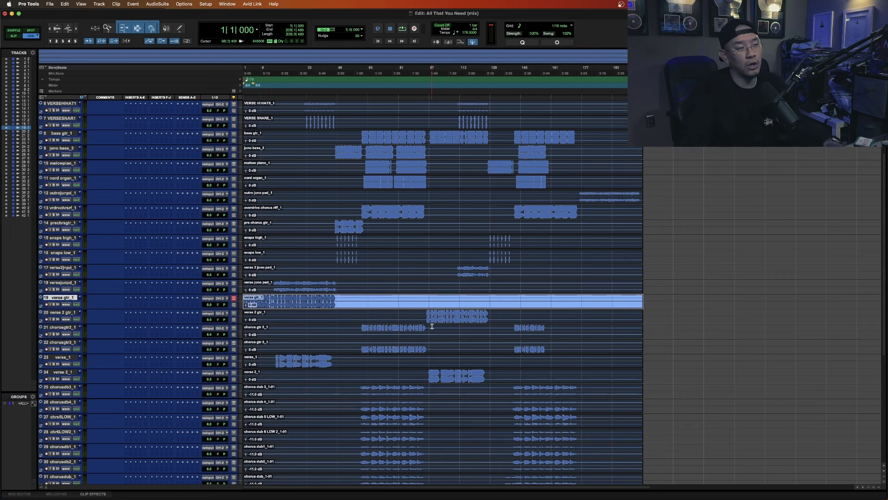
# - Play the song from the beginning and examine the instrument and vocal tracks while listening
pyautogui.scroll(5, 415, 356)
pyautogui.scroll(-8, 414, 355)
pyautogui.press('space')
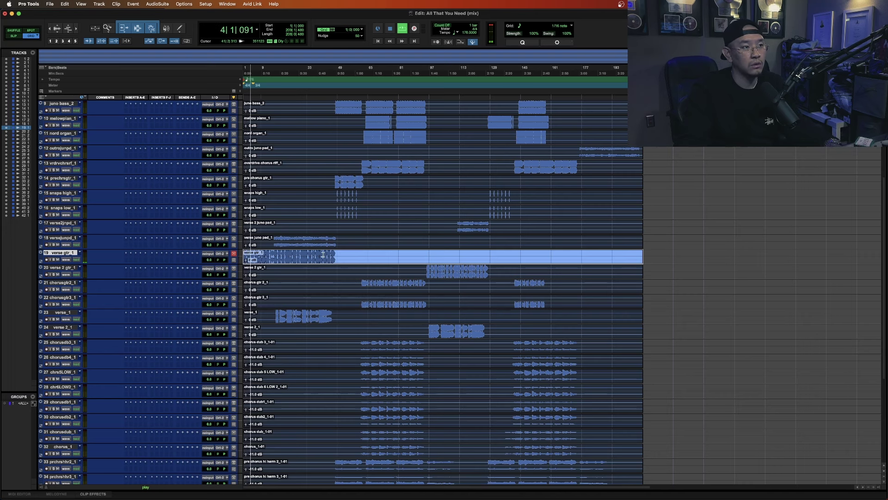
pyautogui.click(327, 284)
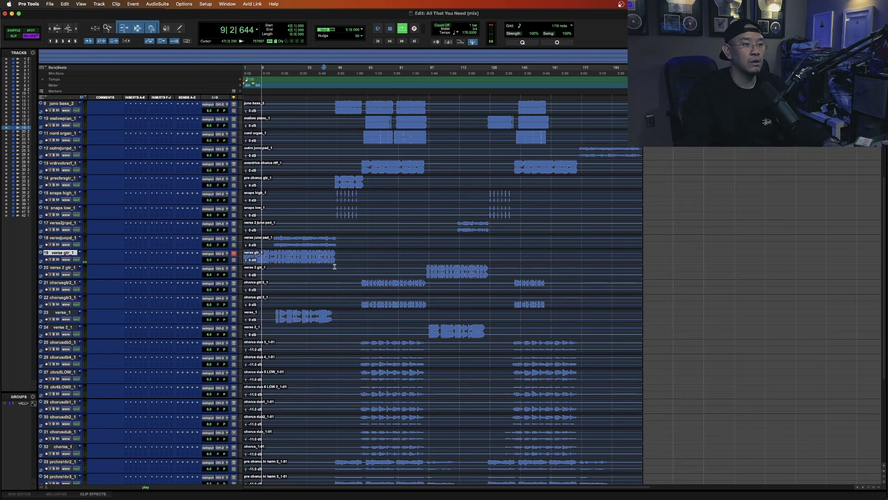
pyautogui.scroll(-10, 334, 267)
pyautogui.scroll(2, 337, 268)
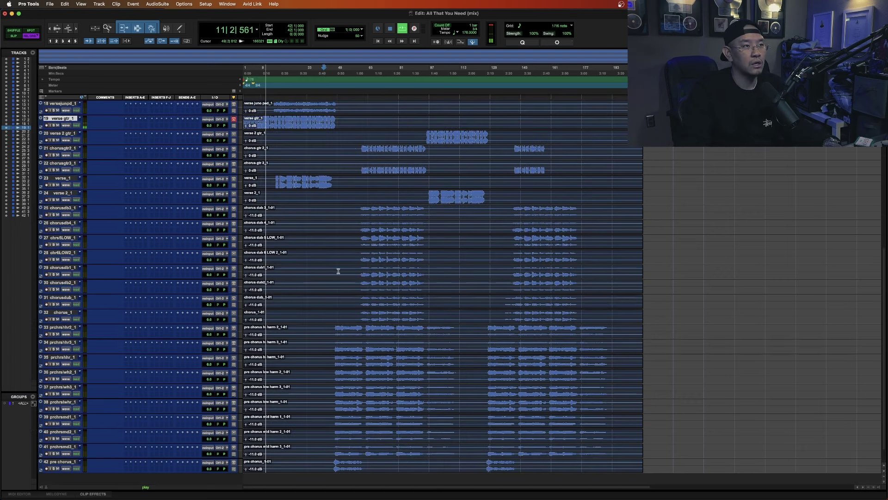
pyautogui.scroll(3, 338, 237)
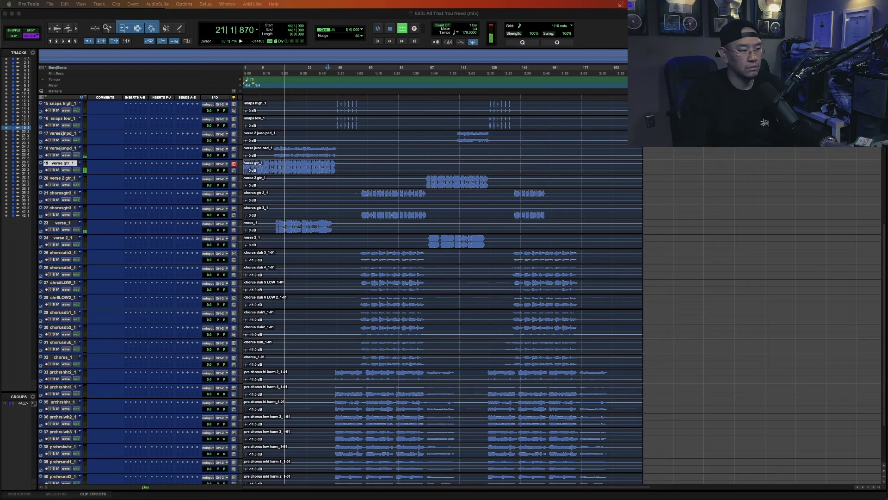
# - Keep listening through the first verse and place the edit cursor at bar 42 on the verse guitar track
pyautogui.click(325, 224)
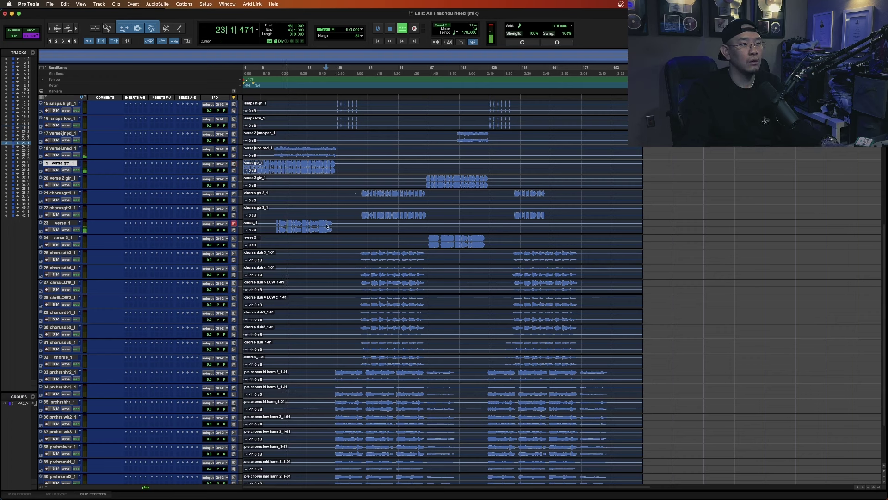
pyautogui.press('F4')
pyautogui.click(326, 166)
pyautogui.click(324, 226)
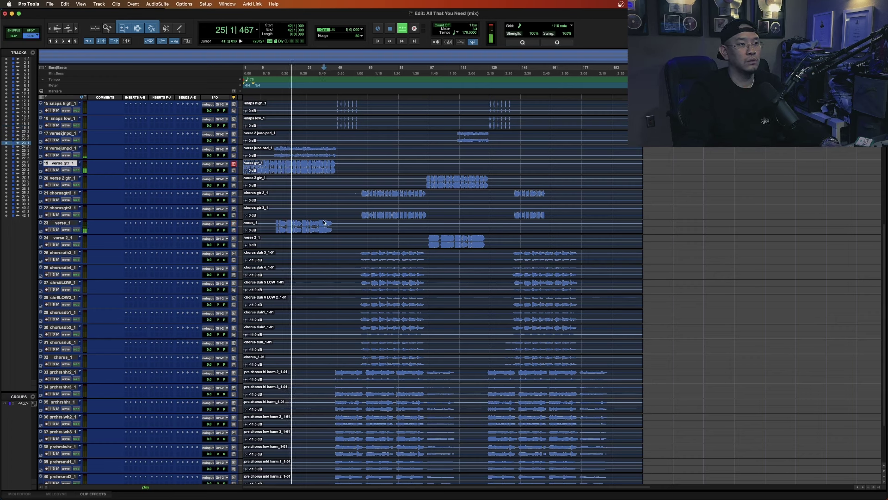
pyautogui.click(323, 163)
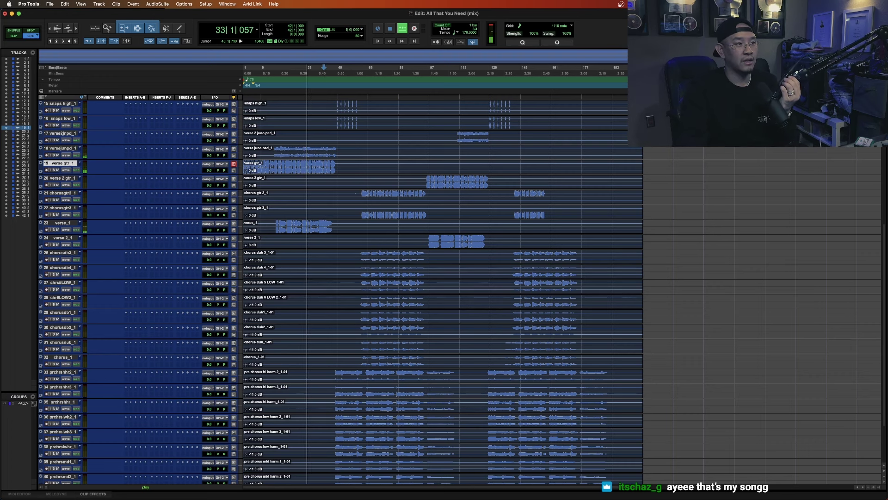
# - Place the edit cursor at bar 49 on the verse juno pad track and listen to the transition into the pre chorus
pyautogui.click(336, 149)
pyautogui.press('super+bracketright')
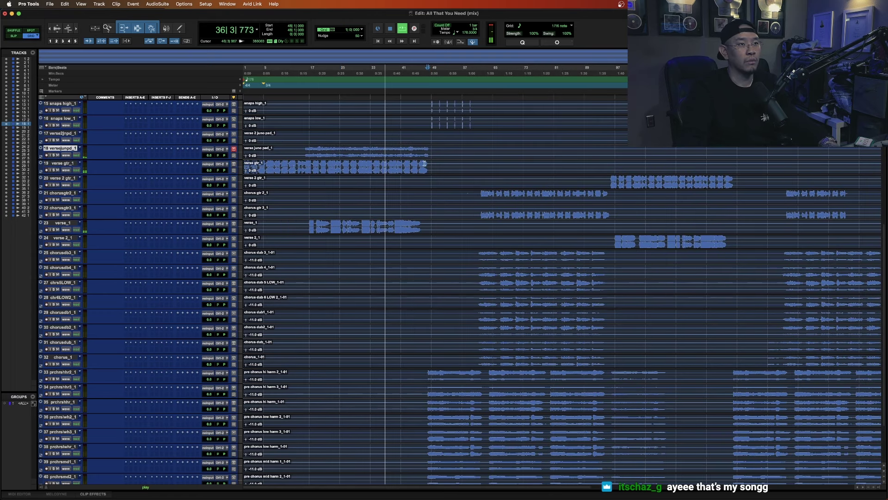
pyautogui.press('super+bracketleft')
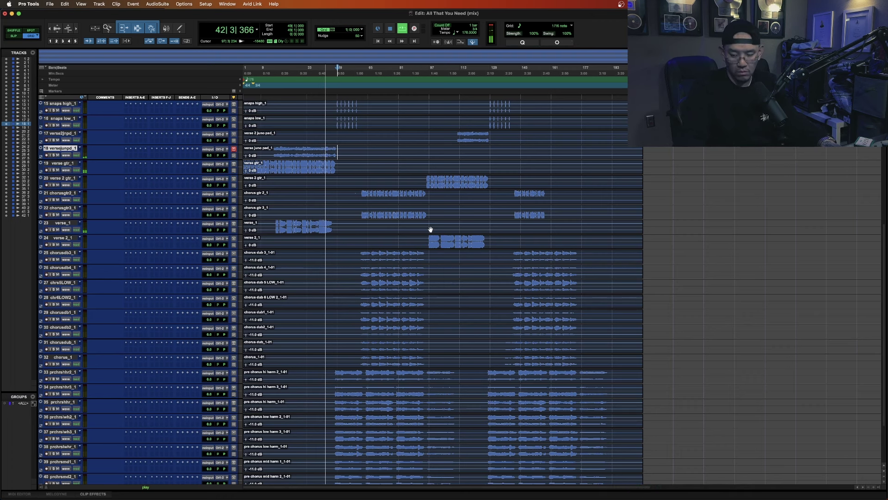
pyautogui.press('t')
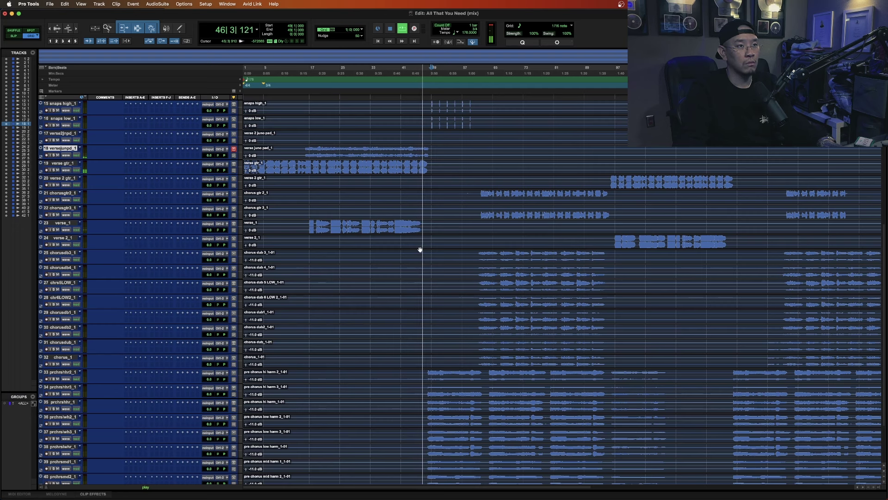
pyautogui.press('super+bracketleft')
pyautogui.press('super+bracketright')
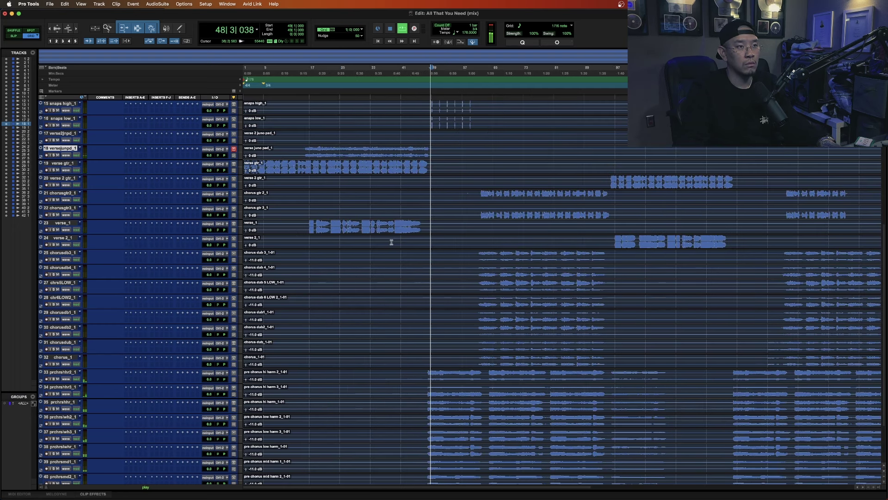
# - Reset the lead pre chorus and chorus clip gains to 0 dB and move each lead track above its harmony or dub tracks
pyautogui.scroll(6, 331, 323)
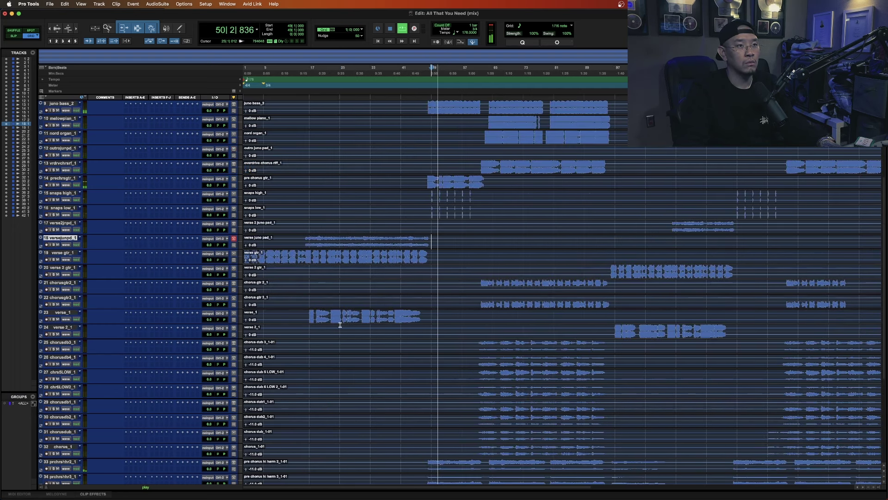
pyautogui.scroll(-5, 149, 377)
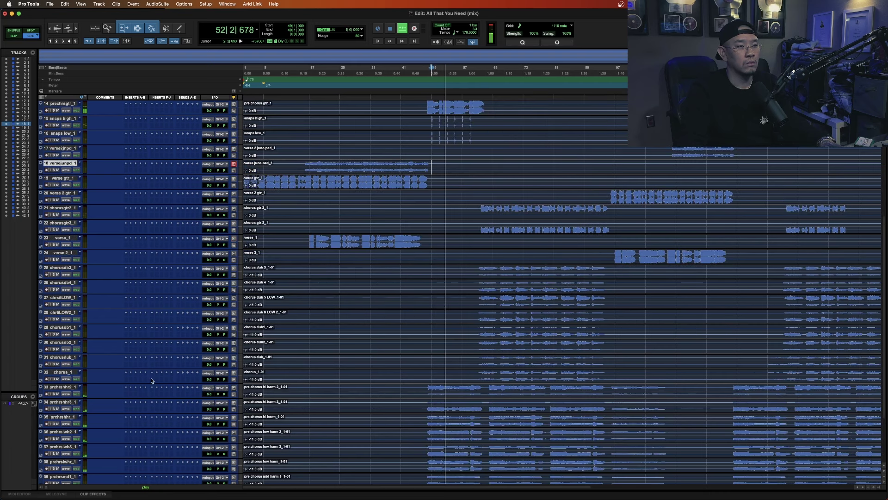
pyautogui.scroll(-6, 141, 394)
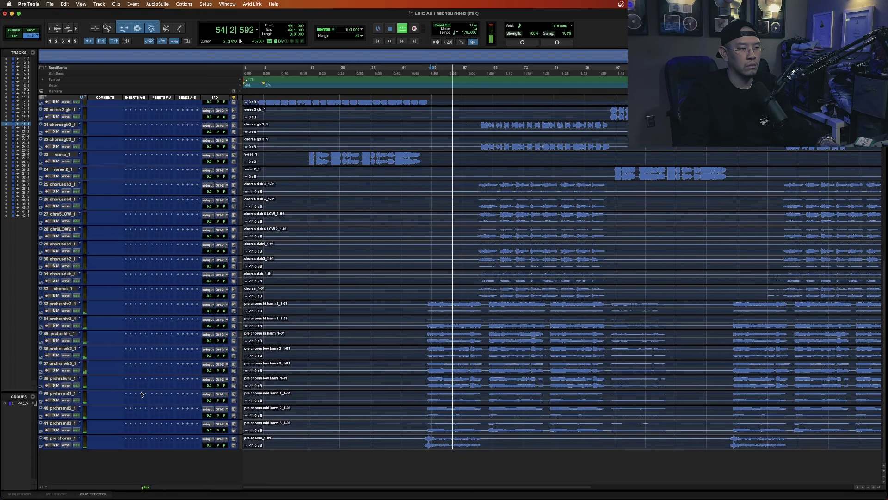
pyautogui.keyDown('alt'); pyautogui.click(246, 445); pyautogui.keyUp('alt')
pyautogui.moveTo(54, 443); pyautogui.dragTo(43, 304)
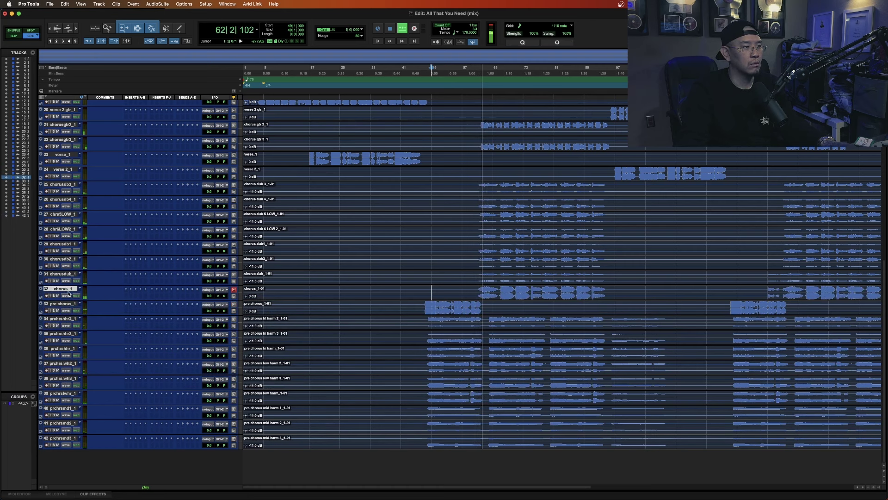
pyautogui.moveTo(65, 288); pyautogui.dragTo(63, 185)
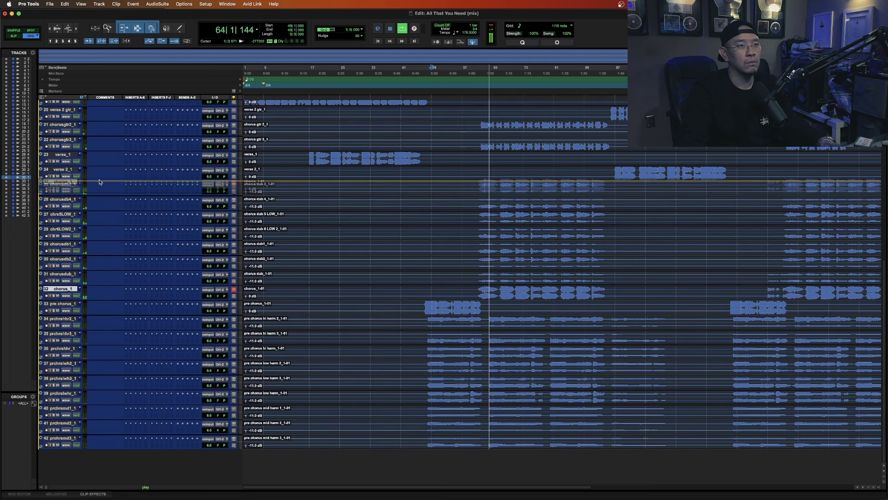
# - Recolour all vocal tracks from the first verse vocal through the last pre chorus mid harmony magenta
pyautogui.click(60, 155)
pyautogui.keyDown('shift'); pyautogui.click(58, 438); pyautogui.keyUp('shift')
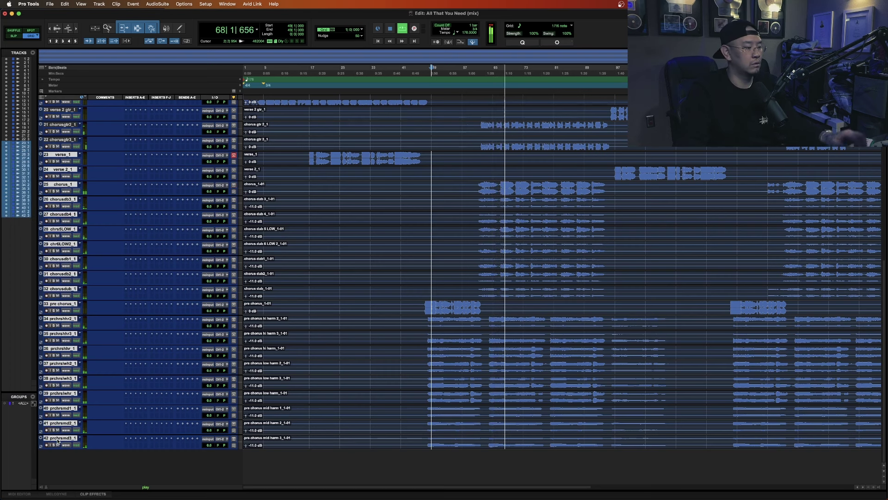
pyautogui.press('ctrl+alt+super+c')
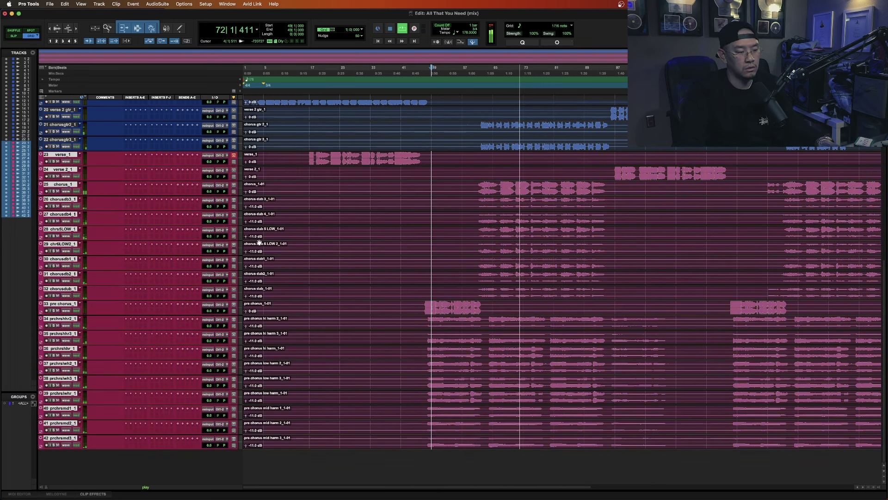
# - Listen through the chorus up to the second verse, cue bar 96, and stop playback
pyautogui.scroll(3, 489, 237)
pyautogui.click(478, 208)
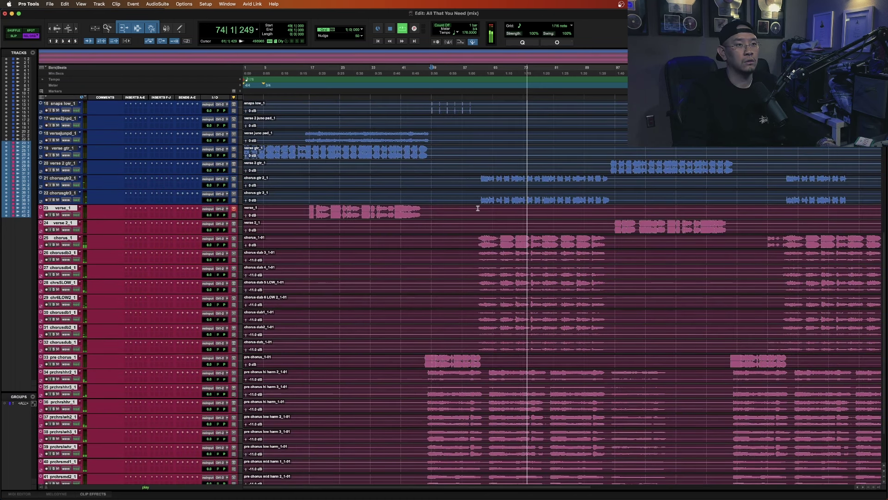
pyautogui.press('F4')
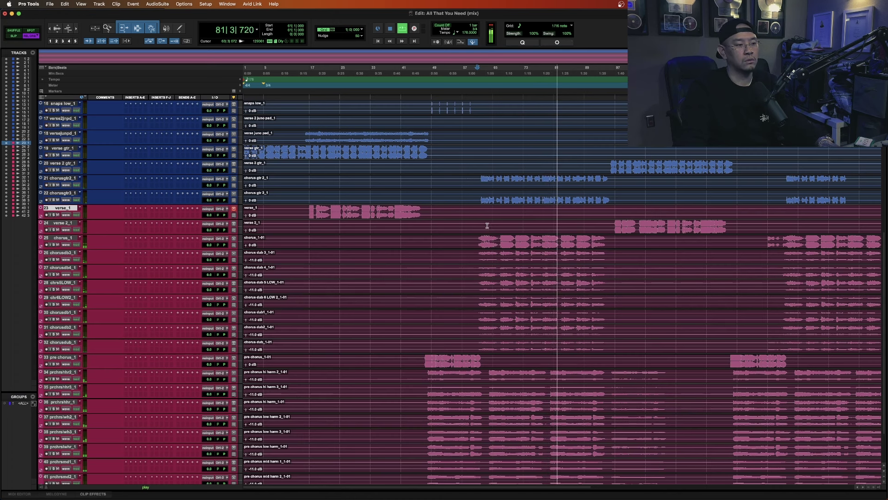
pyautogui.press('r')
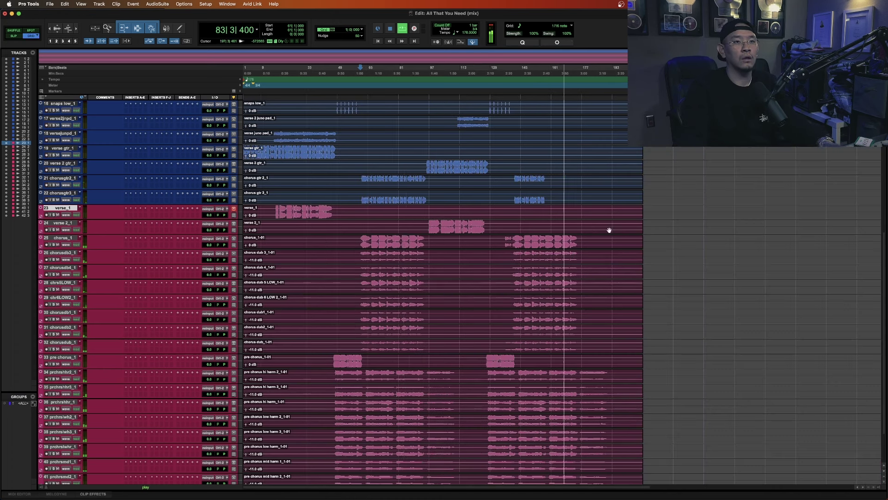
pyautogui.scroll(-3, 425, 211)
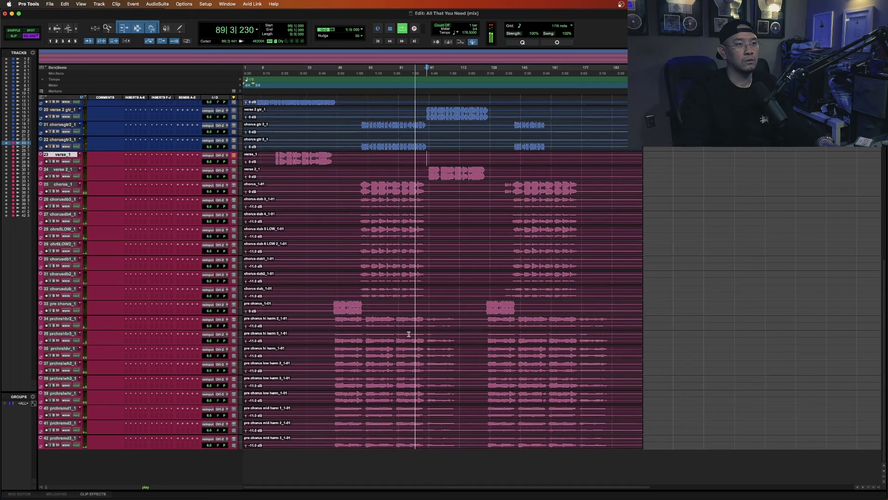
pyautogui.scroll(6, 409, 330)
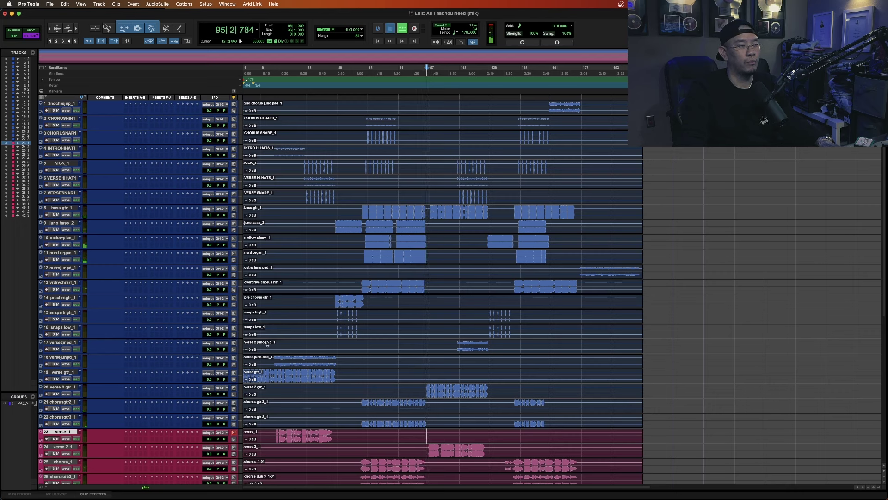
pyautogui.press('space')
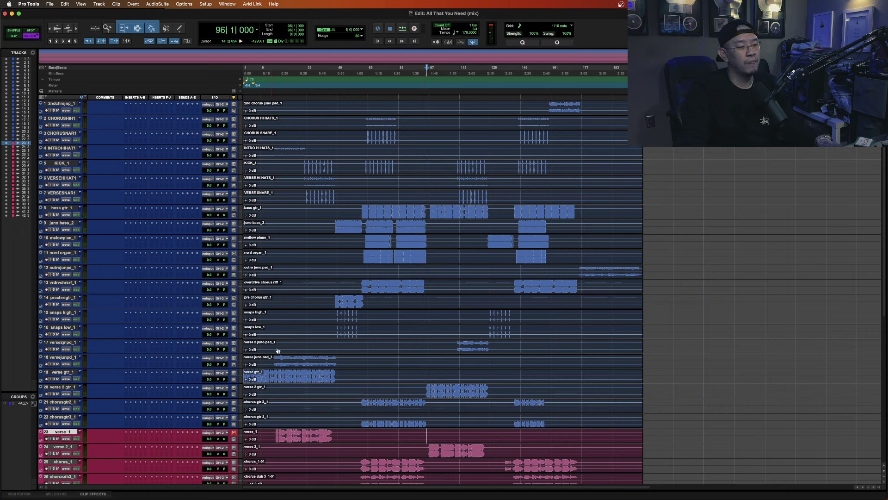
# - Switch to the "Keine Zeit (MIX_Session)" session and bring up its Edit window
pyautogui.press('super+Tab')
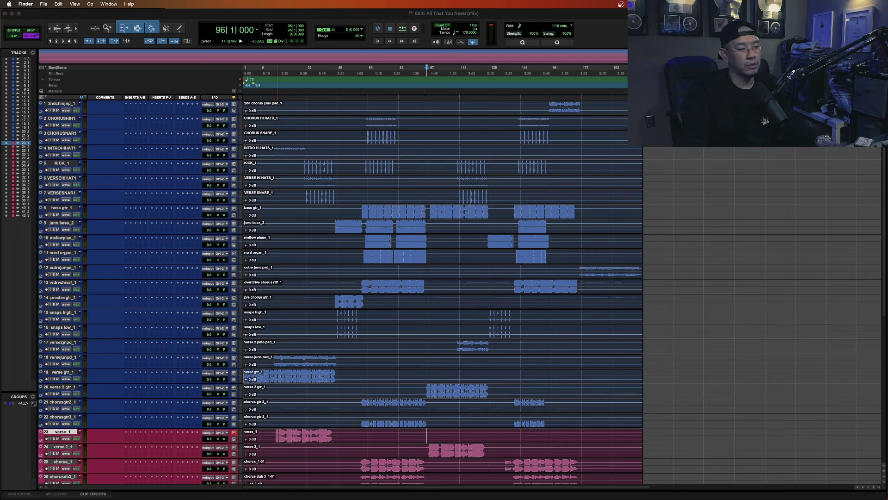
pyautogui.press('super+Tab')
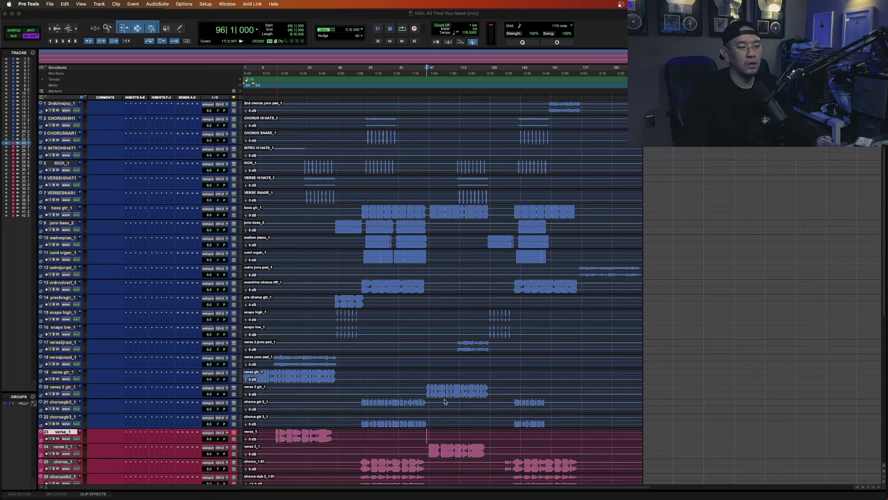
pyautogui.press('super+equal')
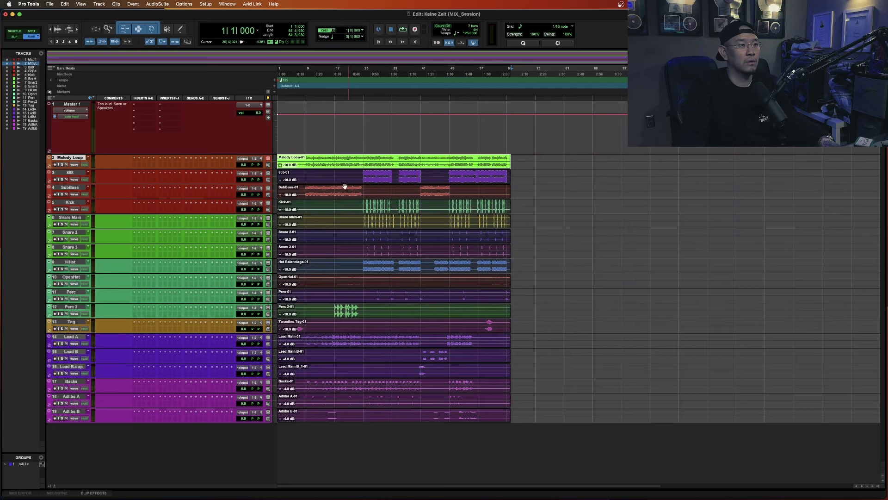
# - Play the session from the beginning and place the edit cursor at bar 17 on the Perc 2 track
pyautogui.press('space')
pyautogui.press('super+bracketright')
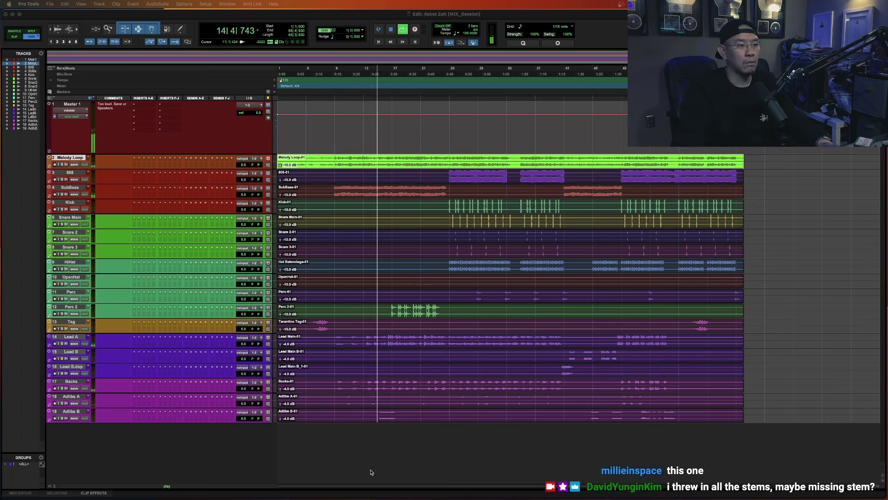
pyautogui.click(393, 312)
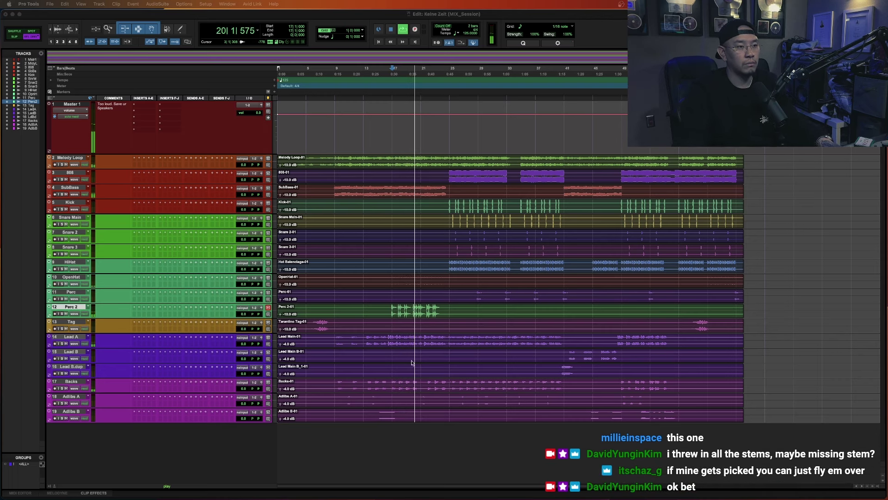
# - Listen through the drop at bar 25, cueing it on the Melody Loop track and selecting the Adlibs B track
pyautogui.click(448, 160)
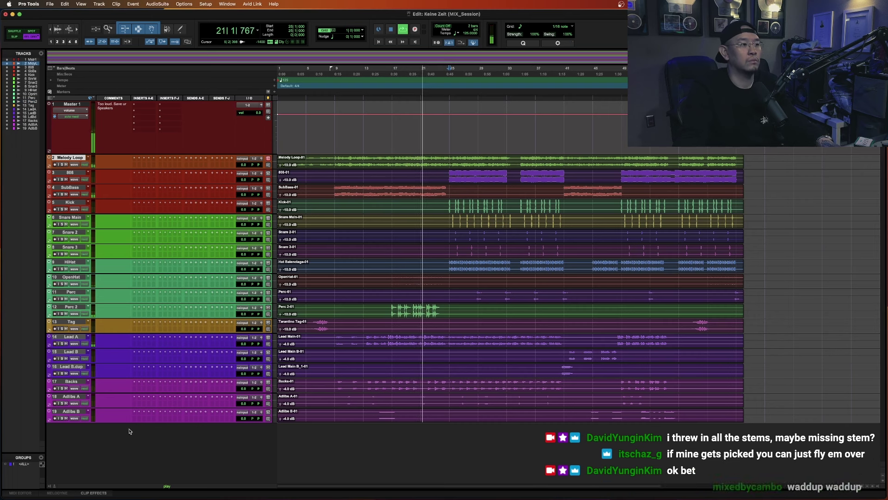
pyautogui.click(72, 411)
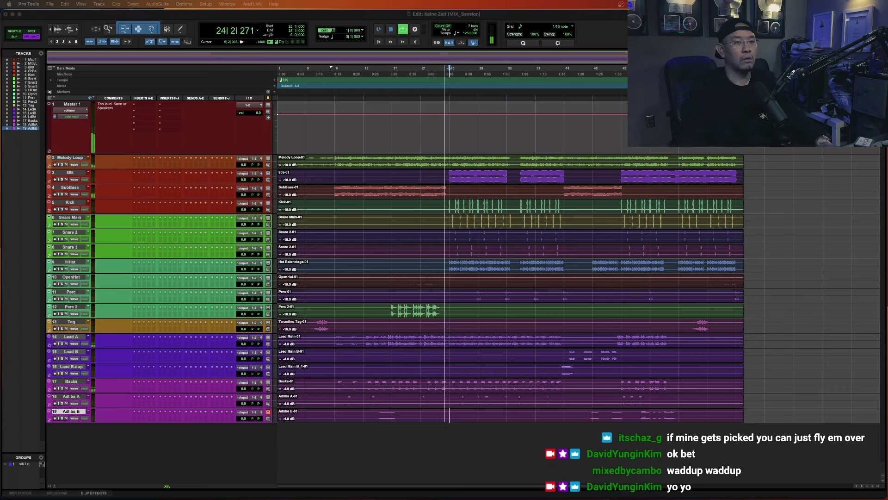
pyautogui.click(460, 160)
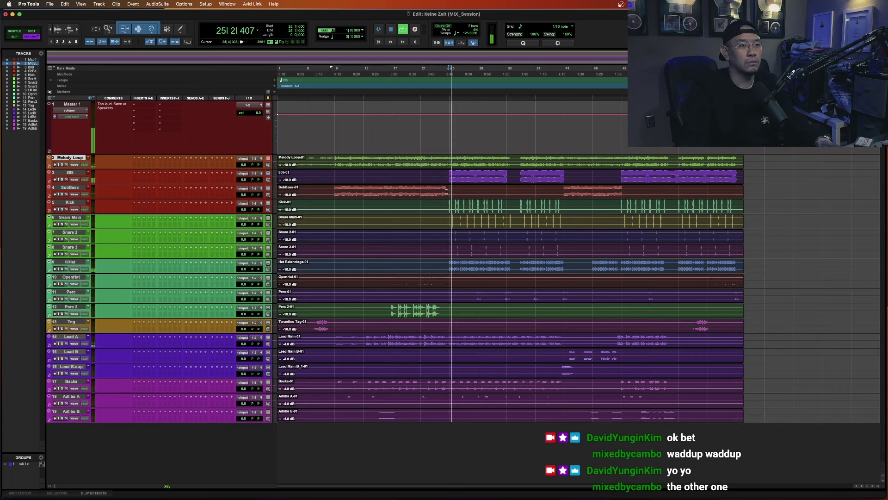
pyautogui.click(73, 411)
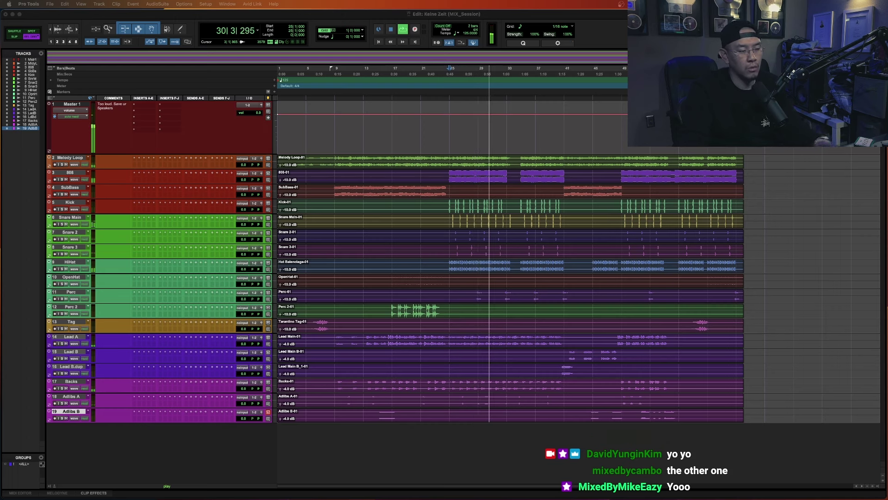
# - Cue the HiHat entry at bar 25, stop playback, and place the edit cursor at bar 25 on the 808 track
pyautogui.click(458, 254)
pyautogui.click(453, 265)
pyautogui.press('space')
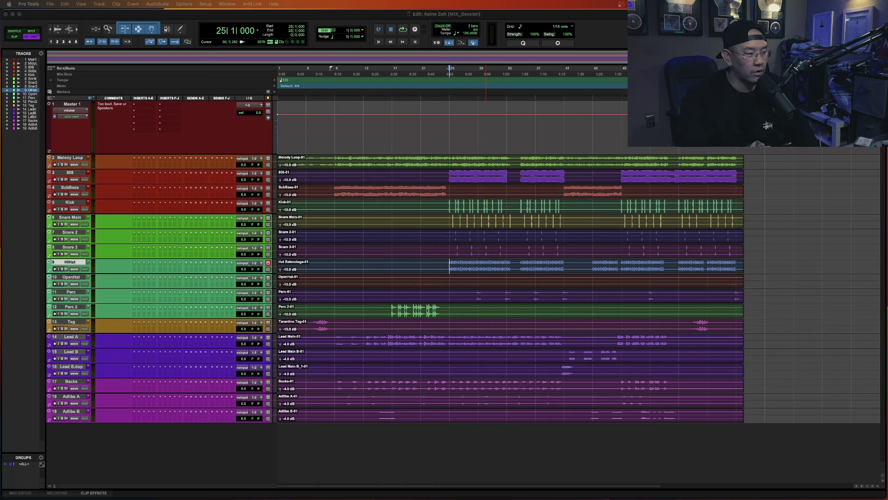
pyautogui.click(338, 18)
pyautogui.click(447, 173)
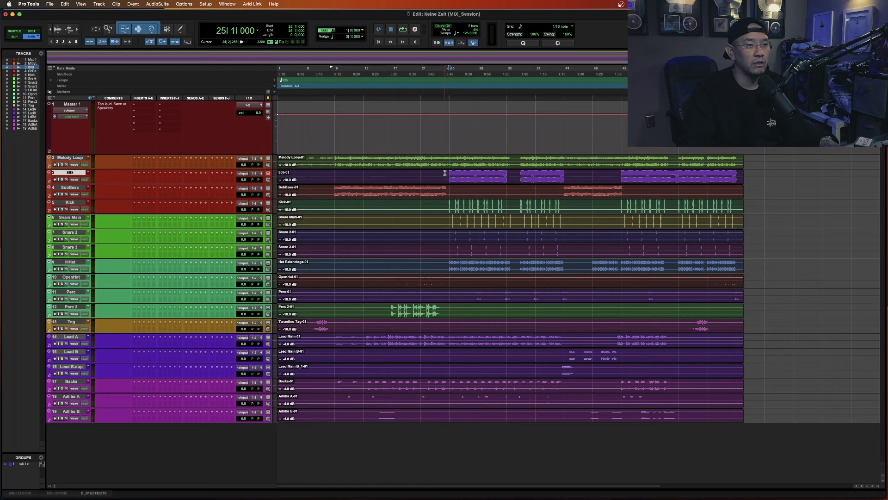
# - Play the "Keine Zeit (MIX_Session)" drop from bar 25, and open the recent session "All That You Need (mix)"
pyautogui.press('space')
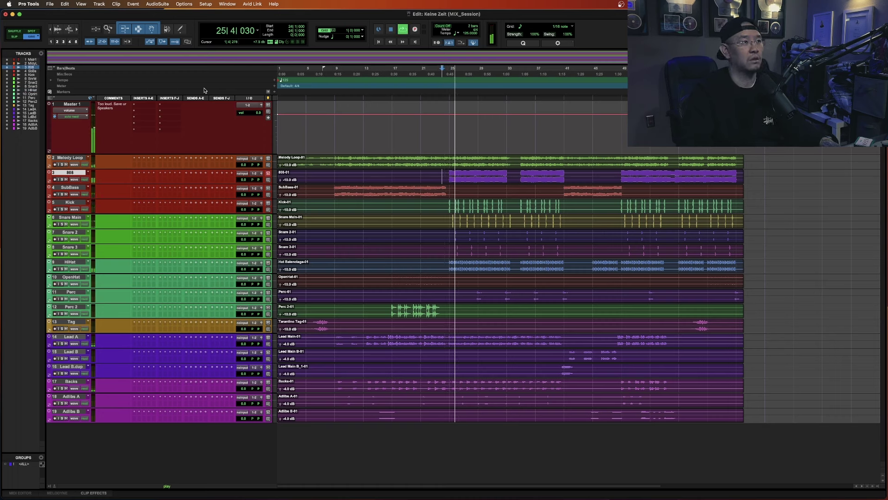
pyautogui.click(49, 3)
pyautogui.moveTo(92, 38)
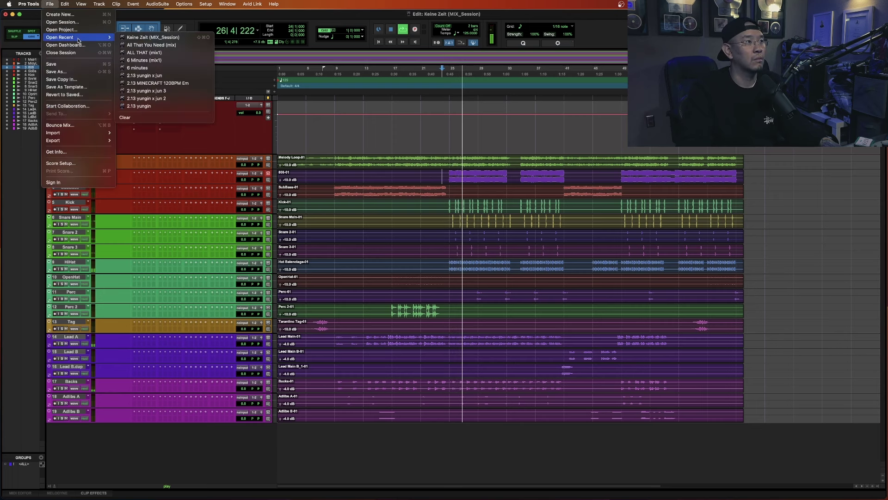
pyautogui.click(171, 45)
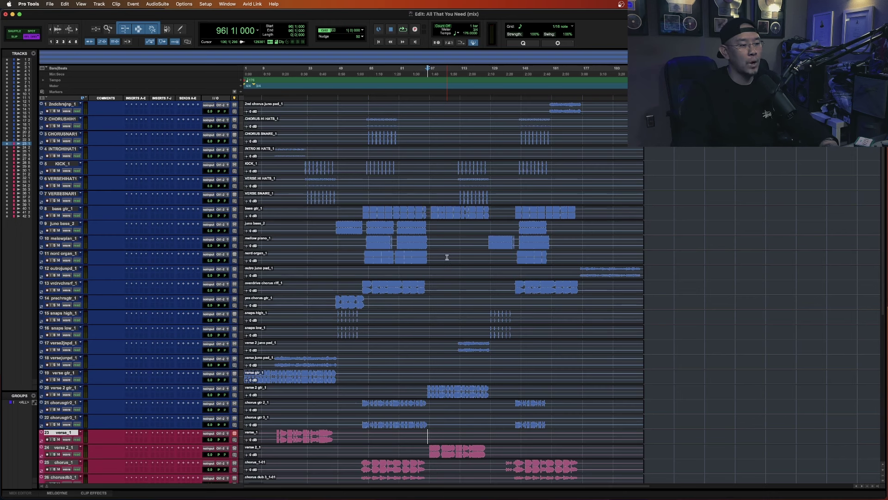
# - Play the session from just before the first chorus on the bass gtr track and look over the arrangement
pyautogui.click(360, 214)
pyautogui.press('space')
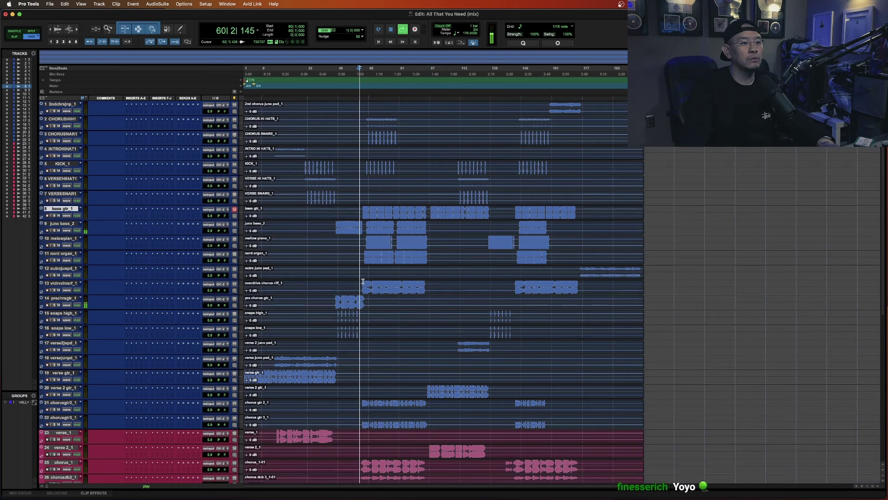
pyautogui.scroll(-1, 367, 254)
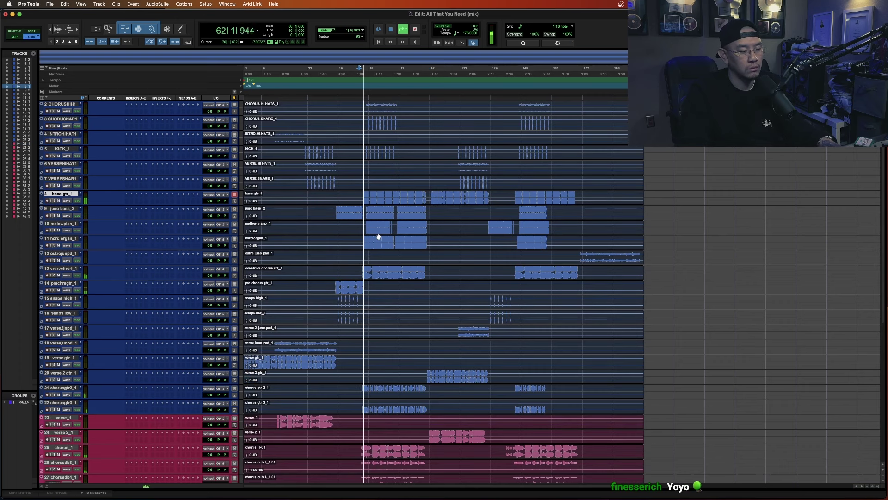
pyautogui.press('super+bracketright')
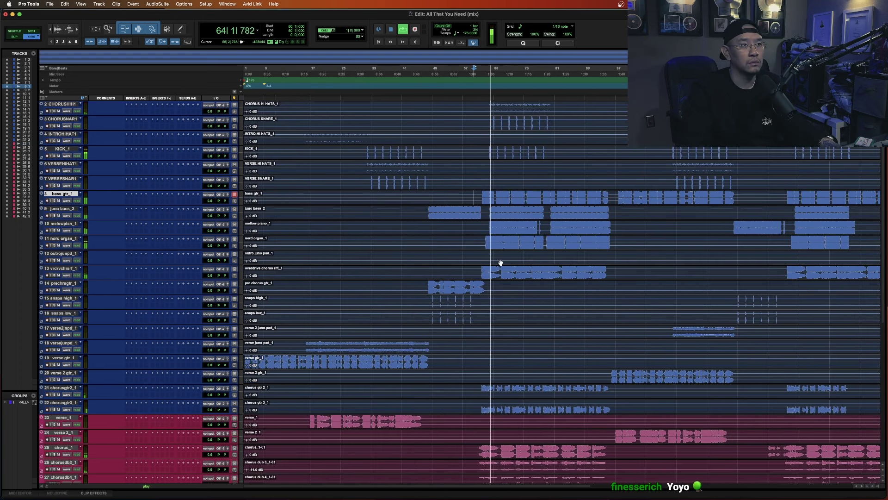
pyautogui.press('super+bracketleft')
pyautogui.scroll(1, 481, 277)
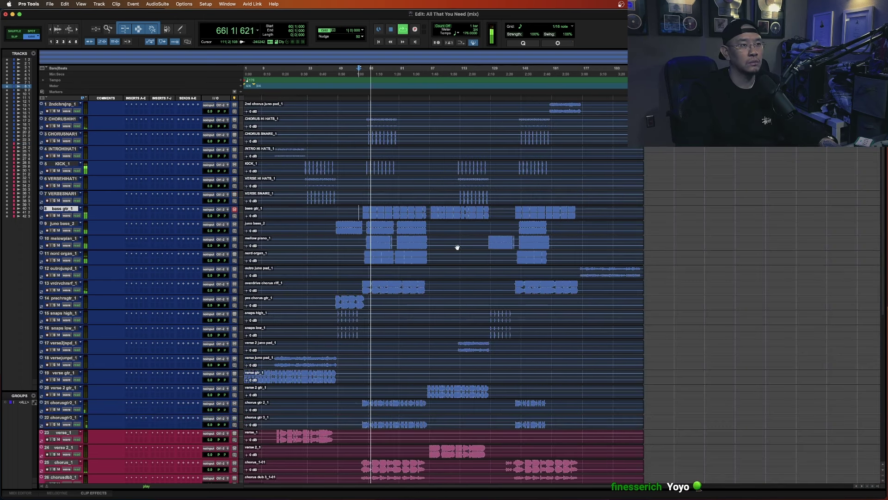
# - Locate where the first-chorus drums start by cueing the chorus hi-hat entry and the first chorus kick hit
pyautogui.click(368, 121)
pyautogui.press('super+bracketright')
pyautogui.press('super+bracketright')
pyautogui.press('super+bracketright')
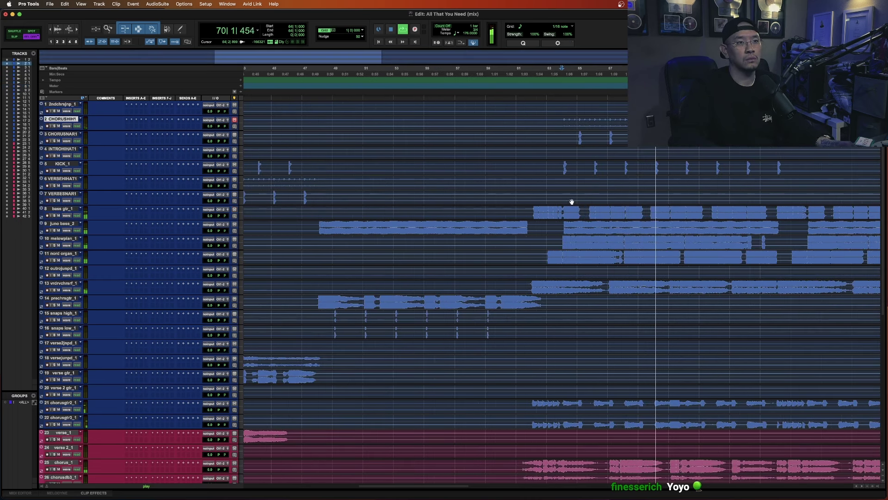
pyautogui.press('F4')
pyautogui.click(563, 168)
pyautogui.press('super+bracketright')
pyautogui.press('super+bracketright')
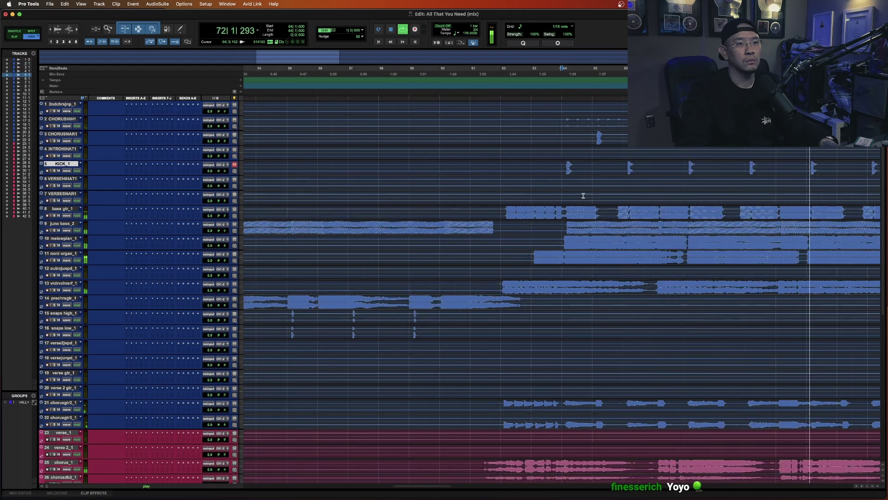
pyautogui.press('super+bracketleft')
pyautogui.press('super+bracketleft')
pyautogui.press('super+bracketleft')
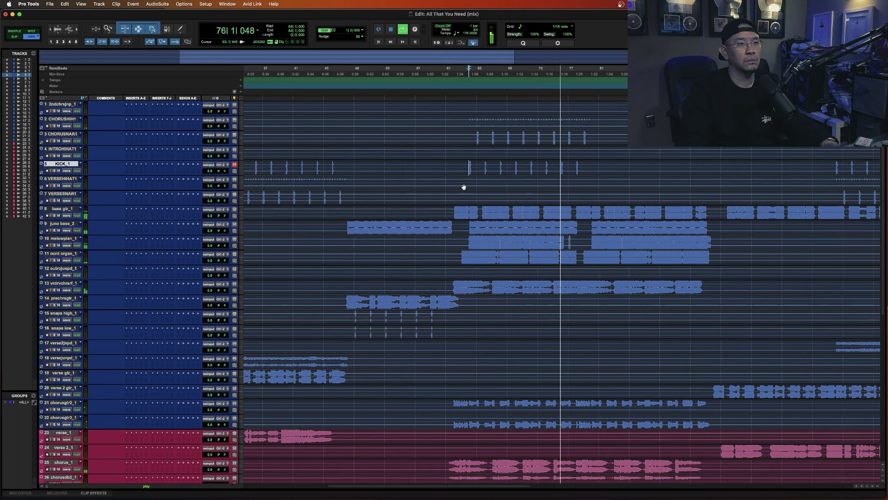
# - Select the first-half chorus drums across the Chorus Hi Hats, Chorus Snare, Intro Hi Hats and Kick tracks, and duplicate them into the second half
pyautogui.click(469, 172)
pyautogui.click(469, 172)
pyautogui.press('super+bracketright')
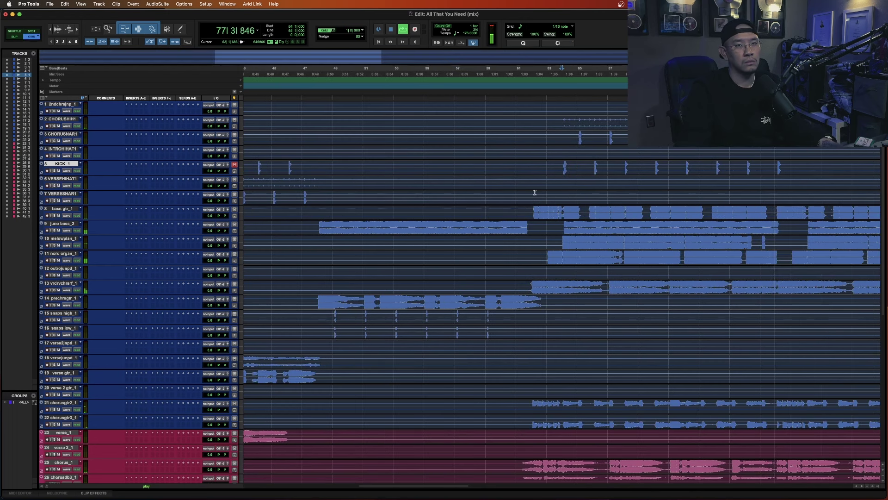
pyautogui.press('F4')
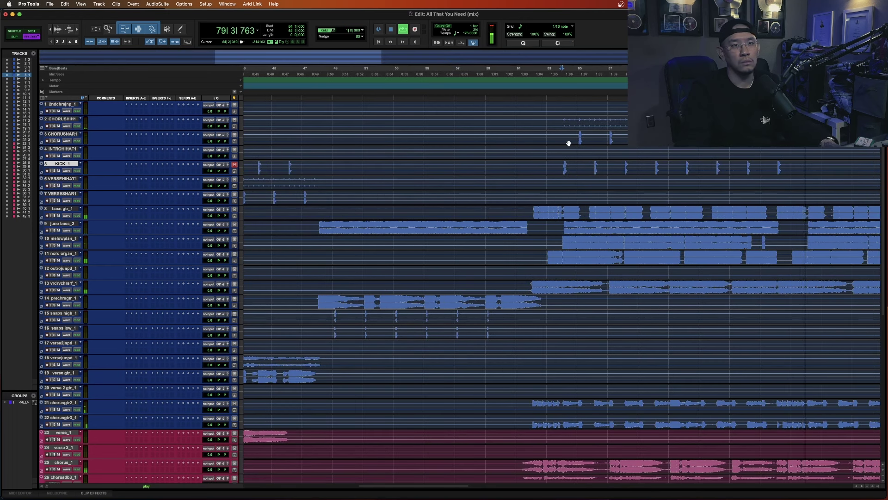
pyautogui.moveTo(559, 121); pyautogui.dragTo(808, 173)
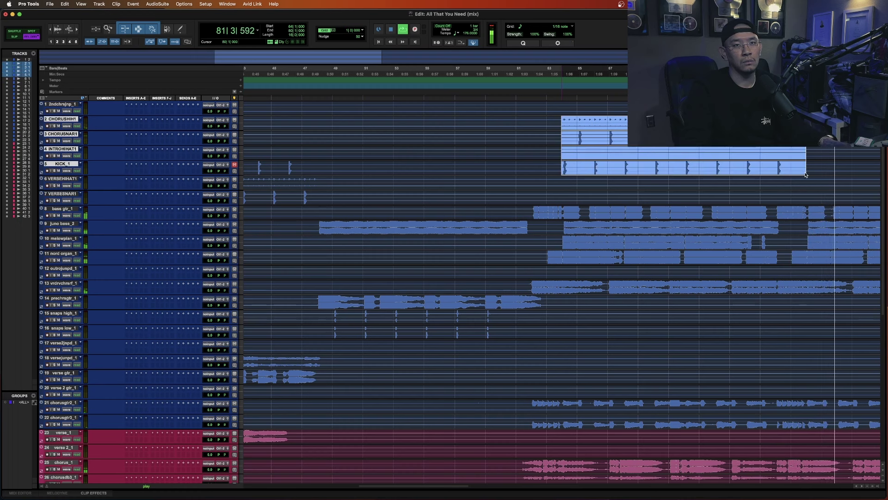
pyautogui.press('super+d')
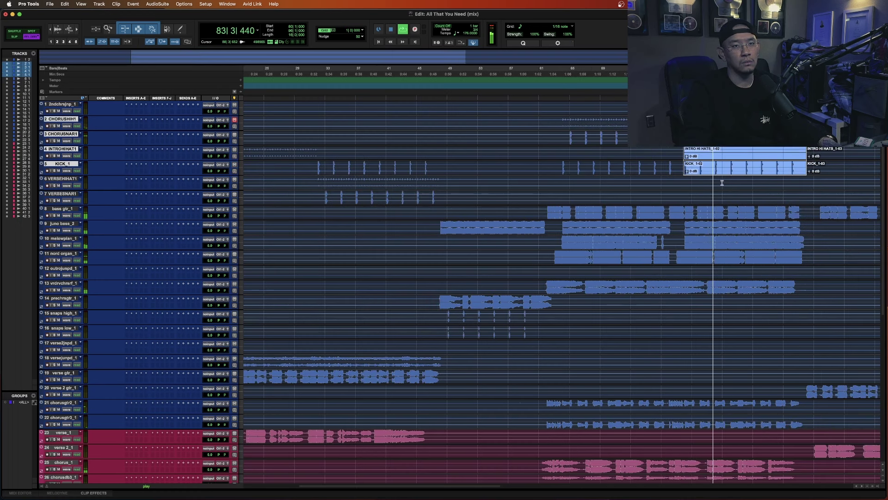
# - Examine the duplicated chorus drums and audition the transition into them from the Chorus Hi Hats track
pyautogui.press('super+bracketleft')
pyautogui.press('super+bracketleft')
pyautogui.press('F4')
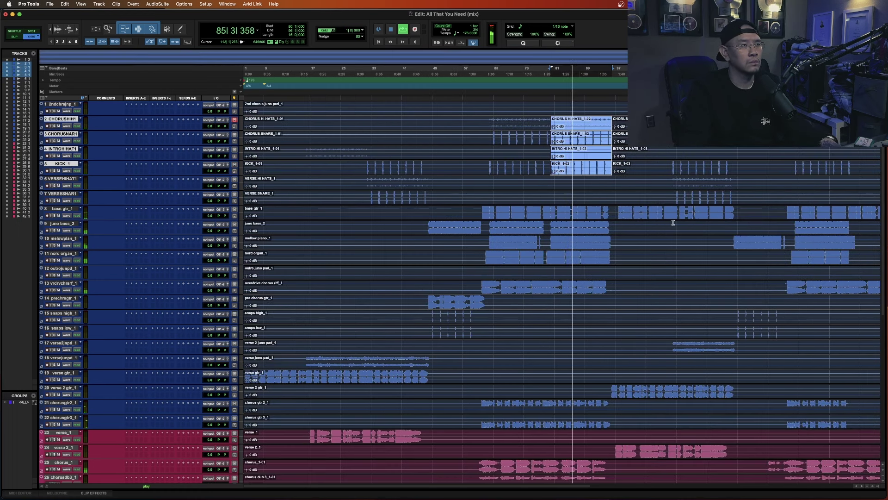
pyautogui.press('super+bracketright')
pyautogui.press('super+bracketright')
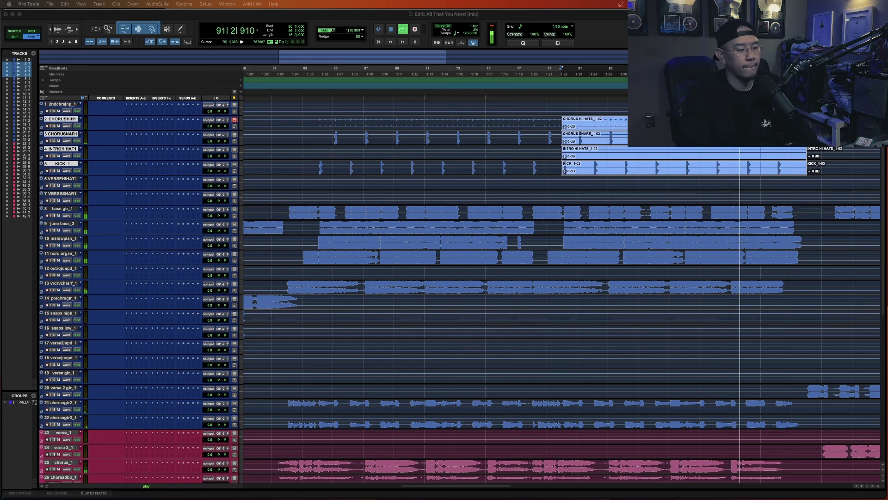
pyautogui.press('r')
pyautogui.click(546, 119)
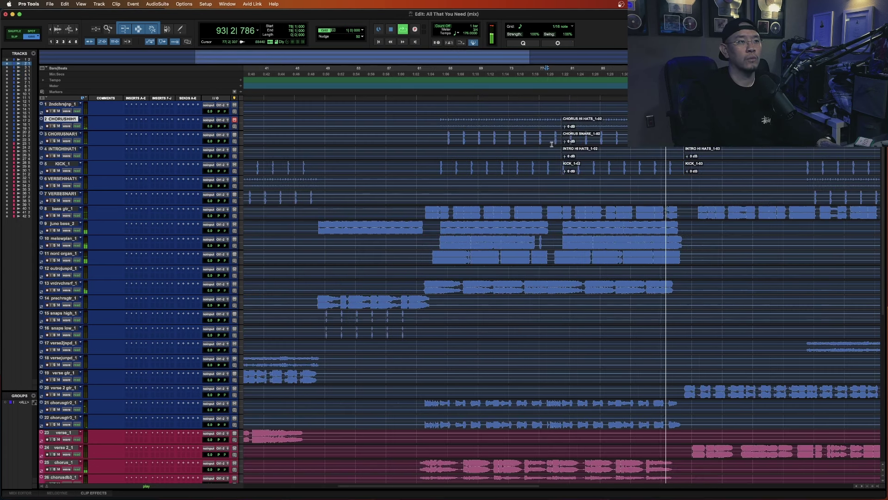
pyautogui.press('super+bracketleft')
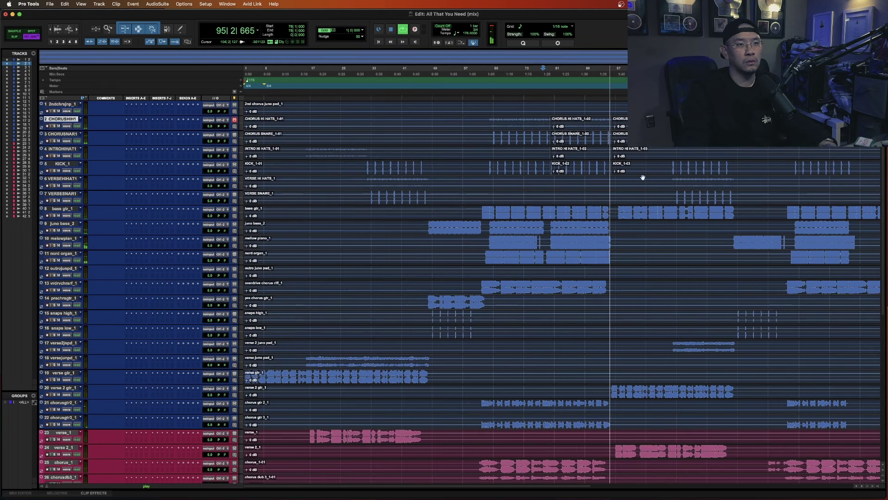
# - Try trimming the ends of the four duplicated drum clips at the end of the chorus, audition the ending, and undo the trim
pyautogui.click(621, 167)
pyautogui.press('t')
pyautogui.press('t')
pyautogui.moveTo(519, 123); pyautogui.dragTo(520, 164)
pyautogui.press('F4')
pyautogui.press('s')
pyautogui.click(493, 114)
pyautogui.click(493, 125)
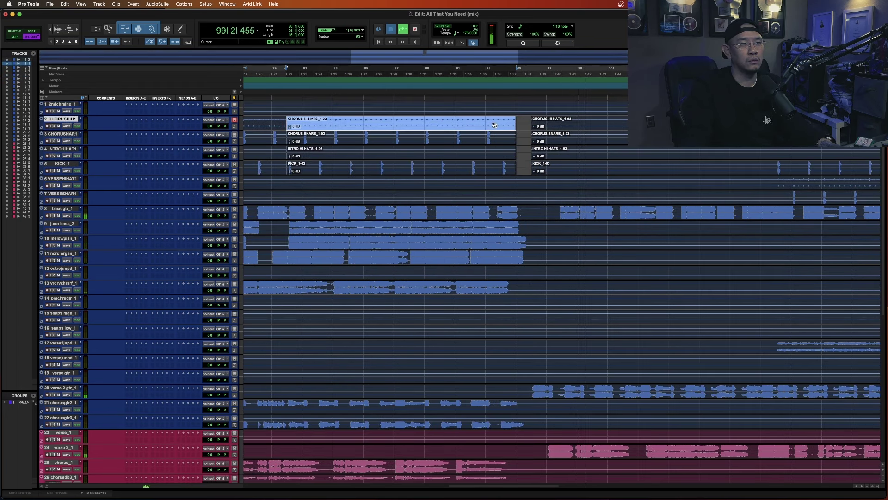
pyautogui.click(496, 122)
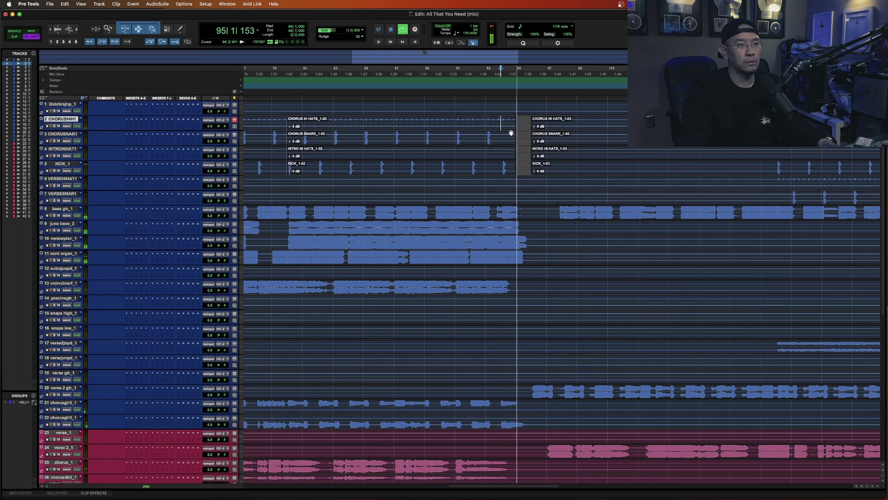
pyautogui.click(522, 119)
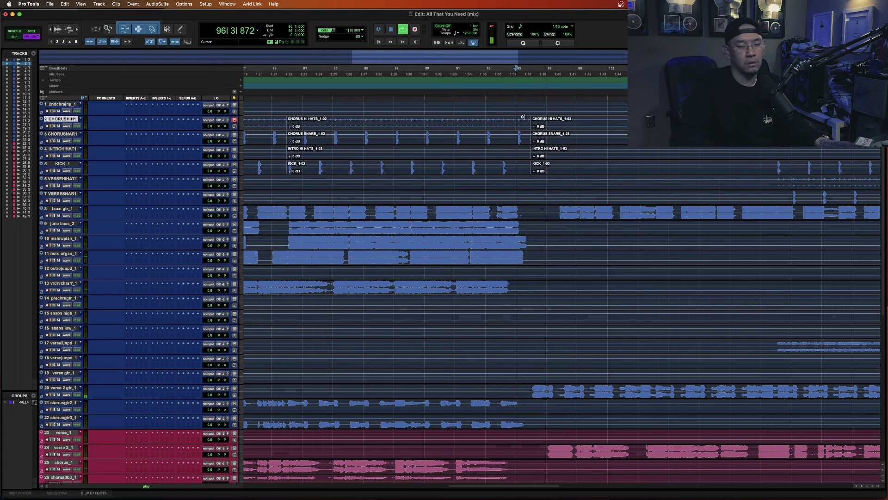
# - Try trimming the four duplicated drum clips' ends at a slightly later point, audition the cut, and undo it
pyautogui.moveTo(525, 120); pyautogui.dragTo(528, 169)
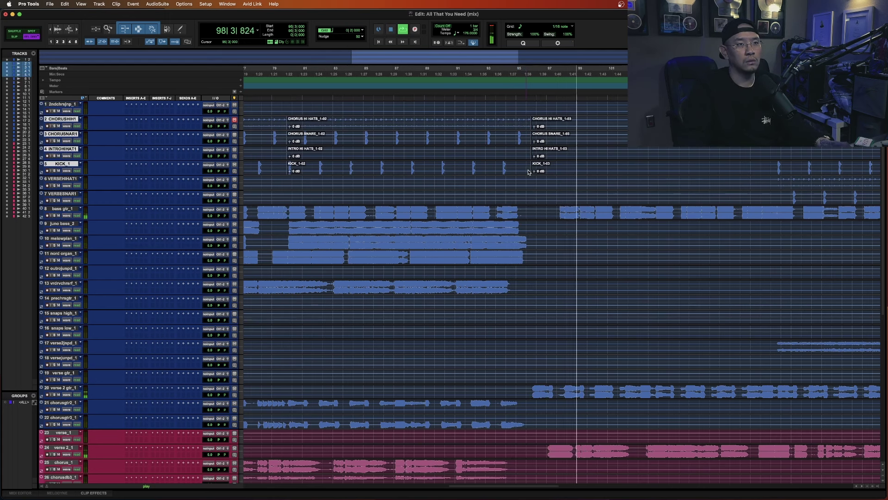
pyautogui.press('s')
pyautogui.click(511, 125)
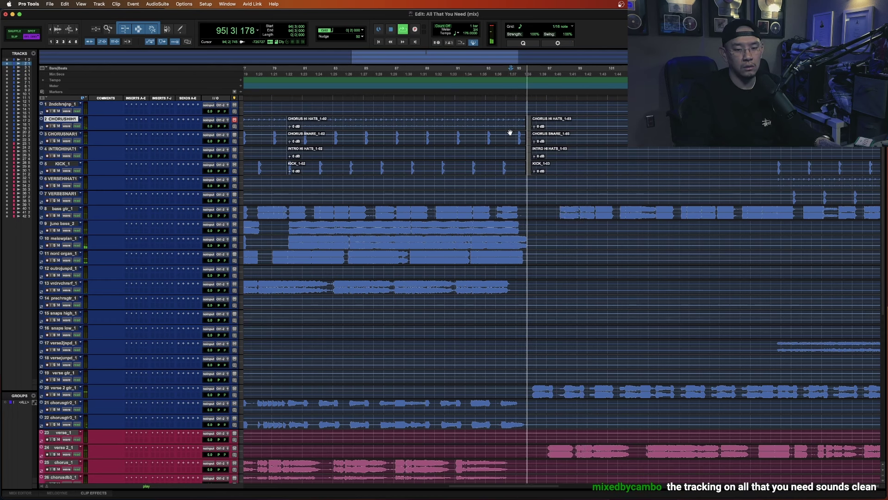
pyautogui.press('super+z')
pyautogui.press('r')
pyautogui.press('r')
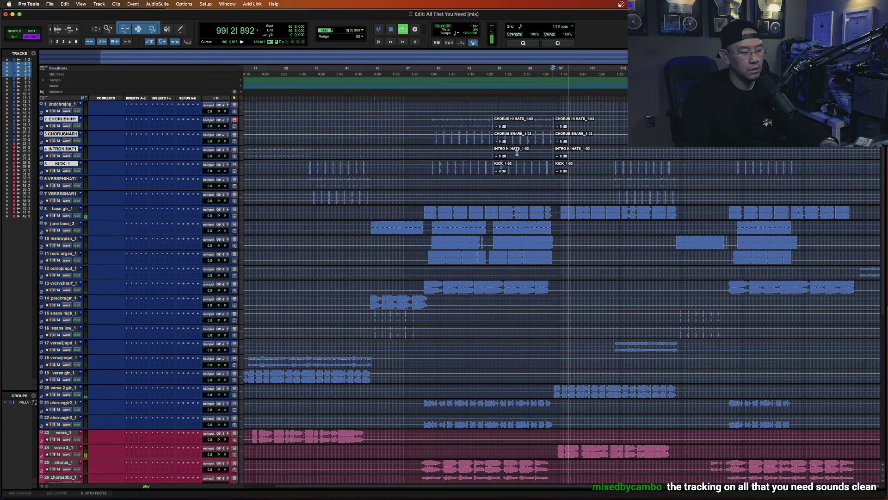
# - Trim the ends of the duplicated drum clips just before verse 2 across all four drum tracks, and audition the chorus ending
pyautogui.click(549, 120)
pyautogui.press('t')
pyautogui.press('t')
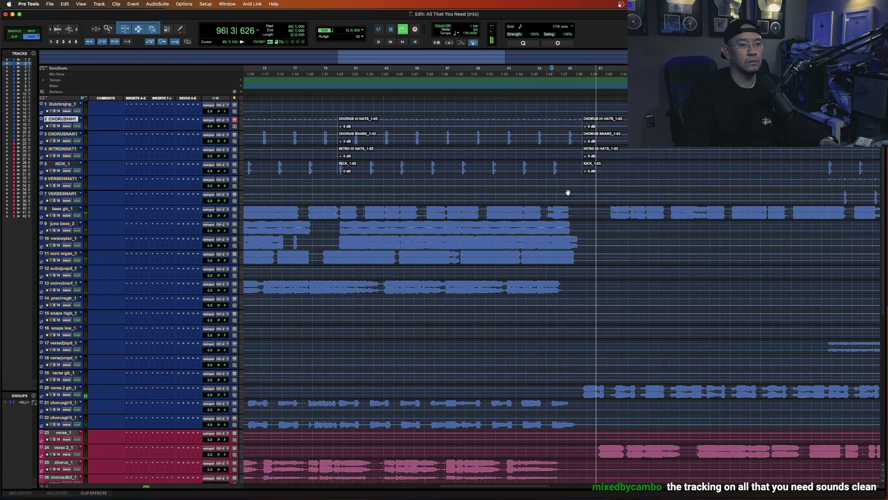
pyautogui.moveTo(577, 162); pyautogui.dragTo(577, 126)
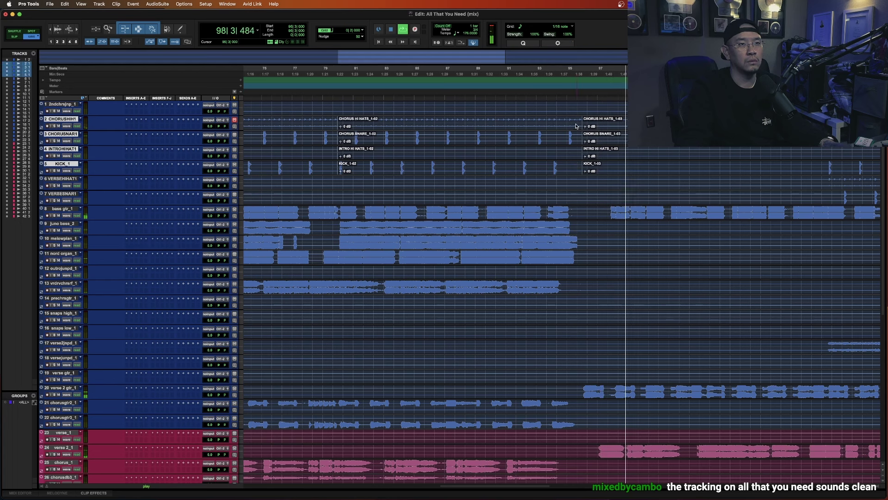
pyautogui.click(562, 122)
pyautogui.press('space')
pyautogui.press('space')
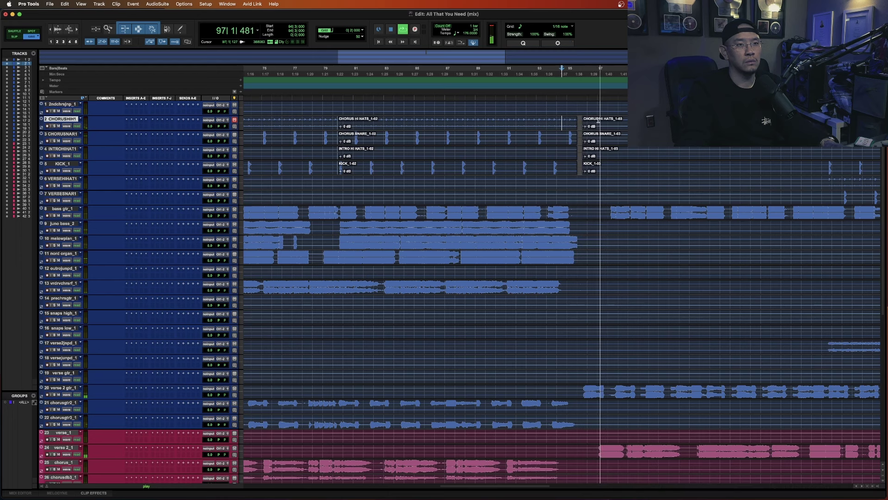
# - Trim the starts of the following clips on the same four drum tracks to 97|3|000 and stop playback
pyautogui.moveTo(605, 122); pyautogui.dragTo(607, 172)
pyautogui.press('a')
pyautogui.press('r')
pyautogui.press('r')
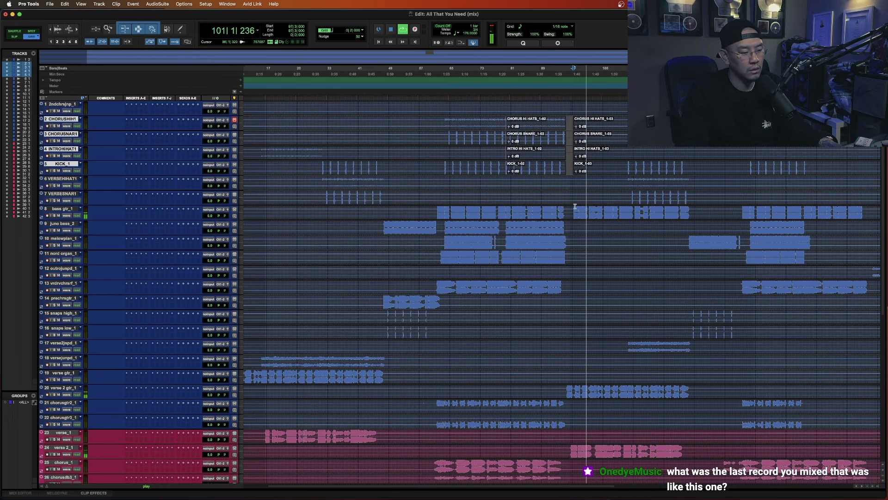
pyautogui.press('space')
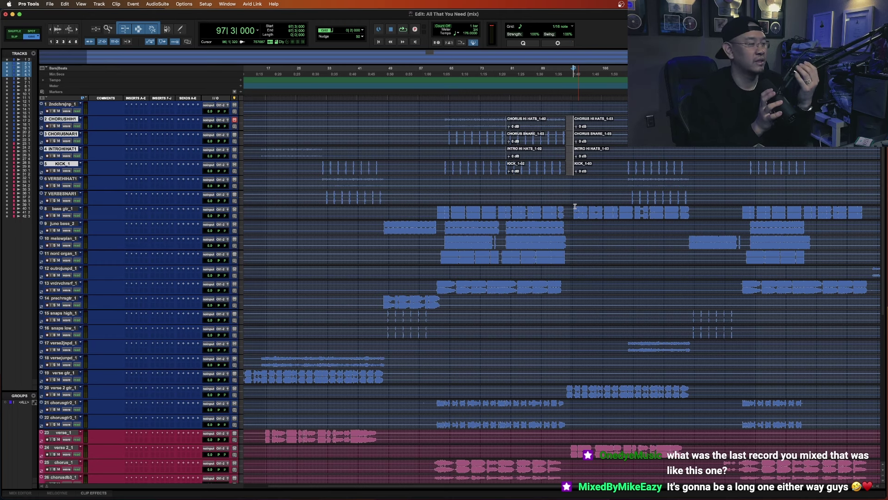
# - Look through the vocal and instrument tracks, and place the edit cursor at 61|3|000 on the bass gtr track
pyautogui.scroll(-3, 577, 281)
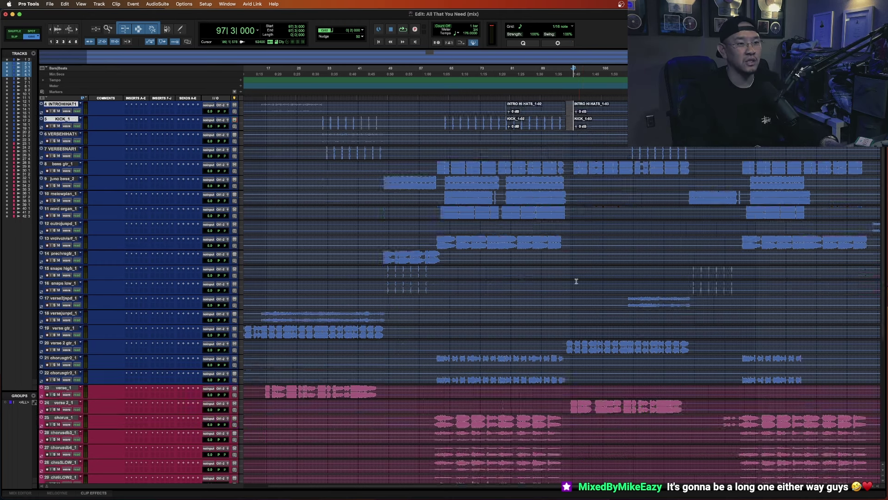
pyautogui.scroll(-16, 572, 310)
pyautogui.press('r')
pyautogui.scroll(11, 488, 326)
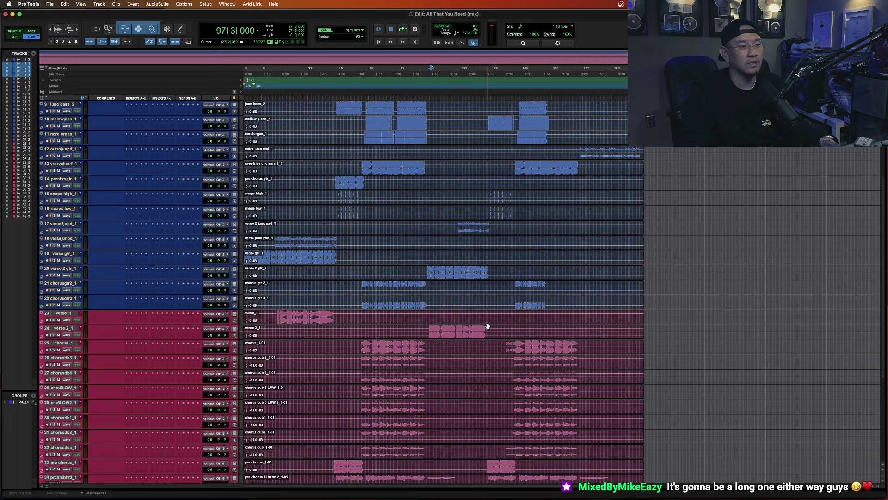
pyautogui.click(360, 284)
pyautogui.press('t')
pyautogui.scroll(8, 435, 338)
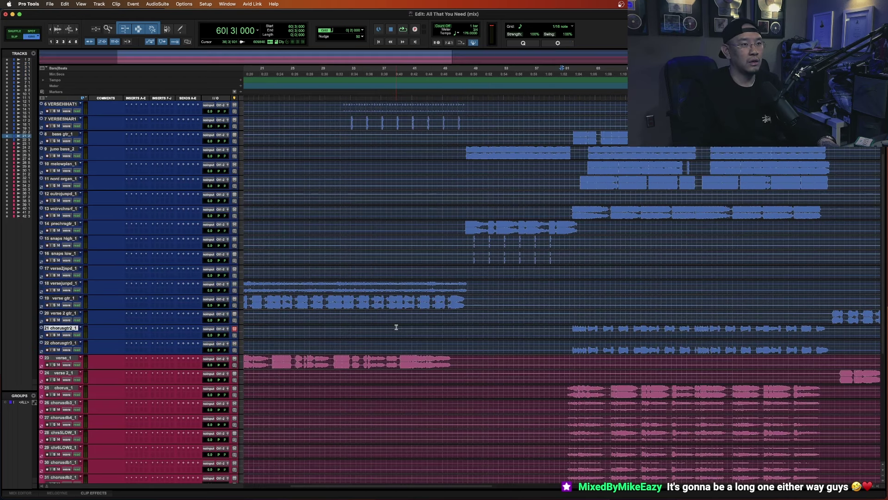
pyautogui.click(481, 226)
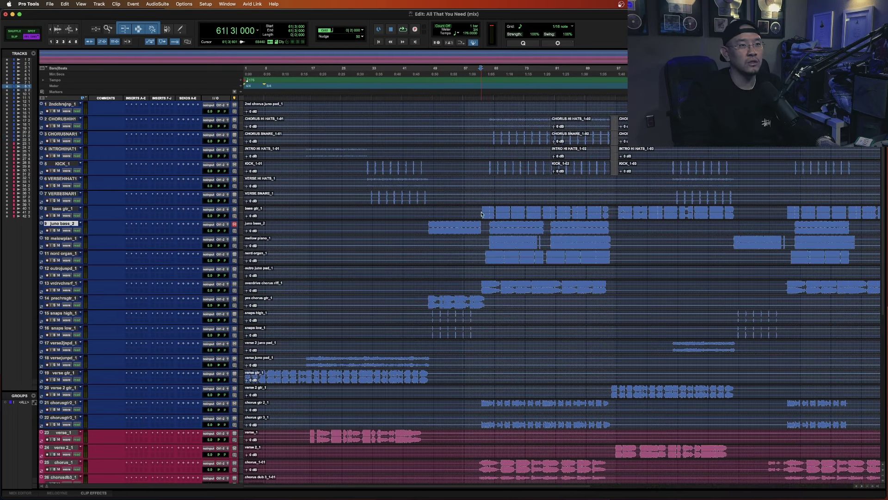
pyautogui.hotkey('ctrl', 'alt', '+')
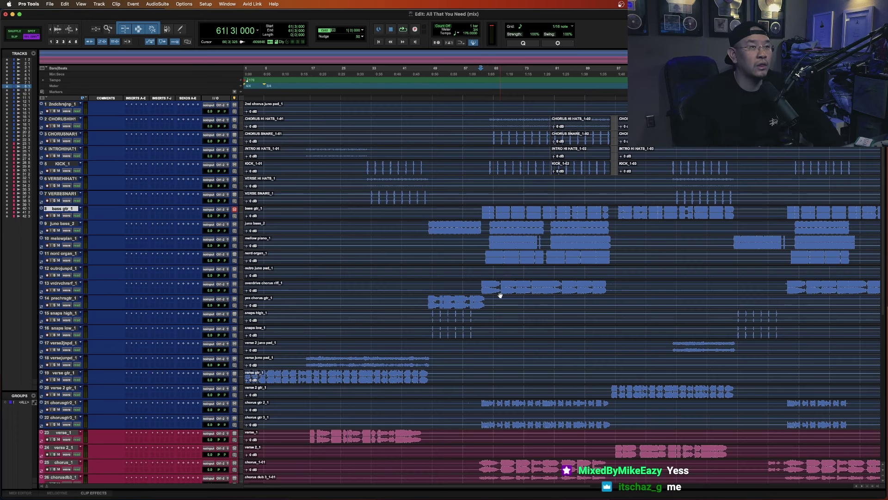
pyautogui.moveTo(487, 14); pyautogui.dragTo(486, 11)
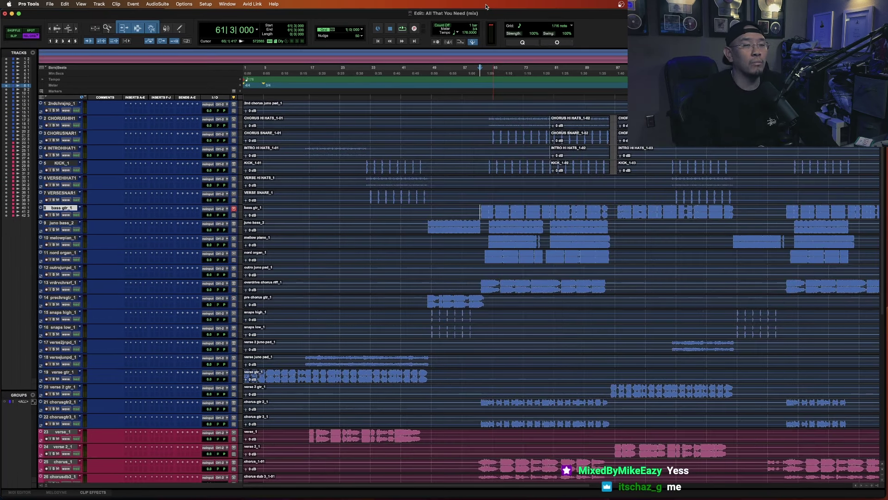
pyautogui.moveTo(883, 495); pyautogui.dragTo(887, 498)
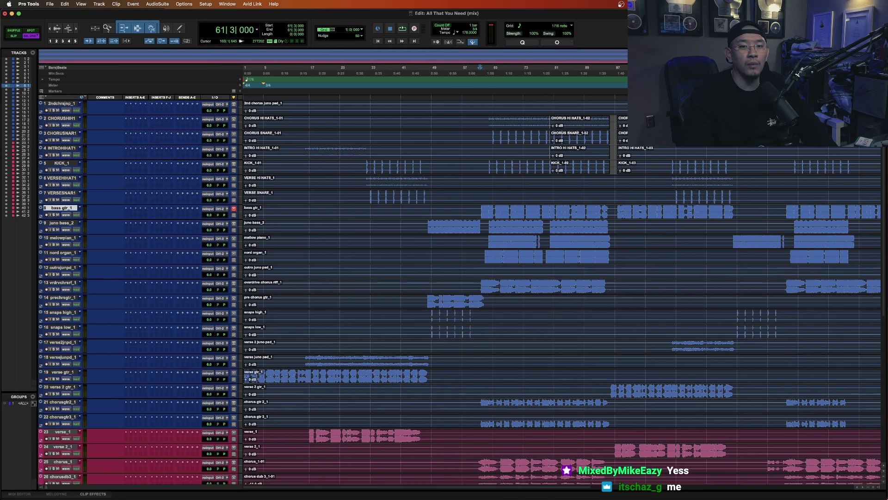
pyautogui.scroll(-1, 615, 25)
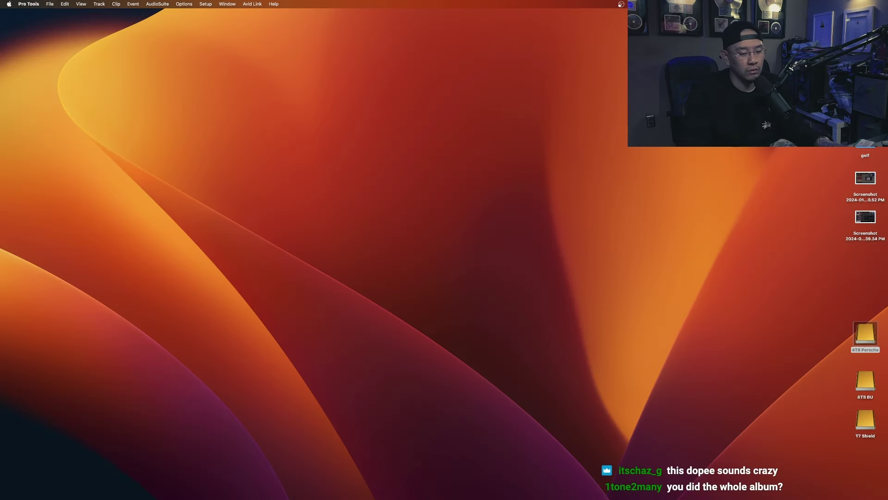
# - Reopen the recent session All That You Need (mix)
pyautogui.click(49, 4)
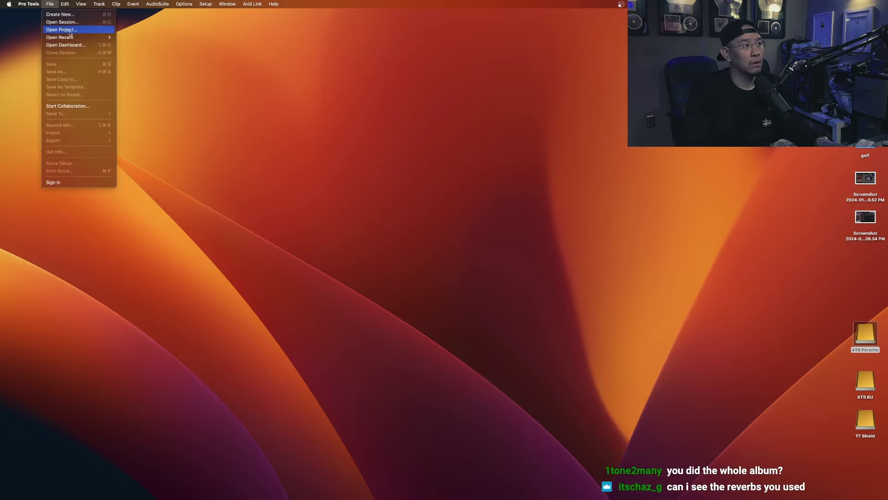
pyautogui.moveTo(84, 38)
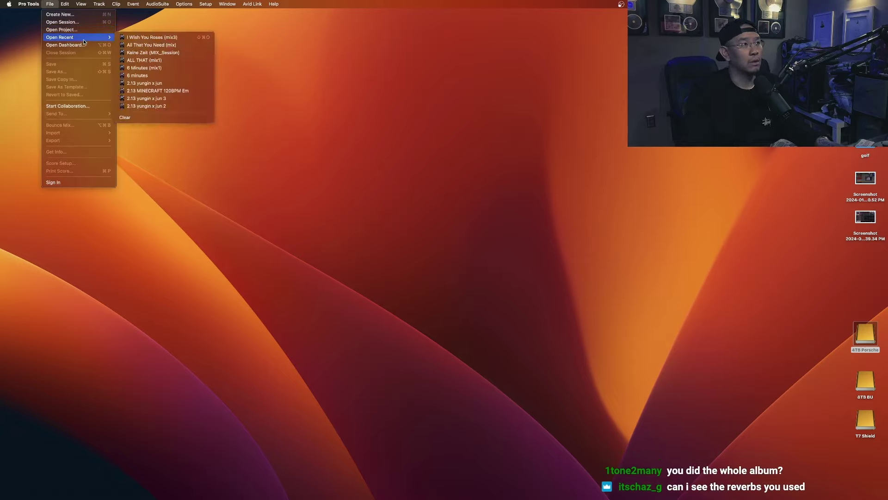
pyautogui.click(141, 45)
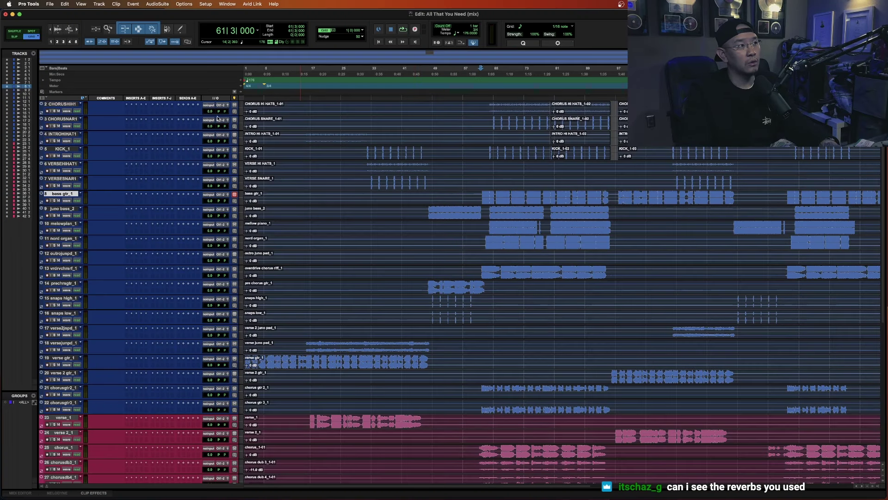
# - Widen the track list so the names are readable, and select all vocal tracks from verse_1 down to the last pre chorus harmony
pyautogui.moveTo(38, 257); pyautogui.dragTo(69, 277)
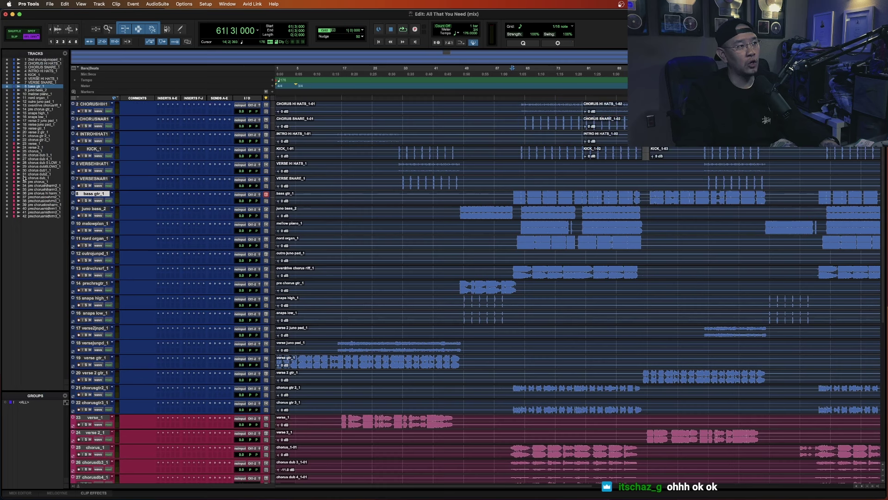
pyautogui.click(35, 147)
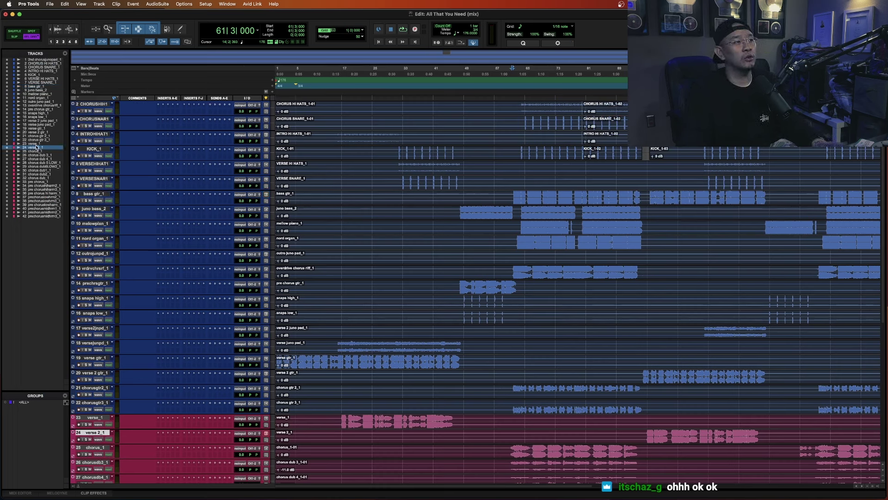
pyautogui.click(36, 144)
pyautogui.keyDown('shift'); pyautogui.click(43, 216); pyautogui.keyUp('shift')
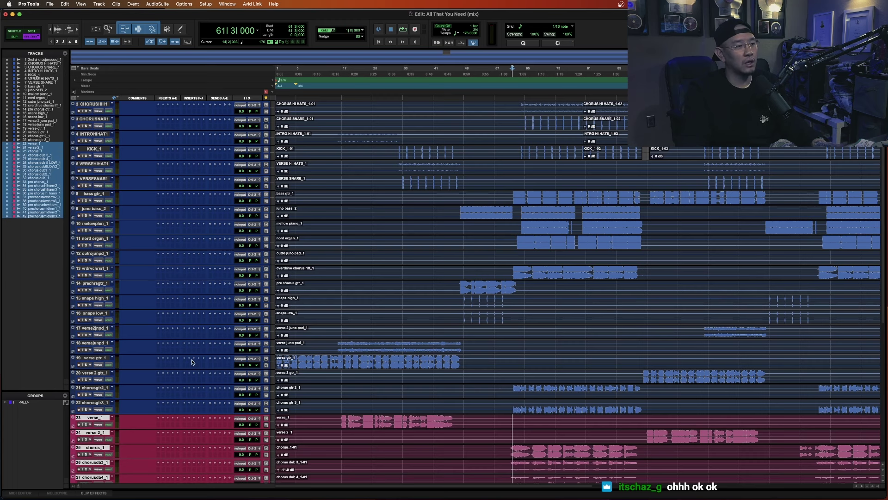
pyautogui.scroll(-8, 133, 412)
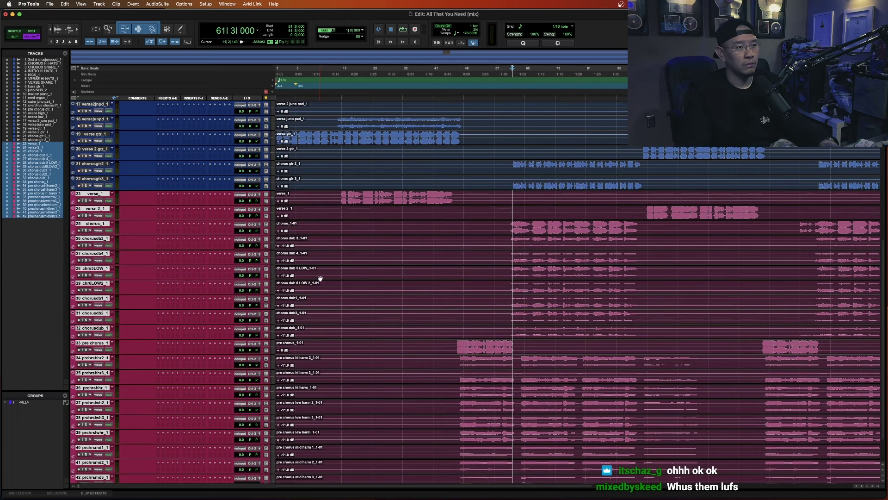
# - Play the song's intro from the start, select the verse gtr_1 track, and stop playback
pyautogui.click(334, 197)
pyautogui.press('space')
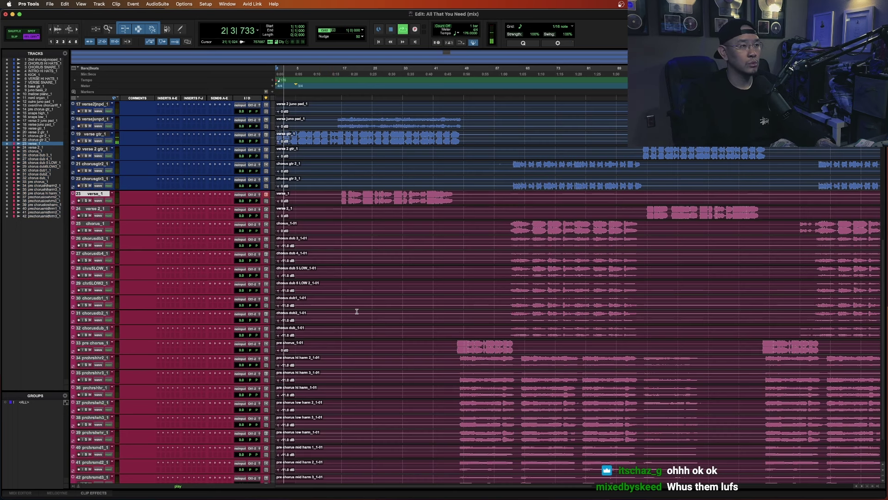
pyautogui.scroll(3, 354, 311)
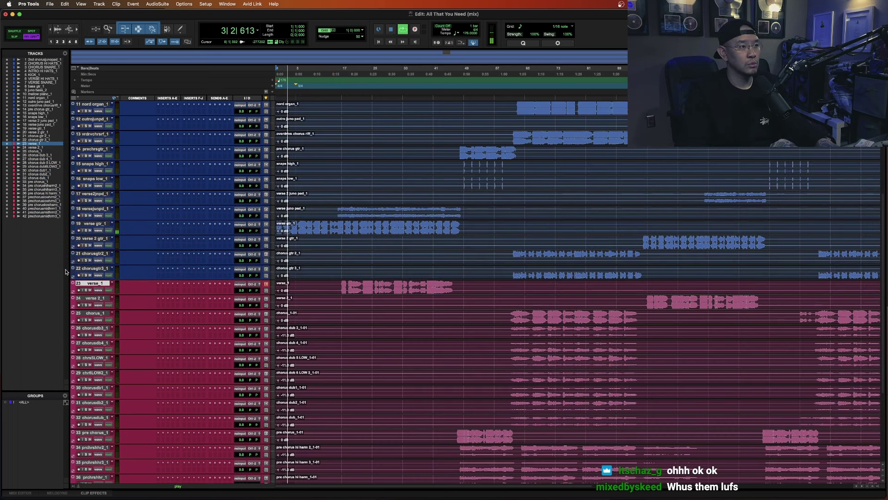
pyautogui.click(95, 224)
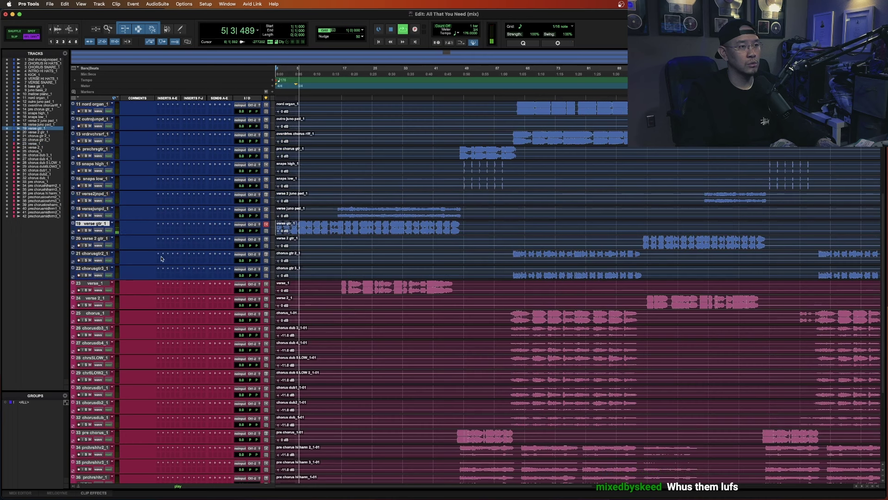
pyautogui.press('space')
# - Insert the LANDR FX Acoustic plug-in in the first insert slot of verse gtr_1 and move its window lower
pyautogui.click(158, 224)
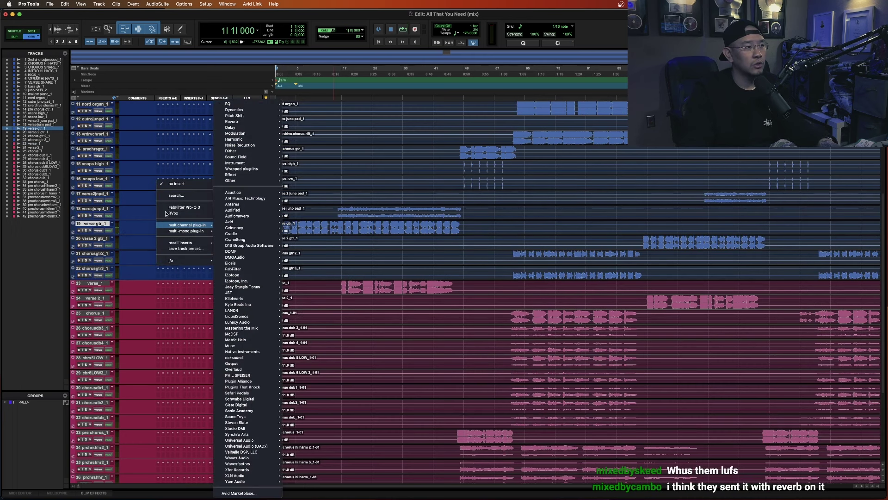
pyautogui.click(174, 195)
pyautogui.write('ac')
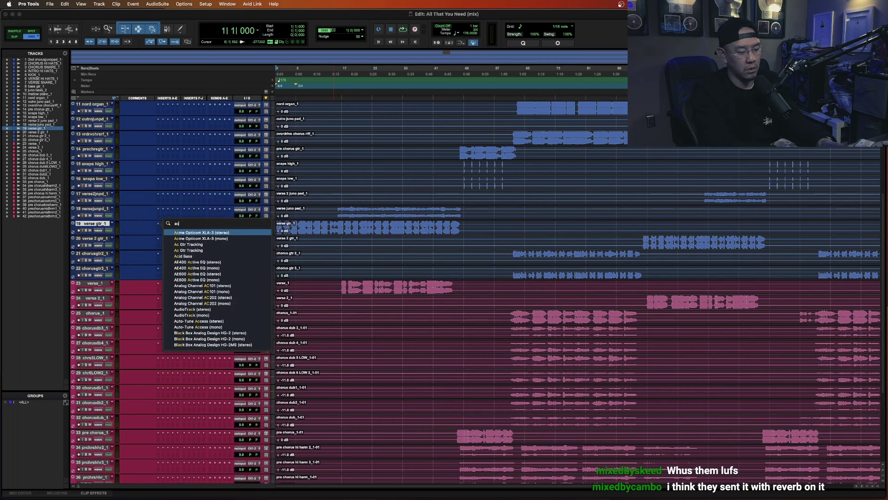
pyautogui.write('oustic')
pyautogui.press('Return')
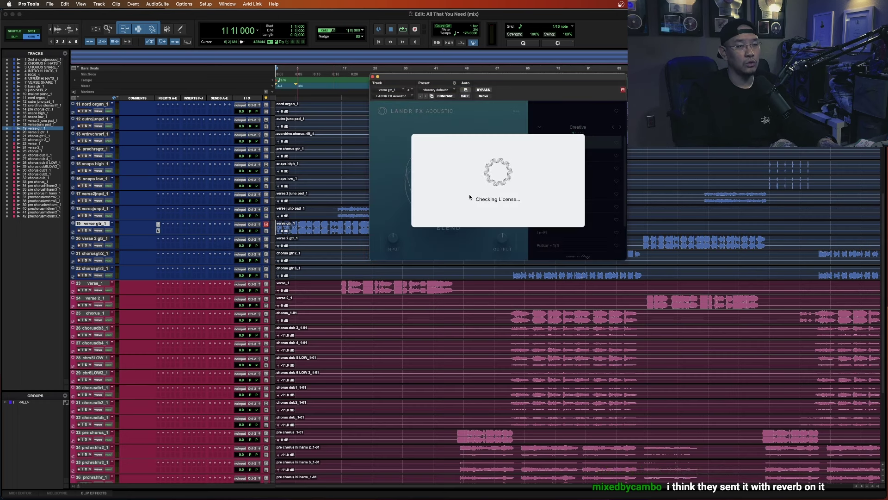
pyautogui.moveTo(497, 82); pyautogui.dragTo(503, 148)
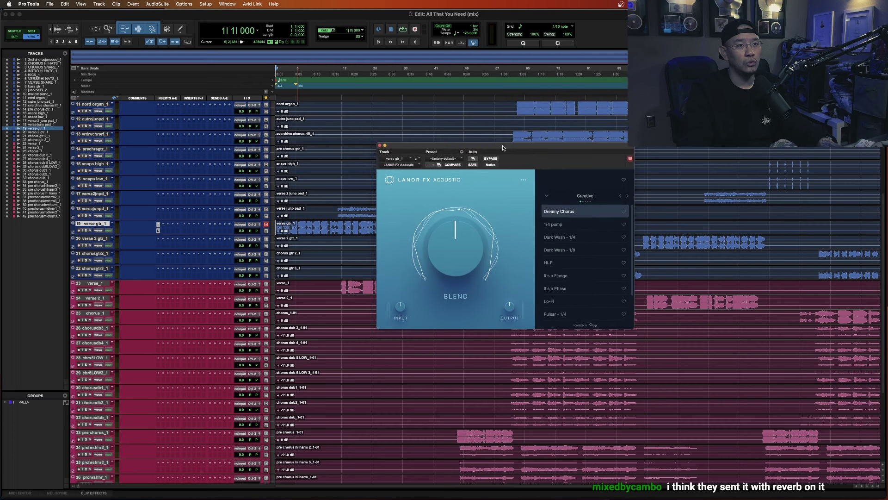
# - Solo the verse gtr_1 track and start playback from the beginning
pyautogui.click(84, 230)
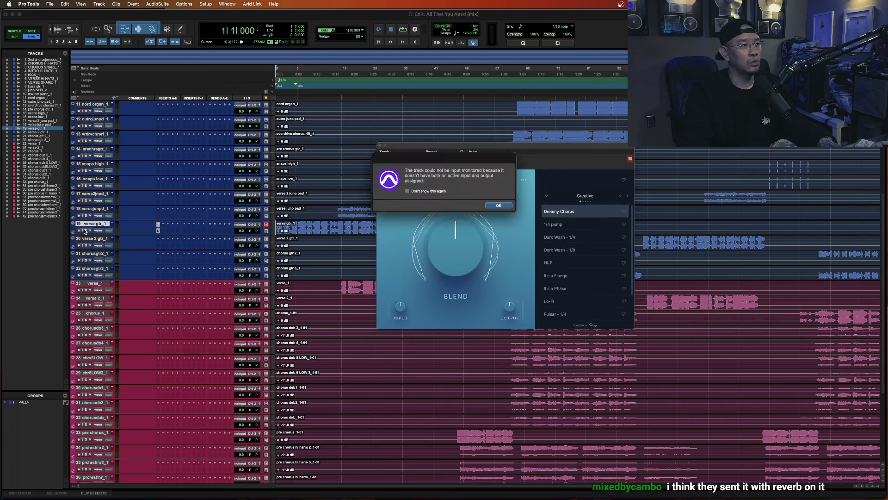
pyautogui.press('Return')
pyautogui.click(85, 230)
pyautogui.press('space')
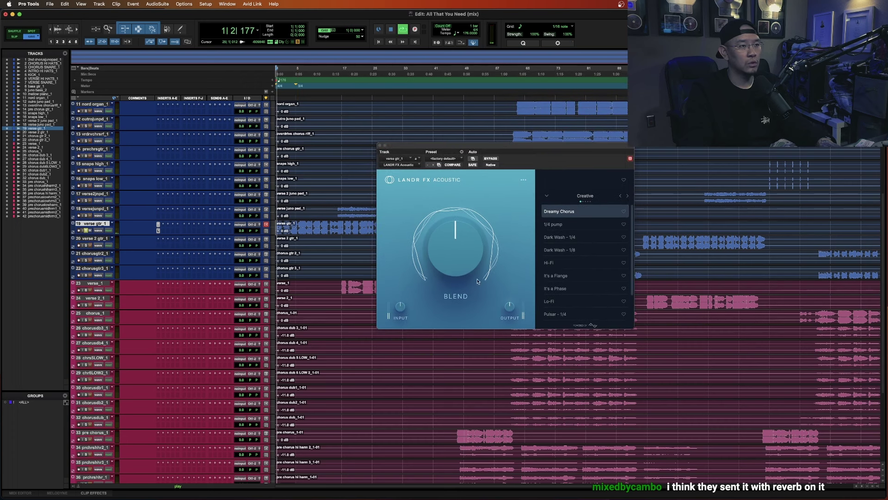
# - Audition the Creative presets 1/4 pump, Dark Wash - 1/4, Dark Wash - 1/8 and Hi-Fi, comparing Hi-Fi against the bypassed guitar
pyautogui.click(574, 224)
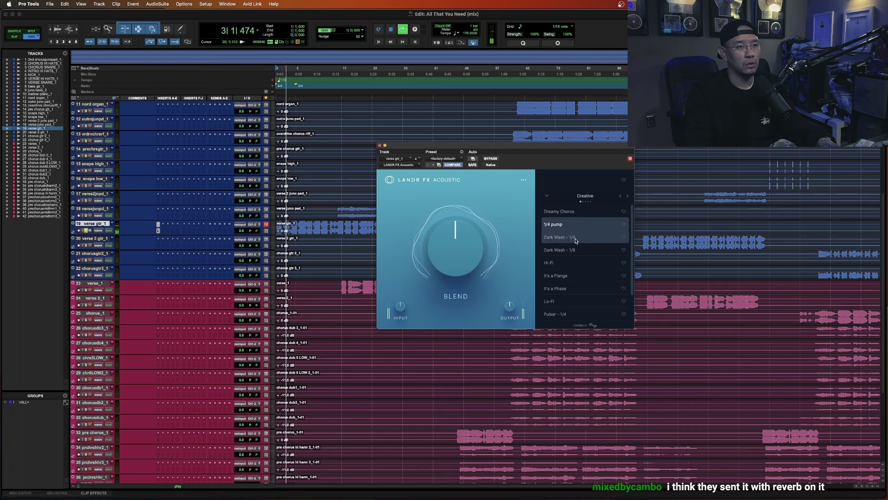
pyautogui.click(576, 238)
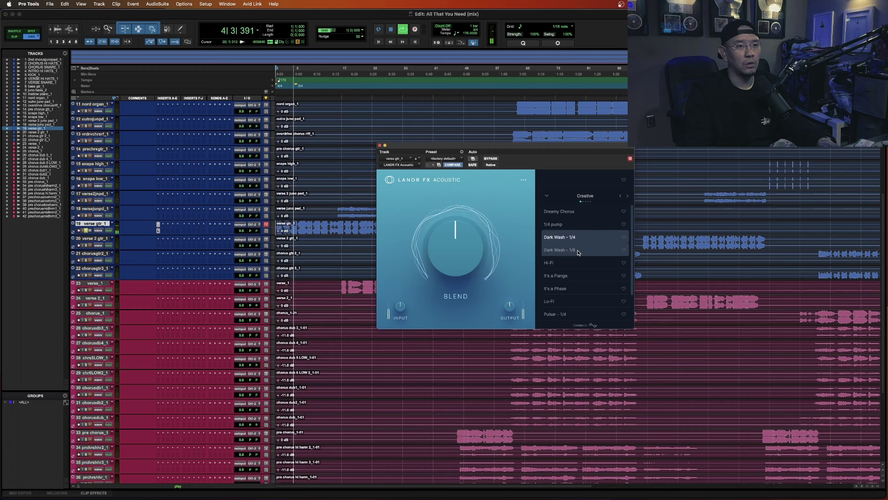
pyautogui.click(578, 252)
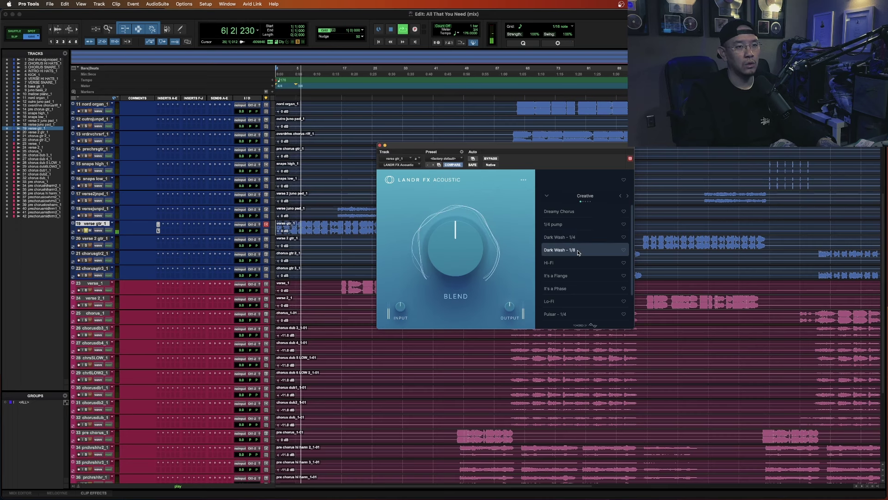
pyautogui.click(576, 263)
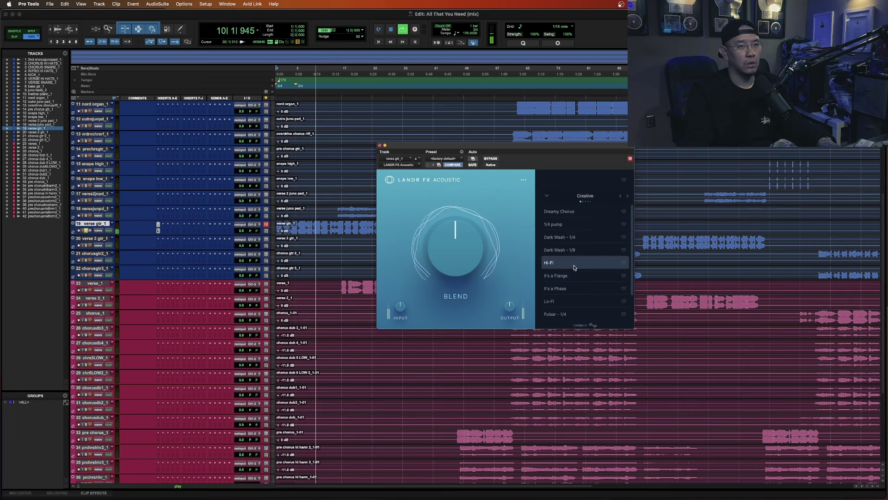
pyautogui.click(491, 158)
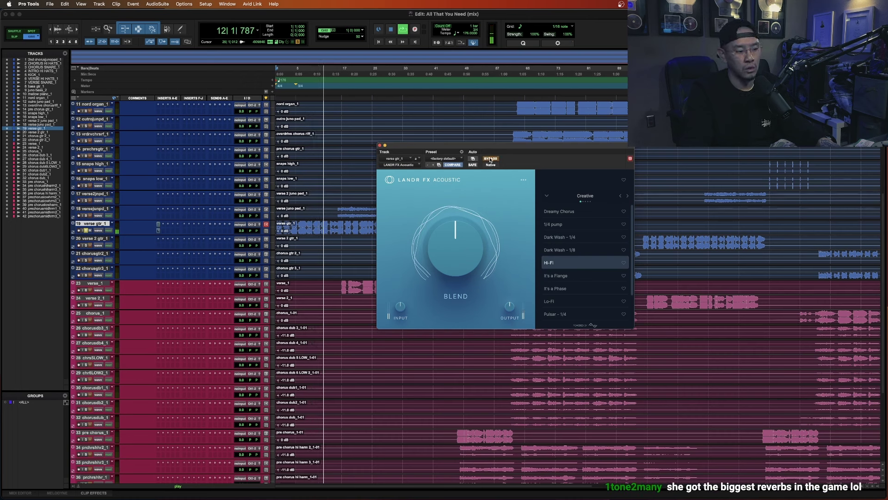
pyautogui.click(491, 159)
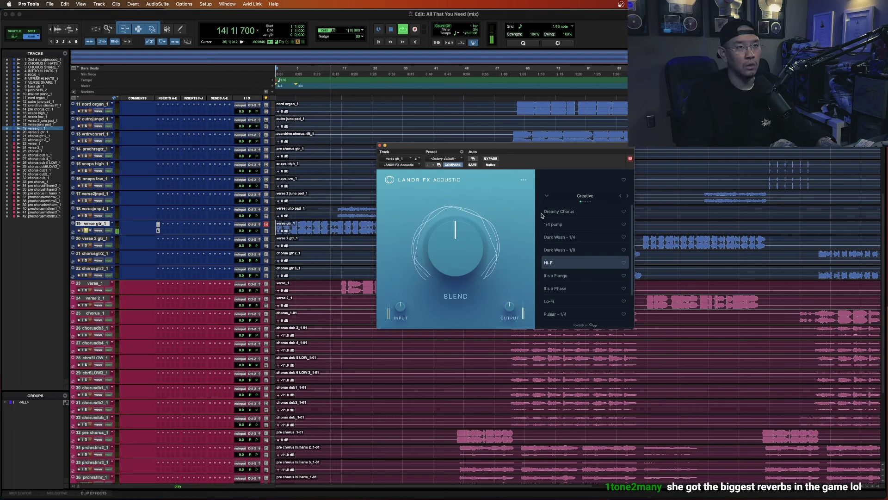
# - Restart playback and audition the presets It's a Flange, It's a Phase, Lo-Fi and Pulsar - 1/4 on the verse guitar
pyautogui.press('space')
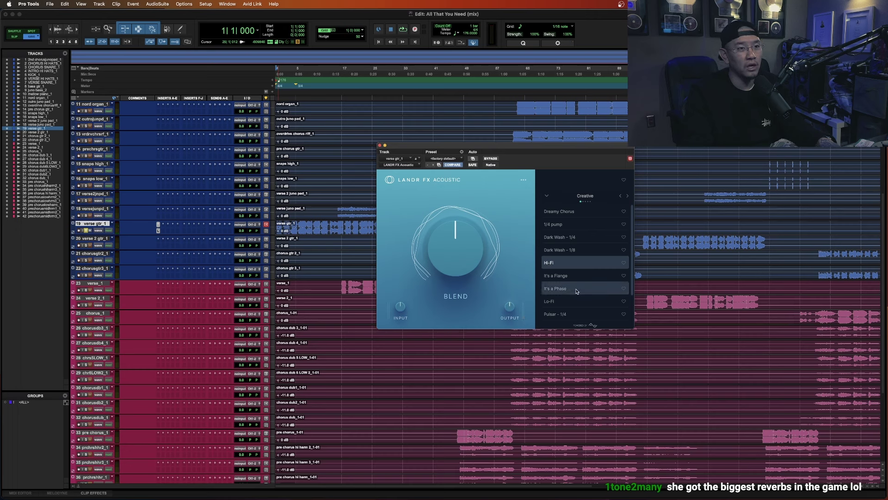
pyautogui.click(555, 275)
pyautogui.press('space')
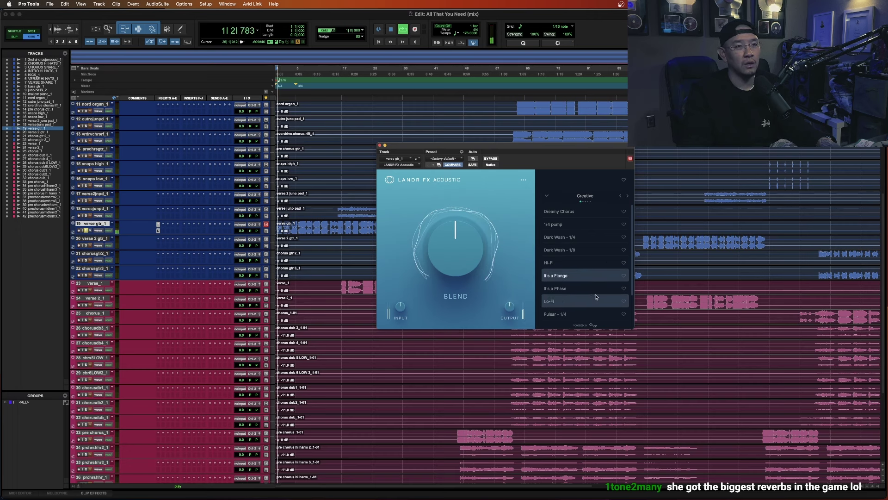
pyautogui.click(562, 288)
pyautogui.click(573, 304)
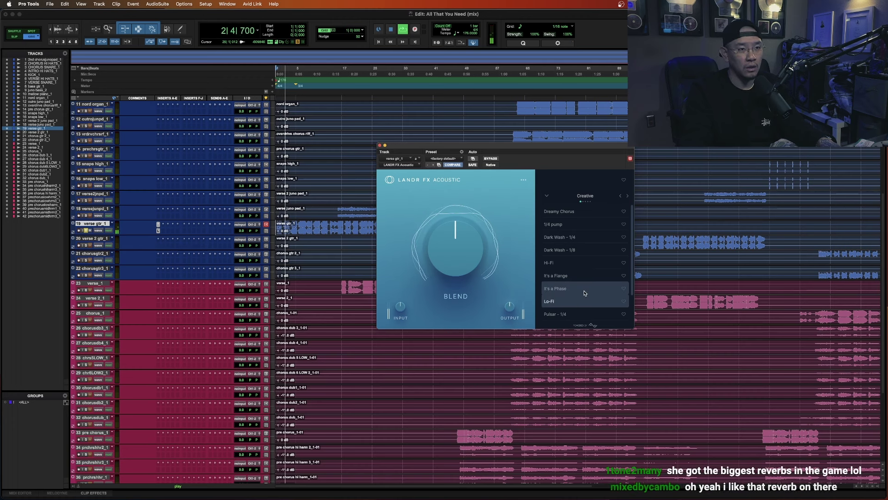
pyautogui.scroll(-1, 573, 307)
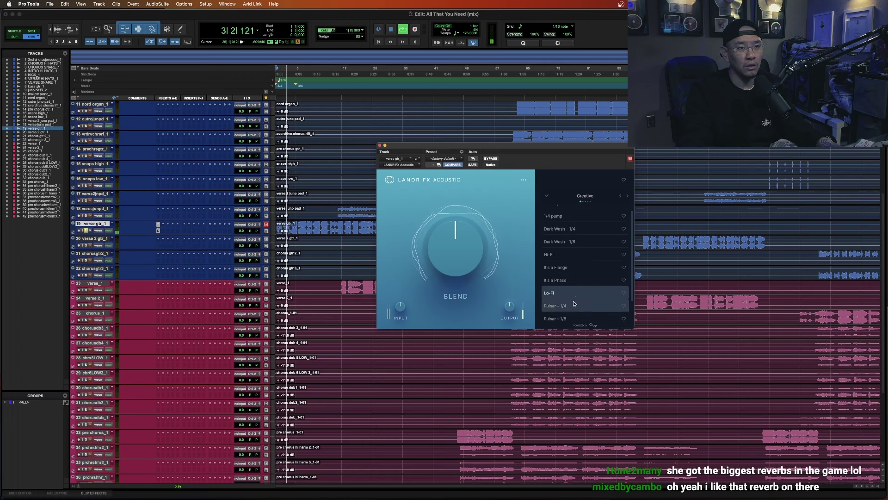
# - Choose the Hi-Fi preset for the verse guitar, compare it with bypass, then close the plug-in and stop playback
pyautogui.click(570, 254)
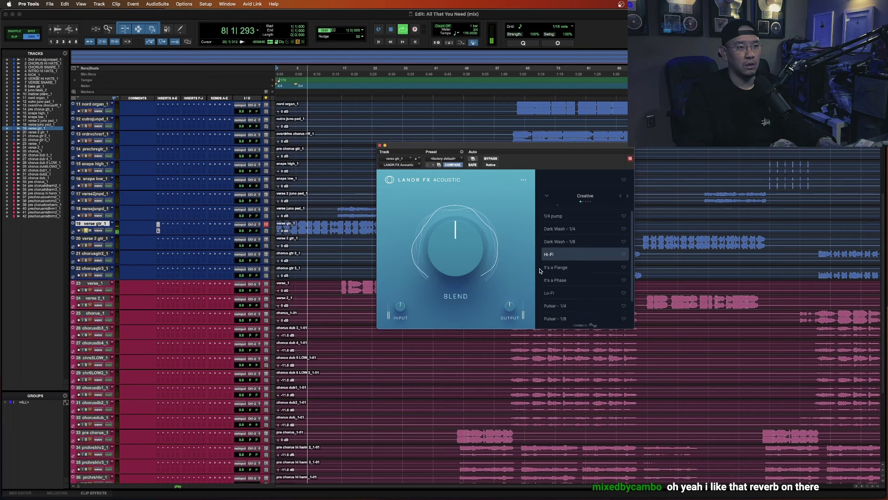
pyautogui.click(491, 159)
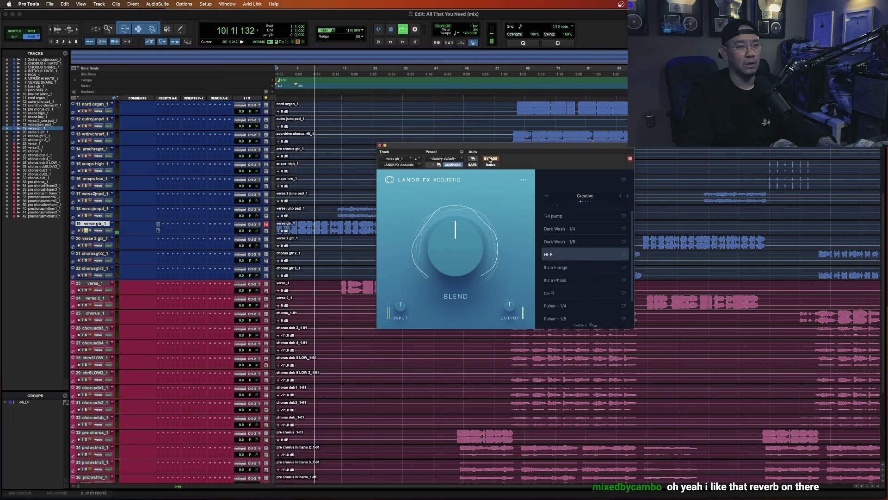
pyautogui.click(490, 159)
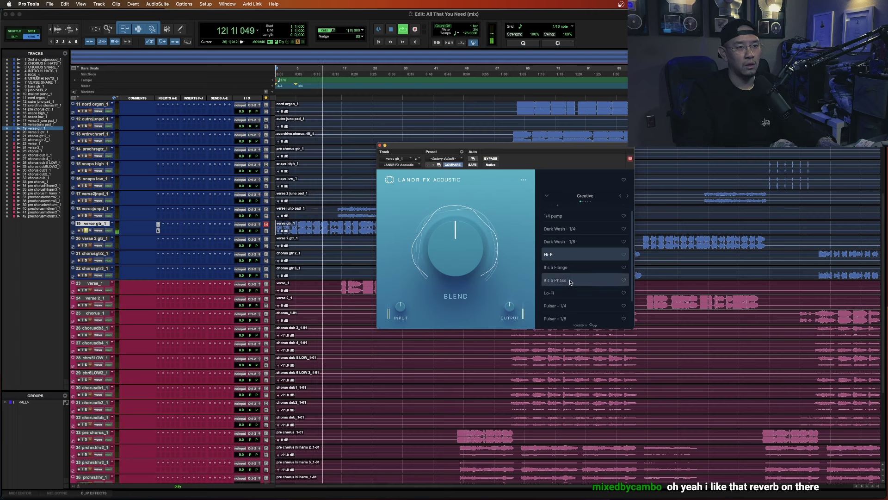
pyautogui.moveTo(457, 250)
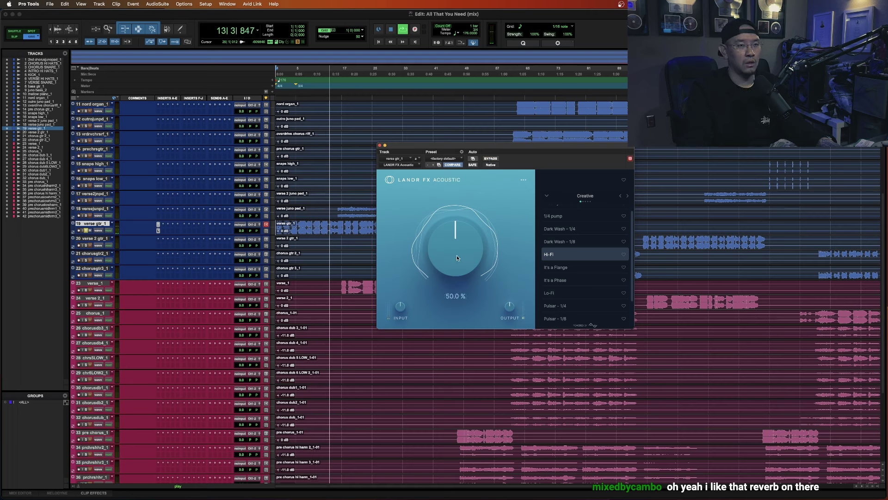
pyautogui.click(381, 146)
pyautogui.press('space')
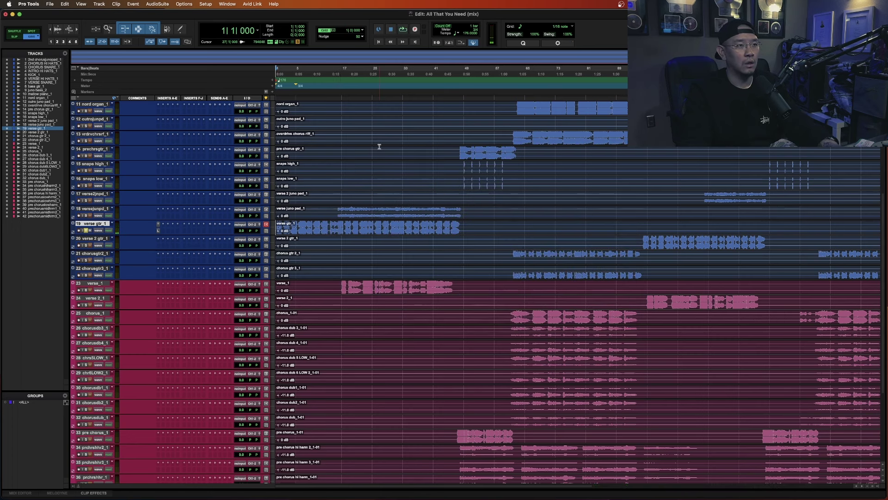
# - Insert FabFilter Pro-Q 3 in the second slot of verse gtr_1 and add a bell cut of about 2 dB near 95 Hz
pyautogui.click(164, 226)
pyautogui.click(190, 206)
pyautogui.press('space')
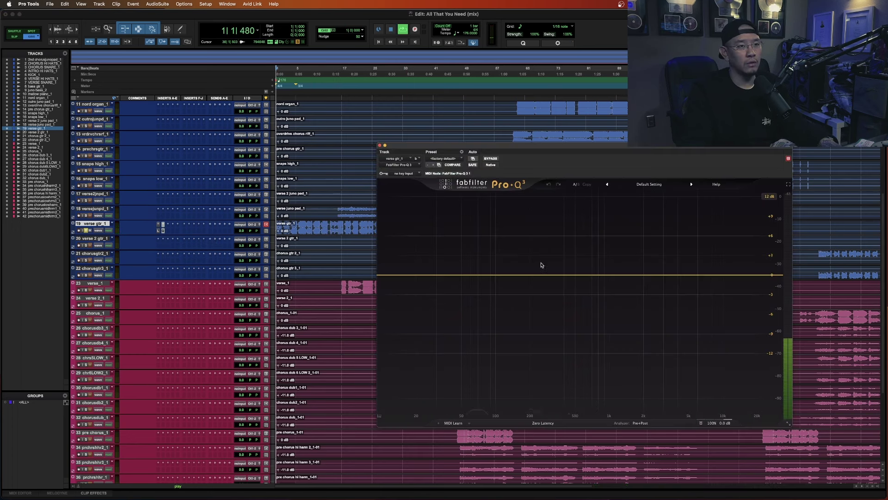
pyautogui.press('space')
pyautogui.moveTo(494, 275); pyautogui.dragTo(494, 287)
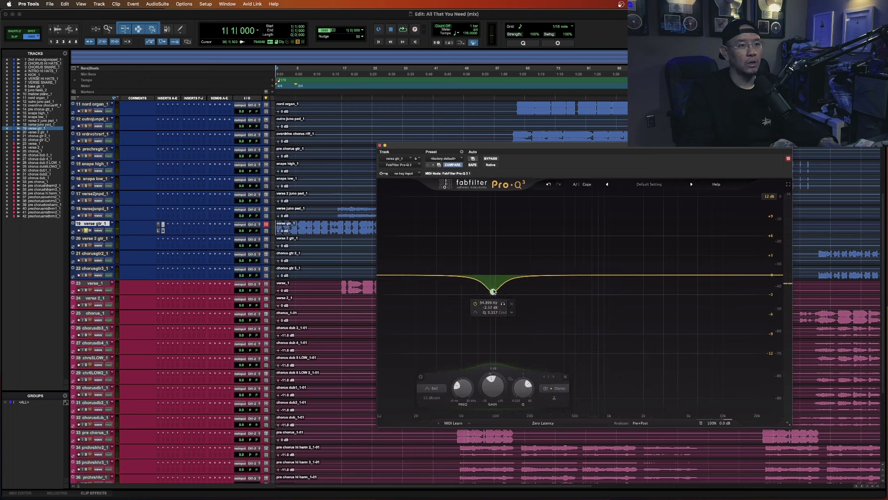
# - While auditioning the verse guitar, broaden the Pro-Q 3 cut, centre it near 91 Hz and make it dynamic, then close the plug-in
pyautogui.press('space')
pyautogui.scroll(-3, 493, 292)
pyautogui.moveTo(494, 292); pyautogui.dragTo(494, 289)
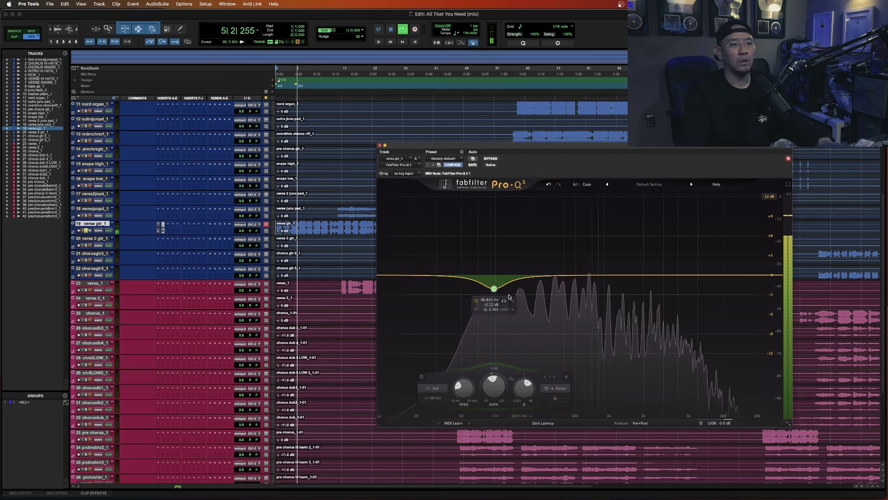
pyautogui.moveTo(494, 288); pyautogui.dragTo(492, 289)
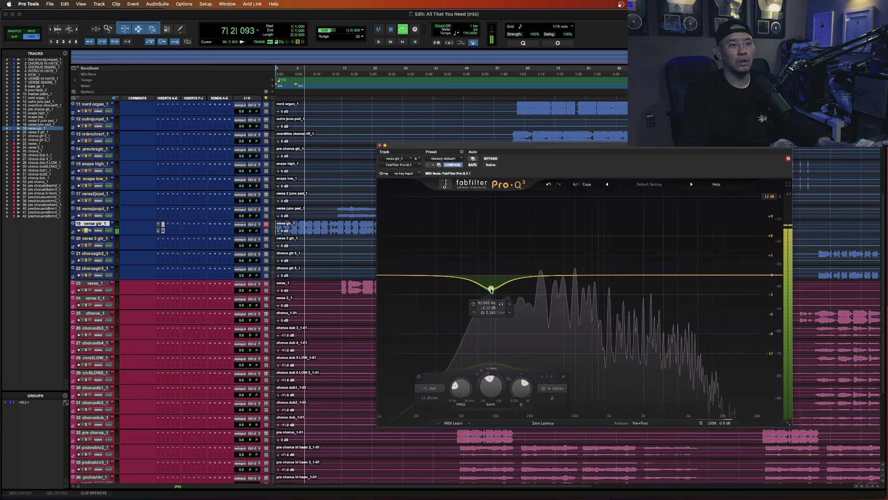
pyautogui.scroll(-3, 491, 289)
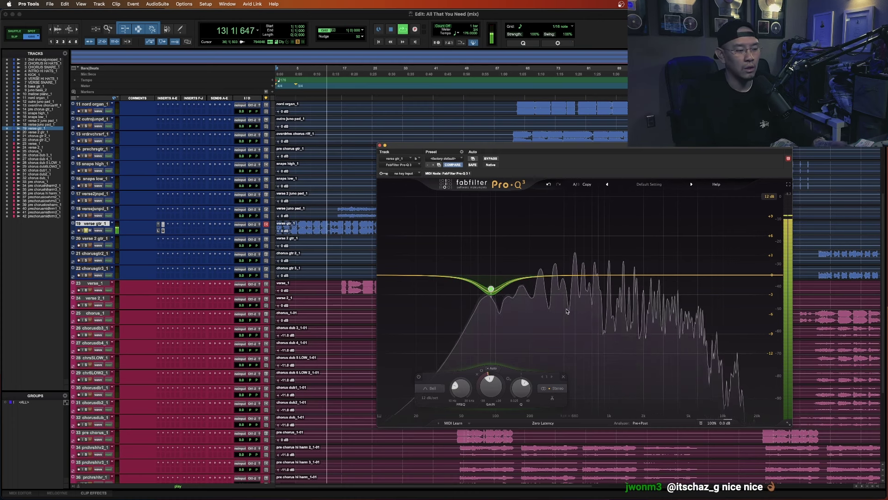
pyautogui.moveTo(565, 312)
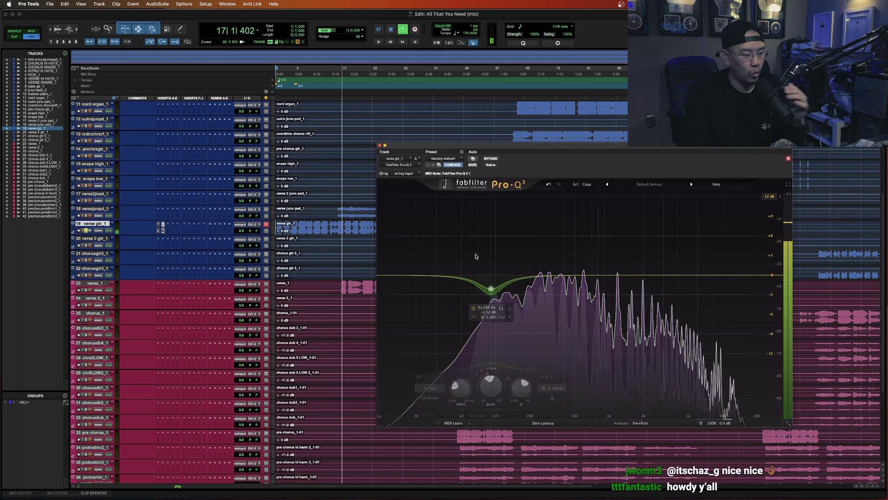
pyautogui.click(380, 145)
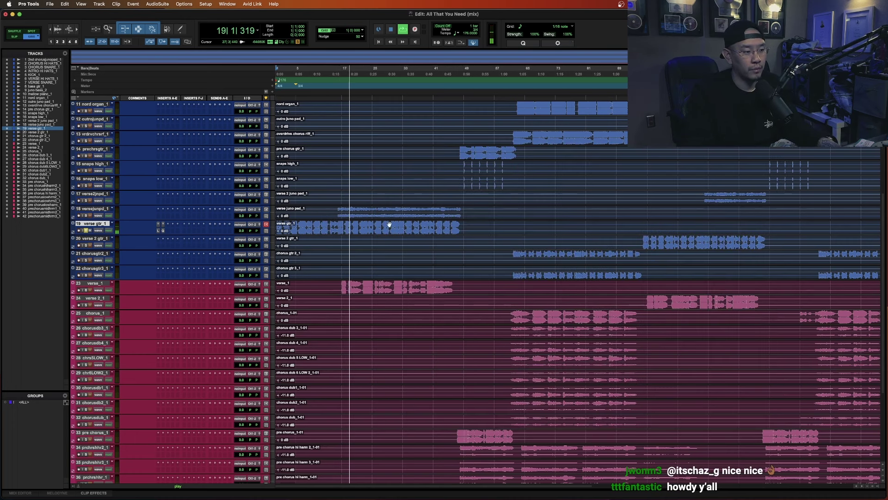
pyautogui.press('space')
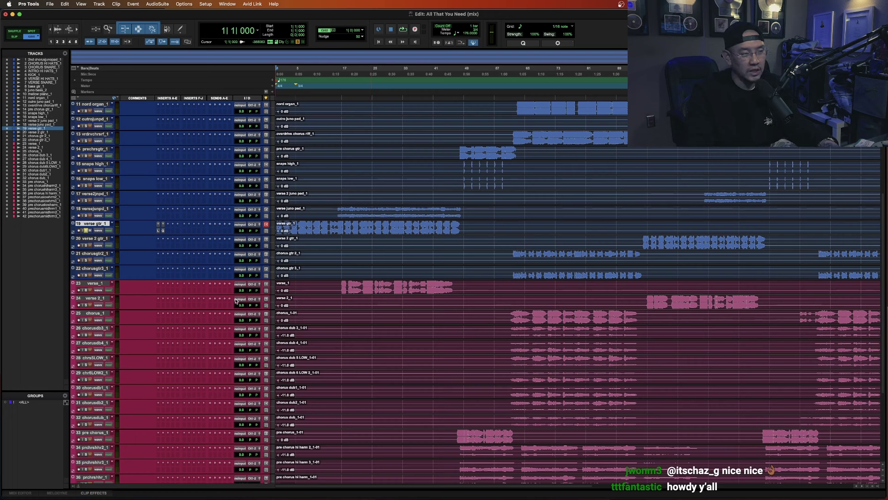
# - Select everything on the verse gtr_1 track and take the track out of solo
pyautogui.tripleClick(312, 224)
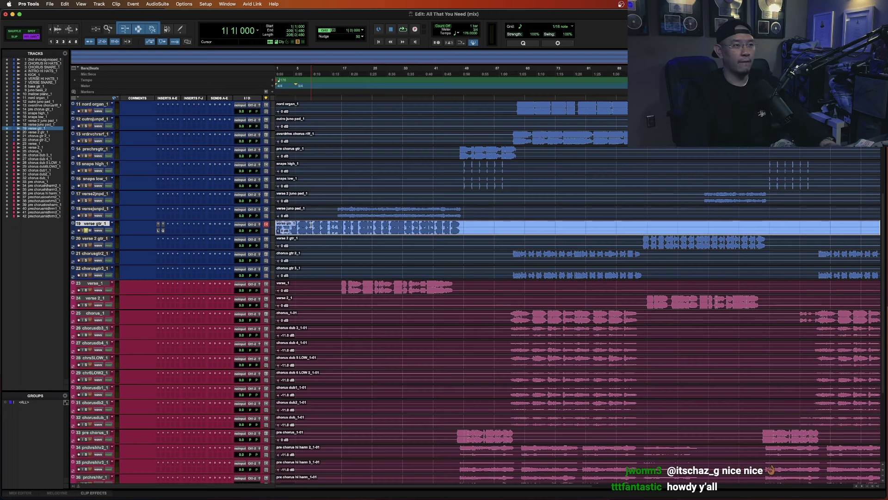
pyautogui.press('space')
pyautogui.click(86, 231)
pyautogui.press('space')
pyautogui.press('space')
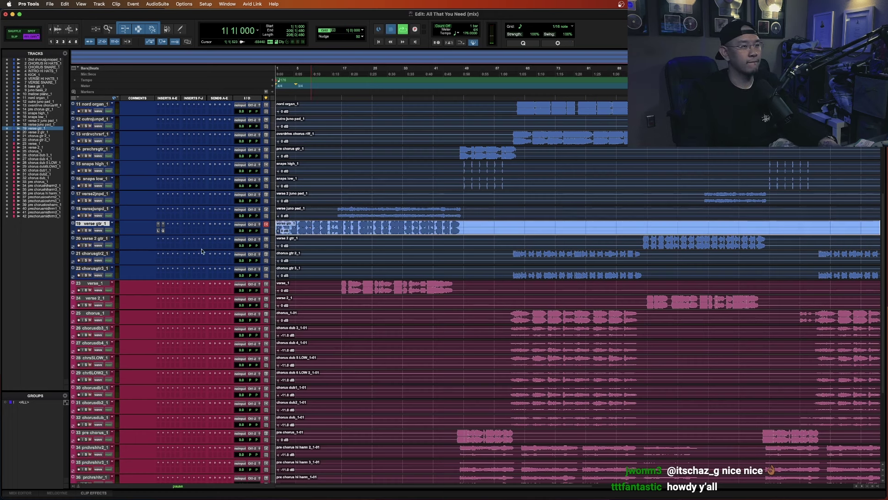
# - Switch to Slip mode and audition the verse guitar in the full mix from about bar 15, selecting the verse juno pad track
pyautogui.press('F4')
pyautogui.press('F2')
pyautogui.click(337, 225)
pyautogui.press('super+bracketright')
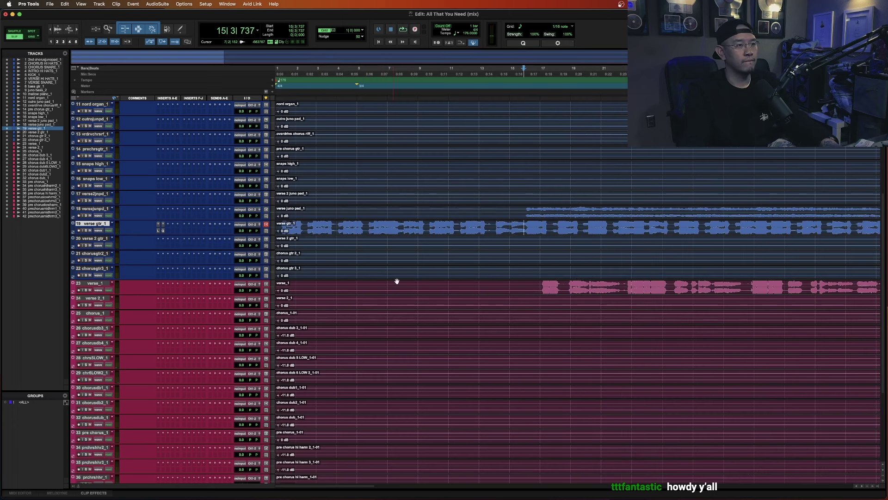
pyautogui.press('space')
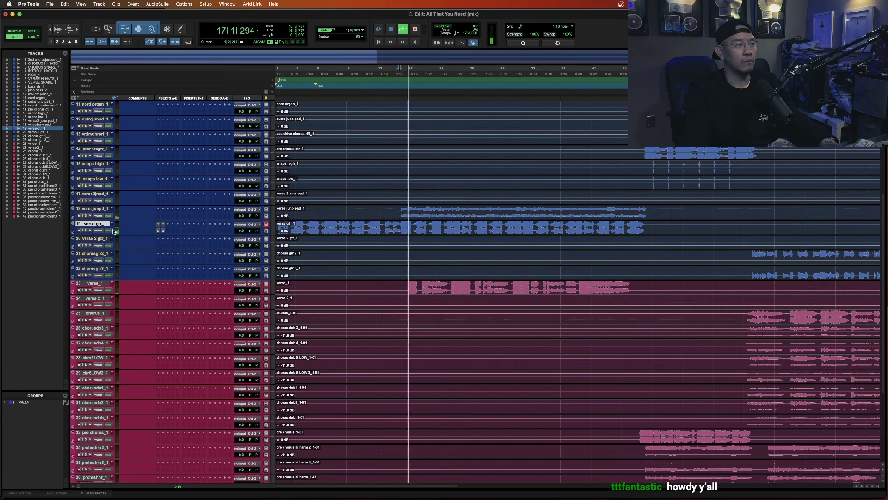
pyautogui.click(93, 209)
pyautogui.press('space')
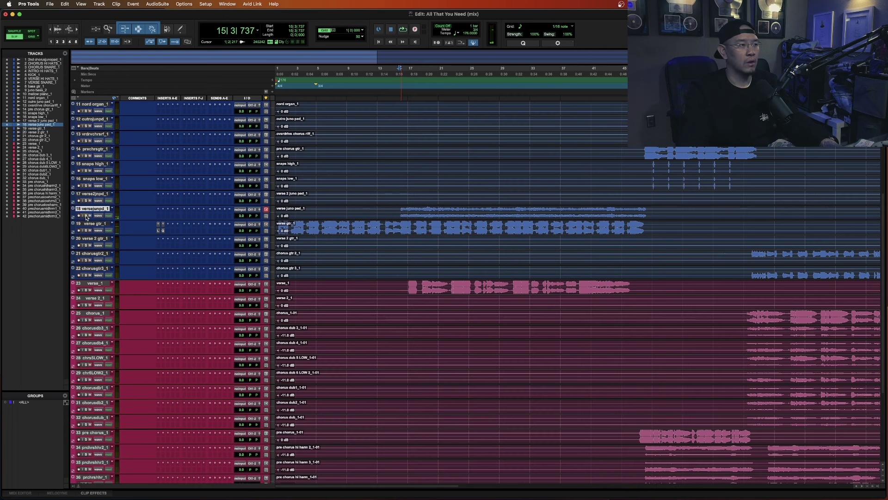
# - Select the 2nd chorus juno pad track, start importing session data and search this Mac for "die"
pyautogui.scroll(5, 86, 217)
pyautogui.click(91, 104)
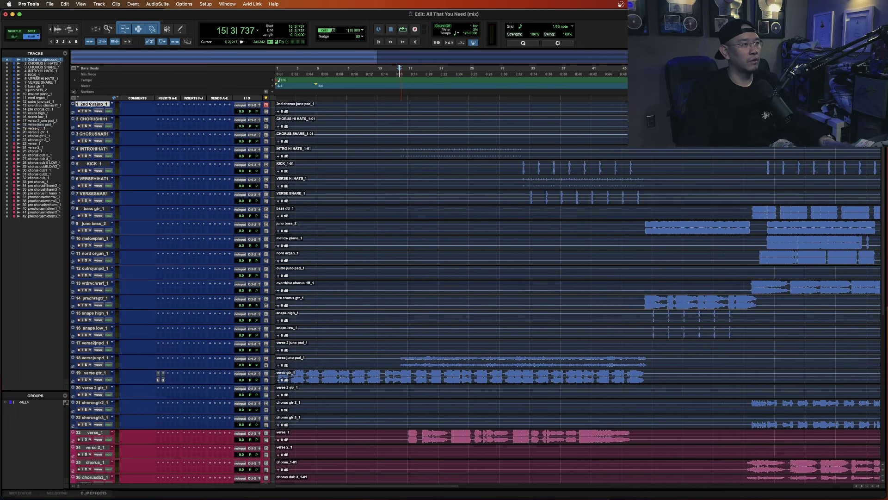
pyautogui.hotkey('alt', 'shift', 'i')
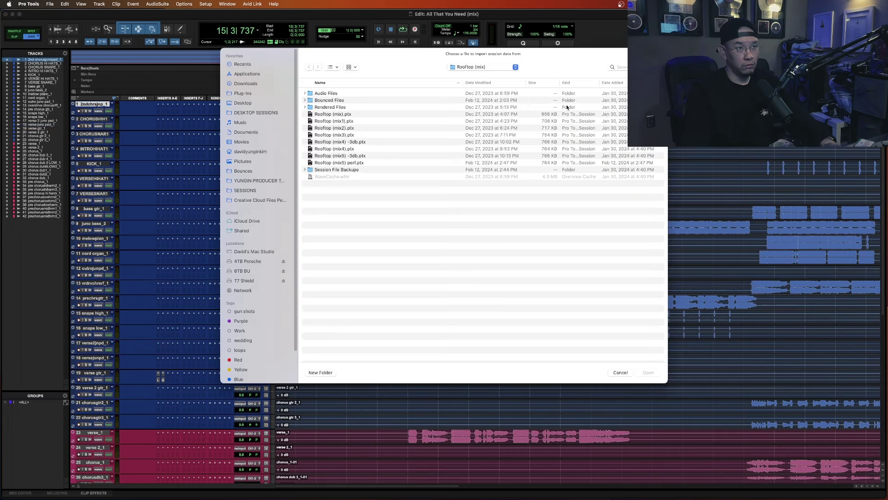
pyautogui.click(625, 65)
pyautogui.write('die')
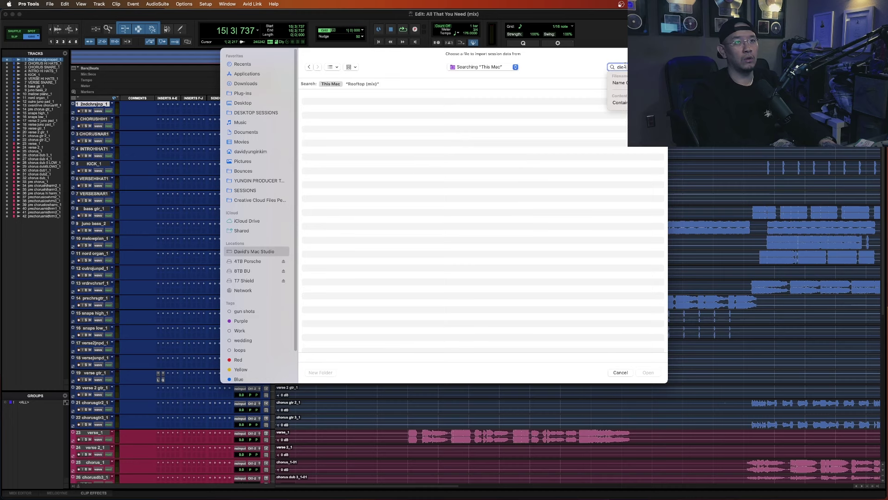
pyautogui.write(' 4')
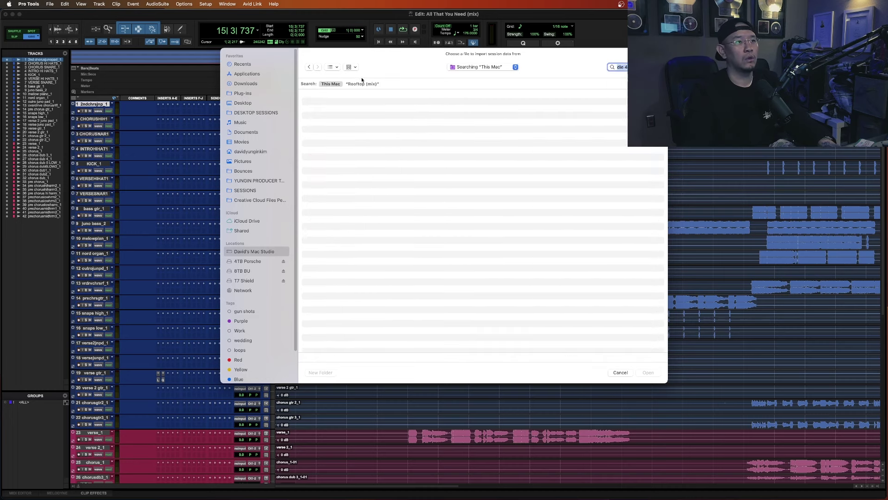
pyautogui.click(355, 84)
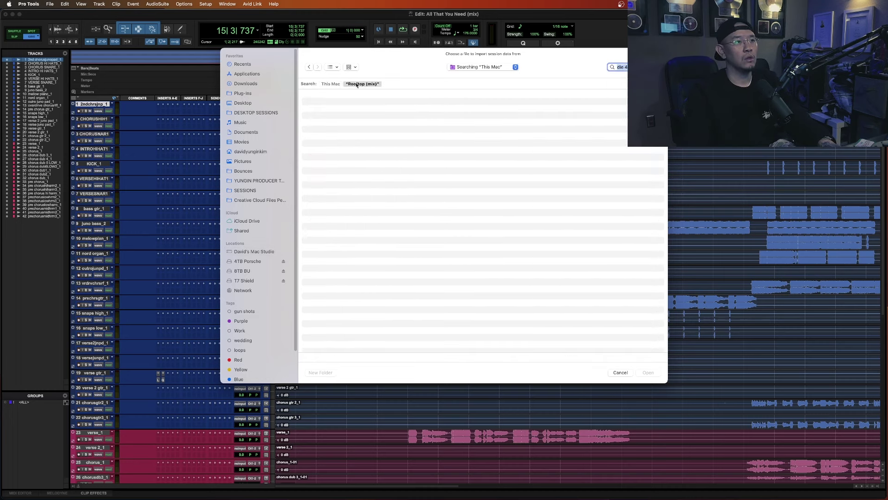
pyautogui.click(333, 84)
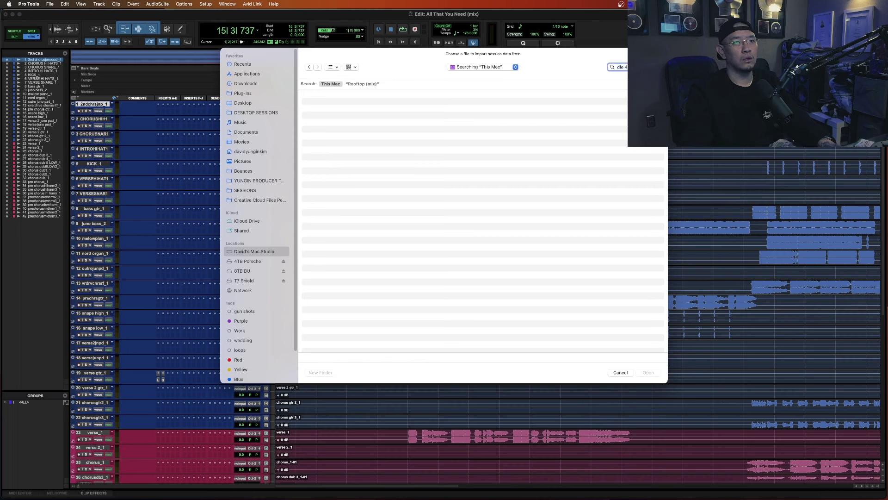
pyautogui.press('BackSpace')
pyautogui.press('BackSpace')
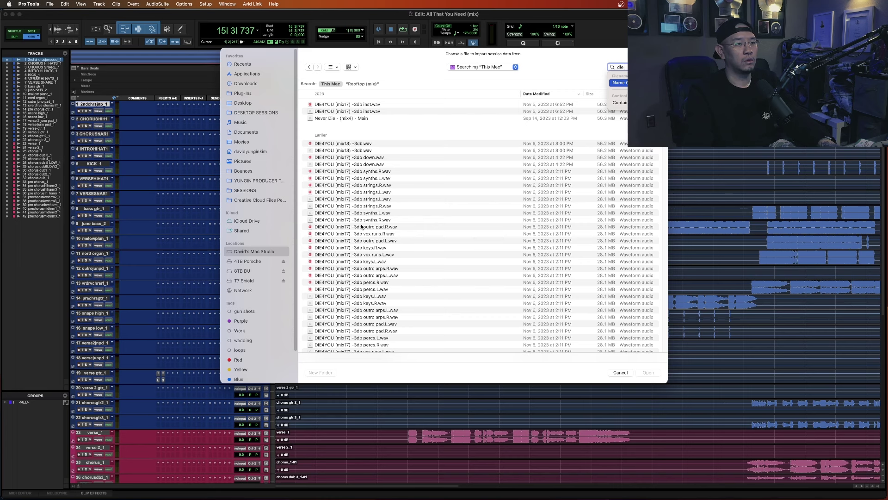
# - Browse to the DIE4YOU (mix) folder and open DIE4YOU (mix18) -3db.ptx as the session data source
pyautogui.press('Down')
pyautogui.doubleClick(441, 357)
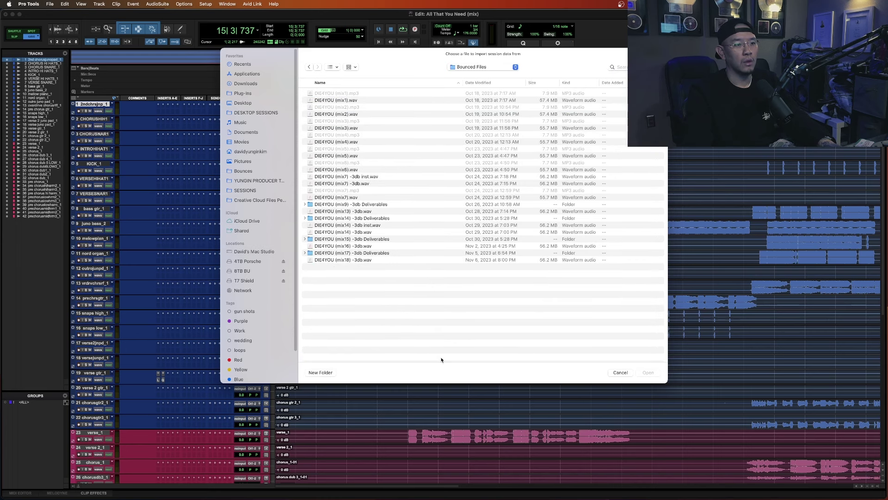
pyautogui.press('super+Up')
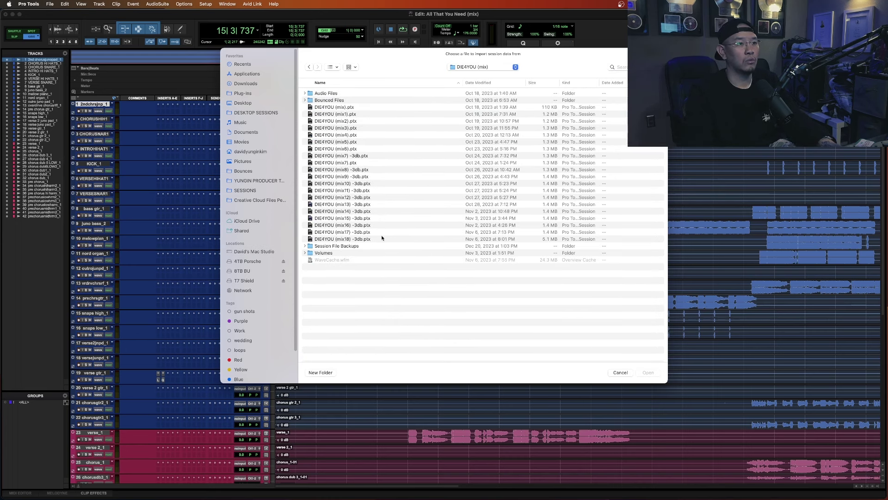
pyautogui.click(352, 239)
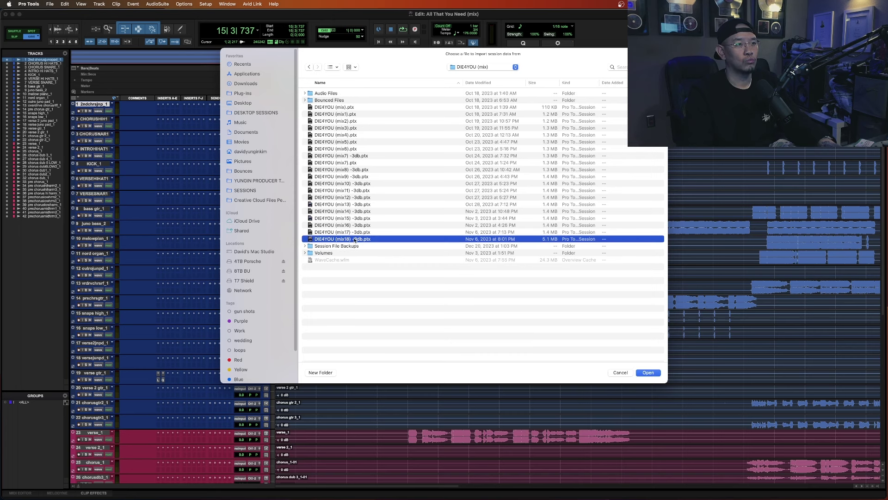
pyautogui.doubleClick(355, 239)
pyautogui.click(486, 204)
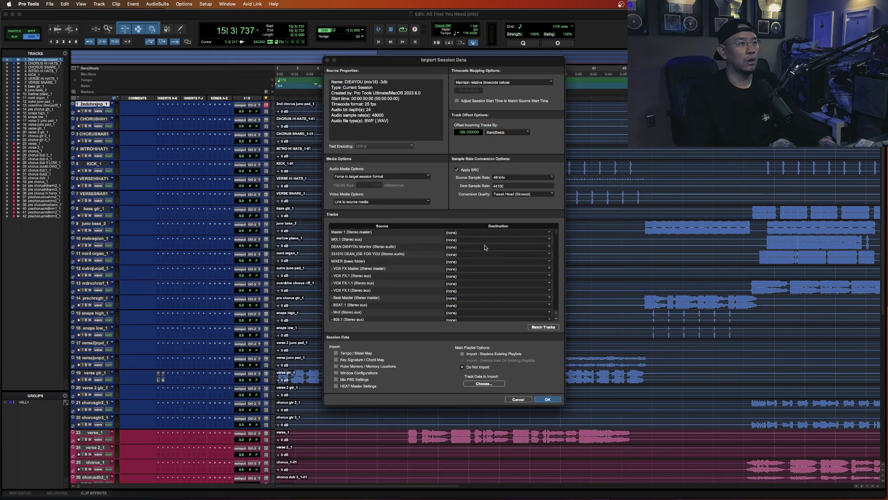
# - Mark MIX.1 and the MIXER folder with its vocal, beat, drum and music submix tracks for import as new tracks
pyautogui.click(344, 241)
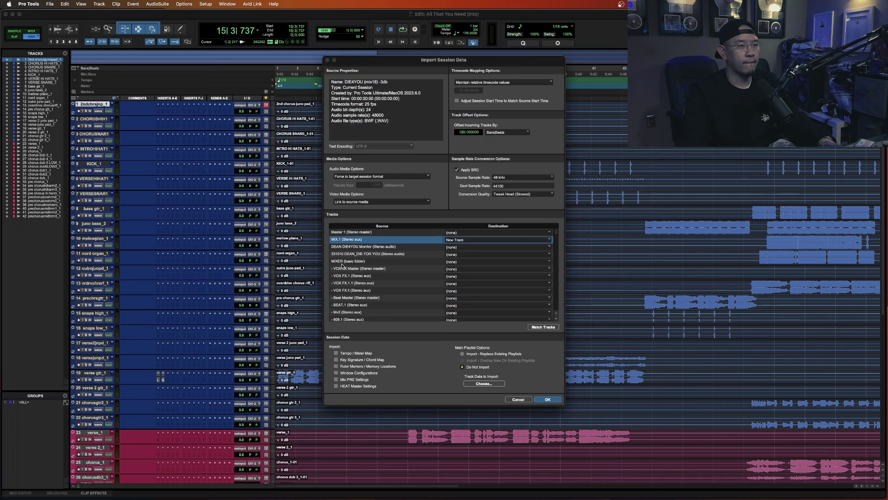
pyautogui.moveTo(342, 266); pyautogui.dragTo(350, 317)
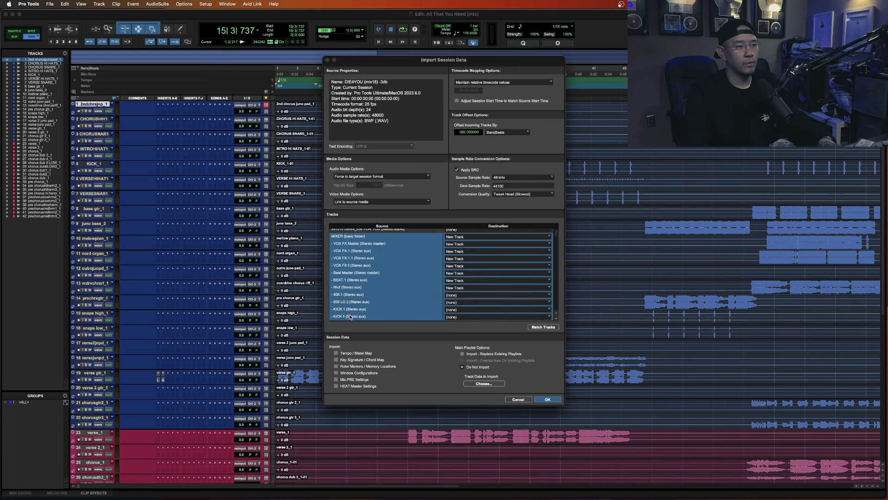
pyautogui.scroll(-3, 350, 315)
pyautogui.moveTo(345, 273); pyautogui.dragTo(348, 305)
pyautogui.scroll(-1, 349, 309)
pyautogui.scroll(-1, 362, 307)
pyautogui.scroll(-10, 364, 307)
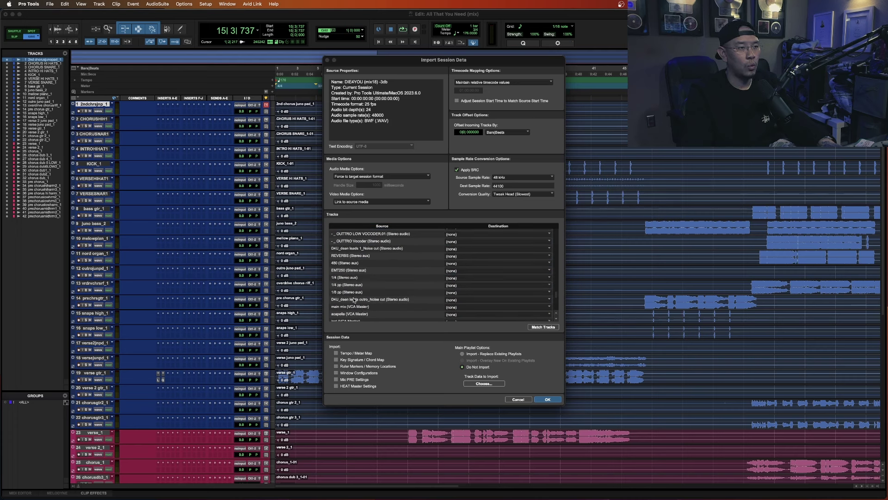
# - Add the REVERBS, 480, EMT250, 1/4, 1/4 pp and 1/8 pp auxes as new tracks and import the data without saving a report
pyautogui.moveTo(345, 264); pyautogui.dragTo(346, 295)
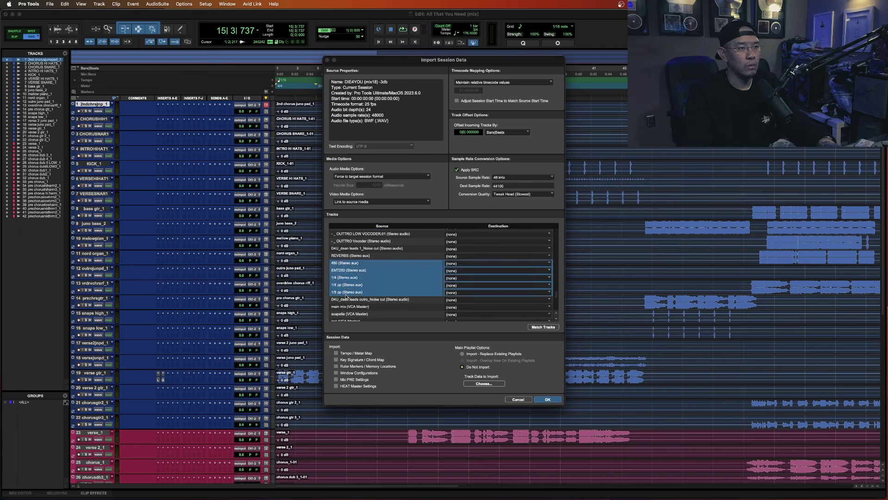
pyautogui.keyDown('shift'); pyautogui.click(351, 256); pyautogui.keyUp('shift')
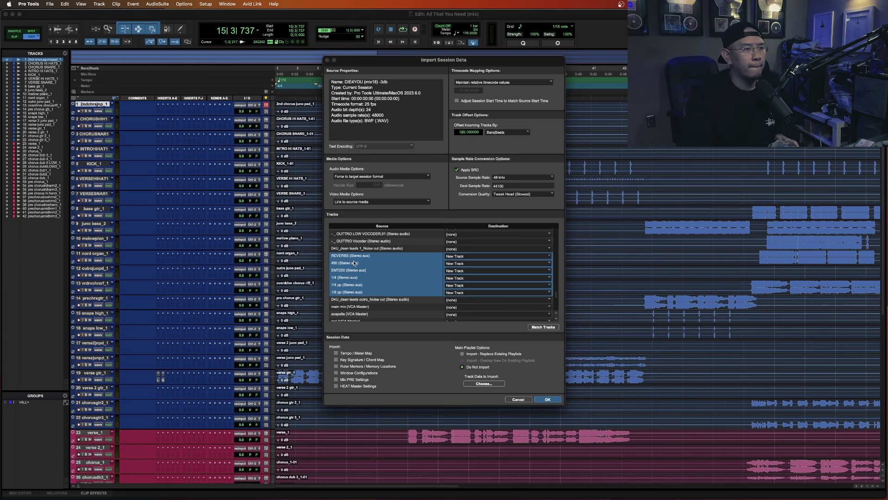
pyautogui.scroll(1, 354, 263)
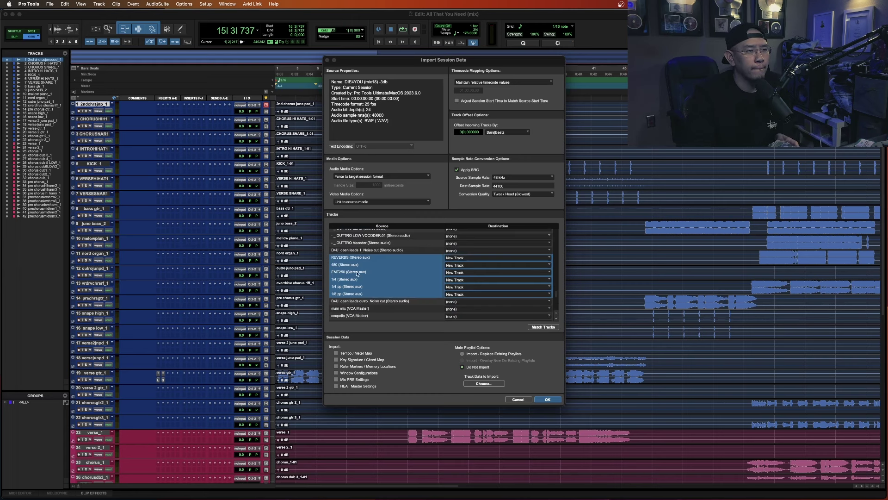
pyautogui.click(550, 401)
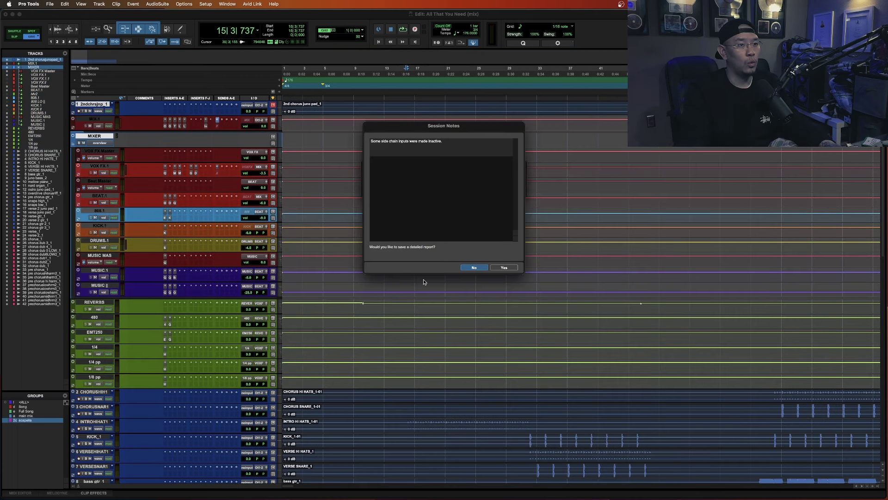
pyautogui.click(473, 268)
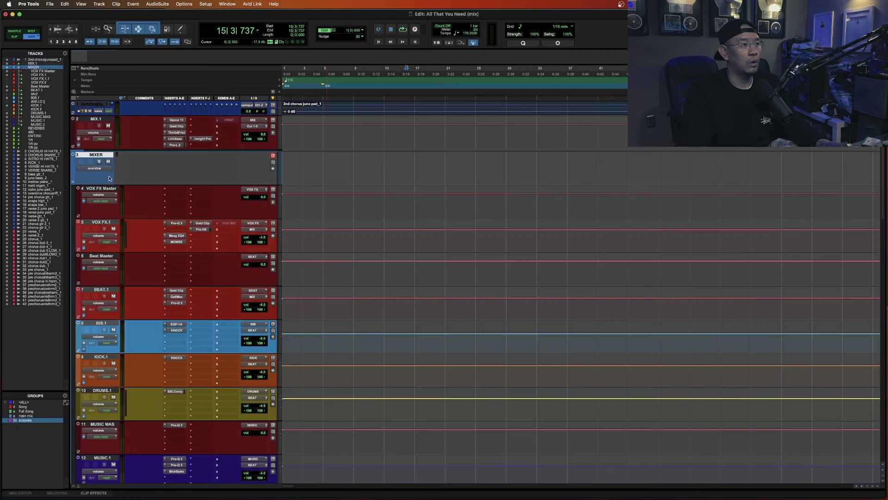
# - Move the 2nd chorus juno pad track below the imported 1/8 pp aux
pyautogui.click(93, 120)
pyautogui.moveTo(89, 103); pyautogui.dragTo(53, 255)
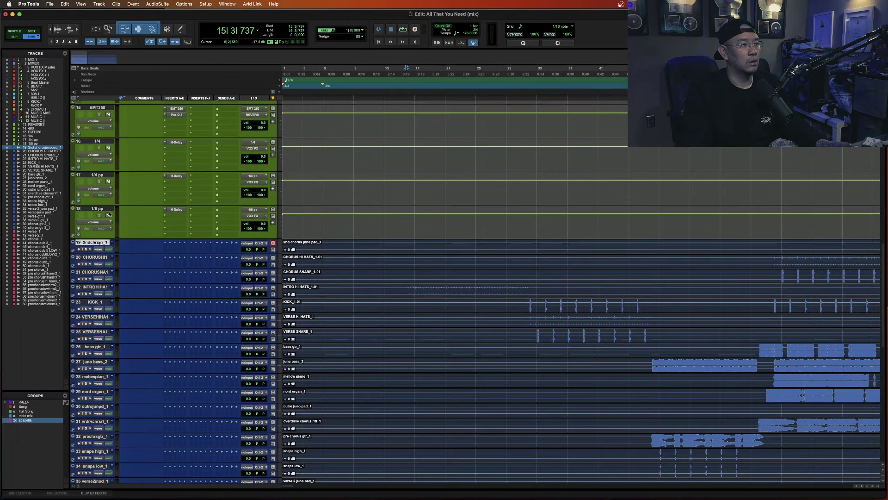
# - Select all imported tracks from MIX.1 to 1/8 pp, clear all their automation, and deselect them
pyautogui.scroll(10, 96, 209)
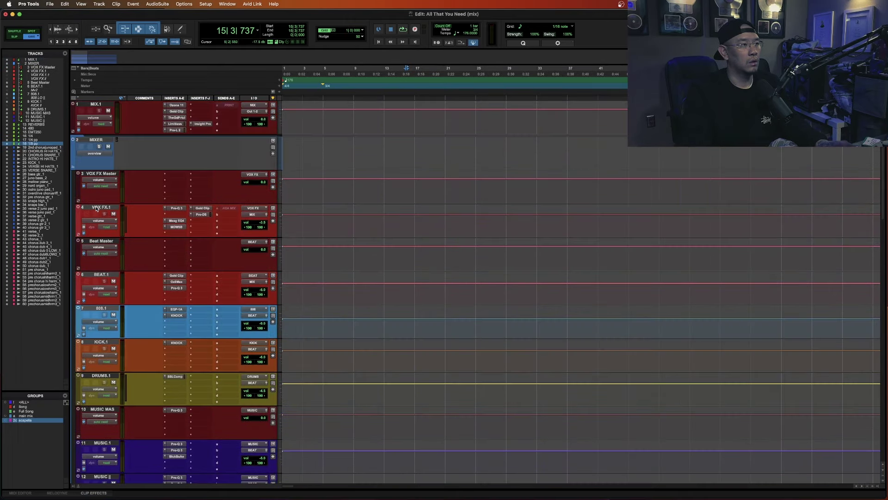
pyautogui.keyDown('alt'); pyautogui.click(92, 106); pyautogui.keyUp('alt')
pyautogui.press('super+shift+slash')
pyautogui.write('clear a')
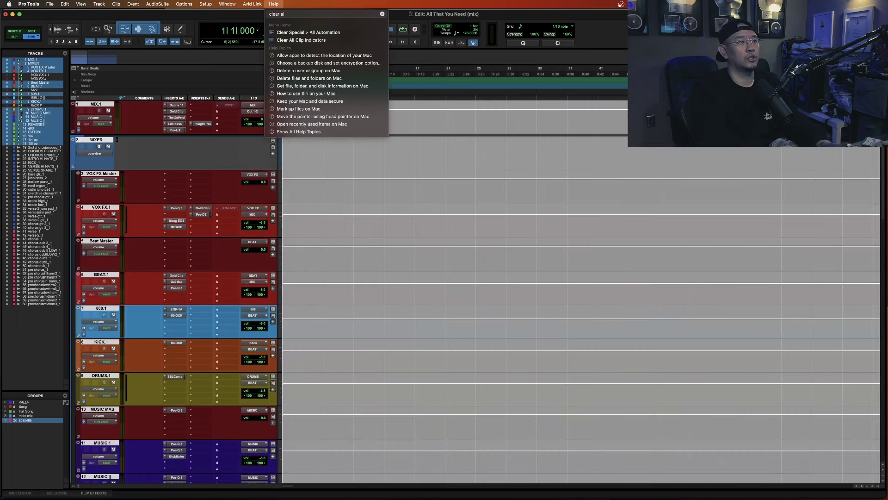
pyautogui.write('l')
pyautogui.press('Down')
pyautogui.press('Return')
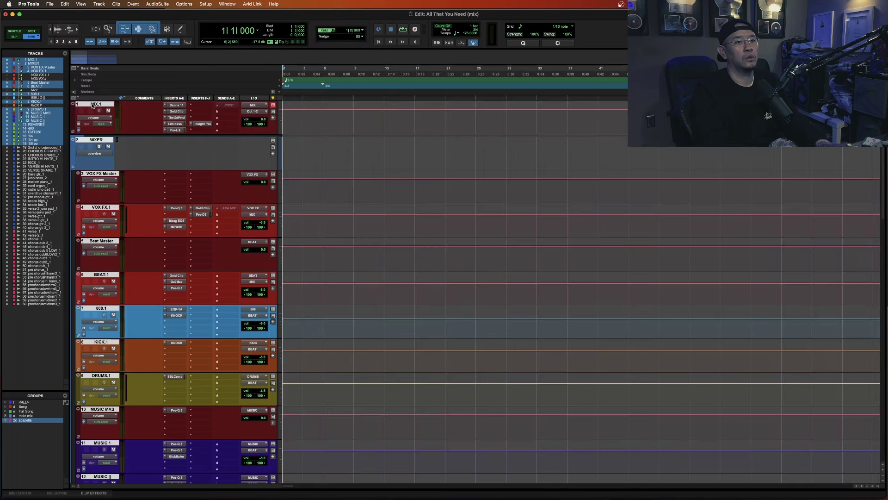
pyautogui.click(91, 138)
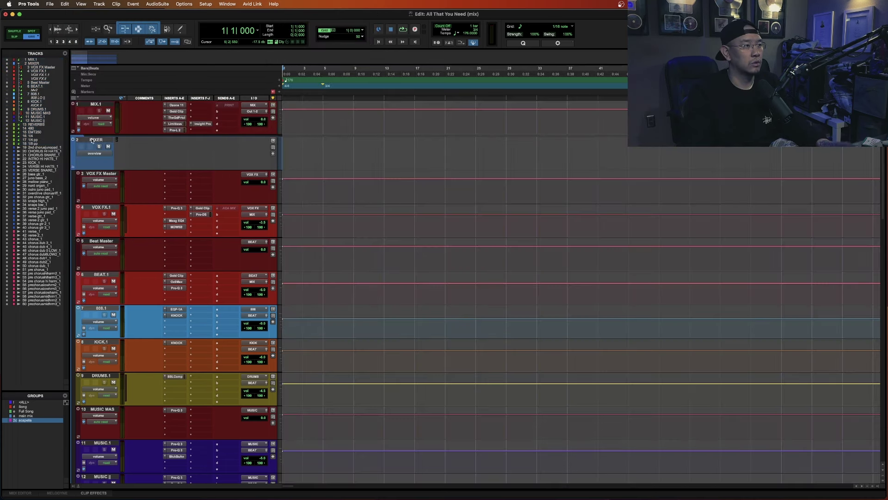
# - Collapse the MIXER folder, move the auxes from REVERBS to 1/8 pp to the end of the track list, and reopen the folder
pyautogui.click(72, 168)
pyautogui.click(91, 140)
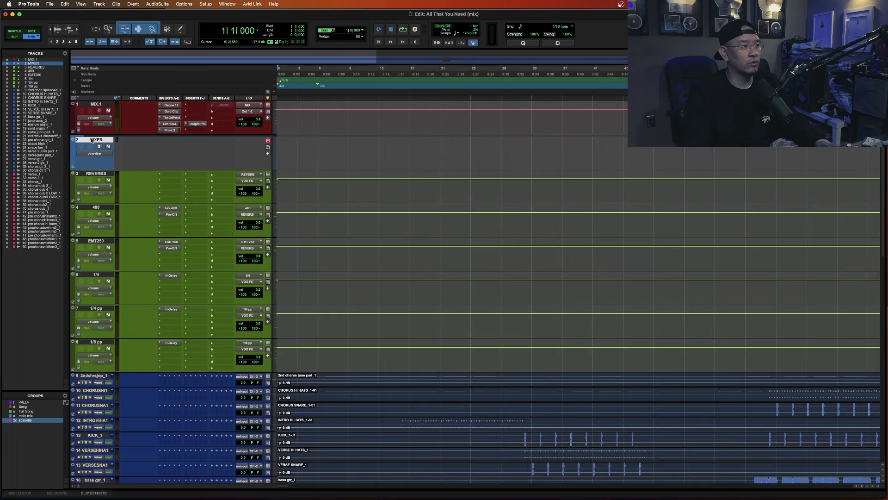
pyautogui.click(95, 175)
pyautogui.keyDown('shift'); pyautogui.click(95, 344); pyautogui.keyUp('shift')
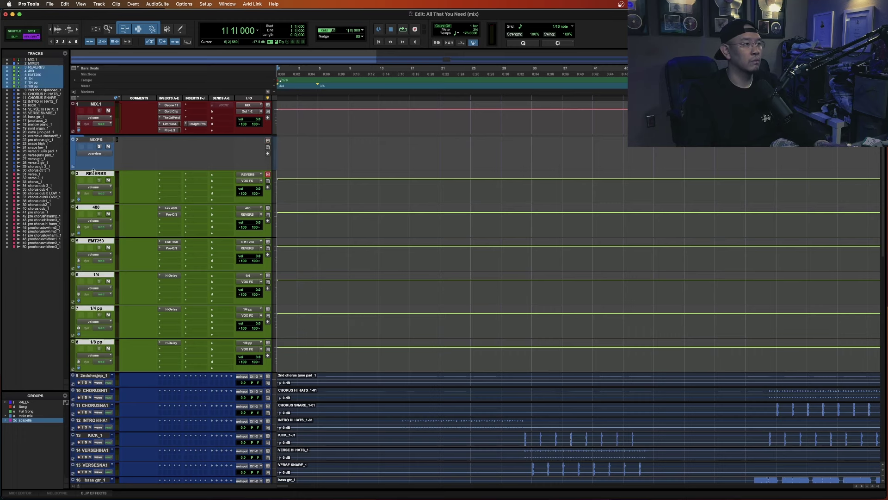
pyautogui.moveTo(45, 311); pyautogui.dragTo(47, 310)
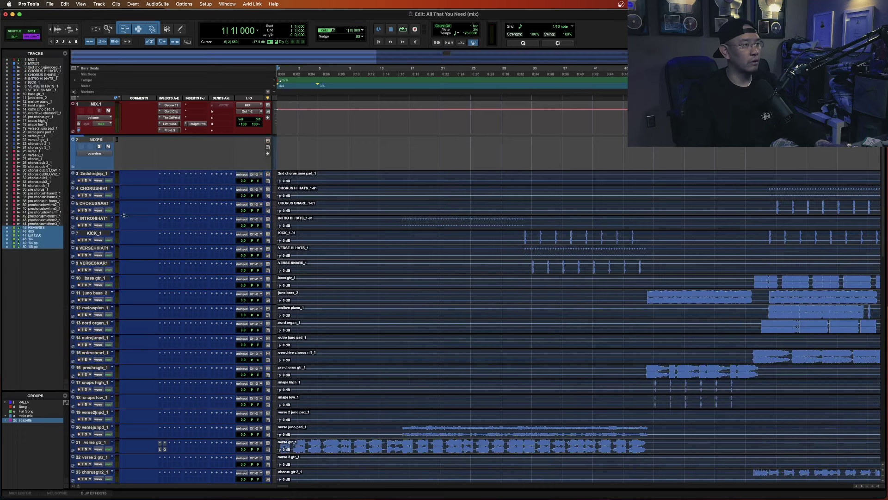
pyautogui.click(96, 140)
pyautogui.hotkey('shift', 'f')
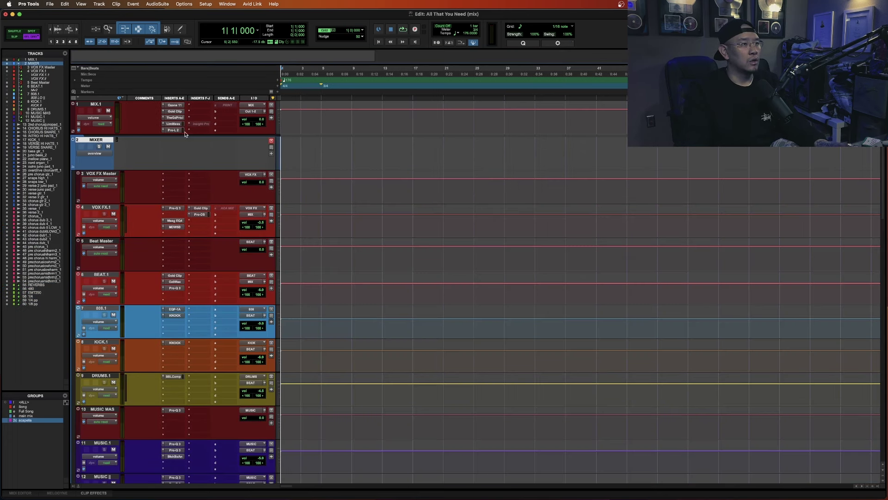
# - Deactivate the MIX.1 inserts from Ozone 11 down to Pro-L 2, keeping Insight Pro active
pyautogui.keyDown('ctrl'); pyautogui.keyDown('super'); pyautogui.click(202, 124); pyautogui.keyUp('super'); pyautogui.keyUp('ctrl')
pyautogui.keyDown('ctrl'); pyautogui.keyDown('super'); pyautogui.click(176, 130); pyautogui.keyUp('super'); pyautogui.keyUp('ctrl')
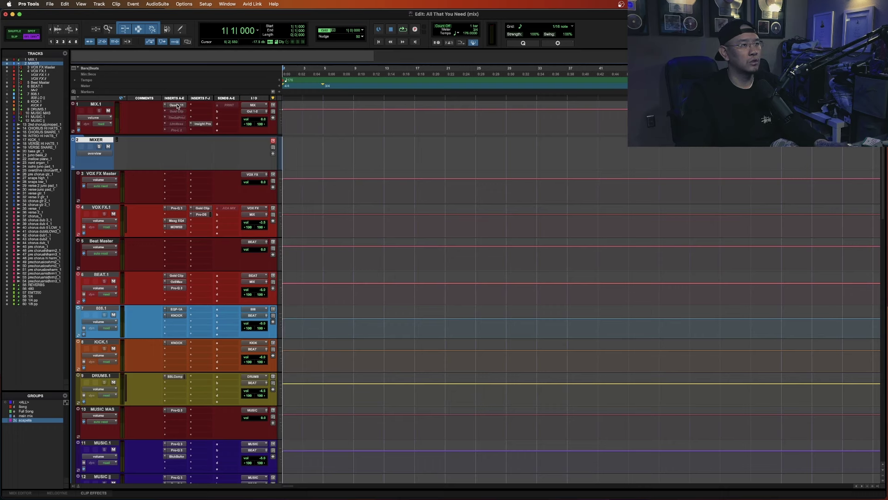
pyautogui.scroll(-5, 395, 287)
pyautogui.scroll(5, 353, 323)
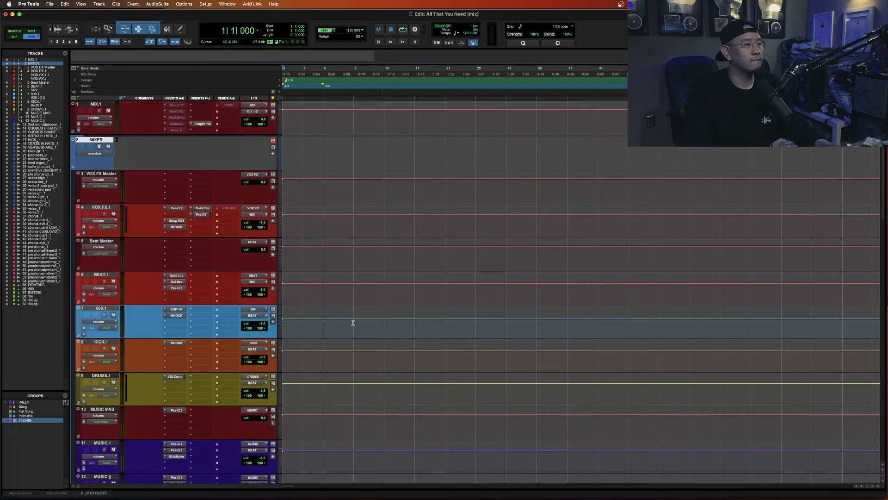
# - Deactivate Gold Clip and the insert below it on BEAT.1, and remove the track's Pro-Q 3
pyautogui.keyDown('ctrl'); pyautogui.keyDown('super'); pyautogui.click(181, 277); pyautogui.keyUp('super'); pyautogui.keyUp('ctrl')
pyautogui.click(177, 288)
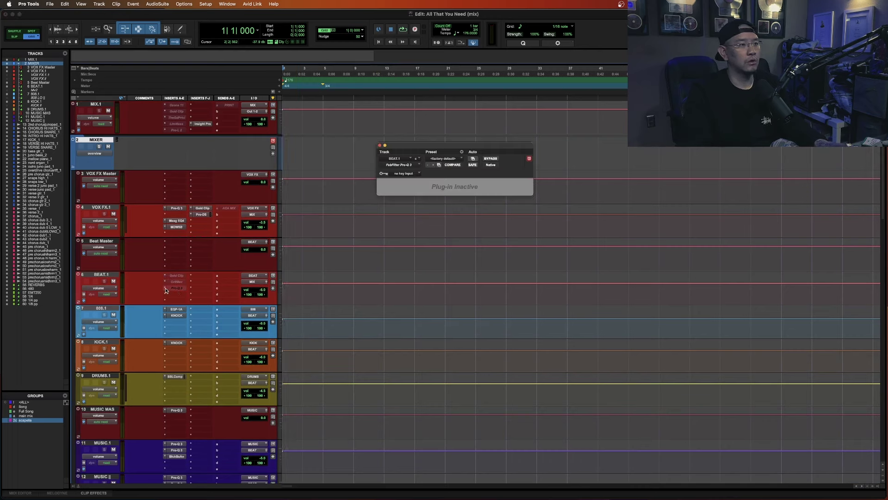
pyautogui.click(166, 291)
pyautogui.click(178, 251)
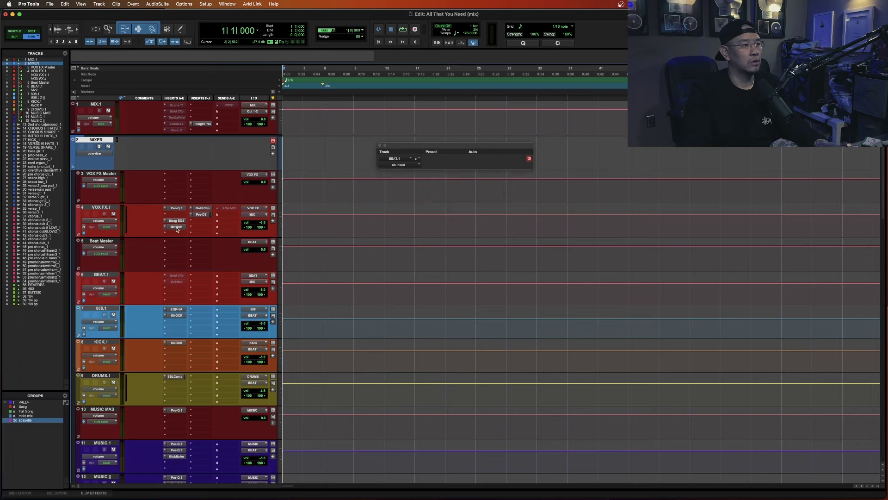
# - Examine the Pro-Q 3, Maag EQ4 and Massenburg DesignWorks EQ settings on the VOX FX.1 bus
pyautogui.click(112, 208)
pyautogui.click(178, 209)
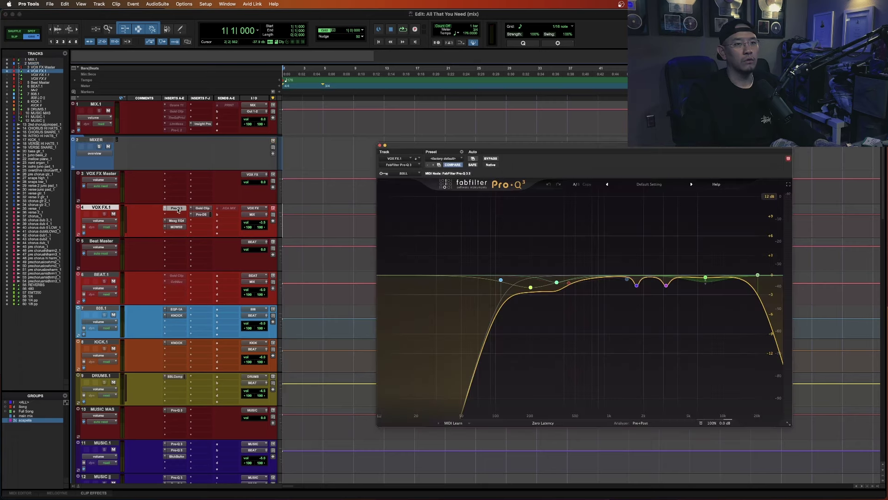
pyautogui.click(177, 209)
pyautogui.click(178, 209)
pyautogui.click(177, 209)
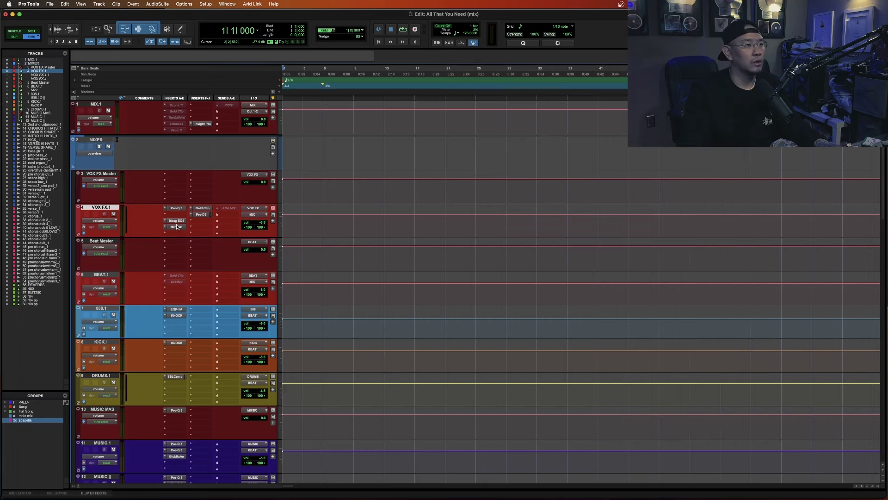
pyautogui.click(177, 223)
pyautogui.click(155, 222)
pyautogui.click(180, 223)
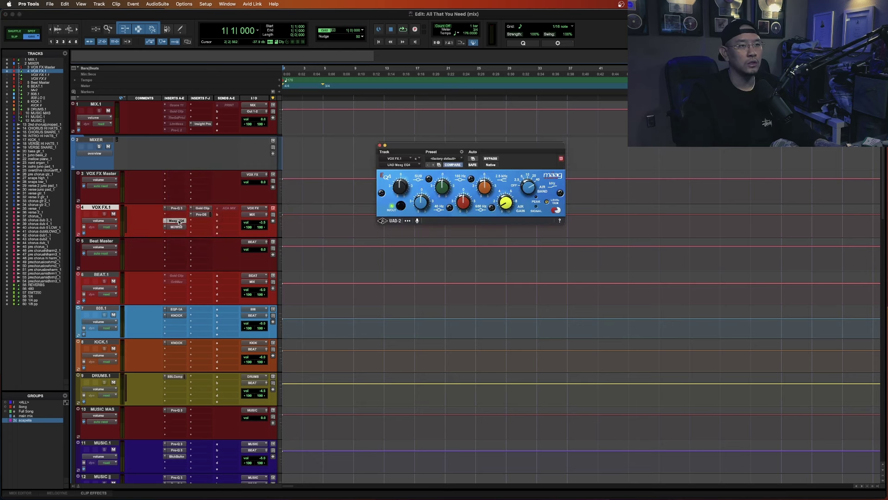
pyautogui.click(179, 227)
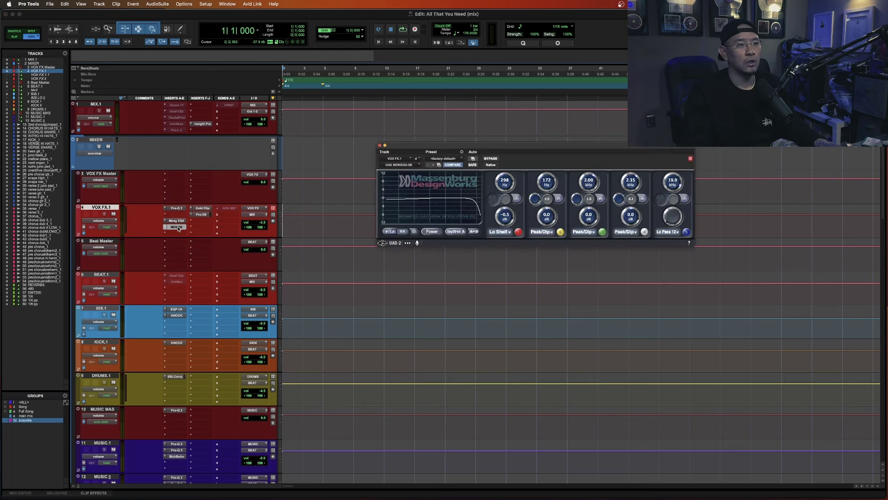
pyautogui.click(178, 228)
# - Check the Gold Clip and Pro-DS inserts on VOX FX.1 and close the plug-in window
pyautogui.click(204, 209)
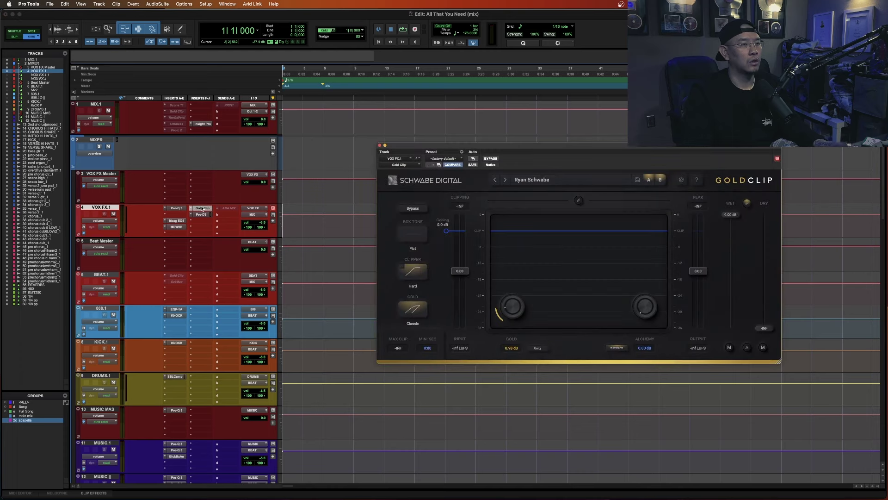
pyautogui.click(204, 209)
pyautogui.click(202, 214)
pyautogui.scroll(-5, 203, 232)
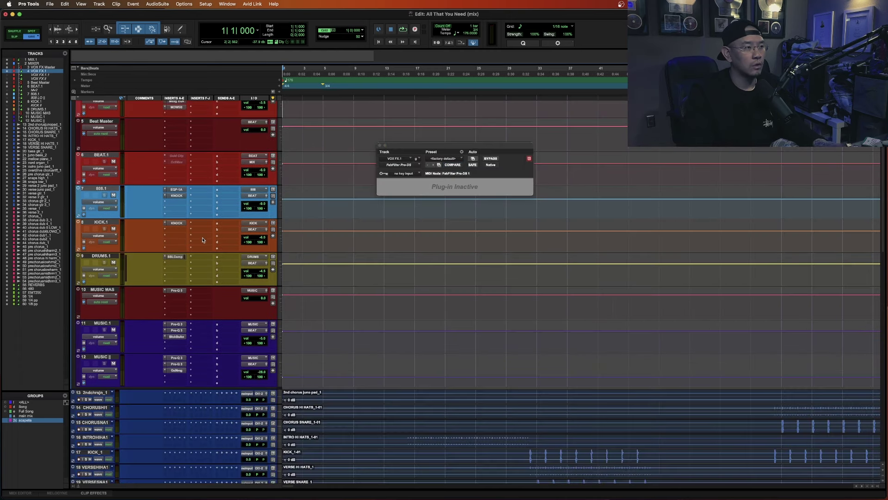
pyautogui.click(379, 145)
# - Play the song from the start to hear the verse gtr track, select that track and stop playback
pyautogui.scroll(-10, 415, 252)
pyautogui.press('space')
pyautogui.press('space')
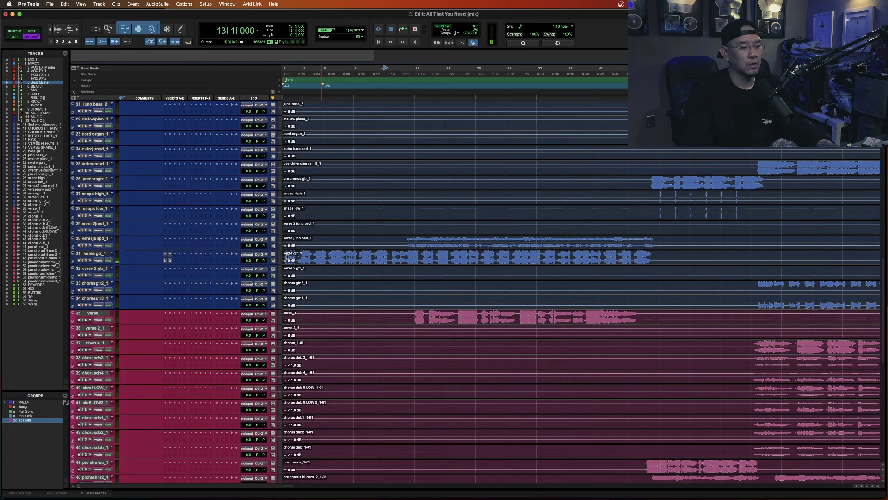
pyautogui.press('space')
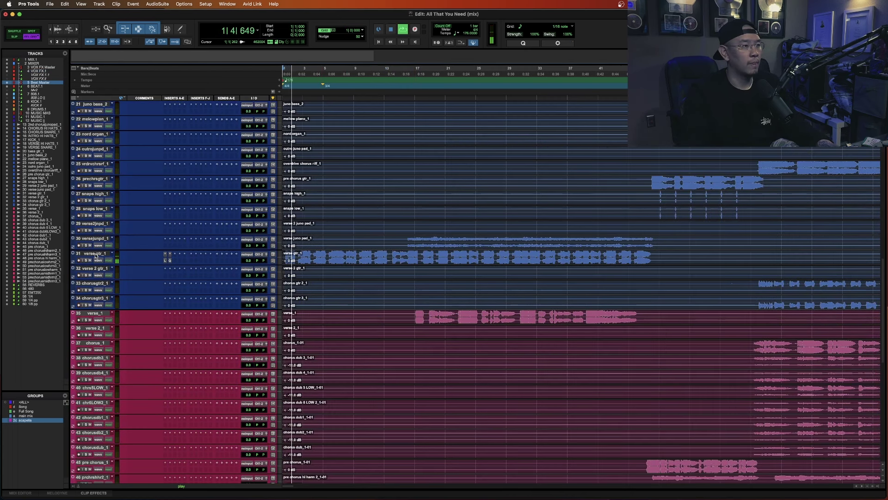
pyautogui.click(95, 254)
# - Solo the verse juno pad and verse 2 juno pad tracks and play each from the start of its clip
pyautogui.press('space')
pyautogui.scroll(3, 316, 295)
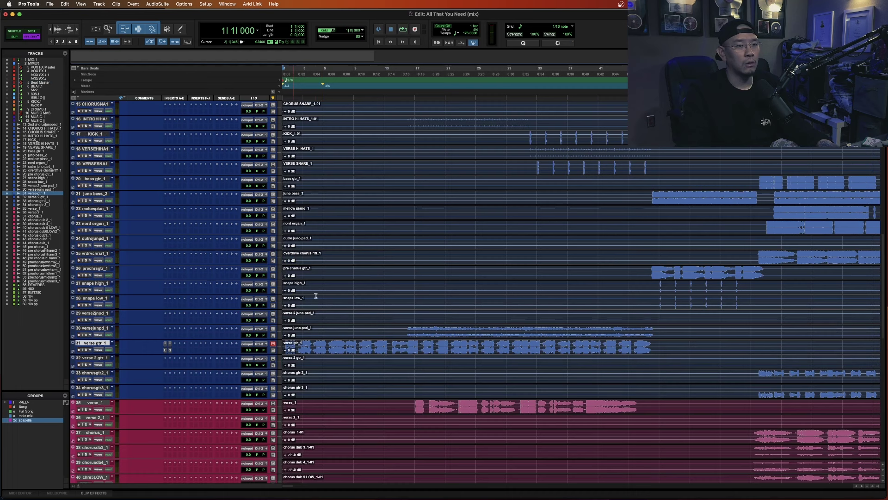
pyautogui.click(407, 329)
pyautogui.press('space')
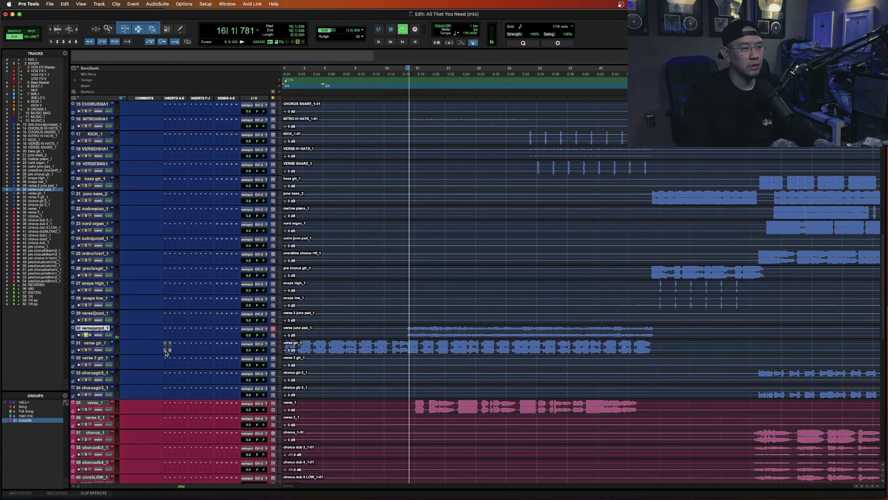
pyautogui.press('p')
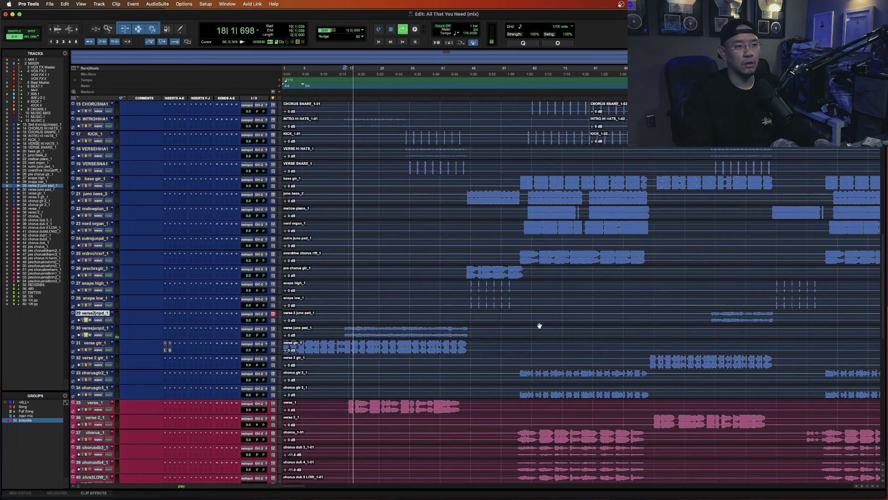
pyautogui.press('space')
pyautogui.press('r')
pyautogui.press('r')
pyautogui.click(496, 316)
pyautogui.press('space')
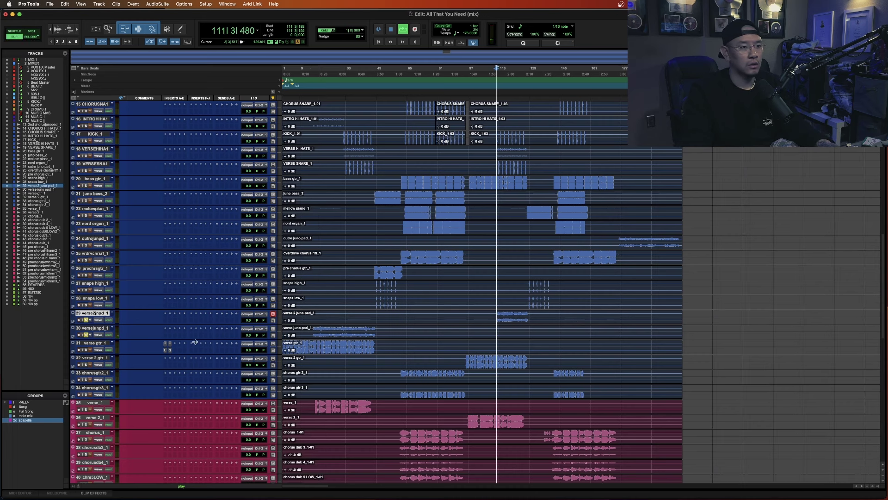
# - Move both verse juno pad tracks below the chorus gtr 3 track and color them green
pyautogui.keyDown('shift'); pyautogui.click(93, 328); pyautogui.keyUp('shift')
pyautogui.moveTo(93, 329); pyautogui.dragTo(96, 397)
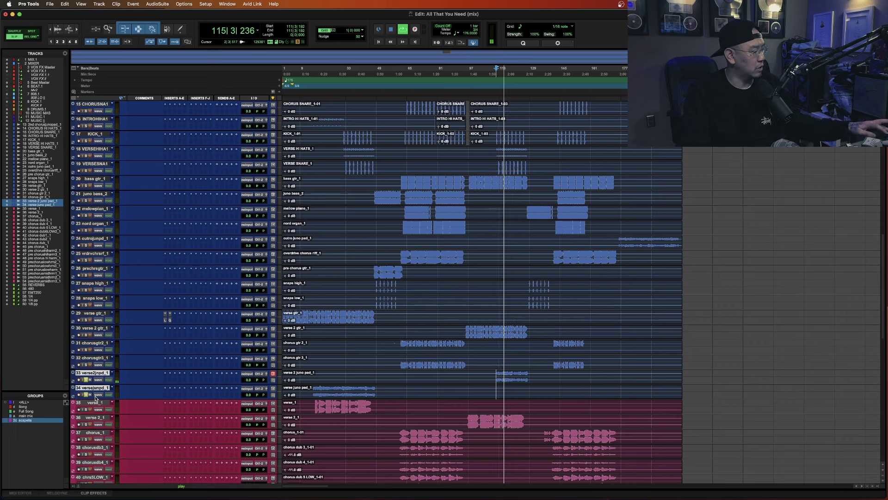
pyautogui.press('ctrl+alt+super+g')
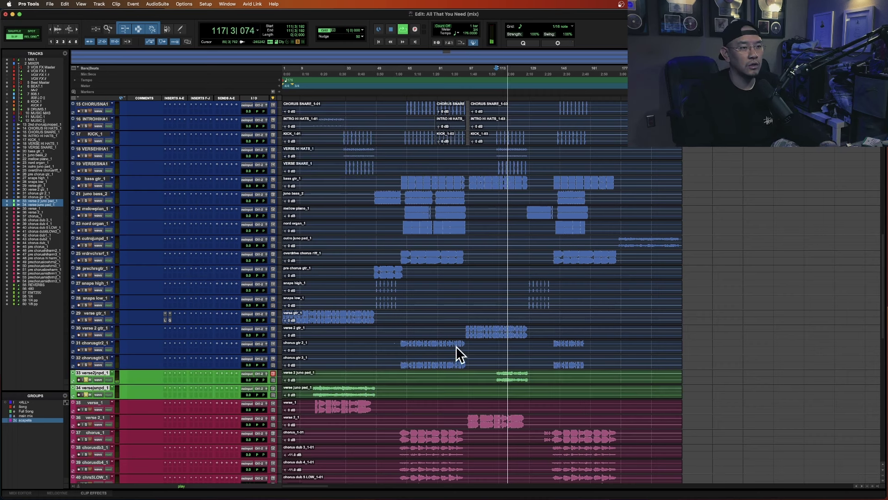
# - Solo and audition the overdrive chorus riff, nord organ, mellow piano and juno bass tracks around their first clips
pyautogui.click(399, 255)
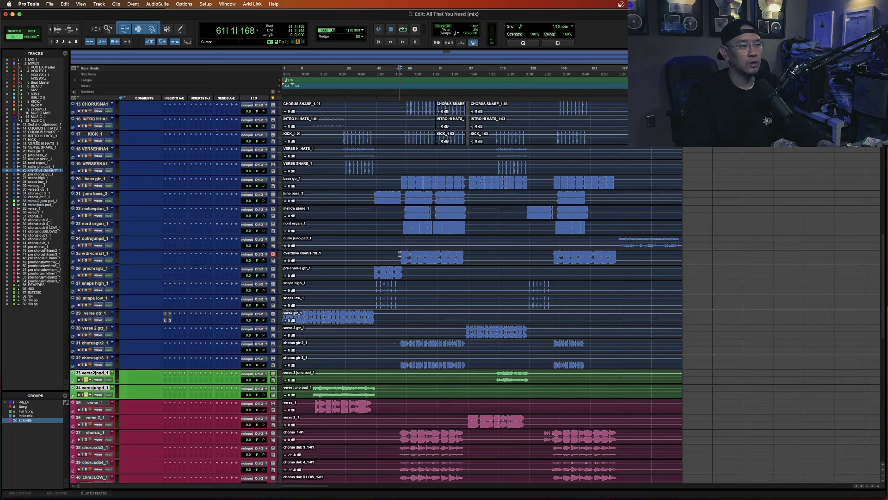
pyautogui.click(404, 224)
pyautogui.click(404, 213)
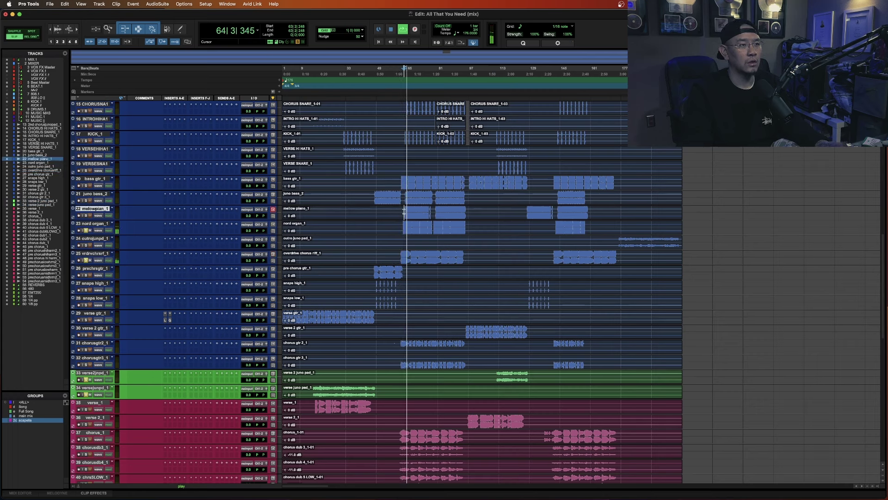
pyautogui.click(375, 194)
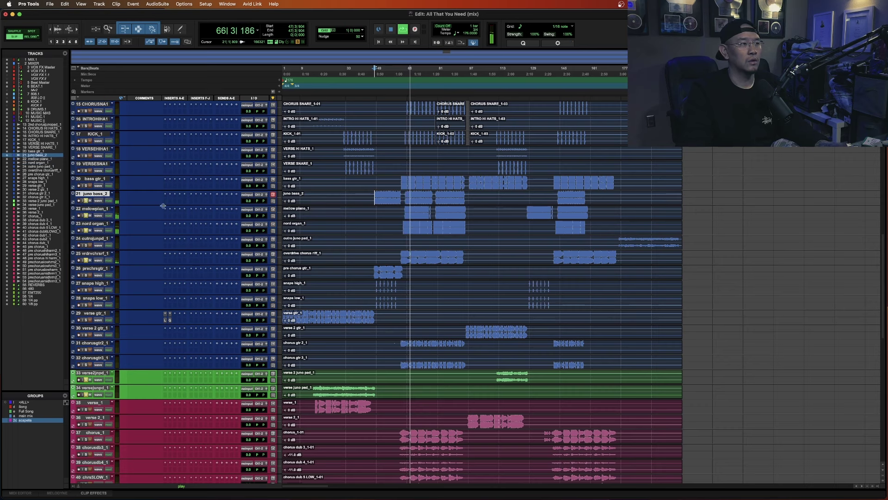
# - Move the juno bass track directly below MUSIC ||, and place the KICK_1 track right beneath it
pyautogui.moveTo(87, 196); pyautogui.dragTo(92, 284)
pyautogui.scroll(-3, 446, 298)
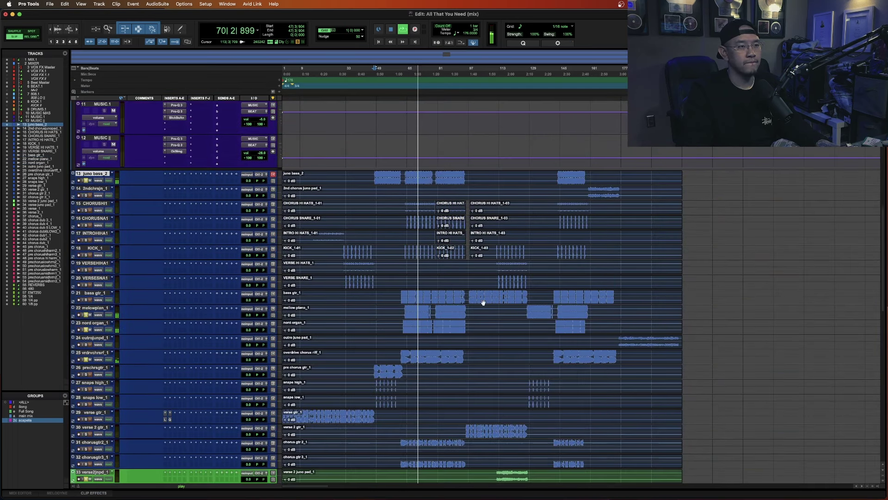
pyautogui.click(403, 252)
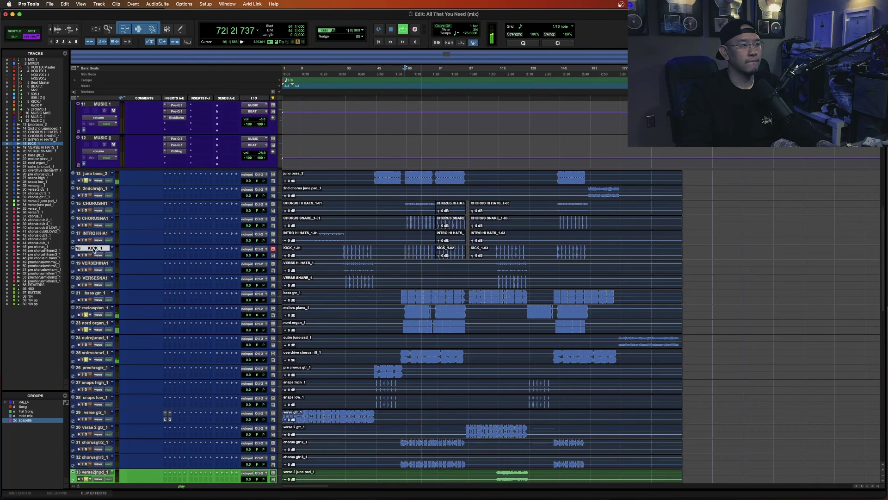
pyautogui.moveTo(94, 251); pyautogui.dragTo(93, 191)
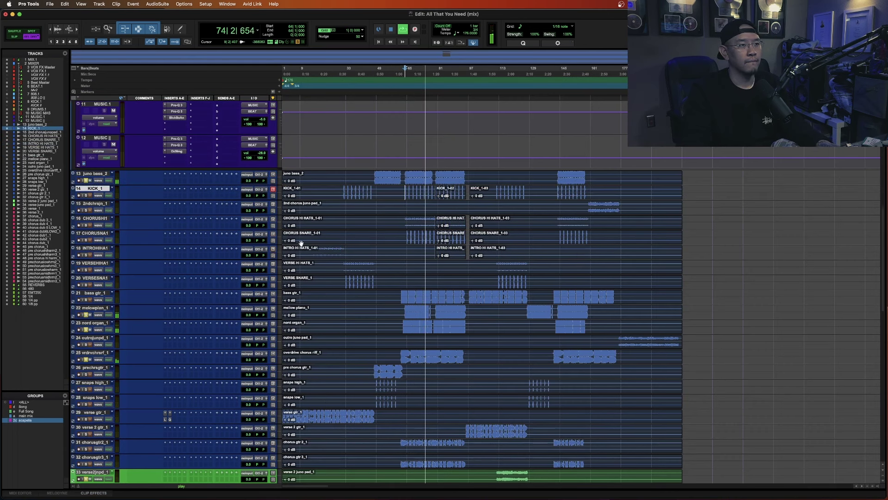
# - Stack INTRO HI HATS, VERSE HI HATS, CHORUS HI HATS and CHORUS SNARE in that order directly below KICK_1
pyautogui.click(96, 234)
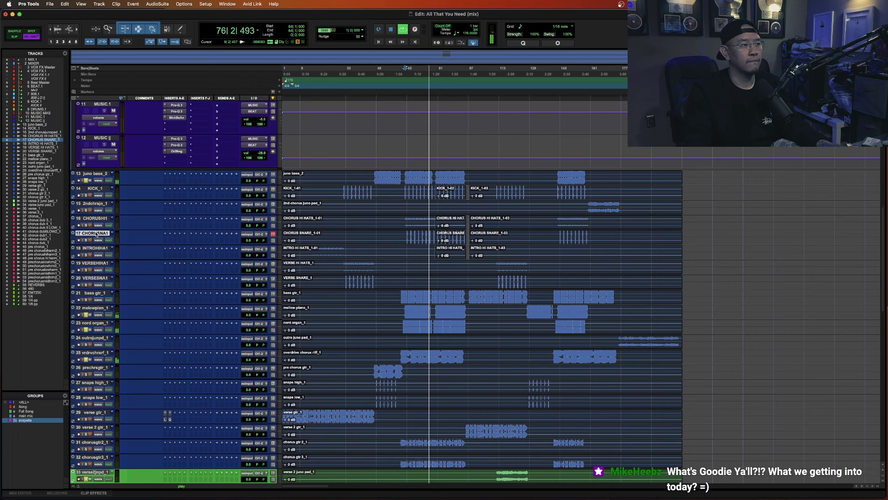
pyautogui.moveTo(95, 234); pyautogui.dragTo(95, 205)
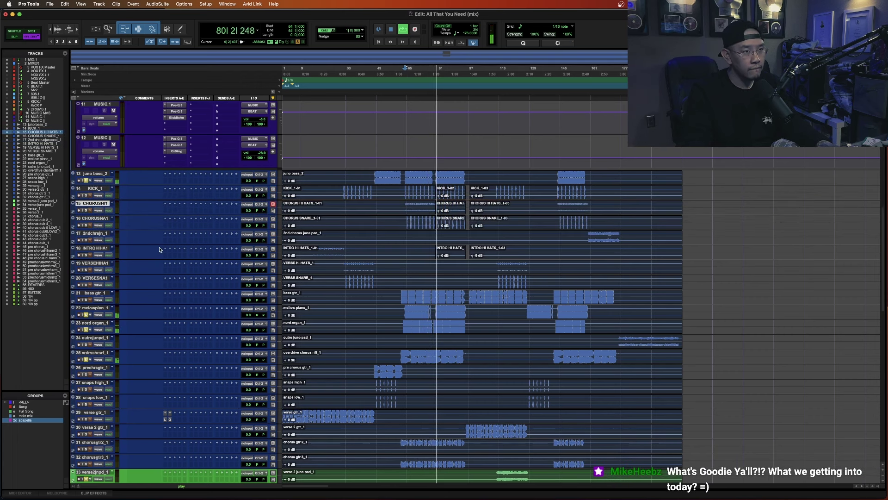
pyautogui.moveTo(95, 248); pyautogui.dragTo(92, 205)
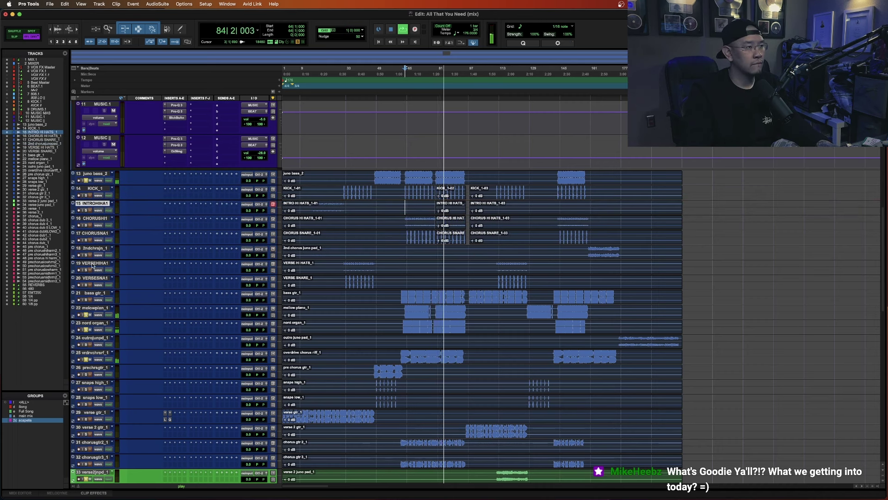
pyautogui.moveTo(92, 265); pyautogui.dragTo(116, 220)
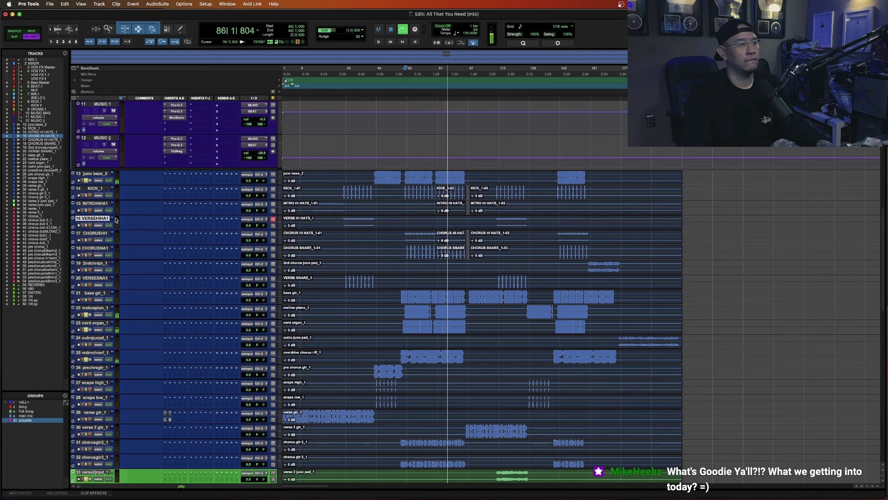
# - Stop playback and place the edit cursor at bar 61 on the bass gtr track
pyautogui.press('space')
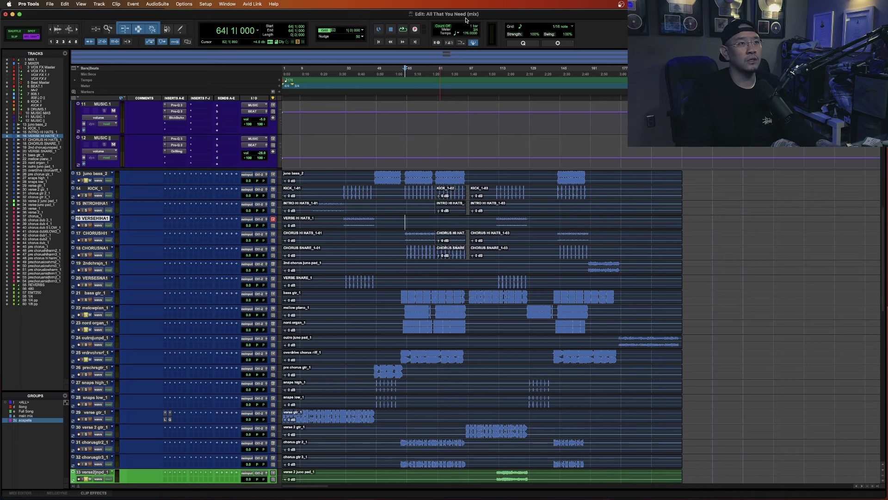
pyautogui.moveTo(465, 17); pyautogui.dragTo(464, 9)
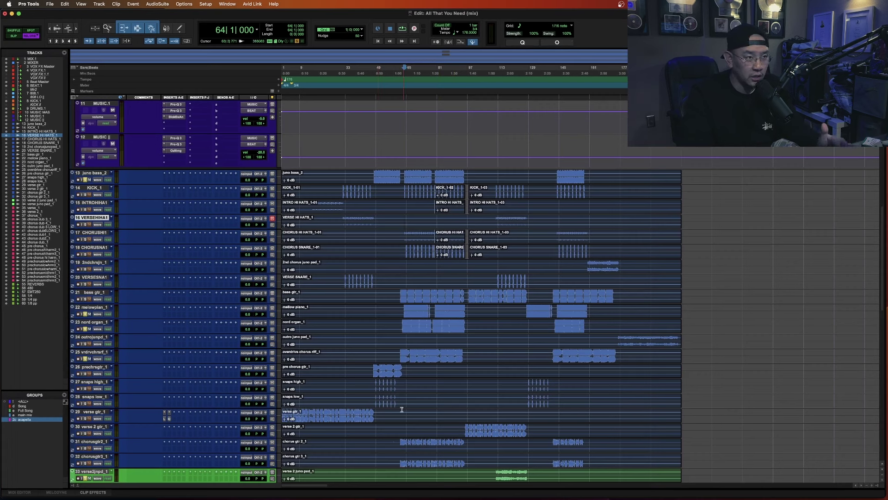
pyautogui.click(399, 292)
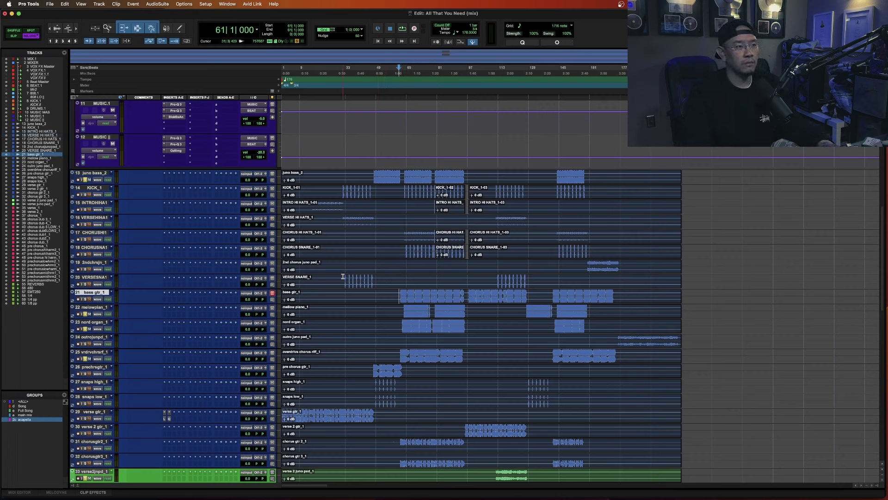
# - Play from bar 32 on the VERSE SNARE track and toggle solo for the KICK_1 through VERSE SNARE tracks
pyautogui.click(345, 280)
pyautogui.press('space')
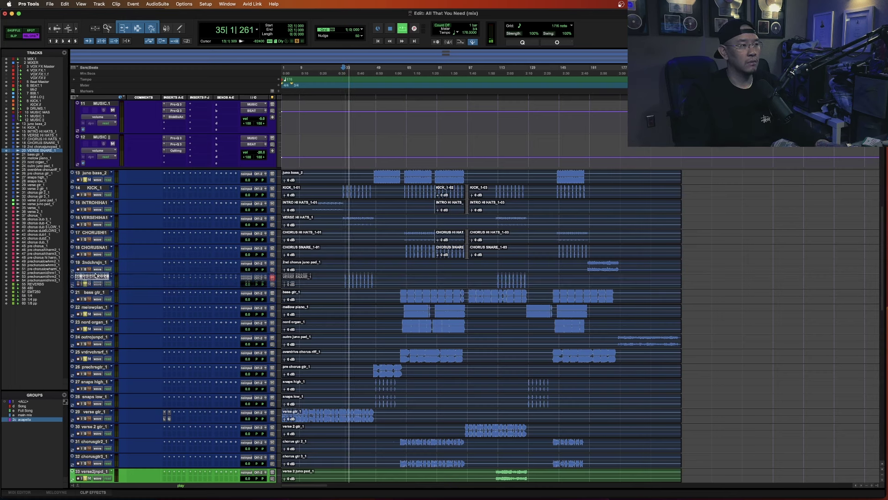
pyautogui.keyDown('shift'); pyautogui.click(92, 188); pyautogui.keyUp('shift')
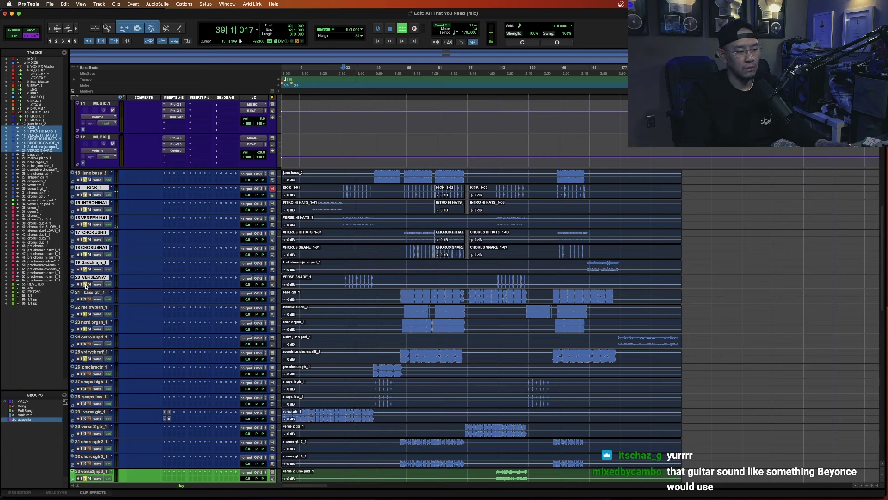
pyautogui.click(85, 285)
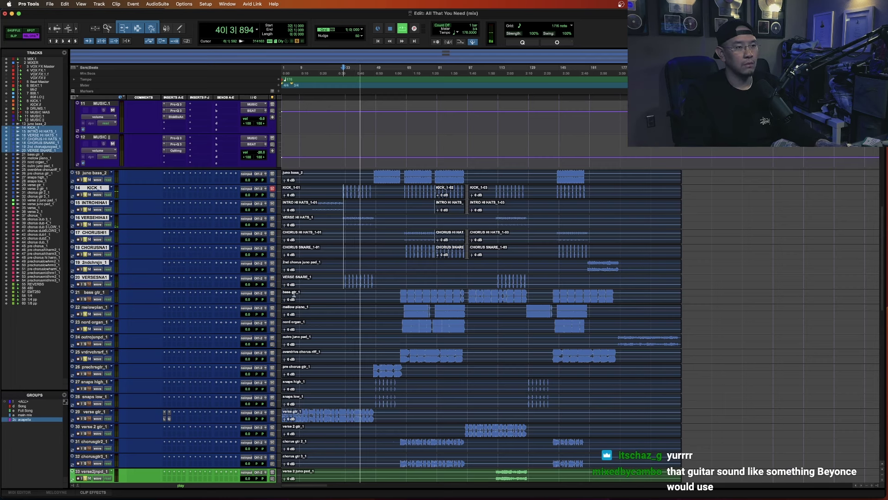
# - Move the bass gtr track directly below juno bass and audition it from bar 62
pyautogui.click(89, 293)
pyautogui.moveTo(89, 293); pyautogui.dragTo(82, 187)
pyautogui.click(400, 189)
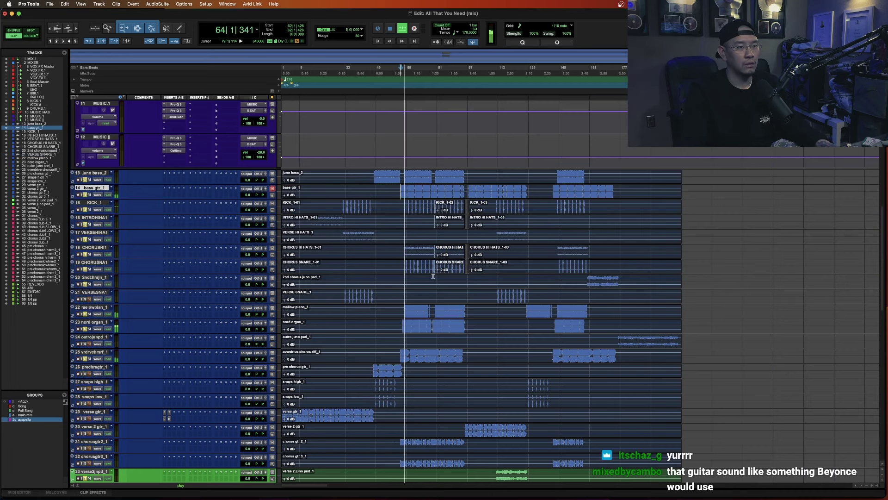
pyautogui.scroll(10, 221, 289)
pyautogui.press('space')
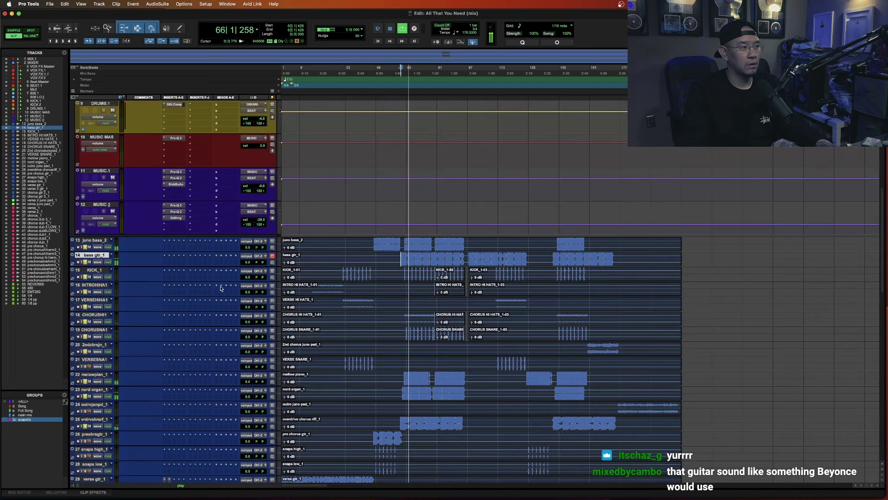
# - Duplicate the 808.1 bus track and set the copy's input to Bus 23-24 (Stereo)
pyautogui.click(95, 312)
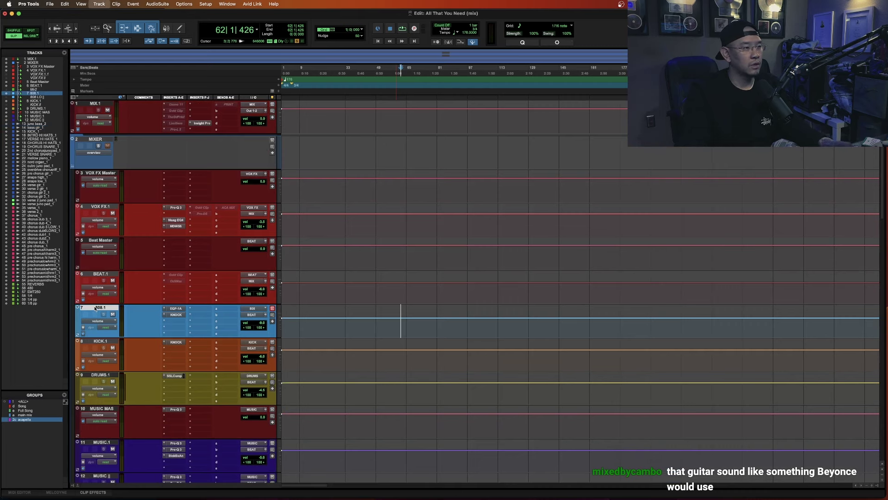
pyautogui.hotkey('alt', 'shift', 'd')
pyautogui.press('Return')
pyautogui.click(257, 343)
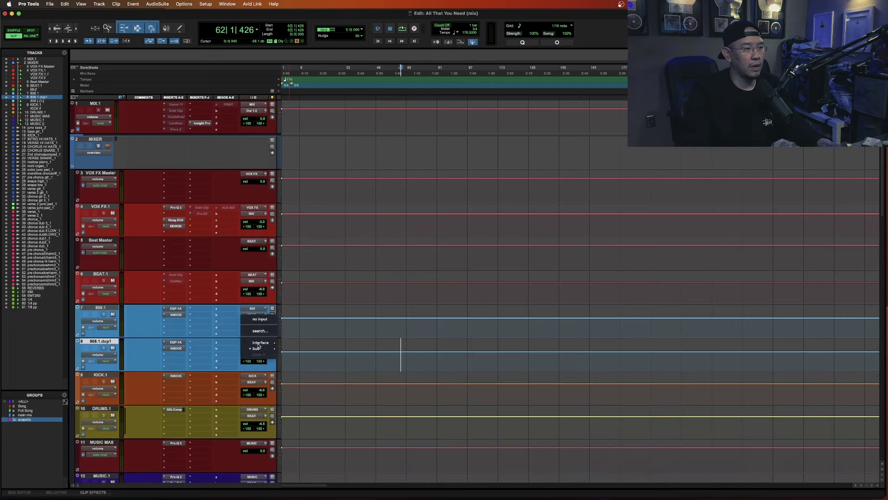
pyautogui.moveTo(268, 350)
pyautogui.moveTo(305, 351)
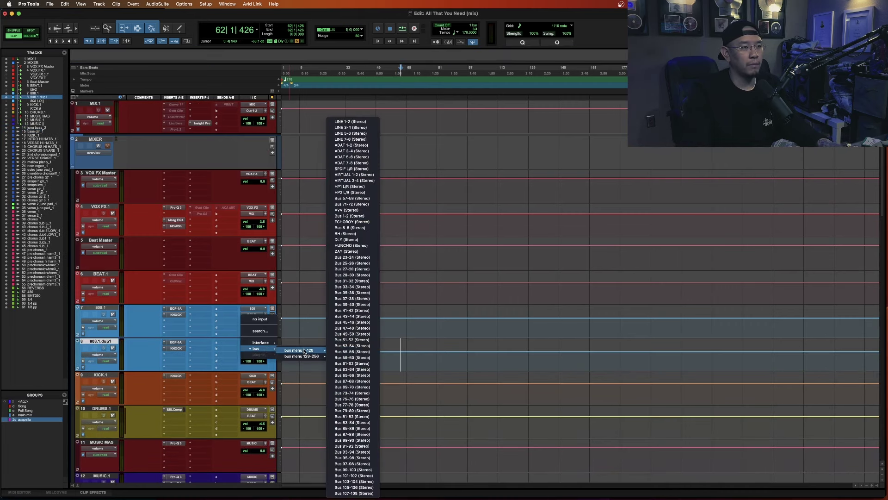
pyautogui.click(354, 259)
# - Rename the duplicated bus track to BASS and the original 808.1 track to 808
pyautogui.doubleClick(87, 341)
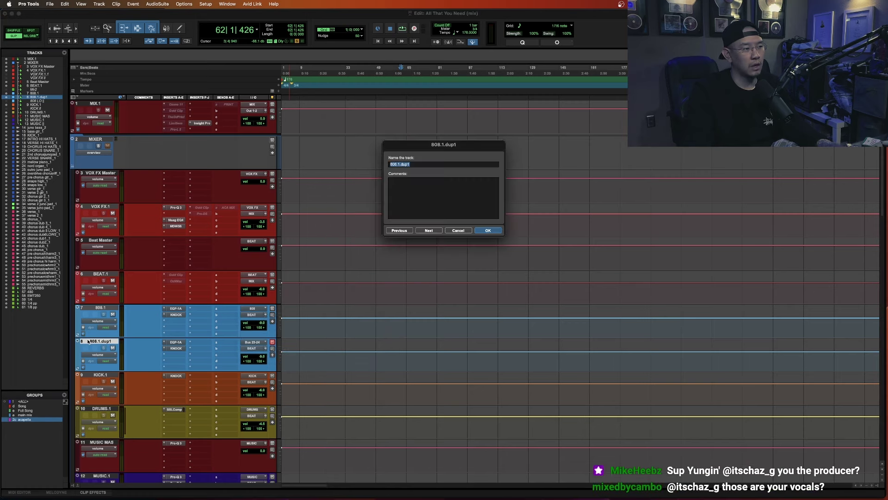
pyautogui.press('Return')
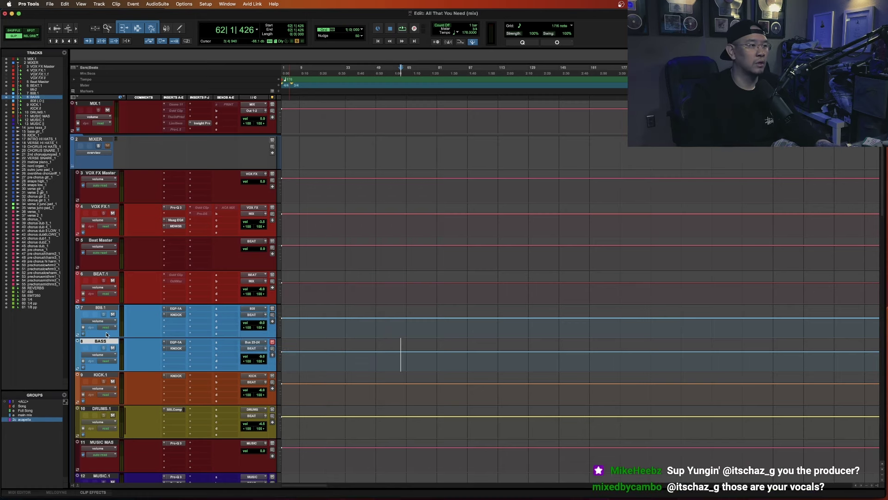
pyautogui.doubleClick(97, 309)
pyautogui.write('89')
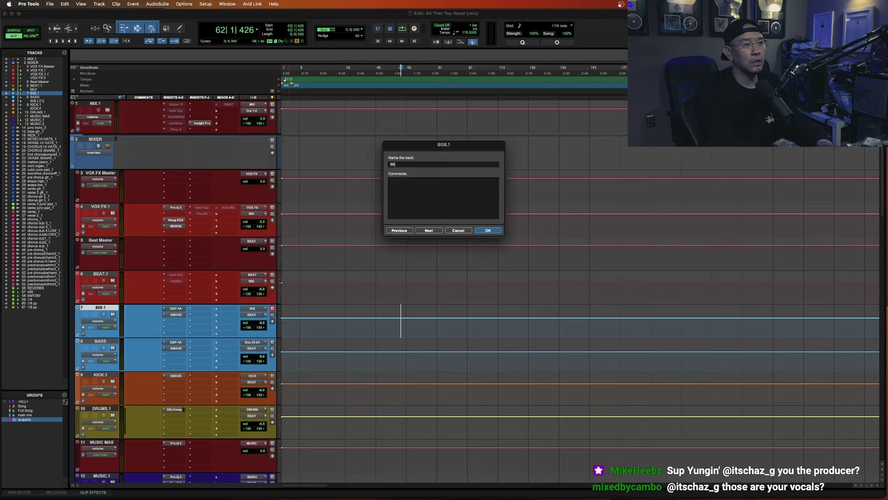
pyautogui.write('08')
pyautogui.press('Return')
pyautogui.scroll(-1, 97, 309)
pyautogui.click(98, 309)
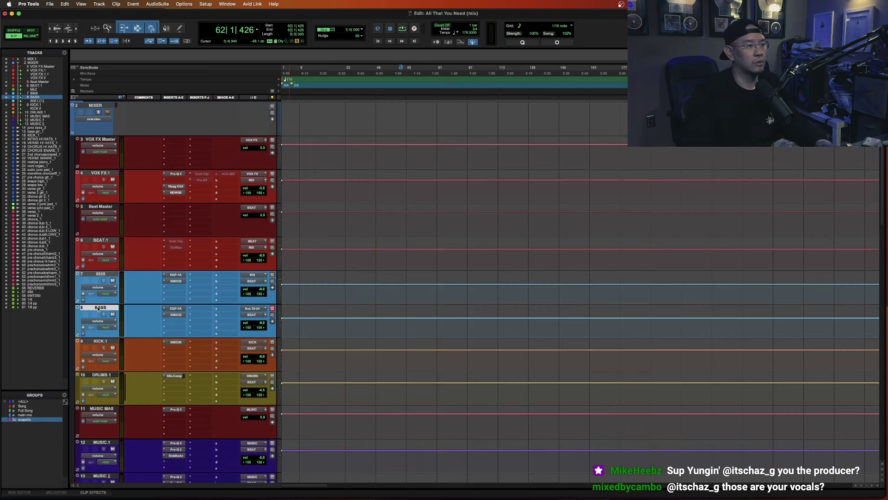
pyautogui.doubleClick(96, 274)
pyautogui.write('808')
pyautogui.press('Return')
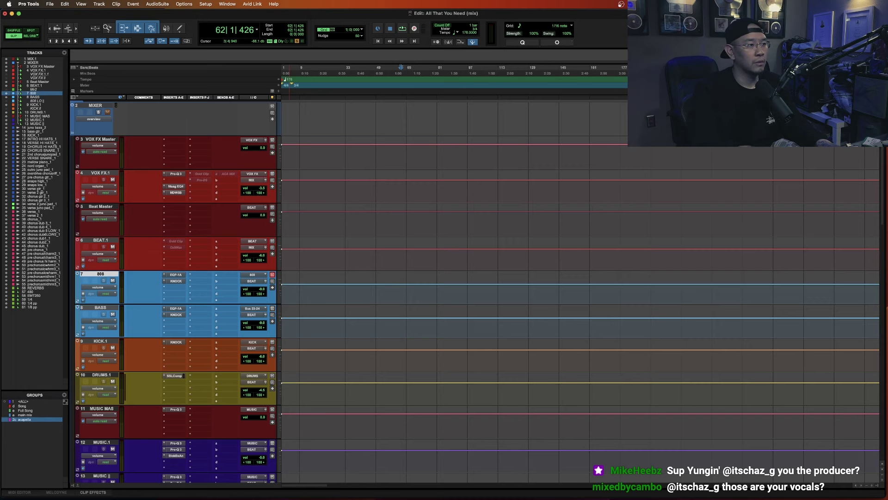
# - Rename the input bus of the BASS track to BASS
pyautogui.rightClick(260, 310)
pyautogui.click(266, 323)
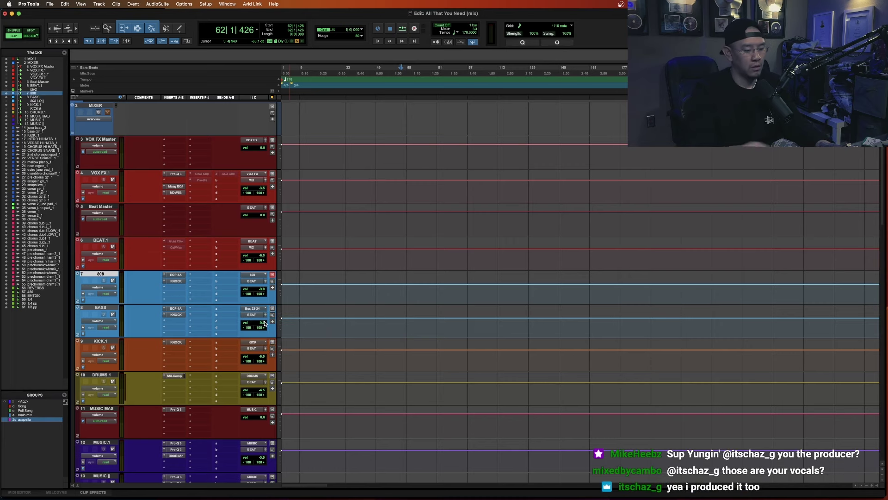
pyautogui.write('BASS')
pyautogui.press('Return')
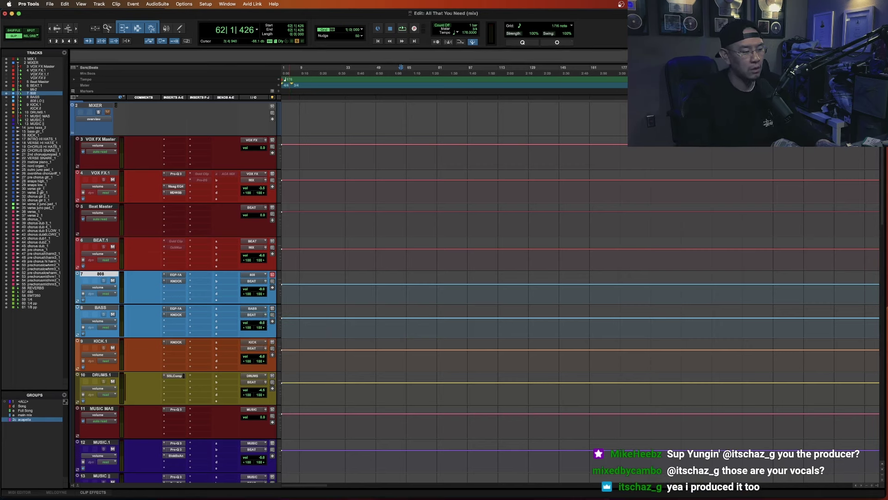
# - Review the Pultec EQP-1A and KNOCK plug-in settings on the BASS track, with a brief playback
pyautogui.click(176, 309)
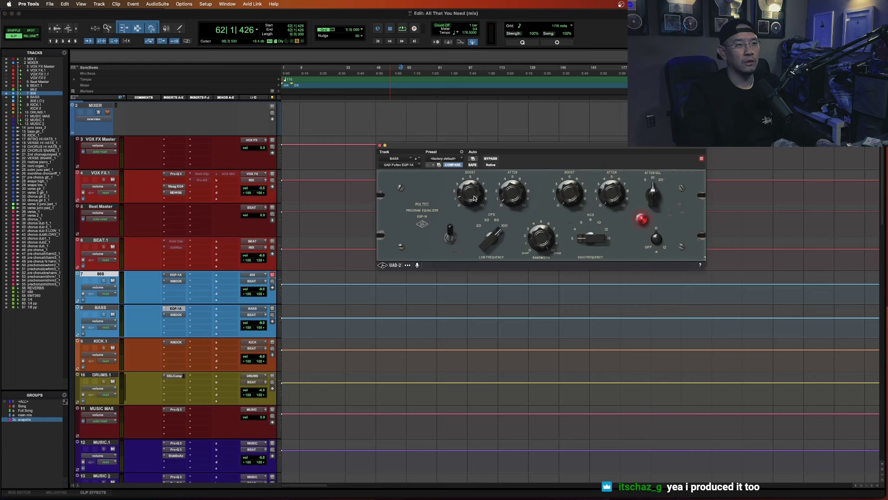
pyautogui.press('super+w')
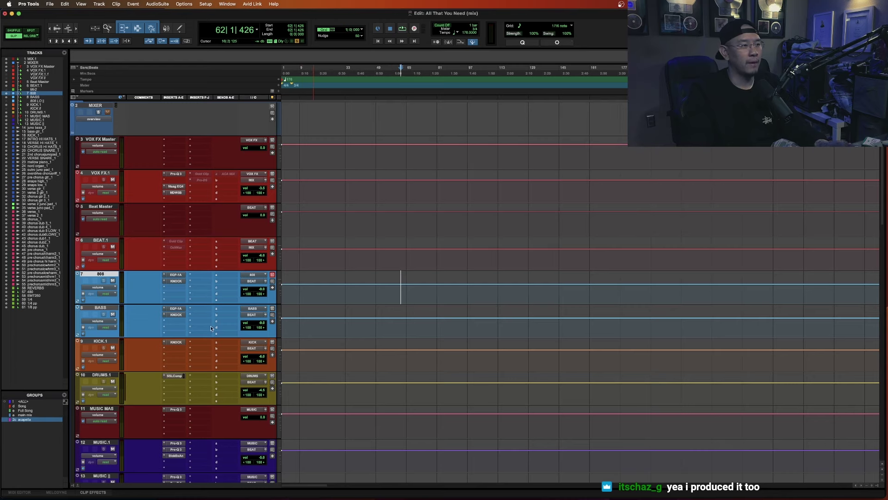
pyautogui.click(176, 314)
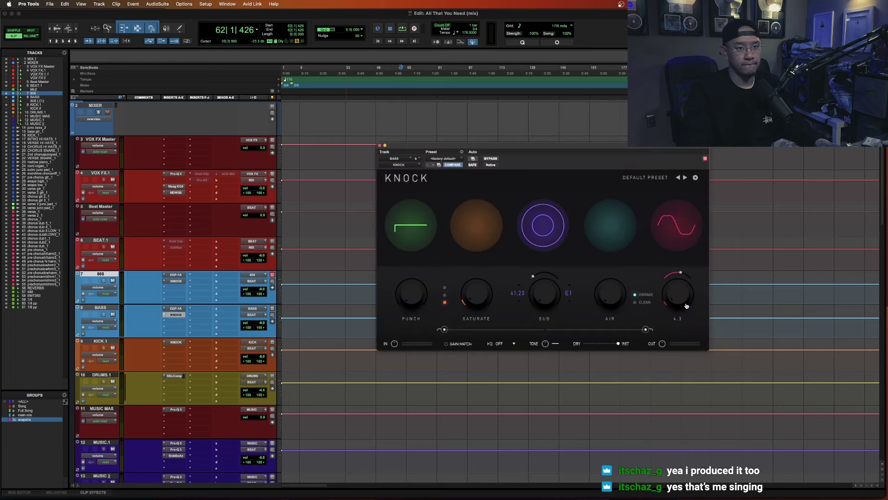
pyautogui.press('space')
pyautogui.press('super+w')
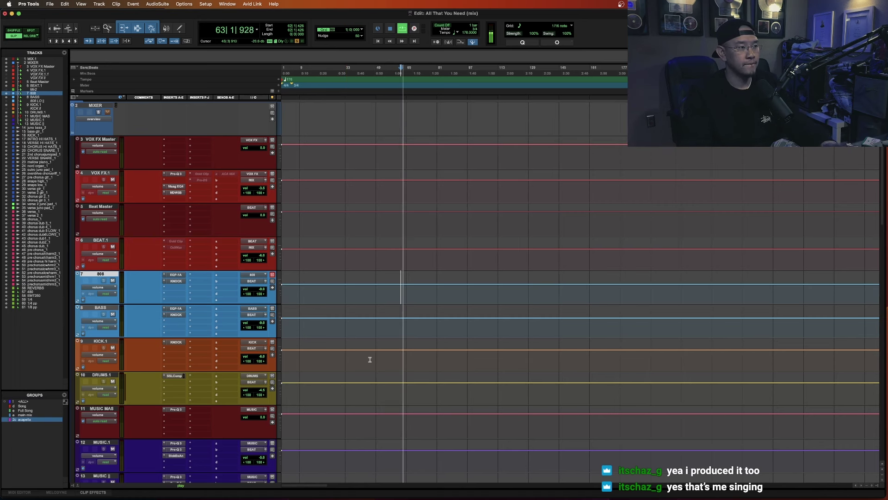
pyautogui.scroll(-3, 370, 359)
pyautogui.press('space')
# - Color the BASS bus track green
pyautogui.click(93, 205)
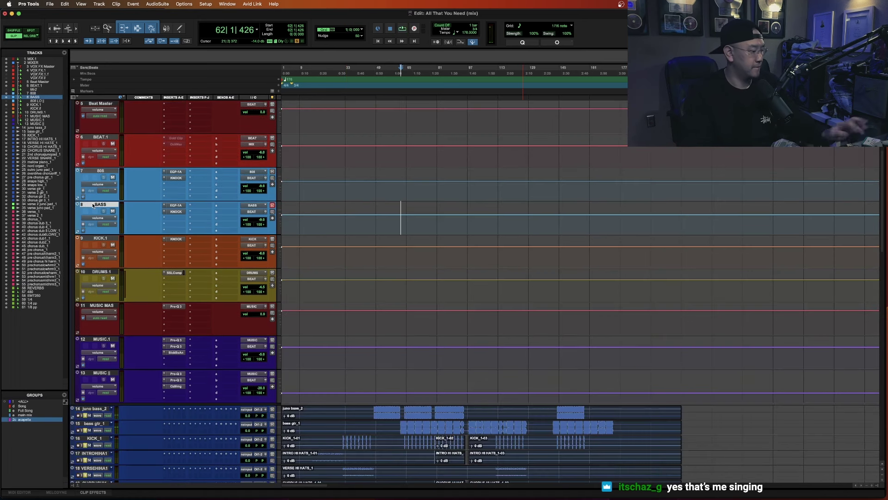
pyautogui.press('ctrl+alt+super+g')
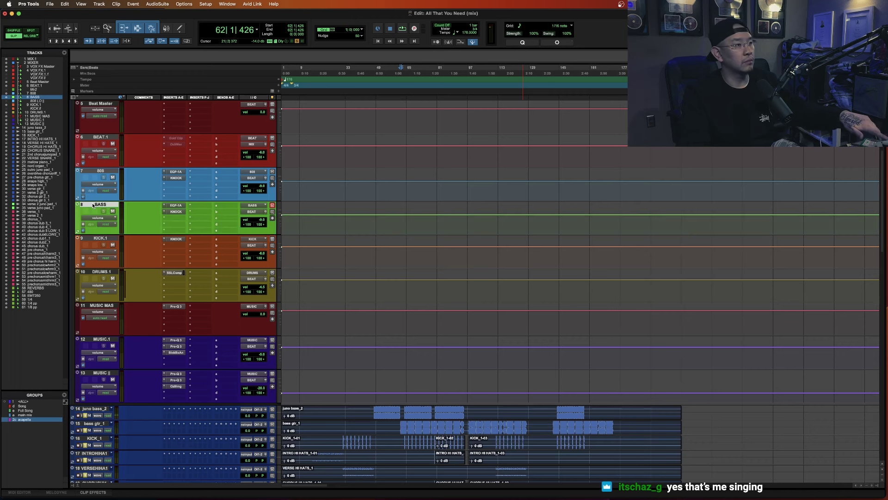
pyautogui.scroll(-4, 334, 305)
pyautogui.click(378, 293)
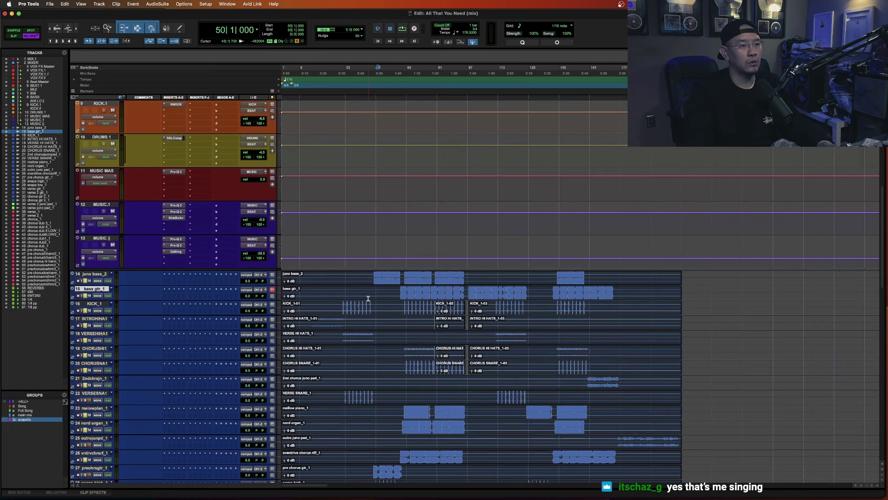
pyautogui.scroll(-3, 349, 269)
pyautogui.moveTo(342, 206); pyautogui.dragTo(704, 317)
pyautogui.scroll(-5, 588, 340)
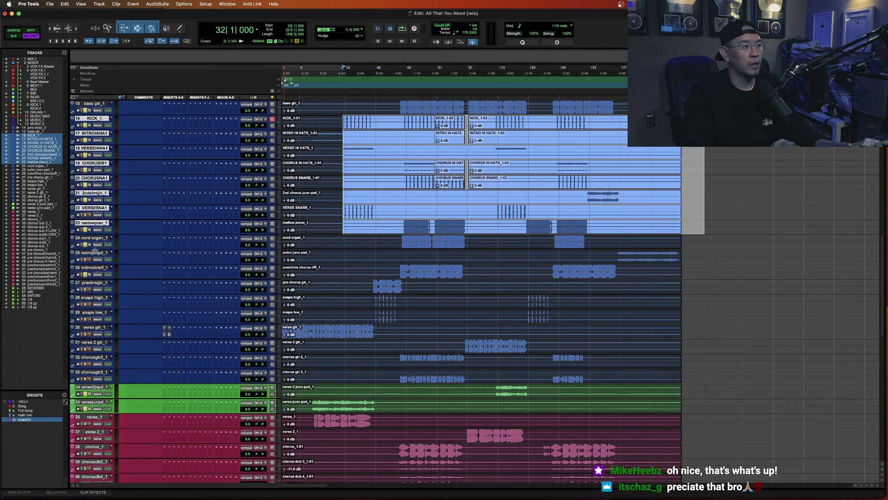
# - Move the outro juno pad track directly below verse juno pad and color it green
pyautogui.moveTo(94, 252); pyautogui.dragTo(84, 413)
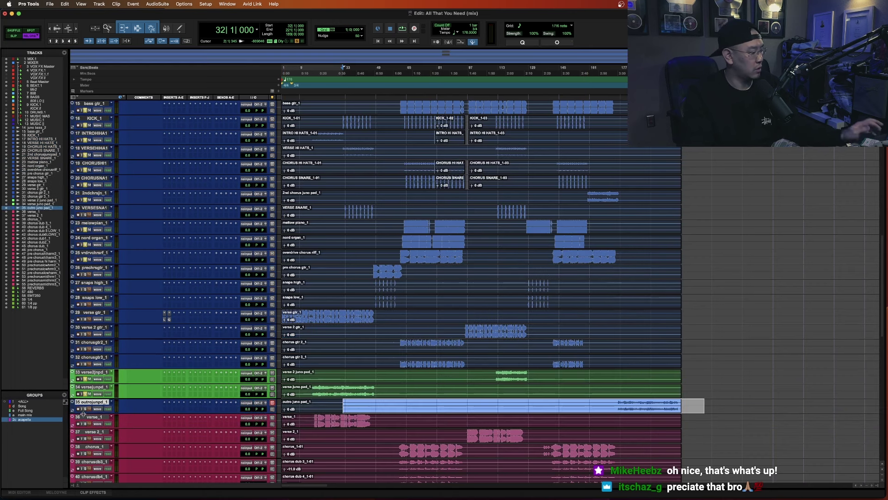
pyautogui.hotkey('ctrl', 'alt', 'g')
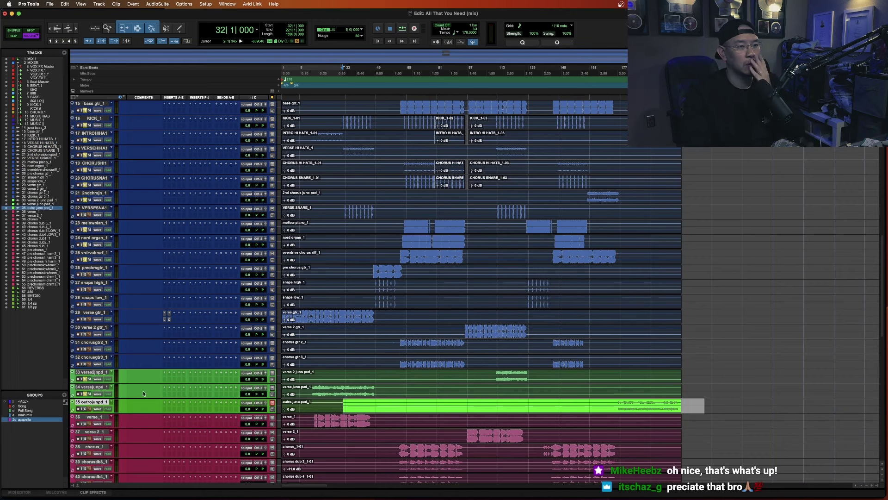
pyautogui.click(86, 406)
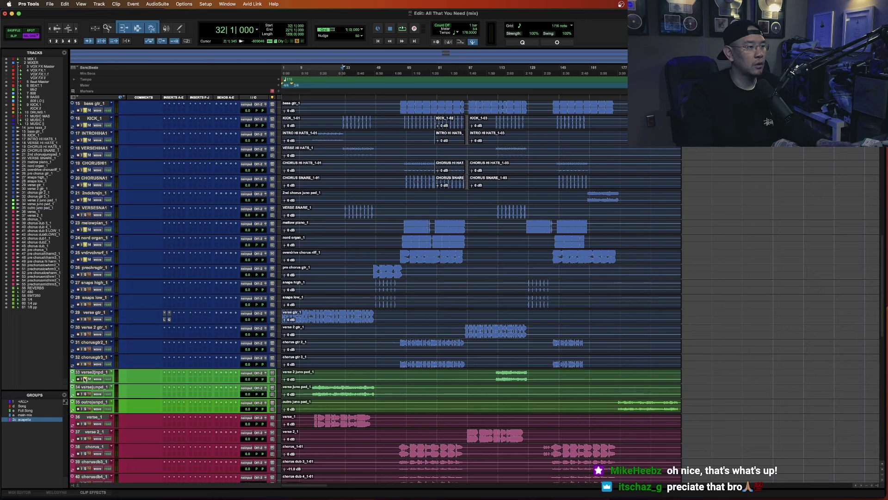
# - Solo the mellow piano through chorus gtr 3 tracks and play from bar 63 on the mellow piano track
pyautogui.click(89, 359)
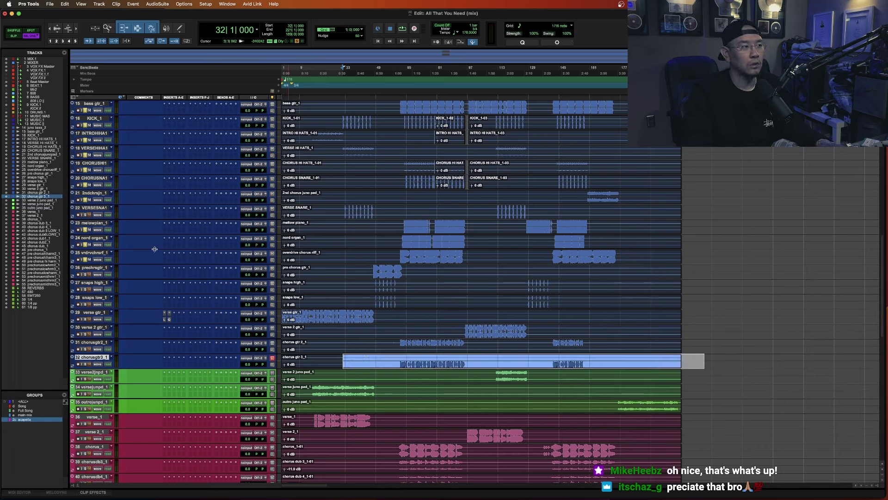
pyautogui.keyDown('shift'); pyautogui.click(92, 224); pyautogui.keyUp('shift')
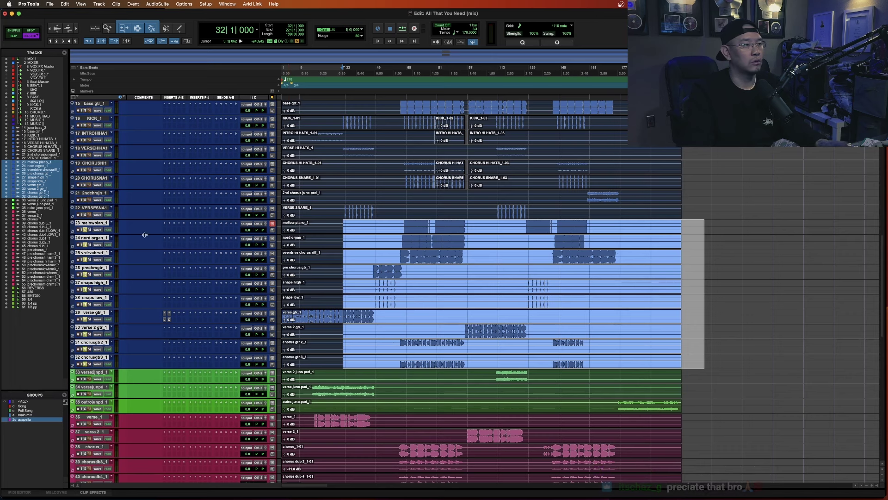
pyautogui.press('space')
pyautogui.click(403, 223)
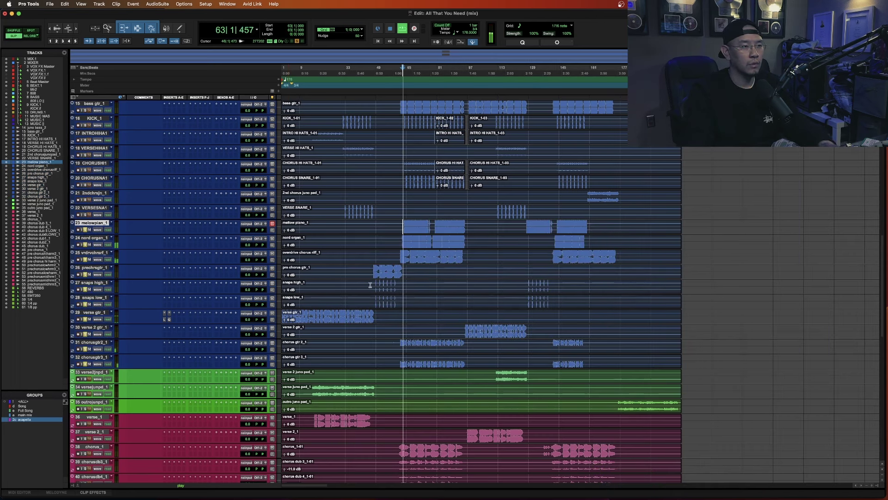
# - Move the snaps high and snaps low tracks directly below VERSE SNARE
pyautogui.moveTo(374, 283); pyautogui.dragTo(407, 303)
pyautogui.moveTo(86, 286); pyautogui.dragTo(83, 227)
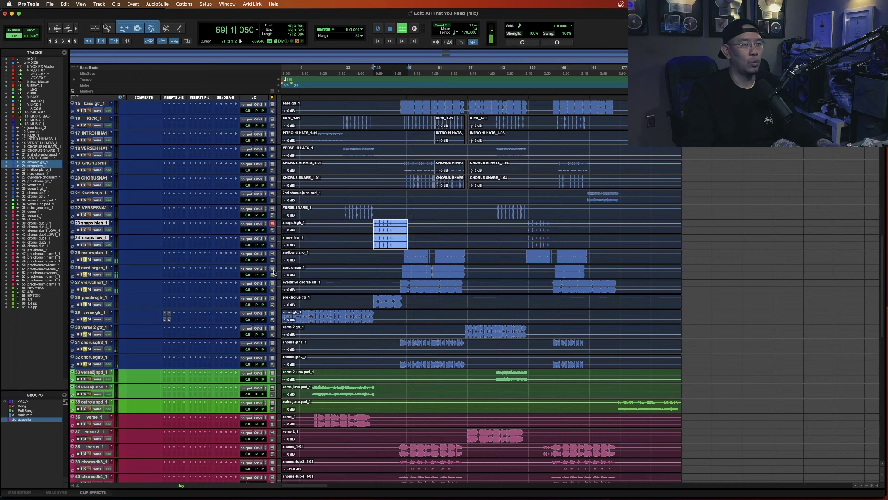
# - Color the mellow piano through chorus gtr 3 tracks yellow and route their outputs to the MUSIC bus
pyautogui.click(403, 259)
pyautogui.moveTo(405, 267); pyautogui.dragTo(472, 363)
pyautogui.hotkey('shift', 's')
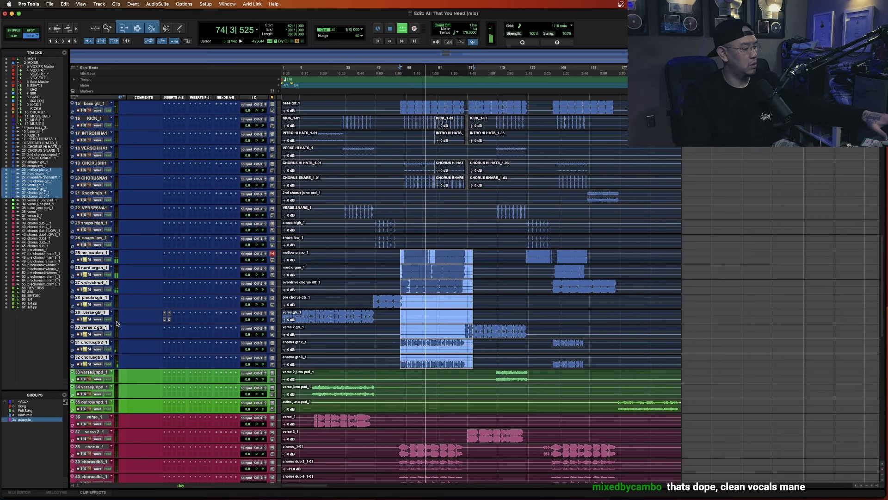
pyautogui.hotkey('ctrl', 'alt', 'c')
pyautogui.hotkey('ctrl', 'alt', 'o')
pyautogui.write('music')
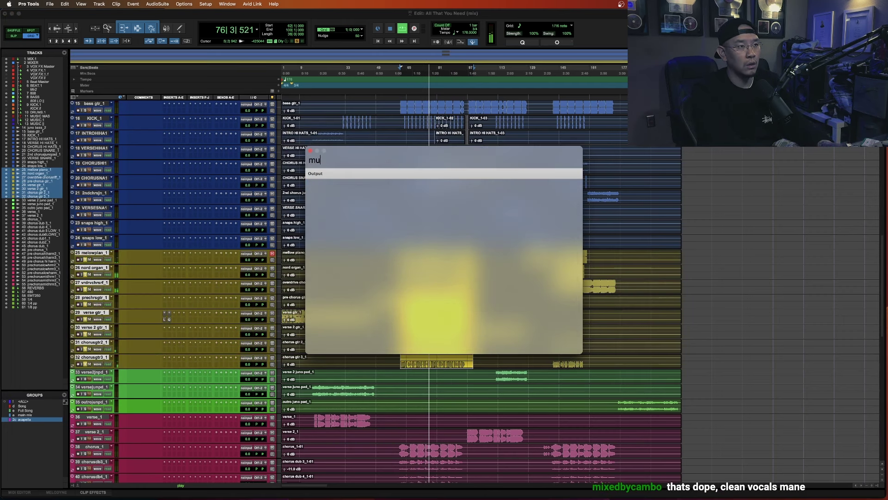
pyautogui.press('Return')
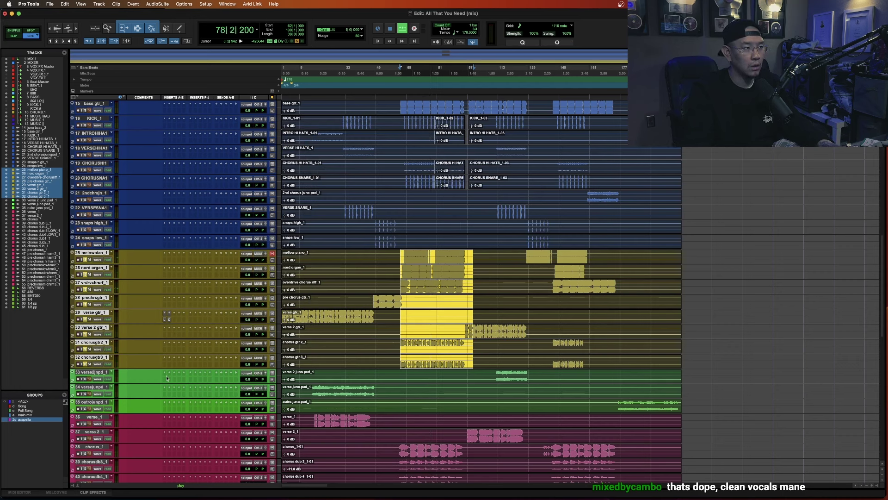
# - Route the outputs of the verse 2 juno pad, verse juno pad and outro juno pad tracks to the MUSIC bus
pyautogui.click(91, 372)
pyautogui.keyDown('shift'); pyautogui.click(92, 403); pyautogui.keyUp('shift')
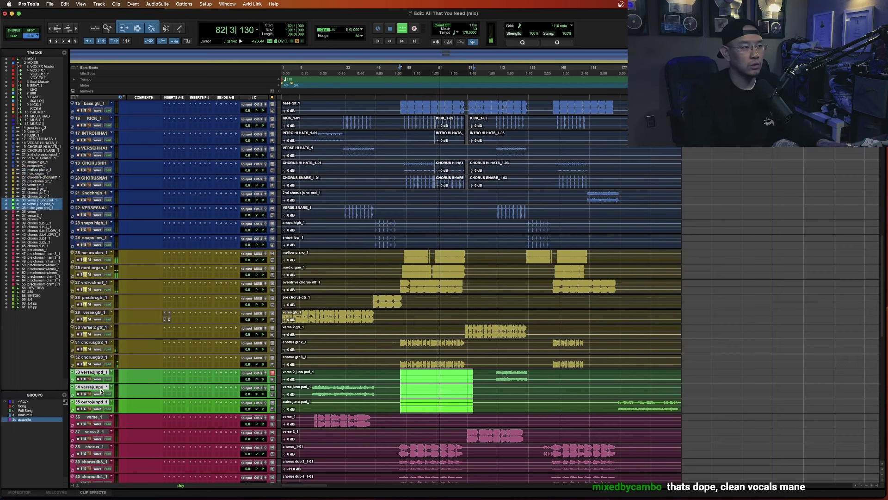
pyautogui.click(258, 373)
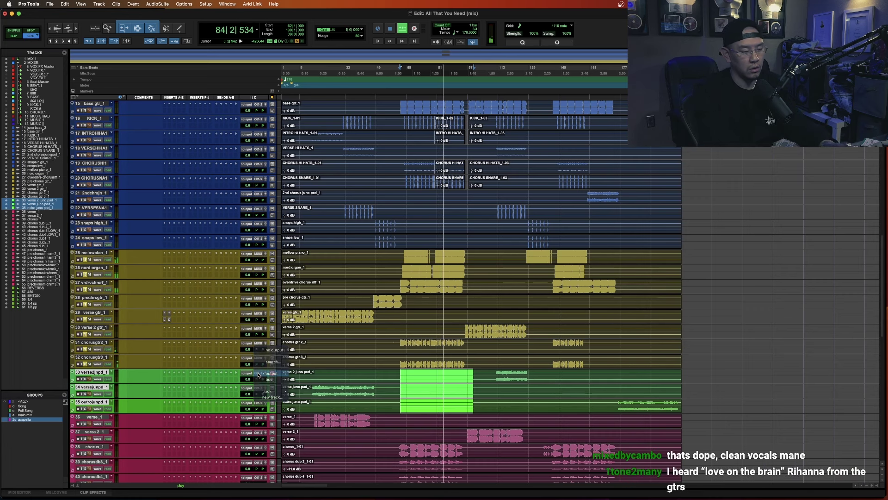
pyautogui.click(315, 389)
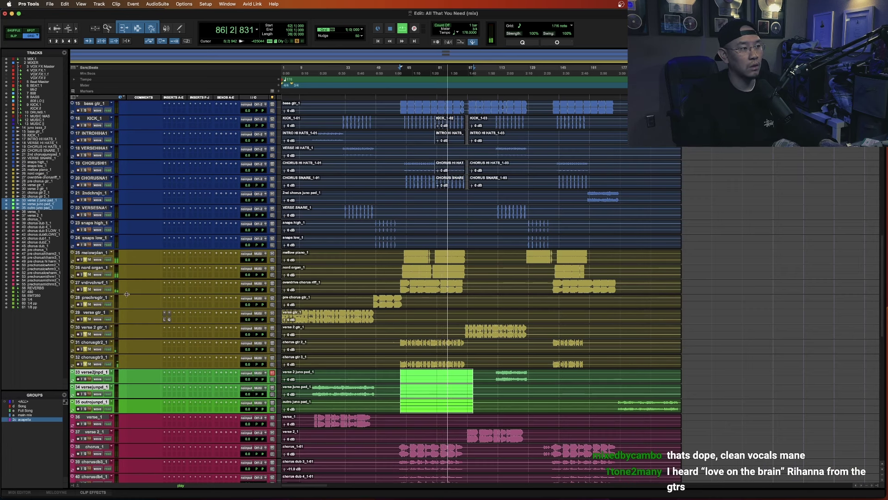
# - Stop playback and route the outputs of the juno bass 2 through snaps low tracks to the DRUMS bus
pyautogui.click(94, 238)
pyautogui.scroll(6, 94, 281)
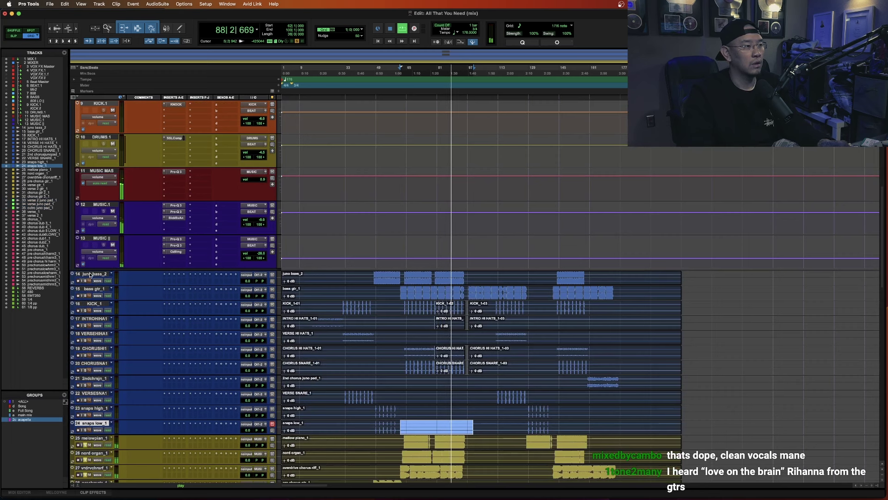
pyautogui.keyDown('shift'); pyautogui.click(93, 273); pyautogui.keyUp('shift')
pyautogui.press('space')
pyautogui.click(258, 275)
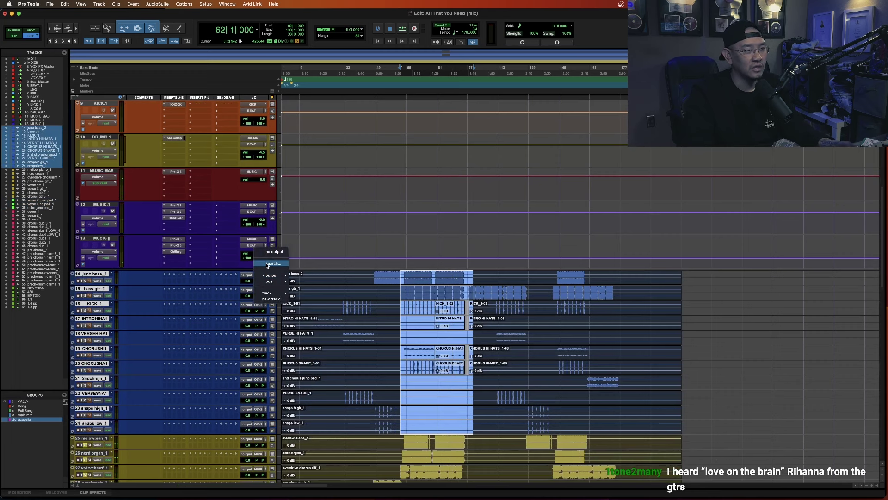
pyautogui.click(273, 263)
pyautogui.write('m')
pyautogui.press('BackSpace')
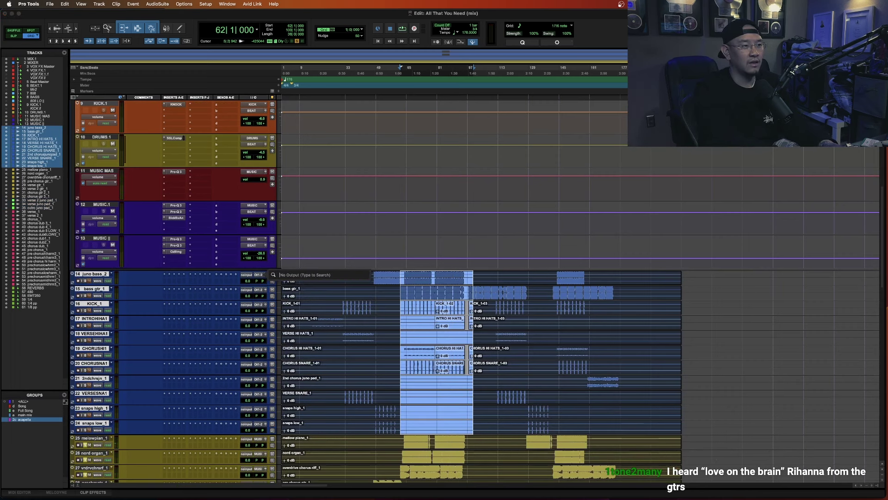
pyautogui.write('drums')
pyautogui.press('Return')
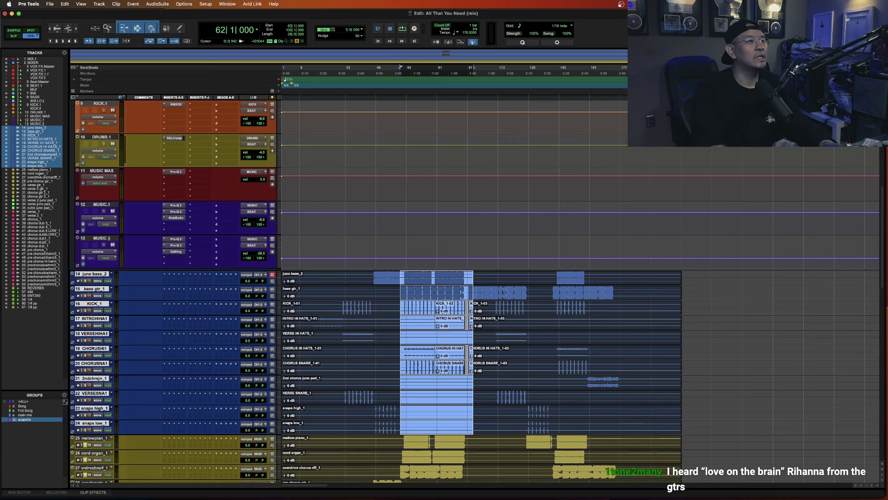
# - Route the output of the KICK_1 track alone to the KICK bus
pyautogui.keyDown('alt'); pyautogui.click(92, 274); pyautogui.keyUp('alt')
pyautogui.click(89, 289)
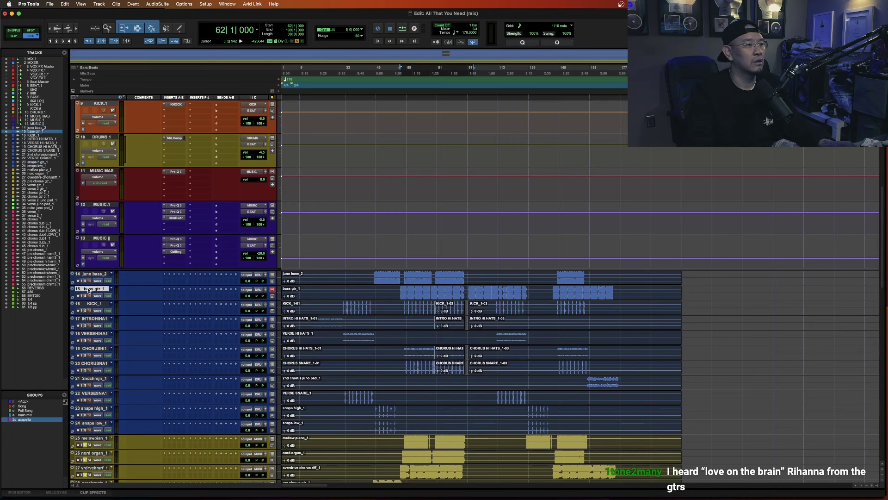
pyautogui.keyDown('shift'); pyautogui.click(91, 273); pyautogui.keyUp('shift')
pyautogui.keyDown('shift'); pyautogui.click(91, 304); pyautogui.keyUp('shift')
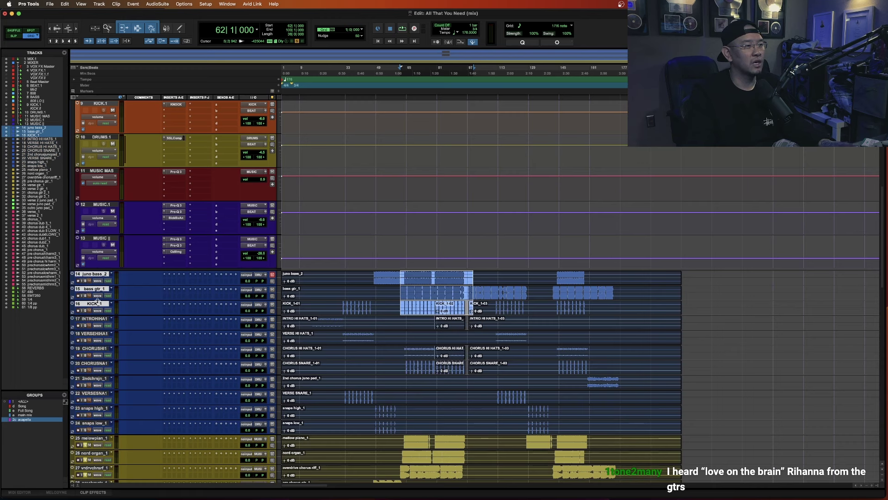
pyautogui.click(95, 304)
pyautogui.click(258, 305)
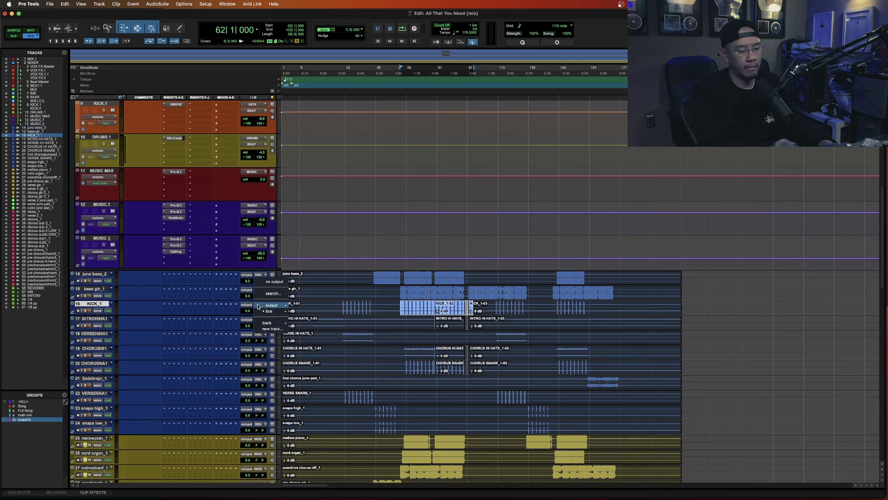
pyautogui.press('Escape')
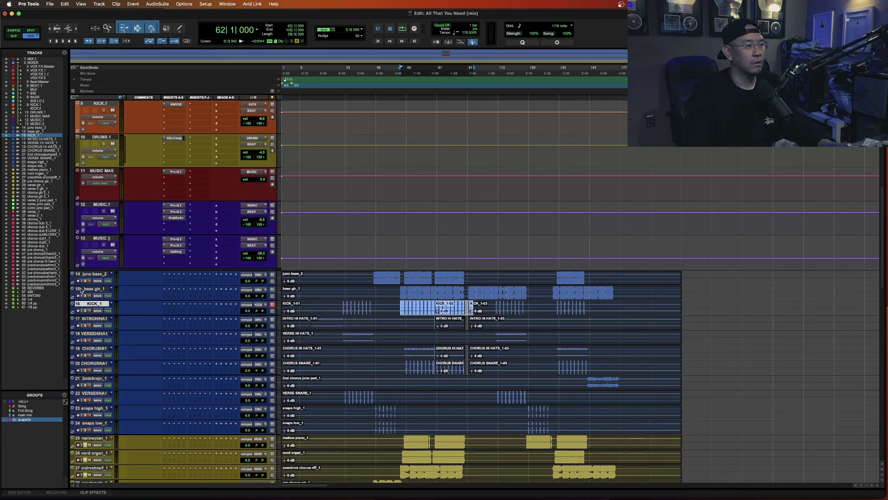
# - Route the outputs of the juno bass 2 and bass gtr tracks to the 808 bus
pyautogui.click(81, 290)
pyautogui.keyDown('shift'); pyautogui.click(91, 273); pyautogui.keyUp('shift')
pyautogui.click(261, 278)
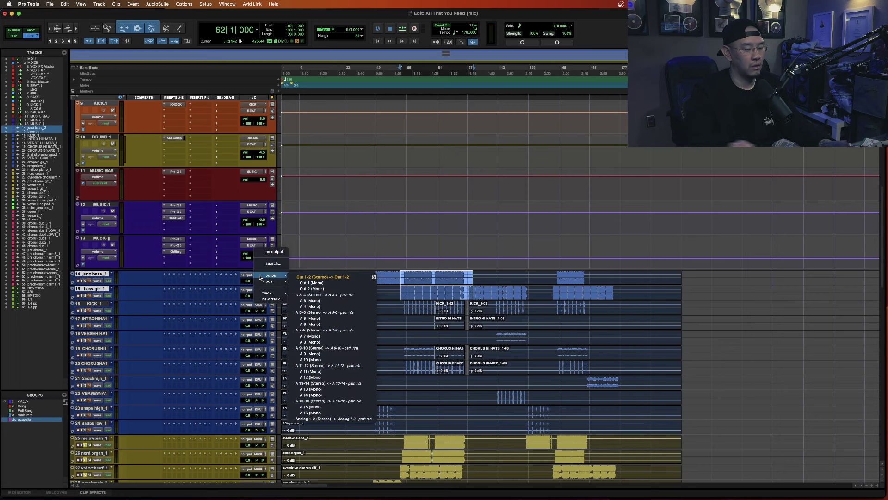
pyautogui.write('808')
pyautogui.press('Return')
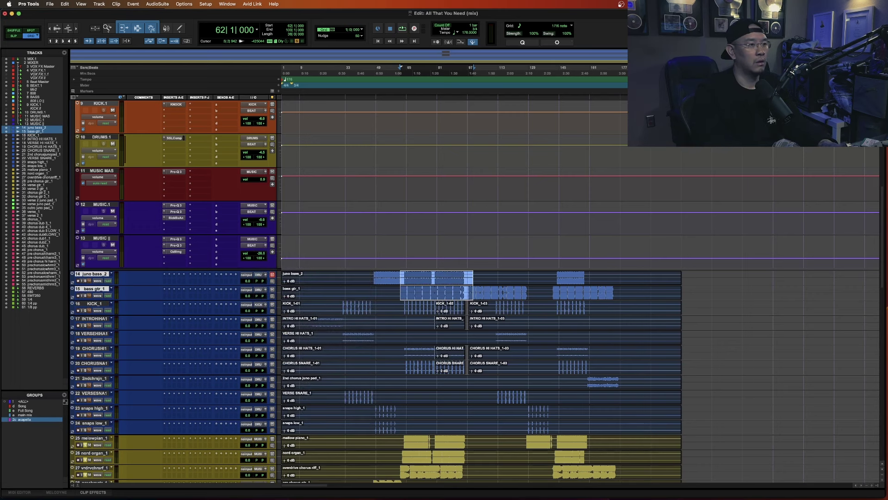
# - Route the output of the bass gtr track to the stereo BASS bus
pyautogui.click(259, 289)
pyautogui.write('808')
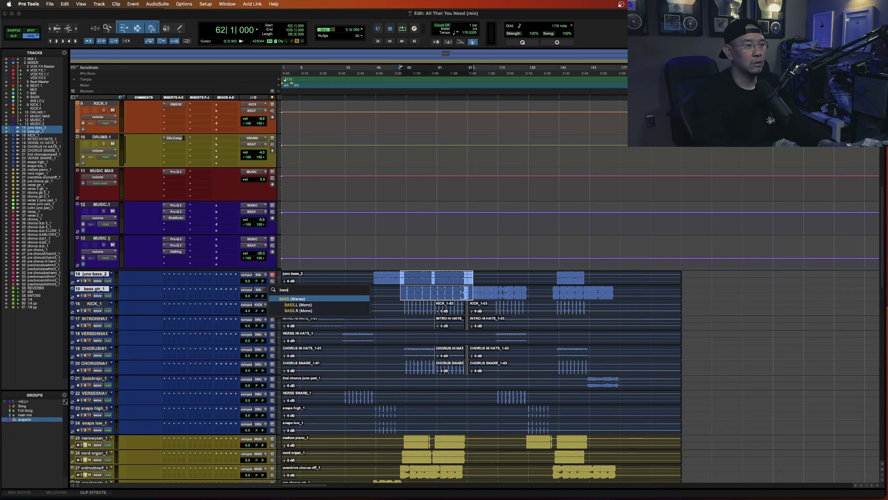
pyautogui.press('Return')
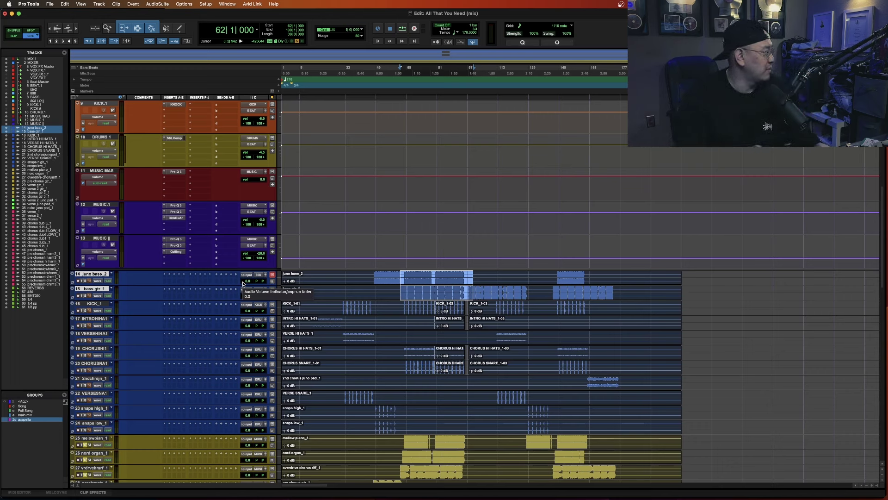
# - Play from just before the first juno bass 2 clip, around bar 47, with the timeline zoomed in
pyautogui.click(406, 275)
pyautogui.click(372, 273)
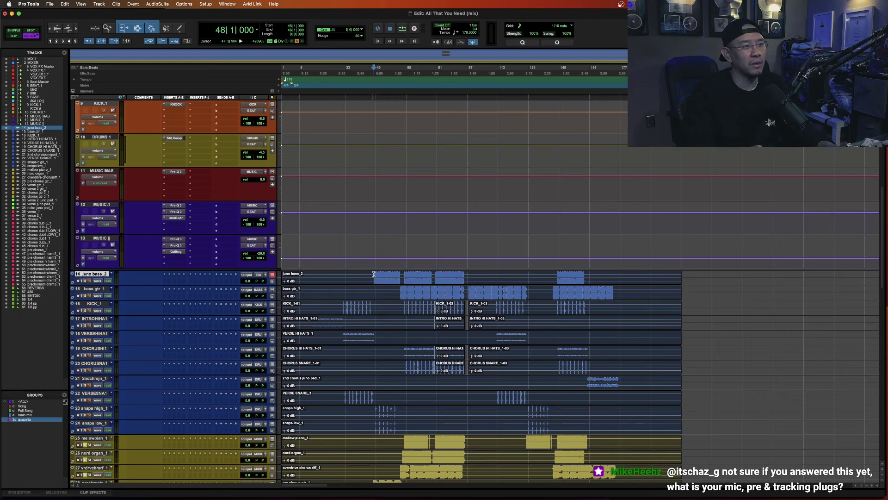
pyautogui.moveTo(374, 274); pyautogui.dragTo(396, 299)
pyautogui.click(374, 274)
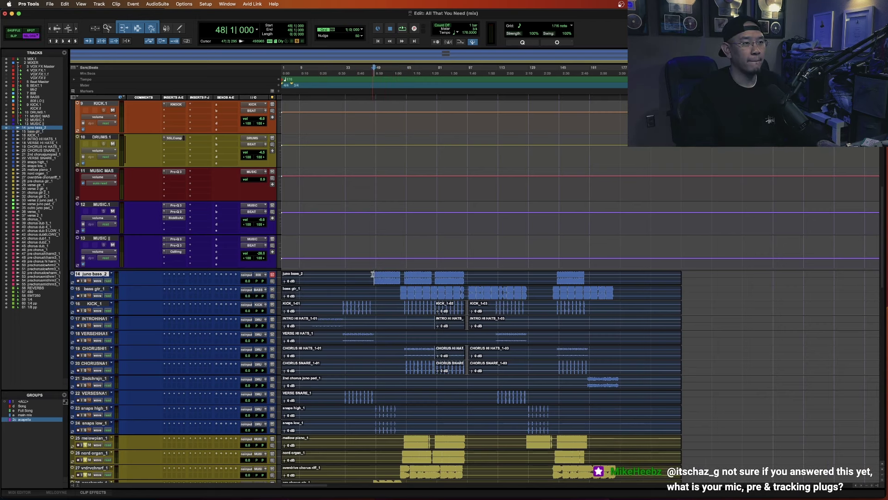
pyautogui.click(372, 273)
pyautogui.press('space')
pyautogui.press('t')
pyautogui.press('t')
pyautogui.press('r')
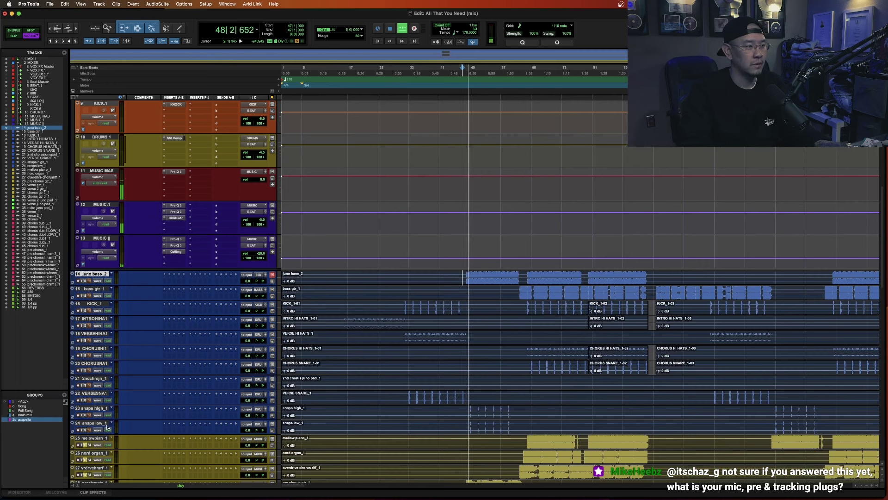
# - Solo the juno bass 2 through snaps low tracks and place the edit cursor at the first juno bass 2 clip, bar 48
pyautogui.keyDown('shift'); pyautogui.click(92, 423); pyautogui.keyUp('shift')
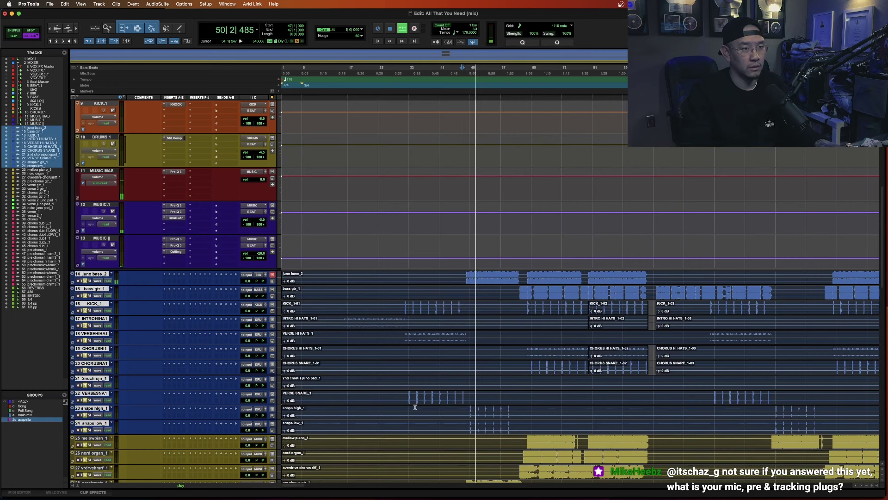
pyautogui.click(466, 276)
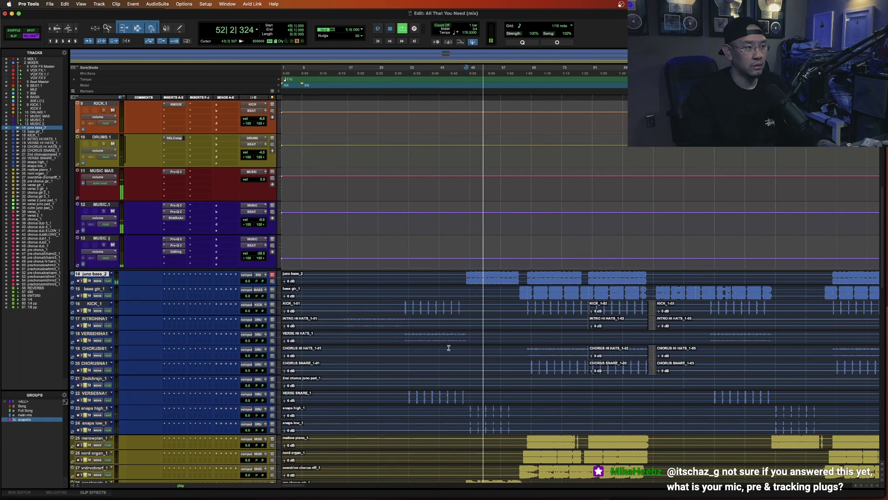
pyautogui.scroll(-6, 448, 328)
pyautogui.scroll(3, 451, 323)
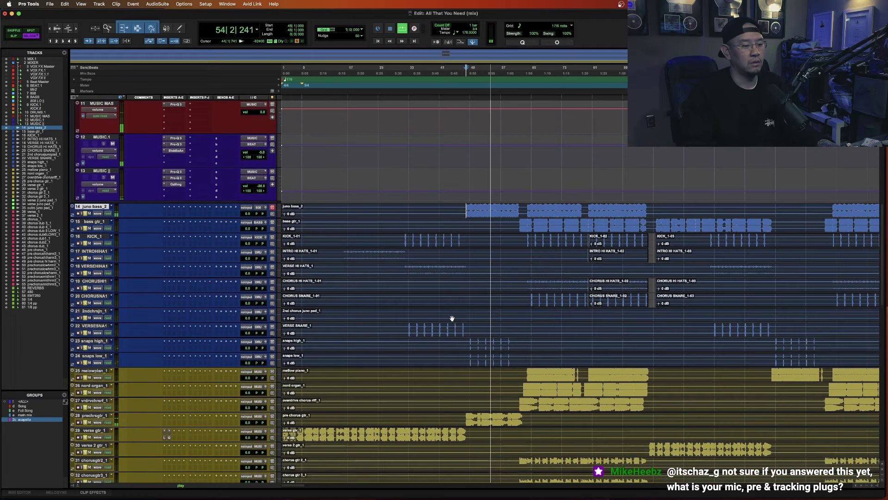
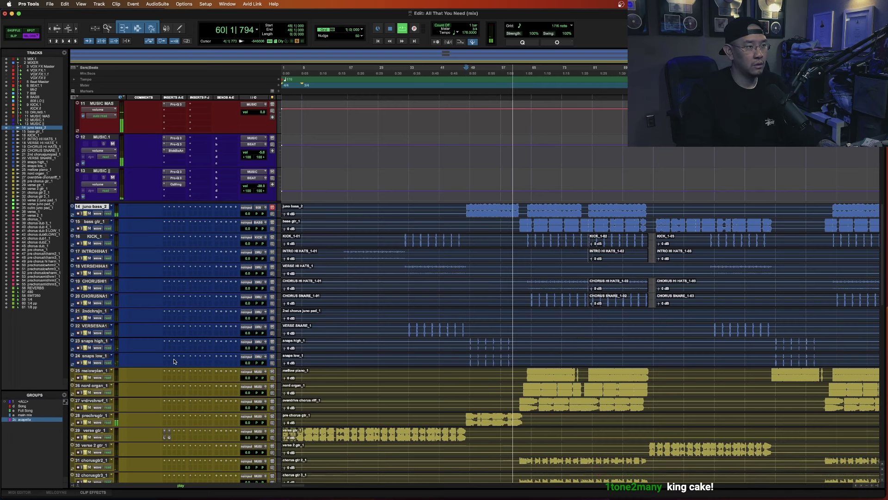
# - Play the song from the start of the verse juno pad clip, around bar 16
pyautogui.press('space')
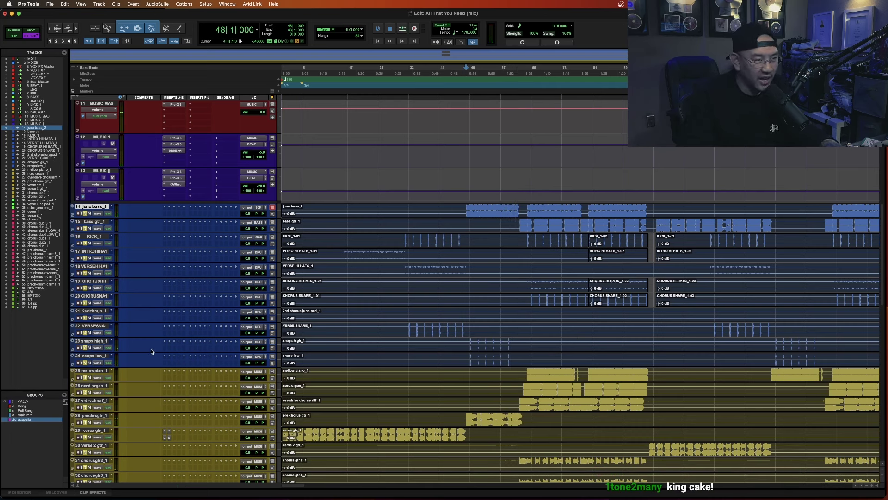
pyautogui.scroll(-5, 92, 307)
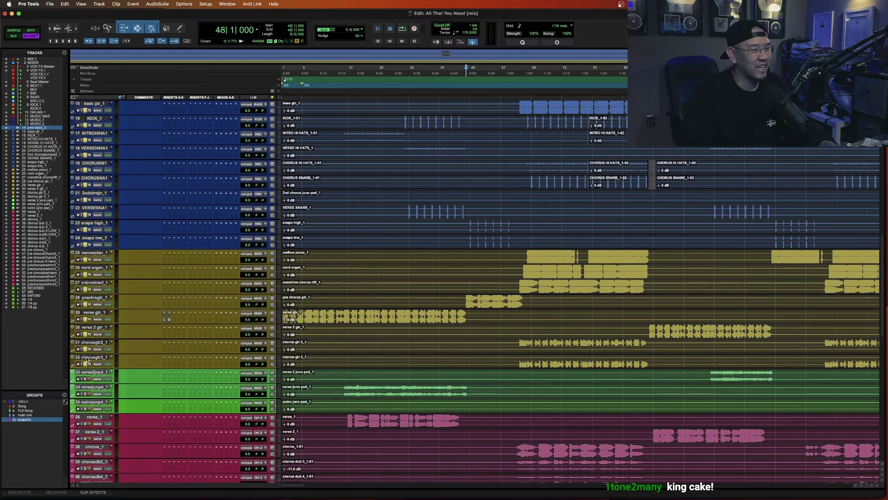
pyautogui.click(88, 372)
pyautogui.press('space')
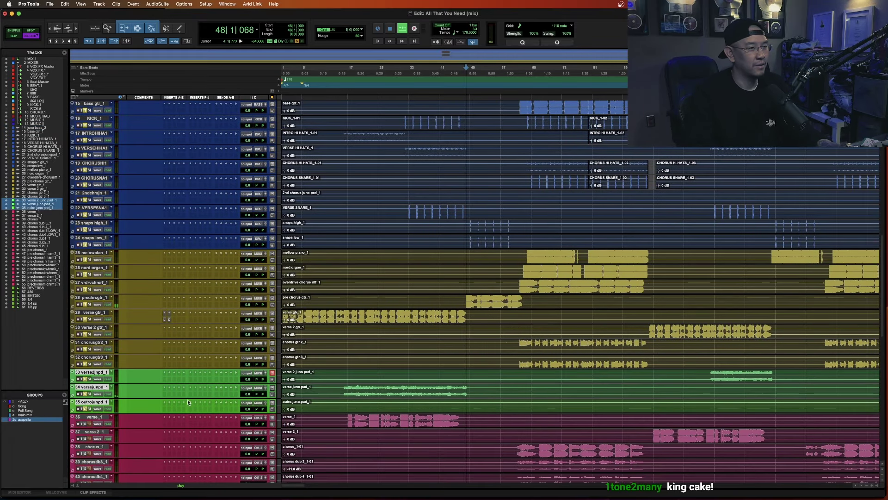
pyautogui.click(345, 391)
pyautogui.press('space')
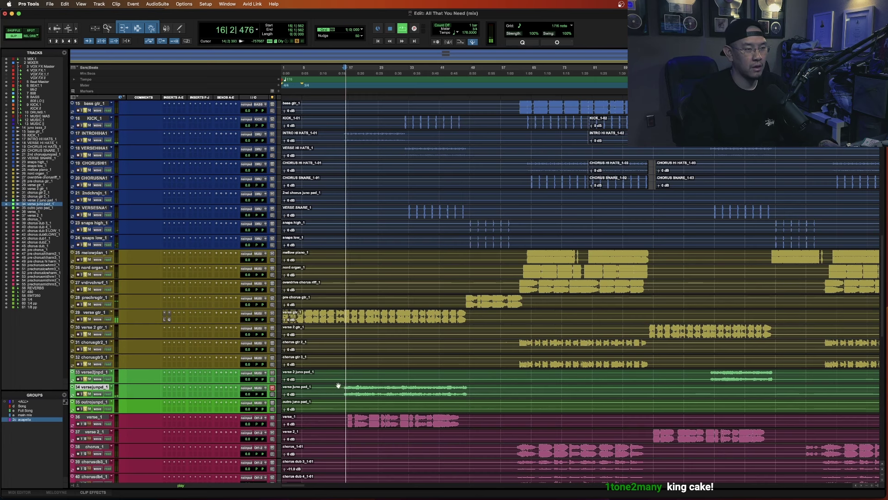
# - Stop playback and create five stereo aux input tracks directly below the verse_1 vocal track
pyautogui.scroll(-3, 90, 360)
pyautogui.click(90, 361)
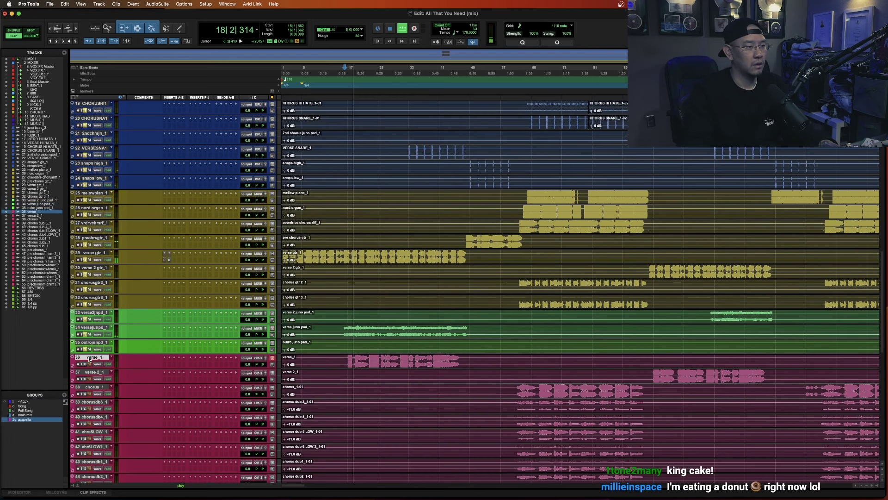
pyautogui.scroll(-4, 90, 360)
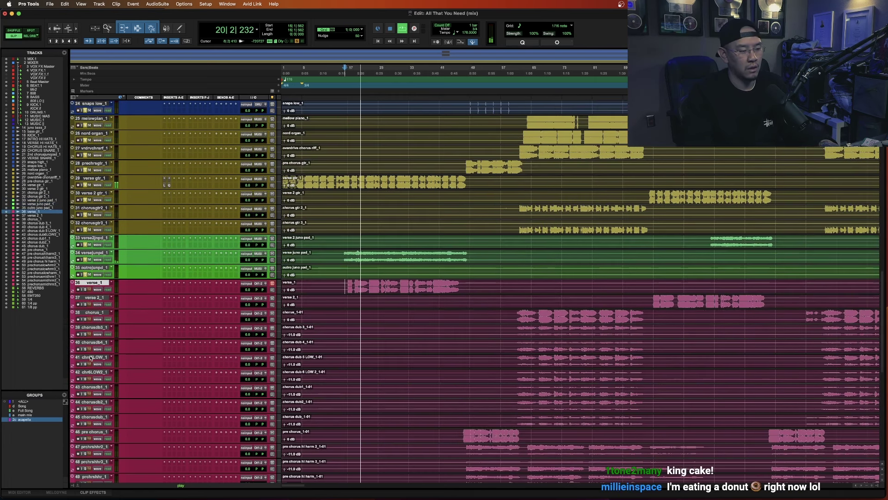
pyautogui.press('space')
pyautogui.press('F4')
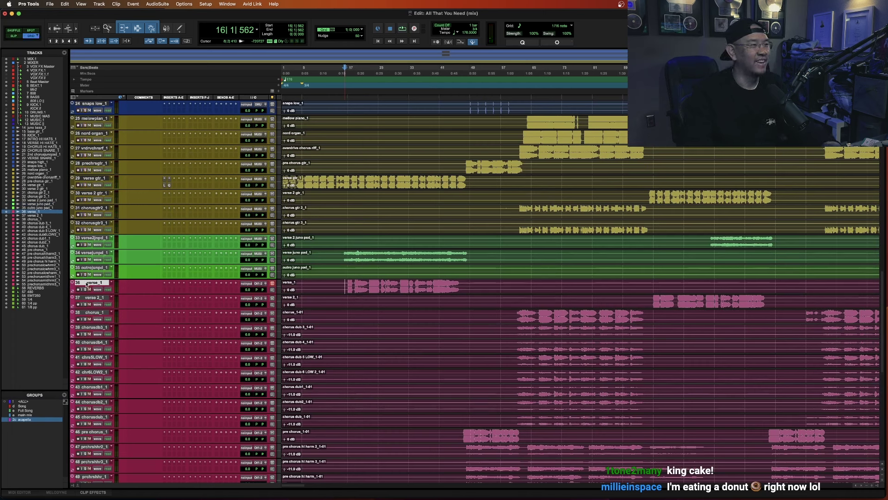
pyautogui.press('super+shift+n')
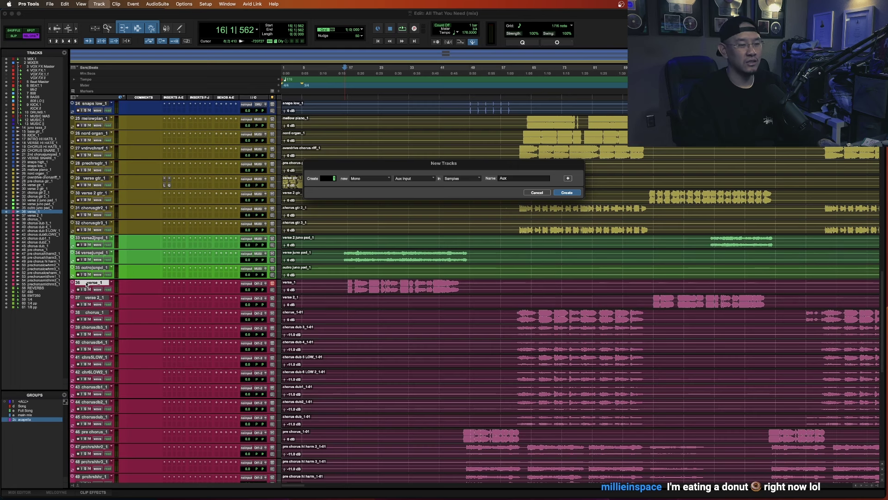
pyautogui.press('super+Right')
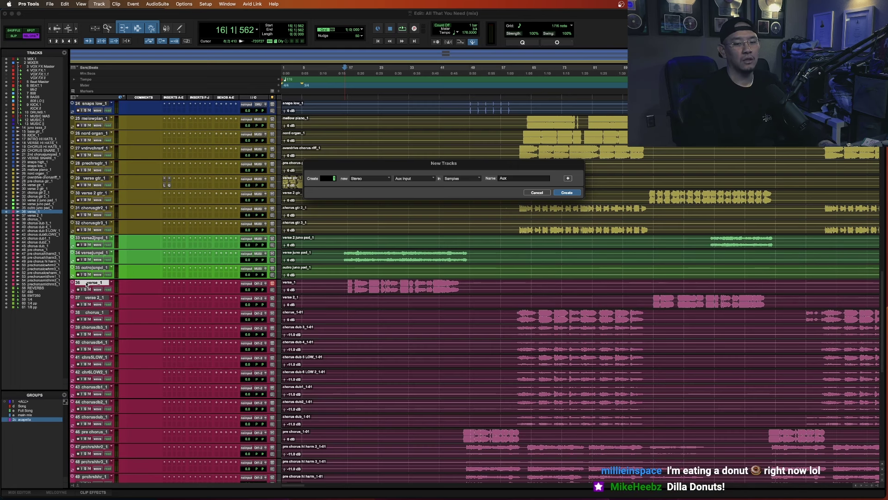
pyautogui.press('Return')
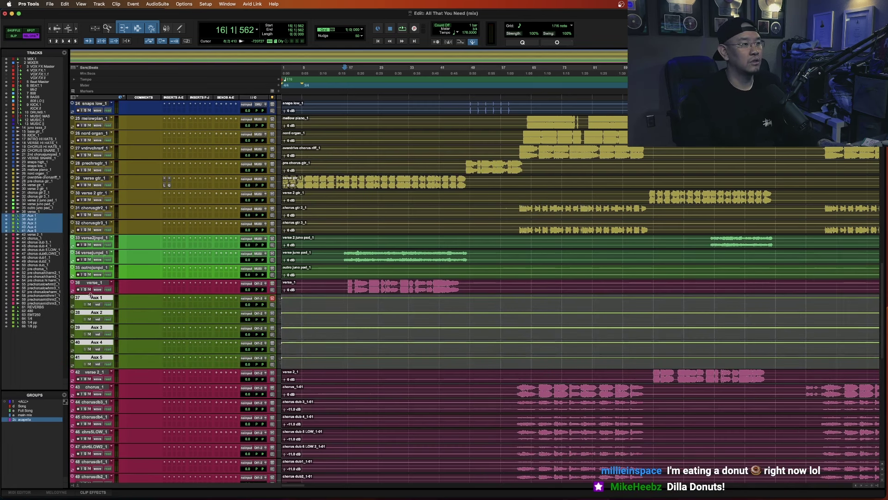
# - Move the five new aux tracks above verse_1 and keep Aux 1 through Aux 5 selected
pyautogui.moveTo(91, 295); pyautogui.dragTo(92, 285)
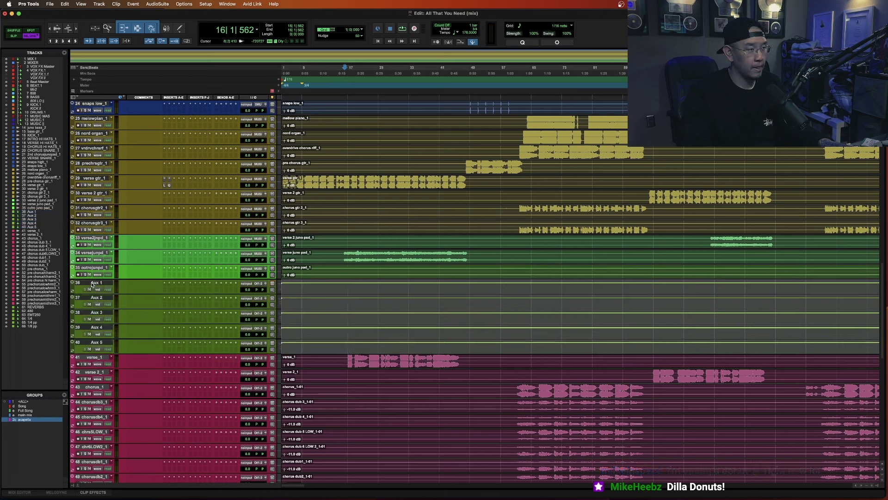
pyautogui.click(91, 285)
pyautogui.keyDown('shift'); pyautogui.click(90, 345); pyautogui.keyUp('shift')
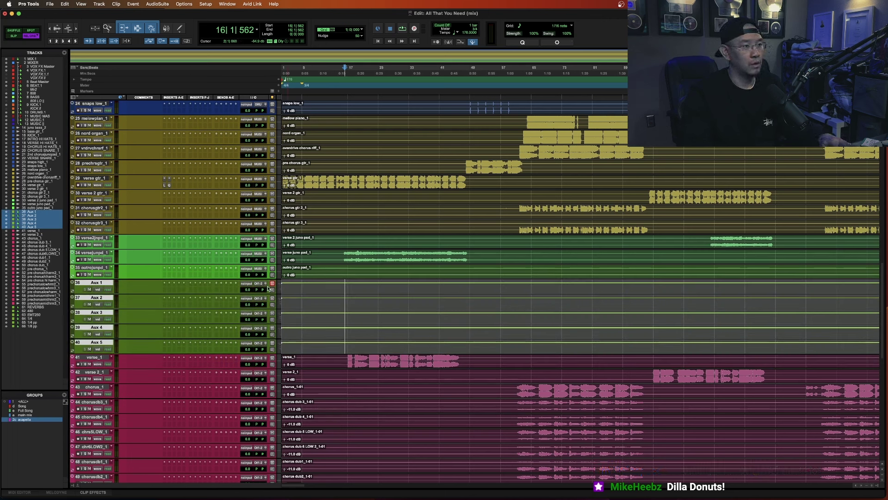
pyautogui.click(245, 283)
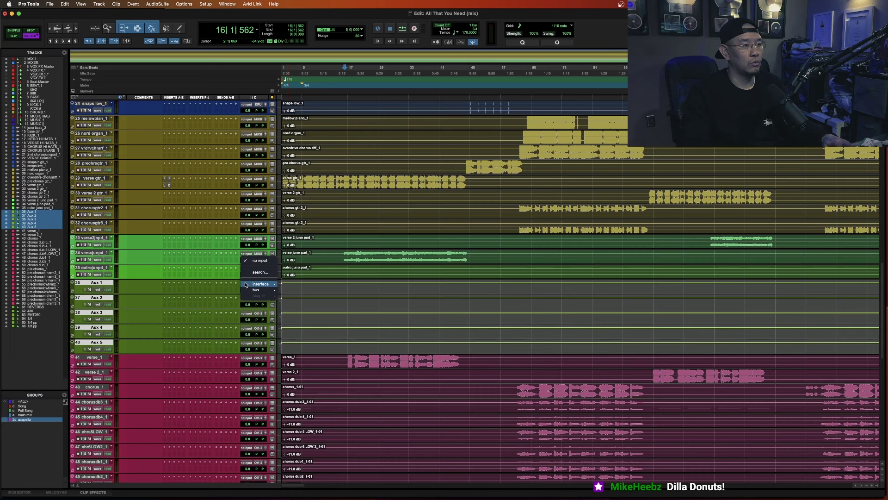
pyautogui.click(194, 285)
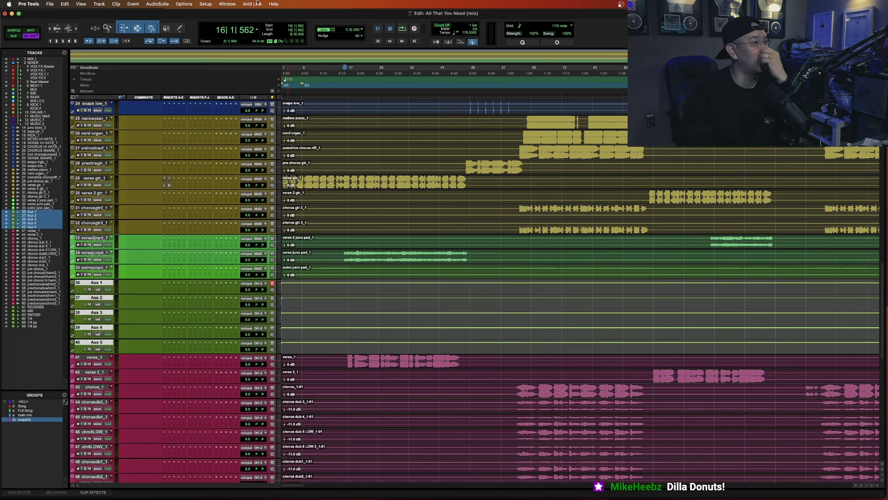
# - Reset the bus paths in the I/O Setup to their defaults
pyautogui.click(227, 4)
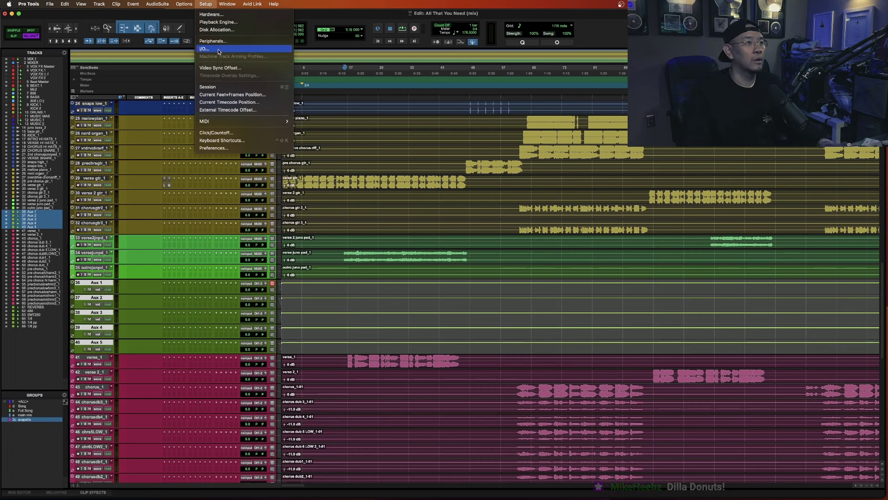
pyautogui.click(220, 50)
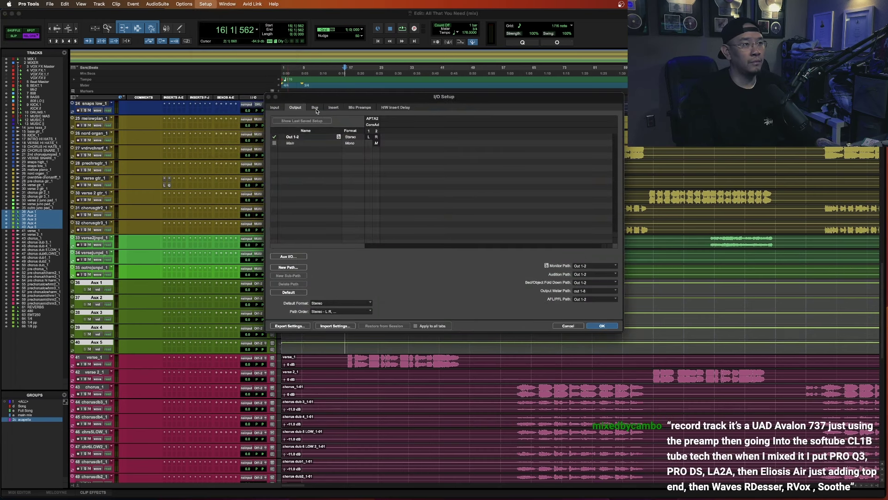
pyautogui.click(315, 108)
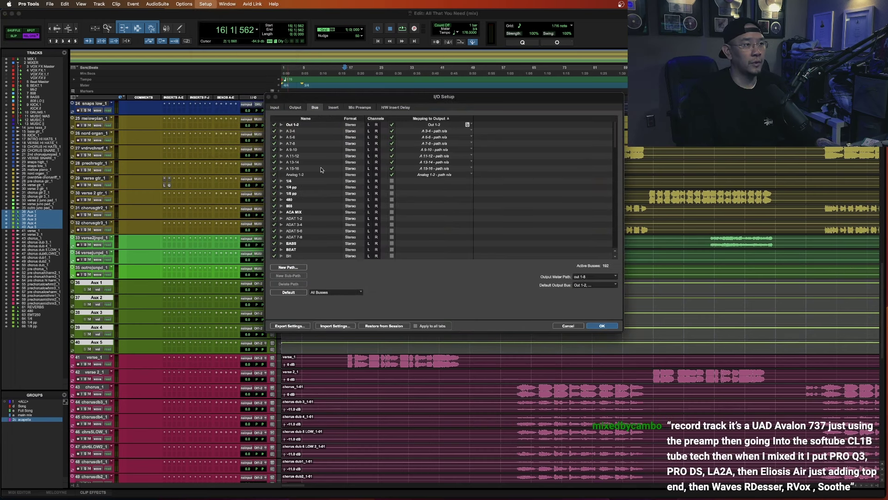
pyautogui.click(288, 293)
# - Rename Bus 1-2, Bus 3-4 and Bus 5-6 as LD VOX, BG VOX and HARMS
pyautogui.click(296, 187)
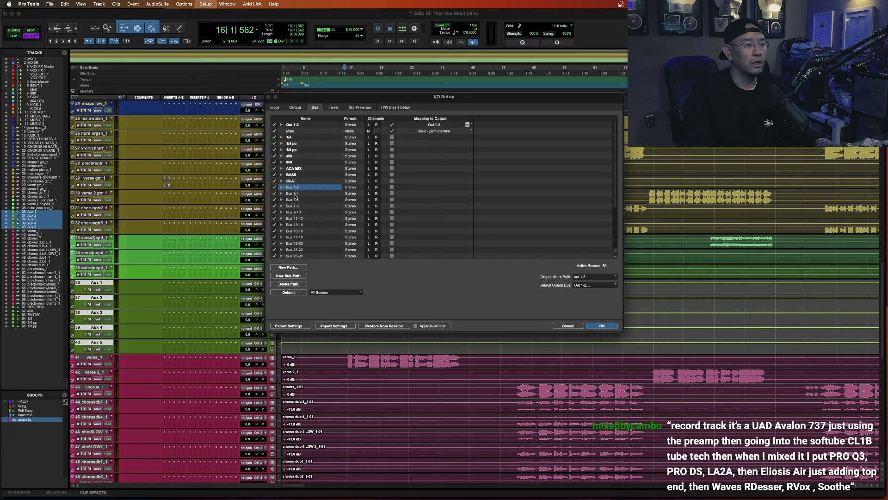
pyautogui.click(295, 195)
pyautogui.click(295, 187)
pyautogui.click(295, 193)
pyautogui.click(296, 188)
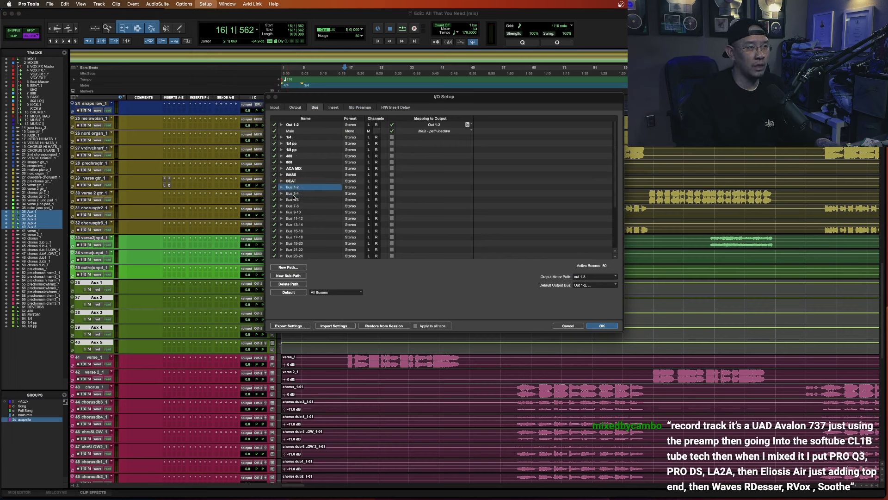
pyautogui.click(295, 193)
pyautogui.click(295, 187)
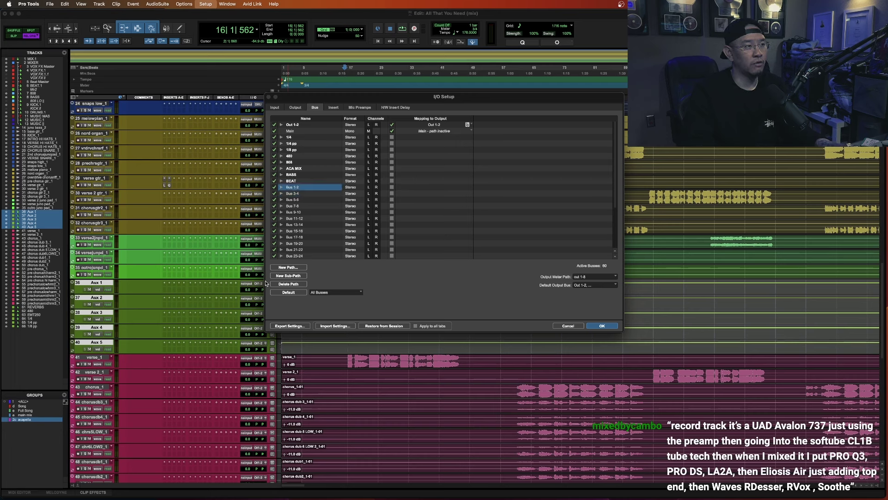
pyautogui.doubleClick(299, 188)
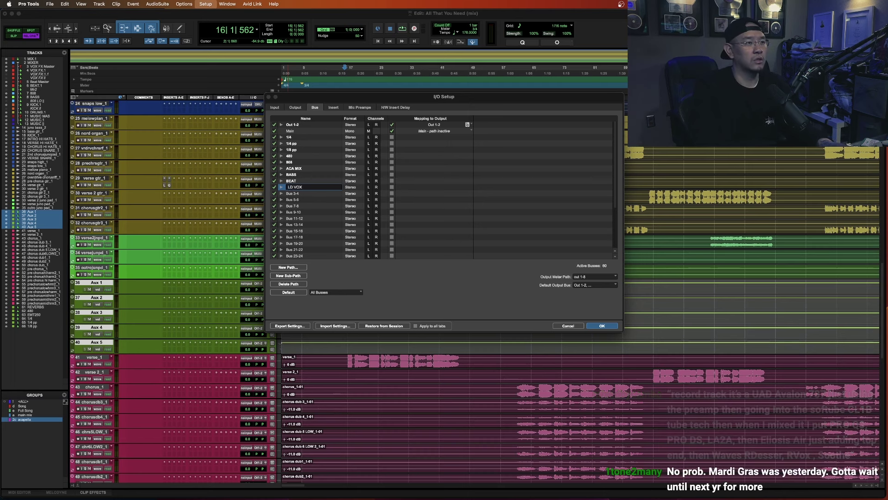
pyautogui.press('Tab')
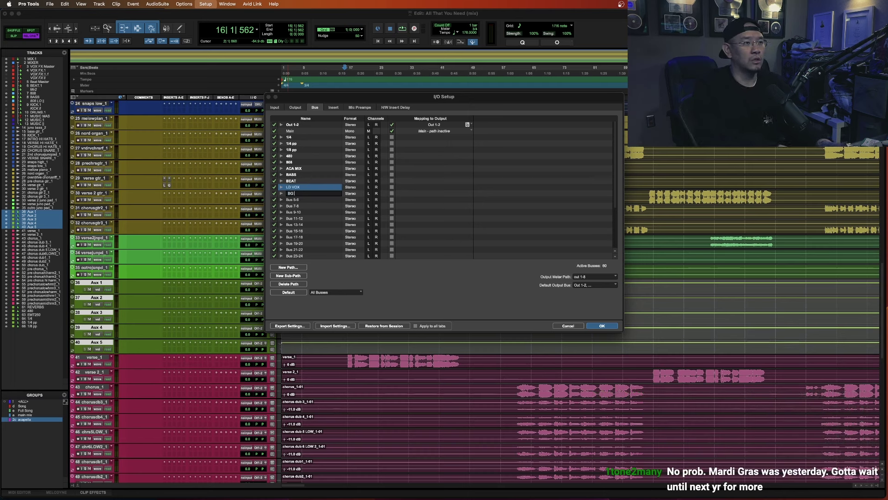
pyautogui.press('Tab')
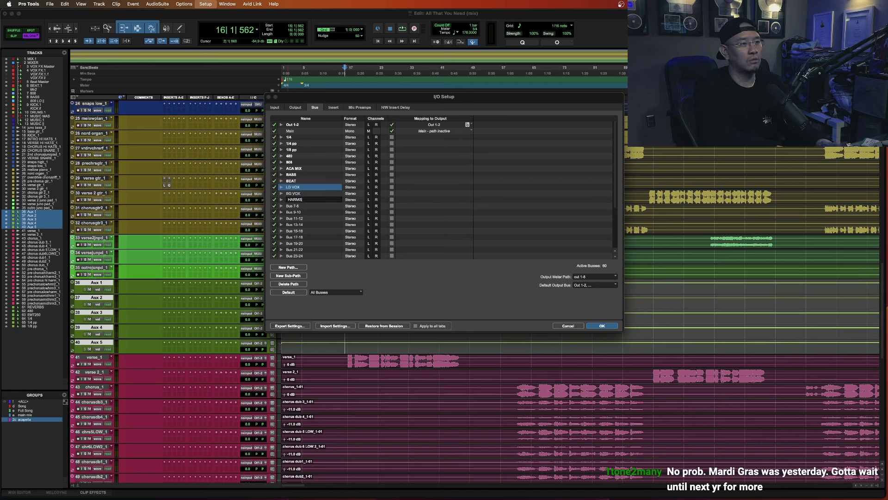
pyautogui.press('super+Left')
pyautogui.click(315, 108)
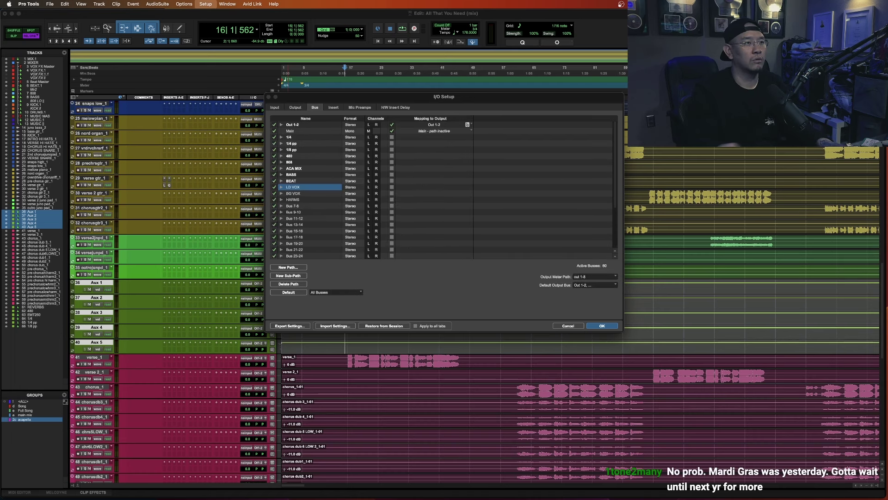
# - Rename the LD VOX bus LEADS, BG VOX as BGs and Bus 7-8 as ADLIBS, and apply the I/O setup
pyautogui.doubleClick(291, 188)
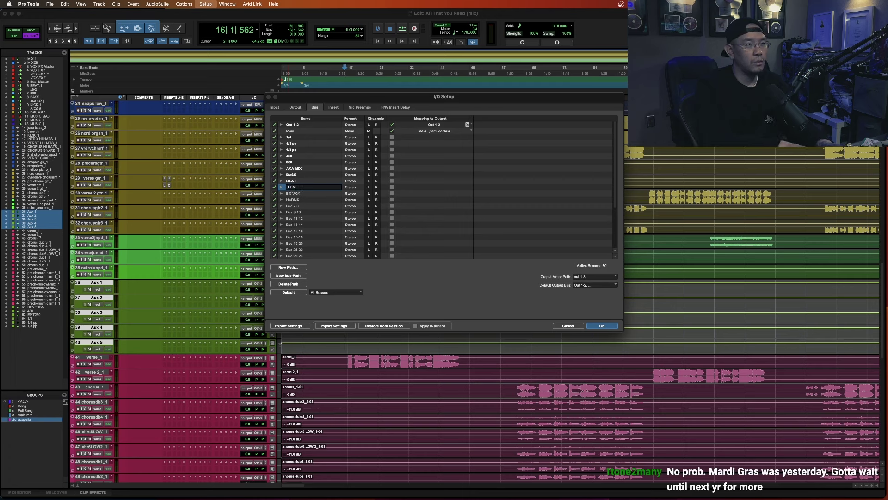
pyautogui.press('Tab')
pyautogui.write('BG')
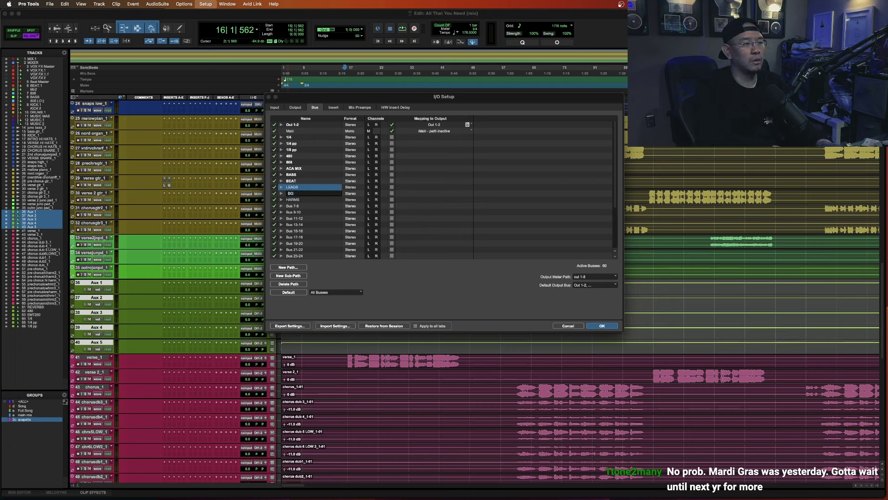
pyautogui.write('s')
pyautogui.press('Tab')
pyautogui.press('Tab')
pyautogui.write('A')
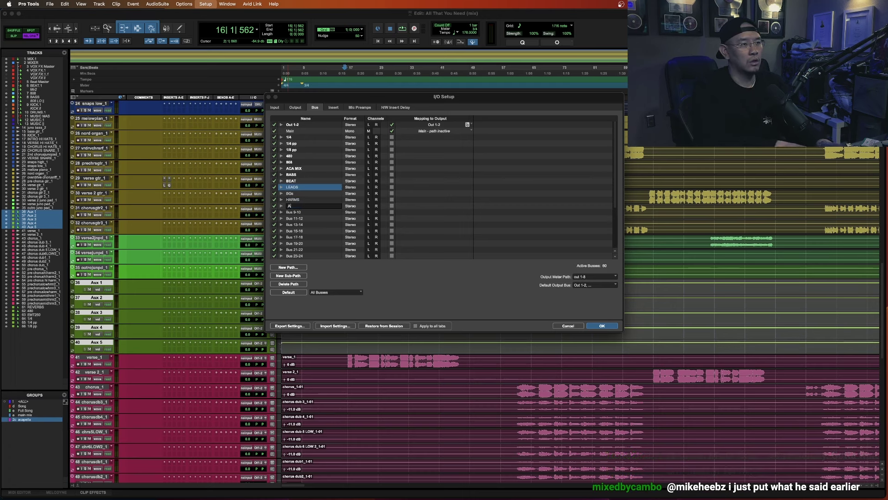
pyautogui.press('Return')
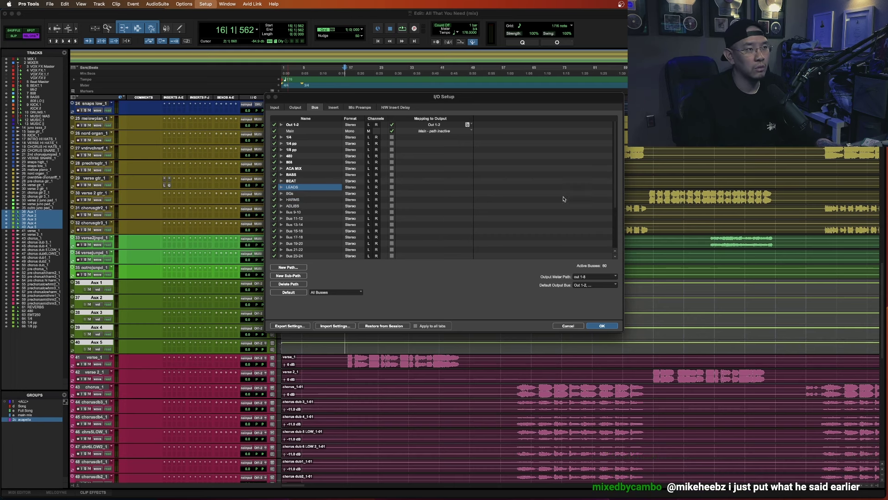
pyautogui.click(602, 326)
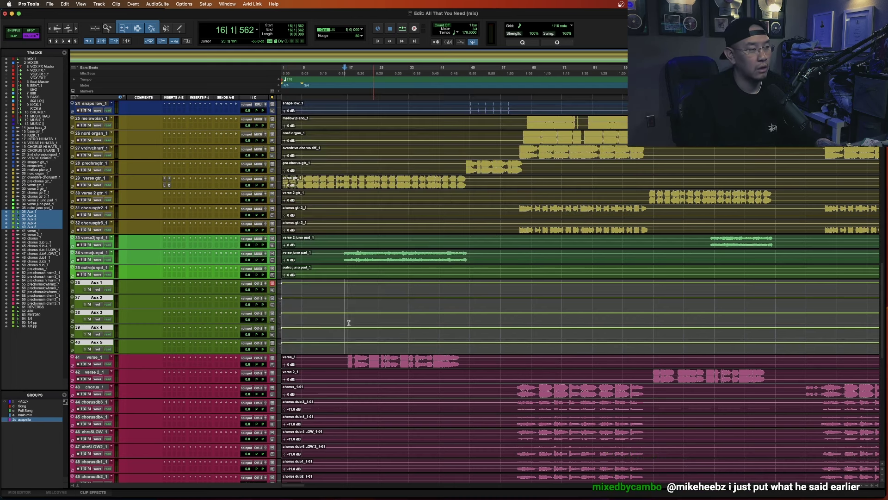
# - Assign the inputs of Aux 1 through Aux 5 to consecutive stereo buses, starting with LEADS
pyautogui.click(247, 284)
pyautogui.moveTo(256, 290)
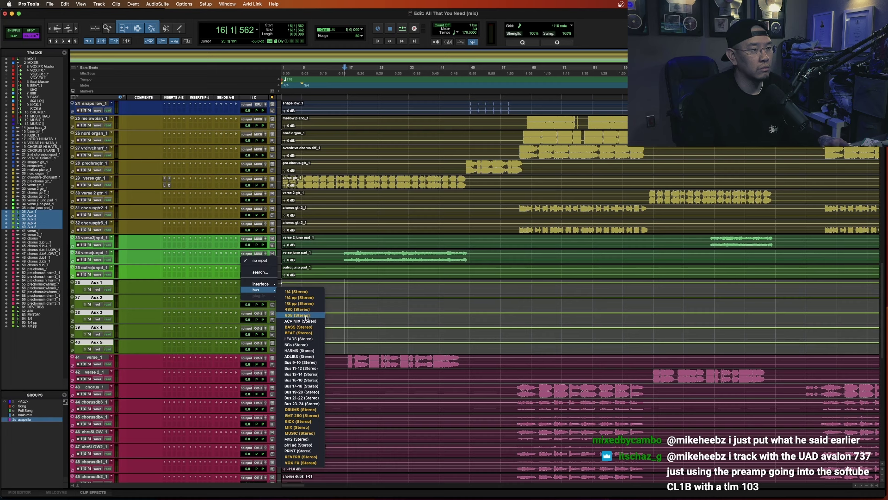
pyautogui.keyDown('alt'); pyautogui.keyDown('shift'); pyautogui.keyDown('super'); pyautogui.click(299, 339); pyautogui.keyUp('super'); pyautogui.keyUp('shift'); pyautogui.keyUp('alt')
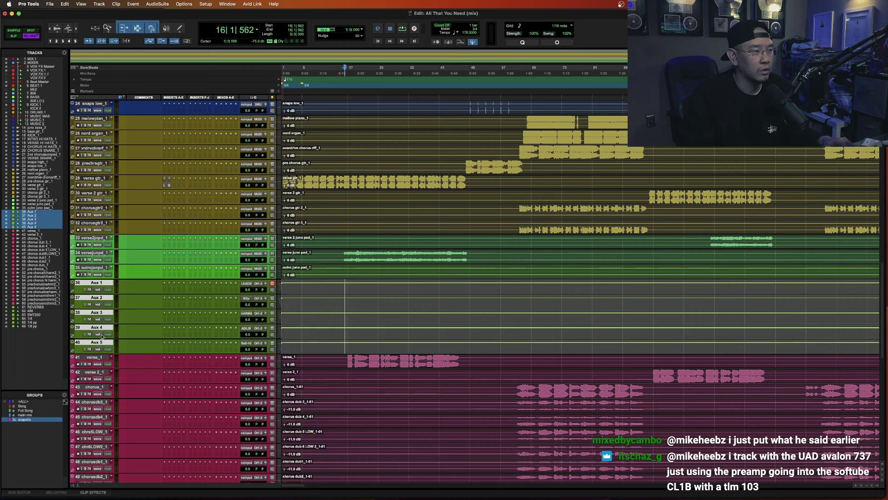
# - Rename the tracks Aux 1 through Aux 4 as LEADS, BGS, HARMS and ADLIBS
pyautogui.doubleClick(92, 283)
pyautogui.write('BGS')
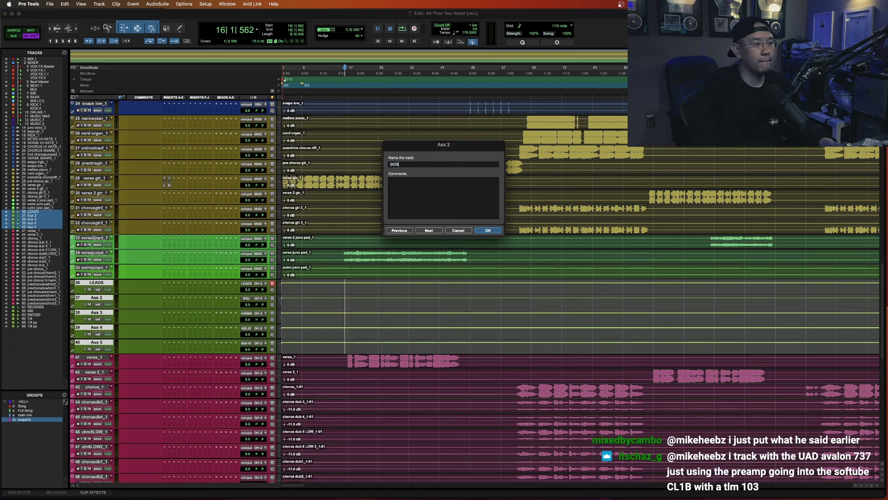
pyautogui.press('super+Right')
pyautogui.write('HARMS')
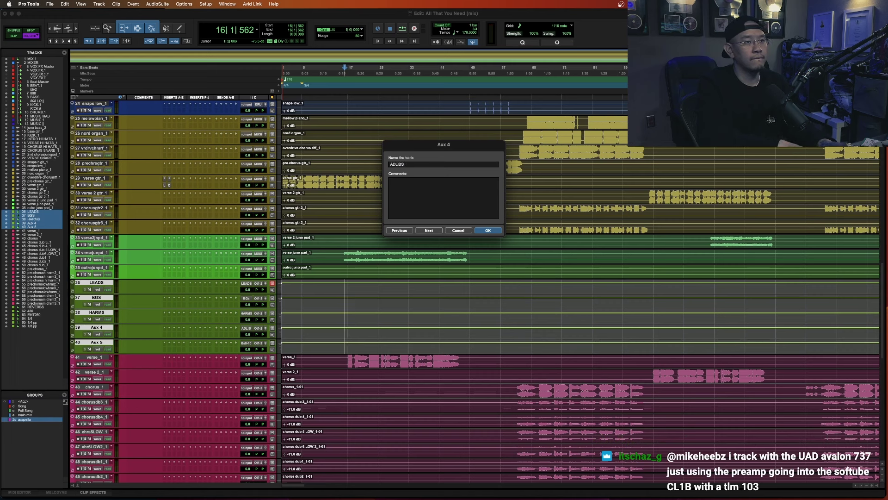
pyautogui.press('Return')
# - Hide the Aux 5 track and make it inactive
pyautogui.click(90, 343)
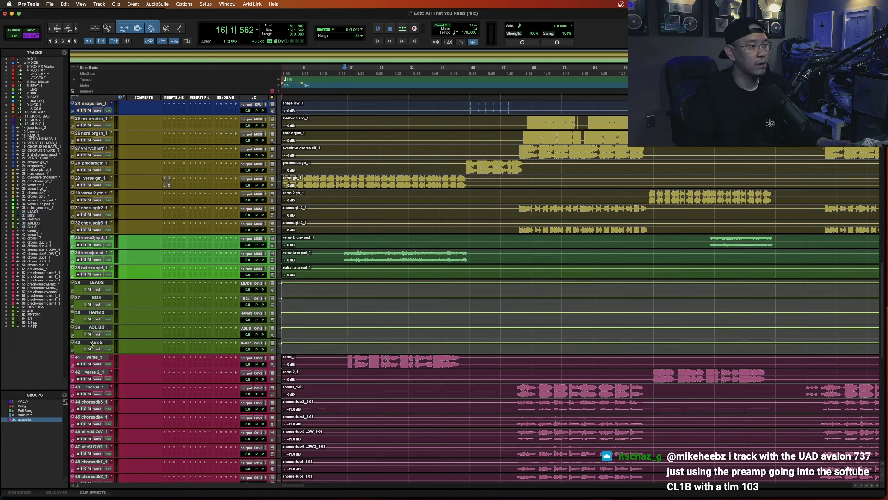
pyautogui.click(91, 343)
pyautogui.keyDown('shift'); pyautogui.click(93, 285); pyautogui.keyUp('shift')
pyautogui.click(86, 343)
pyautogui.rightClick(86, 345)
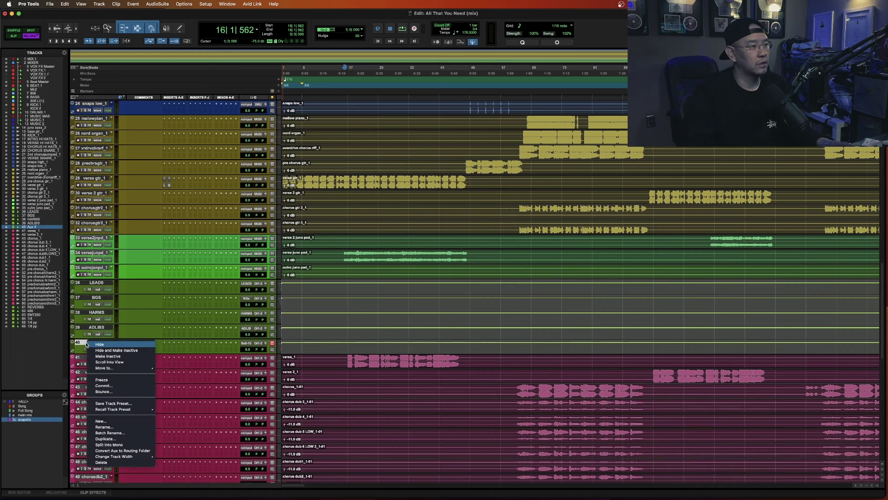
pyautogui.click(99, 350)
# - Convert the LEADS, BGS, HARMS and ADLIBS auxes to routing folders and route their outputs to VOX FX
pyautogui.keyDown('shift'); pyautogui.click(91, 283); pyautogui.keyUp('shift')
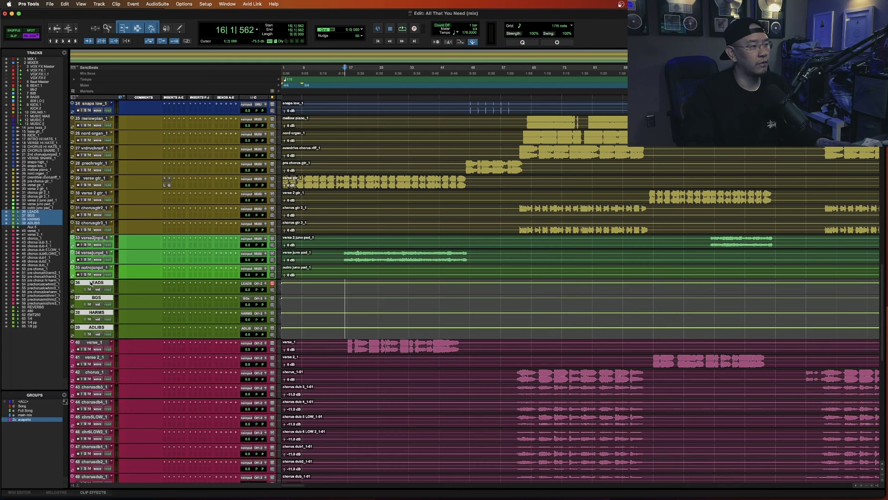
pyautogui.rightClick(91, 284)
pyautogui.click(135, 392)
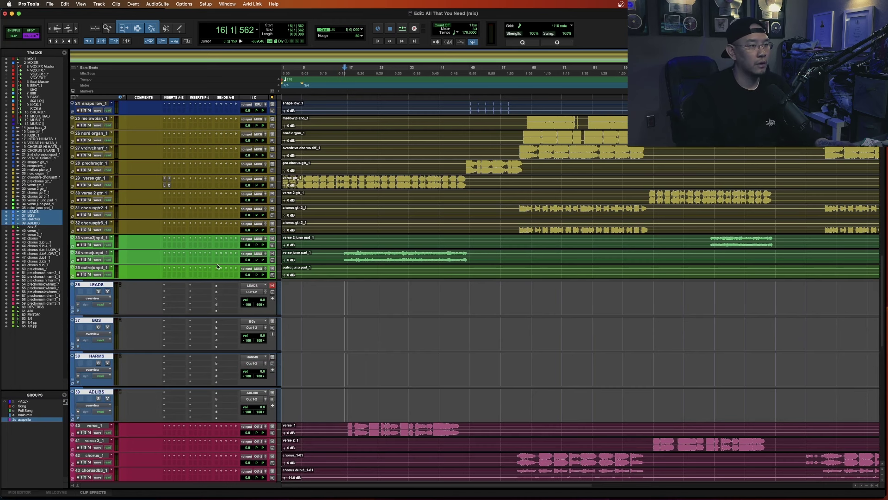
pyautogui.click(252, 291)
pyautogui.click(320, 324)
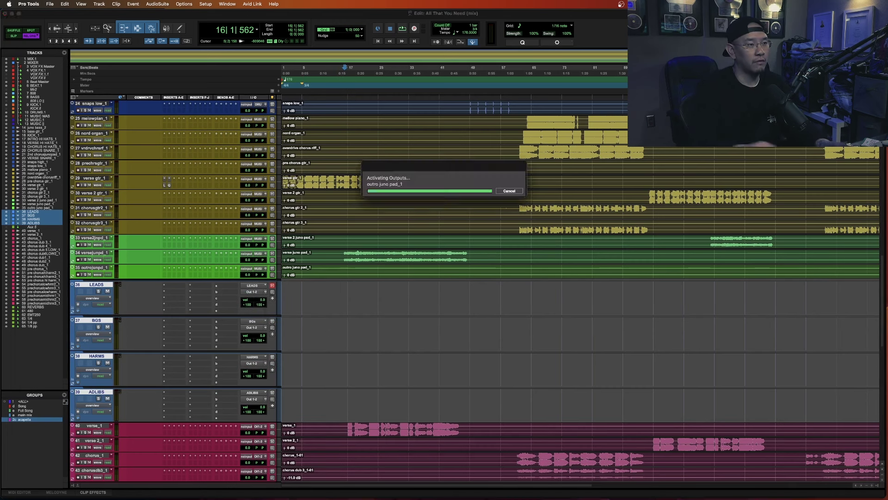
# - Move the verse_1 and verse 2_1 tracks into the LEADS folder and increase their track height
pyautogui.scroll(-1, 189, 356)
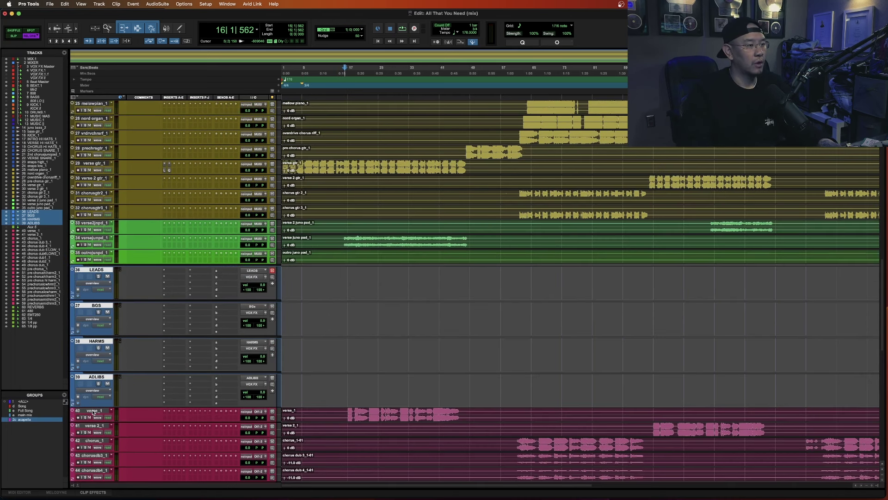
pyautogui.moveTo(92, 411); pyautogui.dragTo(112, 319)
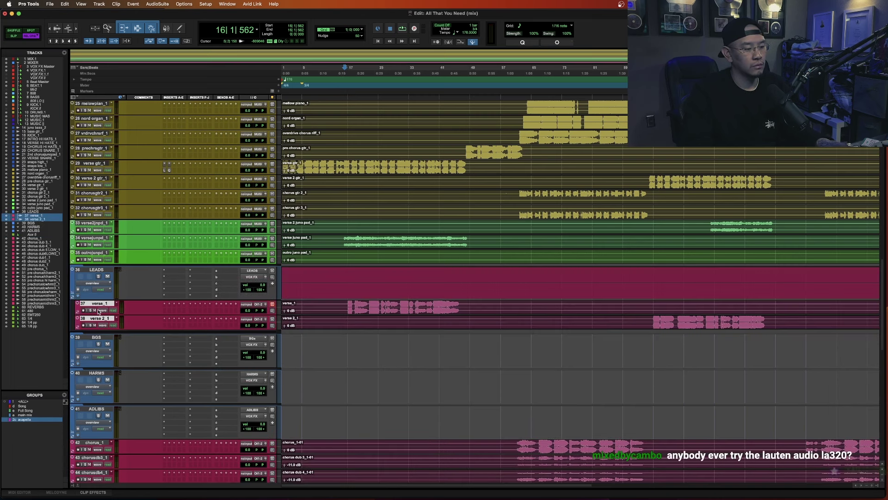
pyautogui.hotkey('ctrl', 'Up')
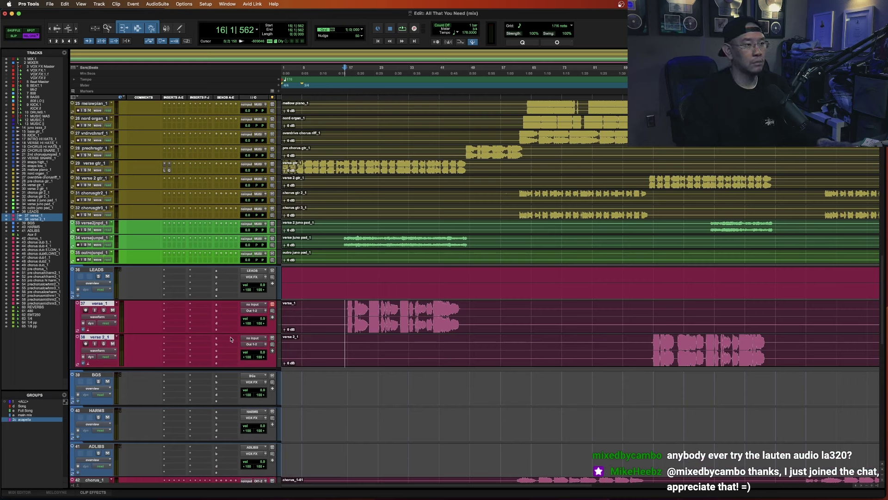
# - Route the outputs of verse_1 and verse 2_1 to the stereo LEADS bus
pyautogui.click(250, 315)
pyautogui.write('lk')
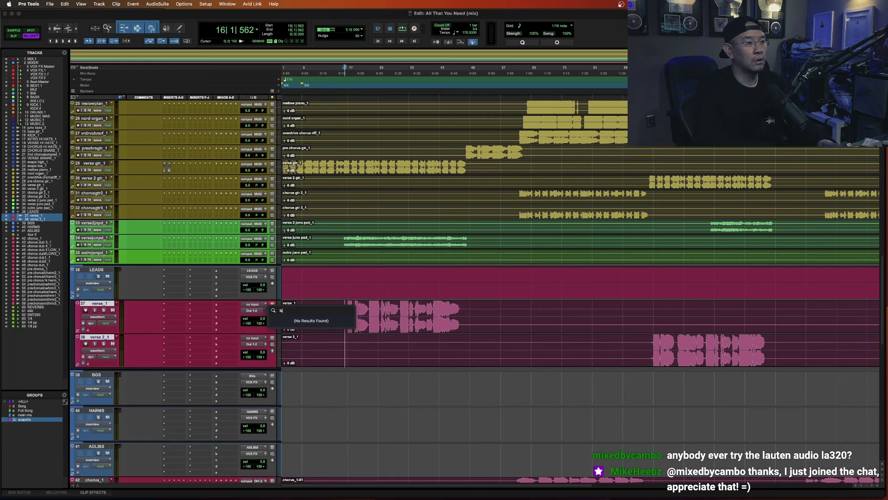
pyautogui.write('eda')
pyautogui.press('BackSpace')
pyautogui.write('a')
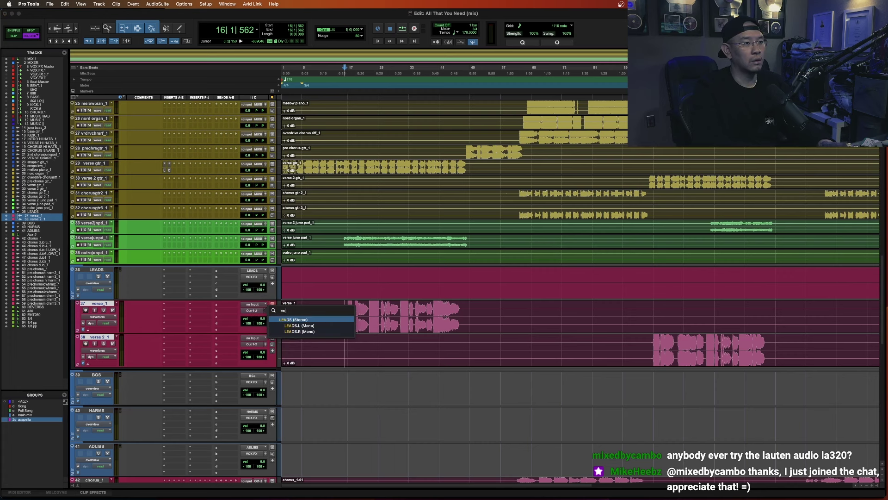
pyautogui.press('Return')
# - Play the first verse from bar 16 to check the lead vocal's signal through the LEADS folder
pyautogui.press('space')
pyautogui.scroll(-4, 288, 324)
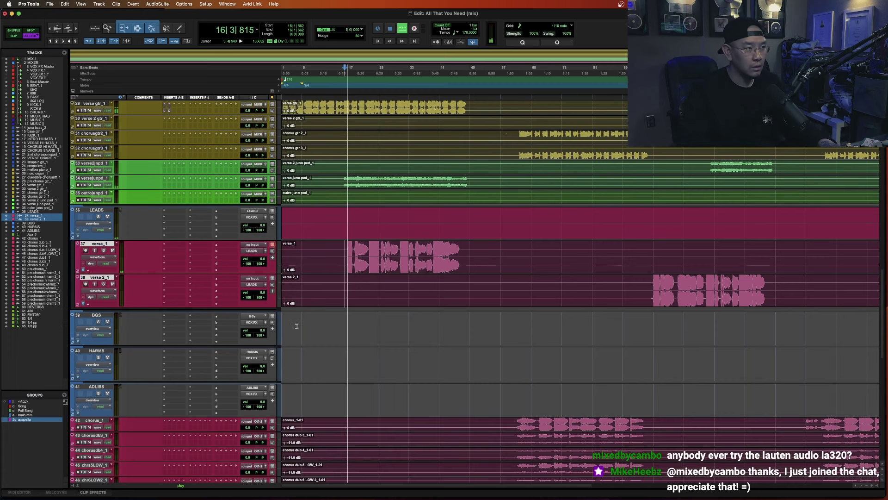
pyautogui.scroll(-3, 296, 328)
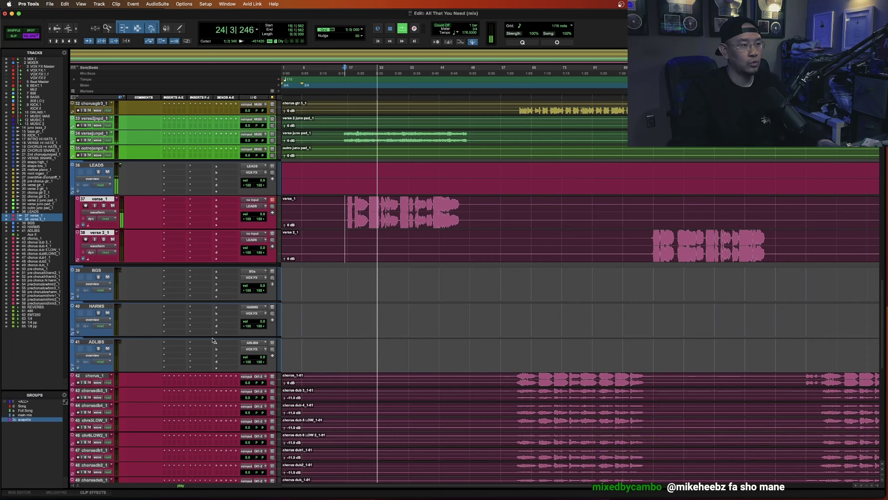
pyautogui.press('r')
pyautogui.press('space')
# - Show the hidden Aux 5 track and convert it to a routing folder
pyautogui.click(396, 376)
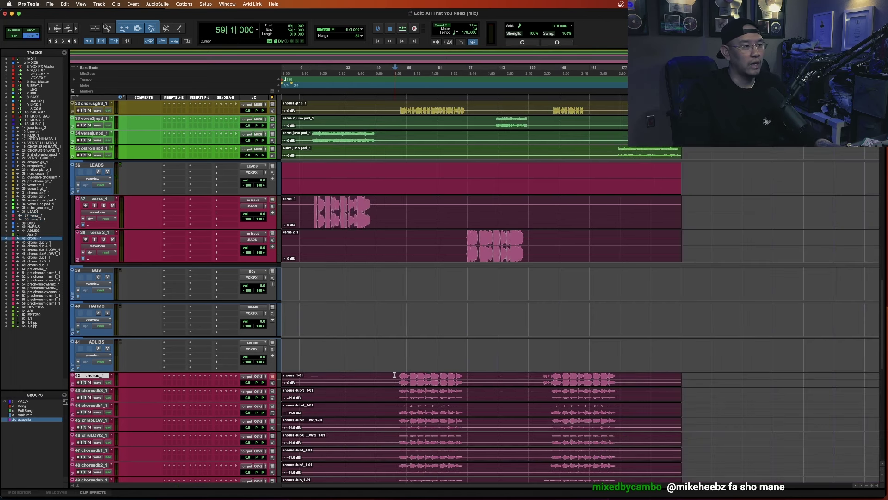
pyautogui.scroll(-2, 395, 374)
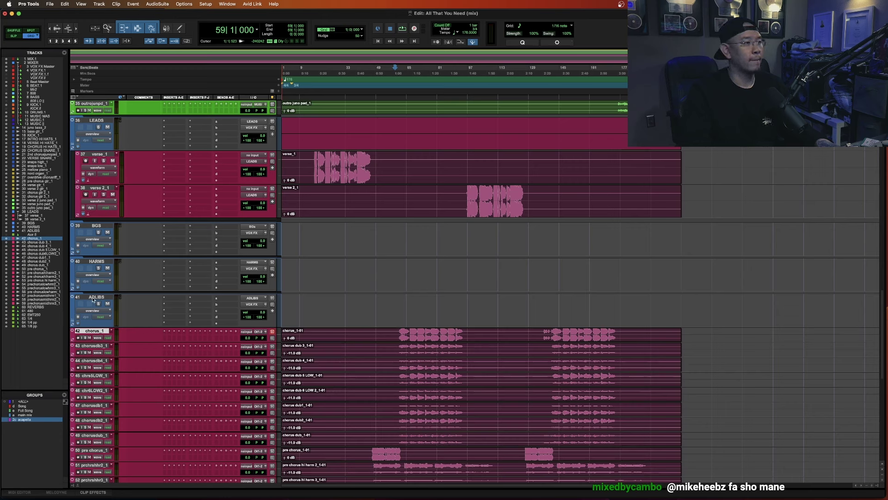
pyautogui.click(5, 234)
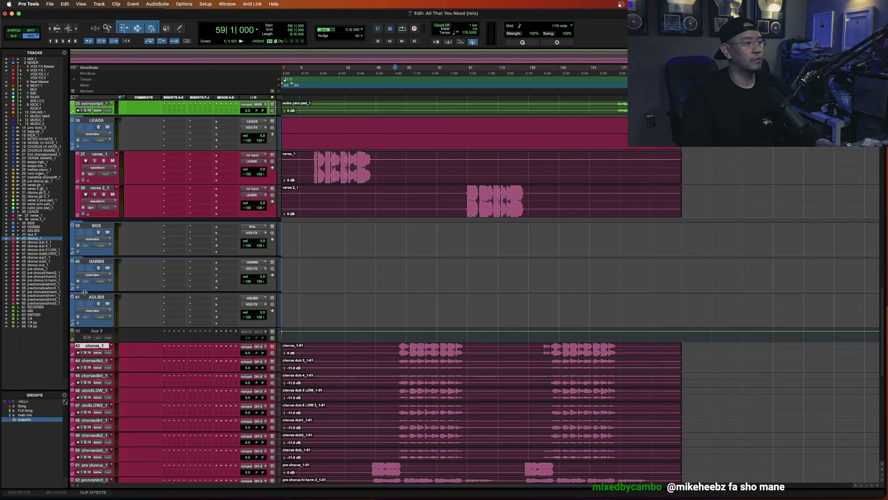
pyautogui.rightClick(86, 333)
pyautogui.click(122, 433)
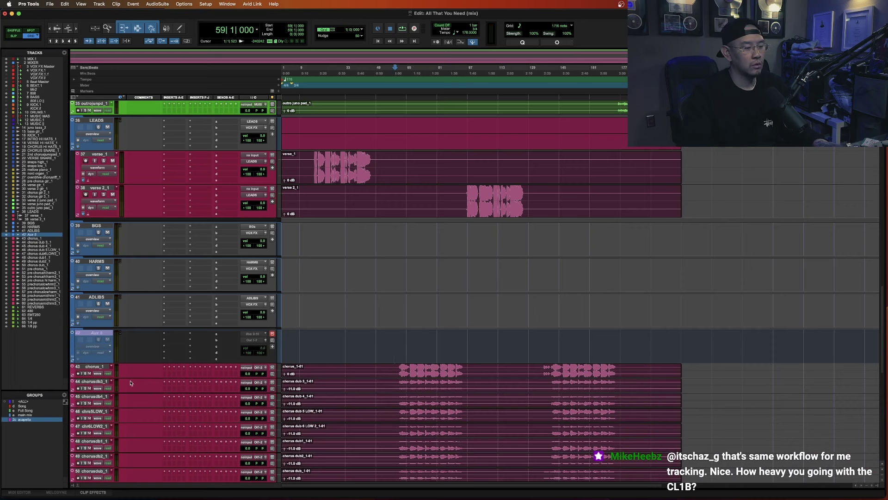
# - Make the Aux 5 folder active and rename its input bus HK LDS
pyautogui.rightClick(91, 333)
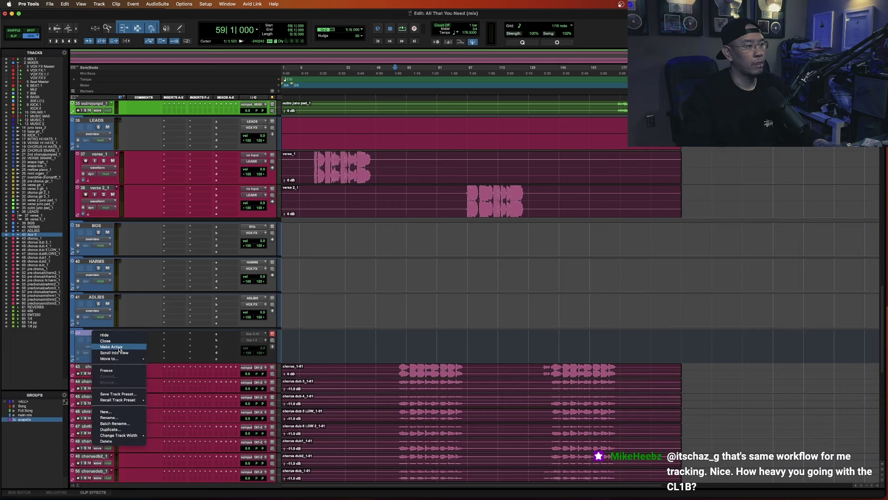
pyautogui.click(115, 347)
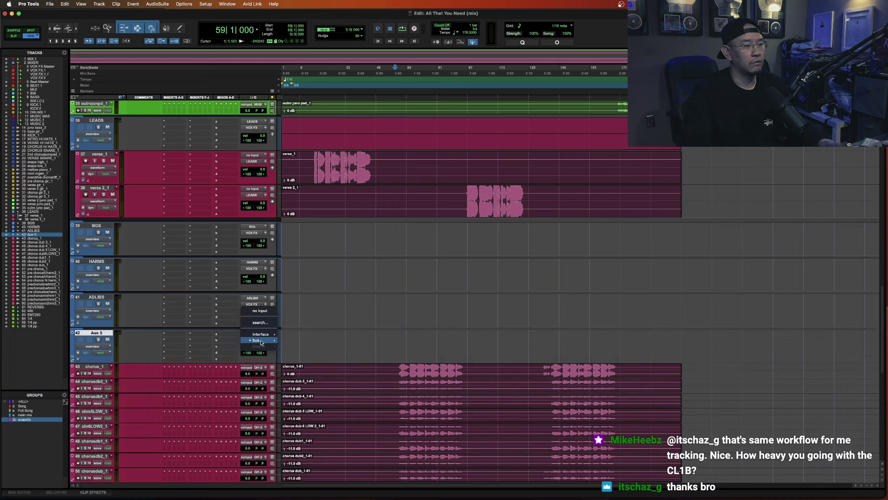
pyautogui.click(260, 336)
pyautogui.click(262, 354)
pyautogui.write('H')
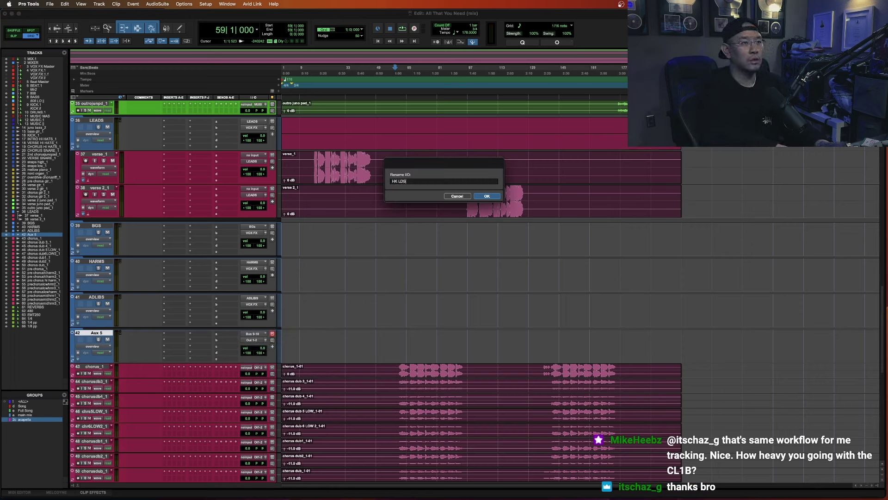
pyautogui.write('K LDS')
pyautogui.press('Return')
# - Route the Aux 5 folder's output to VOX FX and rename the track HK LDS
pyautogui.click(251, 341)
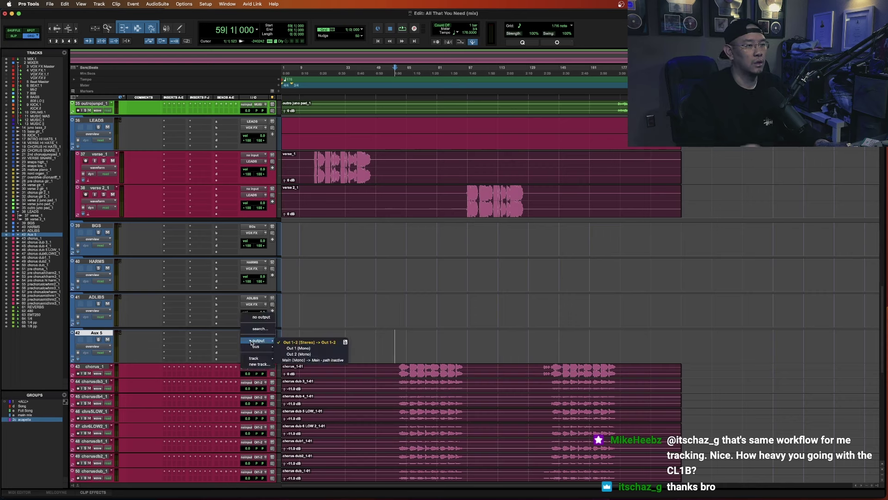
pyautogui.write('vox f')
pyautogui.press('Return')
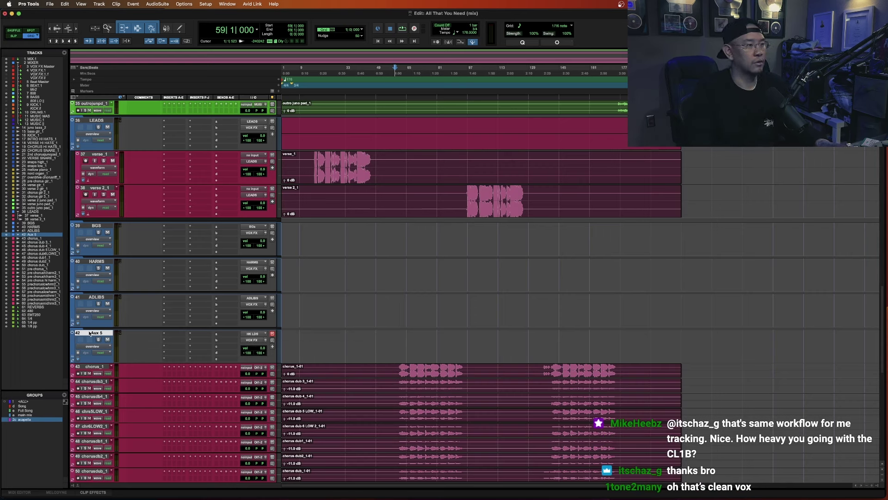
pyautogui.doubleClick(89, 333)
pyautogui.write('HK LV')
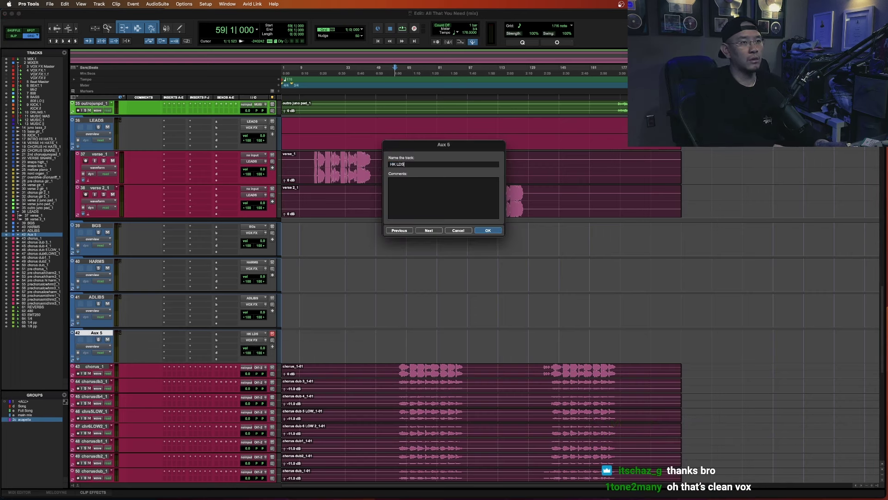
pyautogui.press('Return')
# - Move the chorus_1 track into the HK LDS folder
pyautogui.moveTo(88, 365); pyautogui.dragTo(92, 348)
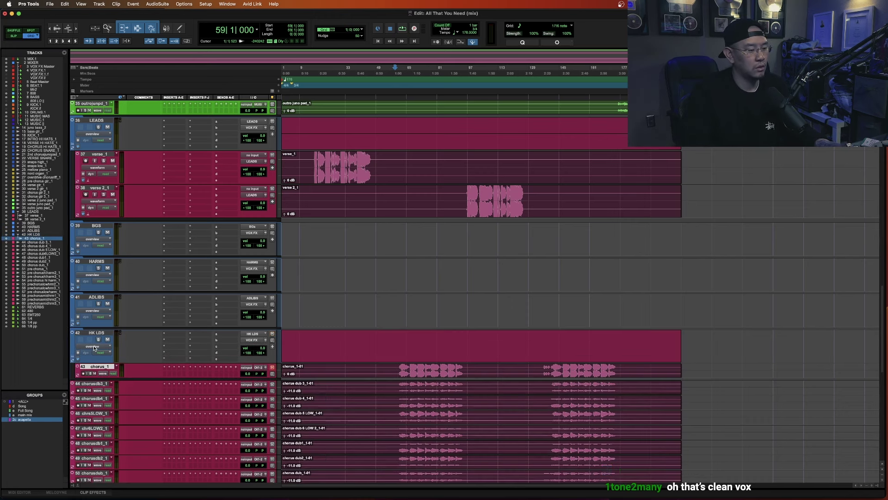
pyautogui.hotkey('shift', 'f')
pyautogui.hotkey('shift', 'f')
pyautogui.scroll(-3, 94, 348)
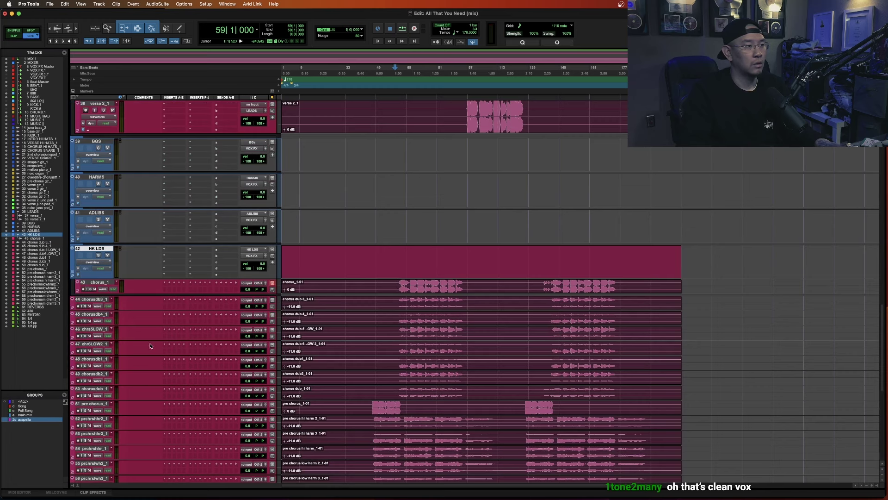
# - Increase the chorus_1 track height and route its output to the stereo HK LDS bus
pyautogui.click(92, 299)
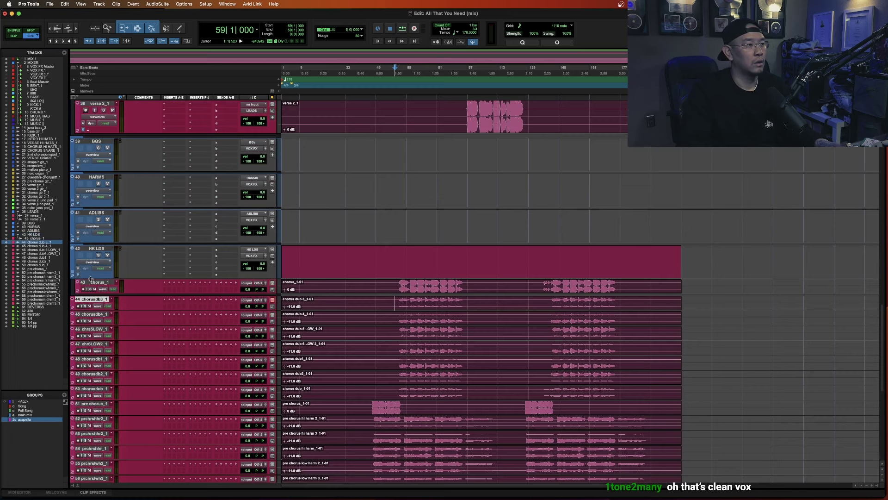
pyautogui.click(91, 282)
pyautogui.hotkey('ctrl', 'Up')
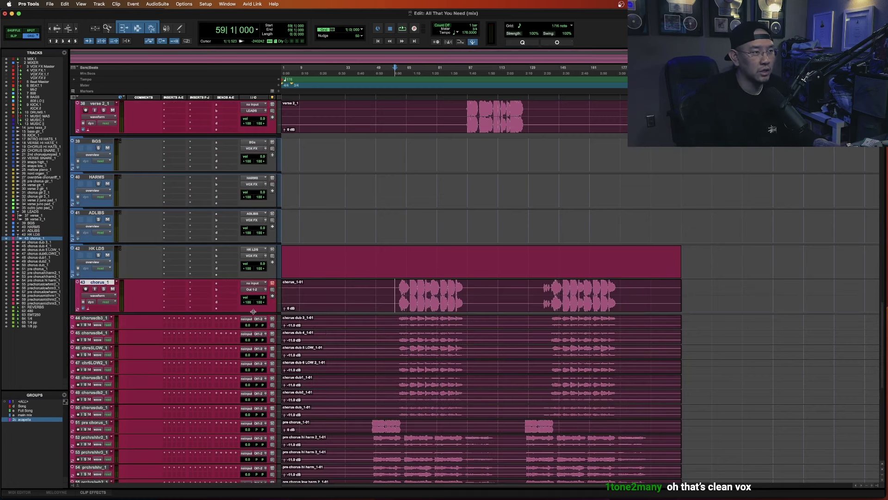
pyautogui.click(253, 291)
pyautogui.write('hk l')
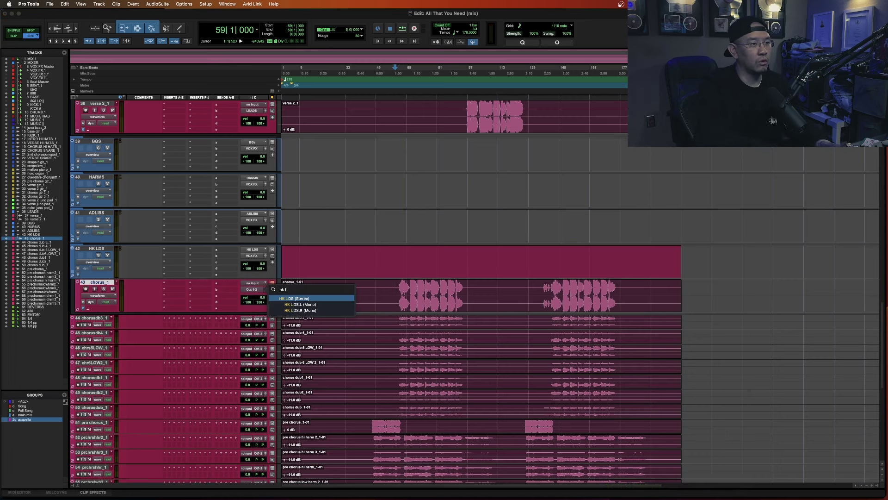
pyautogui.press('Return')
# - Move the pre chorus_1 track into the HK LDS folder, above chorus_1
pyautogui.click(398, 283)
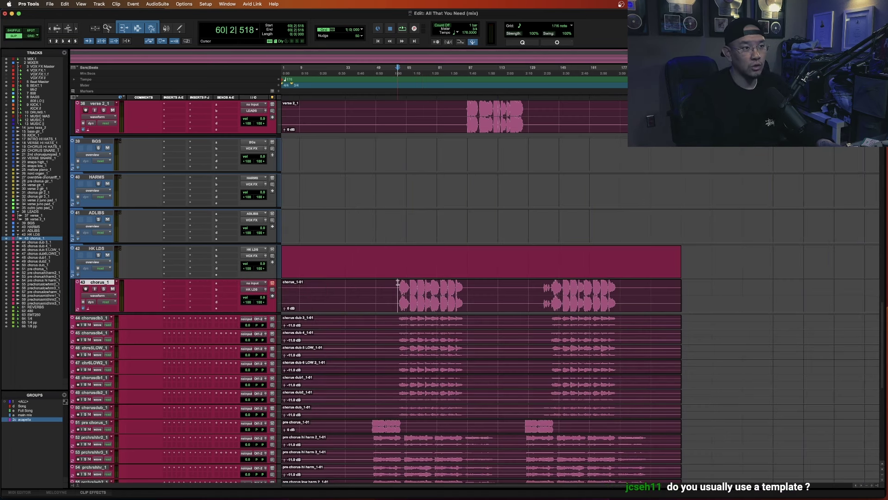
pyautogui.scroll(-2, 395, 334)
pyautogui.click(372, 352)
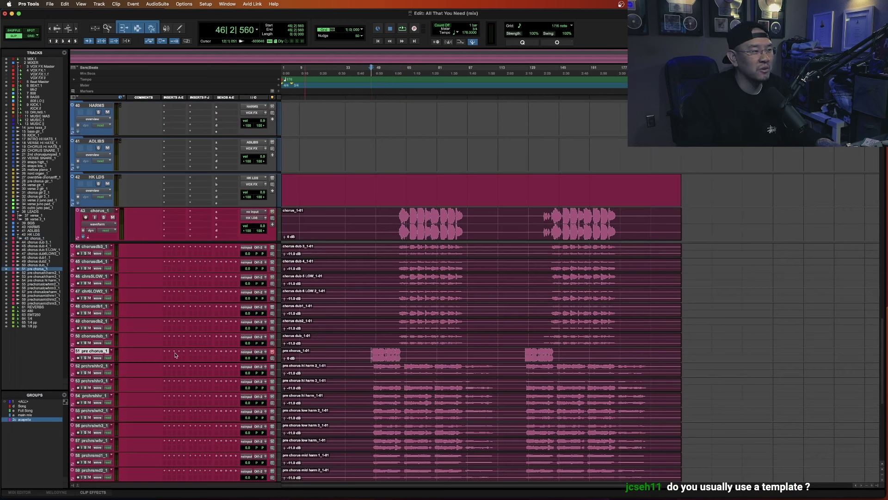
pyautogui.moveTo(93, 351); pyautogui.dragTo(92, 211)
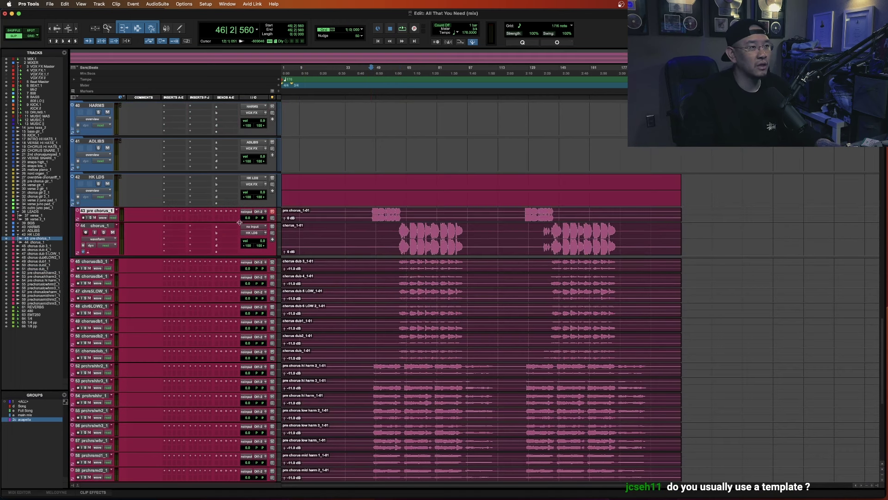
# - Route the output of pre chorus_1 to the HK LDS bus and increase its track height
pyautogui.click(258, 213)
pyautogui.moveTo(259, 213)
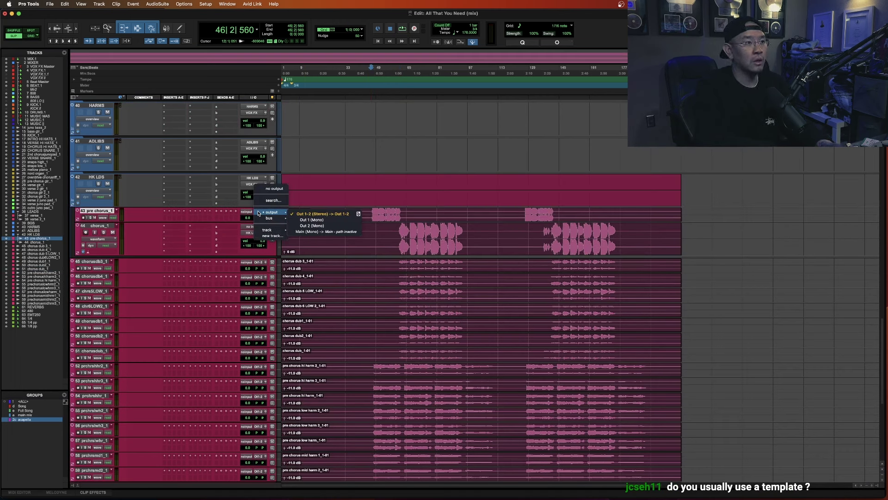
pyautogui.click(273, 199)
pyautogui.write('hk lds')
pyautogui.press('Return')
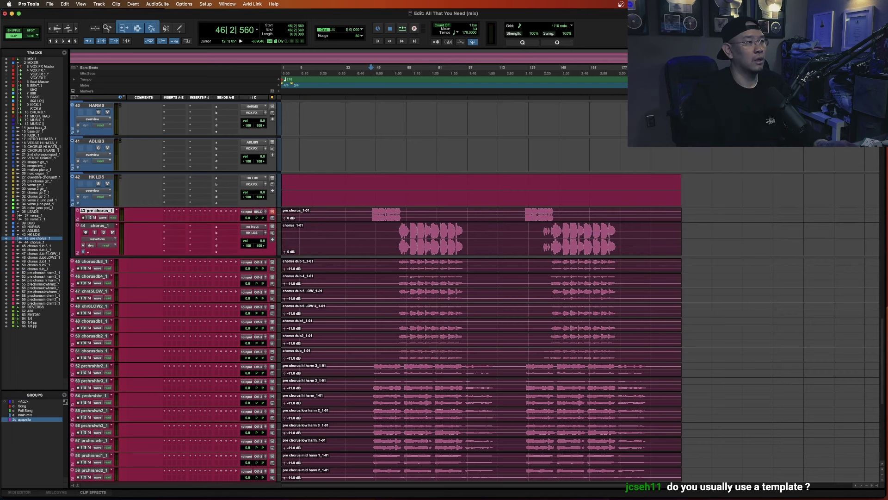
pyautogui.hotkey('ctrl', 'Up')
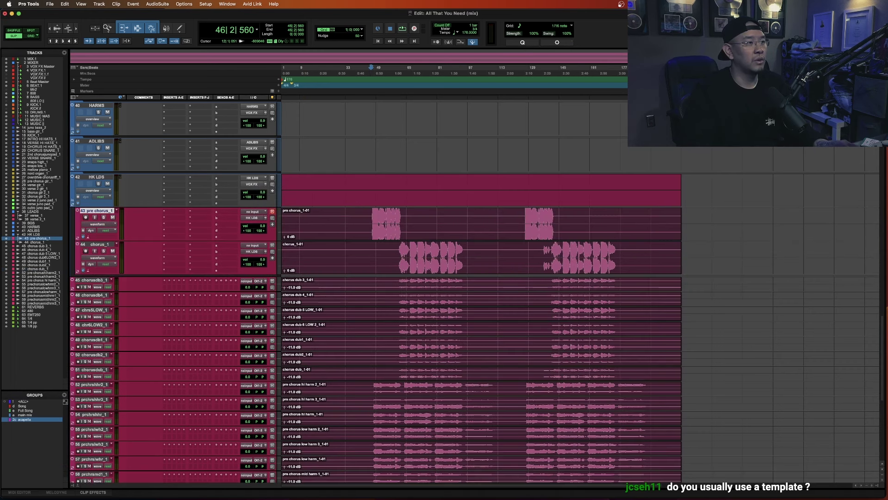
# - Switch to Grid mode and play the pre-chorus vocal from bar 47 to check its routing
pyautogui.press('F4')
pyautogui.click(371, 218)
pyautogui.press('t')
pyautogui.press('t')
pyautogui.press('r')
pyautogui.press('space')
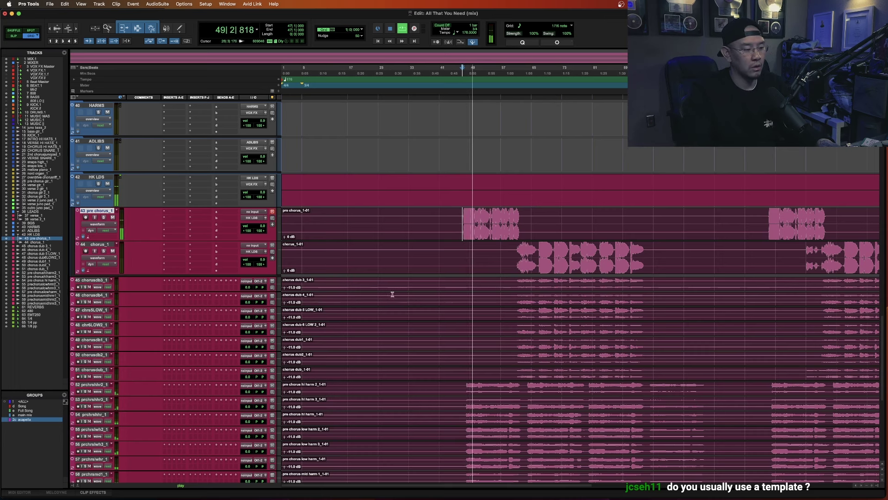
pyautogui.press('space')
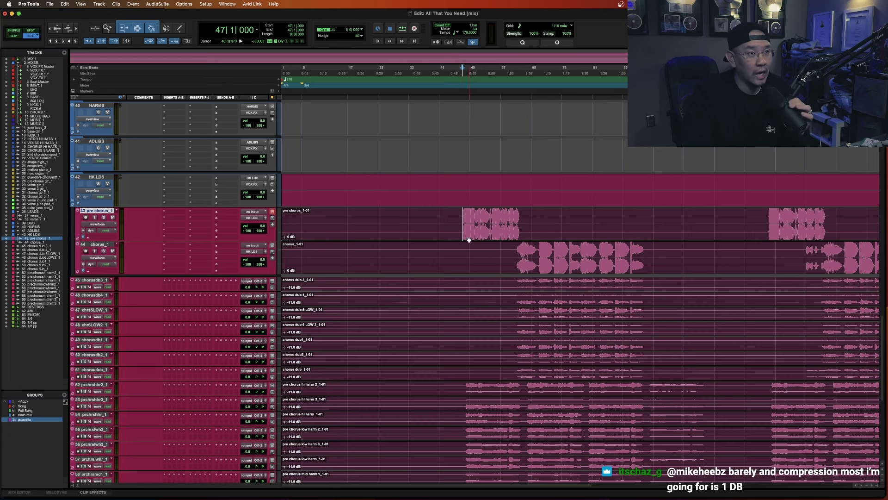
pyautogui.moveTo(462, 214)
pyautogui.mouseDown()
pyautogui.moveTo(493, 259)
pyautogui.moveTo(464, 230)
pyautogui.mouseUp()
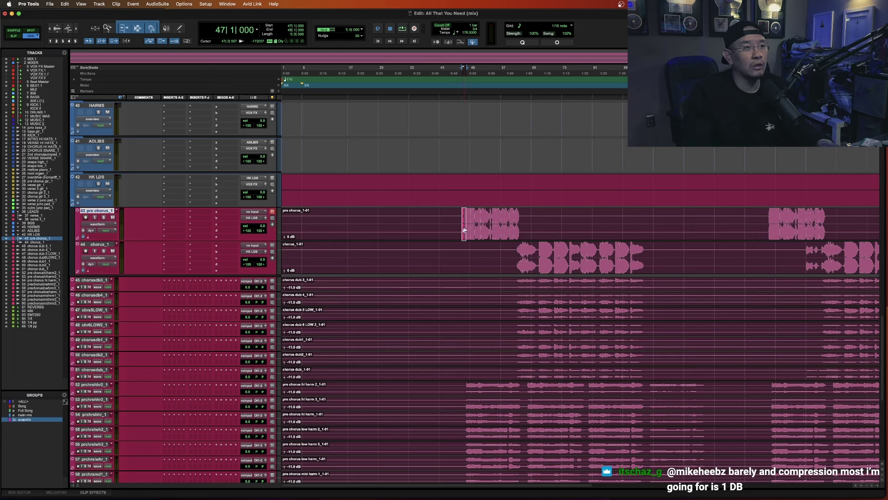
pyautogui.scroll(10, 445, 216)
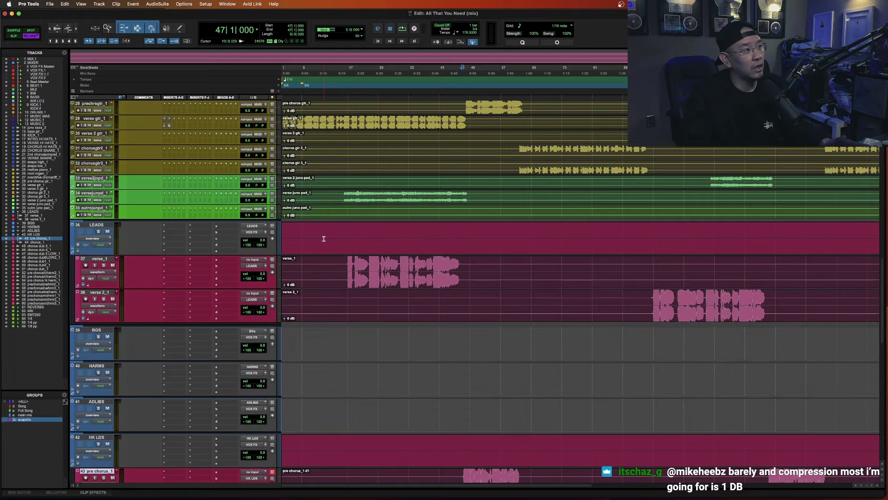
pyautogui.scroll(-3, 323, 238)
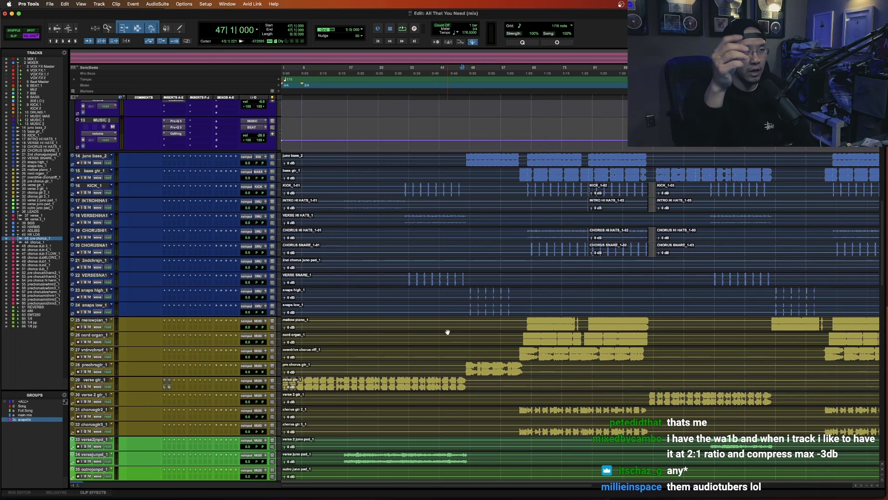
pyautogui.scroll(-5, 451, 326)
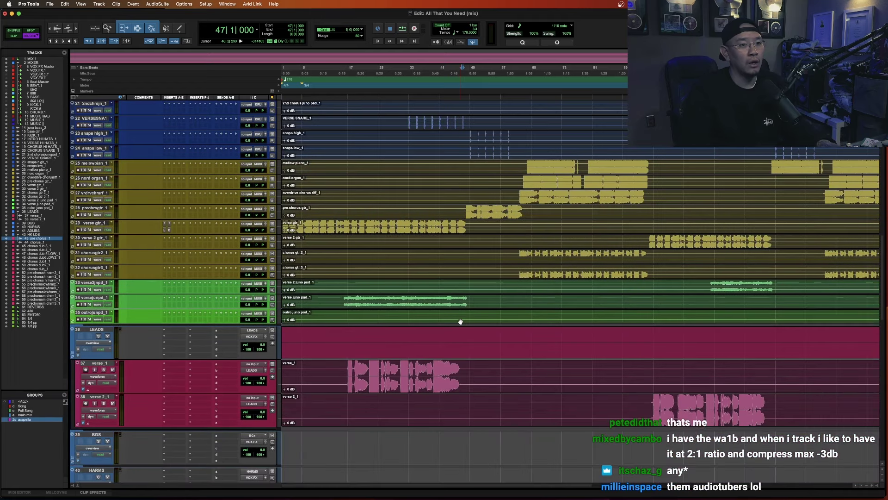
pyautogui.scroll(-3, 460, 321)
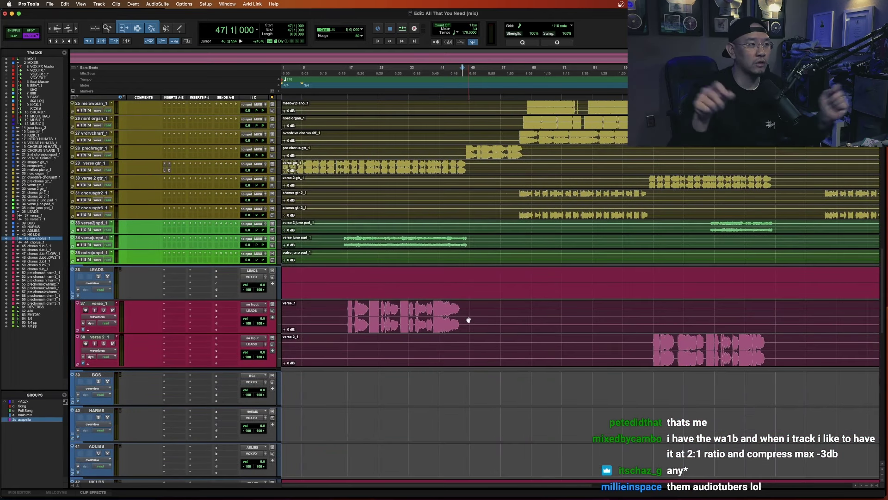
# - Select all instrument tracks from juno bass_2 through outro juno pad_1 and increase their track height
pyautogui.click(84, 271)
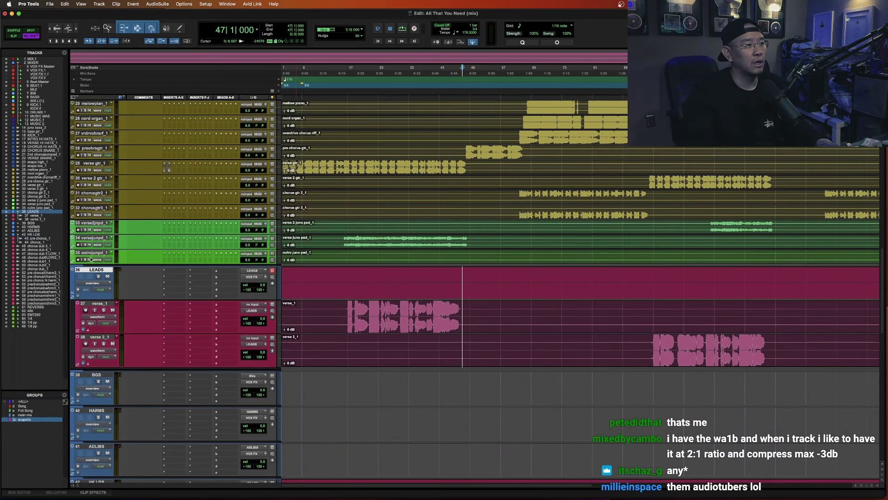
pyautogui.click(91, 253)
pyautogui.scroll(8, 91, 252)
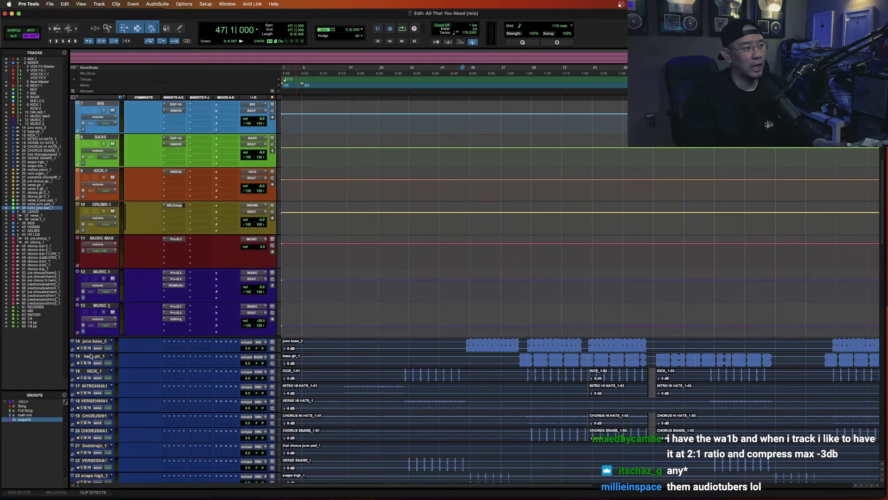
pyautogui.keyDown('shift'); pyautogui.click(87, 342); pyautogui.keyUp('shift')
pyautogui.hotkey('ctrl', 'Up')
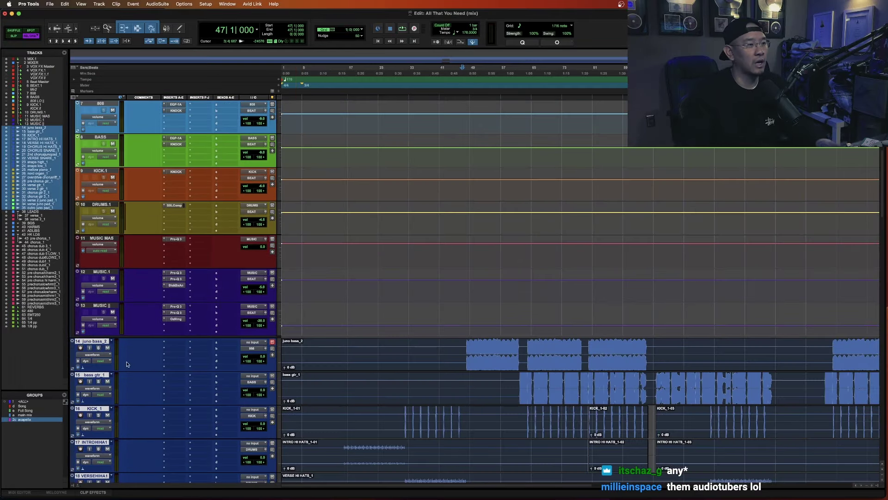
# - Recolour the tracks from juno bass_2 through snaps low_1 to indigo
pyautogui.scroll(-5, 219, 407)
pyautogui.scroll(-5, 218, 407)
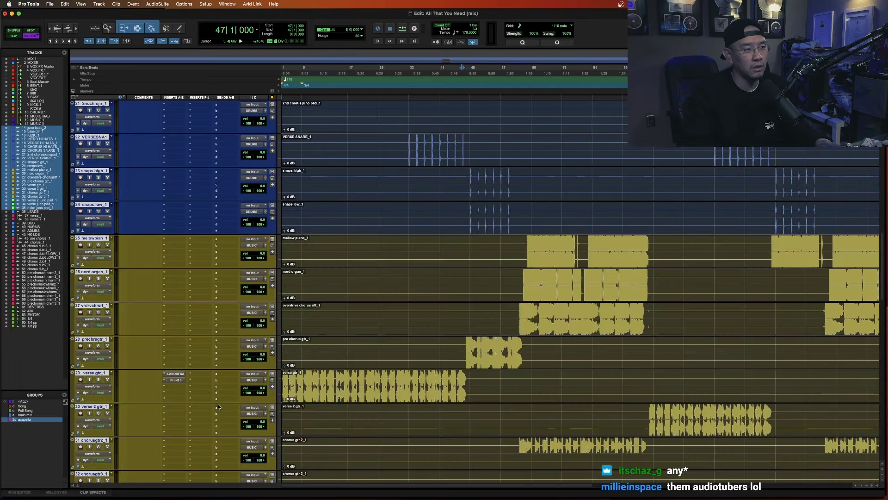
pyautogui.click(93, 204)
pyautogui.scroll(7, 93, 185)
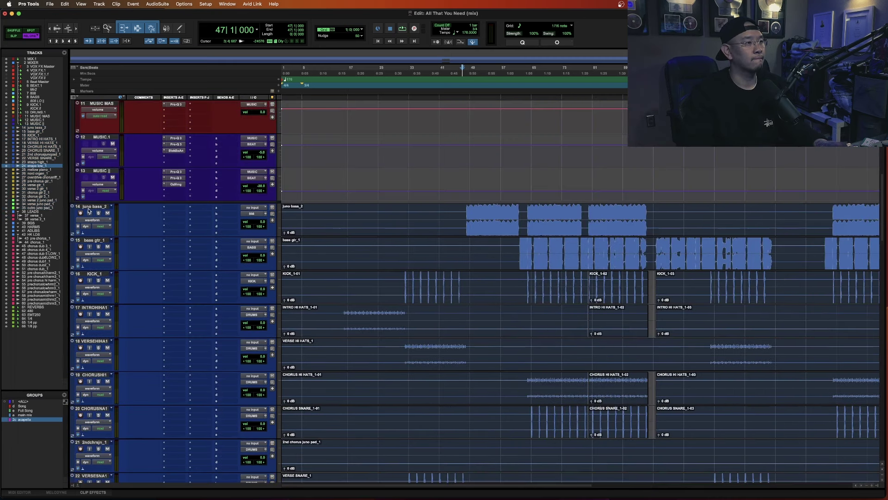
pyautogui.keyDown('shift'); pyautogui.click(87, 206); pyautogui.keyUp('shift')
pyautogui.press('super+shift+c')
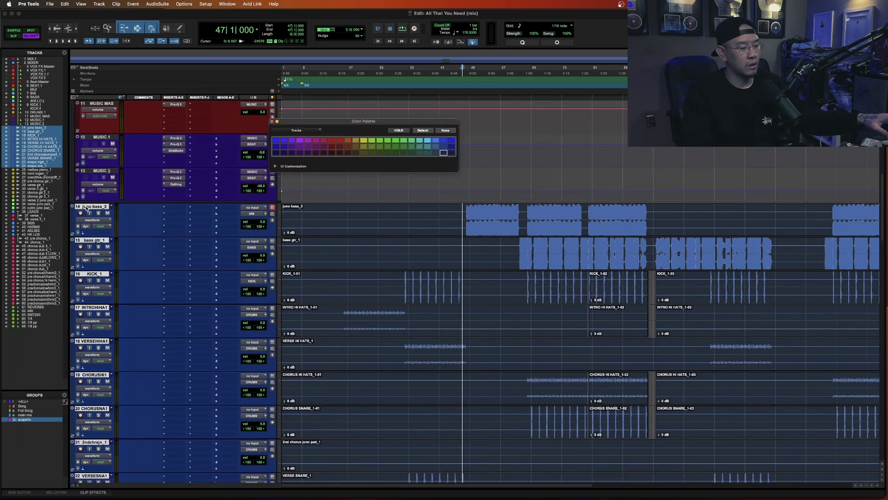
pyautogui.hotkey('ctrl', 'alt', 'o')
pyautogui.press('Escape')
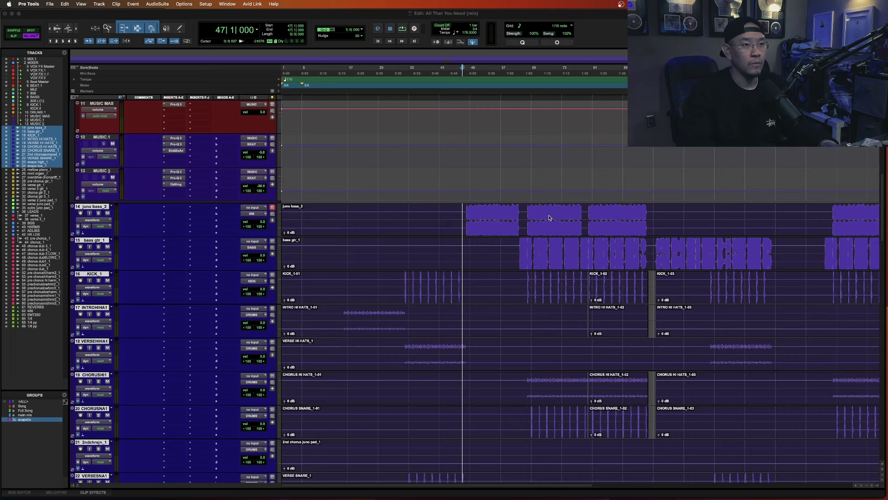
# - Play the juno bass from bar 48 and recolour the juno bass_2 and bass gtr_1 tracks red
pyautogui.click(463, 211)
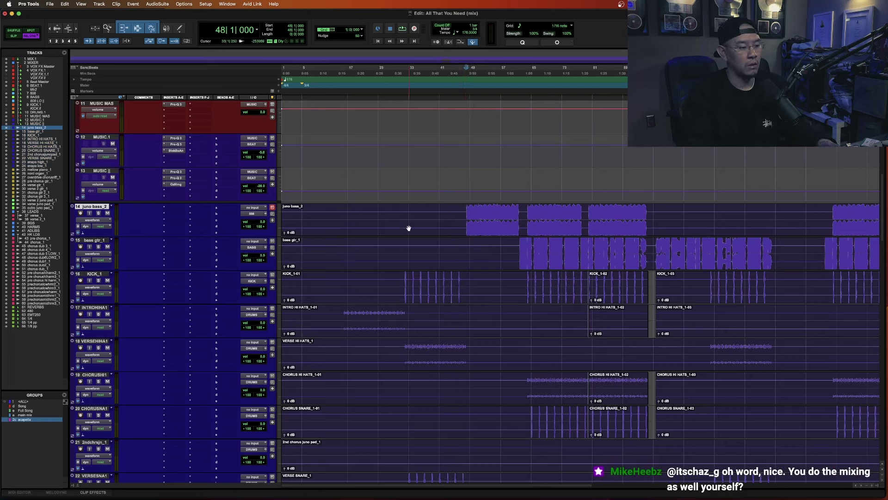
pyautogui.press('space')
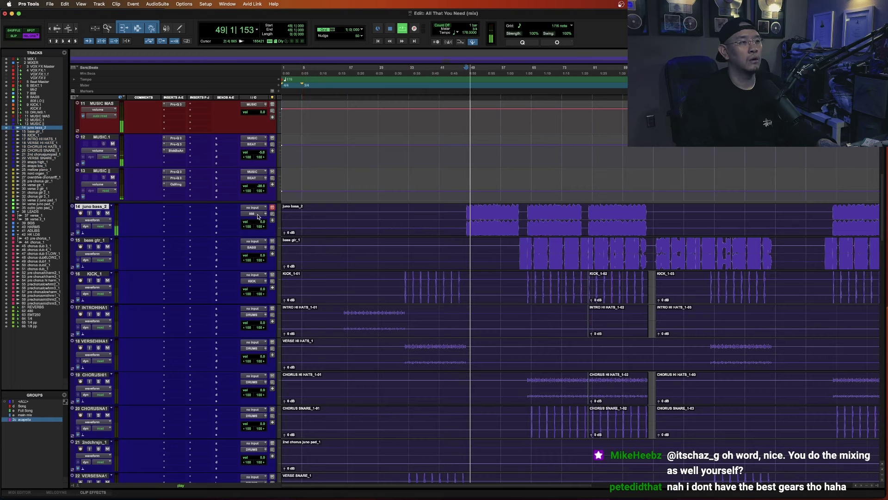
pyautogui.keyDown('shift'); pyautogui.click(85, 242); pyautogui.keyUp('shift')
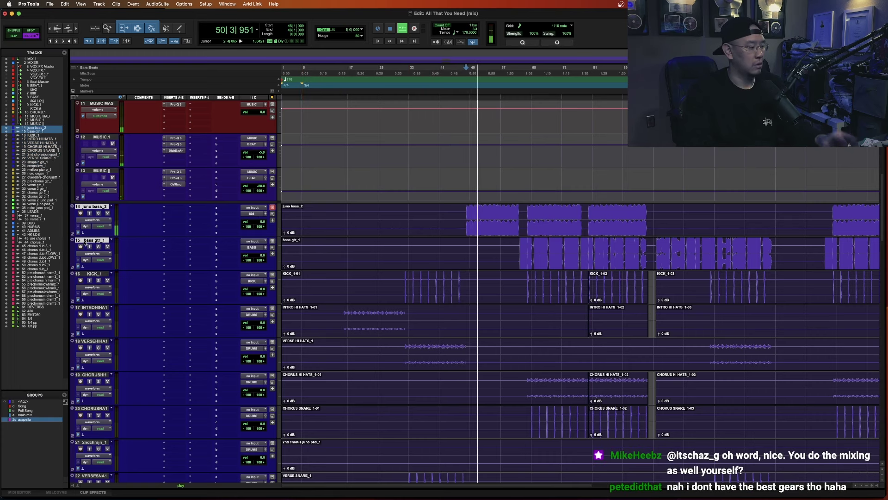
pyautogui.hotkey('ctrl', 'alt', 'r')
pyautogui.scroll(-3, 434, 290)
pyautogui.scroll(1, 435, 282)
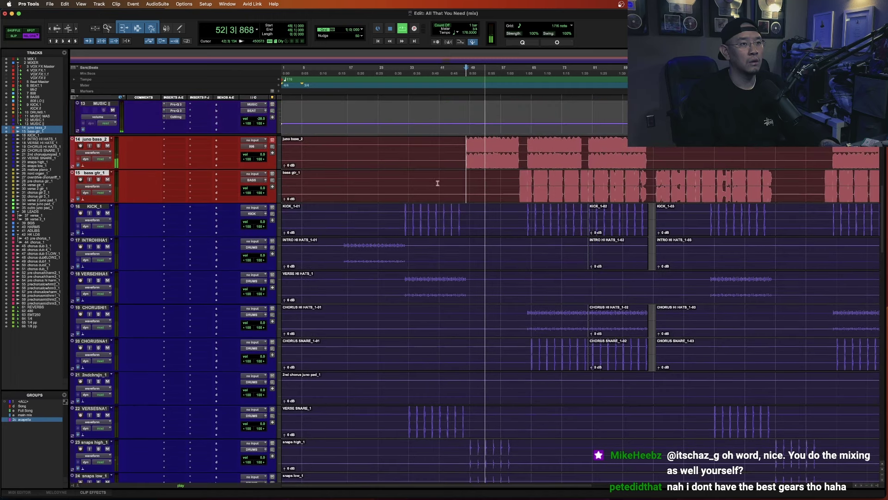
# - Play KICK_1 from bar 31 and set the KICK.1 bus volume to -5.0 dB
pyautogui.click(403, 208)
pyautogui.click(402, 208)
pyautogui.press('space')
pyautogui.press('space')
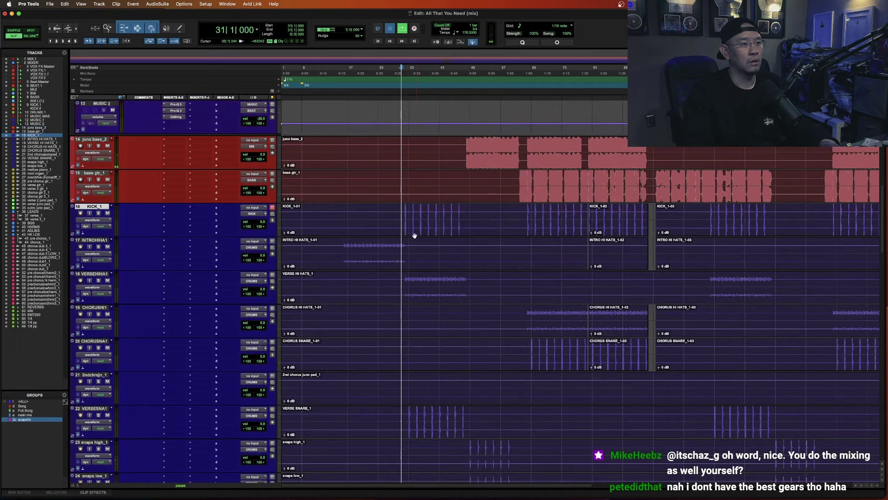
pyautogui.scroll(10, 399, 263)
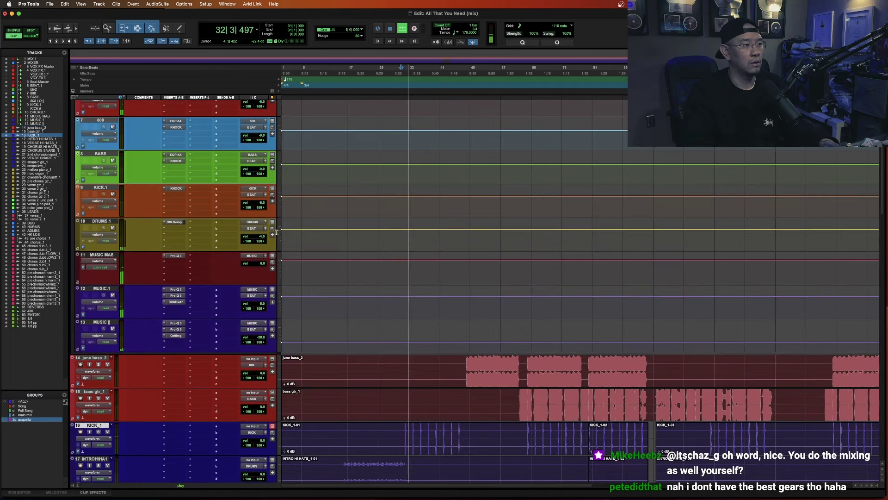
pyautogui.click(261, 198)
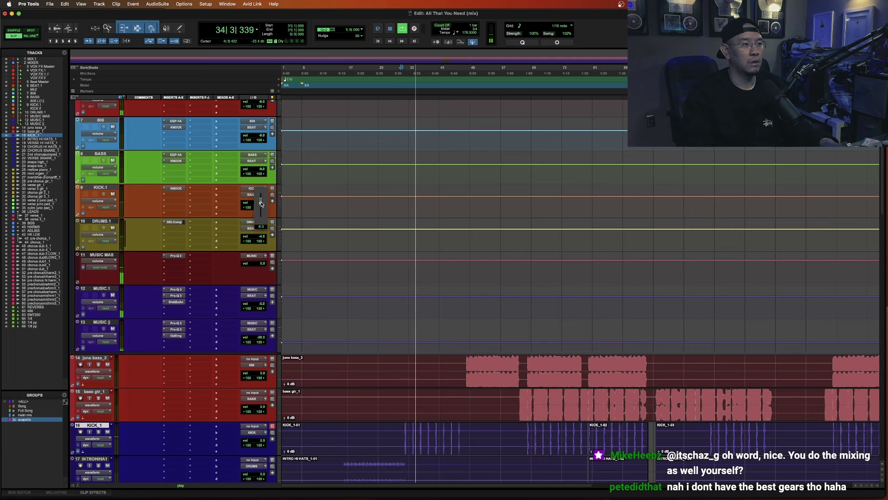
pyautogui.moveTo(260, 198); pyautogui.dragTo(260, 199)
pyautogui.press('r')
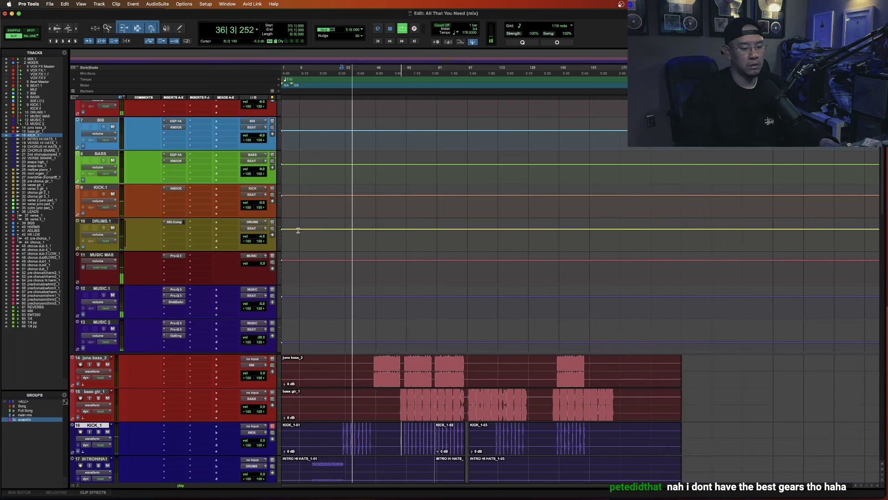
pyautogui.press('space')
# - Open the Mix window at full size and hide its track and group lists
pyautogui.press('super+equal')
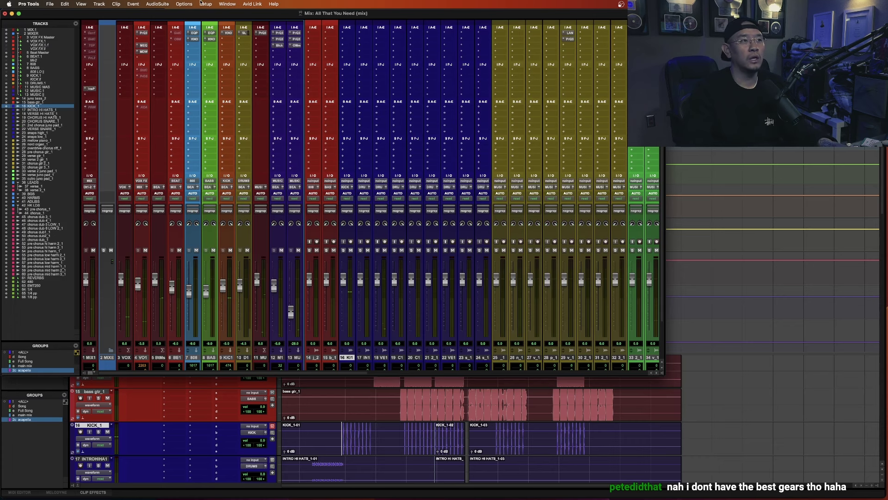
pyautogui.click(19, 13)
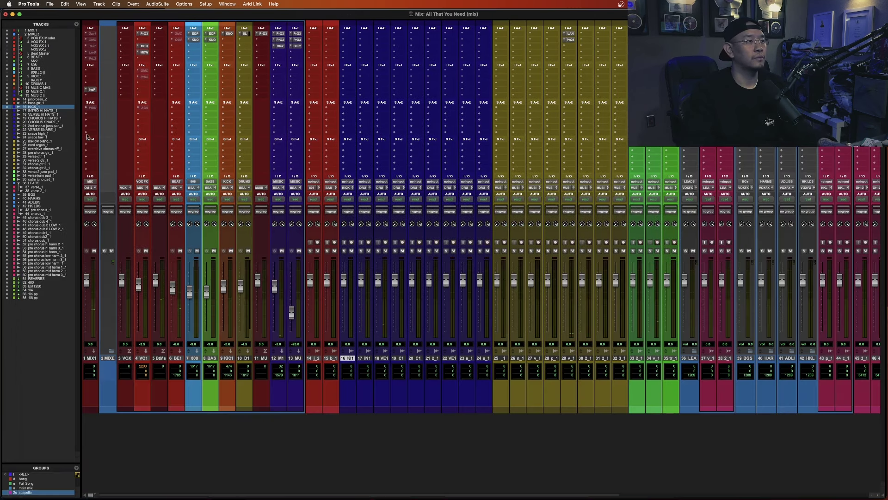
pyautogui.doubleClick(80, 167)
# - Find the HEAT view option through the command search and show the HEAT section in the mixer
pyautogui.press('super+shift+slash')
pyautogui.write('heat')
pyautogui.press('Down')
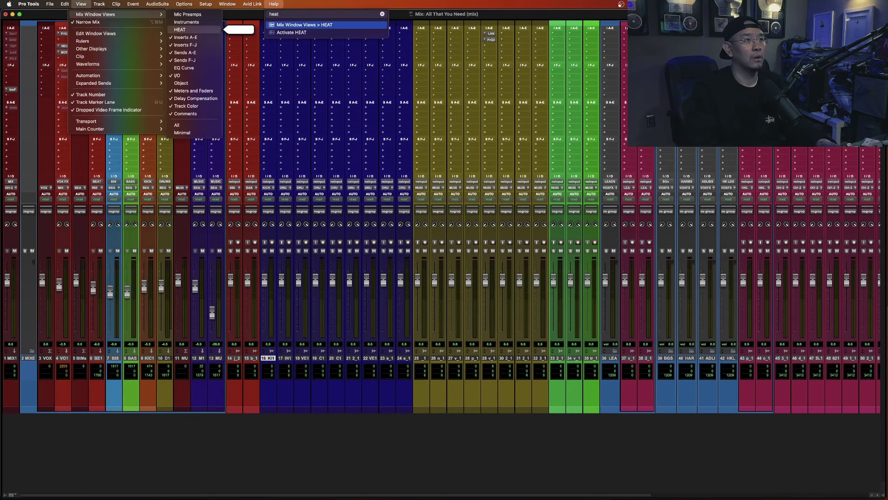
pyautogui.press('Return')
# - Activate HEAT for the session and enable its PRE option on all audio tracks at once
pyautogui.press('super+shift+slash')
pyautogui.press('Down')
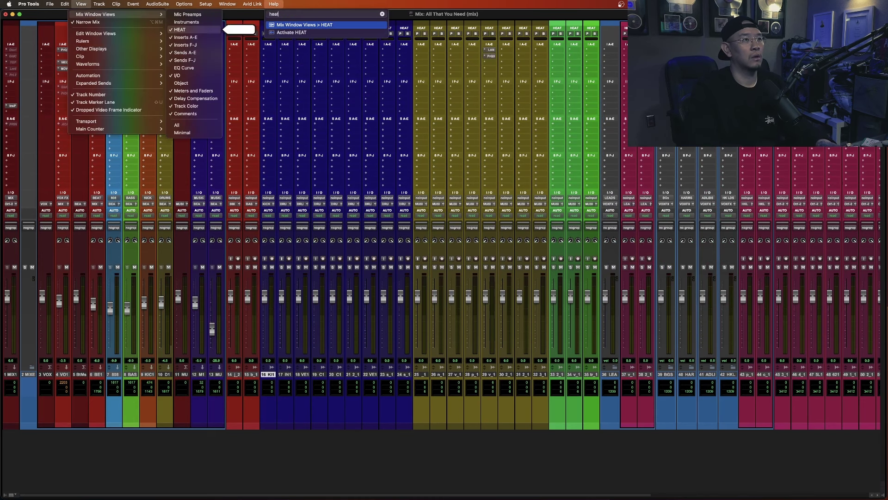
pyautogui.press('Escape')
pyautogui.press('super+shift+slash')
pyautogui.press('Down')
pyautogui.press('Down')
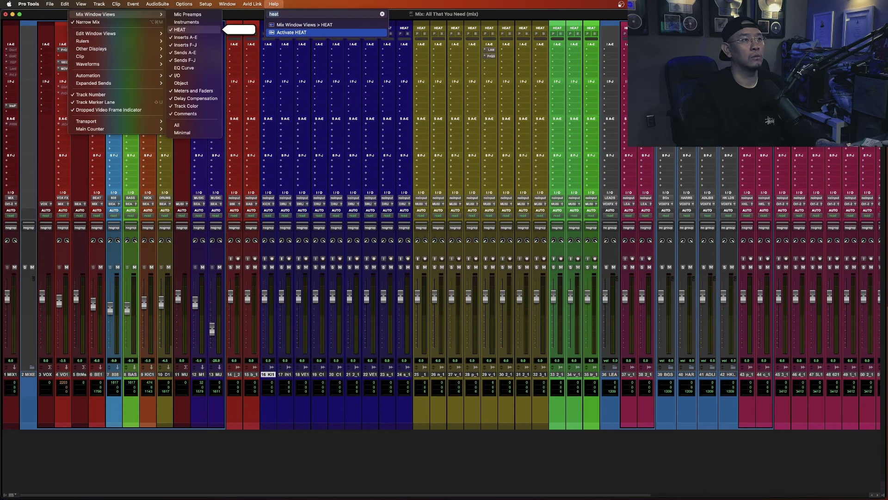
pyautogui.press('Return')
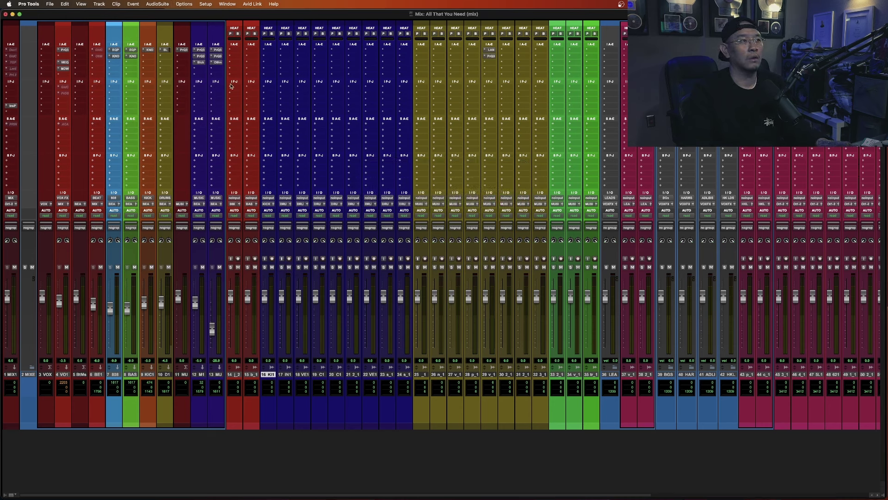
pyautogui.keyDown('alt'); pyautogui.click(236, 373); pyautogui.keyUp('alt')
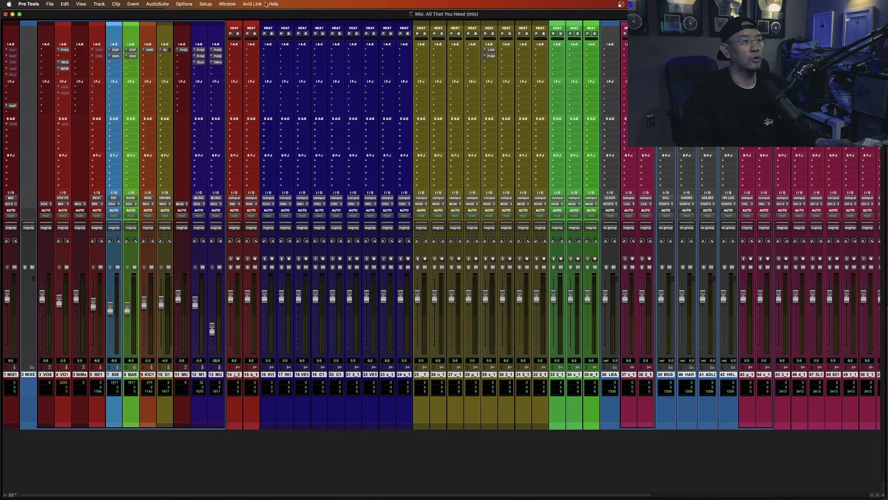
pyautogui.keyDown('alt'); pyautogui.click(230, 34); pyautogui.keyUp('alt')
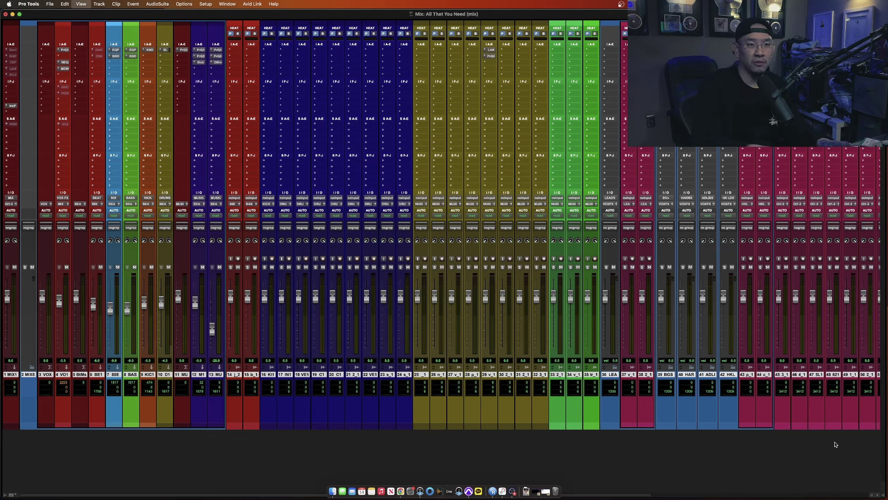
# - Switch the mixer from narrow to wide channel strips and make the Mix window slightly narrower
pyautogui.press('super+alt+m')
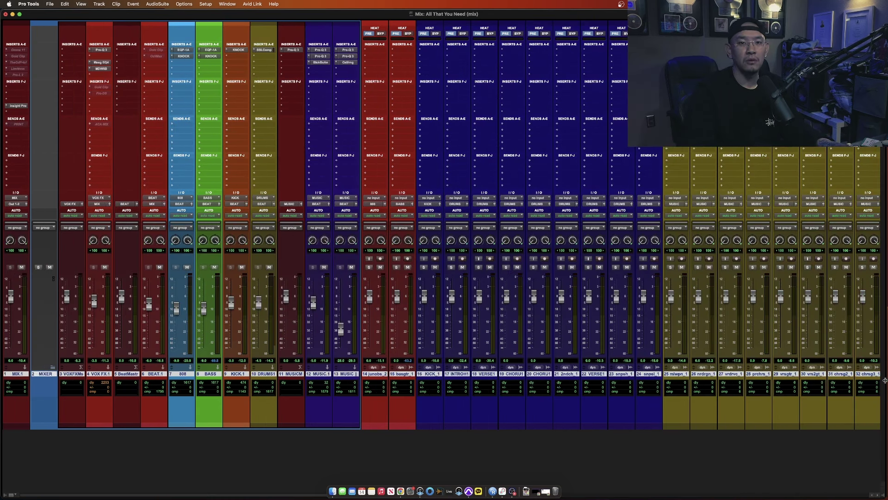
pyautogui.moveTo(885, 380); pyautogui.dragTo(855, 380)
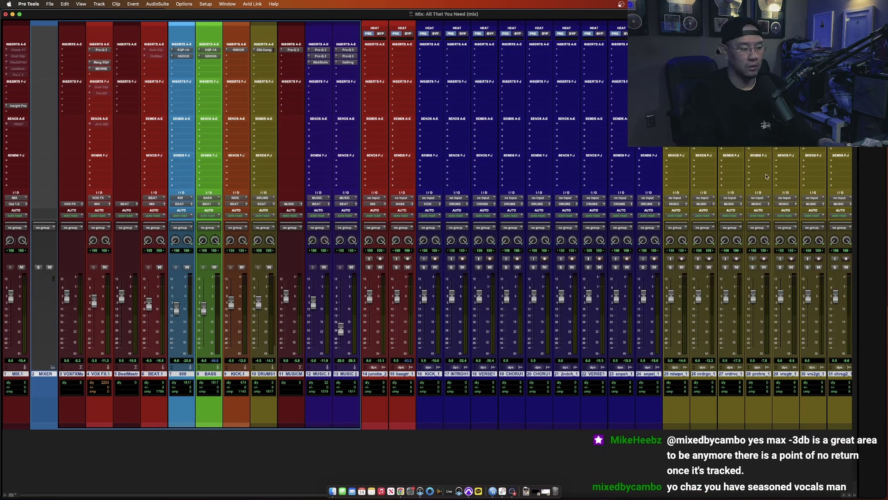
# - Return to the Edit window and play from the start of the intro hi-hat part, checking the mixer bus tracks
pyautogui.press('super+equal')
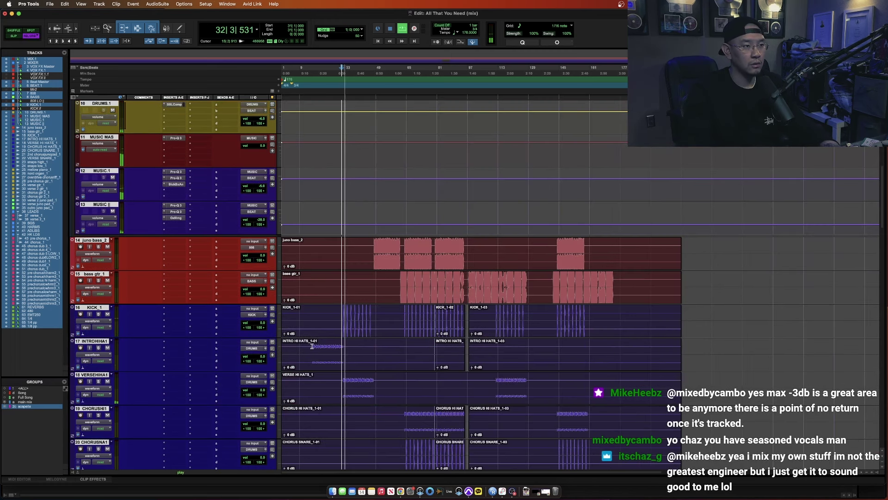
pyautogui.click(312, 346)
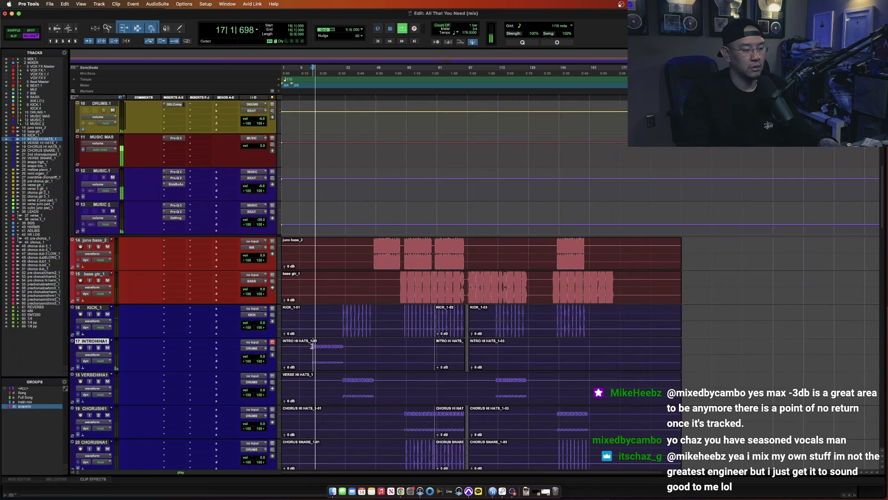
pyautogui.scroll(-5, 313, 346)
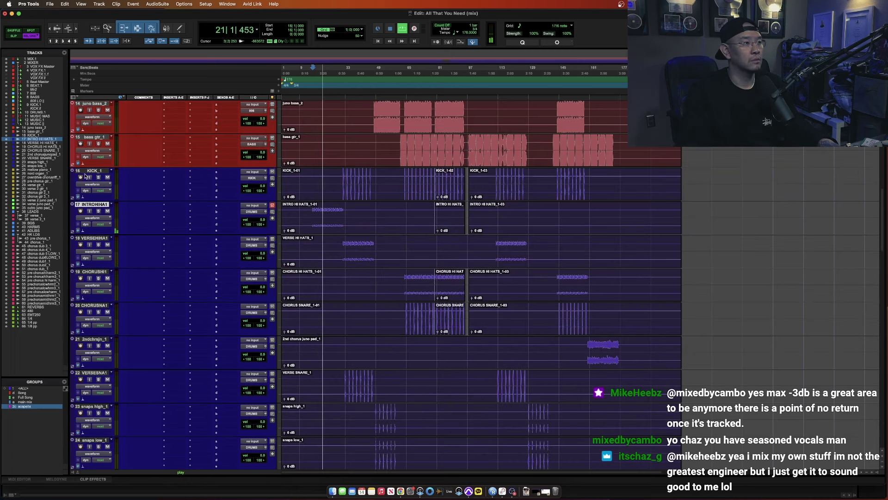
pyautogui.scroll(10, 89, 211)
pyautogui.scroll(5, 89, 211)
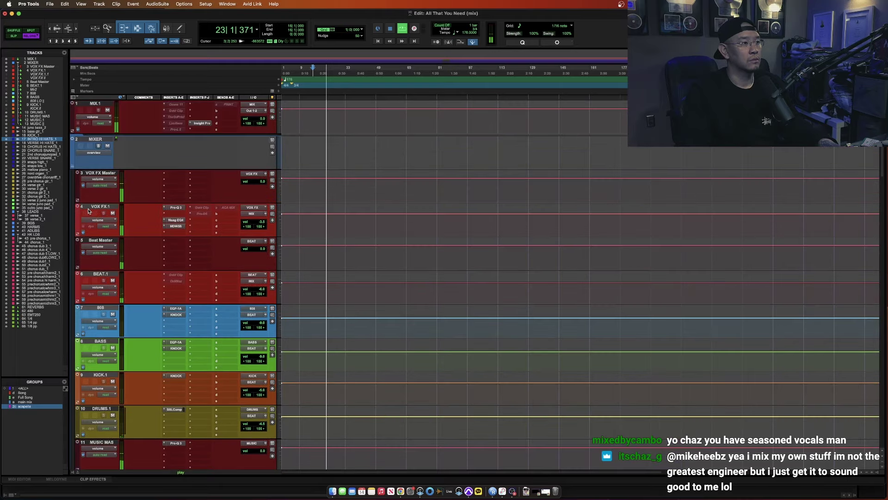
pyautogui.scroll(-3, 107, 274)
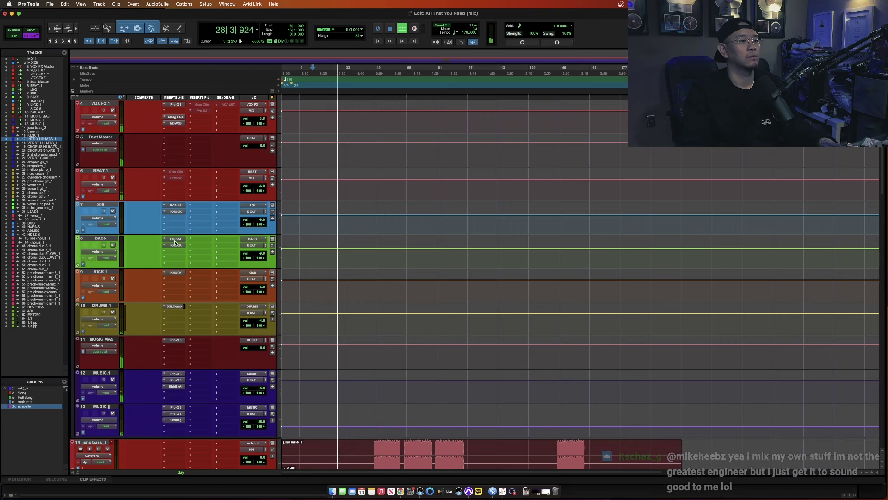
# - Check the instrument tracks during playback, stop, and place the cursor at the start of the kick part, bar 32
pyautogui.scroll(-6, 310, 317)
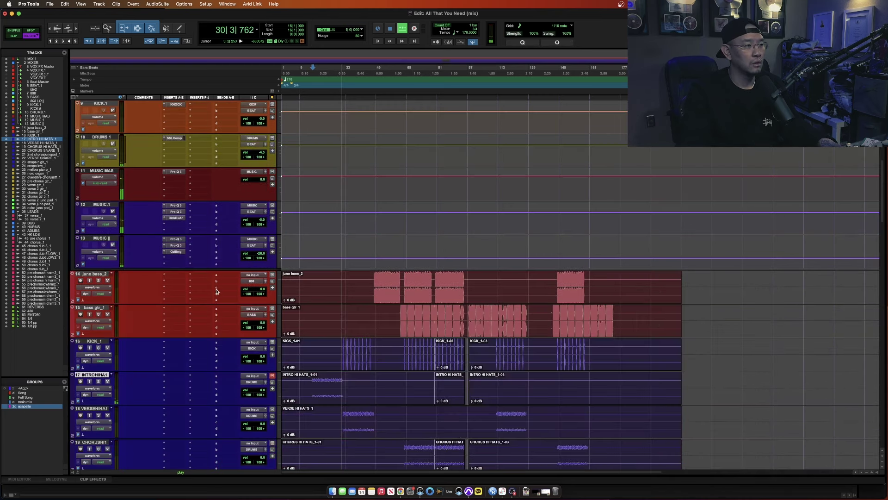
pyautogui.click(310, 317)
pyautogui.press('super+bracketright')
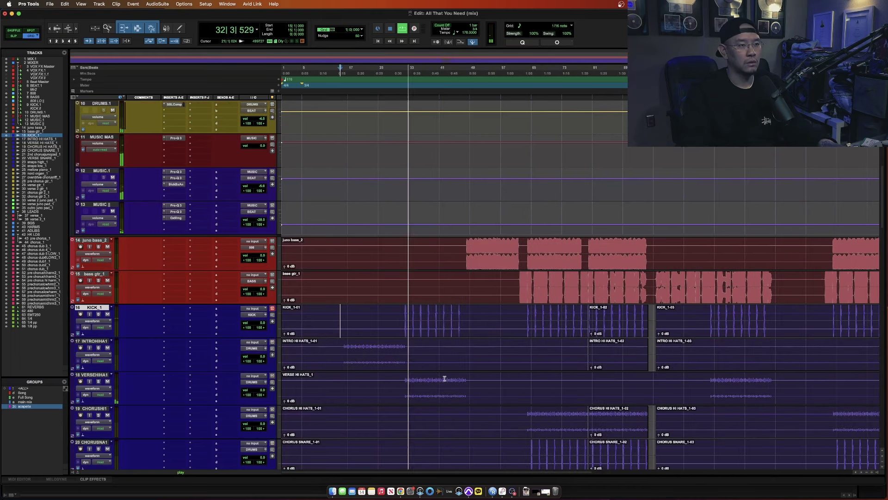
pyautogui.press('space')
pyautogui.click(403, 331)
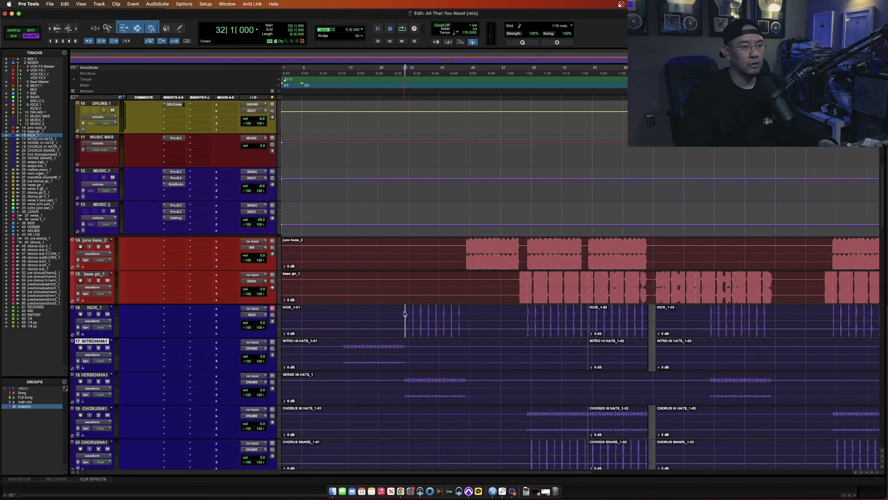
pyautogui.scroll(-3, 403, 319)
pyautogui.scroll(2, 430, 285)
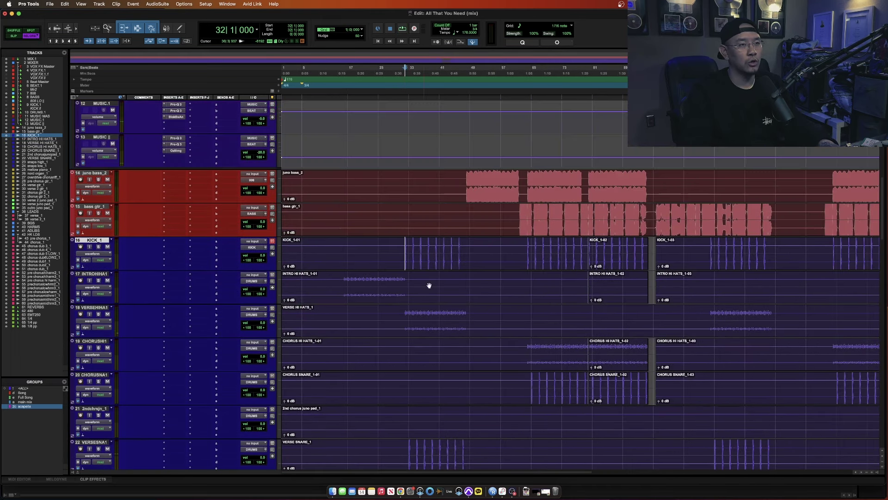
# - Play the chorus from bar 64 on the juno bass track, zoomed in on the bass and kick clips, and stop
pyautogui.click(465, 196)
pyautogui.press('space')
pyautogui.press('t')
pyautogui.press('t')
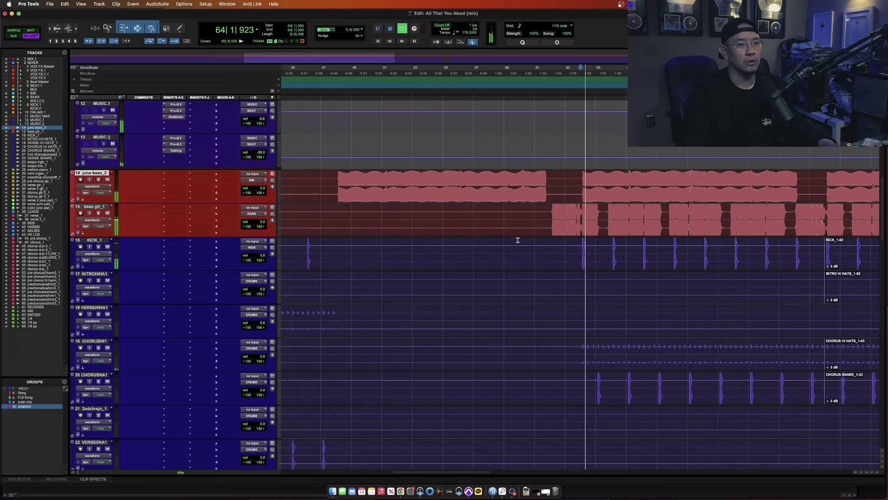
pyautogui.press('r')
pyautogui.press('space')
# - Select the tracks from chorus dub 3 down to pre chorus mid harm 3 and increase their height to match the others
pyautogui.scroll(-7, 252, 264)
pyautogui.scroll(14, 248, 265)
pyautogui.scroll(-15, 248, 263)
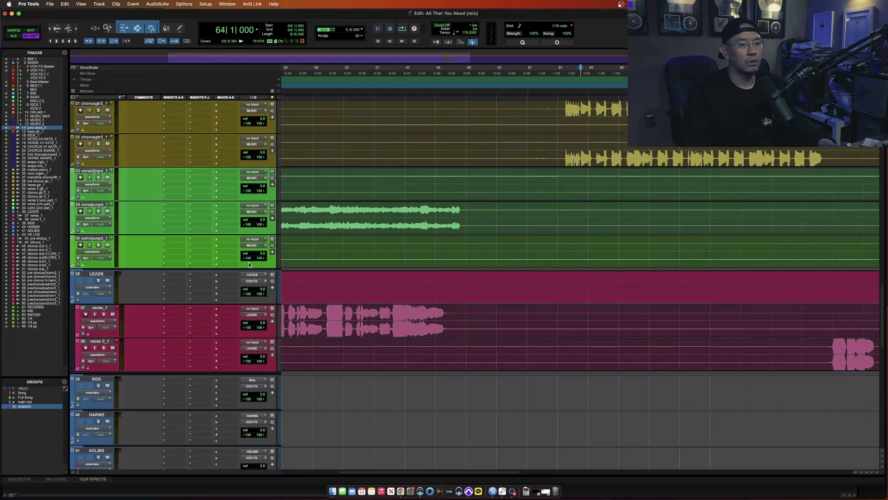
pyautogui.press('super+bracketleft')
pyautogui.click(94, 173)
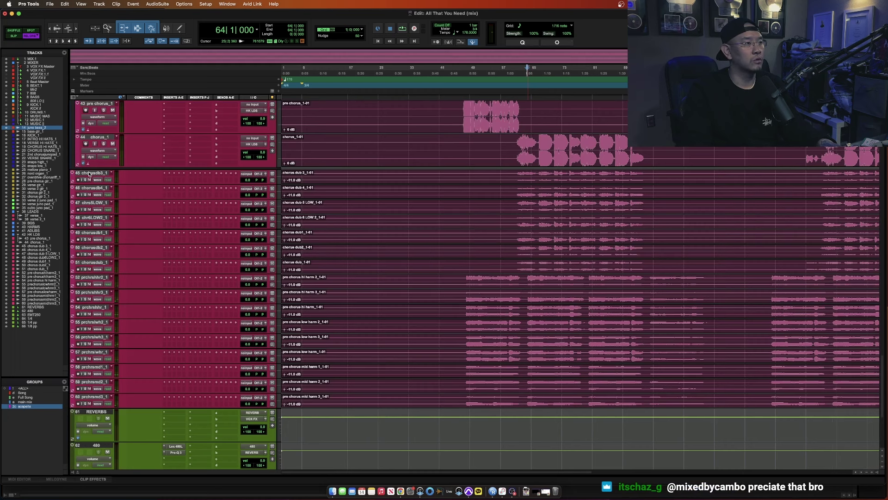
pyautogui.keyDown('shift'); pyautogui.click(93, 398); pyautogui.keyUp('shift')
pyautogui.hotkey('ctrl', 'Up')
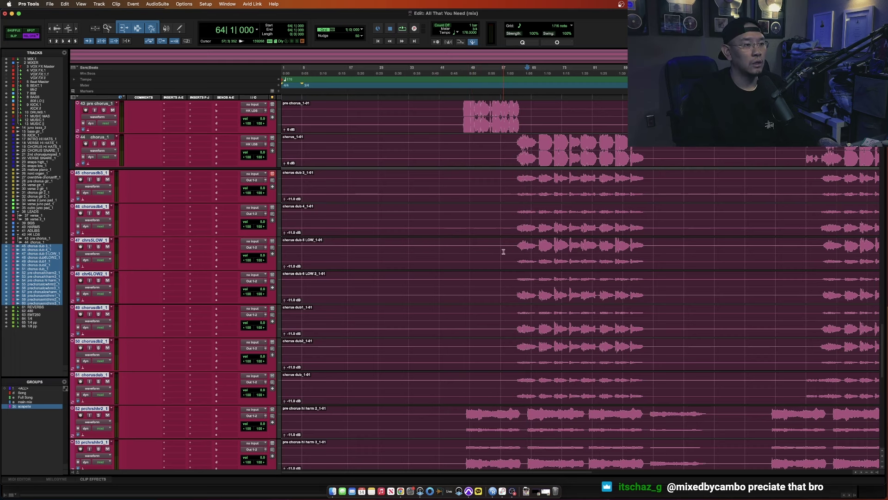
# - Move the seven chorus dub tracks into the BGS folder and route their outputs to the BGs bus
pyautogui.scroll(-1, 503, 251)
pyautogui.click(96, 340)
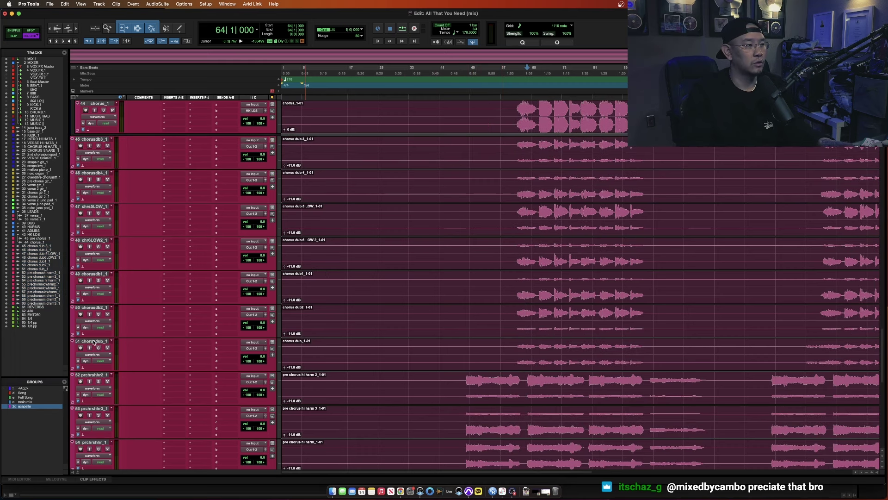
pyautogui.keyDown('shift'); pyautogui.click(88, 140); pyautogui.keyUp('shift')
pyautogui.scroll(4, 88, 141)
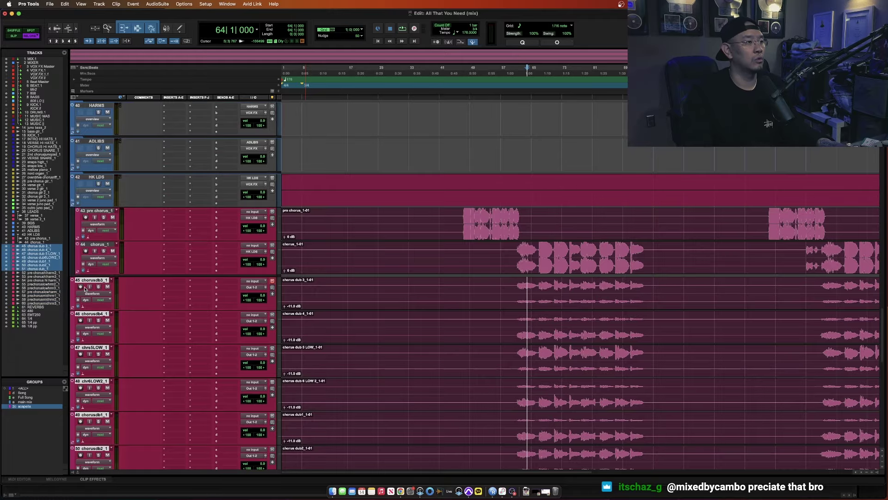
pyautogui.moveTo(80, 281); pyautogui.dragTo(268, 196)
pyautogui.click(255, 216)
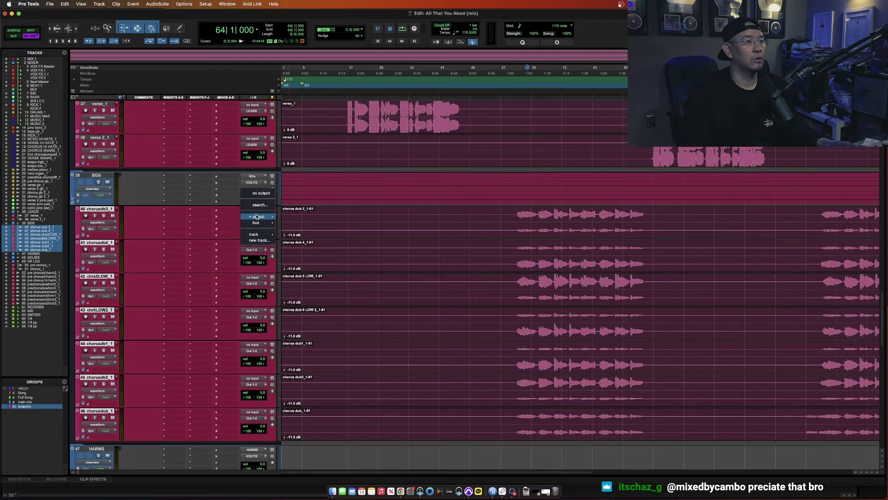
pyautogui.click(256, 270)
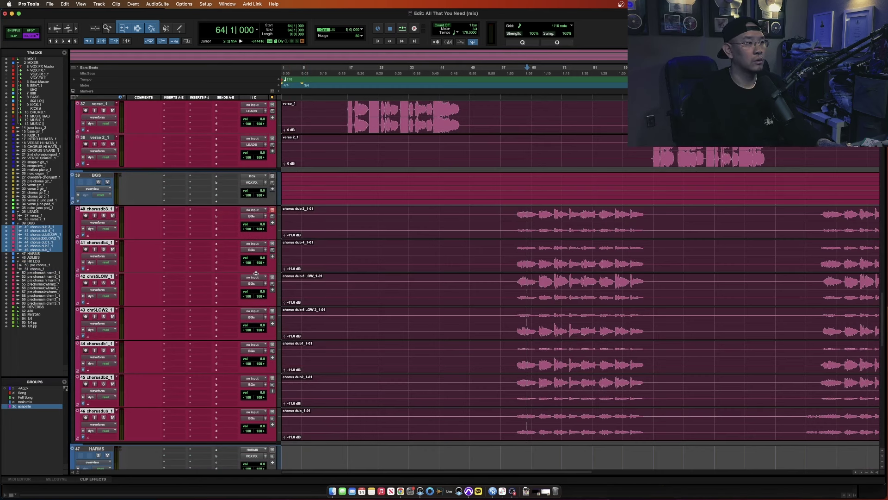
# - Move the nine pre chorus harmony tracks into the HARMS folder and route their outputs to HARMS
pyautogui.scroll(-10, 256, 274)
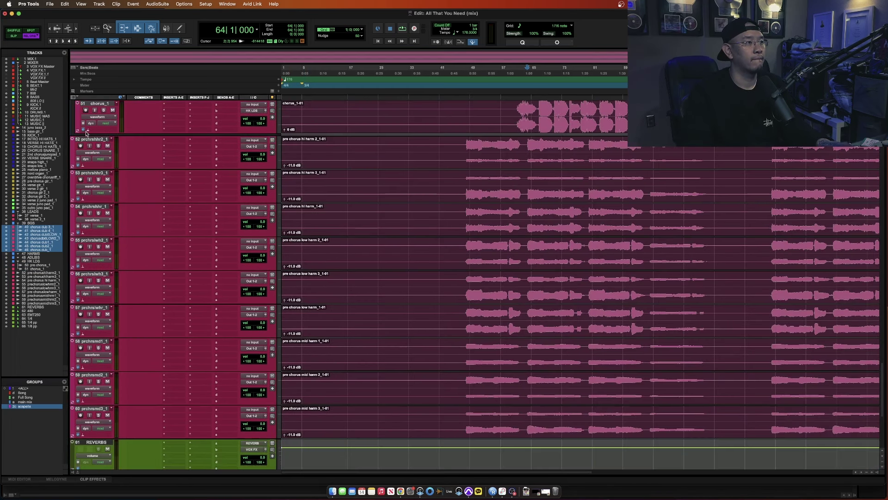
pyautogui.click(86, 139)
pyautogui.keyDown('shift'); pyautogui.click(87, 409); pyautogui.keyUp('shift')
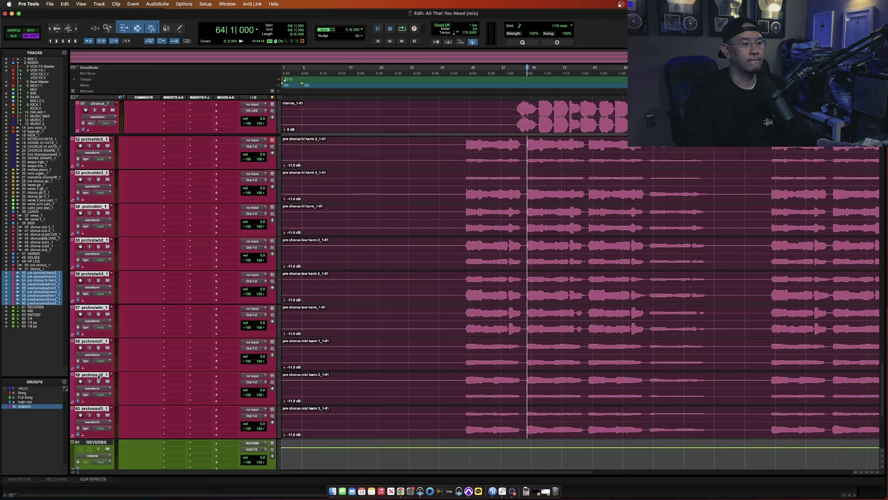
pyautogui.scroll(3, 113, 344)
pyautogui.moveTo(89, 280); pyautogui.dragTo(94, 115)
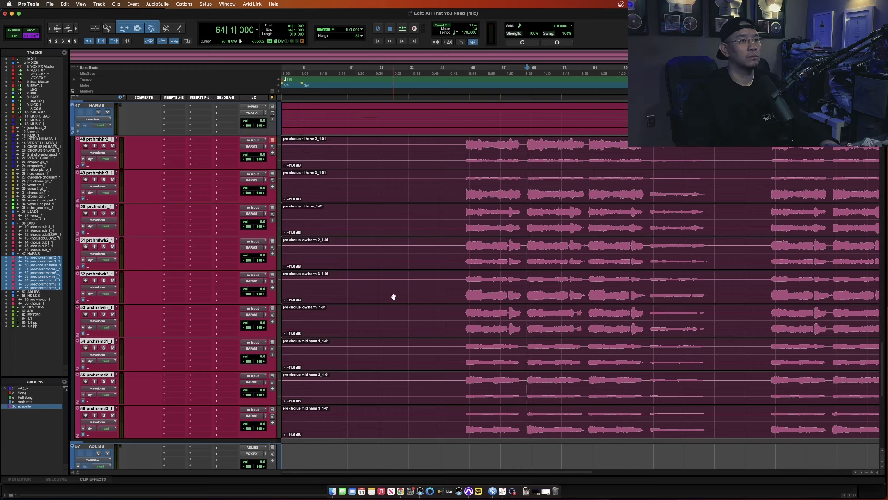
# - Play from bar 16 at the start of the verse vocal while reviewing the instrument tracks, and stop
pyautogui.scroll(10, 393, 297)
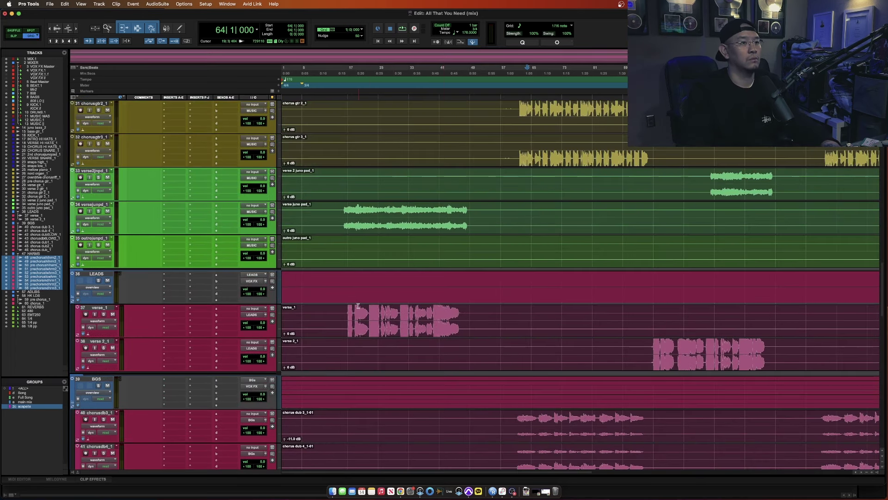
pyautogui.click(358, 306)
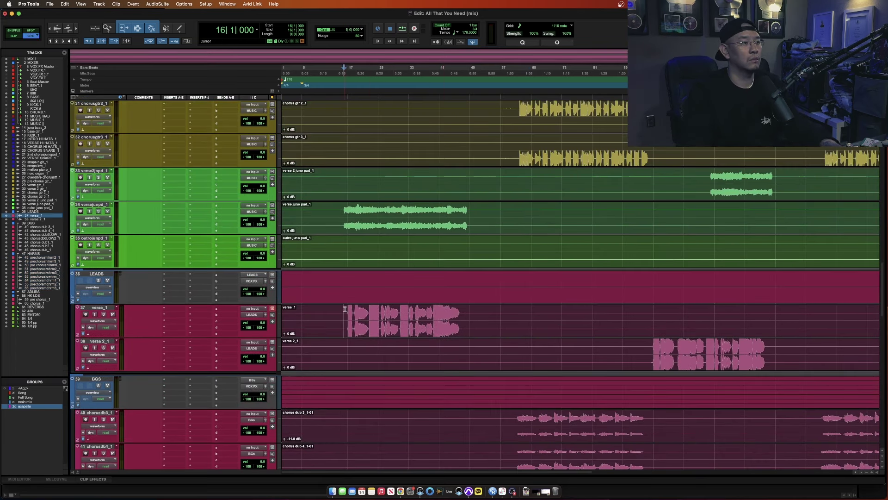
pyautogui.press('space')
pyautogui.scroll(4, 365, 341)
pyautogui.scroll(8, 383, 359)
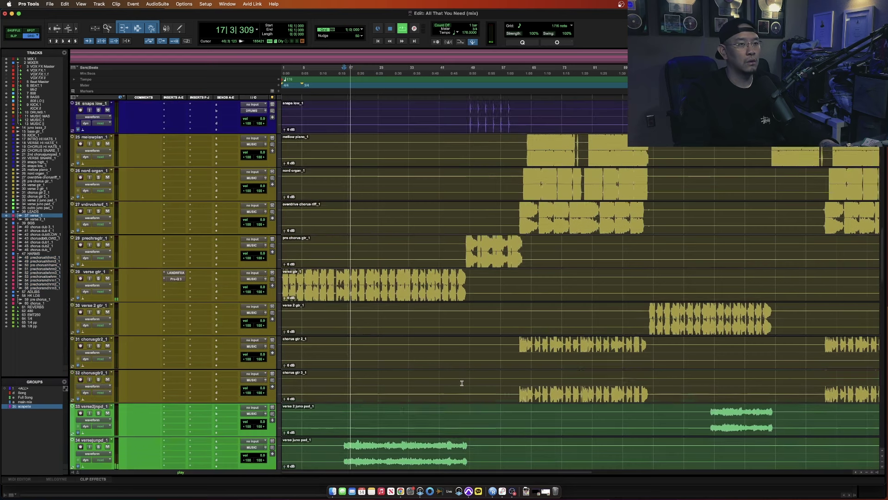
pyautogui.press('space')
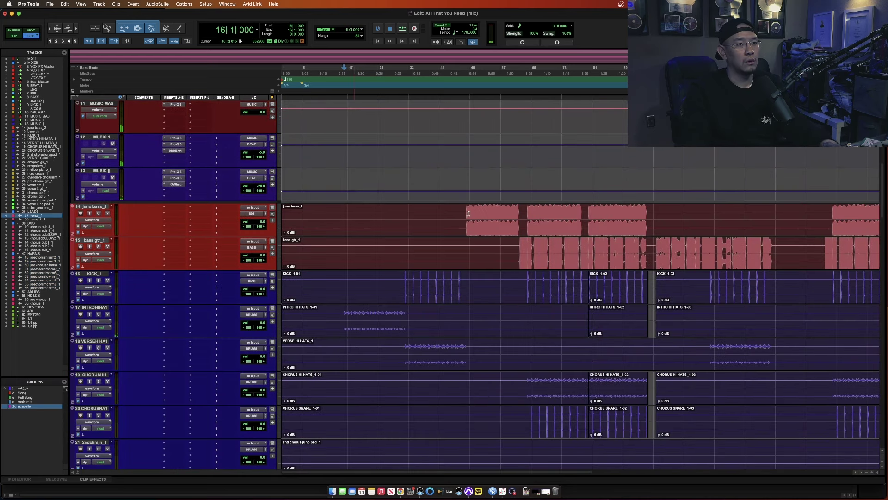
# - In Slip mode, play from the juno bass entry at bar 48 with both bass tracks selected, checking the bus meters
pyautogui.press('F2')
pyautogui.click(467, 213)
pyautogui.press('space')
pyautogui.keyDown('shift'); pyautogui.click(95, 238); pyautogui.keyUp('shift')
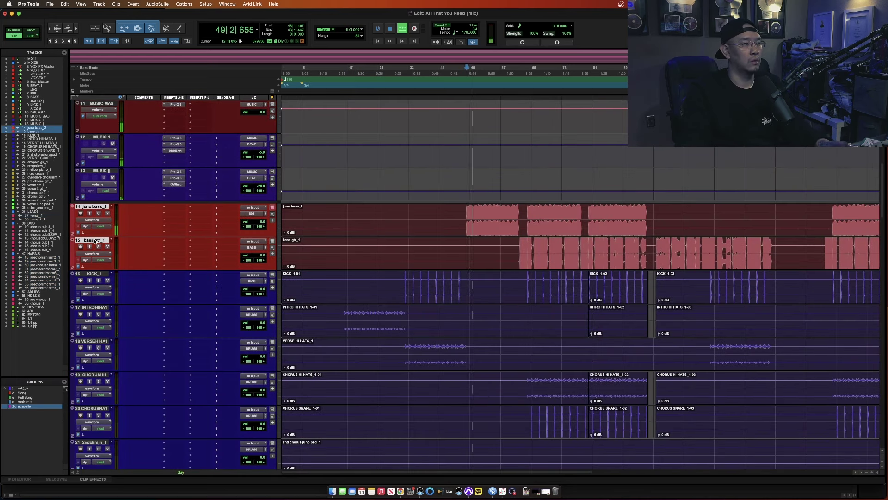
pyautogui.scroll(5, 365, 321)
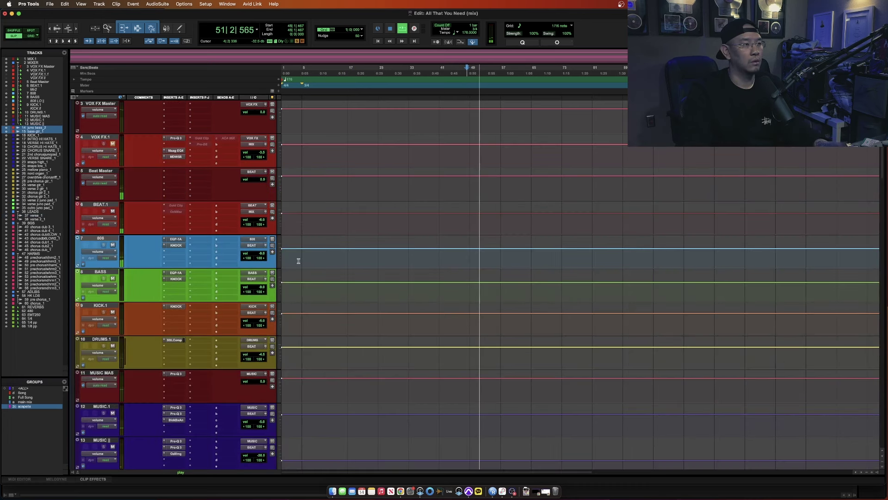
pyautogui.press('space')
# - Reduce the waveform display height and play the chorus entry on the juno bass track, returning the cursor to bar 64
pyautogui.scroll(-4, 299, 261)
pyautogui.press('super+alt+bracketleft')
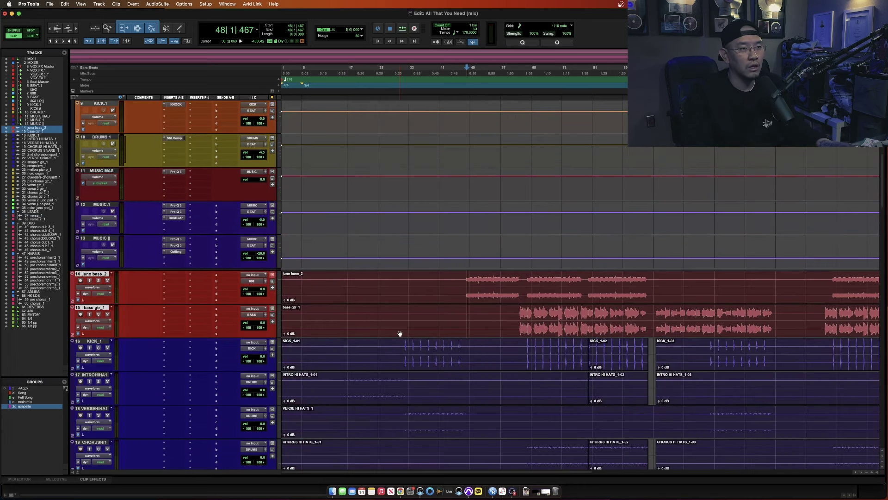
pyautogui.click(527, 280)
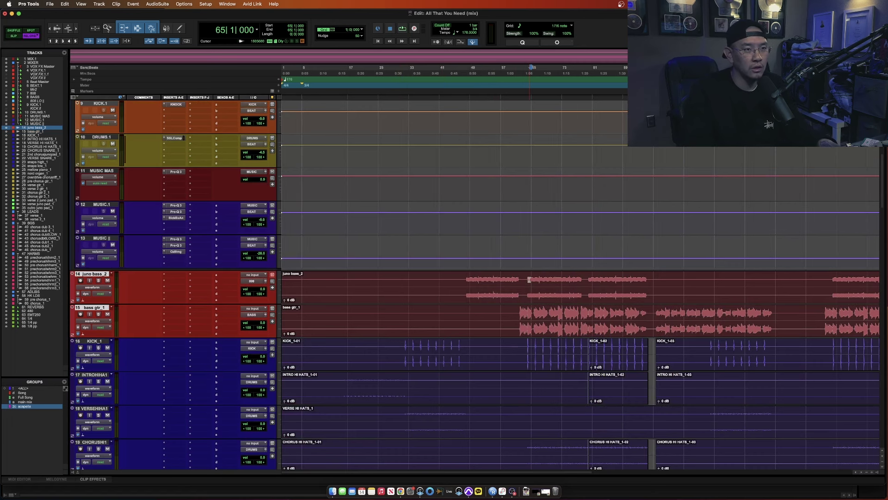
pyautogui.press('space')
pyautogui.press('t')
pyautogui.press('t')
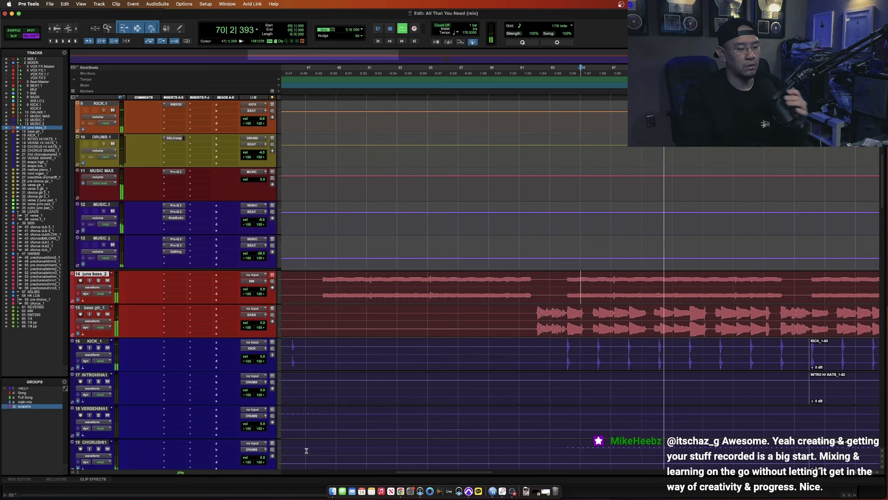
pyautogui.click(566, 281)
pyautogui.press('space')
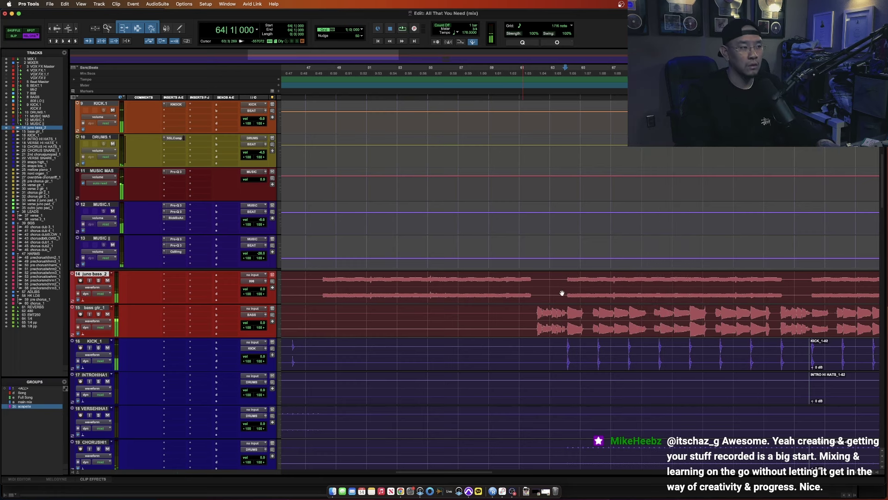
# - Switch to Grid mode and place the cursor at bar 64 on the kick track, zooming in on the chorus's first kick
pyautogui.press('space')
pyautogui.press('r')
pyautogui.press('F4')
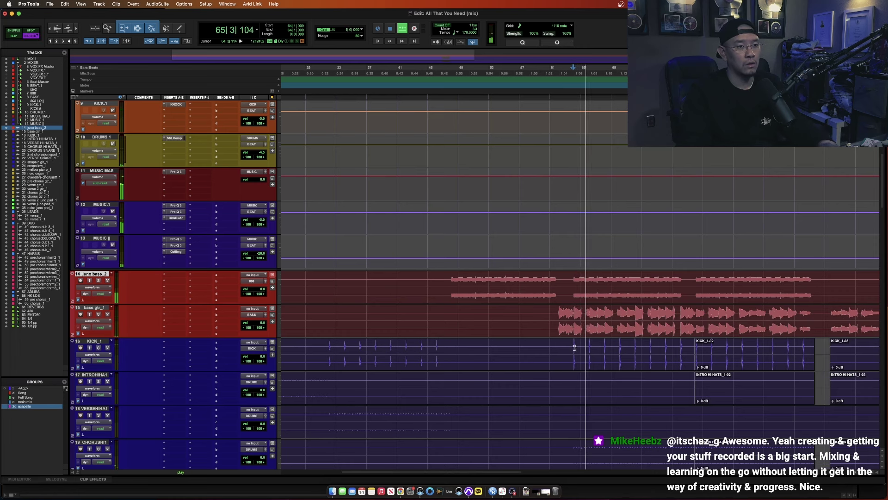
pyautogui.click(574, 348)
pyautogui.press('t')
pyautogui.press('t')
pyautogui.press('t')
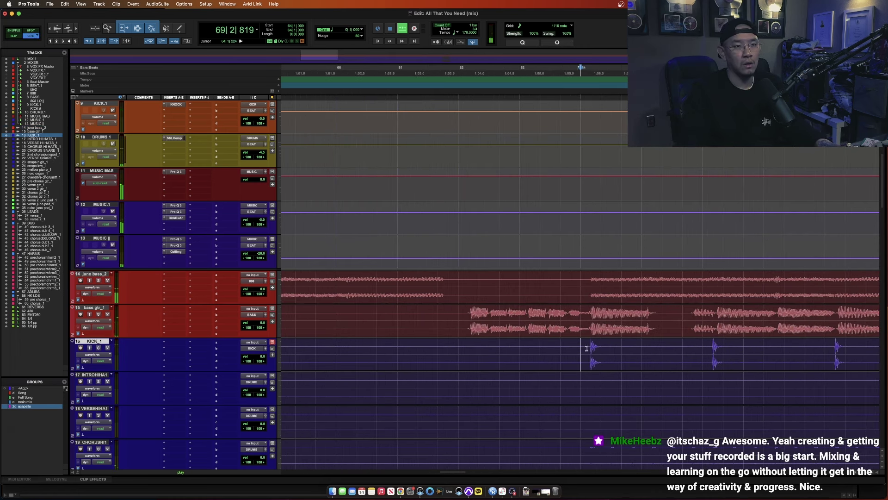
# - With the grid at 0|0|480, play from 64|1|480 on the kick track, stop, and show the full session length
pyautogui.press('super+bracketright')
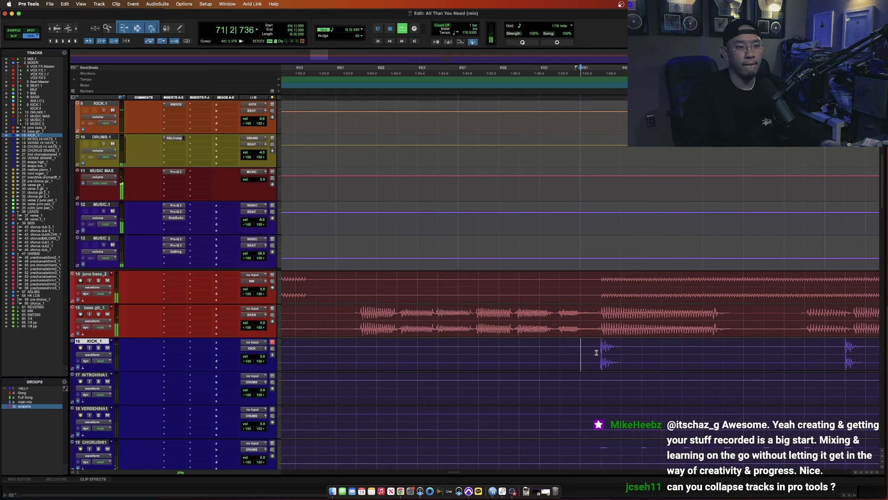
pyautogui.click(598, 353)
pyautogui.press('super+bracketleft')
pyautogui.press('super+bracketleft')
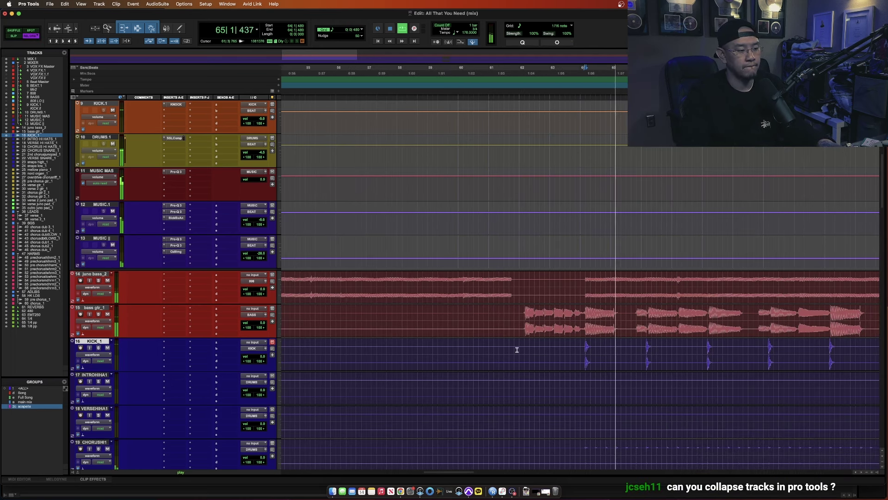
pyautogui.press('space')
pyautogui.hotkey('alt', 'a')
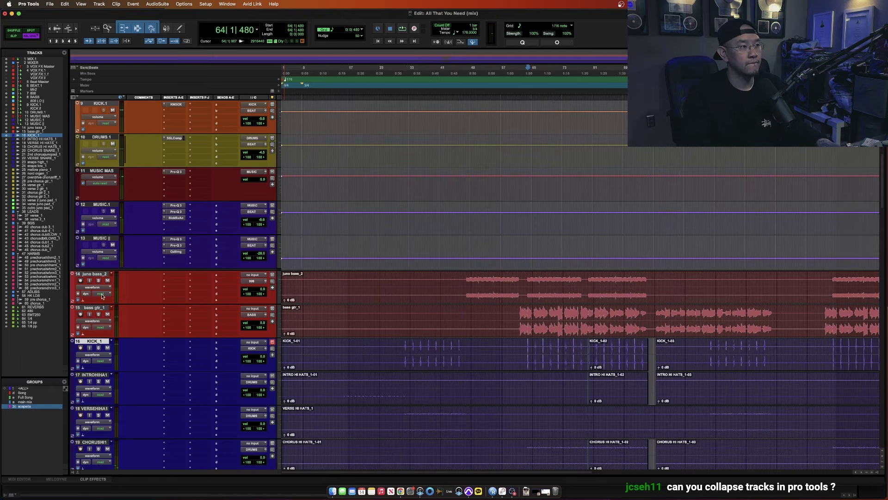
# - Select all tracks, collapse every folder track at once, and expand them again
pyautogui.keyDown('alt'); pyautogui.click(95, 305); pyautogui.keyUp('alt')
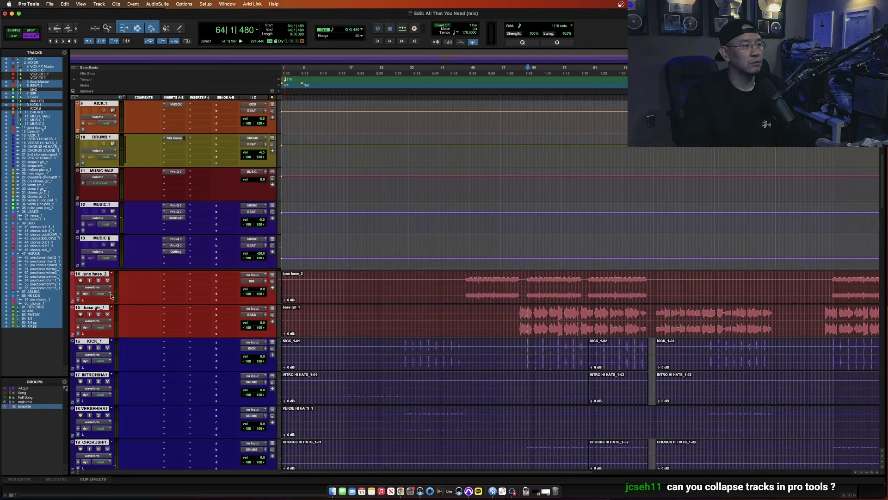
pyautogui.hotkey('shift', 'f')
pyautogui.scroll(-15, 347, 324)
pyautogui.scroll(4, 349, 327)
pyautogui.scroll(-4, 349, 327)
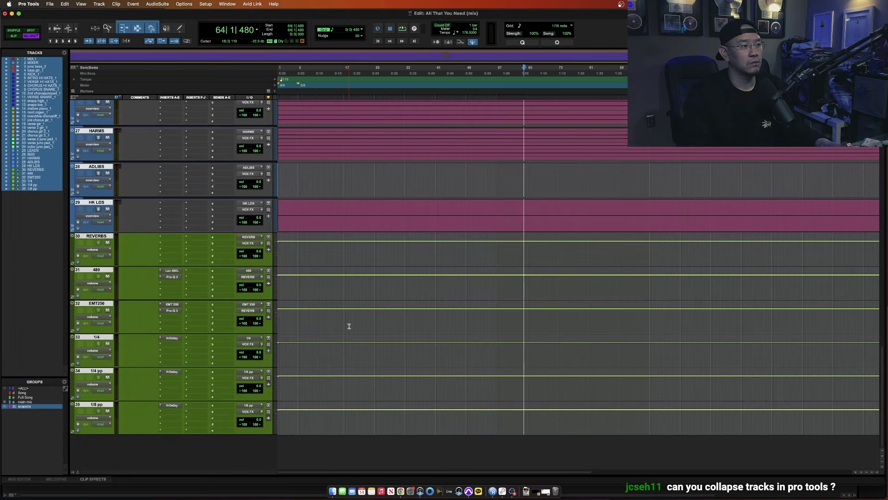
pyautogui.scroll(10, 349, 327)
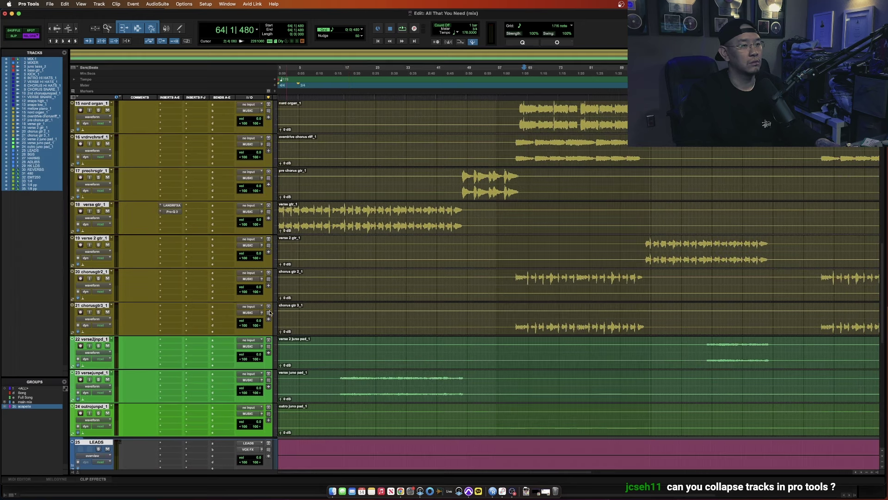
pyautogui.hotkey('shift', 'f')
# - Shrink all tracks to a very small height, then collapse all folder tracks and reopen them
pyautogui.scroll(-10, 316, 331)
pyautogui.scroll(3, 316, 331)
pyautogui.hotkey('ctrl', 'Down')
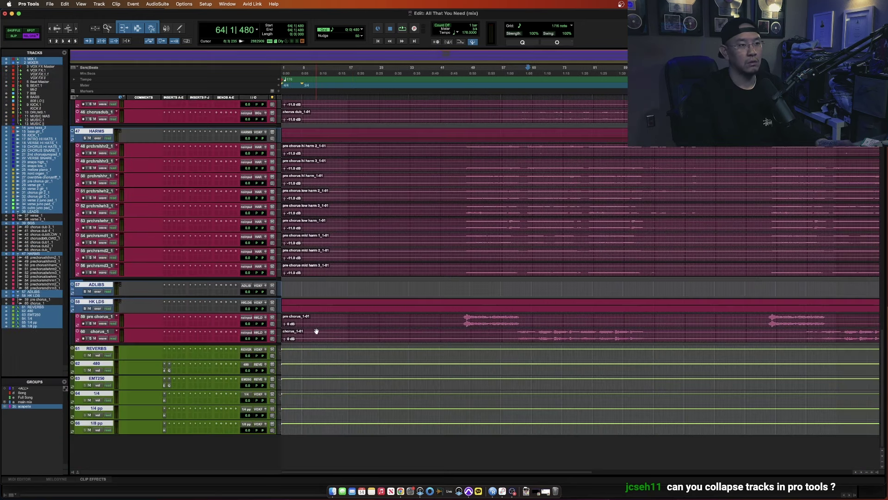
pyautogui.hotkey('ctrl', 'Down')
pyautogui.hotkey('ctrl', 'Down')
pyautogui.hotkey('shift', 'f')
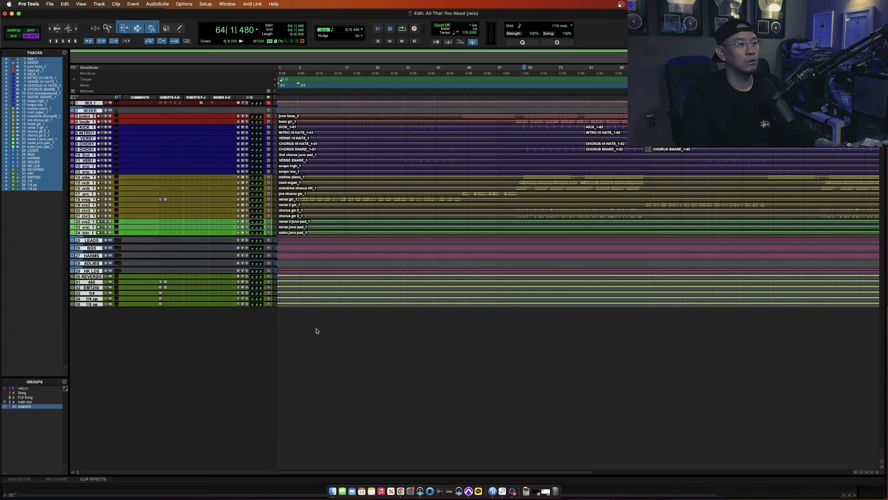
pyautogui.press('super+z')
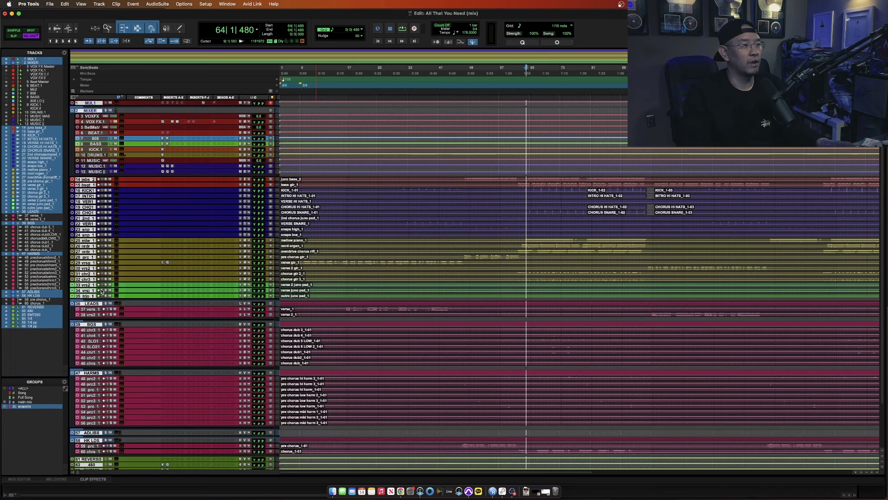
# - Select the drum tracks from KICK_1 through snaps low_1 and enlarge the height of all tracks in the session
pyautogui.click(85, 298)
pyautogui.click(86, 235)
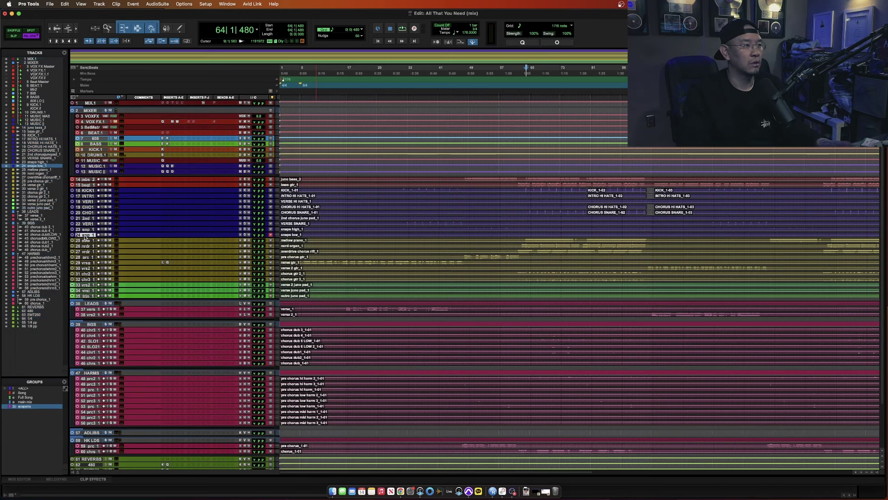
pyautogui.keyDown('shift'); pyautogui.click(87, 191); pyautogui.keyUp('shift')
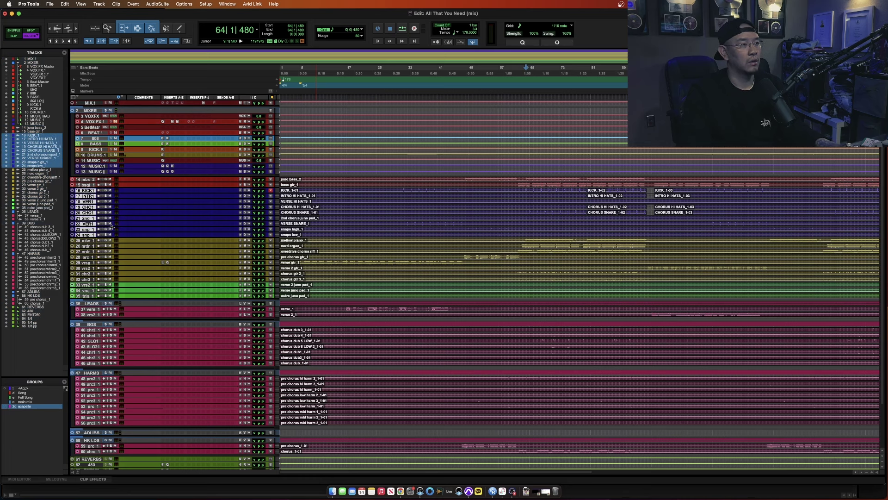
pyautogui.hotkey('ctrl', 'alt', 'Up')
pyautogui.hotkey('ctrl', 'alt', 'Up')
pyautogui.hotkey('ctrl', 'alt', 'Up')
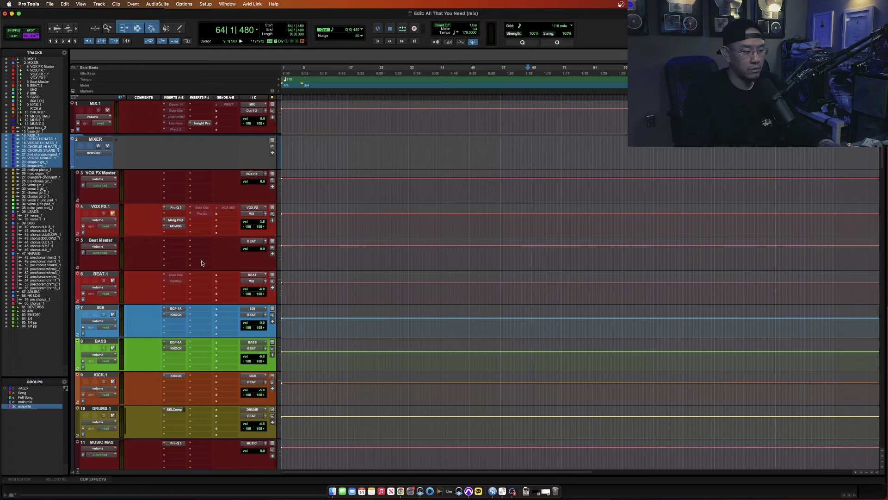
pyautogui.scroll(-10, 263, 270)
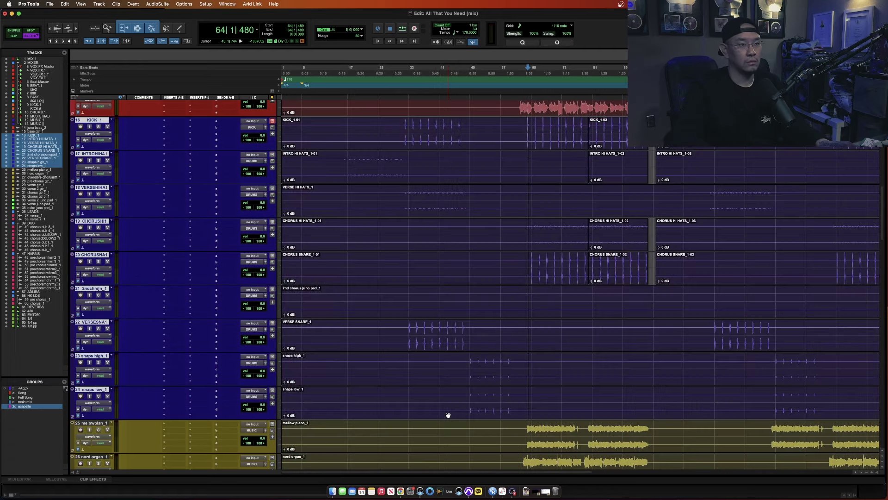
# - Place the edit cursor at bar 33 across the bass and drum tracks from juno bass_2 through snaps low_1
pyautogui.click(410, 141)
pyautogui.scroll(3, 404, 181)
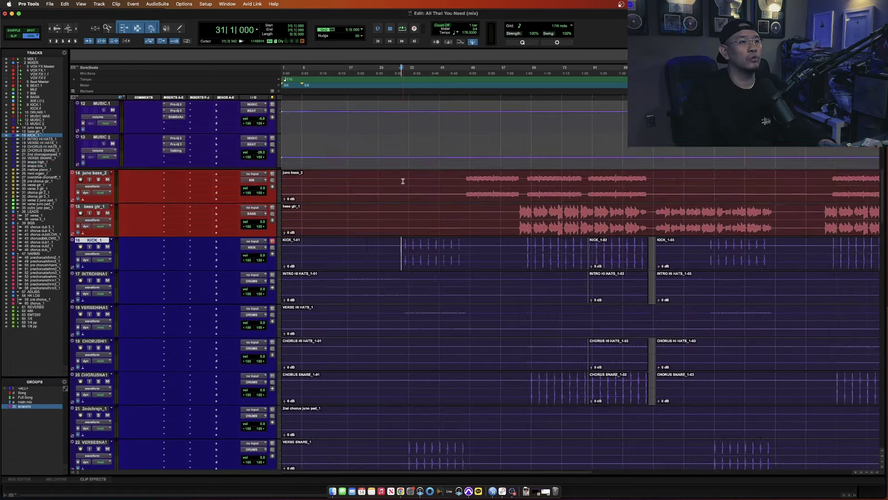
pyautogui.moveTo(411, 160); pyautogui.dragTo(409, 398)
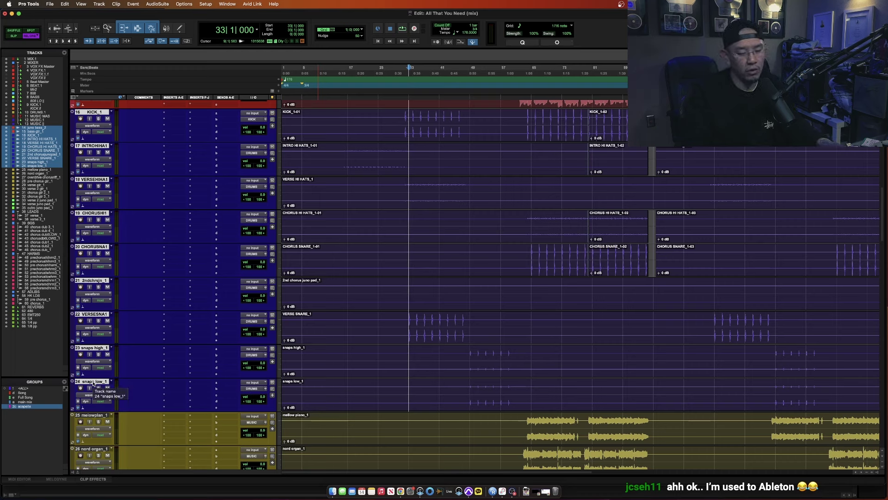
pyautogui.hotkey('ctrl', '5')
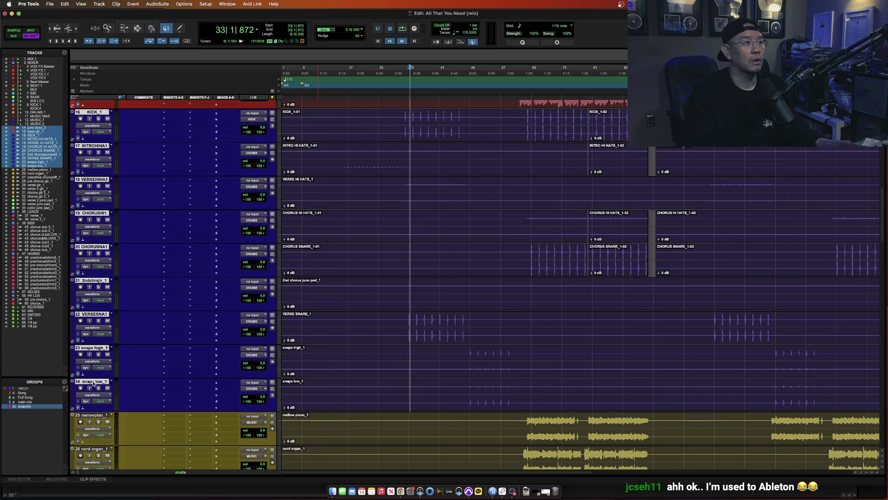
pyautogui.press('Escape')
# - Create memory location 100 named ALL with no time property, storing only track visibility, and close the Memory Locations window
pyautogui.keyDown('shift'); pyautogui.click(93, 383); pyautogui.keyUp('shift')
pyautogui.press('super+5')
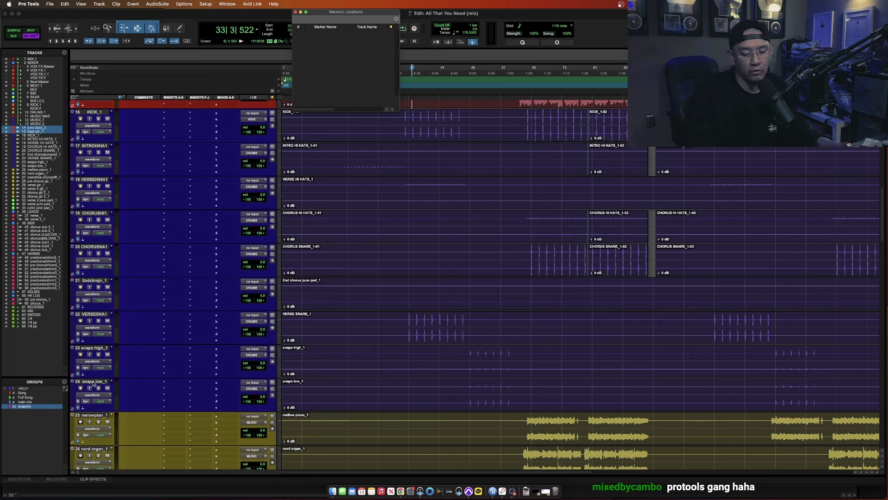
pyautogui.press('KP_Enter')
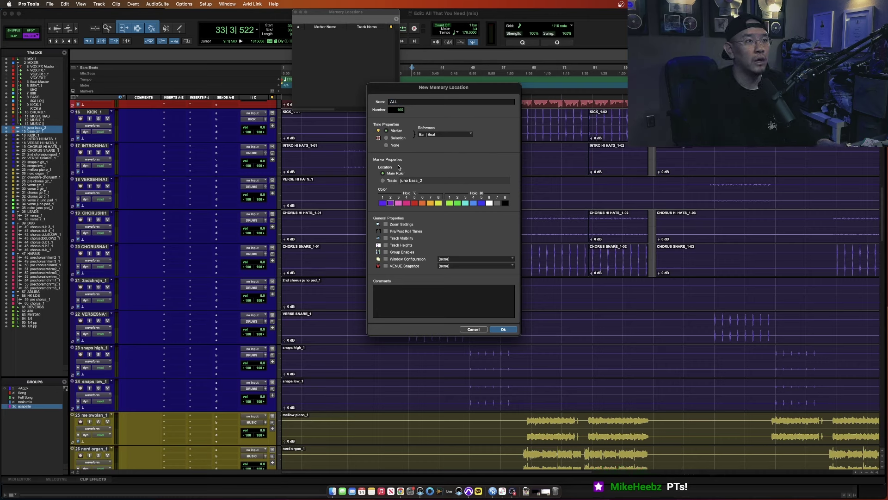
pyautogui.click(386, 145)
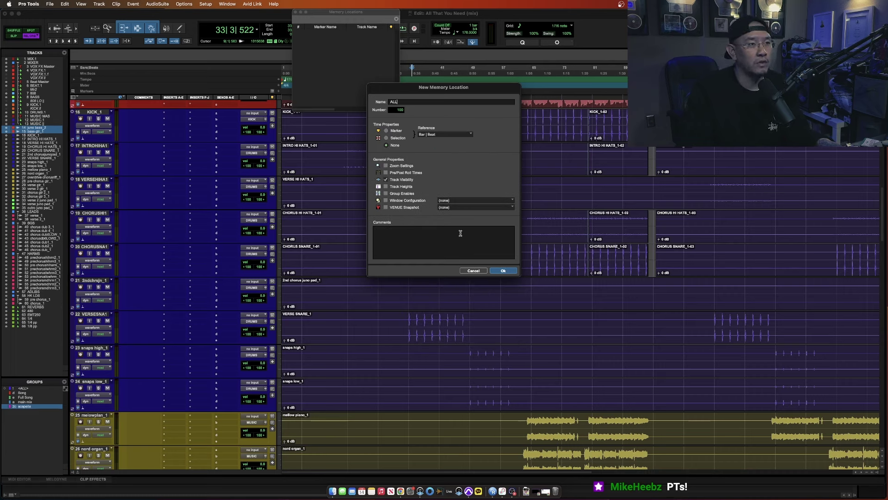
pyautogui.click(502, 271)
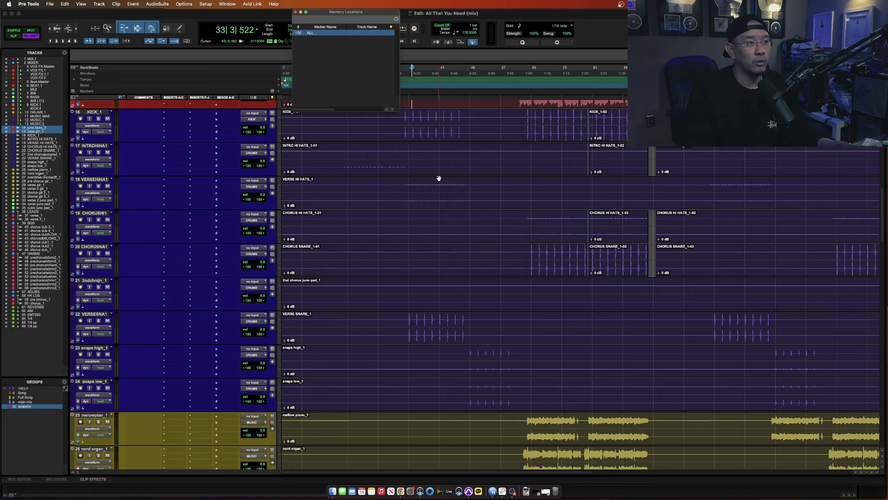
pyautogui.click(297, 12)
# - Select the bass and drum tracks from juno bass_2 through snaps low_1 and show only those tracks
pyautogui.scroll(10, 415, 273)
pyautogui.scroll(-10, 414, 274)
pyautogui.scroll(4, 360, 245)
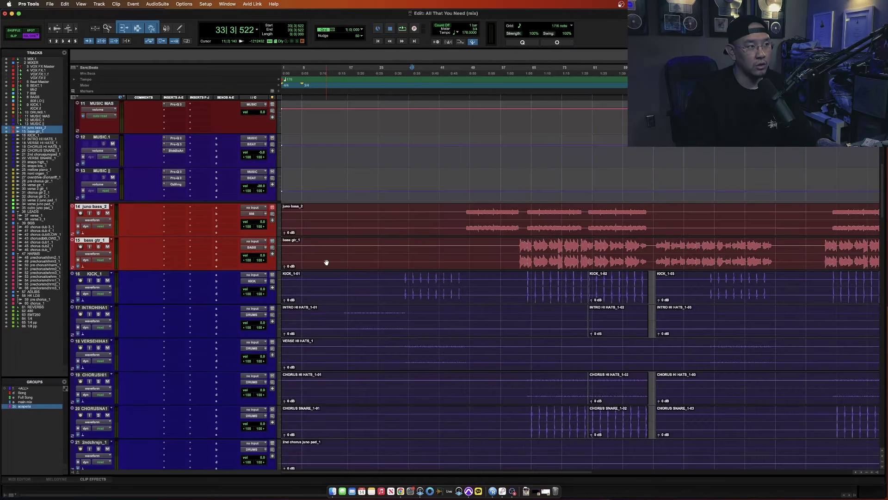
pyautogui.scroll(-4, 147, 303)
pyautogui.keyDown('shift'); pyautogui.click(95, 407); pyautogui.keyUp('shift')
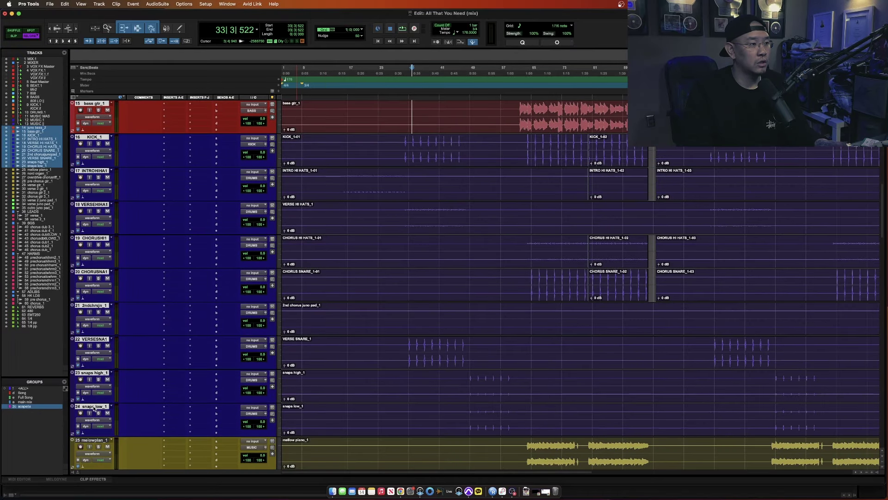
pyautogui.scroll(4, 127, 250)
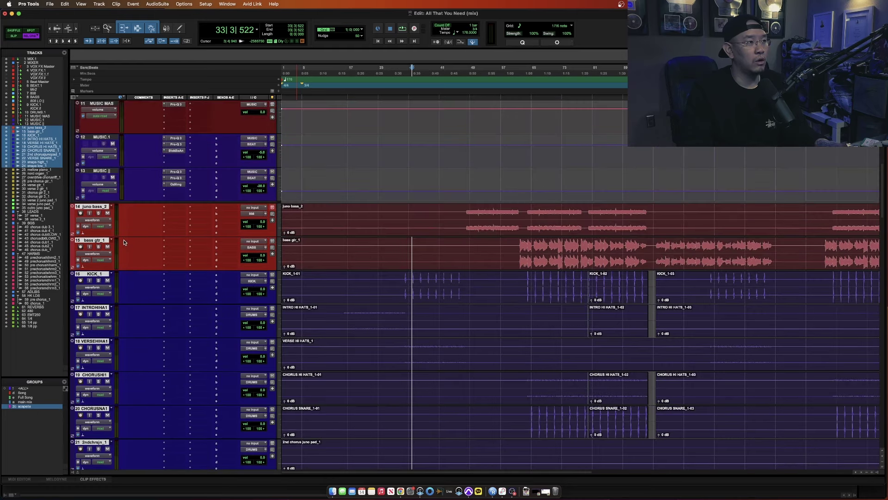
pyautogui.keyDown('alt'); pyautogui.click(6, 130); pyautogui.keyUp('alt')
pyautogui.keyDown('alt'); pyautogui.click(6, 129); pyautogui.keyUp('alt')
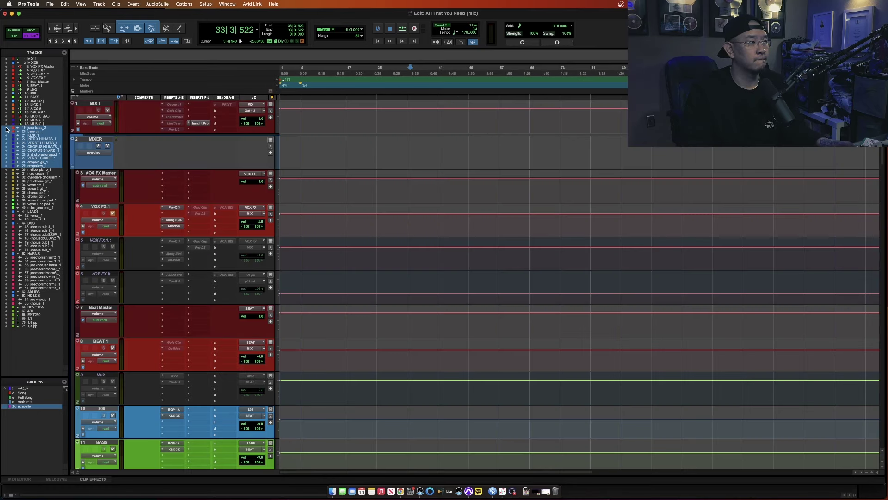
pyautogui.keyDown('alt'); pyautogui.click(6, 129); pyautogui.keyUp('alt')
pyautogui.keyDown('alt'); pyautogui.keyDown('shift'); pyautogui.click(7, 129); pyautogui.keyUp('shift'); pyautogui.keyUp('alt')
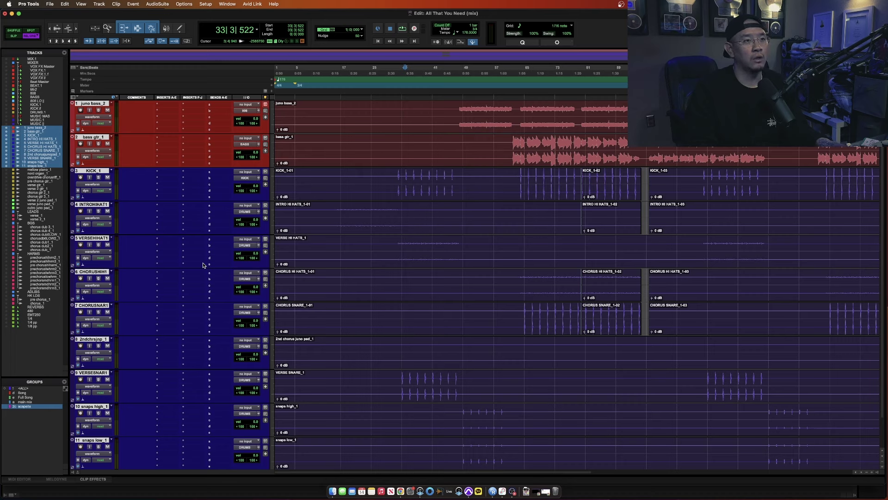
# - Create memory location 101 named BASS N DRUMS with no time property, storing only track visibility
pyautogui.press('KP_Enter')
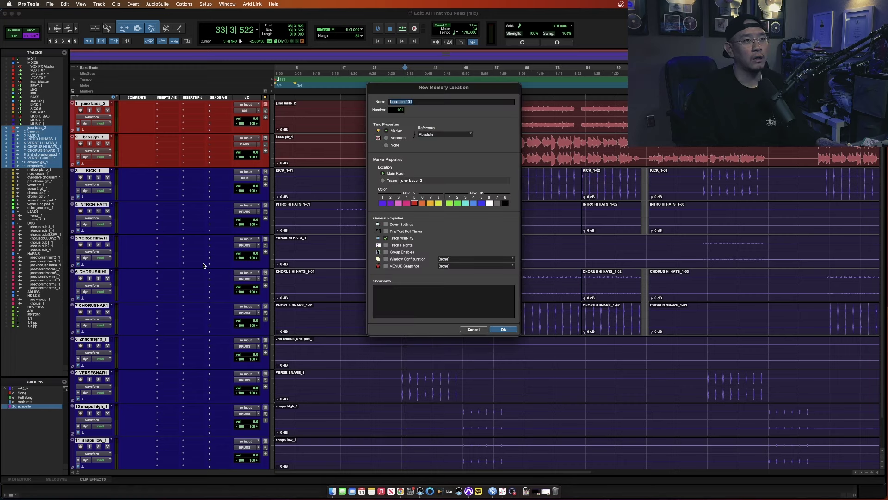
pyautogui.click(387, 145)
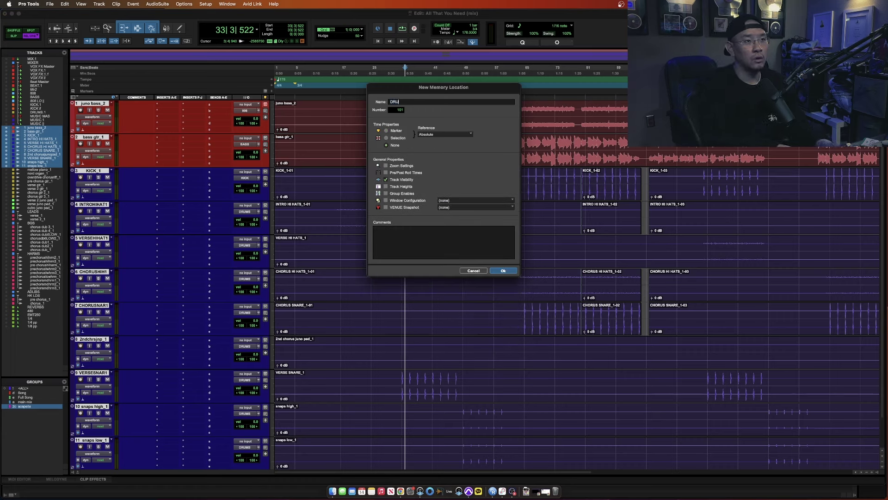
pyautogui.write('BAS')
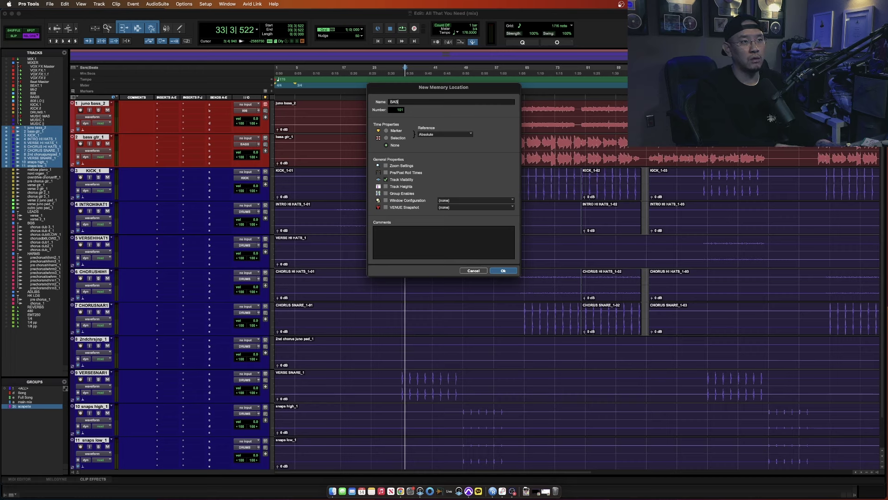
pyautogui.write('S N DRUMS')
pyautogui.press('Return')
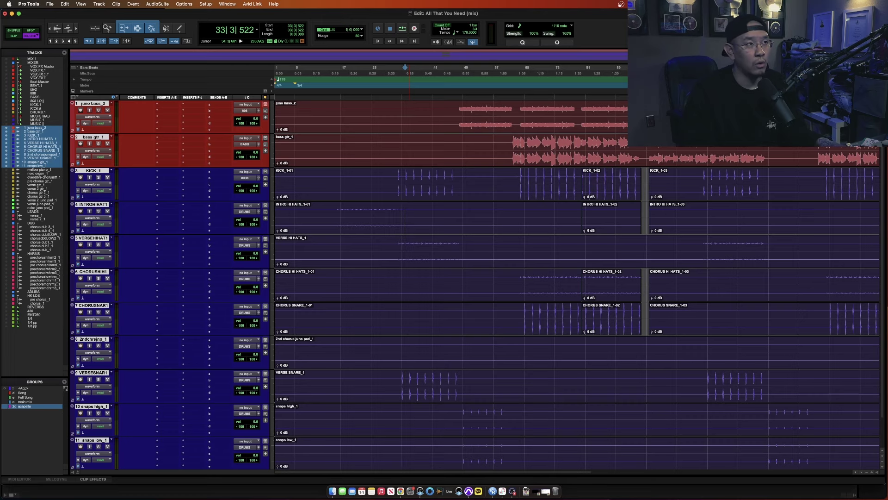
# - Recall the ALL memory location and reduce the track heights to look over the full session
pyautogui.press('.')
pyautogui.press('1')
pyautogui.press('.')
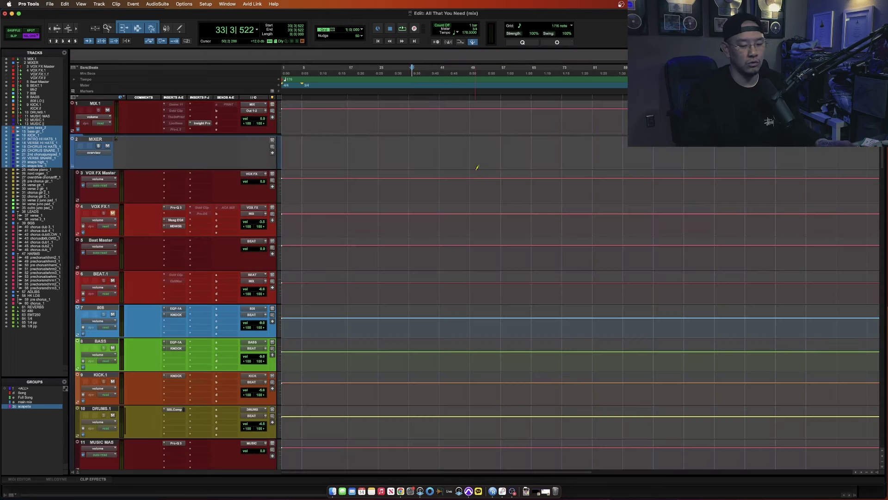
pyautogui.scroll(-10, 456, 232)
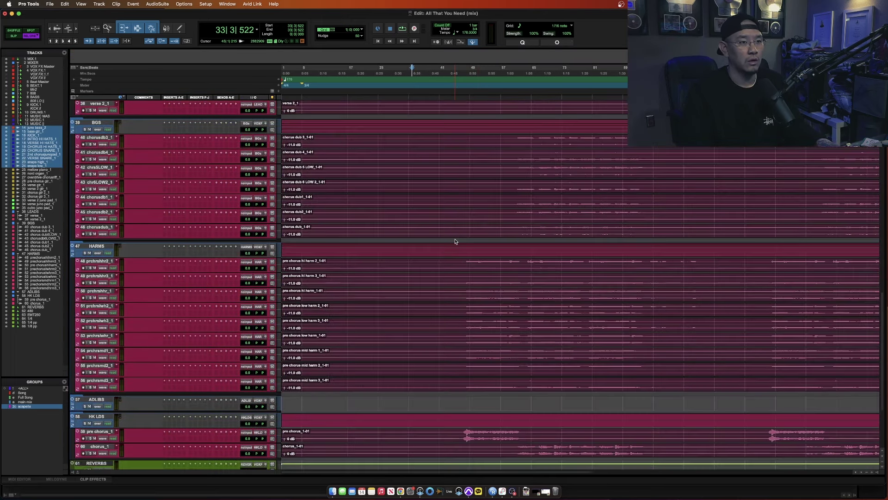
pyautogui.scroll(15, 389, 220)
pyautogui.scroll(-8, 391, 208)
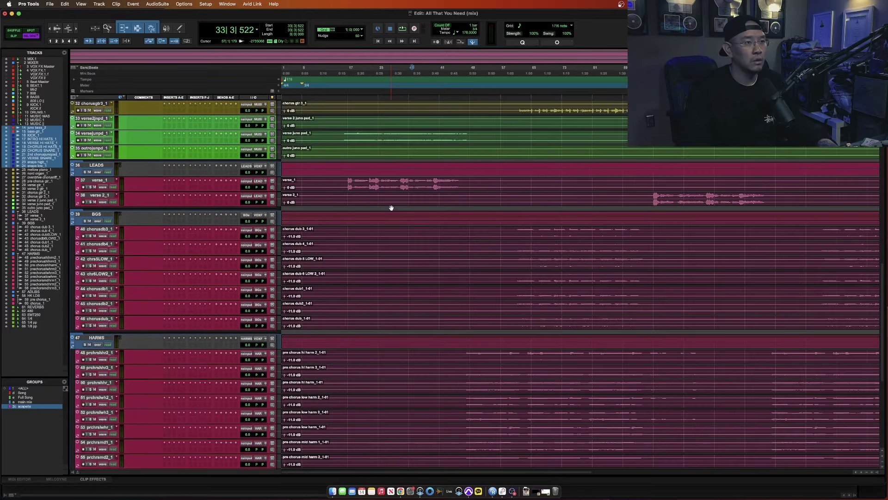
pyautogui.scroll(12, 391, 205)
pyautogui.scroll(-8, 391, 205)
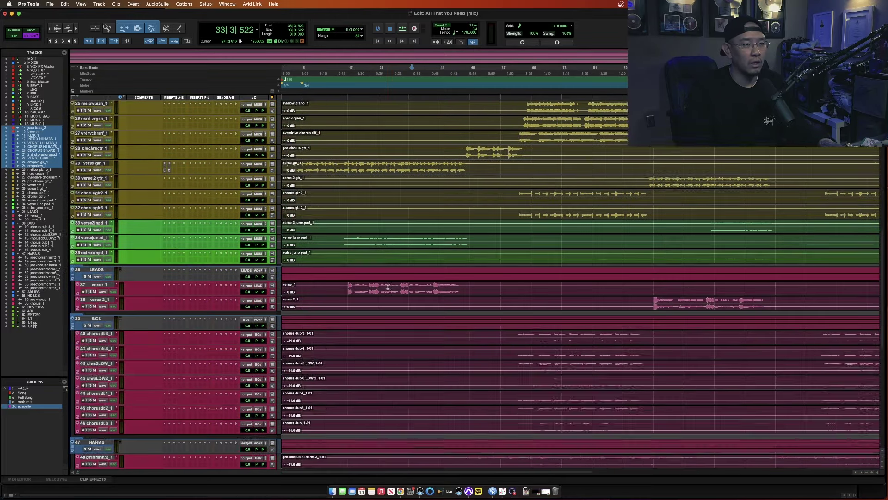
pyautogui.scroll(-10, 387, 286)
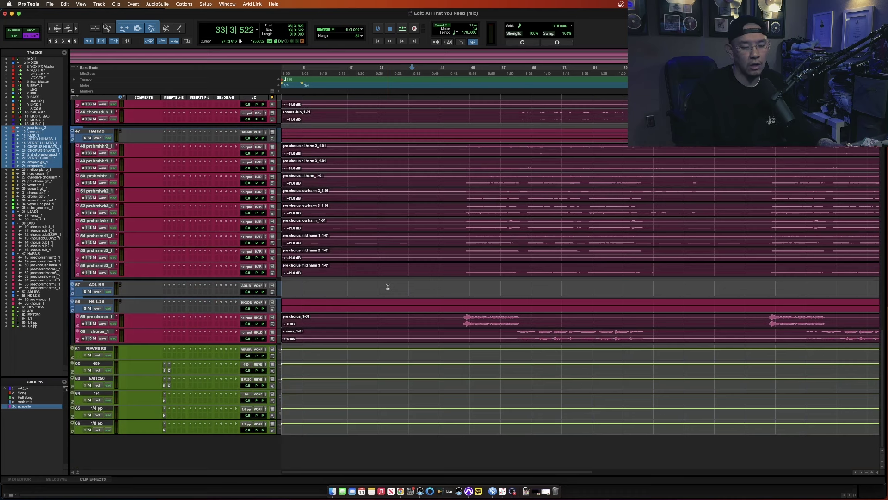
# - Recall the BASS N DRUMS view and start playback where the juno bass_2 part comes in
pyautogui.hotkey('ctrl', 'shift', 'h')
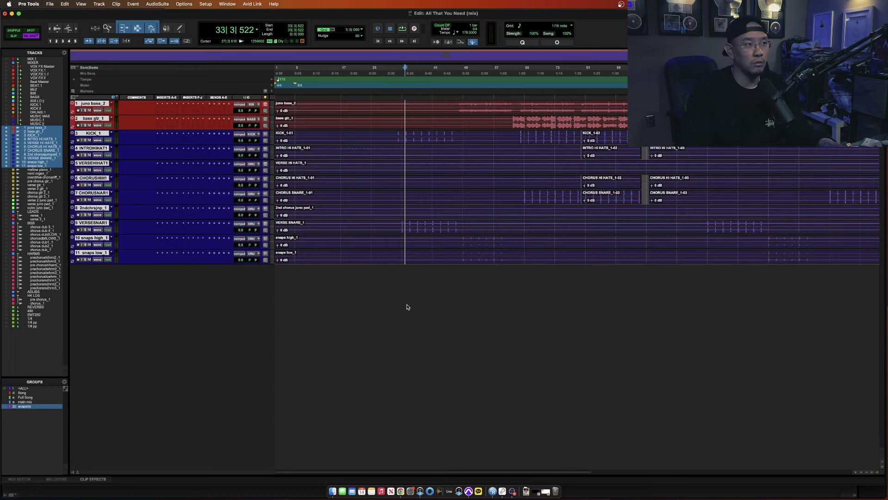
pyautogui.press('F4')
pyautogui.click(403, 112)
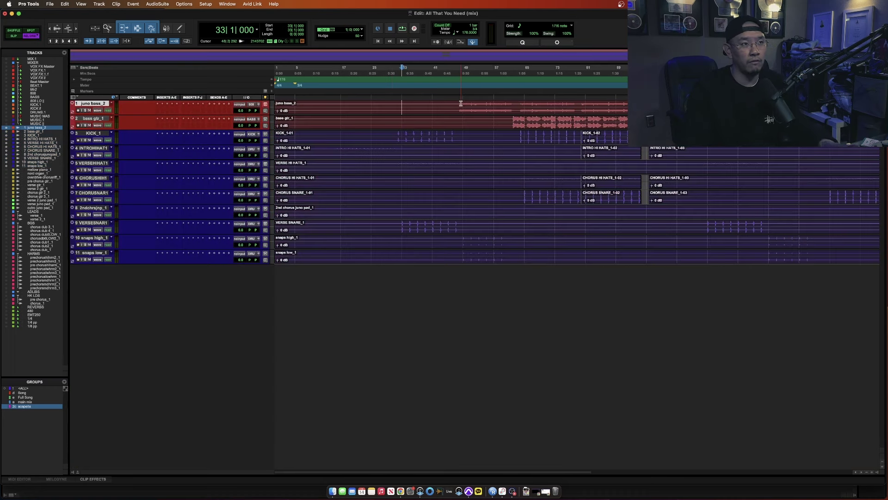
pyautogui.press('space')
# - Narrow the track list beside the Edit window and keep the full song length in view
pyautogui.press('super+bracketright')
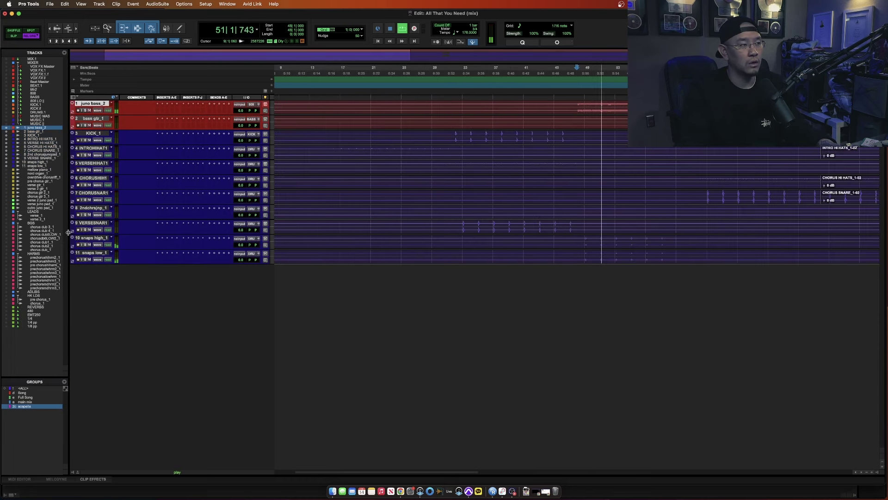
pyautogui.moveTo(45, 234); pyautogui.dragTo(46, 234)
pyautogui.press('super+bracketleft')
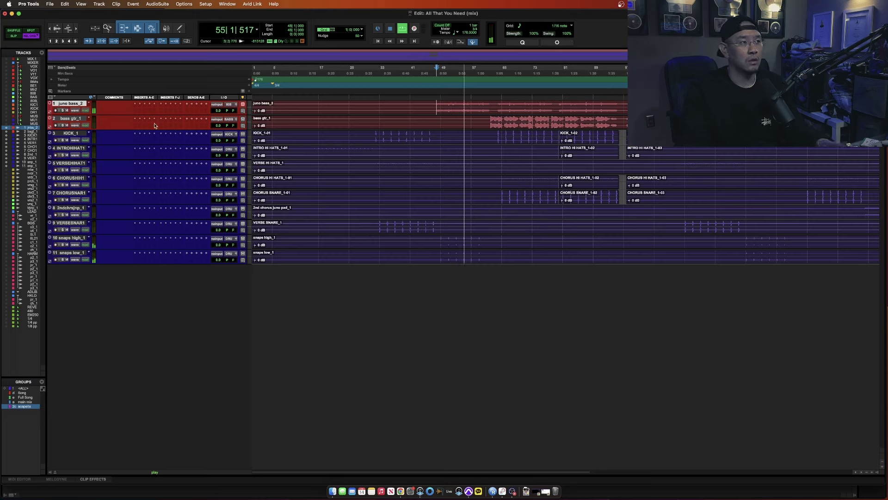
# - During playback, solo juno bass_2, bass gtr_1 and KICK_1, restarting from just before the chorus kick, and select the intro hi-hat track
pyautogui.keyDown('shift'); pyautogui.click(70, 118); pyautogui.keyUp('shift')
pyautogui.click(62, 110)
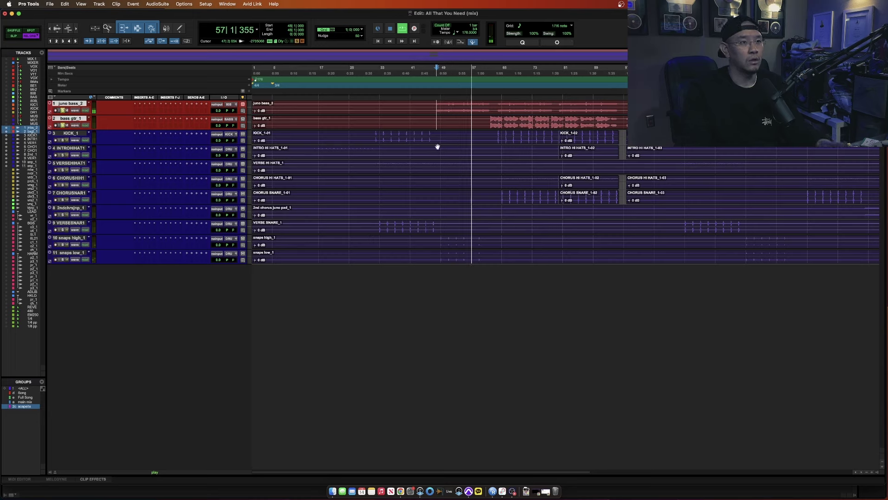
pyautogui.click(495, 139)
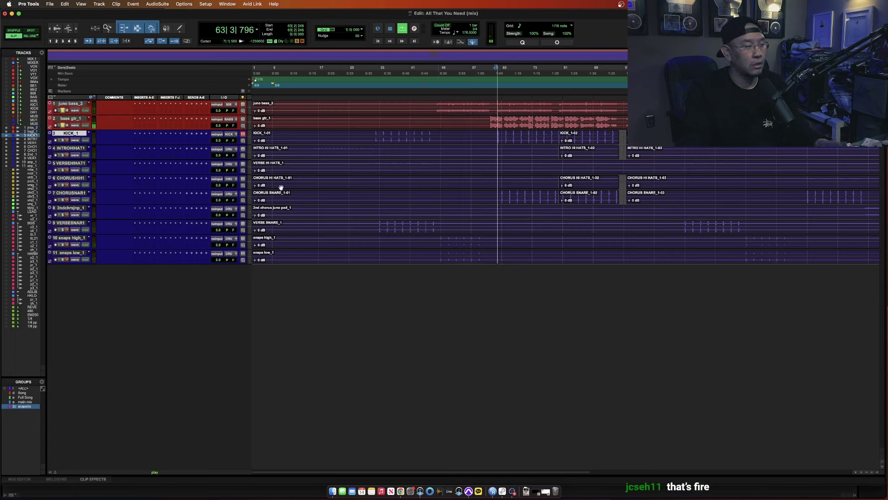
pyautogui.click(63, 140)
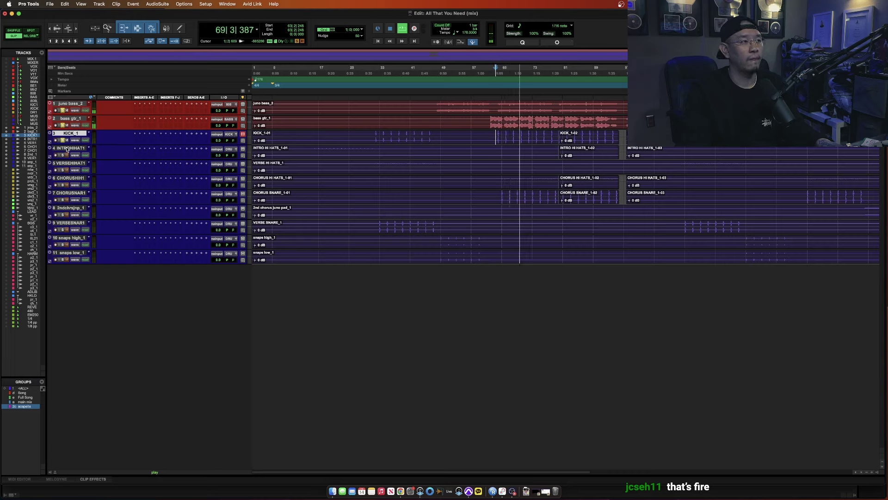
pyautogui.click(72, 148)
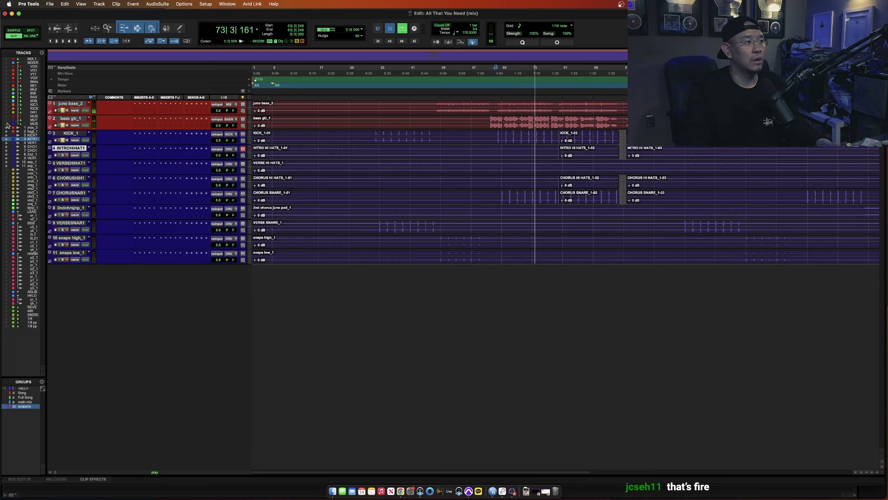
# - Stop playback and recall the view that shows the mixer tracks above the bass and drum tracks
pyautogui.press('space')
pyautogui.press('KP_Decimal')
pyautogui.press('1')
pyautogui.press('KP_Decimal')
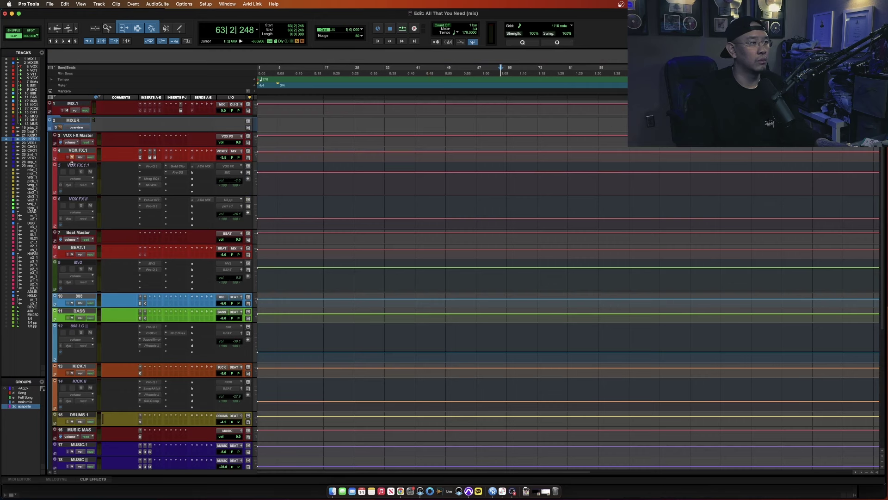
# - Hide the inactive tracks so only the active mixer, bass and drum tracks are shown, and clear the selection of visible tracks
pyautogui.click(72, 169)
pyautogui.keyDown('shift'); pyautogui.click(72, 199); pyautogui.keyUp('shift')
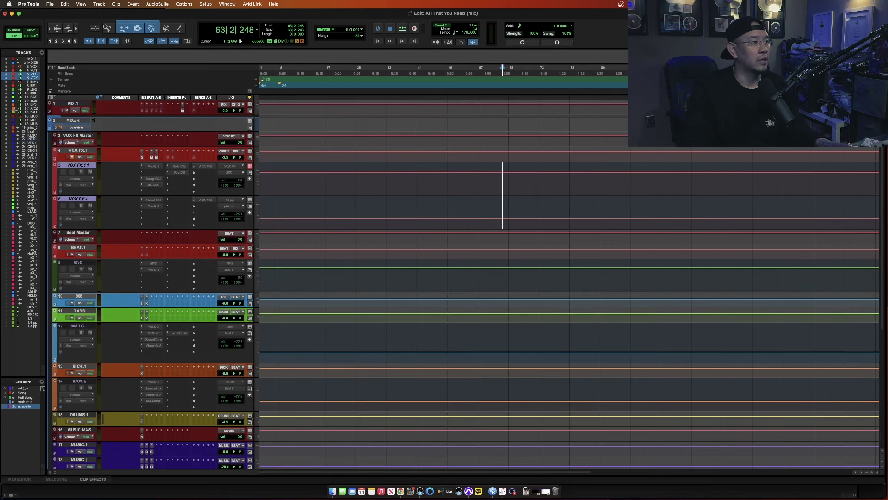
pyautogui.click(33, 59)
pyautogui.keyDown('shift'); pyautogui.click(30, 168); pyautogui.keyUp('shift')
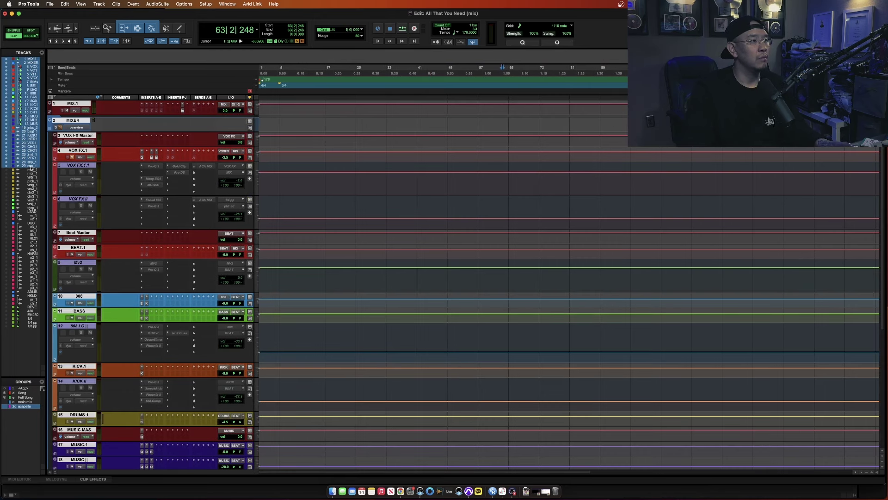
pyautogui.rightClick(30, 168)
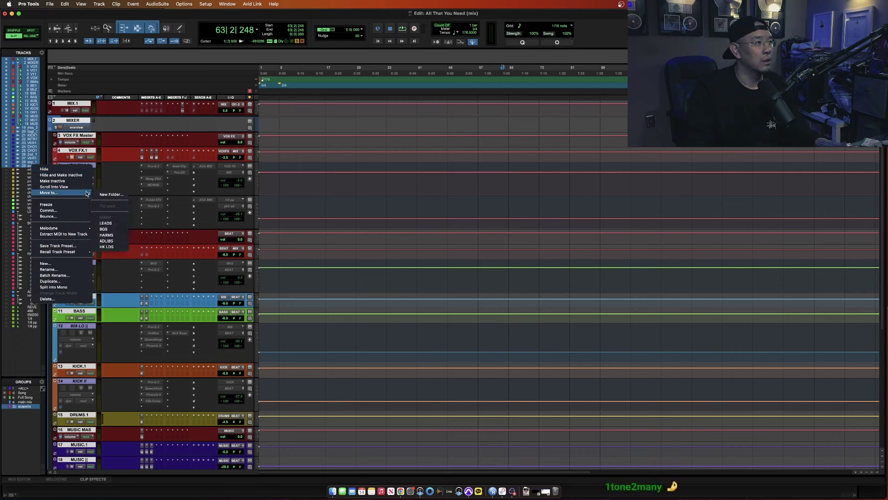
pyautogui.click(41, 54)
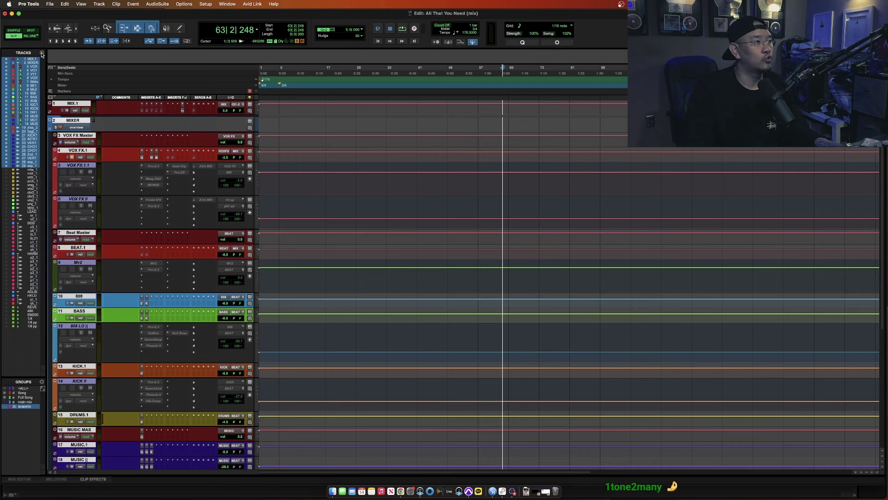
pyautogui.click(42, 54)
pyautogui.moveTo(69, 90)
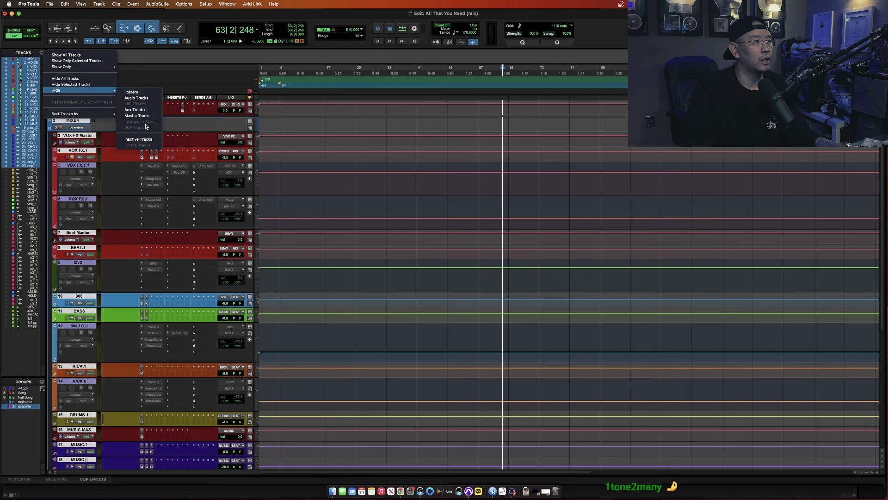
pyautogui.click(138, 138)
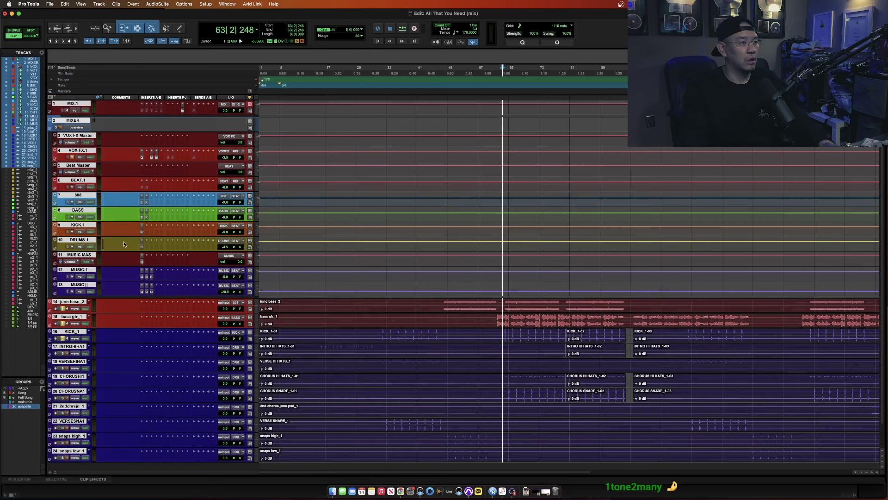
pyautogui.keyDown('alt'); pyautogui.click(78, 121); pyautogui.keyUp('alt')
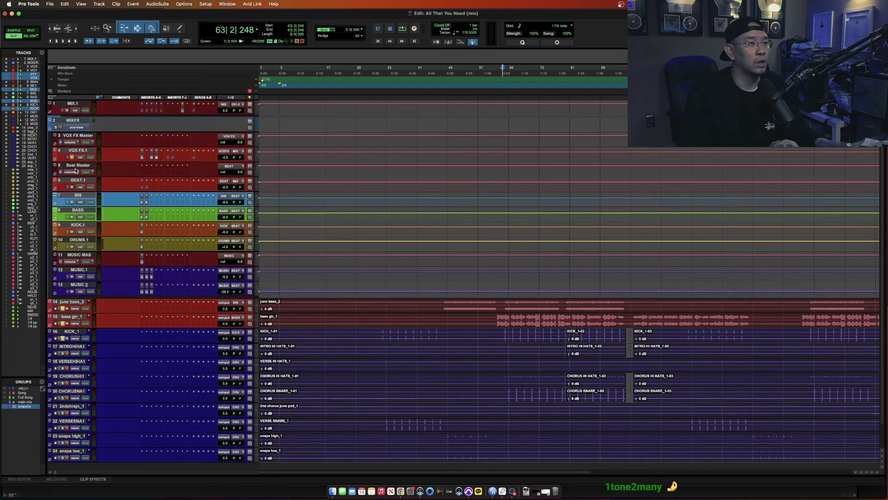
# - Play from where the bass gtr_1 part begins and open the KNOCK plug-in on the KICK.1 track
pyautogui.press('KP_Enter')
pyautogui.press('Escape')
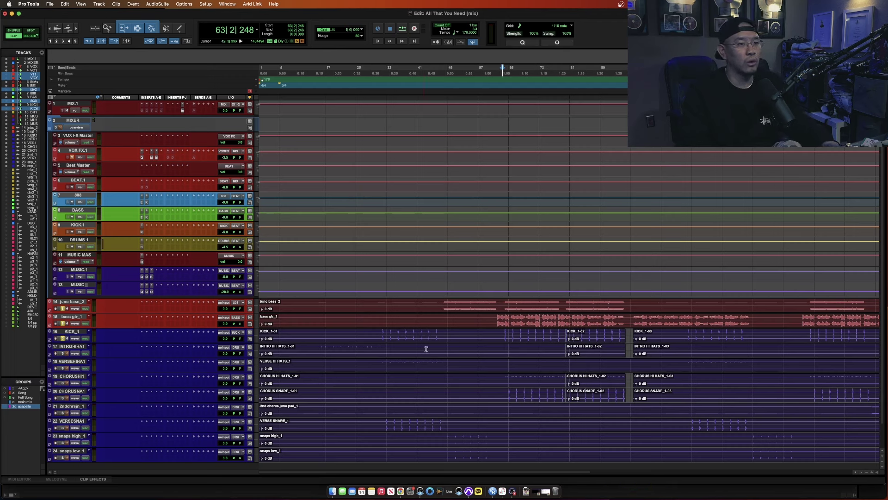
pyautogui.click(498, 317)
pyautogui.press('space')
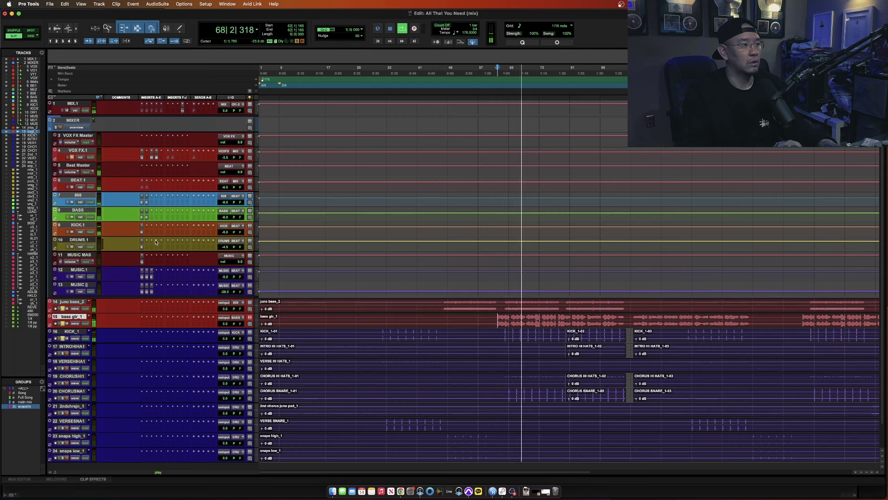
pyautogui.click(141, 232)
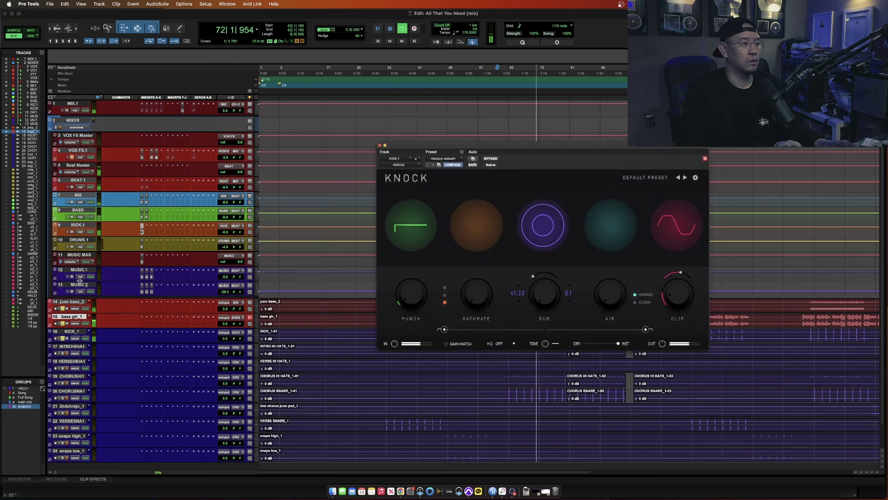
# - Enlarge all track heights, close the KNOCK plug-in and stop playback with the full song length in view
pyautogui.hotkey('ctrl', 'alt', 'Up')
pyautogui.press('super+w')
pyautogui.scroll(-10, 315, 286)
pyautogui.scroll(3, 332, 308)
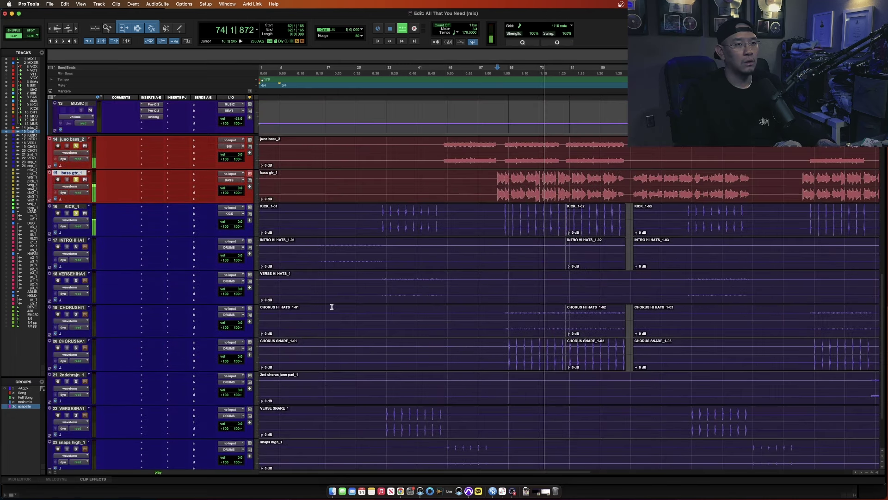
pyautogui.scroll(-3, 367, 298)
pyautogui.press('space')
pyautogui.press('r')
pyautogui.scroll(3, 512, 256)
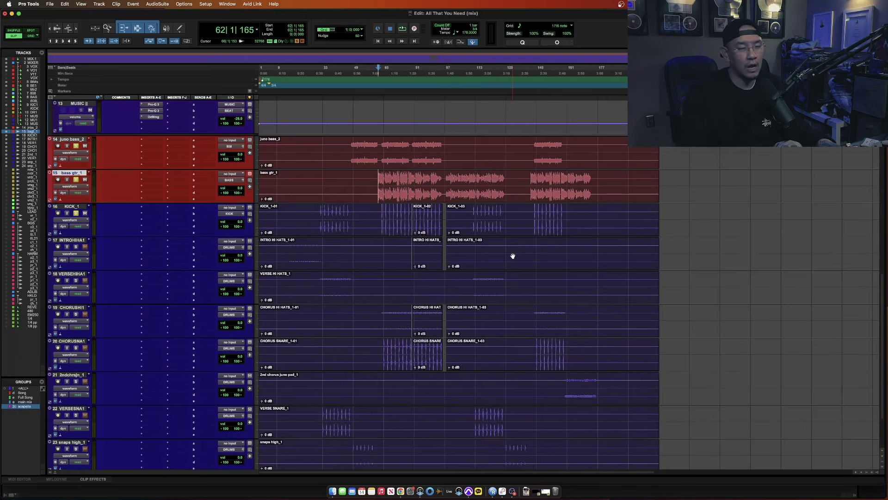
# - Open the Insight Pro meter on the MIX.1 track
pyautogui.press('KP_Enter')
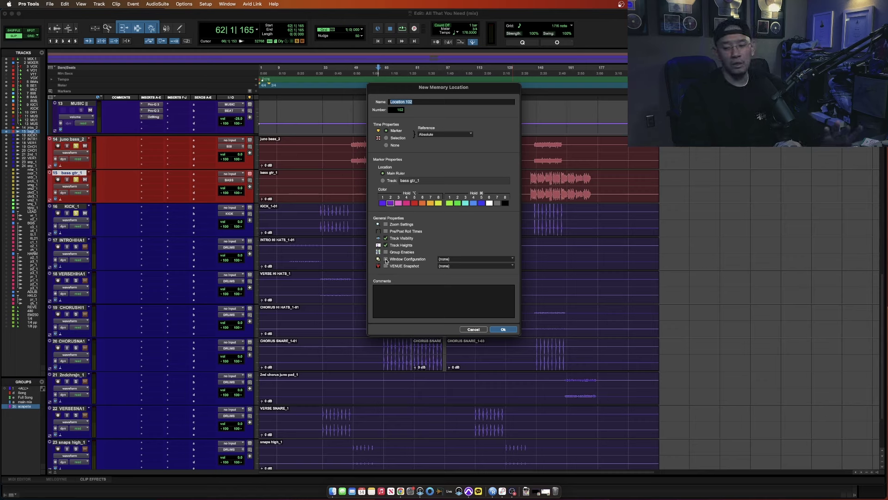
pyautogui.press('Escape')
pyautogui.scroll(10, 279, 270)
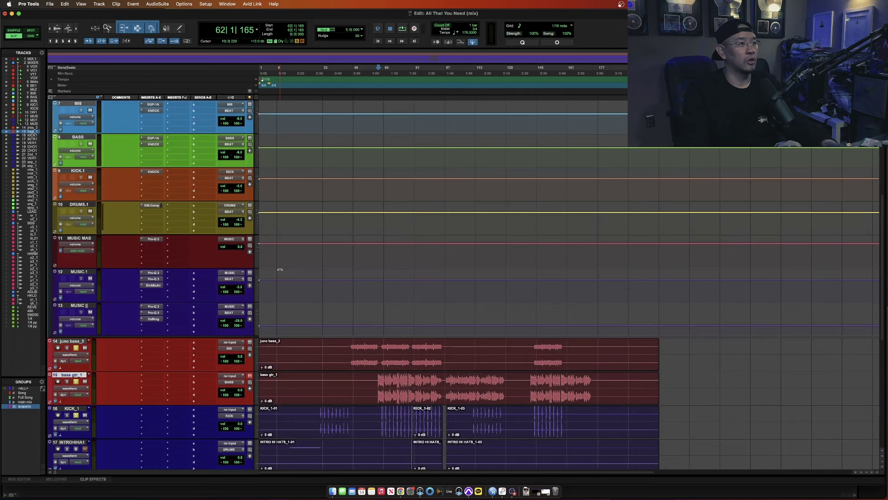
pyautogui.click(178, 124)
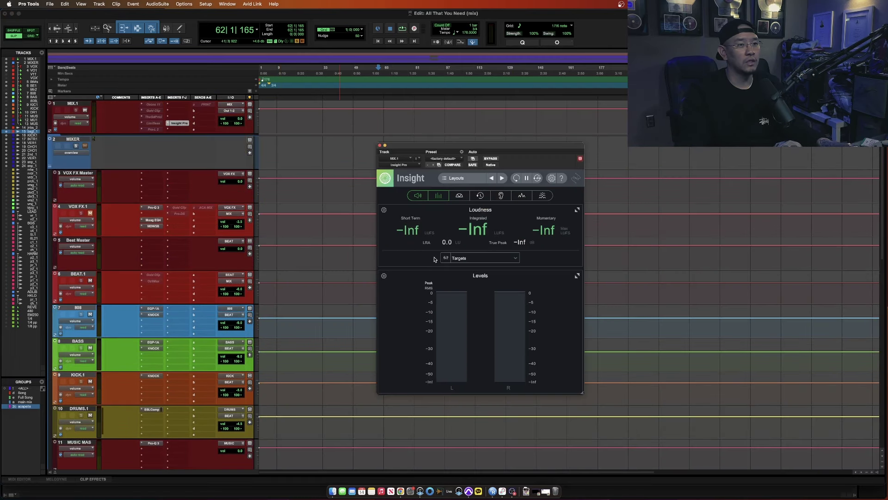
# - Save memory location 102 as Insight, with time properties set to None and only Window Configuration stored
pyautogui.press('KP_Enter')
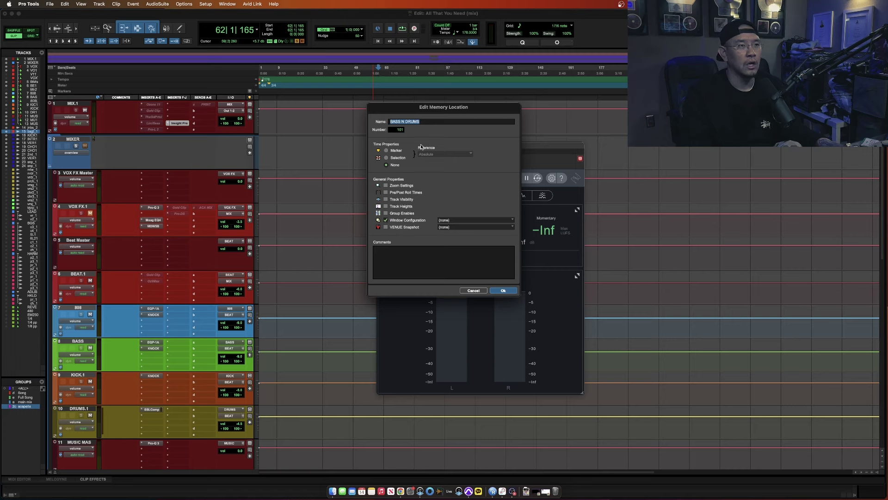
pyautogui.press('Escape')
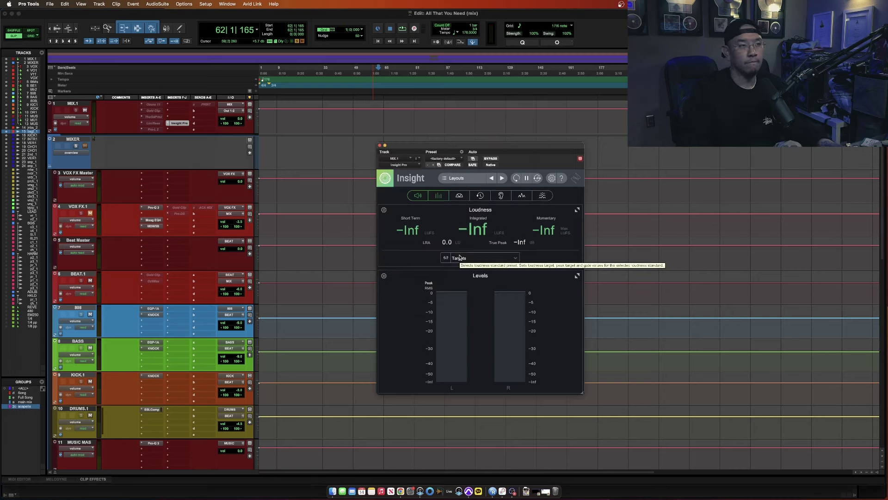
pyautogui.press('KP_Enter')
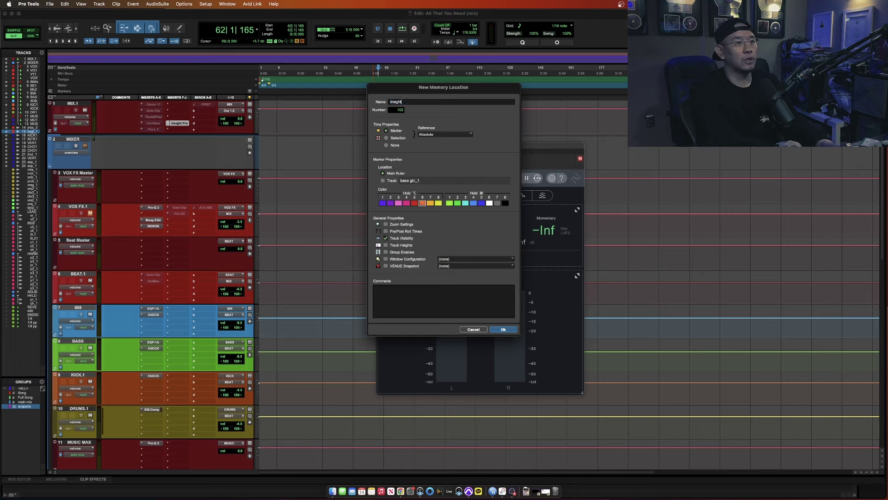
pyautogui.click(387, 146)
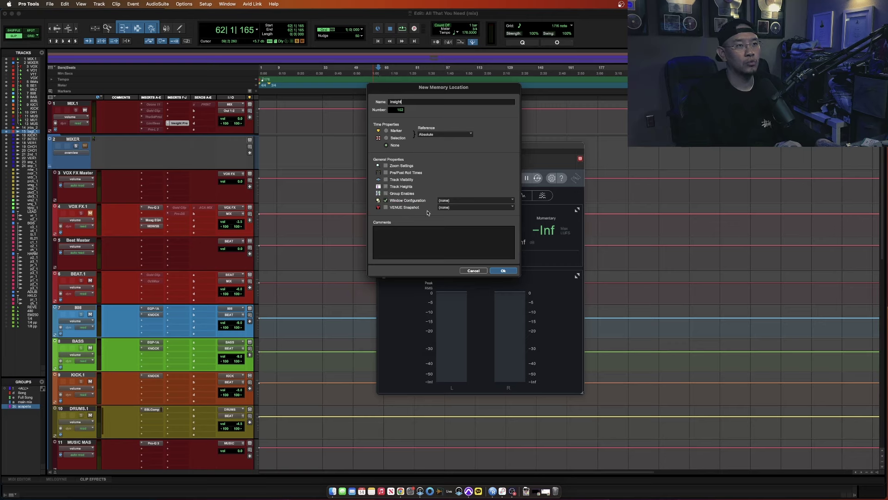
pyautogui.click(504, 271)
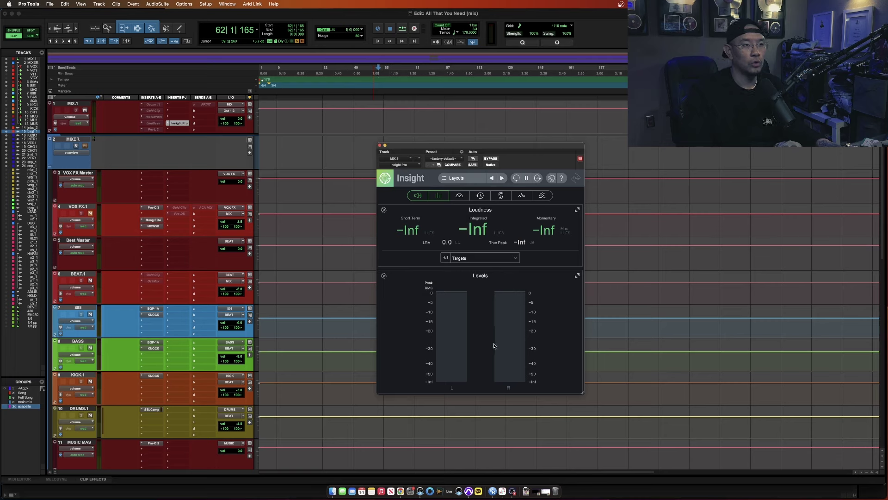
# - Step the playback position back to bar 58, playing short passages to check the mix loudness in Insight
pyautogui.press('1')
pyautogui.press('1')
pyautogui.press('space')
pyautogui.press('space')
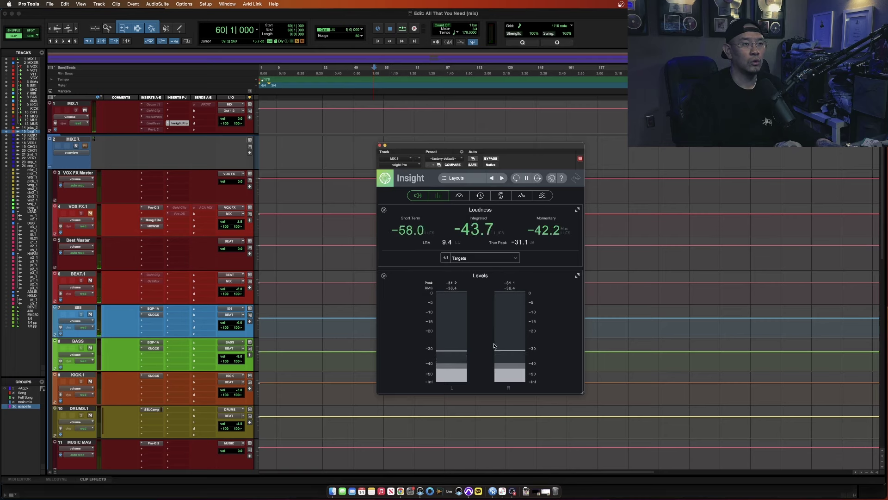
pyautogui.press('1')
pyautogui.press('1')
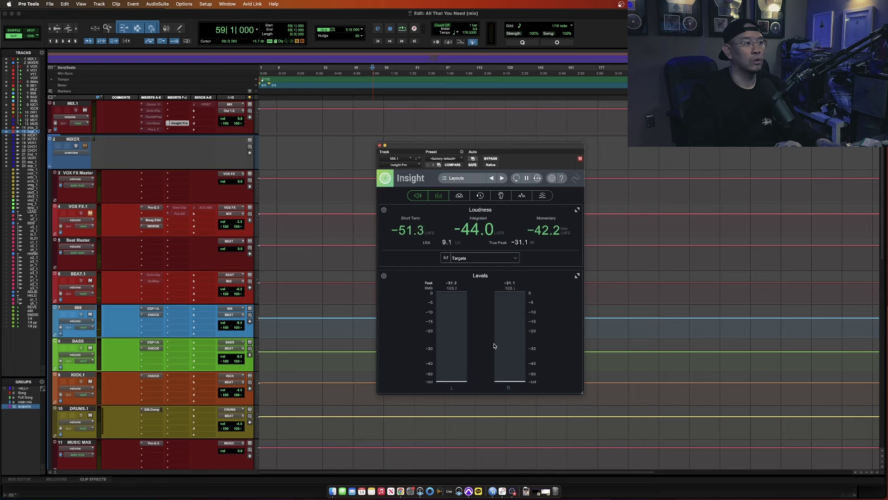
pyautogui.press('space')
pyautogui.press('space')
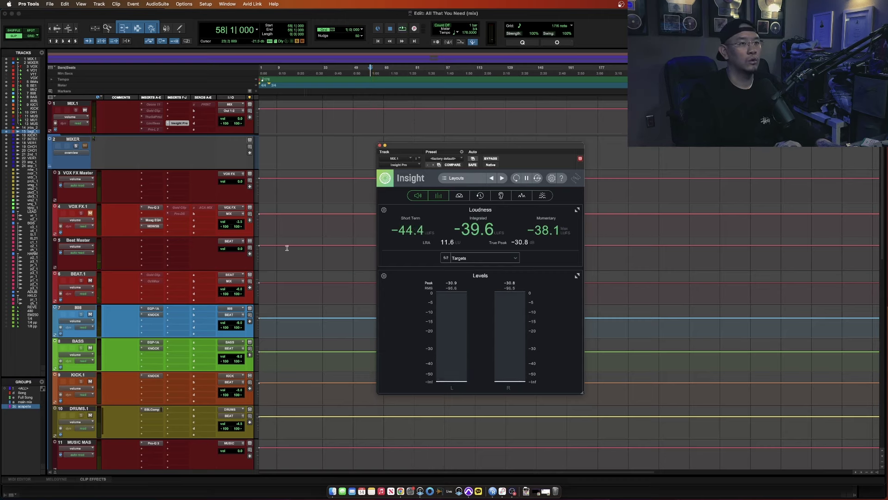
# - Close the Insight meter and review the settings stored in the Insight memory location
pyautogui.scroll(-10, 287, 248)
pyautogui.click(380, 146)
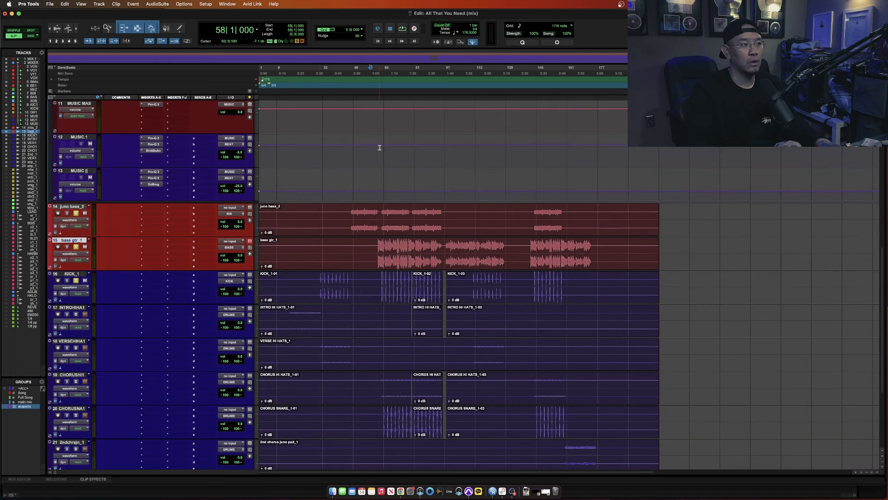
pyautogui.press('KP_Enter')
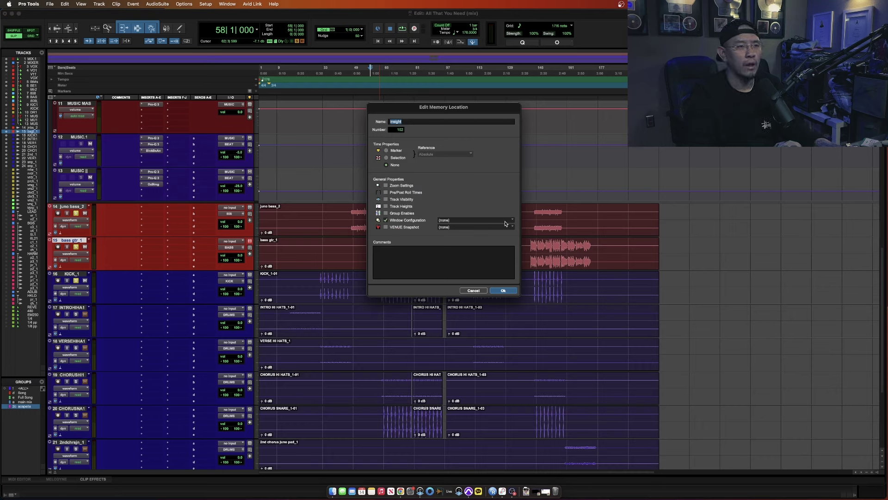
pyautogui.press('Return')
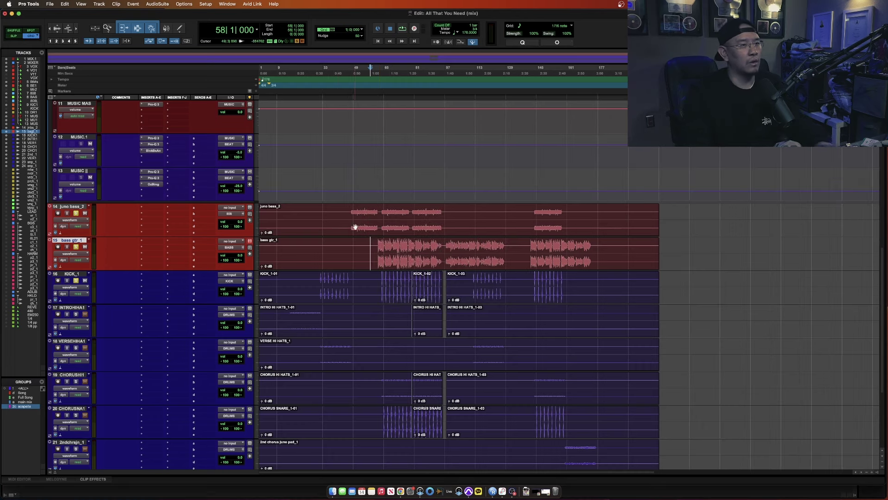
# - Place the cursor at bar 47 on juno bass_2, recheck the Insight memory location without changing it, and start playback
pyautogui.click(349, 222)
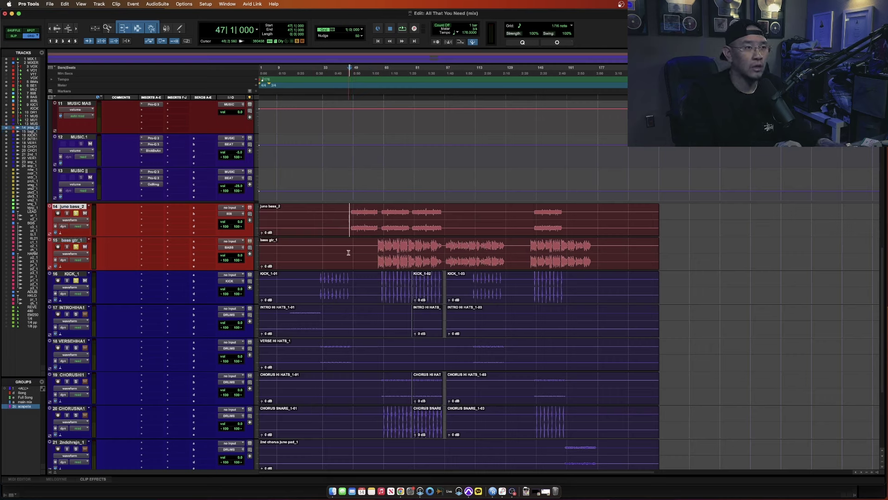
pyautogui.press('KP_Enter')
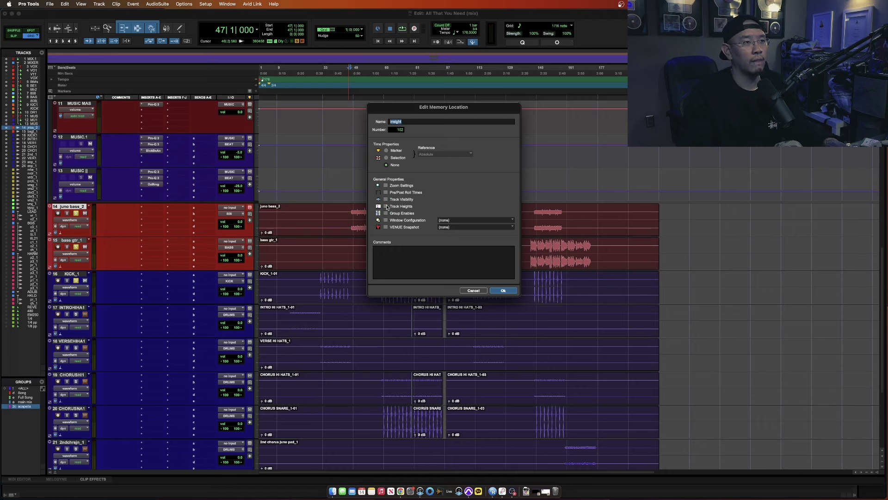
pyautogui.click(472, 291)
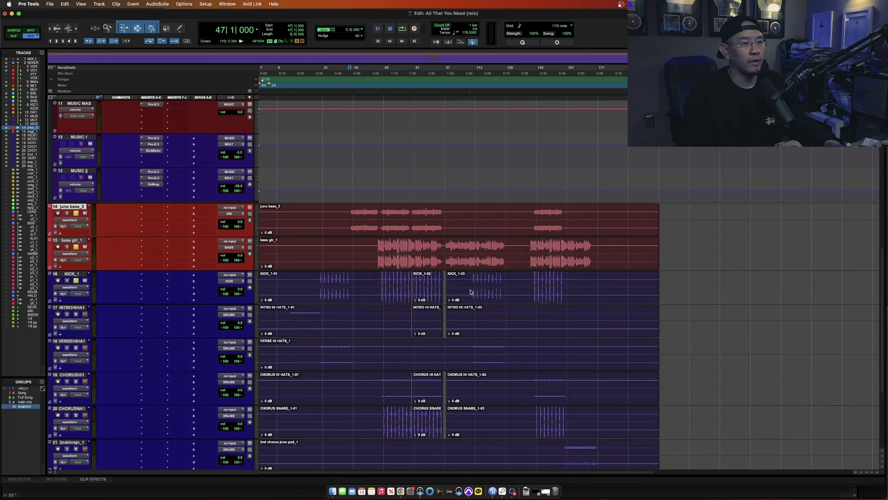
pyautogui.press('space')
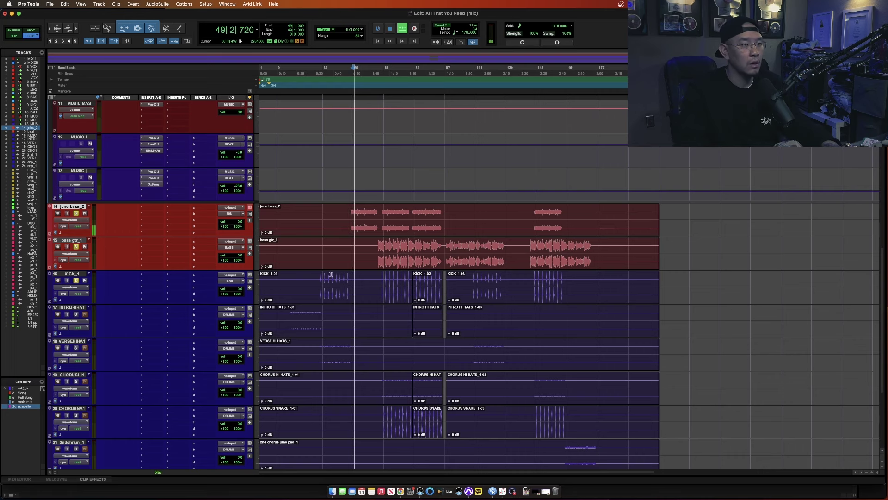
# - Restart playback just before the first KICK_1 hits of the verse, with the timeline zoomed in
pyautogui.click(316, 278)
pyautogui.press('space')
pyautogui.press('space')
pyautogui.press('t')
pyautogui.press('t')
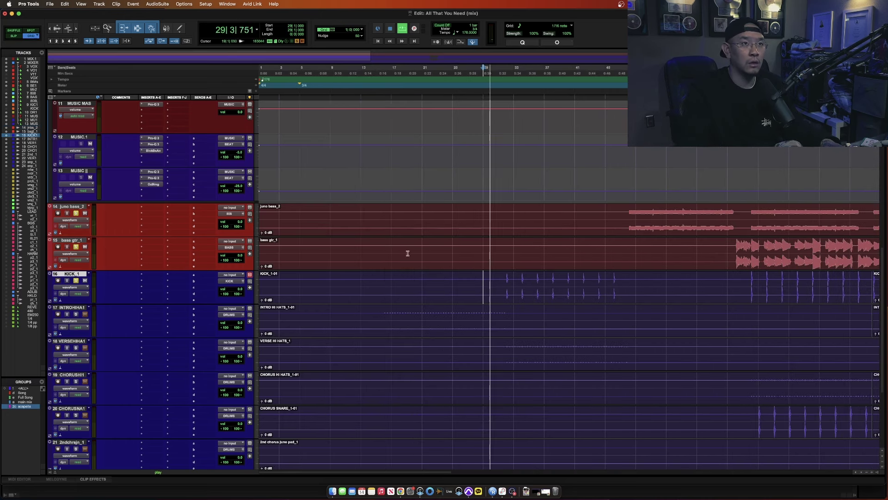
# - Switch to Slip mode and restart playback from the first chorus hit on KICK_1
pyautogui.press('r')
pyautogui.press('F2')
pyautogui.click(504, 281)
pyautogui.press('space')
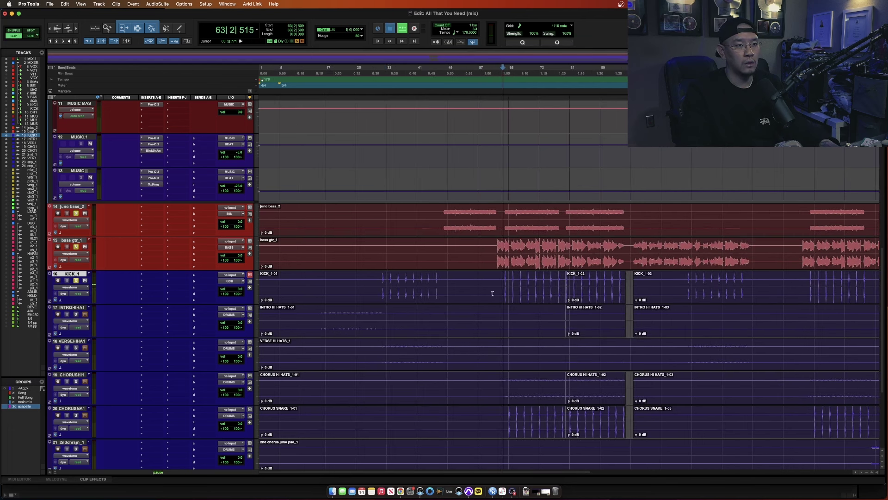
pyautogui.press('space')
# - Move the chorus snare track directly below KICK_1 and solo it
pyautogui.moveTo(70, 408); pyautogui.dragTo(74, 306)
pyautogui.click(76, 315)
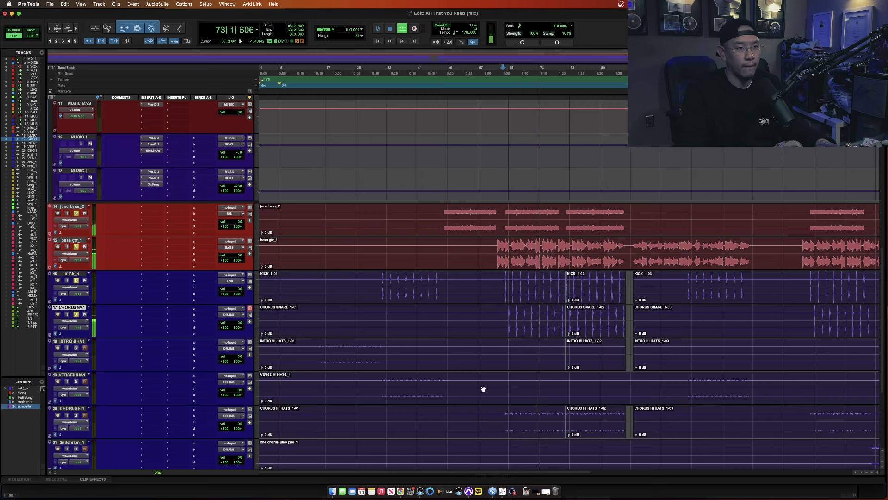
# - Switch to Grid mode and place the cursor at bar 64 on the chorus snare track
pyautogui.press('F4')
pyautogui.press('F2')
pyautogui.press('F4')
pyautogui.click(503, 311)
pyautogui.press('t')
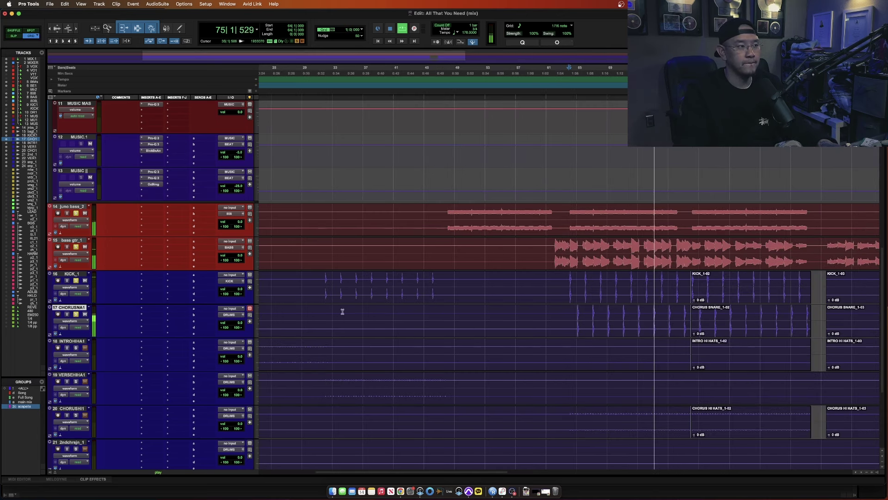
# - Zoom the timeline out, enlarge the waveforms and replay the chorus from bar 64 with the chorus hi-hats soloed too
pyautogui.press('r')
pyautogui.press('super+alt+]')
pyautogui.press('super+alt+]')
pyautogui.press('super+alt+]')
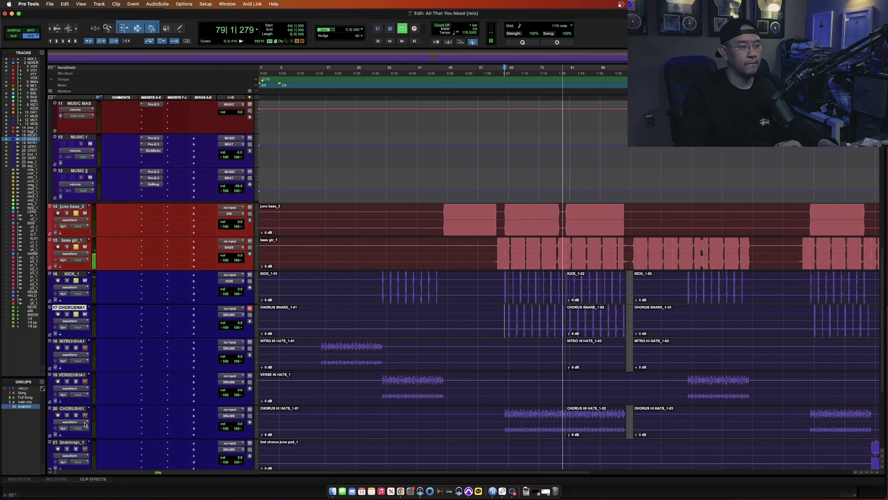
pyautogui.press('space')
pyautogui.press('space')
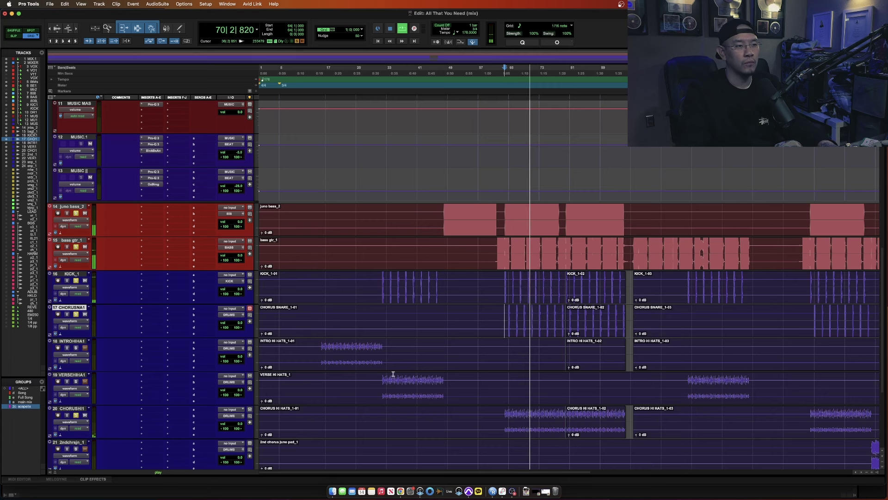
# - Solo the intro and verse hi-hats and move the verse snare, snaps high and snaps low tracks directly below the chorus snare
pyautogui.press('F2')
pyautogui.moveTo(321, 348); pyautogui.dragTo(479, 398)
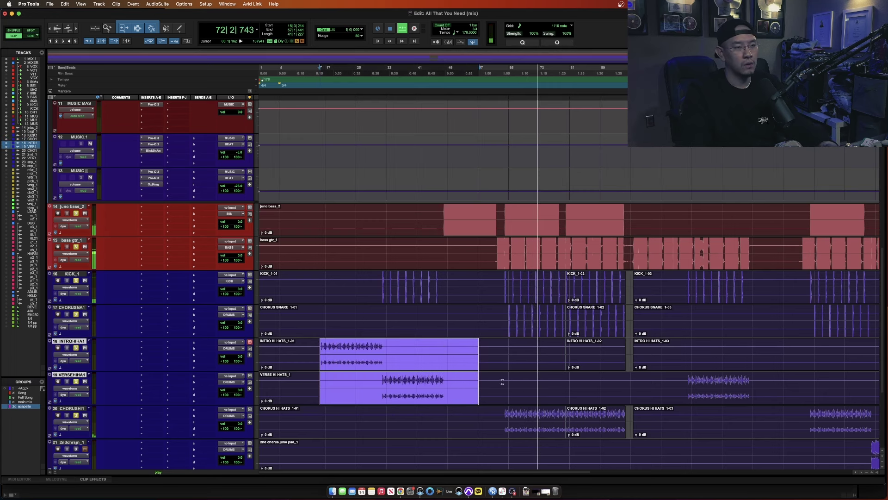
pyautogui.scroll(-3, 463, 387)
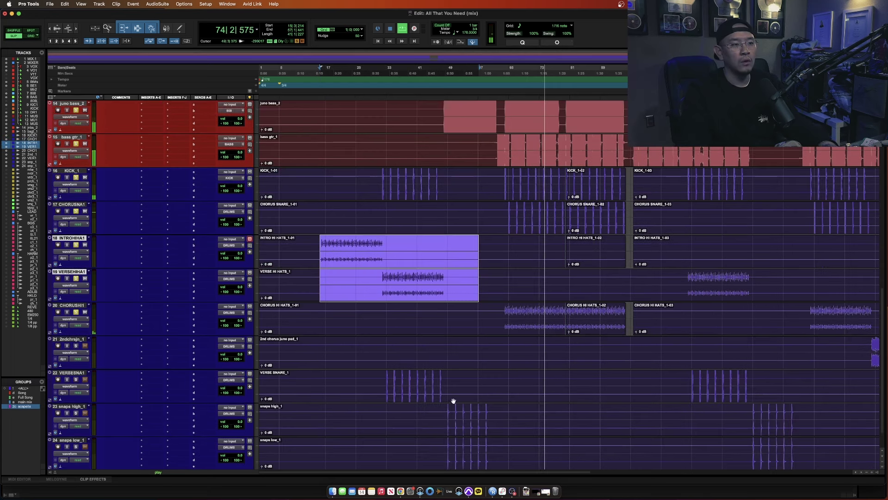
pyautogui.scroll(-1, 445, 389)
pyautogui.moveTo(384, 350); pyautogui.dragTo(520, 435)
pyautogui.press('space')
pyautogui.moveTo(70, 337); pyautogui.dragTo(207, 213)
# - Play briefly from the first snaps at bar 48, and restart playback from bar 31 with the verse snare soloed
pyautogui.click(445, 232)
pyautogui.press('space')
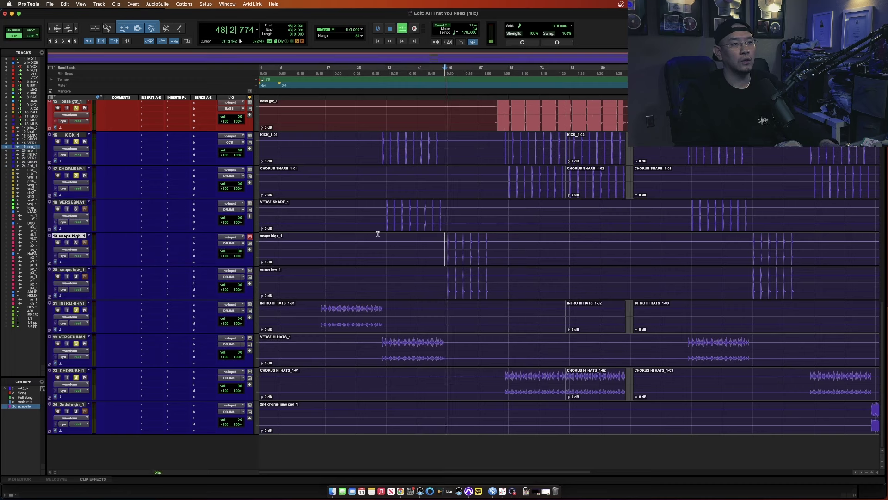
pyautogui.press('space')
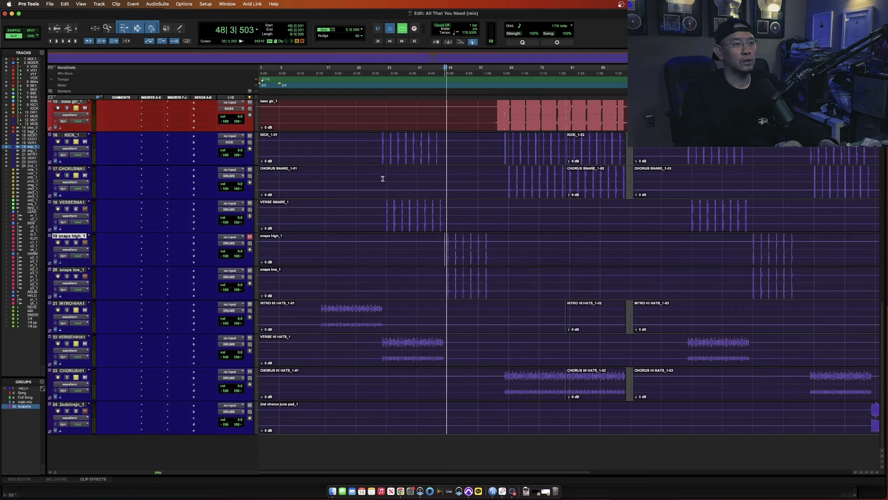
pyautogui.click(379, 173)
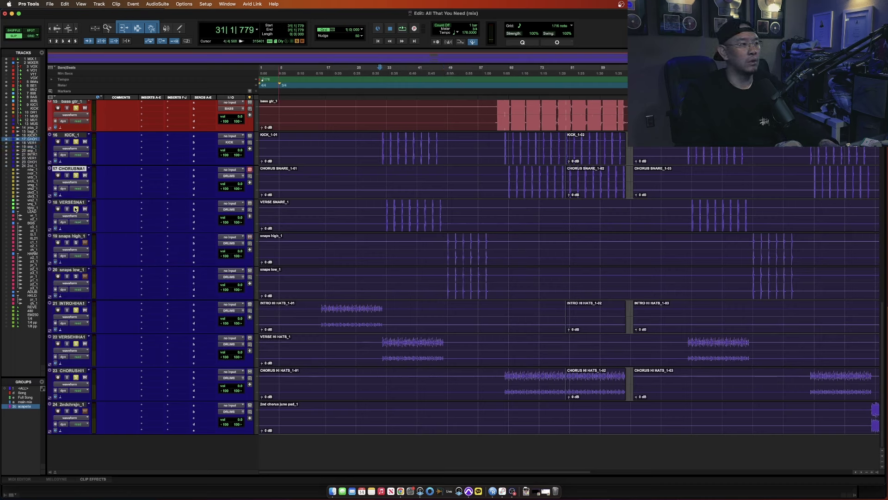
pyautogui.press('space')
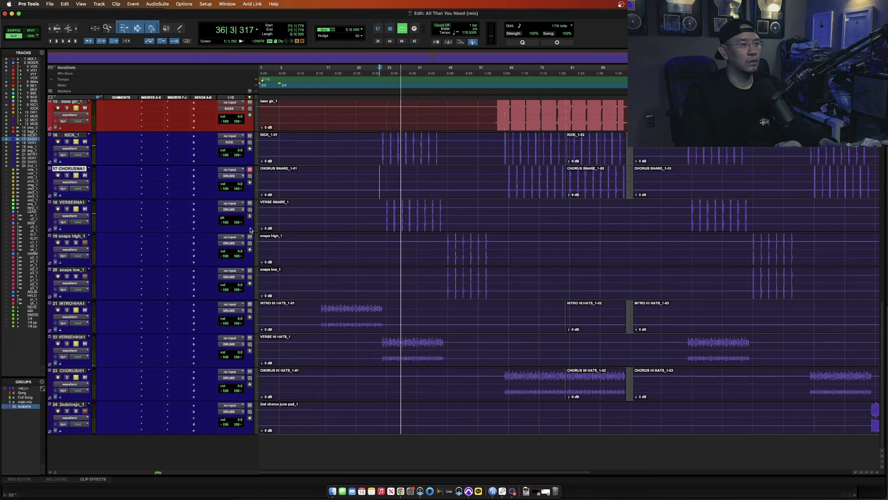
# - Show the chorus snare's peak level and play the first chorus and first verse hits to compare the two snares
pyautogui.keyDown('super'); pyautogui.click(240, 185); pyautogui.keyUp('super')
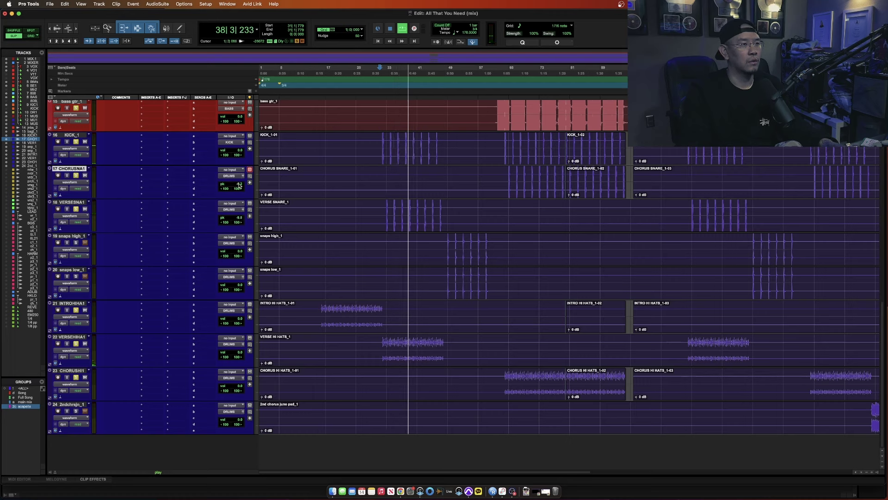
pyautogui.click(508, 180)
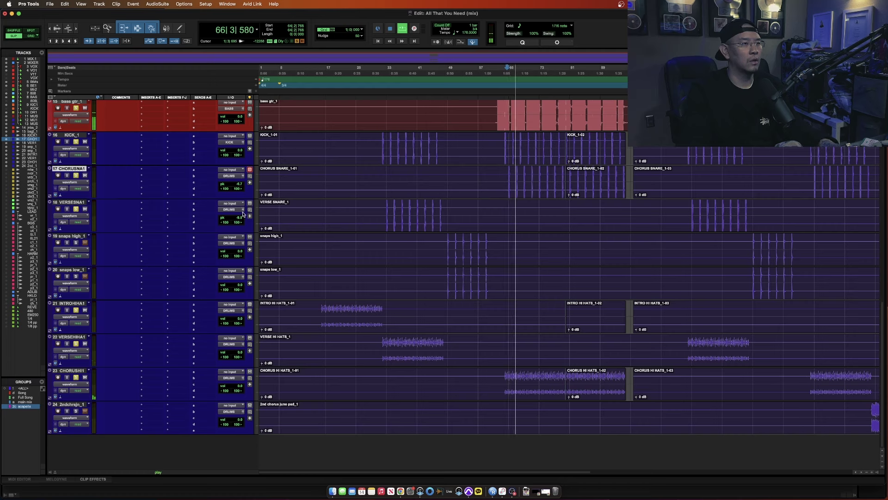
pyautogui.press('space')
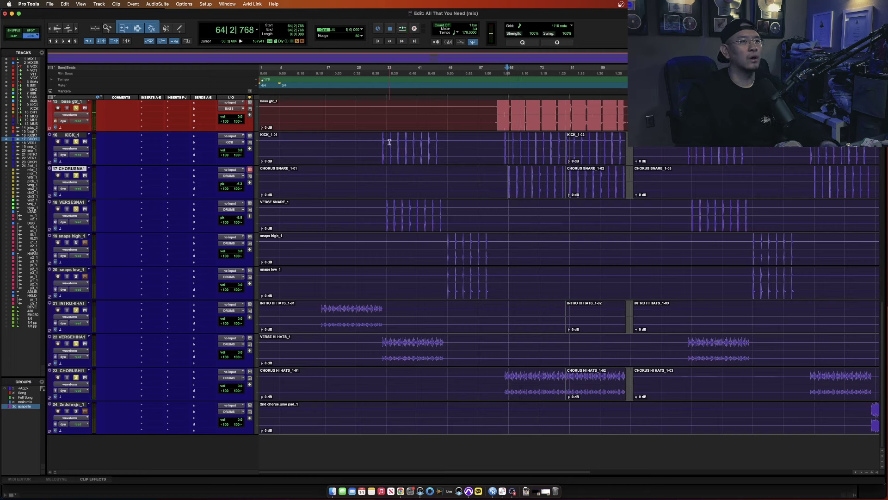
pyautogui.click(382, 143)
pyautogui.press('space')
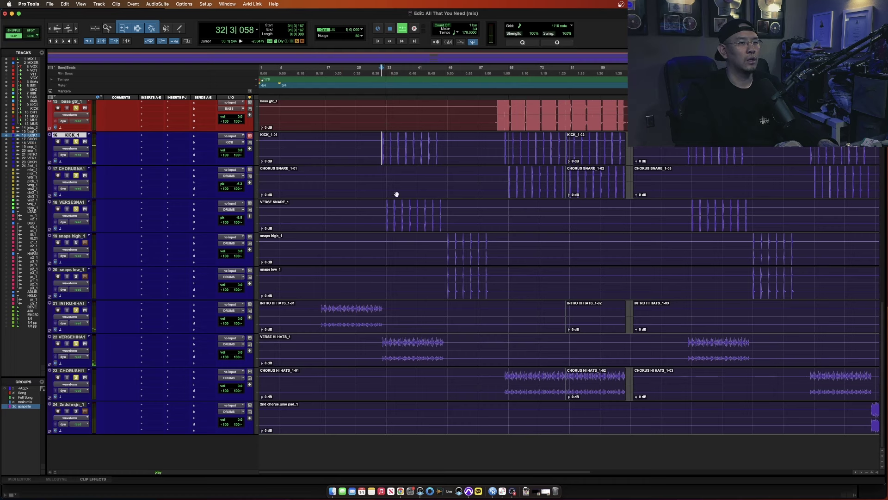
# - Solo both snaps tracks and play their first section from bar 47
pyautogui.moveTo(443, 250); pyautogui.dragTo(520, 293)
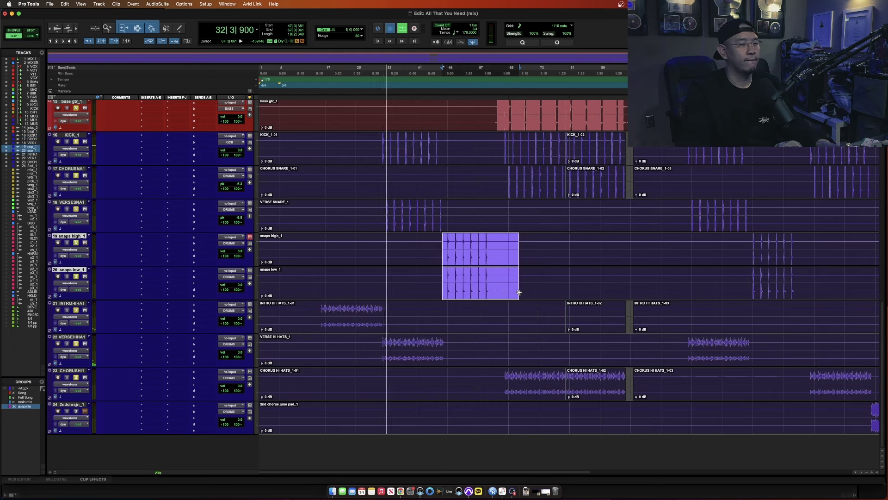
pyautogui.press('space')
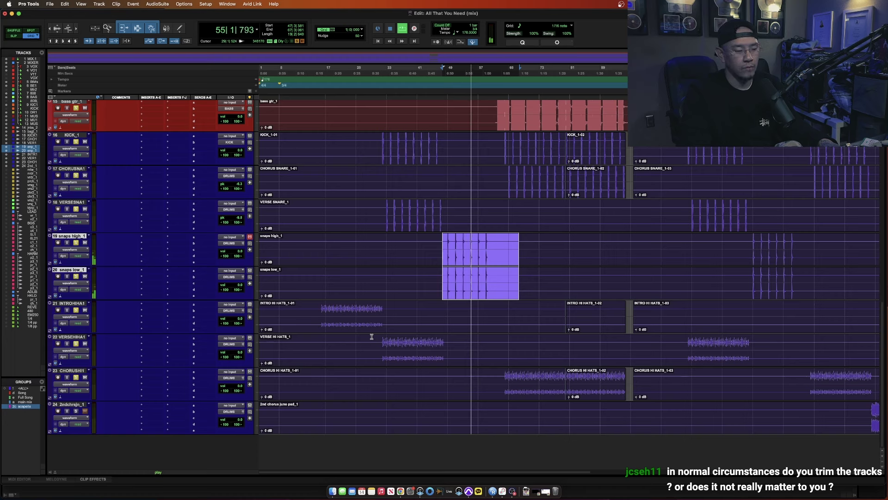
pyautogui.press('space')
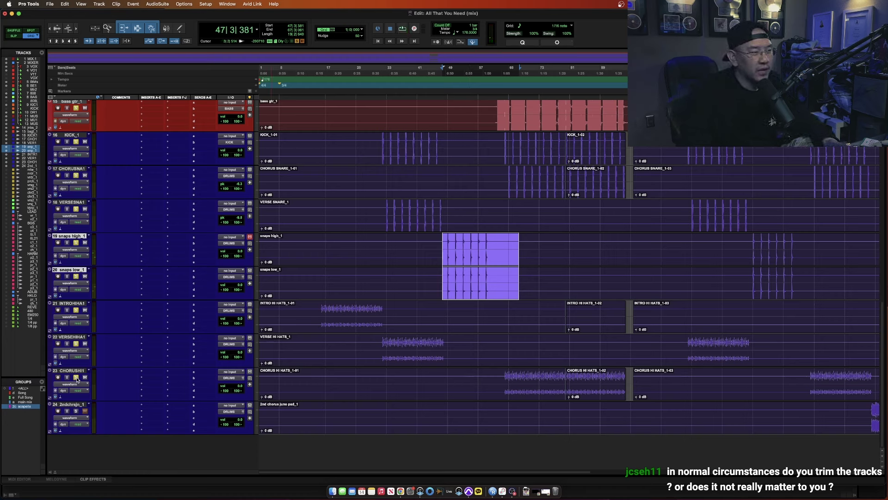
# - Try separating the first verse hits on KICK_1 and deleting the empty part before them, and undo it
pyautogui.moveTo(375, 143); pyautogui.dragTo(440, 158)
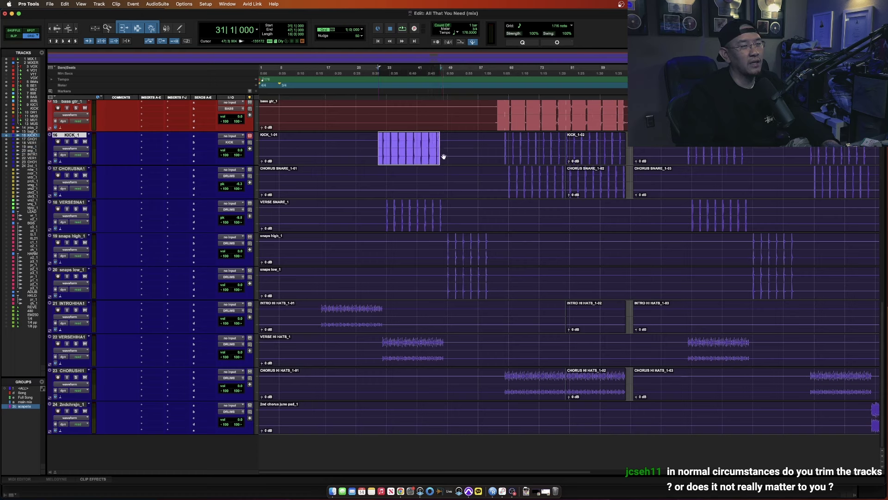
pyautogui.press('b')
pyautogui.click(356, 156)
pyautogui.press('Delete')
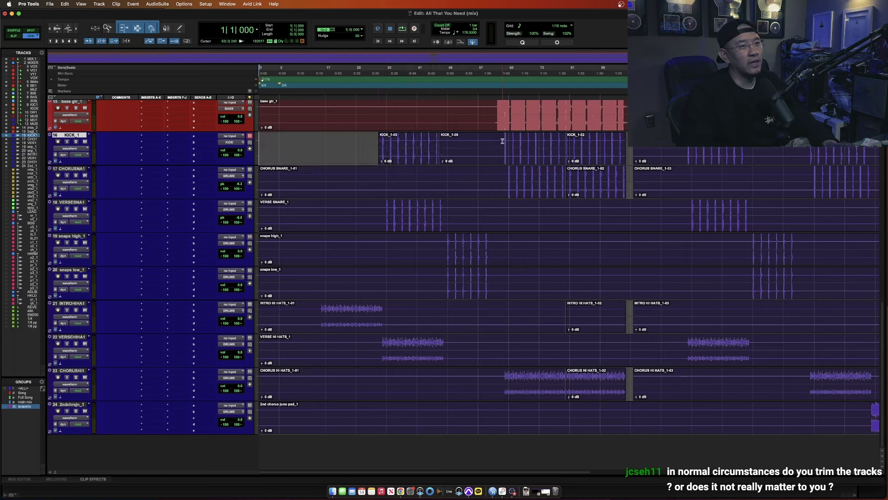
pyautogui.press('super+z')
pyautogui.press('super+z')
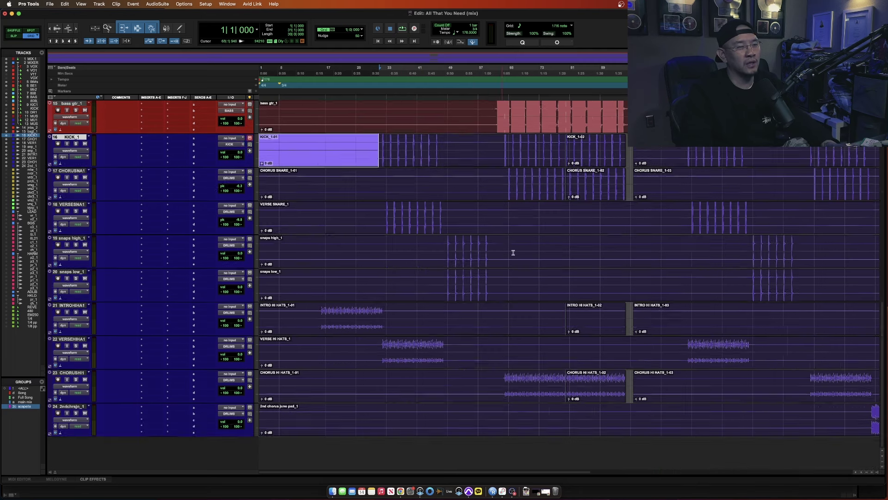
# - Examine the bass gtr_1 waveform around its entry before the first chorus, using Slip mode and enlarged waveforms
pyautogui.scroll(3, 509, 240)
pyautogui.click(502, 214)
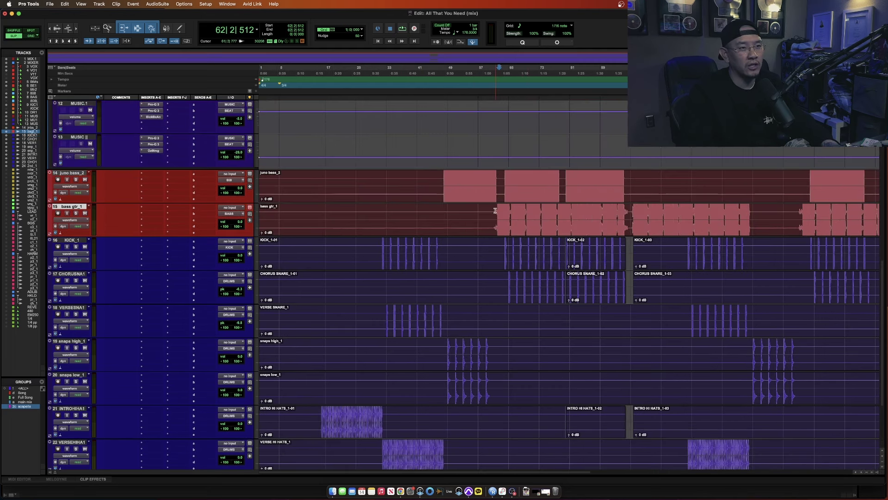
pyautogui.press('super+bracketright')
pyautogui.press('super+bracketright')
pyautogui.press('super+bracketright')
pyautogui.press('super+bracketright')
pyautogui.press('super+bracketleft')
pyautogui.press('super+bracketleft')
pyautogui.press('super+bracketleft')
pyautogui.press('super+bracketleft')
pyautogui.press('super+bracketleft')
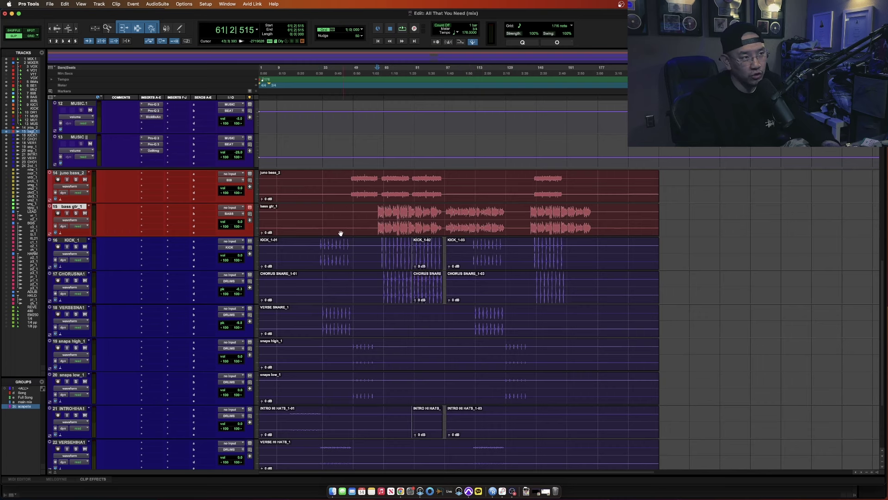
# - Cut the silent stretches out of the KICK_1 track, keeping only the verse and chorus sections with hits
pyautogui.moveTo(318, 250); pyautogui.dragTo(379, 255)
pyautogui.press('a')
pyautogui.press('Delete')
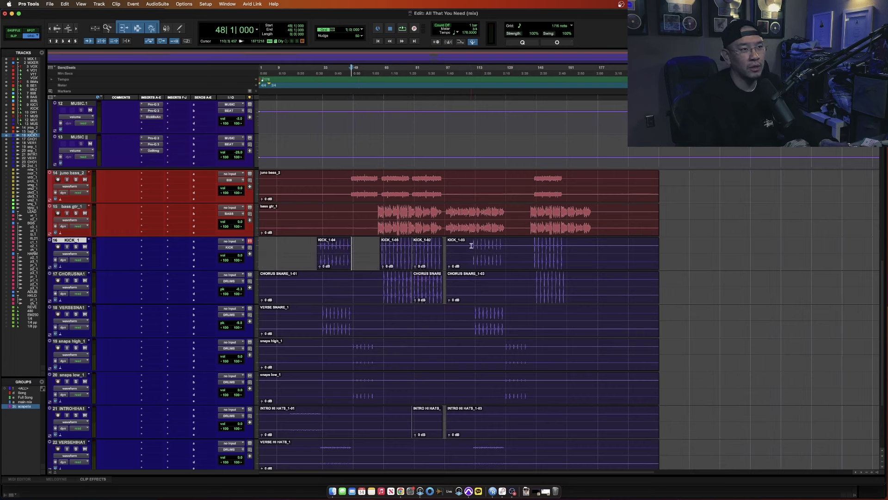
pyautogui.moveTo(471, 246); pyautogui.dragTo(445, 246)
pyautogui.press('Delete')
pyautogui.moveTo(504, 252); pyautogui.dragTo(531, 252)
pyautogui.press('Delete')
pyautogui.click(564, 246)
pyautogui.press('s')
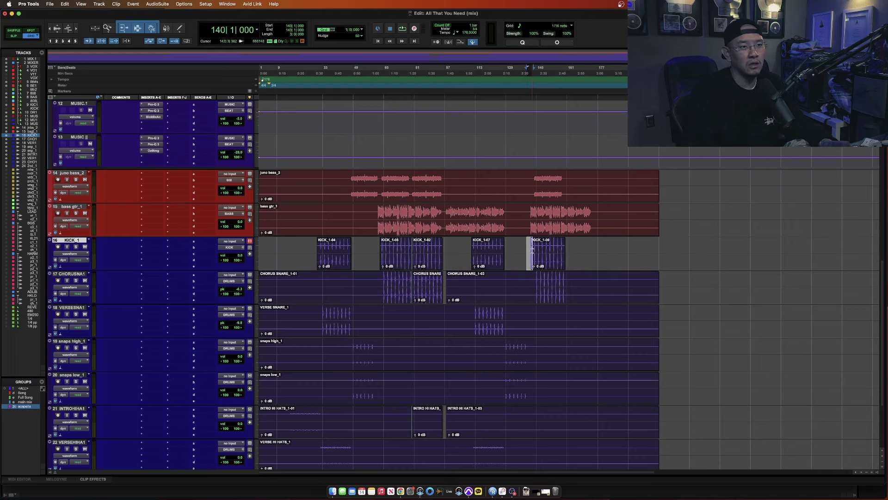
pyautogui.press('Delete')
# - Trim the silence off the chorus snare clips so they start and end around the first and last chorus hits
pyautogui.click(547, 260)
pyautogui.press('t')
pyautogui.press('t')
pyautogui.click(578, 281)
pyautogui.press('r')
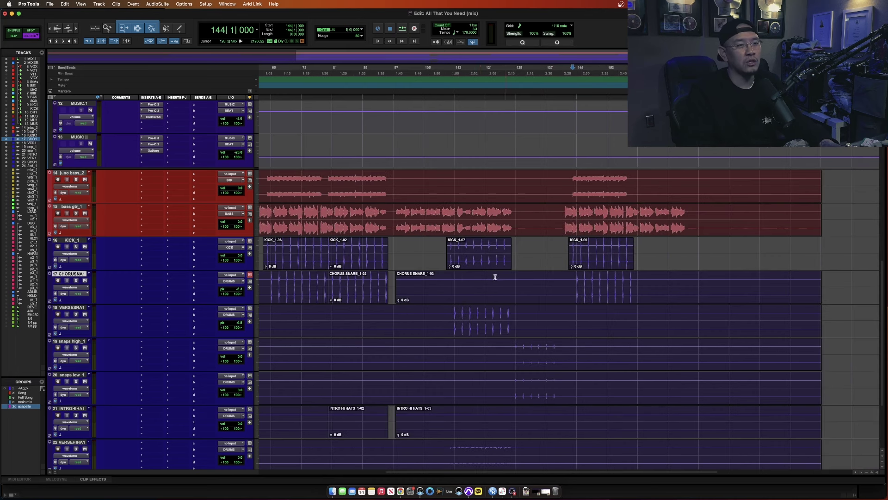
pyautogui.press('a')
pyautogui.press('F4')
pyautogui.click(637, 279)
pyautogui.press('s')
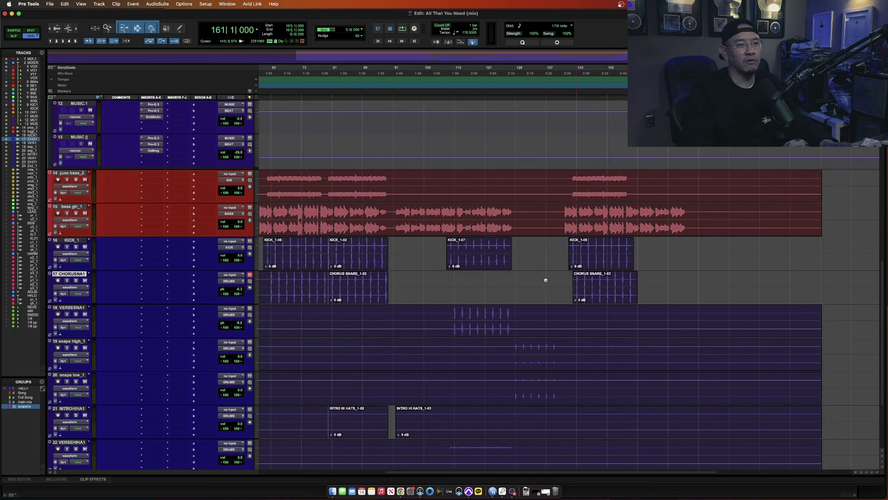
pyautogui.hscroll(-5, 404, 306)
pyautogui.click(435, 281)
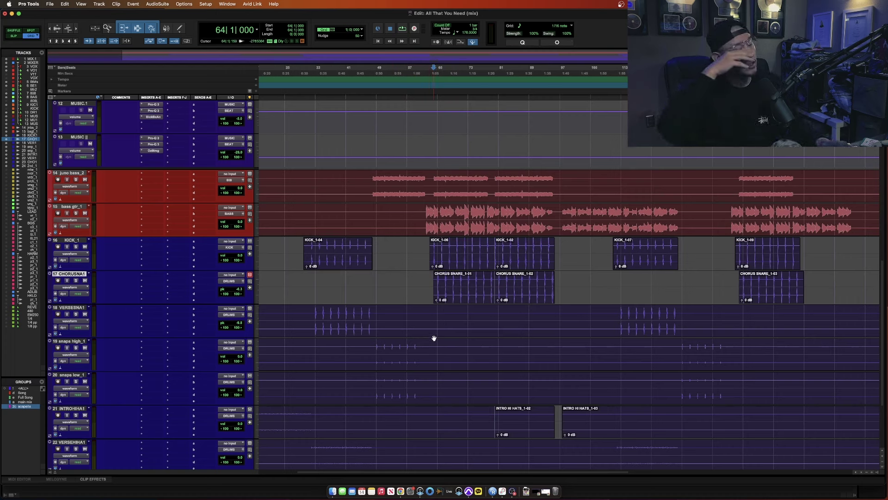
# - Undo all the silence trimming on the KICK_1 and chorus snare tracks
pyautogui.press('super+z')
pyautogui.press('super+z')
pyautogui.press('super+z')
pyautogui.press('super+z')
pyautogui.press('super+z')
pyautogui.press('super+z')
pyautogui.press('super+z')
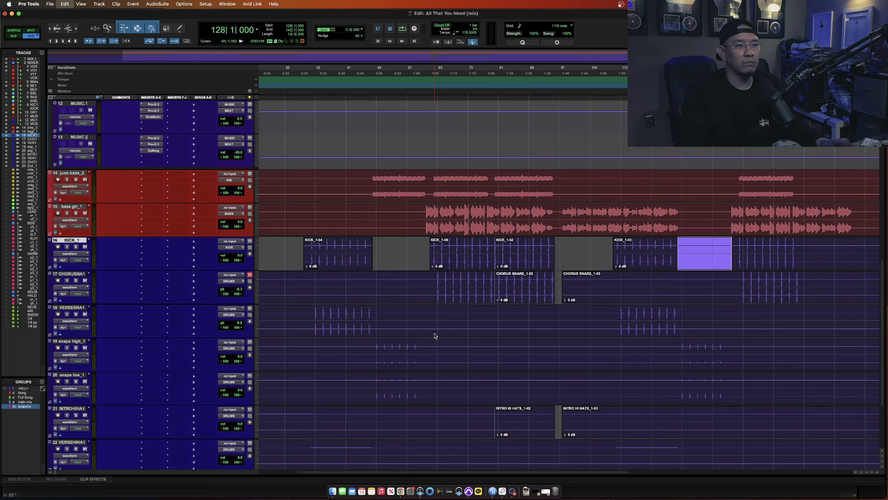
pyautogui.press('super+z')
pyautogui.press('super+z')
pyautogui.press('super+z')
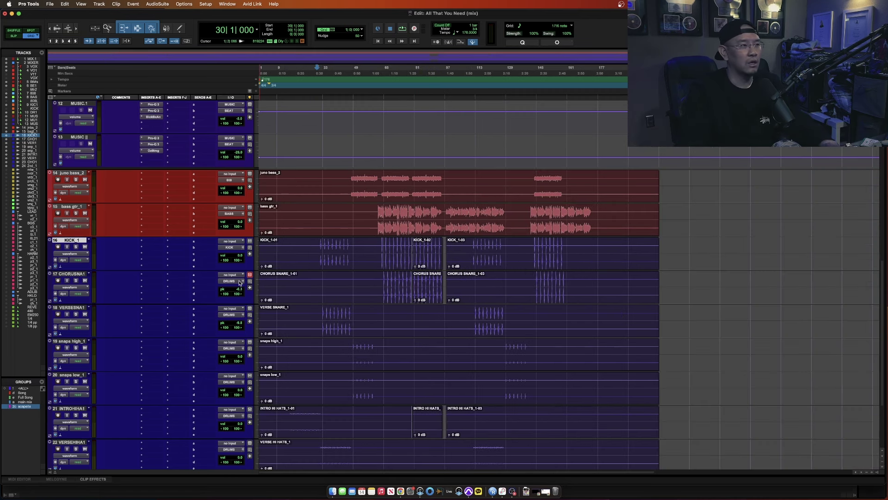
pyautogui.scroll(-3, 70, 241)
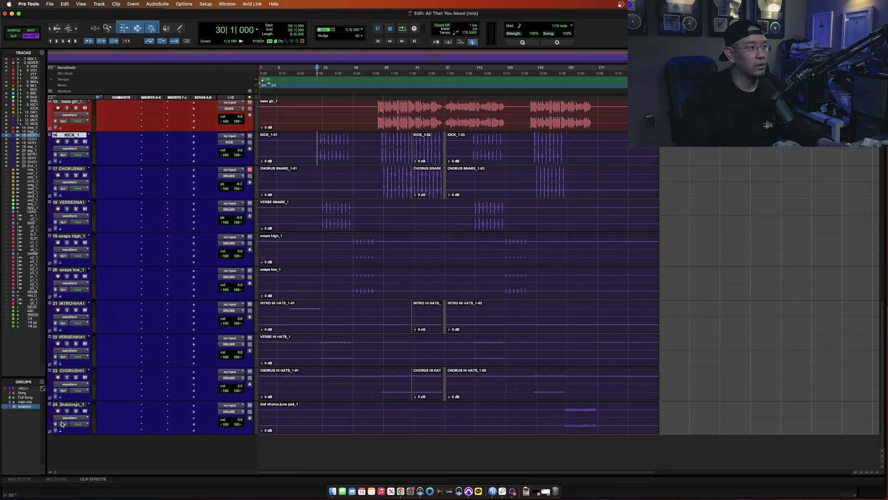
pyautogui.press('super+z')
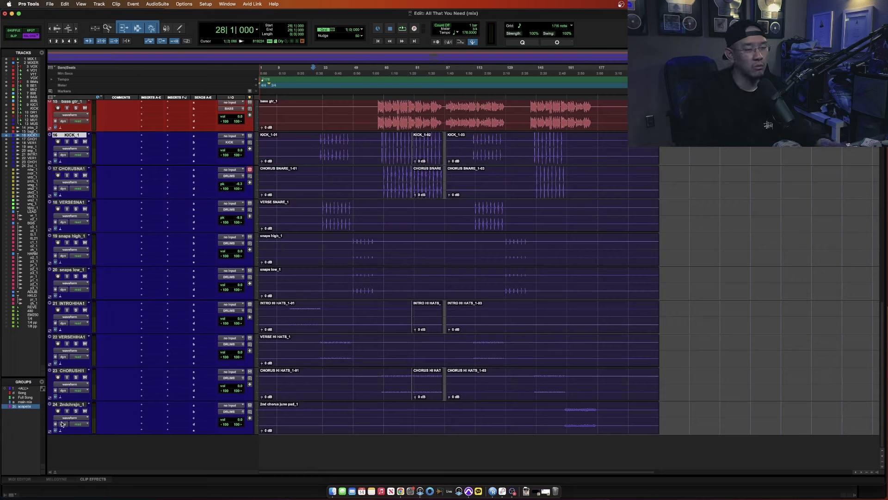
# - Bring the hidden music and vocal tracks back below the drums and enlarge the music tracks to the drum tracks' height
pyautogui.press('super+z')
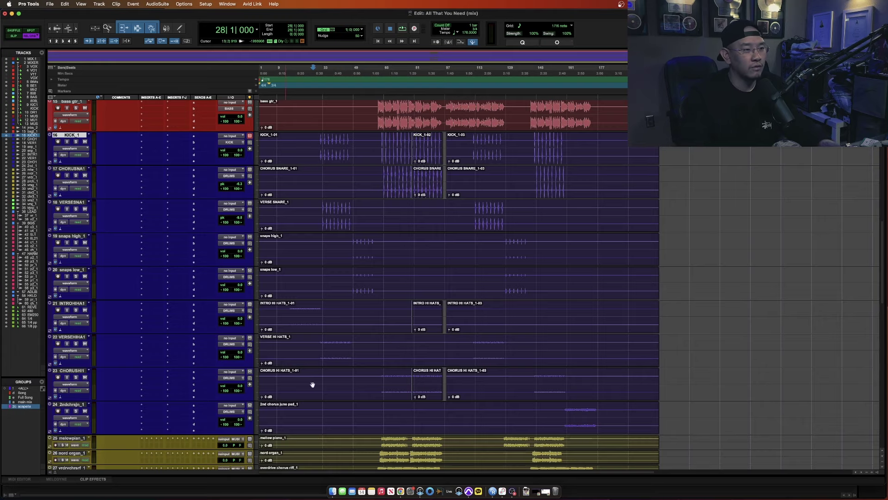
pyautogui.scroll(-5, 313, 385)
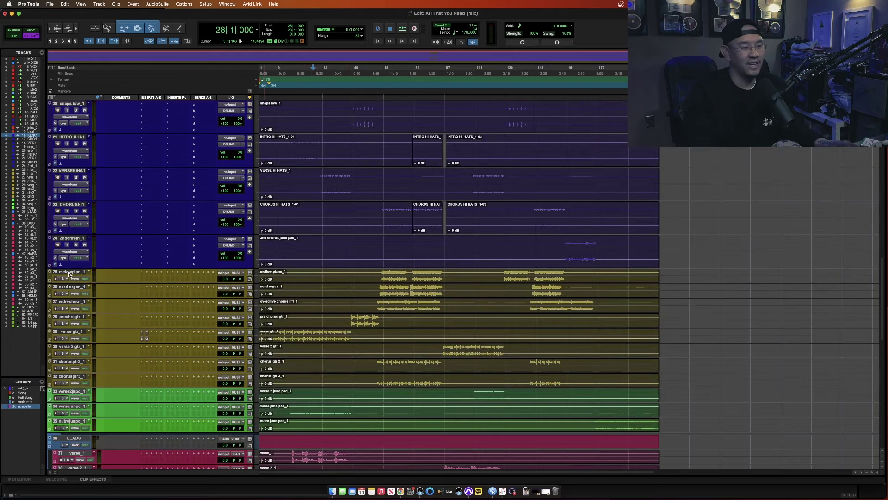
pyautogui.scroll(15, 223, 323)
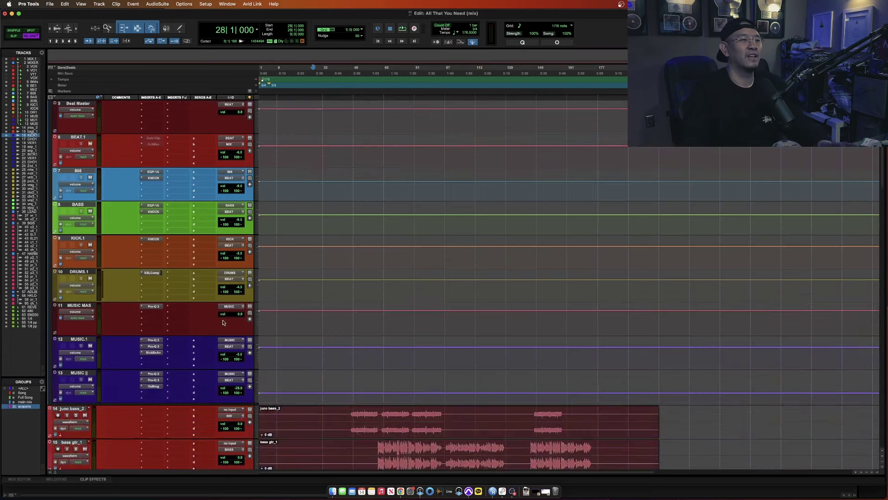
pyautogui.scroll(-20, 223, 323)
pyautogui.scroll(8, 315, 271)
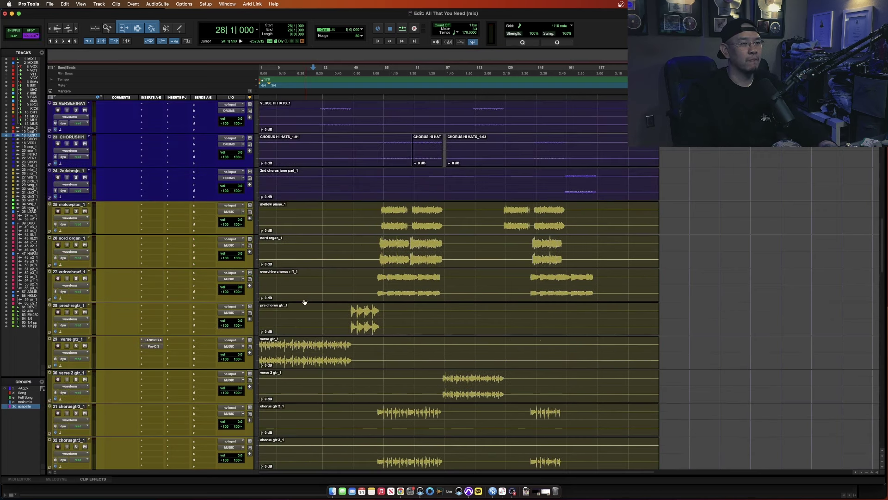
# - Select the whole verse gtr_1 clip and play it from the beginning of the song
pyautogui.tripleClick(303, 345)
pyautogui.press('space')
pyautogui.scroll(8, 304, 345)
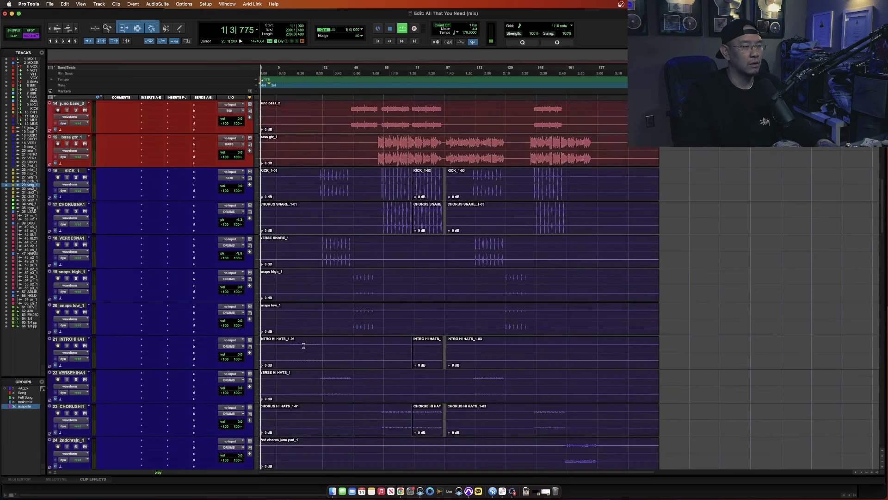
pyautogui.scroll(2, 304, 346)
pyautogui.scroll(-10, 304, 332)
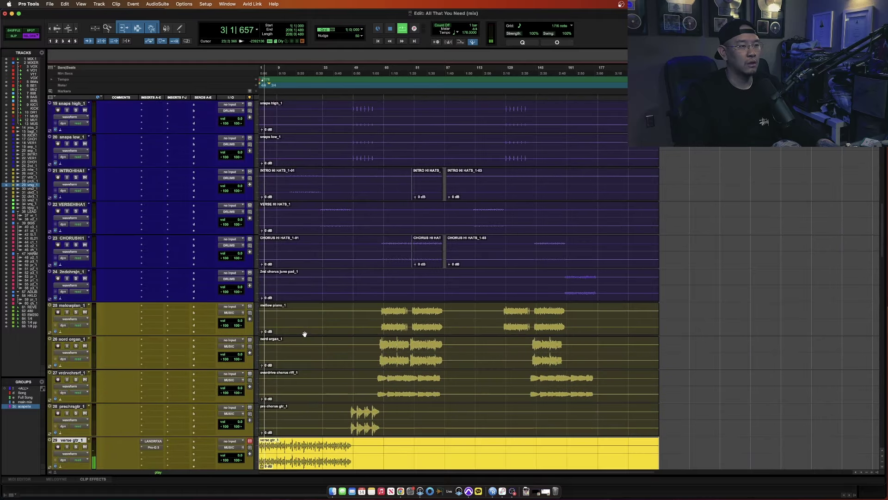
# - Replay the song from the start and review the mixer buses, bass and drum tracks down to verse gtr_1
pyautogui.scroll(20, 315, 310)
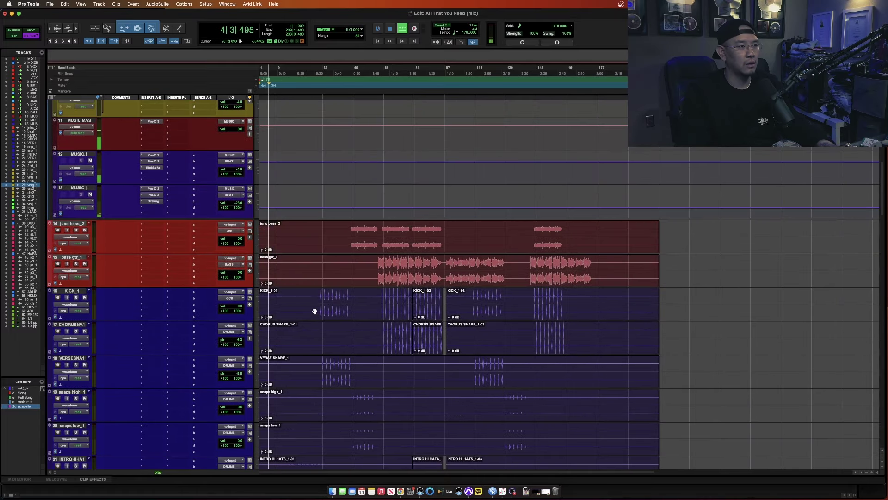
pyautogui.press('space')
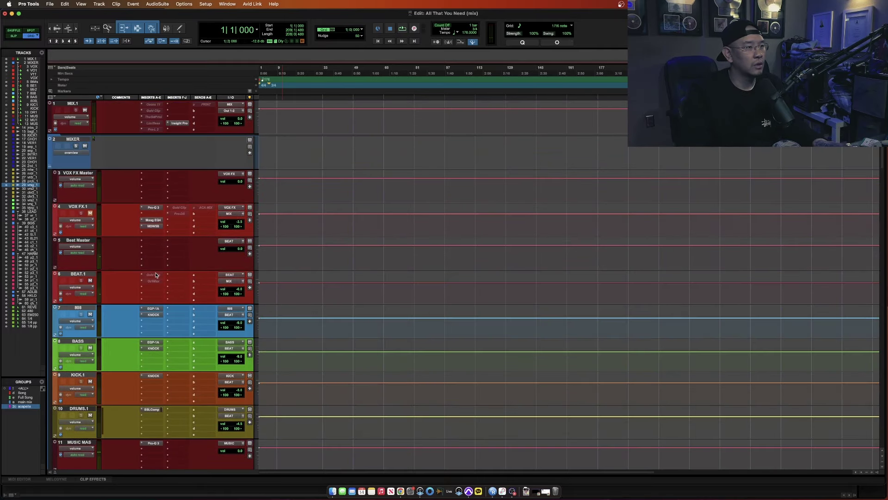
pyautogui.press('space')
pyautogui.scroll(-6, 375, 293)
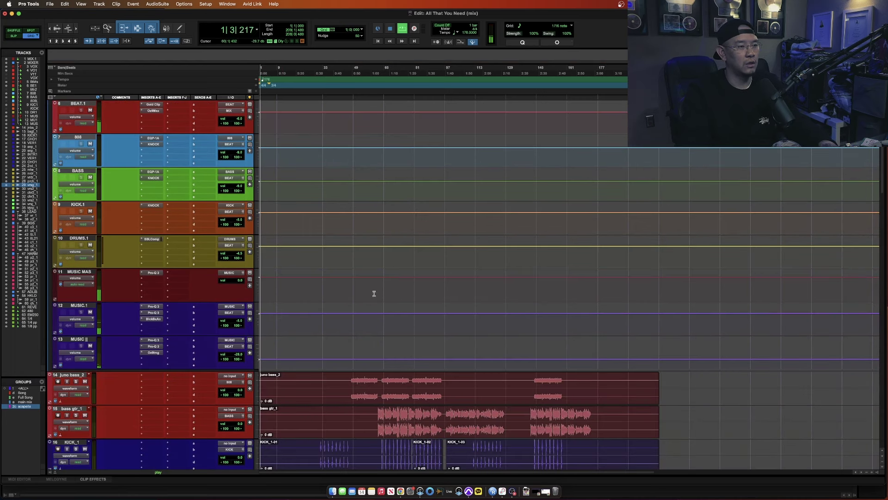
pyautogui.scroll(3, 341, 324)
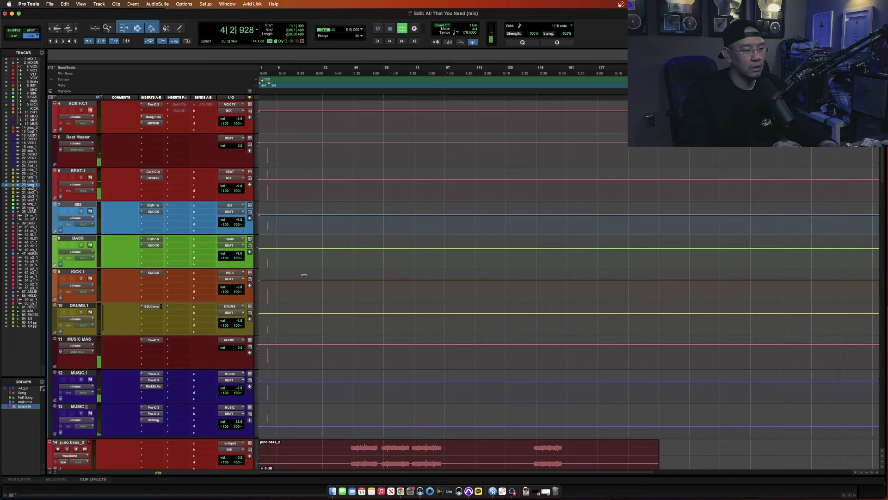
pyautogui.scroll(-8, 306, 277)
pyautogui.scroll(-9, 289, 306)
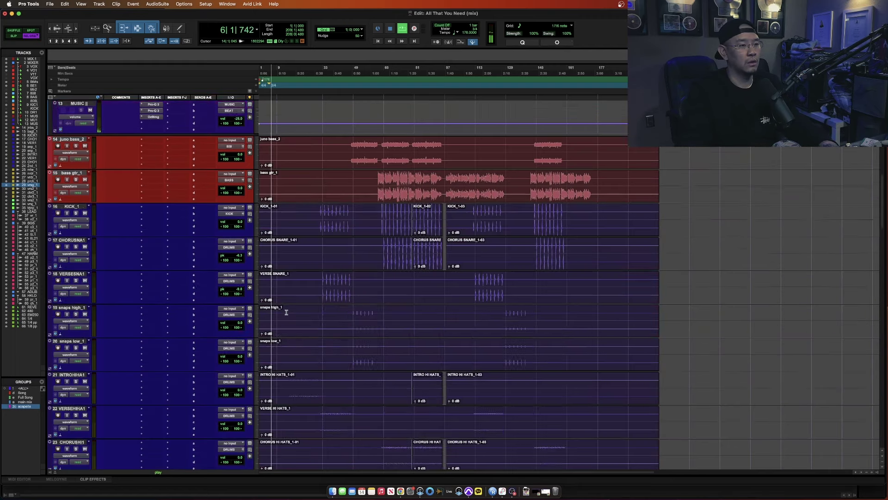
pyautogui.press('F4')
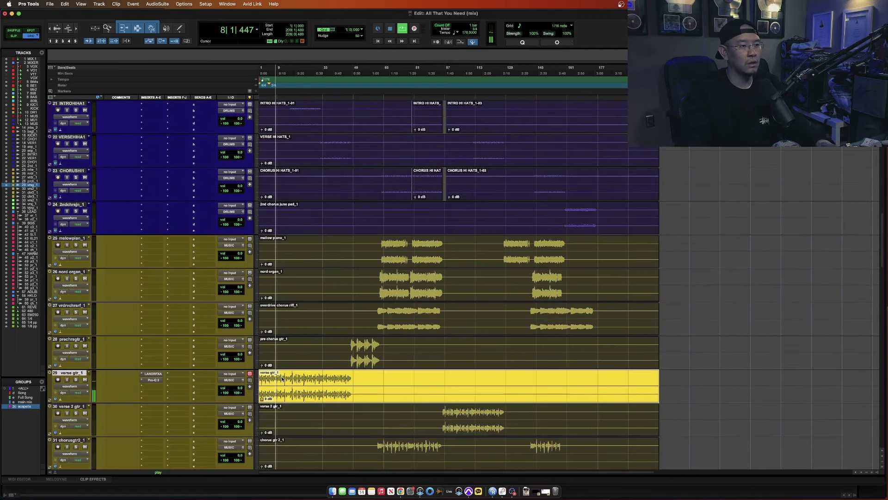
# - Open the Pro-Q 3 equalizer on verse gtr_1 and set the guitar's playback start to about bar 11
pyautogui.press('t')
pyautogui.click(154, 380)
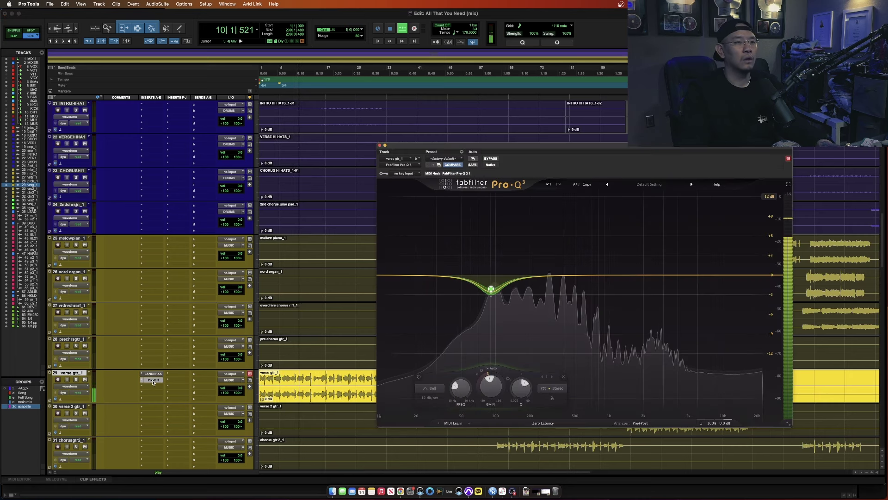
pyautogui.click(153, 379)
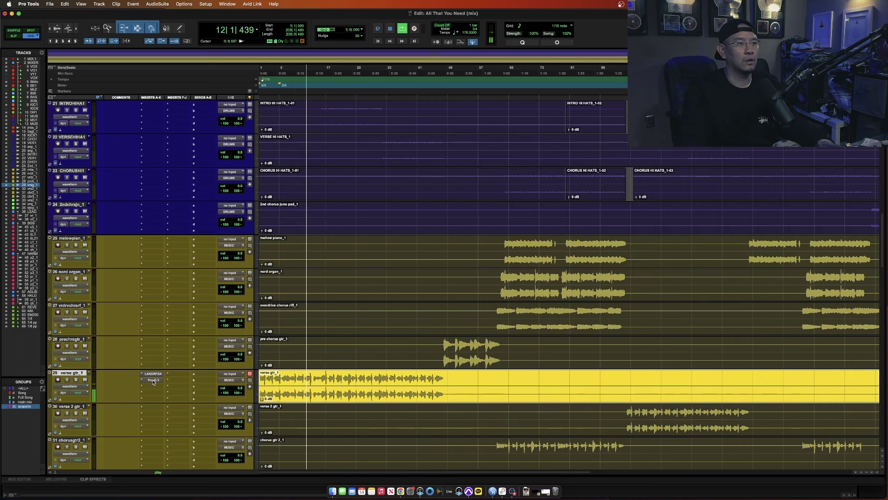
pyautogui.click(153, 380)
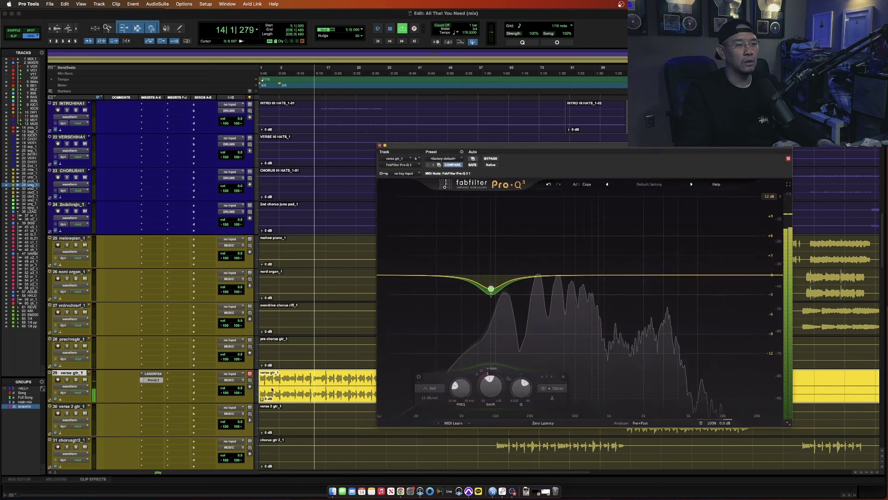
pyautogui.click(303, 377)
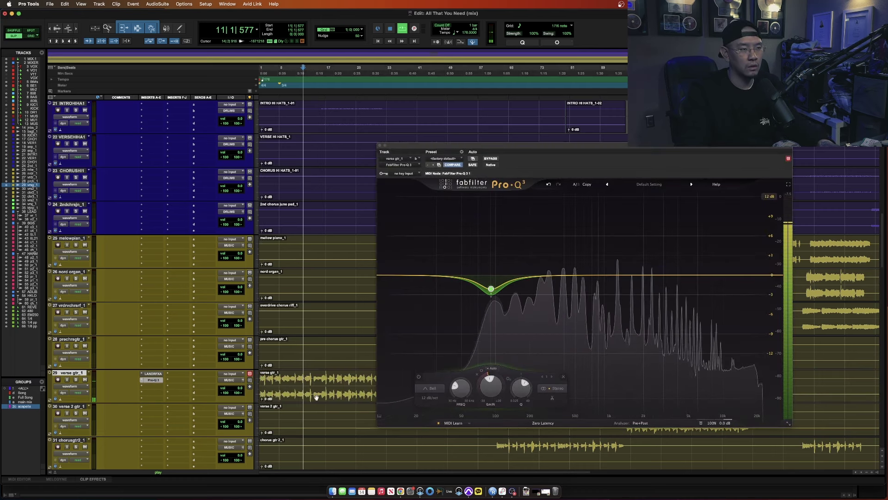
# - Add a second narrow bell cut to verse gtr_1's Pro-Q 3 at about 128 Hz, -2.7 dB, Q about 5.9, and close the equalizer
pyautogui.click(515, 282)
pyautogui.moveTo(526, 285); pyautogui.dragTo(506, 294)
pyautogui.scroll(2, 520, 285)
pyautogui.press('space')
pyautogui.press('space')
pyautogui.scroll(3, 506, 297)
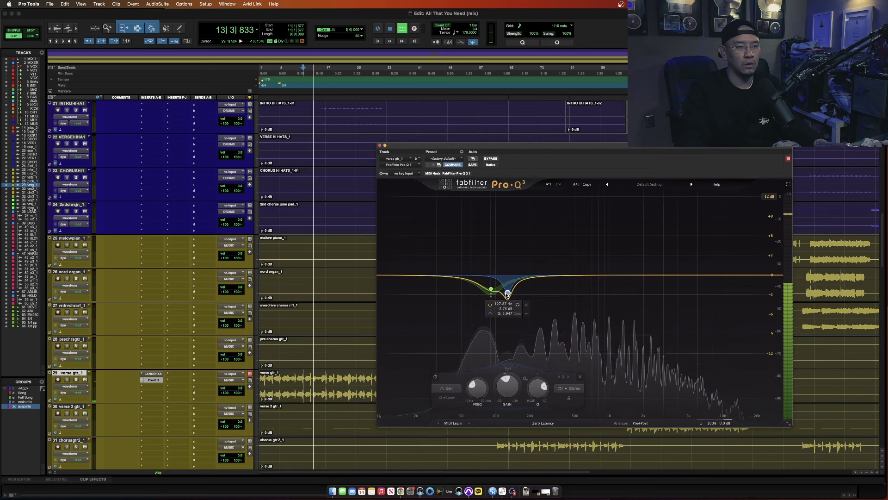
pyautogui.press('super+w')
# - Listen to the song from the verse juno pad_1 entrance at about bar 15
pyautogui.scroll(-5, 431, 378)
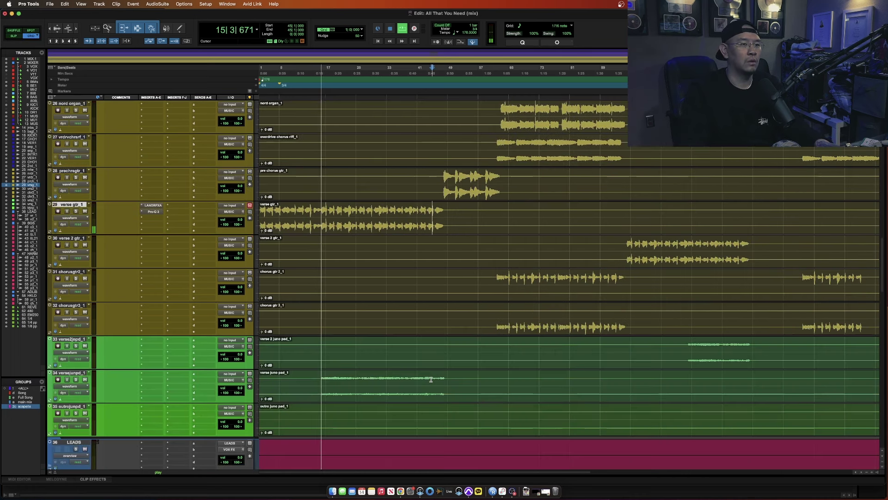
pyautogui.click(321, 381)
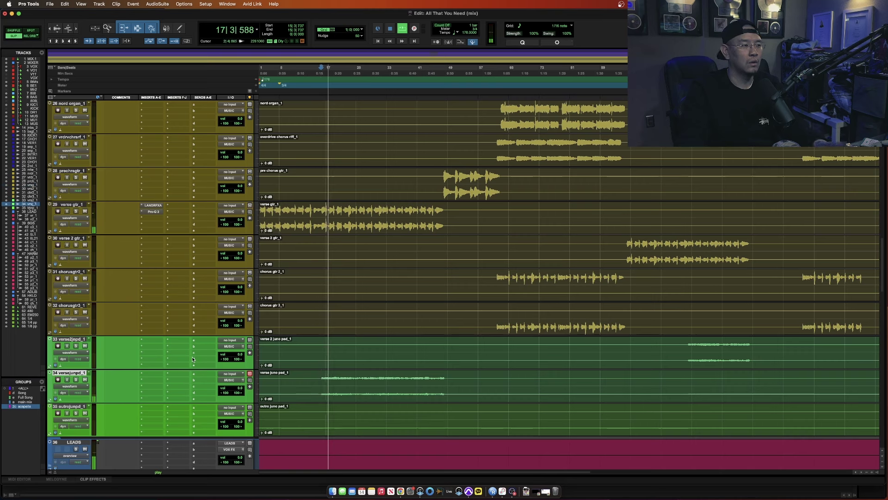
pyautogui.click(76, 379)
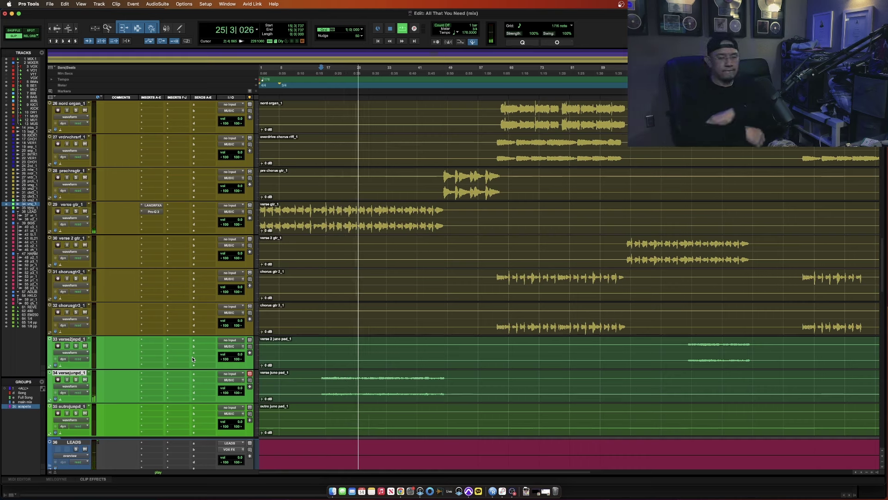
# - Magnify the audio waveforms vertically by two steps to see the quiet hi-hat and snap parts
pyautogui.scroll(15, 337, 347)
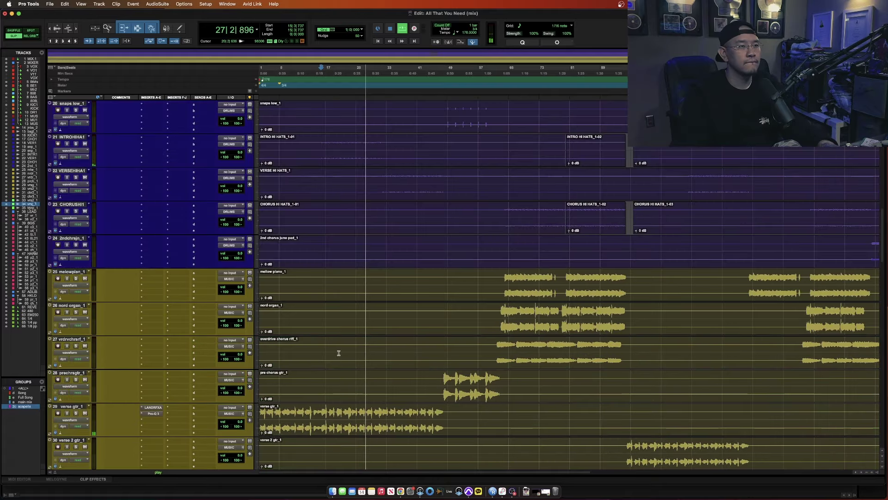
pyautogui.scroll(-2, 389, 309)
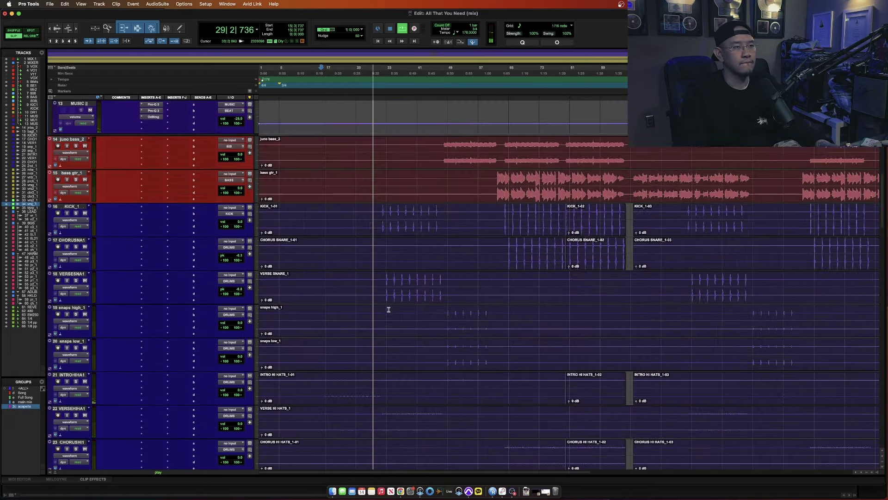
pyautogui.scroll(1, 388, 309)
pyautogui.press('super+alt+]')
pyautogui.press('super+alt+]')
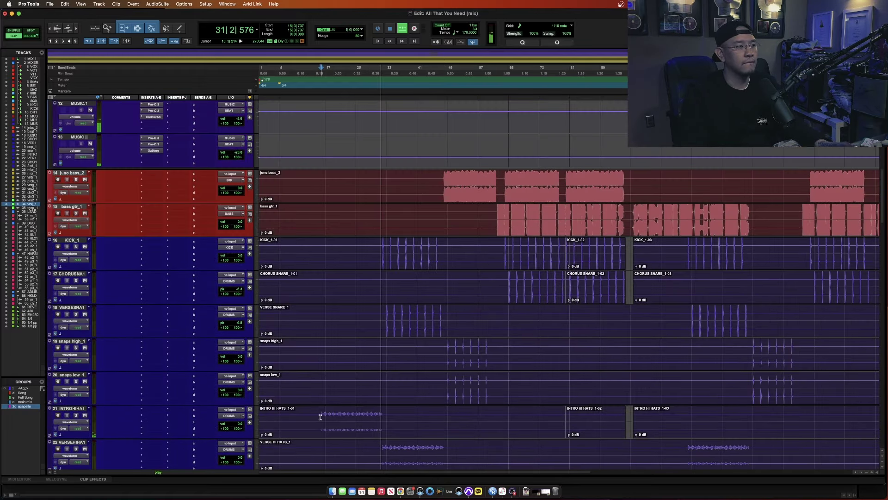
# - Adjust the volume of the DRUMS.1 bus during playback
pyautogui.scroll(7, 250, 260)
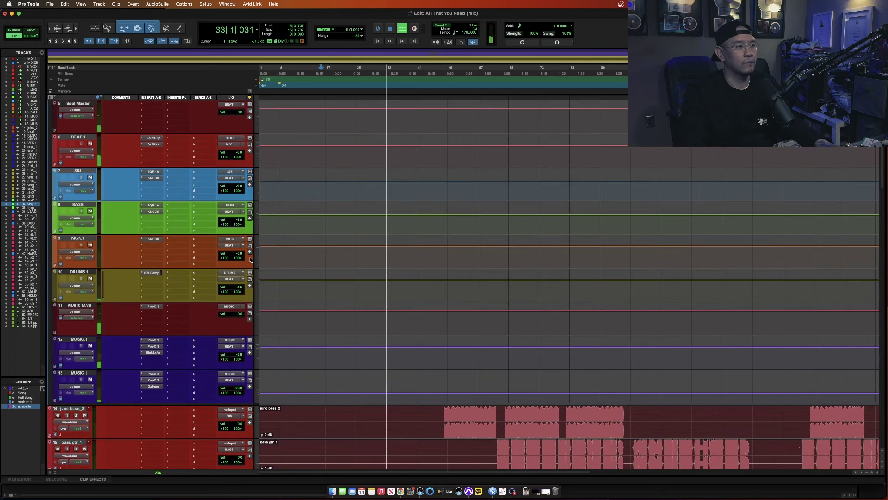
pyautogui.click(239, 287)
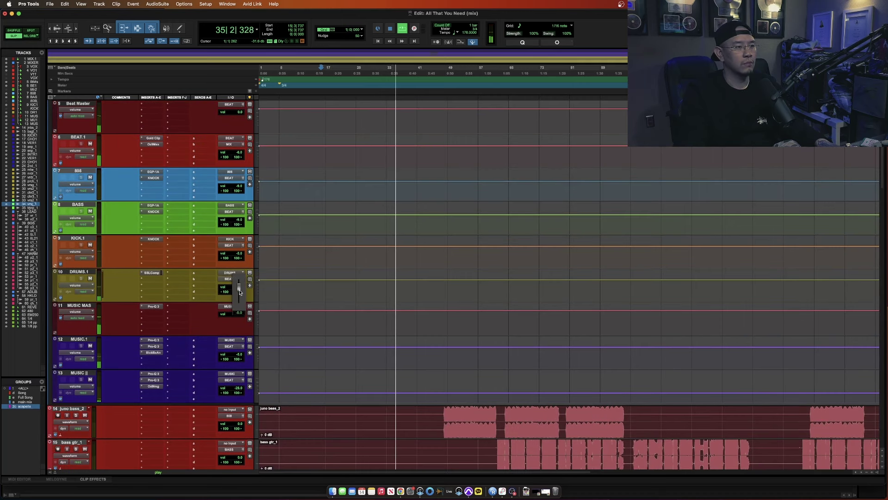
# - Group the intro, verse and chorus hi-hat tracks as Group 1 and lower their volume together to -2.1 dB
pyautogui.scroll(-9, 239, 297)
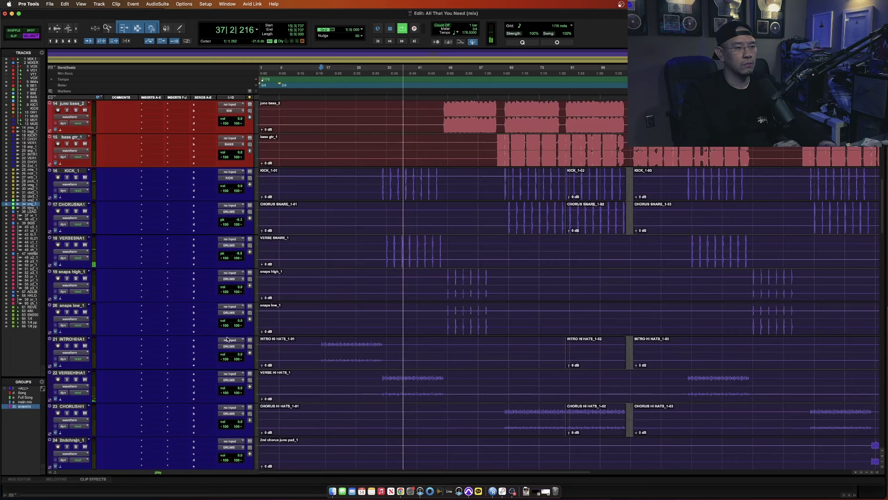
pyautogui.click(64, 340)
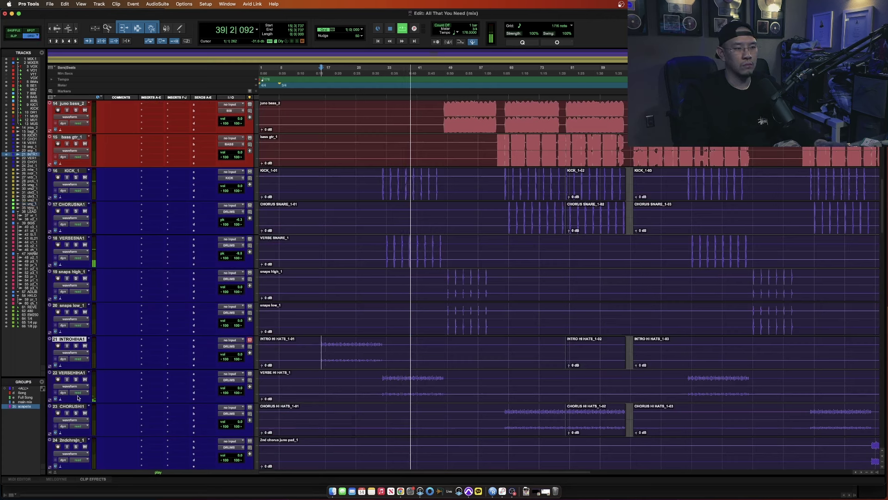
pyautogui.keyDown('shift'); pyautogui.click(71, 408); pyautogui.keyUp('shift')
pyautogui.press('super+g')
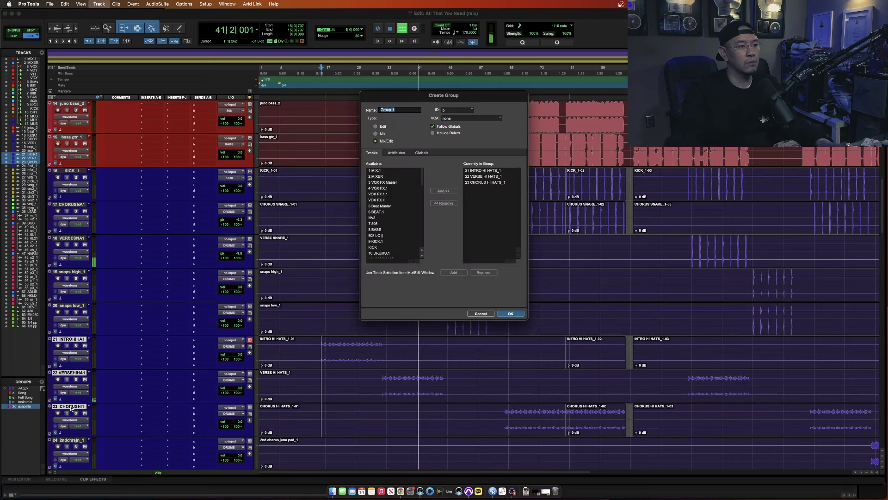
pyautogui.press('Return')
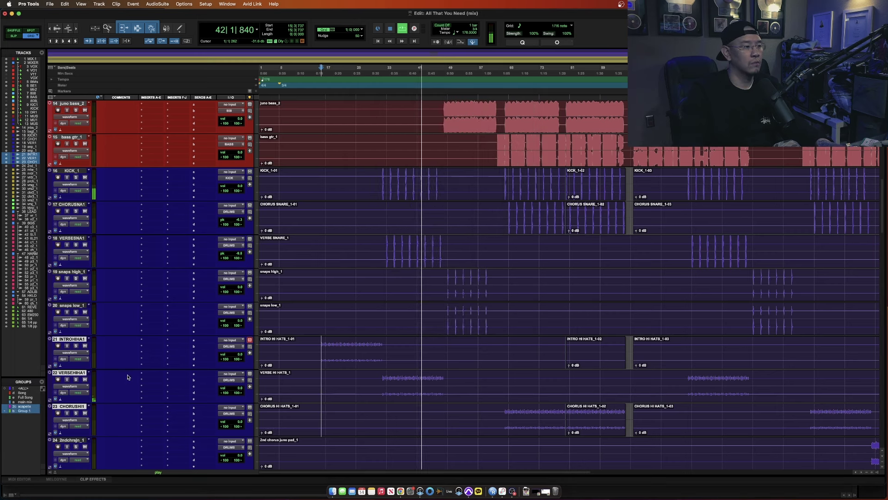
pyautogui.click(238, 354)
pyautogui.moveTo(238, 355); pyautogui.dragTo(243, 367)
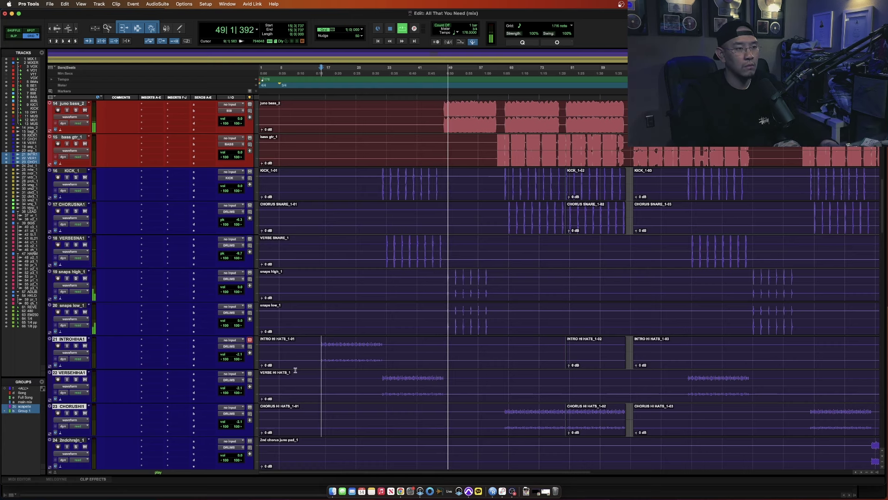
# - Play the song from the juno bass_2 entrance near bar 49 to check the bass against the drums
pyautogui.scroll(5, 335, 367)
pyautogui.scroll(3, 397, 371)
pyautogui.click(444, 399)
pyautogui.scroll(-7, 444, 399)
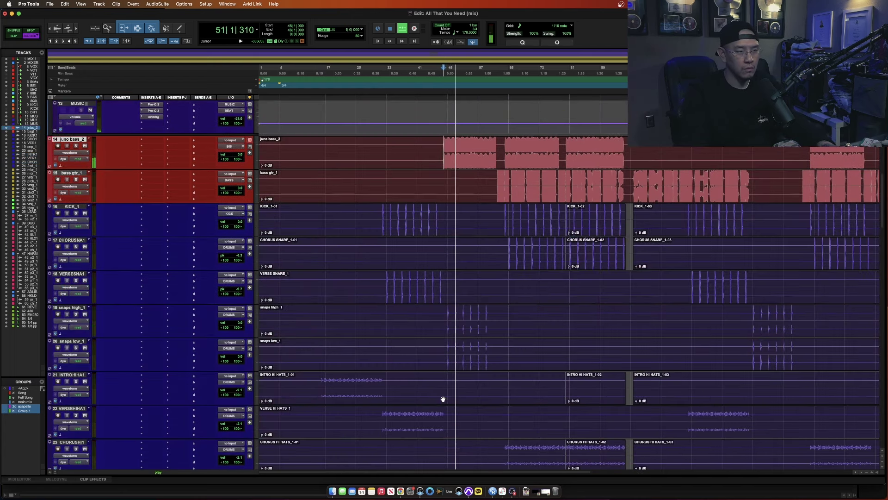
pyautogui.scroll(-3, 443, 399)
pyautogui.scroll(3, 448, 363)
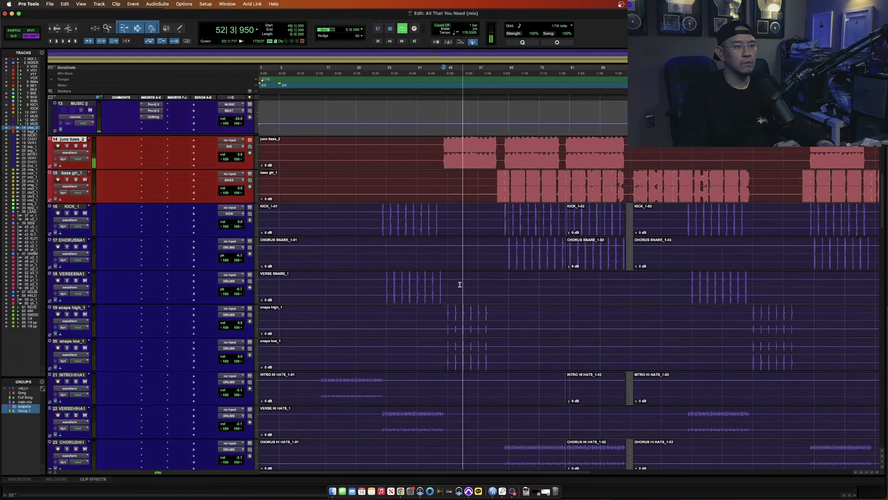
# - Open the Pultec EQP-1A on the 808 bus and lower that bus's volume to -11.1 dB
pyautogui.scroll(7, 415, 214)
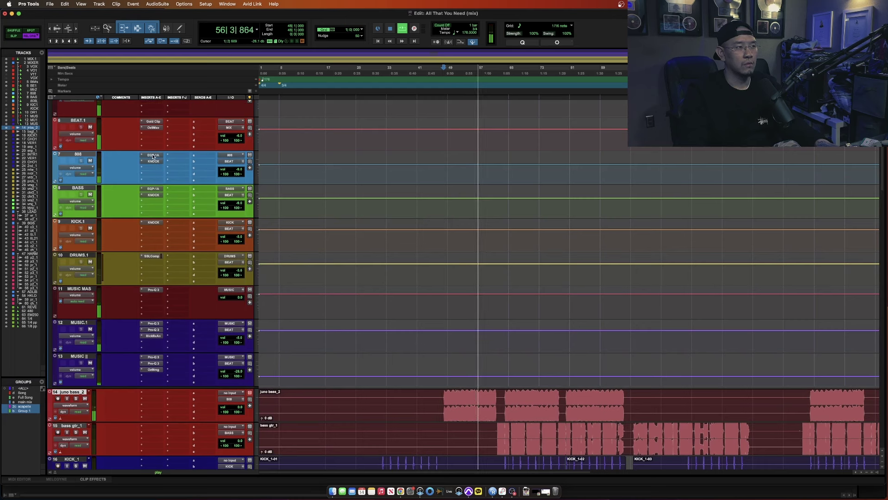
pyautogui.click(154, 155)
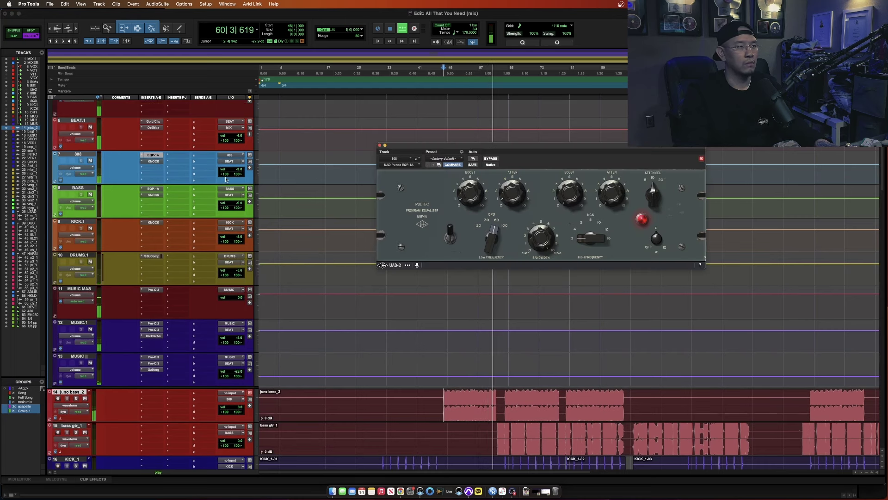
pyautogui.moveTo(236, 171); pyautogui.dragTo(244, 182)
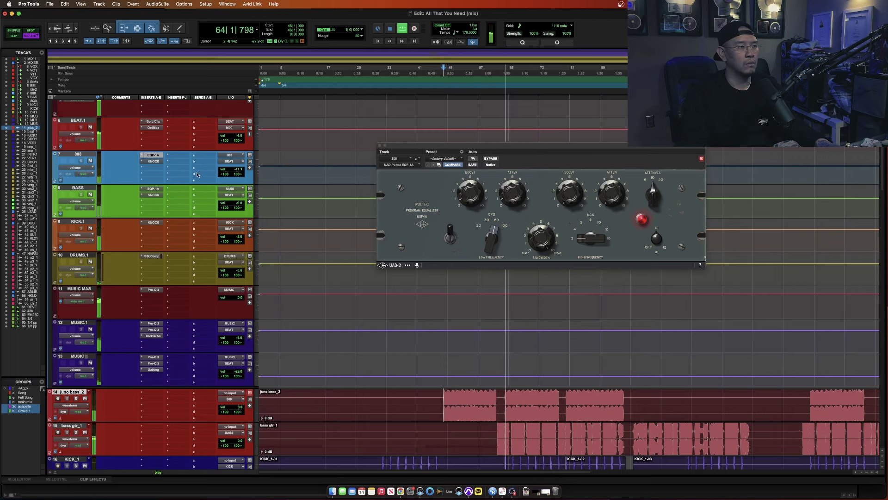
pyautogui.click(154, 162)
pyautogui.click(154, 162)
pyautogui.click(223, 4)
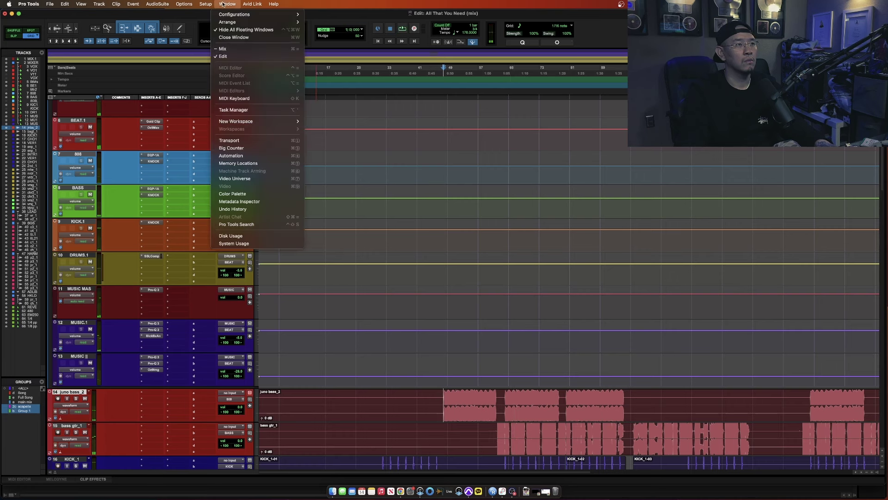
pyautogui.moveTo(206, 3)
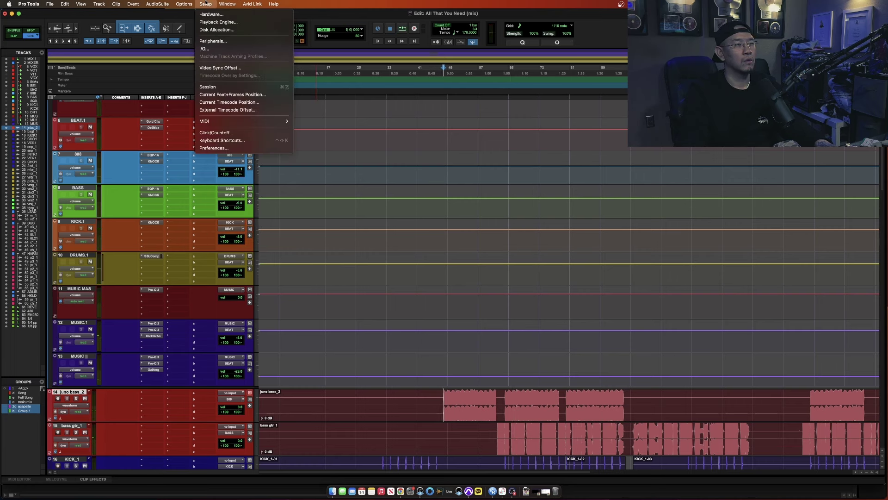
pyautogui.click(190, 3)
# - Replay from the juno bass_2 entrance and inspect the KNOCK settings on the 808 bus
pyautogui.press('space')
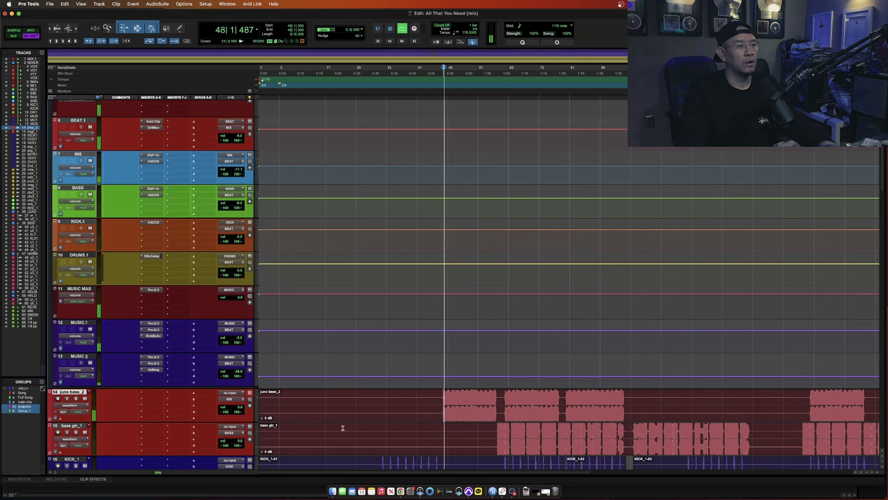
pyautogui.click(154, 161)
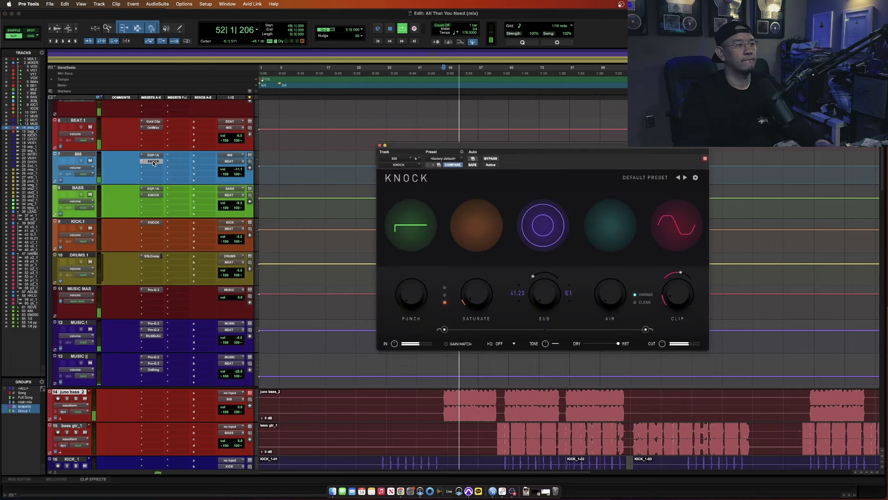
pyautogui.click(154, 162)
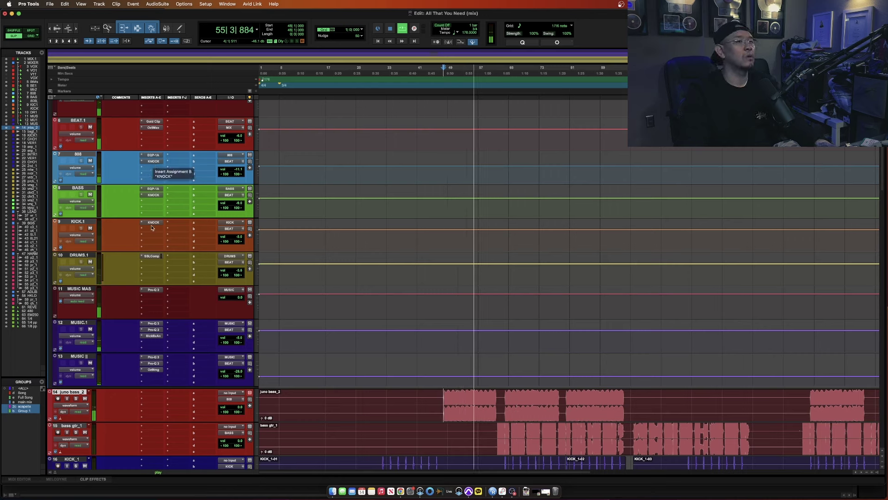
# - Play from the bass gtr_1 entrance near bar 61 and raise Punch slightly in the BASS bus's KNOCK plug-in
pyautogui.click(499, 434)
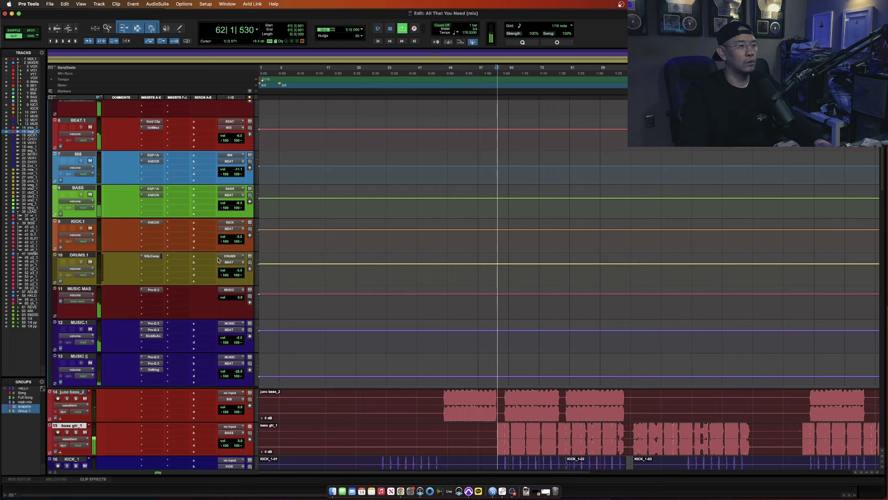
pyautogui.click(153, 195)
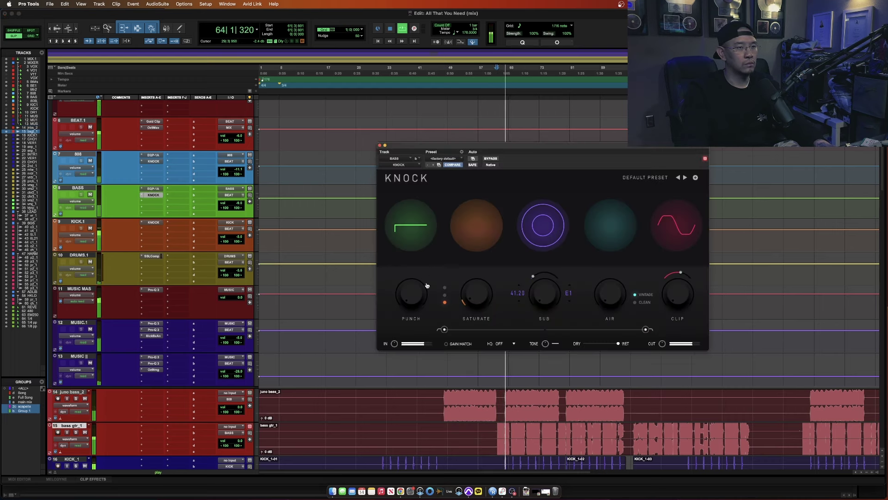
pyautogui.press('space')
pyautogui.moveTo(423, 302); pyautogui.dragTo(417, 288)
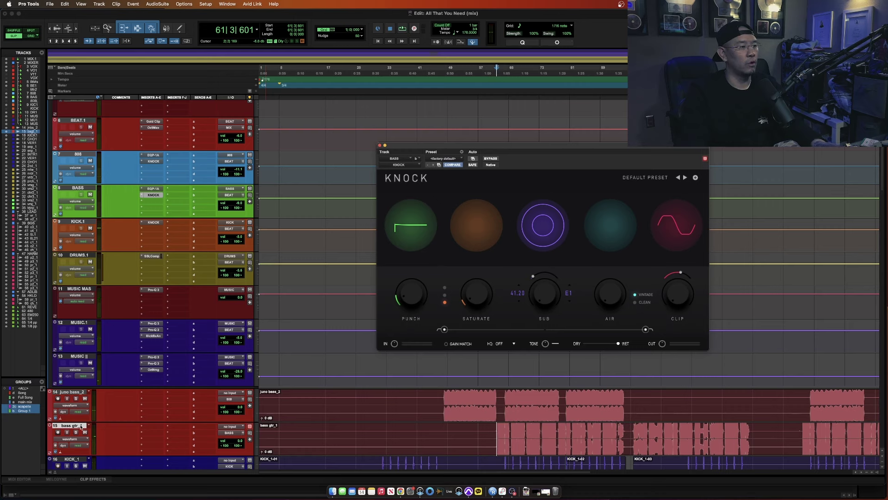
# - Open the Pultec EQP-1A equalizer on the BASS bus
pyautogui.click(152, 189)
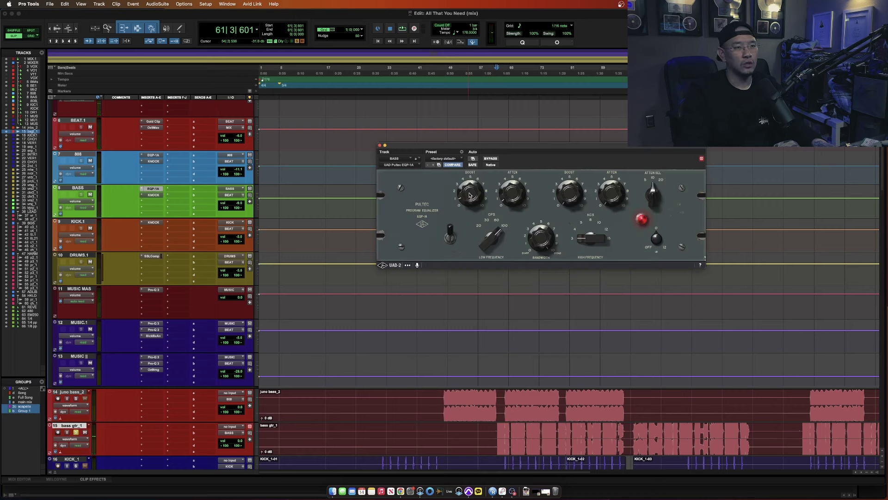
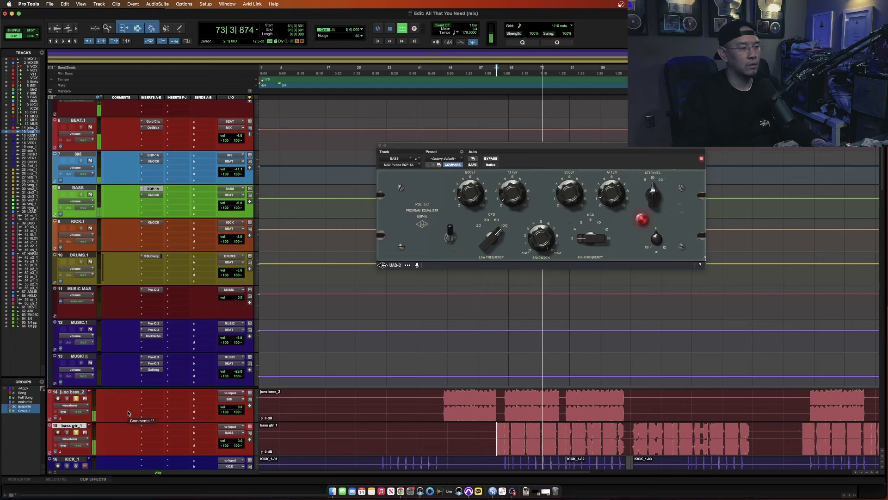
# - Insert FabFilter Pro-Q 3 on the juno bass_2 track and add a low cut at about 48 Hz, 18 dB/oct
pyautogui.click(144, 427)
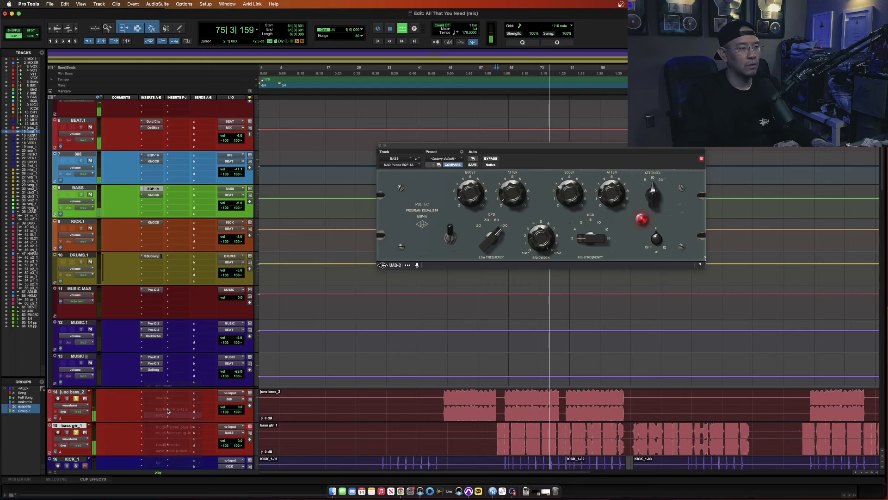
pyautogui.click(177, 395)
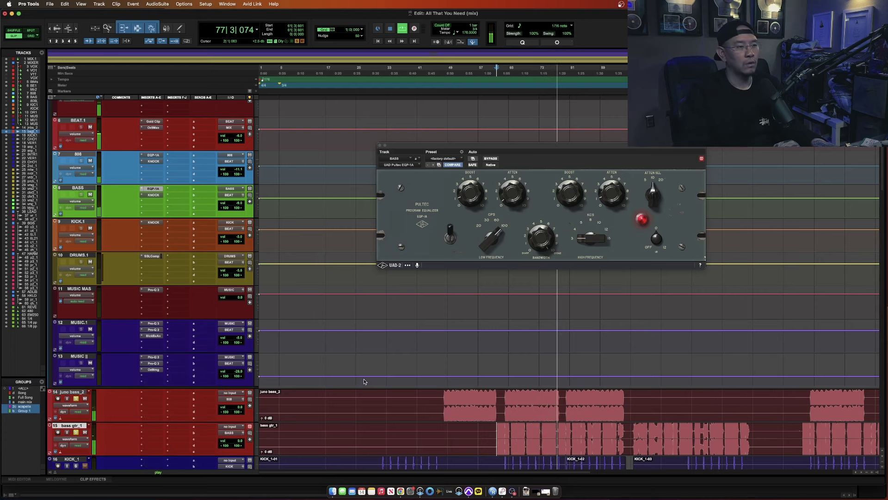
pyautogui.click(388, 275)
pyautogui.moveTo(388, 279); pyautogui.dragTo(458, 278)
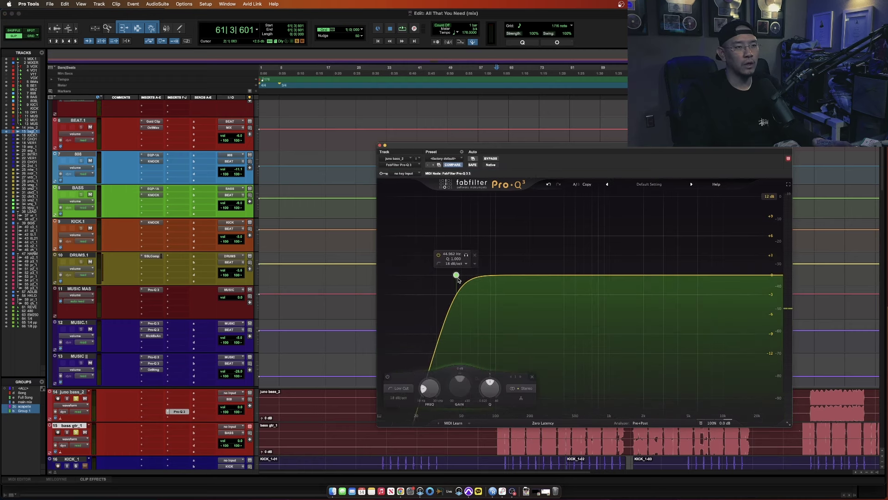
pyautogui.press('space')
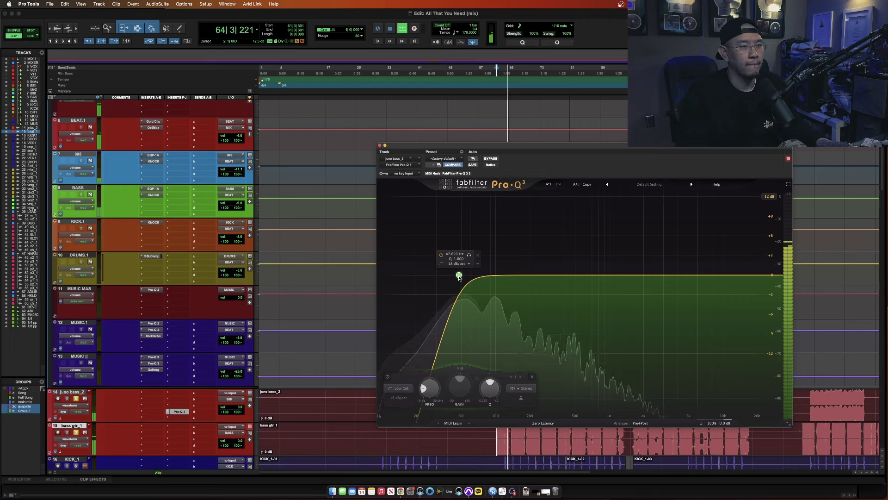
pyautogui.press('space')
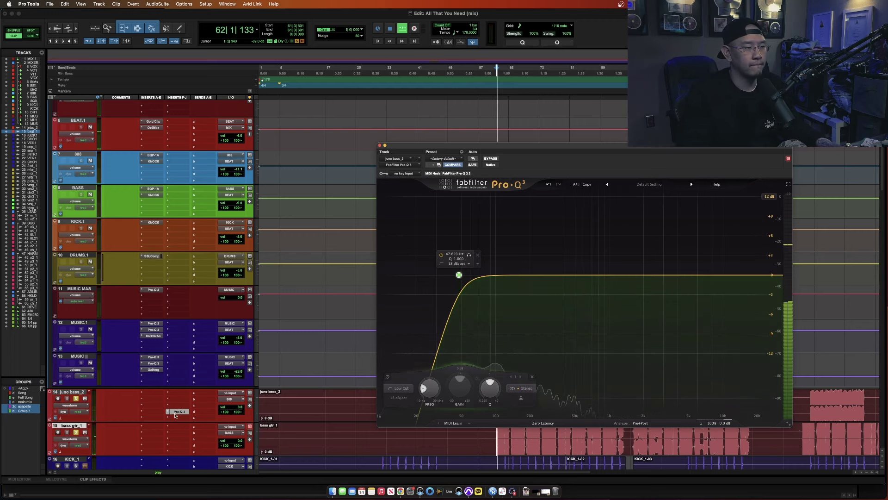
# - Move the Pro-Q 3 insert to bass gtr_1 and set its low cut to about 36 Hz, 24 dB/oct
pyautogui.moveTo(152, 436); pyautogui.dragTo(152, 434)
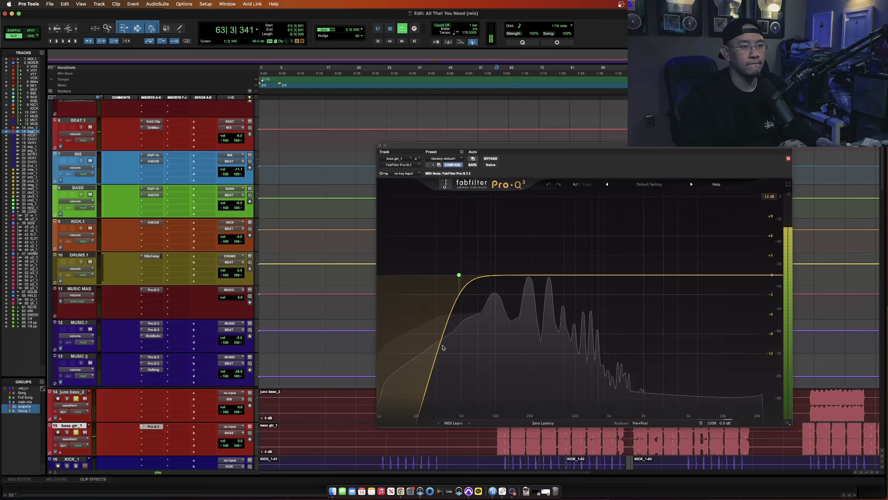
pyautogui.moveTo(458, 275); pyautogui.dragTo(447, 274)
pyautogui.keyDown('alt'); pyautogui.keyDown('shift'); pyautogui.click(448, 274); pyautogui.keyUp('shift'); pyautogui.keyUp('alt')
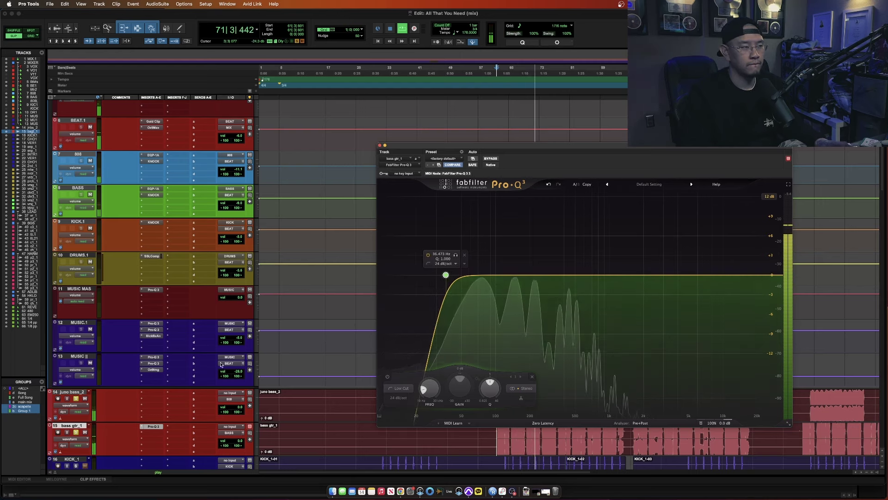
pyautogui.press('super+w')
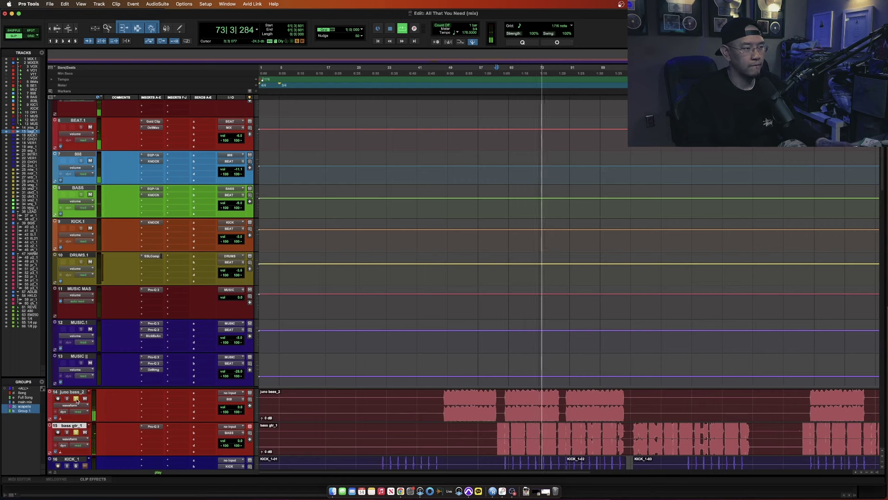
pyautogui.press('space')
# - Insert the stereo Sidewidener II plug-in on the juno bass_2 track
pyautogui.click(146, 394)
pyautogui.write('pro')
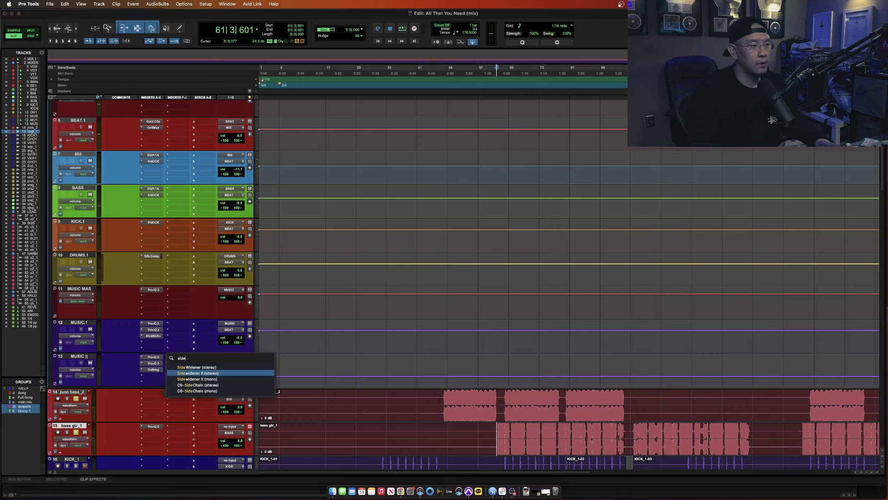
pyautogui.press('Down')
pyautogui.press('Down')
pyautogui.press('Up')
pyautogui.press('Up')
pyautogui.press('Return')
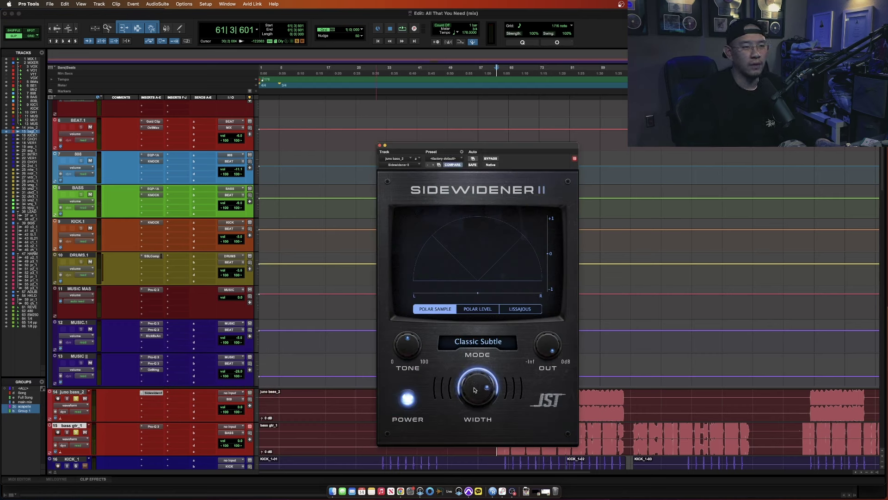
# - Set Sidewidener II to Classic Balanced, turn Tone down near its minimum, and slightly reduce Width and output
pyautogui.click(460, 345)
pyautogui.click(461, 369)
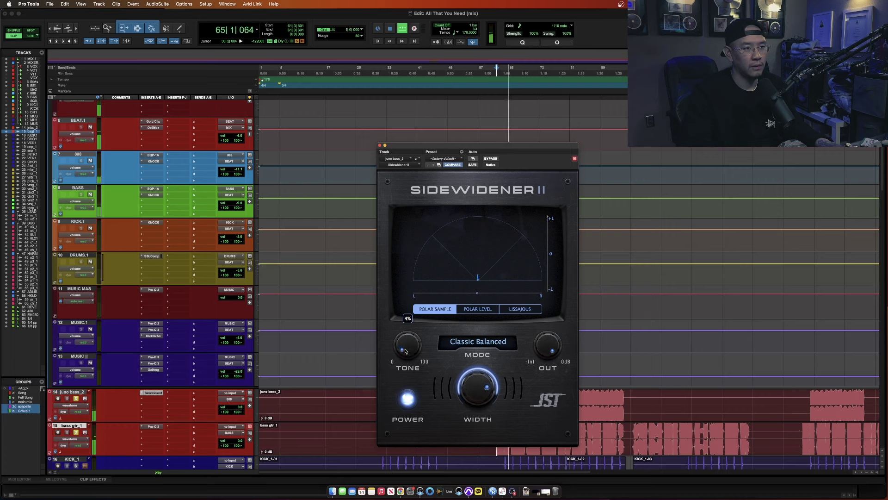
pyautogui.moveTo(406, 350); pyautogui.dragTo(404, 349)
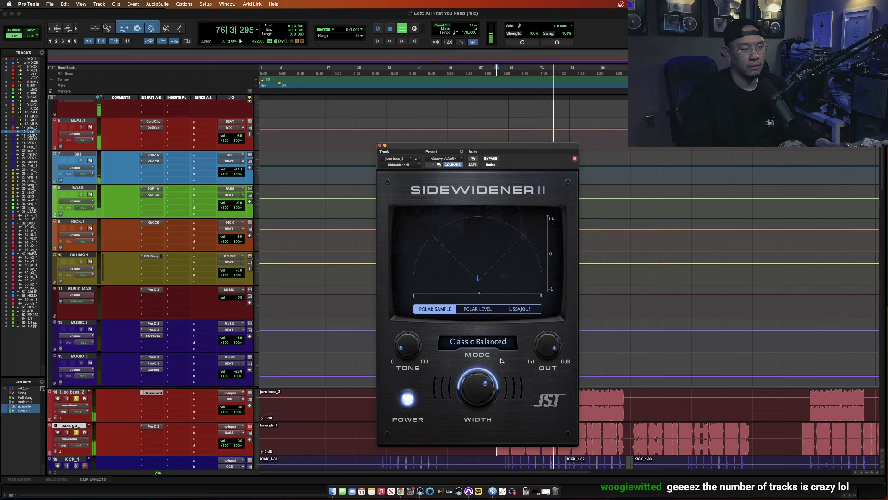
pyautogui.press('F4')
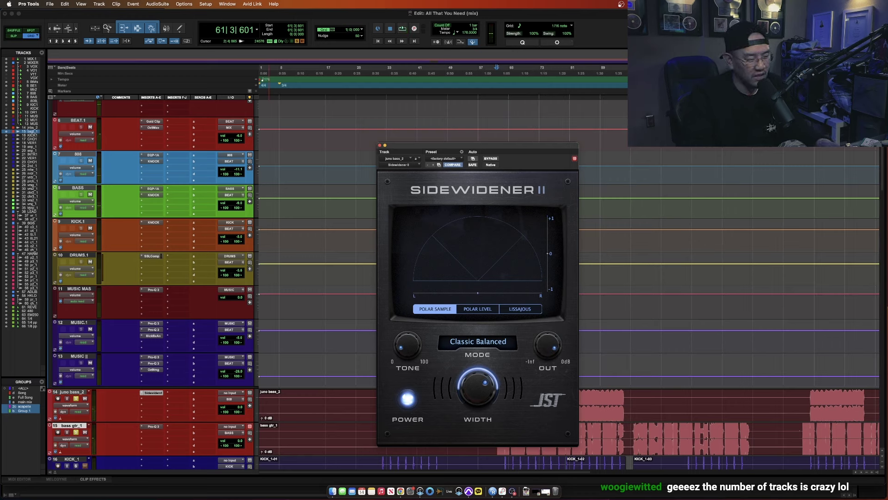
pyautogui.click(380, 146)
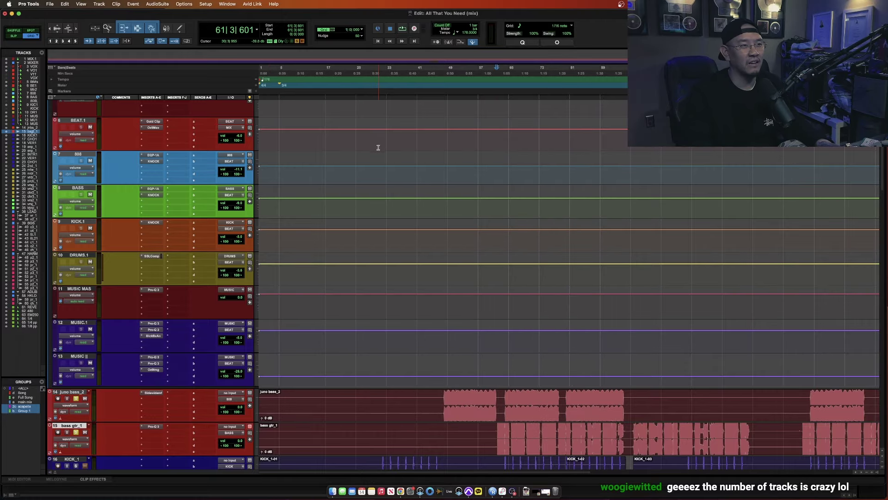
# - Replay from the bass gtr_1 entrance and lower the 808 bus volume to -12.1 dB
pyautogui.scroll(-20, 382, 236)
pyautogui.scroll(20, 382, 236)
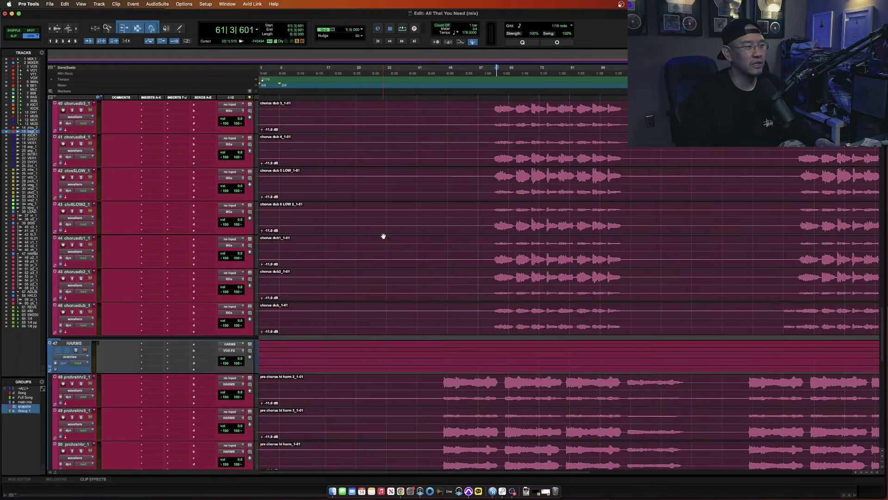
pyautogui.press('space')
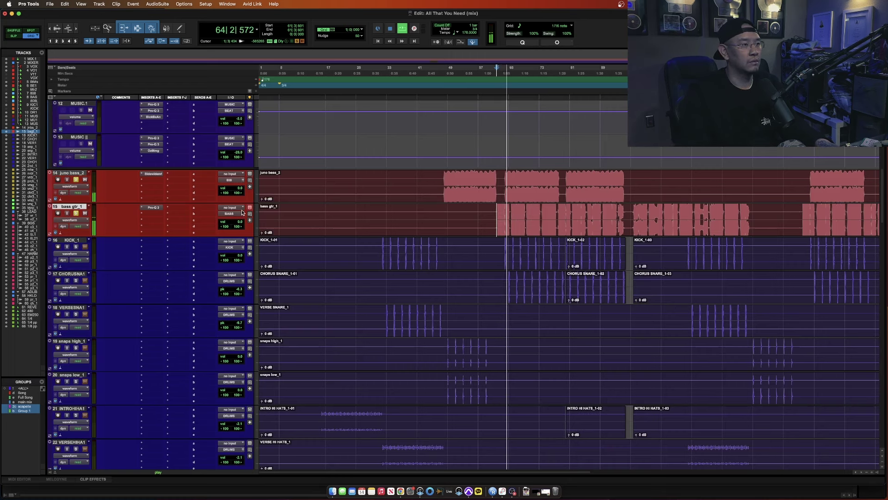
pyautogui.scroll(5, 176, 222)
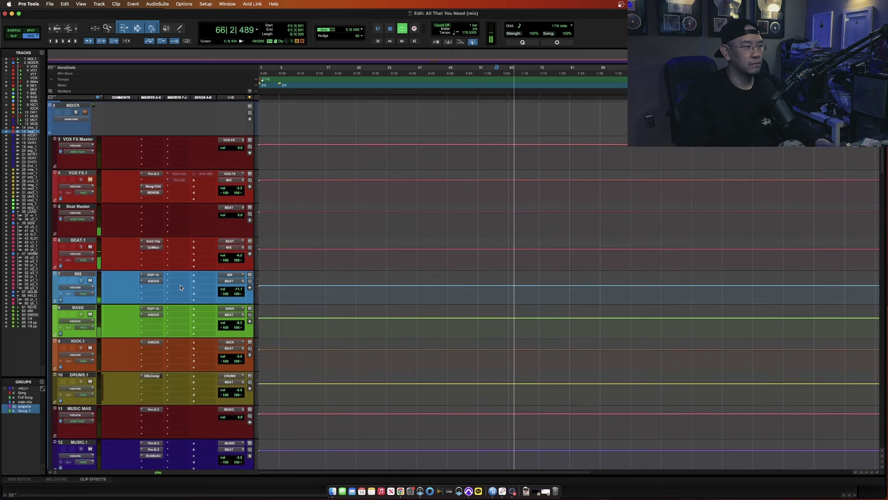
pyautogui.click(238, 290)
pyautogui.moveTo(239, 291); pyautogui.dragTo(240, 294)
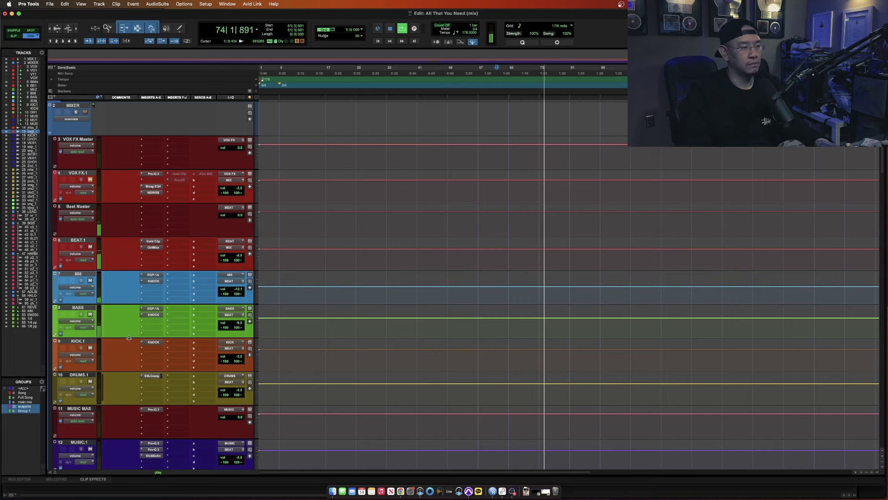
# - Unsolo the juno bass_2 and bass gtr_1 tracks to hear the basses with the full beat
pyautogui.scroll(-3, 100, 371)
pyautogui.keyDown('alt'); pyautogui.click(76, 415); pyautogui.keyUp('alt')
pyautogui.press('space')
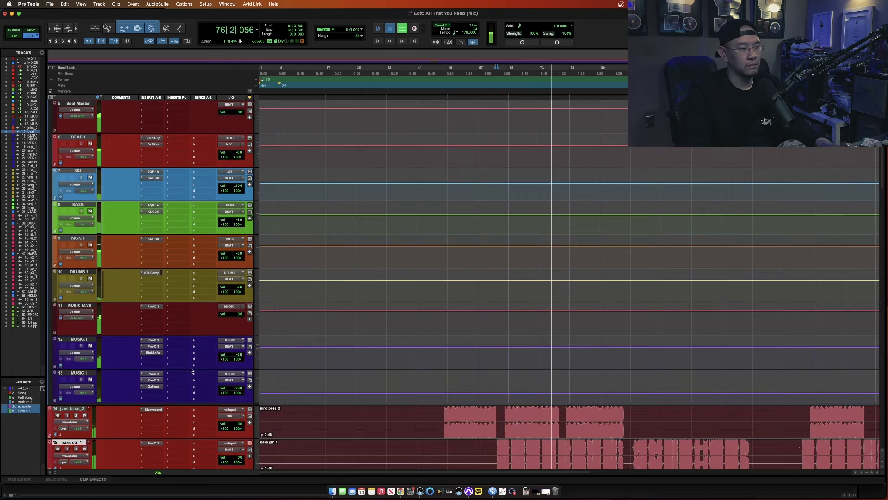
pyautogui.press('space')
# - Replay the full beat from near bar 61 and raise the BASS bus volume to -7.9 dB
pyautogui.scroll(-5, 296, 349)
pyautogui.press('F4')
pyautogui.press('r')
pyautogui.press('super+bracketright')
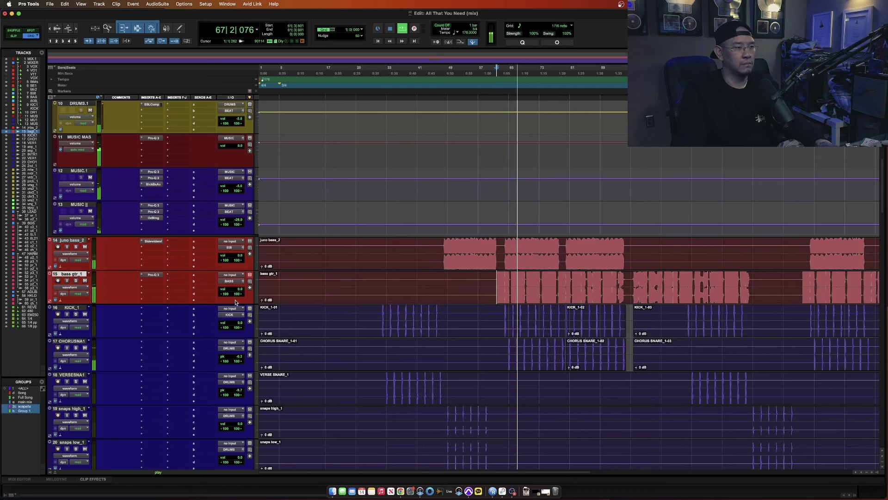
pyautogui.scroll(4, 227, 350)
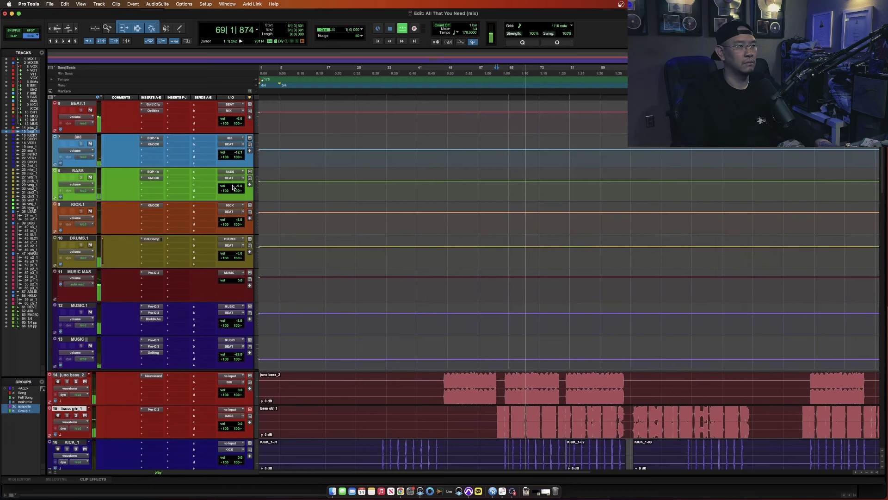
pyautogui.moveTo(239, 188); pyautogui.dragTo(237, 182)
pyautogui.press('space')
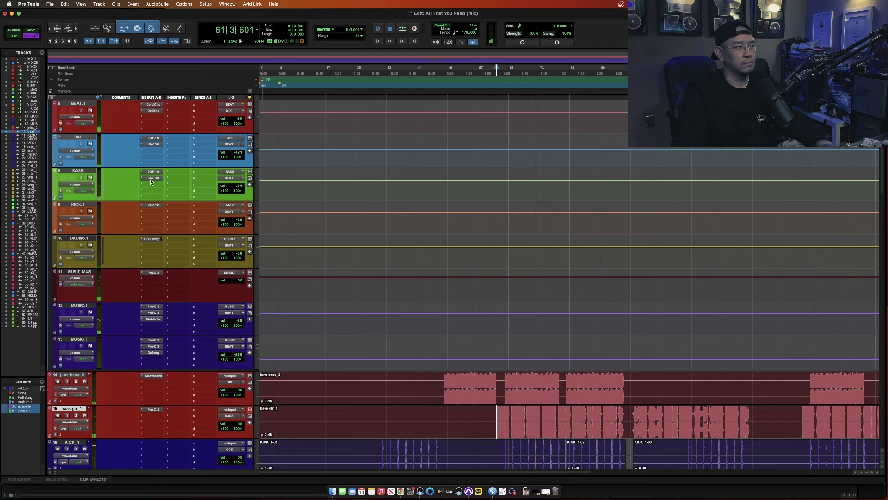
# - Check KNOCK on the BASS bus, set the low frequency of its Pultec EQP-1A to 60 CPS, and replay
pyautogui.click(153, 178)
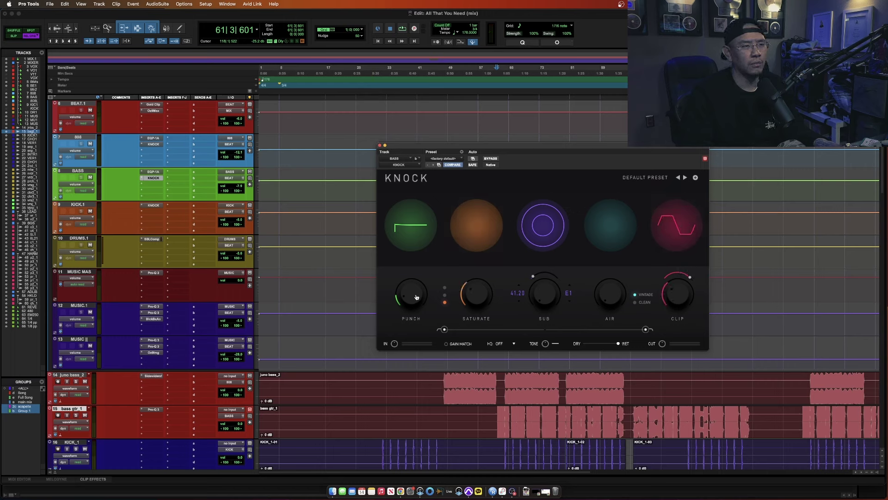
pyautogui.click(153, 172)
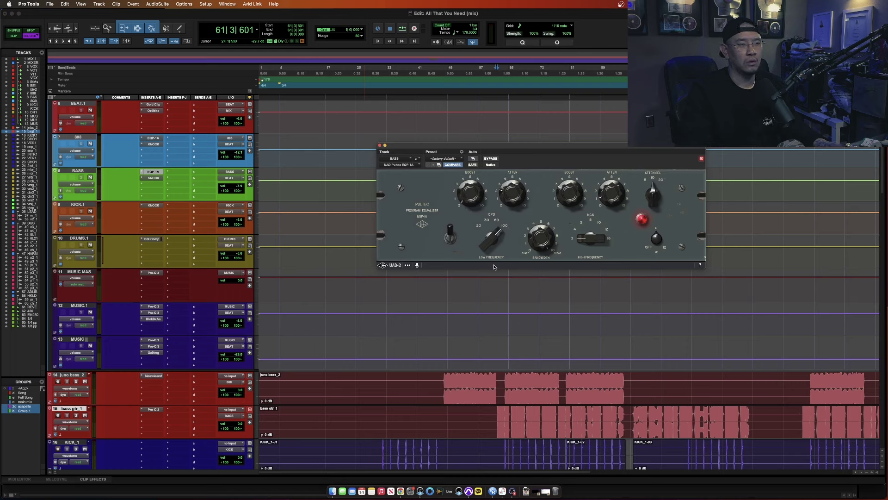
pyautogui.press('space')
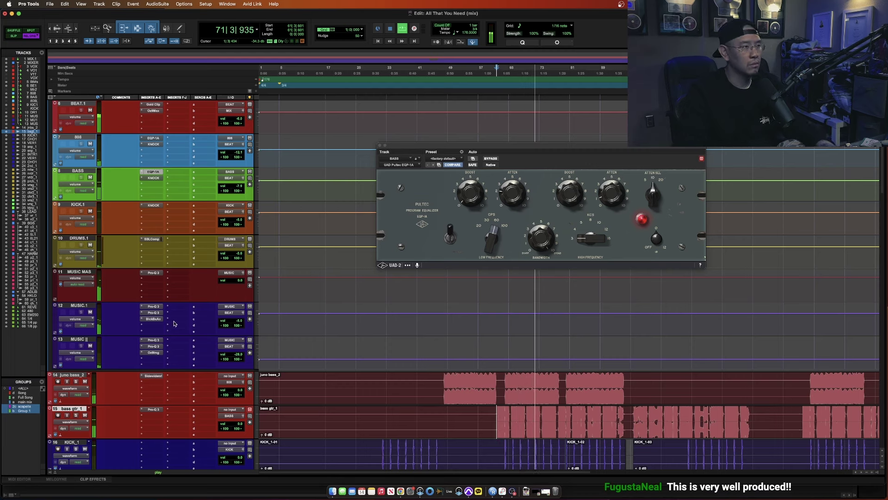
# - Soften the bass gtr_1 low cut in Pro-Q 3 to 18 dB/oct with a Q of about 0.7
pyautogui.click(153, 409)
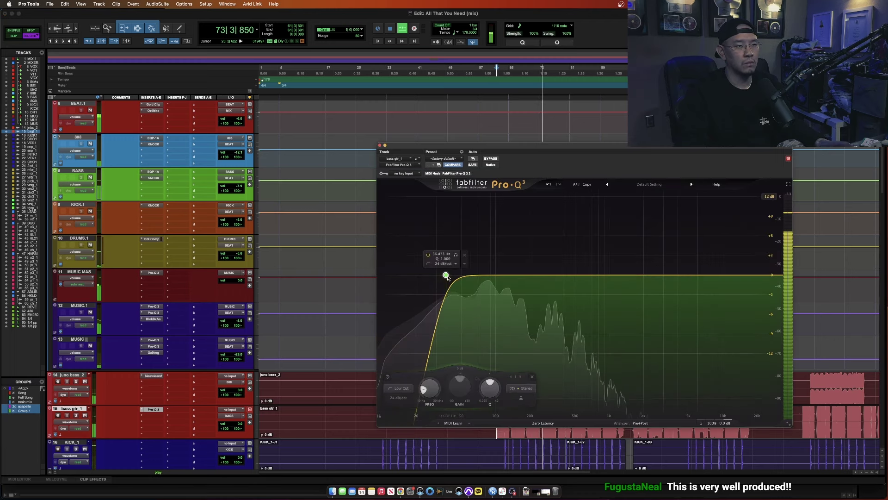
pyautogui.moveTo(445, 276); pyautogui.dragTo(446, 295)
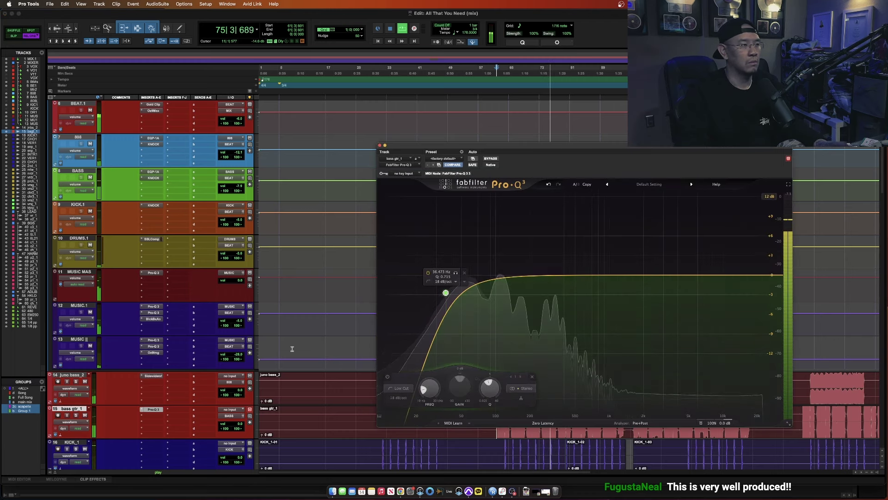
pyautogui.click(153, 409)
# - Replay from near bar 61 and lower the BASS bus to -8.9 dB and the 808 bus to -12.5 dB
pyautogui.press('space')
pyautogui.press('space')
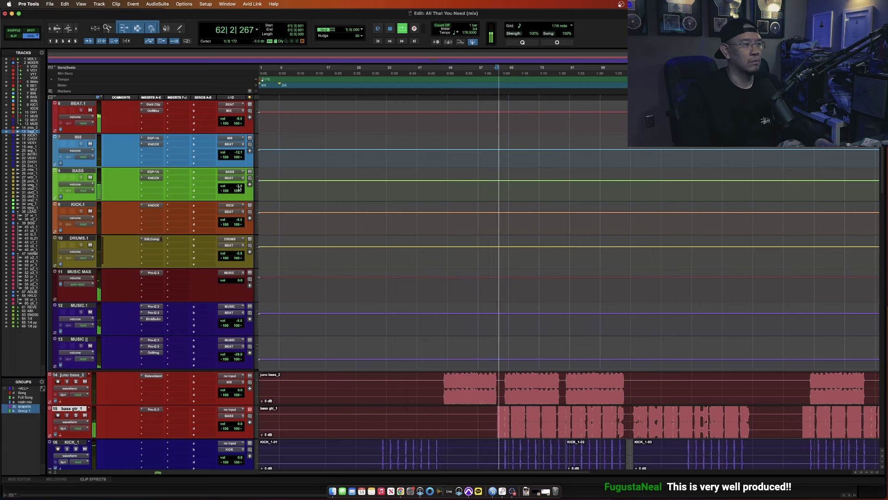
pyautogui.moveTo(239, 186); pyautogui.dragTo(240, 194)
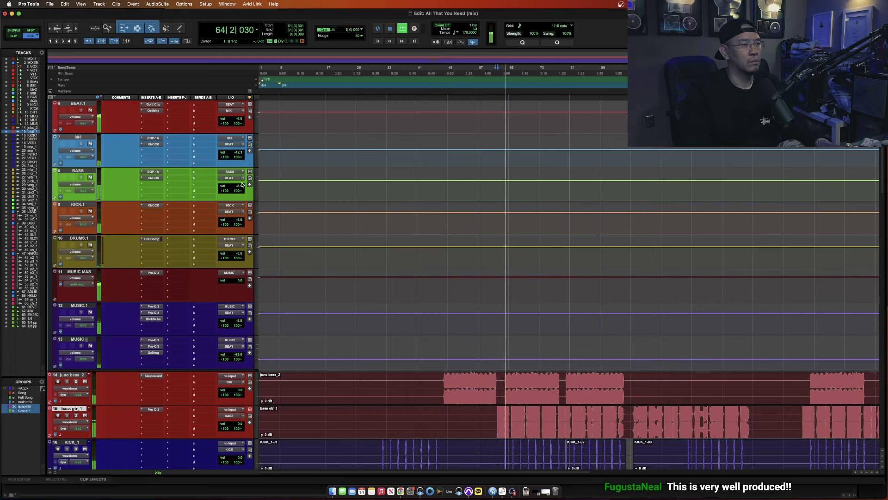
pyautogui.moveTo(238, 153); pyautogui.dragTo(239, 157)
# - In the BASS bus's KNOCK, reduce the outer Clip ring setting, lower Saturate and choose the first saturation mode
pyautogui.click(153, 178)
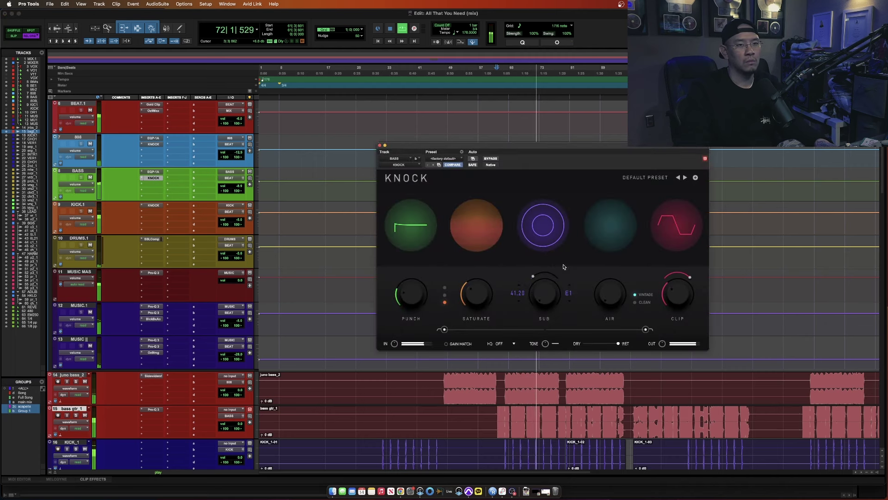
pyautogui.press('space')
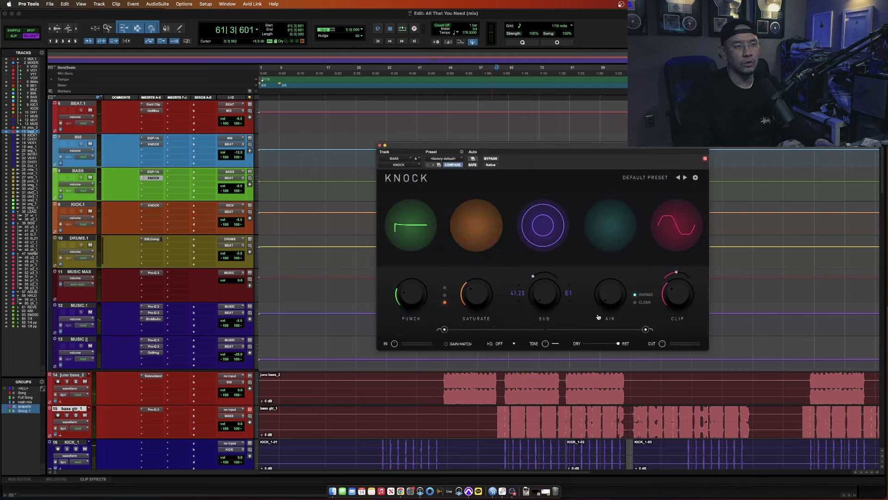
pyautogui.moveTo(477, 297); pyautogui.dragTo(474, 307)
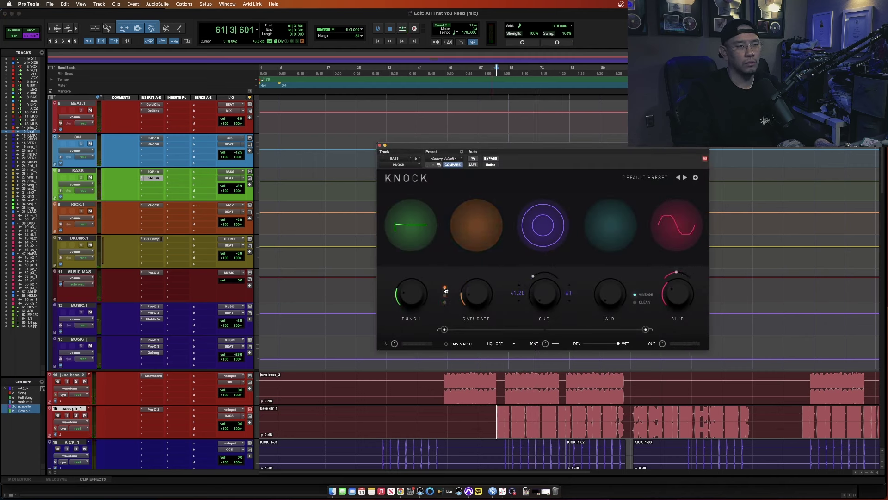
# - Play the section and bypass KNOCK on the BASS bus to compare the sound
pyautogui.press('space')
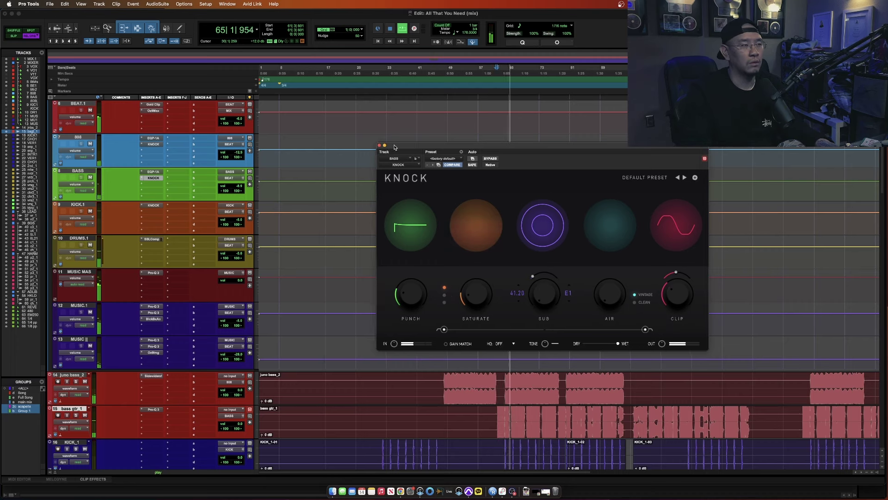
pyautogui.moveTo(388, 149); pyautogui.dragTo(332, 161)
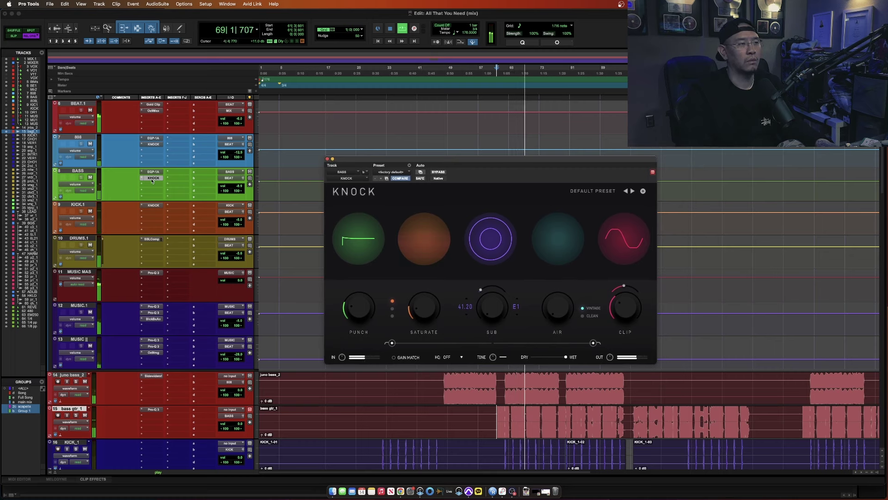
pyautogui.press('space')
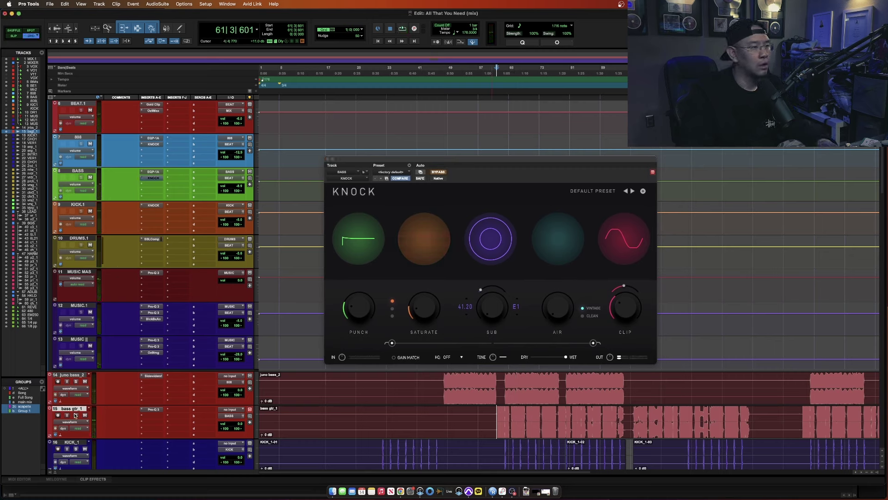
# - Solo the bass gtr_1 track and play the section from bar 61
pyautogui.click(76, 415)
pyautogui.press('space')
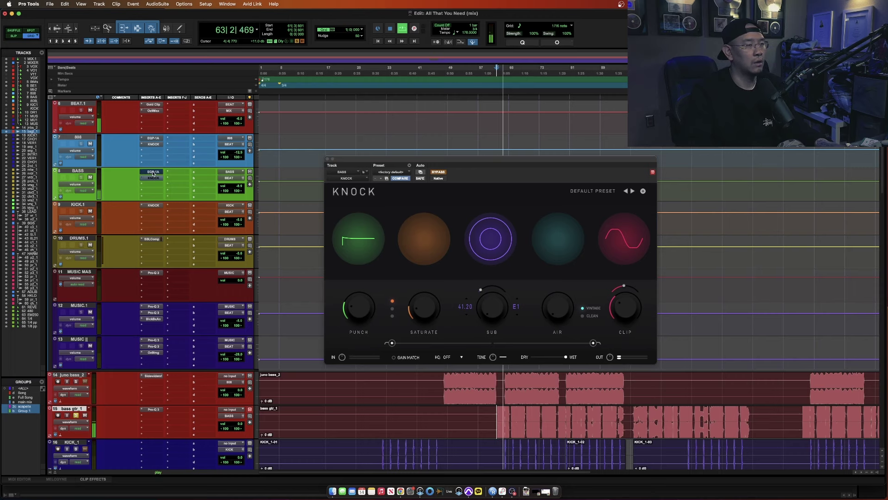
pyautogui.press('space')
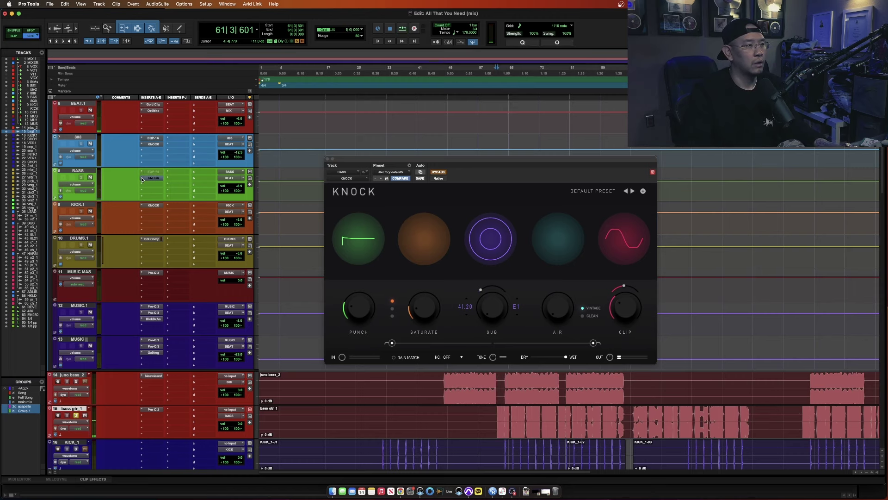
# - Remove the KNOCK and EQP-1A inserts from the BASS bus
pyautogui.click(153, 143)
pyautogui.click(153, 137)
pyautogui.click(142, 172)
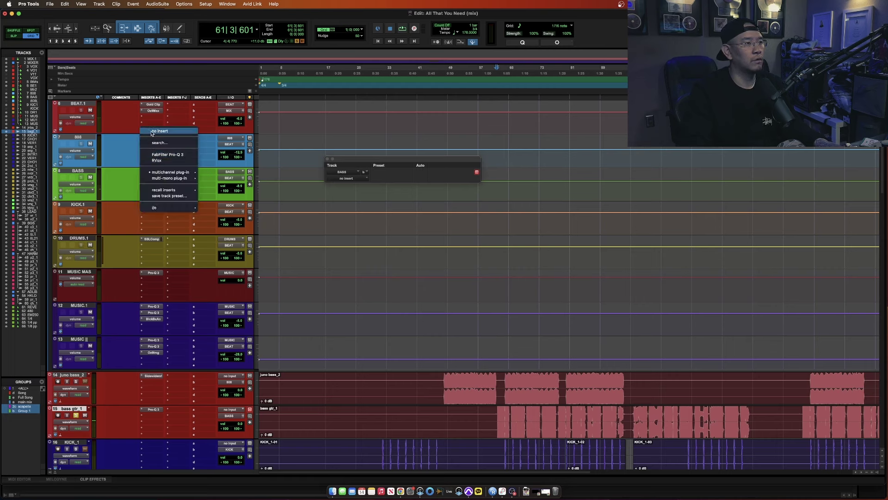
pyautogui.click(153, 131)
pyautogui.click(141, 172)
pyautogui.click(157, 141)
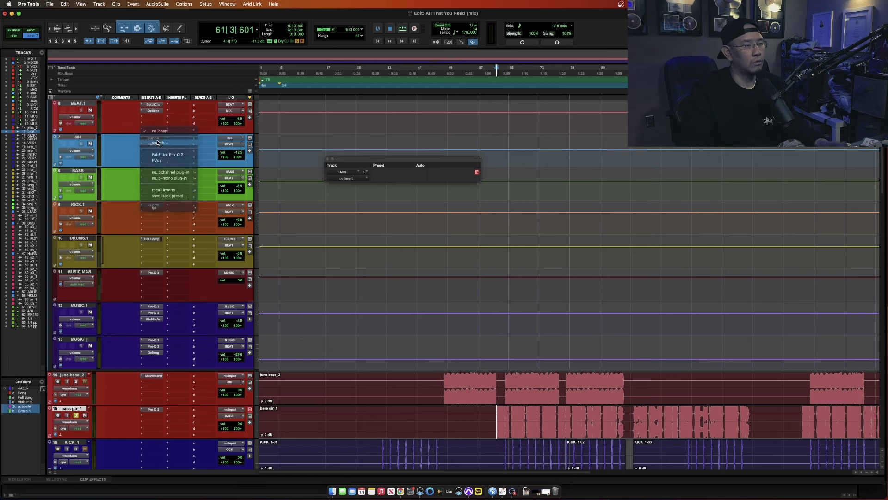
pyautogui.write('bla')
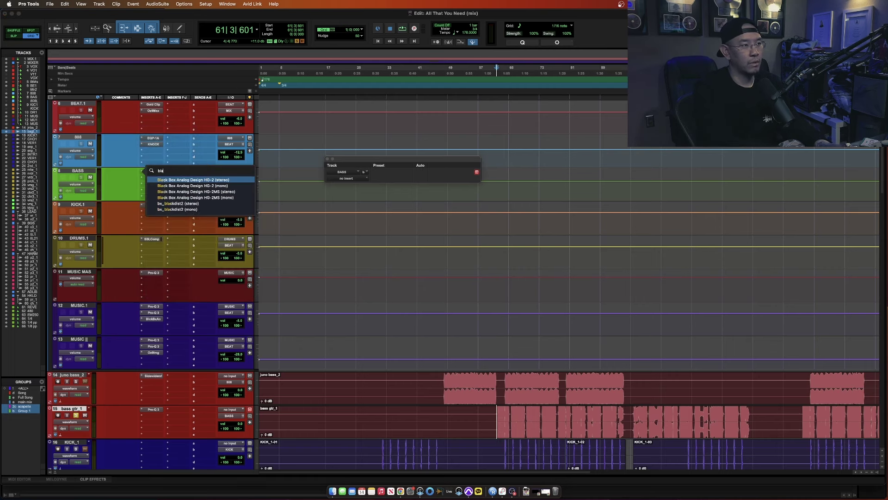
pyautogui.write('ck')
pyautogui.press('Return')
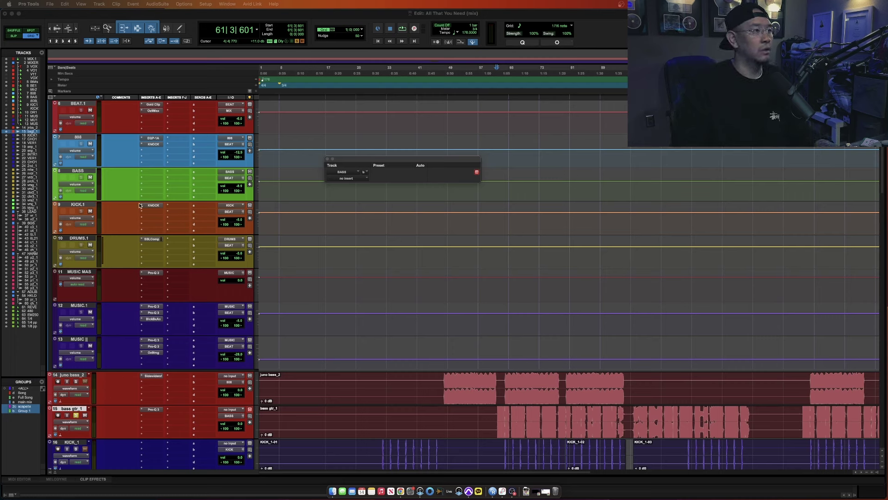
# - Insert Black Box Analog Design HG-2 (stereo) in the BASS bus's first slot and move its window lower
pyautogui.click(143, 172)
pyautogui.write('bas')
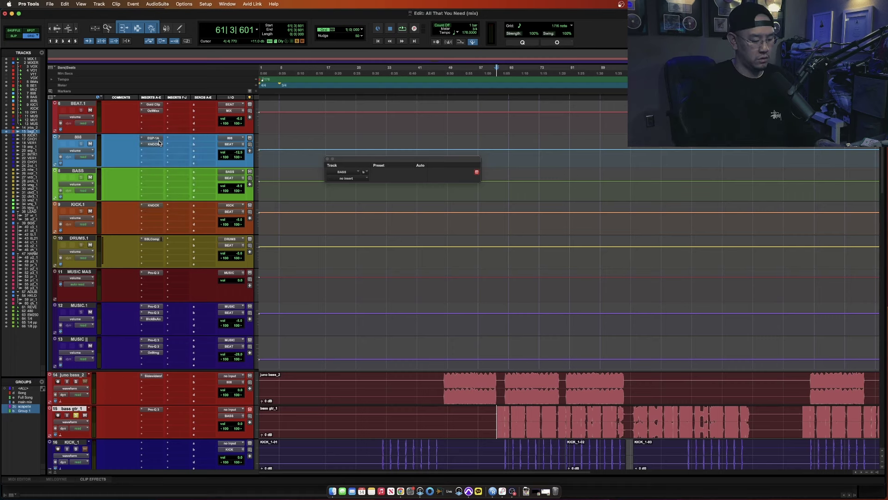
pyautogui.press('BackSpace')
pyautogui.press('BackSpace')
pyautogui.press('BackSpace')
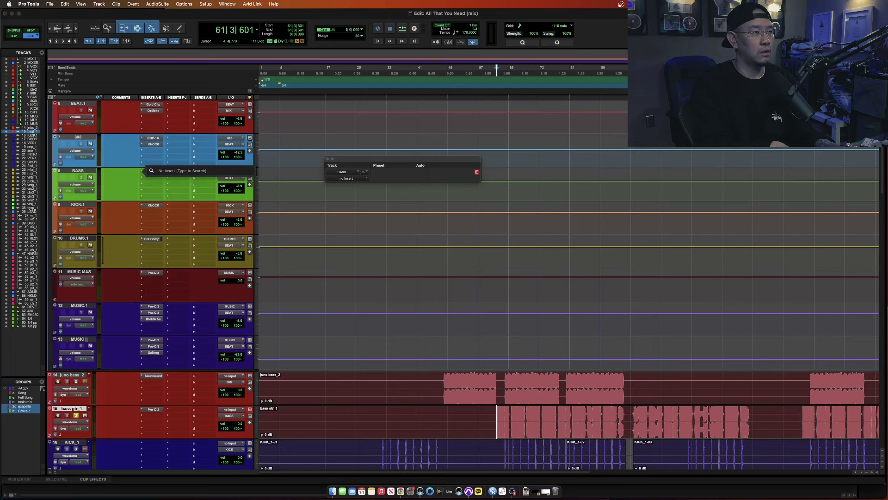
pyautogui.write('black')
pyautogui.press('Down')
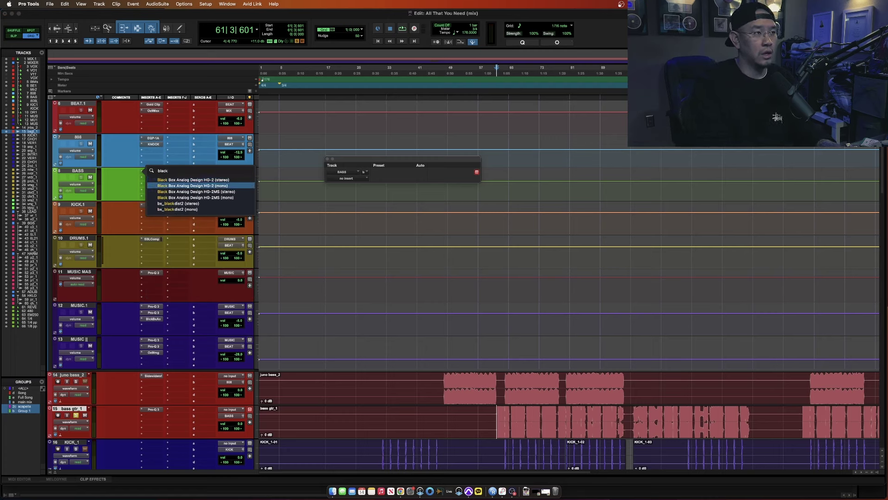
pyautogui.press('Up')
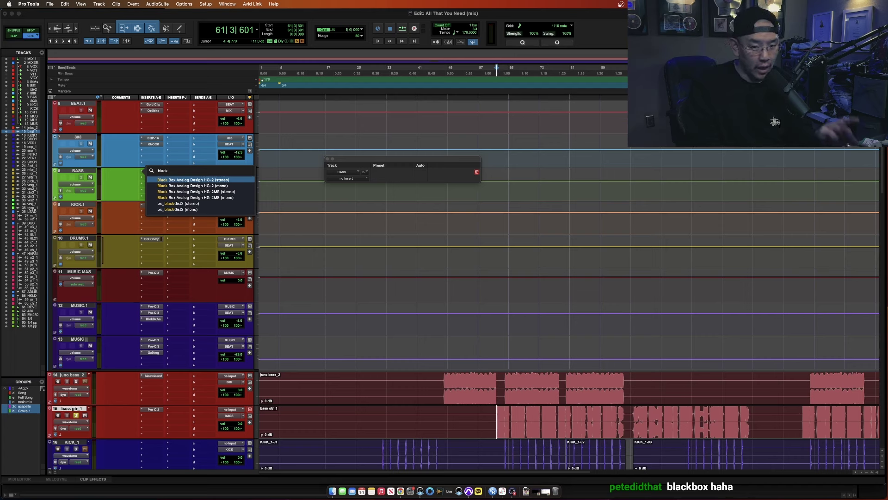
pyautogui.press('Escape')
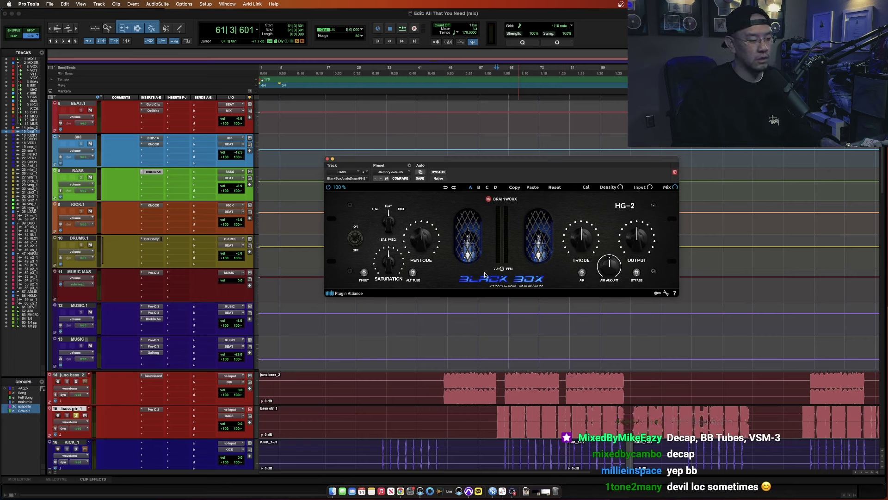
pyautogui.moveTo(496, 160); pyautogui.dragTo(495, 221)
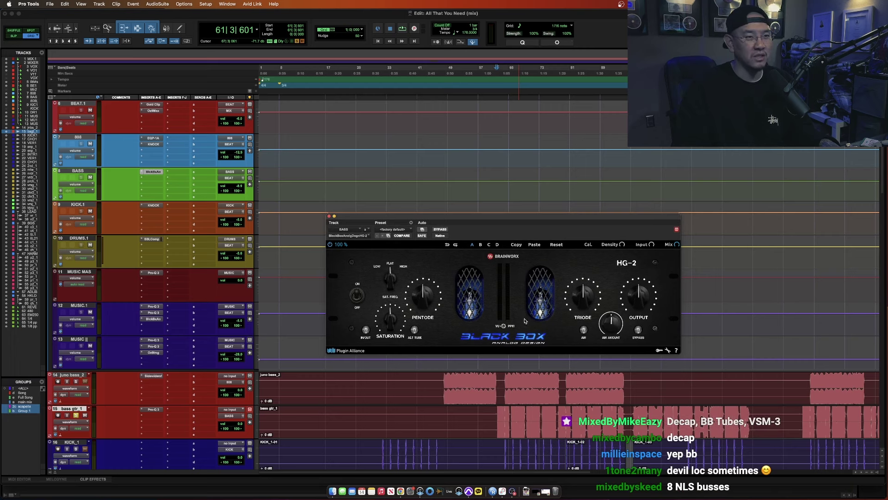
# - During playback, engage the HG-2's saturation circuit, dial in a low Saturation amount and audition the Saturation Frequency control
pyautogui.press('space')
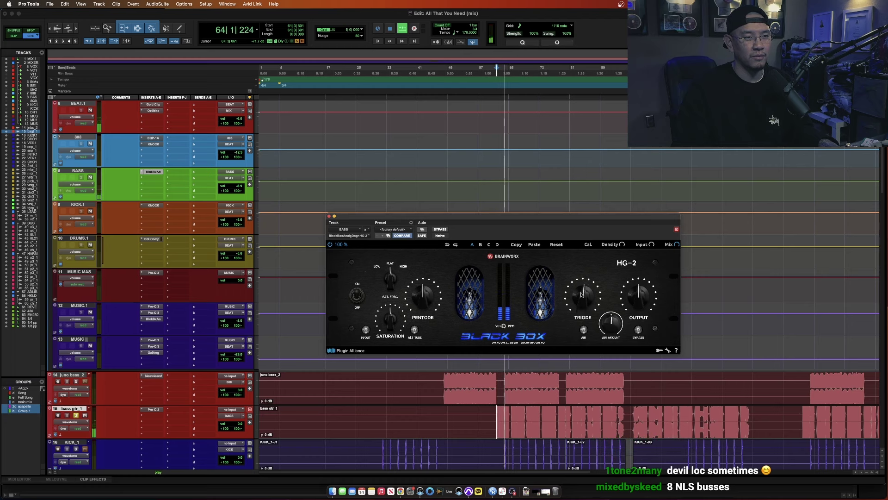
pyautogui.click(366, 330)
pyautogui.moveTo(391, 330); pyautogui.dragTo(387, 343)
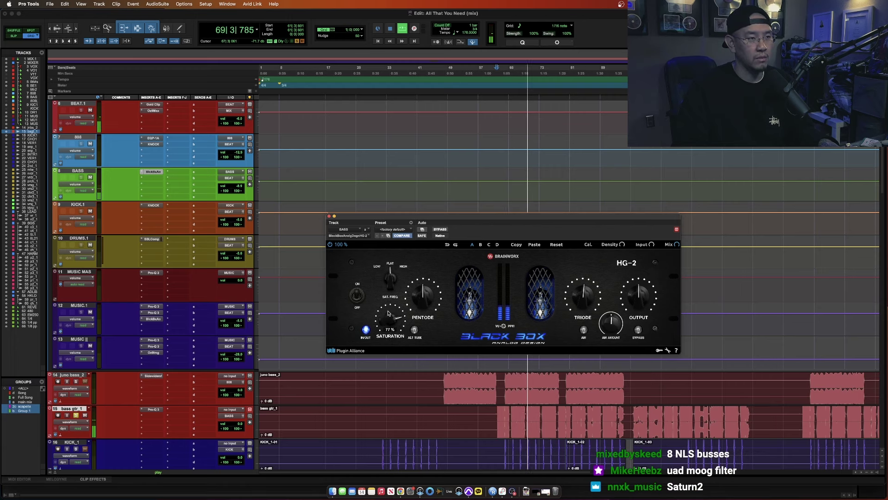
pyautogui.moveTo(388, 342); pyautogui.dragTo(386, 343)
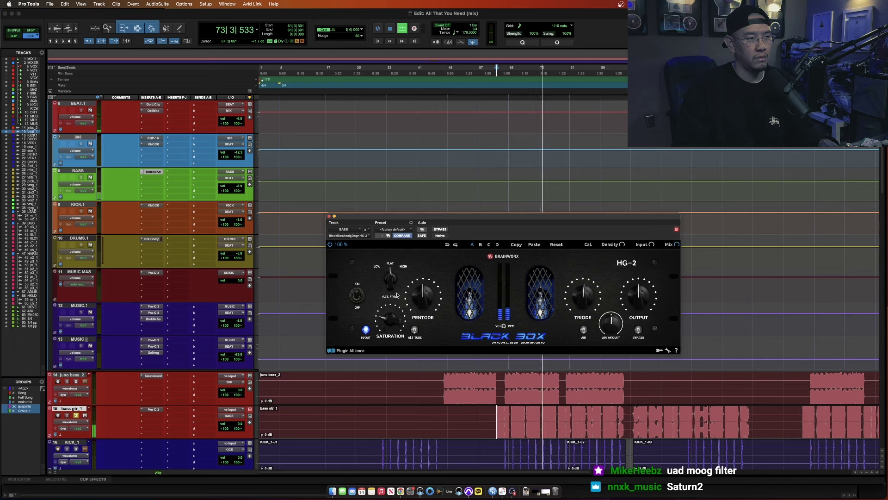
pyautogui.moveTo(397, 277); pyautogui.dragTo(395, 290)
pyautogui.press('space')
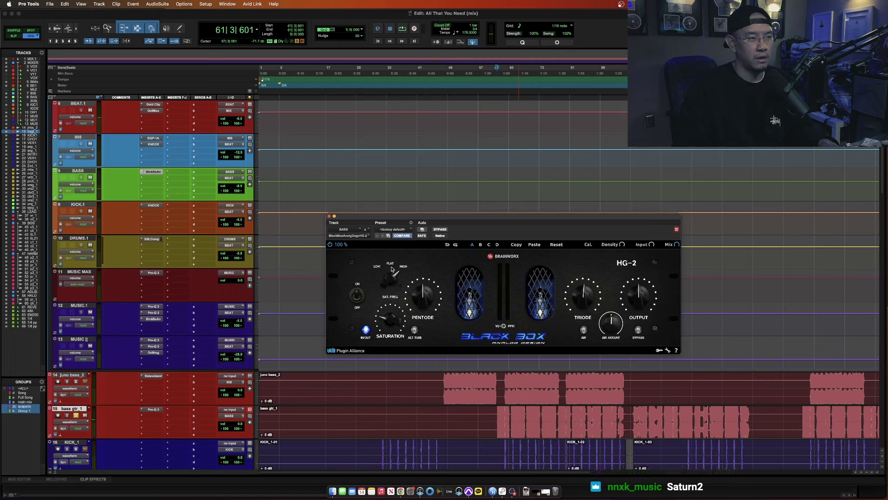
# - Replay the bass through the HG-2 and insert UAD Moog Multimode Filter below it on the BASS bus
pyautogui.press('space')
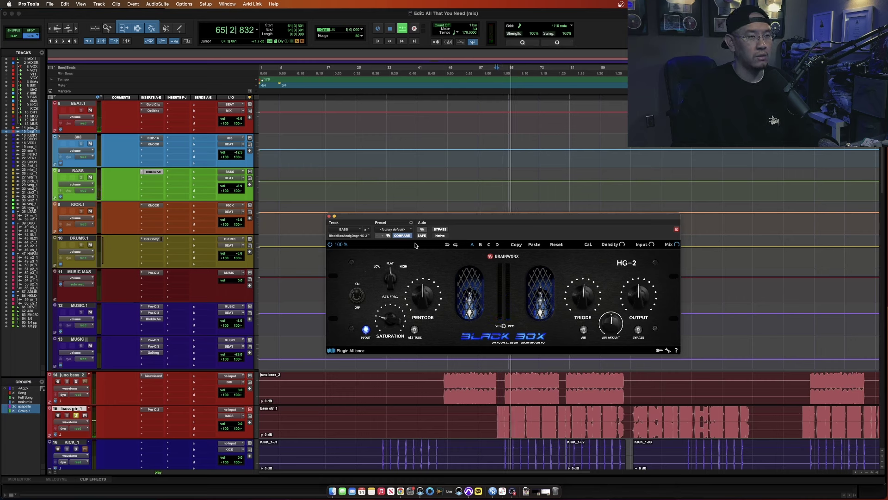
pyautogui.moveTo(423, 218); pyautogui.dragTo(390, 202)
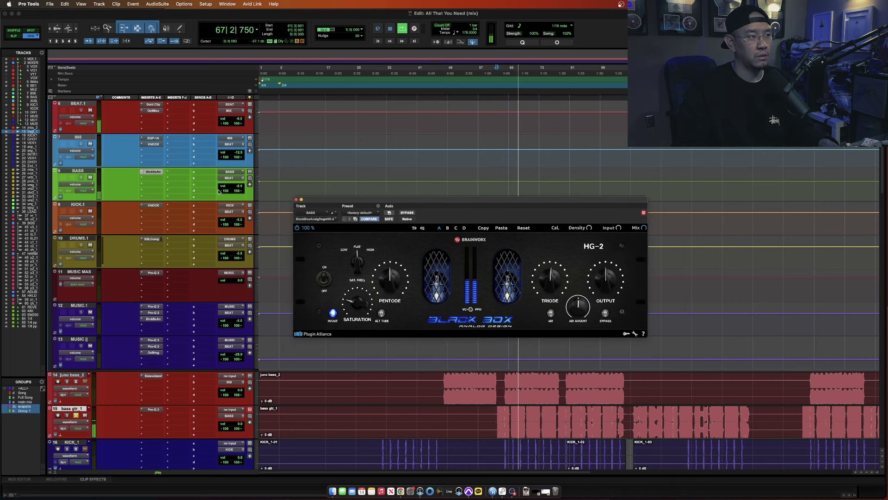
pyautogui.press('space')
pyautogui.click(142, 180)
pyautogui.write('moog fil')
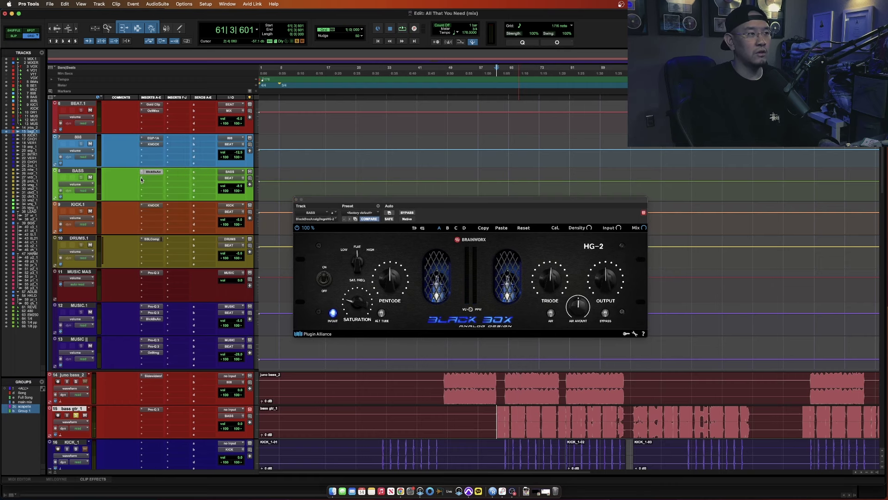
pyautogui.write('t')
pyautogui.press('Return')
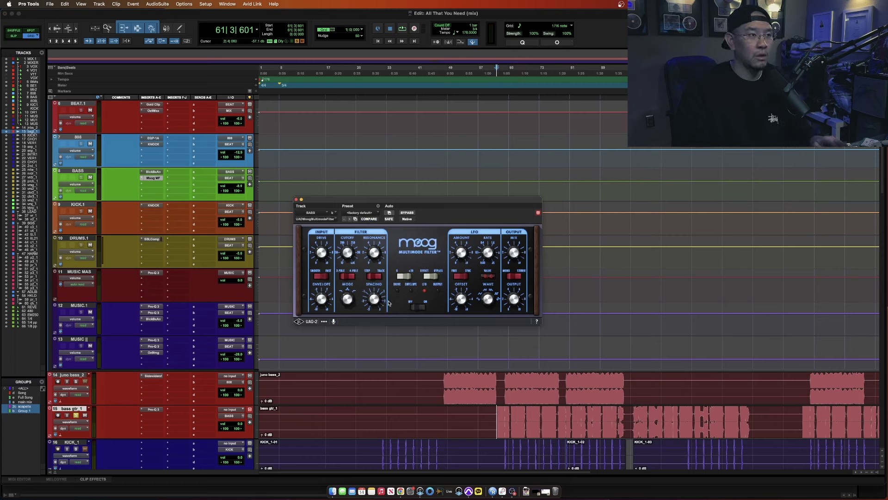
# - Audition the Moog filter with its input envelope switch toggled and lower the BASS bus volume to -13.6 dB
pyautogui.press('space')
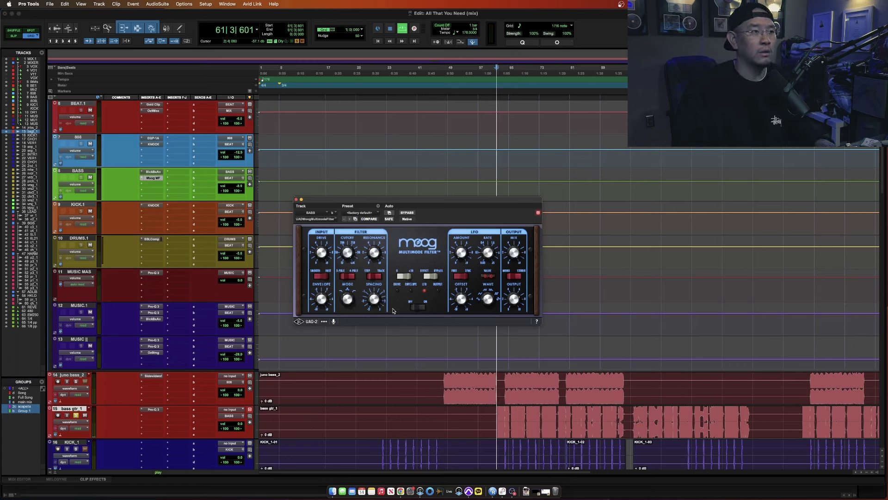
pyautogui.click(323, 280)
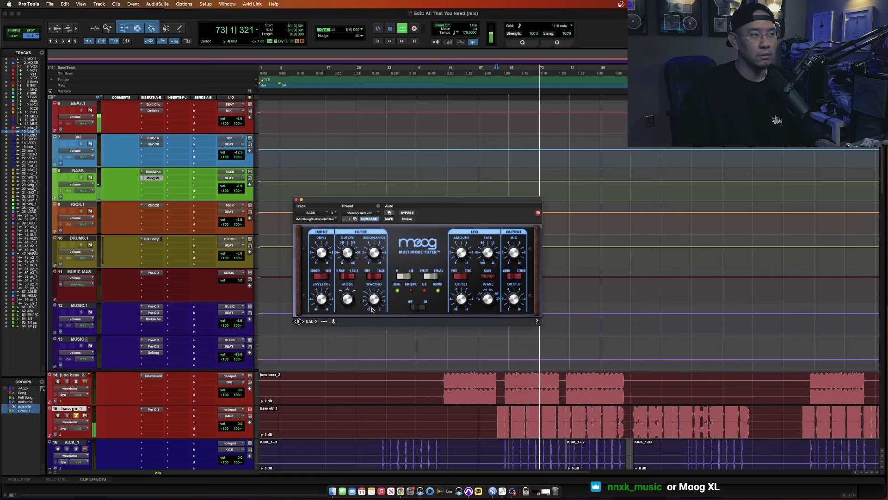
pyautogui.press('space')
pyautogui.moveTo(239, 186)
pyautogui.mouseDown()
pyautogui.moveTo(245, 202)
pyautogui.moveTo(237, 191)
pyautogui.mouseUp()
pyautogui.press('space')
pyautogui.press('space')
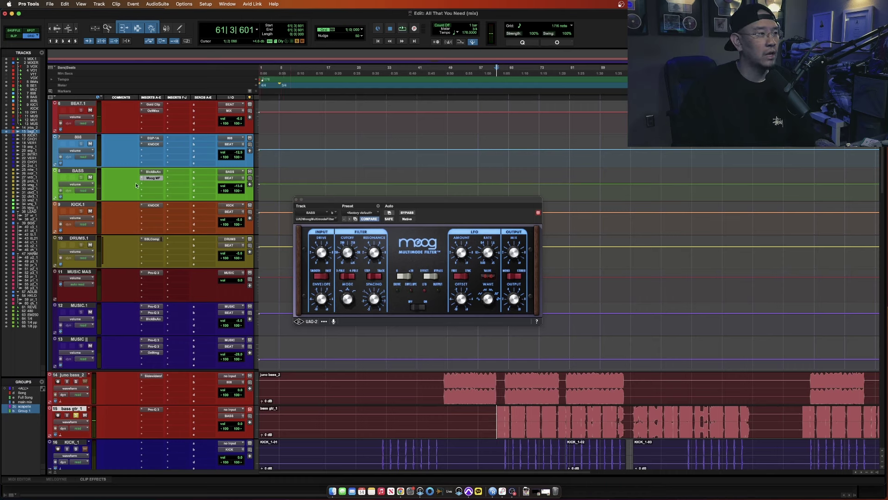
# - Replace the Moog Multimode Filter on the BASS bus with UAD Moog Multimode Filter XL (stereo)
pyautogui.click(142, 179)
pyautogui.write('moog xl')
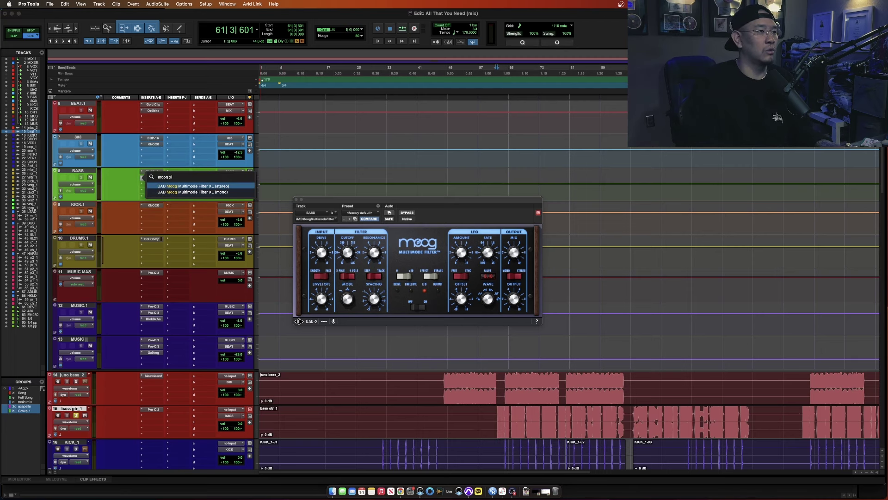
pyautogui.click(166, 187)
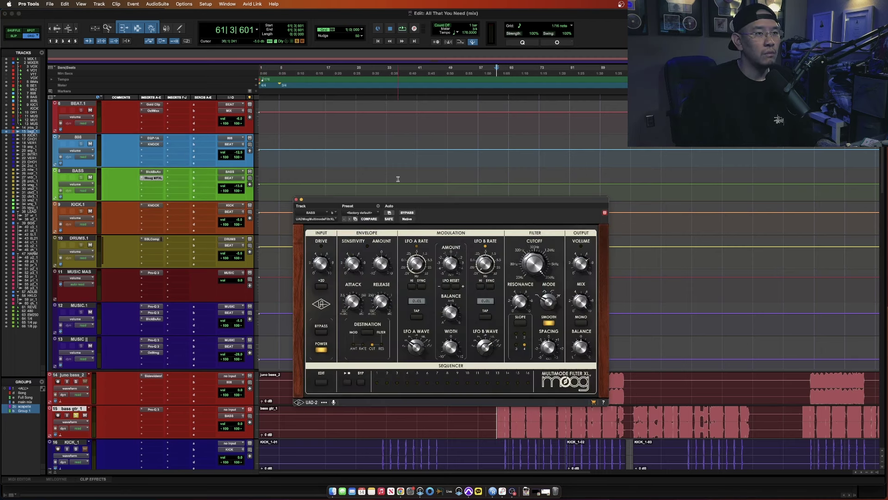
pyautogui.moveTo(409, 203); pyautogui.dragTo(378, 153)
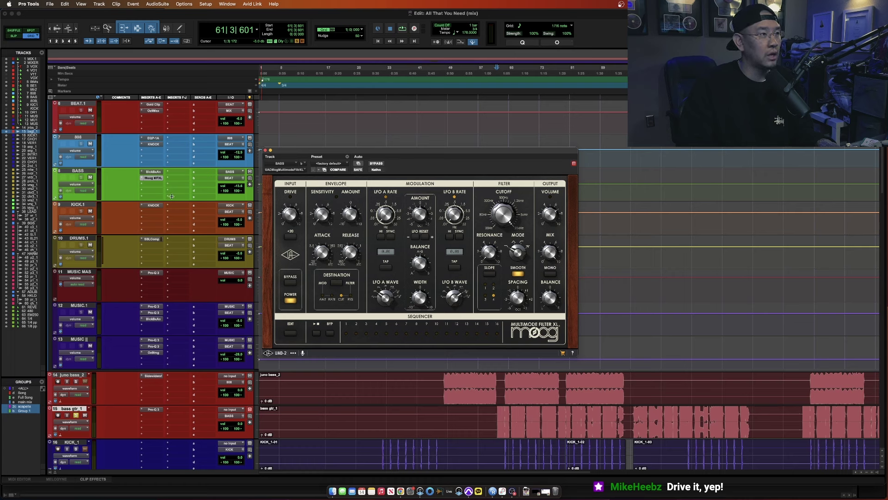
# - Swap the XL version on the BASS bus back to UAD Moog Multimode Filter (stereo)
pyautogui.click(142, 179)
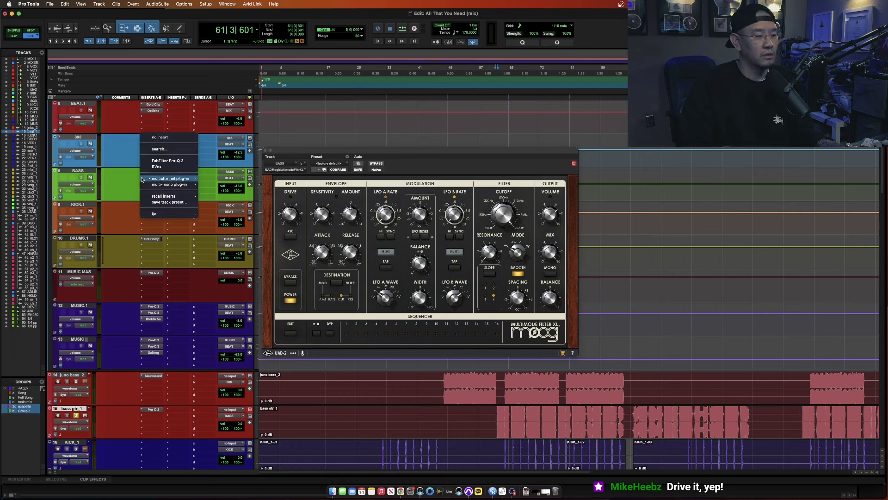
pyautogui.write('moog')
pyautogui.press('Down')
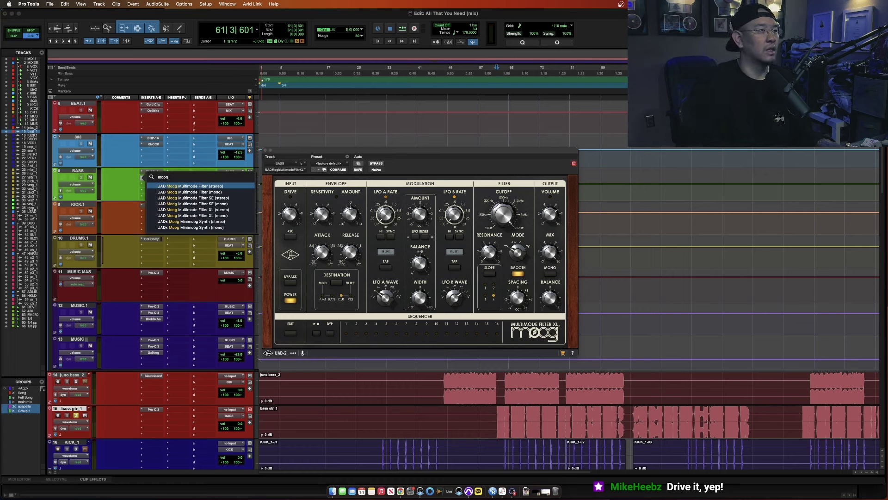
pyautogui.press('Return')
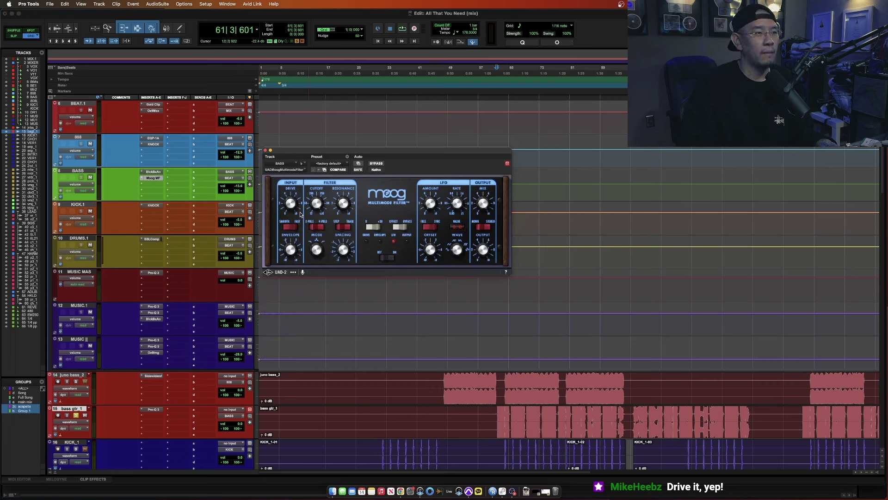
# - Play the bass and compare the Moog filter bypassed and active, closing its window before stopping playback
pyautogui.press('space')
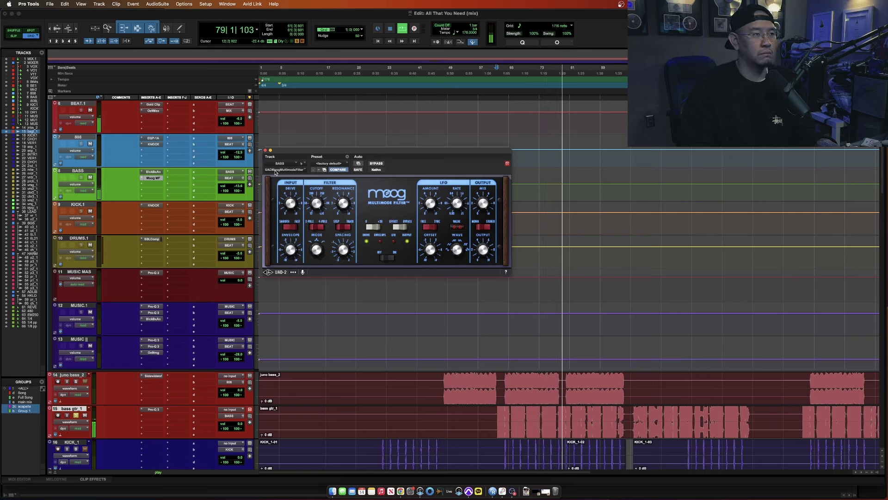
pyautogui.click(377, 163)
pyautogui.click(377, 164)
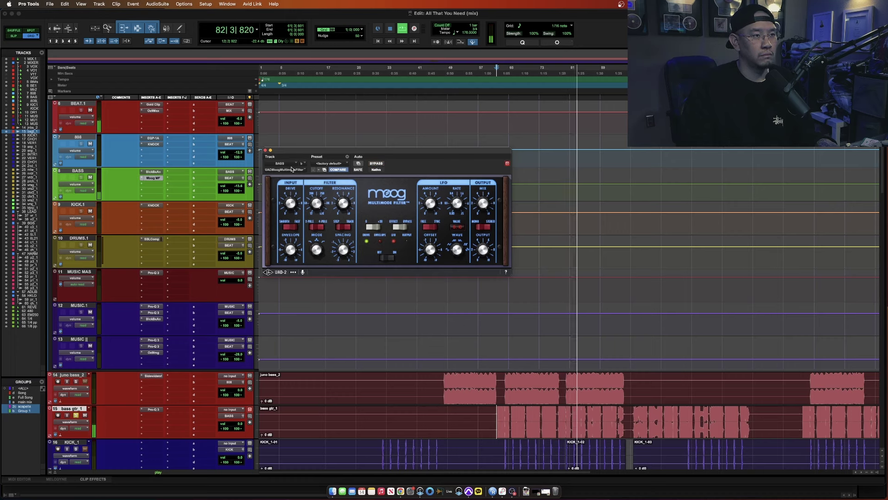
pyautogui.click(265, 151)
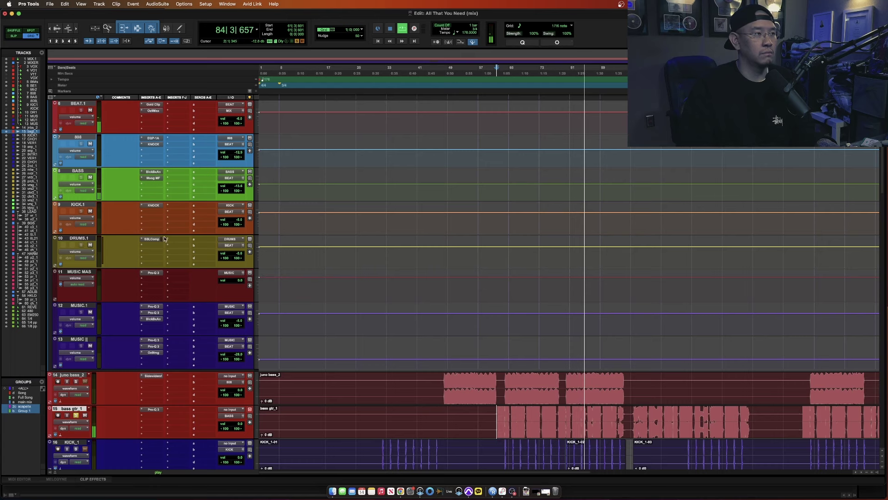
pyautogui.press('space')
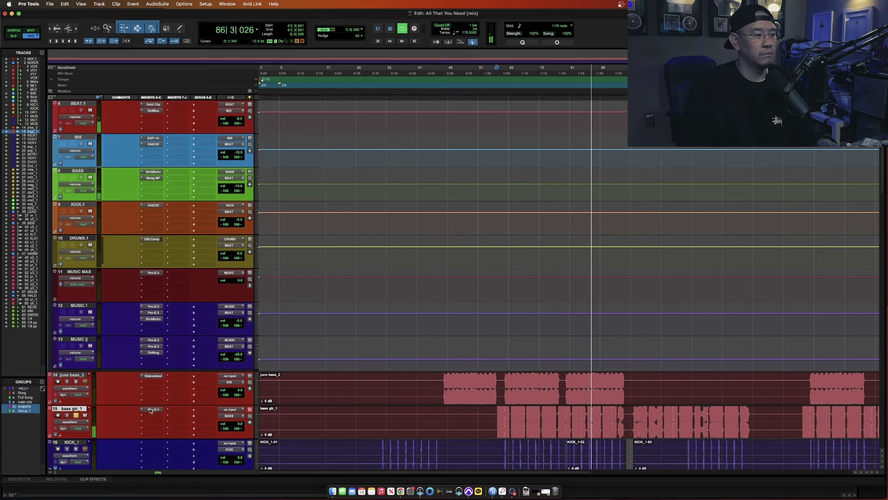
# - Raise the bass gtr_1 low cut in Pro-Q 3 to about 50 Hz with a Q of about 0.83, and replay the section
pyautogui.click(153, 409)
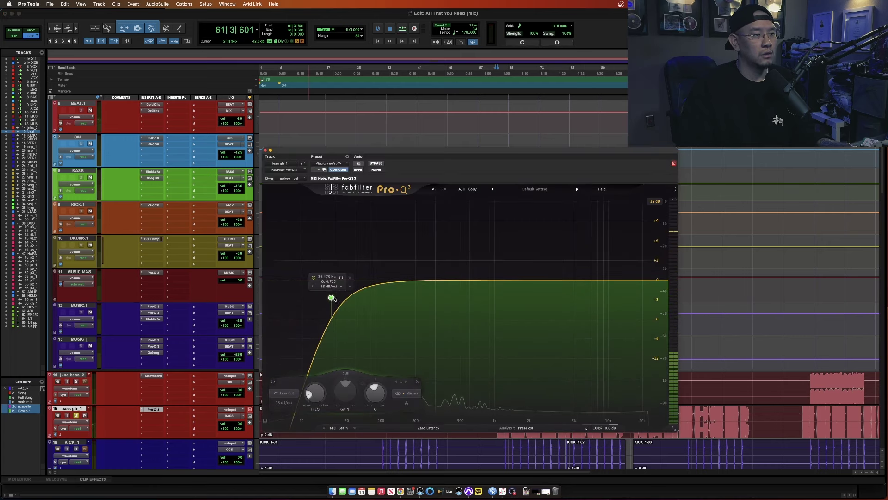
pyautogui.moveTo(332, 302); pyautogui.dragTo(347, 290)
pyautogui.press('space')
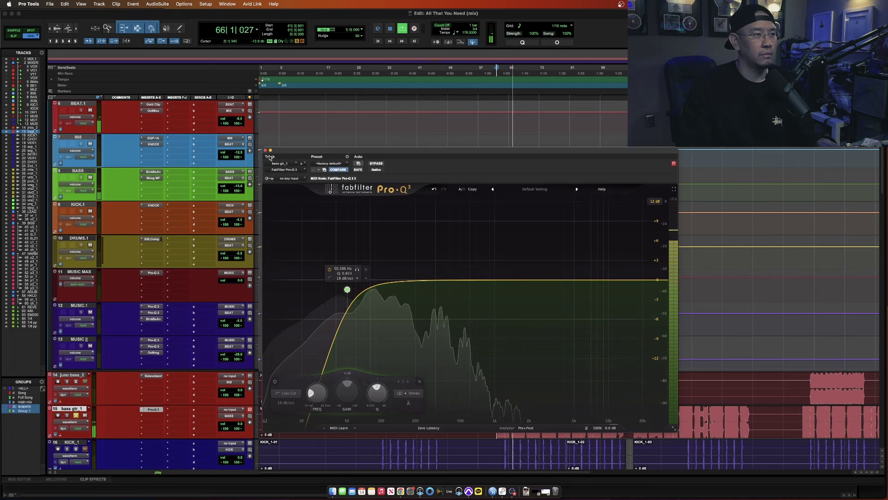
# - Close the bass gtr_1 EQ window, zoom the timeline out and add juno bass_2 to the soloed tracks
pyautogui.click(153, 409)
pyautogui.press('super+bracketleft')
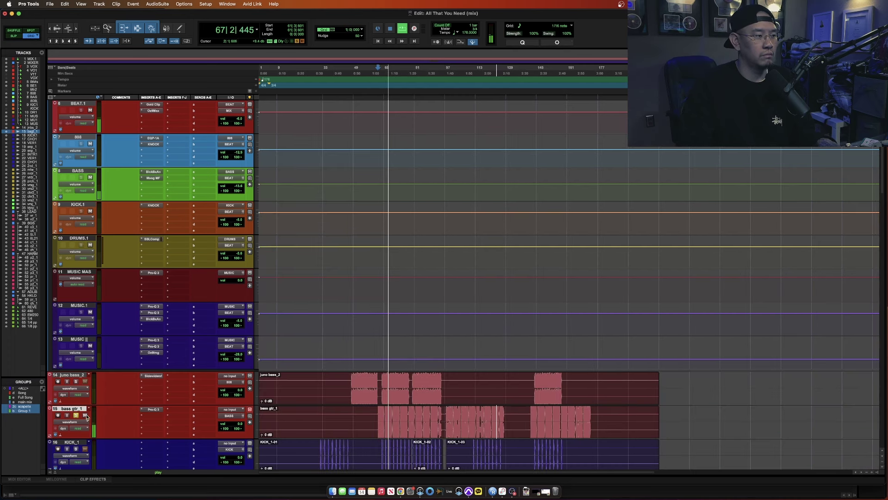
pyautogui.click(75, 382)
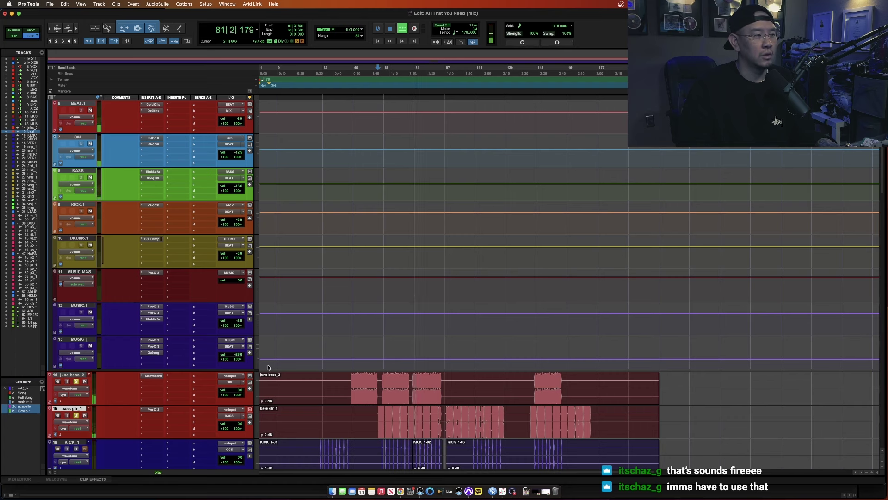
# - Replay the basses while examining the SideWidener II settings on juno bass_2, then close the plug-in
pyautogui.click(153, 376)
pyautogui.press('space')
pyautogui.moveTo(358, 386)
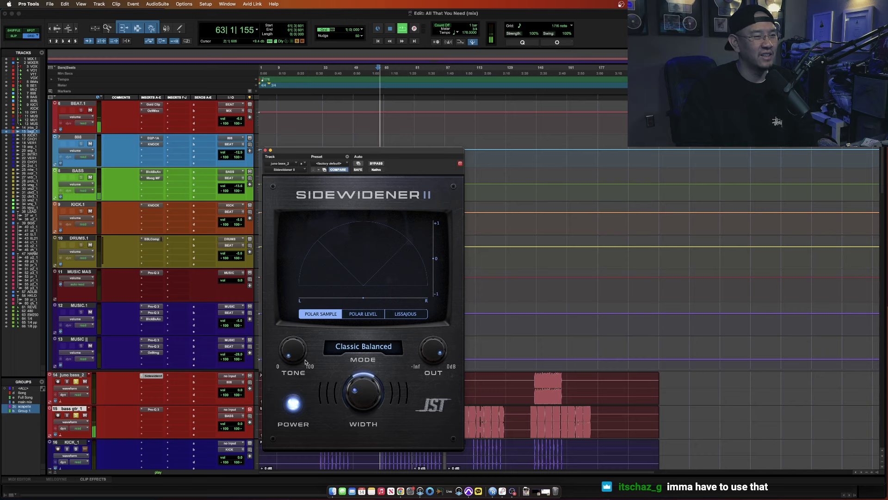
pyautogui.click(266, 151)
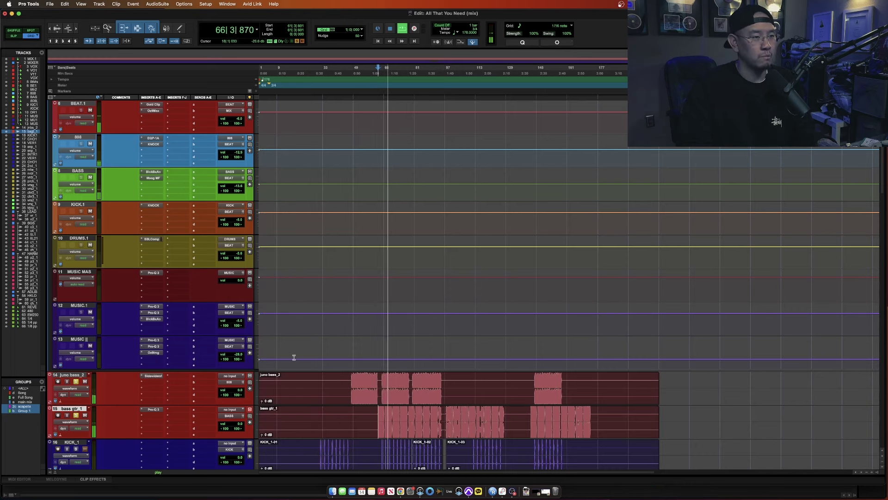
# - Play the basses from about bar 48 and add KICK_1 to the soloed tracks
pyautogui.click(352, 383)
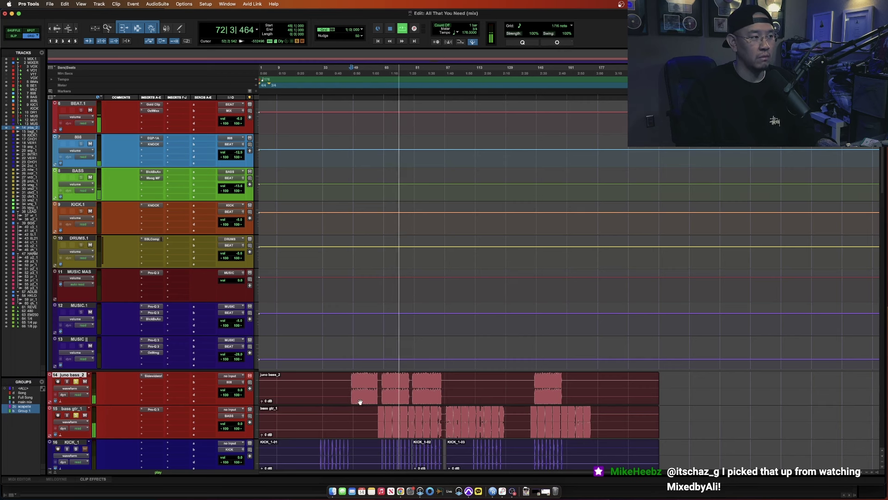
pyautogui.scroll(-3, 303, 370)
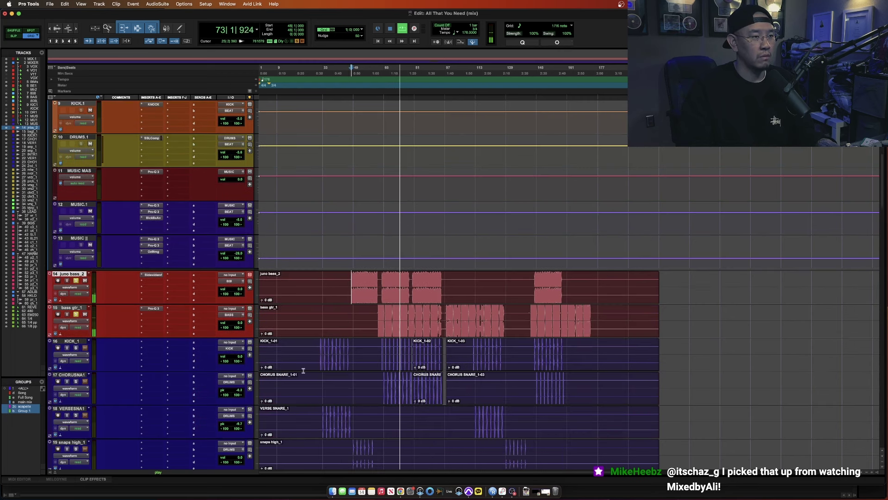
pyautogui.click(76, 347)
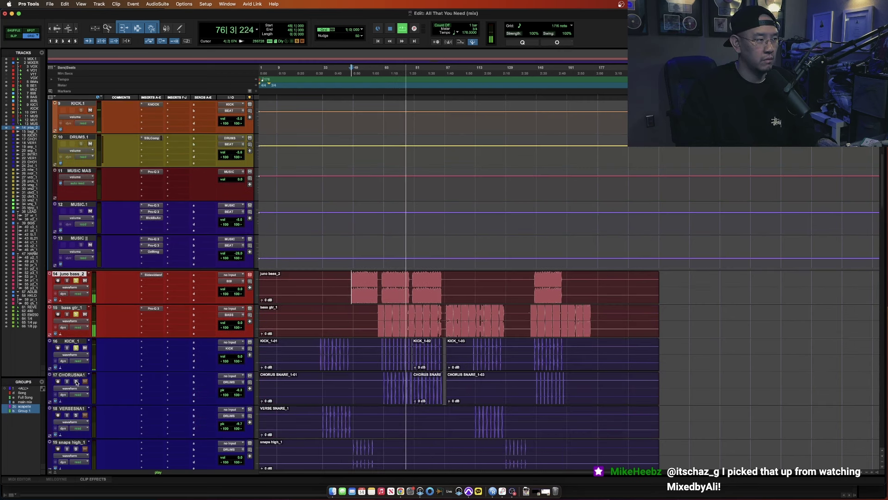
pyautogui.click(70, 342)
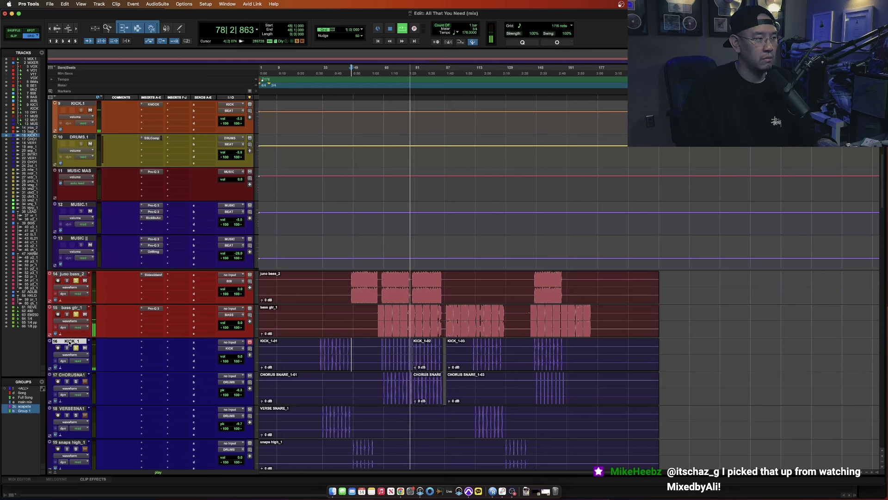
# - Stop playback, move KNOCK down one slot on the KICK.1 bus and insert FabFilter Pro-Q 3 ahead of it
pyautogui.scroll(4, 81, 318)
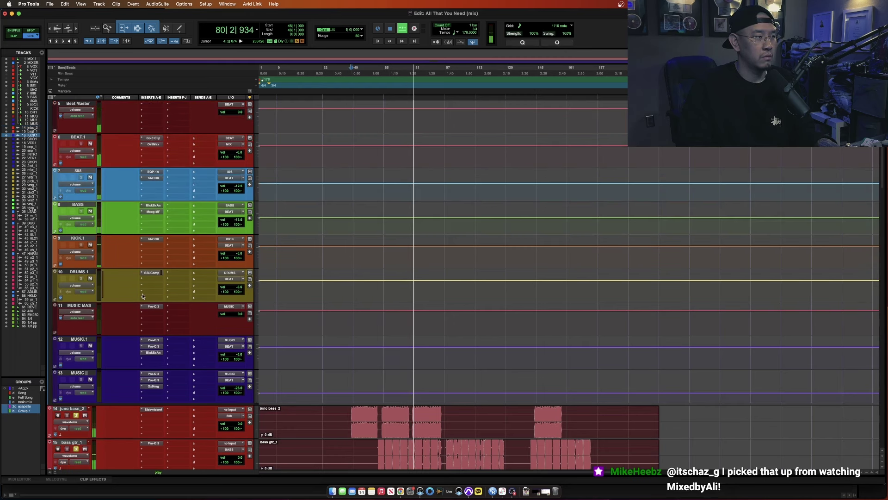
pyautogui.press('space')
pyautogui.click(153, 238)
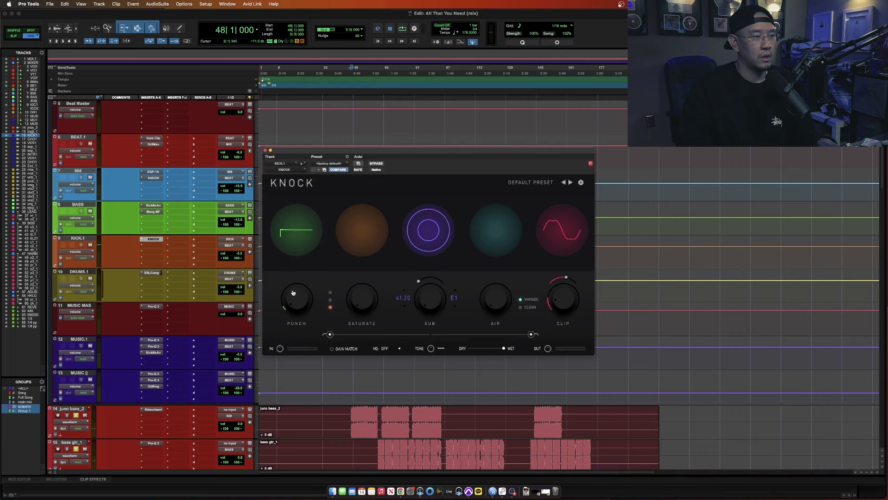
pyautogui.moveTo(150, 248); pyautogui.dragTo(150, 245)
pyautogui.click(143, 237)
pyautogui.click(153, 220)
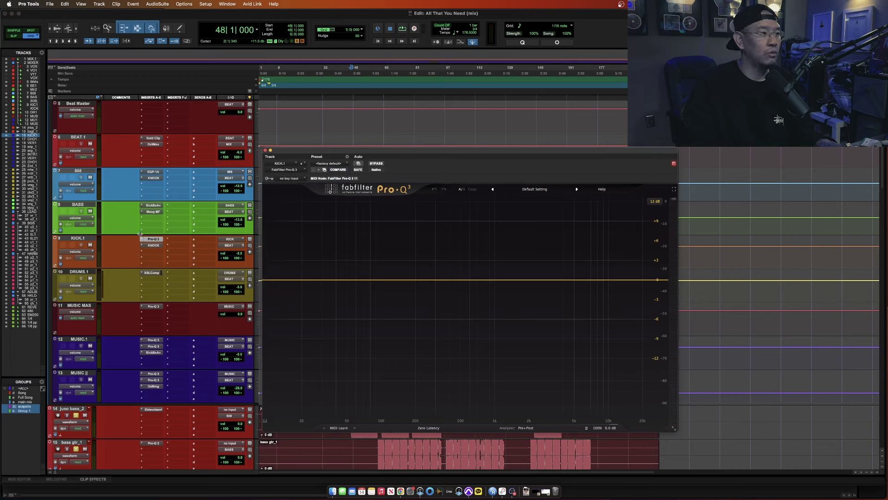
# - Boost the KICK.1 bus in Pro-Q 3 by about 5.8 dB near 56.5 Hz while playing the chorus from bar 64
pyautogui.moveTo(382, 284); pyautogui.dragTo(358, 256)
pyautogui.scroll(3, 359, 257)
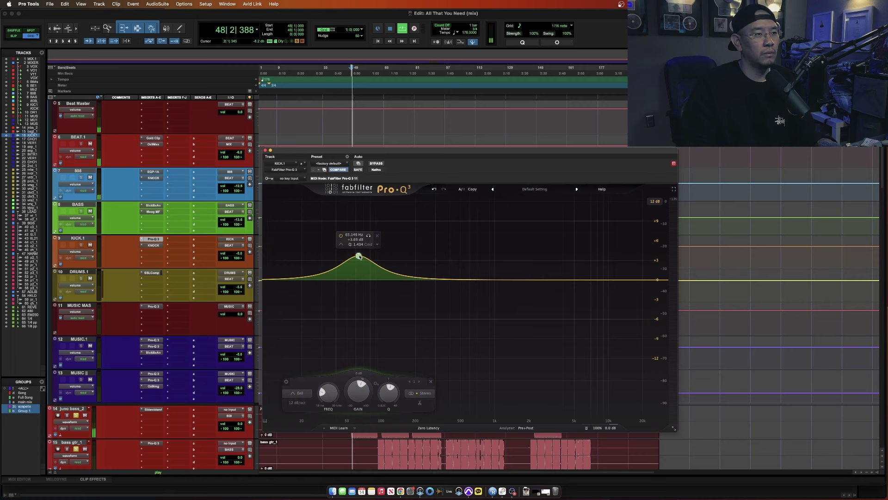
pyautogui.scroll(-3, 379, 445)
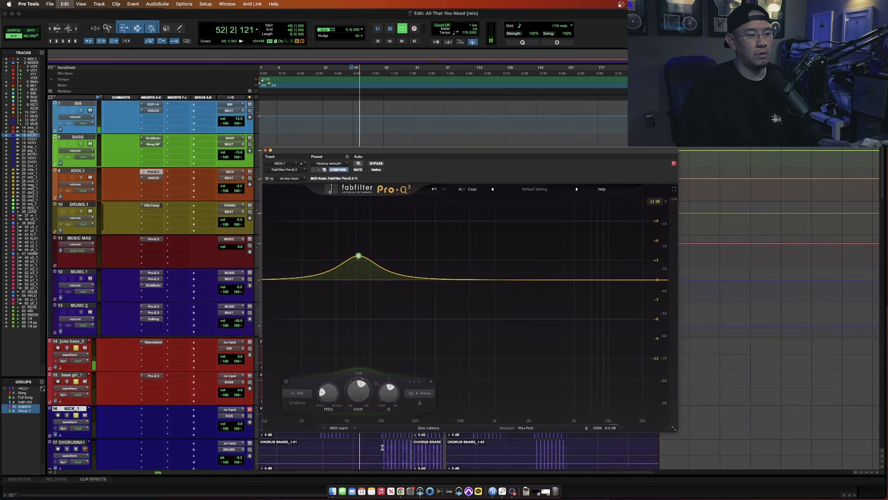
pyautogui.click(382, 448)
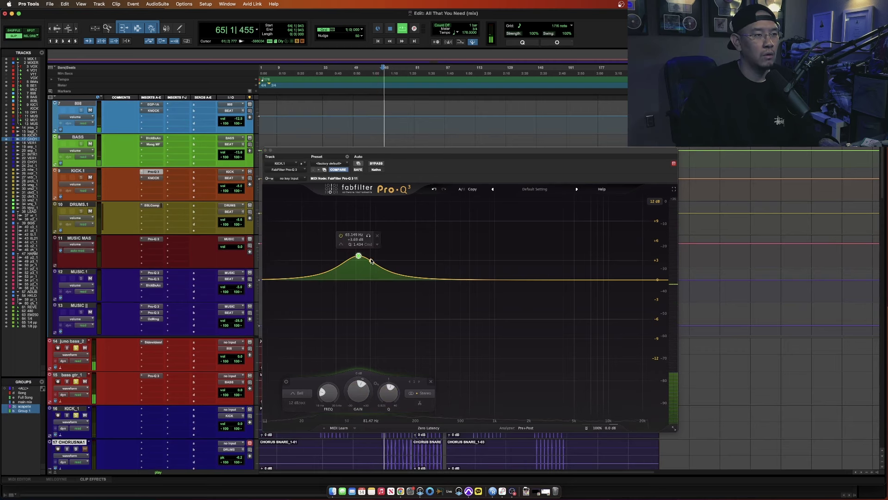
pyautogui.moveTo(359, 257); pyautogui.dragTo(354, 242)
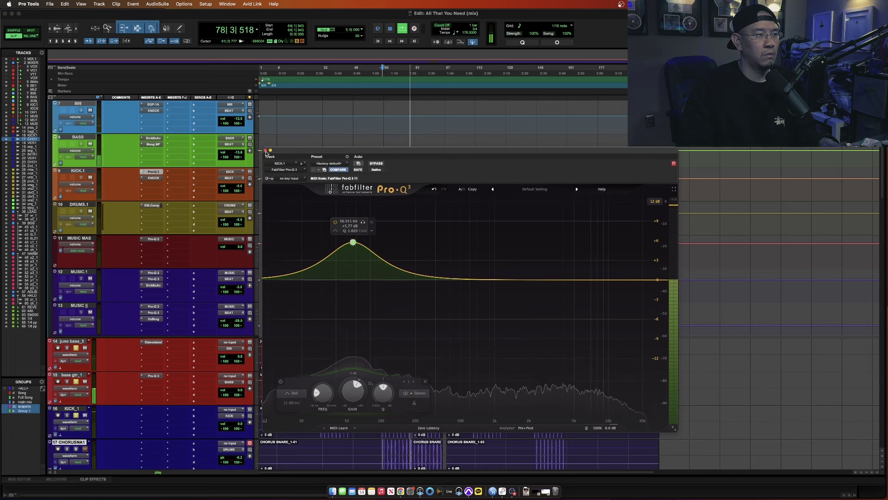
pyautogui.click(265, 150)
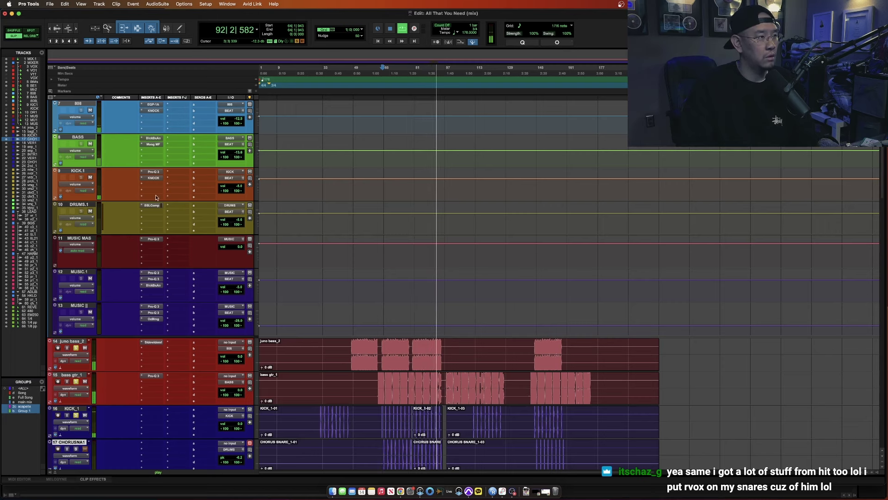
# - Lower the KICK.1 bus volume slightly and insert Gold Clip after KNOCK
pyautogui.moveTo(241, 187); pyautogui.dragTo(242, 190)
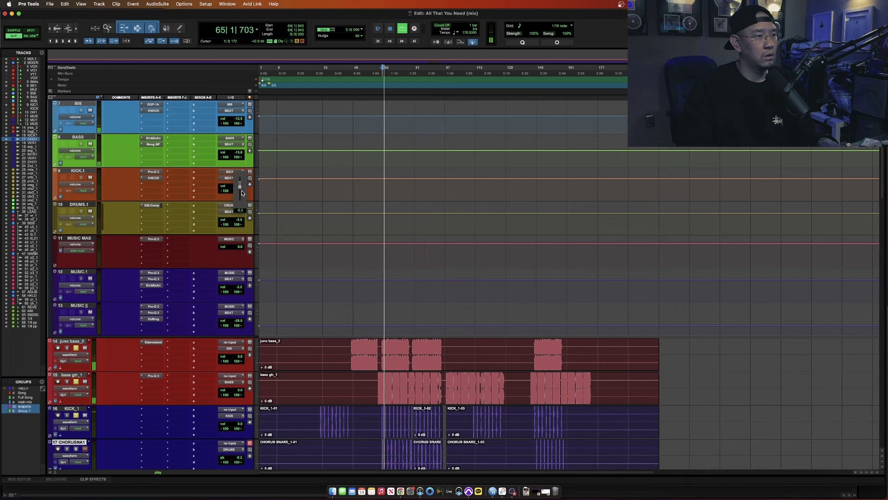
pyautogui.press('space')
pyautogui.click(148, 185)
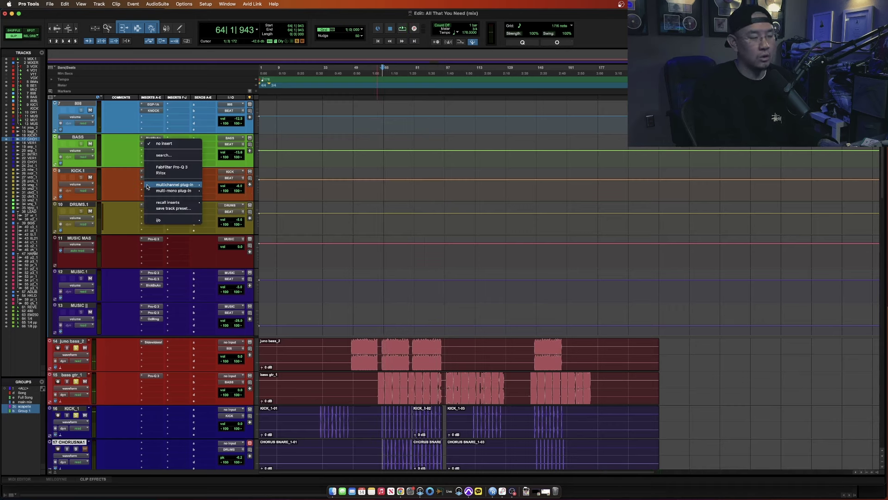
pyautogui.write('gold clip')
pyautogui.press('Return')
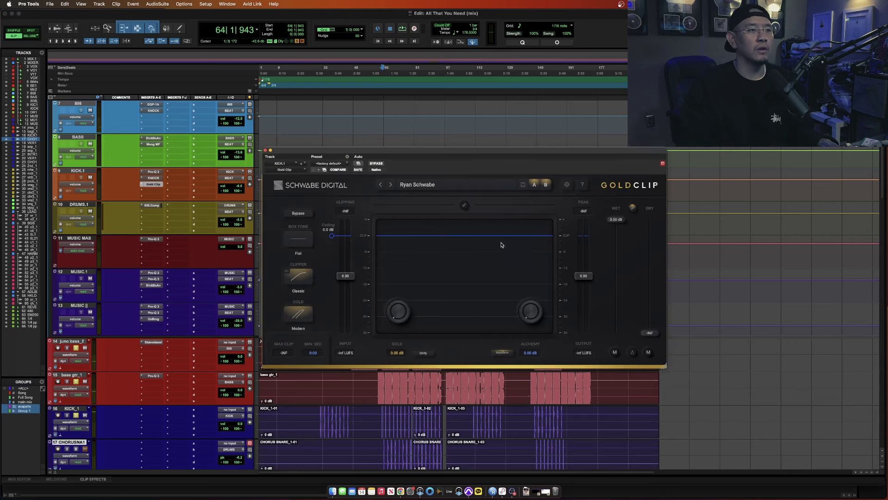
# - Play the kick, set the Gold Clip ceiling to -3.2 dB, toggle its Gold mode and close the plug-in
pyautogui.press('space')
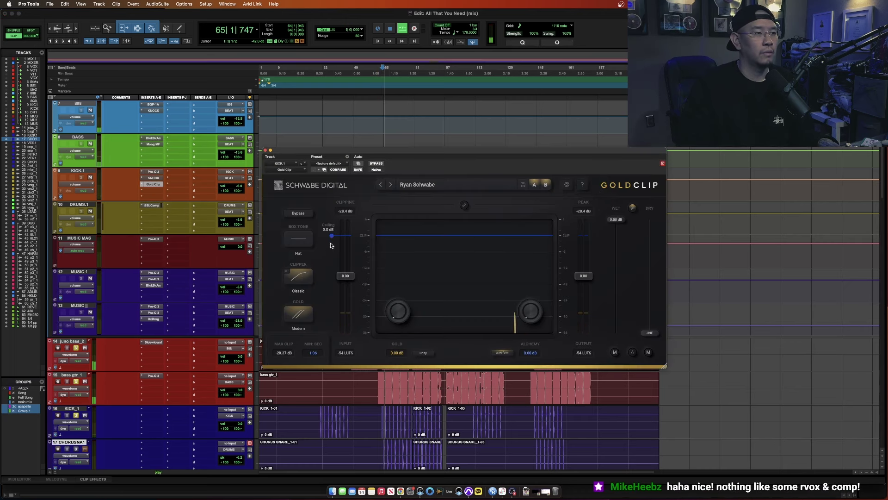
pyautogui.moveTo(331, 246); pyautogui.dragTo(331, 248)
pyautogui.click(300, 315)
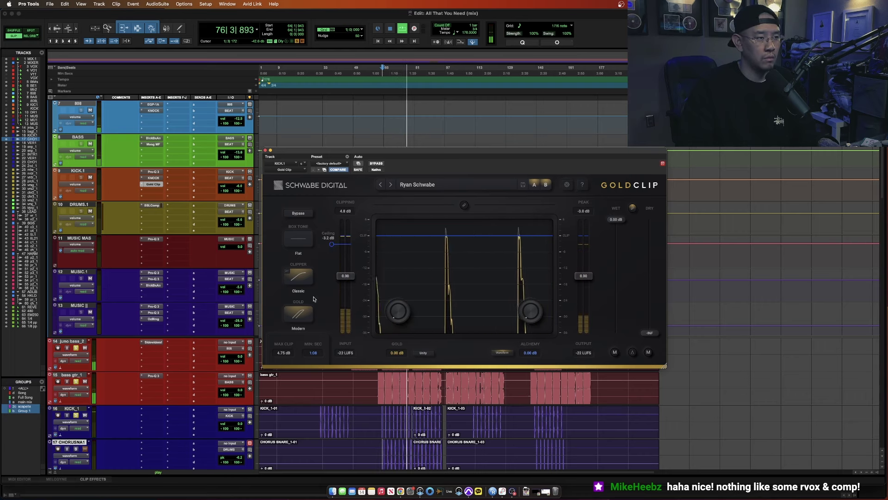
pyautogui.click(300, 317)
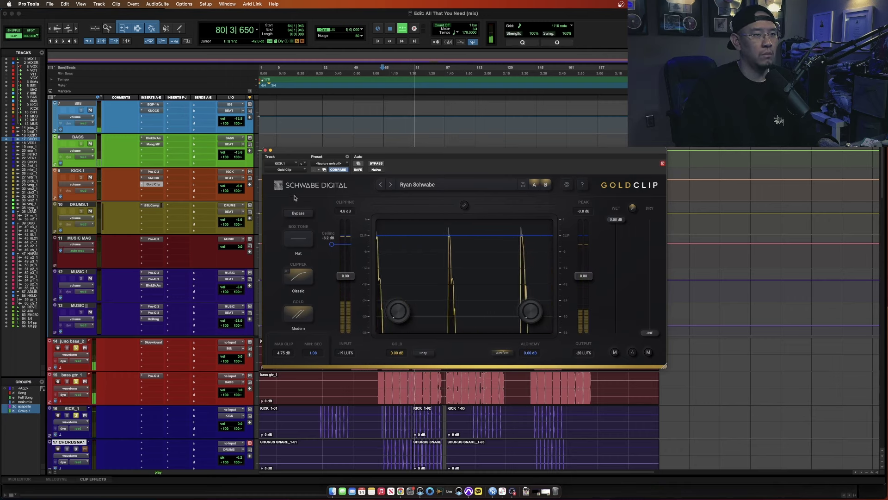
pyautogui.click(270, 151)
pyautogui.press('space')
# - Add the chorus snare to the soloed tracks briefly, then clear all solos and play the full chorus mix
pyautogui.scroll(-3, 204, 348)
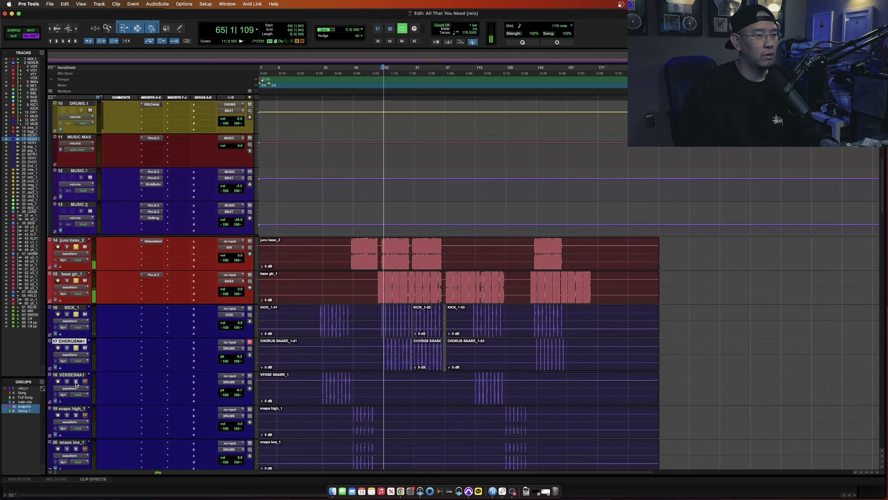
pyautogui.press('space')
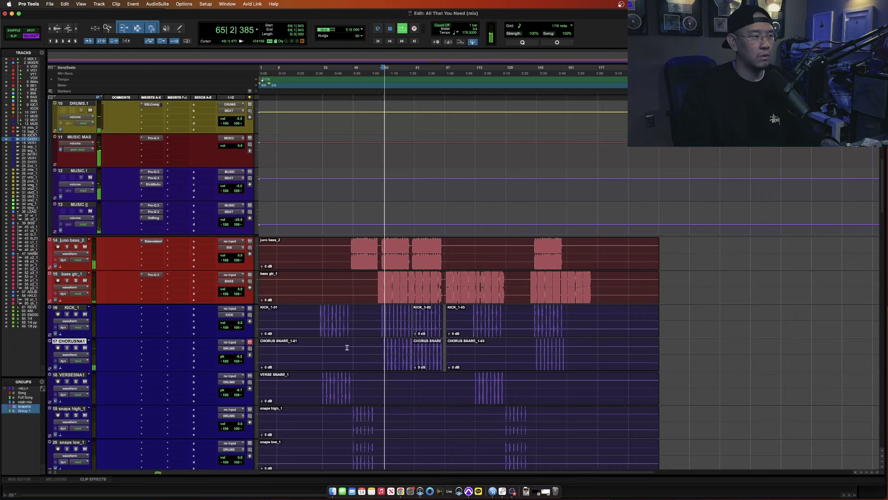
pyautogui.scroll(-9, 348, 351)
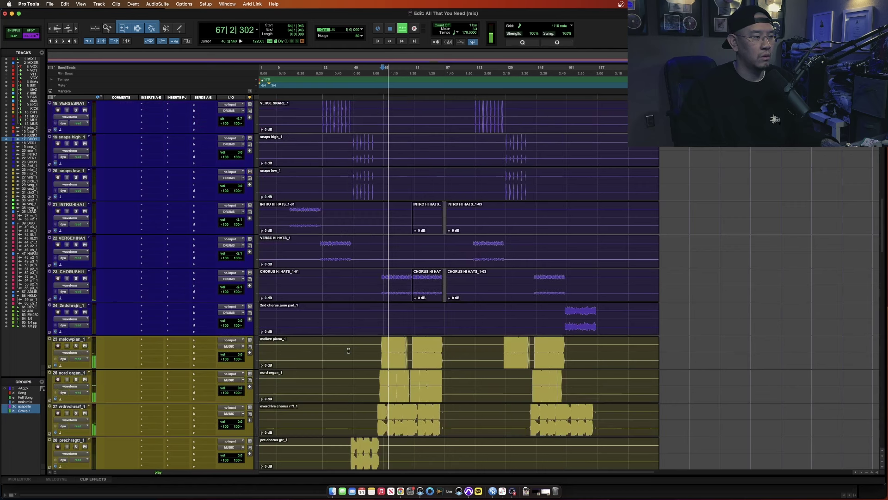
pyautogui.scroll(10, 348, 350)
pyautogui.press('space')
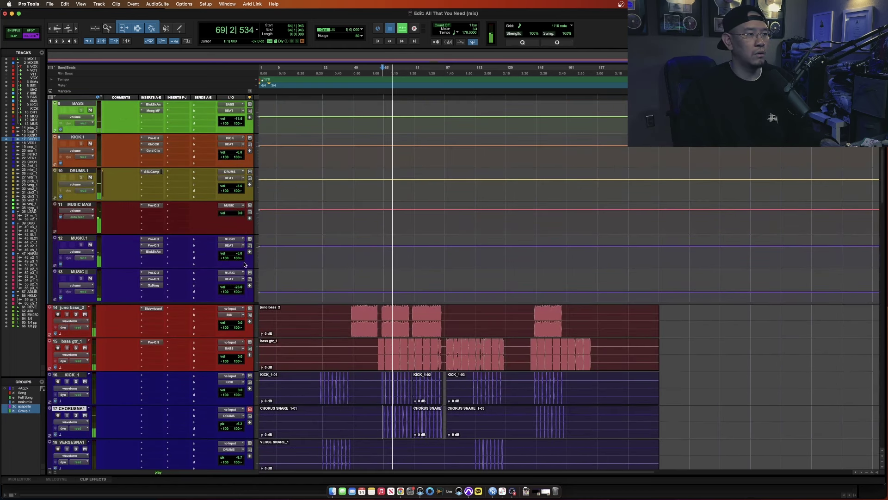
# - Lower the MUSIC.1 bus volume and play the full mix from shortly before the chorus
pyautogui.click(240, 255)
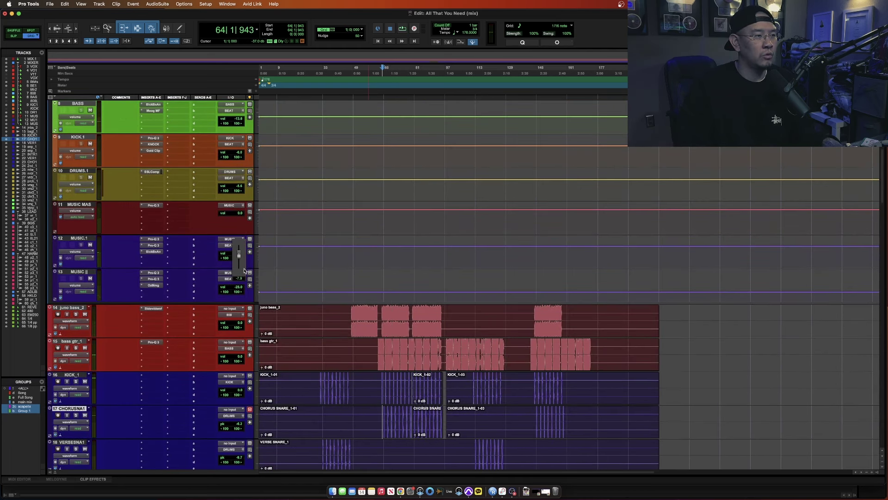
pyautogui.scroll(-5, 358, 330)
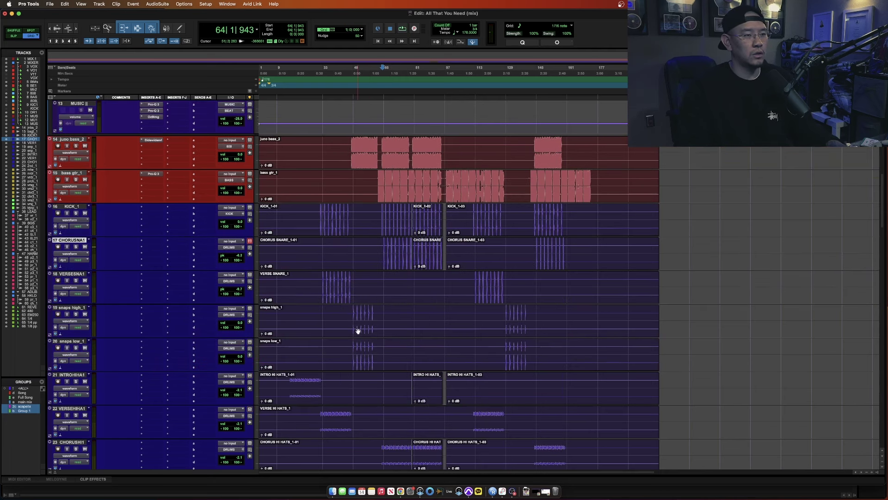
pyautogui.scroll(-4, 383, 382)
pyautogui.click(373, 384)
pyautogui.press('space')
pyautogui.scroll(-5, 361, 356)
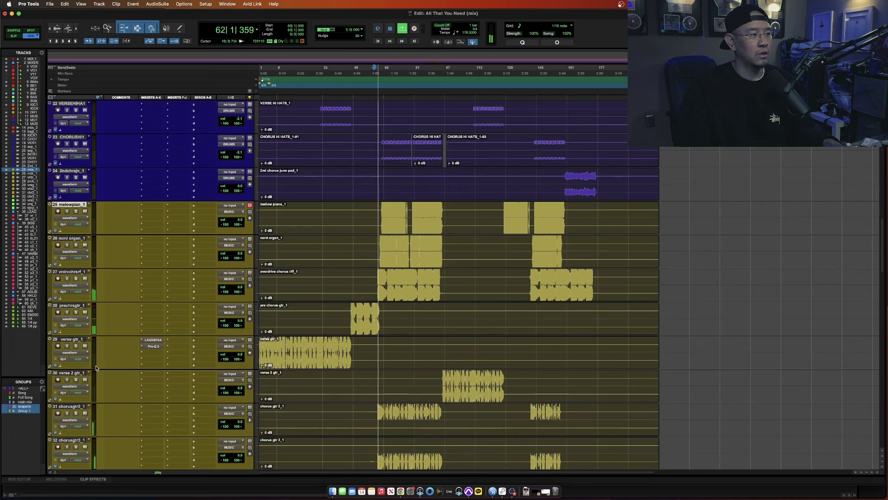
# - Return to the start of the song and listen to the opening verse guitar
pyautogui.press('space')
pyautogui.press('Return')
pyautogui.press('space')
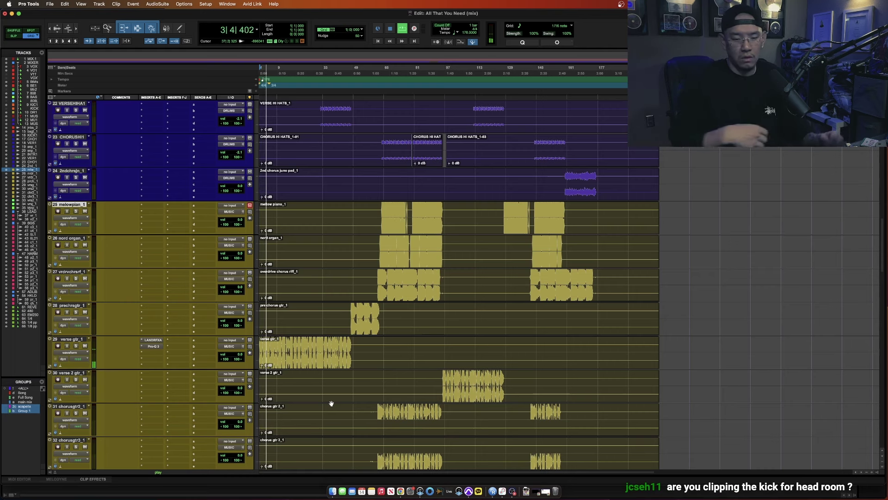
pyautogui.press('space')
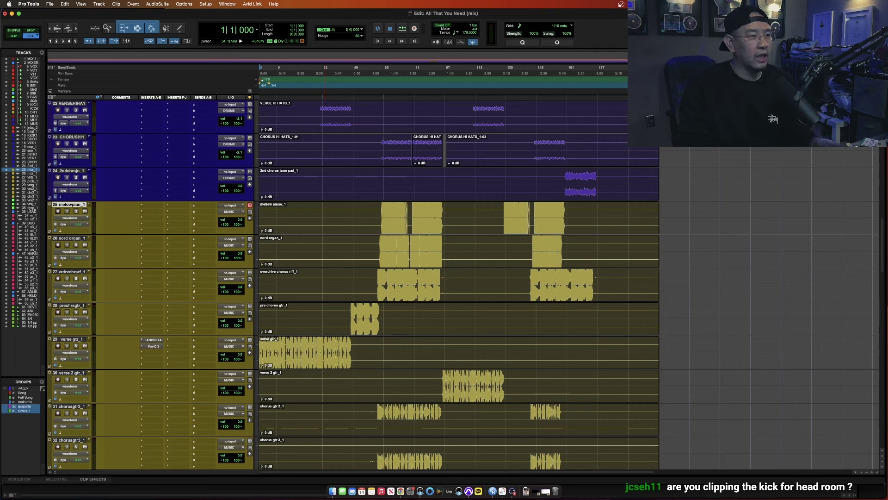
# - Check the verse gtr and pre chorus gtr clips, then listen to the intro from about bar 10
pyautogui.tripleClick(293, 346)
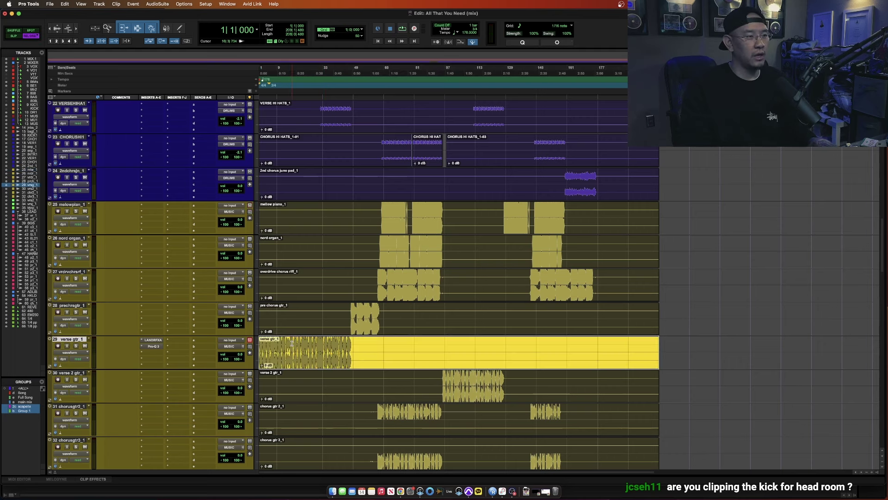
pyautogui.press('space')
pyautogui.tripleClick(276, 315)
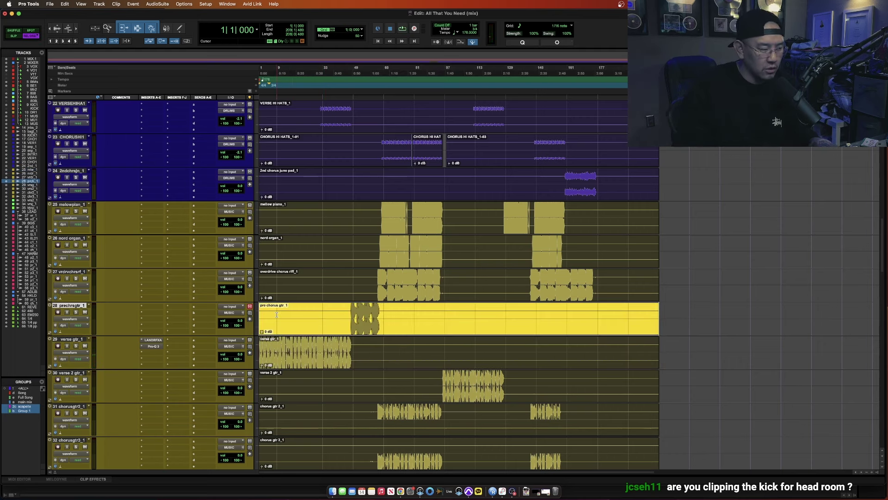
pyautogui.press('space')
pyautogui.click(277, 315)
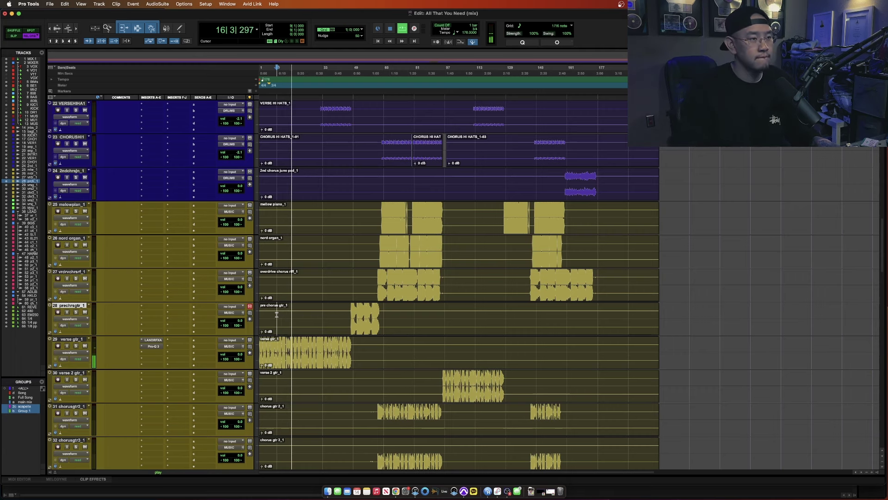
pyautogui.scroll(5, 303, 323)
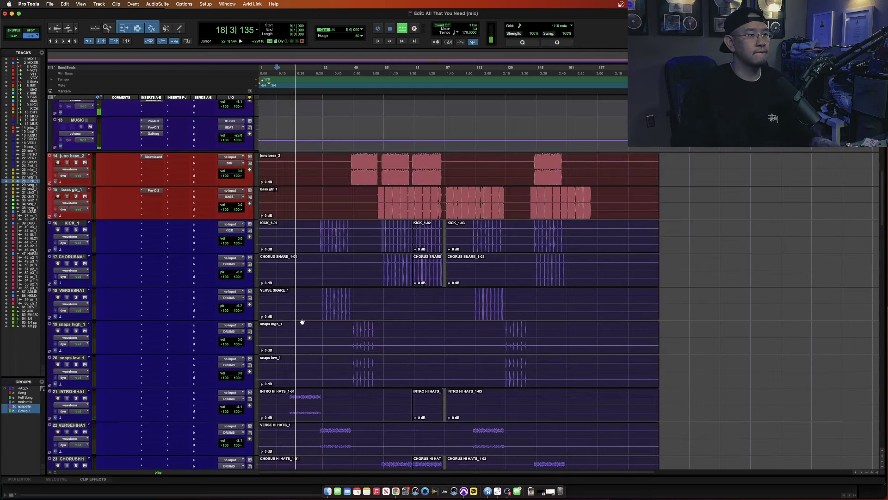
# - Stop the intro playback and inspect the Ozone Imager on the MUSIC || parallel bus
pyautogui.scroll(-2, 303, 322)
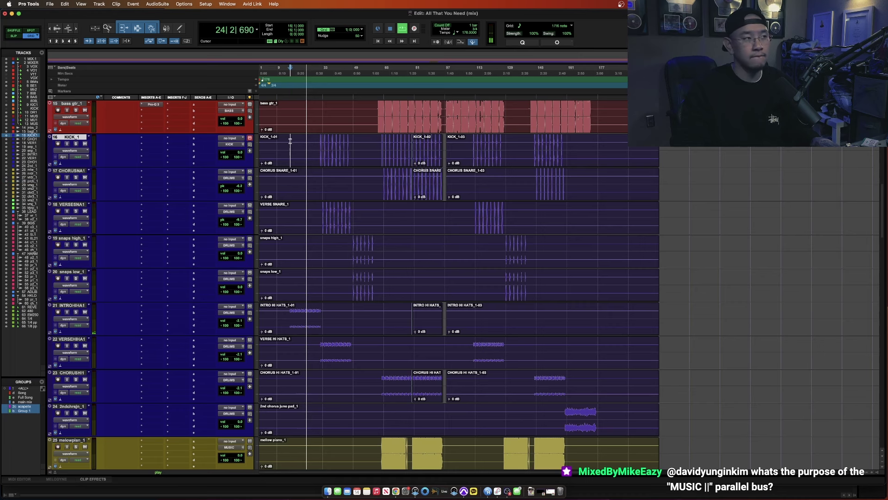
pyautogui.scroll(6, 290, 141)
pyautogui.press('space')
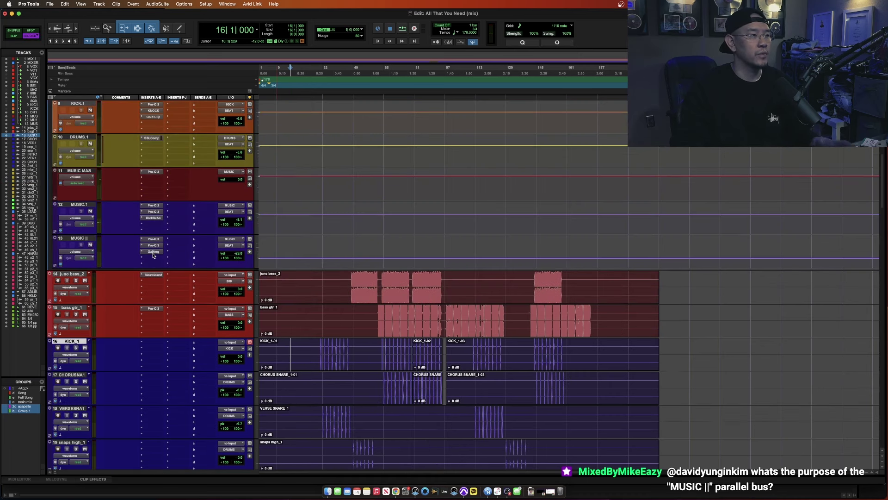
pyautogui.click(153, 252)
pyautogui.click(153, 252)
pyautogui.click(153, 252)
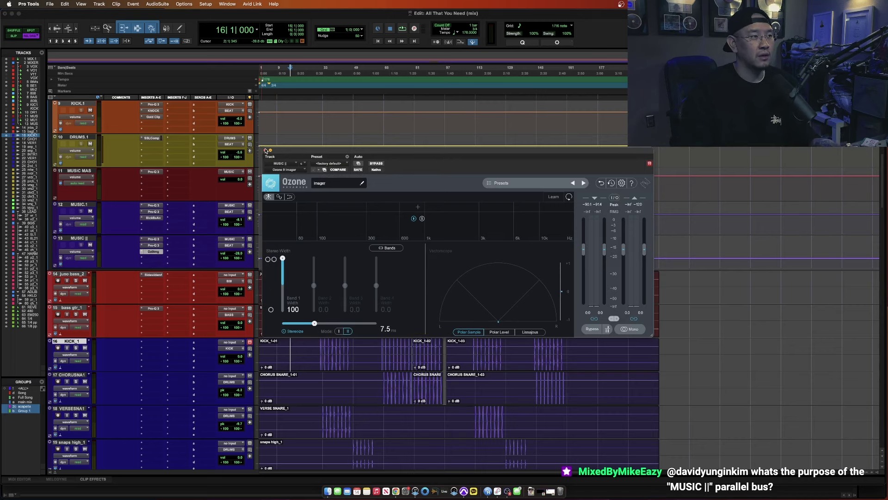
pyautogui.click(266, 151)
# - Play the soloed verse guitar from the start of the song and mute the MUSIC.1 bus to hear the parallel bus alone
pyautogui.scroll(-5, 314, 316)
pyautogui.scroll(5, 314, 316)
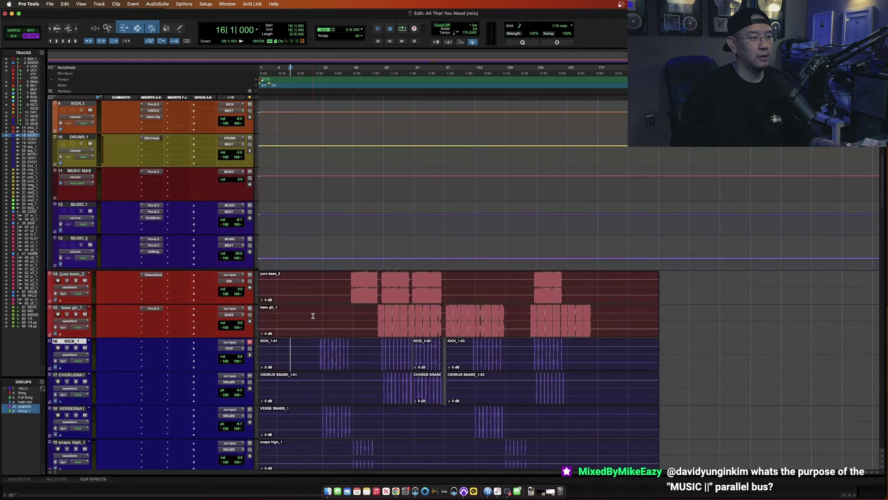
pyautogui.scroll(-15, 295, 341)
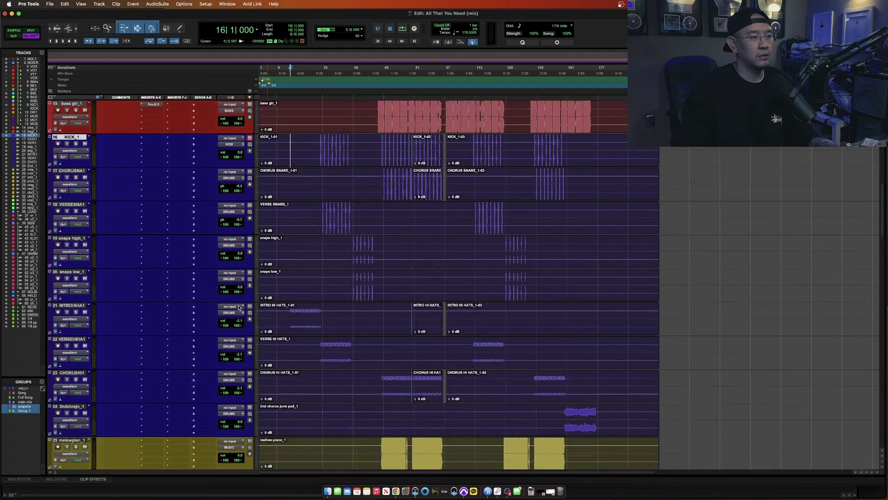
pyautogui.tripleClick(293, 230)
pyautogui.press('space')
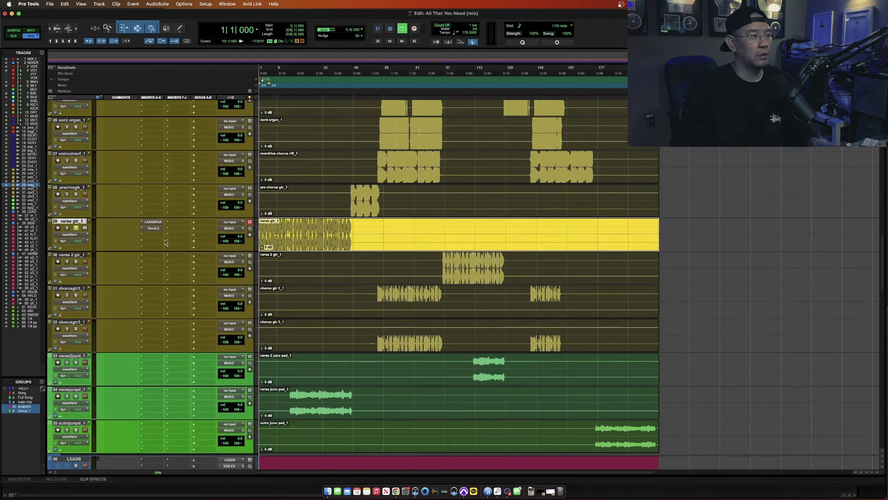
pyautogui.scroll(15, 100, 164)
pyautogui.scroll(5, 100, 164)
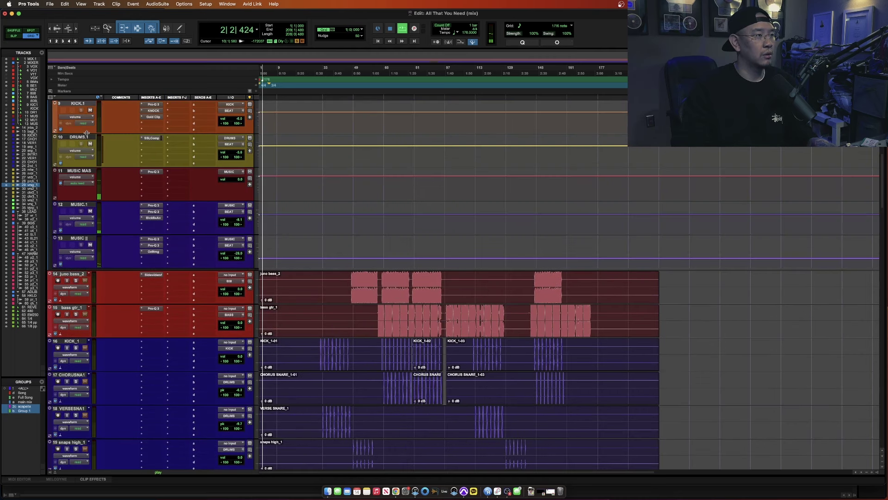
pyautogui.click(90, 211)
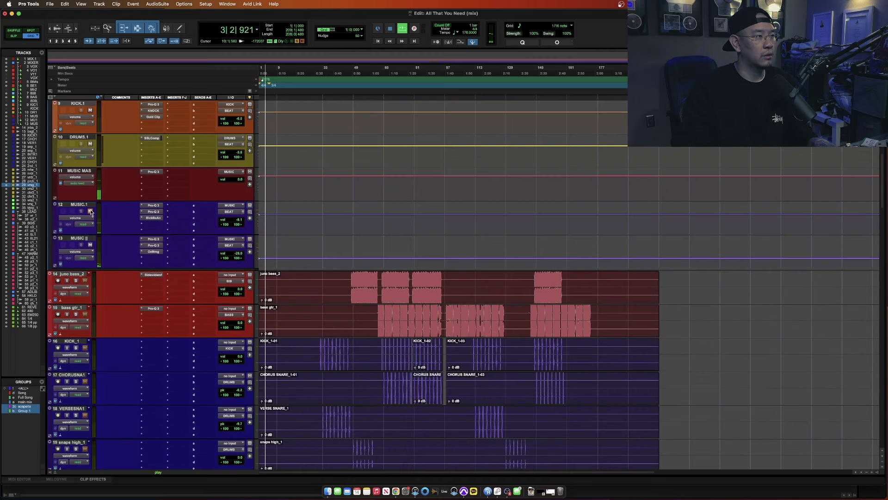
# - View the Ozone Imager on MUSIC || during playback, then toggle the MUSIC.1 mute to compare and stop playback
pyautogui.click(79, 238)
pyautogui.click(153, 251)
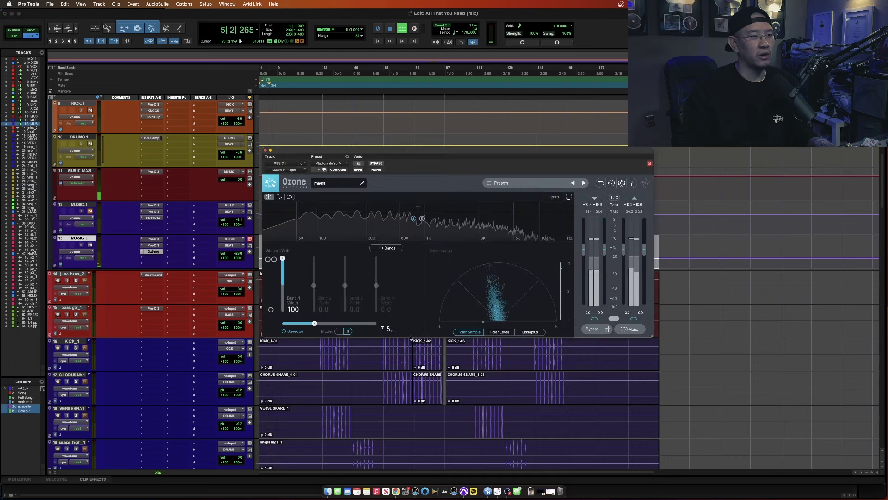
pyautogui.click(265, 149)
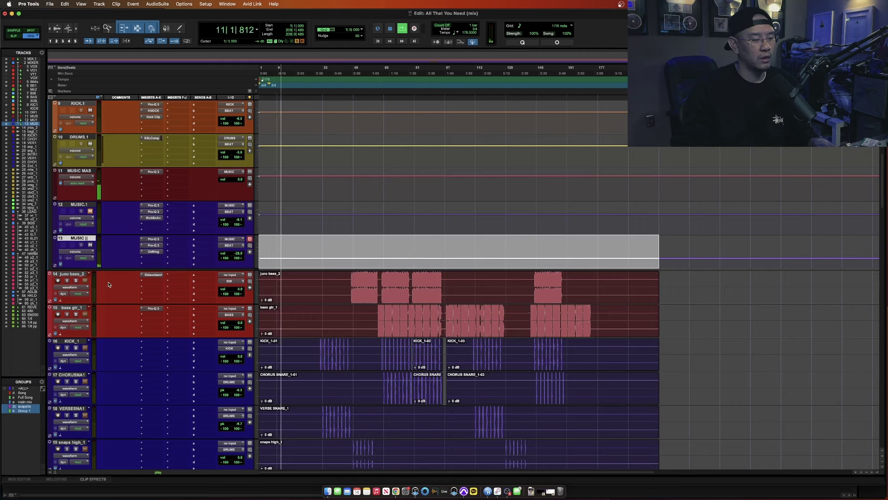
pyautogui.click(91, 211)
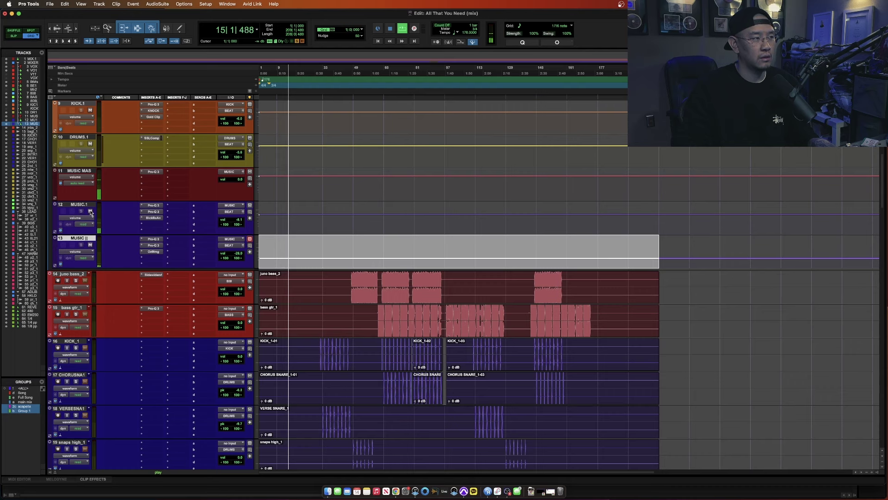
pyautogui.press('space')
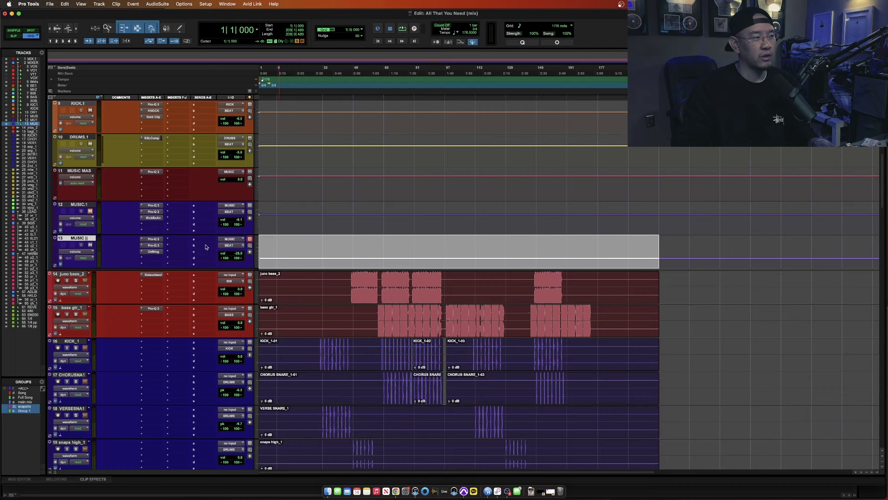
# - Clear the verse gtr solo and play the full mix from about bar 30
pyautogui.scroll(-10, 157, 254)
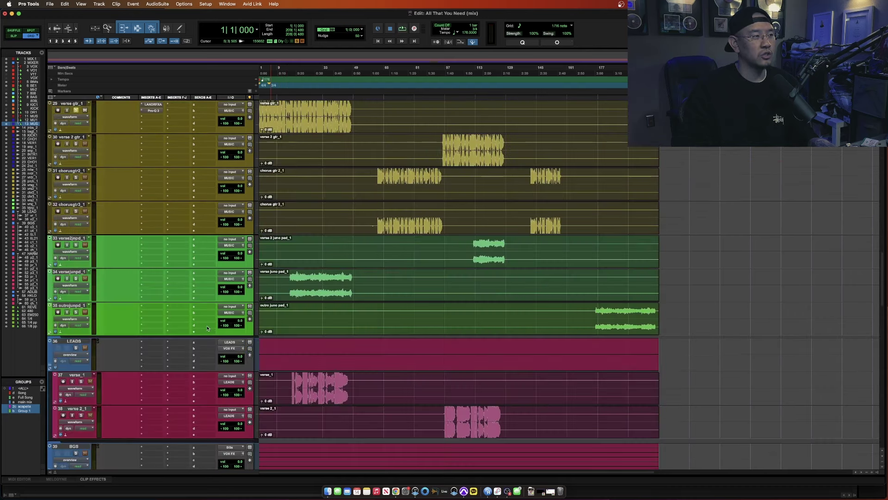
pyautogui.click(76, 112)
pyautogui.press('space')
pyautogui.press('F4')
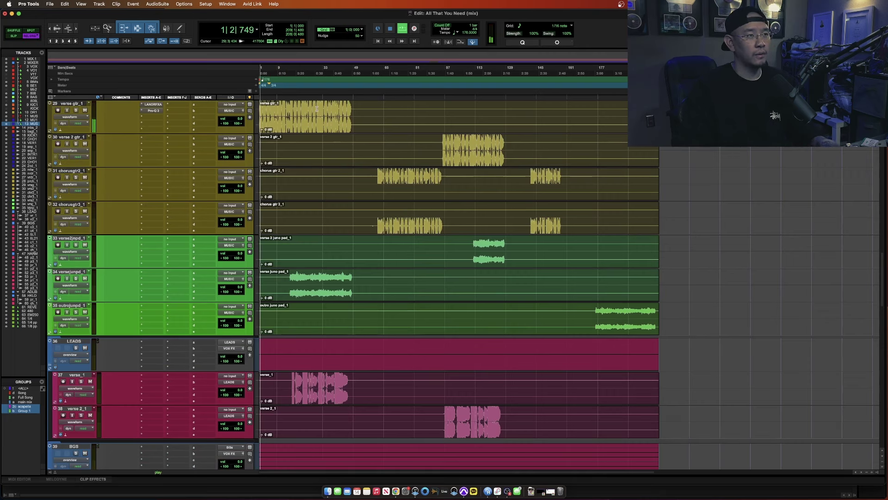
pyautogui.click(318, 116)
pyautogui.press('space')
pyautogui.press('space')
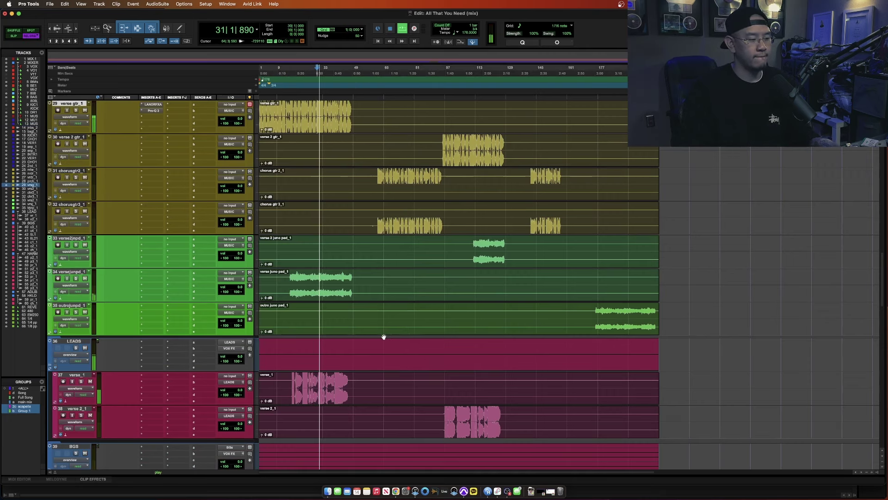
# - Try the intro, verse and chorus hi-hat tracks at -3.1 dB during the verse, then return them to -2.1 dB
pyautogui.scroll(5, 370, 333)
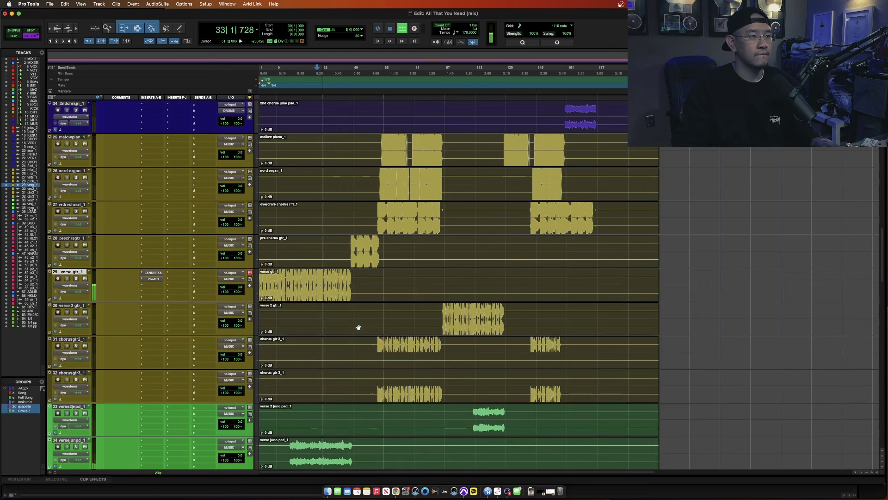
pyautogui.scroll(8, 332, 312)
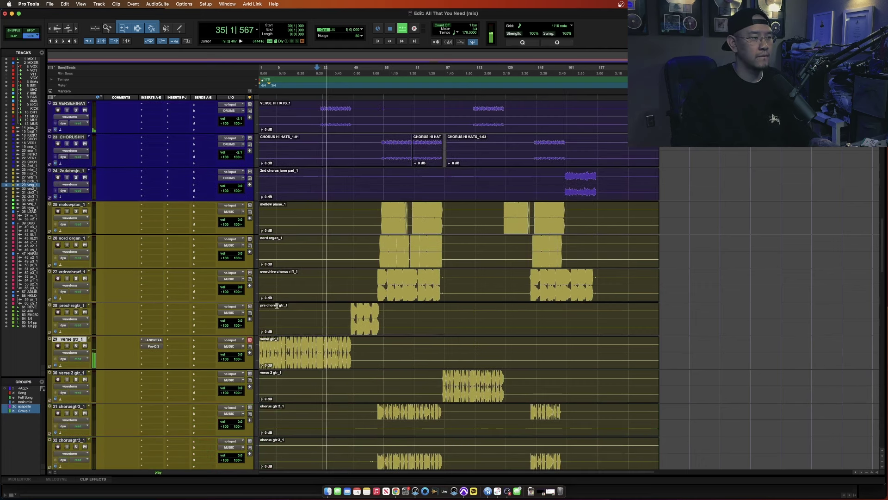
pyautogui.scroll(6, 276, 305)
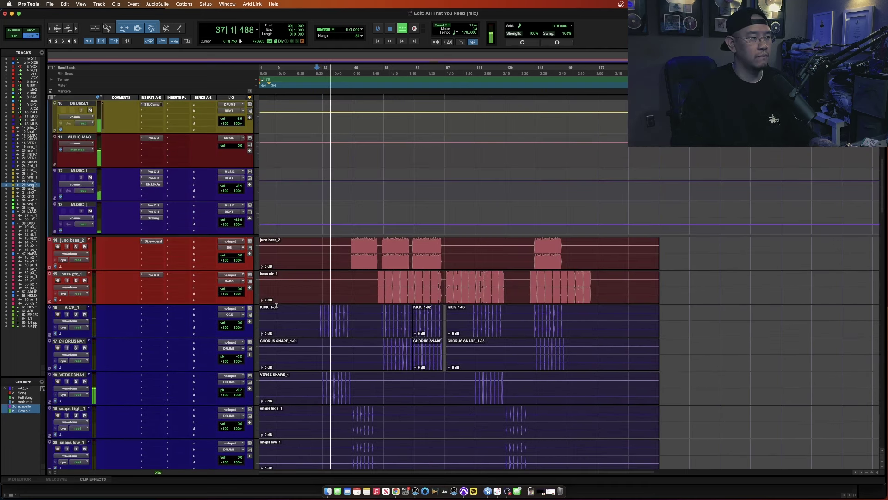
pyautogui.scroll(-4, 277, 305)
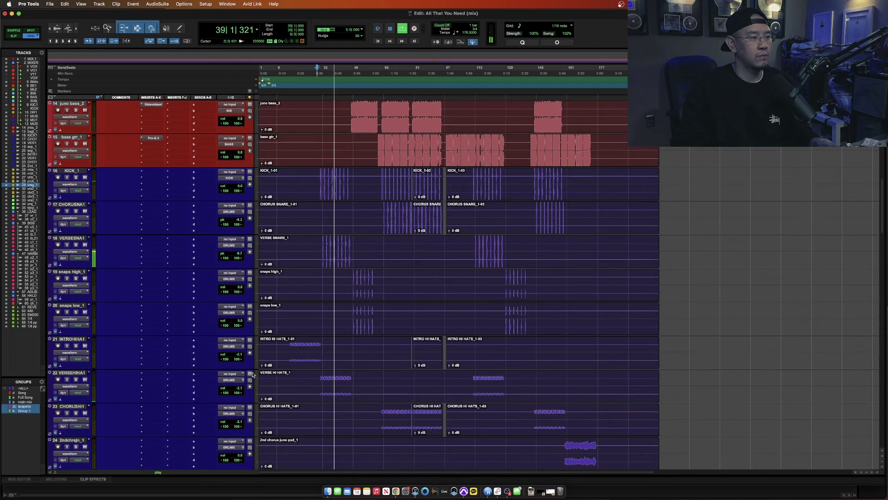
pyautogui.click(239, 355)
pyautogui.moveTo(239, 359); pyautogui.dragTo(239, 362)
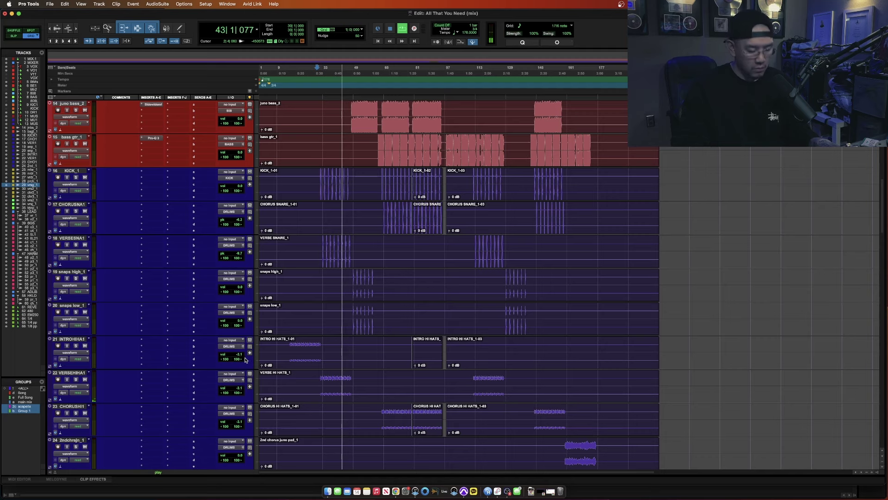
pyautogui.moveTo(238, 356); pyautogui.dragTo(236, 352)
pyautogui.press('F4')
# - Check the hi-hat clips around the verse start and pre-chorus, then place the cursor just before the pre chorus gtr clip and stop playback
pyautogui.click(350, 346)
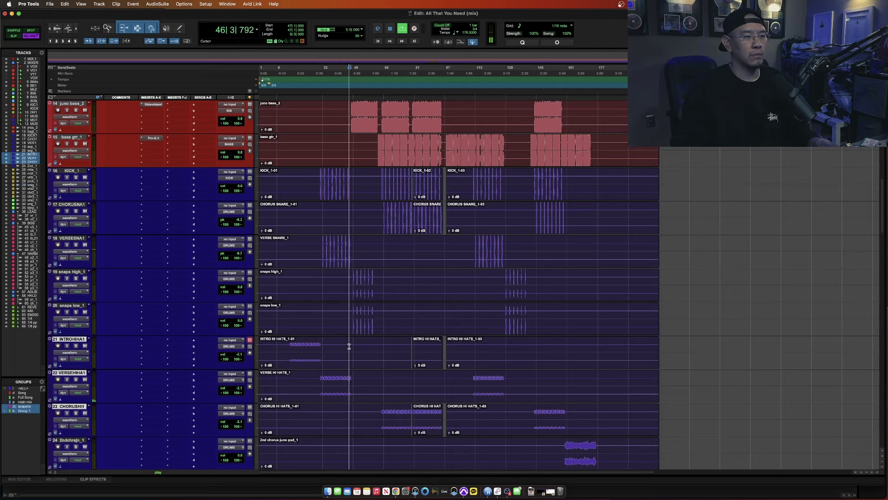
pyautogui.press('t')
pyautogui.press('t')
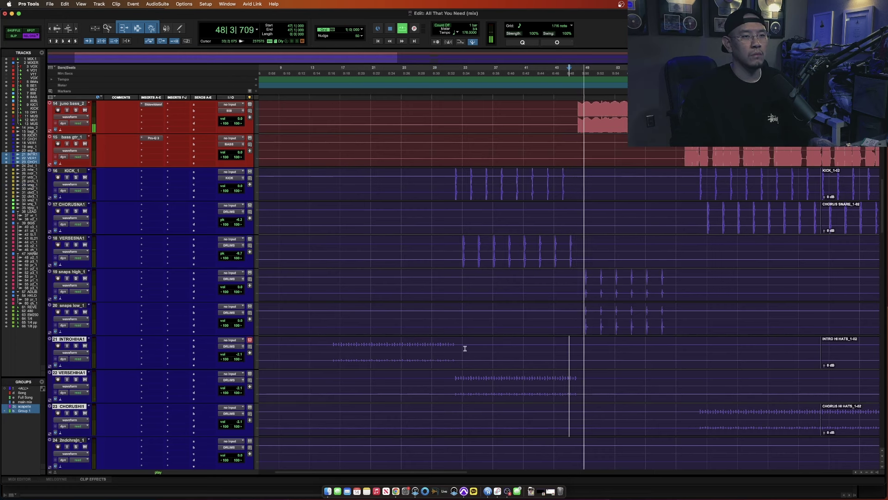
pyautogui.press('super+bracketleft')
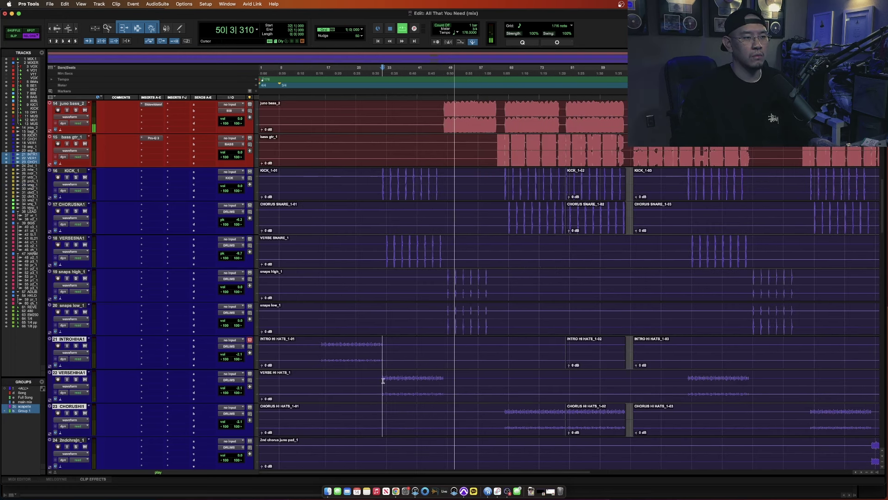
pyautogui.scroll(-5, 571, 394)
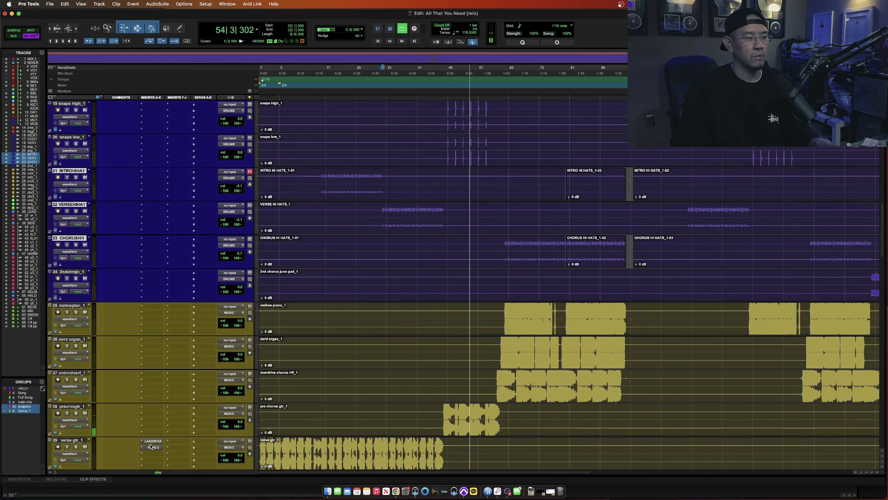
pyautogui.press('super+bracketleft')
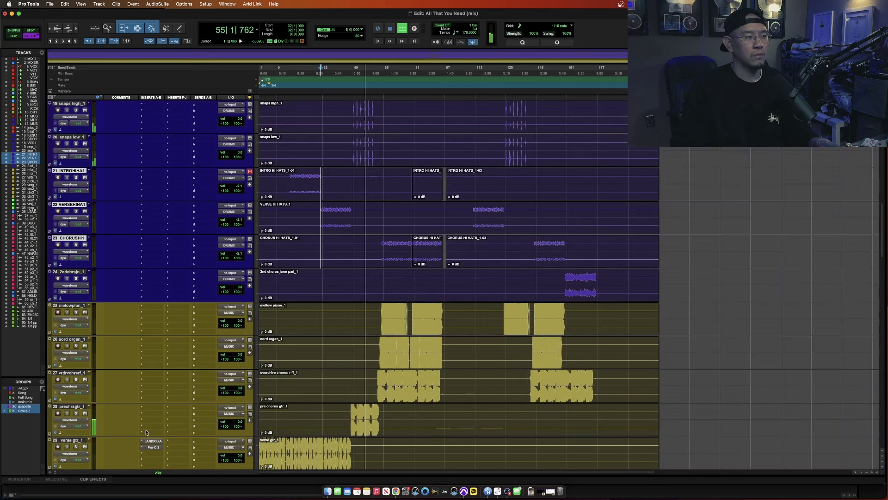
pyautogui.click(284, 447)
pyautogui.click(348, 410)
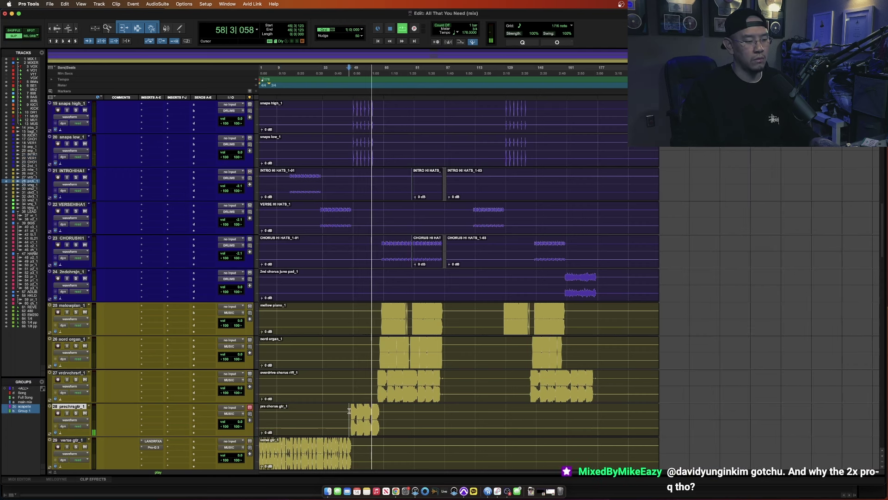
pyautogui.press('space')
# - Open the first and second Pro-Q 3 inserts on the MUSIC || bus and inspect their EQ curves
pyautogui.scroll(10, 233, 286)
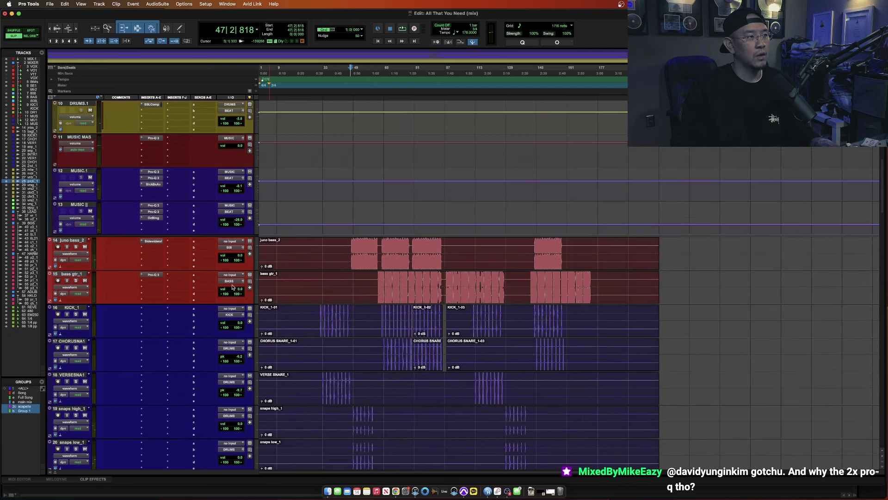
pyautogui.click(153, 205)
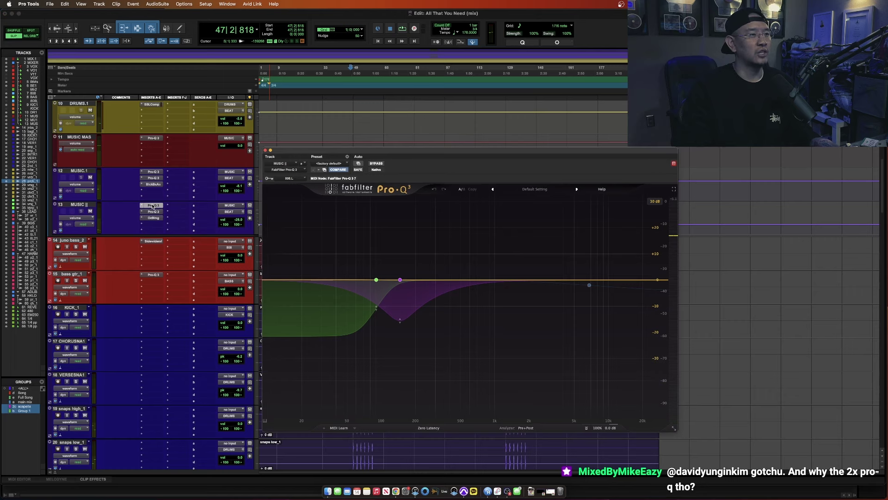
pyautogui.click(153, 205)
pyautogui.click(153, 211)
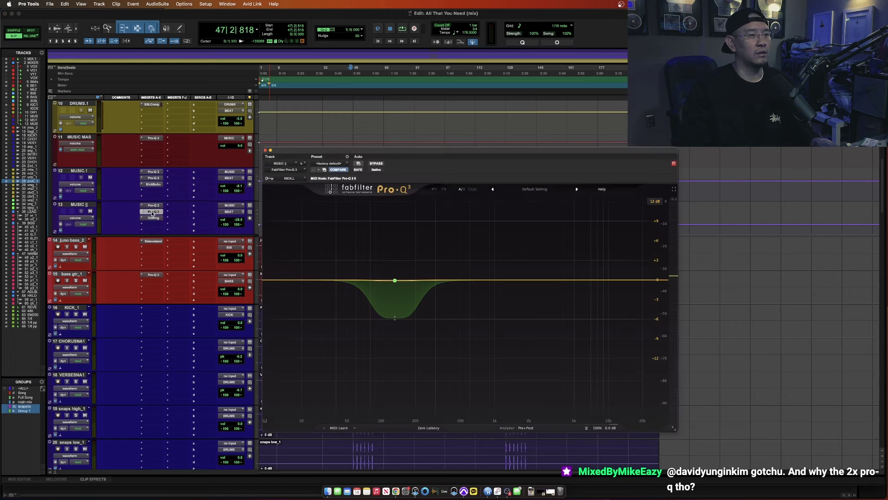
pyautogui.click(153, 212)
pyautogui.click(152, 212)
pyautogui.moveTo(399, 287)
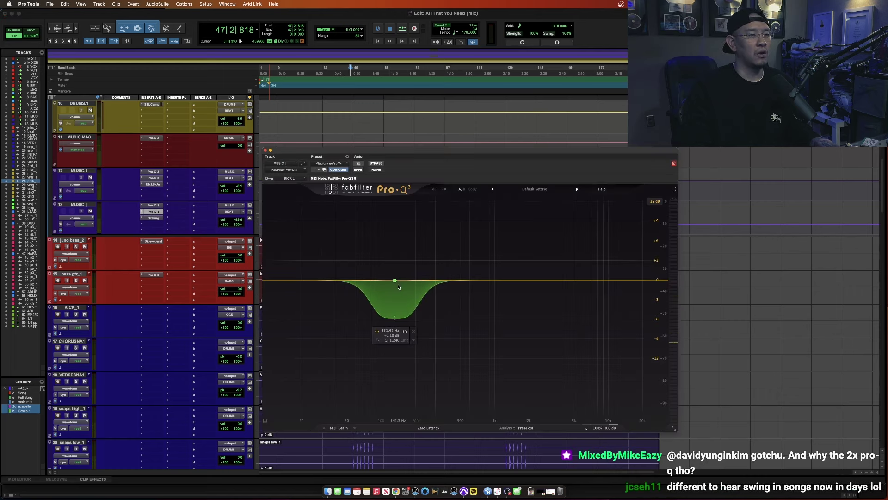
# - Reopen the first Pro-Q 3 on MUSIC ||, examine its low shelf and dynamic bell bands, and close the plug-in
pyautogui.click(153, 206)
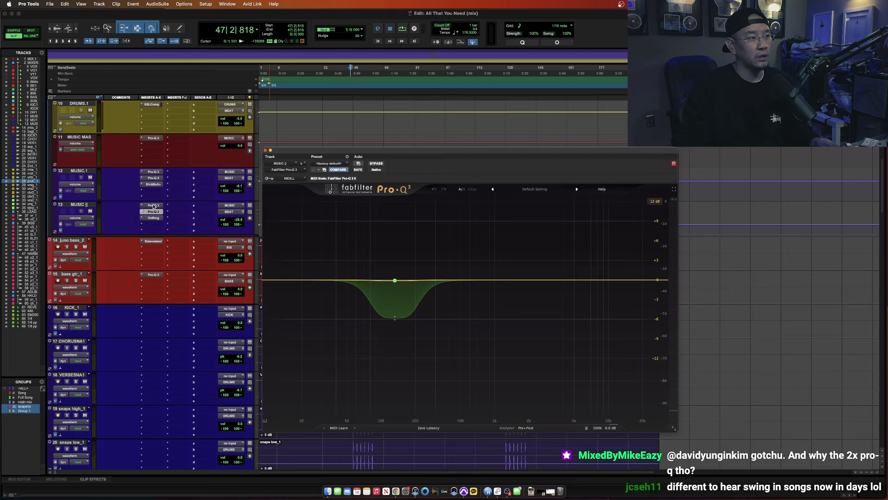
pyautogui.moveTo(376, 281)
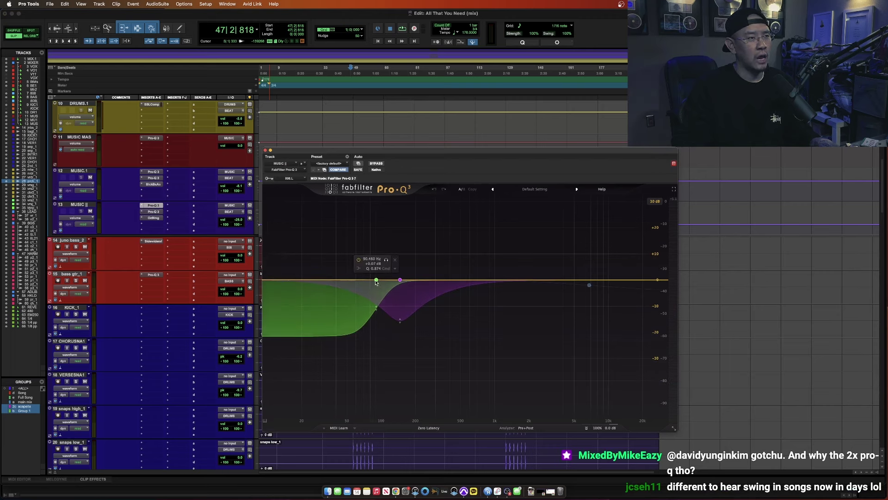
pyautogui.click(376, 280)
pyautogui.click(401, 280)
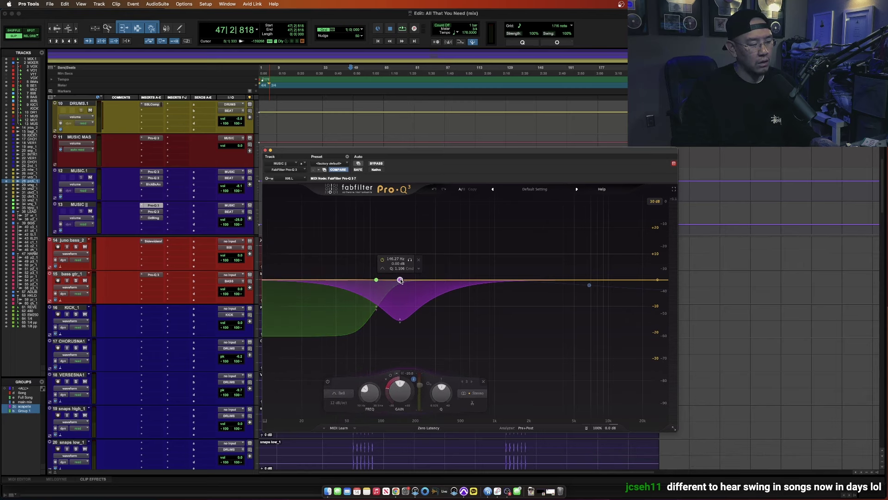
pyautogui.click(266, 151)
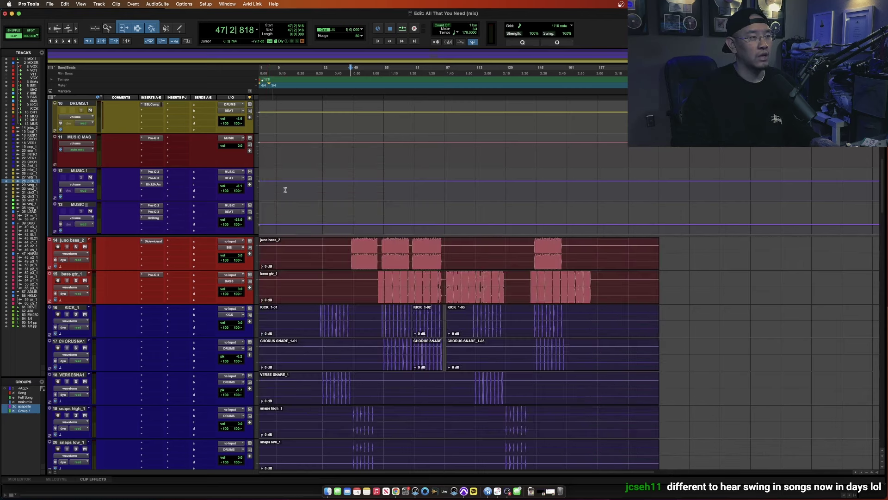
# - Play from bar 31 at the end of the intro hi-hats and check the transition into the verse hi-hat clips
pyautogui.scroll(-6, 323, 231)
pyautogui.click(320, 230)
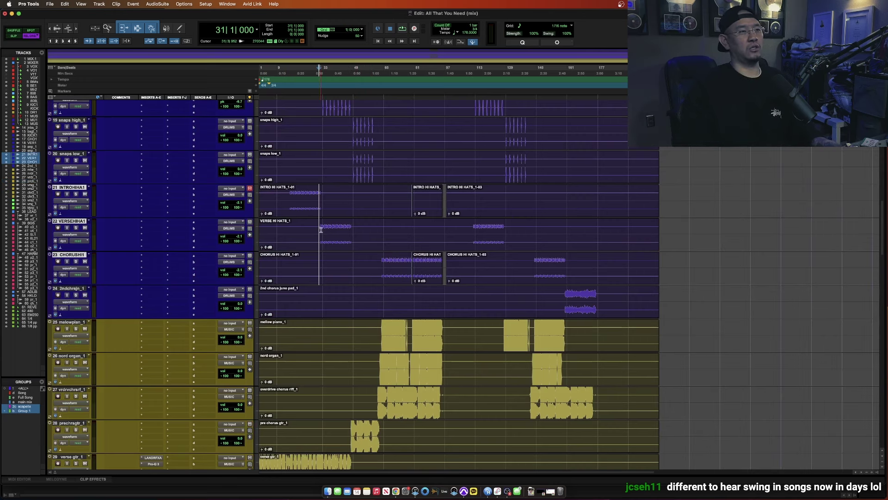
pyautogui.press('space')
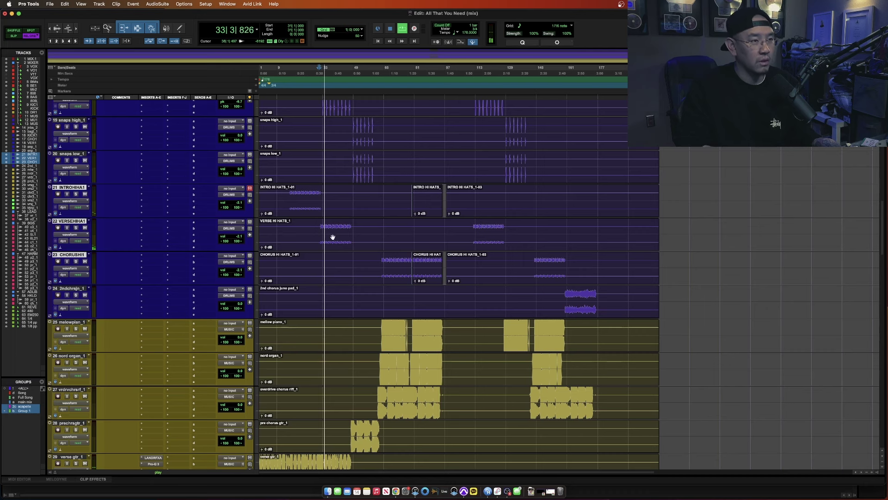
pyautogui.press('t')
pyautogui.press('t')
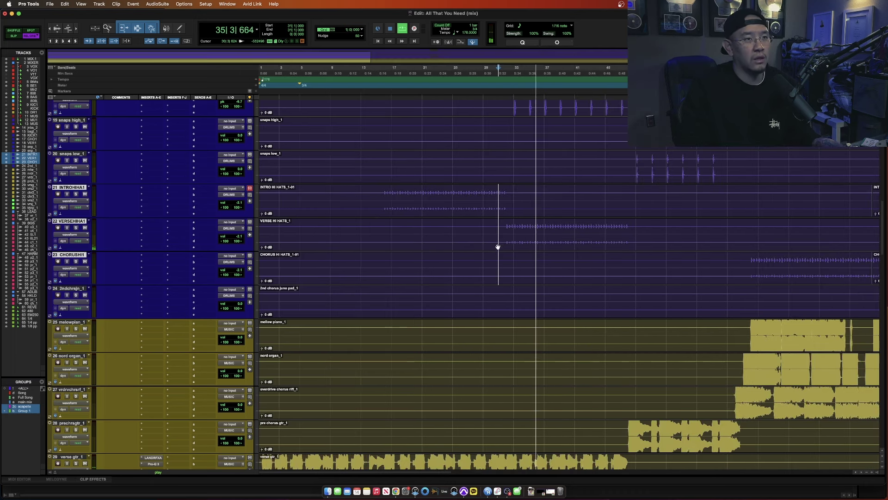
pyautogui.press('super+bracketleft')
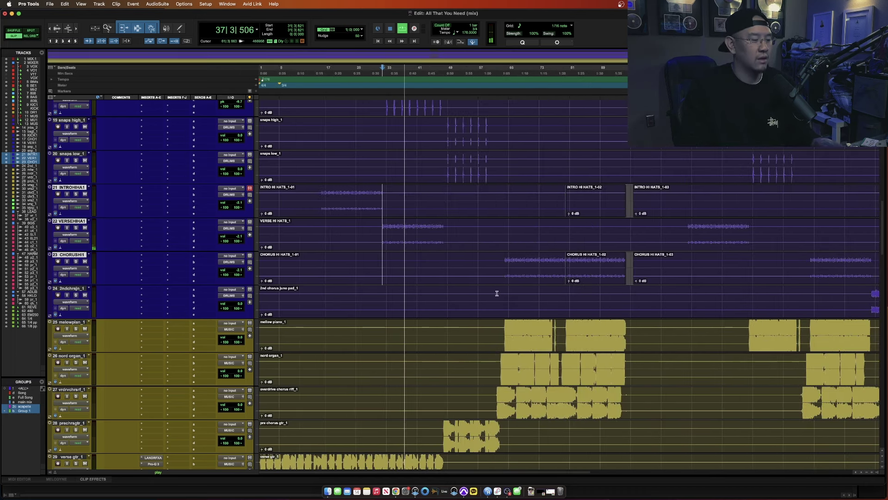
pyautogui.press('super+bracketleft')
pyautogui.scroll(-3, 523, 261)
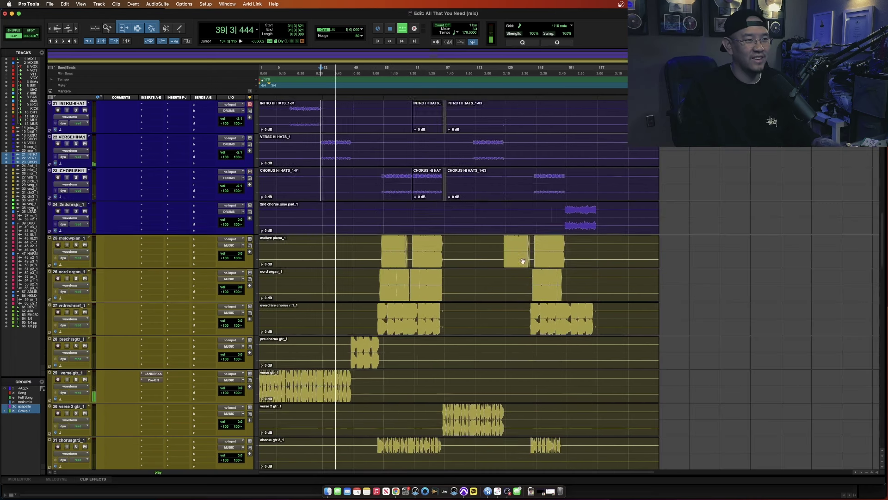
pyautogui.scroll(-1, 523, 261)
# - Play around the start of the pre chorus gtr clip, copy the verse gtr's Pro-Q 3 onto that track, and open it
pyautogui.click(350, 311)
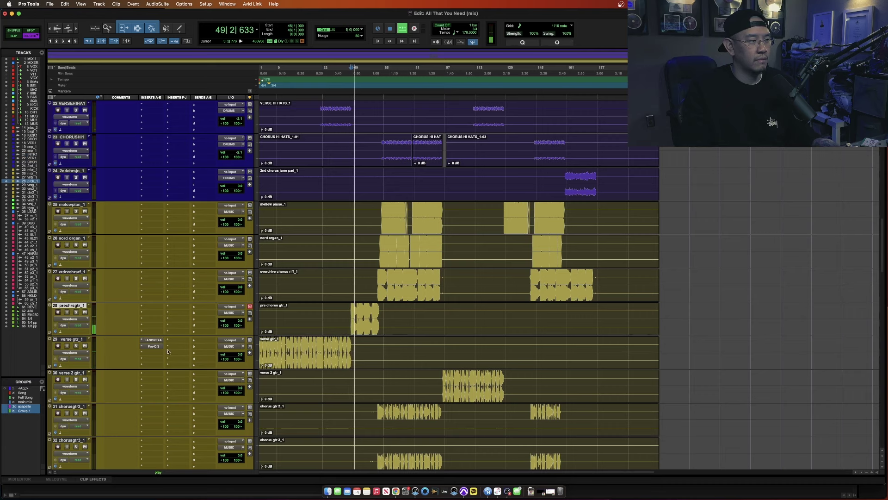
pyautogui.press('F2')
pyautogui.click(341, 347)
pyautogui.click(352, 320)
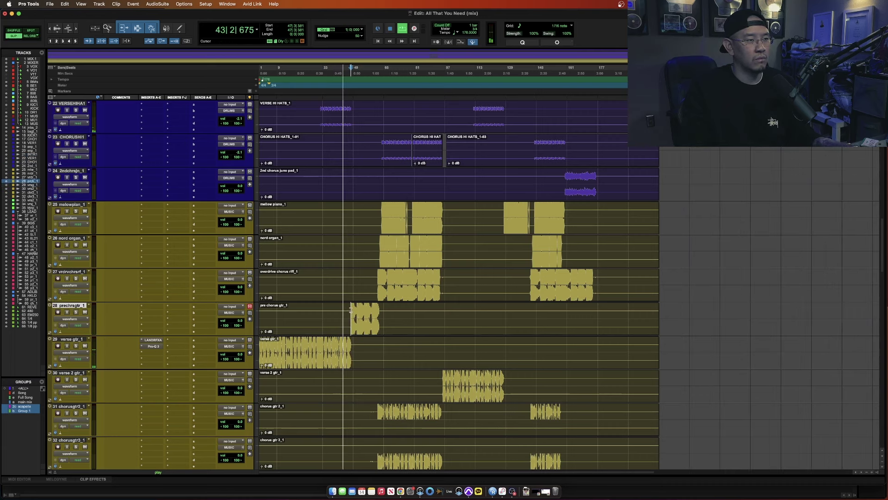
pyautogui.moveTo(155, 346); pyautogui.dragTo(152, 306)
pyautogui.click(153, 306)
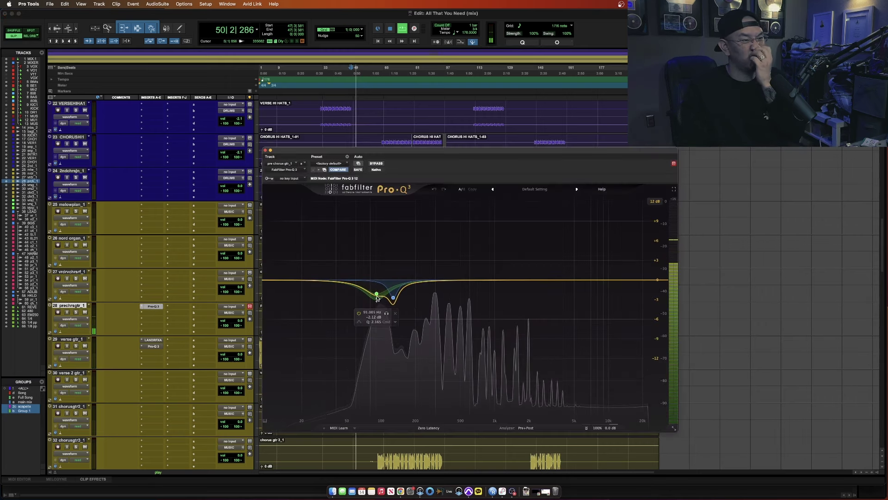
# - On the pre chorus gtr Pro-Q 3, deepen the low bell to about -3.2 dB and add a 12 dB/oct low cut around 55 Hz
pyautogui.moveTo(377, 294); pyautogui.dragTo(379, 302)
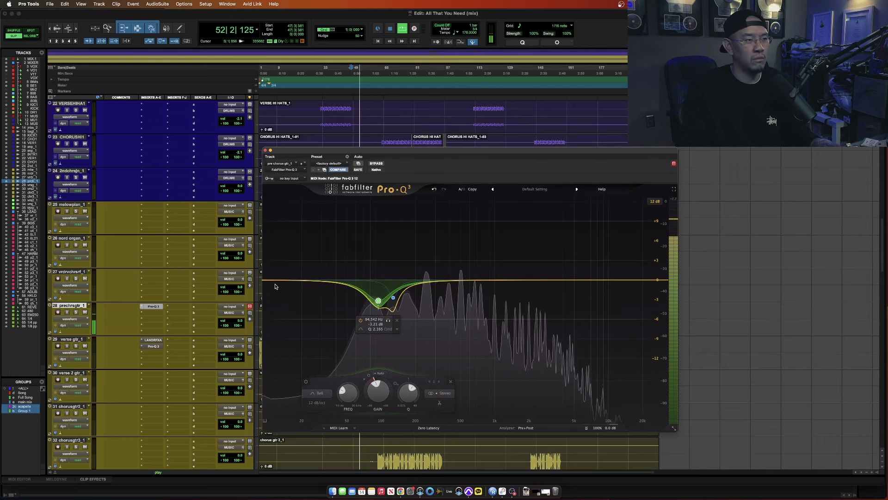
pyautogui.moveTo(278, 279); pyautogui.dragTo(352, 287)
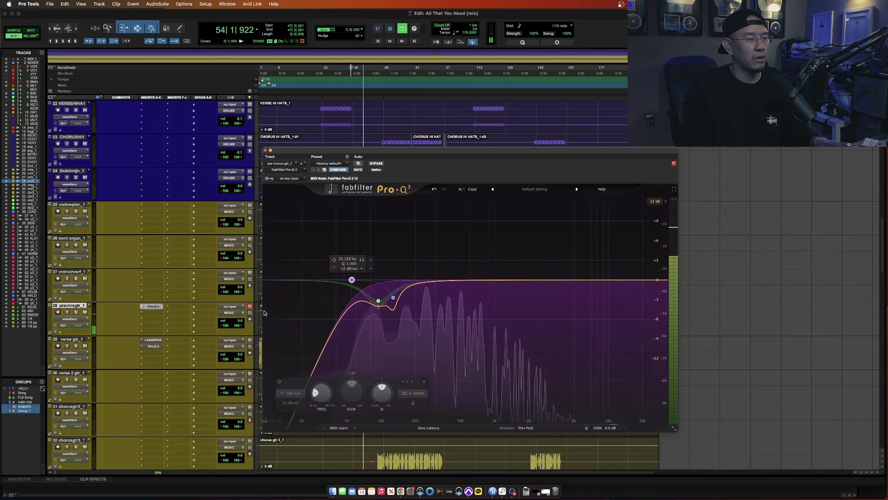
pyautogui.click(153, 307)
pyautogui.press('F4')
# - Place the cursor at the start of the first juno bass clip and set the 808 bus volume to -12.0 dB
pyautogui.scroll(2, 382, 322)
pyautogui.scroll(5, 382, 322)
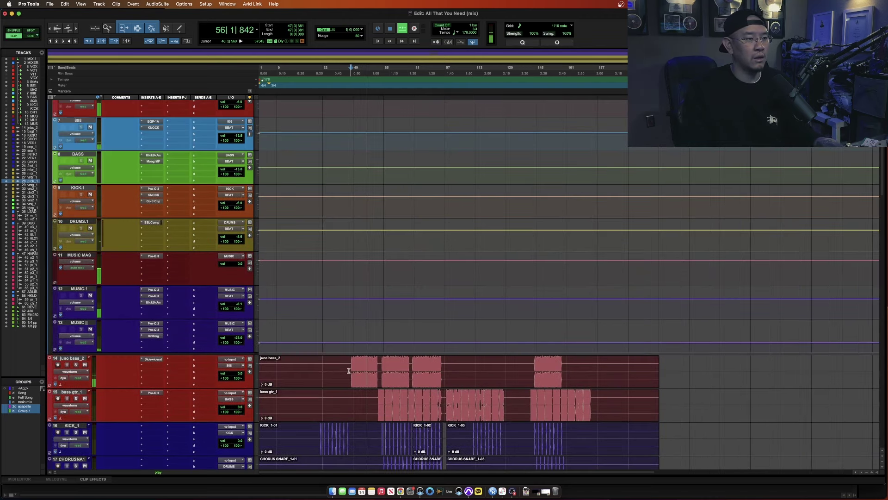
pyautogui.doubleClick(363, 370)
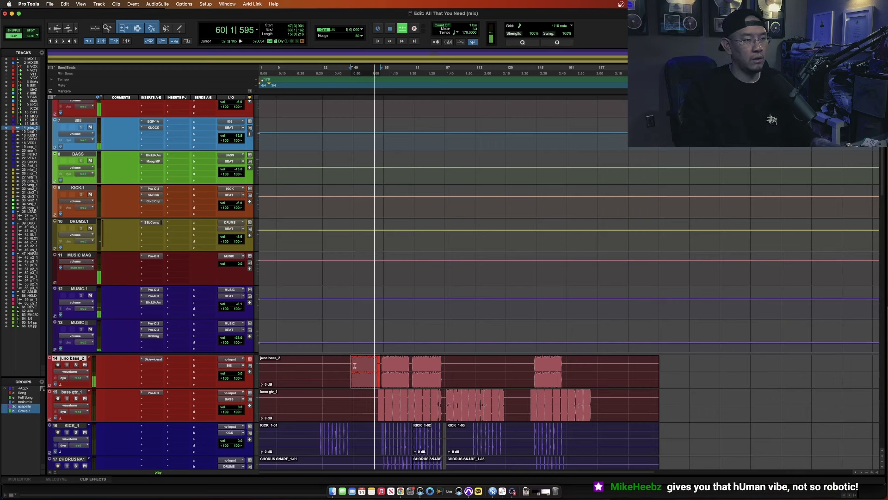
pyautogui.click(350, 367)
pyautogui.scroll(2, 235, 272)
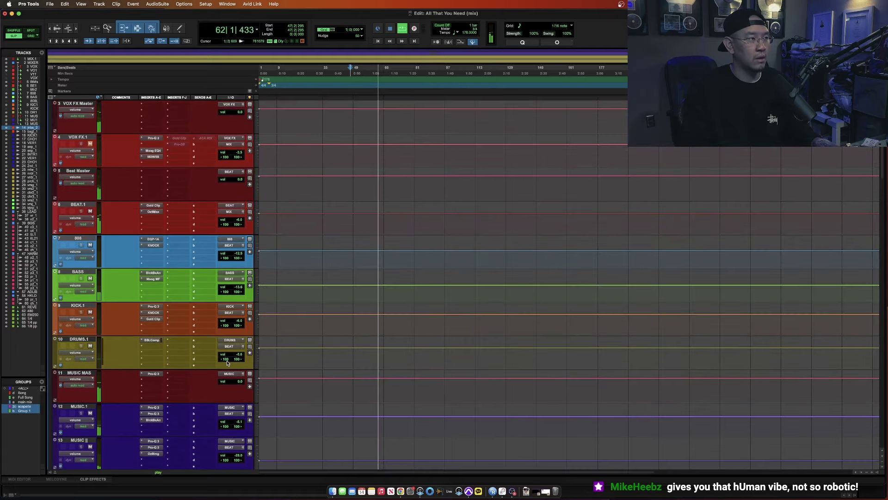
pyautogui.click(239, 254)
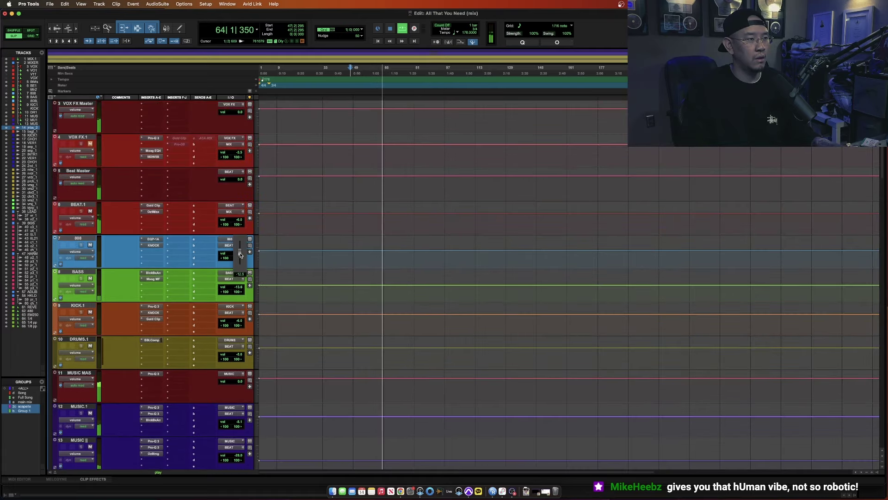
pyautogui.scroll(-10, 448, 345)
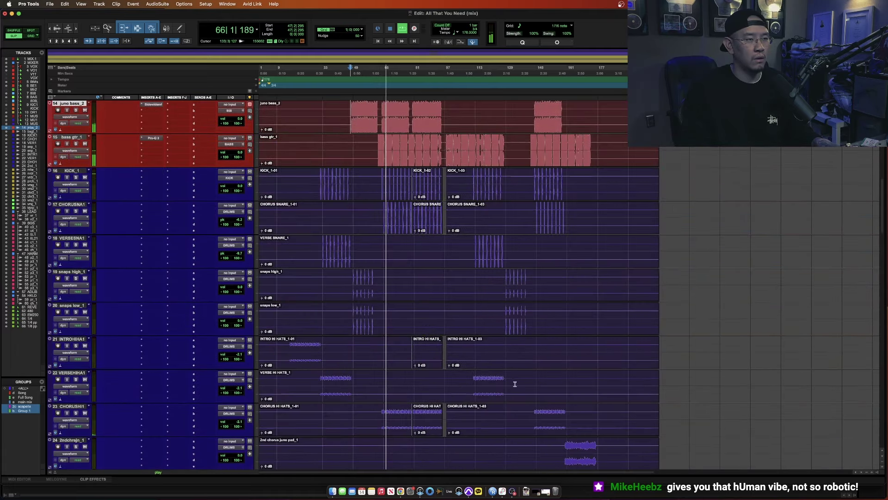
pyautogui.scroll(12, 383, 301)
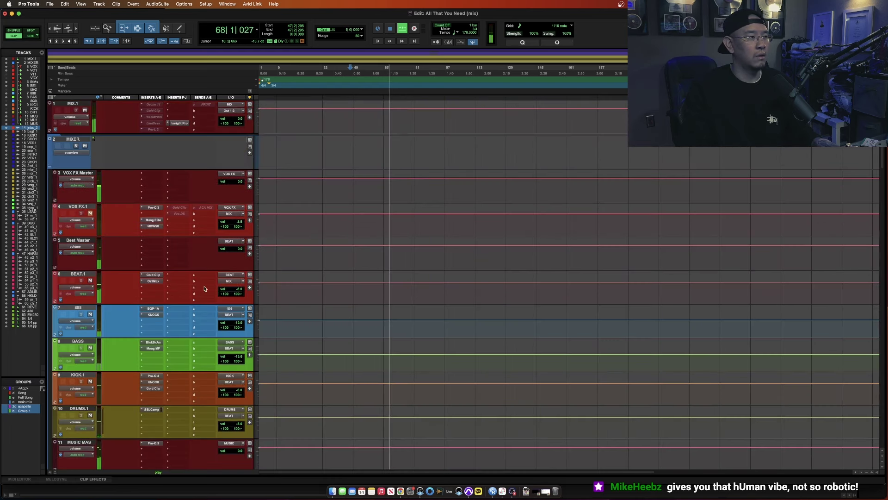
# - Play the chorus from the bass gtr entry and set the BEAT.1 Ozone Maximizer's threshold to -8.5 dB and ceiling to -2.0 dB
pyautogui.click(153, 281)
pyautogui.press('space')
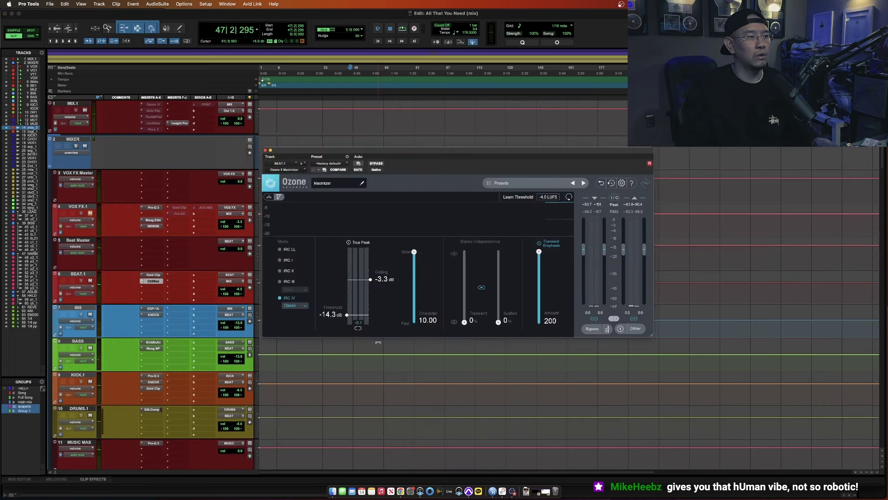
pyautogui.press('space')
pyautogui.scroll(-3, 399, 380)
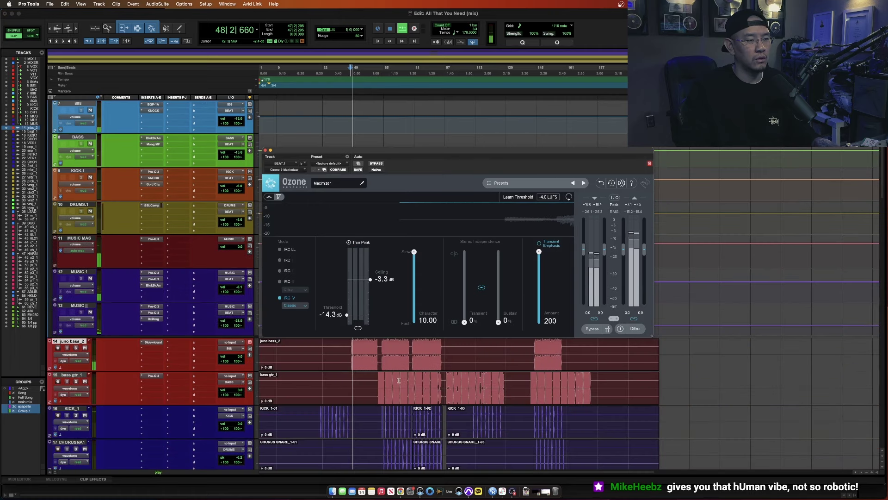
pyautogui.click(378, 379)
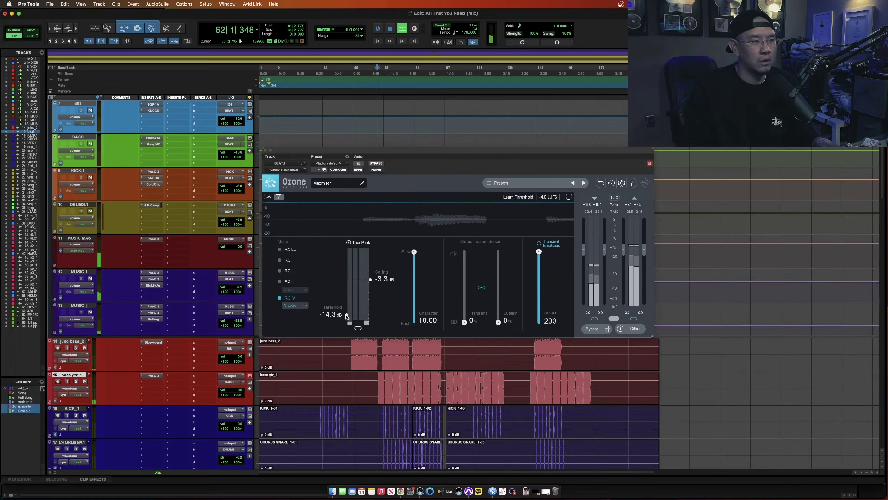
pyautogui.moveTo(347, 315); pyautogui.dragTo(347, 313)
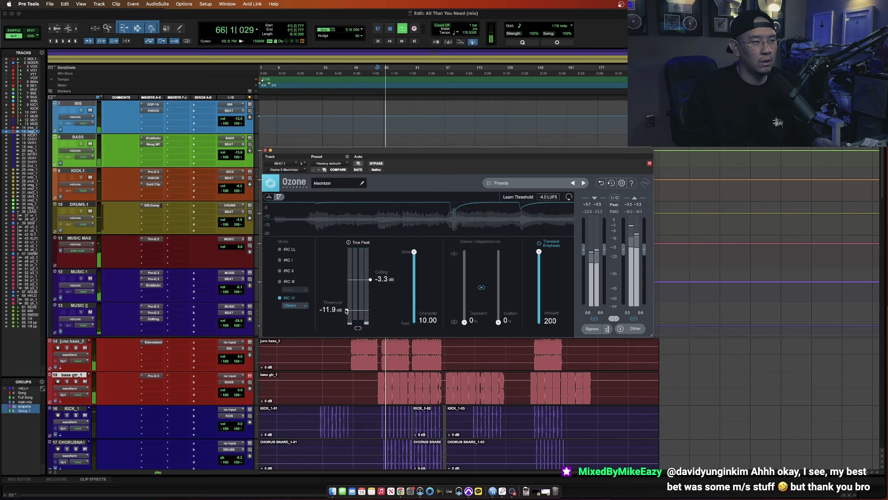
pyautogui.moveTo(346, 311); pyautogui.dragTo(345, 304)
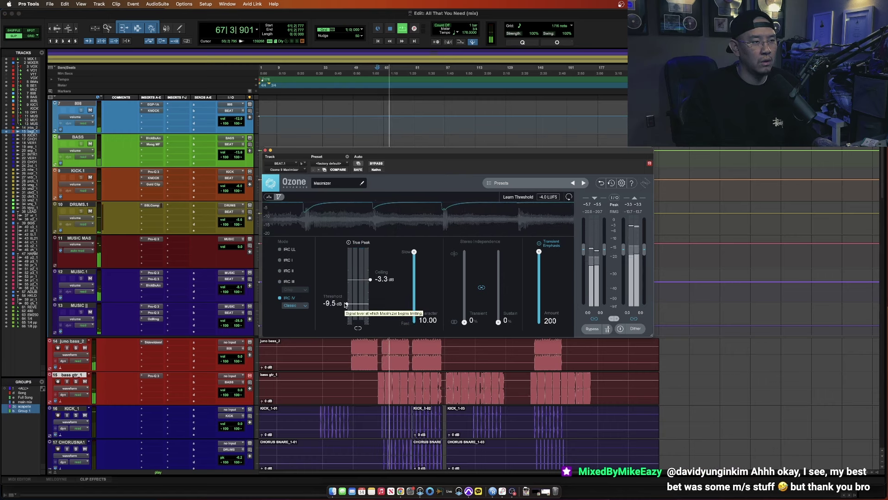
pyautogui.moveTo(372, 280); pyautogui.dragTo(370, 271)
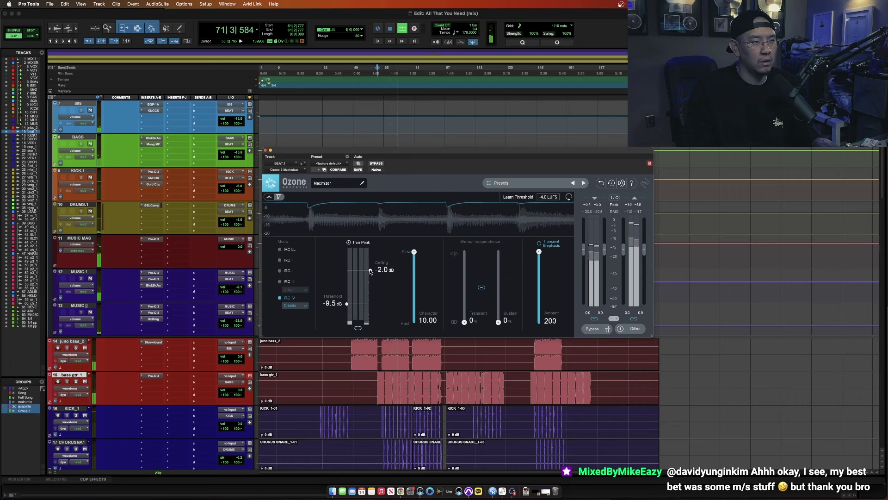
pyautogui.moveTo(354, 306); pyautogui.dragTo(345, 303)
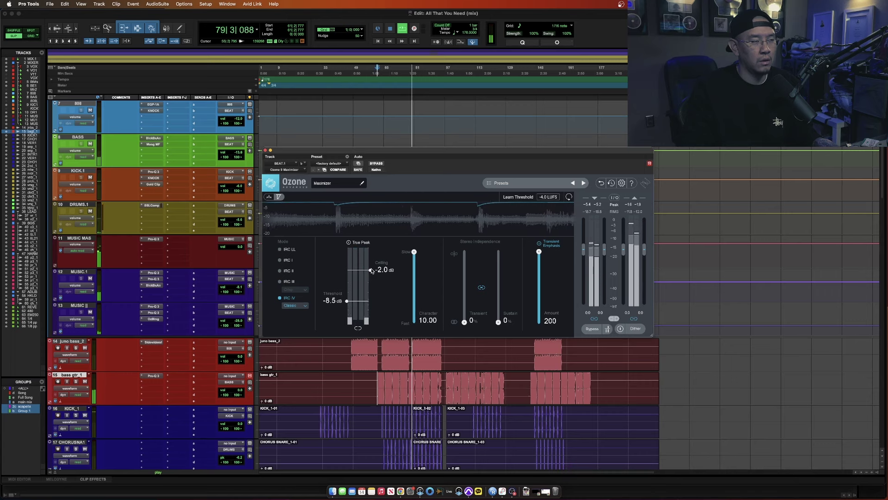
pyautogui.click(265, 150)
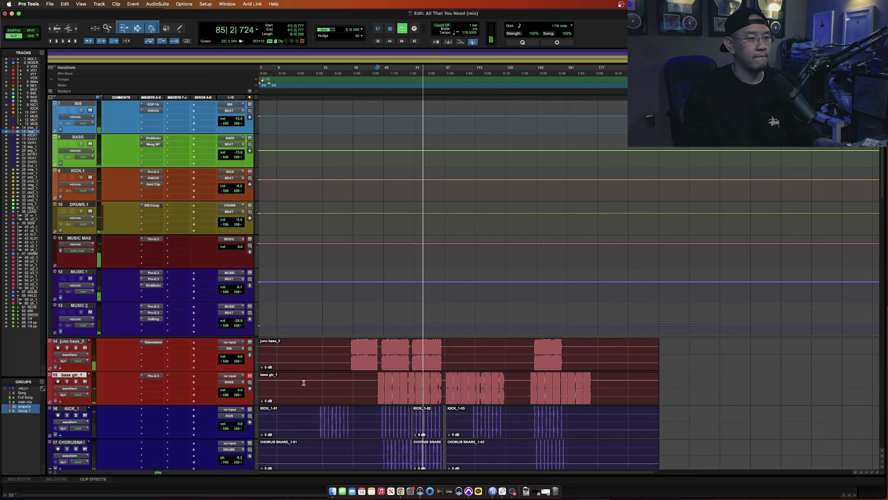
# - Place the cursor at bar 62 on the nord organ track, solo the track, and stop playback
pyautogui.scroll(-10, 303, 383)
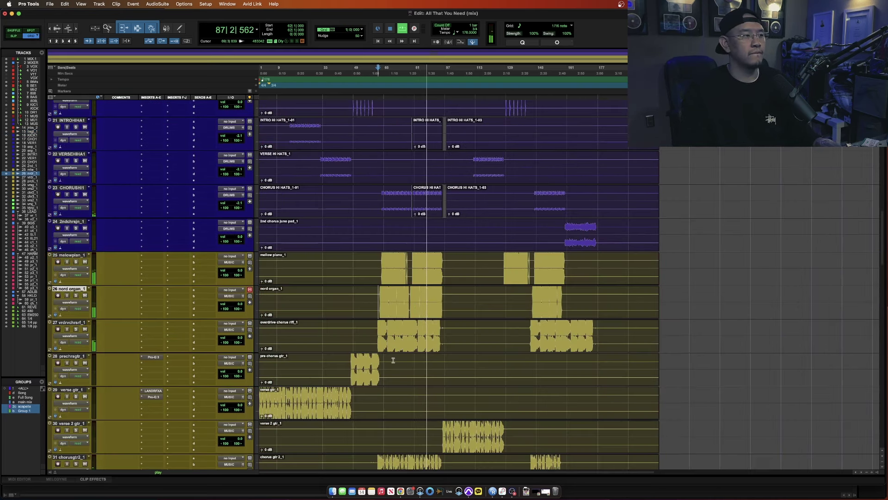
pyautogui.scroll(3, 385, 356)
pyautogui.scroll(-6, 373, 347)
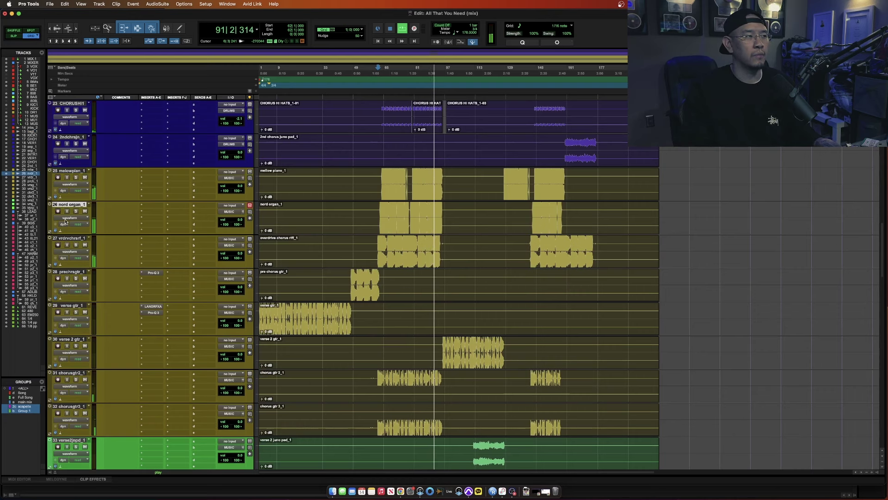
pyautogui.click(76, 211)
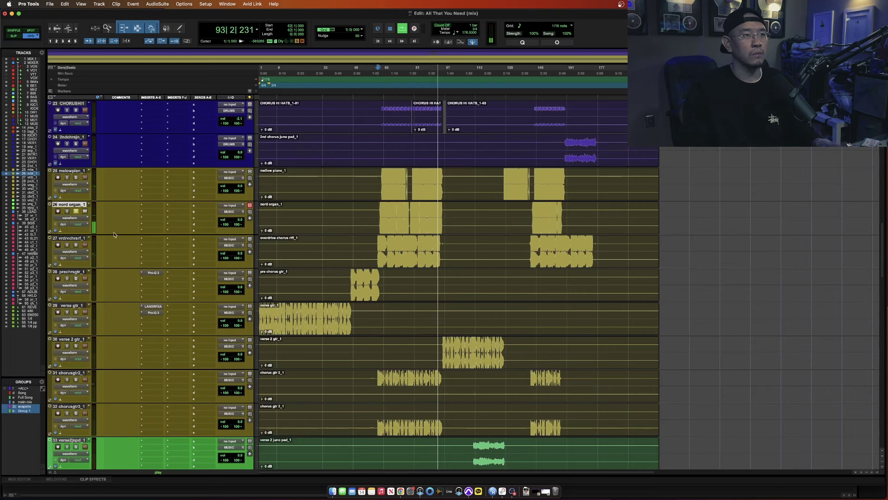
pyautogui.press('space')
# - Insert Sidewidener II on the nord organ track and set its mode to Classic Balanced
pyautogui.click(146, 205)
pyautogui.write('side')
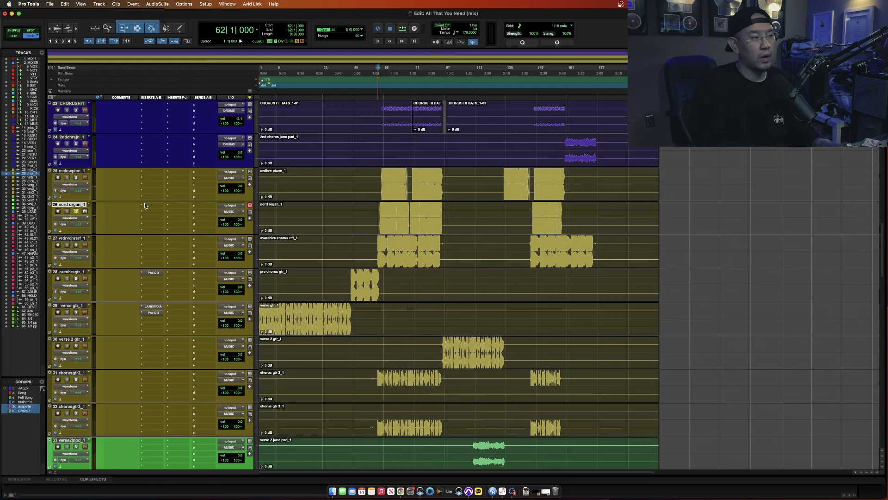
pyautogui.press('Up')
pyautogui.press('Up')
pyautogui.press('Down')
pyautogui.press('Return')
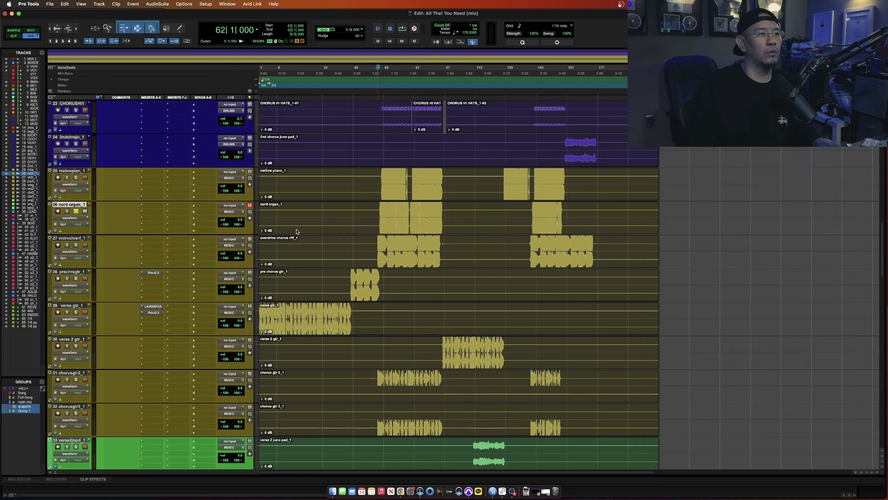
pyautogui.click(364, 347)
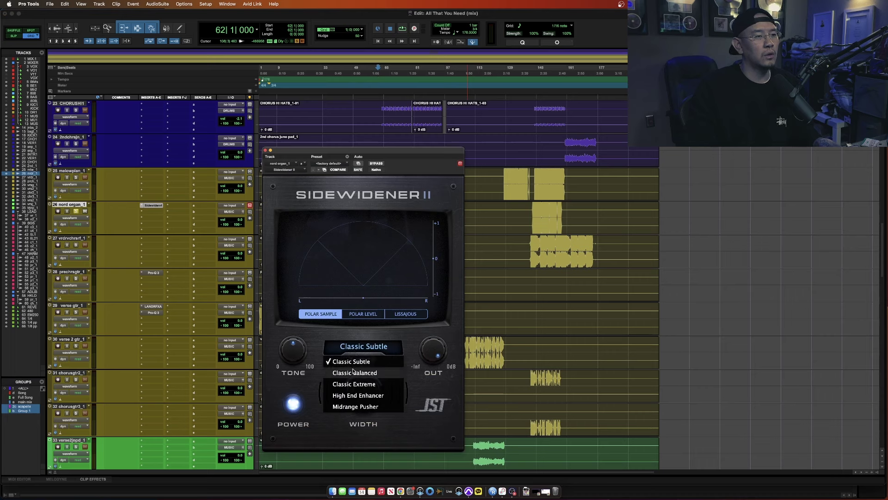
pyautogui.click(359, 370)
# - Audition the soloed nord organ from bar 65, increase the Sidewidener's width, close the plug-in, and stop playback
pyautogui.press('space')
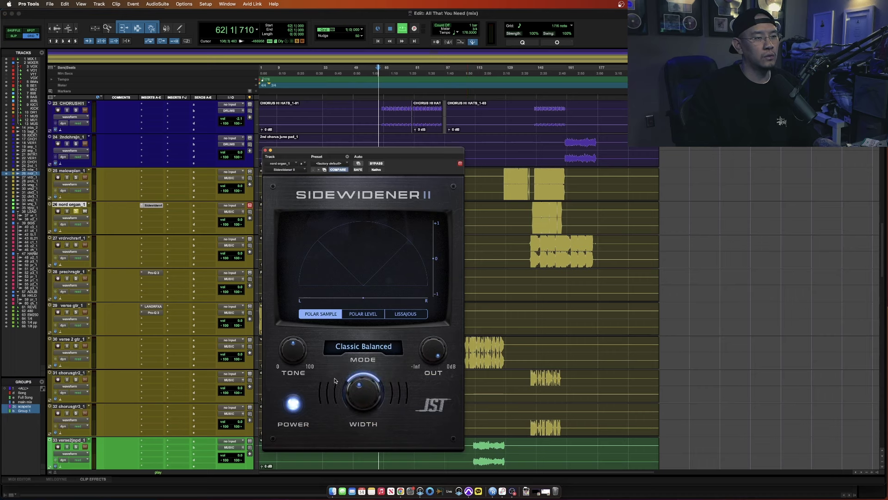
pyautogui.press('space')
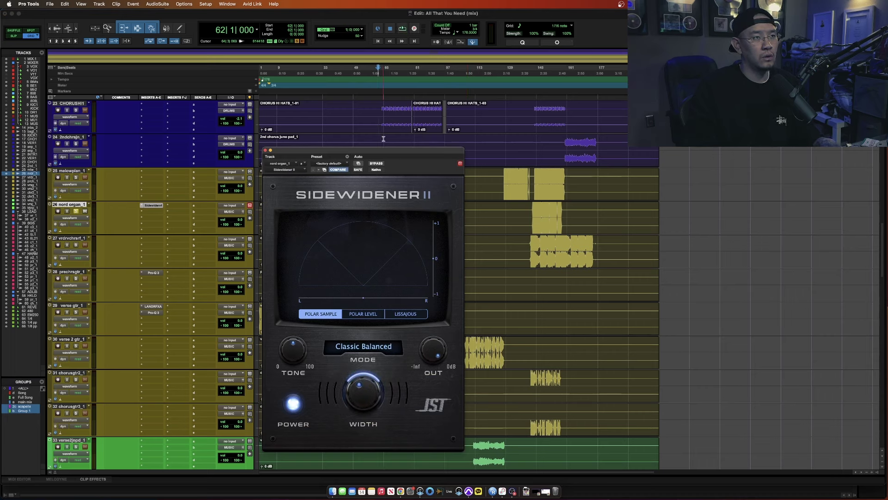
pyautogui.click(384, 143)
pyautogui.press('space')
pyautogui.moveTo(357, 392); pyautogui.dragTo(358, 389)
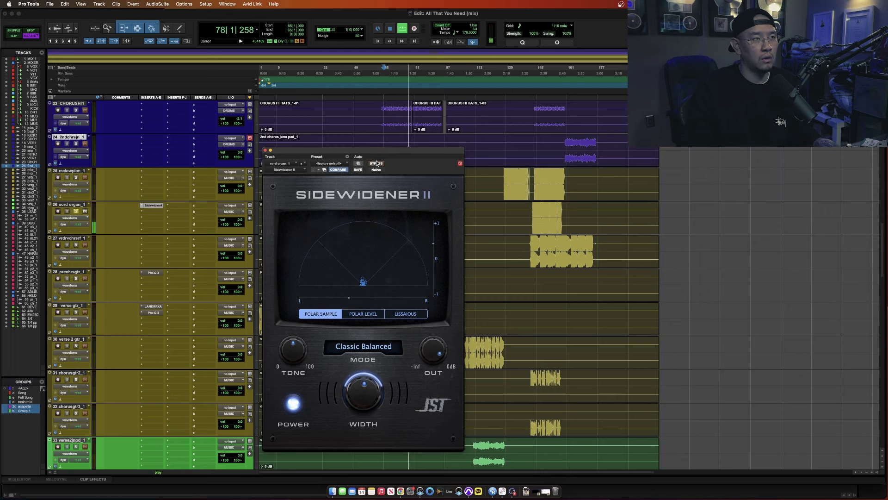
pyautogui.click(265, 151)
pyautogui.press('space')
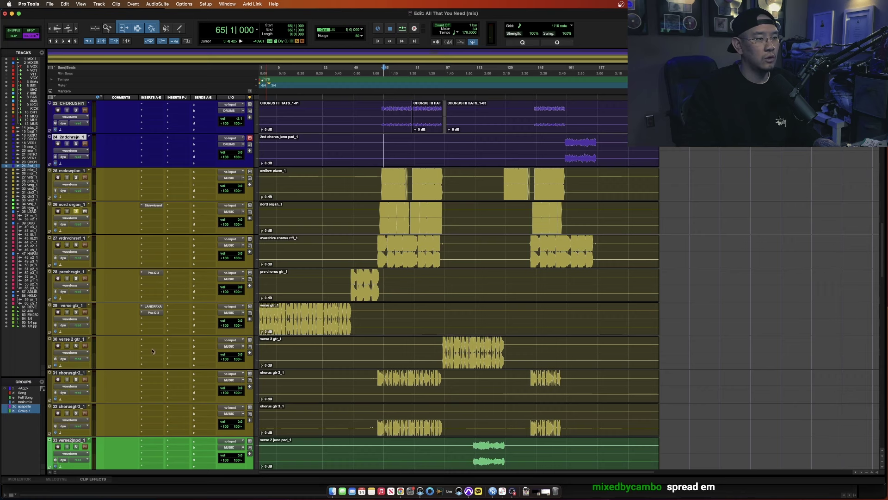
# - Solo the chorus gtr 2 and chorus gtr 3 tracks along with the nord organ and play from bar 65
pyautogui.click(67, 380)
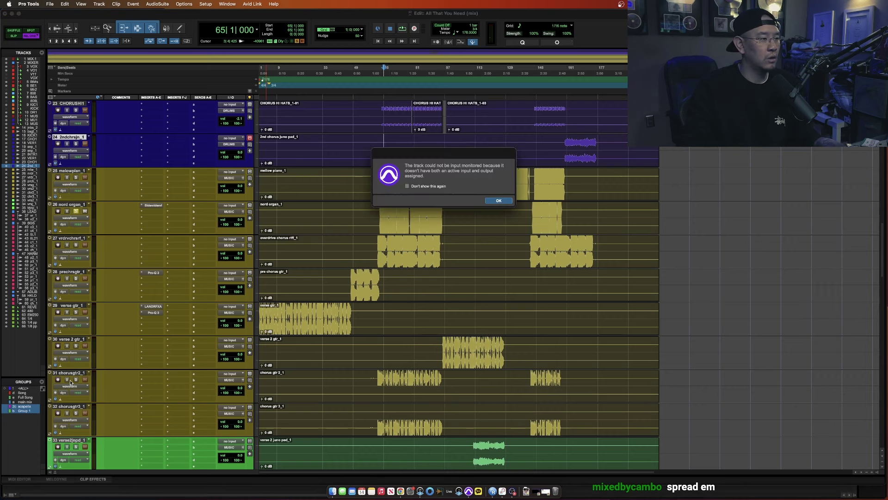
pyautogui.press('Return')
pyautogui.click(76, 379)
pyautogui.click(77, 413)
pyautogui.scroll(-5, 300, 261)
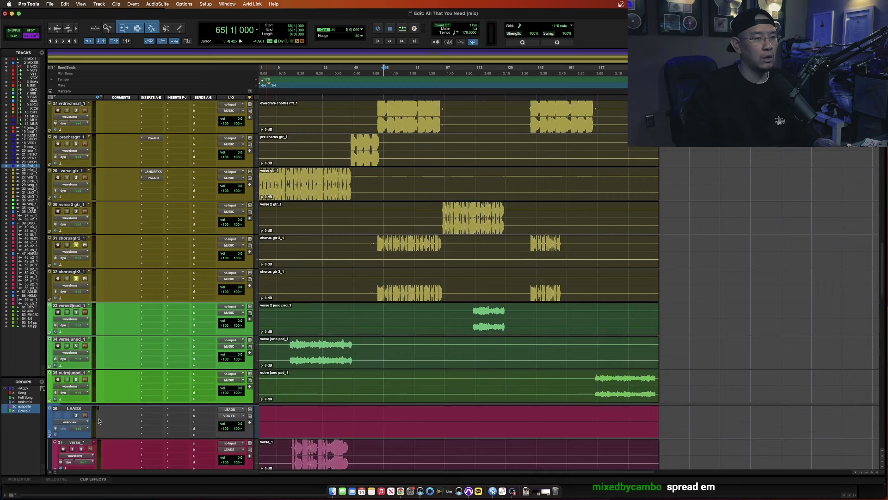
pyautogui.press('space')
pyautogui.scroll(4, 300, 262)
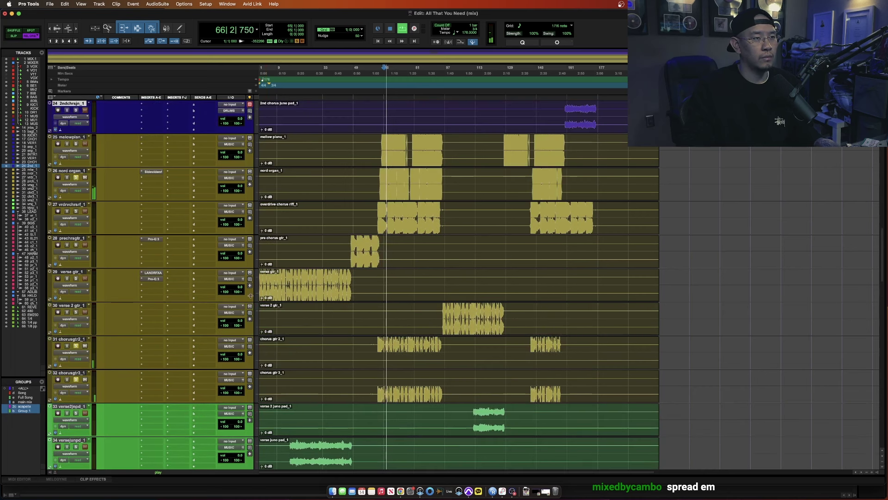
# - Add the mellow piano and overdrive chorus riff to the soloed tracks while auditioning the chorus from bar 65, and stop playback
pyautogui.click(76, 177)
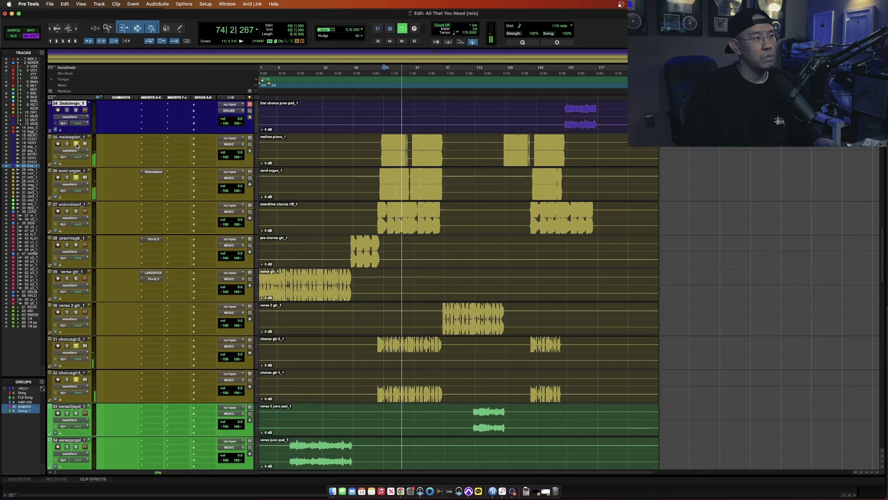
pyautogui.press('space')
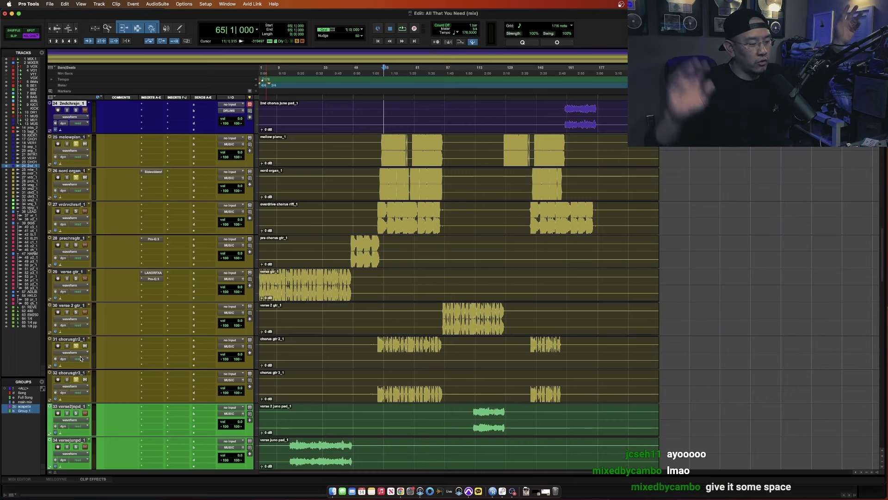
pyautogui.press('space')
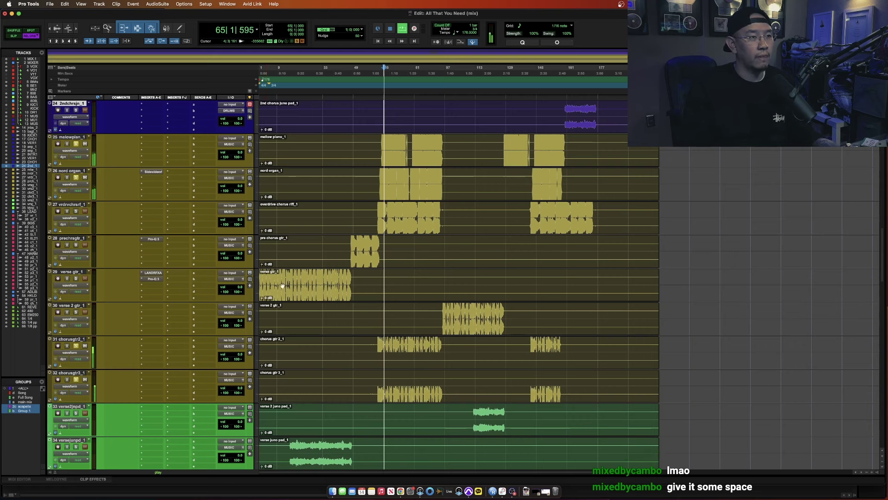
pyautogui.click(76, 211)
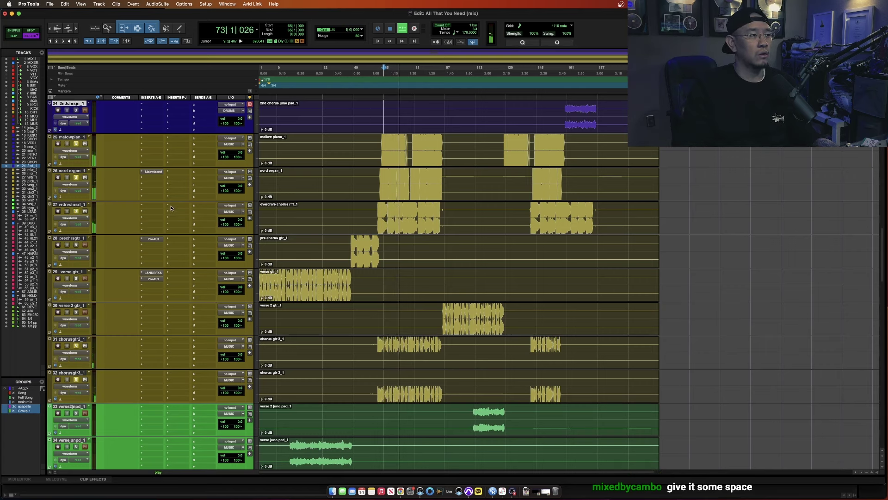
pyautogui.press('space')
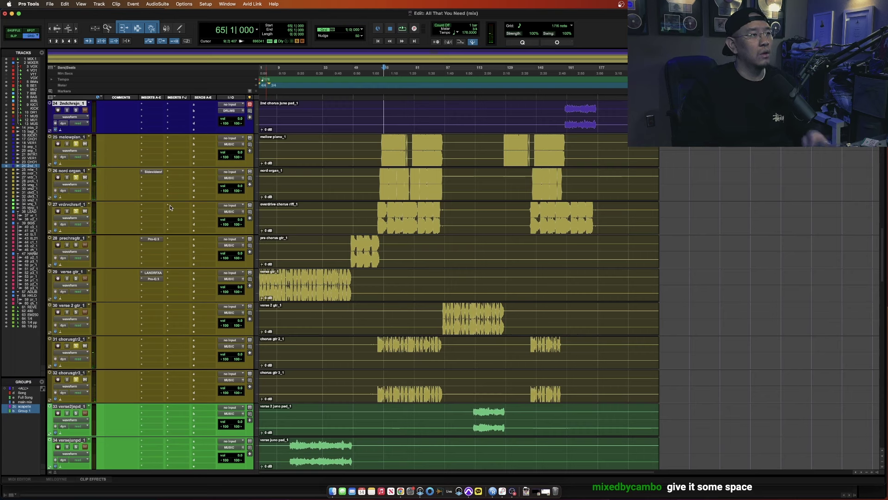
# - Insert a stereo UAD Lexicon 480L on the overdrive chorus riff track and move its window clear of the clips
pyautogui.click(170, 208)
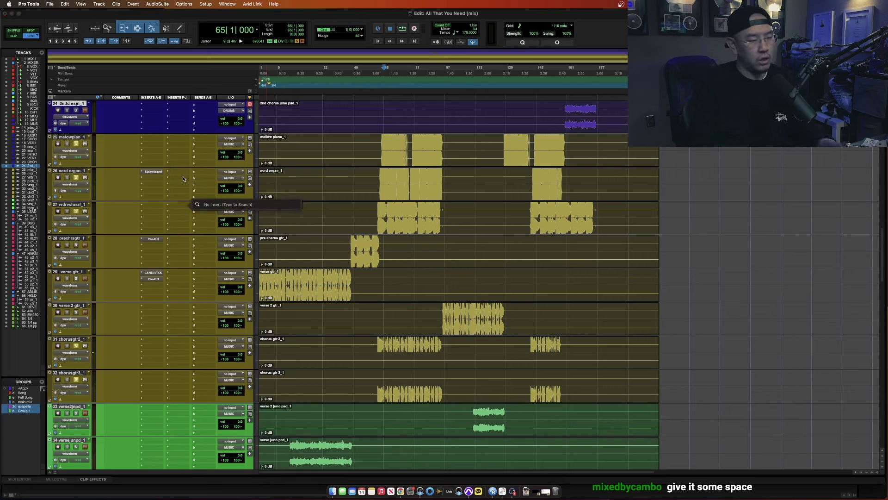
pyautogui.write('2')
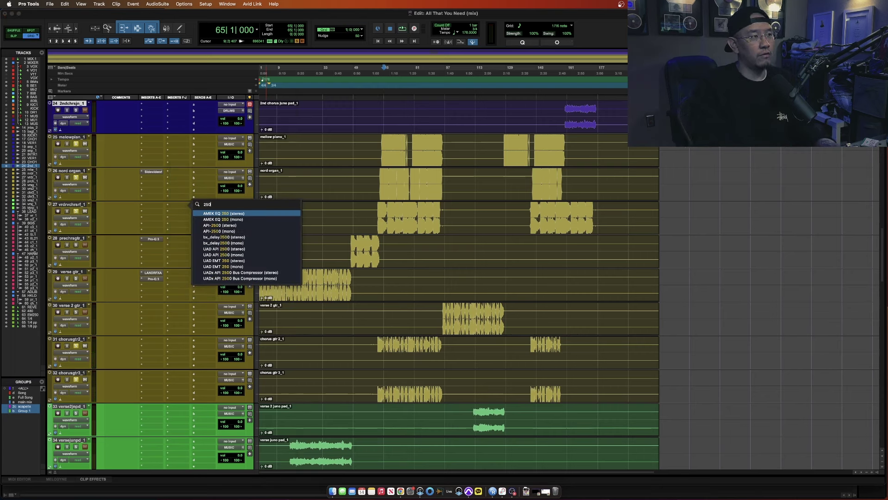
pyautogui.press('BackSpace')
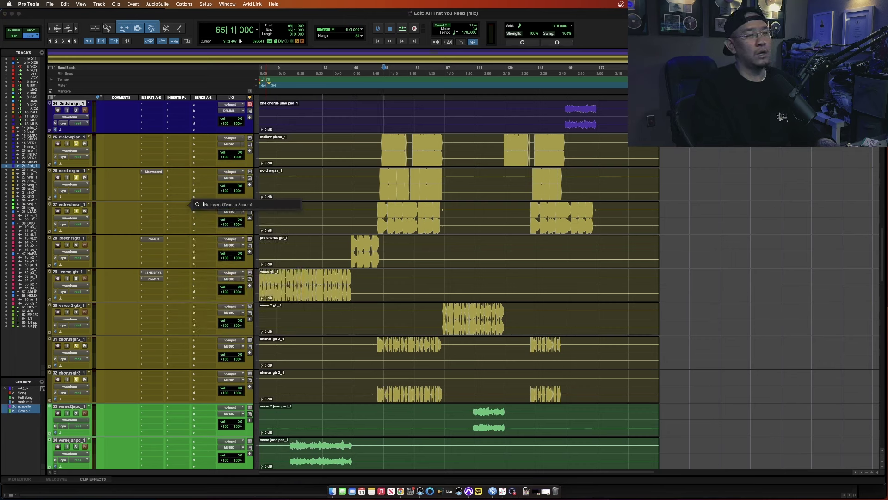
pyautogui.write('480')
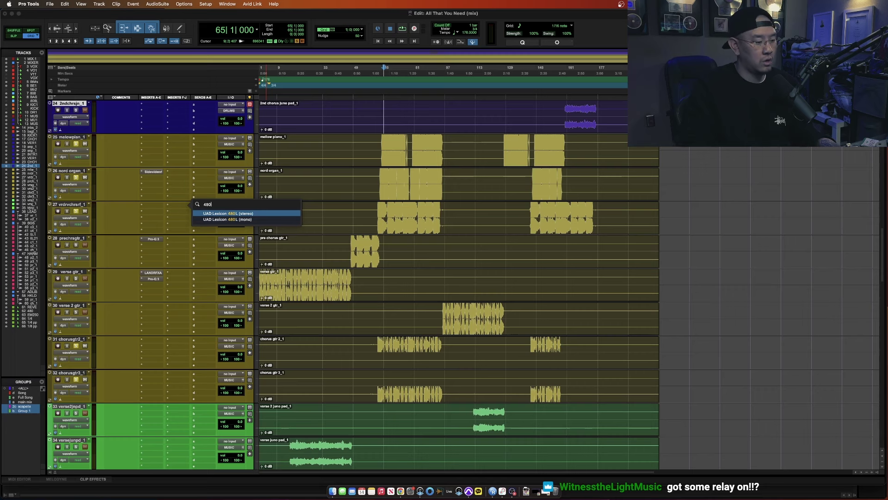
pyautogui.press('Escape')
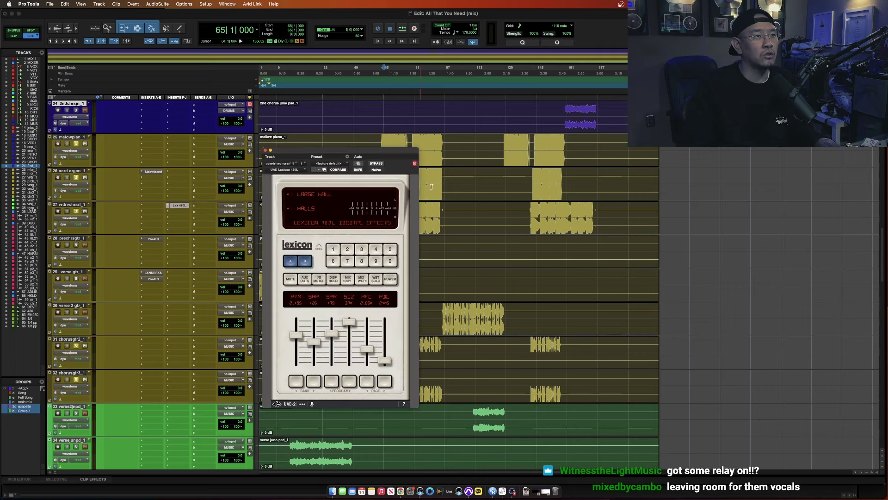
pyautogui.scroll(10, 432, 186)
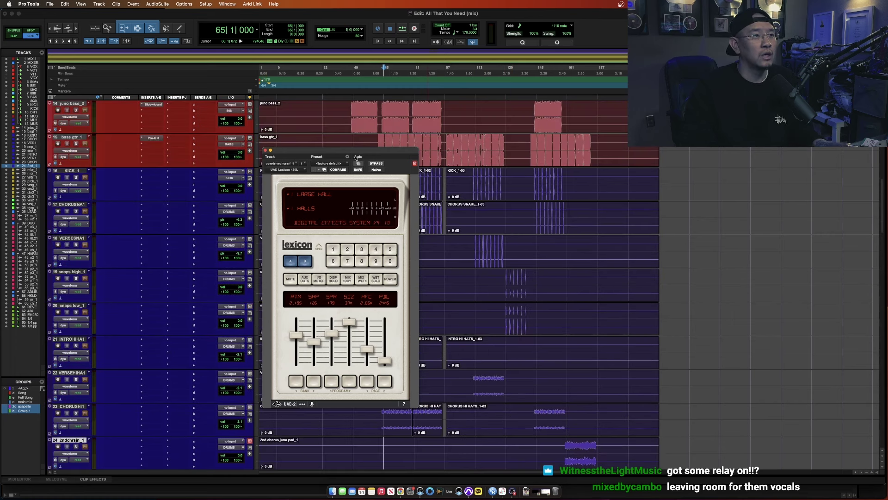
pyautogui.moveTo(355, 158); pyautogui.dragTo(645, 263)
# - Highlight ranges on the kick, the snare and snap tracks, and the hi-hat tracks in turn
pyautogui.moveTo(314, 172); pyautogui.dragTo(402, 185)
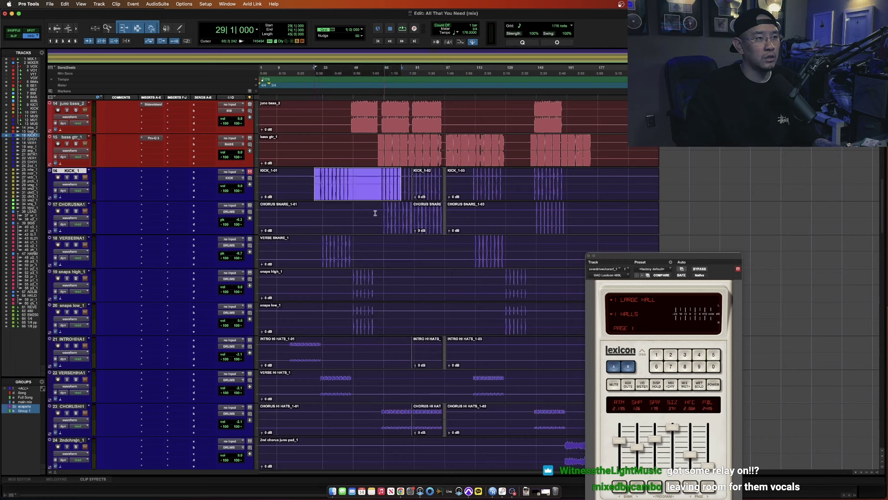
pyautogui.moveTo(324, 204); pyautogui.dragTo(472, 320)
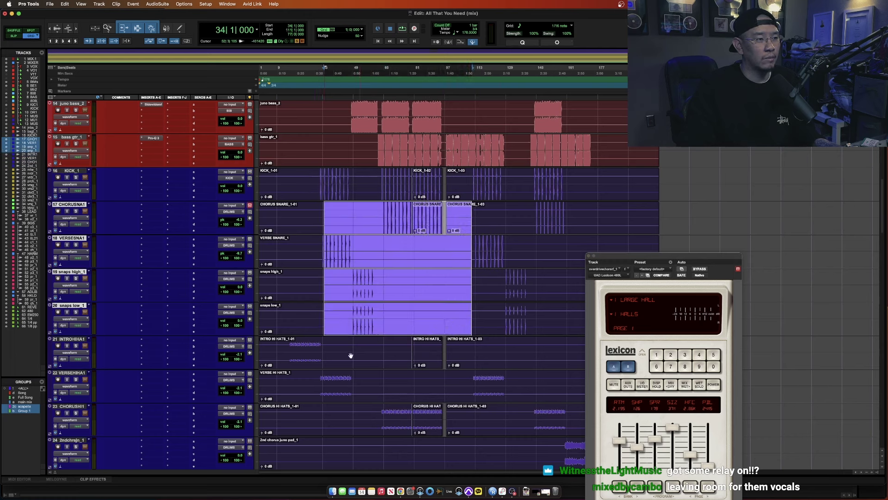
pyautogui.moveTo(291, 342); pyautogui.dragTo(444, 430)
pyautogui.scroll(-3, 492, 386)
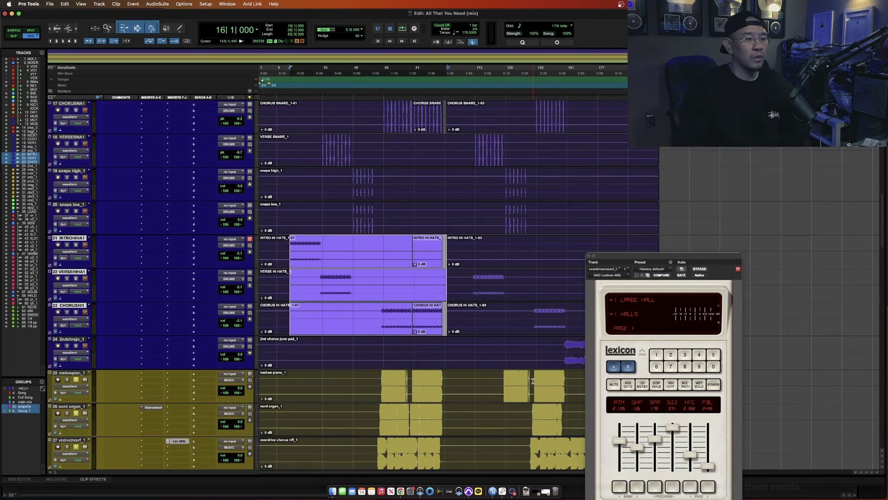
pyautogui.scroll(-3, 394, 357)
# - Place the cursor at bar 61 on the overdrive chorus riff track and set the Lexicon 480L program to Medium Hall
pyautogui.click(382, 280)
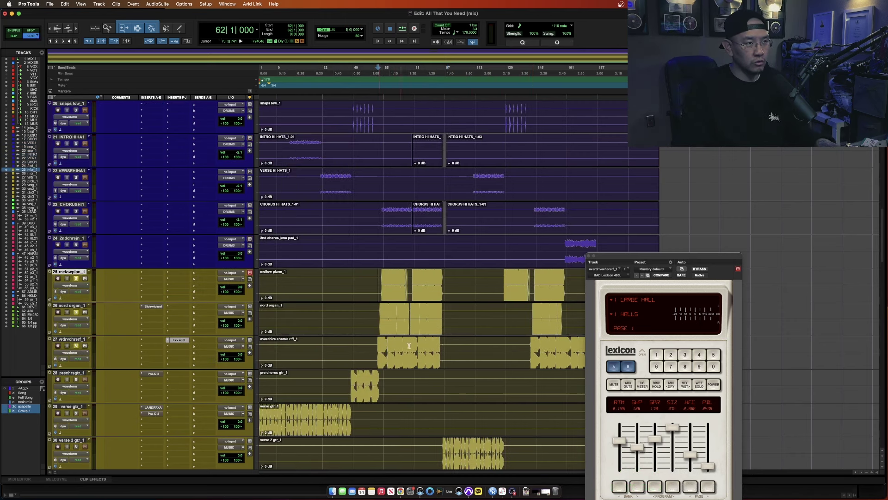
pyautogui.scroll(-3, 383, 352)
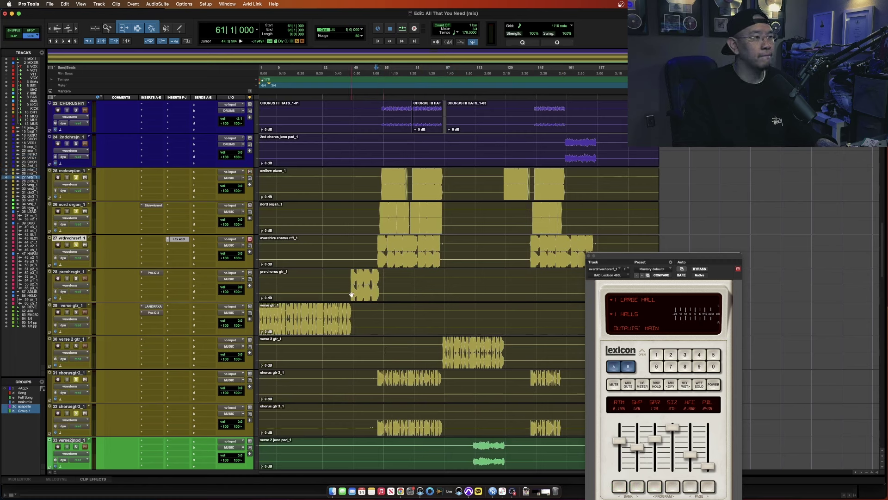
pyautogui.moveTo(642, 253); pyautogui.dragTo(532, 132)
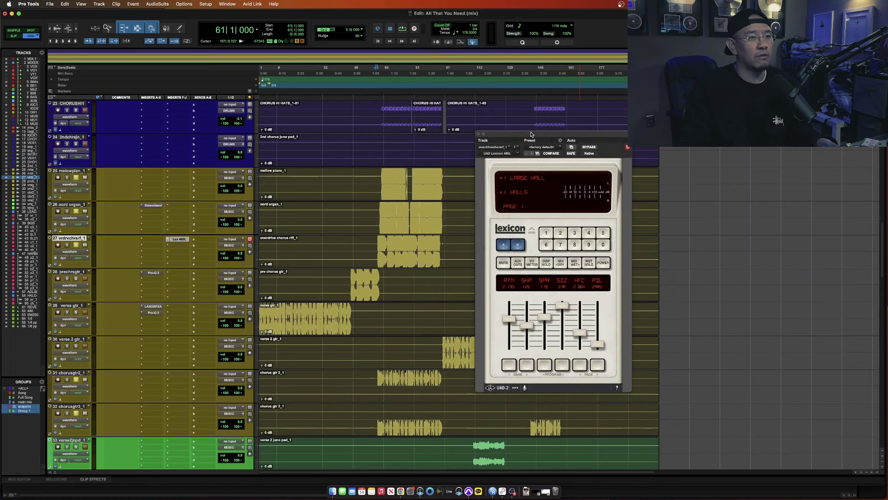
pyautogui.click(522, 178)
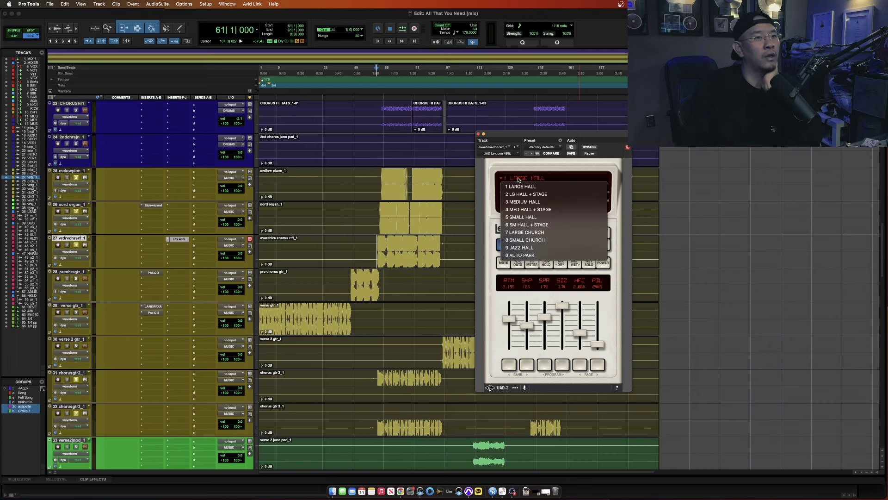
pyautogui.click(526, 201)
pyautogui.click(511, 196)
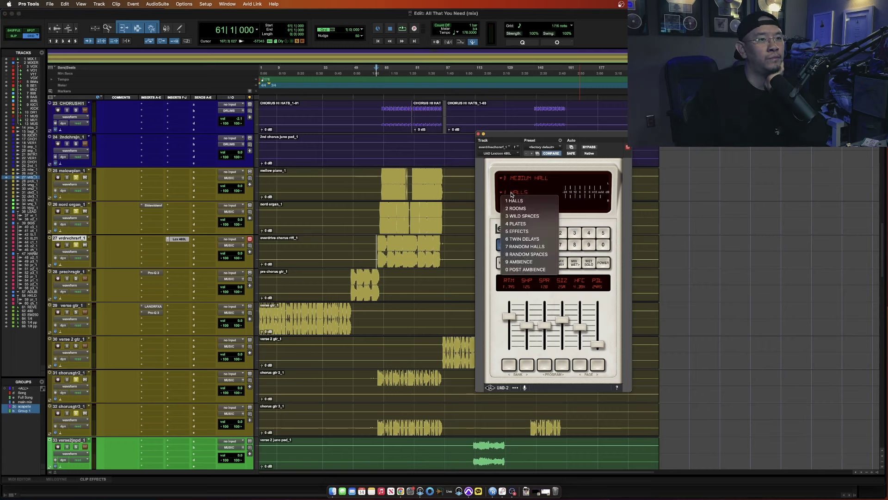
pyautogui.click(546, 276)
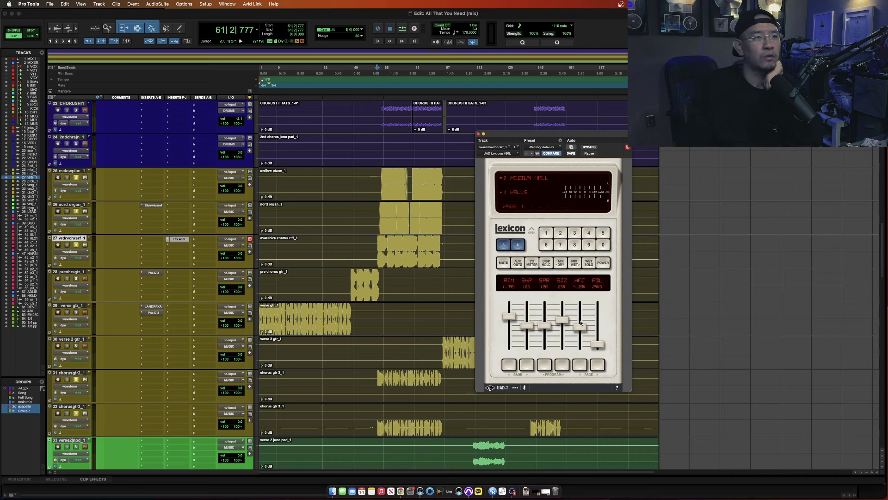
# - Lower the Lexicon's HFC, play from bar 61, and reduce the dry/wet mix towards dry
pyautogui.moveTo(579, 328); pyautogui.dragTo(579, 327)
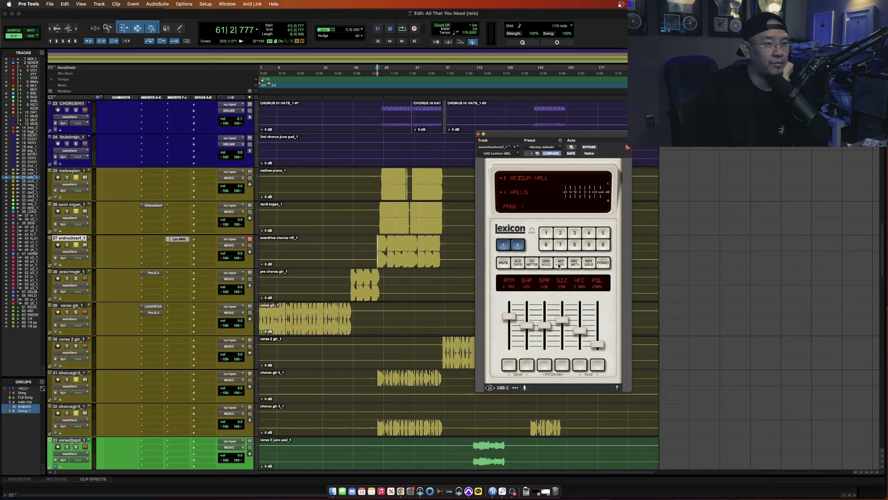
pyautogui.press('space')
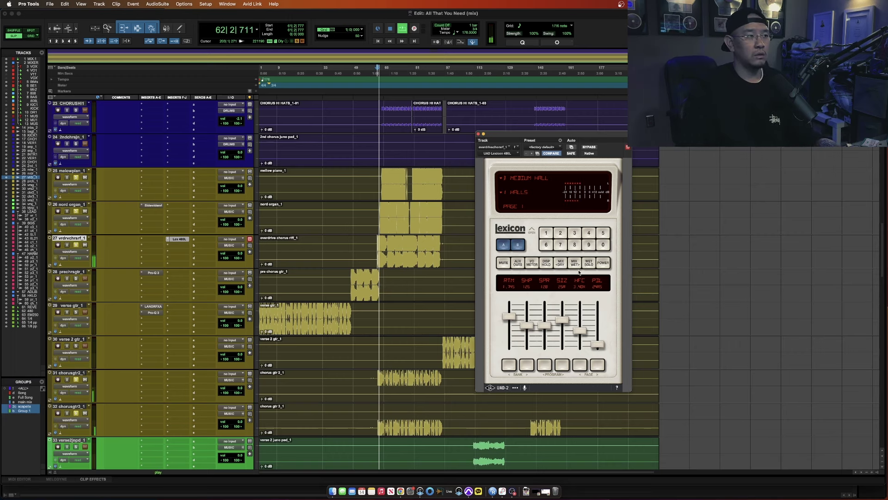
pyautogui.click(561, 262)
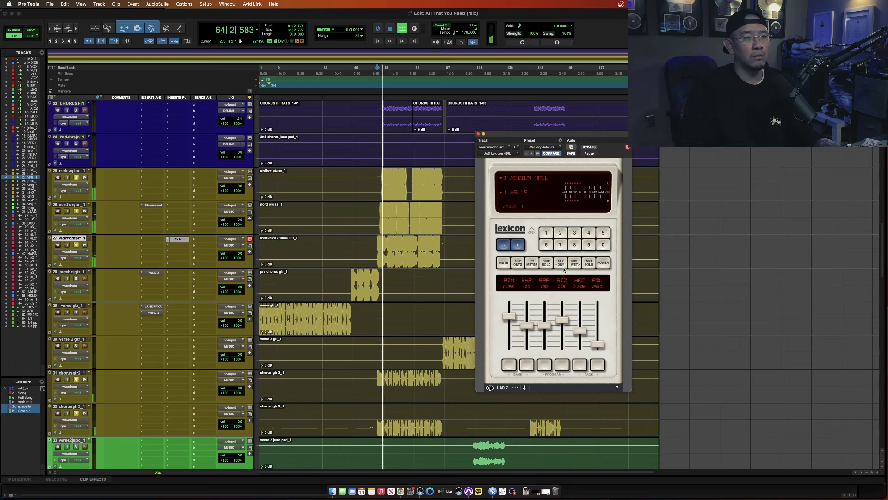
pyautogui.click(561, 263)
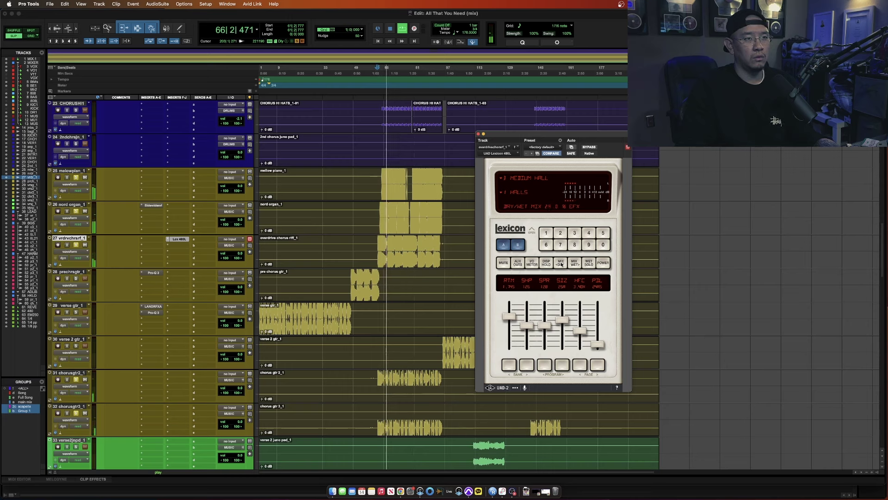
# - Raise the Lexicon's reverb time, shape, spread and size, lower its HFC, make the mix drier, and close the plug-in
pyautogui.moveTo(509, 317)
pyautogui.mouseDown()
pyautogui.moveTo(562, 315)
pyautogui.moveTo(525, 319)
pyautogui.mouseUp()
pyautogui.moveTo(580, 329); pyautogui.dragTo(578, 332)
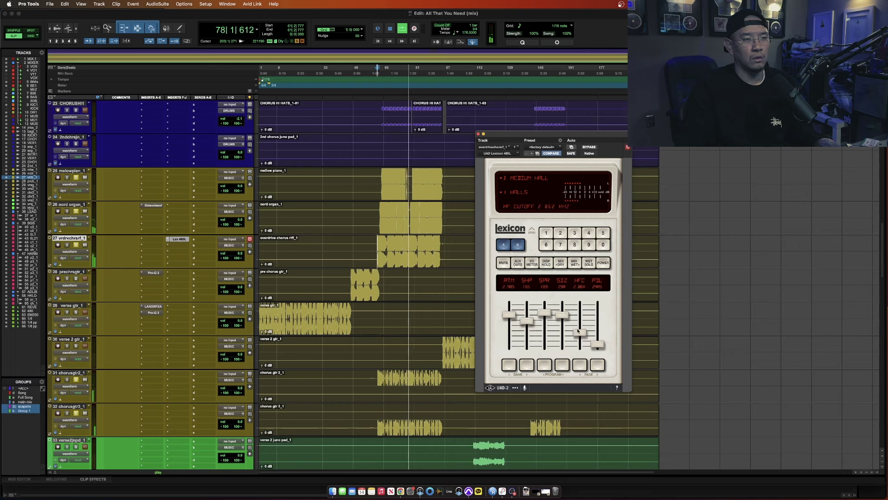
pyautogui.click(559, 262)
pyautogui.click(184, 240)
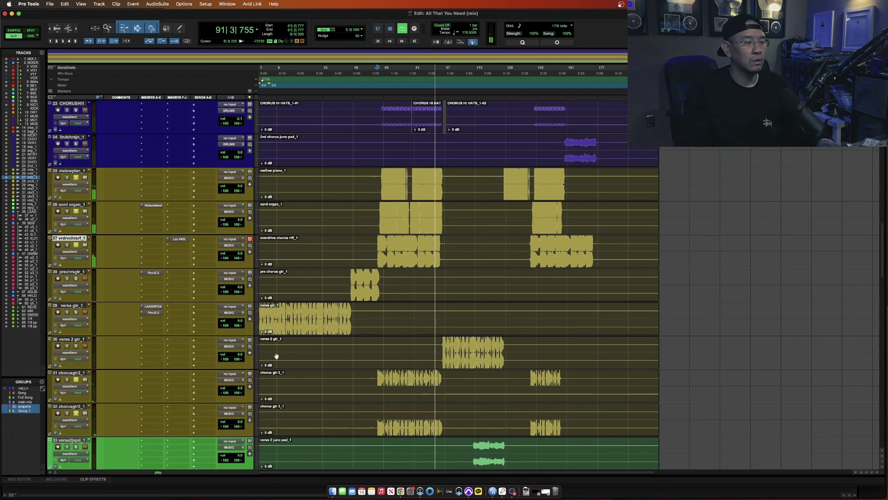
# - Audition the pre chorus gtr from bar 47 and the verse gtr from bar 39
pyautogui.scroll(-5, 277, 356)
pyautogui.scroll(6, 277, 356)
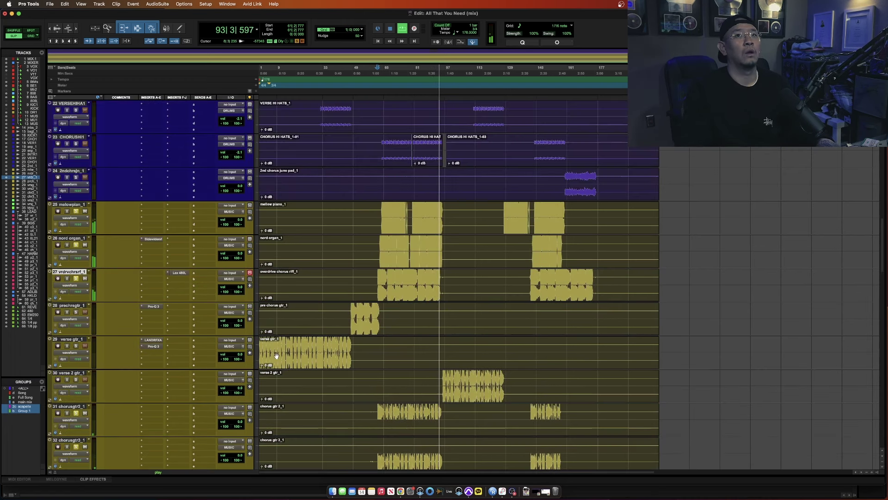
pyautogui.click(350, 312)
pyautogui.press('space')
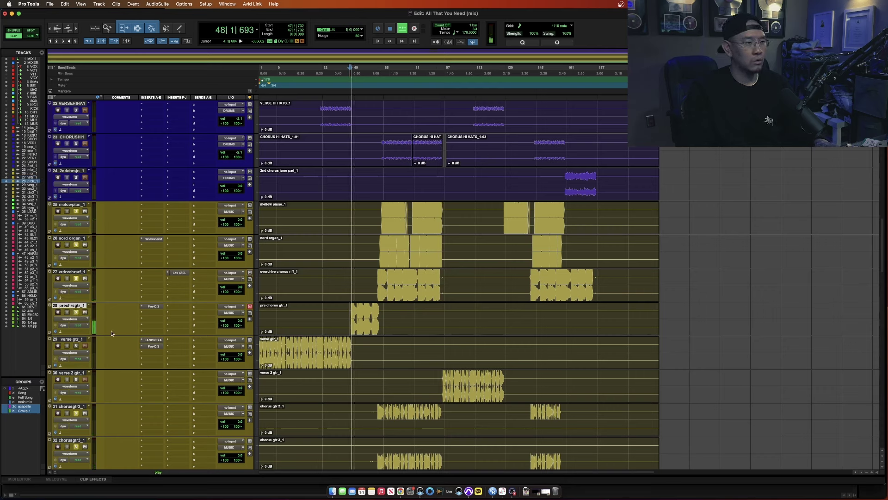
pyautogui.click(329, 348)
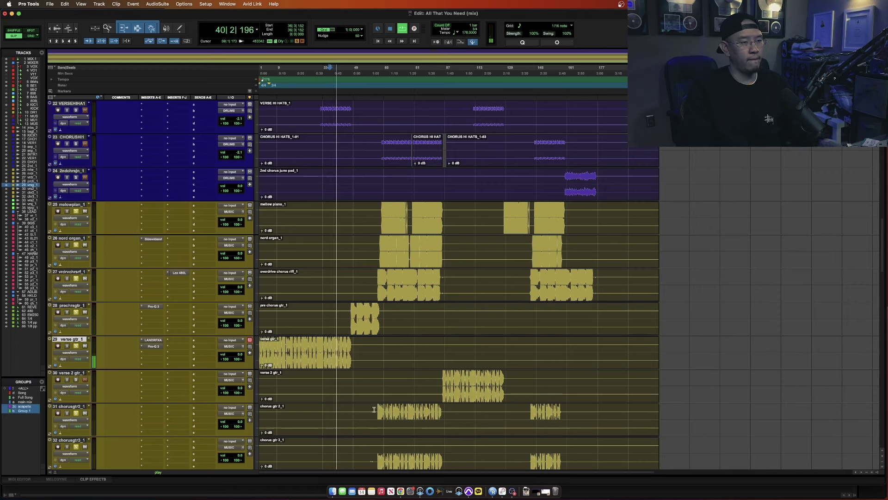
# - Select the first chorus range on chorus gtr 2 and 3, play it, and solo only those two tracks
pyautogui.moveTo(377, 419); pyautogui.dragTo(472, 451)
pyautogui.press('space')
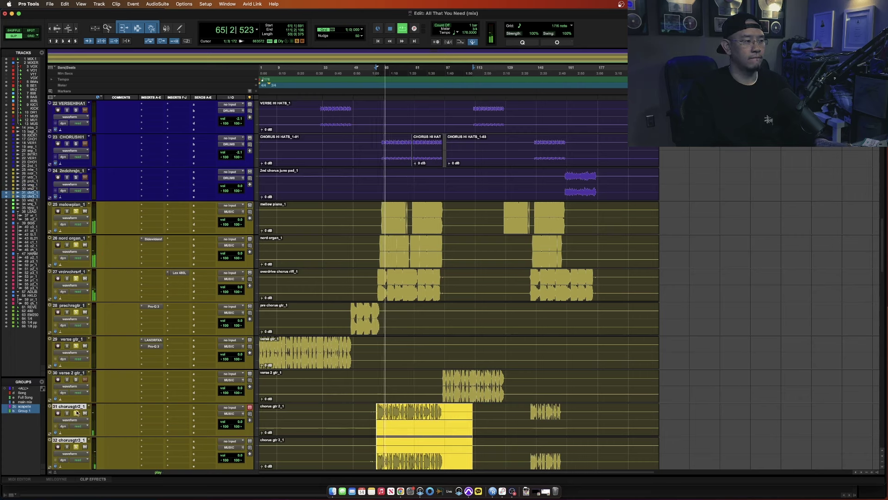
pyautogui.click(76, 447)
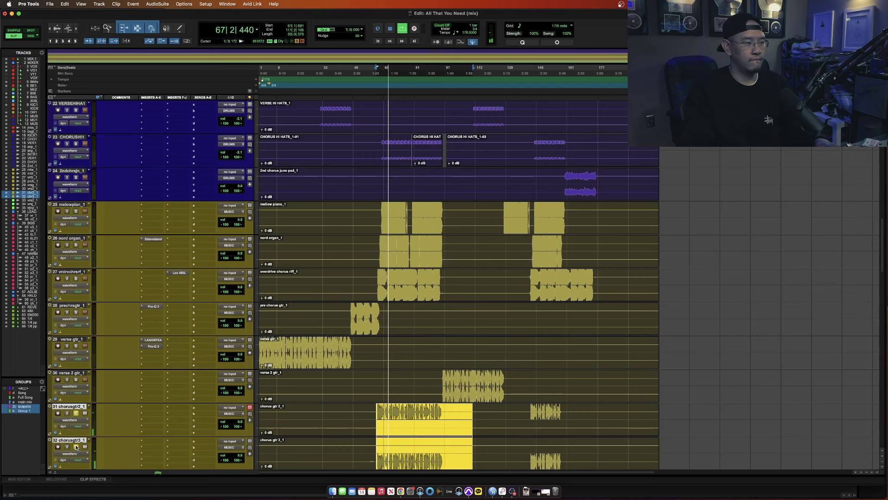
pyautogui.scroll(-4, 81, 296)
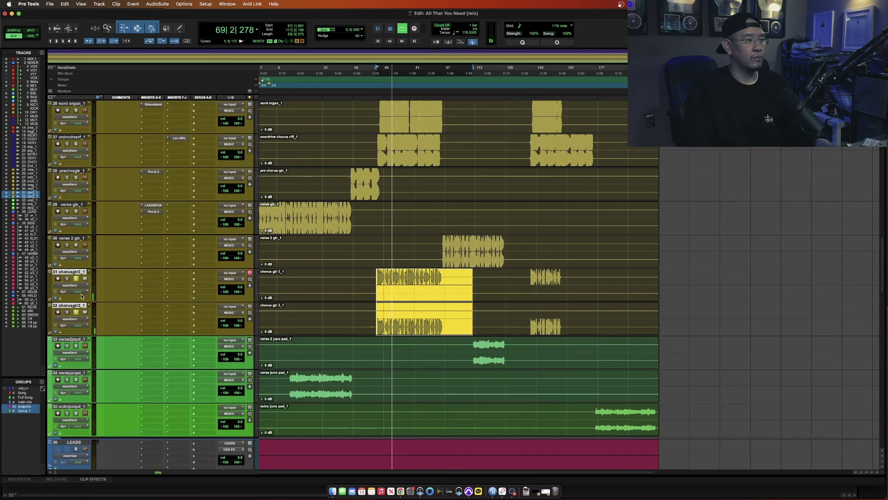
# - Stop playback and insert Pro-Q 3 on chorus gtr 2 with a low cut at about 285 Hz
pyautogui.press('space')
pyautogui.click(146, 273)
pyautogui.click(170, 255)
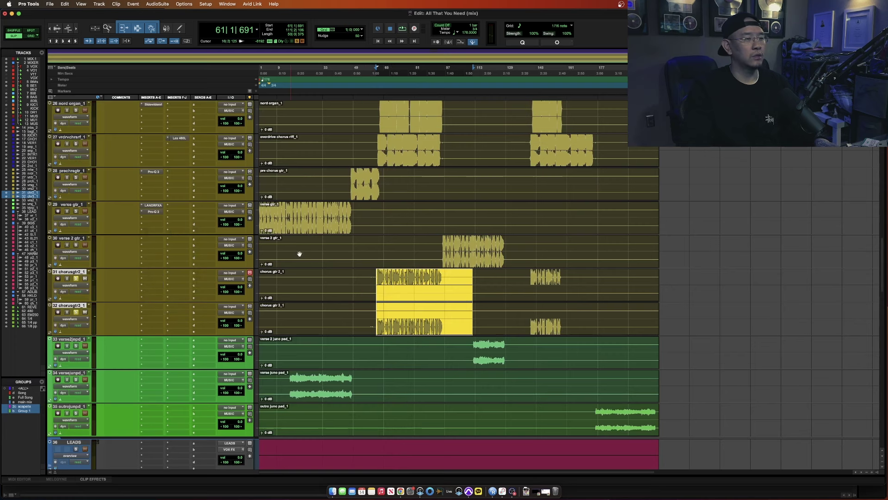
pyautogui.moveTo(507, 273); pyautogui.dragTo(628, 287)
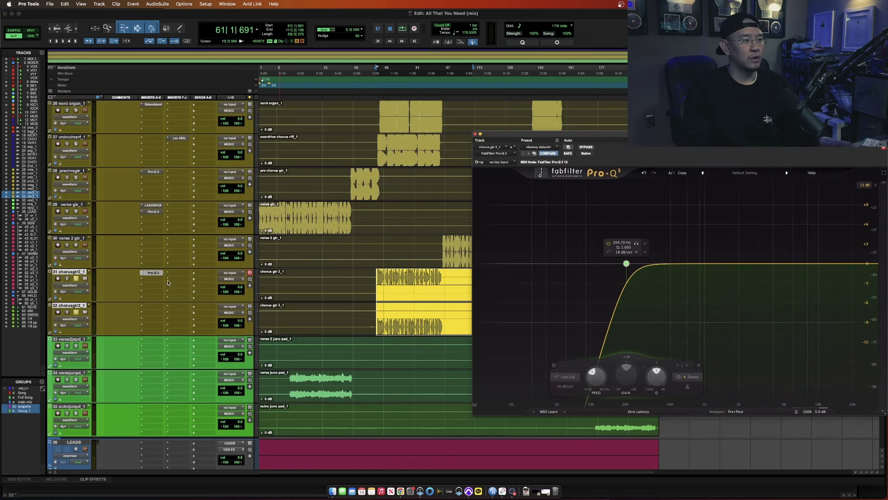
# - Copy the Pro-Q 3 low cut from chorus gtr 2 to chorus gtr 3, unsolo both guitars and close the EQ
pyautogui.click(153, 307)
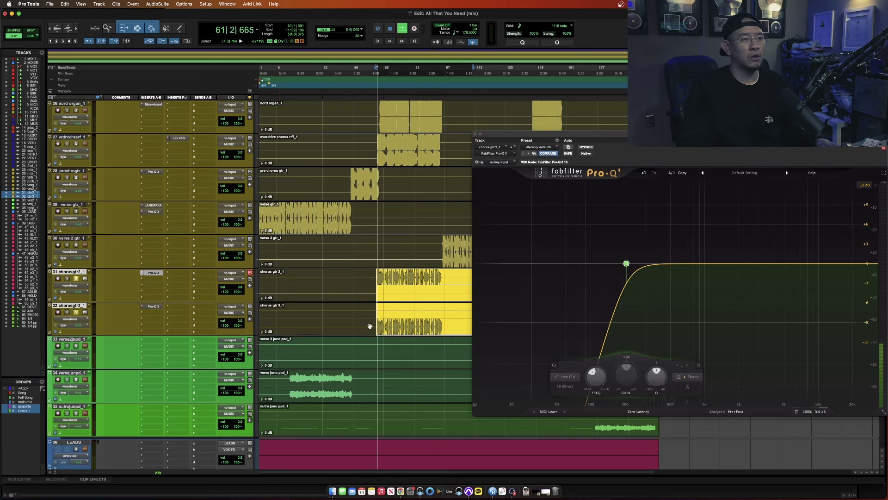
pyautogui.click(76, 278)
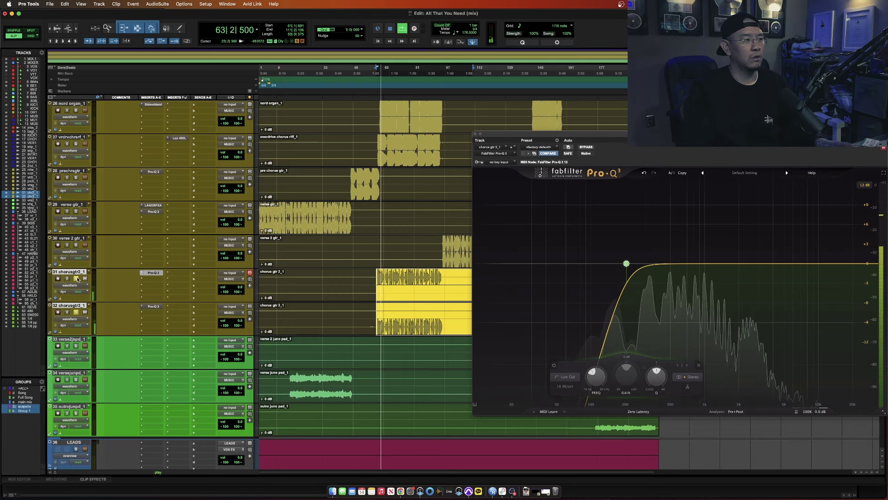
pyautogui.click(475, 134)
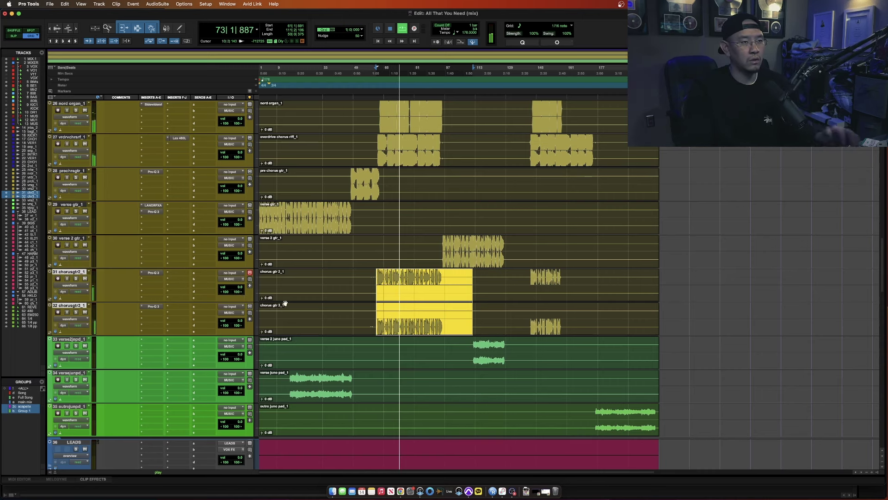
# - Examine the start of the first chorus on the guitar, hi-hat and chorus snare tracks, zooming in around bar 65
pyautogui.click(385, 281)
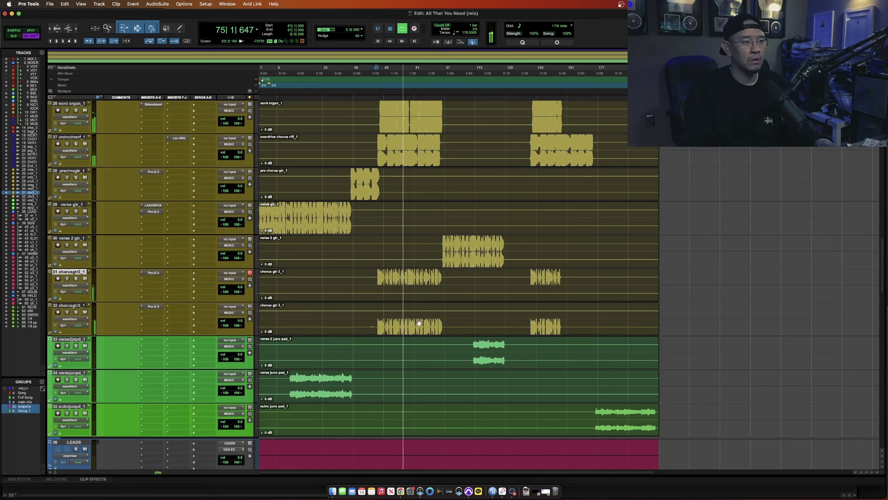
pyautogui.scroll(10, 384, 291)
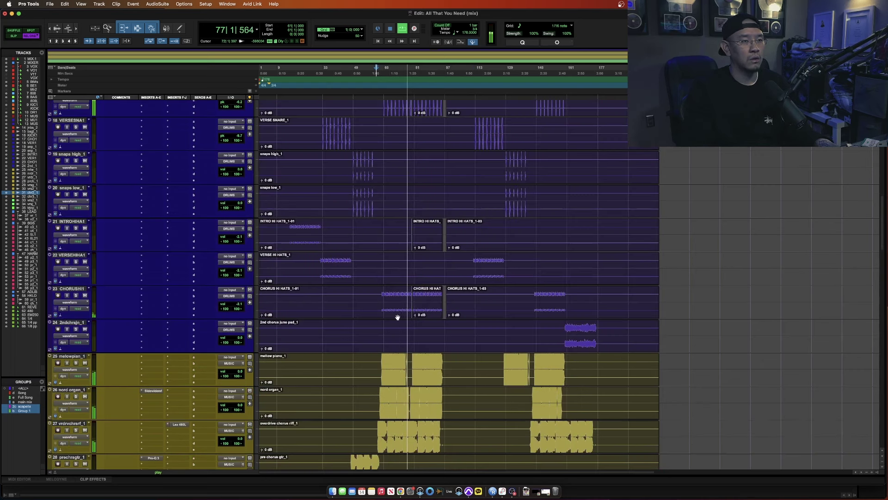
pyautogui.click(383, 278)
pyautogui.scroll(5, 399, 331)
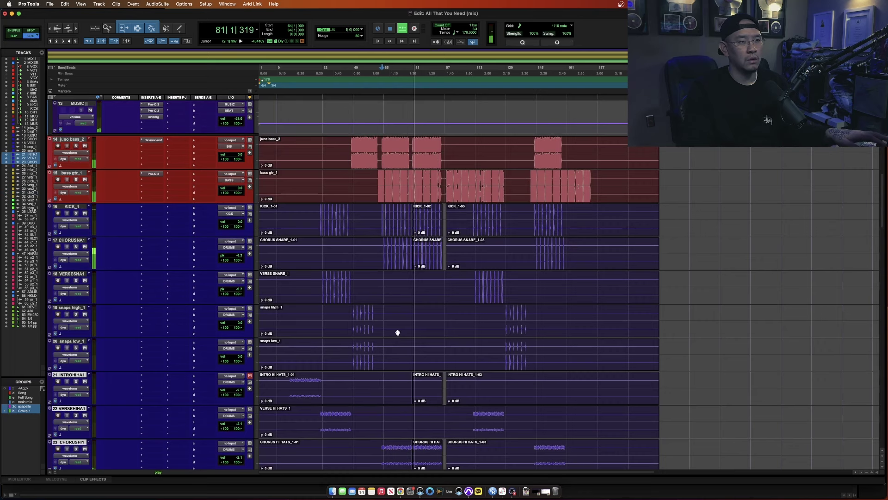
pyautogui.click(383, 245)
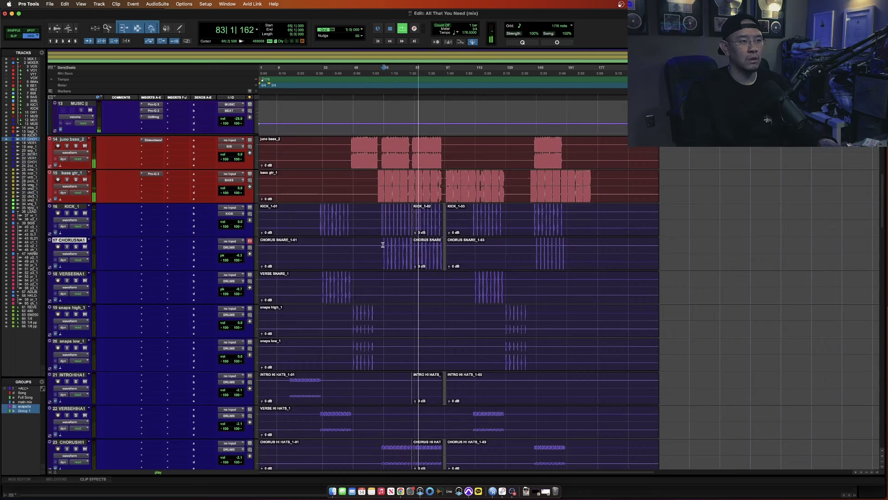
pyautogui.press('t')
pyautogui.press('t')
pyautogui.press('t')
pyautogui.press('t')
pyautogui.press('t')
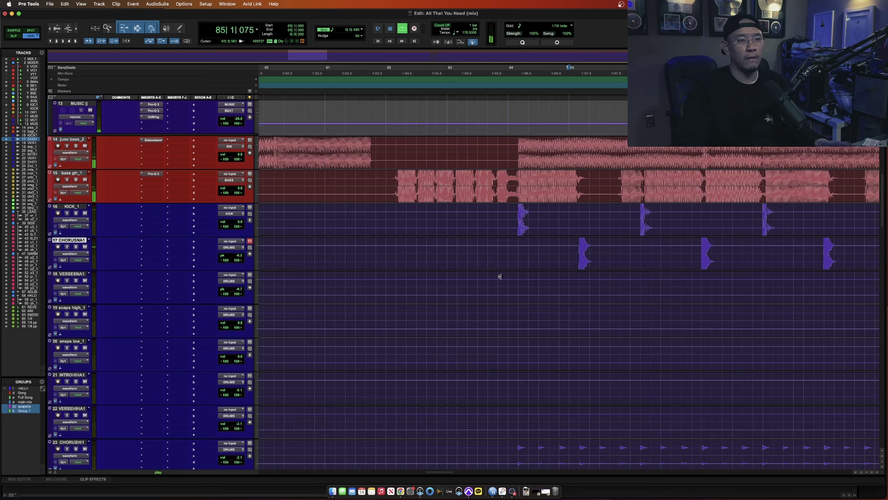
pyautogui.hotkey('ctrl', 'alt', '+')
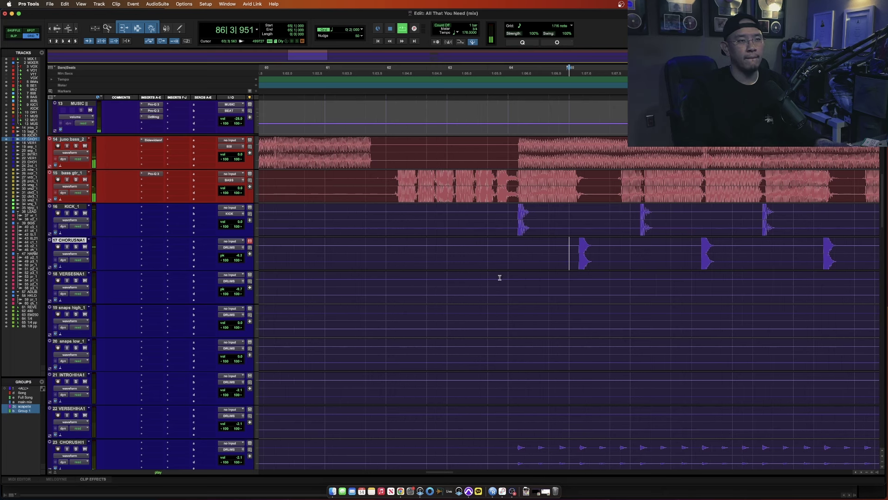
# - Zoom back out and review the music tracks while the first chorus plays
pyautogui.press('super+bracketleft')
pyautogui.press('super+bracketleft')
pyautogui.press('super+bracketleft')
pyautogui.press('super+bracketleft')
pyautogui.scroll(-10, 505, 287)
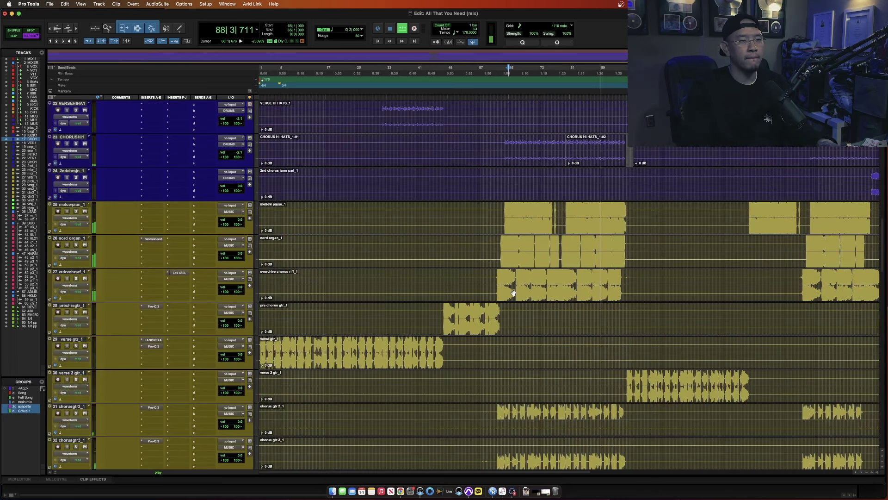
pyautogui.scroll(-5, 486, 268)
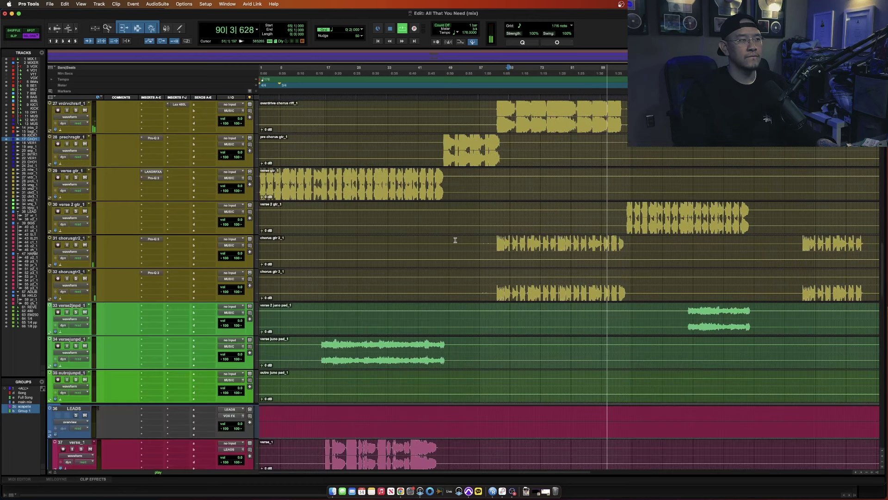
pyautogui.scroll(-3, 456, 238)
pyautogui.scroll(6, 458, 236)
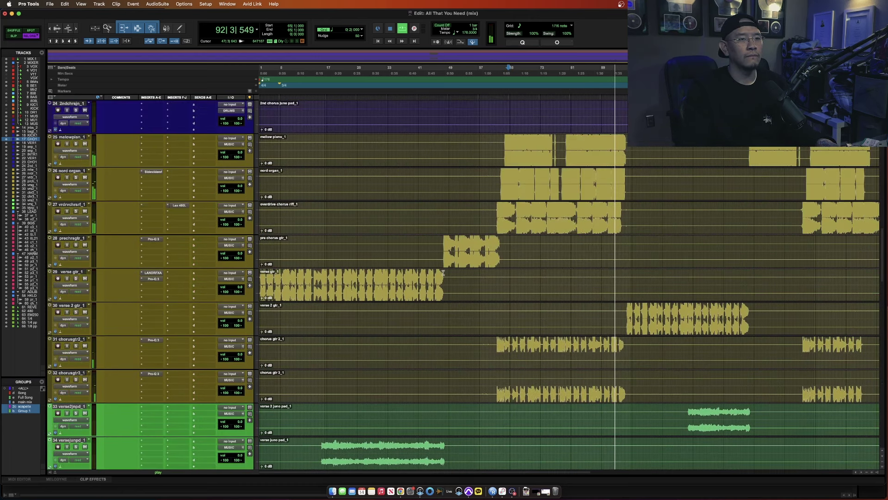
pyautogui.scroll(-4, 443, 272)
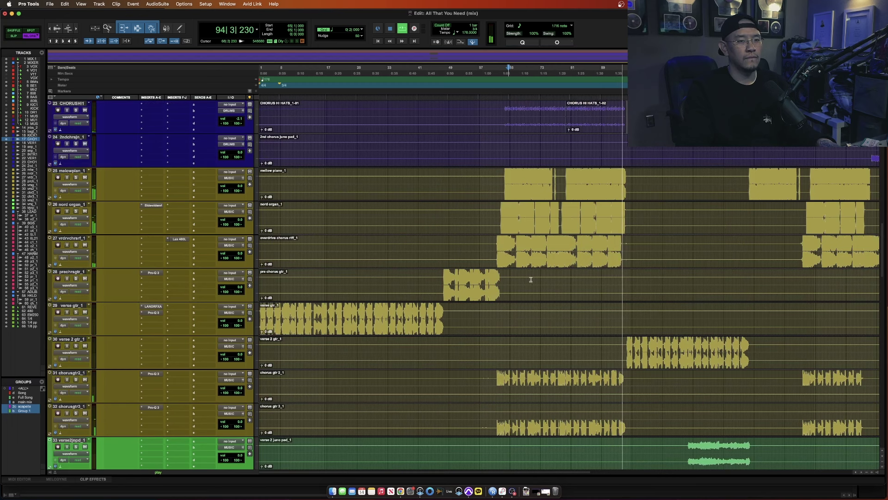
# - Copy the LANDRFXA and Pro-Q 3 inserts from verse gtr to verse 2 gtr and play from just before bar 95
pyautogui.press('r')
pyautogui.press('space')
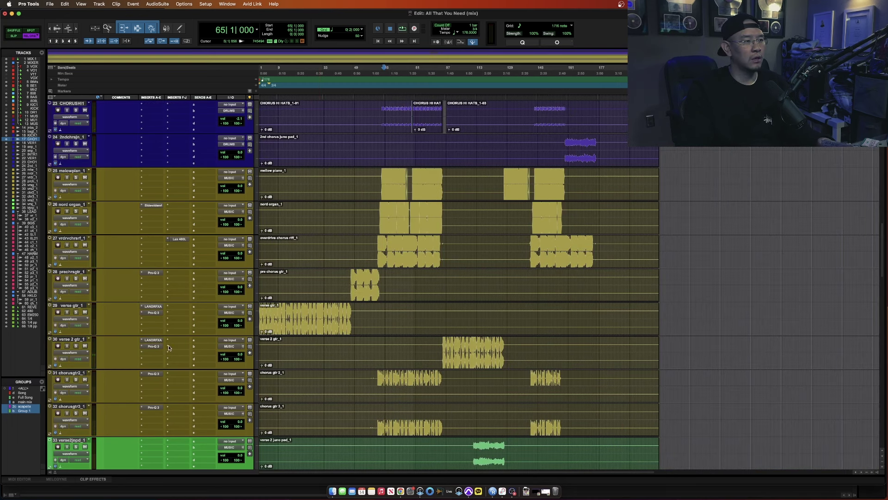
pyautogui.click(440, 343)
pyautogui.press('super+bracketright')
pyautogui.press('space')
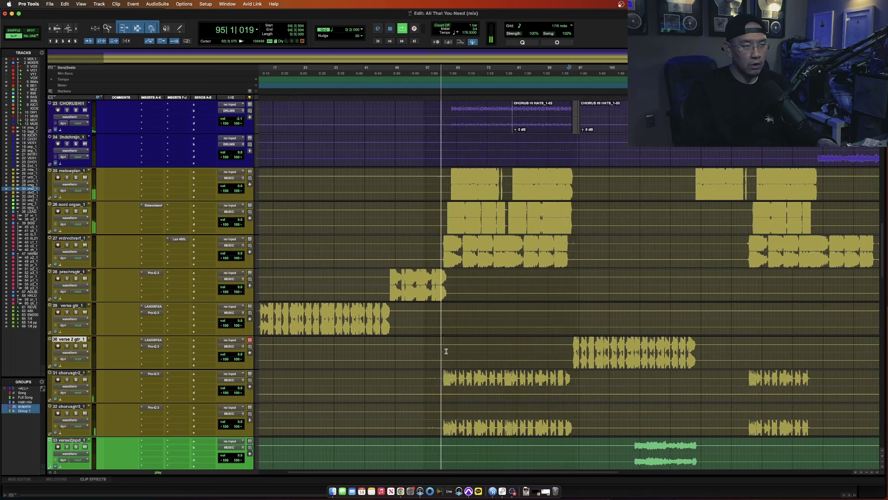
pyautogui.press('super+bracketleft')
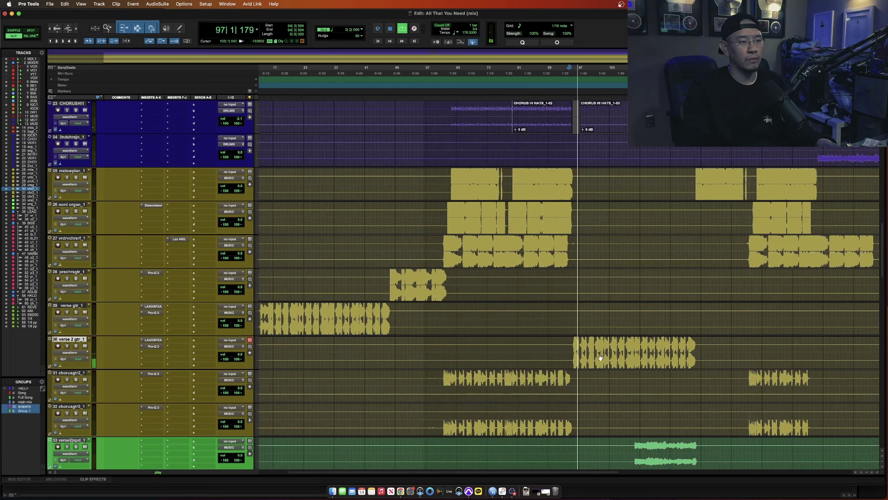
# - Add a low cut at about 76 Hz in the Pro-Q 3 on verse 2 gtr and close the EQ
pyautogui.click(153, 347)
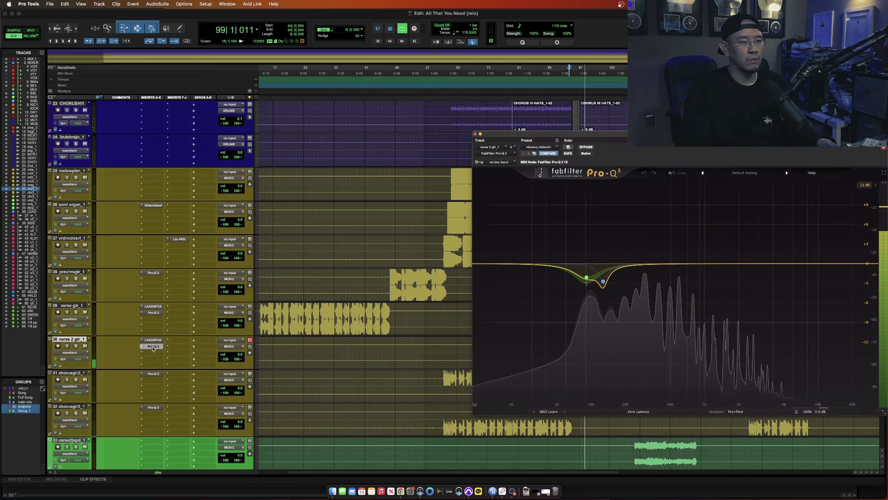
pyautogui.click(152, 347)
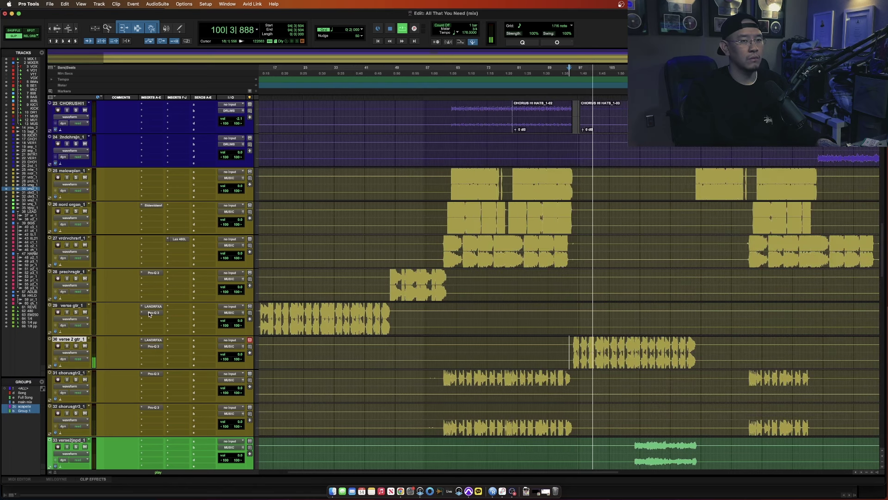
pyautogui.click(152, 346)
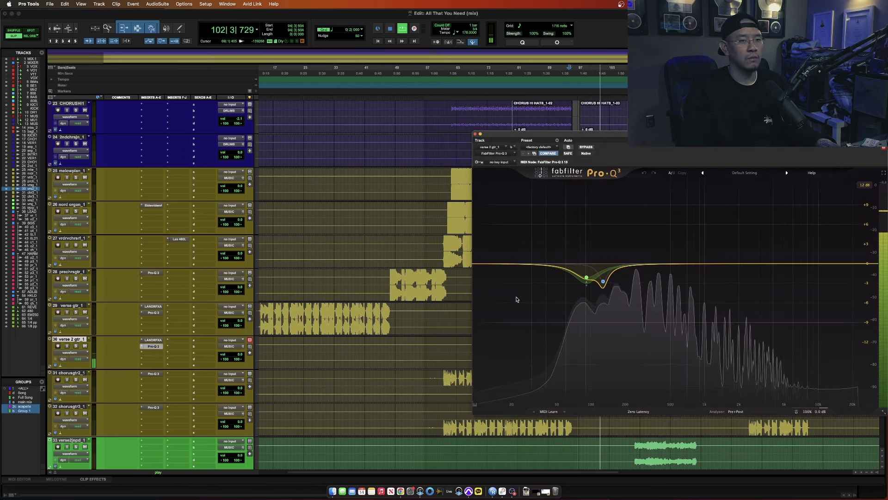
pyautogui.moveTo(488, 267); pyautogui.dragTo(577, 273)
pyautogui.press('super+w')
# - Raise the low cut on verse 2 gtr to about 91 Hz, replay the second verse from bar 95 and close the EQ
pyautogui.scroll(-3, 513, 301)
pyautogui.press('r')
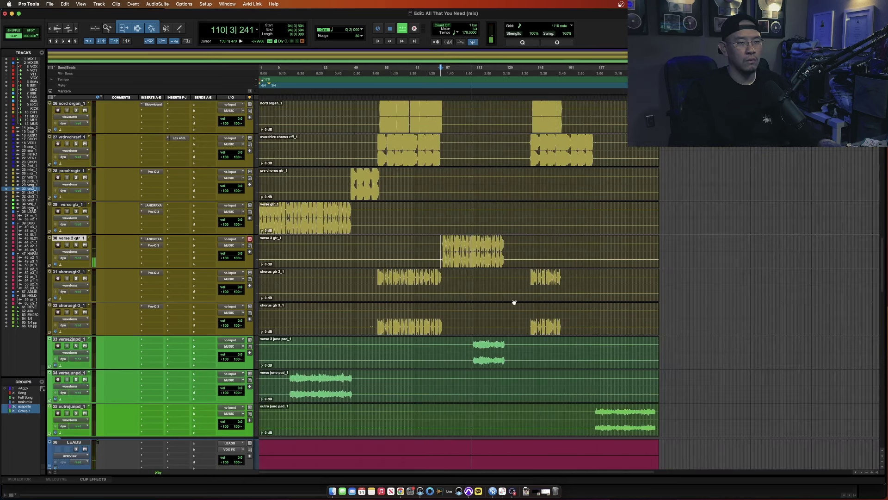
pyautogui.scroll(8, 515, 301)
pyautogui.scroll(6, 512, 302)
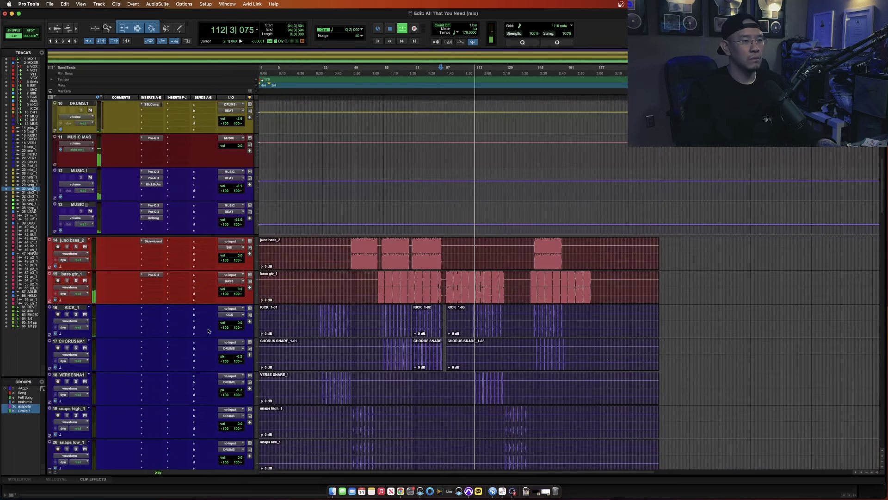
pyautogui.scroll(-4, 228, 330)
pyautogui.scroll(-6, 228, 331)
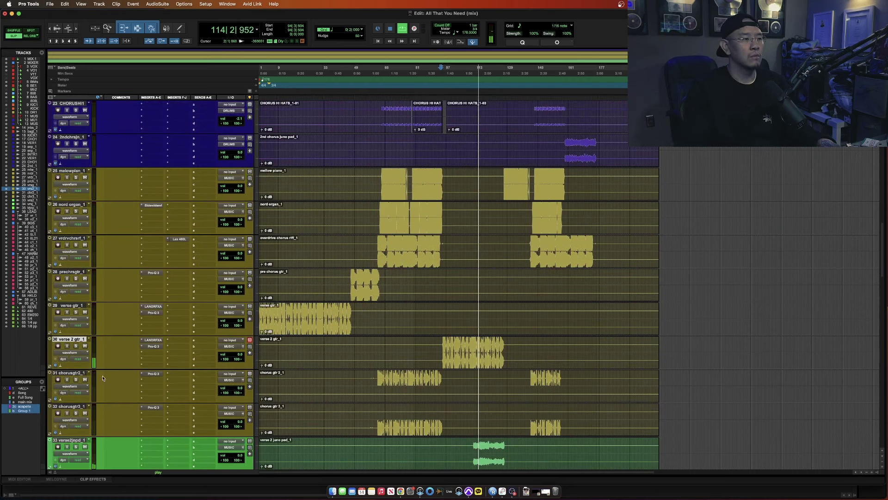
pyautogui.click(152, 350)
pyautogui.press('space')
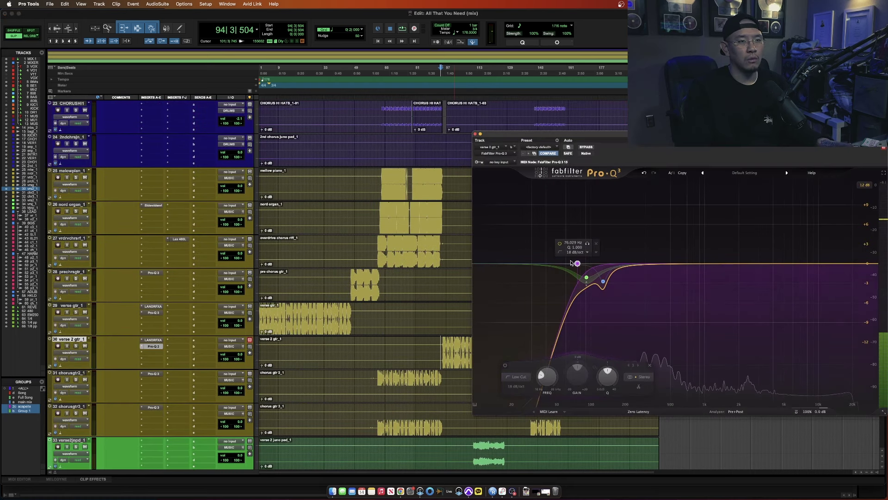
pyautogui.moveTo(582, 265); pyautogui.dragTo(588, 267)
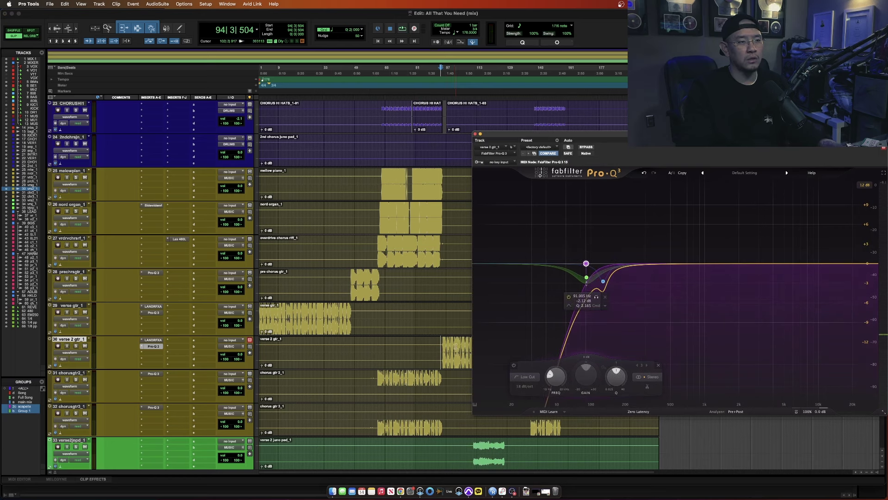
pyautogui.press('space')
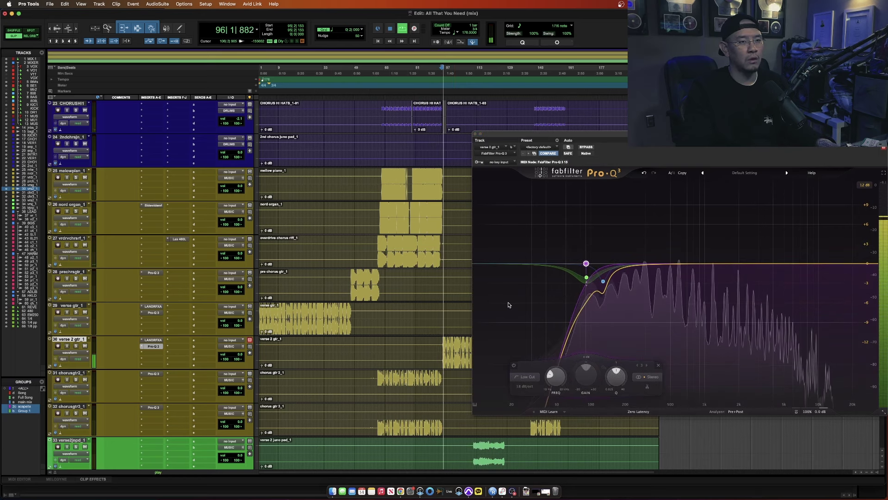
pyautogui.scroll(3, 481, 307)
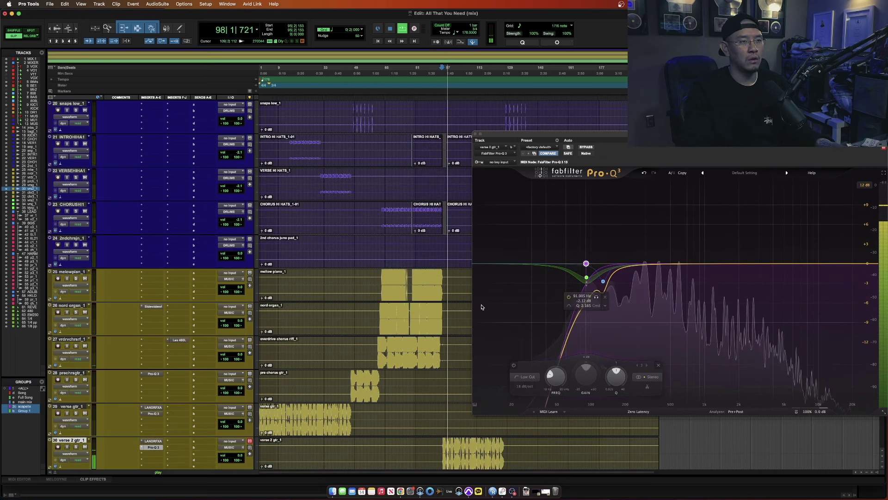
pyautogui.click(475, 134)
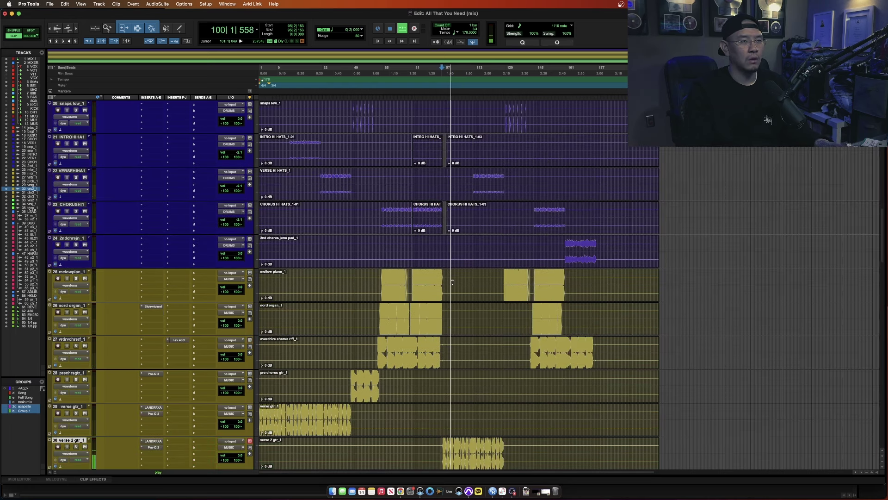
# - Nudge the low cut in the bass gtr's Pro-Q 3 slightly higher and close the EQ
pyautogui.scroll(8, 438, 326)
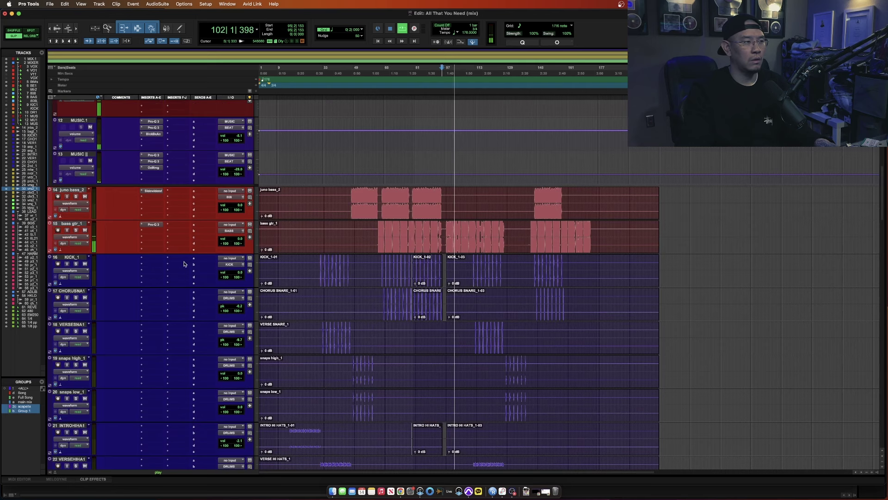
pyautogui.click(152, 224)
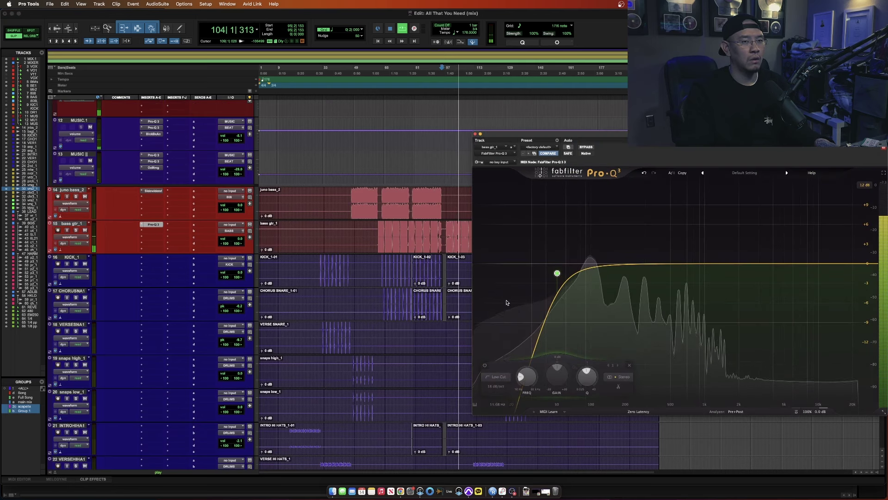
pyautogui.moveTo(558, 273); pyautogui.dragTo(559, 271)
pyautogui.click(147, 226)
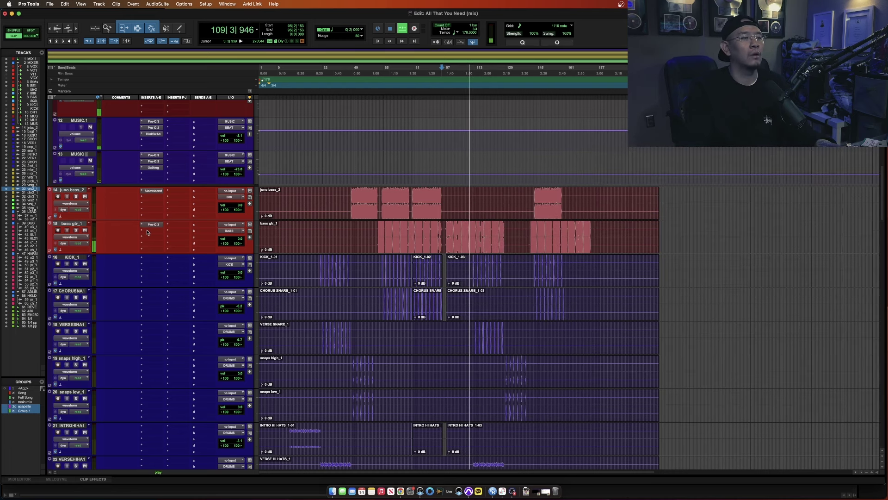
# - Stop playback and insert MannyM TripleD (stereo) after the Pro-Q 3 on bass gtr
pyautogui.press('space')
pyautogui.click(147, 230)
pyautogui.write('triple')
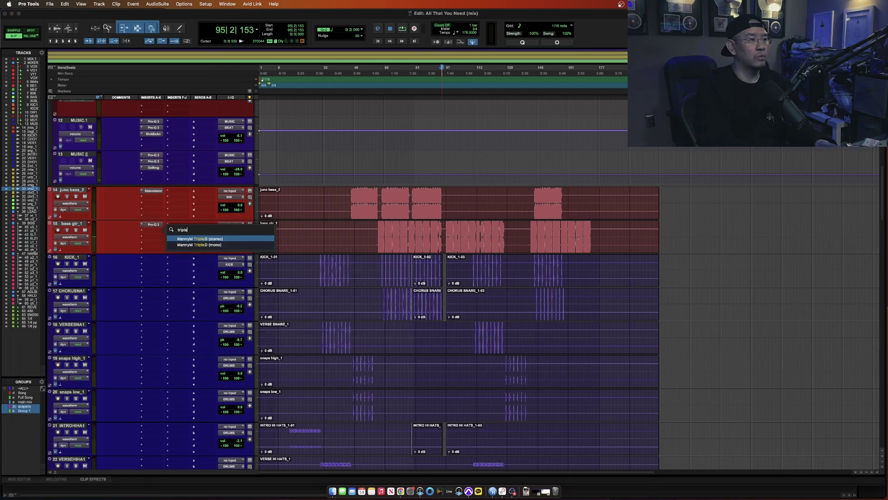
pyautogui.press('Return')
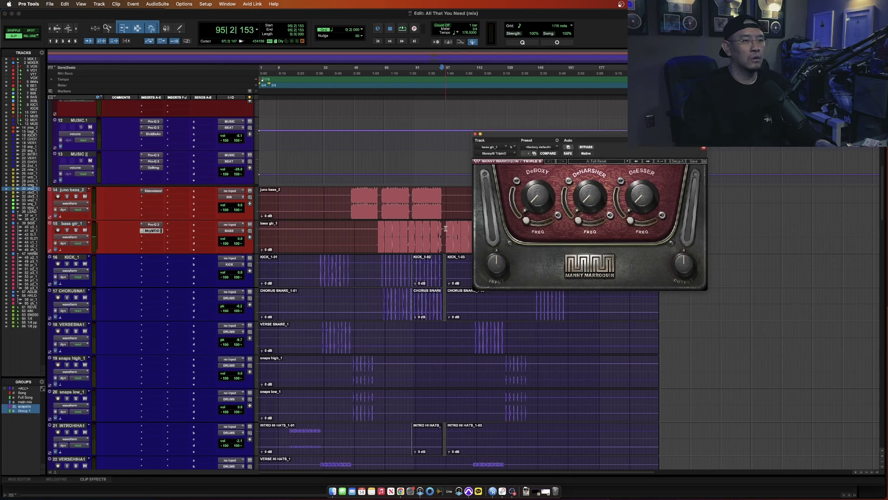
# - Solo the bass gtr and play it from bar 97 through the TripleD
pyautogui.click(445, 228)
pyautogui.hotkey('shift', 's')
pyautogui.press('space')
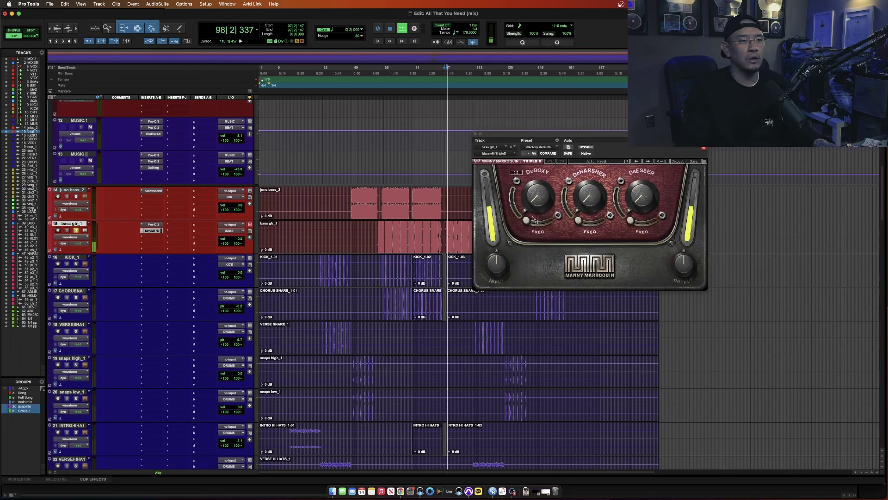
# - Adjust the DeBoxy amount and frequency in the bass gtr's TripleD while the soloed track plays
pyautogui.click(539, 200)
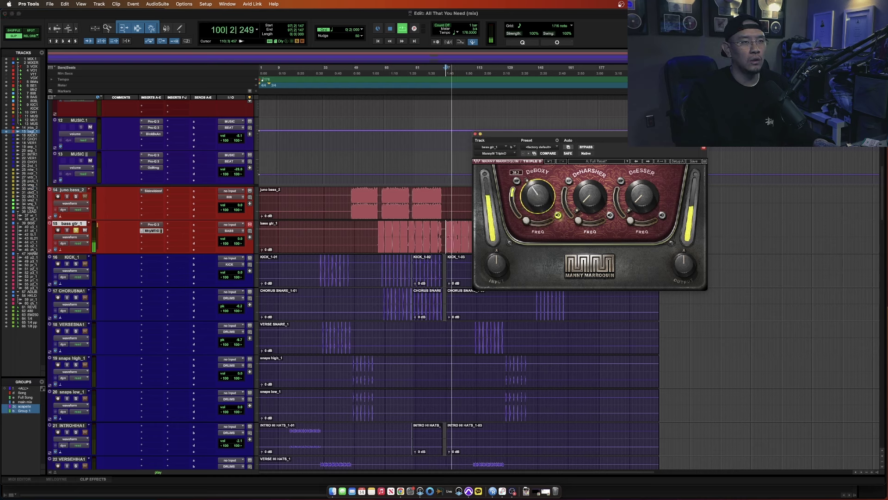
pyautogui.click(527, 220)
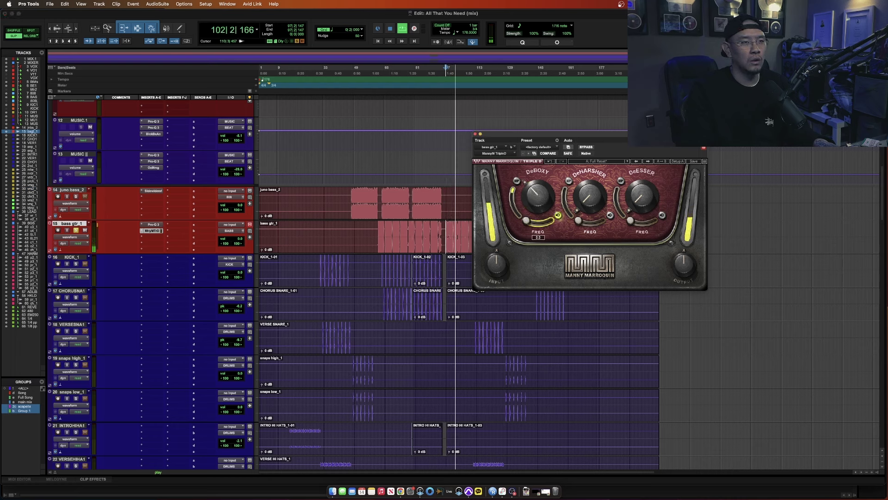
pyautogui.moveTo(526, 220); pyautogui.dragTo(528, 221)
pyautogui.click(558, 216)
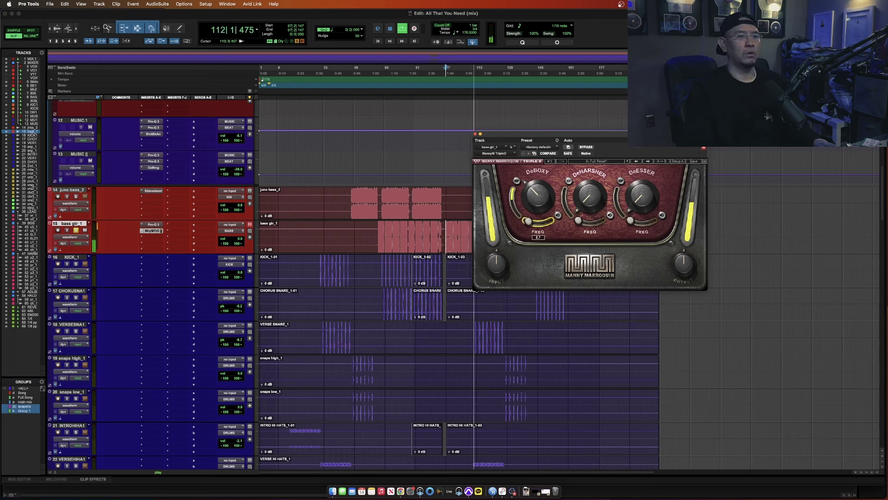
pyautogui.moveTo(537, 196)
pyautogui.mouseDown()
pyautogui.moveTo(537, 204)
pyautogui.moveTo(537, 191)
pyautogui.mouseUp()
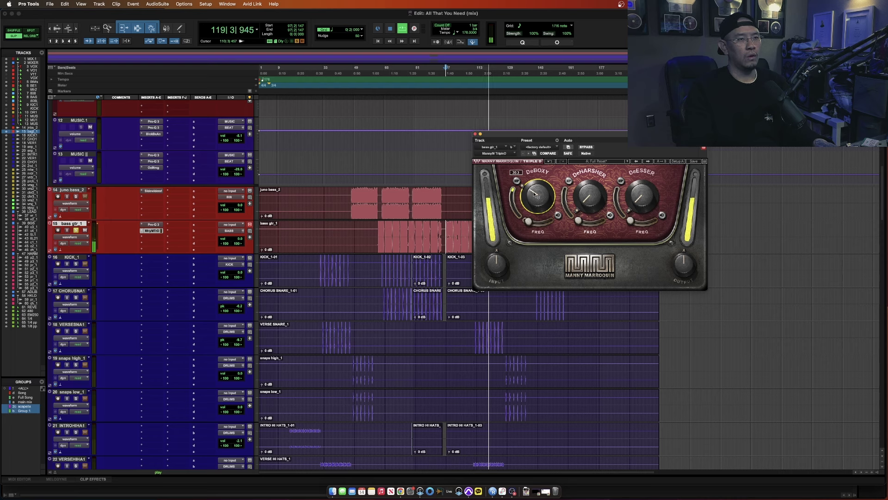
# - Replay the bass gtr from bar 97 together with the other tracks and close the TripleD
pyautogui.press('space')
pyautogui.press('space')
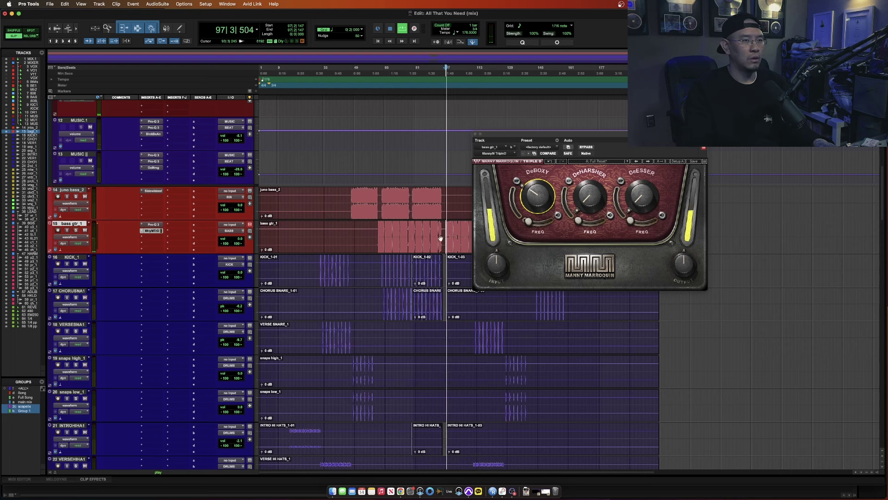
pyautogui.click(476, 134)
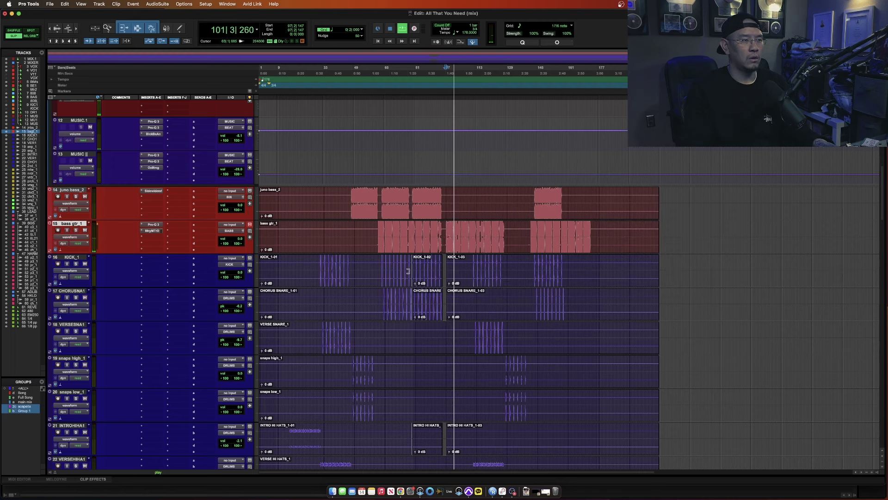
# - Find the verse 2 gtr clip and play the second verse from its start in the full mix
pyautogui.click(454, 226)
pyautogui.press('t')
pyautogui.press('t')
pyautogui.press('t')
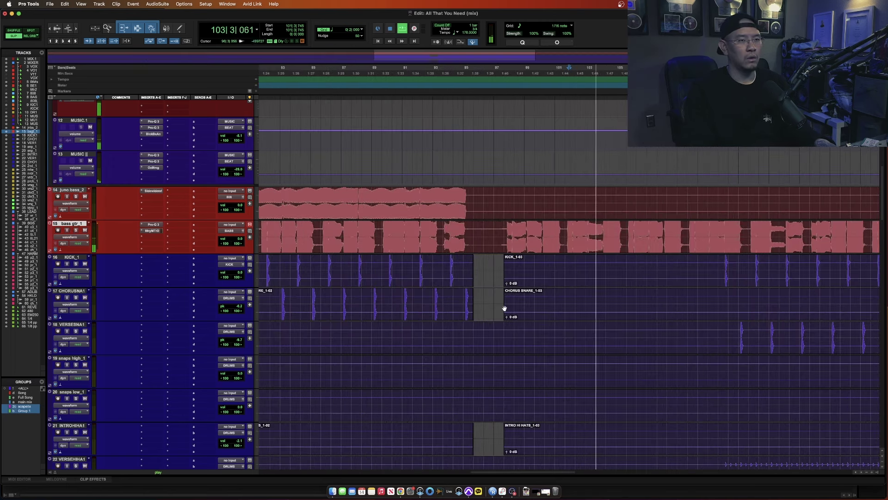
pyautogui.scroll(-6, 528, 278)
pyautogui.scroll(-5, 528, 277)
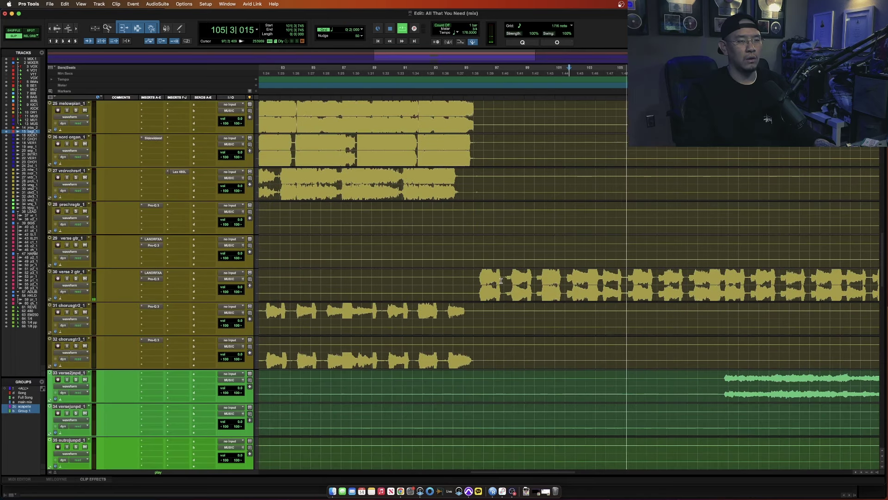
pyautogui.click(503, 271)
pyautogui.press('super+bracketleft')
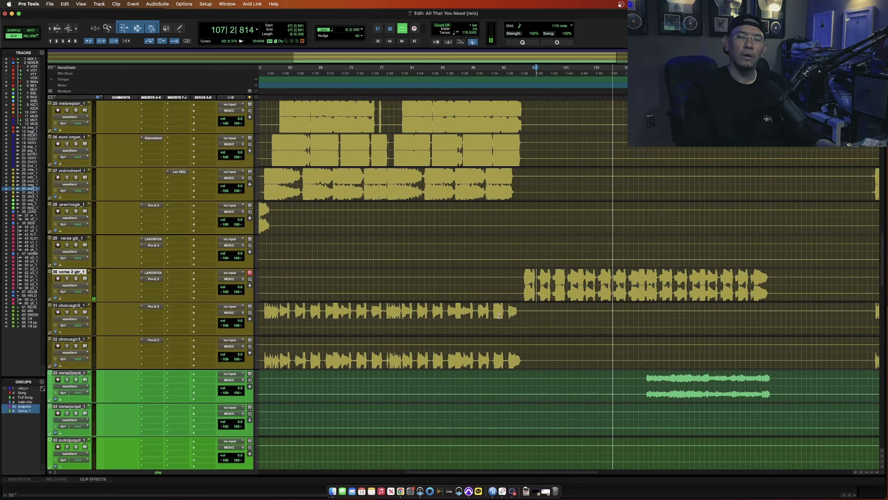
pyautogui.click(525, 284)
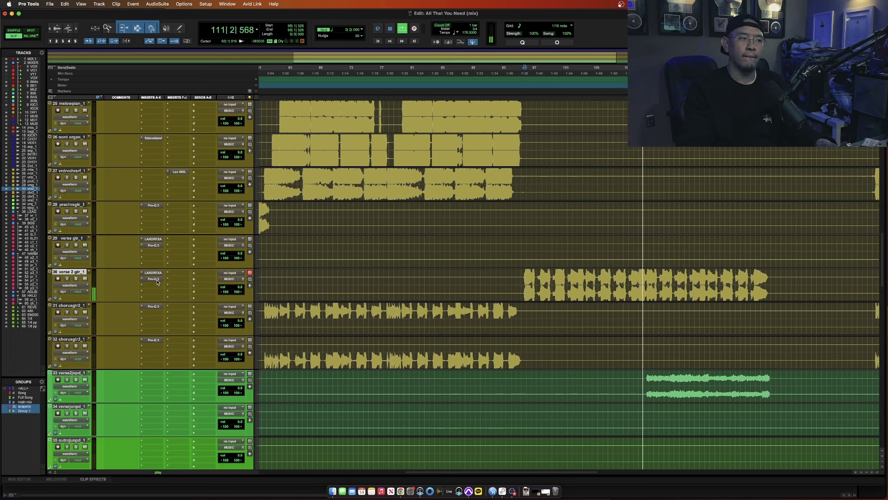
pyautogui.press('space')
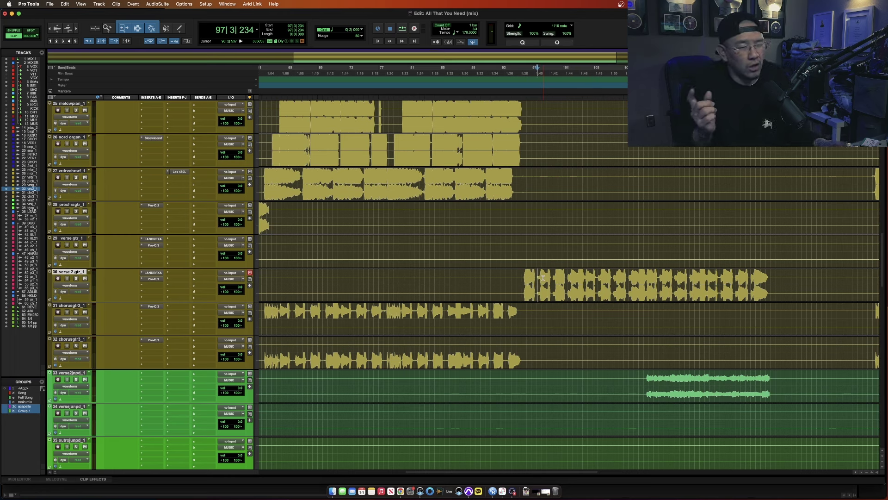
# - Solo verse 2 gtr and audition it from bar 97 and again from bar 100
pyautogui.press('space')
pyautogui.hotkey('shift', 's')
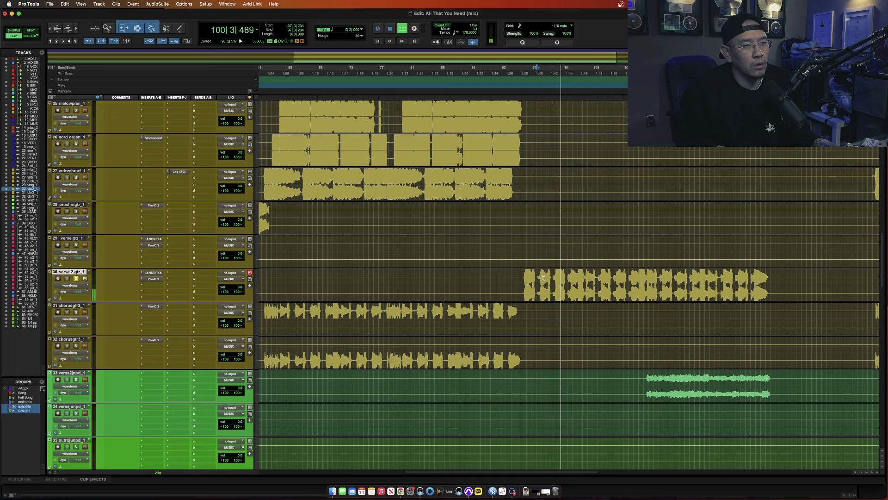
pyautogui.press('space')
pyautogui.click(556, 285)
pyautogui.press('space')
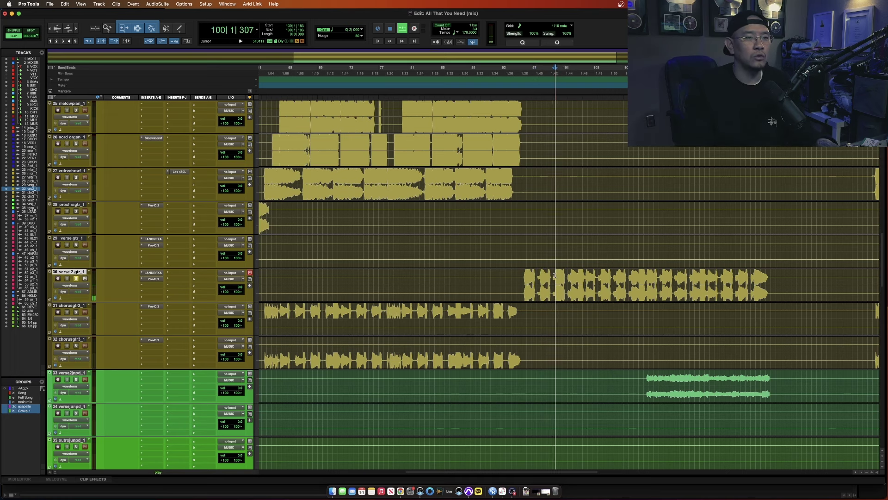
pyautogui.press('space')
# - Review verse 2 gtr's existing Pro-Q 3, insert a second one after it and add a dynamic bell band at about 115 Hz with about 6 dB of reduction
pyautogui.click(150, 279)
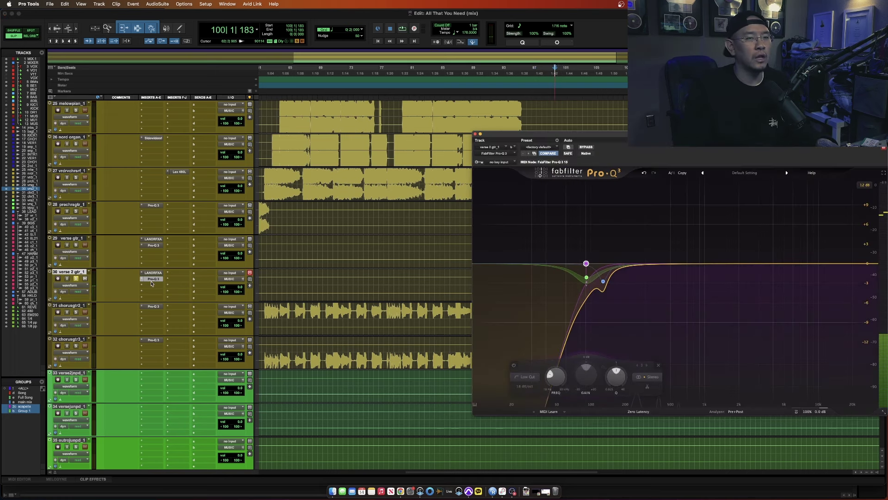
pyautogui.click(151, 282)
pyautogui.click(157, 281)
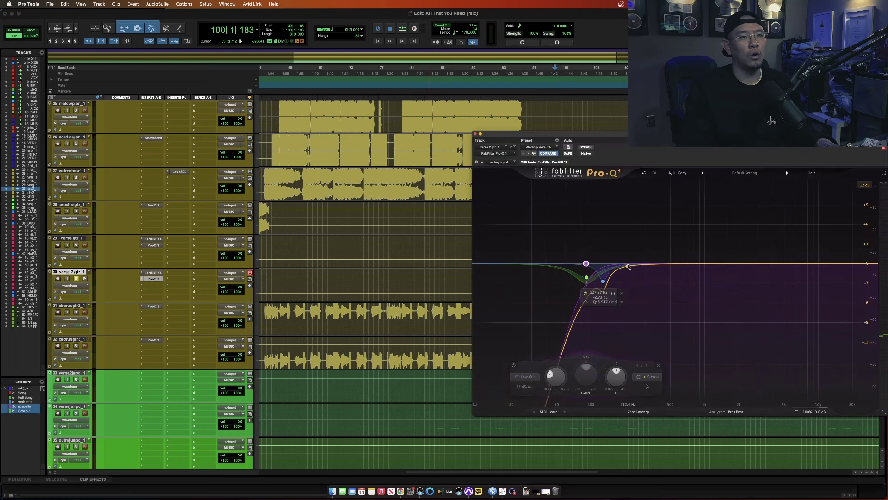
pyautogui.moveTo(629, 267); pyautogui.dragTo(586, 264)
pyautogui.click(146, 289)
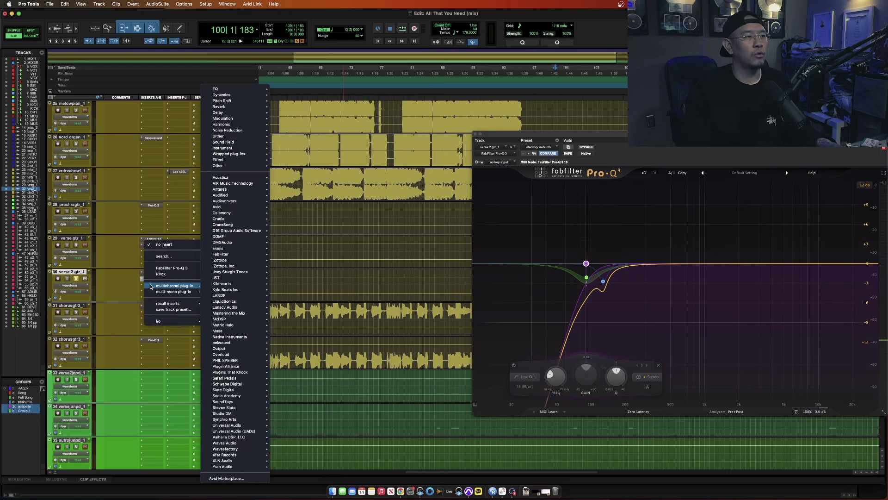
pyautogui.click(174, 263)
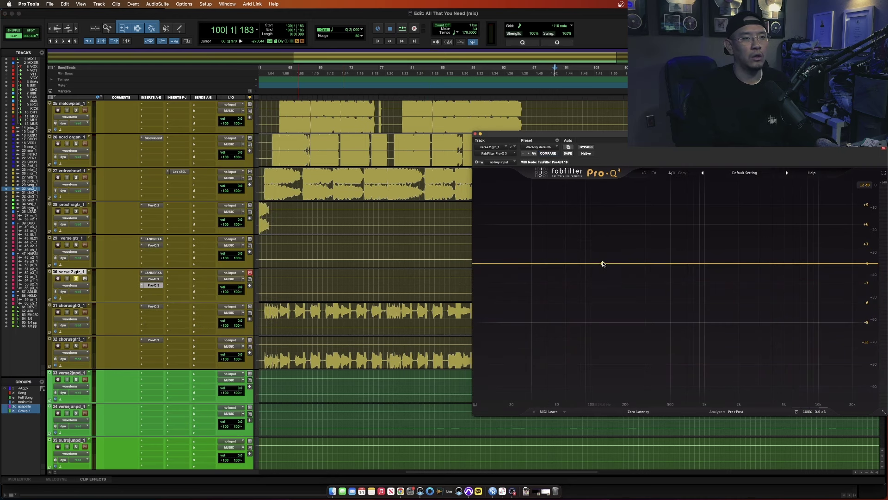
pyautogui.click(598, 264)
pyautogui.scroll(-5, 598, 264)
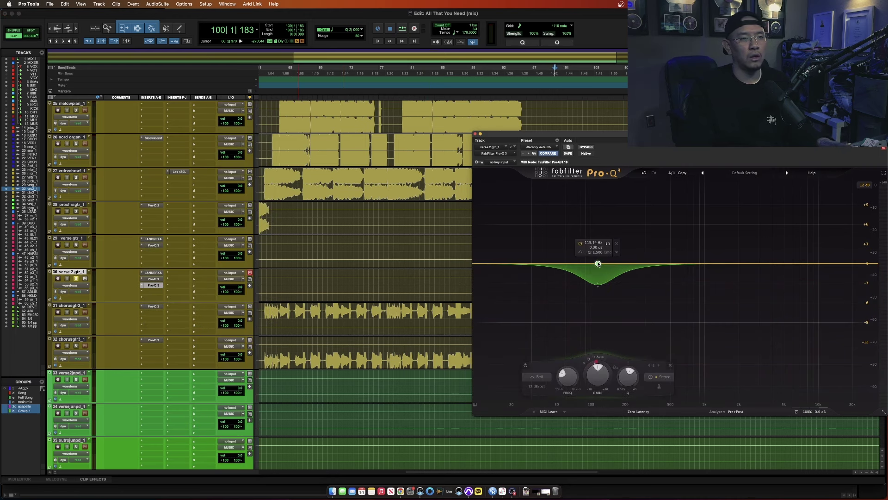
# - Set the new Pro-Q 3's key input to the BASS.L bus and play verse 2 gtr from bar 100
pyautogui.click(501, 163)
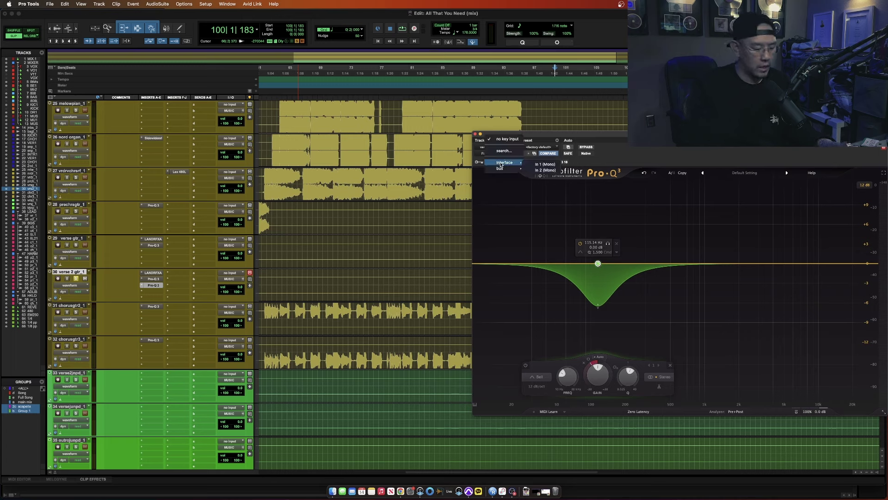
pyautogui.write('bass')
pyautogui.click(555, 171)
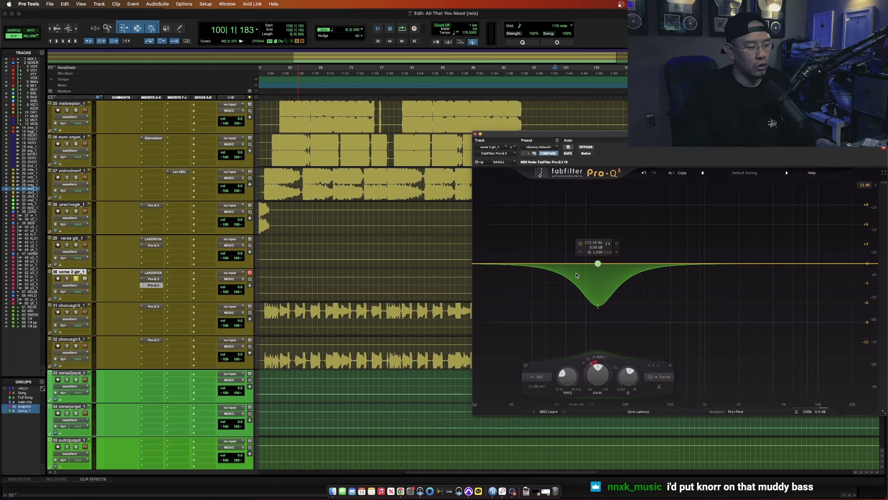
pyautogui.press('space')
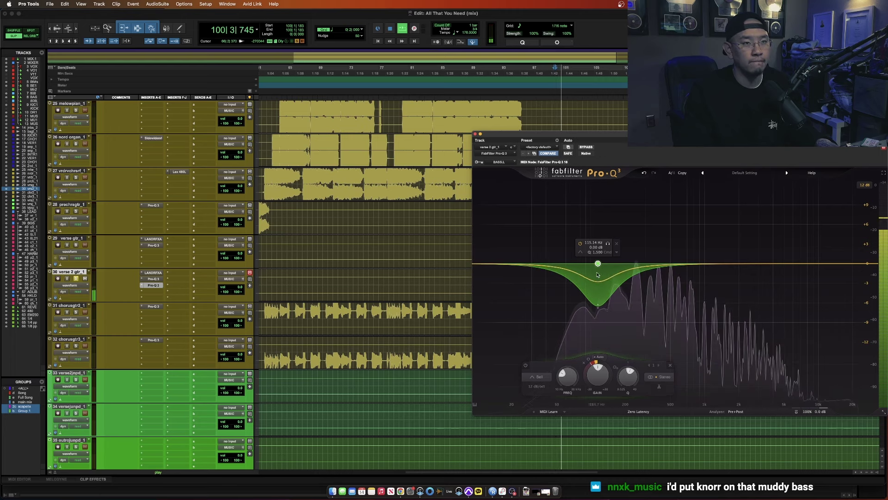
# - Move the dynamic band to about 91 Hz, trigger it from the external side chain and adjust its manual threshold during playback
pyautogui.moveTo(598, 264); pyautogui.dragTo(586, 264)
pyautogui.click(590, 357)
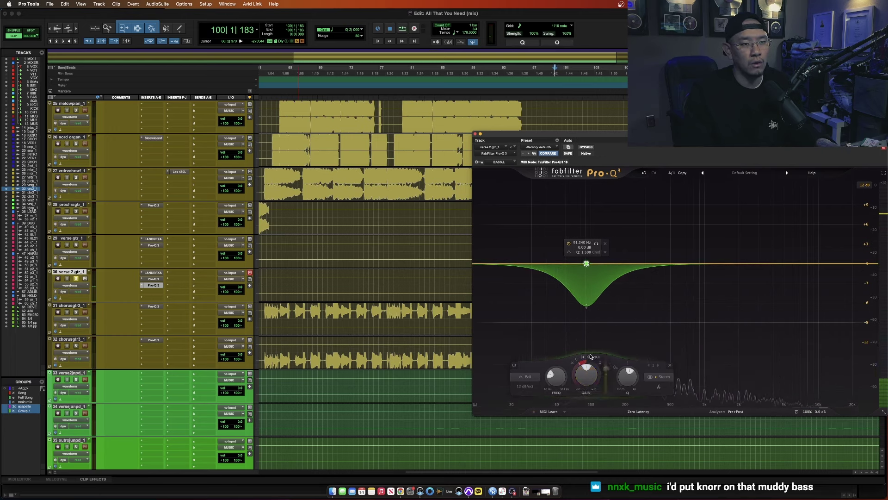
pyautogui.doubleClick(598, 361)
pyautogui.click(591, 358)
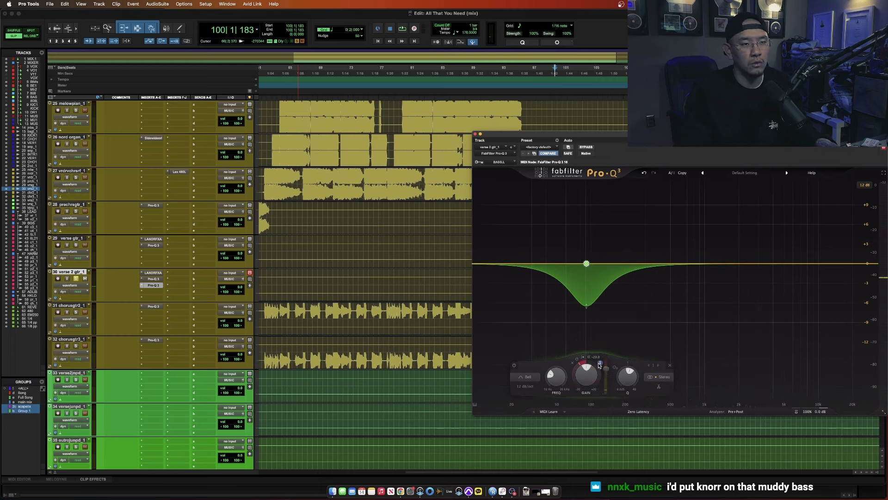
pyautogui.press('space')
pyautogui.moveTo(606, 375); pyautogui.dragTo(608, 369)
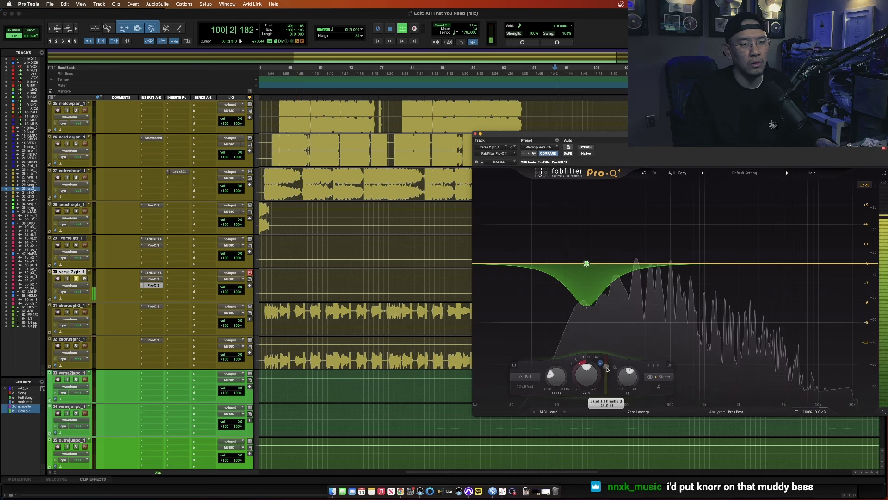
pyautogui.press('space')
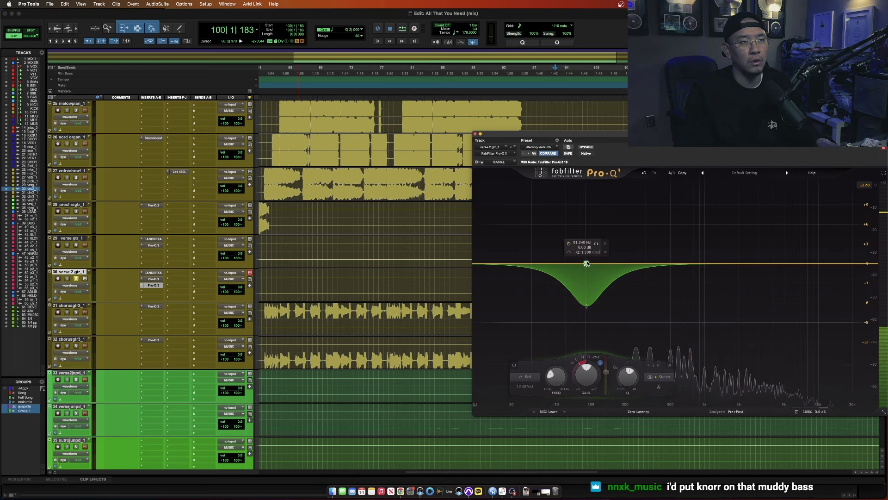
# - Replay from bar 100 and fine-tune the dynamic band to about 87 Hz with a Q of about 1.08
pyautogui.press('space')
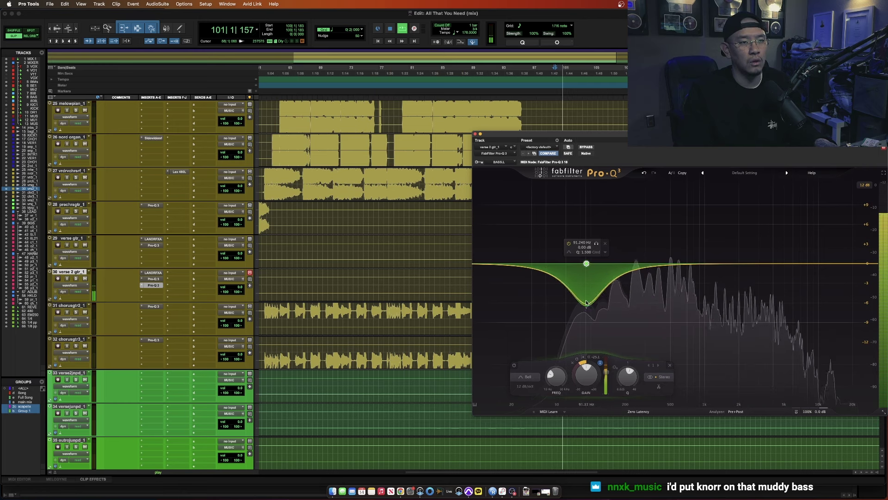
pyautogui.moveTo(588, 266); pyautogui.dragTo(583, 267)
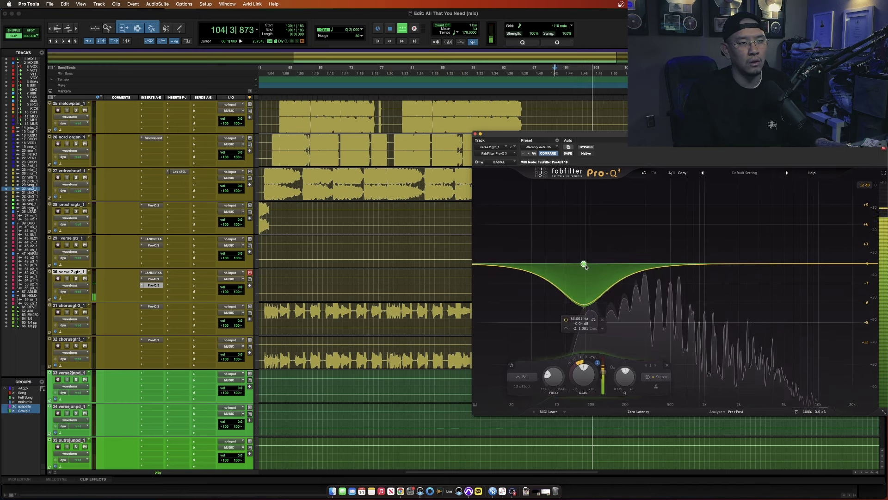
pyautogui.moveTo(584, 308); pyautogui.dragTo(586, 304)
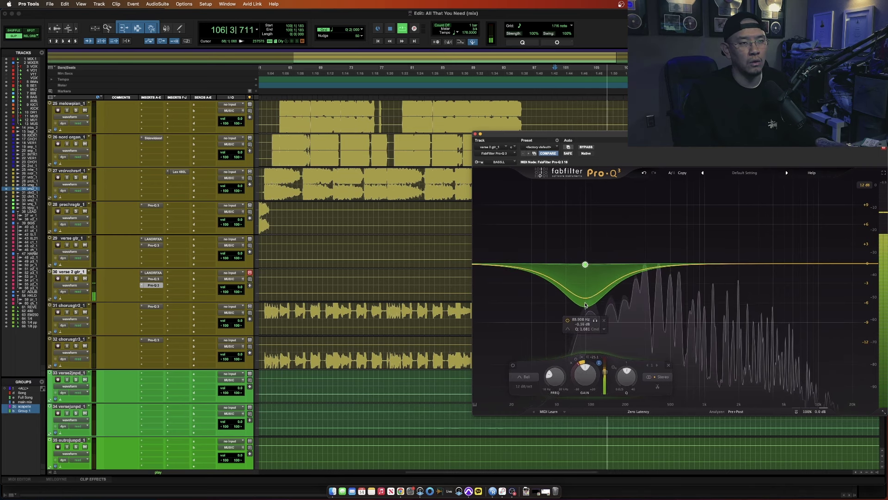
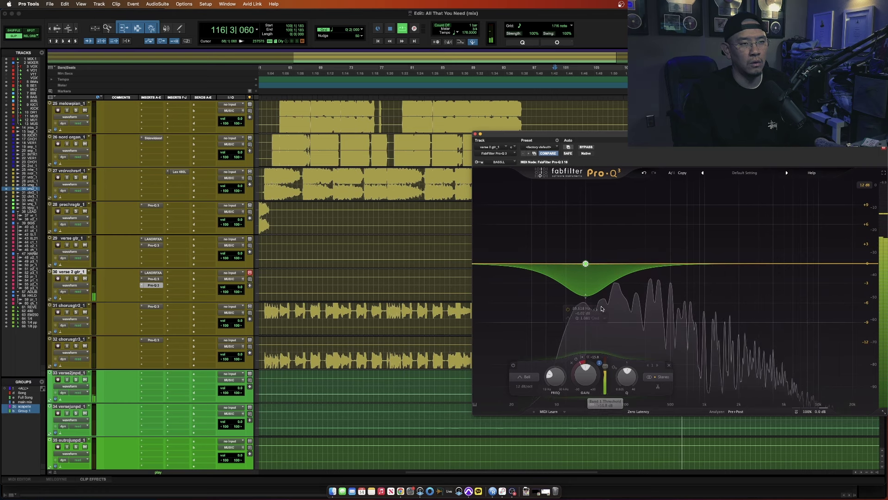
# - Replay verse 2 gtr from bar 100 and tune its dynamic band to about 75.5 Hz with a Q of about 1.69
pyautogui.press('space')
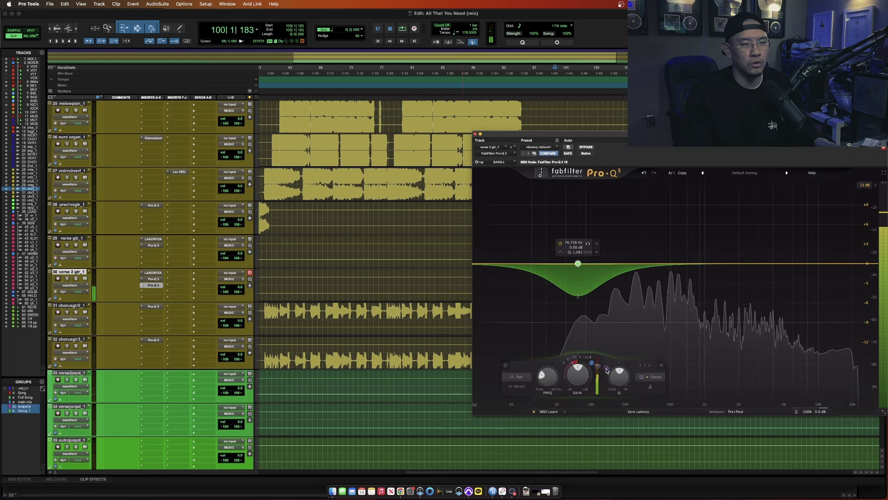
pyautogui.press('space')
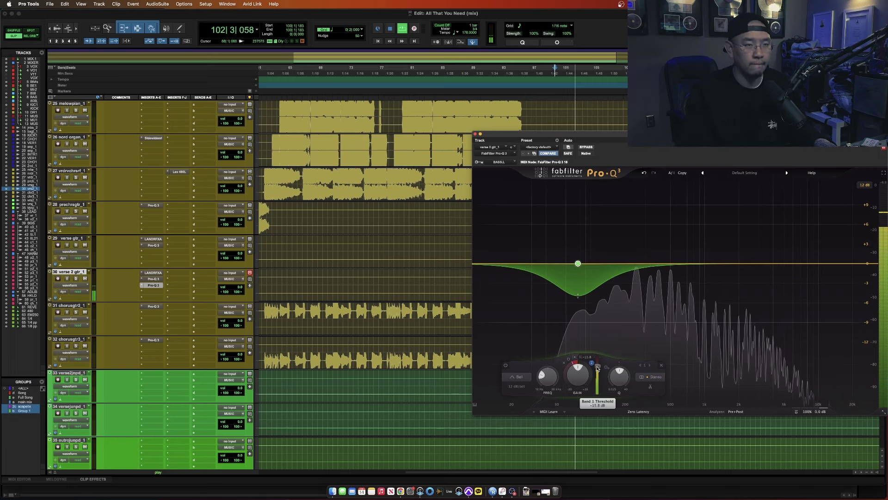
pyautogui.moveTo(574, 283)
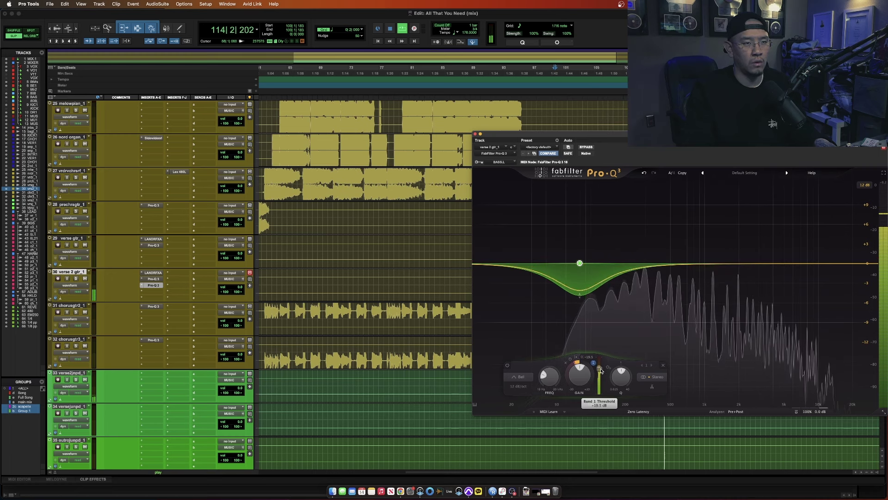
pyautogui.moveTo(582, 267)
pyautogui.scroll(3, 582, 266)
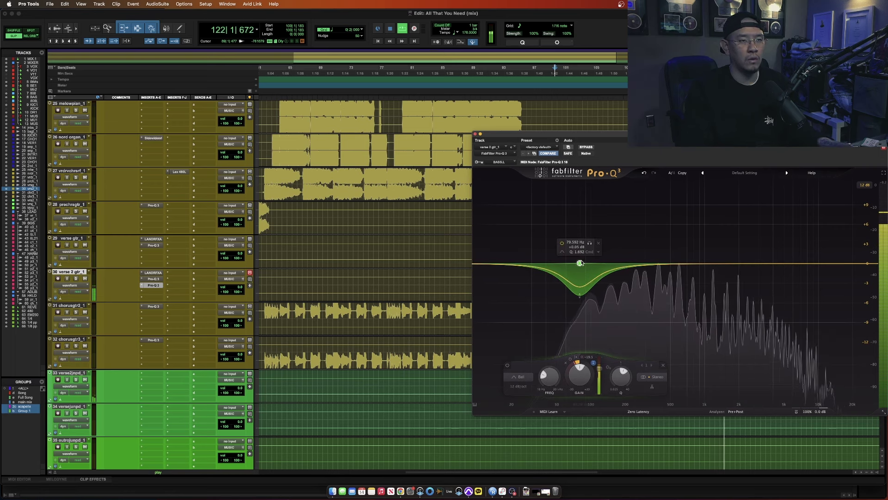
pyautogui.moveTo(579, 263); pyautogui.dragTo(576, 263)
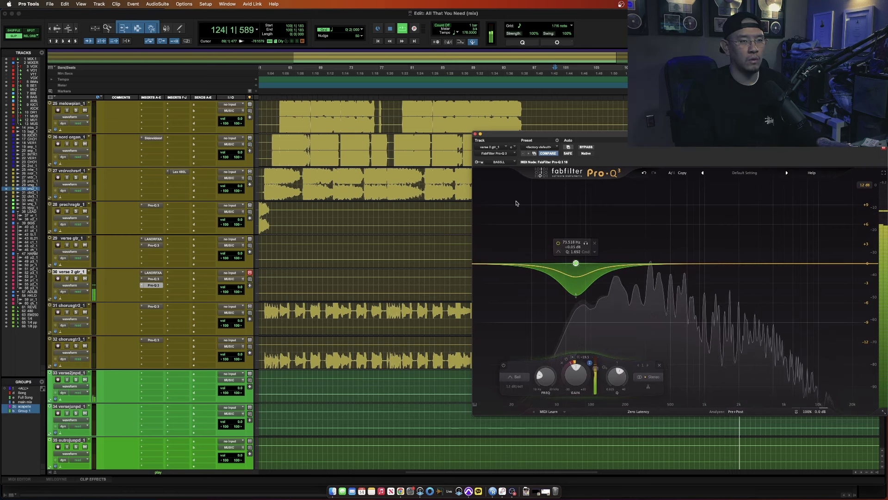
# - Close the open plug-in windows and play the full mix from the start of the verse 2 gtr clip at bar 95
pyautogui.click(475, 134)
pyautogui.press('ctrl+alt+super+w')
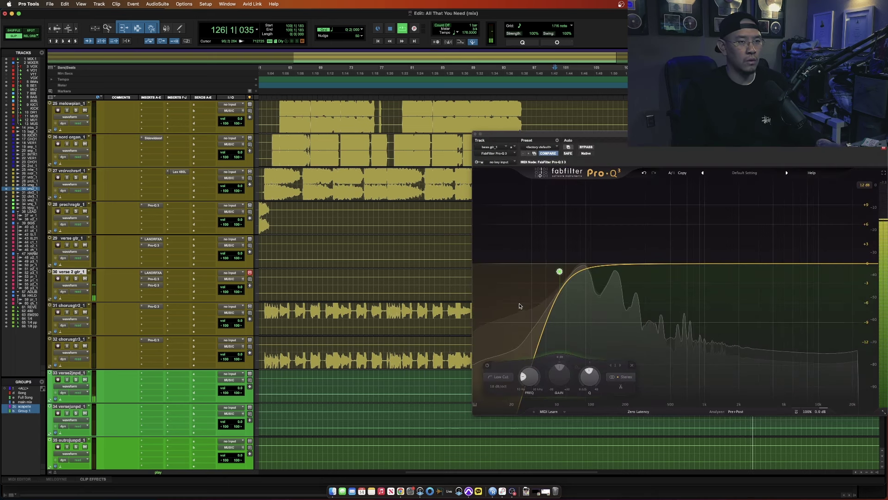
pyautogui.press('r')
pyautogui.press('r')
pyautogui.press('ctrl+alt+super+w')
pyautogui.press('F4')
pyautogui.click(497, 275)
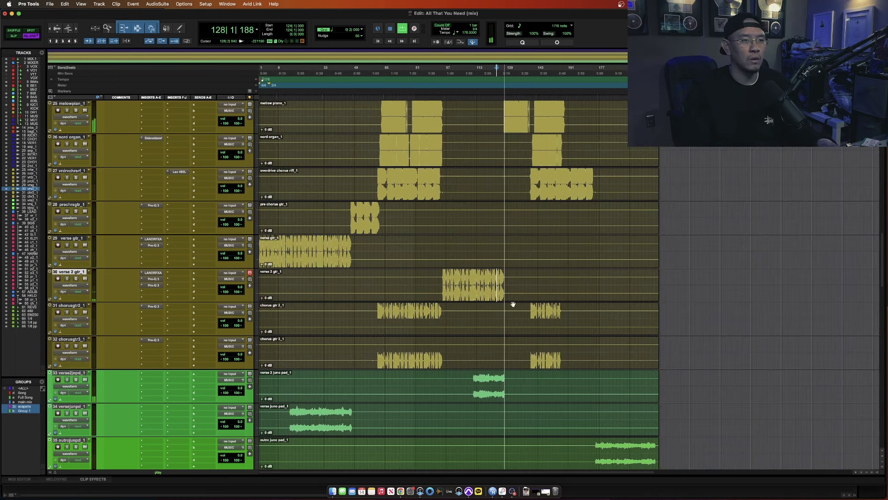
pyautogui.press('t')
pyautogui.press('t')
pyautogui.press('r')
pyautogui.press('space')
pyautogui.click(461, 278)
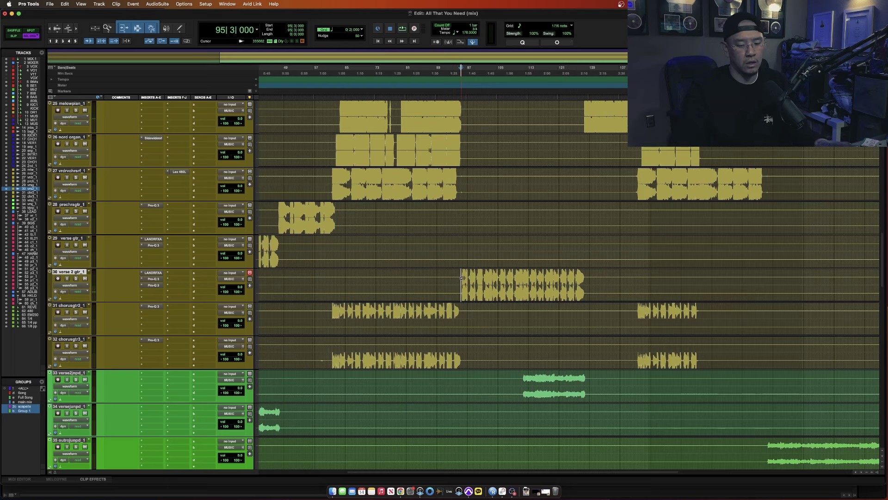
pyautogui.press('space')
# - Listen to verse 2 while looking over the bass, drum, guitar, pad and vocal tracks, and stop playback
pyautogui.scroll(10, 461, 278)
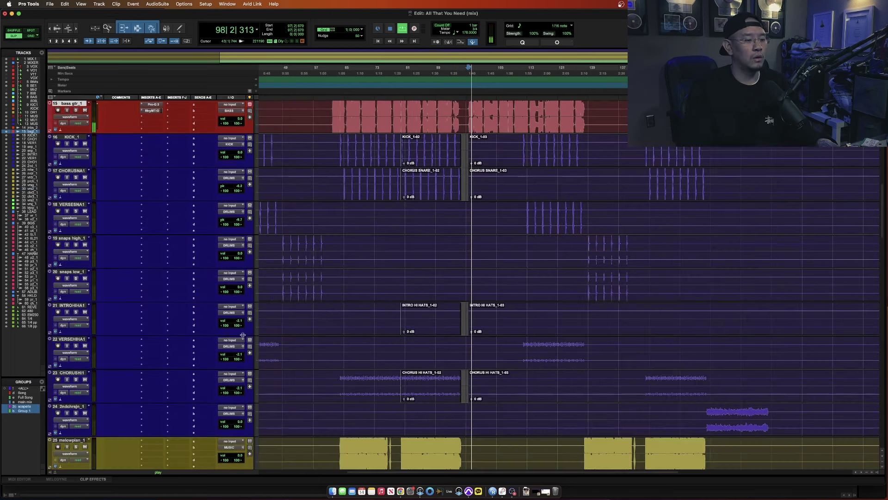
pyautogui.scroll(-4, 259, 342)
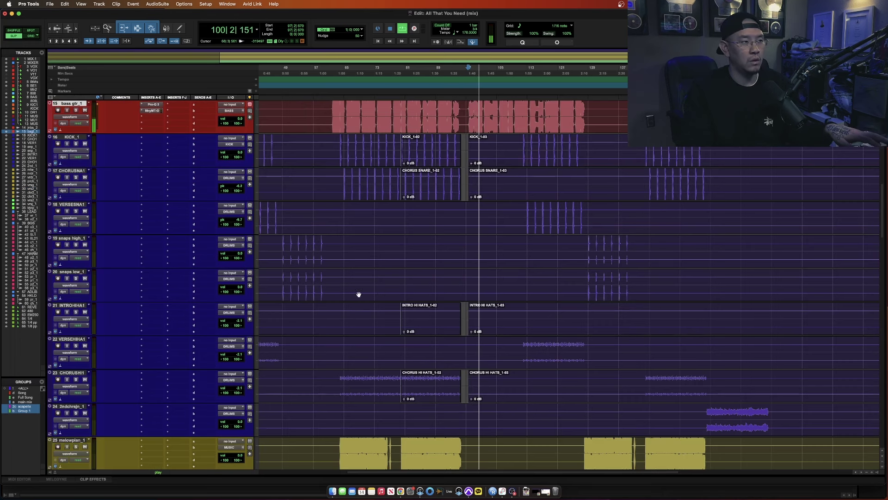
pyautogui.scroll(-5, 338, 289)
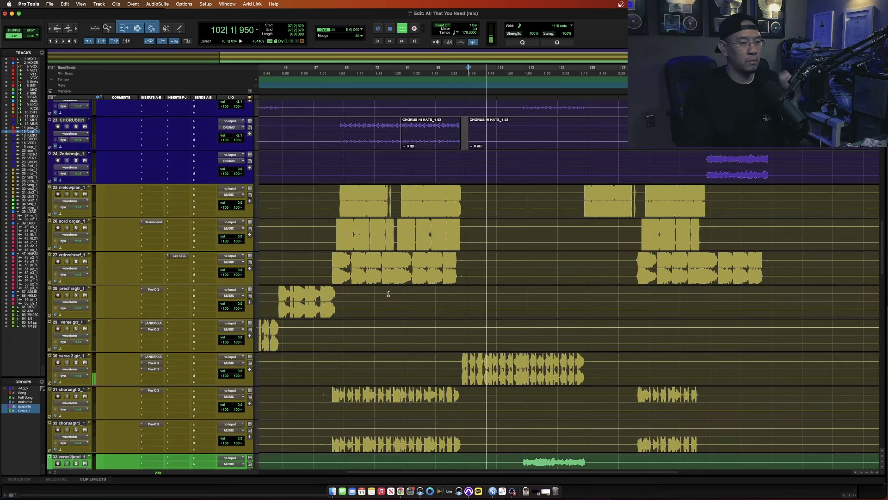
pyautogui.scroll(-5, 402, 339)
pyautogui.press('r')
pyautogui.press('r')
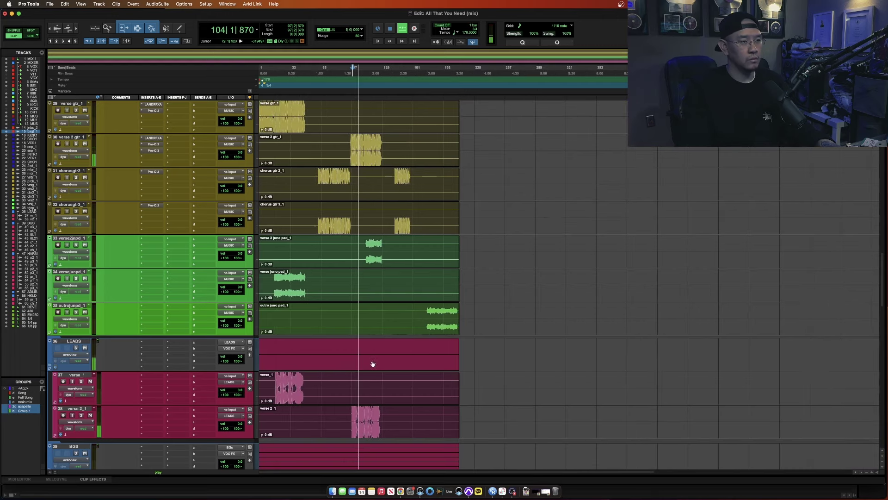
pyautogui.press('t')
pyautogui.press('space')
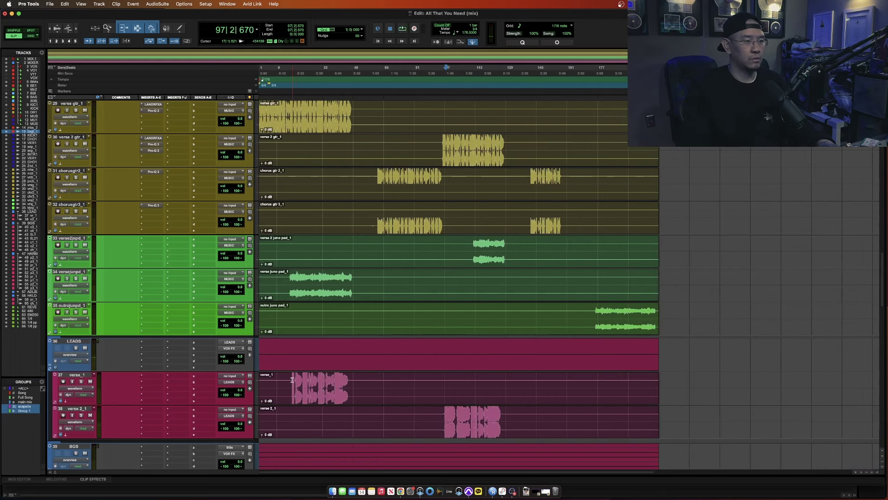
# - Activate The God Particle on MIX.1, play from the start of the verse_1 vocal at bar 17 and check the plug-in's settings
pyautogui.click(293, 379)
pyautogui.scroll(15, 284, 324)
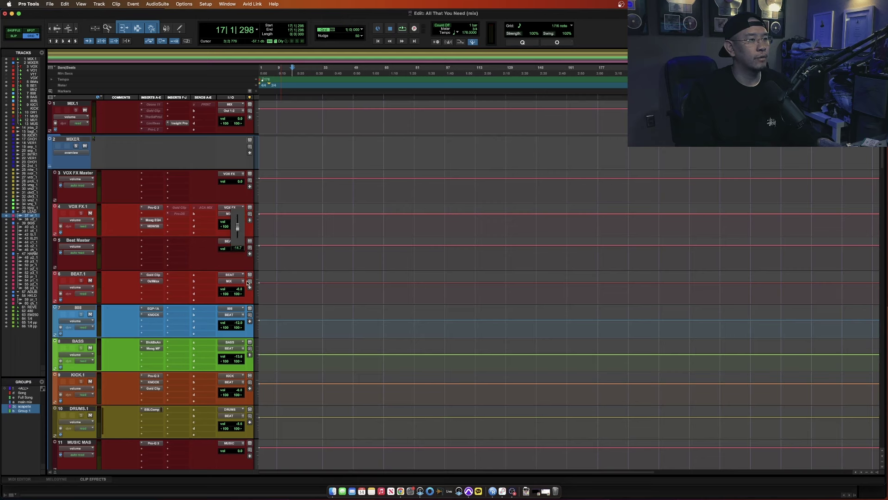
pyautogui.press('F4')
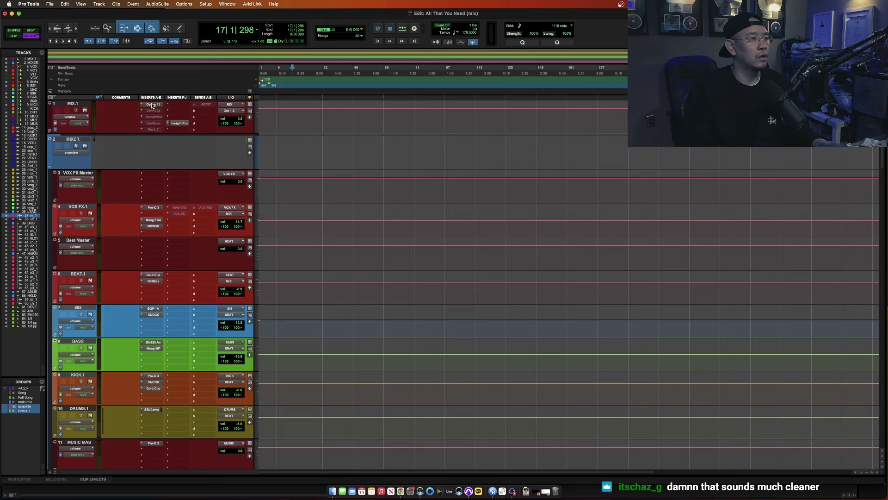
pyautogui.keyDown('ctrl'); pyautogui.keyDown('super'); pyautogui.click(152, 105); pyautogui.keyUp('super'); pyautogui.keyUp('ctrl')
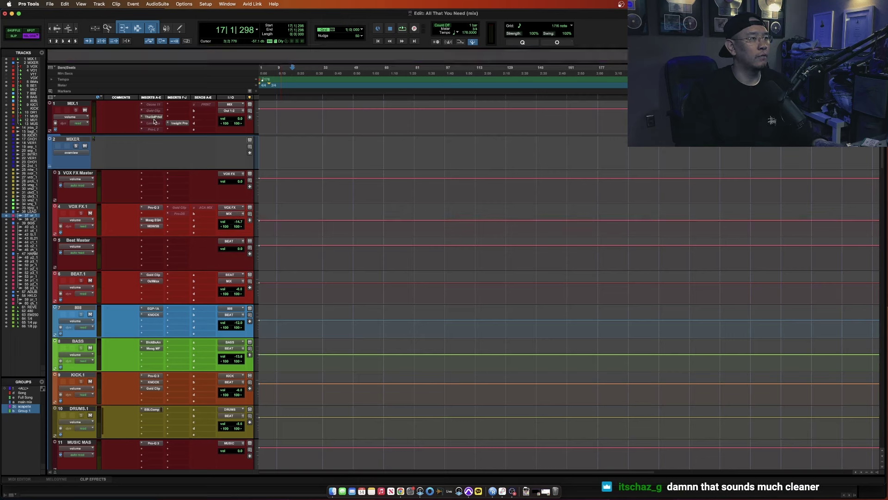
pyautogui.click(153, 117)
pyautogui.click(154, 117)
pyautogui.press('space')
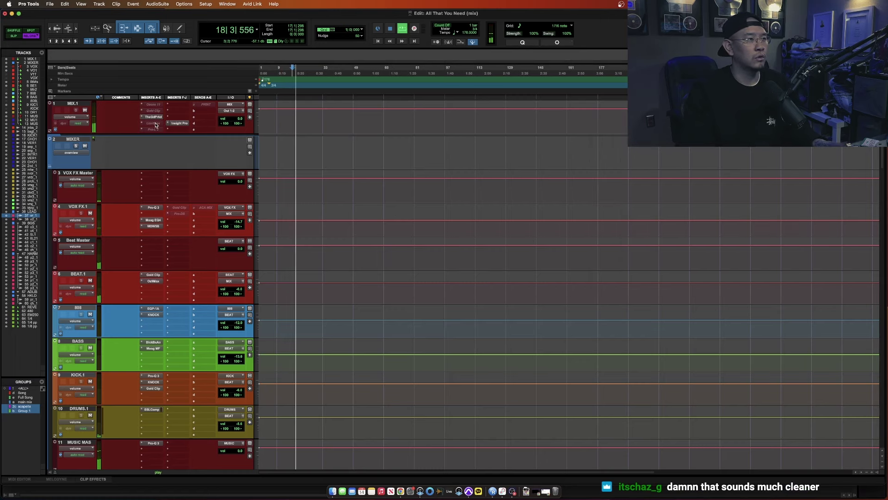
pyautogui.click(153, 117)
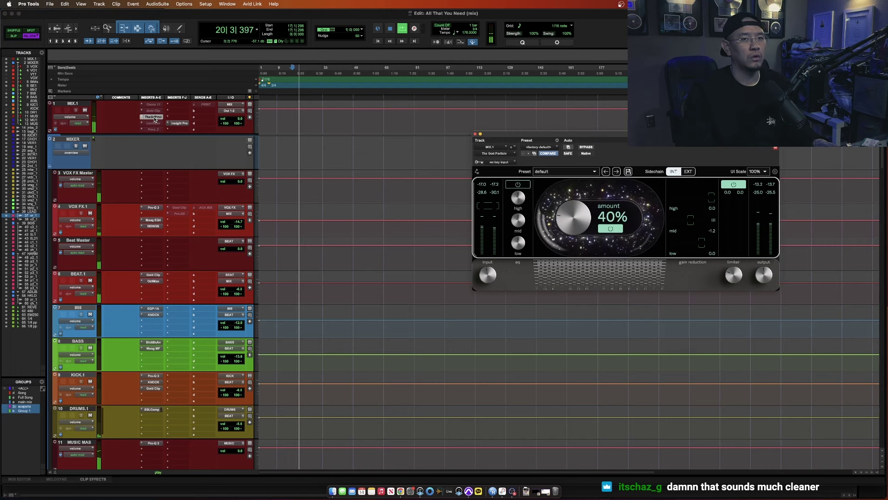
pyautogui.click(154, 118)
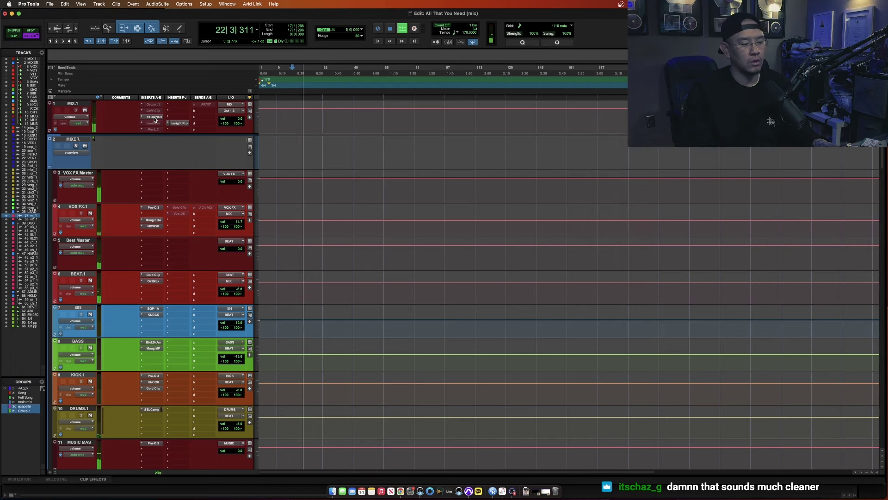
# - Activate Limitless on MIX.1 and set its threshold to -7.0 dB during playback
pyautogui.keyDown('ctrl'); pyautogui.keyDown('super'); pyautogui.click(153, 124); pyautogui.keyUp('super'); pyautogui.keyUp('ctrl')
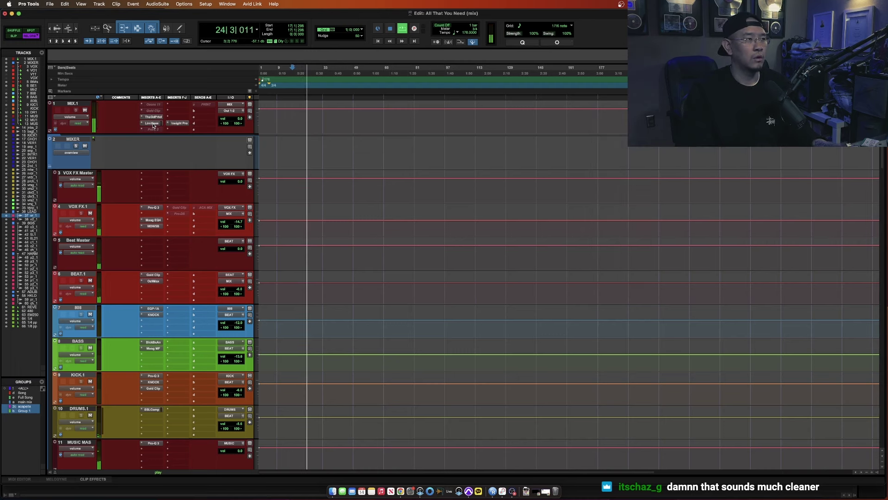
pyautogui.click(152, 124)
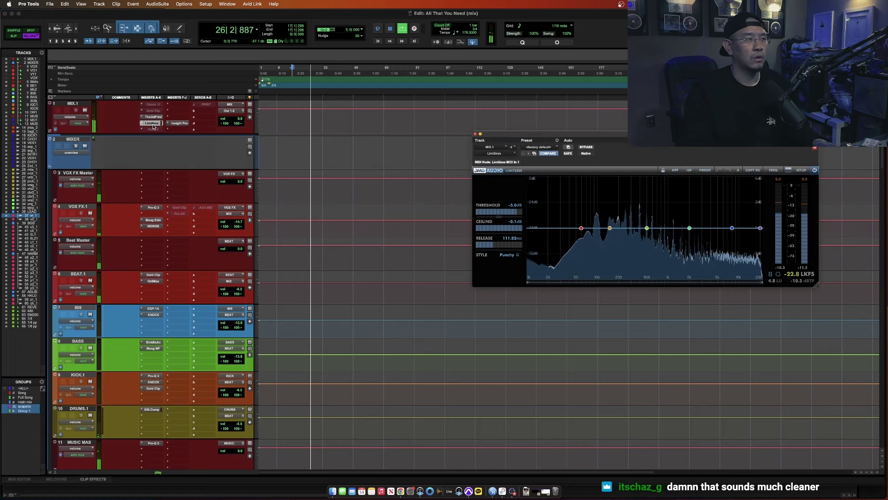
pyautogui.click(152, 123)
pyautogui.click(152, 123)
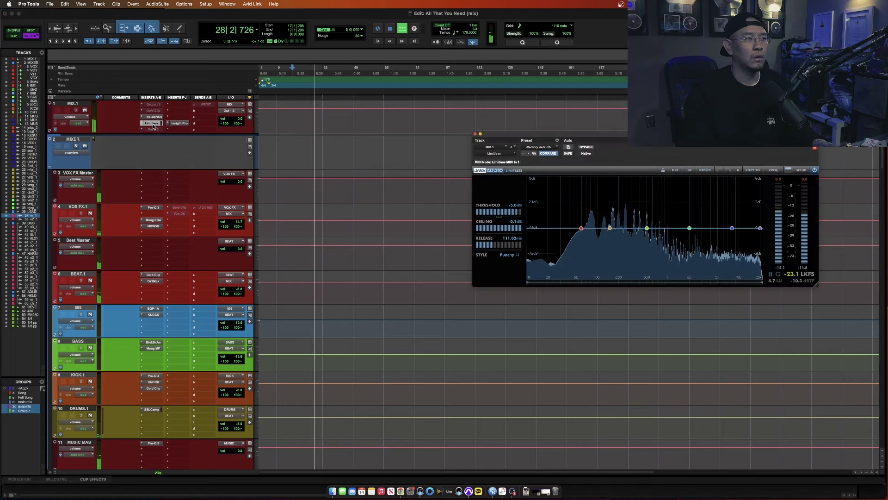
pyautogui.click(152, 124)
pyautogui.click(153, 123)
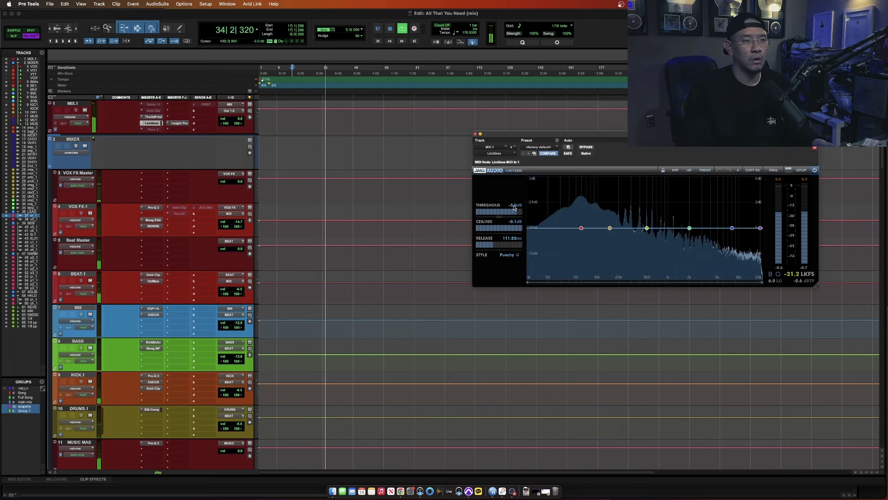
pyautogui.moveTo(518, 211); pyautogui.dragTo(516, 214)
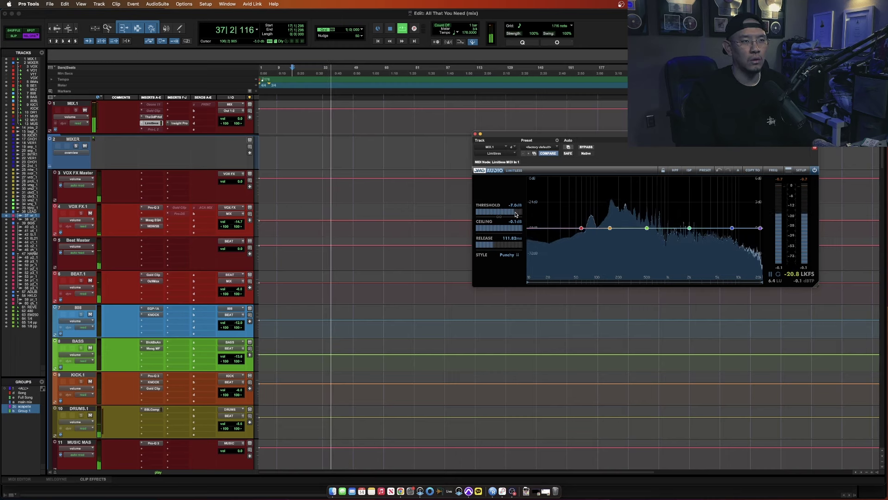
pyautogui.click(475, 133)
# - Raise the VOX FX.1 bus volume while the first verse plays
pyautogui.scroll(-6, 394, 297)
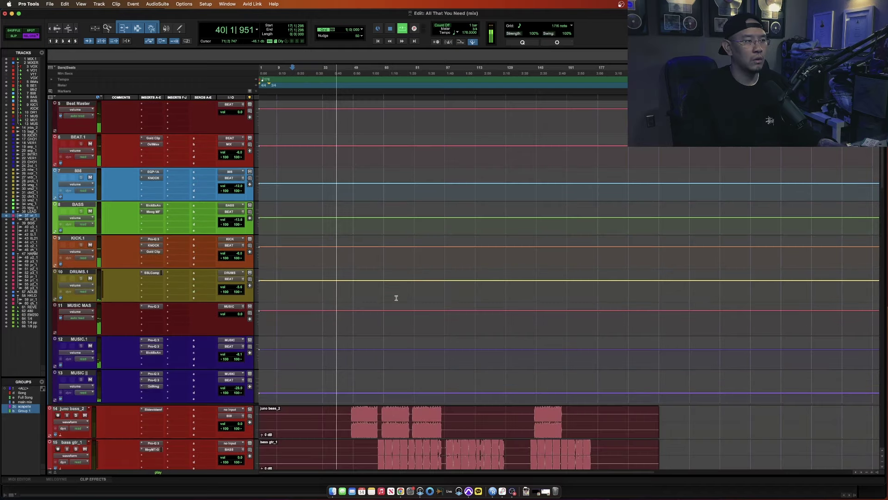
pyautogui.scroll(5, 395, 297)
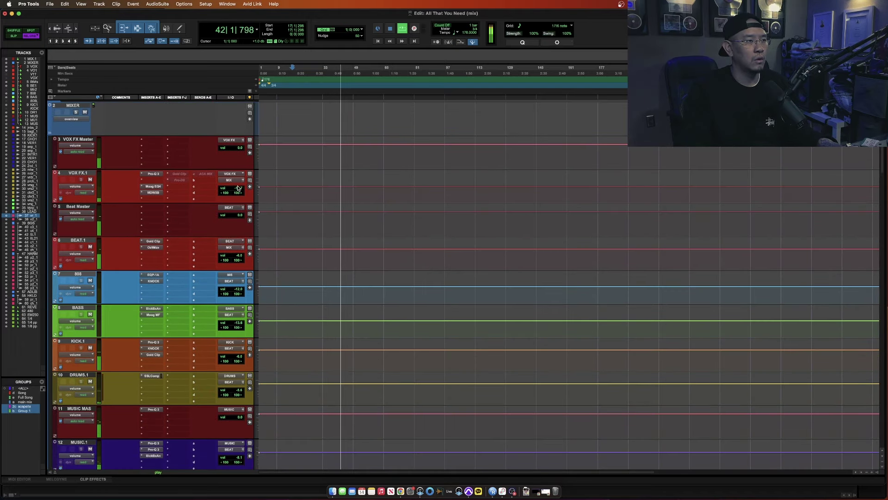
pyautogui.moveTo(237, 188); pyautogui.dragTo(231, 159)
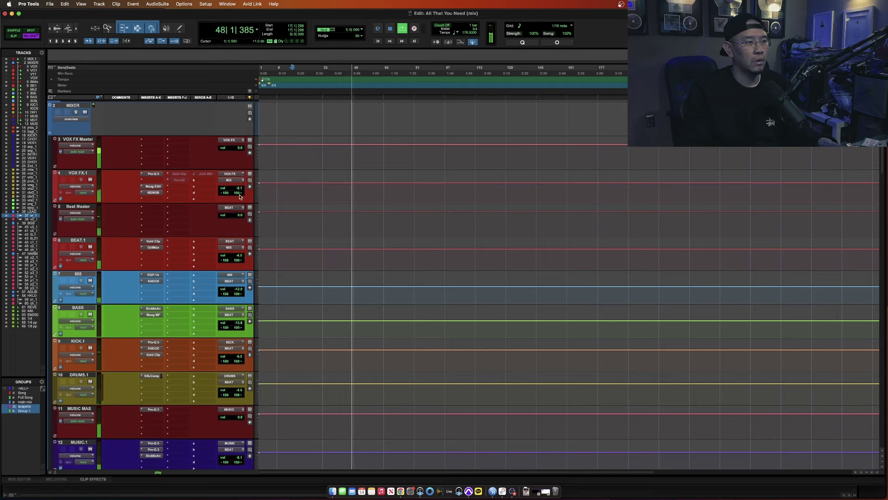
pyautogui.moveTo(239, 189); pyautogui.dragTo(237, 175)
# - Restart playback from bar 17 and lower the MUSIC.1 bus volume slightly
pyautogui.scroll(-5, 269, 259)
pyautogui.press('space')
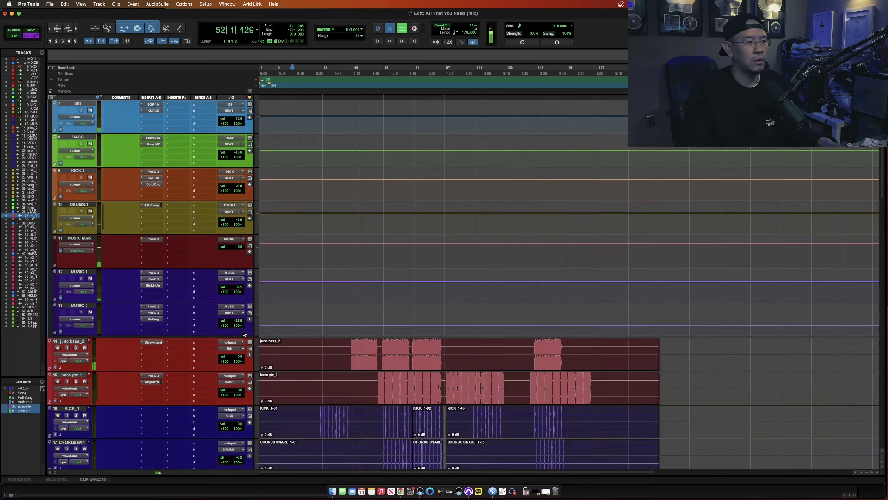
pyautogui.press('space')
pyautogui.moveTo(239, 289); pyautogui.dragTo(240, 292)
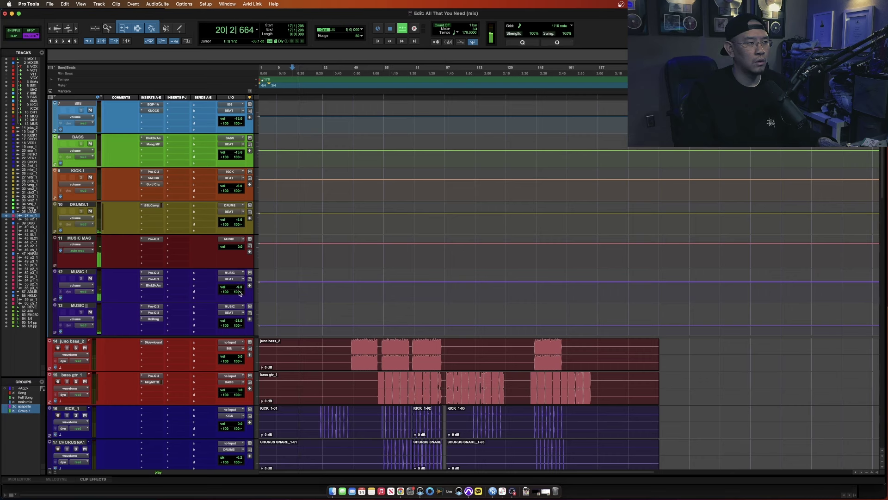
pyautogui.scroll(-10, 277, 302)
pyautogui.scroll(8, 284, 311)
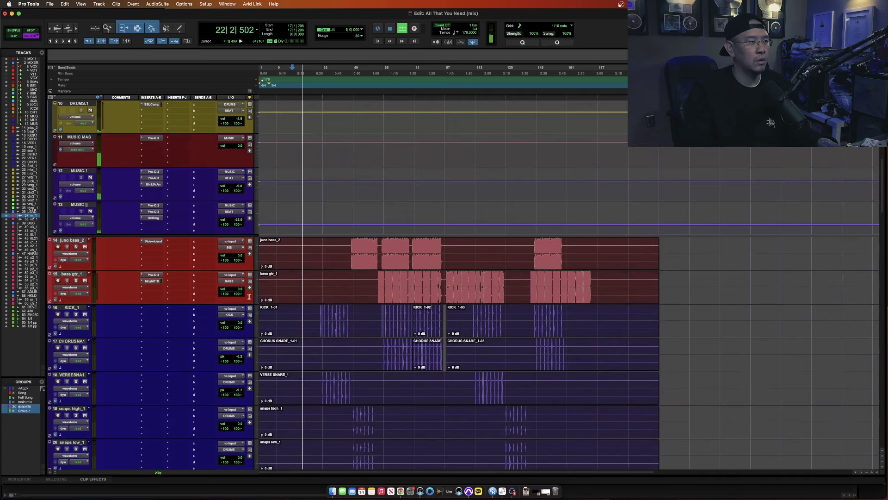
pyautogui.scroll(1, 161, 251)
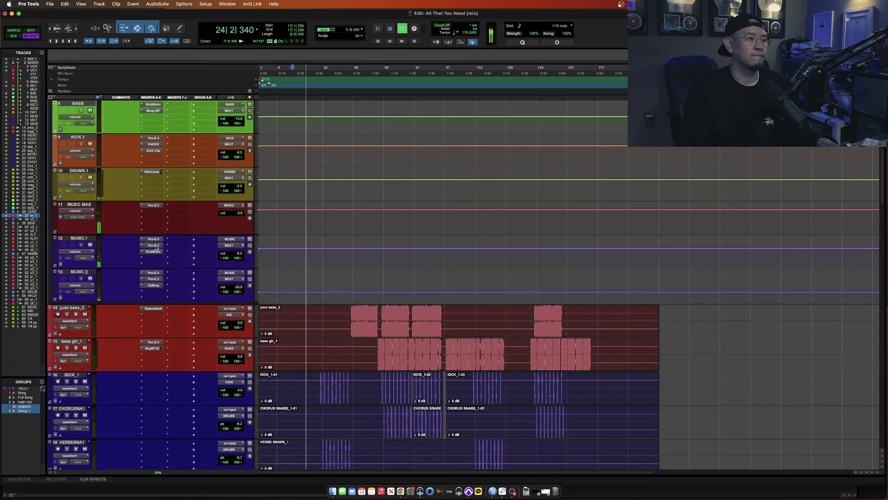
# - In MUSIC.1's kick-keyed Pro-Q 3, ease the dynamic band to about 3 dB of reduction at 82 Hz with a Q of about 1.28
pyautogui.click(156, 246)
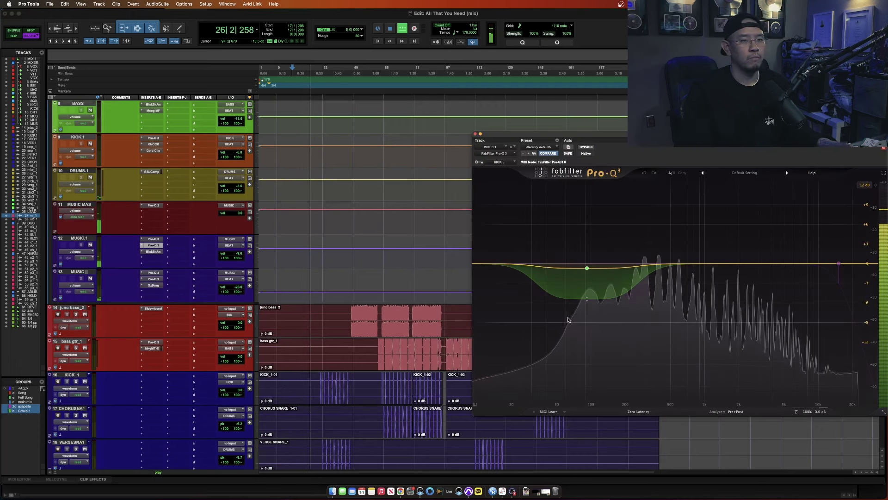
pyautogui.moveTo(587, 288); pyautogui.dragTo(587, 265)
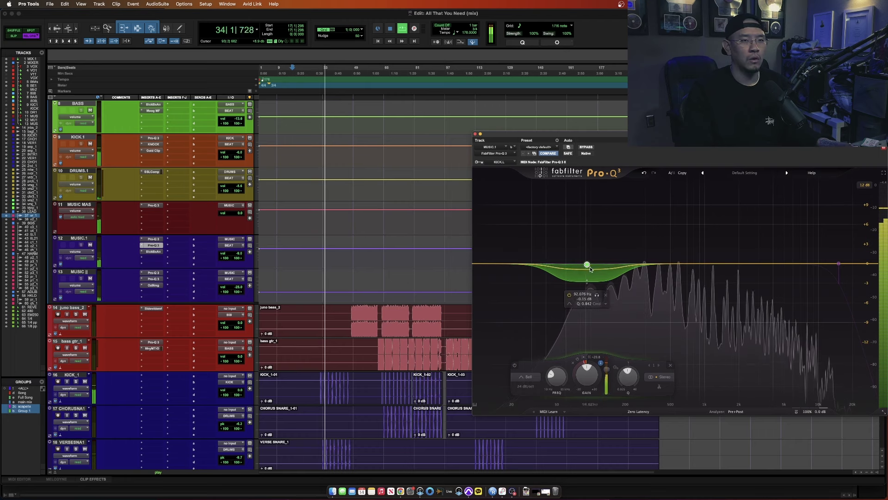
pyautogui.moveTo(587, 264); pyautogui.dragTo(581, 265)
pyautogui.scroll(3, 585, 281)
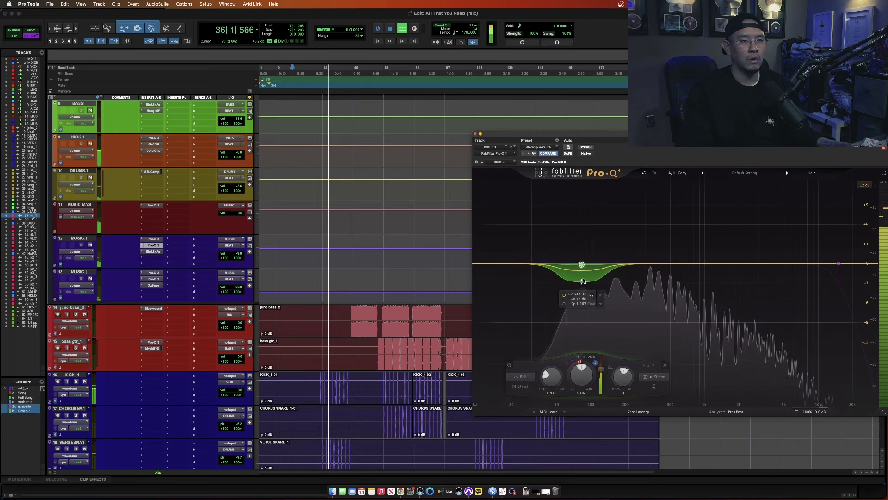
# - Check the low-shelf band in MUSIC.1's first Pro-Q 3 during playback and close the plug-in
pyautogui.click(154, 241)
pyautogui.click(155, 239)
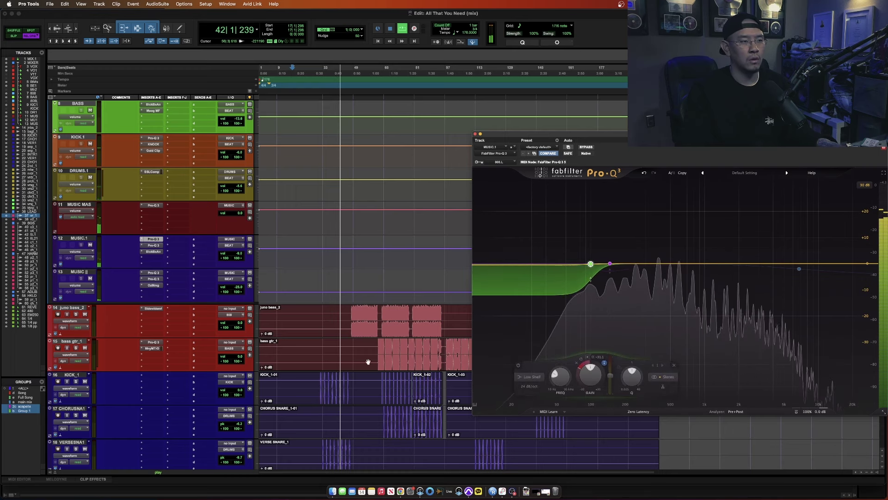
pyautogui.click(351, 343)
pyautogui.press('super+w')
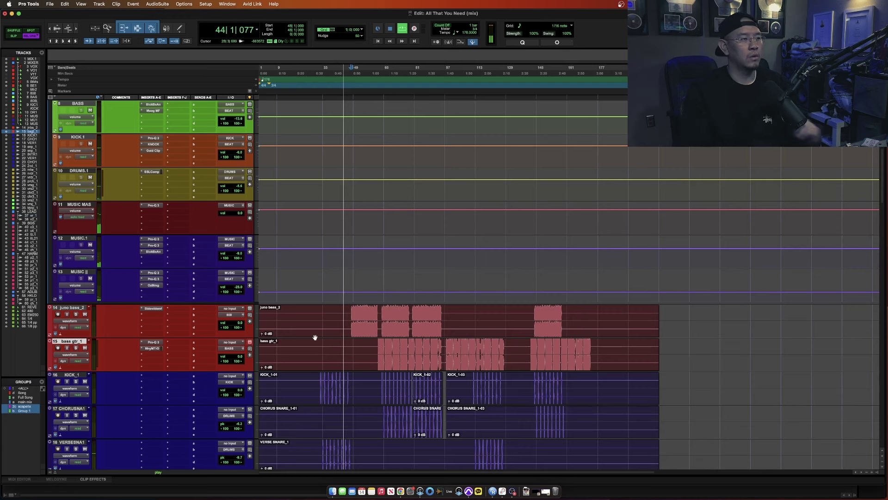
# - Lower the intro, verse and chorus hi-hat tracks together to -4.5 dB, auditioning them from bar 32
pyautogui.scroll(-5, 173, 277)
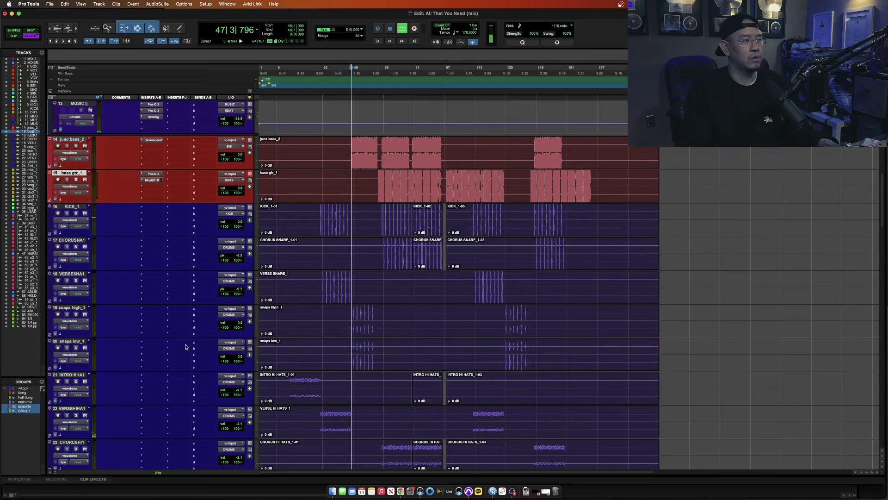
pyautogui.scroll(6, 186, 347)
pyautogui.press('space')
pyautogui.scroll(-8, 185, 347)
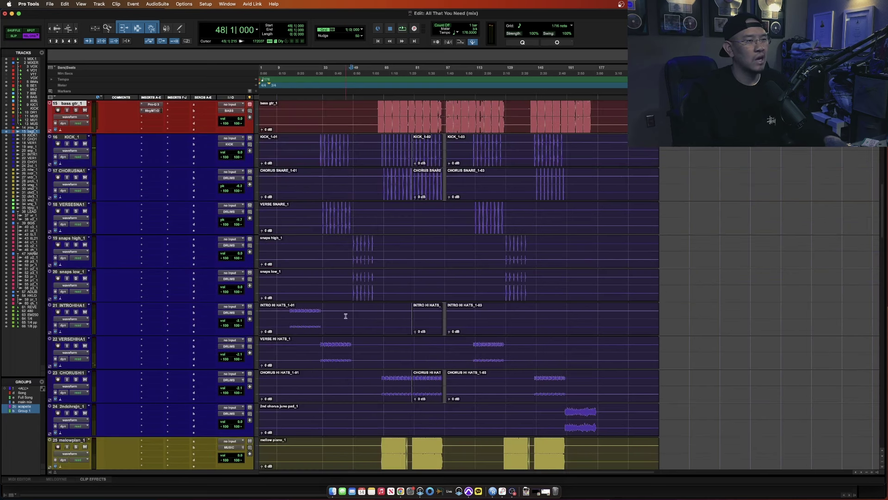
pyautogui.click(301, 311)
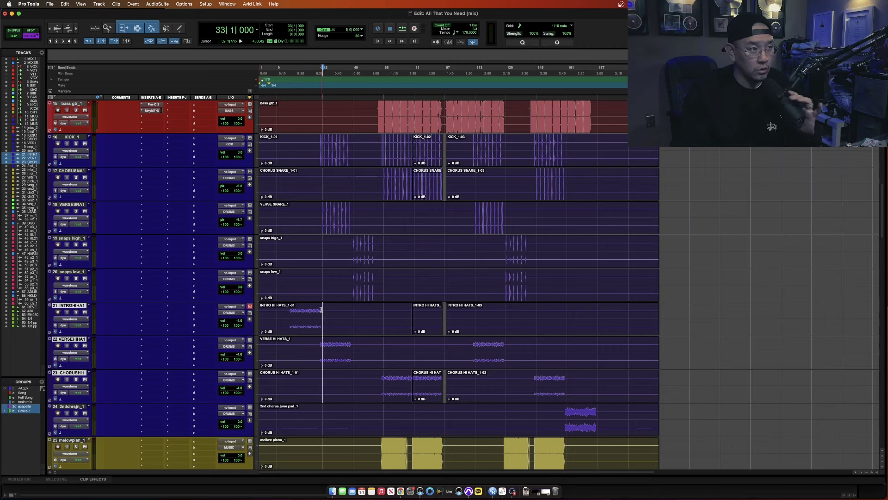
pyautogui.click(321, 310)
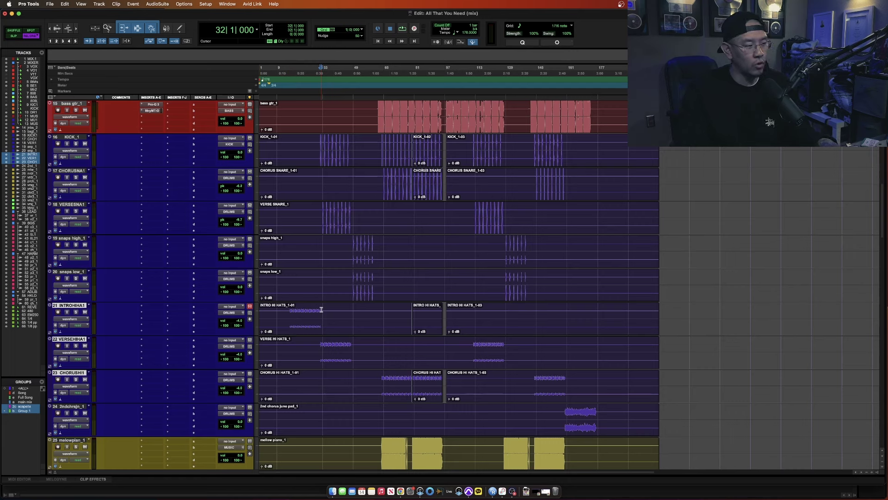
pyautogui.press('space')
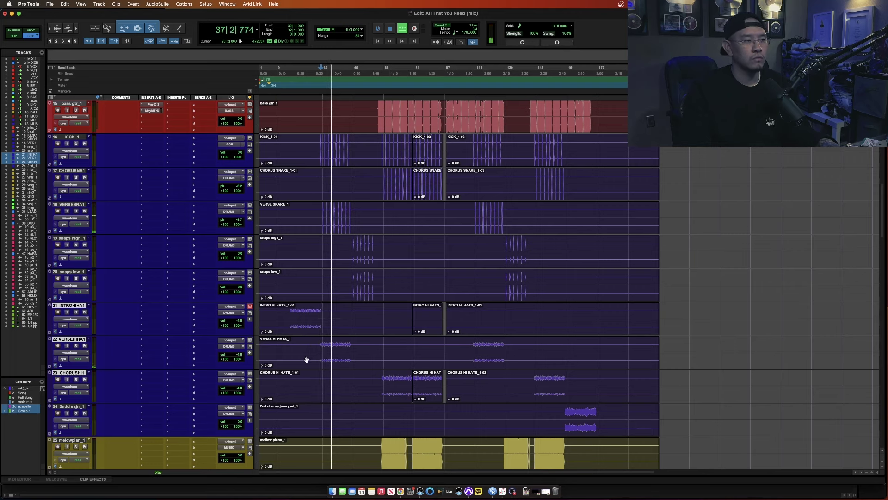
pyautogui.moveTo(237, 320); pyautogui.dragTo(239, 324)
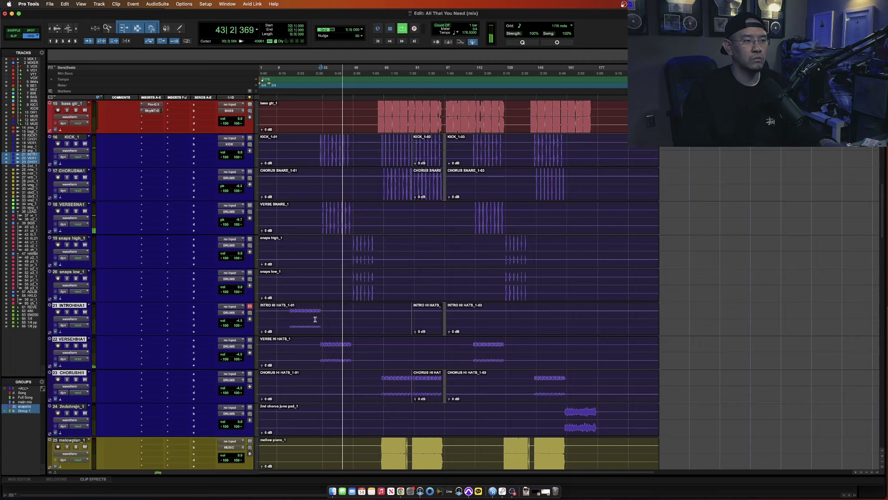
# - Restart playback from the start of the verse juno pad audio to audition the pad in the first verse
pyautogui.scroll(-8, 305, 311)
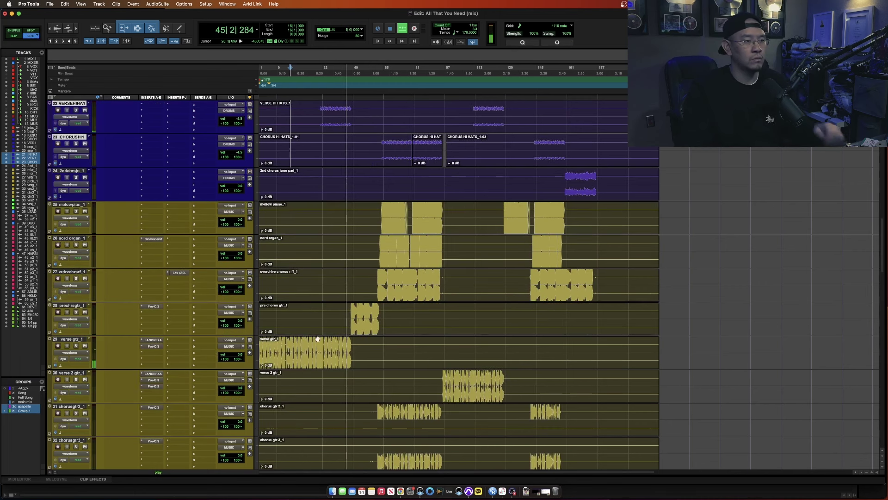
pyautogui.scroll(-4, 325, 313)
pyautogui.click(288, 350)
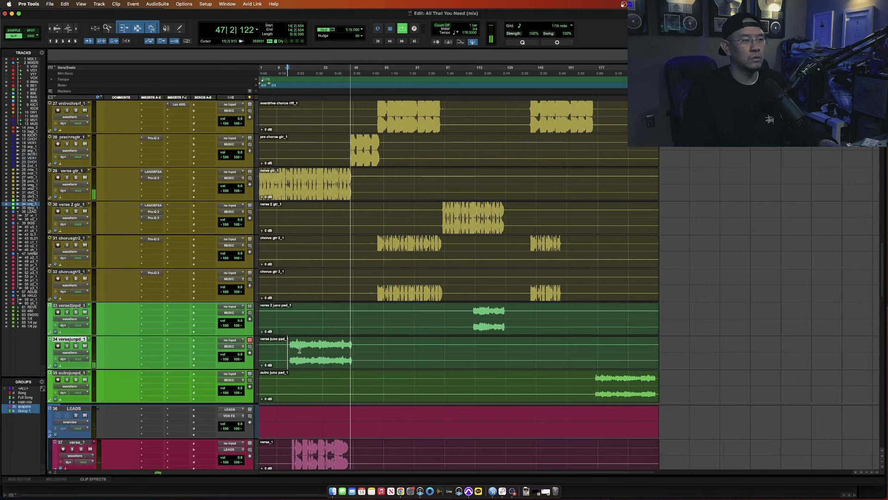
pyautogui.click(289, 343)
pyautogui.press('space')
pyautogui.hotkey('shift', 's')
pyautogui.press('space')
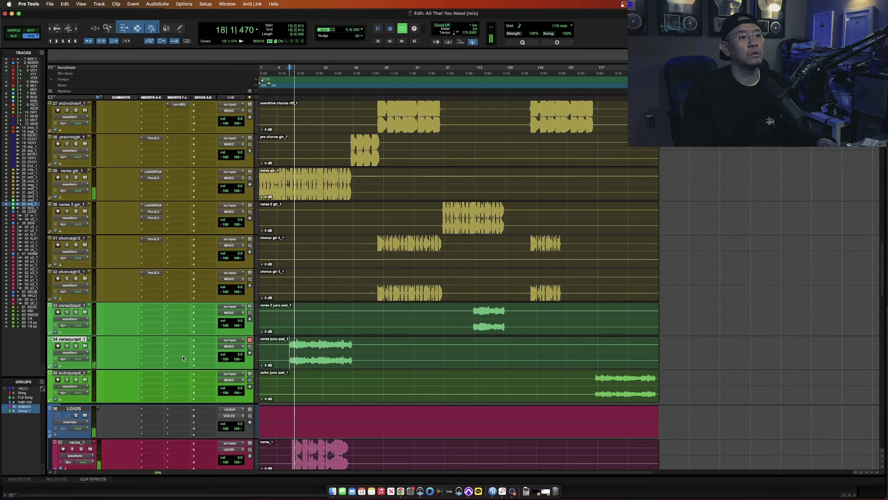
pyautogui.moveTo(261, 366); pyautogui.dragTo(261, 364)
# - Group the verse 2, verse and outro juno pad tracks and raise their linked volume to +2.0 dB
pyautogui.click(282, 329)
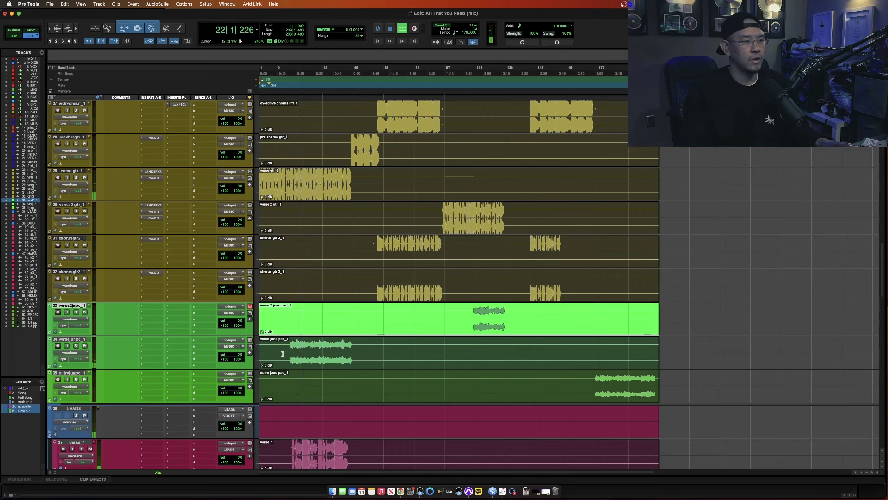
pyautogui.keyDown('shift'); pyautogui.click(282, 354); pyautogui.keyUp('shift')
pyautogui.keyDown('shift'); pyautogui.click(276, 387); pyautogui.keyUp('shift')
pyautogui.press('super+g')
pyautogui.press('Return')
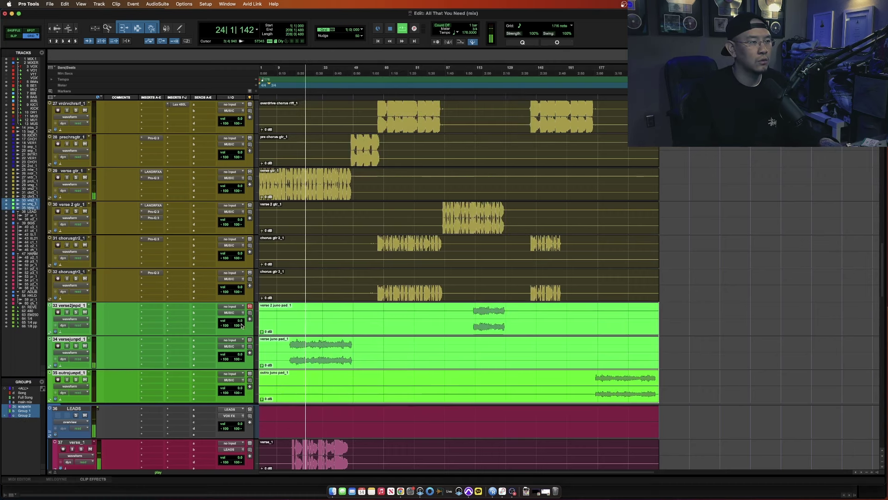
pyautogui.moveTo(237, 321); pyautogui.dragTo(236, 309)
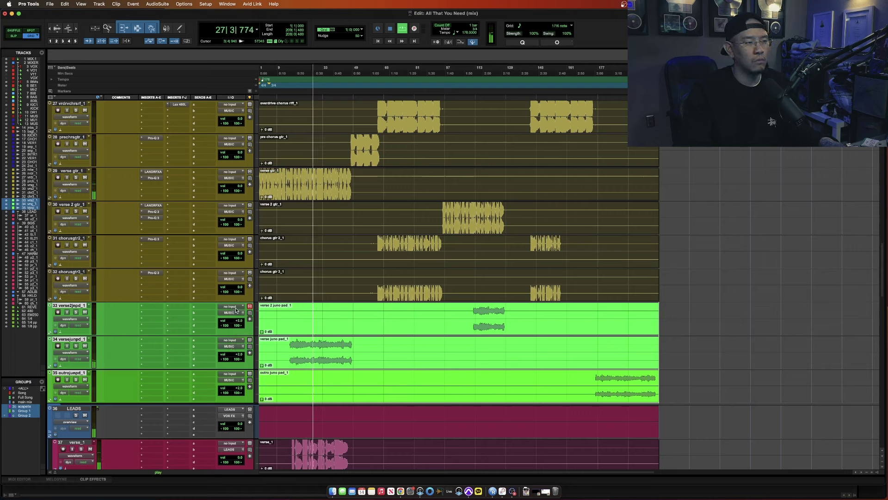
pyautogui.click(68, 307)
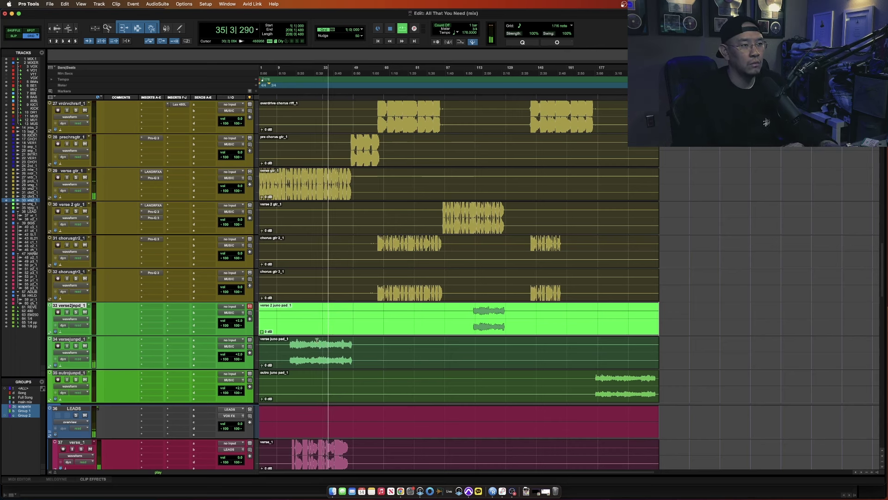
# - Place the edit cursor at the start of the verse_1 lead vocal and stop playback
pyautogui.scroll(-6, 329, 363)
pyautogui.press('F2')
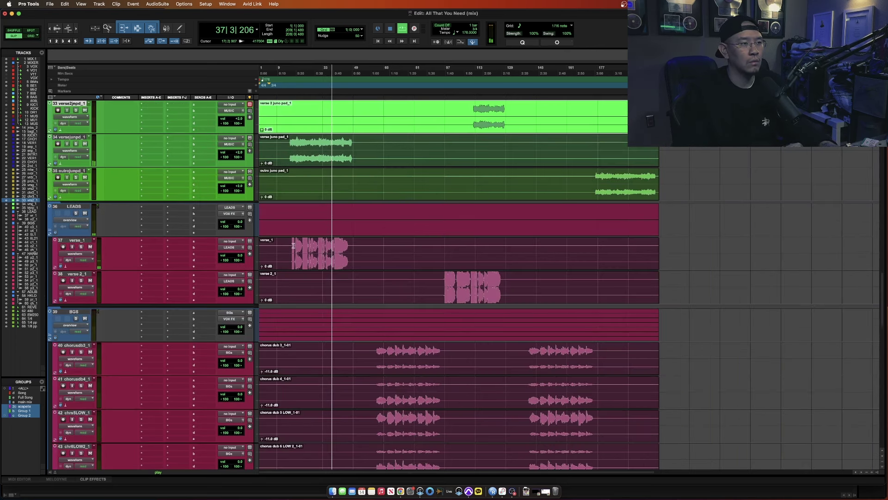
pyautogui.click(292, 246)
pyautogui.scroll(-10, 237, 248)
pyautogui.scroll(-11, 237, 249)
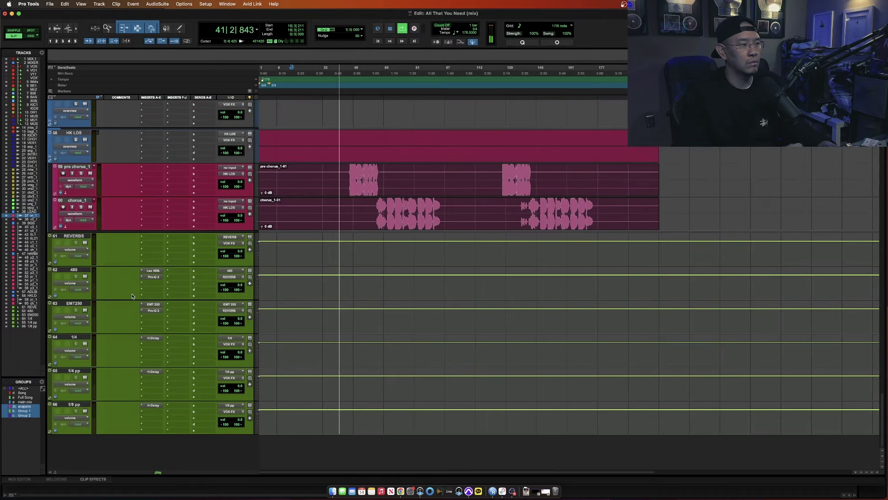
pyautogui.scroll(20, 163, 354)
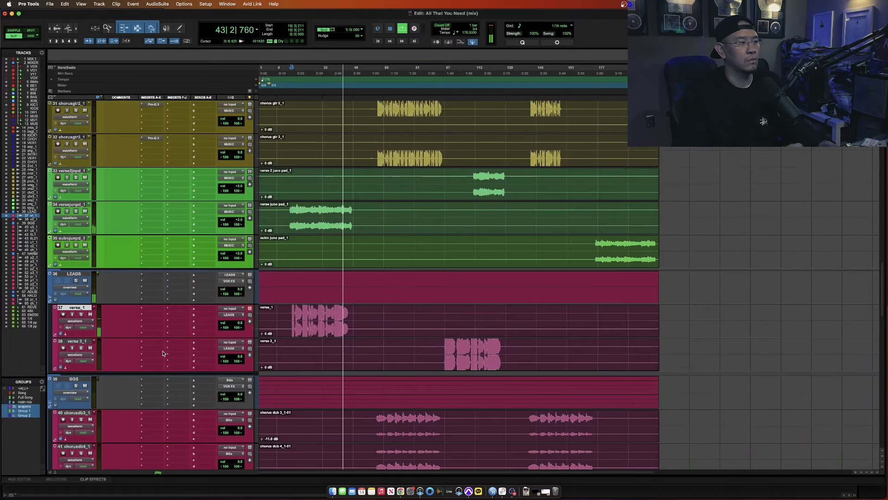
pyautogui.press('space')
# - Add two sends on the LEADS track, one to the 480 reverb and one to the EMT 250 reverb
pyautogui.click(193, 274)
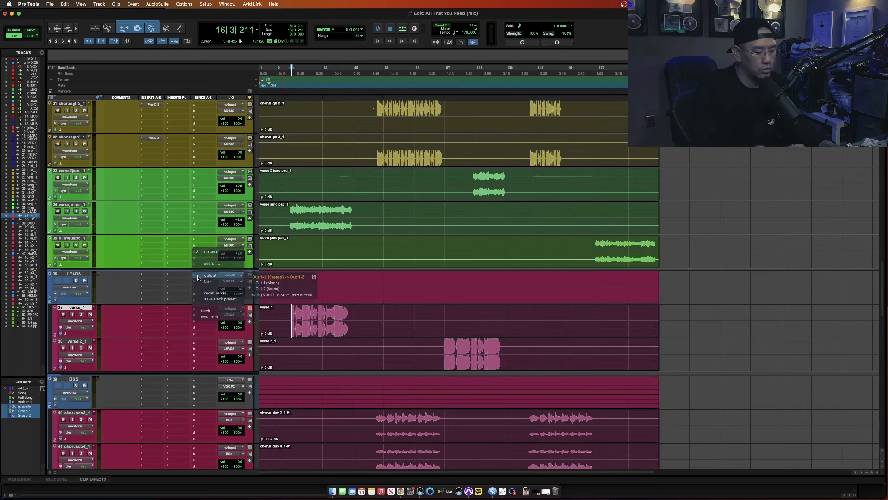
pyautogui.click(212, 264)
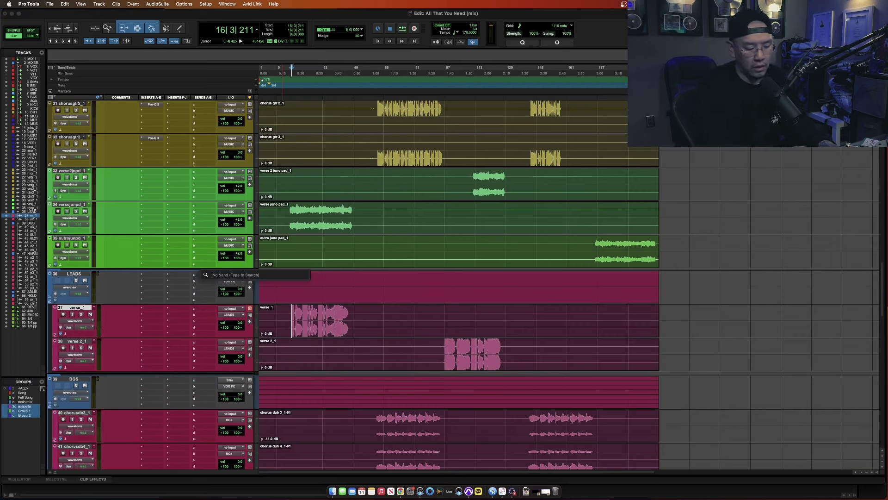
pyautogui.write('480 (Stereo')
pyautogui.press('Return')
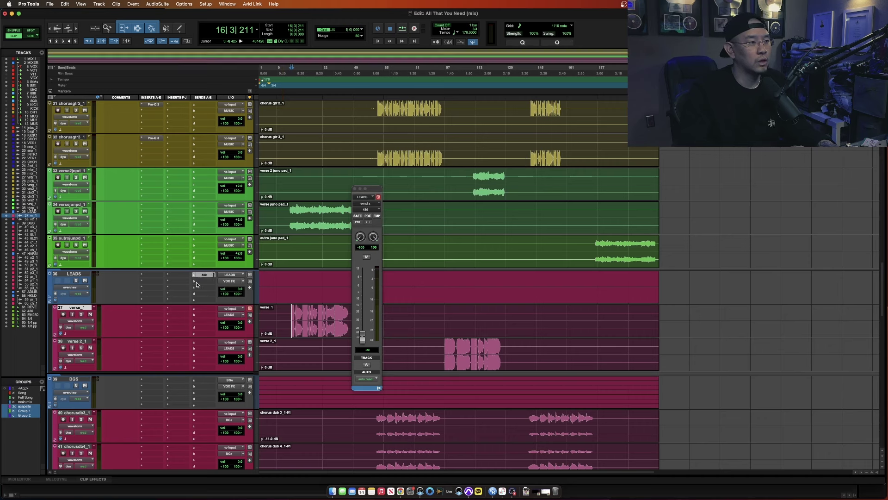
pyautogui.click(196, 283)
pyautogui.write('250')
pyautogui.press('Return')
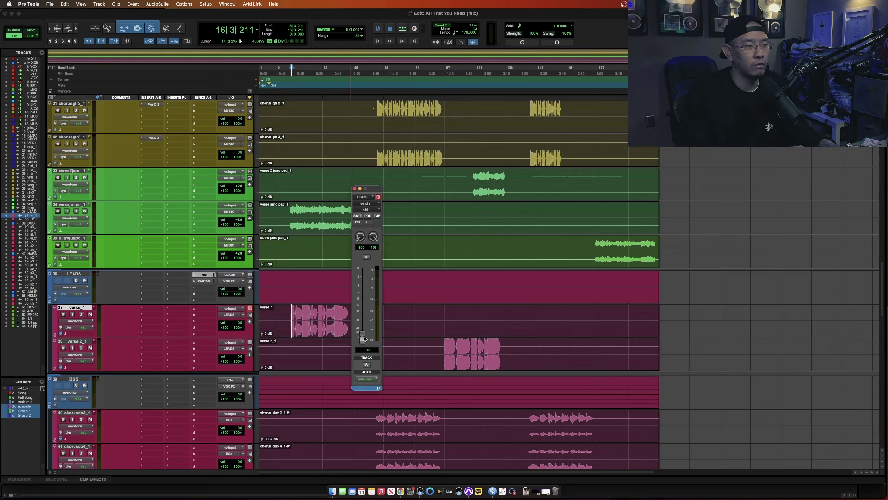
# - While the verse vocal plays, set the LEADS send to the 480 to about -27 dB and the EMT 250 send to about -21 dB
pyautogui.press('space')
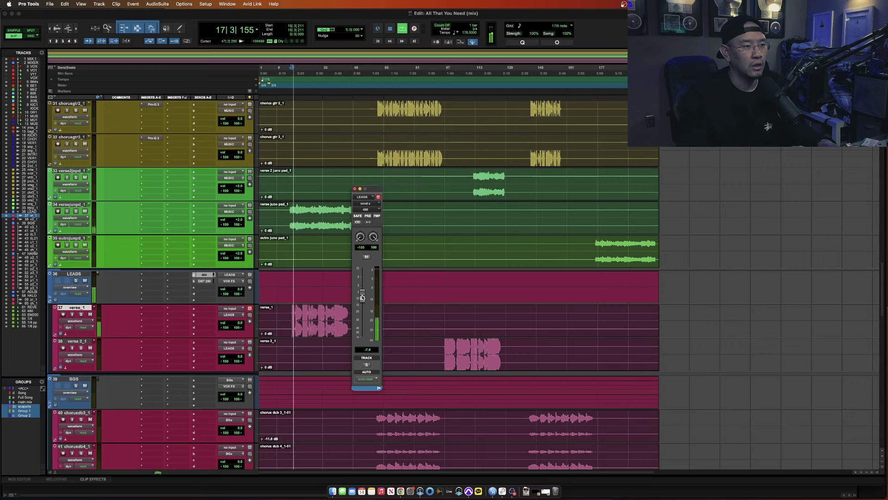
pyautogui.moveTo(362, 311)
pyautogui.mouseDown()
pyautogui.moveTo(363, 297)
pyautogui.moveTo(362, 317)
pyautogui.mouseUp()
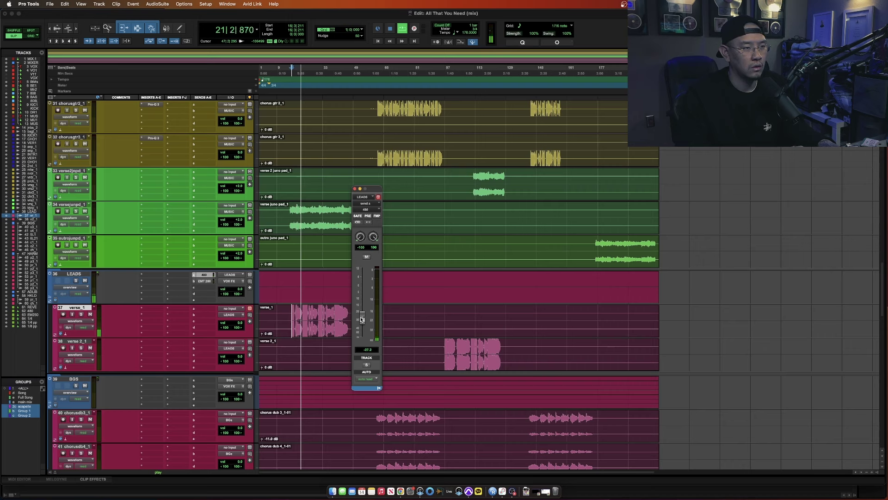
pyautogui.click(204, 281)
pyautogui.moveTo(362, 339); pyautogui.dragTo(363, 313)
pyautogui.press('space')
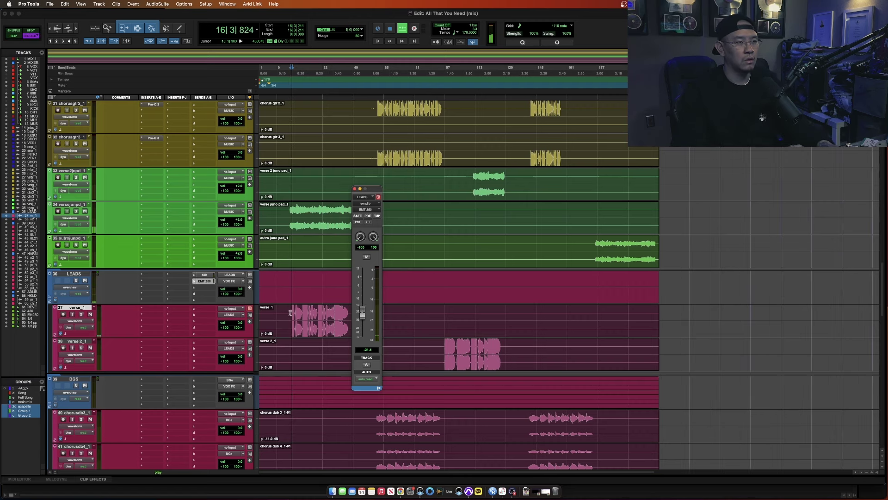
# - Reorder the inserts on the 480 and EMT250 return tracks so Pro-Q 3 comes before the reverb plug-in
pyautogui.scroll(-15, 316, 299)
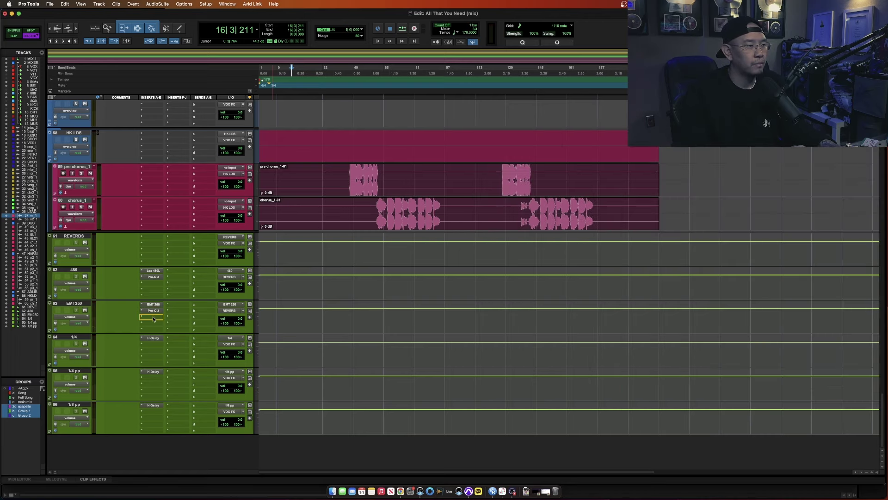
pyautogui.moveTo(153, 319); pyautogui.dragTo(153, 319)
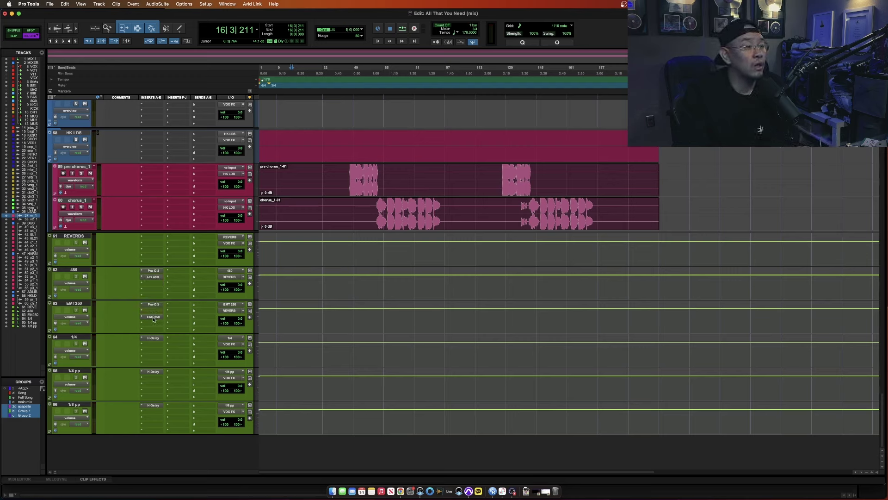
pyautogui.moveTo(153, 319); pyautogui.dragTo(153, 312)
pyautogui.moveTo(156, 273); pyautogui.dragTo(155, 273)
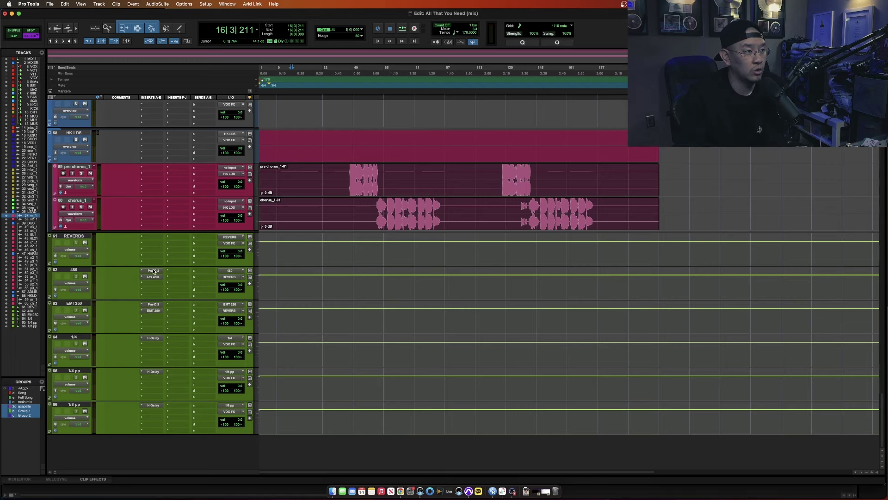
# - Add a high-cut band in the 480 track's Pro-Q 3, pull its frequency well down, and close the plug-in
pyautogui.click(154, 270)
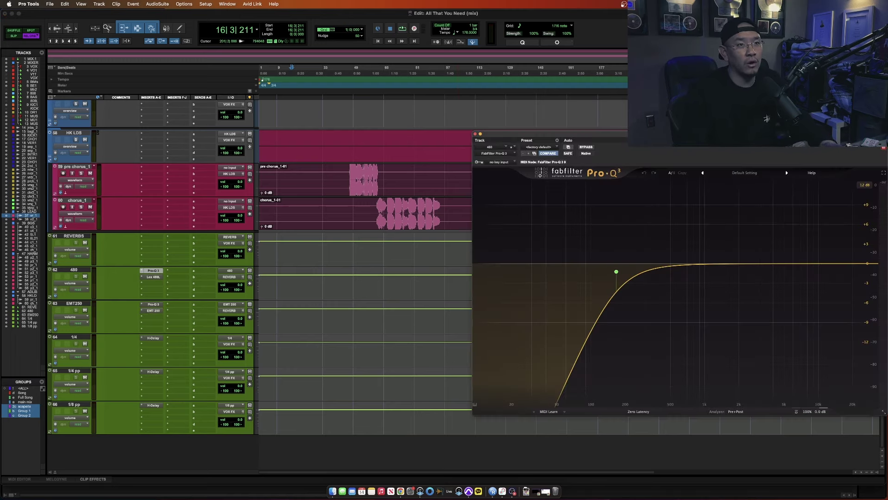
pyautogui.moveTo(646, 135); pyautogui.dragTo(375, 142)
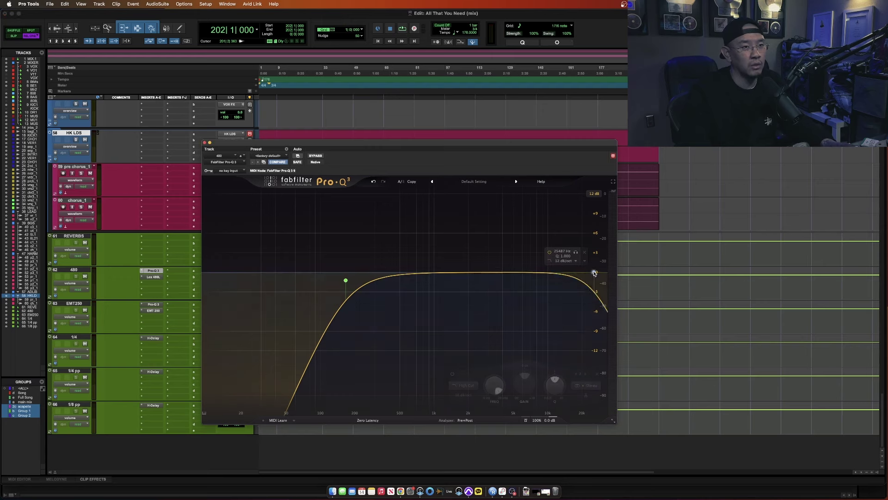
pyautogui.moveTo(596, 272); pyautogui.dragTo(503, 273)
pyautogui.scroll(-2, 484, 282)
pyautogui.scroll(1, 490, 272)
pyautogui.press('super+w')
# - Briefly play from the lead pre-chorus vocal, and restart playback at the start of the verse_1 vocal
pyautogui.scroll(5, 467, 241)
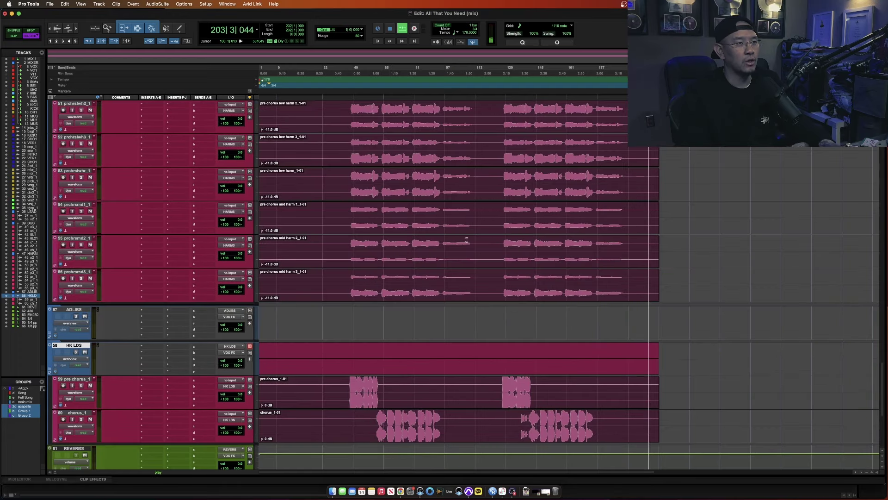
pyautogui.press('space')
pyautogui.click(351, 378)
pyautogui.press('space')
pyautogui.scroll(10, 345, 376)
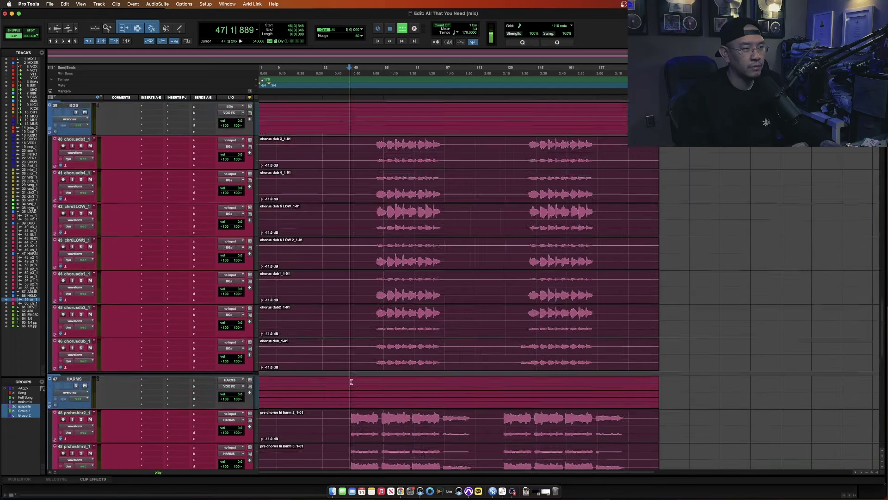
pyautogui.press('space')
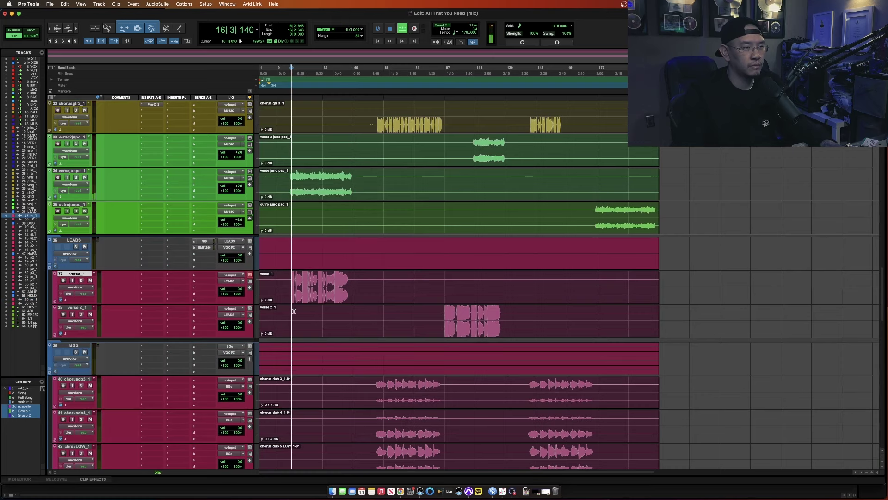
# - Raise the low-cut frequency in the EMT250 track's Pro-Q 3 to about 150 Hz, check the 480 track's EQ, and close it
pyautogui.scroll(-12, 293, 296)
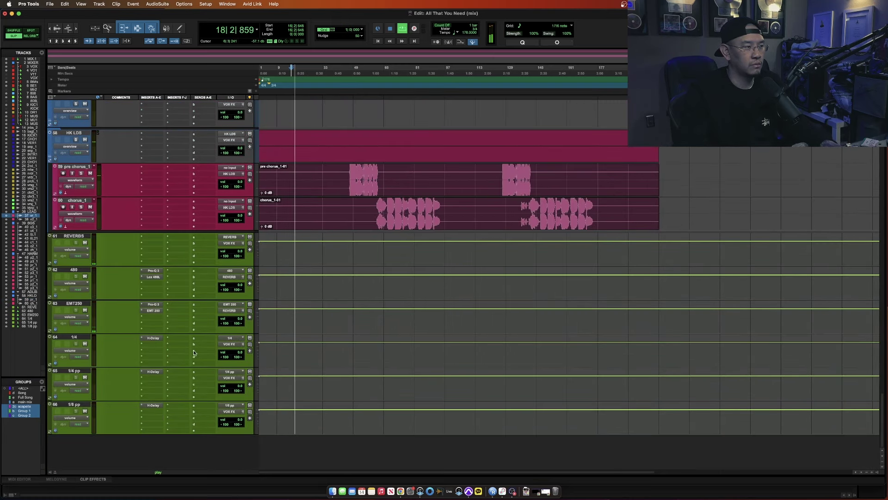
pyautogui.click(153, 304)
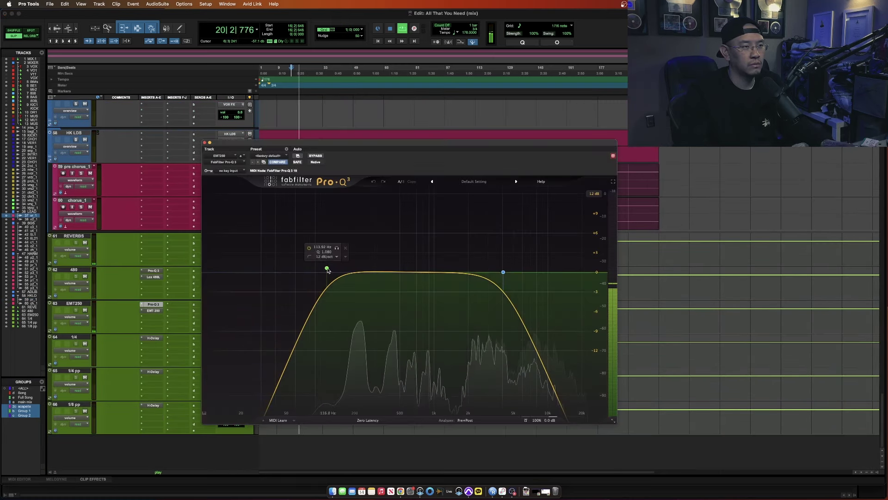
pyautogui.moveTo(327, 268); pyautogui.dragTo(340, 271)
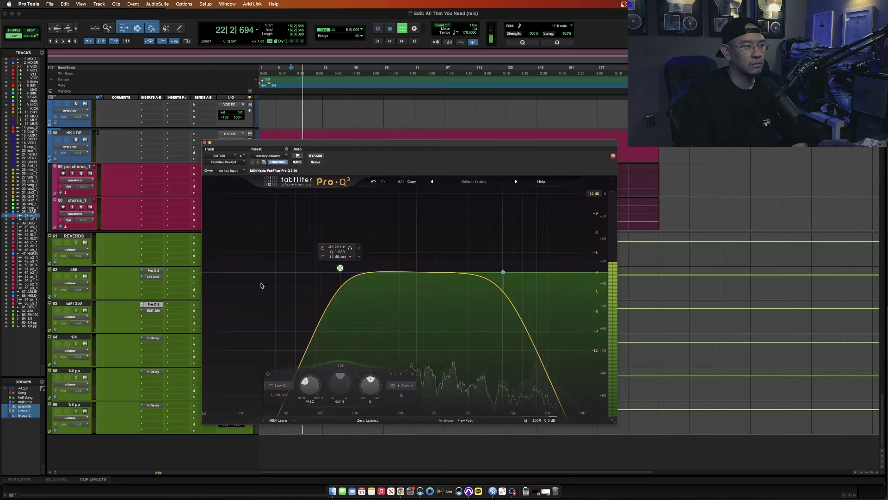
pyautogui.click(153, 304)
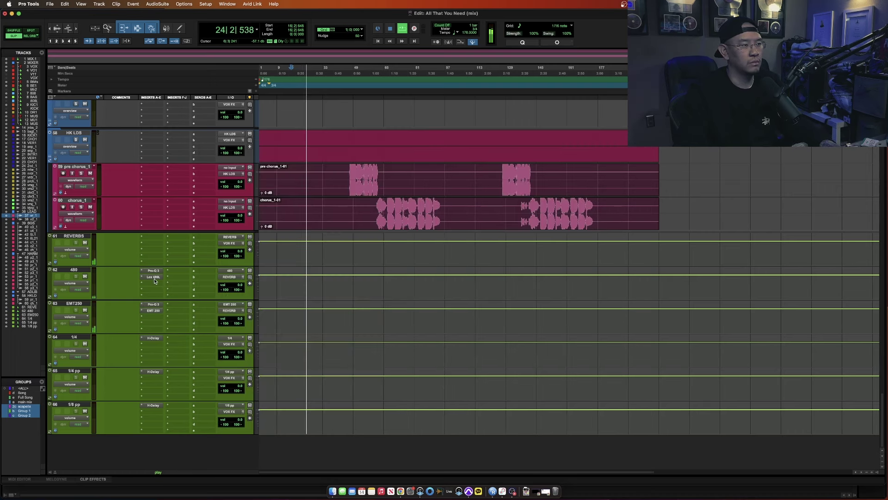
pyautogui.click(153, 304)
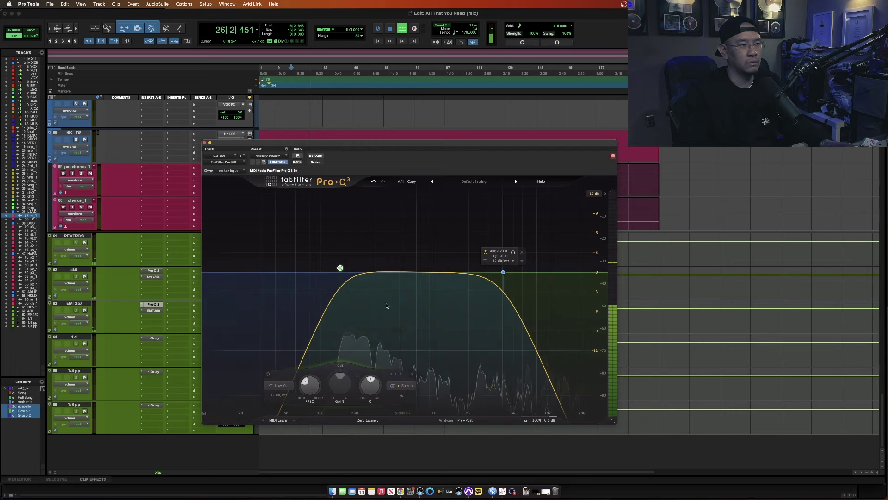
pyautogui.click(154, 271)
pyautogui.click(154, 270)
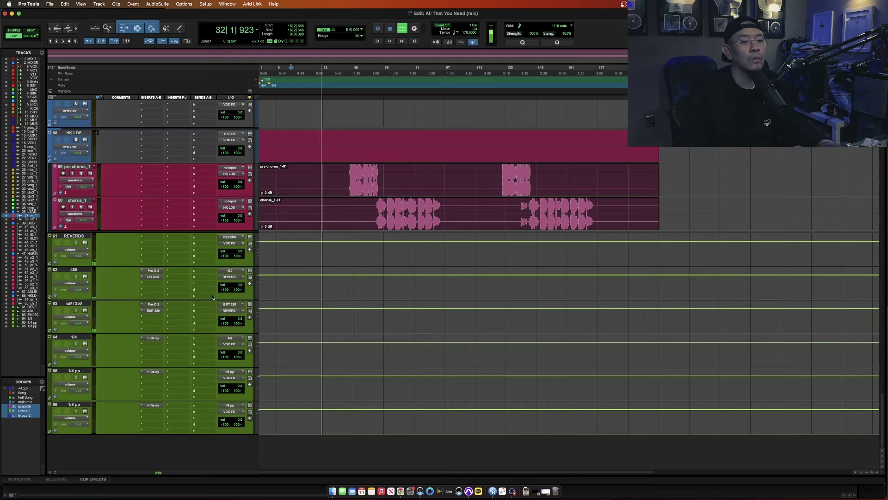
# - Restart playback at the beginning of the verse_1 vocal and hide the Comments column in the Edit window
pyautogui.click(335, 175)
pyautogui.scroll(10, 310, 347)
pyautogui.scroll(5, 335, 334)
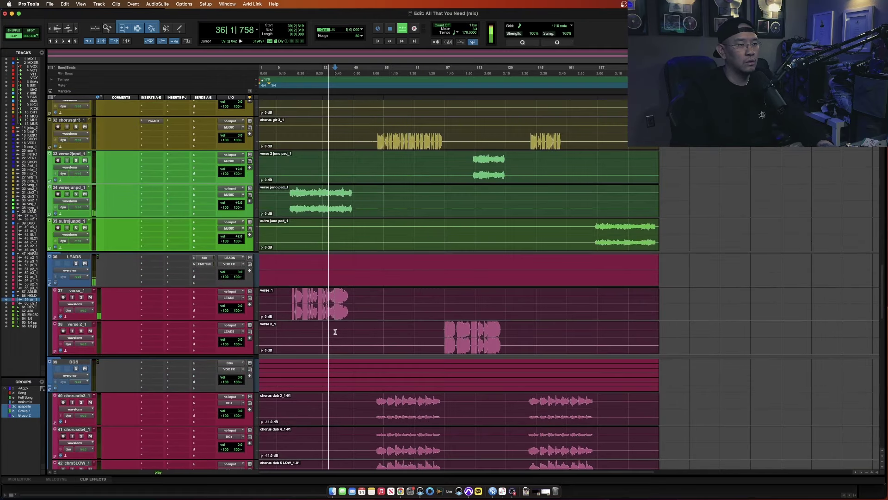
pyautogui.click(291, 318)
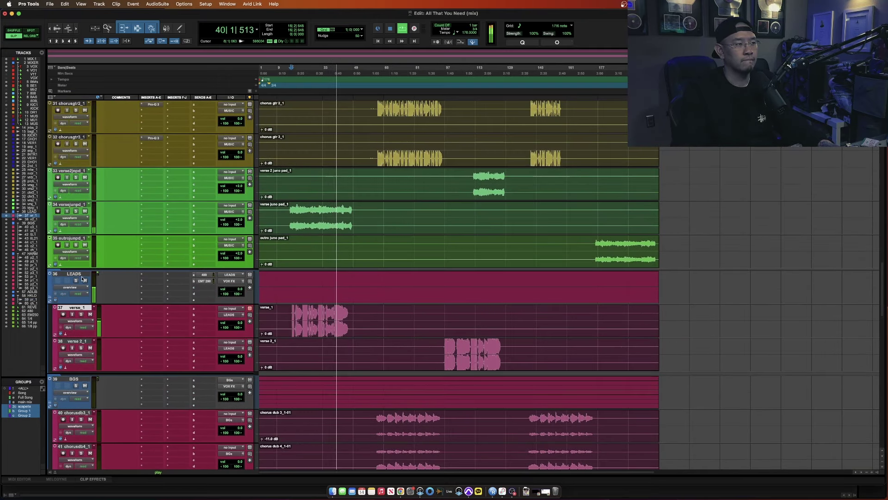
pyautogui.rightClick(119, 99)
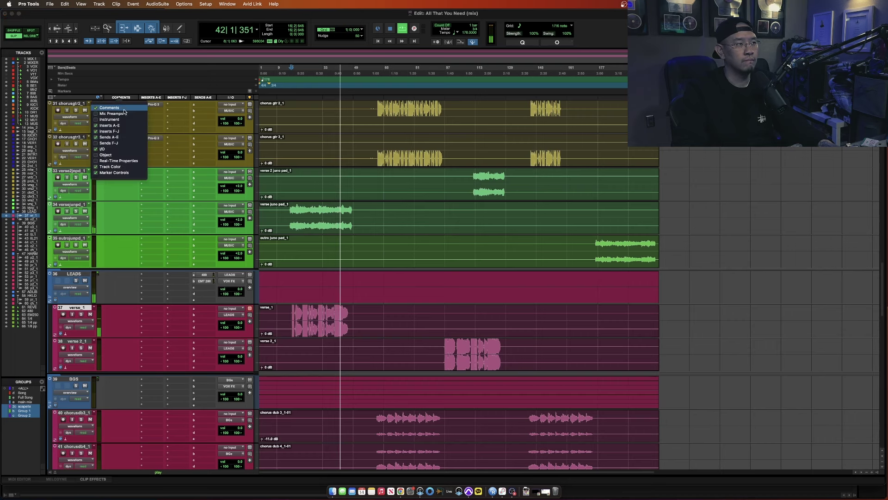
pyautogui.click(109, 107)
# - Stop playback, switch to Grid mode, and place the edit cursor at bar 17 just before the verse_1 vocal
pyautogui.click(257, 313)
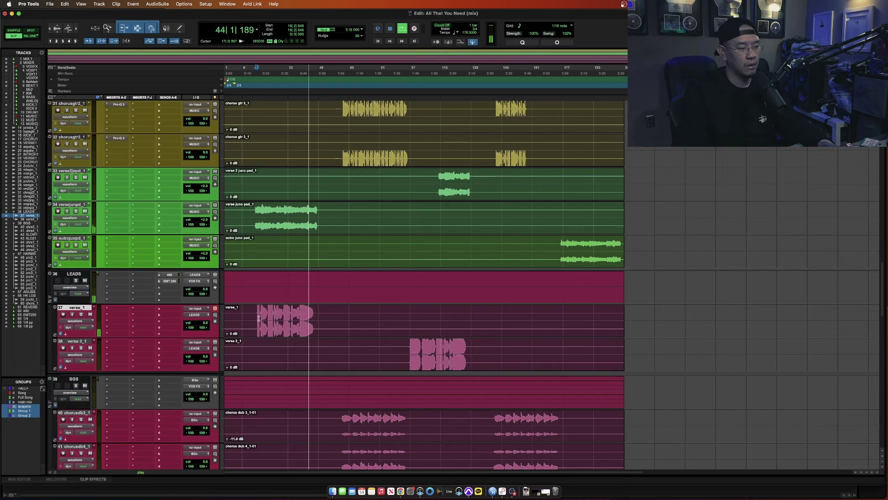
pyautogui.press('space')
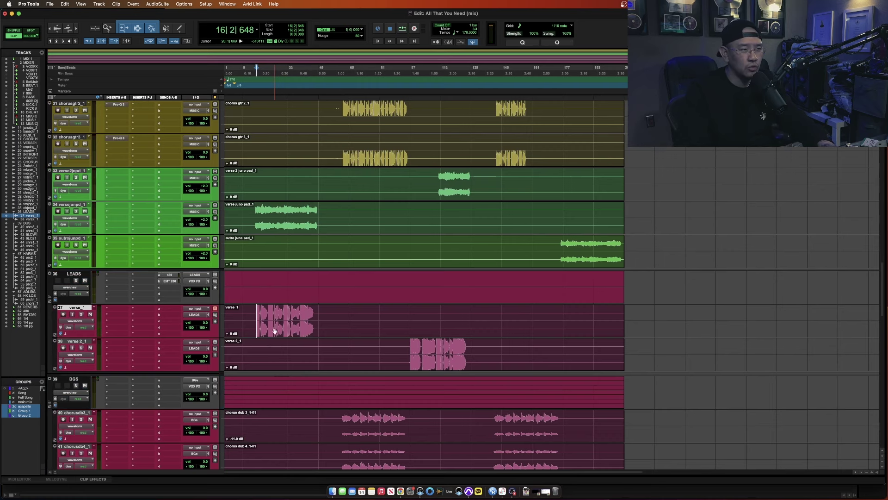
pyautogui.press('t')
pyautogui.press('t')
pyautogui.press('super+alt+[')
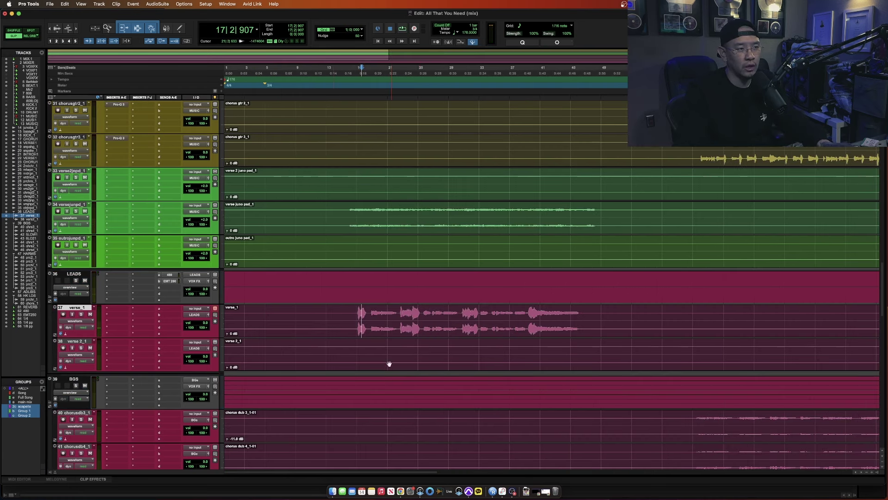
pyautogui.click(355, 316)
pyautogui.press('F4')
pyautogui.click(356, 317)
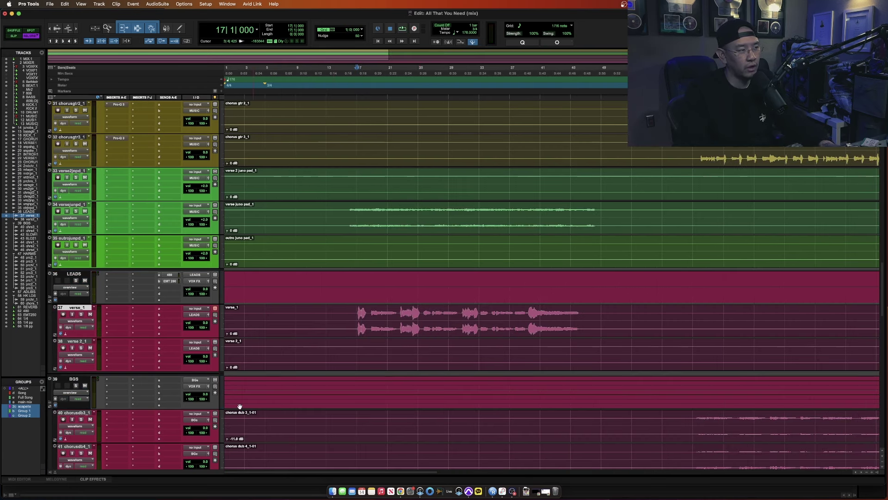
# - Insert FabFilter Pro-Q 3 on the verse_1 track, move it to the first insert of LEADS, and close its window
pyautogui.click(110, 308)
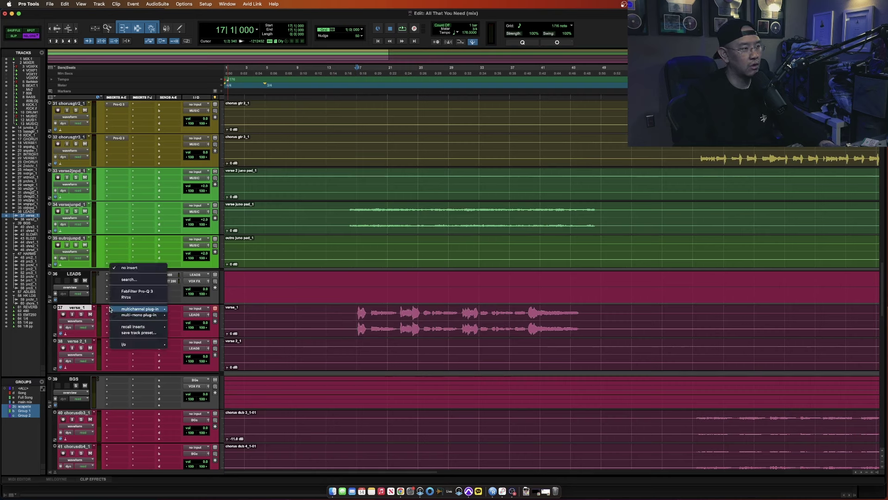
pyautogui.click(109, 307)
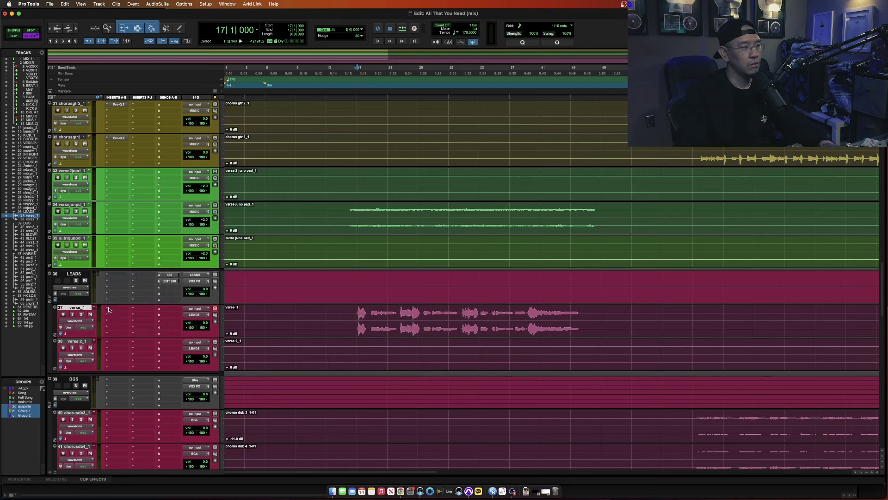
pyautogui.click(113, 309)
pyautogui.click(125, 292)
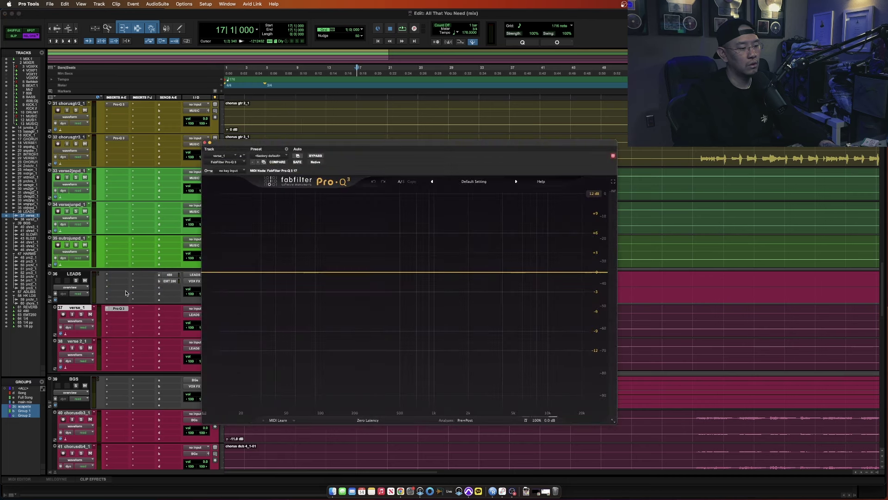
pyautogui.click(112, 314)
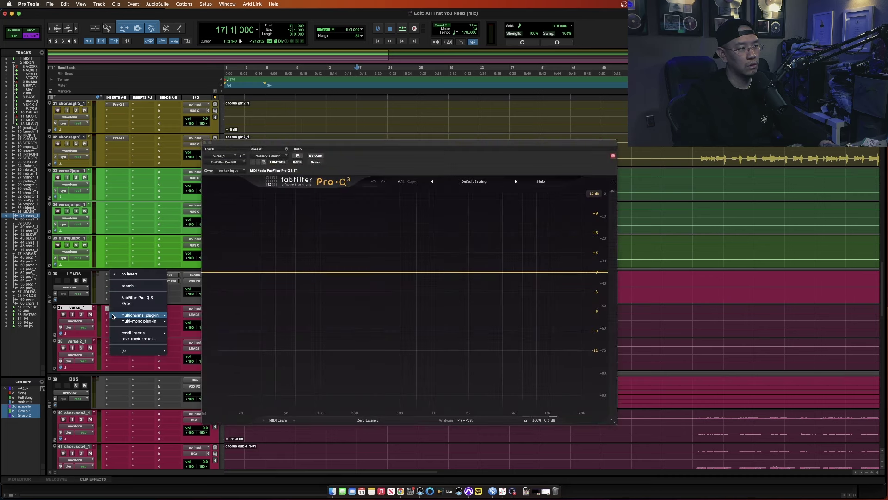
pyautogui.click(111, 309)
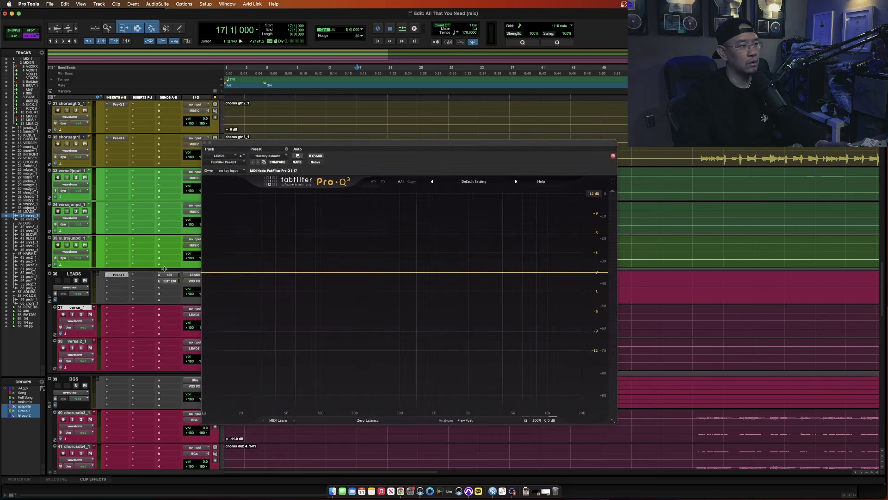
pyautogui.click(121, 276)
# - Search for "la 2a" and insert UAD Teletronix LA-2A Gray (stereo) after Pro-Q 3 on the LEADS track
pyautogui.click(116, 281)
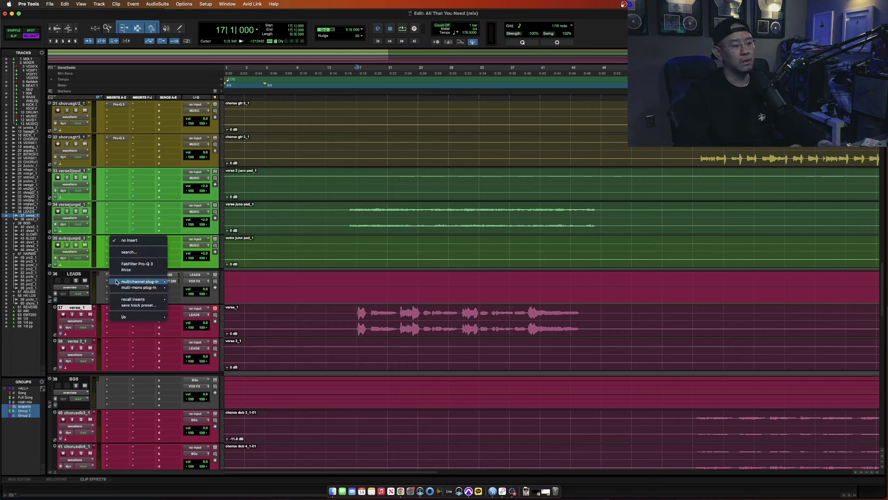
pyautogui.click(116, 282)
pyautogui.click(116, 281)
pyautogui.click(129, 252)
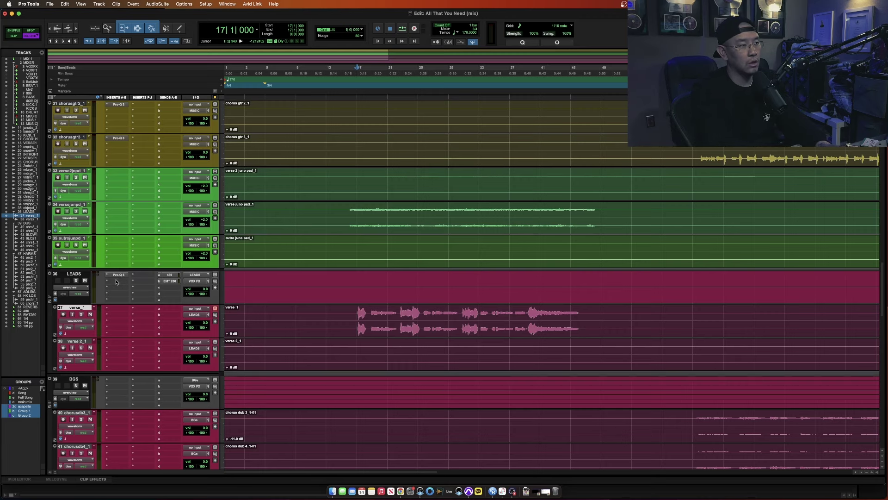
pyautogui.write('la 2a')
pyautogui.press('Down')
pyautogui.press('Down')
pyautogui.press('Down')
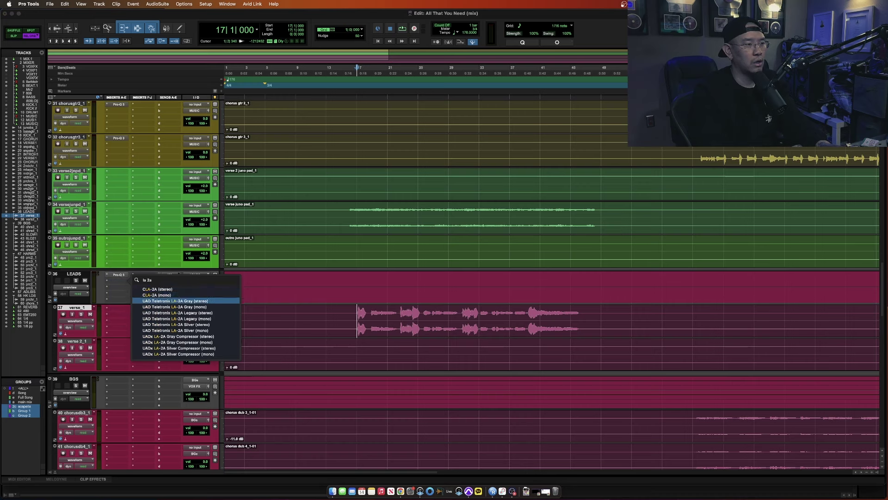
pyautogui.press('Up')
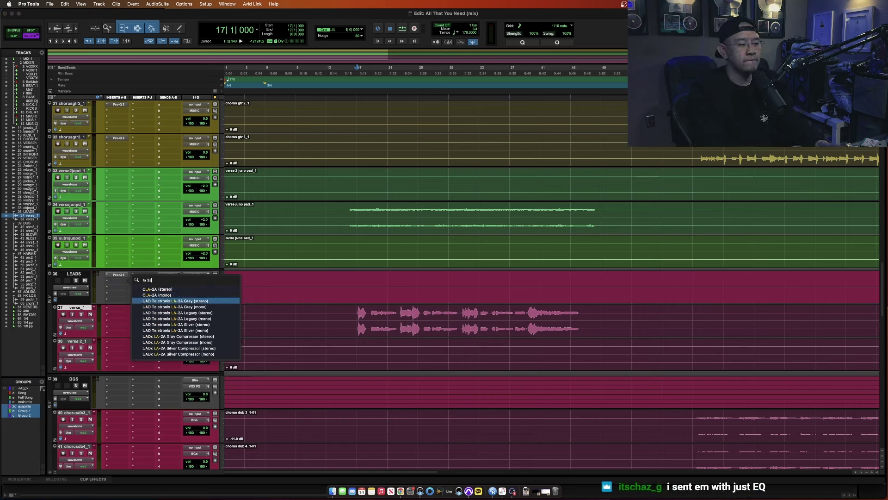
pyautogui.press('Return')
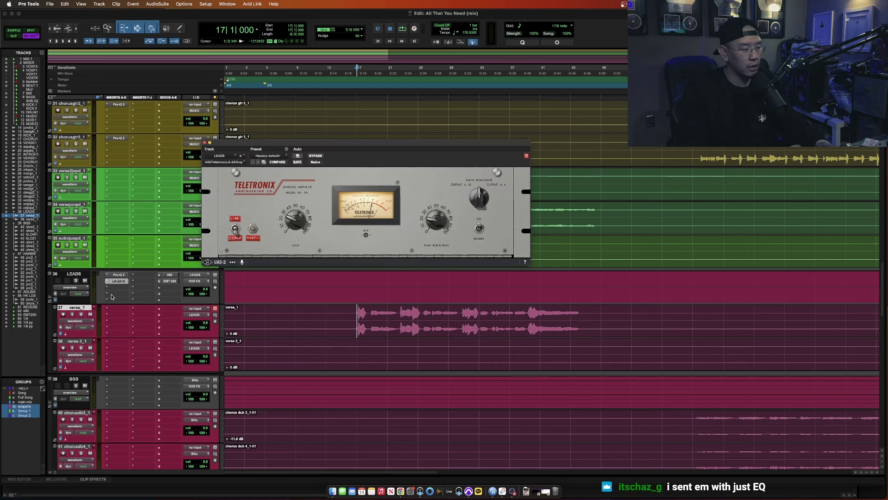
# - Play the verse vocal repeatedly from bar 17 while fine-tuning Peak Reduction on the LEADS track's LA-2A, and stop playback
pyautogui.press('space')
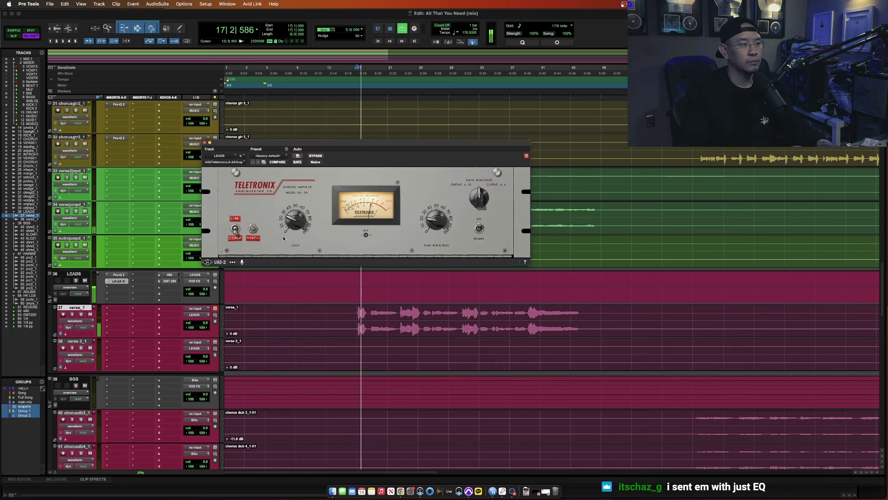
pyautogui.moveTo(357, 143); pyautogui.dragTo(349, 167)
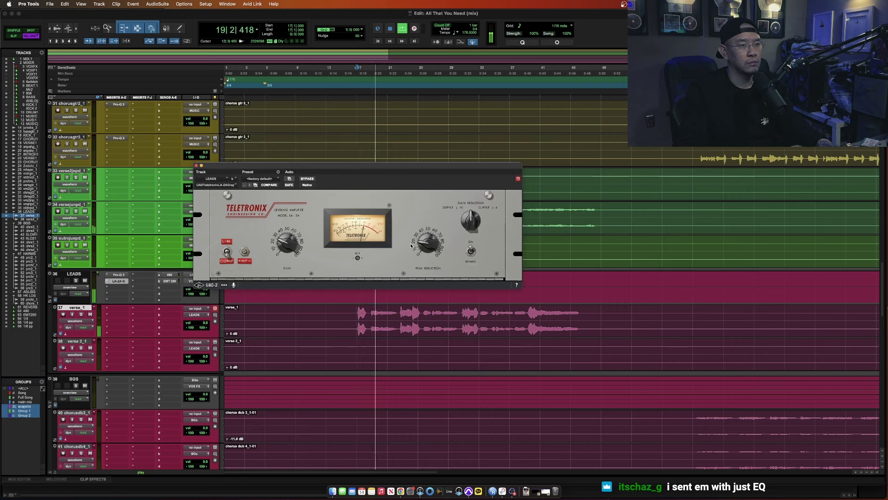
pyautogui.press('space')
pyautogui.press('space')
pyautogui.moveTo(427, 242); pyautogui.dragTo(427, 241)
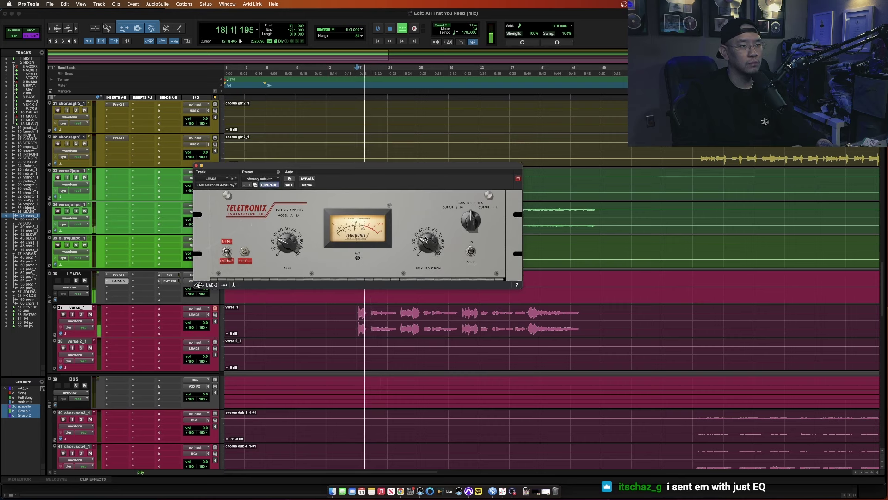
pyautogui.press('space')
pyautogui.press('space')
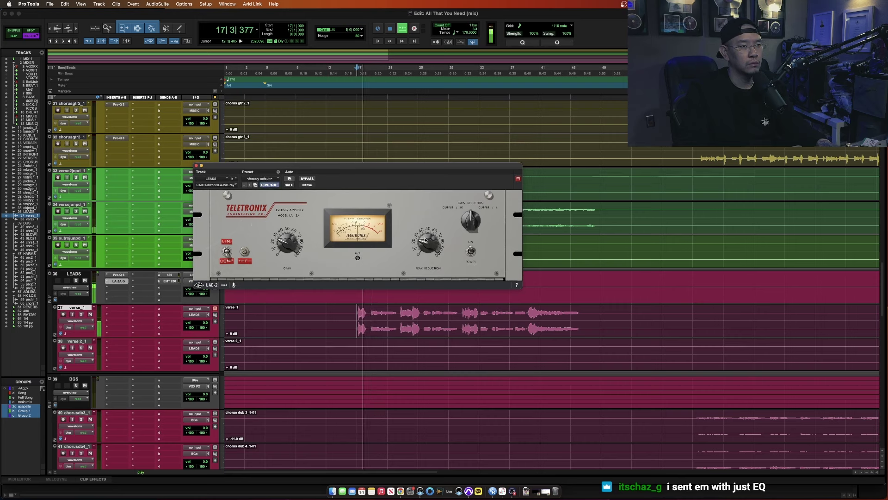
pyautogui.press('space')
pyautogui.press('space')
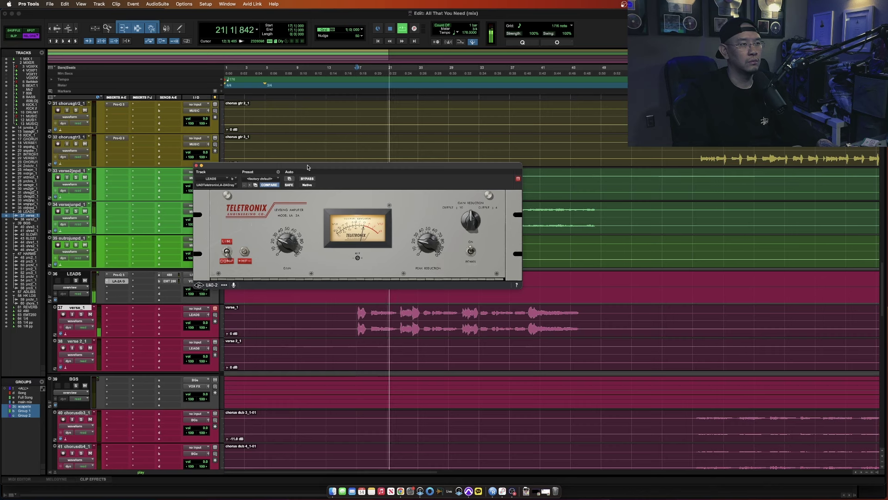
pyautogui.moveTo(306, 177); pyautogui.dragTo(324, 120)
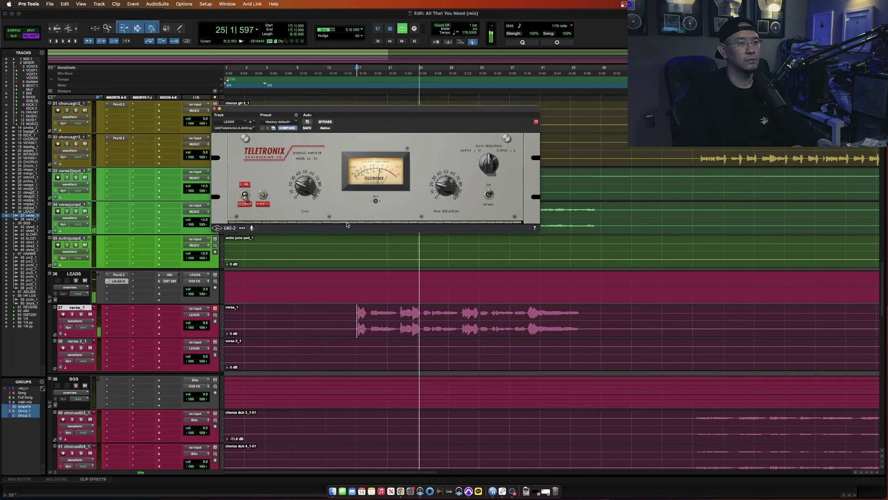
pyautogui.press('space')
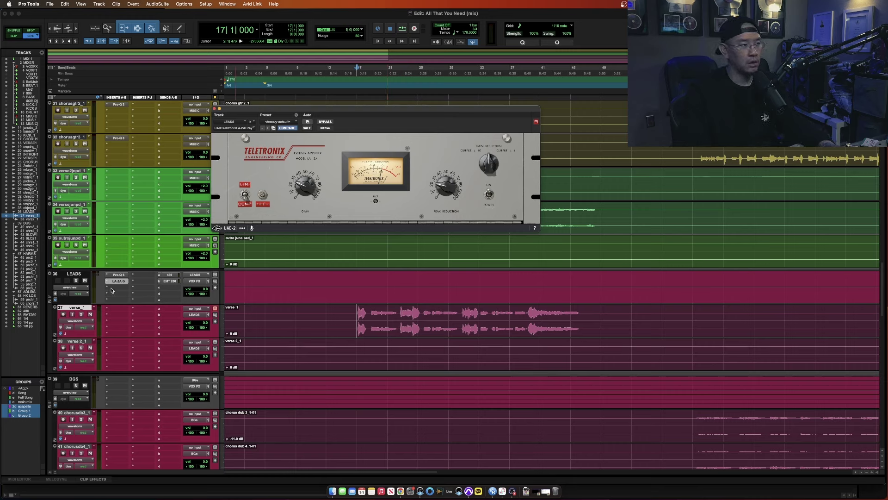
# - Insert UAD Fairchild 670 (stereo) after the LA-2A on LEADS and move its window clear of the track controls
pyautogui.click(111, 290)
pyautogui.press('Escape')
pyautogui.click(110, 289)
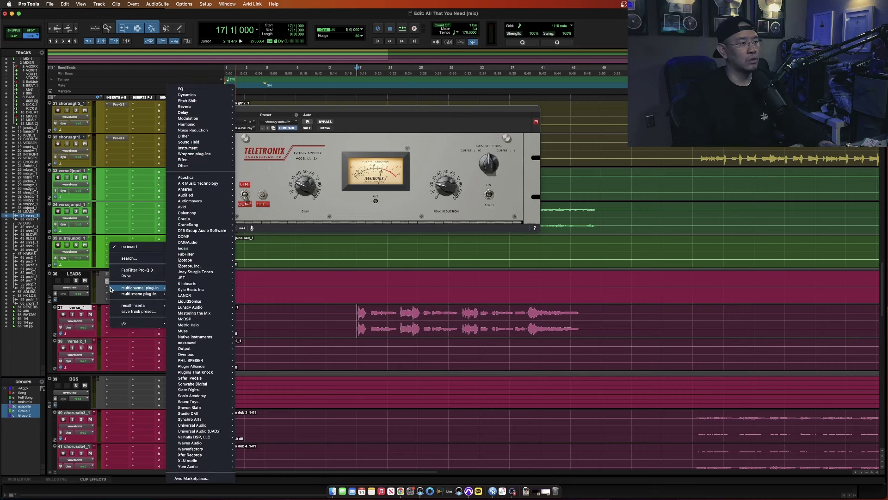
pyautogui.click(133, 261)
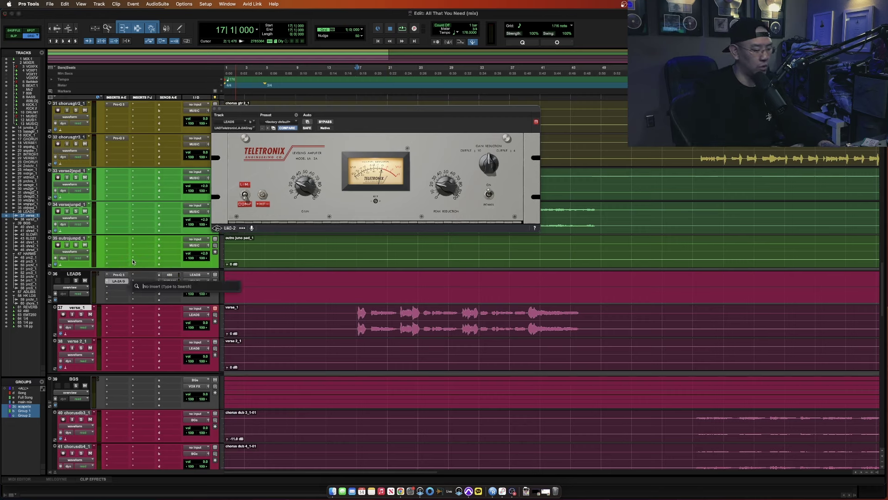
pyautogui.write('670')
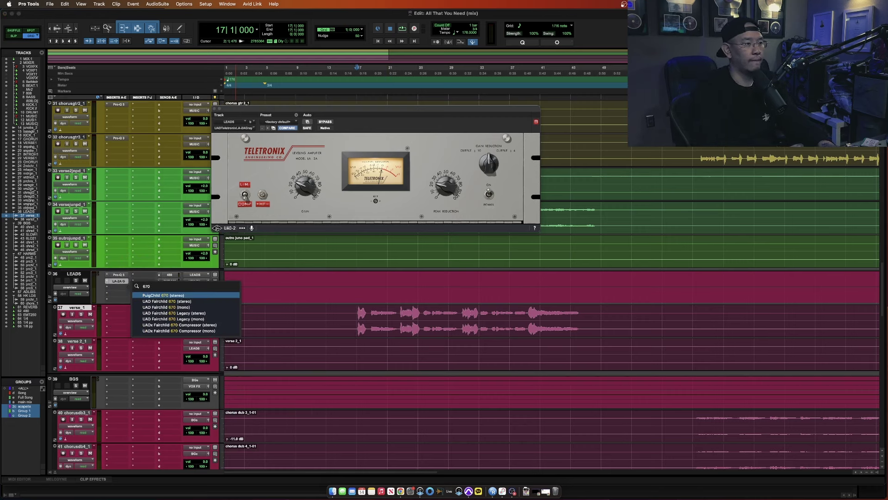
pyautogui.press('Down')
pyautogui.press('Return')
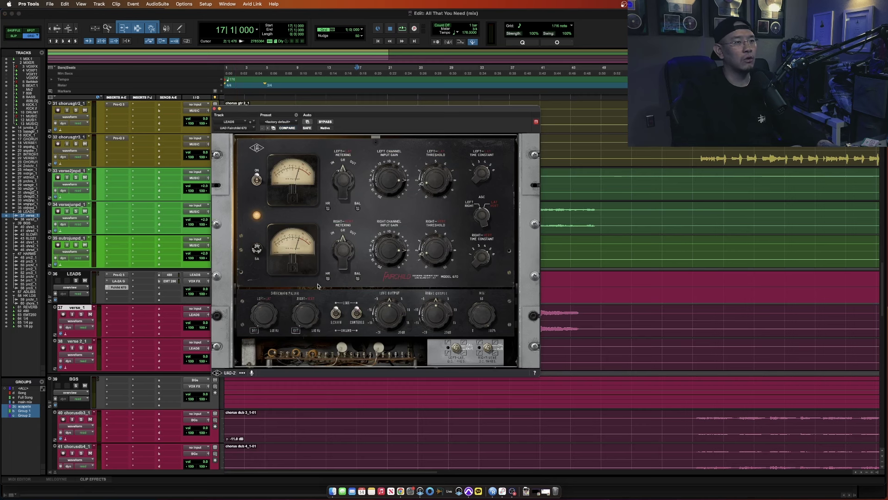
pyautogui.moveTo(378, 114); pyautogui.dragTo(689, 128)
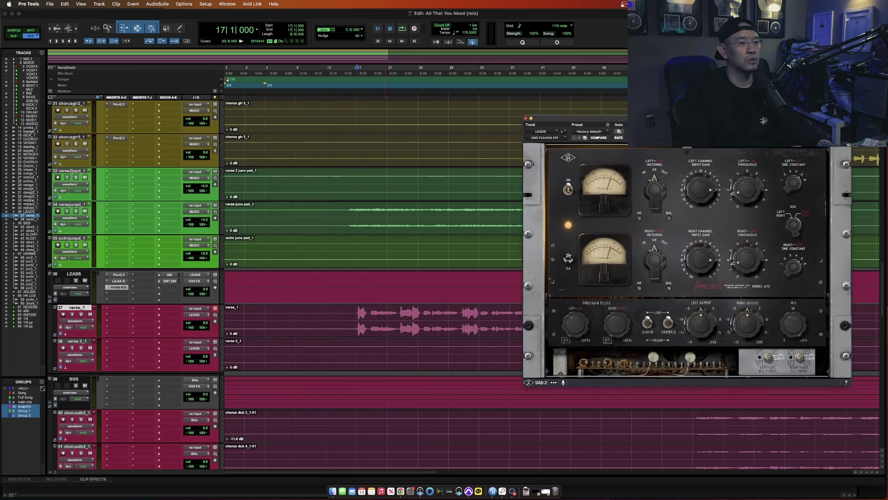
# - Play the verse vocal while adjusting the right channel threshold on the LEADS track's Fairchild 670, and move the plug-in window out of the way
pyautogui.press('space')
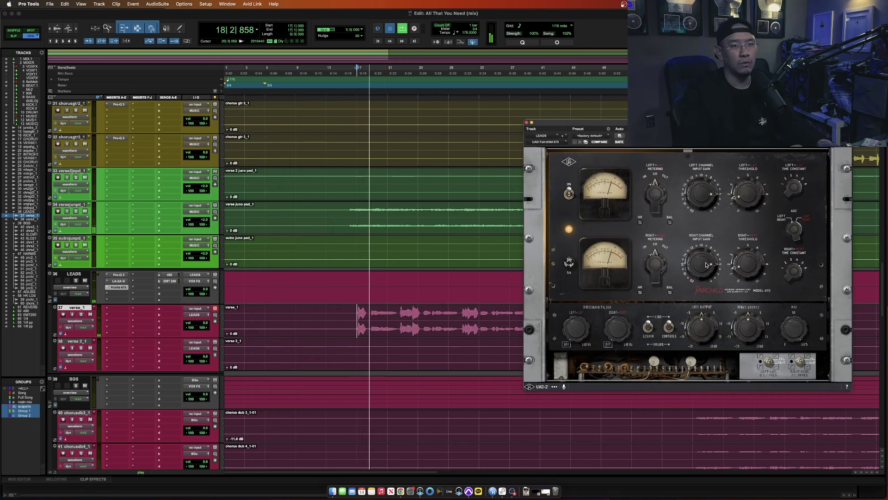
pyautogui.moveTo(746, 248); pyautogui.dragTo(747, 244)
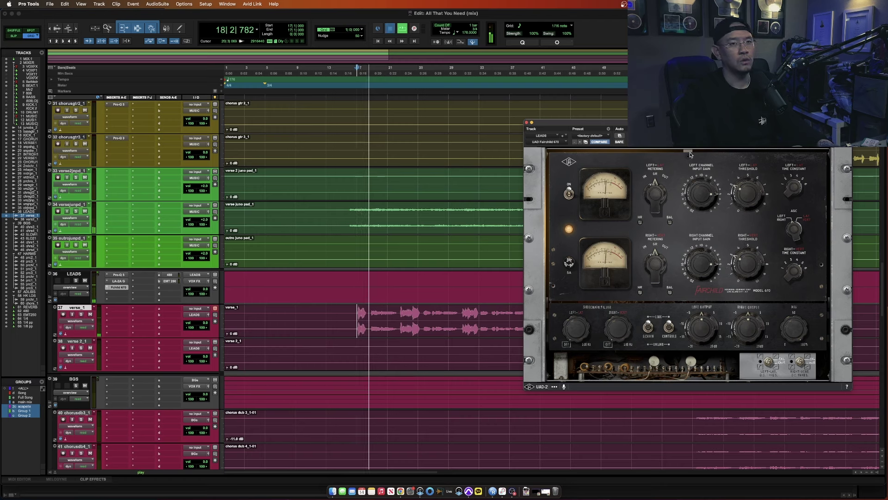
pyautogui.moveTo(658, 127); pyautogui.dragTo(596, 96)
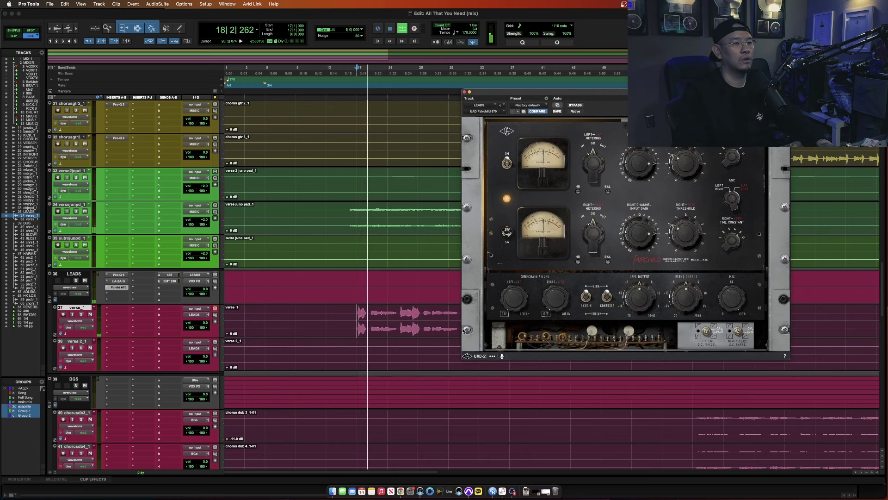
pyautogui.press('space')
# - Check the LEADS track's LA-2A, Pro-Q 3 and Fairchild 670 against verse playback, and close the plug-in window
pyautogui.click(121, 282)
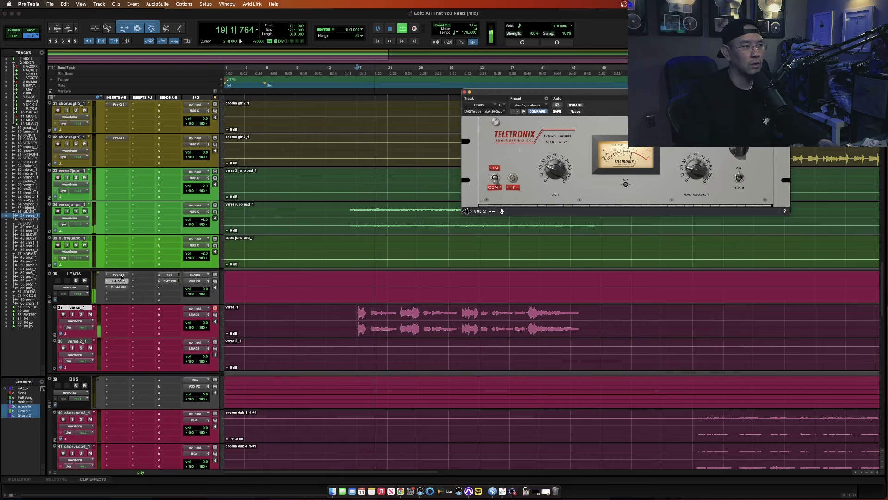
pyautogui.click(118, 275)
pyautogui.press('space')
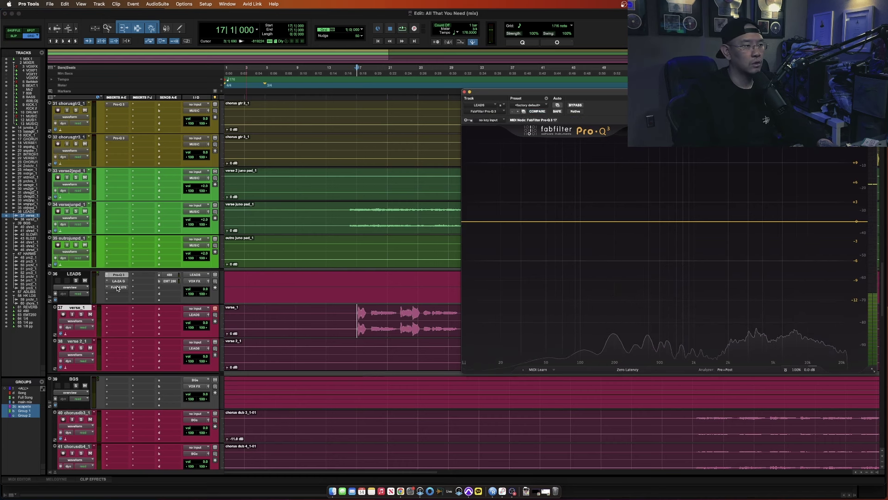
pyautogui.click(118, 287)
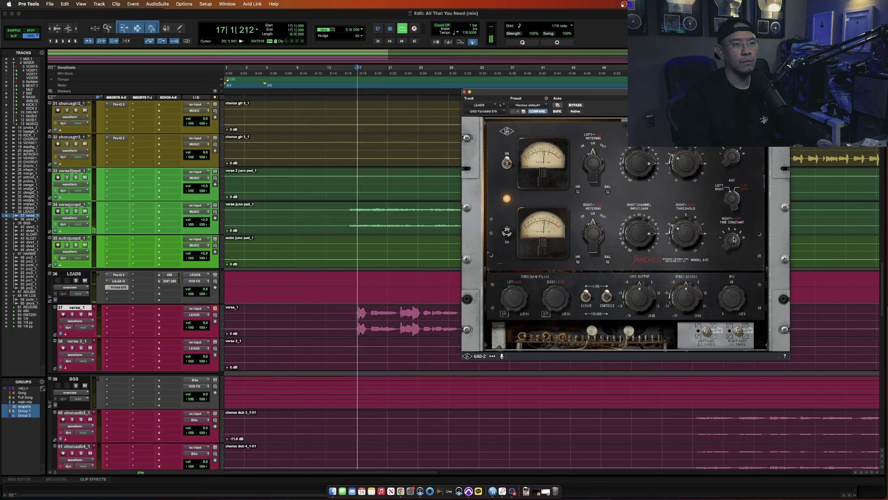
pyautogui.press('space')
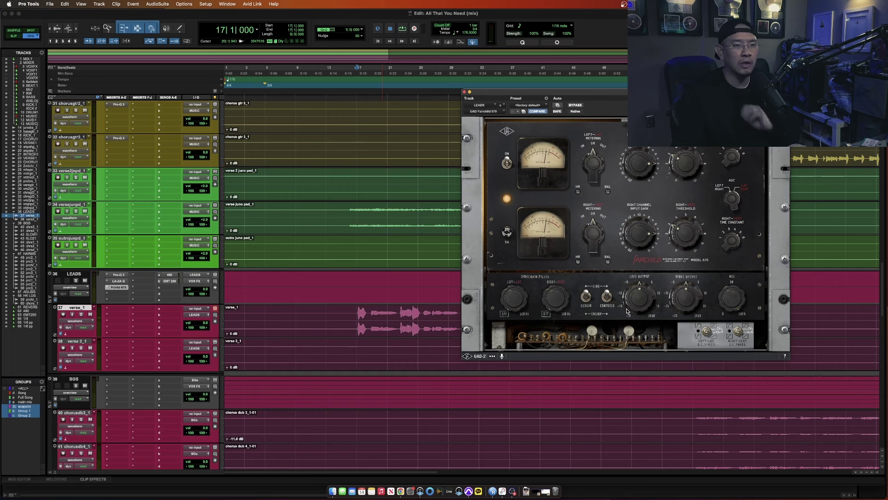
pyautogui.press('space')
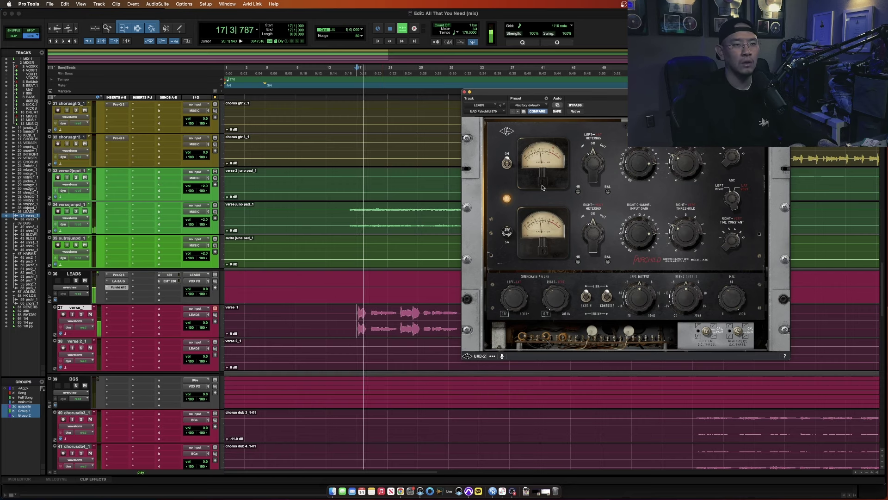
pyautogui.click(464, 92)
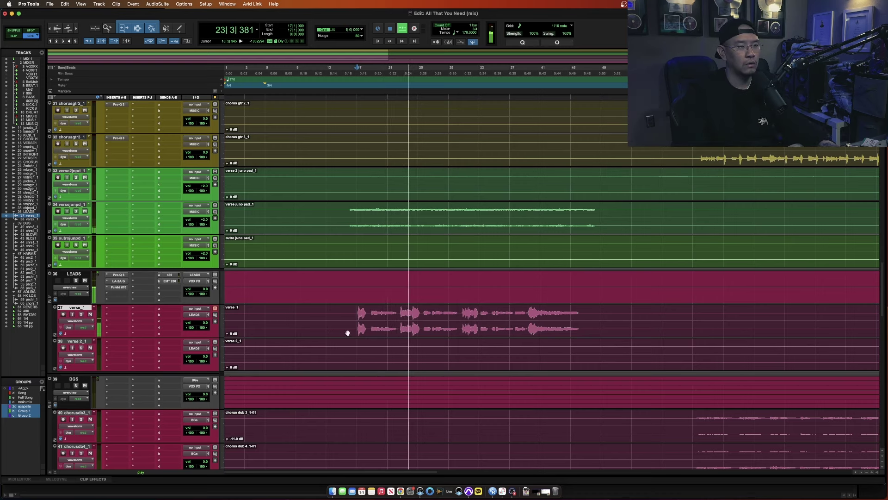
# - Separate the three quieter phrases of the verse_1 clip and raise the clip gain of each to +3.0 dB
pyautogui.moveTo(370, 319); pyautogui.dragTo(398, 319)
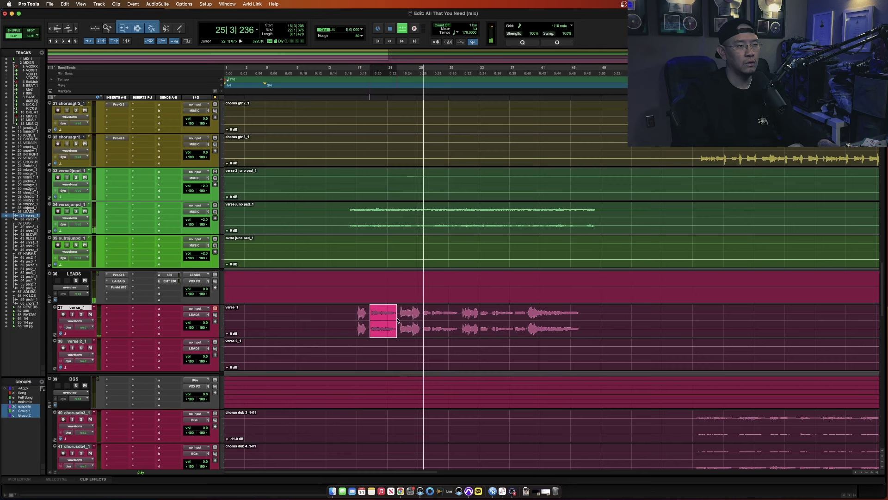
pyautogui.press('super+e')
pyautogui.press('space')
pyautogui.hotkey('ctrl', 'shift', 'Up')
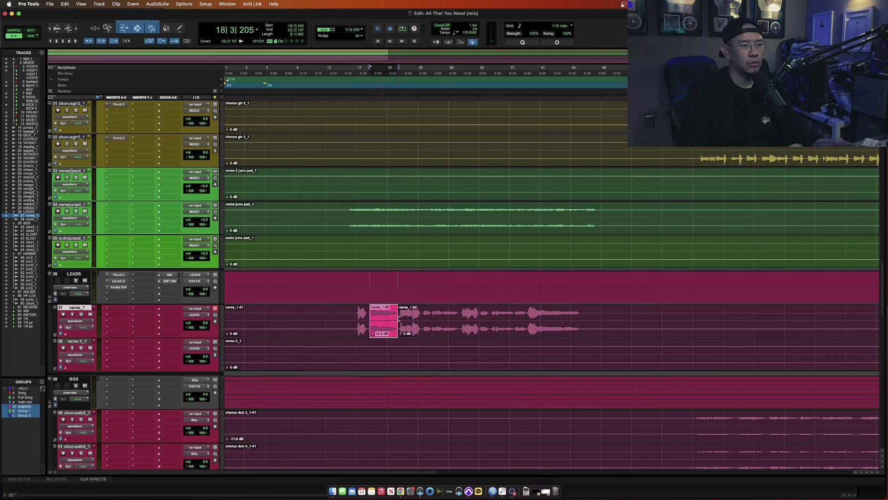
pyautogui.moveTo(423, 319); pyautogui.dragTo(460, 321)
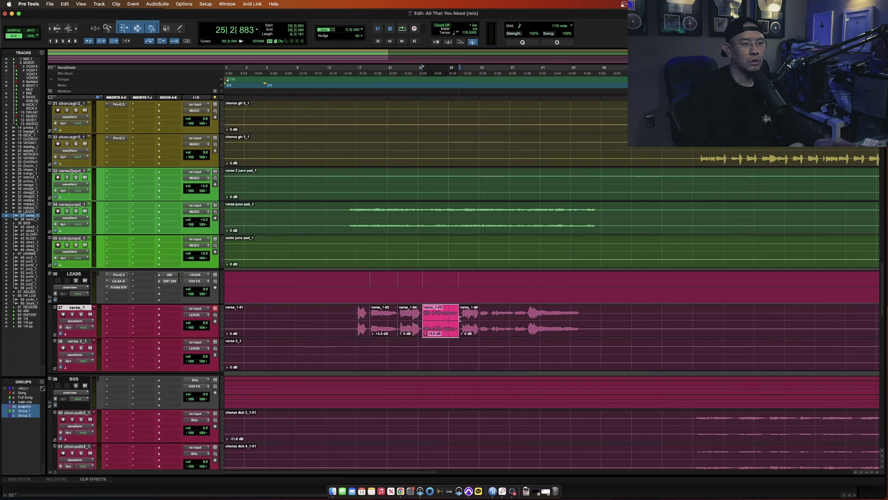
pyautogui.moveTo(479, 315); pyautogui.dragTo(523, 322)
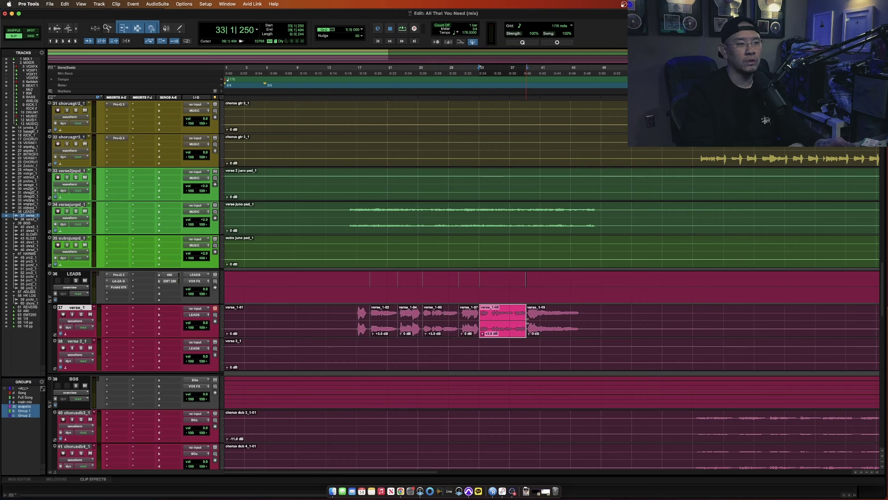
# - Play the verse from bar 17 with the LEADS track's LA-2A open, and lower the three boosted verse_1 clips to +1.5 dB clip gain
pyautogui.click(118, 281)
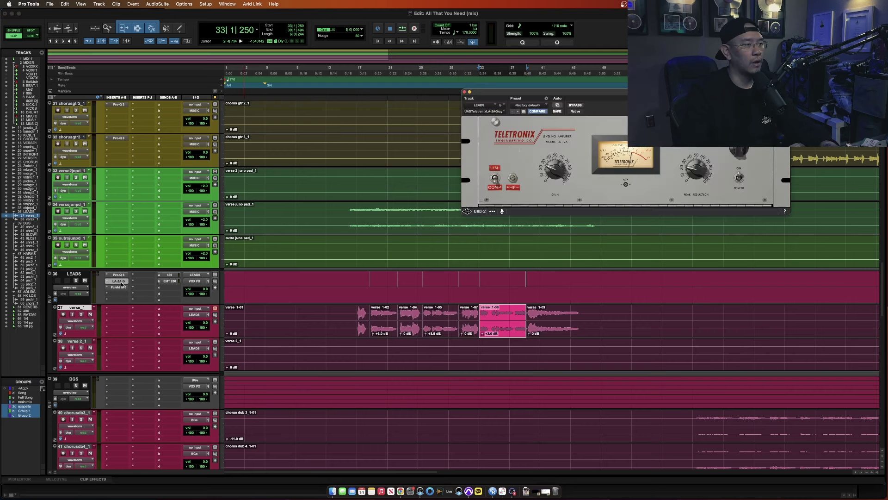
pyautogui.click(358, 311)
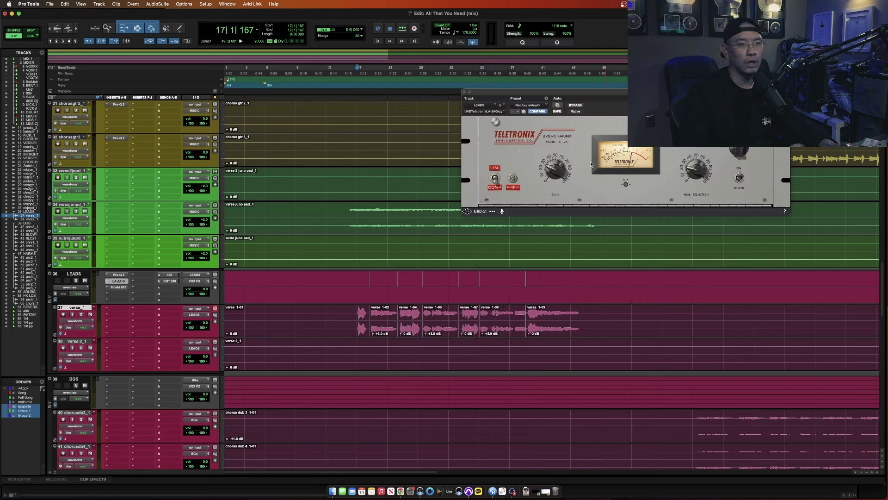
pyautogui.press('space')
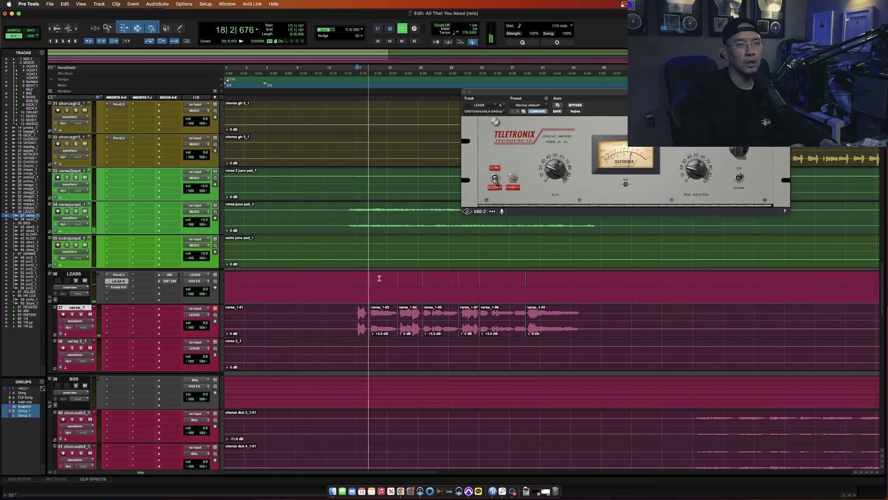
pyautogui.click(379, 328)
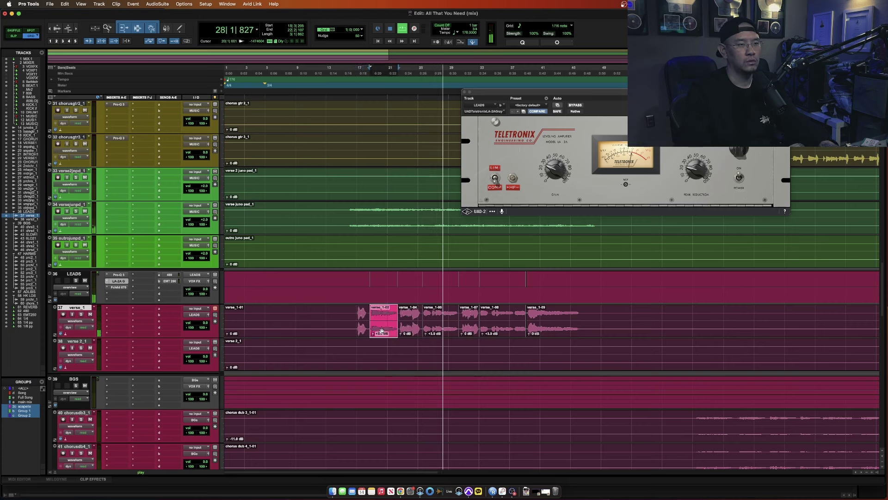
pyautogui.scroll(-3, 381, 331)
pyautogui.press('space')
pyautogui.click(442, 330)
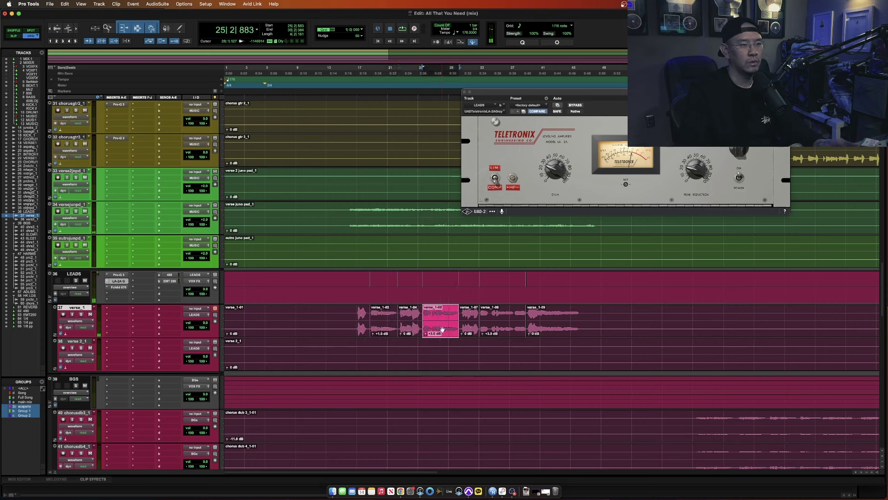
pyautogui.click(505, 329)
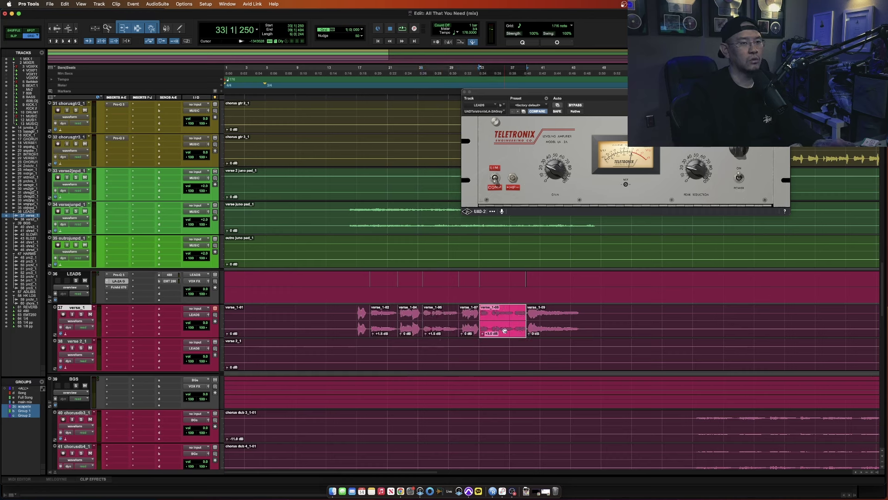
# - Play the verse from bar 17 to check the Fairchild 670 on LEADS, and close its window
pyautogui.click(360, 327)
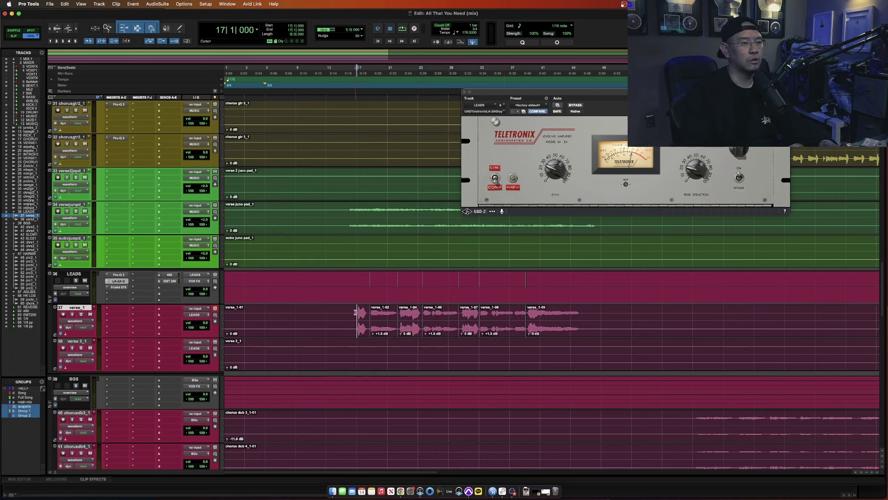
pyautogui.press('space')
pyautogui.click(118, 287)
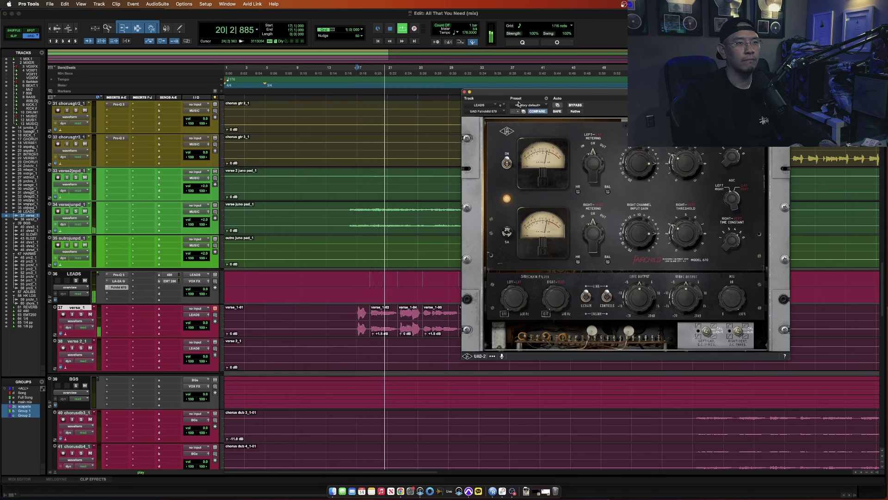
pyautogui.moveTo(521, 94); pyautogui.dragTo(513, 122)
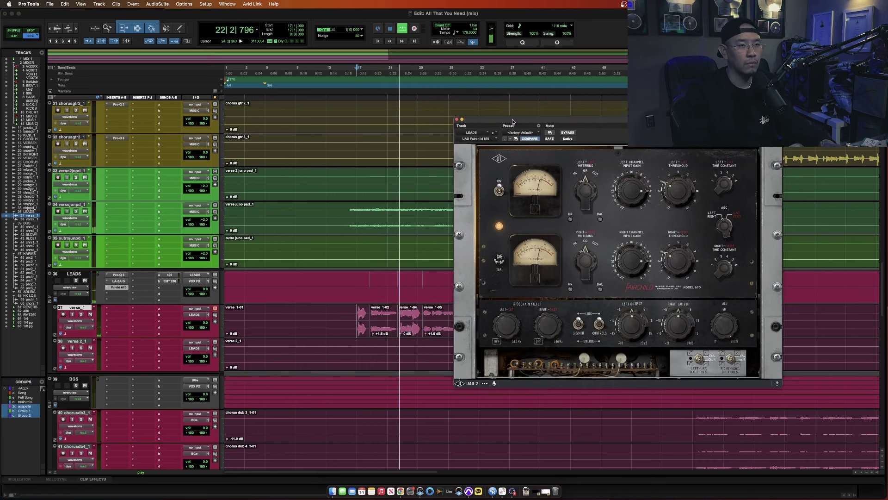
pyautogui.click(458, 119)
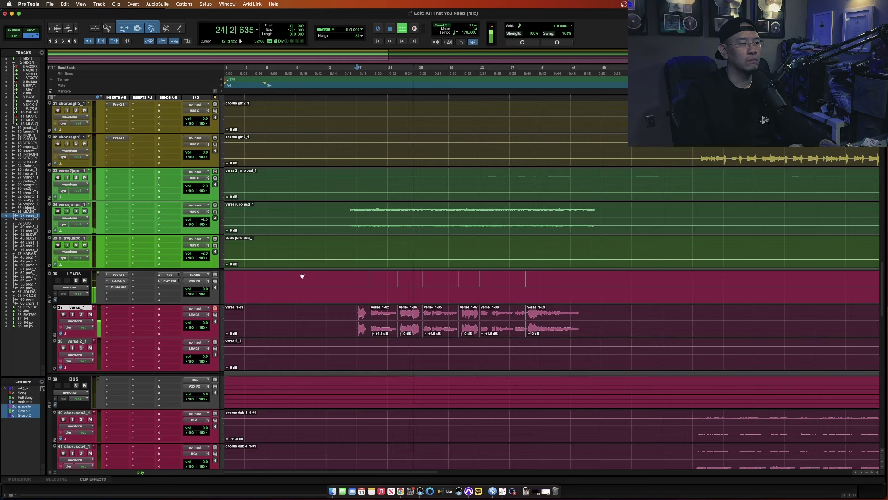
# - Open the LEADS track's 480 send and set its EMT 250 send level to about -19.8 dB
pyautogui.click(169, 275)
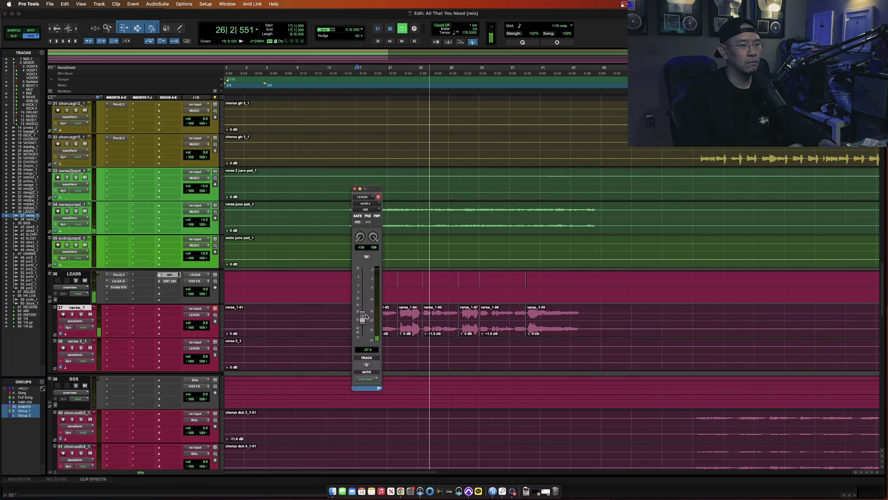
pyautogui.click(169, 281)
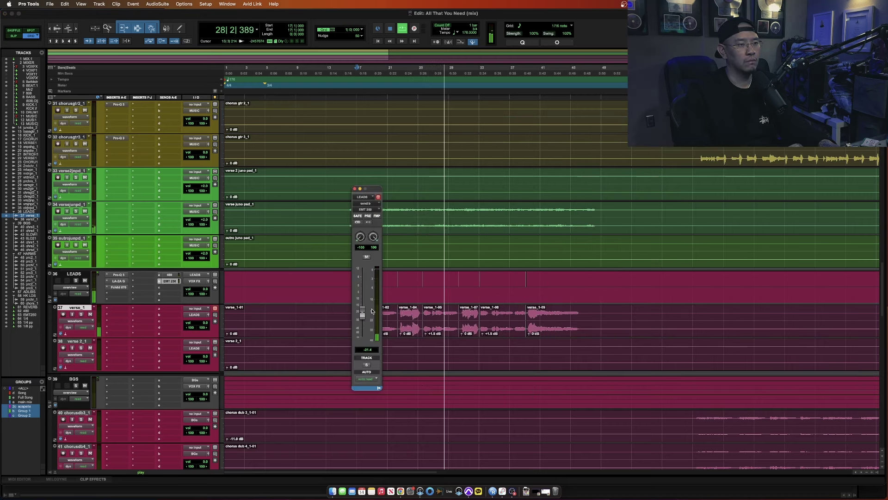
# - Lengthen the decay time of the EMT250 track's reverb, set its low-frequency decay lever to minimum, and adjust the high-frequency decay and pre-delay levers
pyautogui.scroll(-10, 266, 281)
pyautogui.scroll(-2, 266, 281)
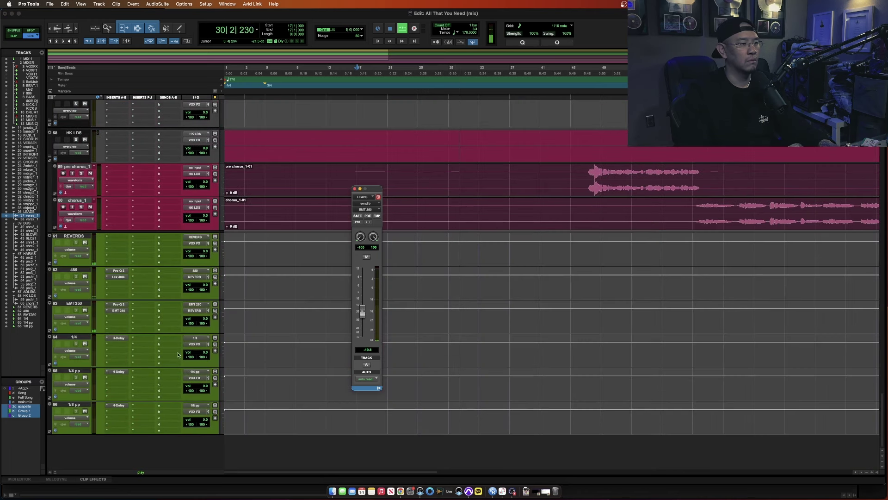
pyautogui.click(118, 310)
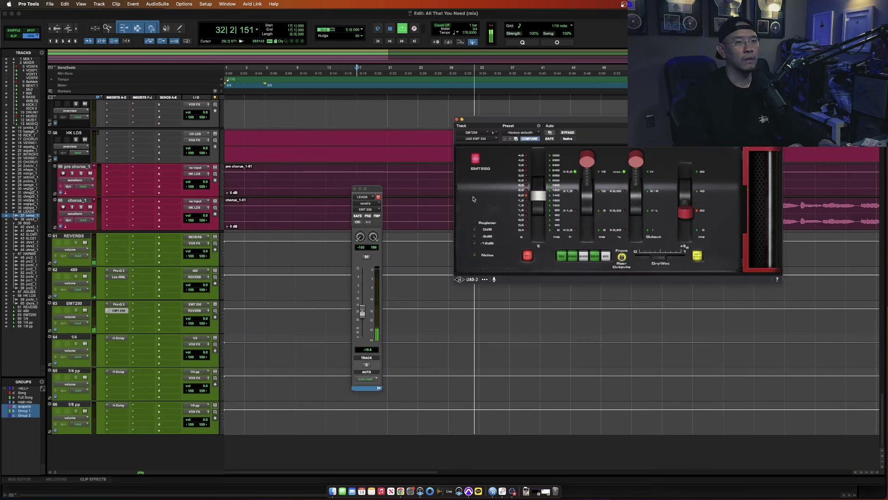
pyautogui.moveTo(538, 196); pyautogui.dragTo(539, 181)
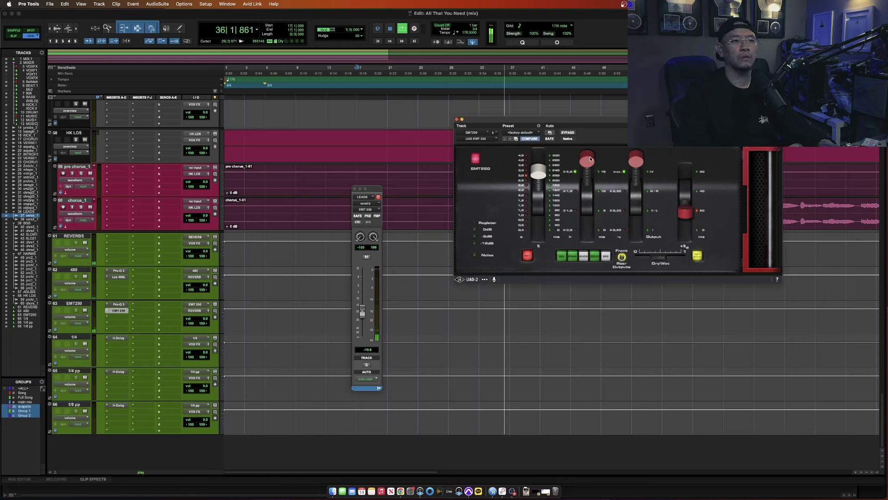
pyautogui.moveTo(591, 159); pyautogui.dragTo(584, 248)
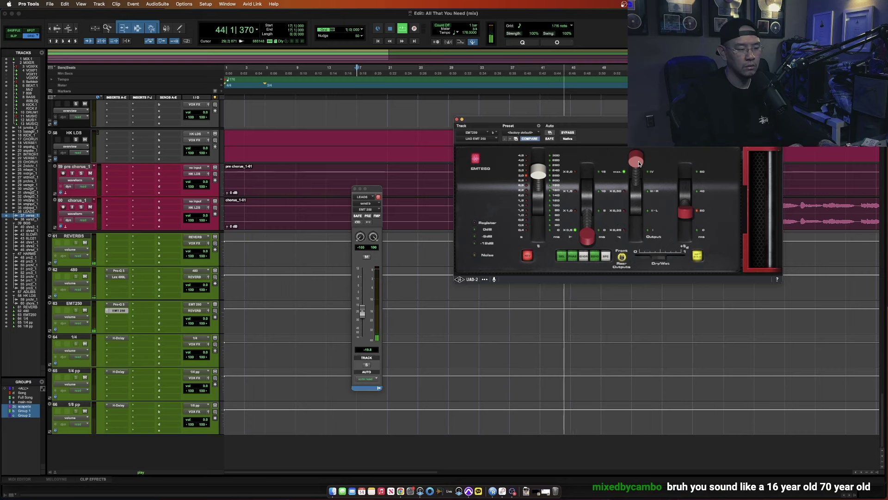
pyautogui.moveTo(639, 163); pyautogui.dragTo(686, 183)
pyautogui.press('space')
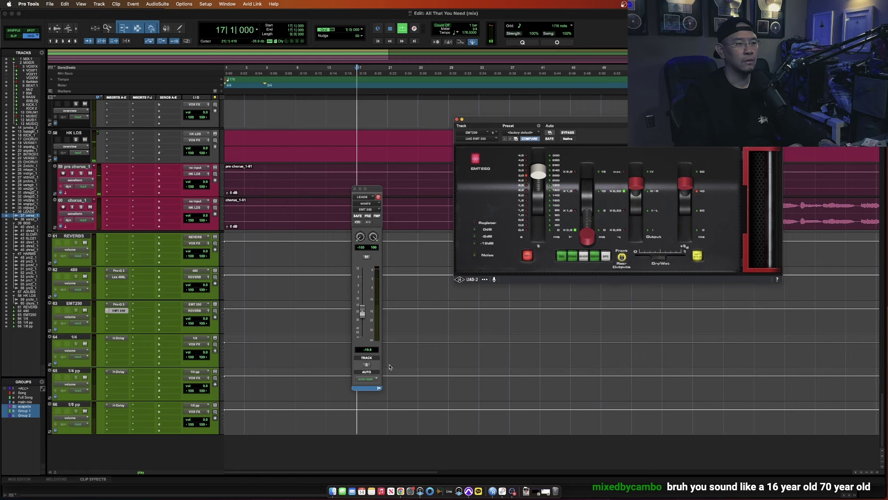
# - Play the verse while raising the LEADS track's EMT 250 send to about -17 dB, and close the send and reverb windows
pyautogui.scroll(15, 304, 324)
pyautogui.press('space')
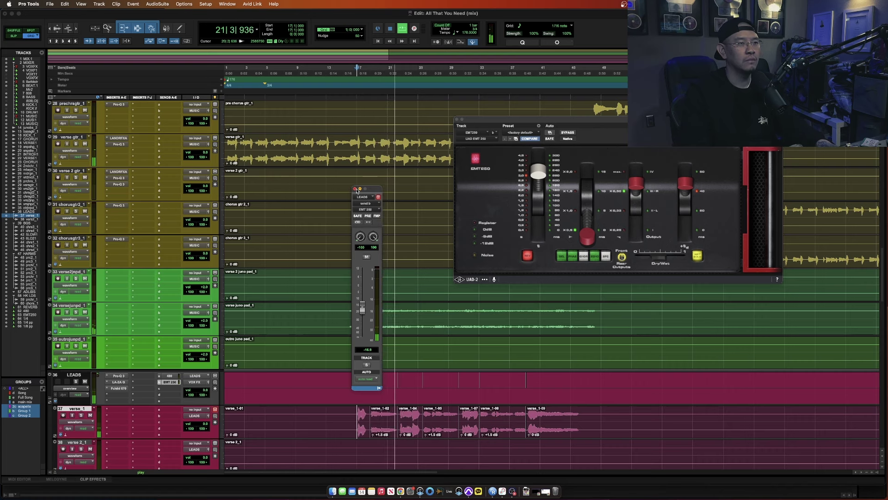
pyautogui.click(355, 189)
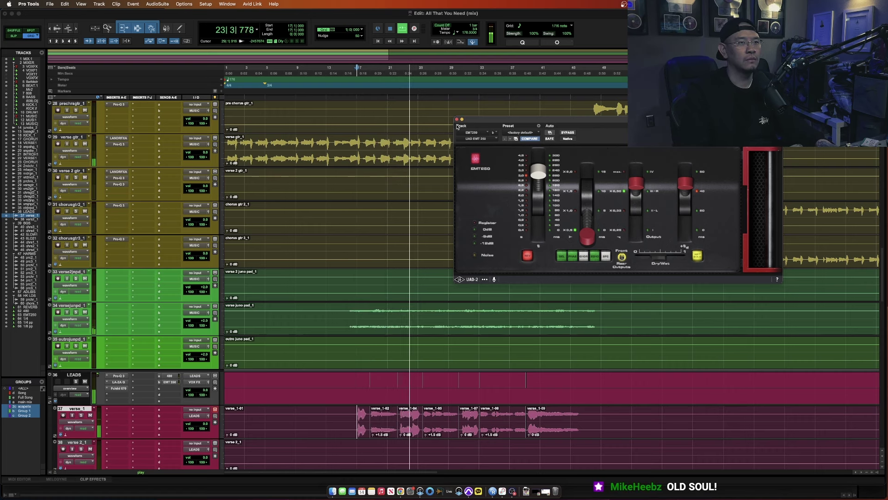
pyautogui.click(457, 119)
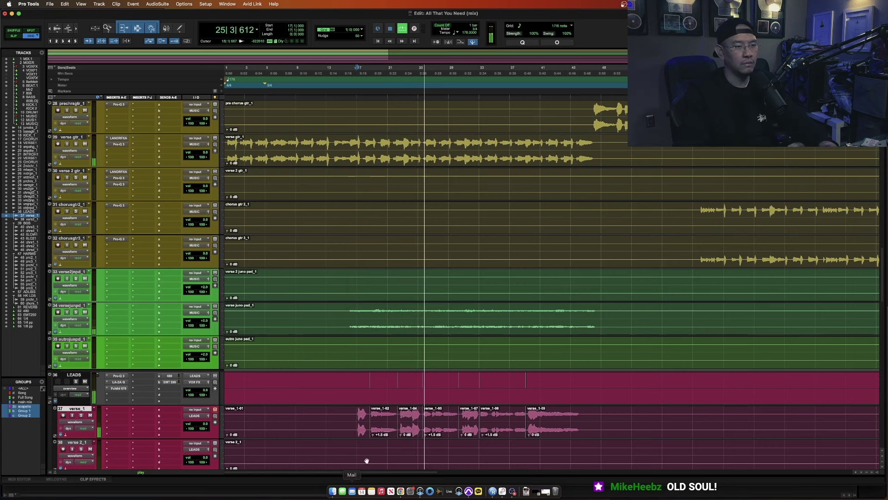
# - Insert a FabFilter Pro-Q 3 after the EMT 250 reverb on the EMT250 track
pyautogui.press('F4')
pyautogui.click(170, 381)
pyautogui.click(169, 382)
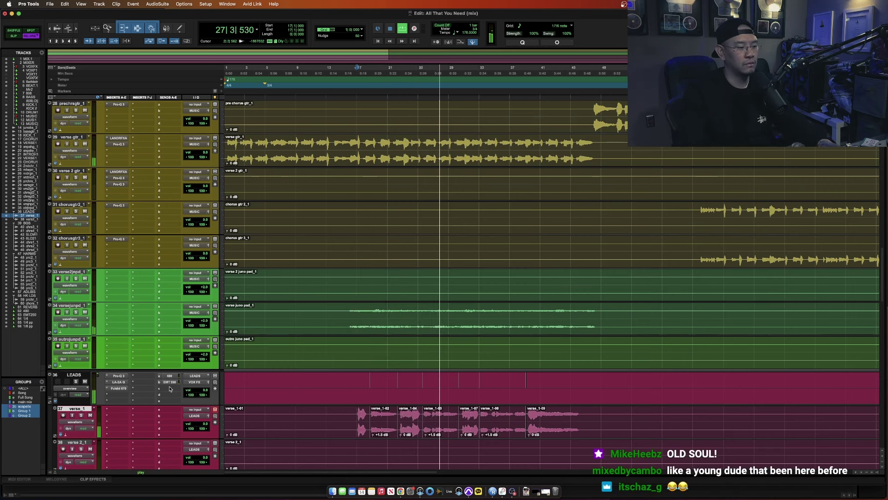
pyautogui.scroll(-20, 148, 361)
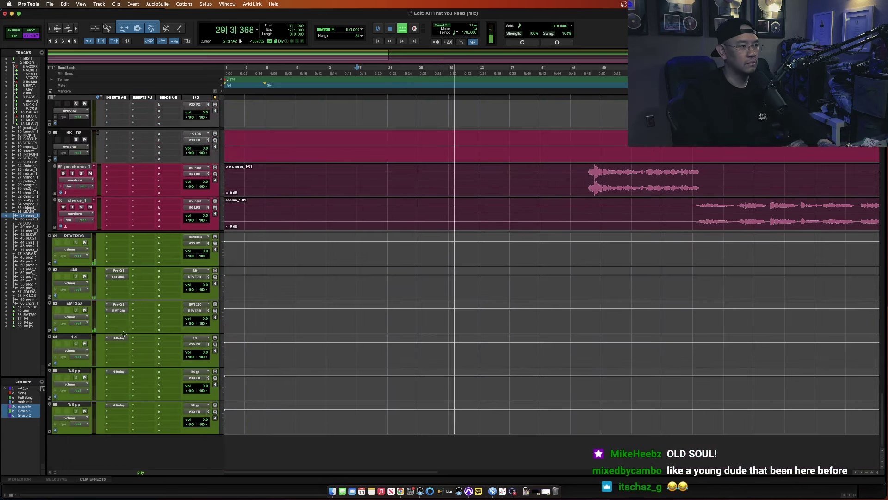
pyautogui.click(115, 318)
pyautogui.click(288, 294)
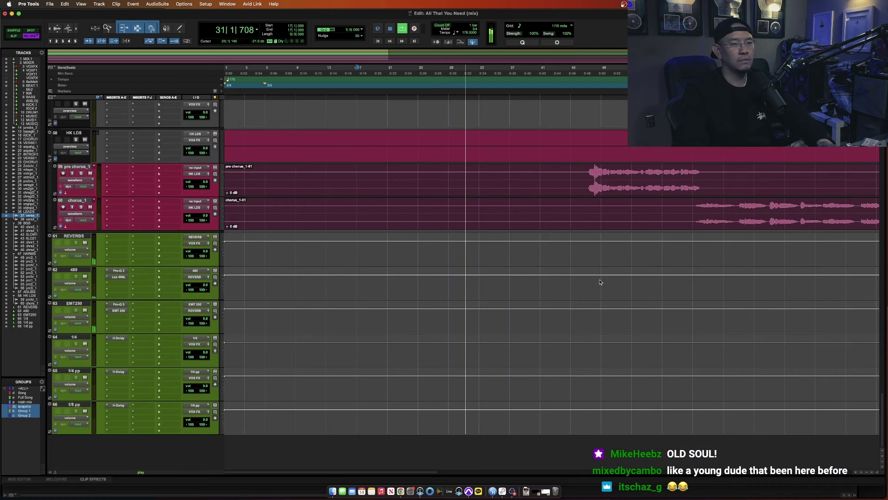
# - Add a 12 dB/oct high cut at about 2063 Hz in the EMT250 track's new Pro-Q 3 and close it
pyautogui.doubleClick(851, 250)
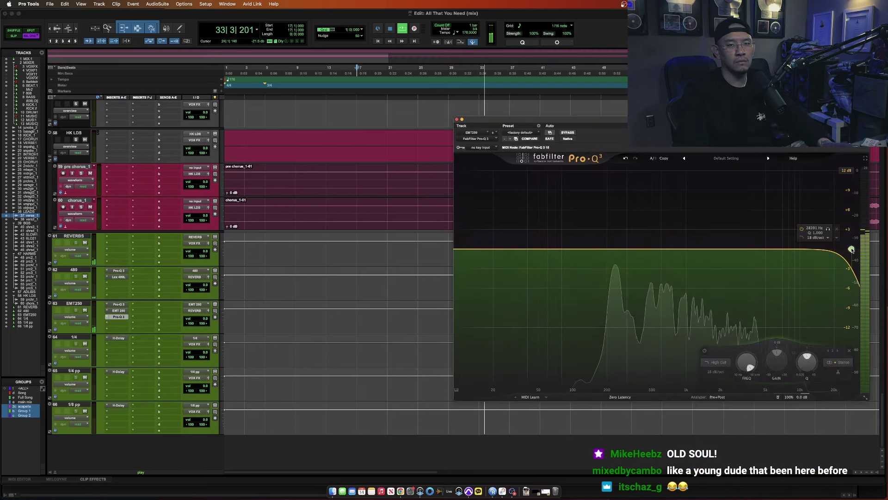
pyautogui.moveTo(851, 250); pyautogui.dragTo(718, 249)
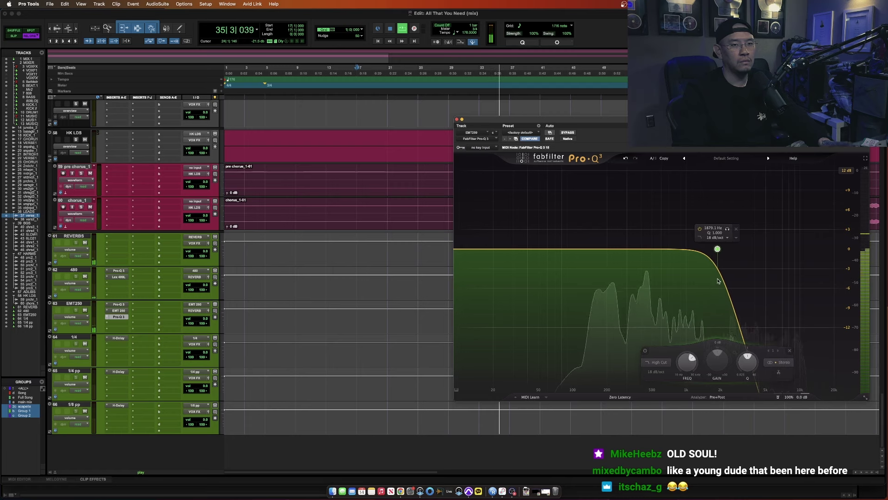
pyautogui.scroll(-2, 717, 249)
pyautogui.scroll(1, 717, 249)
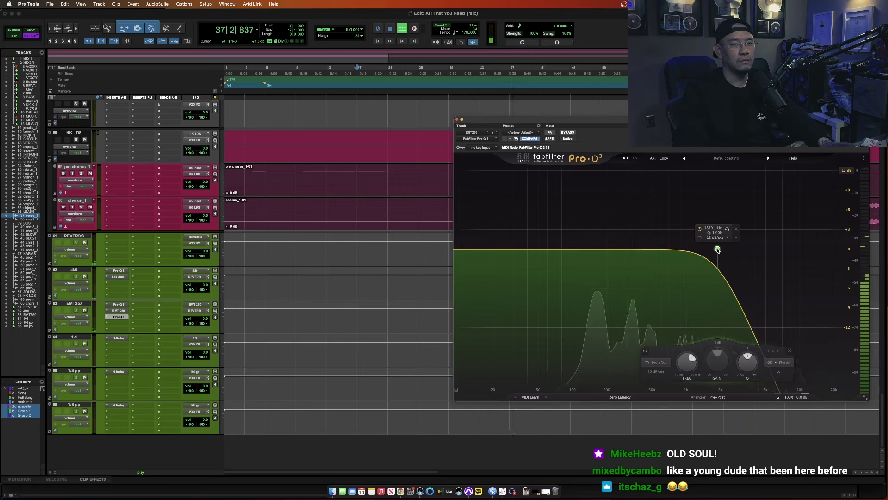
pyautogui.moveTo(718, 250); pyautogui.dragTo(723, 250)
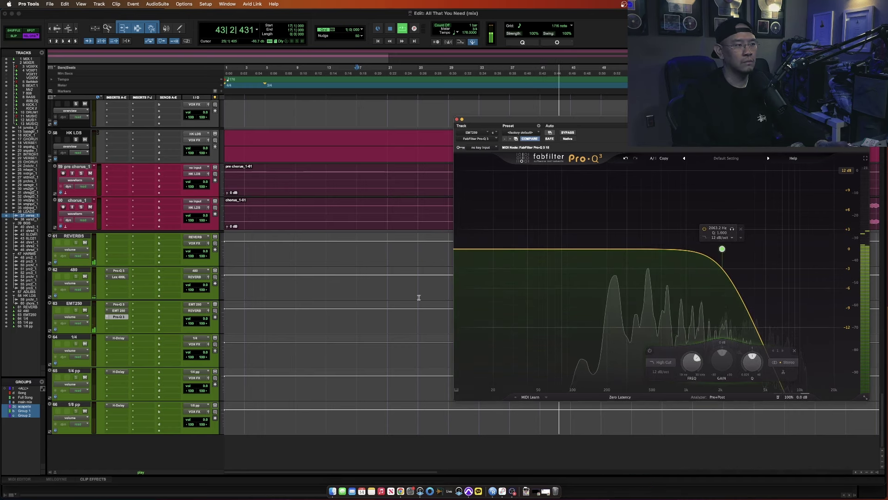
pyautogui.press('super+w')
# - Play the verse from bar 17 and slightly raise the LEADS track's EMT 250 send level
pyautogui.scroll(10, 407, 380)
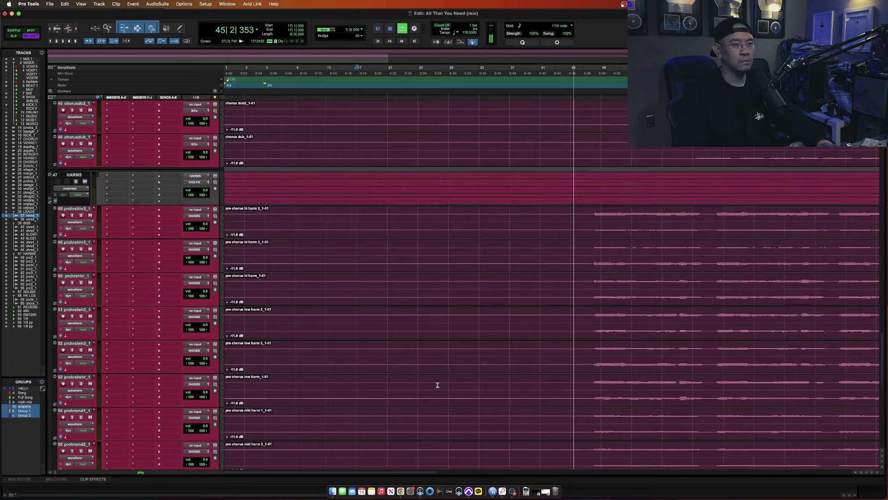
pyautogui.scroll(10, 436, 385)
pyautogui.press('space')
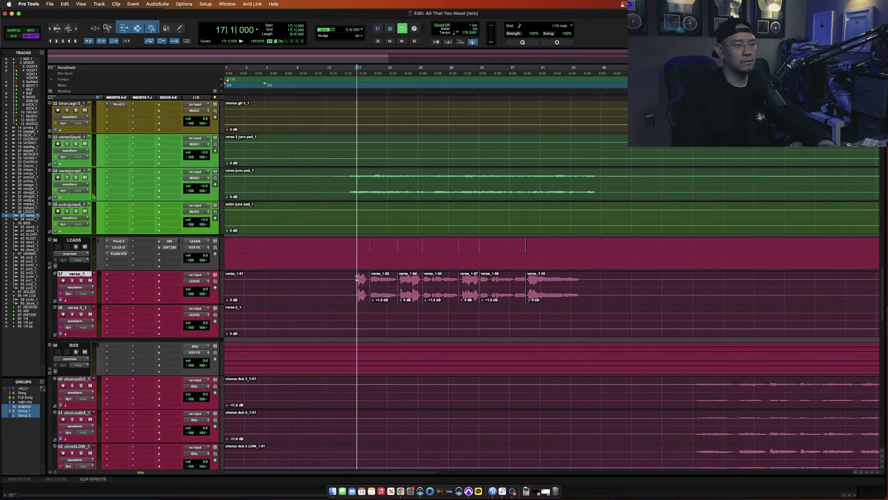
pyautogui.press('space')
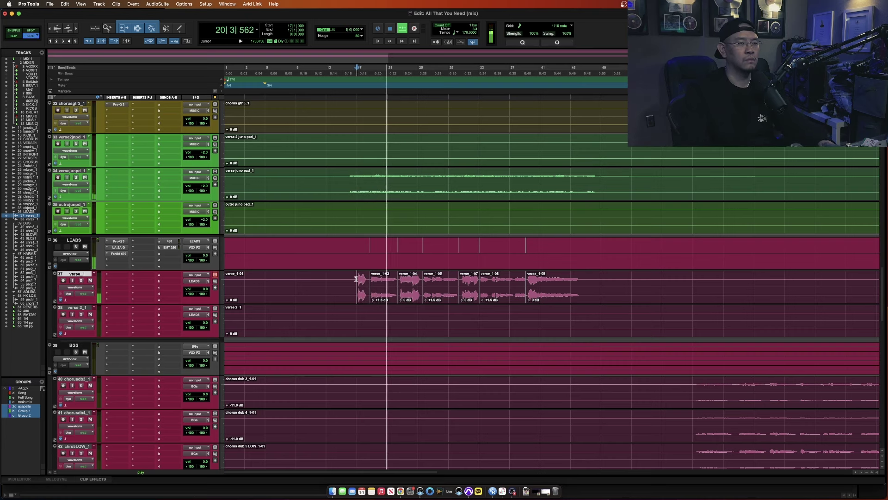
pyautogui.press('r')
pyautogui.press('t')
pyautogui.press('t')
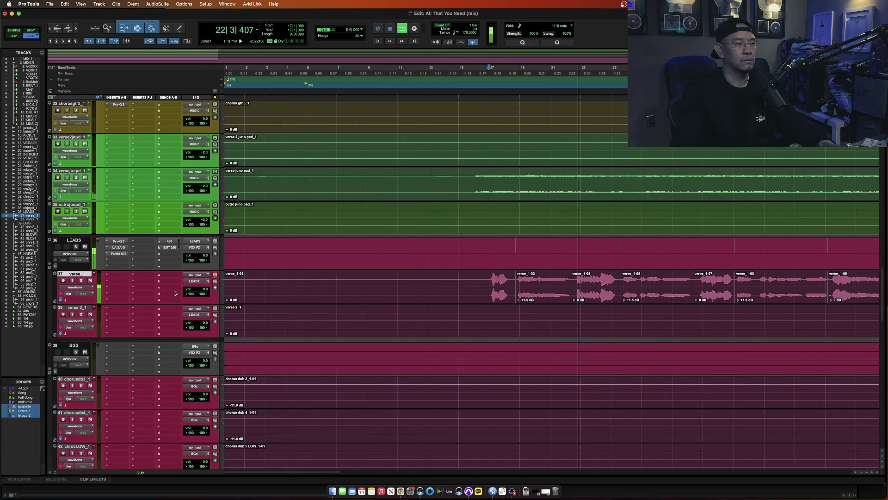
pyautogui.click(170, 247)
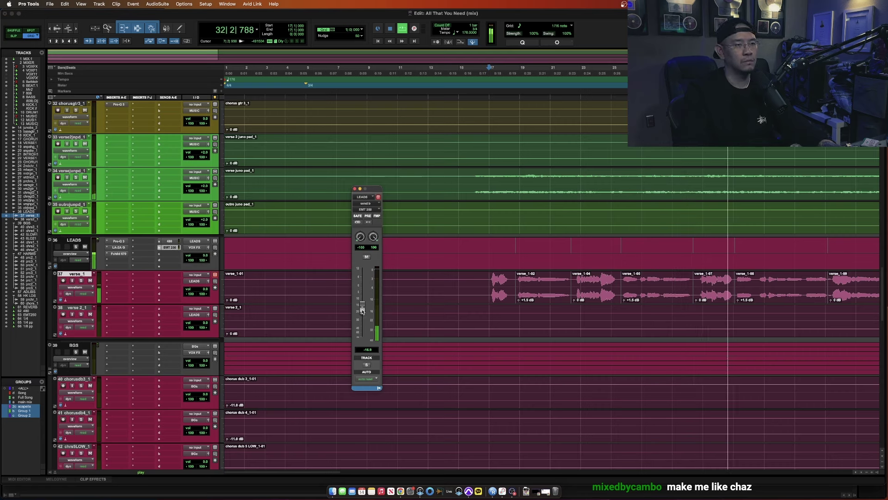
pyautogui.moveTo(362, 311)
pyautogui.mouseDown()
pyautogui.moveTo(358, 292)
pyautogui.moveTo(359, 306)
pyautogui.mouseUp()
pyautogui.press('space')
# - Check the LEADS track's 480 send during verse playback and open the Lexicon 480L reverb on the 480 track
pyautogui.click(169, 242)
pyautogui.press('space')
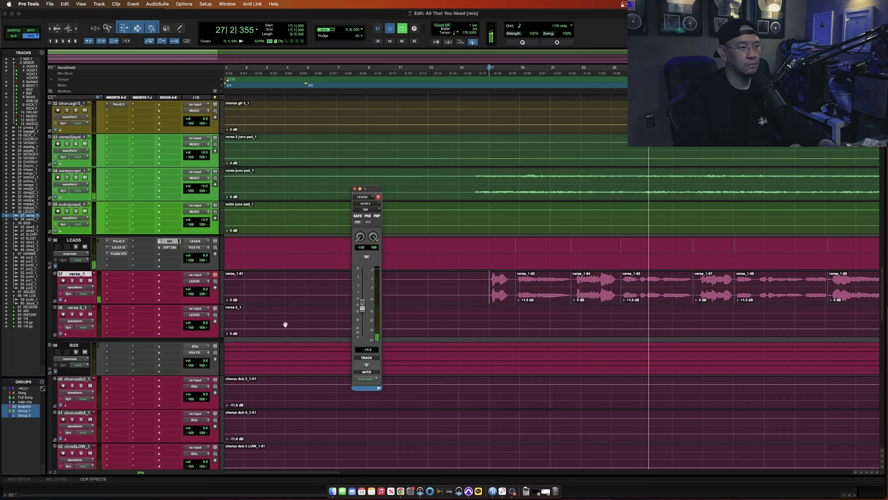
pyautogui.press('space')
pyautogui.scroll(-10, 262, 380)
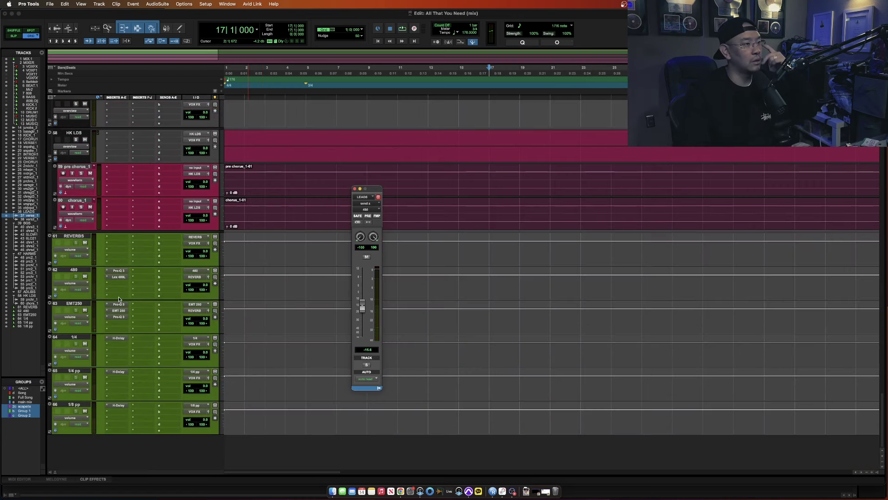
pyautogui.click(119, 271)
pyautogui.click(119, 276)
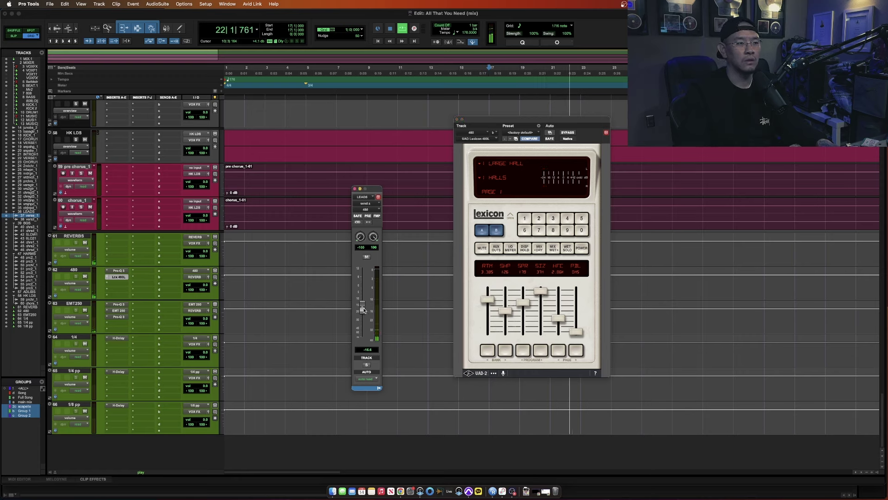
pyautogui.click(480, 178)
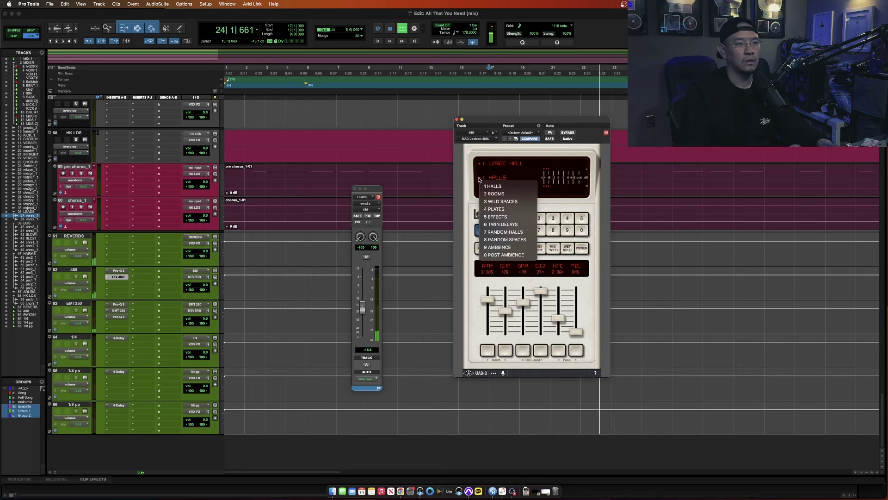
pyautogui.click(479, 179)
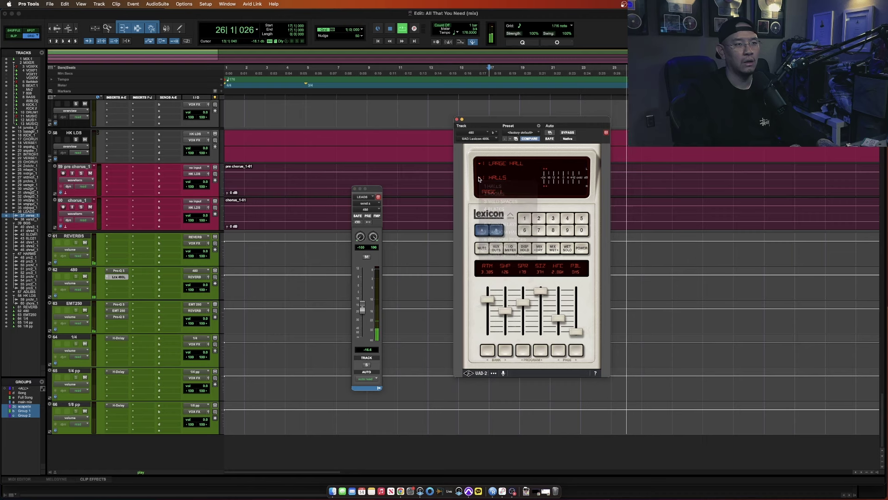
pyautogui.click(480, 163)
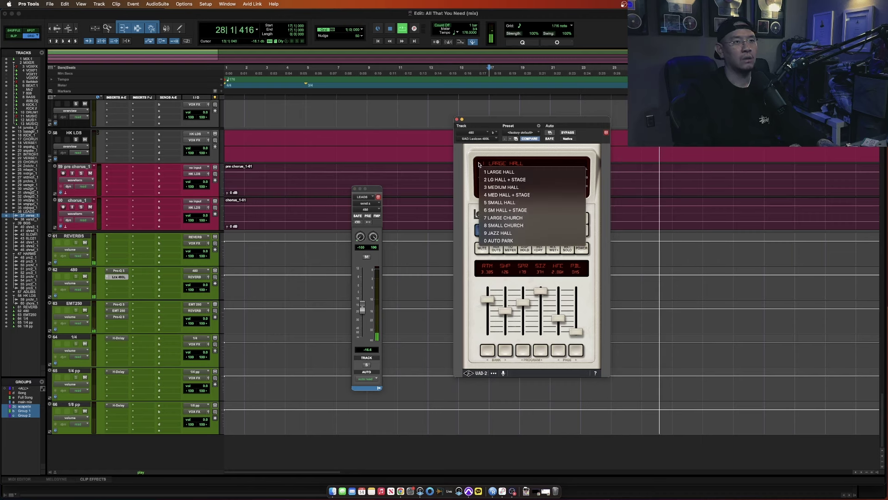
pyautogui.click(480, 165)
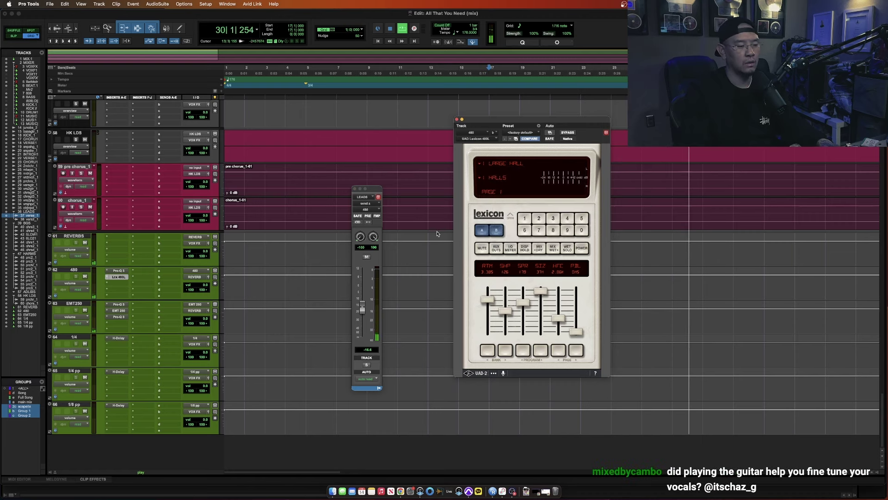
# - Slightly lower the LEADS track's 480 send, set the Lexicon 480L pre-delay to about 172 ms, and close both windows
pyautogui.moveTo(362, 308); pyautogui.dragTo(362, 314)
pyautogui.click(354, 189)
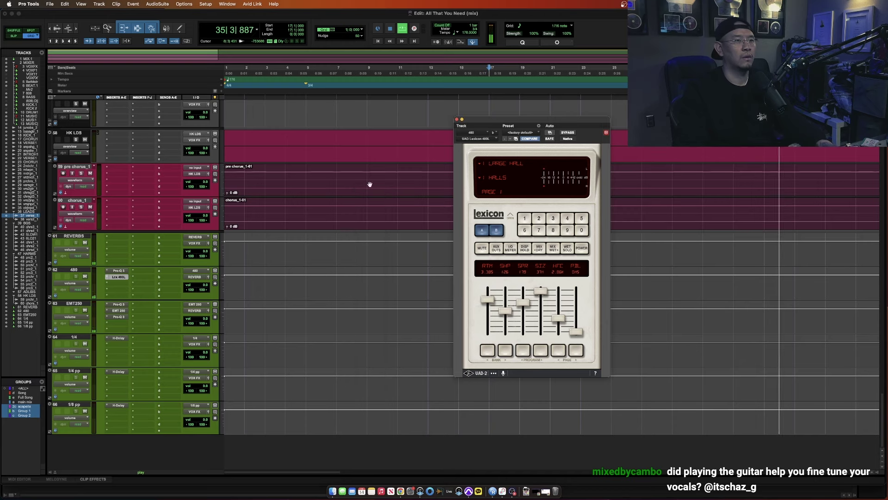
pyautogui.click(507, 313)
pyautogui.press('space')
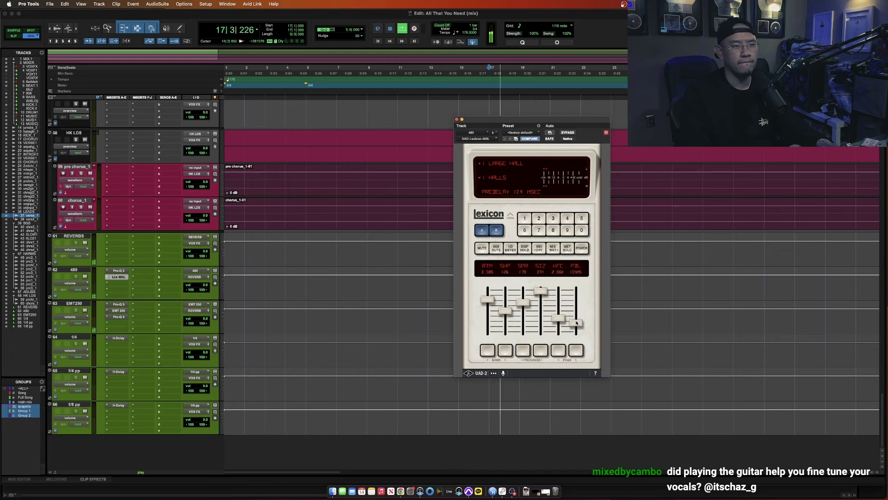
pyautogui.moveTo(576, 322); pyautogui.dragTo(577, 325)
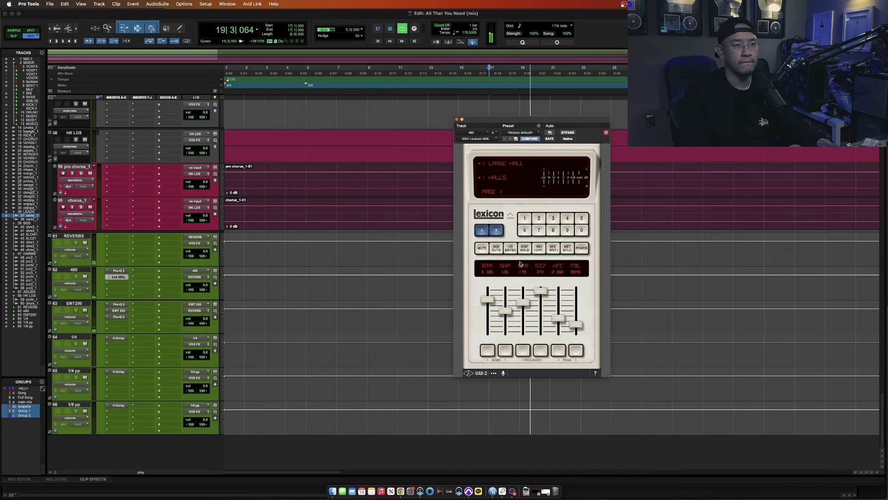
pyautogui.press('space')
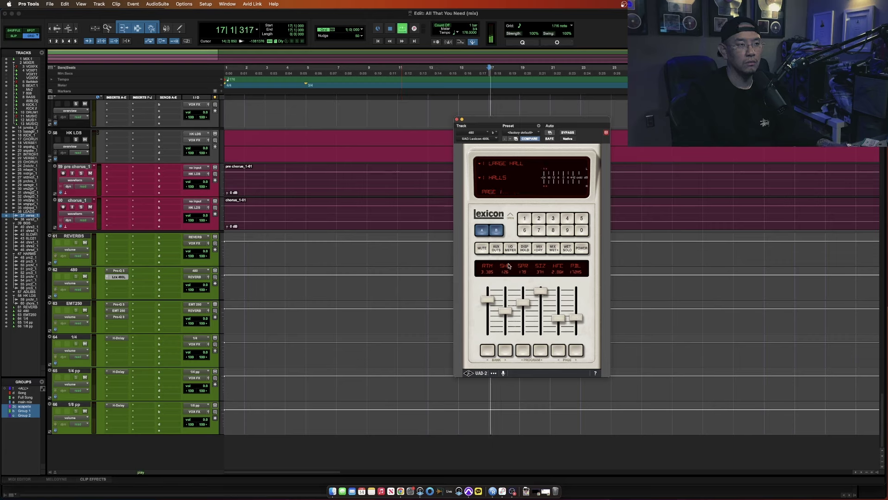
pyautogui.click(457, 120)
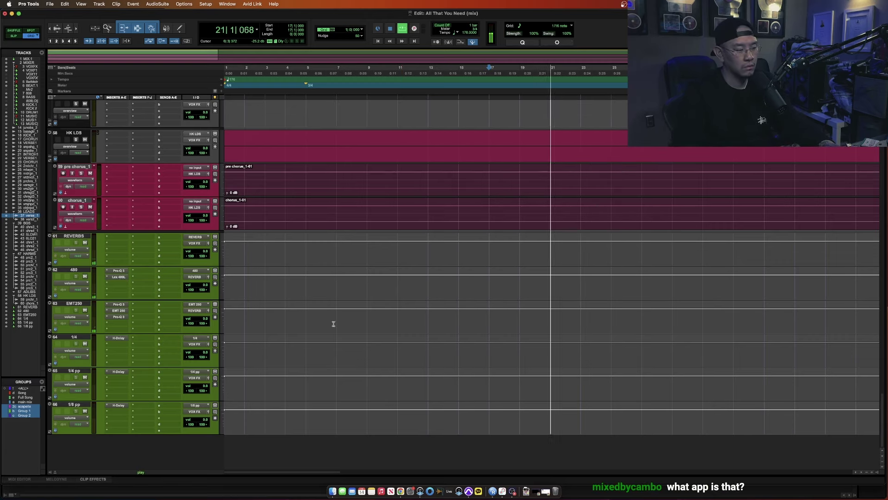
# - Play the song from the start and move playback to just before the verse_1 vocal, at bar 16
pyautogui.press('space')
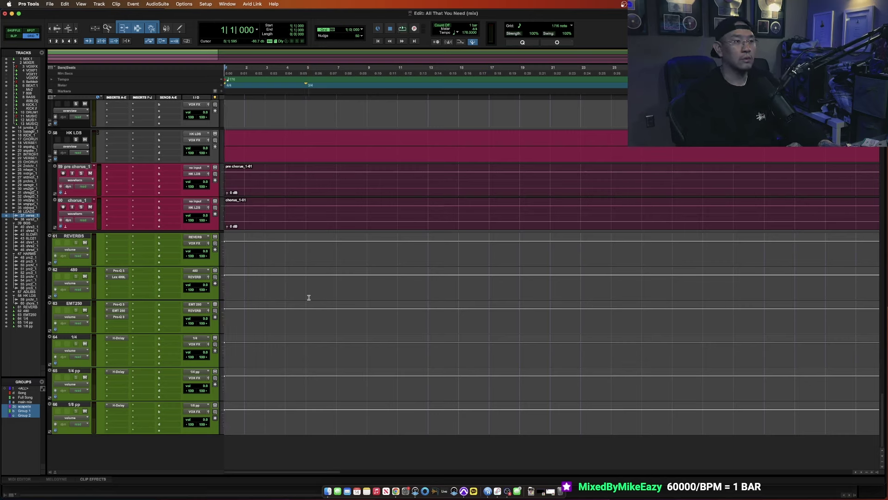
pyautogui.press('space')
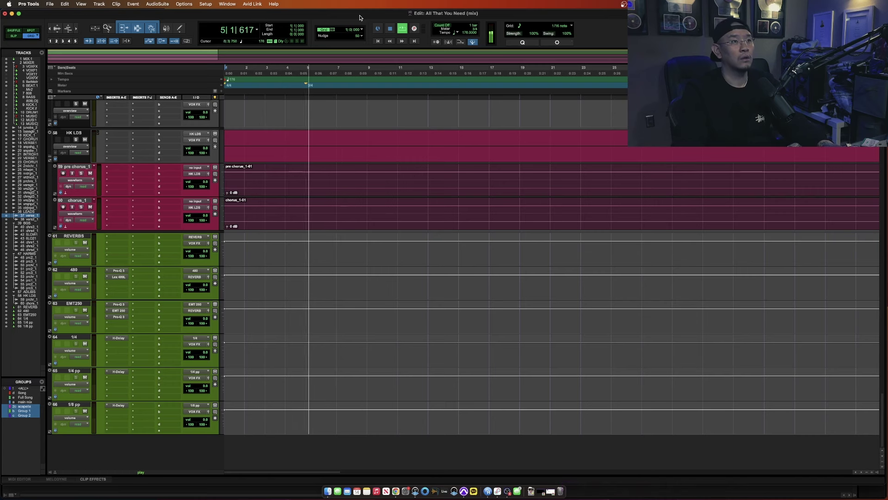
pyautogui.press('r')
pyautogui.press('r')
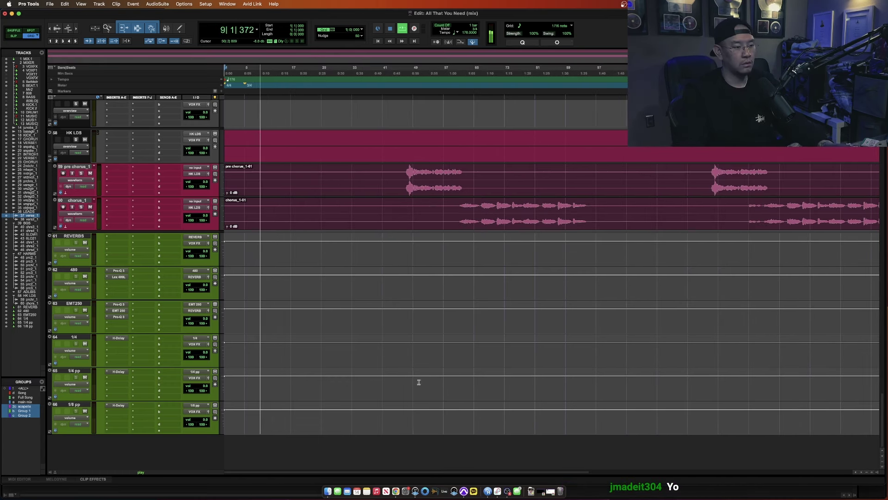
pyautogui.scroll(6, 403, 376)
pyautogui.click(395, 312)
pyautogui.scroll(15, 306, 278)
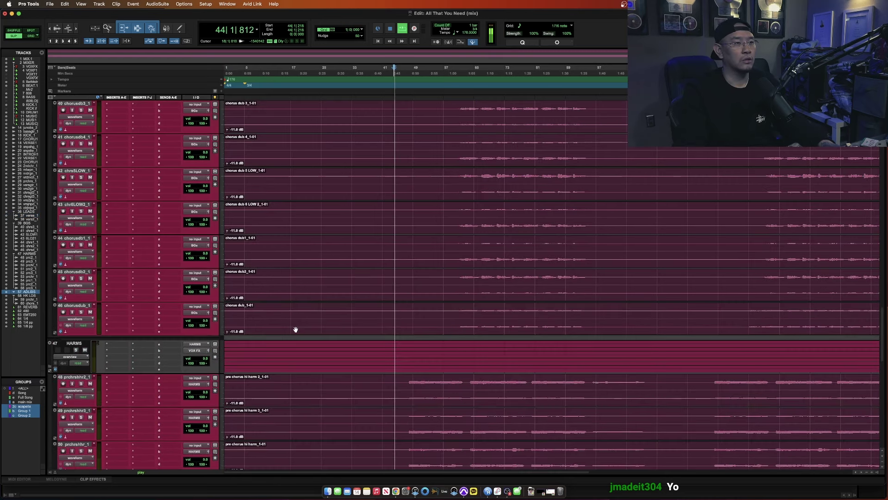
pyautogui.scroll(1, 320, 198)
pyautogui.click(290, 345)
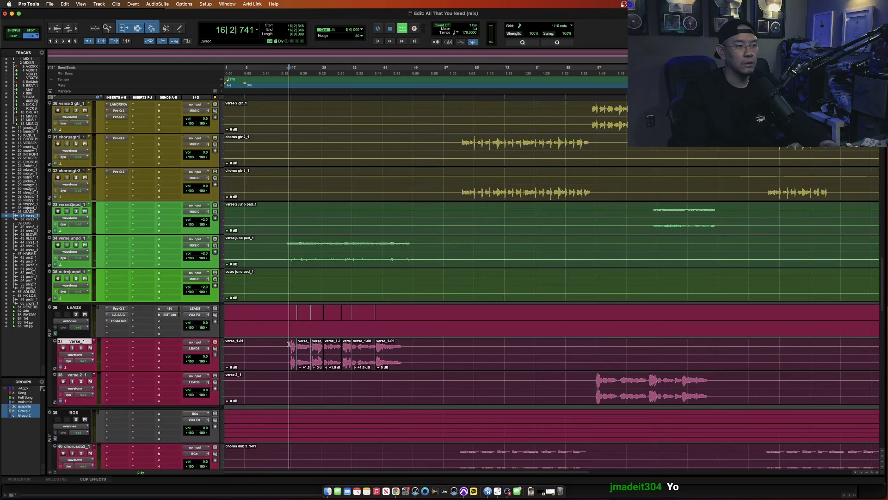
pyautogui.press('t')
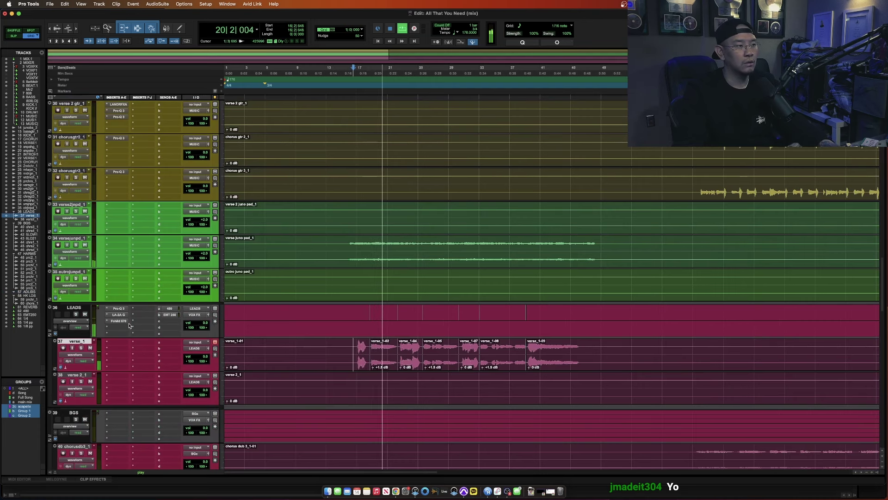
# - Add a dynamic bell cut to the LEADS track's Pro-Q 3 at about 616 Hz, with -1.71 dB gain and a Q of about 3.1
pyautogui.click(119, 309)
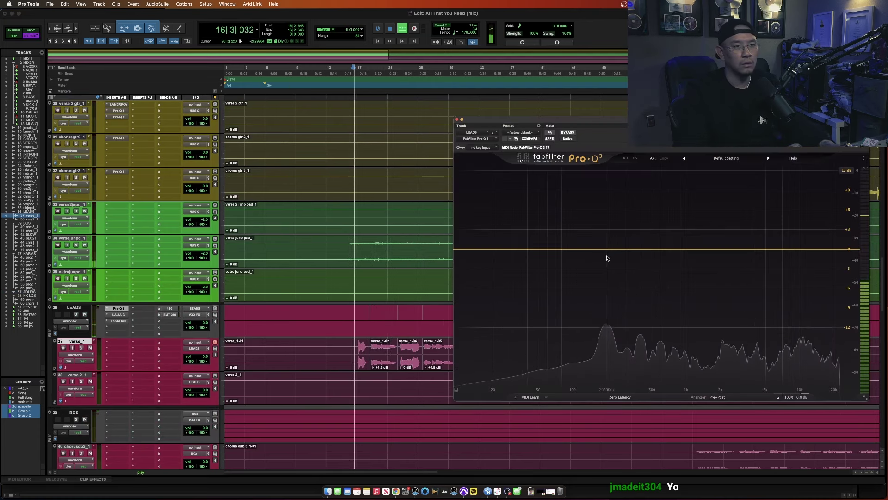
pyautogui.click(663, 249)
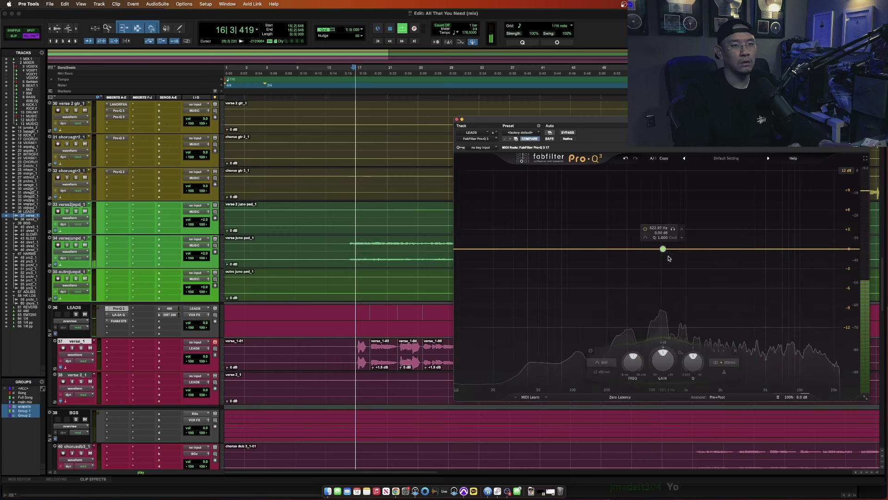
pyautogui.moveTo(674, 230); pyautogui.dragTo(663, 267)
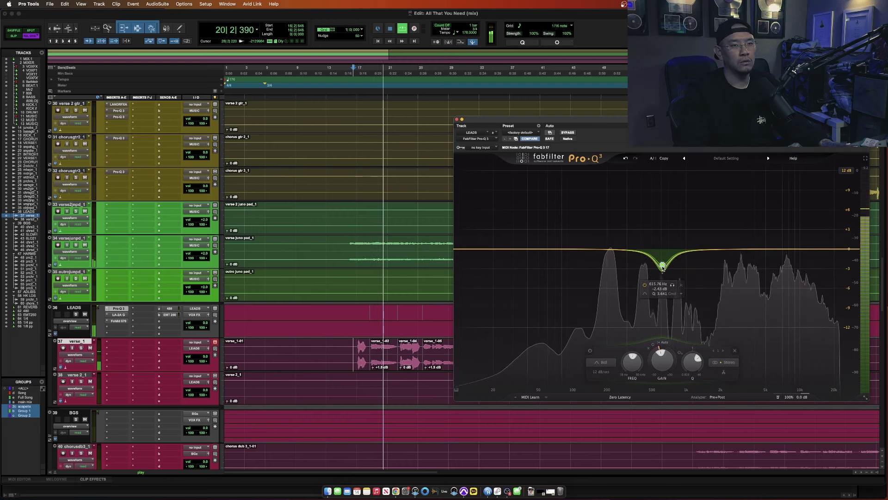
pyautogui.moveTo(663, 266); pyautogui.dragTo(663, 261)
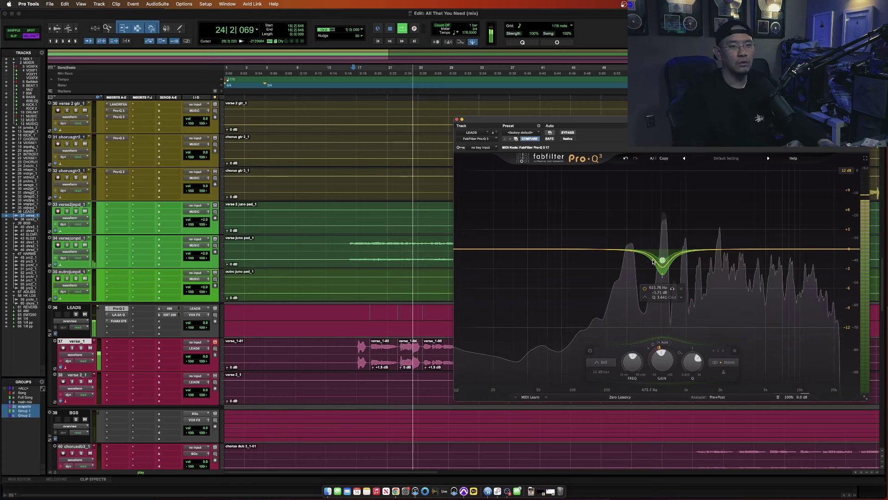
pyautogui.scroll(-1, 664, 262)
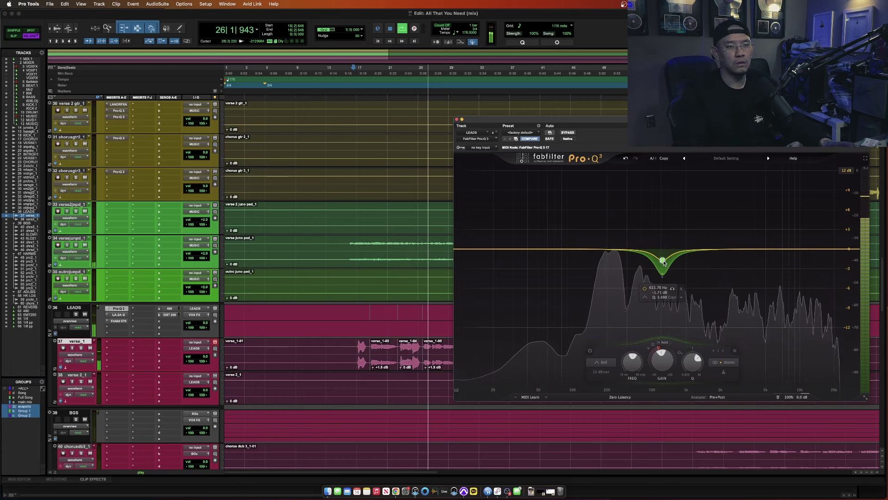
# - Replay the verse from bar 17, add a dynamic bell cut to the LEADS Pro-Q 3 at about 303 Hz with Q about 2.8, and close it
pyautogui.click(356, 350)
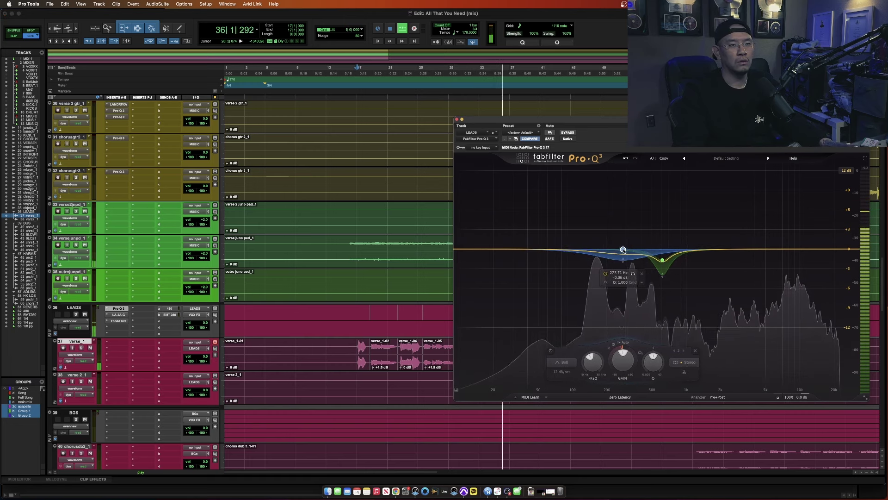
pyautogui.press('space')
pyautogui.press('space')
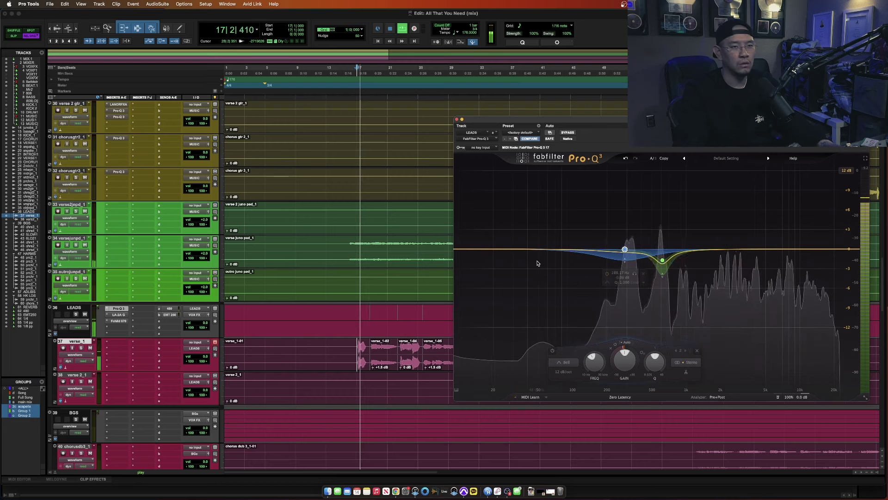
pyautogui.press('space')
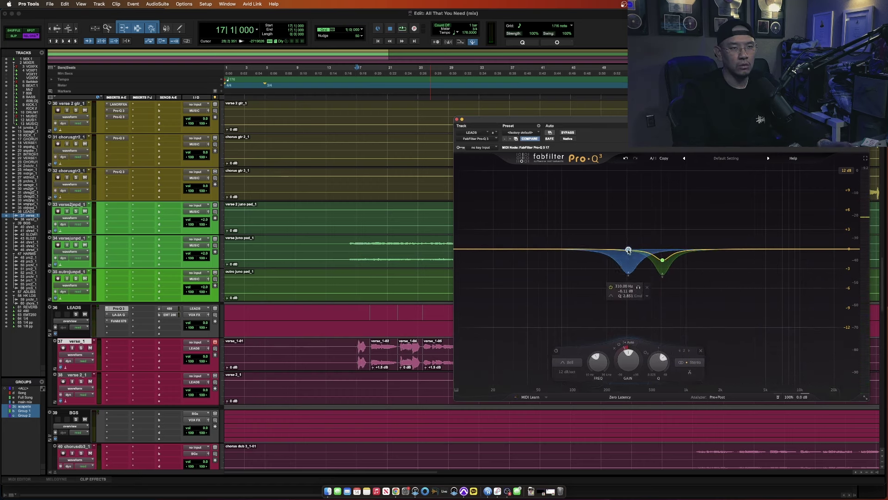
pyautogui.press('space')
pyautogui.moveTo(629, 250); pyautogui.dragTo(628, 270)
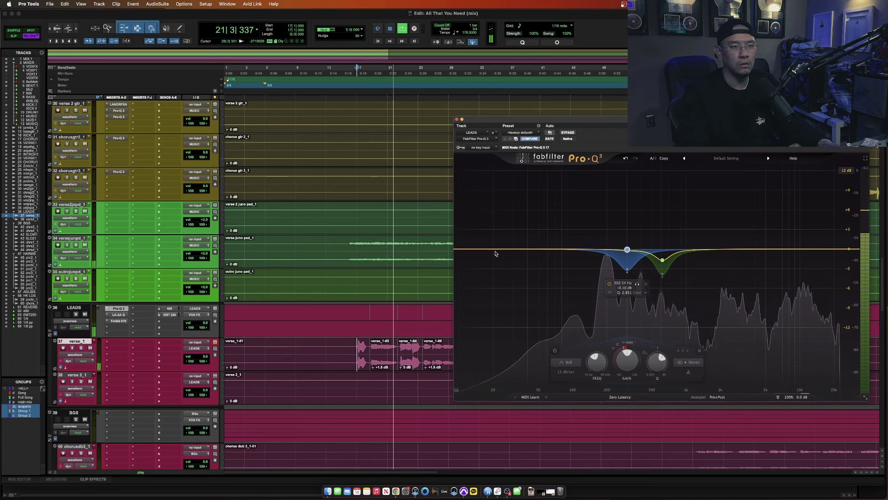
pyautogui.moveTo(471, 250); pyautogui.dragTo(578, 265)
pyautogui.press('super+w')
# - Open the Lexicon 480L on the 480 track, load the Auto Park hall program, and replay the verse
pyautogui.scroll(-15, 171, 338)
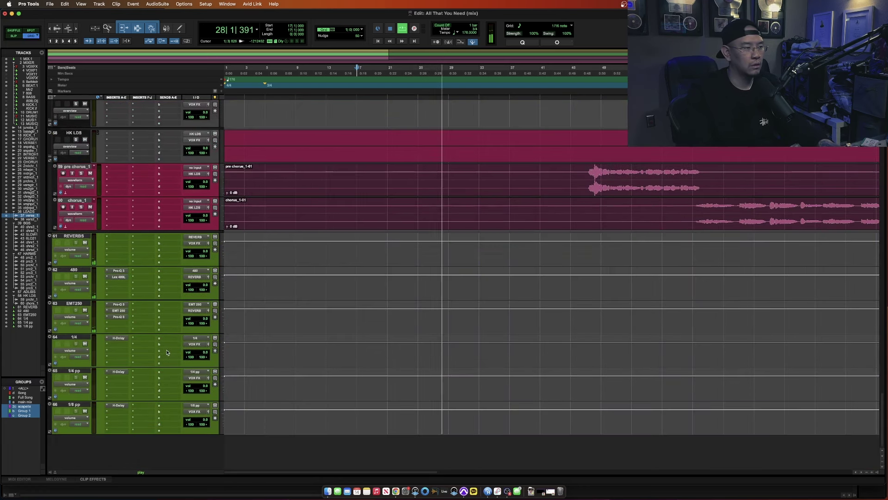
pyautogui.click(118, 277)
pyautogui.click(505, 174)
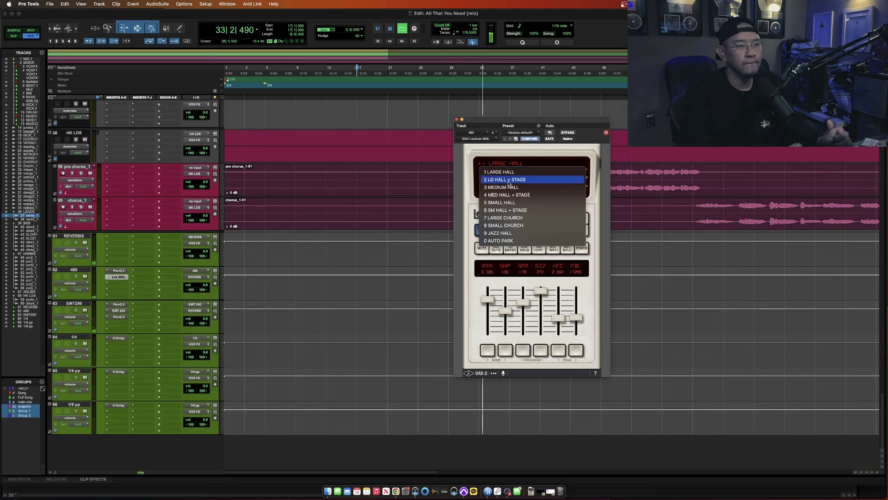
pyautogui.click(502, 241)
pyautogui.press('space')
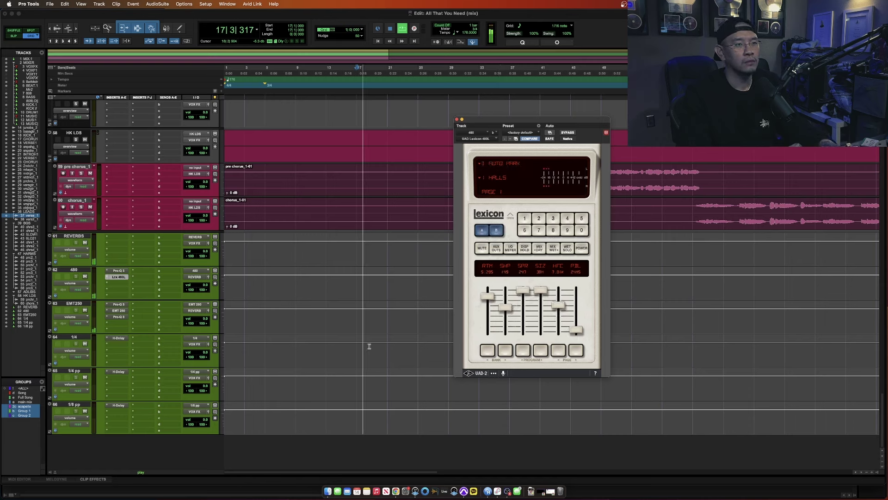
# - Set the Lexicon 480L's reverb time to about 5 seconds and lower its high-frequency cutoff to about 3.5 kHz
pyautogui.moveTo(487, 296); pyautogui.dragTo(487, 291)
pyautogui.press('space')
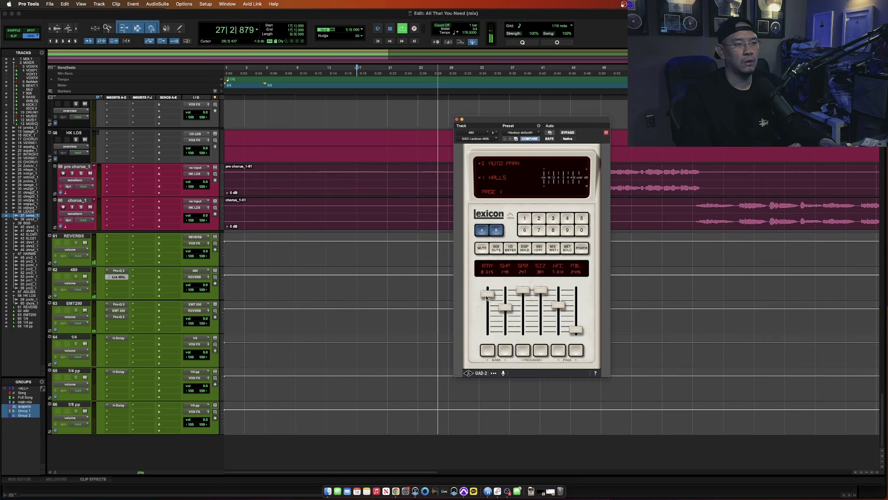
pyautogui.moveTo(486, 298); pyautogui.dragTo(486, 298)
pyautogui.scroll(8, 202, 342)
pyautogui.scroll(-1, 203, 341)
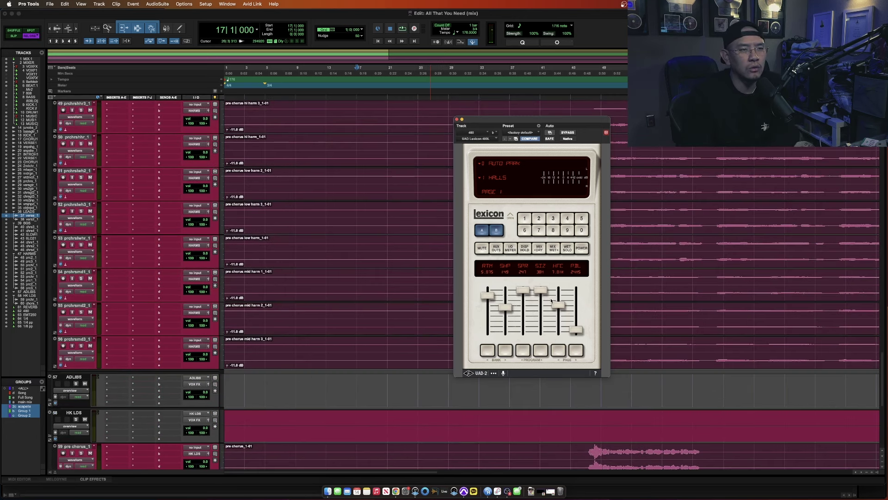
pyautogui.moveTo(556, 306); pyautogui.dragTo(558, 307)
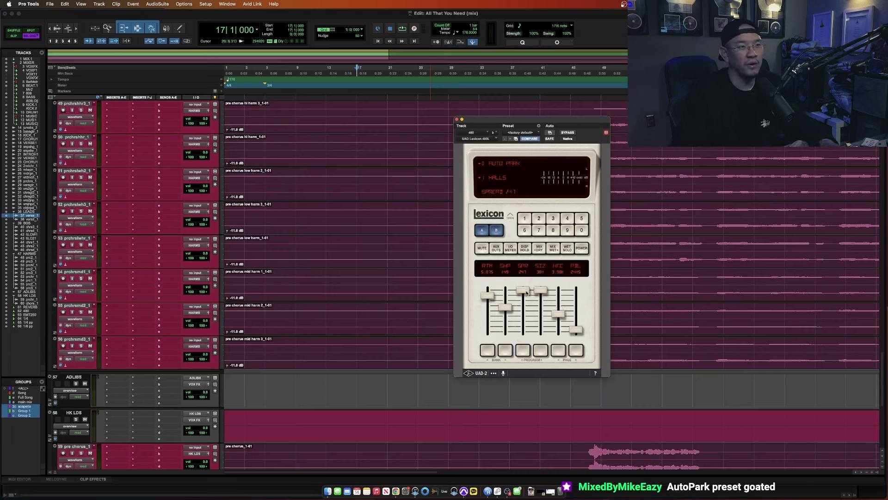
# - Lower the Lexicon 480L's shape, set spread to about 206 and pre-delay to about 340 ms, replay the verse, and close the reverb
pyautogui.moveTo(506, 307); pyautogui.dragTo(505, 325)
pyautogui.moveTo(523, 290); pyautogui.dragTo(534, 297)
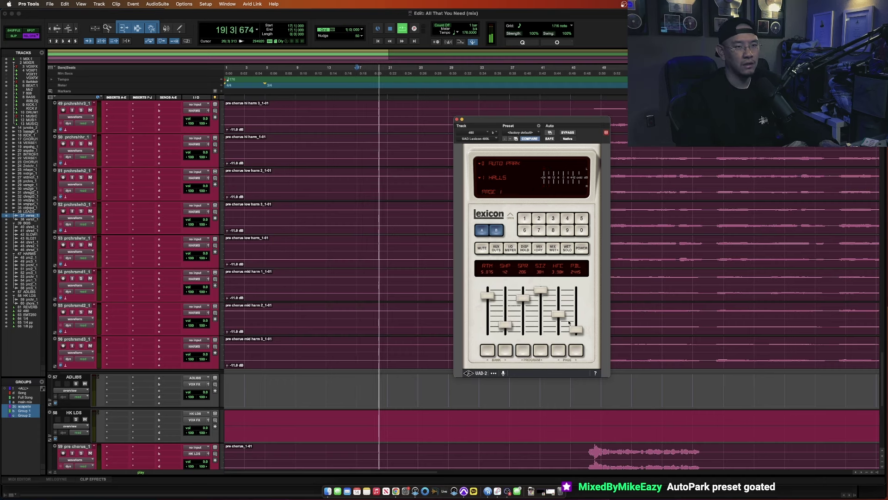
pyautogui.moveTo(576, 322); pyautogui.dragTo(573, 304)
pyautogui.press('space')
pyautogui.press('space')
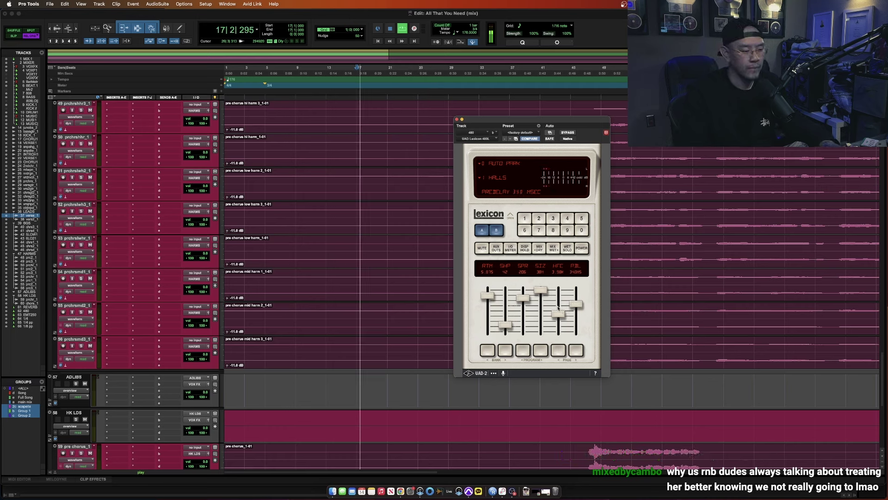
pyautogui.click(457, 120)
# - Check the LEADS track's 480 send level during verse playback and close the send window
pyautogui.scroll(-10, 365, 293)
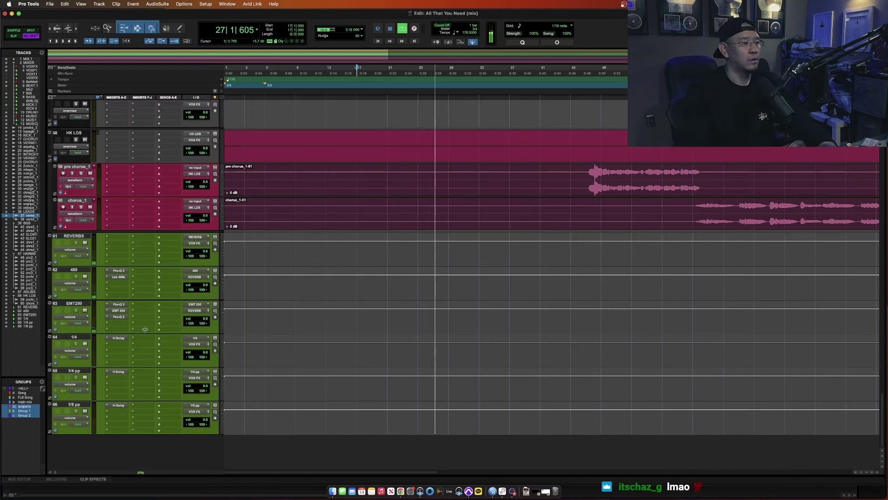
pyautogui.scroll(20, 155, 330)
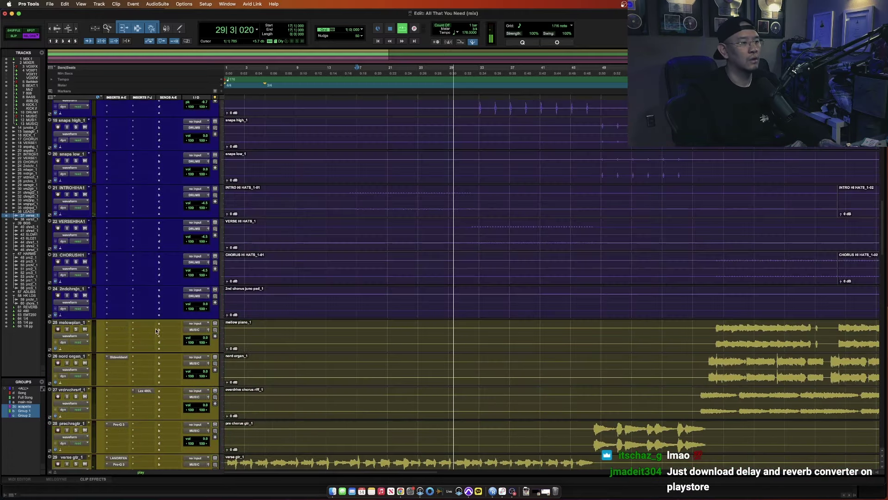
pyautogui.scroll(-8, 157, 331)
pyautogui.click(169, 224)
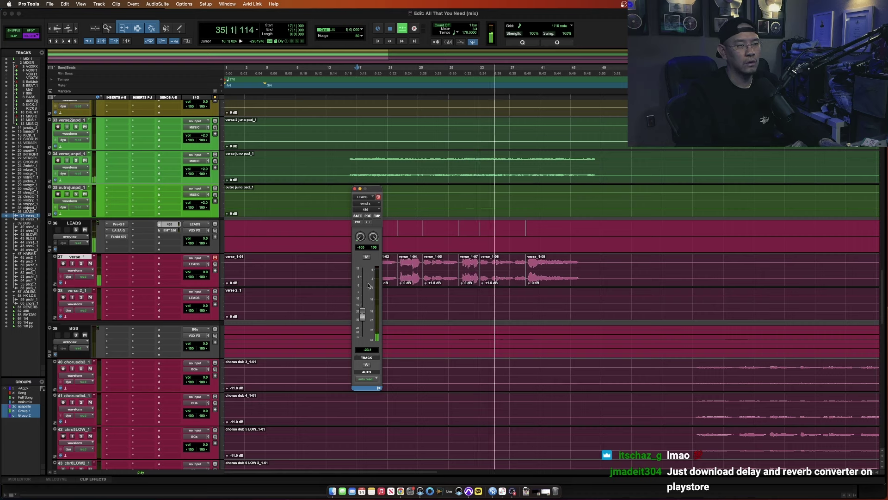
pyautogui.click(354, 189)
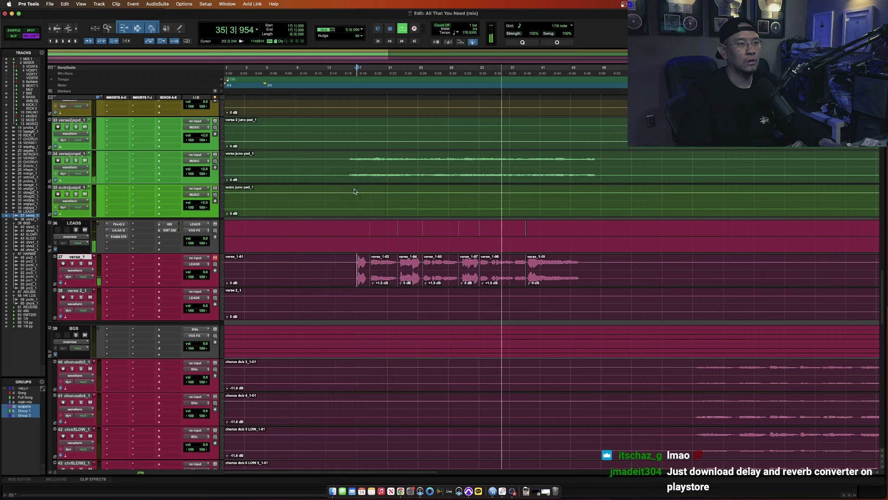
# - Add a send from the LEADS track to the stereo 1/4 delay bus at about -28.1 dB and close the send window
pyautogui.click(162, 237)
pyautogui.click(182, 225)
pyautogui.write('1/4')
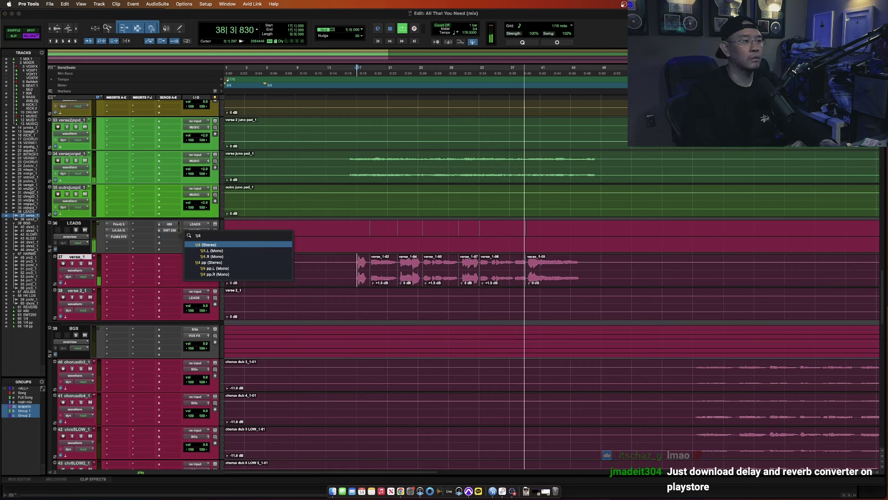
pyautogui.press('Return')
pyautogui.moveTo(362, 337); pyautogui.dragTo(361, 318)
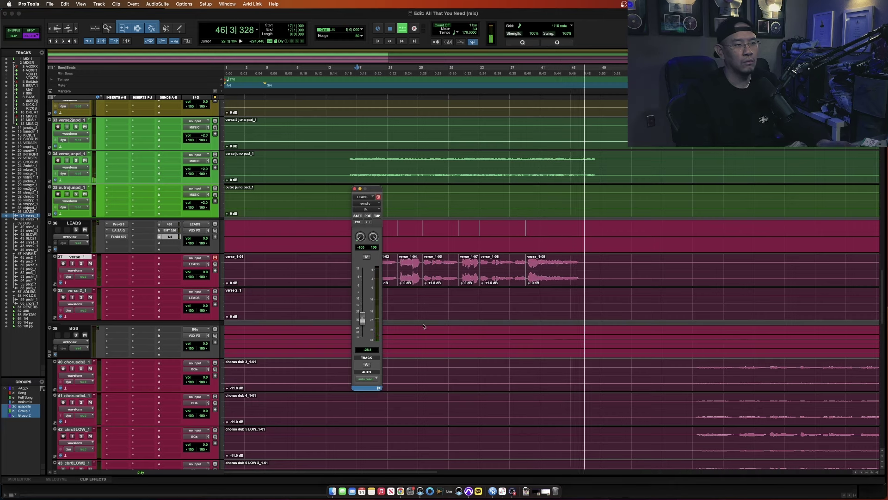
pyautogui.press('super+w')
# - Replay the verse from bar 17 and raise the LEADS track's 1/4 send to about -20.8 dB
pyautogui.press('space')
pyautogui.press('space')
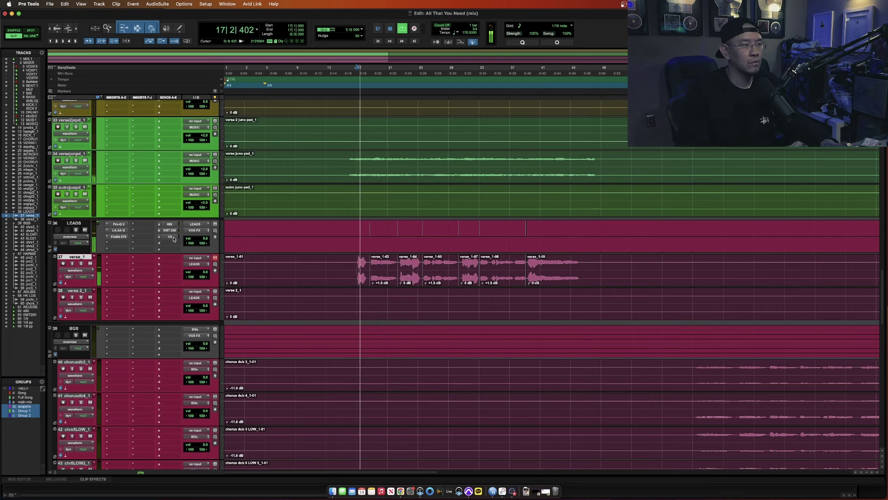
pyautogui.click(172, 236)
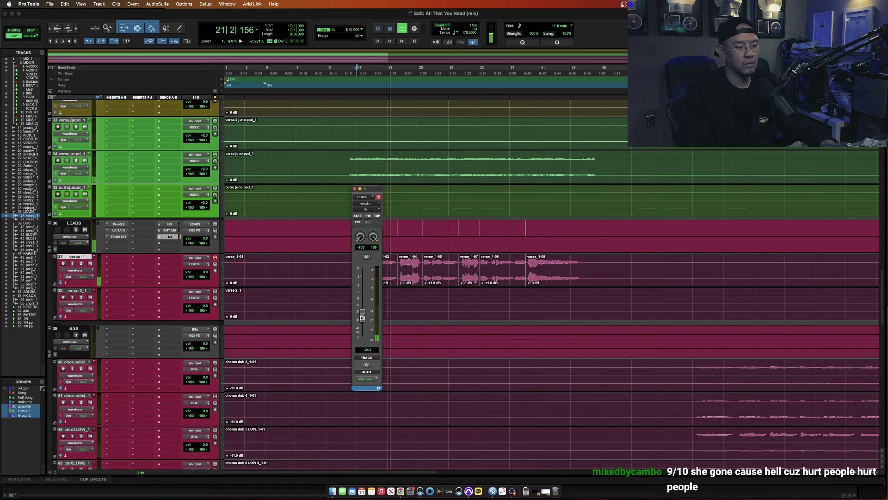
pyautogui.press('space')
pyautogui.press('space')
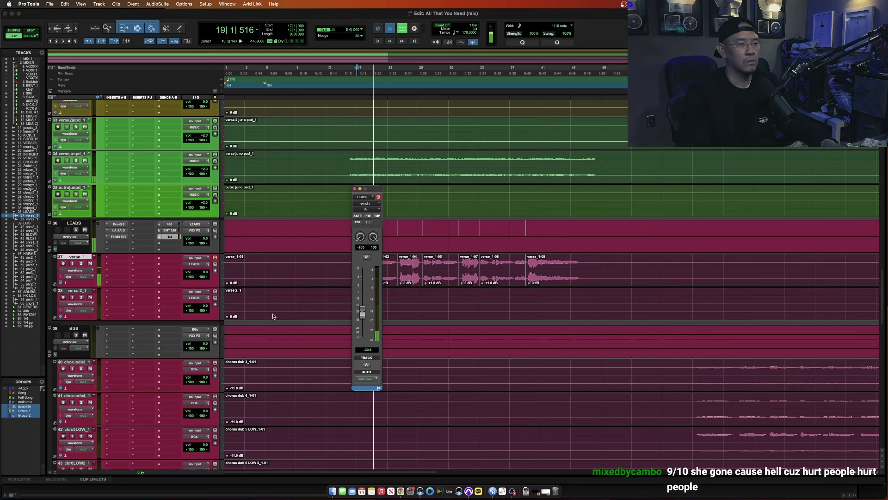
# - Open the H-Delay on the 1/4 track, audition the delay, set the LEADS 1/4 send to about -27 dB, and close both windows
pyautogui.press('space')
pyautogui.scroll(-15, 216, 344)
pyautogui.click(119, 338)
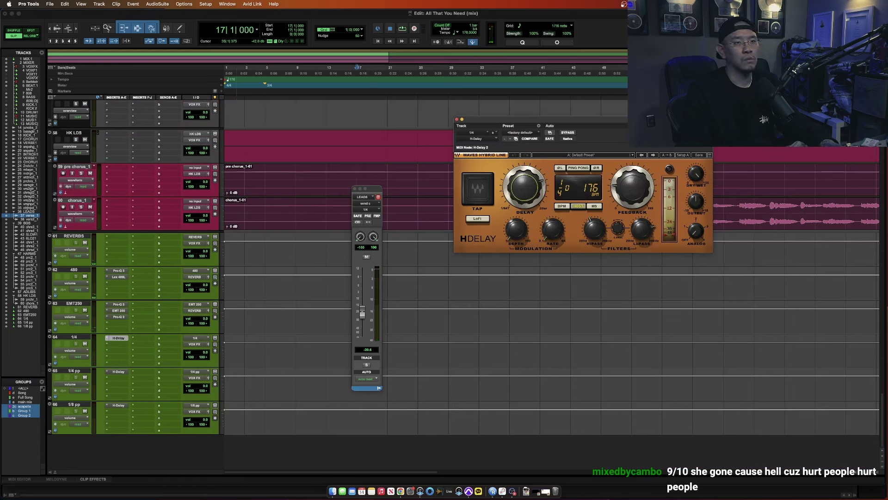
pyautogui.press('space')
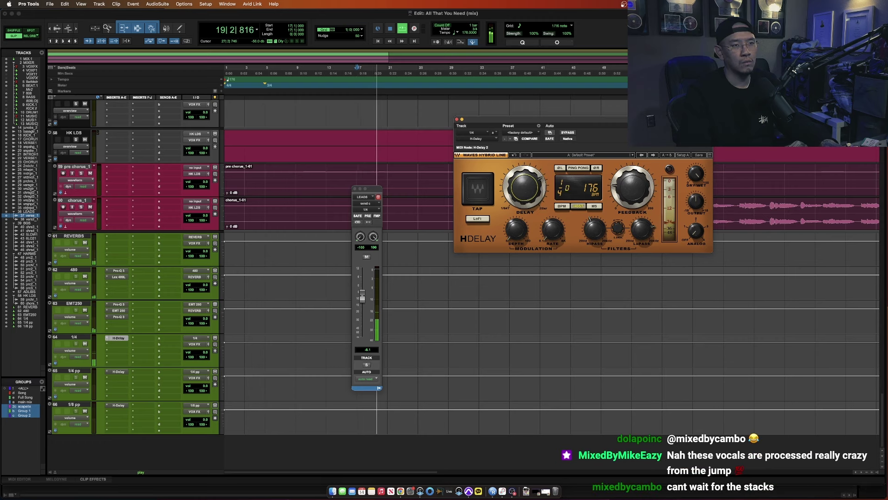
pyautogui.press('space')
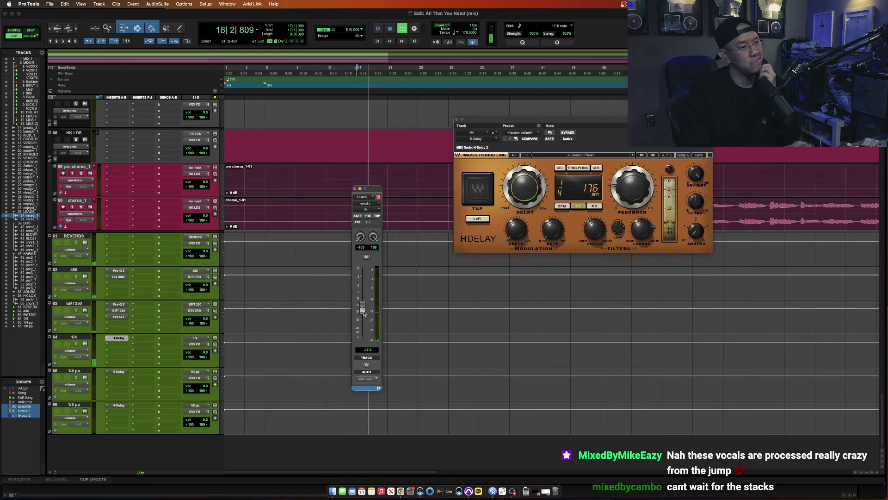
pyautogui.moveTo(363, 314); pyautogui.dragTo(364, 315)
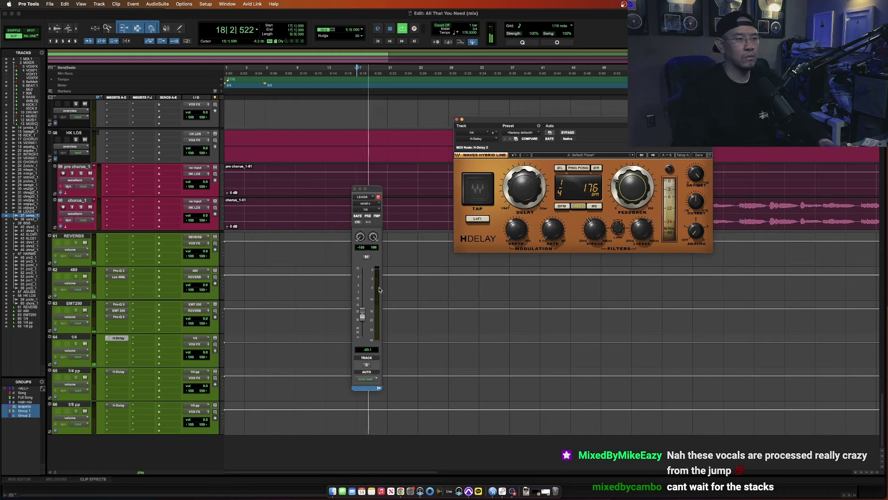
pyautogui.moveTo(362, 315); pyautogui.dragTo(362, 304)
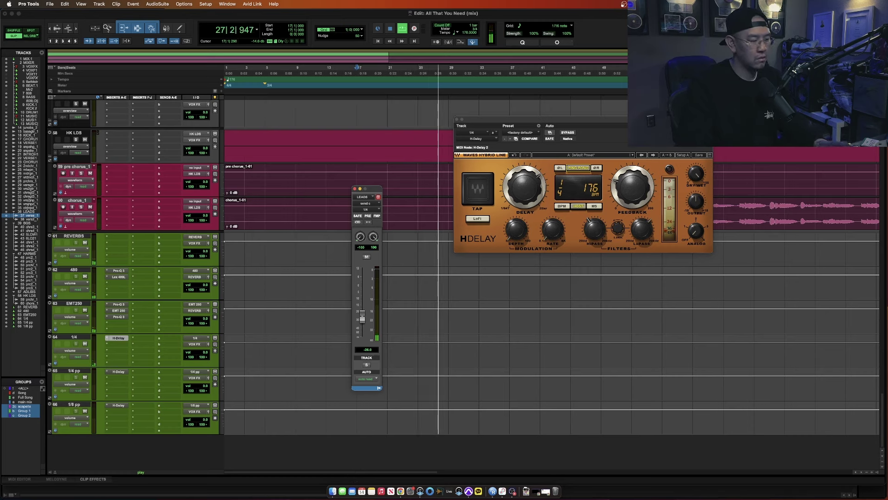
pyautogui.press('ctrl+alt+super+w')
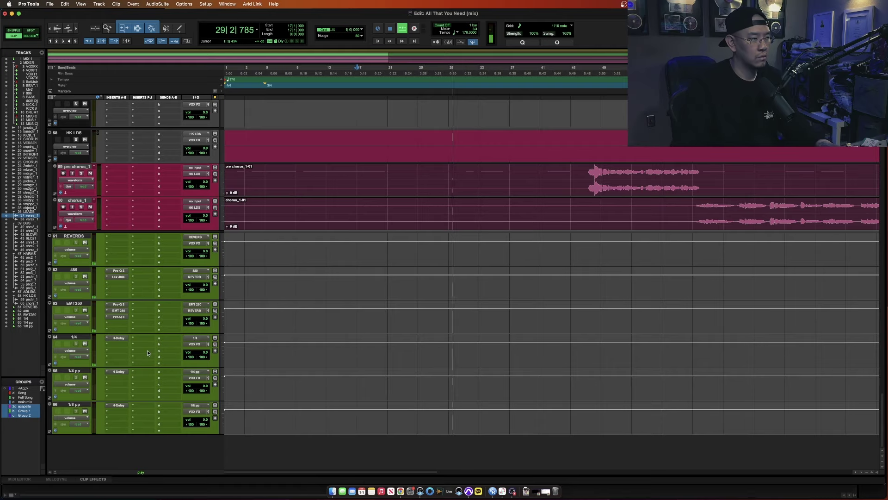
# - Return to the verse_1 track and place the playback start at about bar 27, within the verse_1-05 clip
pyautogui.scroll(15, 452, 373)
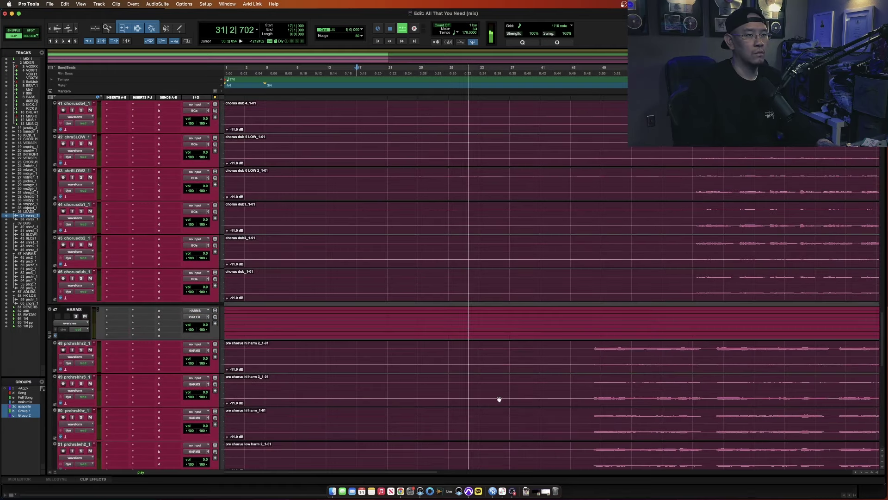
pyautogui.press('r')
pyautogui.scroll(5, 499, 399)
pyautogui.press('t')
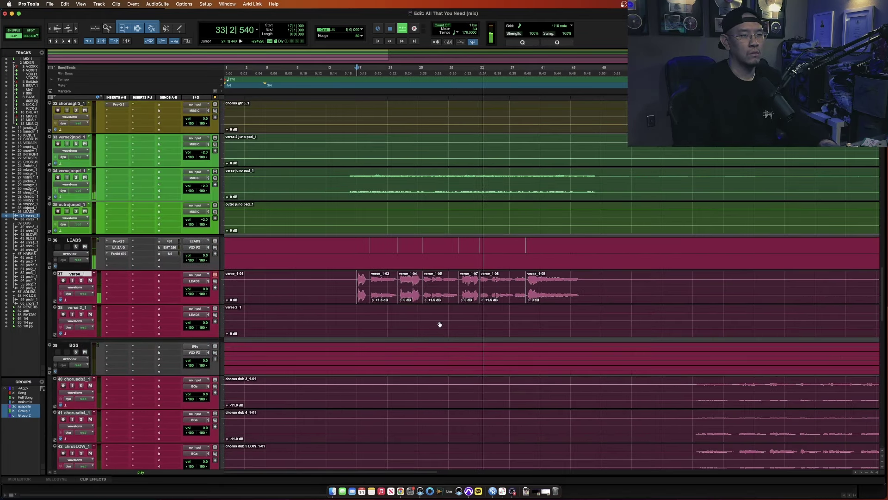
pyautogui.click(438, 286)
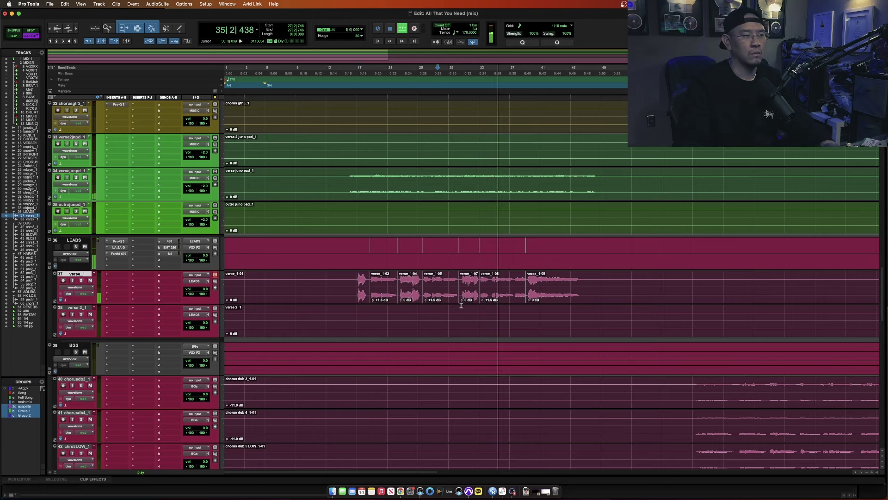
# - Lower the KICK.1 bus volume to -7.0 dB while the verse plays
pyautogui.scroll(6, 461, 306)
pyautogui.scroll(-4, 461, 306)
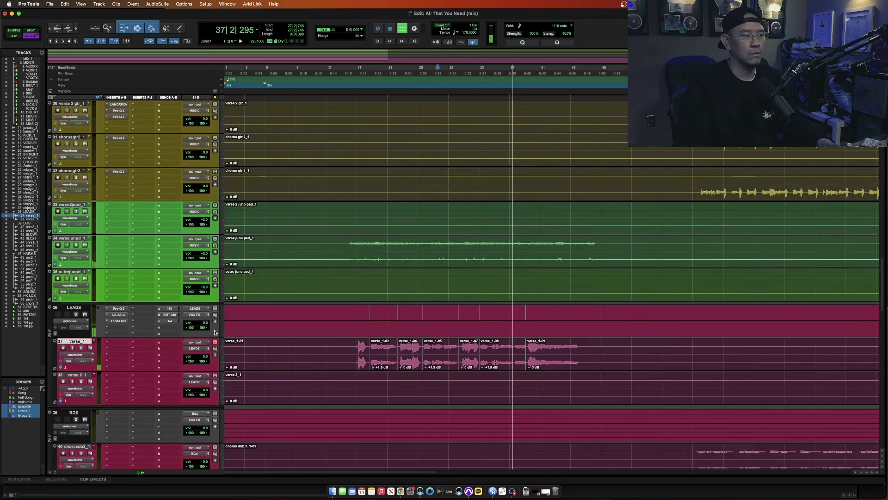
pyautogui.scroll(20, 218, 343)
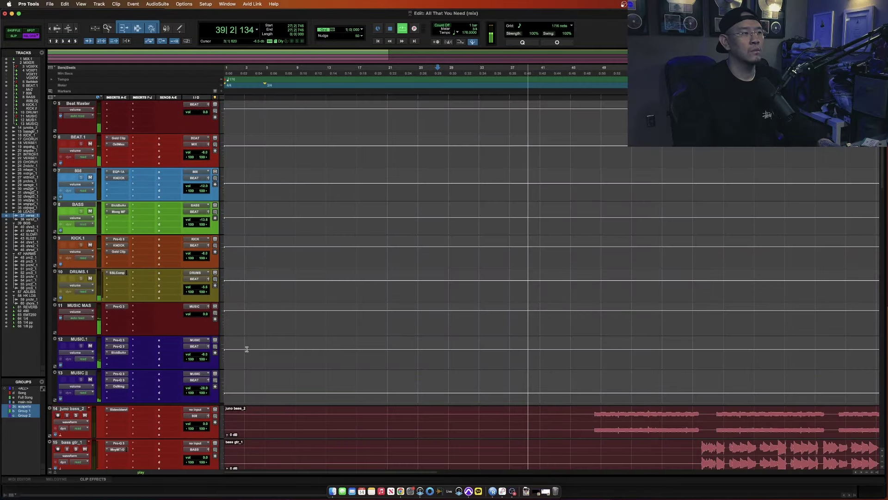
pyautogui.scroll(-3, 223, 350)
pyautogui.click(205, 289)
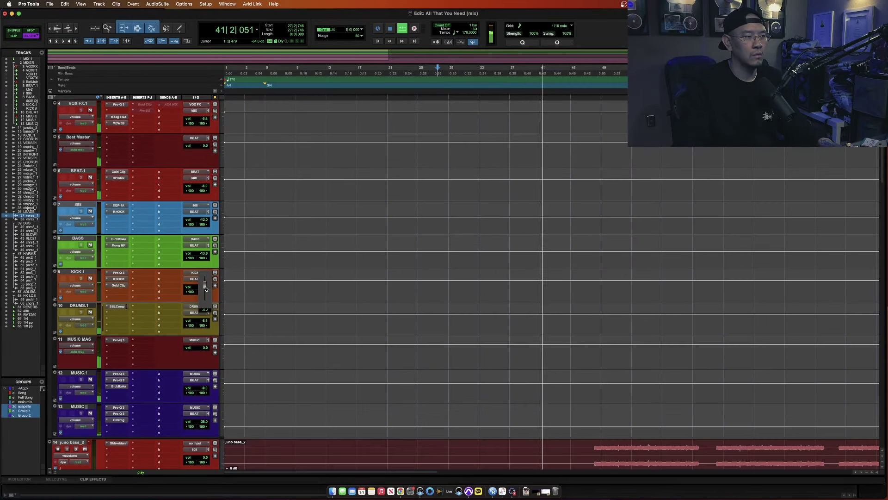
pyautogui.moveTo(205, 288); pyautogui.dragTo(206, 292)
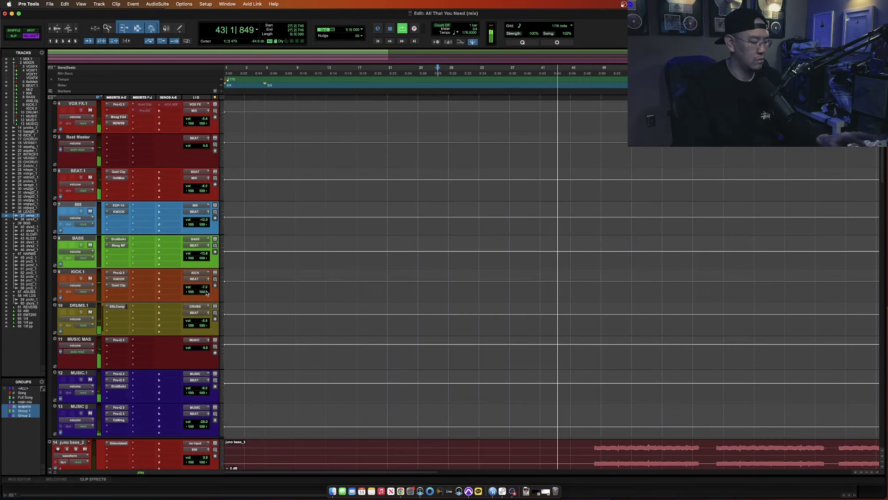
pyautogui.scroll(-10, 301, 264)
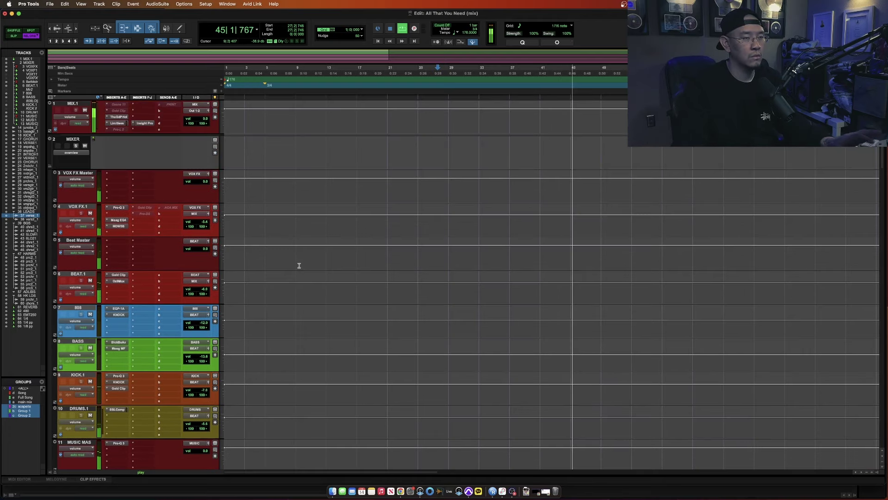
# - Place the playback start at bar 45 on the juno bass_2 track, just before its first section, and zoom the timeline out
pyautogui.scroll(5, 555, 363)
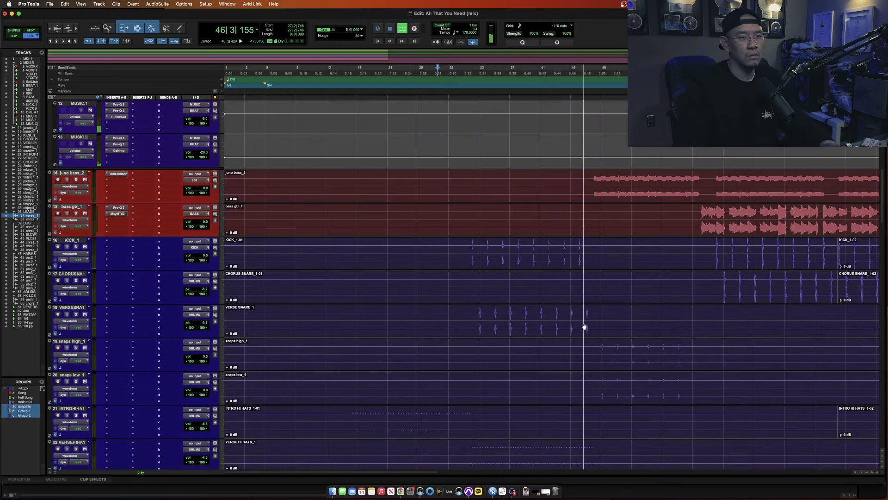
pyautogui.click(571, 252)
pyautogui.click(569, 181)
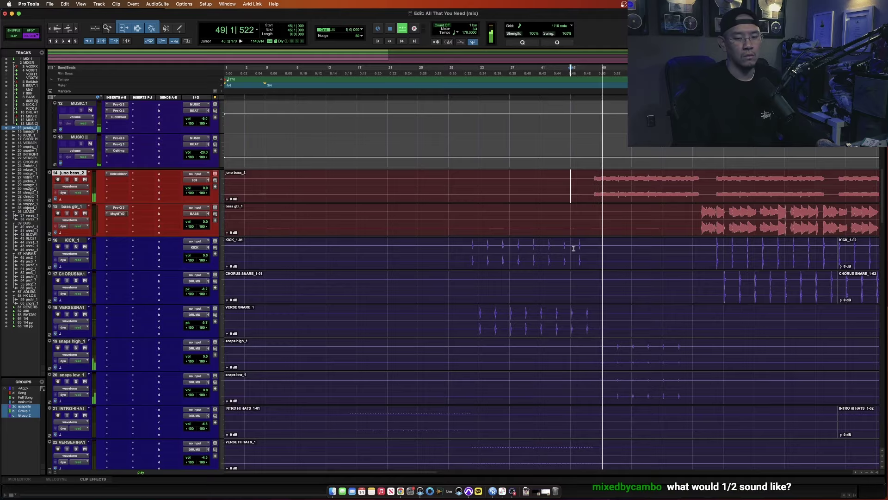
pyautogui.press('r')
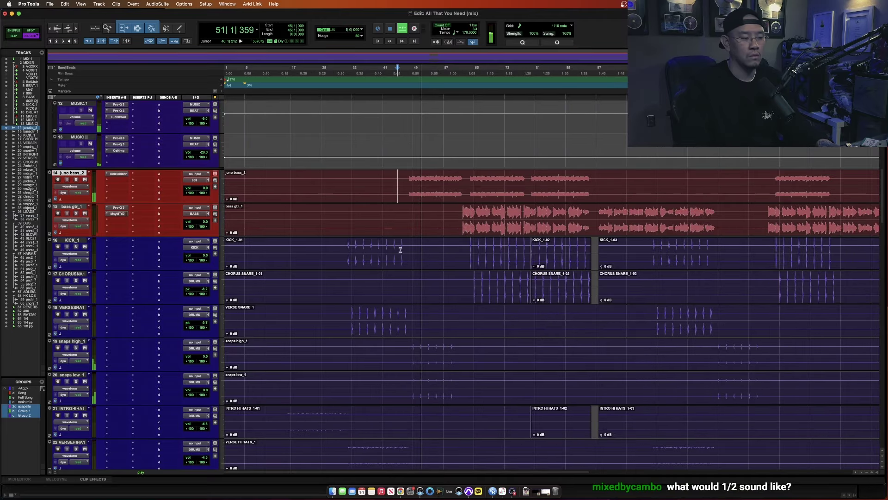
pyautogui.press('space')
pyautogui.scroll(-15, 361, 224)
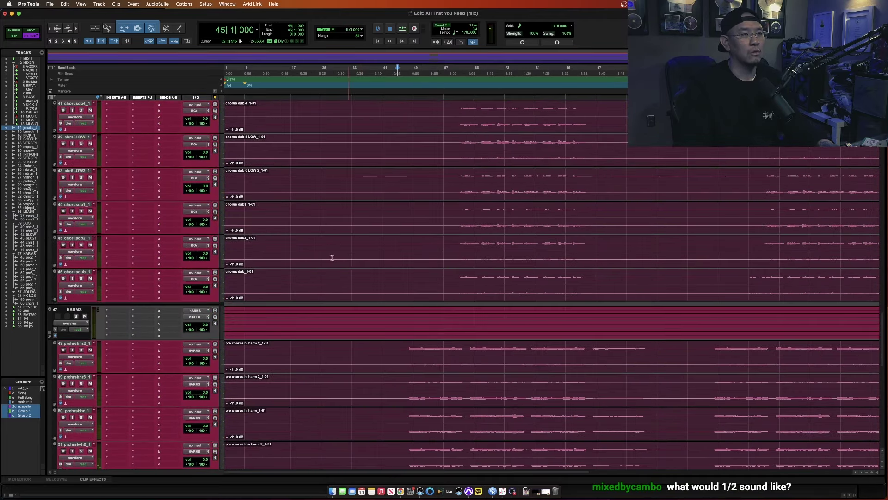
# - Play the verse from about bar 16 and check the H-Delay settings on the 1/4 track, closing the plug-in
pyautogui.press('space')
pyautogui.scroll(-15, 290, 267)
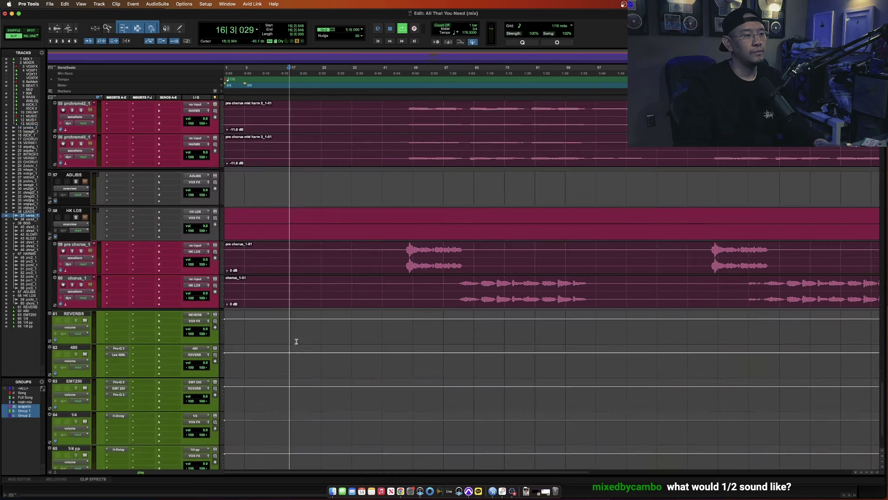
pyautogui.click(117, 338)
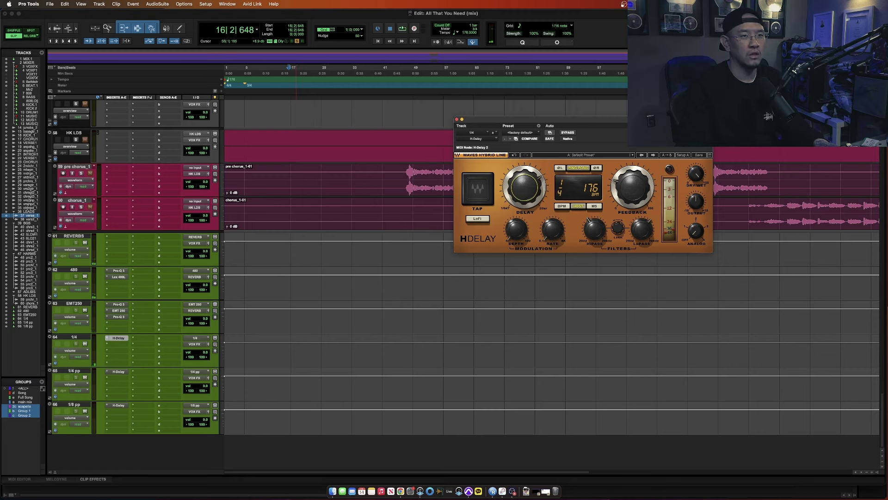
pyautogui.click(457, 119)
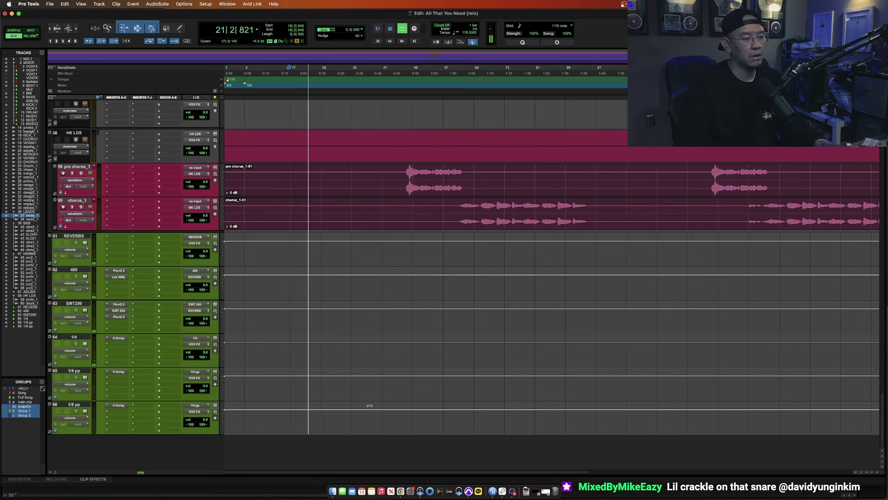
pyautogui.press('space')
# - Place the playback start on the VERSE SNARE_1 track at about bar 32, just before its first hits, and play from there
pyautogui.scroll(10, 370, 406)
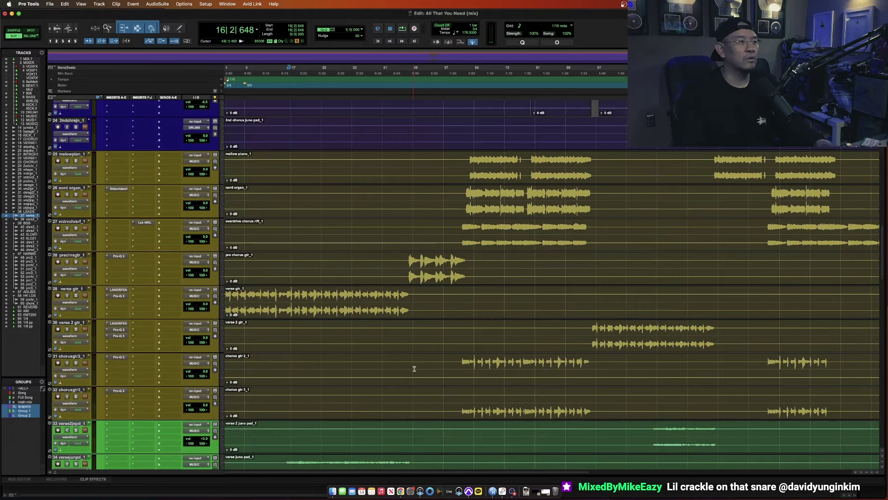
pyautogui.scroll(9, 131, 415)
pyautogui.press('space')
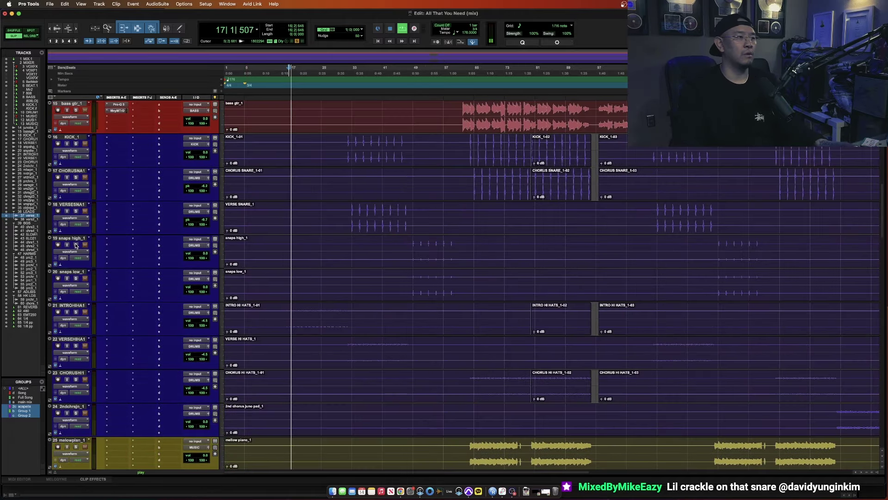
pyautogui.scroll(6, 251, 317)
pyautogui.click(346, 345)
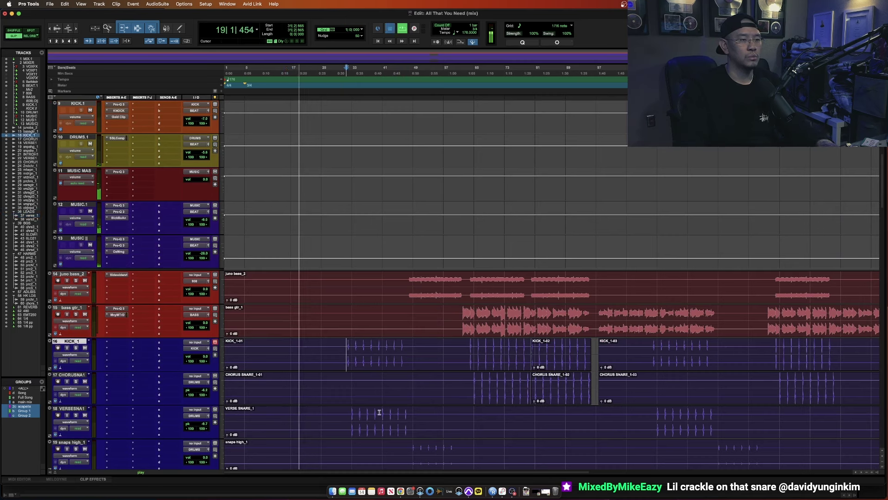
pyautogui.press('space')
pyautogui.press('space')
pyautogui.press('F4')
pyautogui.click(350, 421)
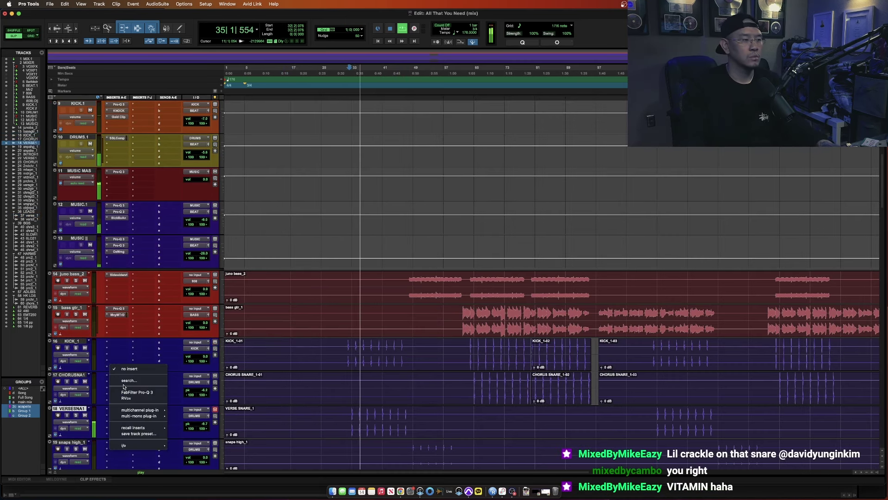
# - Insert the Vitamin plug-in in the first insert slot of the VERSE SNARE_1 track
pyautogui.click(117, 409)
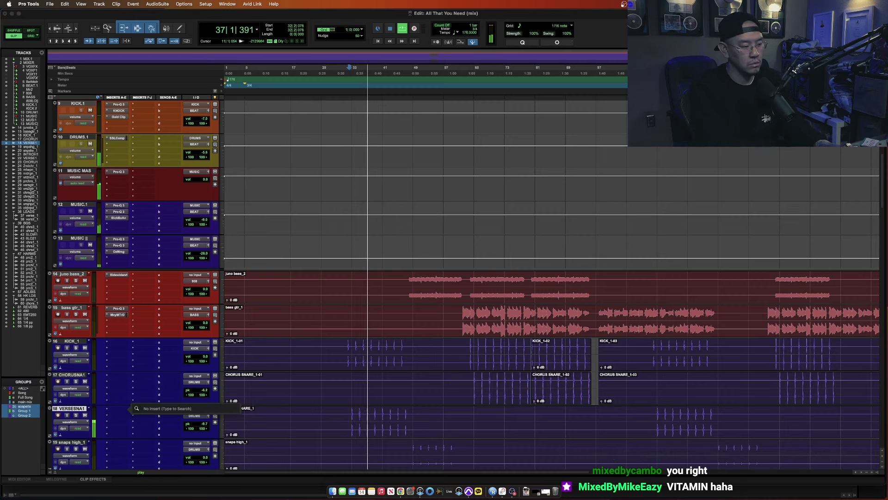
pyautogui.press('Escape')
pyautogui.press('space')
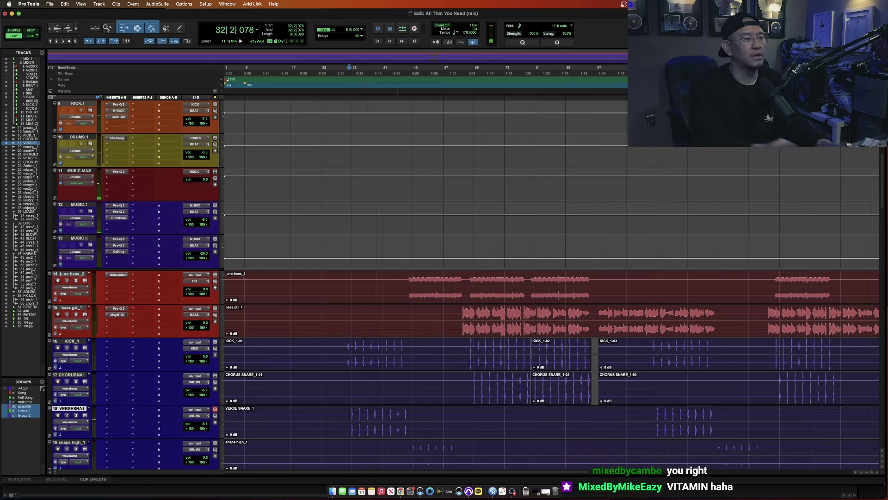
pyautogui.click(112, 408)
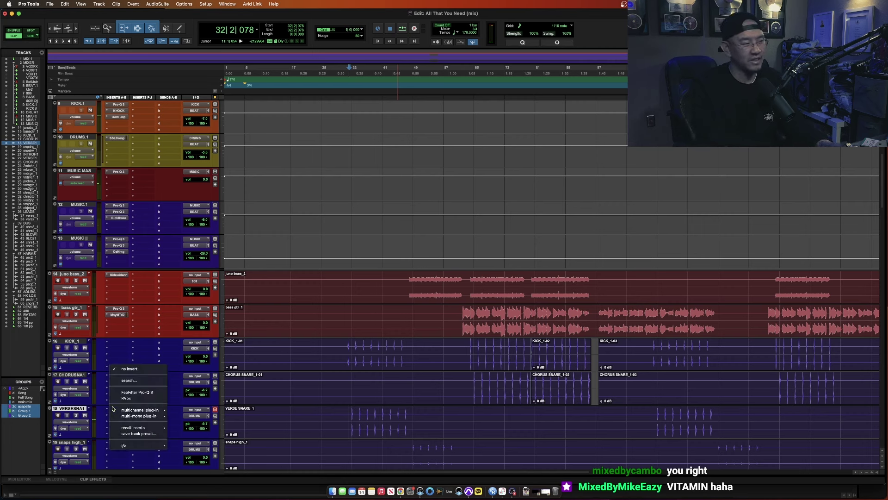
pyautogui.write('vit')
pyautogui.press('Return')
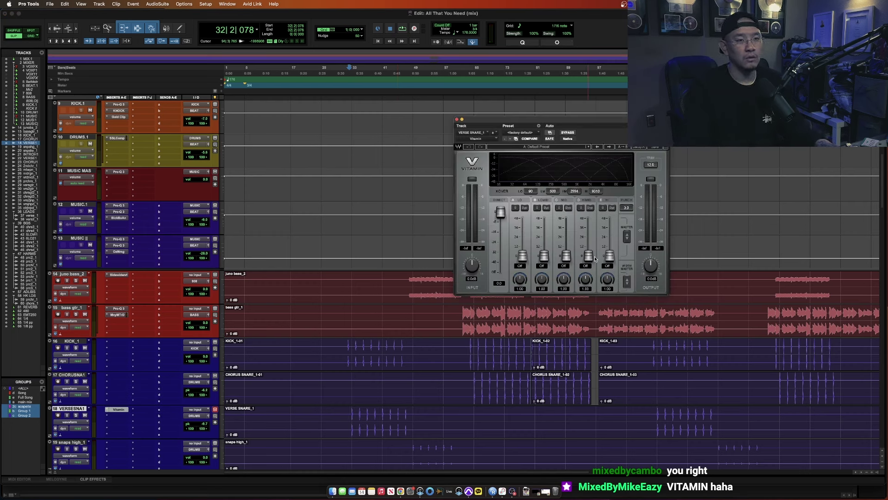
# - With the verse snare soloed, raise Vitamin's two highest bands, the uppermost to about 25, and return to full-mix playback
pyautogui.press('space')
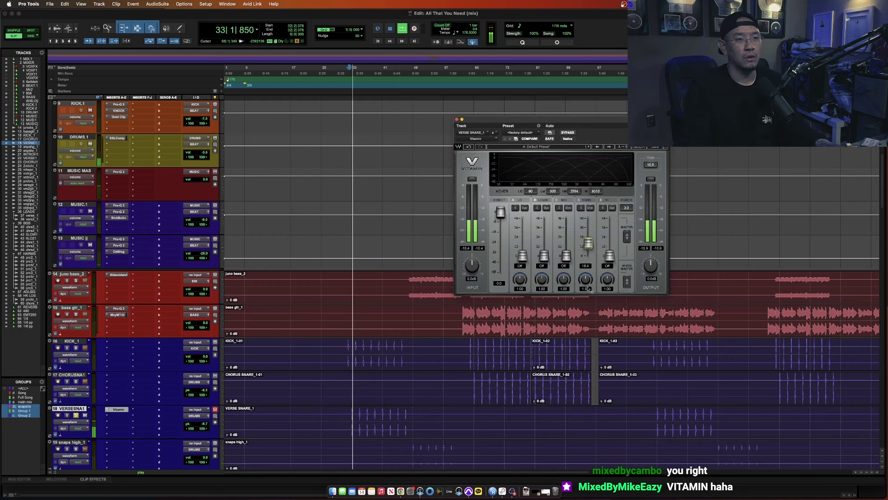
pyautogui.moveTo(589, 243); pyautogui.dragTo(610, 246)
pyautogui.moveTo(608, 282); pyautogui.dragTo(609, 236)
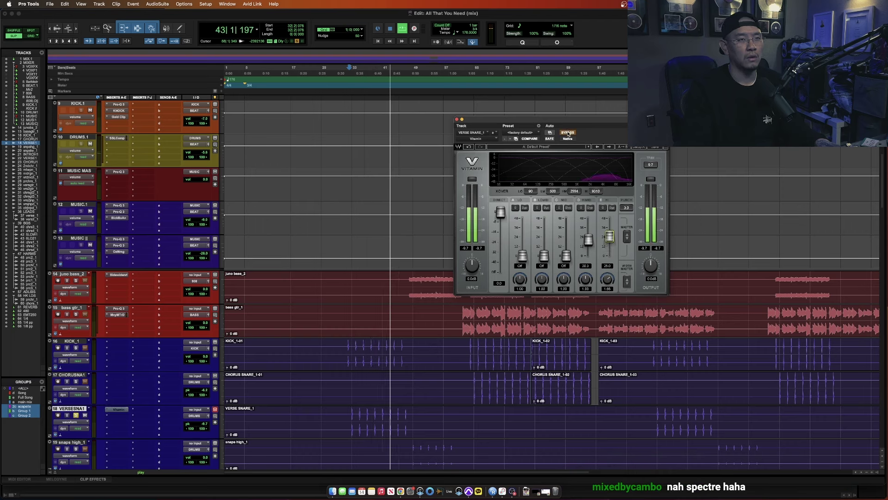
pyautogui.moveTo(588, 239); pyautogui.dragTo(588, 234)
pyautogui.press('space')
pyautogui.click(76, 415)
pyautogui.press('space')
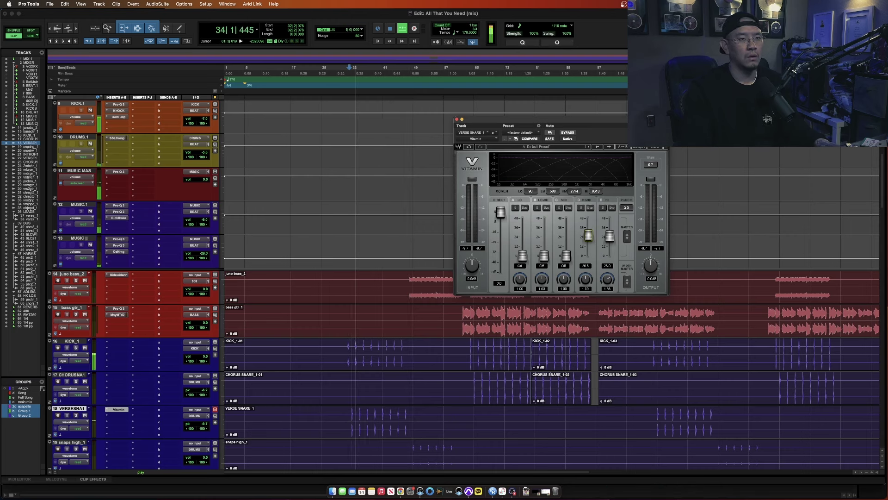
# - Widen Vitamin's fourth band to about 1.24, set its level to about 27.7 during playback, and close the plug-in
pyautogui.moveTo(586, 279)
pyautogui.mouseDown()
pyautogui.moveTo(585, 263)
pyautogui.moveTo(586, 289)
pyautogui.moveTo(586, 272)
pyautogui.mouseUp()
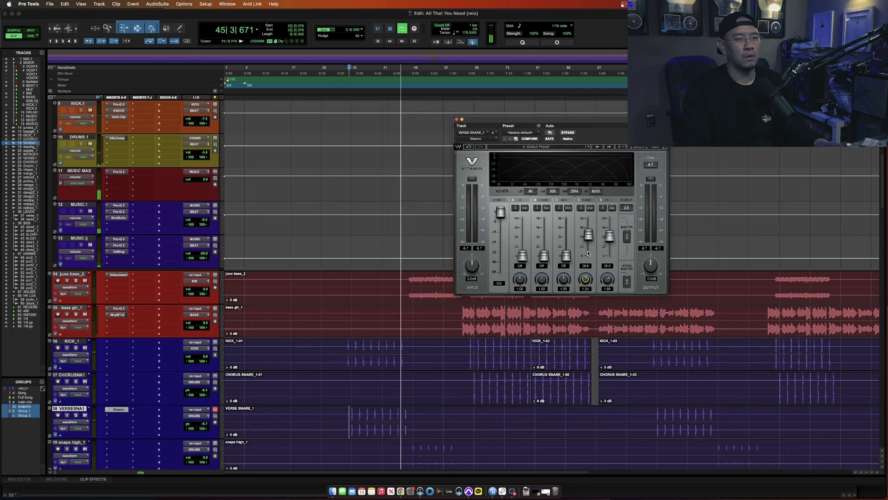
pyautogui.moveTo(588, 236); pyautogui.dragTo(588, 234)
pyautogui.press('space')
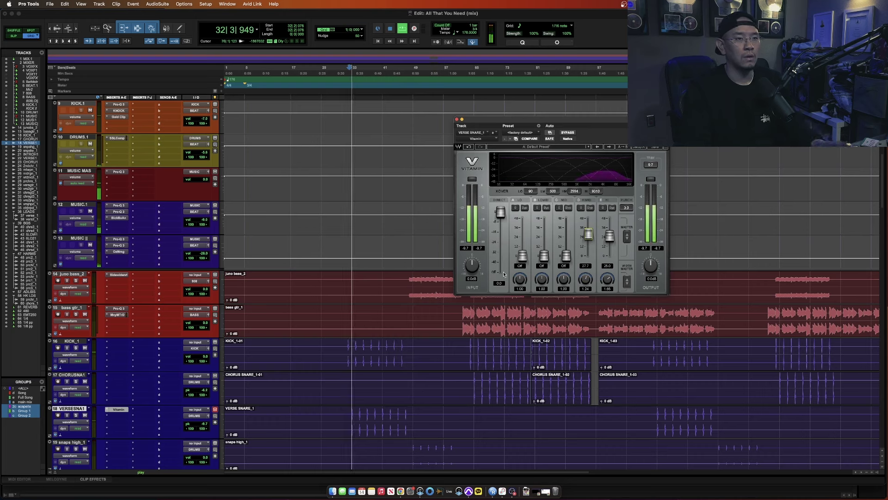
pyautogui.press('super+w')
# - Copy the verse snare's Vitamin insert to the first insert slot of the CHORUS SNARE_1 track
pyautogui.press('F4')
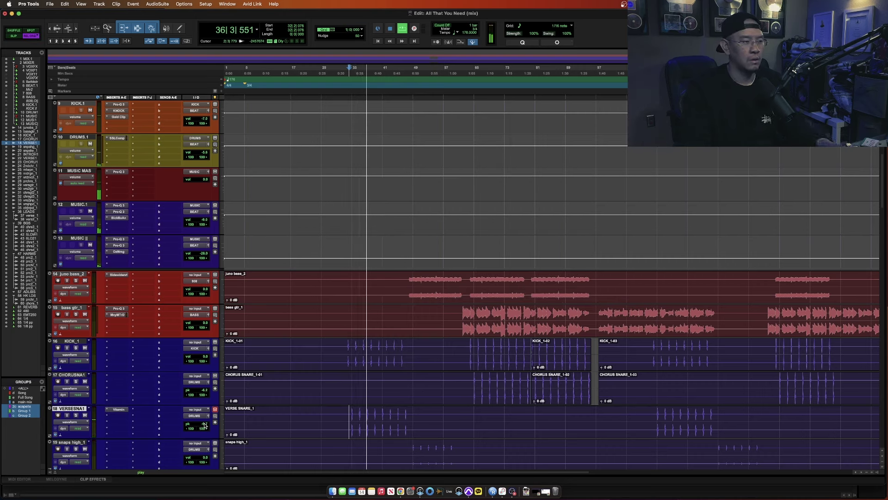
pyautogui.scroll(-3, 113, 351)
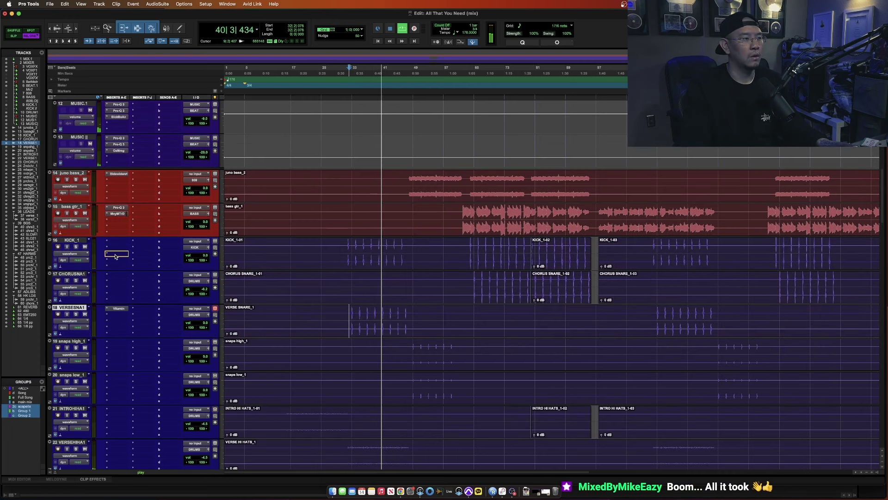
pyautogui.moveTo(111, 277); pyautogui.dragTo(113, 278)
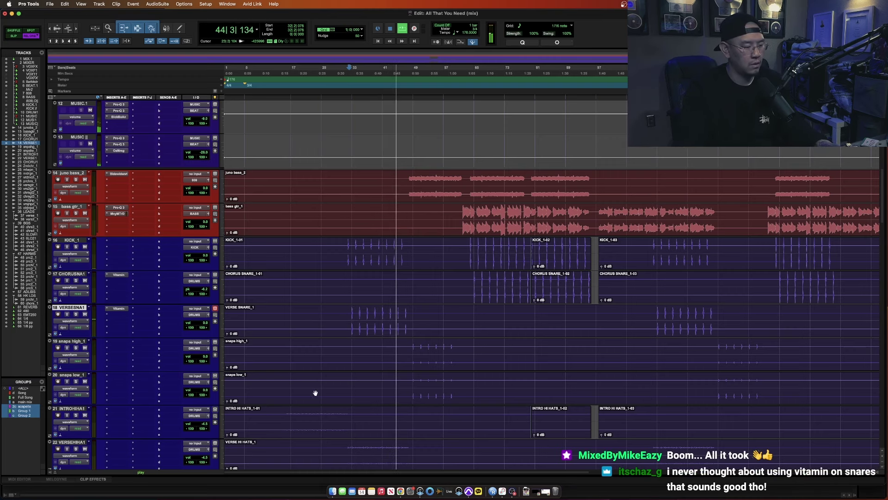
# - Start playback at the beginning of the first pre chorus gtr_1 section
pyautogui.scroll(-10, 446, 307)
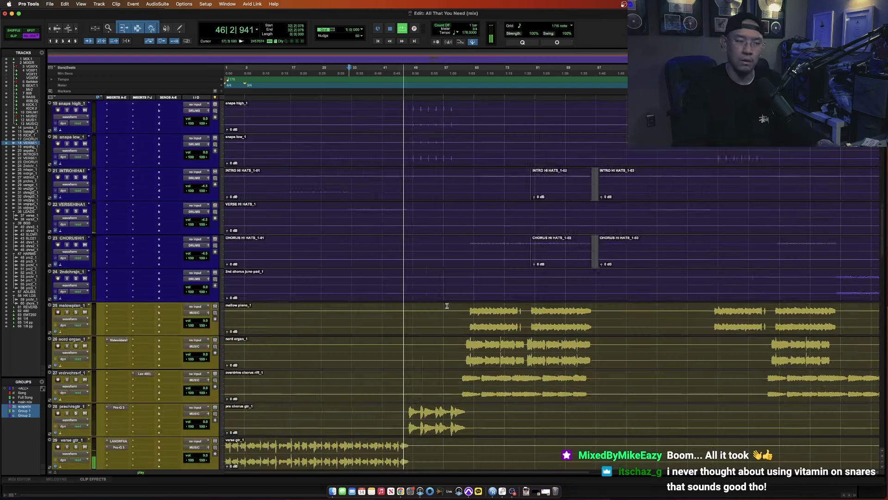
pyautogui.scroll(3, 447, 304)
pyautogui.press('F4')
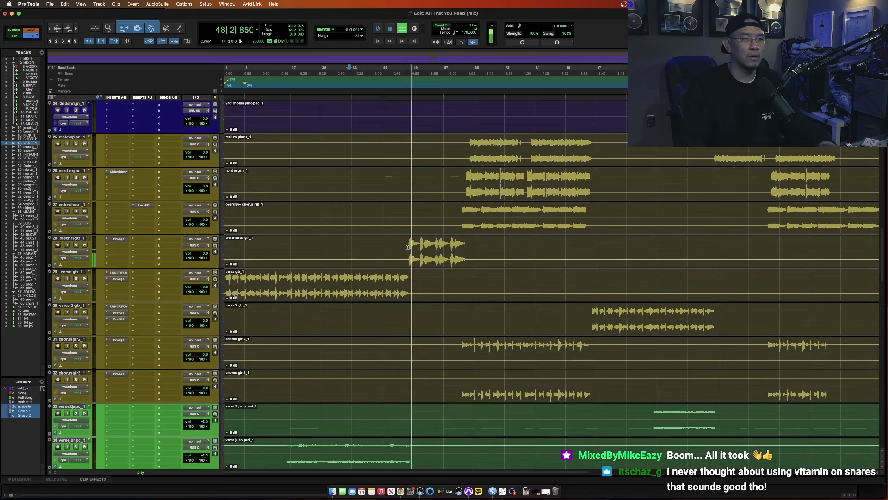
pyautogui.click(407, 247)
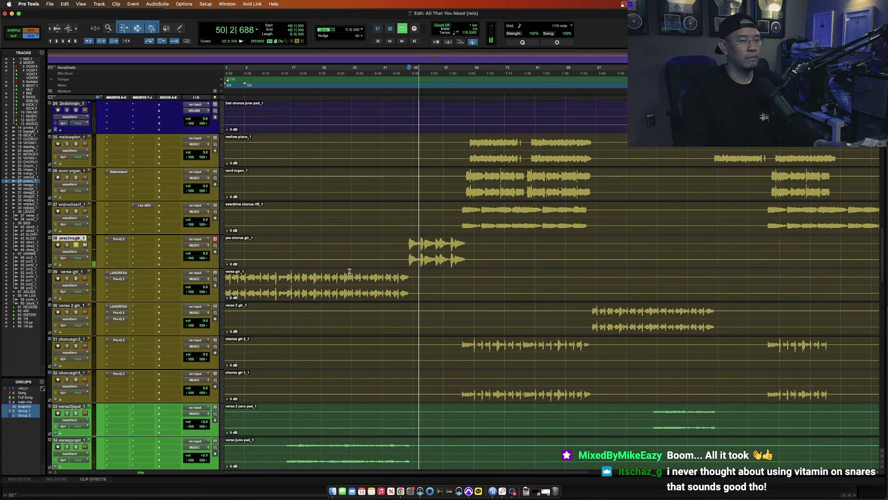
# - Place the playback start at the first pre-chorus harmonies and select tracks 48 to 56, from pre chorus hi harm 2_1 to mid harm 3_1
pyautogui.scroll(-12, 349, 272)
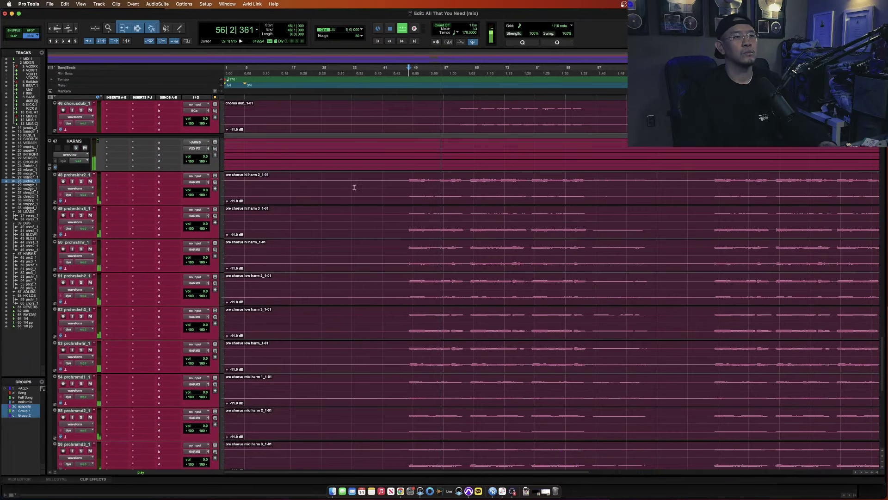
pyautogui.press('F2')
pyautogui.click(408, 184)
pyautogui.scroll(-3, 133, 225)
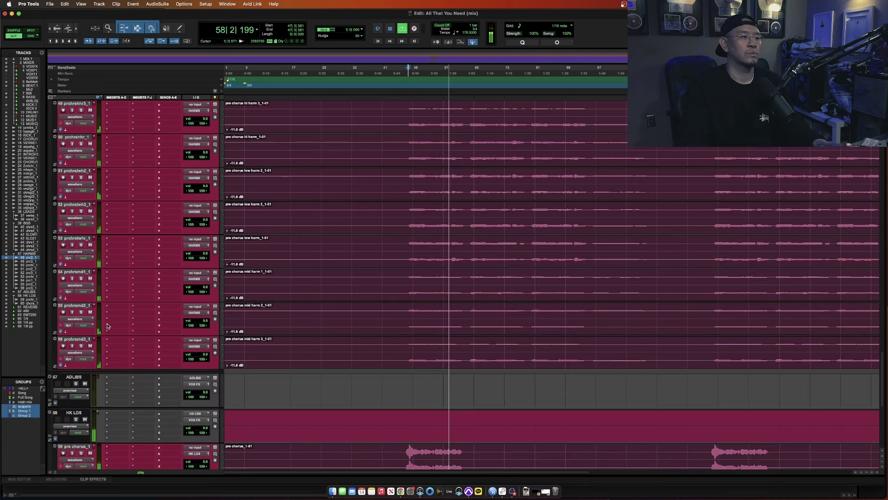
pyautogui.keyDown('shift'); pyautogui.click(75, 342); pyautogui.keyUp('shift')
pyautogui.scroll(5, 76, 341)
# - Create Mix/Edit Group 3 from the harmony tracks, linking all insert controls and bypasses and all send levels and mutes, and stop playback
pyautogui.press('super+g')
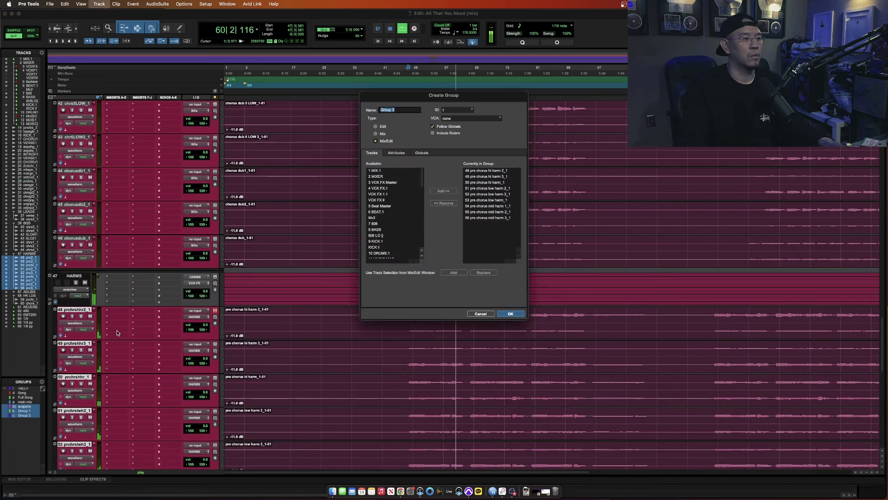
pyautogui.click(422, 153)
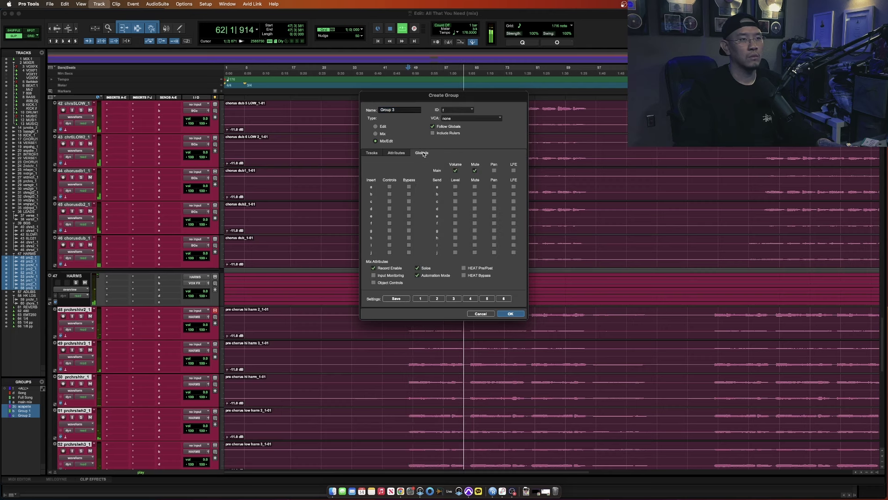
pyautogui.click(389, 188)
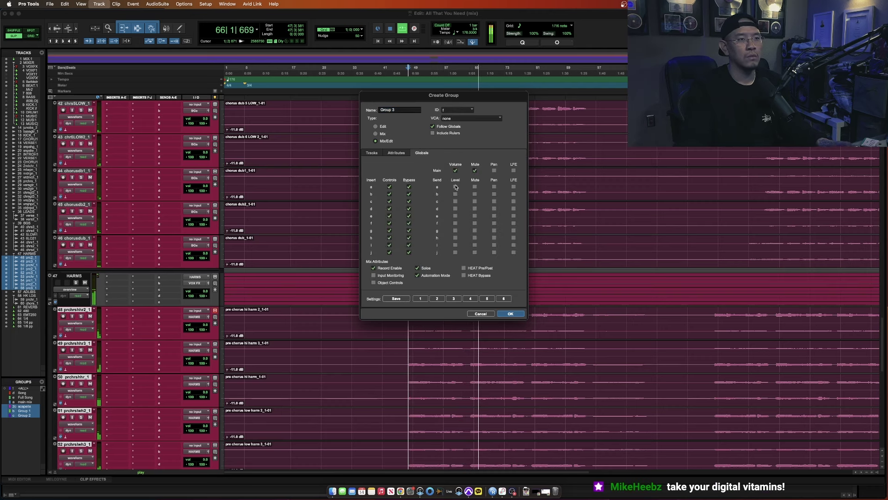
pyautogui.click(510, 315)
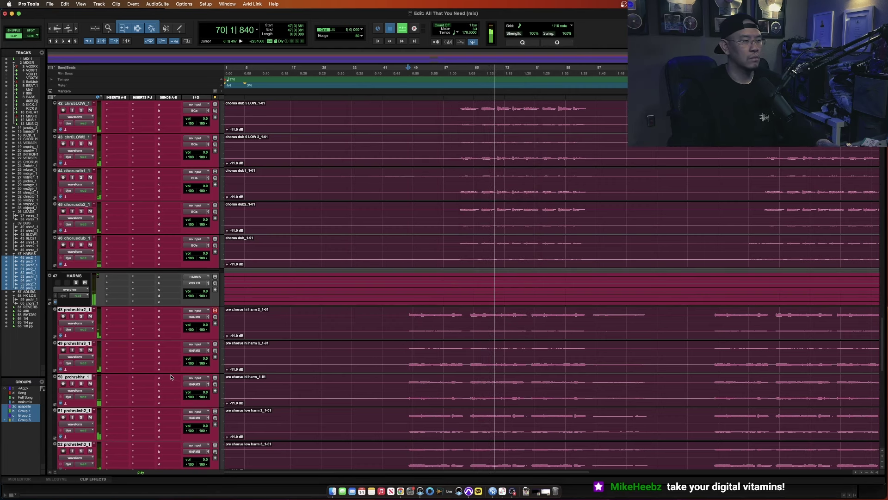
pyautogui.press('space')
pyautogui.scroll(-3, 141, 373)
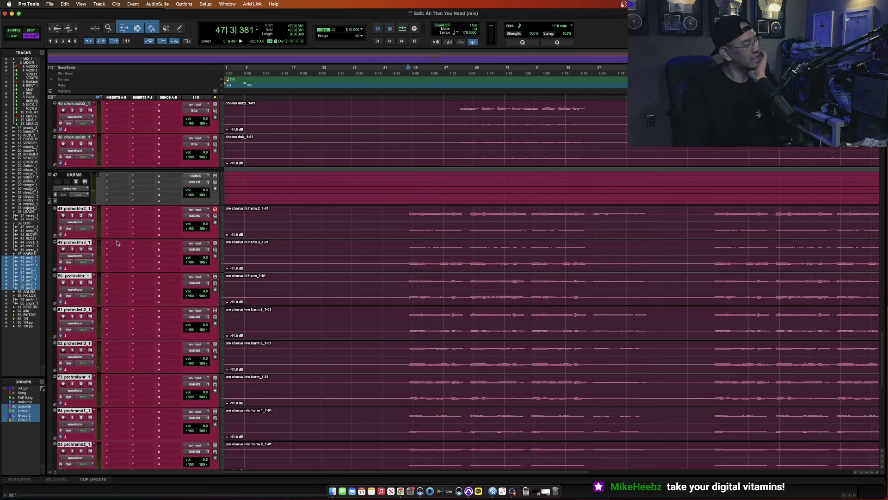
pyautogui.click(107, 176)
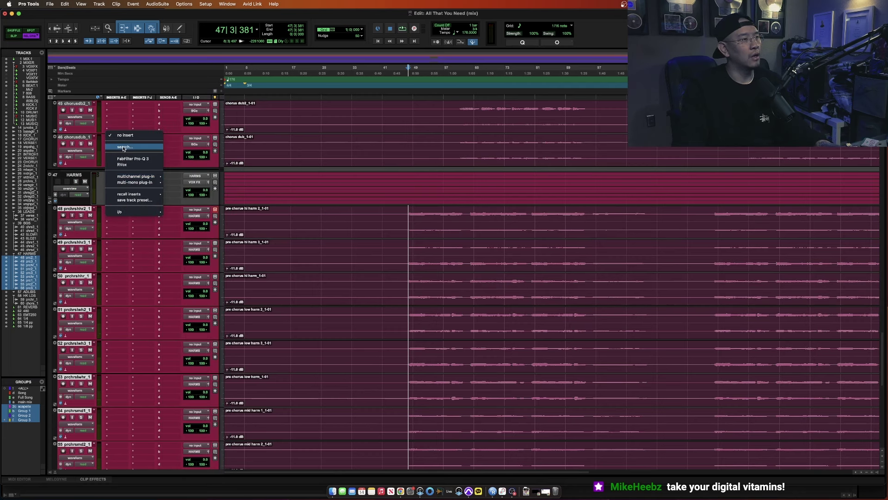
pyautogui.click(77, 210)
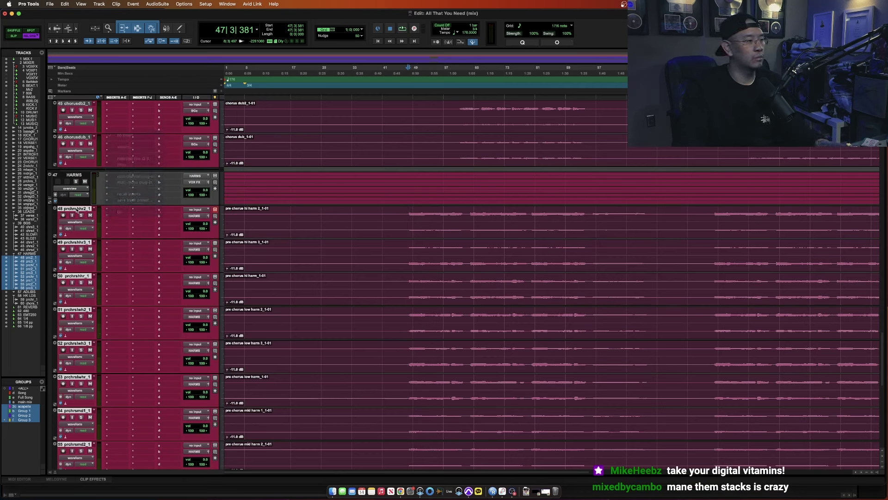
# - Insert FabFilter Pro-Q 3 in the first insert slot of all the selected harmony tracks and close its plug-in window
pyautogui.click(110, 210)
pyautogui.click(104, 211)
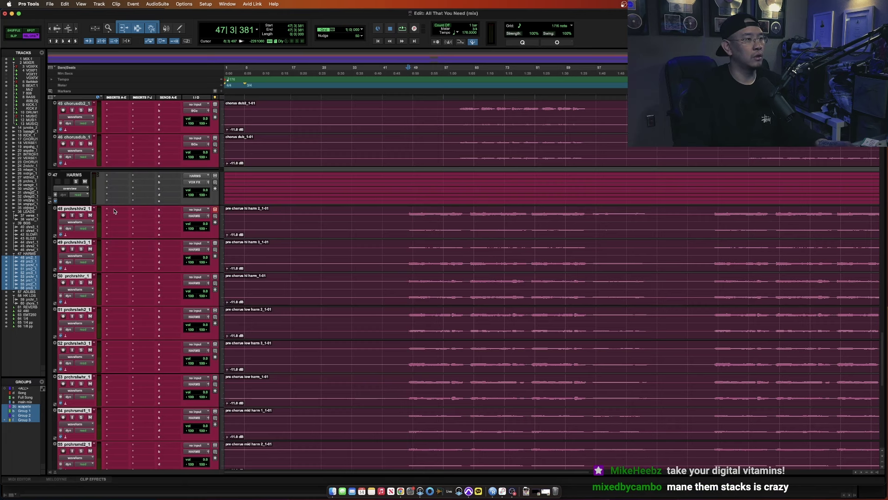
pyautogui.click(115, 212)
pyautogui.click(129, 193)
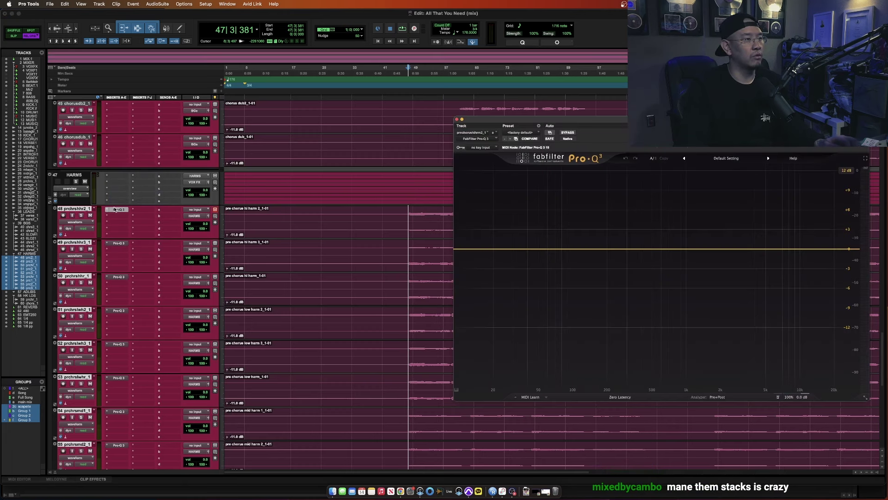
pyautogui.click(115, 211)
pyautogui.click(115, 210)
pyautogui.click(115, 211)
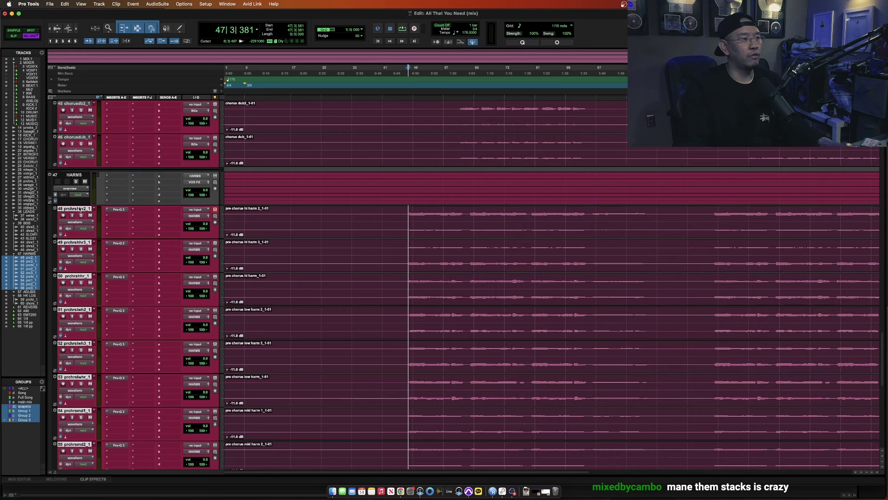
# - Create Mix/Edit Group 4 from the selected harmony tracks, following the global attributes that link insert controls and bypasses
pyautogui.press('super+g')
pyautogui.click(394, 154)
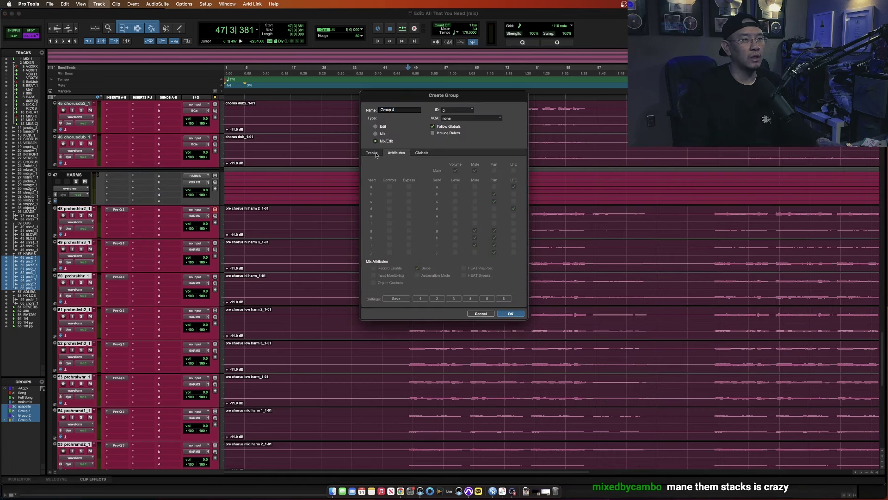
pyautogui.click(421, 153)
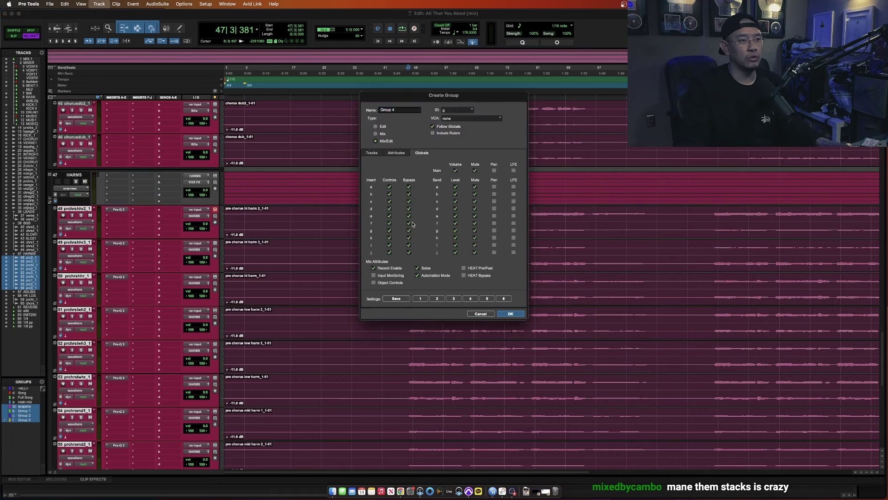
pyautogui.click(511, 314)
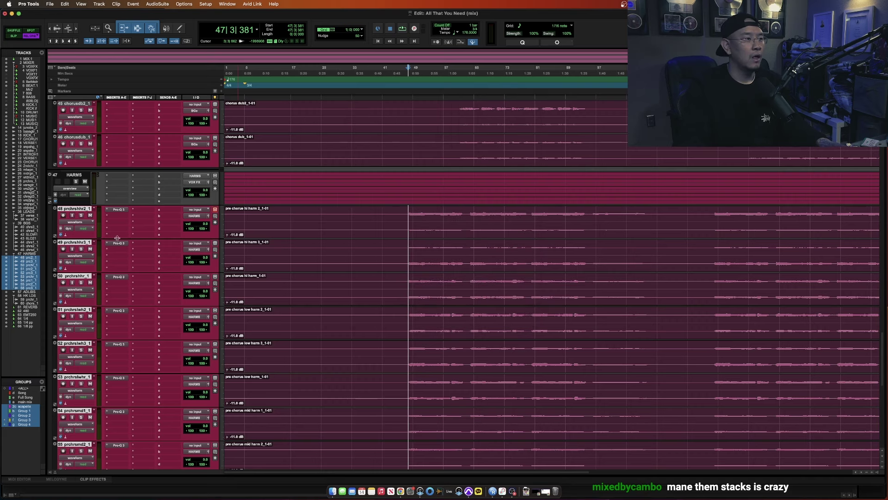
# - Add a low cut at about 76 Hz in the first harmony's Pro-Q 3 and check the second harmony's EQ for the linked change
pyautogui.click(119, 210)
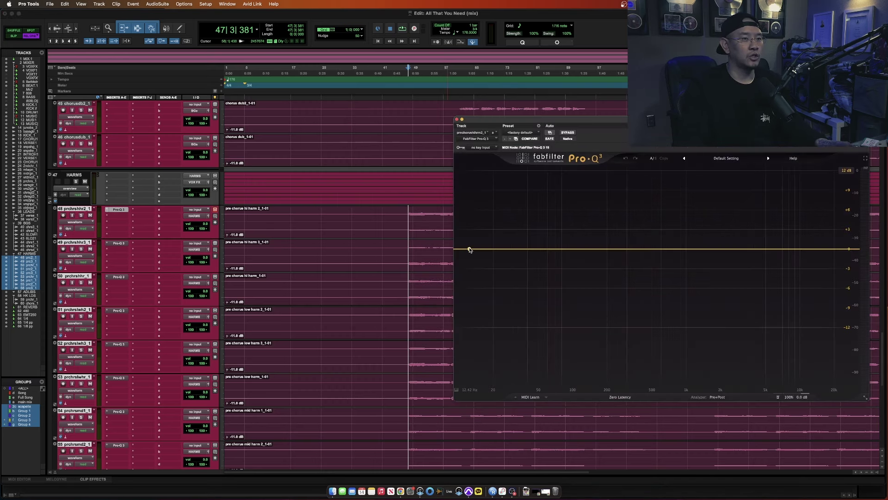
pyautogui.moveTo(469, 250); pyautogui.dragTo(560, 250)
pyautogui.click(117, 244)
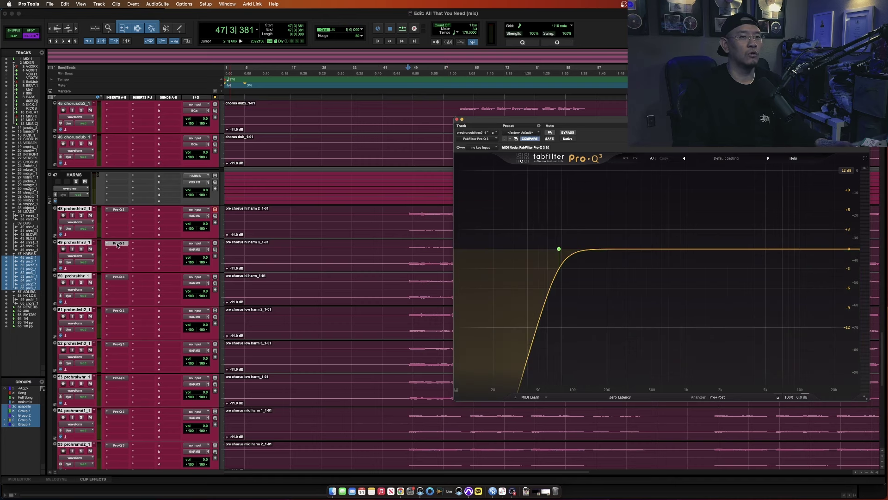
pyautogui.click(119, 209)
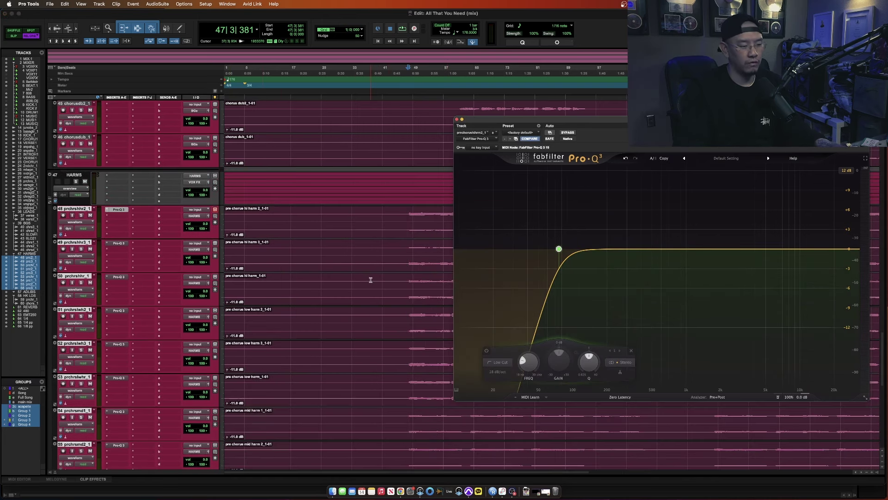
# - Raise the harmonies' low cut to about 103 Hz during playback, closing the EQ window and stopping playback when finished
pyautogui.press('space')
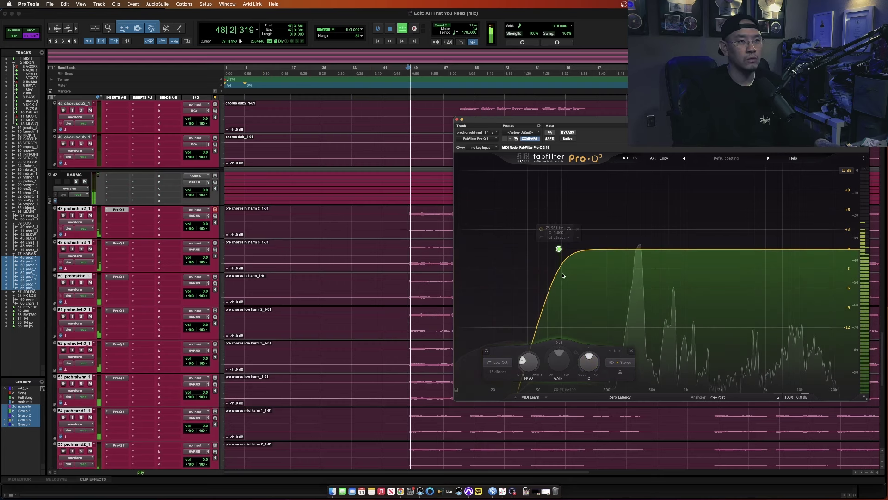
pyautogui.moveTo(559, 249); pyautogui.dragTo(574, 252)
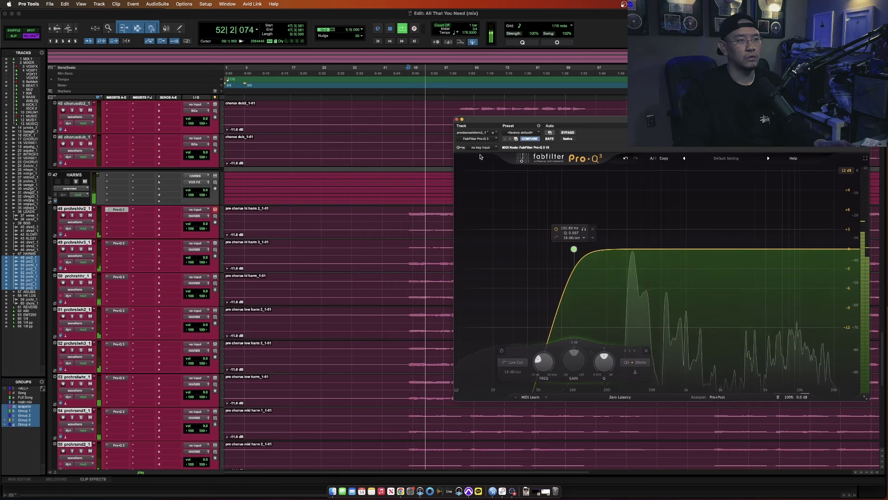
pyautogui.click(456, 119)
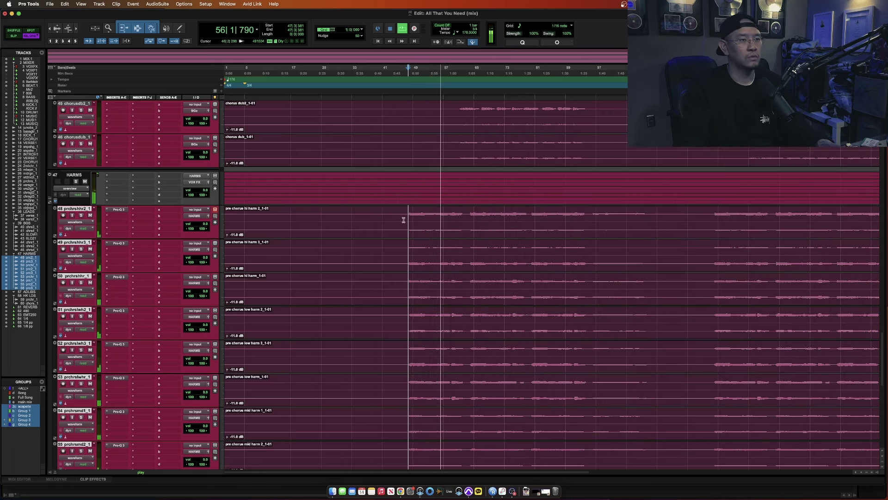
pyautogui.press('space')
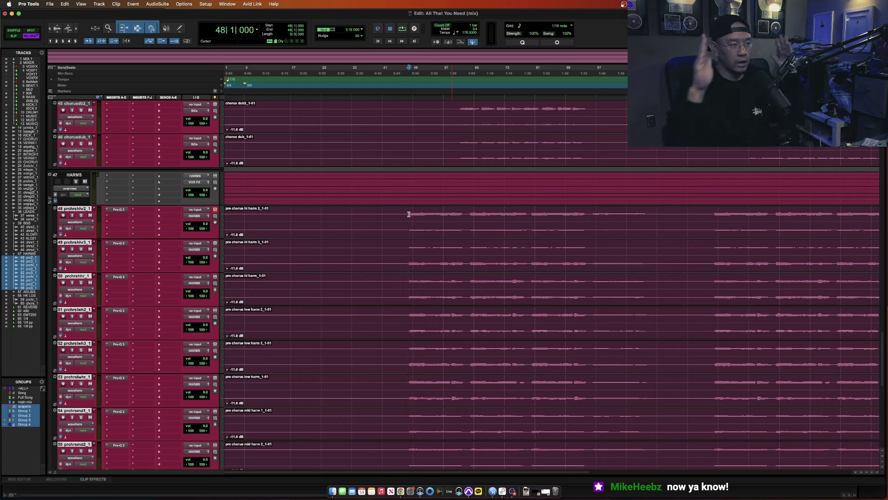
# - Place the playback start at bar 48, suspend the track groups and clear the harmony track selection
pyautogui.click(409, 214)
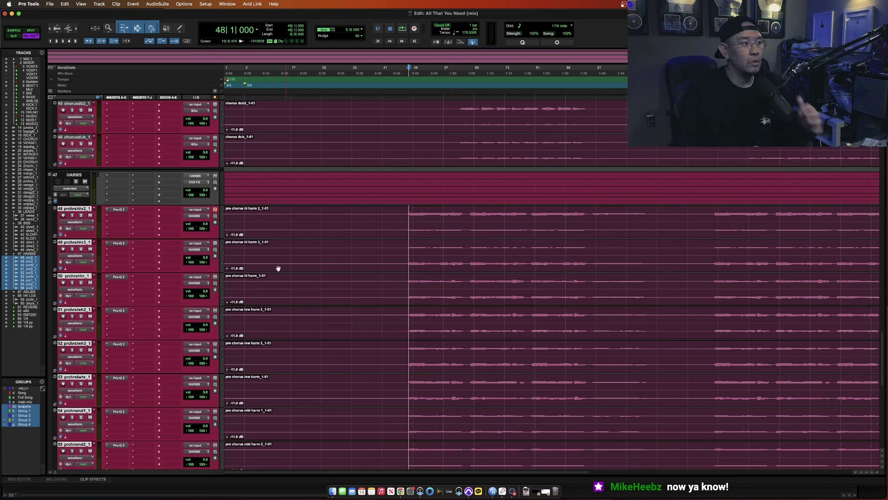
pyautogui.keyDown('super'); pyautogui.click(76, 209); pyautogui.keyUp('super')
pyautogui.keyDown('alt'); pyautogui.click(77, 209); pyautogui.keyUp('alt')
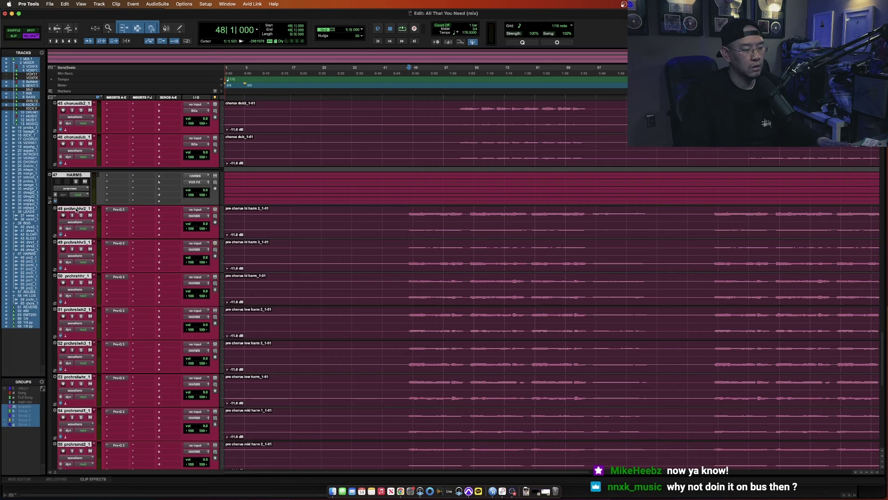
pyautogui.keyDown('alt'); pyautogui.click(76, 210); pyautogui.keyUp('alt')
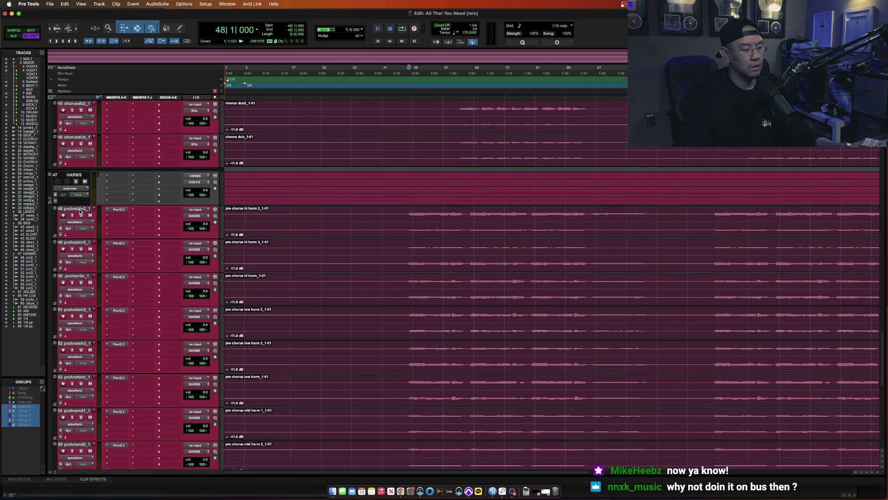
pyautogui.click(117, 210)
pyautogui.click(118, 209)
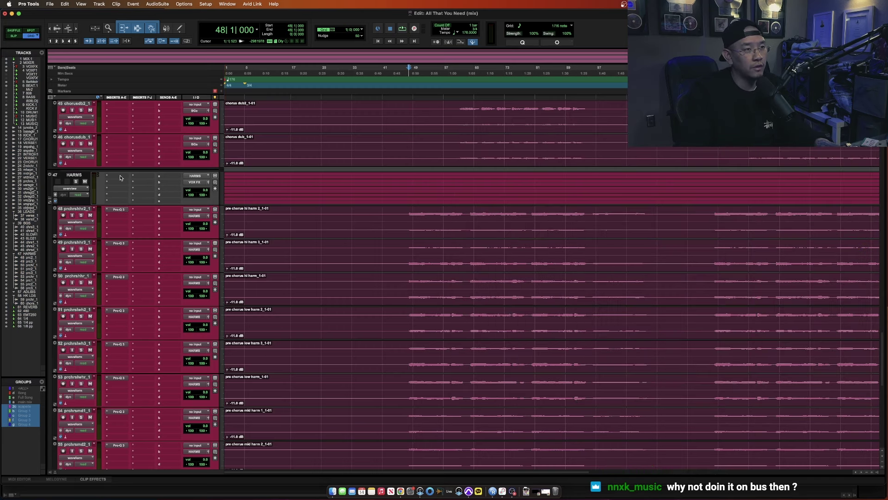
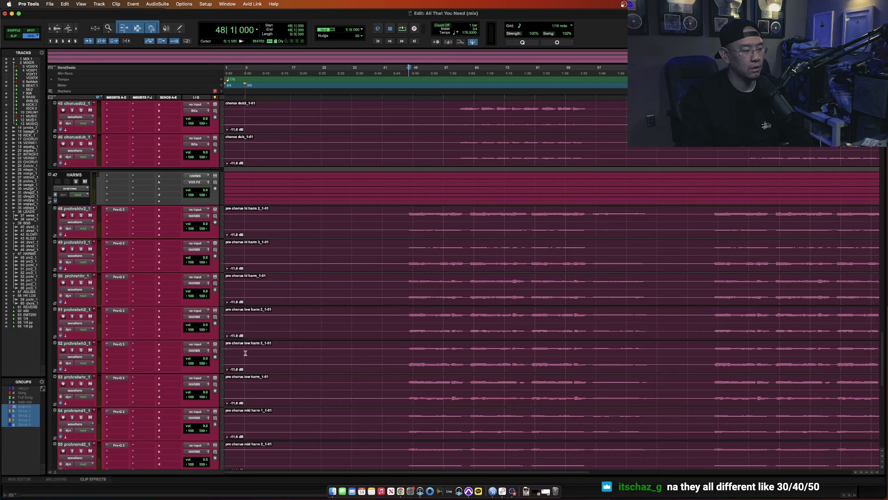
# - Play the pre chorus harmony tracks from bar 48 and review the whole group of harmonies
pyautogui.click(118, 211)
pyautogui.click(118, 212)
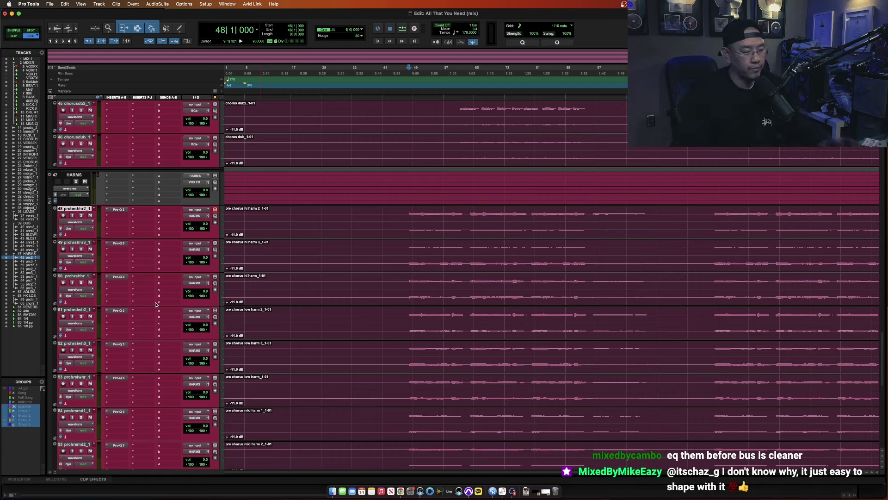
pyautogui.press('space')
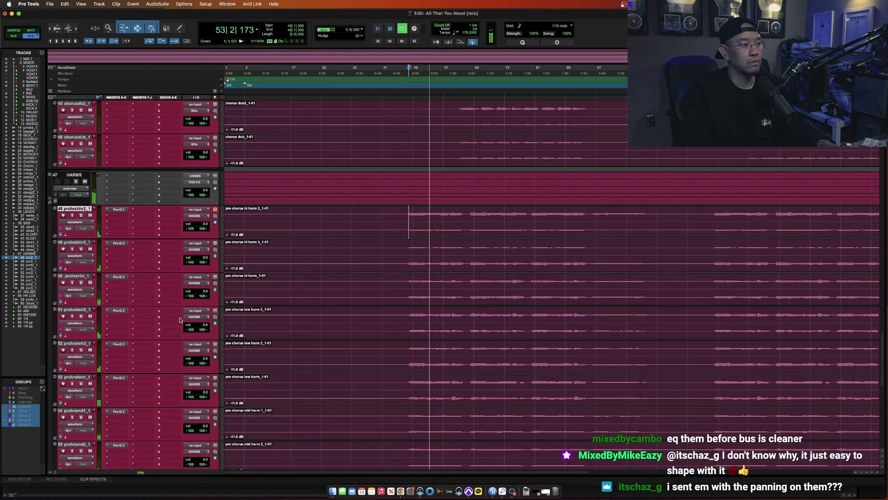
pyautogui.press('space')
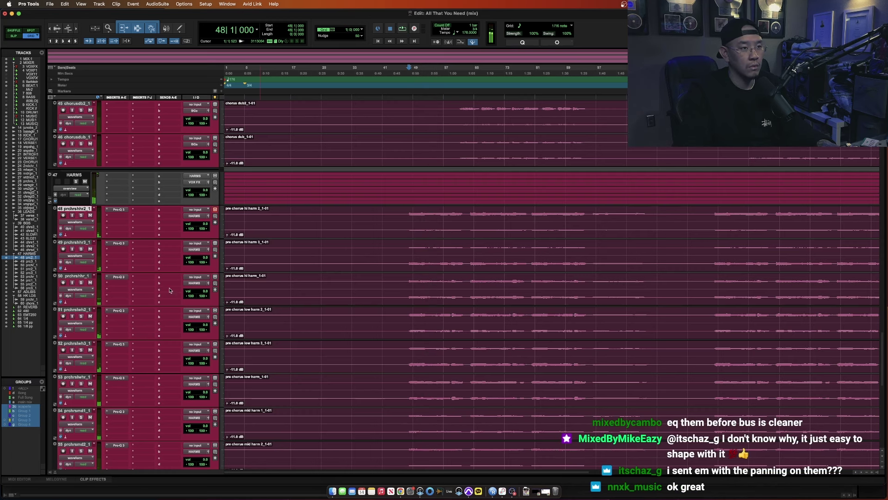
pyautogui.scroll(-4, 93, 310)
pyautogui.scroll(2, 125, 323)
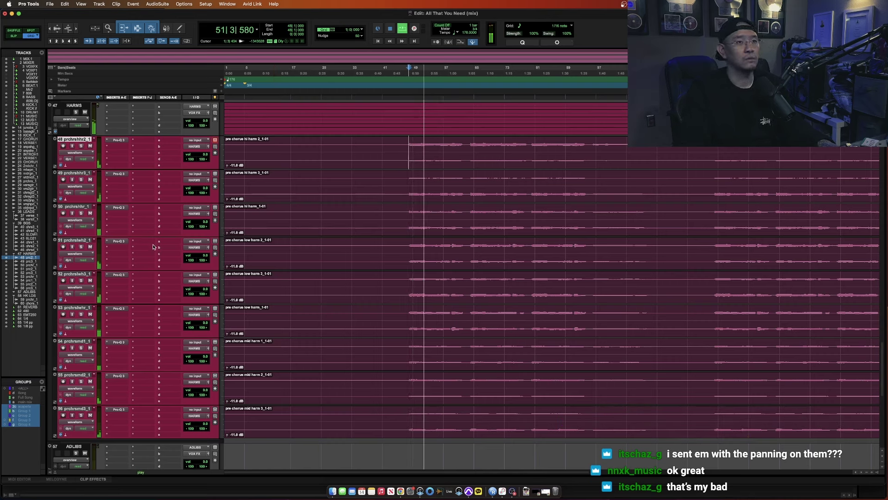
# - Solo the pre chorus hi harm 2, hi harm 3, hi harm and low harm 2 tracks and listen from bar 48
pyautogui.click(81, 146)
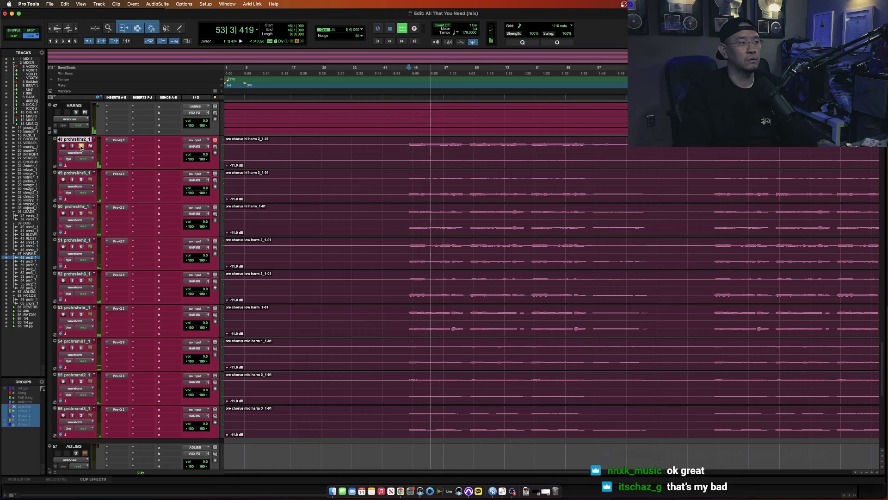
pyautogui.press('space')
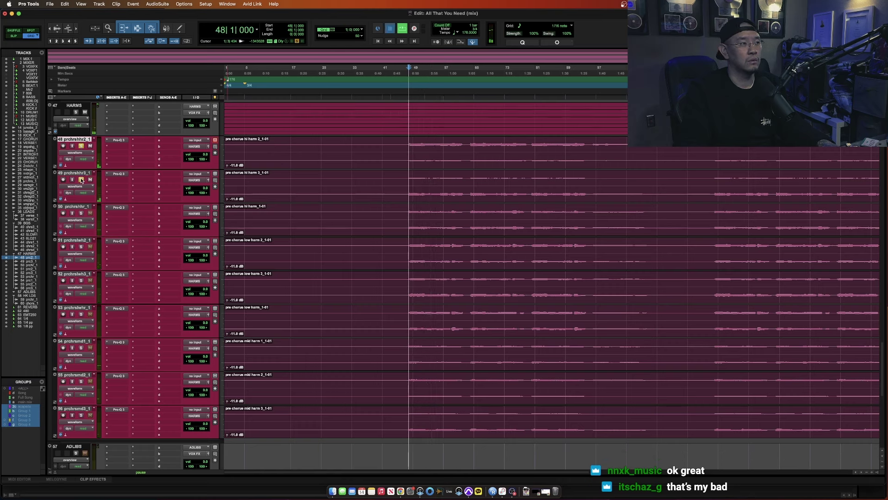
pyautogui.press('space')
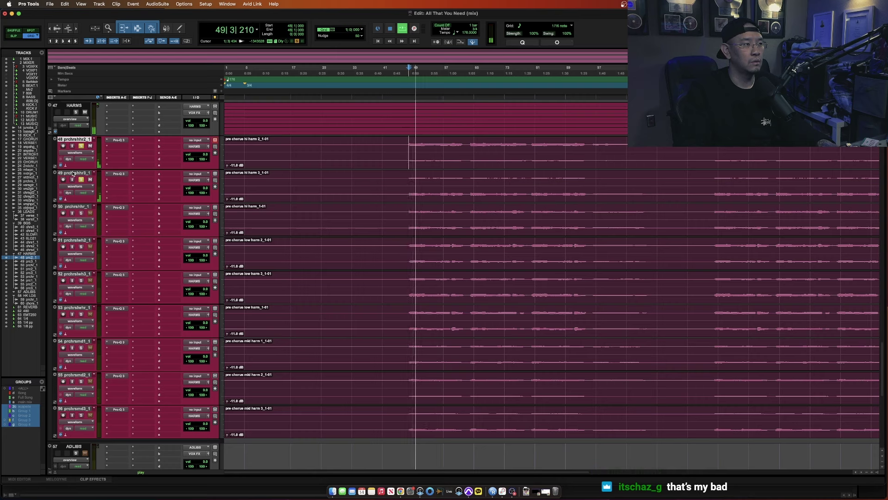
pyautogui.click(81, 213)
pyautogui.click(81, 247)
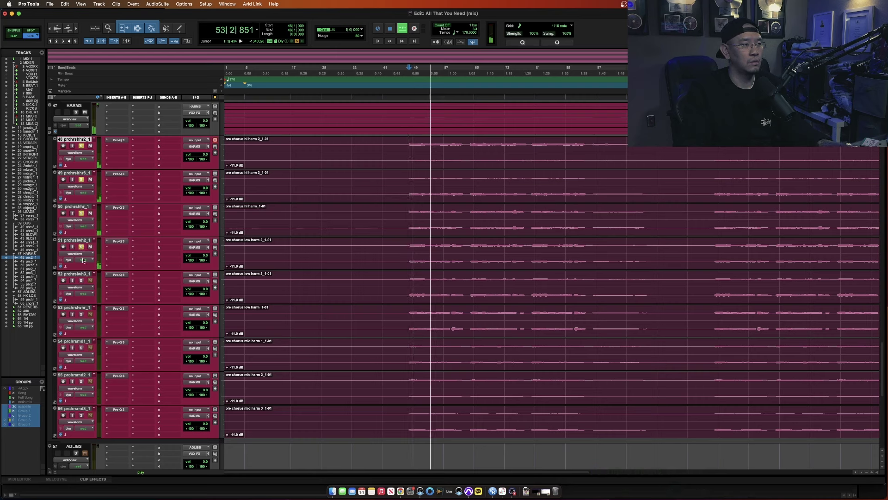
pyautogui.click(84, 241)
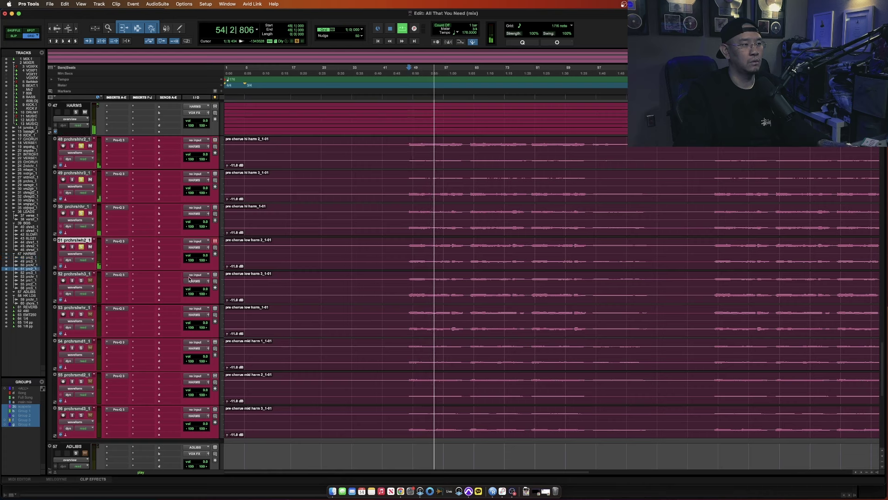
# - Insert the Relay plug-in in the second insert slot of all pre chorus harmony tracks
pyautogui.press('space')
pyautogui.click(111, 215)
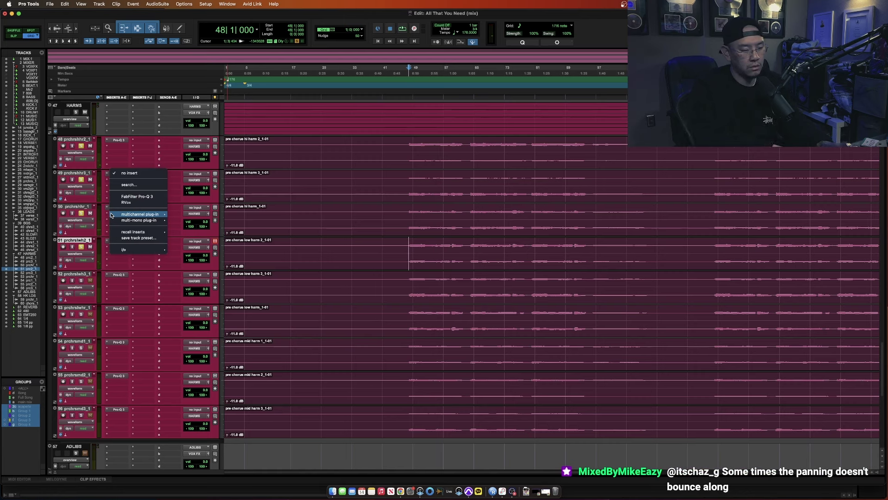
pyautogui.click(111, 216)
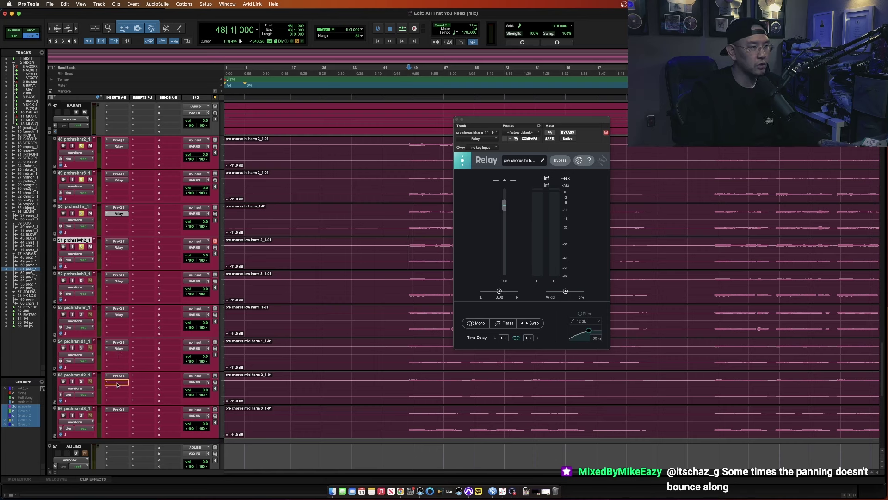
pyautogui.click(115, 174)
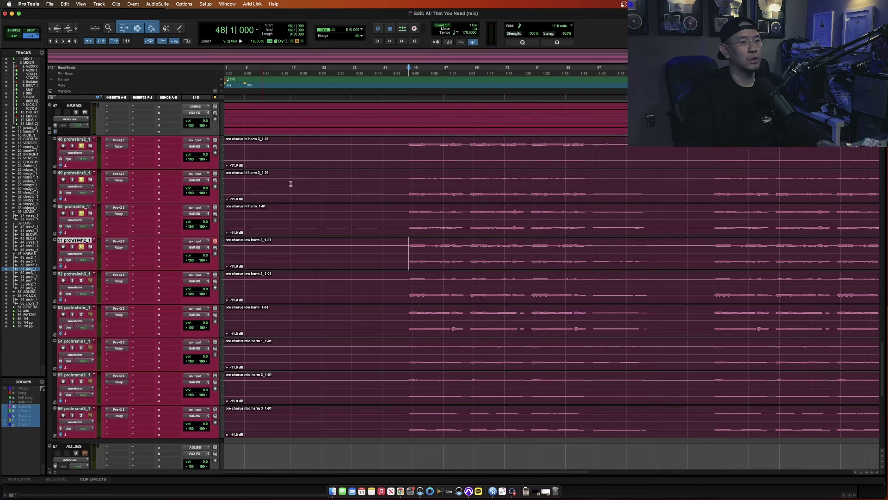
# - Set the Relay width on the pre chorus hi harm 2 track to -40% during playback
pyautogui.click(119, 146)
pyautogui.press('space')
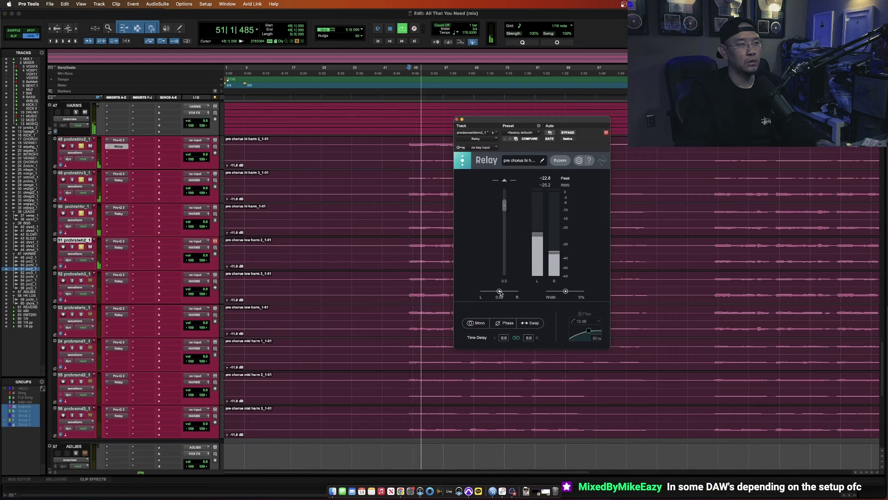
pyautogui.press('space')
pyautogui.click(74, 207)
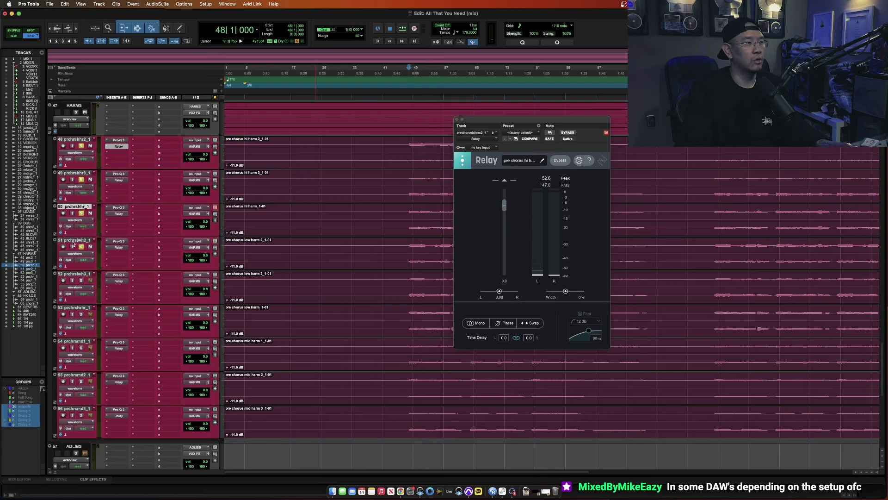
pyautogui.press(';')
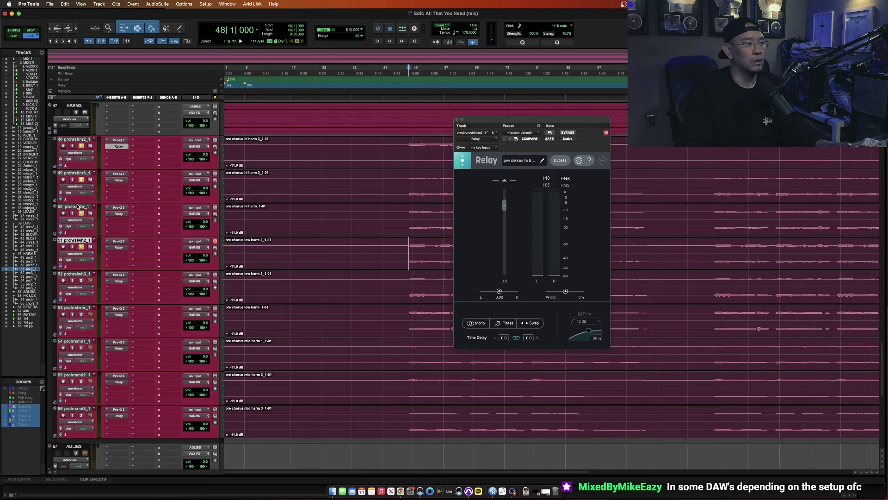
pyautogui.press('space')
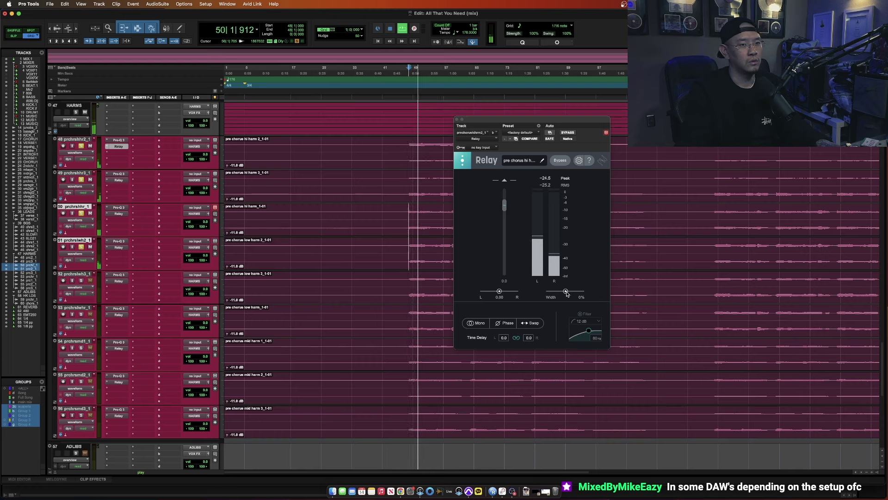
pyautogui.moveTo(565, 291); pyautogui.dragTo(558, 291)
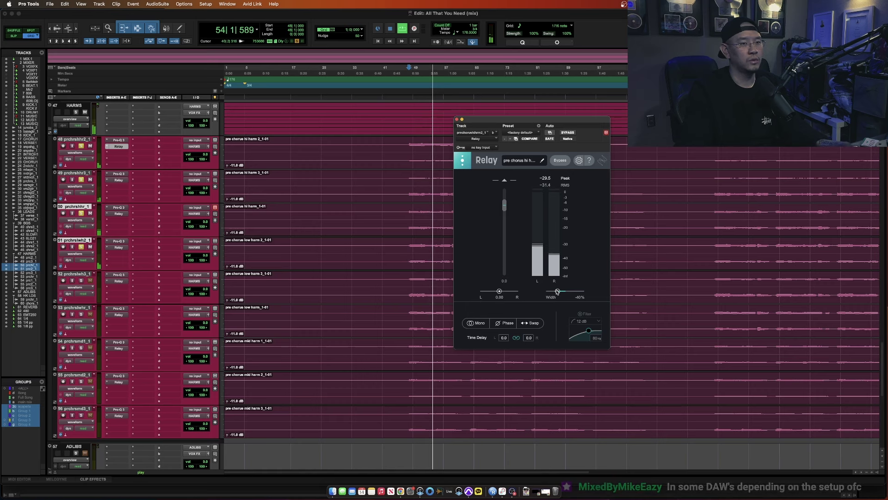
# - Set the Relay width on the pre chorus hi harm track to -59% during playback
pyautogui.press('space')
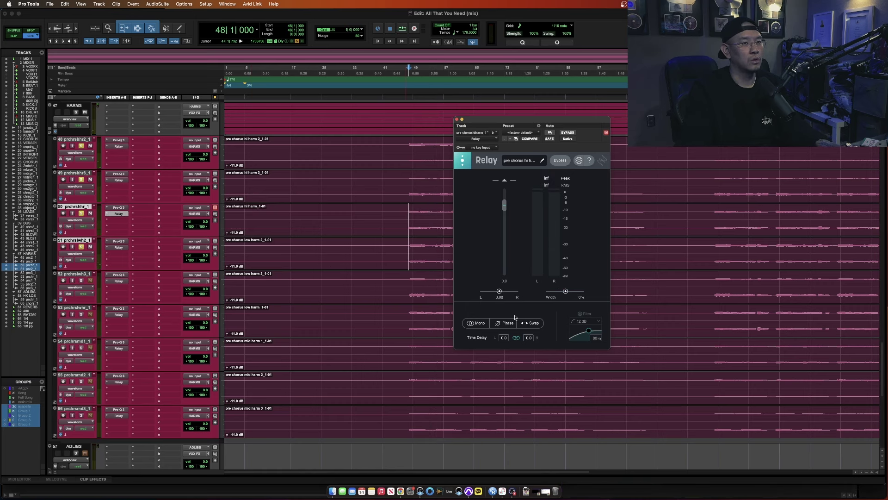
pyautogui.press('space')
pyautogui.moveTo(565, 291)
pyautogui.mouseDown()
pyautogui.moveTo(540, 293)
pyautogui.moveTo(555, 293)
pyautogui.mouseUp()
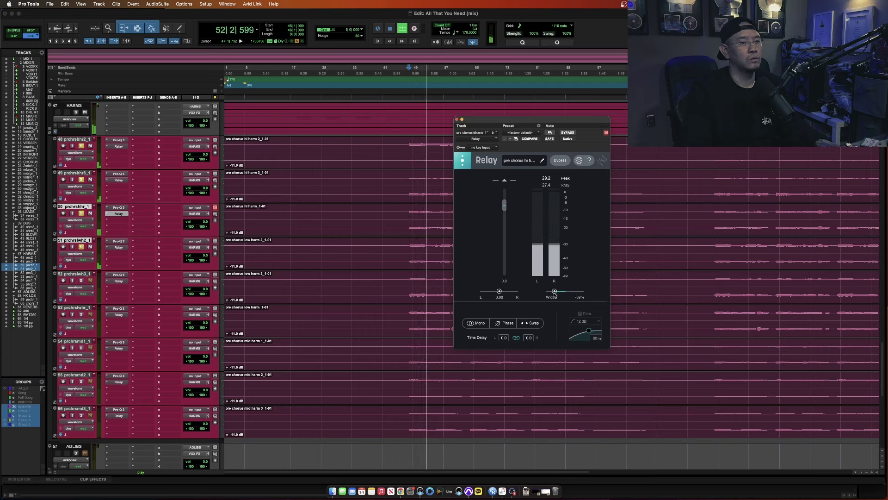
# - Match the pre chorus low harm 2 track's Relay width to the hi harm track at -59%
pyautogui.click(118, 247)
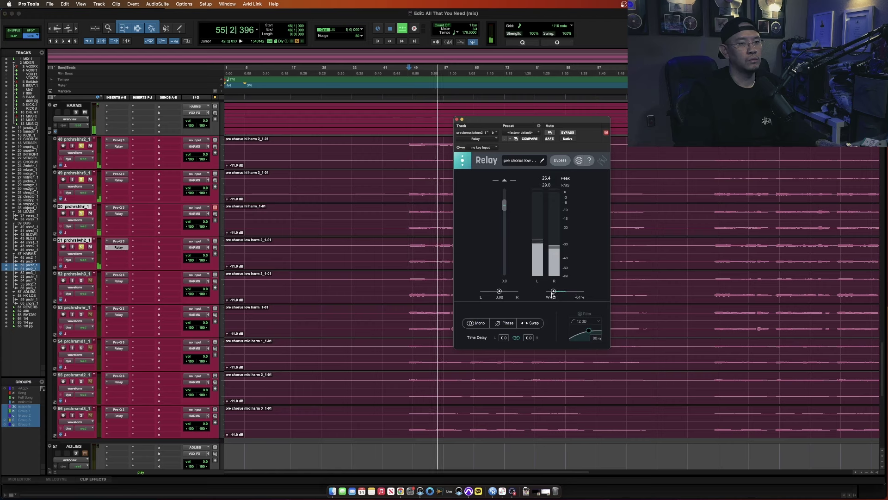
pyautogui.moveTo(552, 293); pyautogui.dragTo(551, 293)
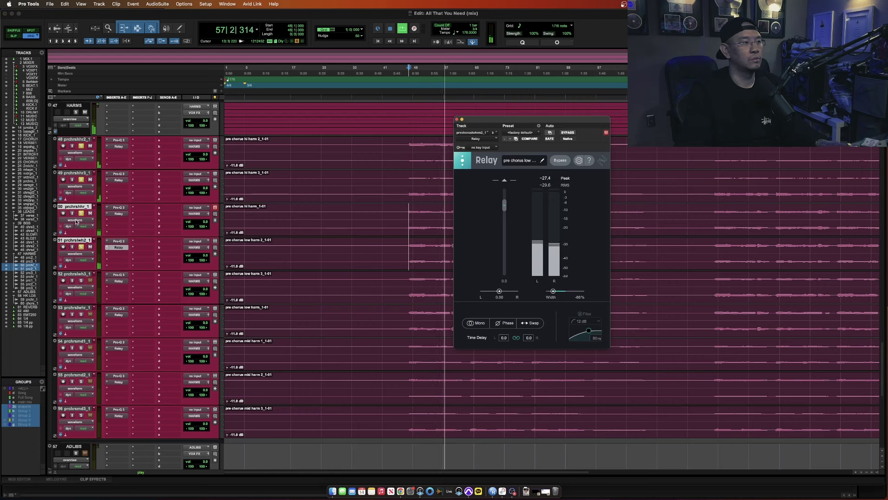
pyautogui.click(118, 214)
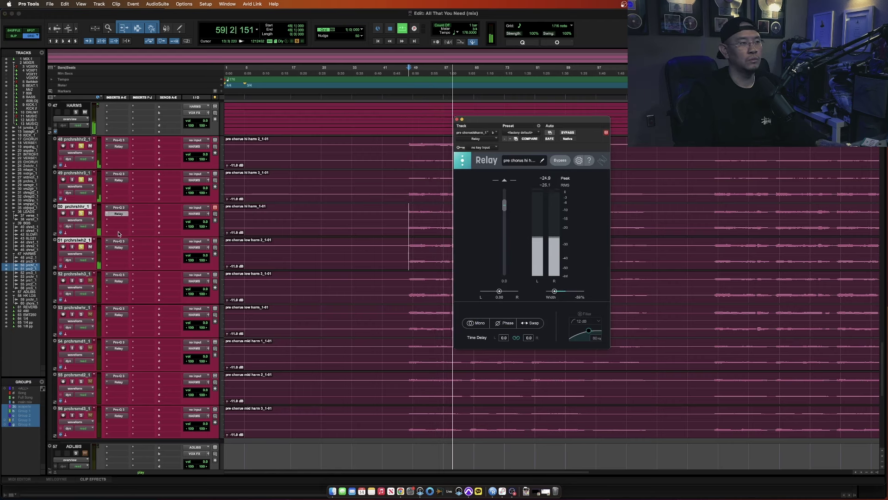
pyautogui.click(119, 247)
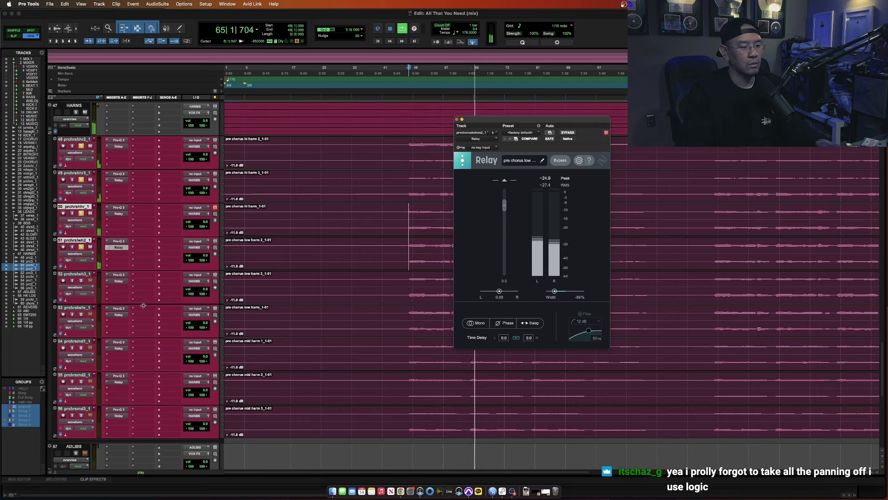
pyautogui.press('space')
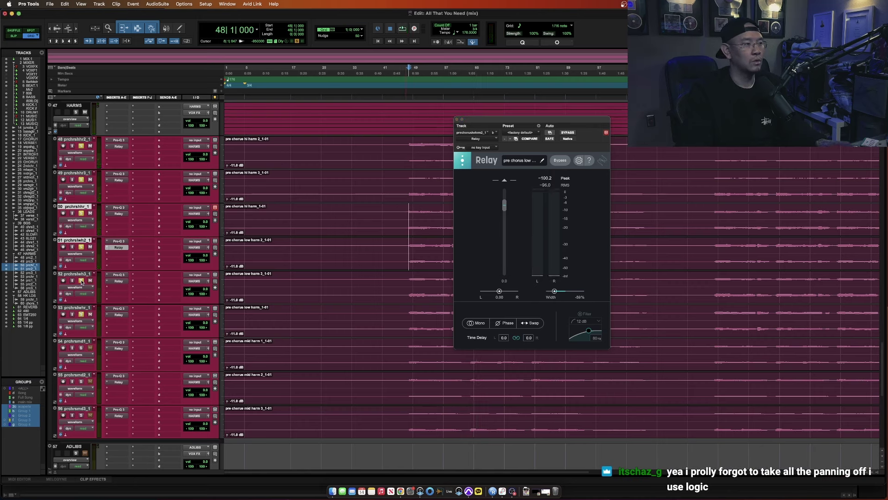
# - Listen to the pre chorus low harm 3 and low harm tracks soloed from bar 48
pyautogui.click(81, 280)
pyautogui.press('space')
pyautogui.click(81, 315)
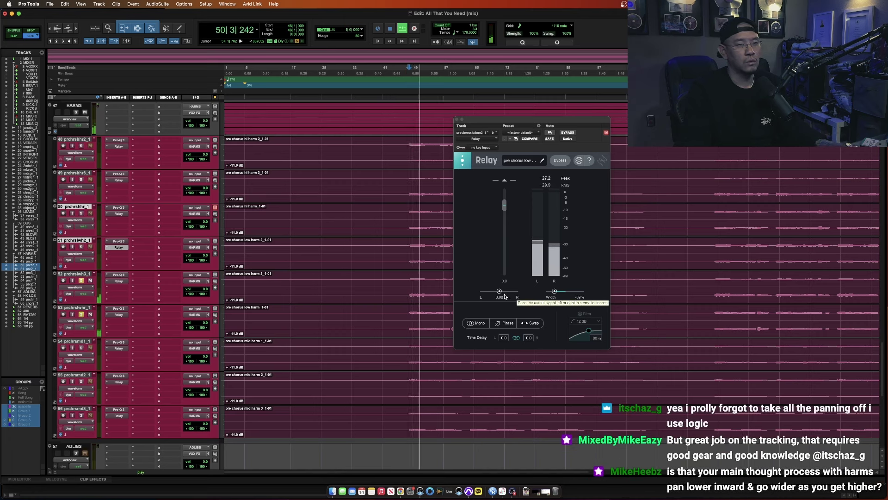
# - Adjust the Relay width on the pre chorus low harm 3 track by ear to -38%
pyautogui.click(115, 281)
pyautogui.moveTo(566, 291); pyautogui.dragTo(537, 296)
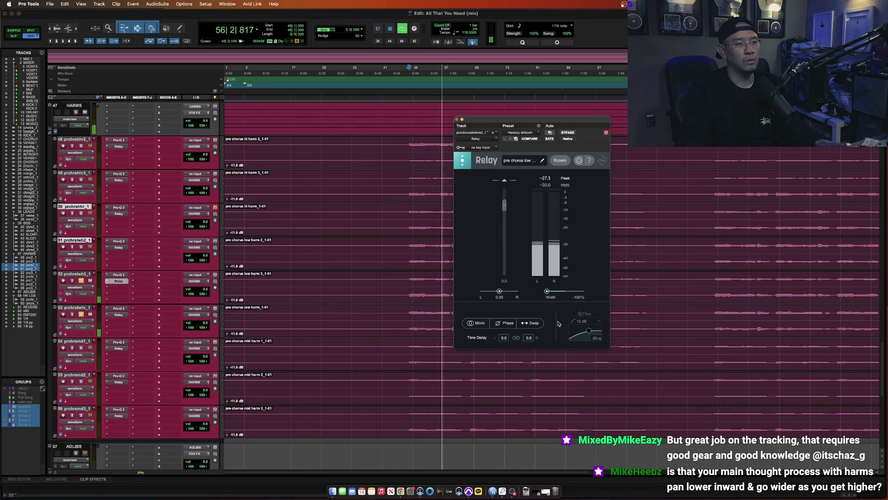
pyautogui.moveTo(548, 291); pyautogui.dragTo(563, 291)
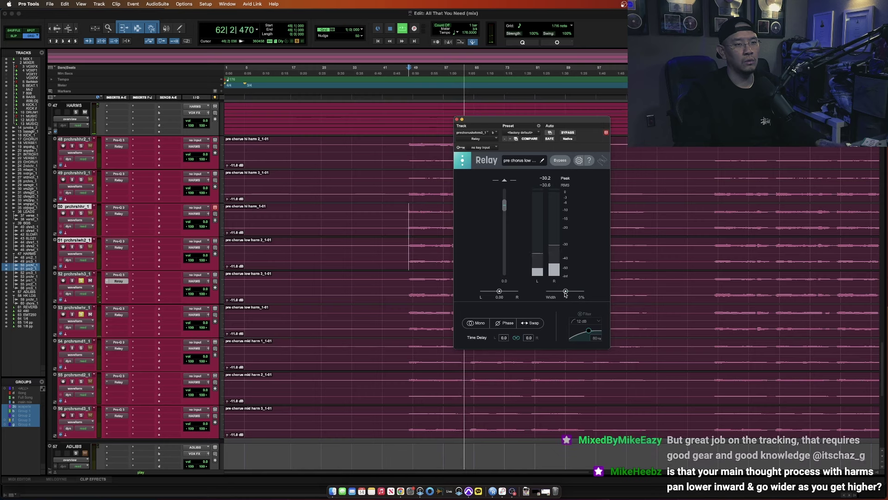
pyautogui.press('space')
pyautogui.press('space')
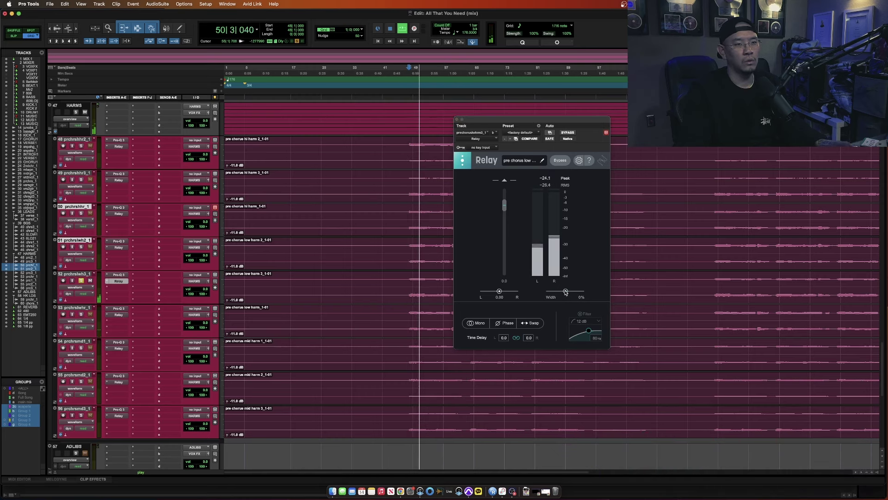
pyautogui.moveTo(565, 291); pyautogui.dragTo(561, 297)
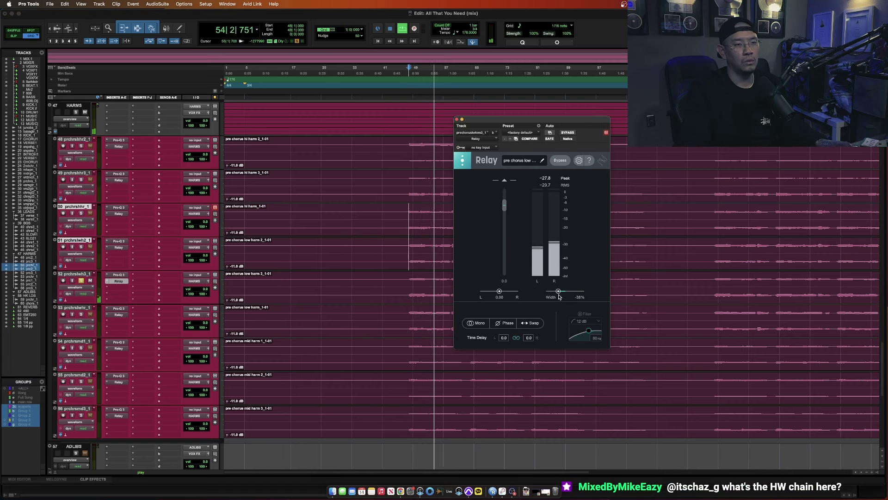
# - Set the pre chorus low harm track's Relay width to -38% to match low harm 3, and stop playback
pyautogui.click(119, 314)
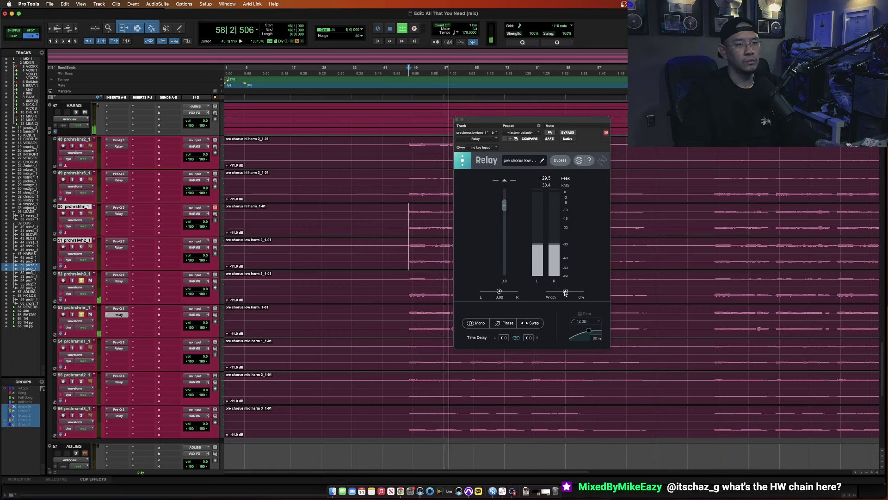
pyautogui.moveTo(566, 292); pyautogui.dragTo(558, 292)
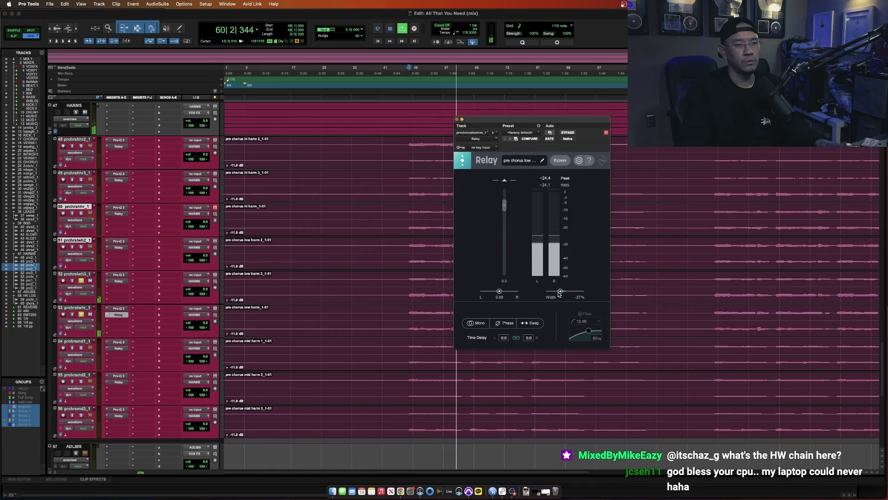
pyautogui.click(119, 281)
pyautogui.click(119, 315)
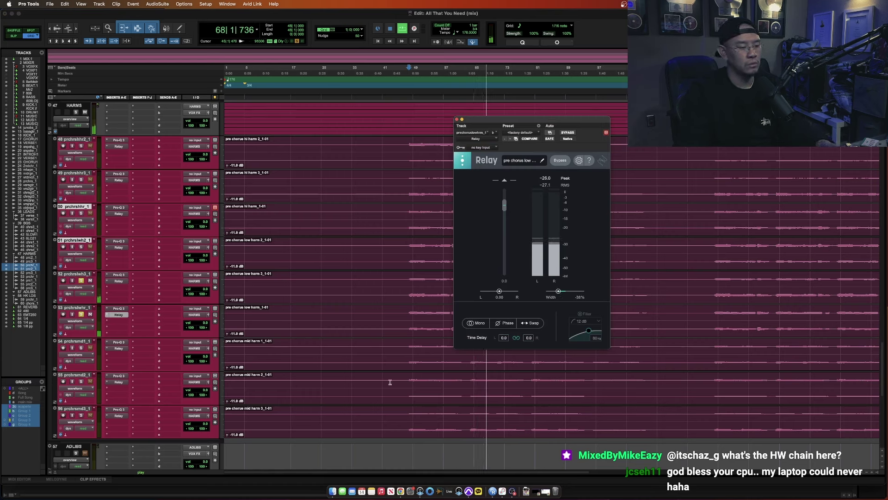
pyautogui.click(118, 315)
pyautogui.press('space')
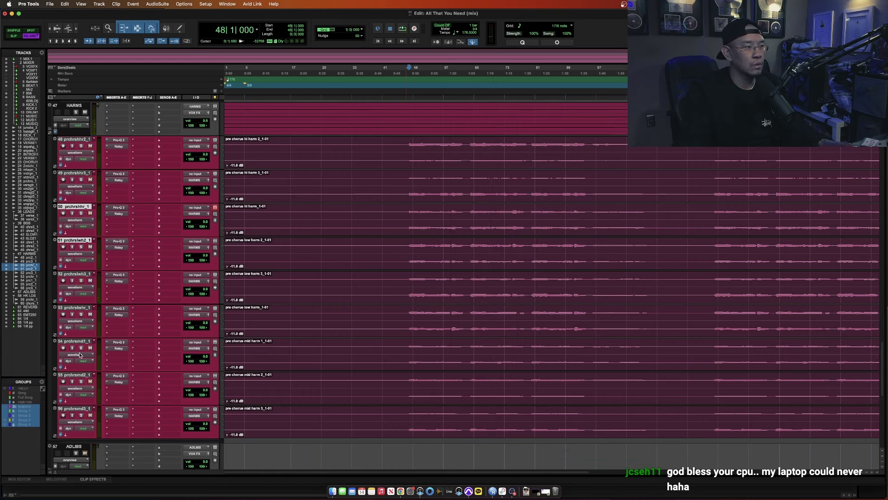
# - Listen briefly to the pre chorus mid harm 1 and 2 tracks soloed, and switch the solo to mid harm 3
pyautogui.click(81, 381)
pyautogui.press('space')
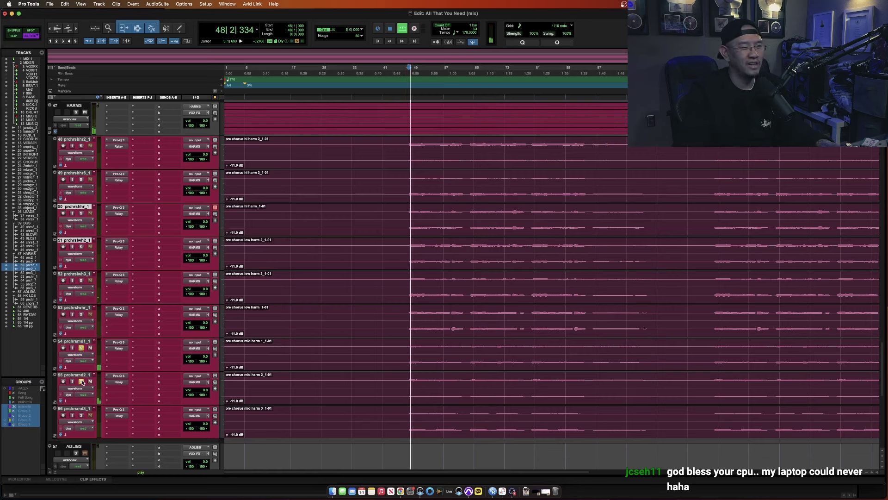
pyautogui.press('space')
pyautogui.click(81, 382)
pyautogui.click(81, 347)
pyautogui.click(81, 415)
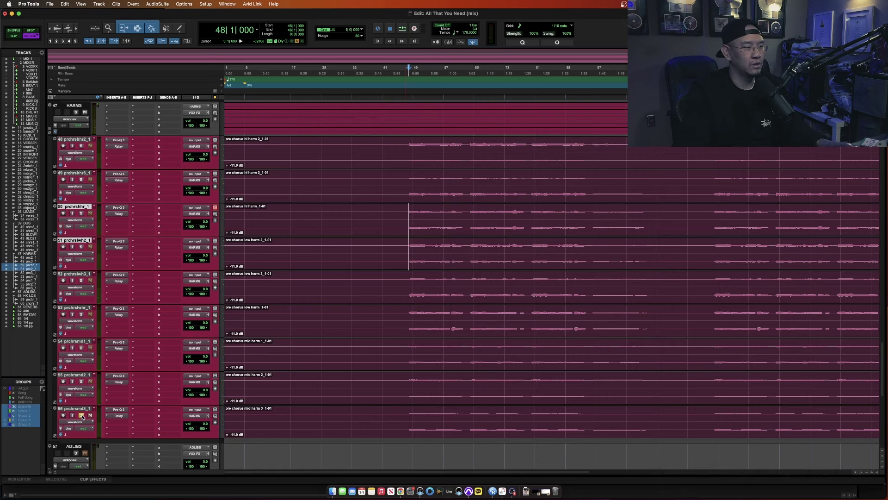
# - Listen from bar 48 to pre chorus mid harm 3, adding mid harm 2 and mid harm 1 to the solo
pyautogui.press('space')
pyautogui.click(81, 382)
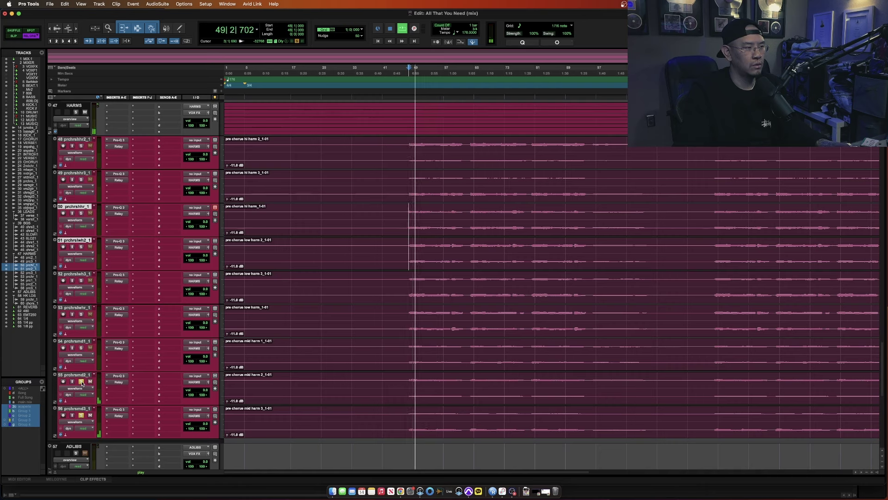
pyautogui.click(82, 347)
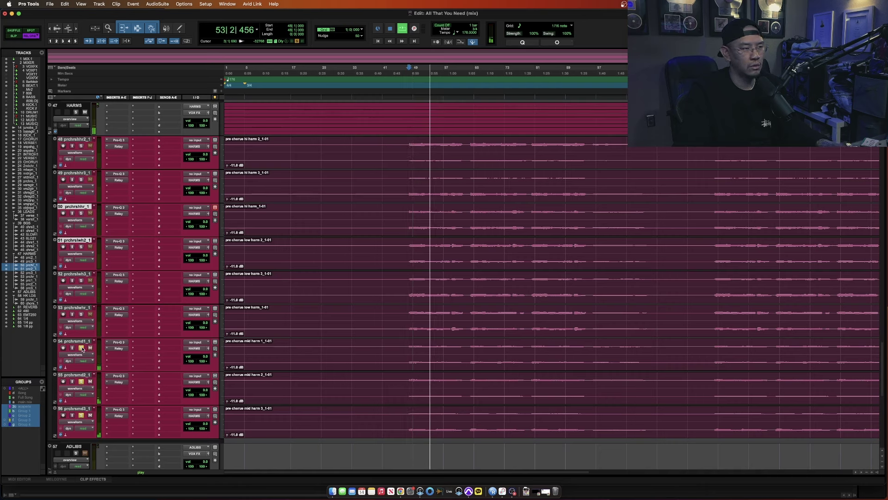
pyautogui.press('space')
# - Try widening the pre chorus mid harm 2 track's Relay to 100% while the mid harmonies play
pyautogui.click(76, 342)
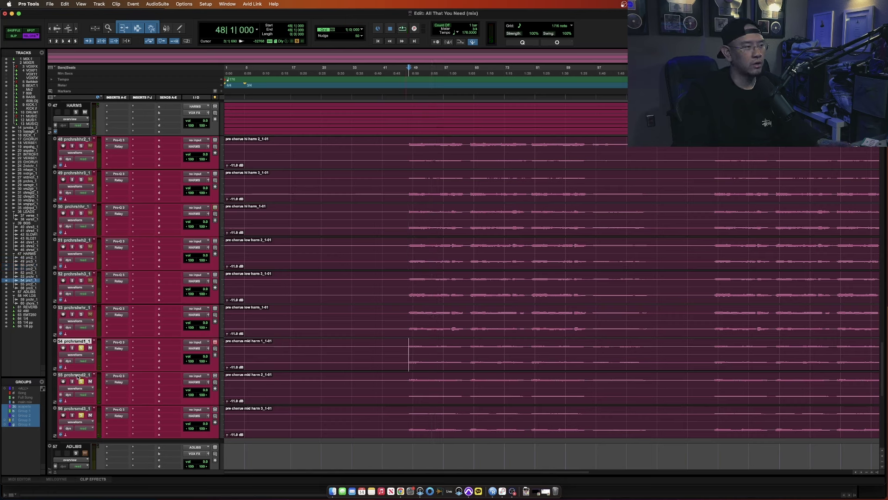
pyautogui.click(118, 382)
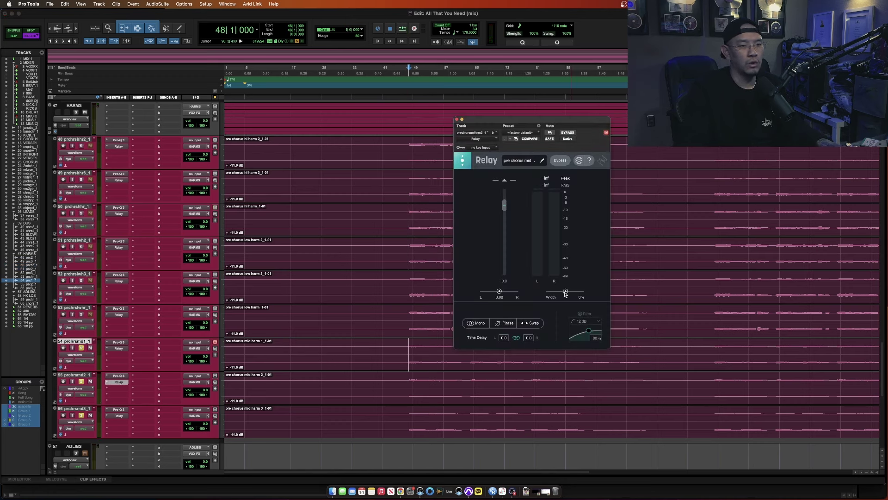
pyautogui.press('space')
pyautogui.click(122, 415)
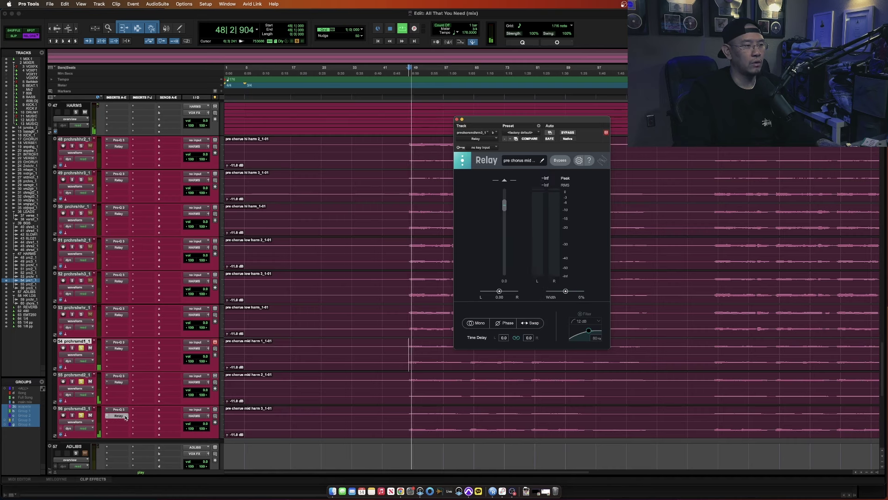
pyautogui.moveTo(567, 291); pyautogui.dragTo(584, 290)
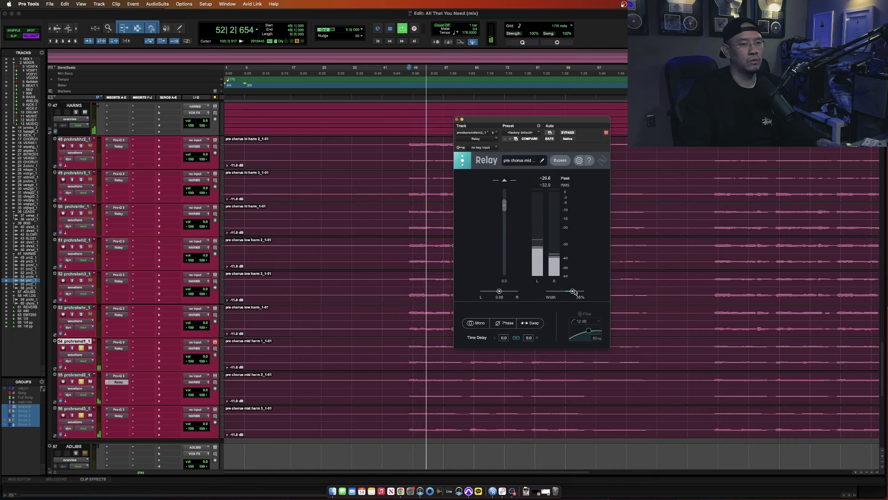
pyautogui.press('space')
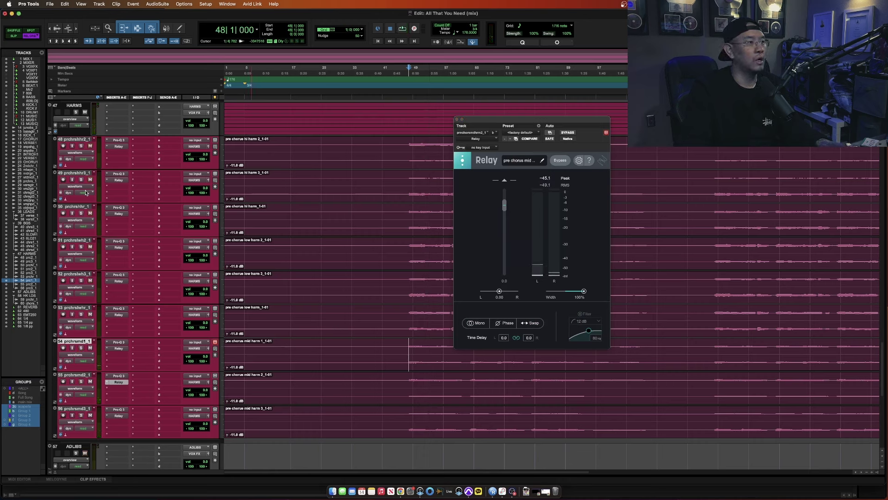
# - Listen to pre chorus hi harm 2 and 3 soloed from bar 48 and inspect their Relay settings
pyautogui.click(81, 179)
pyautogui.press('space')
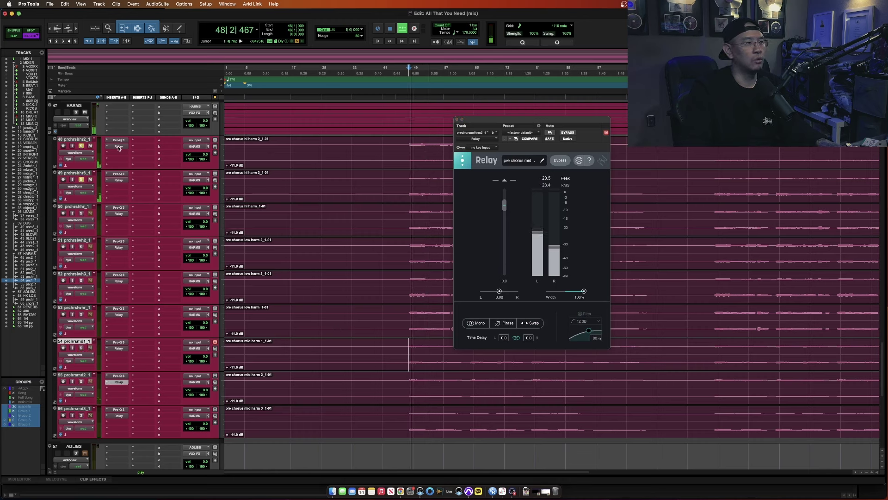
pyautogui.click(119, 146)
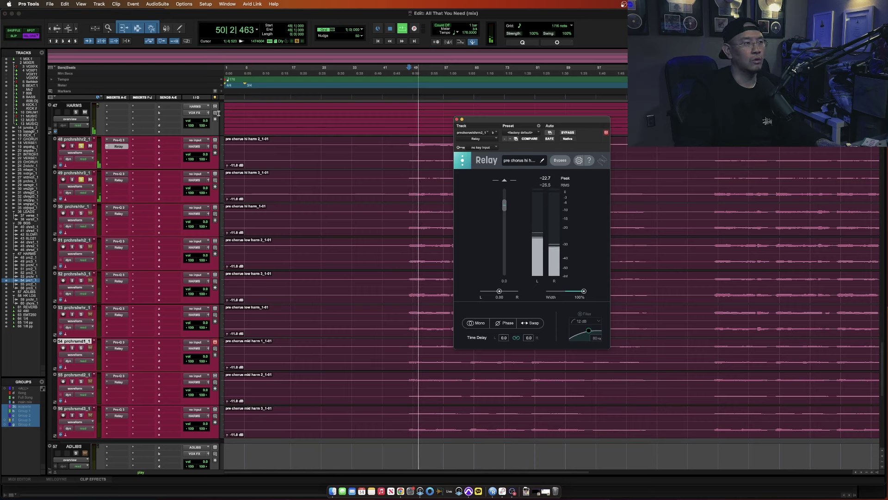
pyautogui.click(118, 180)
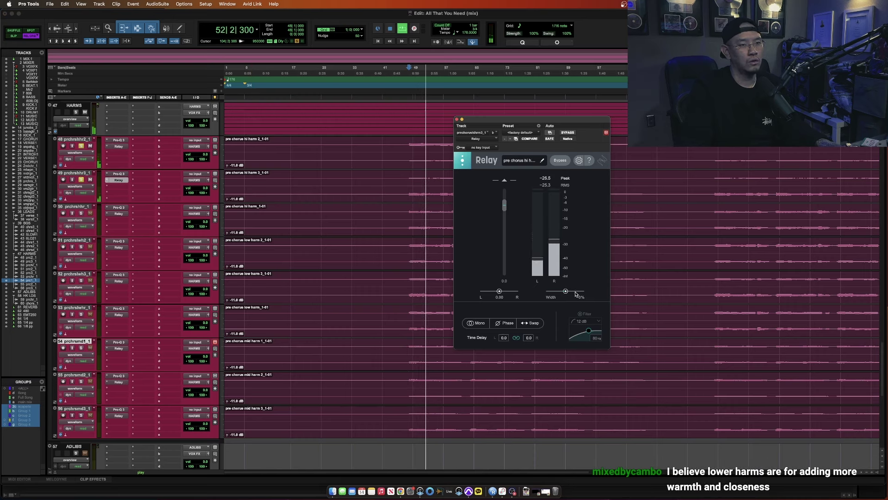
# - Return the pre chorus mid harm 2 Relay width to 0% and try a left pan by ear
pyautogui.moveTo(576, 291)
pyautogui.mouseDown()
pyautogui.moveTo(584, 290)
pyautogui.moveTo(566, 291)
pyautogui.mouseUp()
pyautogui.press('space')
pyautogui.press('space')
pyautogui.moveTo(499, 291); pyautogui.dragTo(483, 292)
pyautogui.press('space')
pyautogui.click(119, 180)
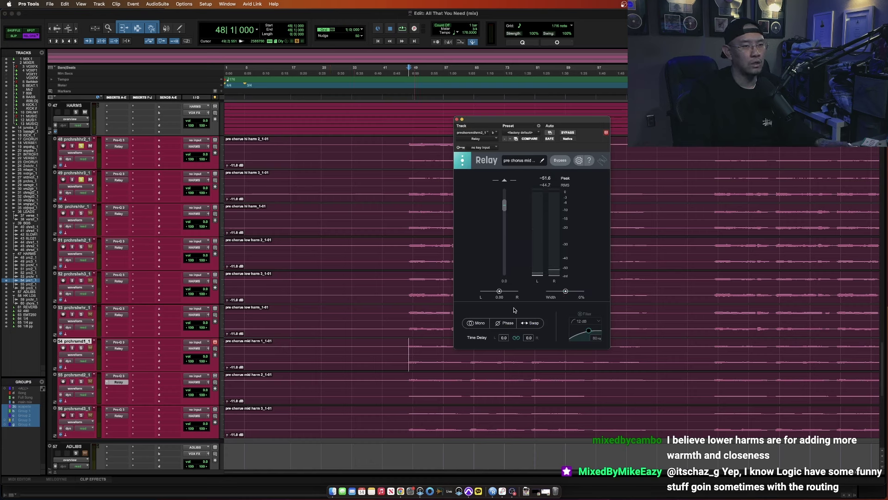
# - Pan the pre chorus mid harm 2 Relay to -0.30 and the mid harm 3 Relay to 0.31 during playback
pyautogui.press('space')
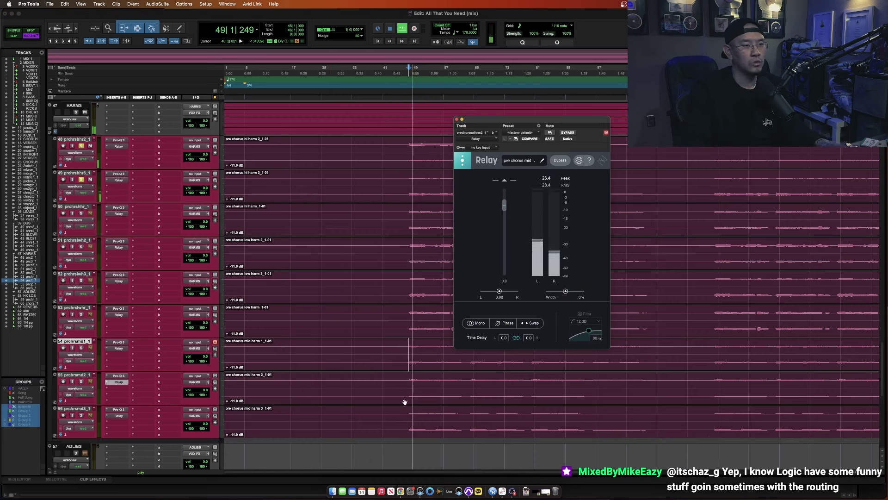
pyautogui.press('space')
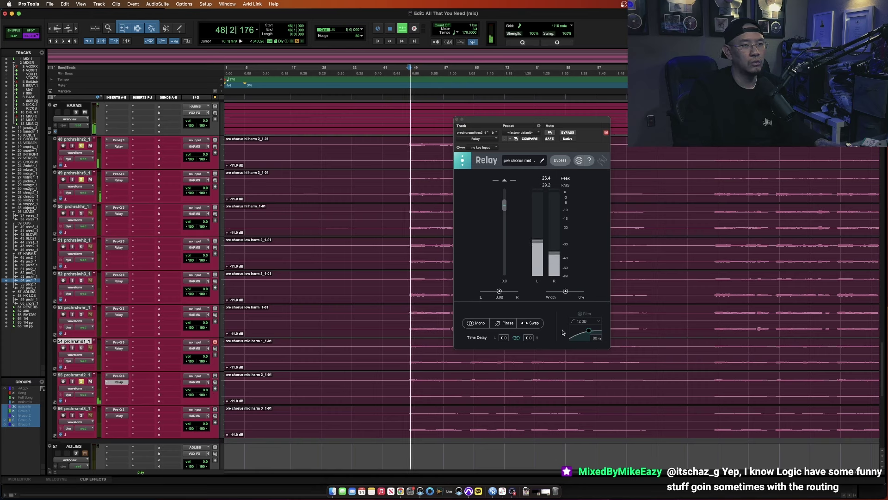
pyautogui.moveTo(499, 291); pyautogui.dragTo(493, 291)
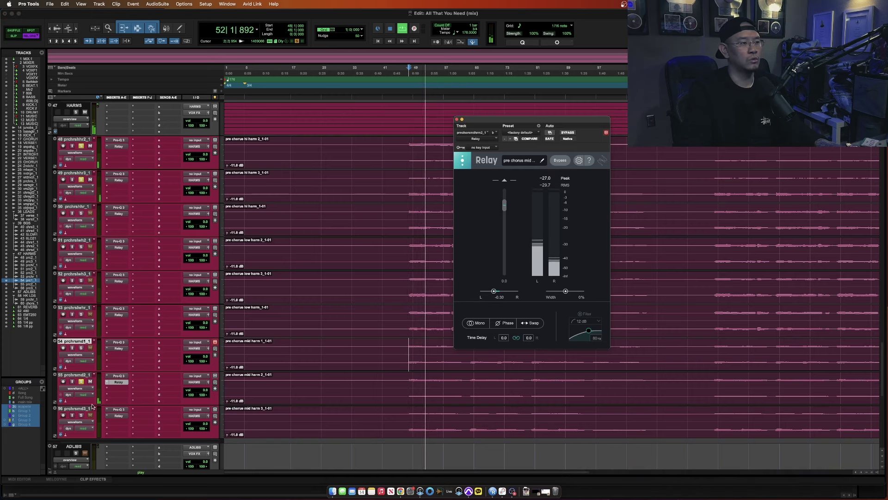
pyautogui.click(126, 415)
pyautogui.press('space')
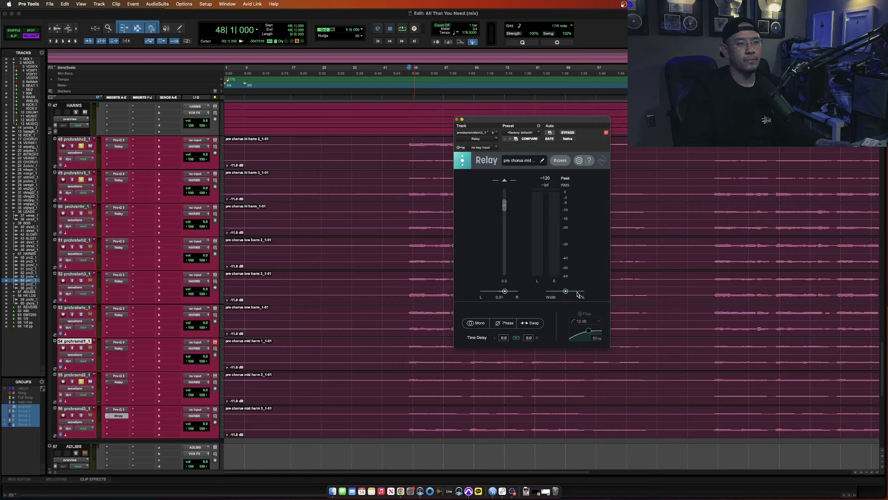
# - Select and solo all the pre chorus harmony tracks, listen to them together from bar 48, and close the Relay window
pyautogui.click(74, 408)
pyautogui.keyDown('shift'); pyautogui.click(74, 139); pyautogui.keyUp('shift')
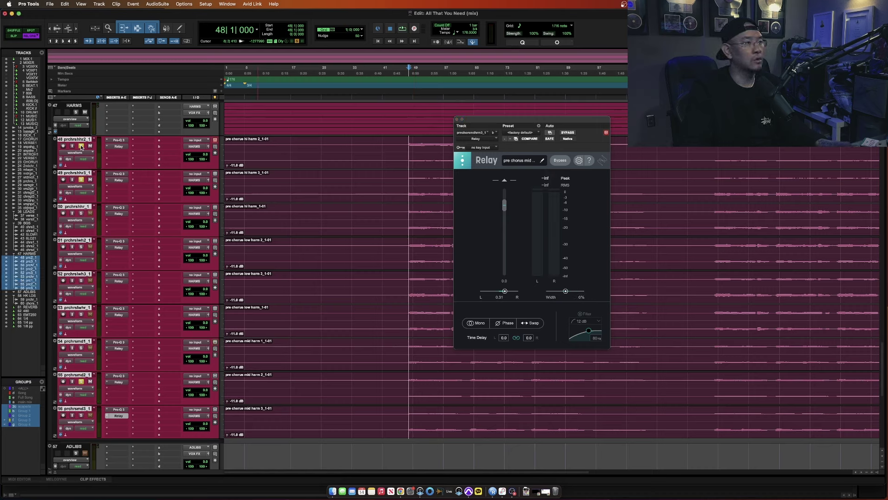
pyautogui.click(81, 146)
pyautogui.press('space')
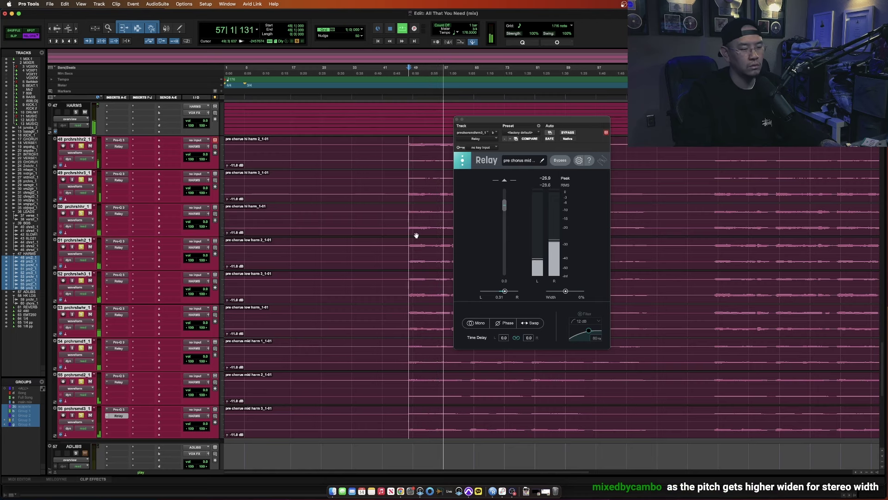
pyautogui.press('space')
pyautogui.click(458, 120)
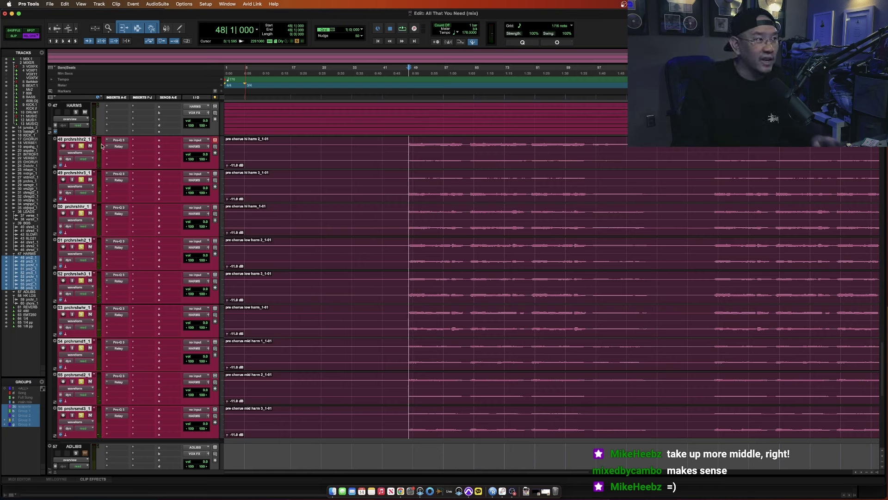
# - Play the soloed harmonies from bar 48 and lower the HARMS folder track's volume
pyautogui.press('space')
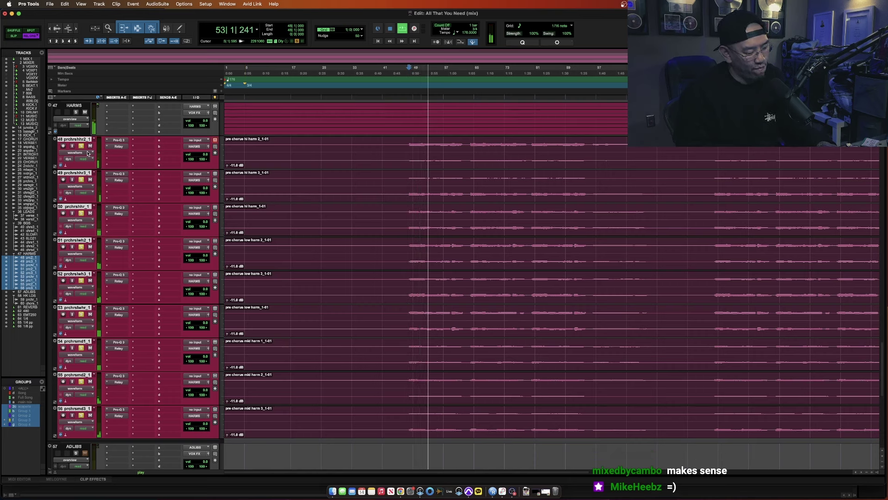
pyautogui.press('space')
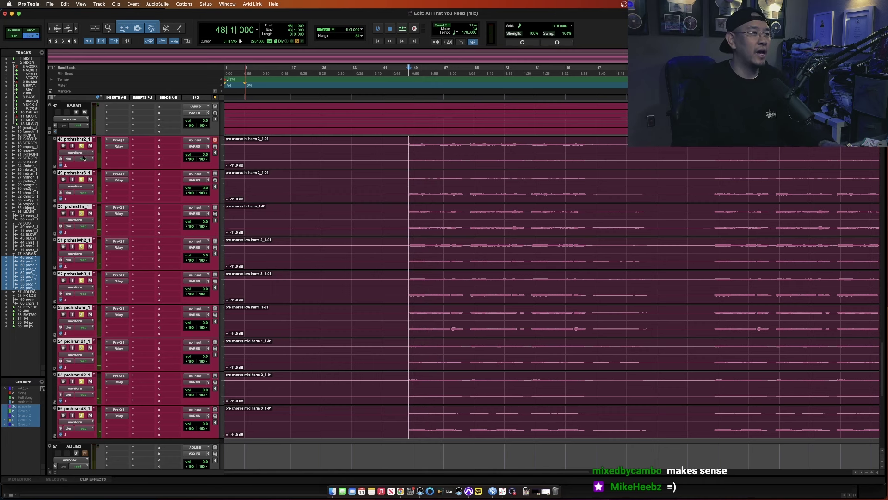
pyautogui.scroll(3, 84, 158)
pyautogui.press('space')
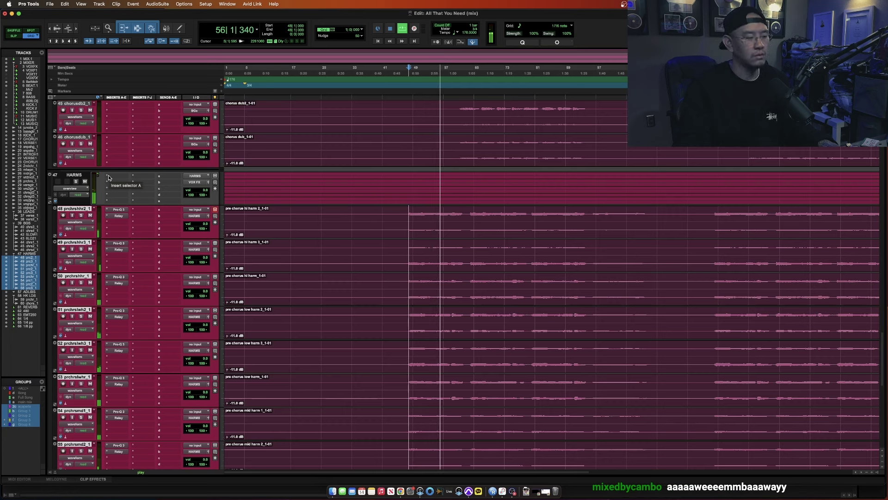
pyautogui.press('space')
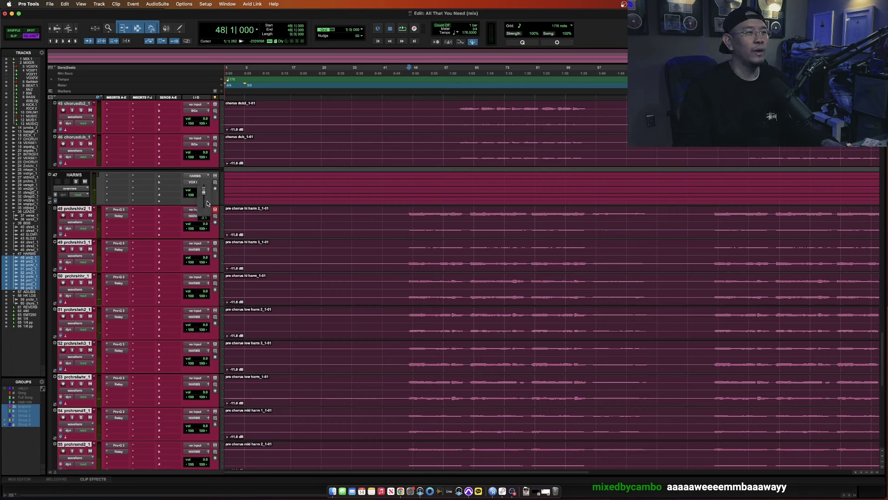
# - Insert FabFilter Pro-Q 3 on the HARMS folder track and check its spectrum with a short playback
pyautogui.click(109, 175)
pyautogui.click(137, 163)
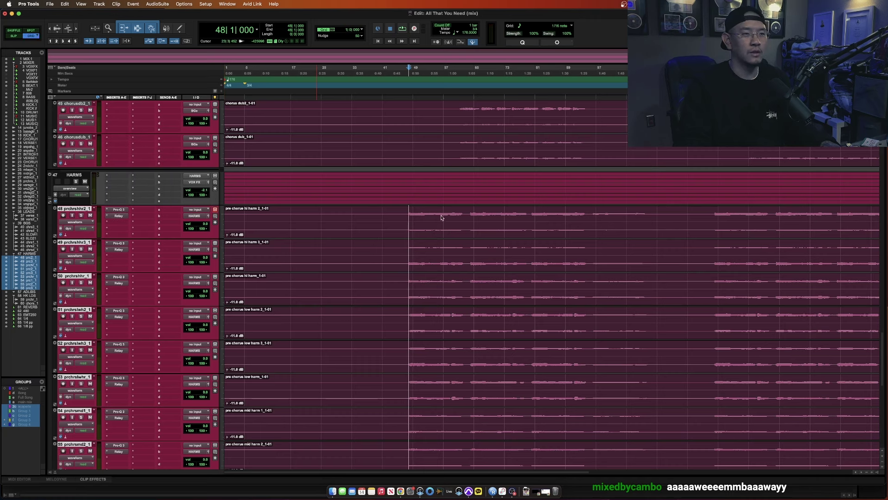
pyautogui.press('space')
pyautogui.press('space')
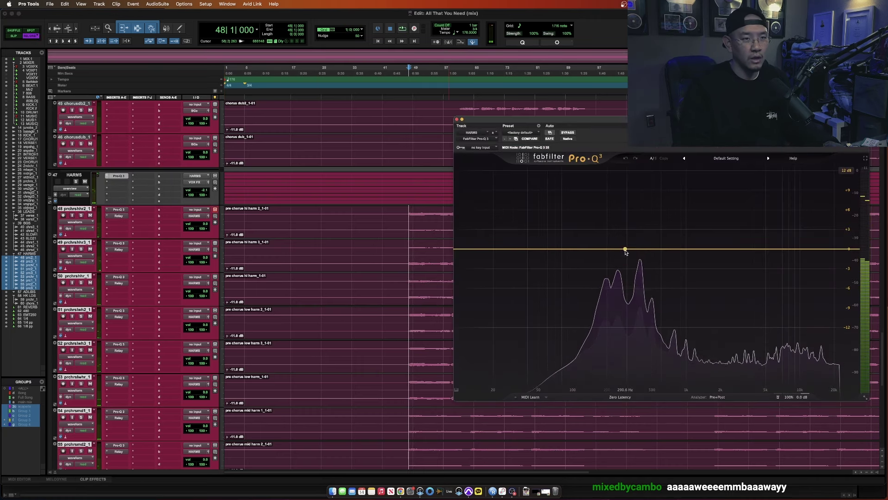
pyautogui.click(626, 249)
# - Try a dynamic dip at about 353 Hz in the pre chorus hi harm 2 track's Pro-Q 3, and delete the band
pyautogui.click(118, 209)
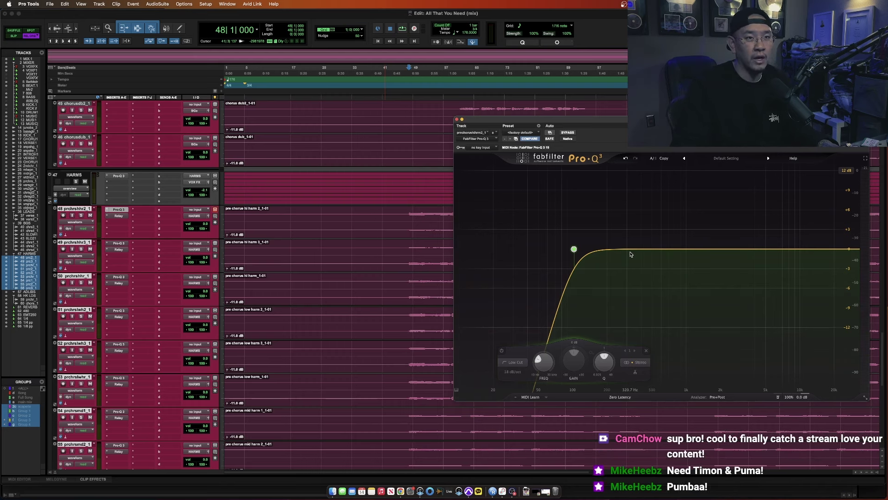
pyautogui.press('space')
pyautogui.click(634, 250)
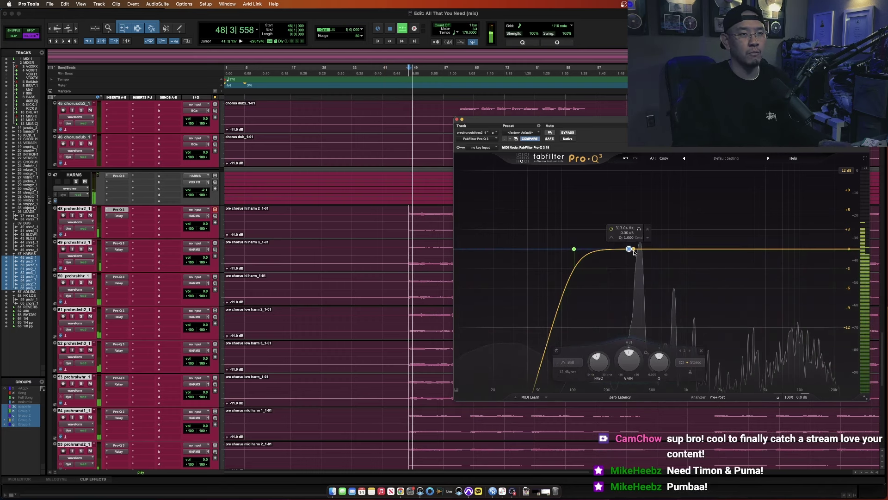
pyautogui.scroll(-3, 635, 249)
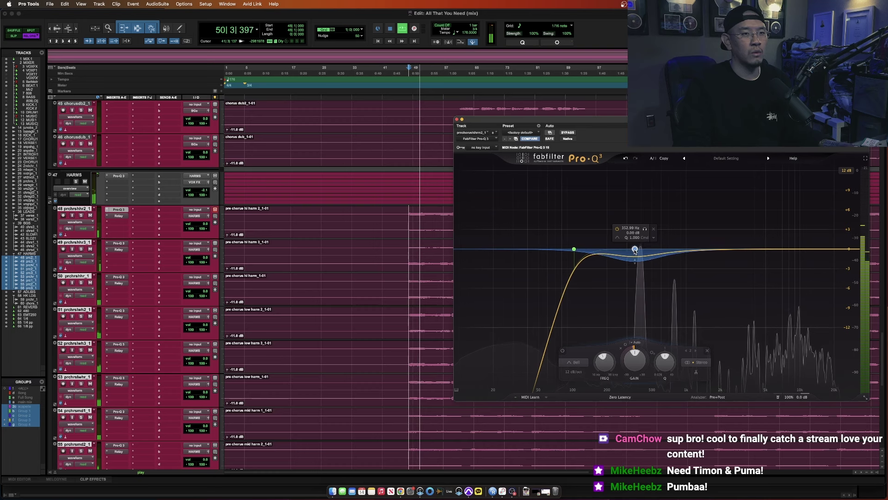
pyautogui.press('space')
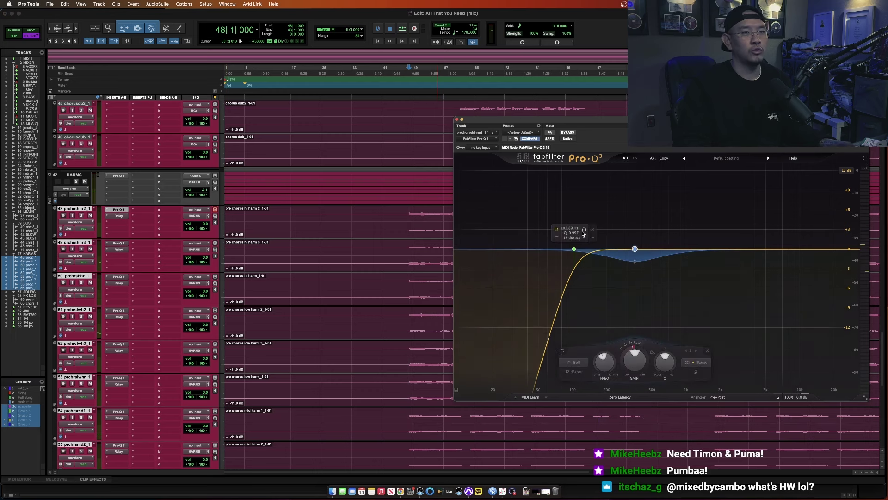
pyautogui.doubleClick(635, 249)
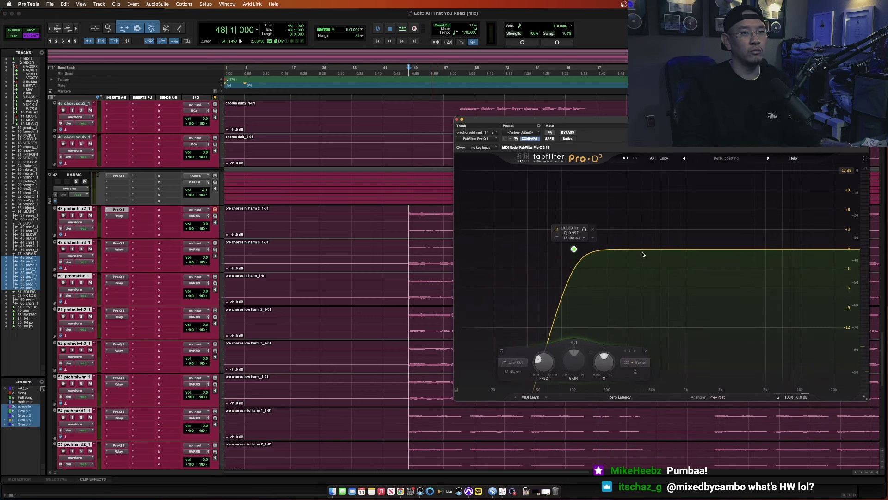
# - With the track groups active, add a dynamic dip of about 3 dB near 390 Hz in hi harm 2's Pro-Q 3
pyautogui.doubleClick(627, 249)
pyautogui.moveTo(626, 249); pyautogui.dragTo(649, 255)
pyautogui.press('space')
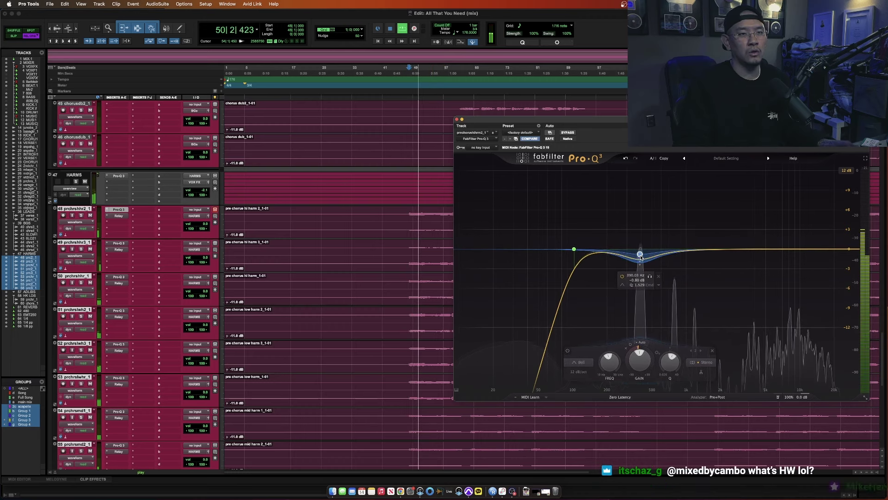
pyautogui.scroll(3, 641, 257)
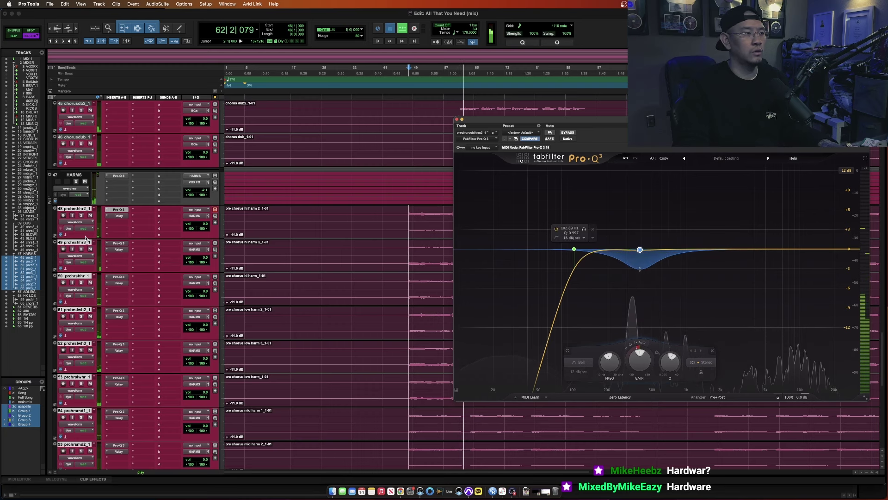
pyautogui.press('space')
# - Check the grouped EQ in hi harm 3's Pro-Q 3 during playback, close it, and listen again from bar 47
pyautogui.click(119, 243)
pyautogui.press('space')
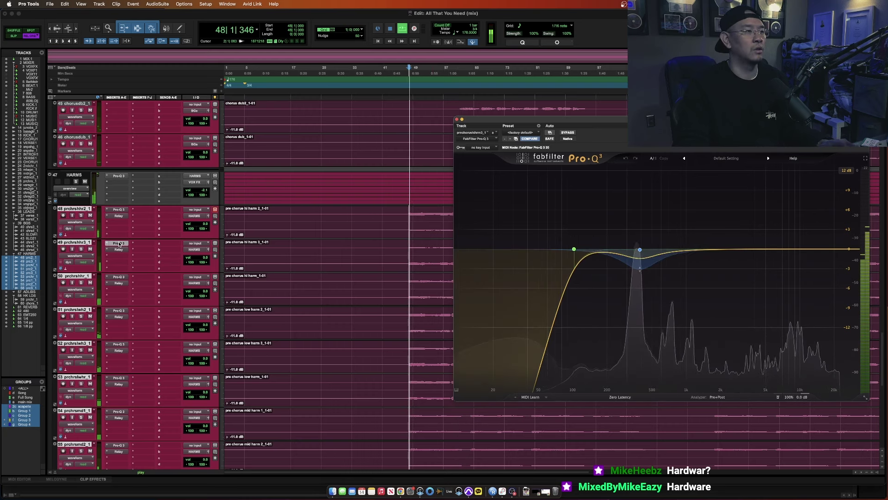
pyautogui.press('super+w')
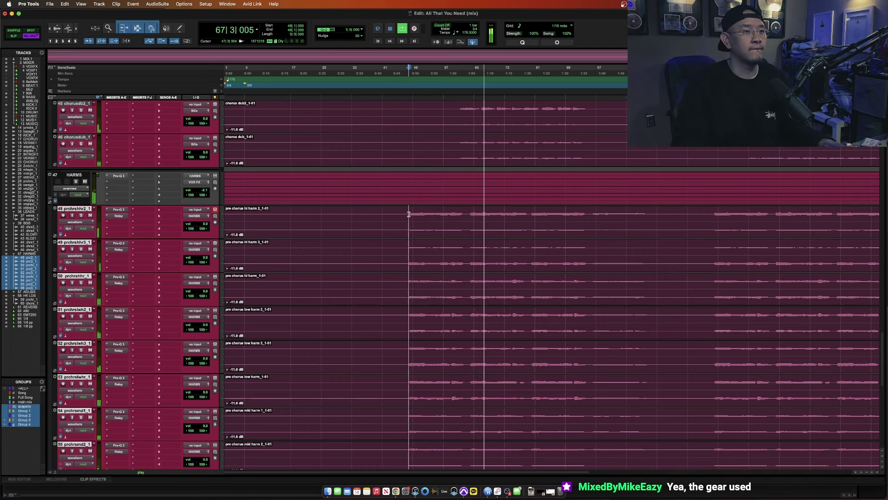
pyautogui.click(406, 273)
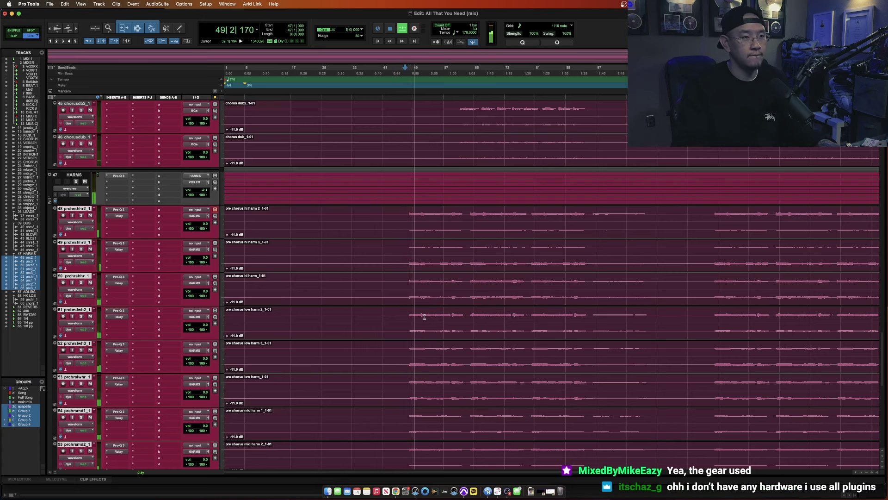
pyautogui.scroll(2, 424, 317)
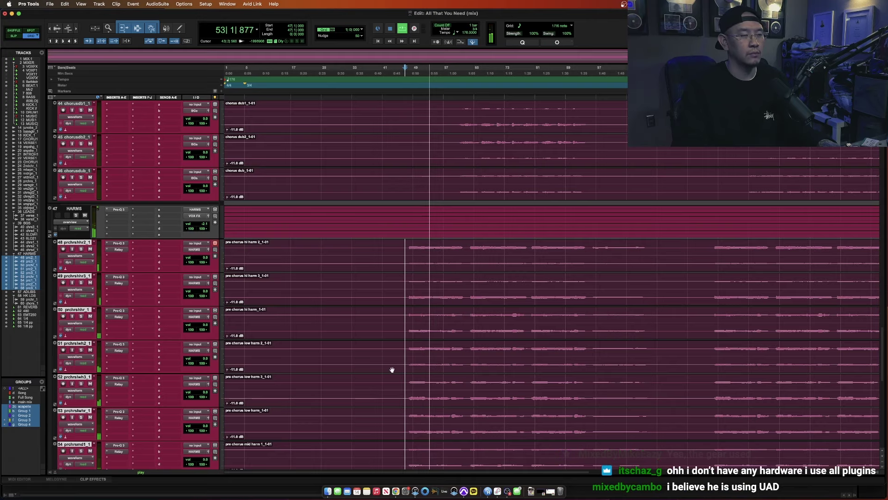
# - Stop playback and move the HK LDS folder with its pre chorus and chorus tracks into the LEADS folder, below verse 2
pyautogui.scroll(10, 384, 378)
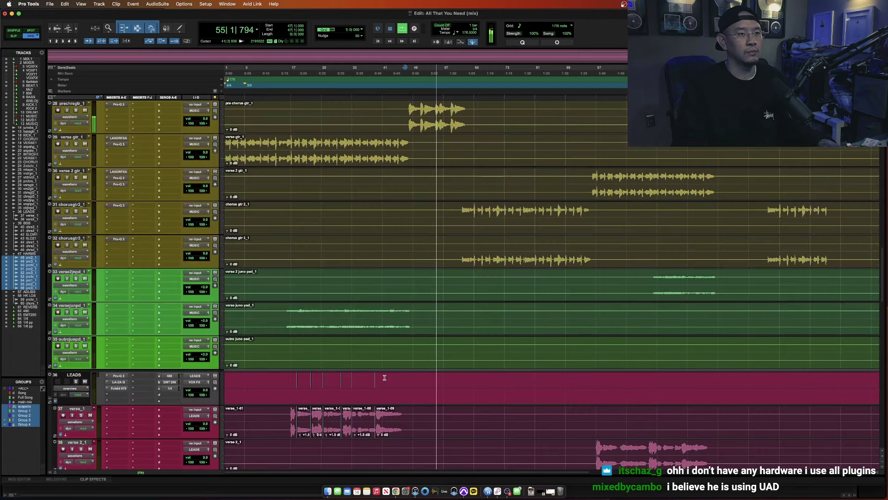
pyautogui.scroll(12, 384, 378)
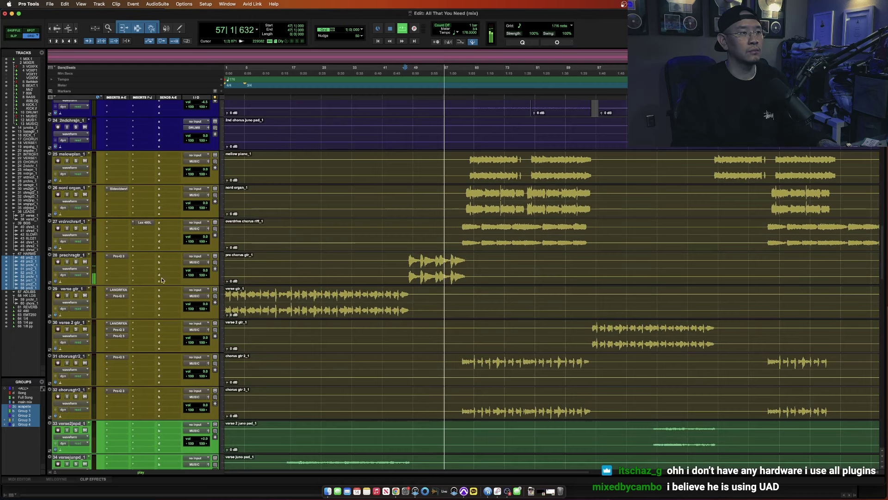
pyautogui.scroll(-11, 200, 302)
pyautogui.scroll(-15, 201, 302)
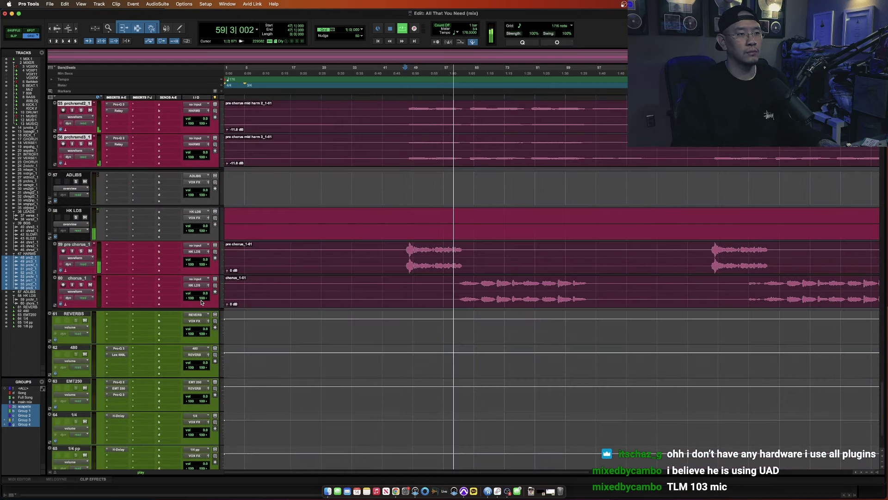
pyautogui.click(72, 212)
pyautogui.press('space')
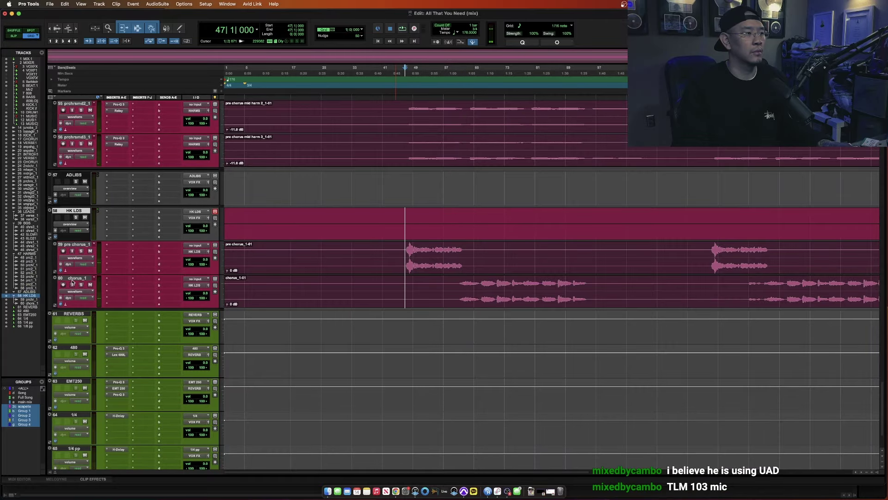
pyautogui.keyDown('shift'); pyautogui.click(73, 279); pyautogui.keyUp('shift')
pyautogui.moveTo(65, 212); pyautogui.dragTo(60, 395)
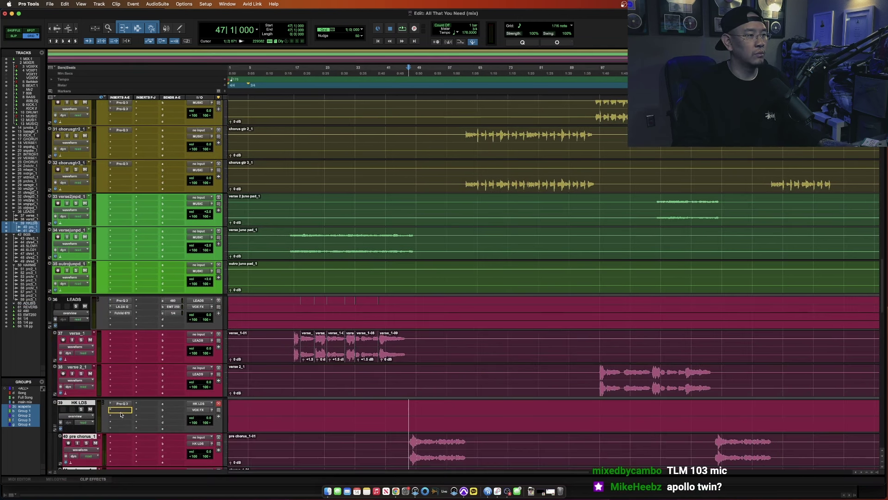
# - Copy the LEADS folder's Pro-Q 3, LA-2A and Fairchild 670 inserts and its effect sends to the HK LDS folder
pyautogui.moveTo(120, 415); pyautogui.dragTo(120, 412)
pyautogui.moveTo(118, 313); pyautogui.dragTo(120, 359)
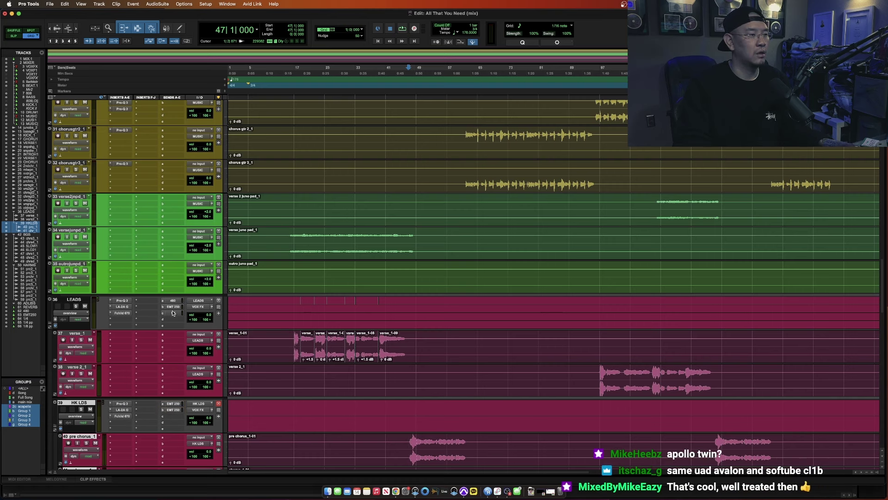
# - Lower the HK LDS folder's volume while playing the pre-chorus from bar 47
pyautogui.scroll(-2, 408, 448)
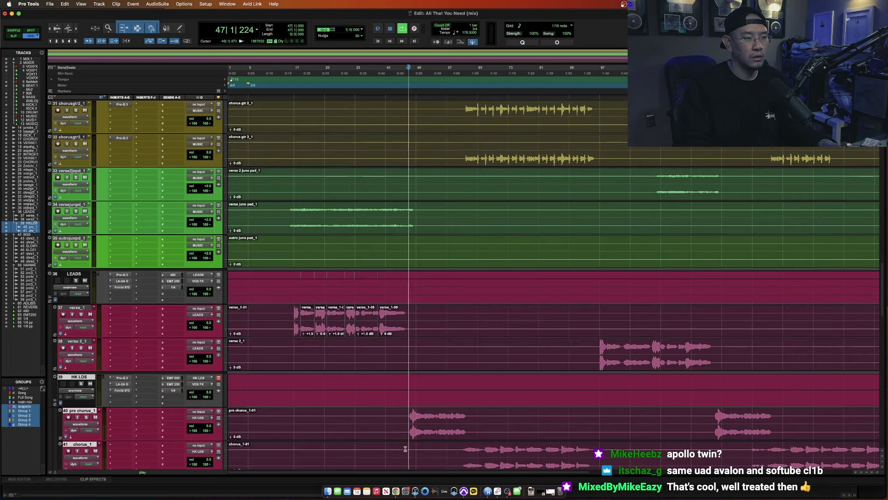
pyautogui.press('space')
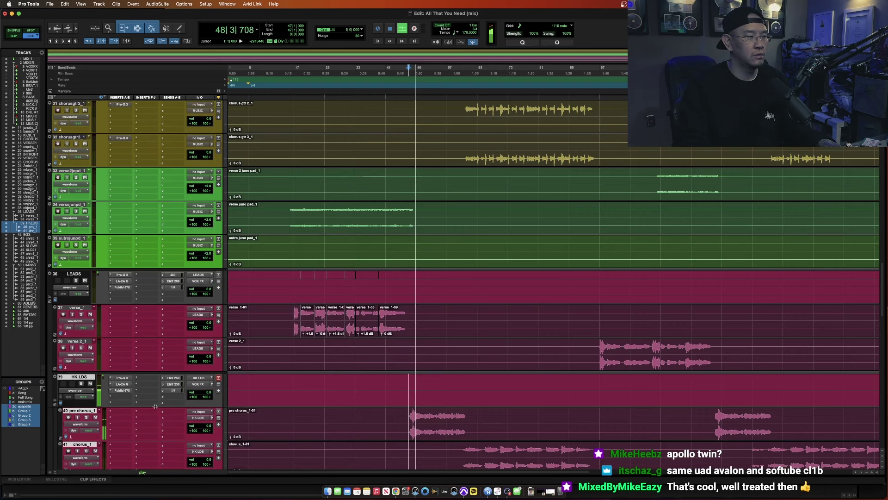
pyautogui.scroll(-4, 168, 332)
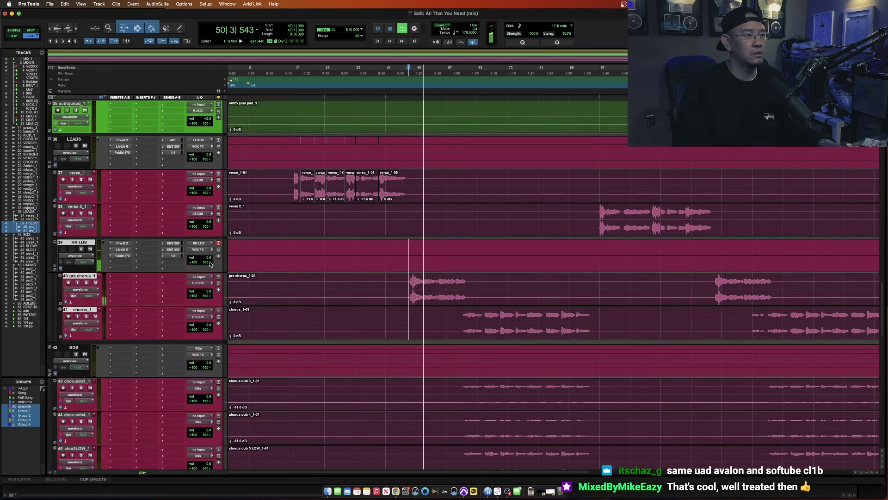
pyautogui.moveTo(206, 257); pyautogui.dragTo(212, 271)
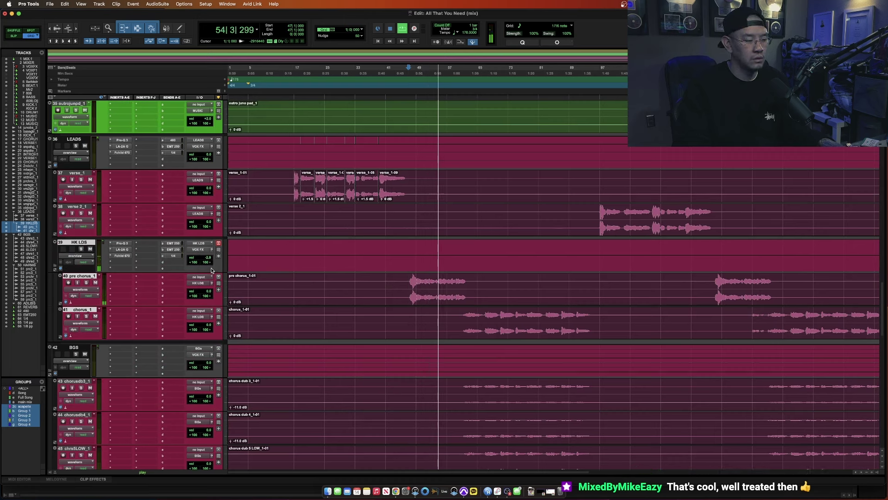
# - Add a bell cut of about 1.7 dB near 150 Hz in HK LDS's Pro-Q 3 and check it in playback from bar 53
pyautogui.click(435, 280)
pyautogui.press('super+bracketright')
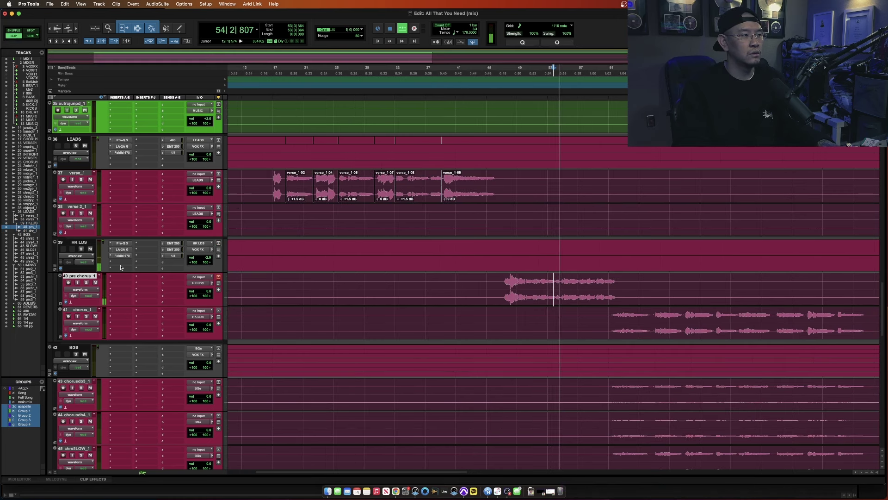
pyautogui.click(122, 263)
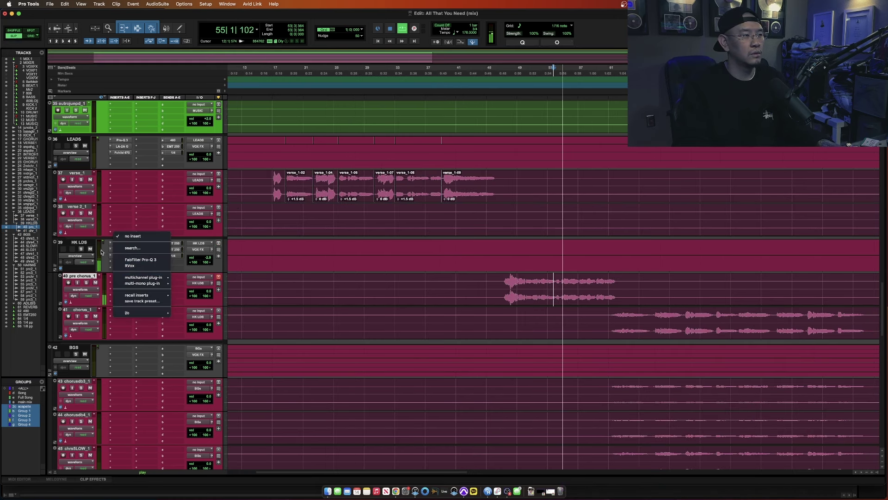
pyautogui.click(112, 259)
pyautogui.click(118, 243)
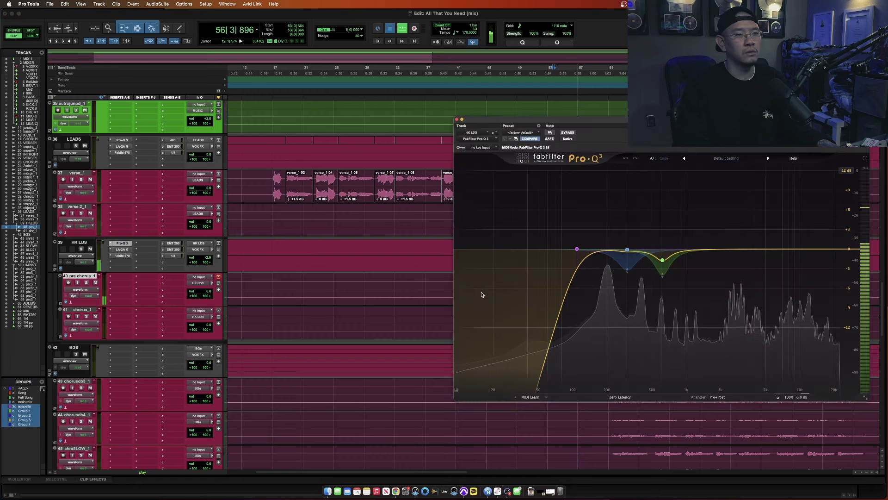
pyautogui.press('space')
pyautogui.click(593, 260)
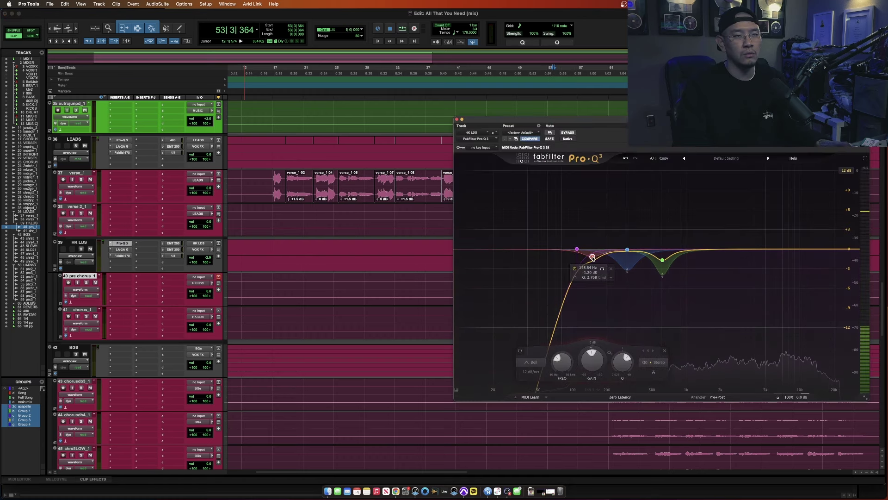
pyautogui.press('space')
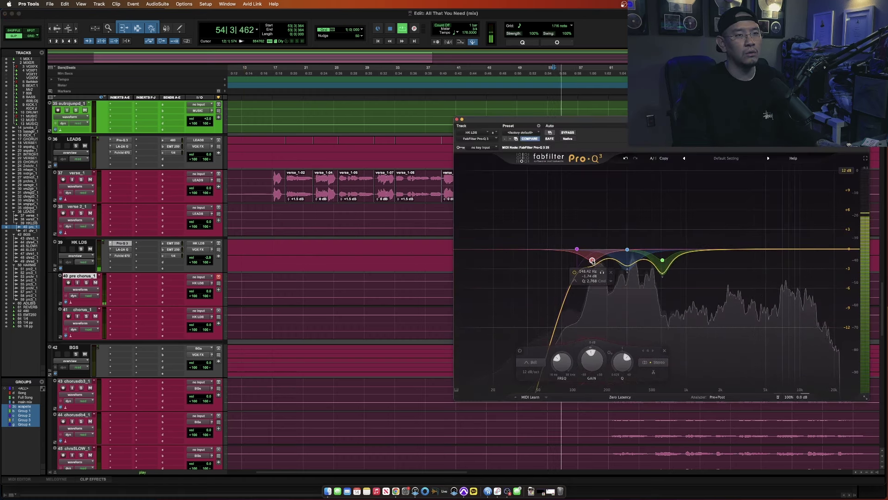
pyautogui.press('super+w')
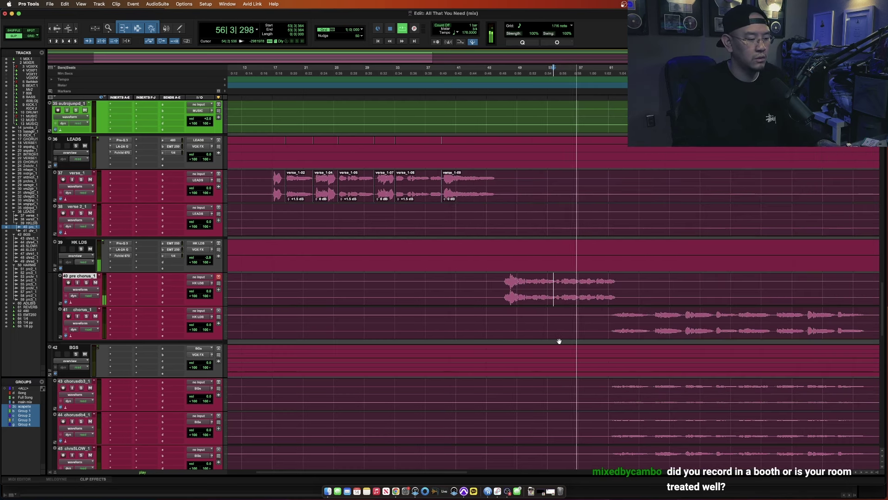
# - Compare the HK LDS pre chorus and chorus tracks by soloing them around bars 57 to 61, and clear the solos
pyautogui.press('super+bracketleft')
pyautogui.click(462, 314)
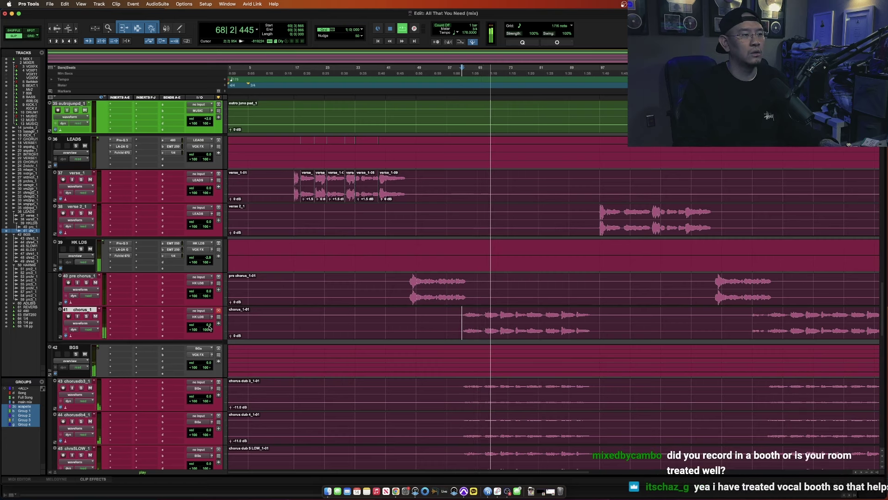
pyautogui.click(465, 318)
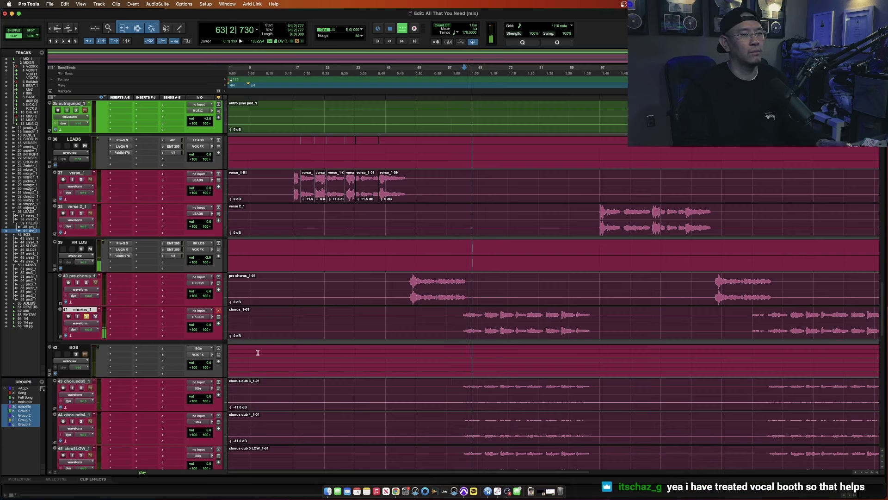
pyautogui.click(451, 278)
pyautogui.hotkey('shift', 's')
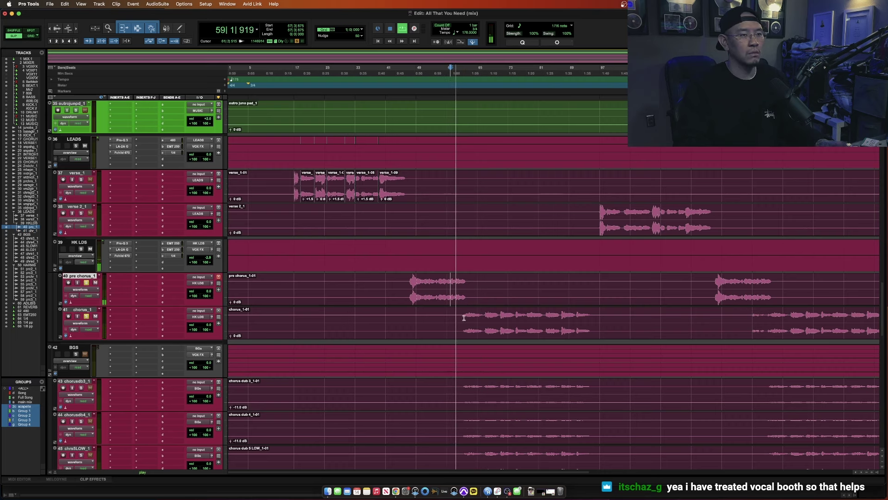
pyautogui.hotkey('shift', 's')
pyautogui.click(465, 317)
pyautogui.click(87, 318)
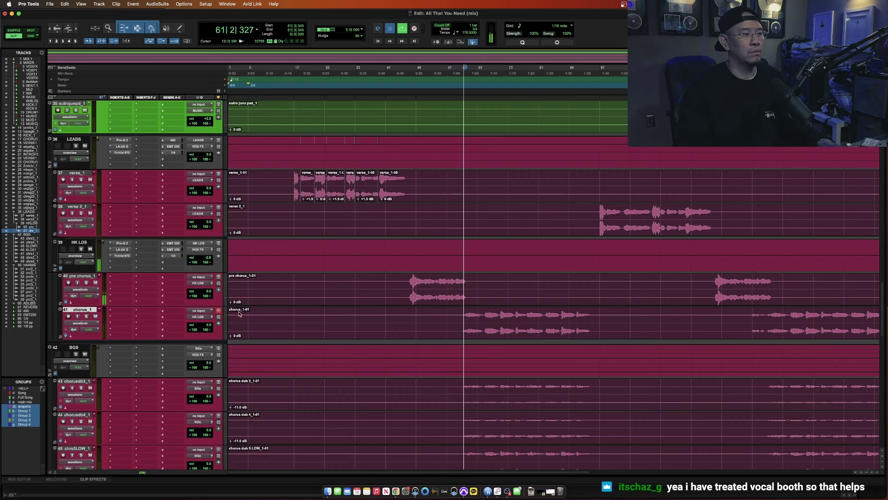
# - Listen to the chorus with its dub tracks, stop playback, and copy Pro-Q 3 from the HARMS folder to the BGS folder
pyautogui.scroll(-6, 488, 289)
pyautogui.scroll(5, 575, 236)
pyautogui.scroll(-4, 508, 275)
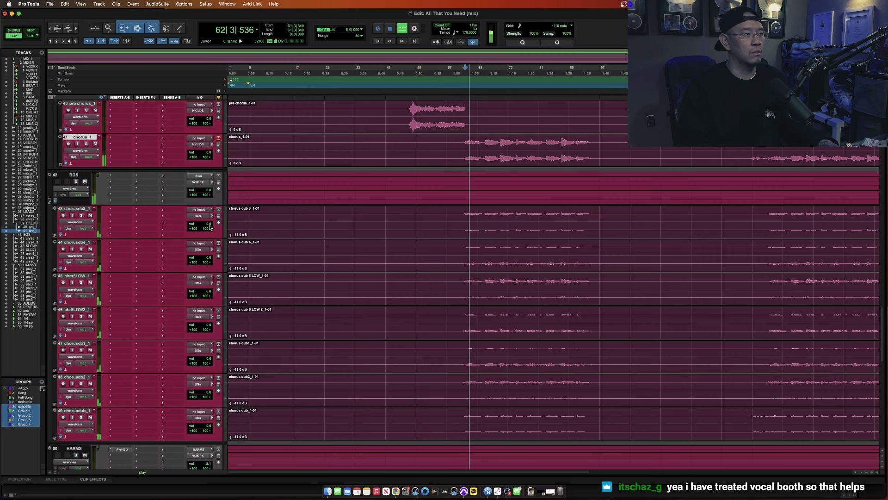
pyautogui.scroll(-4, 203, 298)
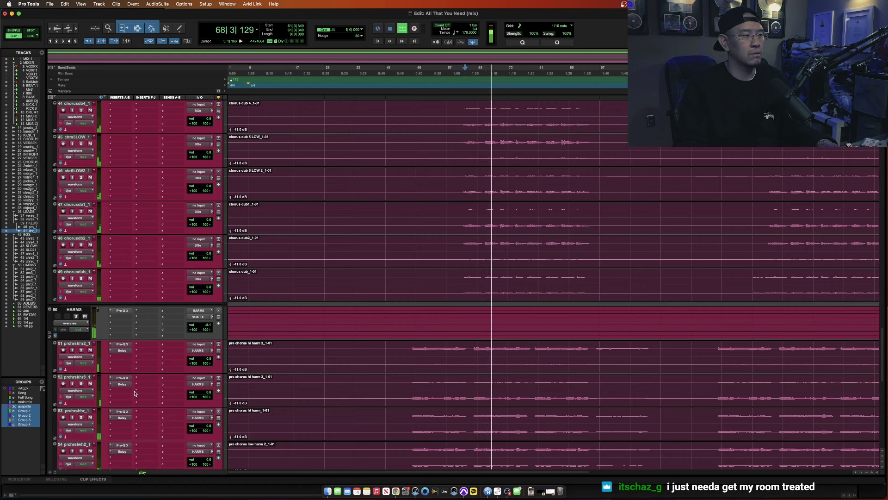
pyautogui.press('space')
pyautogui.scroll(3, 132, 349)
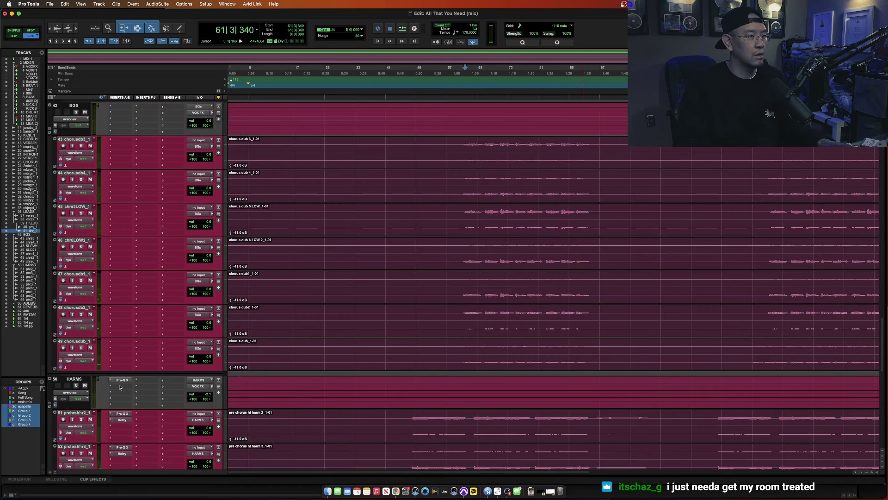
pyautogui.scroll(3, 128, 150)
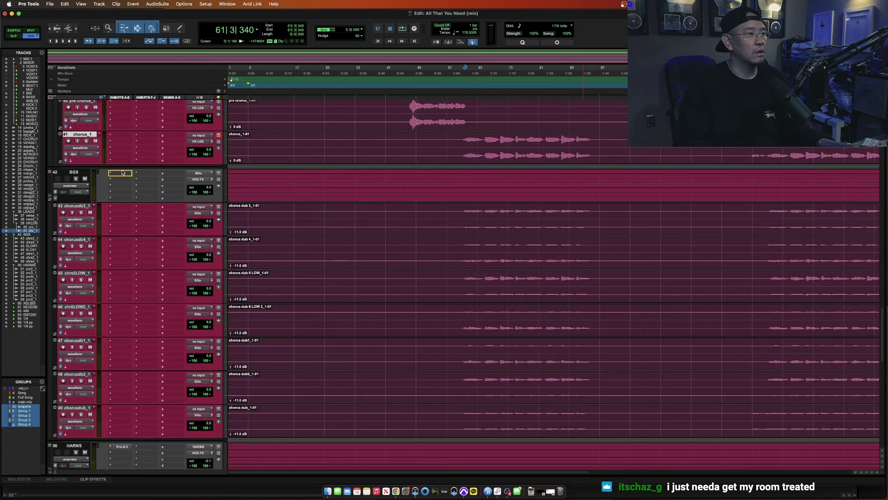
pyautogui.scroll(-3, 156, 406)
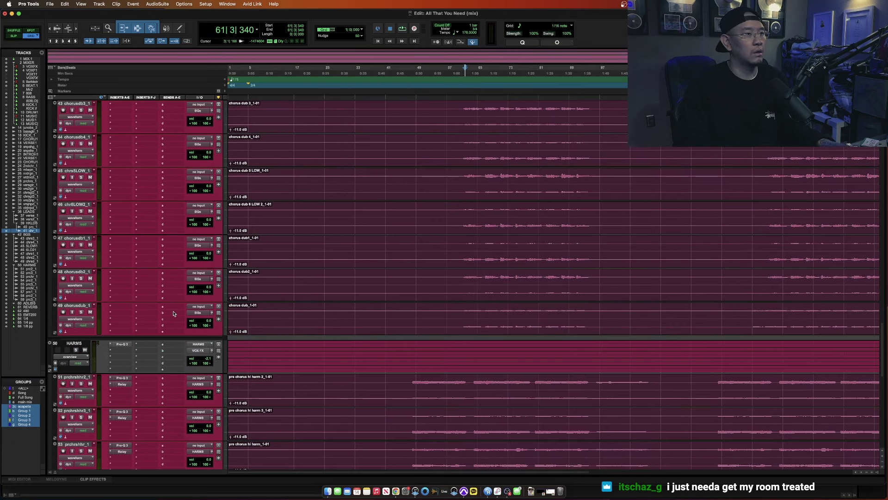
# - Select the seven chorus dub tracks over the first chorus from bar 59 and create a Mix/Edit group from them
pyautogui.scroll(3, 534, 205)
pyautogui.moveTo(456, 216); pyautogui.dragTo(601, 437)
pyautogui.press('super+g')
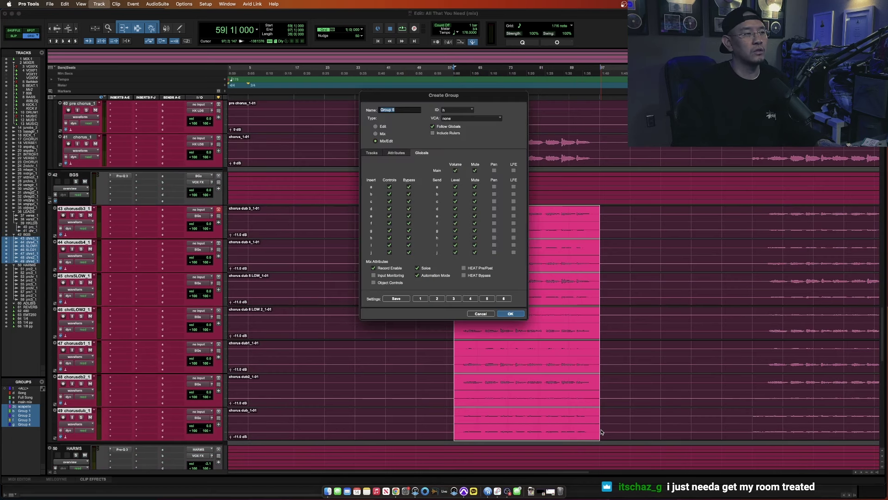
pyautogui.press('Return')
# - Copy the Pro-Q 3 insert from the pre-chorus harmony track to all the grouped chorus dub tracks
pyautogui.scroll(-4, 137, 407)
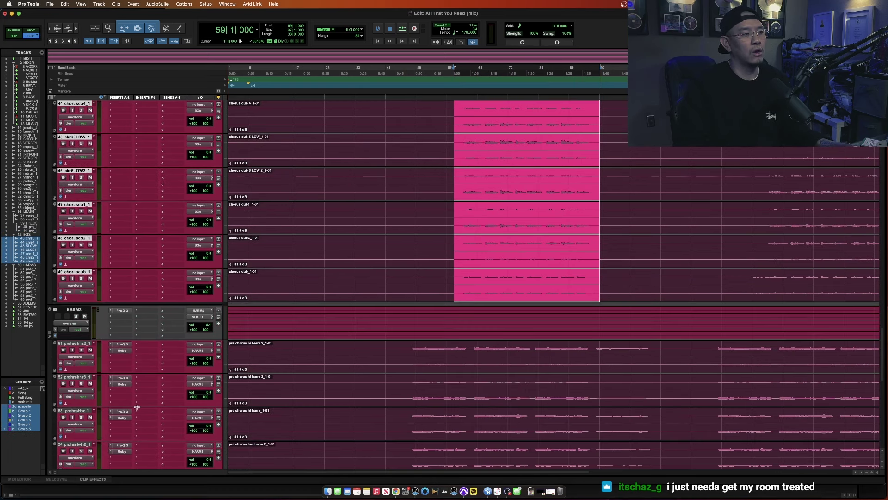
pyautogui.scroll(2, 127, 155)
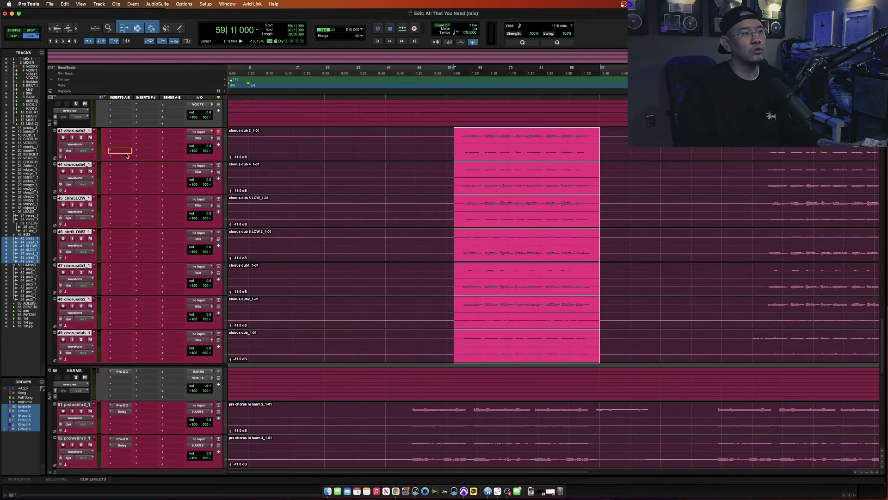
pyautogui.moveTo(122, 133); pyautogui.dragTo(122, 134)
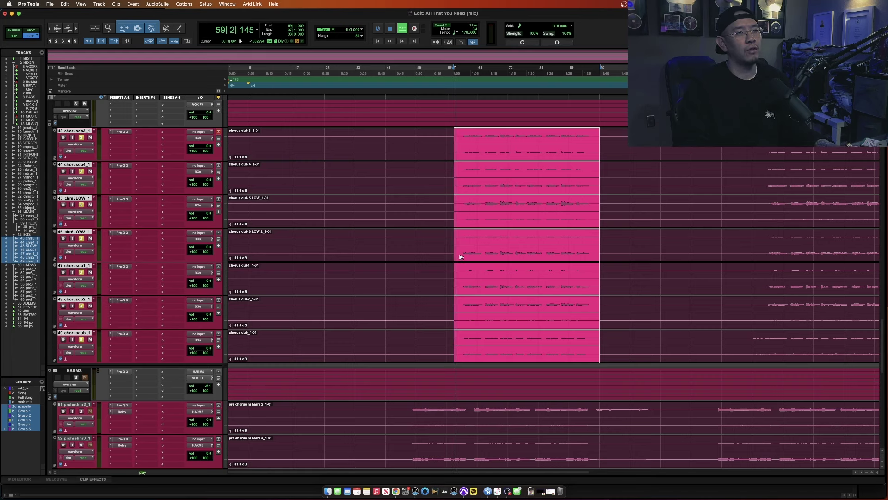
# - Select the first chorus from bar 61 across the soloed chorus dub tracks and audition the selection
pyautogui.press('F4')
pyautogui.press('t')
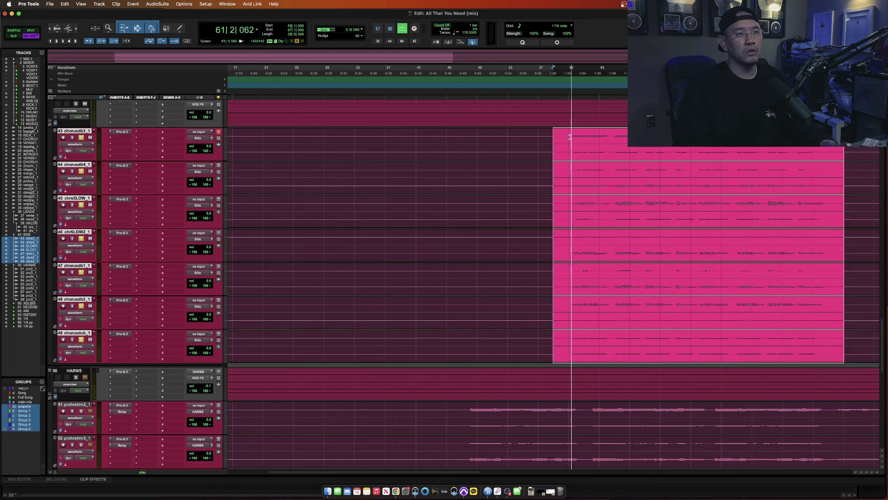
pyautogui.moveTo(569, 278); pyautogui.dragTo(691, 324)
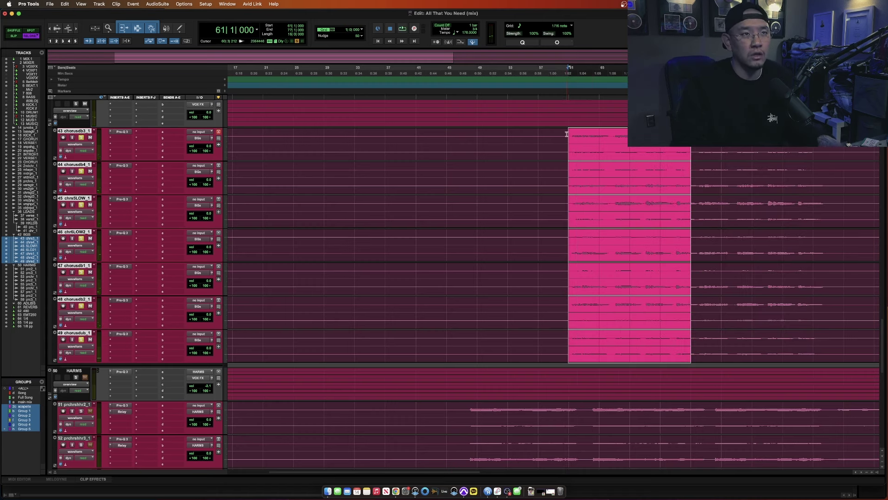
pyautogui.moveTo(567, 134); pyautogui.dragTo(825, 327)
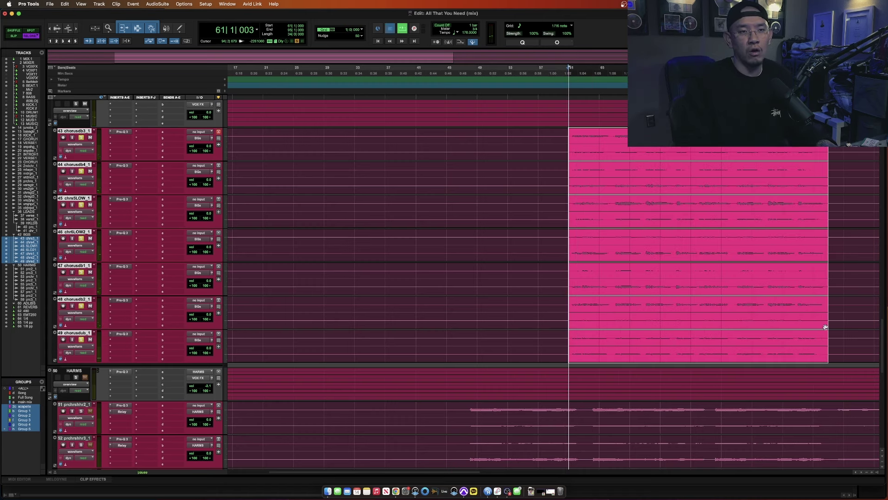
pyautogui.press('space')
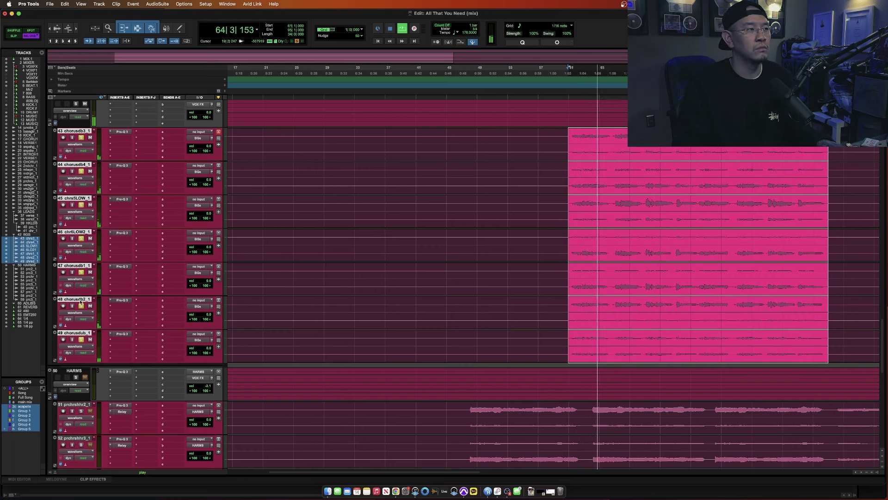
pyautogui.press('space')
# - With the groups suspended, solo only the chorus dub 3 and chorus dub 4 tracks and play them from bar 61
pyautogui.click(81, 171)
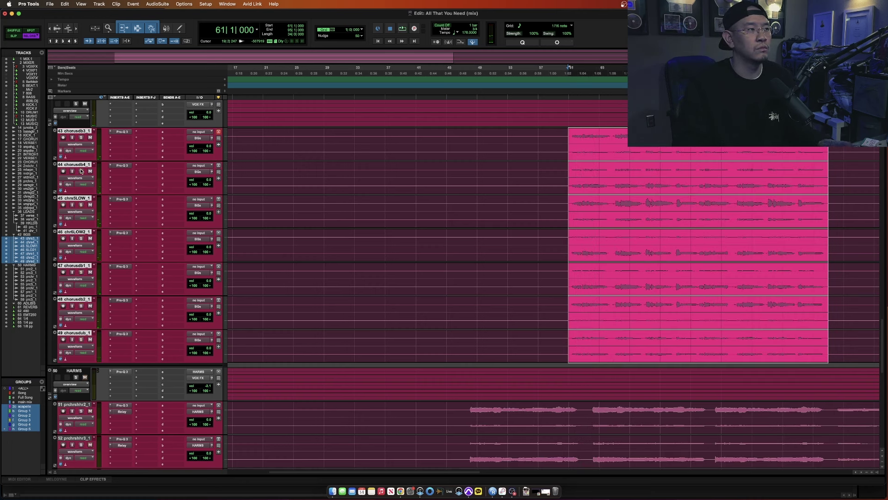
pyautogui.click(81, 138)
pyautogui.click(81, 171)
pyautogui.press('space')
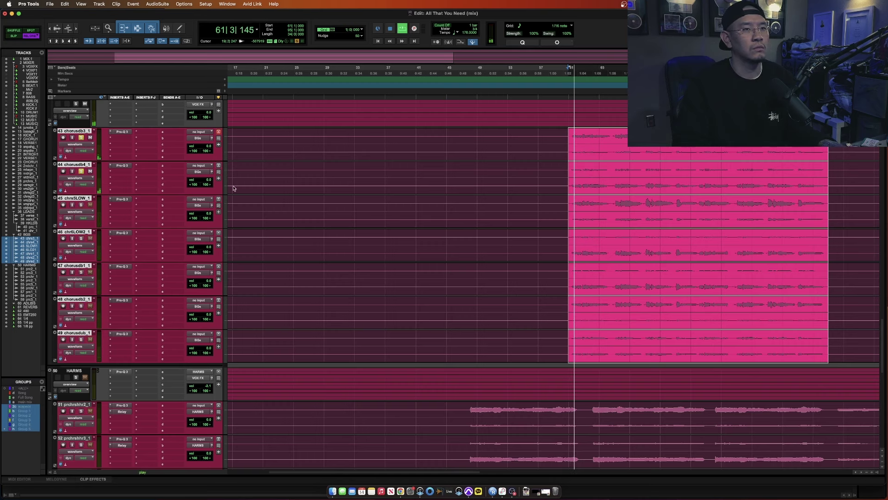
# - Solo only the chorus dub 5 LOW and chorus dub 6 LOW 2 tracks and play them from bar 61
pyautogui.press('space')
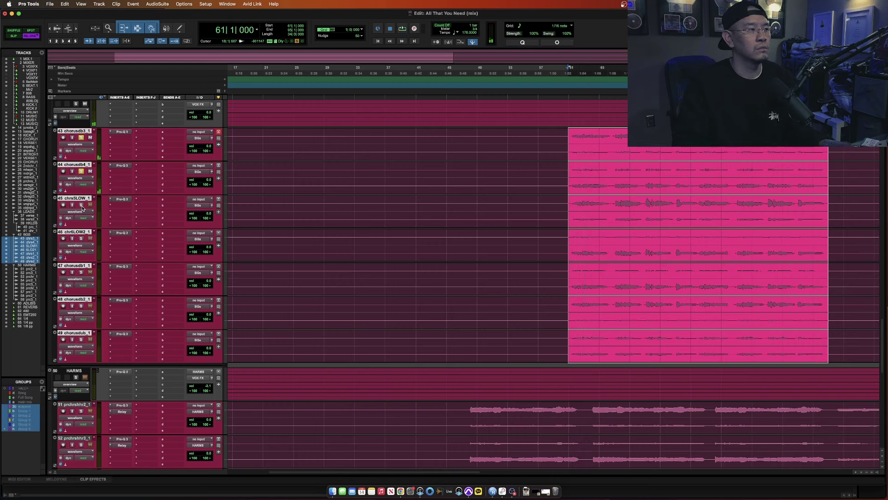
pyautogui.click(81, 205)
pyautogui.press('space')
pyautogui.click(81, 238)
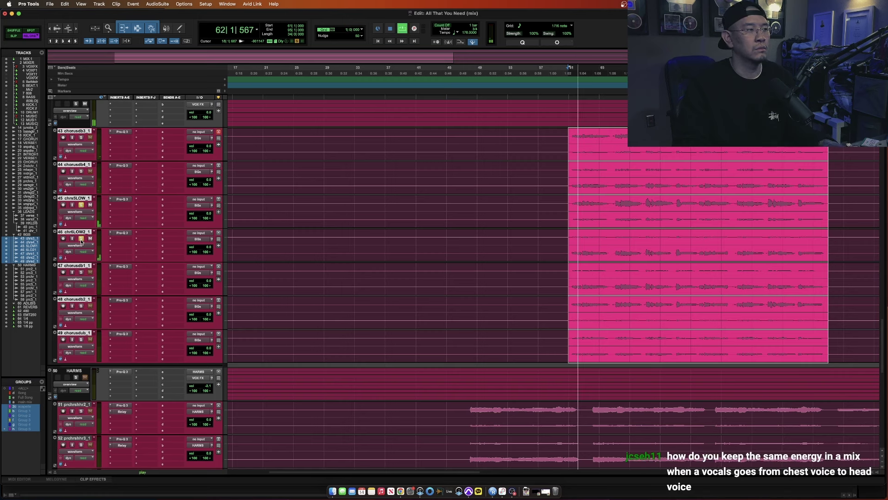
# - Insert Relay after Pro-Q 3 on all seven chorus dub tracks, audition the low dubs from bar 61, and close the plug-in window
pyautogui.click(117, 207)
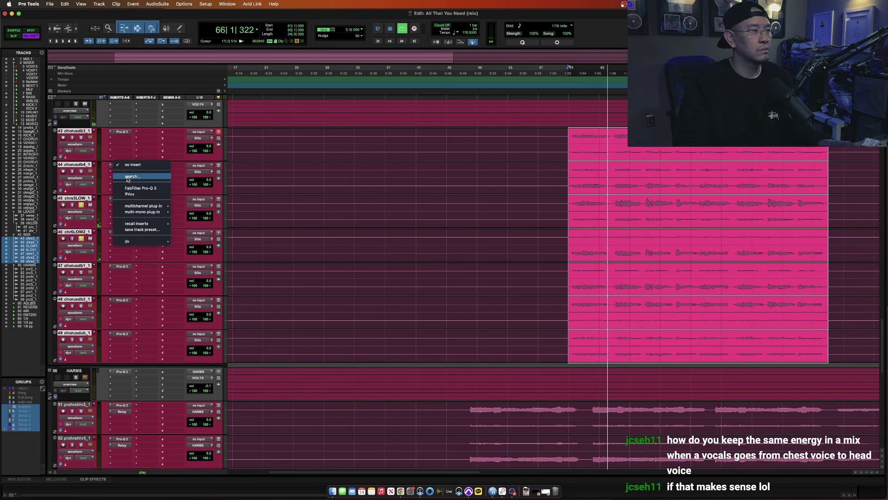
pyautogui.click(128, 178)
pyautogui.write('rel')
pyautogui.press('Return')
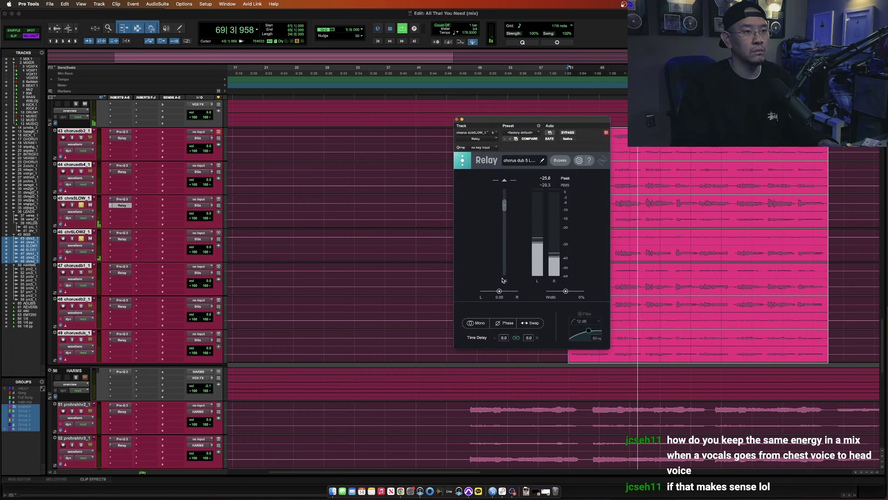
pyautogui.press('space')
pyautogui.press('space')
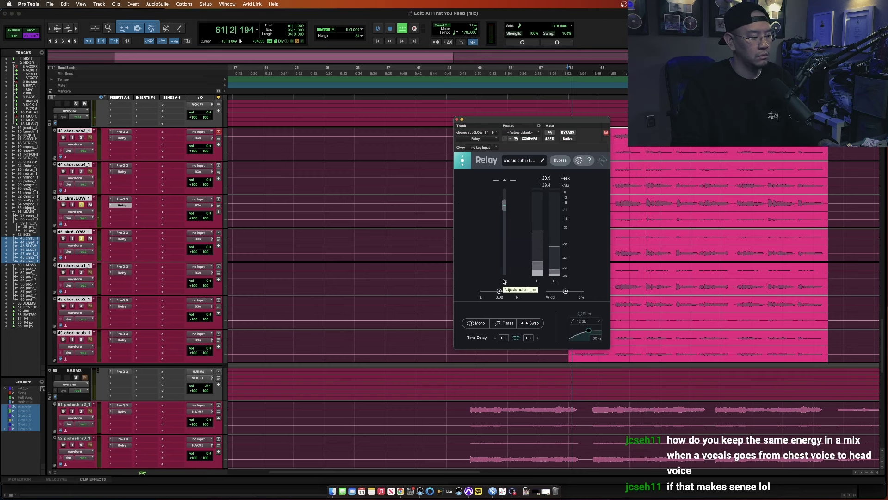
pyautogui.press('space')
pyautogui.moveTo(496, 121); pyautogui.dragTo(367, 153)
pyautogui.click(329, 151)
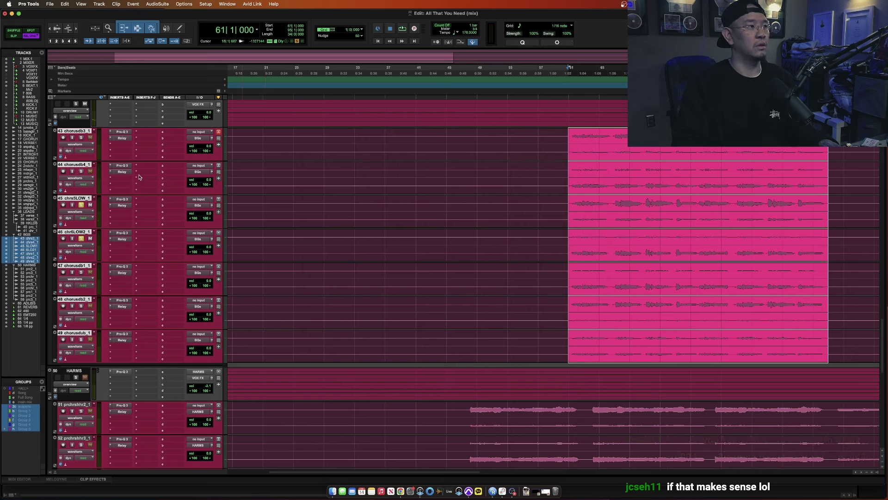
# - While the low dubs play, narrow the Relay width to -46% on chorus dub 5 LOW and chorus dub 6 LOW 2
pyautogui.click(120, 207)
pyautogui.click(121, 207)
pyautogui.click(121, 206)
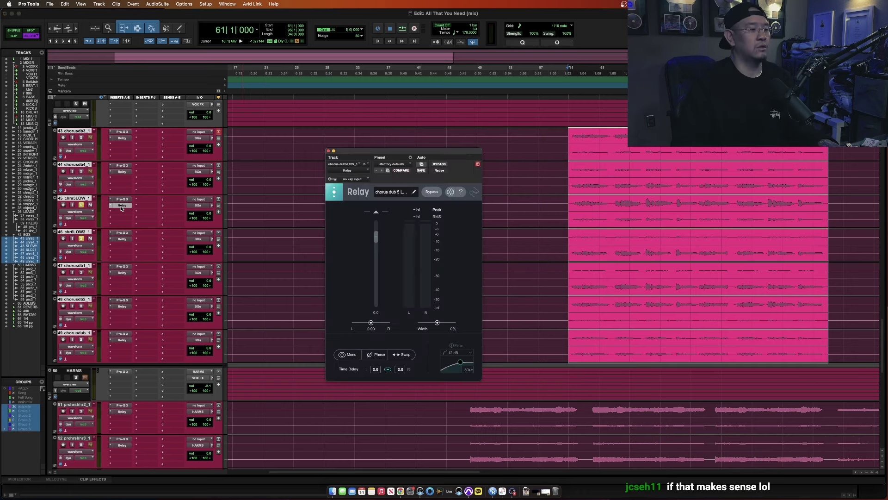
pyautogui.click(121, 207)
pyautogui.click(121, 207)
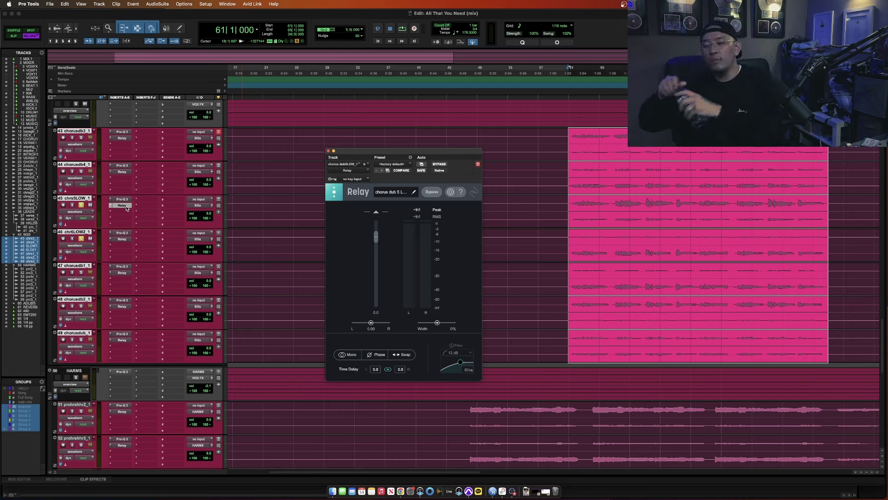
pyautogui.press('space')
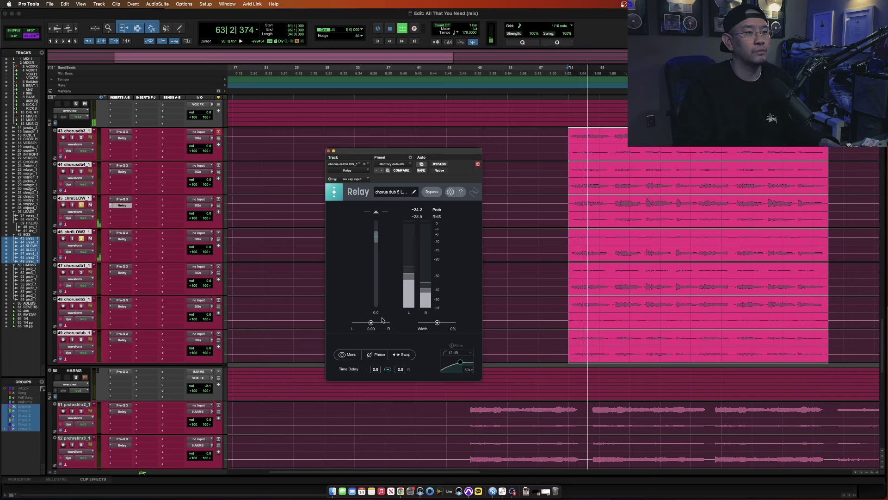
pyautogui.moveTo(437, 325); pyautogui.dragTo(428, 323)
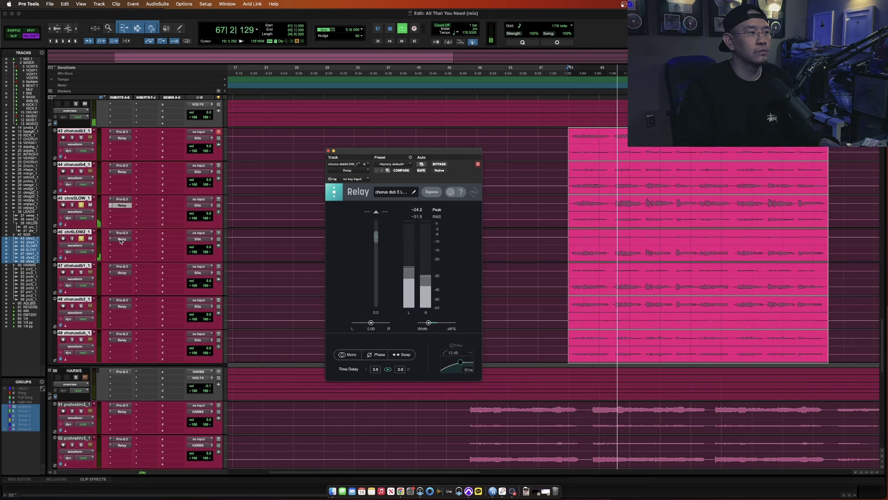
pyautogui.click(122, 239)
pyautogui.moveTo(436, 326); pyautogui.dragTo(427, 327)
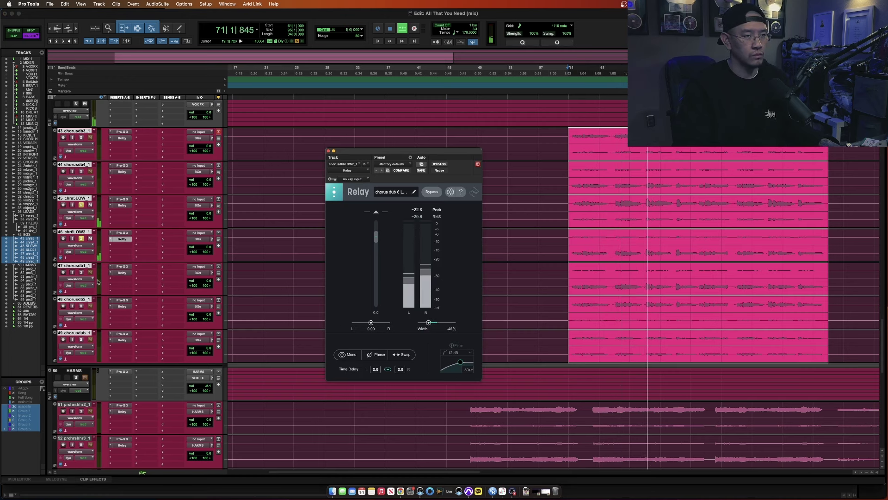
# - Add chorus dub1 and dub2 to the solo and pan them in Relay to 0.54 right and -0.54 left respectively
pyautogui.click(82, 306)
pyautogui.click(117, 273)
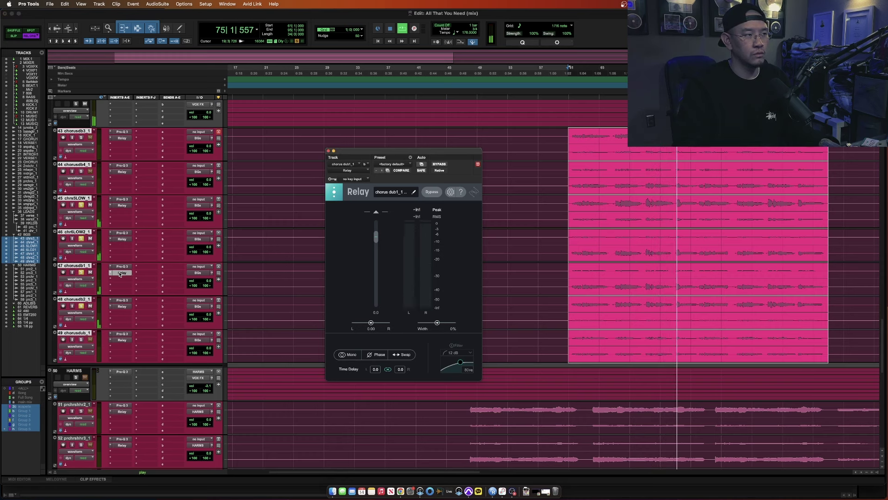
pyautogui.moveTo(369, 325)
pyautogui.mouseDown()
pyautogui.moveTo(361, 324)
pyautogui.moveTo(383, 326)
pyautogui.mouseUp()
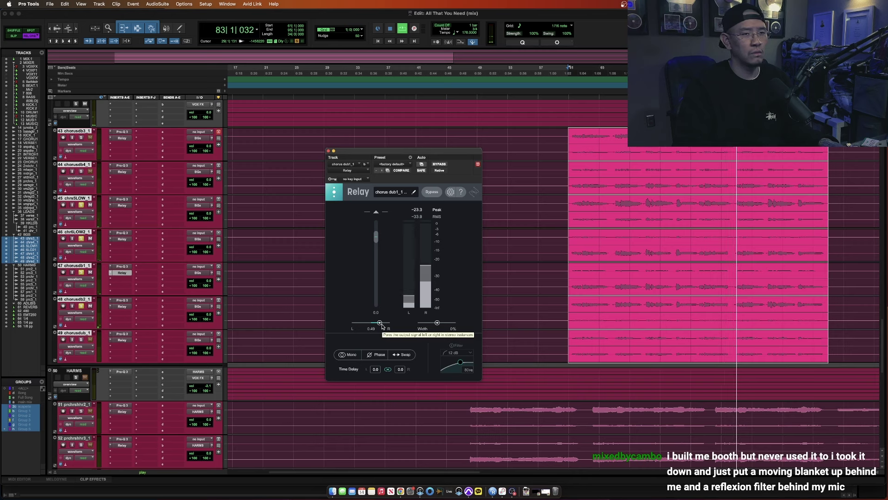
pyautogui.click(120, 307)
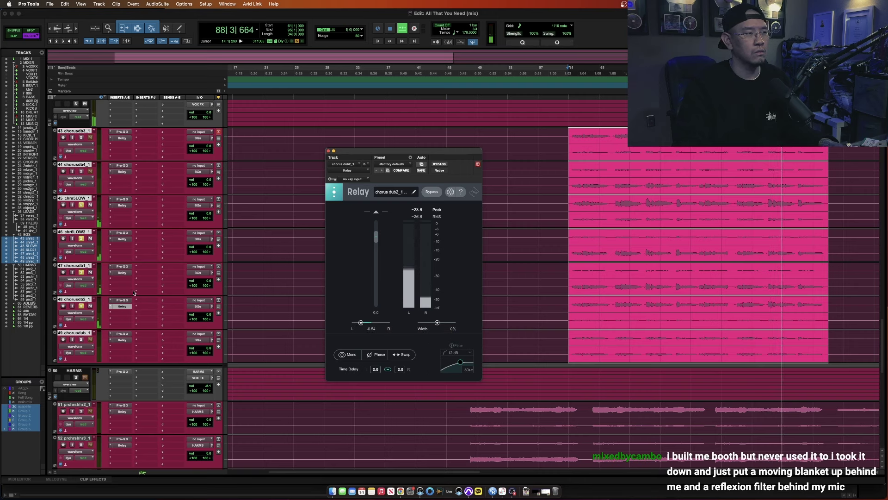
pyautogui.click(122, 273)
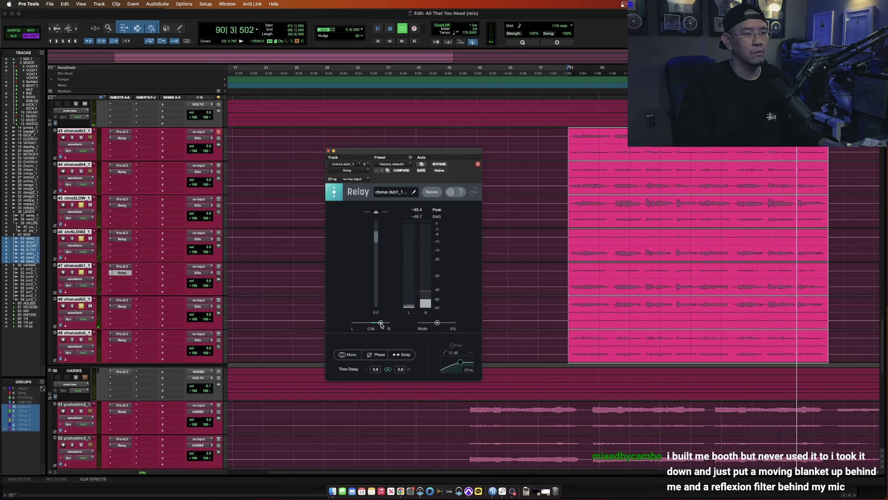
pyautogui.moveTo(382, 325); pyautogui.dragTo(382, 325)
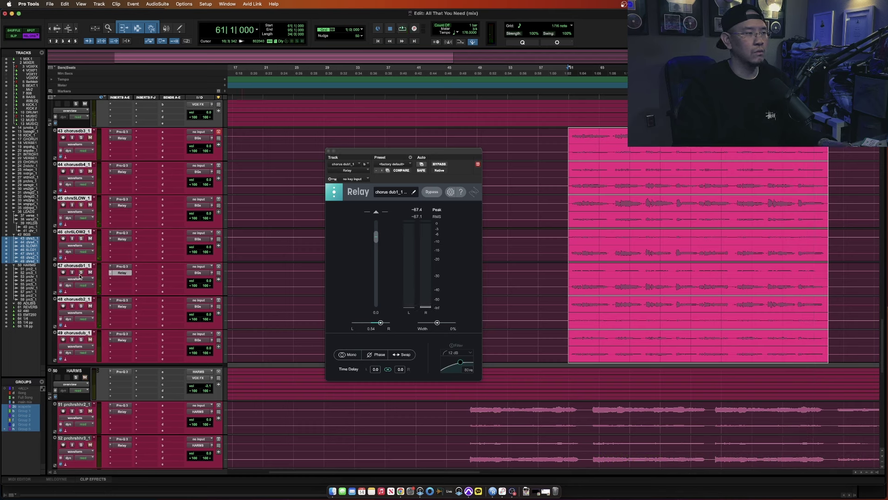
# - Audition the remaining chorus dub track from bar 61, on its own and in the full mix, and close the Relay window
pyautogui.press('space')
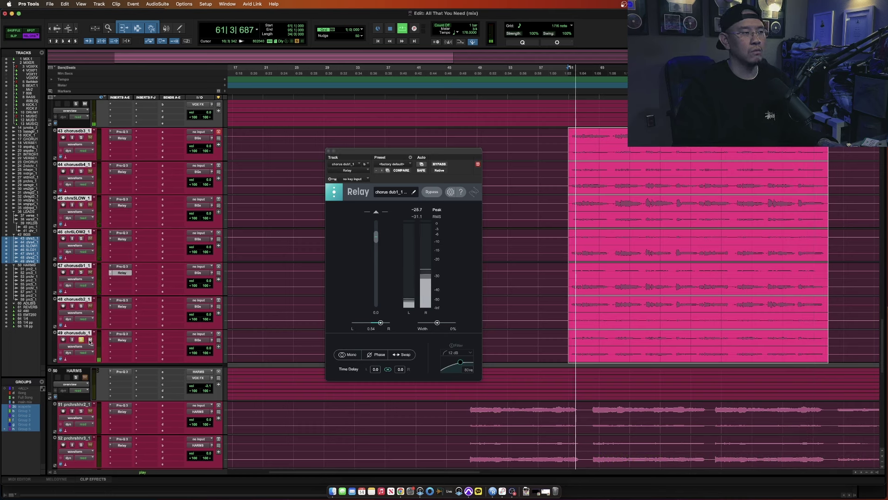
pyautogui.click(81, 339)
pyautogui.click(76, 333)
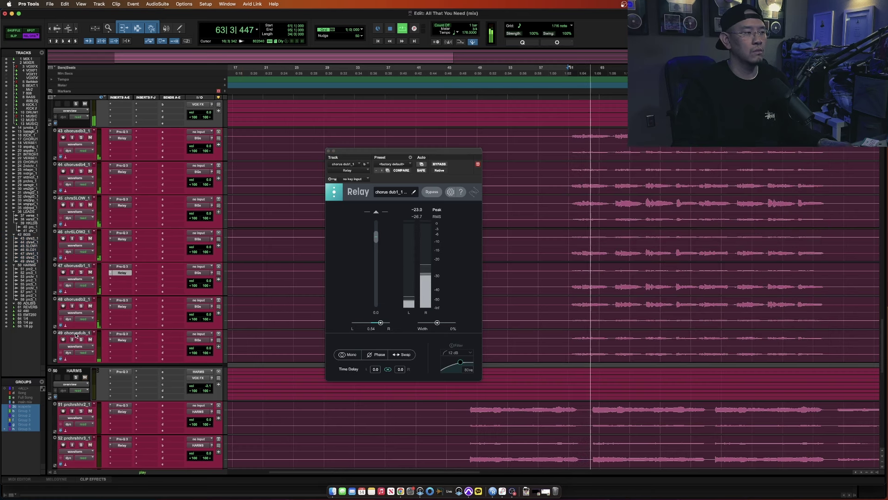
pyautogui.click(76, 333)
pyautogui.press('space')
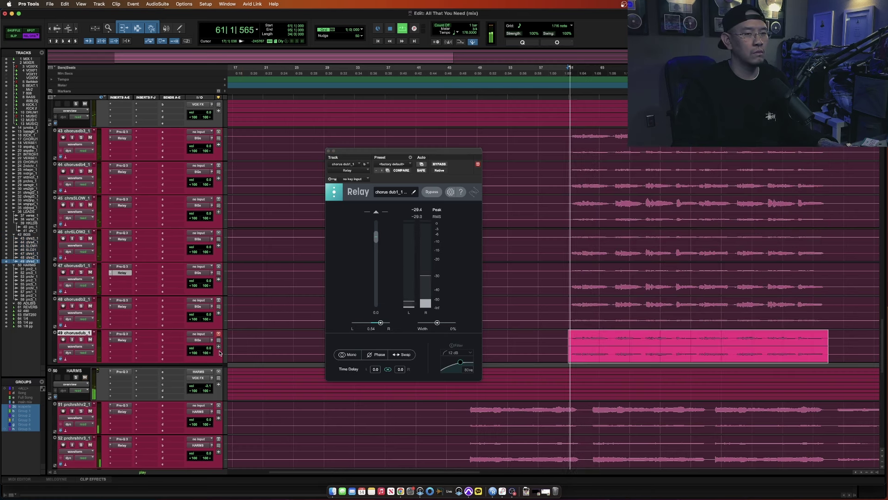
pyautogui.doubleClick(260, 341)
pyautogui.press('r')
pyautogui.press('r')
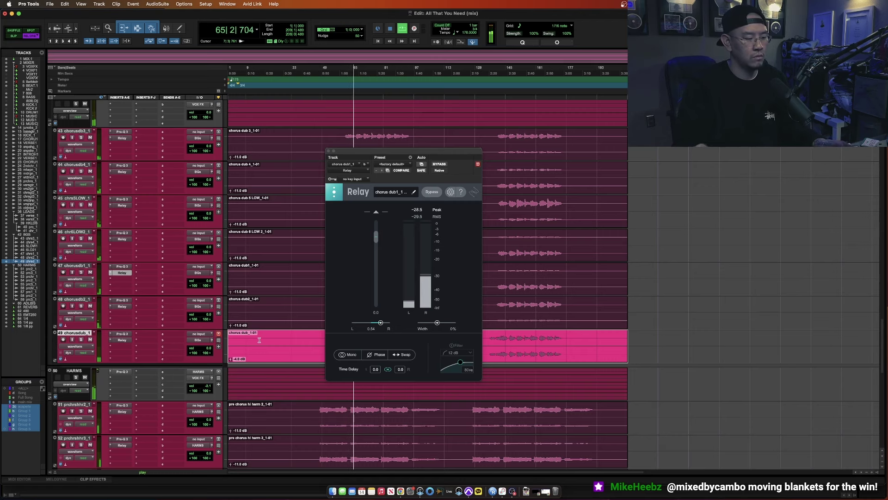
pyautogui.press('super+w')
pyautogui.press('space')
# - Raise the volume of the remaining chorus dub track while playing the first chorus from bar 61
pyautogui.click(346, 341)
pyautogui.press('t')
pyautogui.press('t')
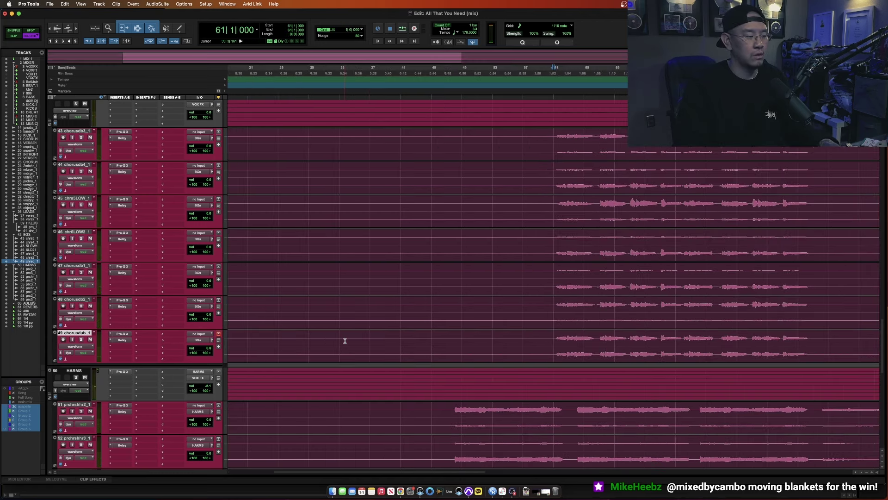
pyautogui.press('space')
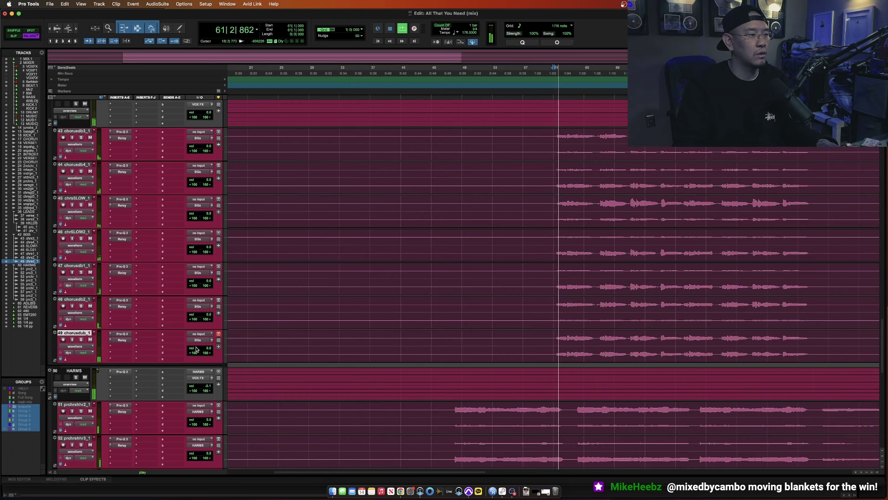
pyautogui.press('r')
pyautogui.click(208, 347)
pyautogui.moveTo(208, 348); pyautogui.dragTo(207, 334)
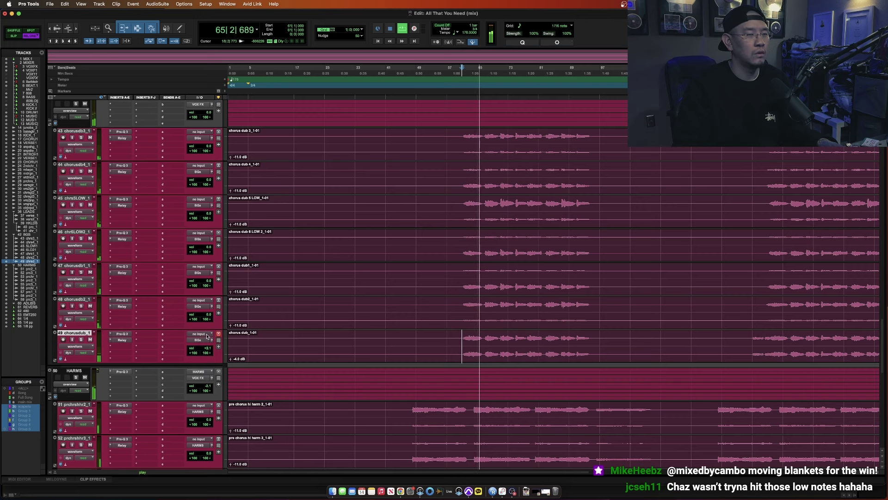
# - Play the chorus lead track from bar 60 and try raising its volume
pyautogui.press('space')
pyautogui.scroll(10, 492, 410)
pyautogui.click(460, 417)
pyautogui.scroll(-4, 460, 417)
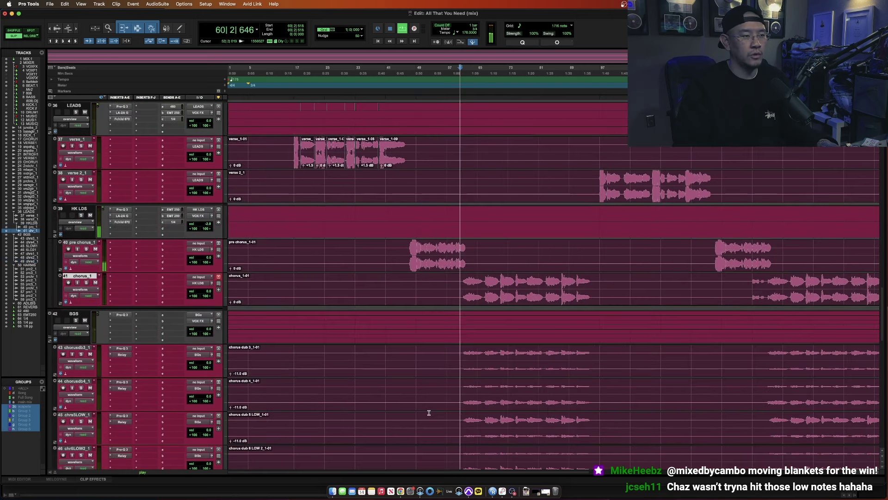
pyautogui.press('space')
pyautogui.moveTo(207, 288); pyautogui.dragTo(206, 279)
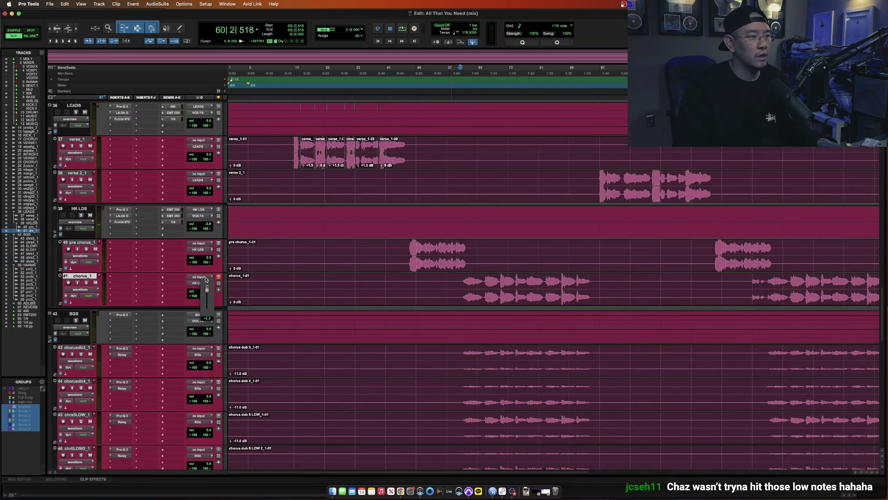
# - Insert RVox on the chorus lead track, set its compression to -3.1, and close the plug-in window
pyautogui.click(118, 278)
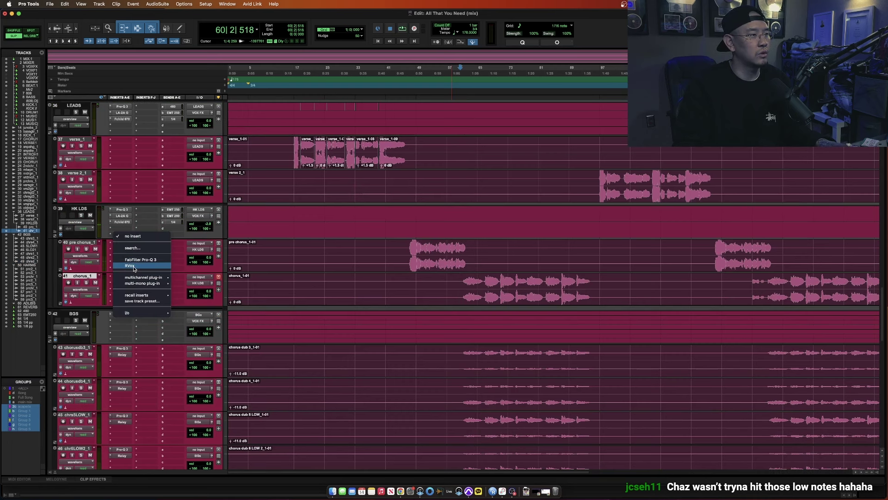
pyautogui.click(132, 266)
pyautogui.moveTo(402, 218); pyautogui.dragTo(402, 223)
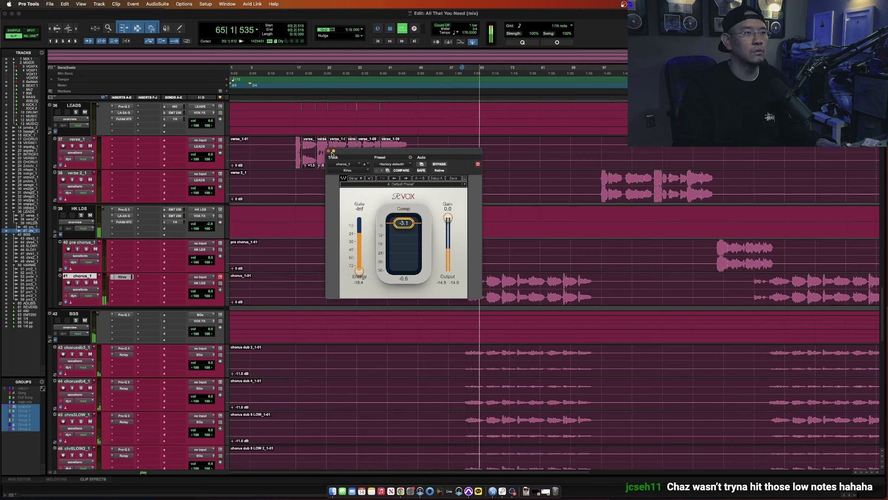
pyautogui.click(329, 151)
# - Play from bar 45 through the pre-chorus into the chorus and raise the BGS folder's volume to +2.1
pyautogui.click(406, 244)
pyautogui.press('space')
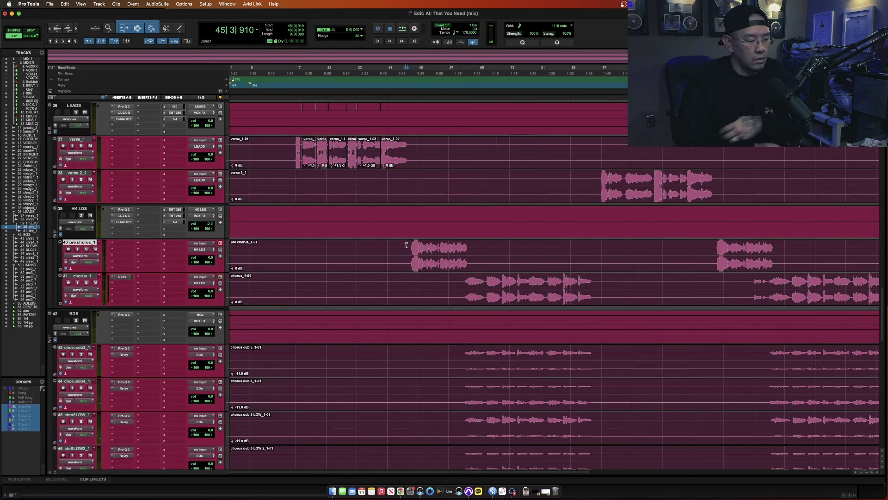
pyautogui.press('space')
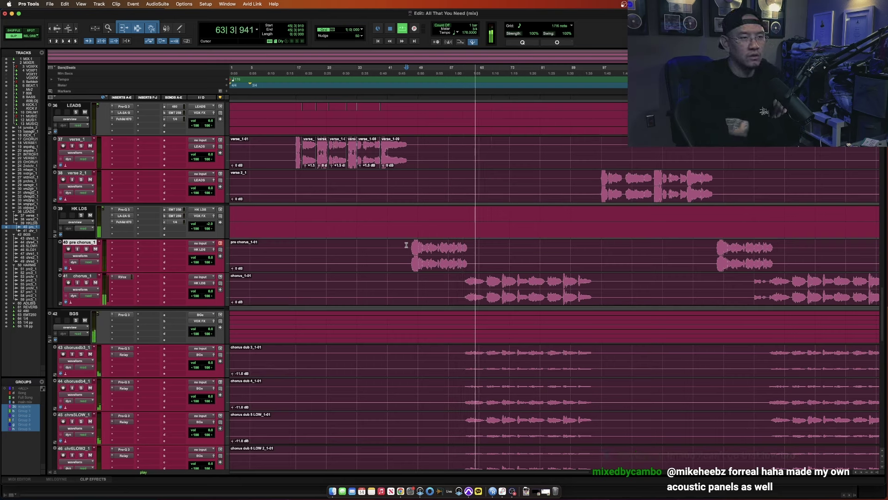
pyautogui.press('space')
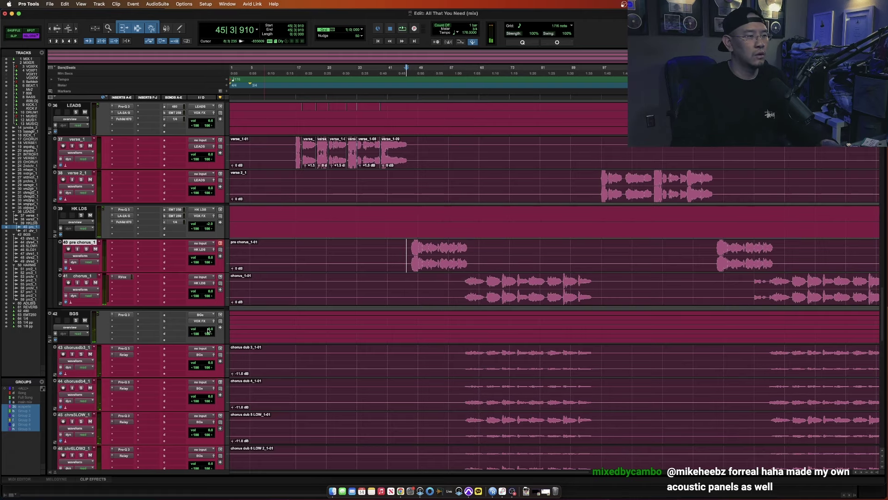
pyautogui.click(208, 322)
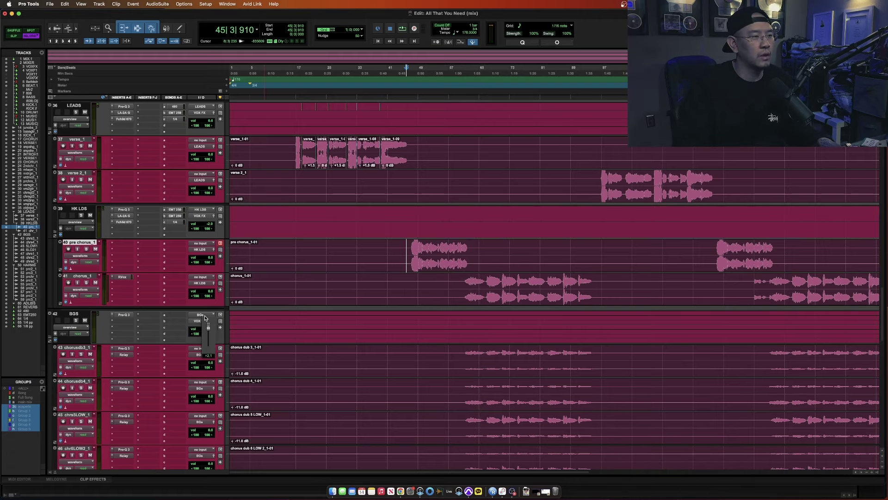
# - Lower the overdrive chorus riff track's volume and play the first chorus in the full mix
pyautogui.scroll(10, 440, 337)
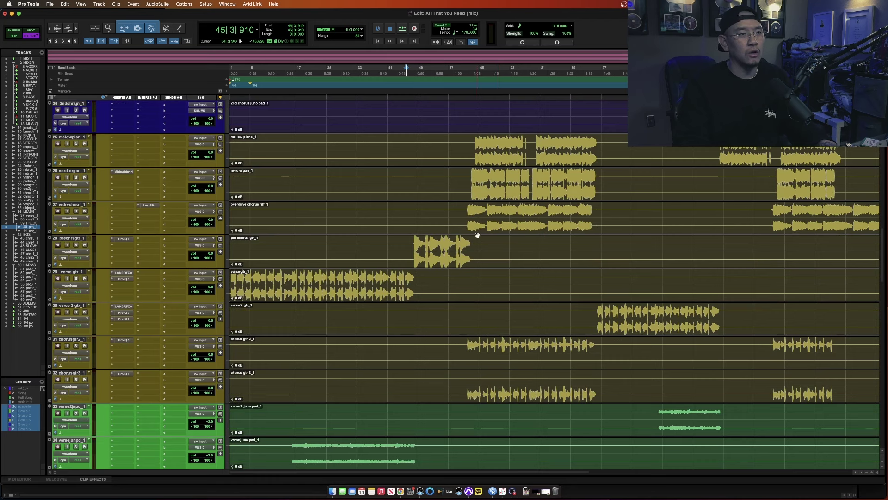
pyautogui.hotkey('shift', 's')
pyautogui.press('space')
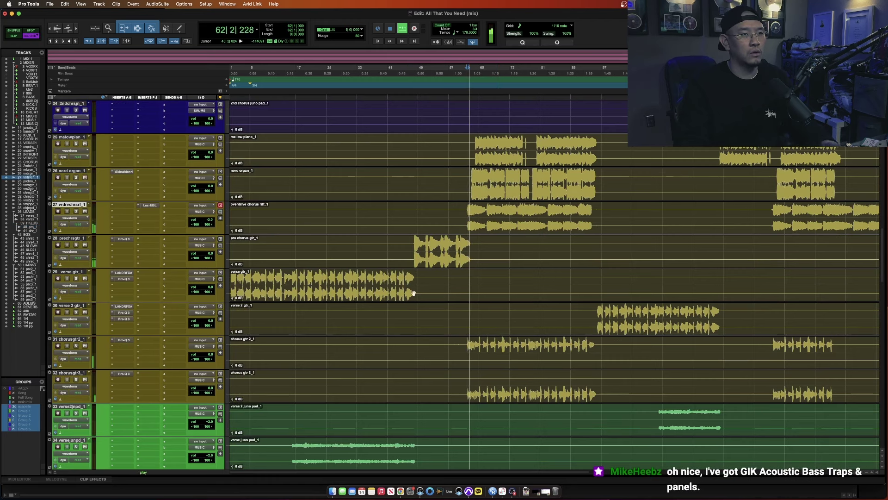
# - Play the full mix from bar 46 on the chorus lead track through the pre-chorus into the first chorus
pyautogui.scroll(-12, 397, 290)
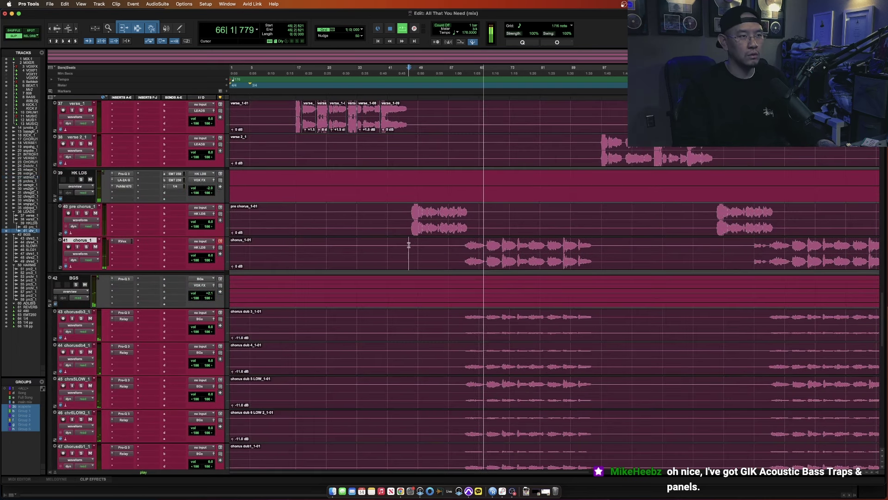
pyautogui.press('space')
pyautogui.press('space')
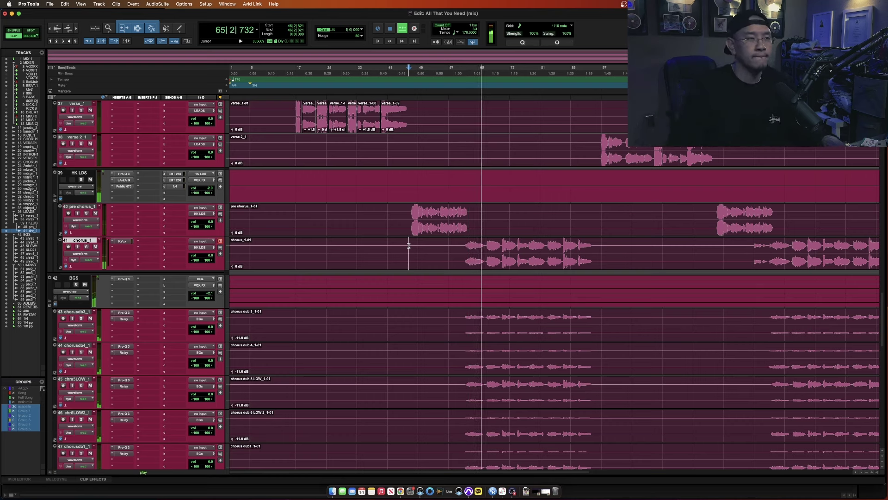
# - Move the playback start to the first chorus, stop the song, and reactivate the Ozone 11 and Gold Clip inserts on the MIX.1 track
pyautogui.click(465, 252)
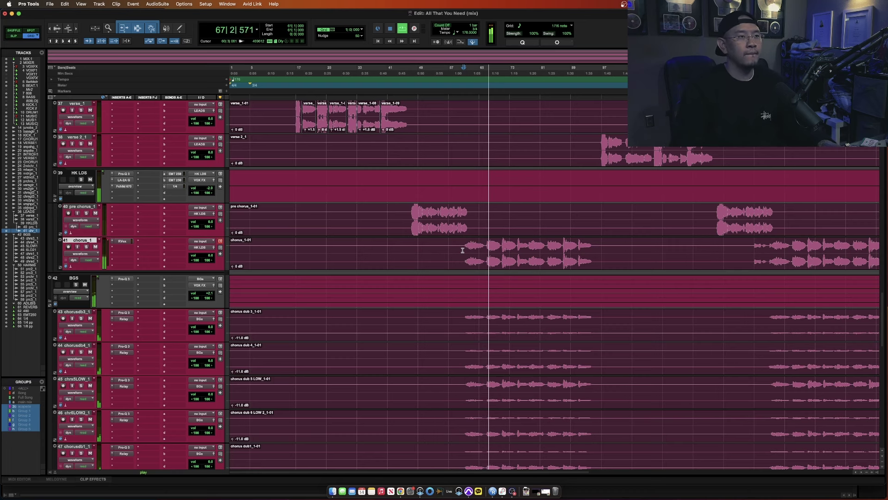
pyautogui.scroll(10, 478, 321)
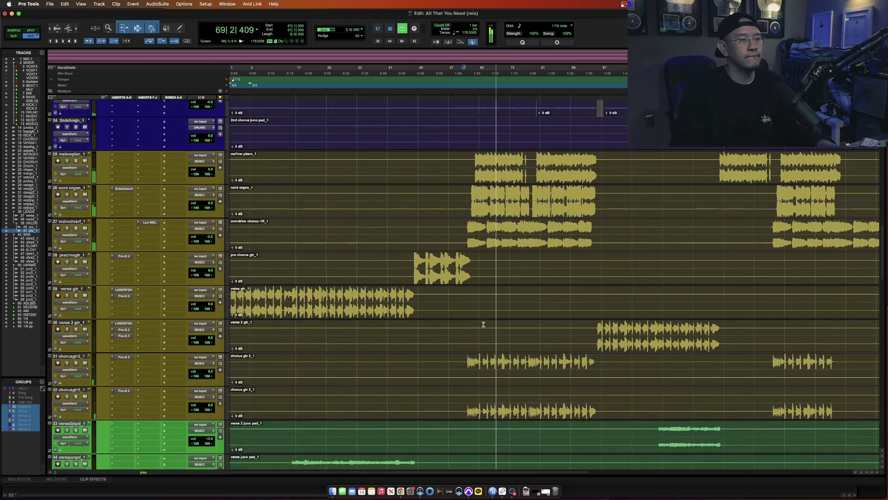
pyautogui.press('super+bracketleft')
pyautogui.press('space')
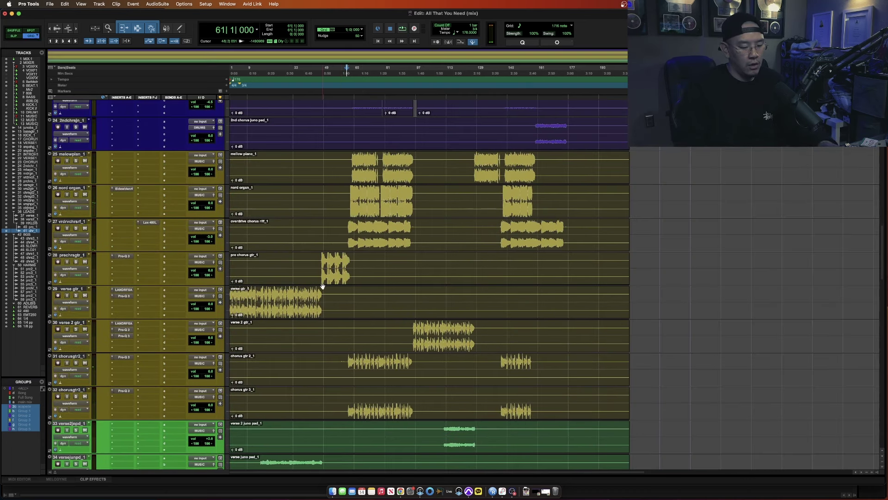
pyautogui.scroll(15, 287, 283)
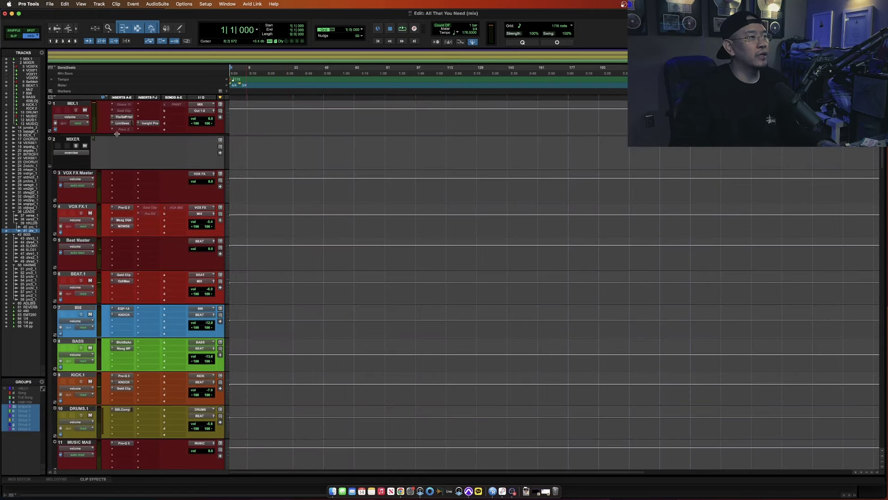
pyautogui.keyDown('ctrl'); pyautogui.keyDown('super'); pyautogui.click(124, 105); pyautogui.keyUp('super'); pyautogui.keyUp('ctrl')
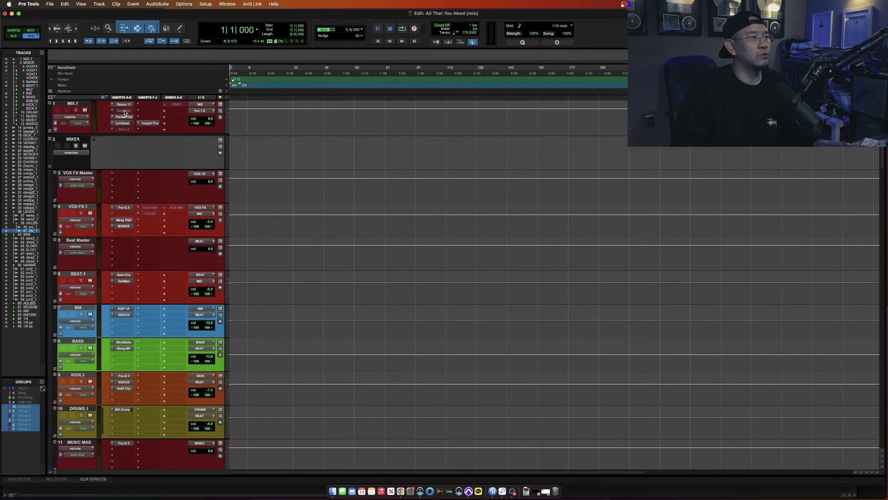
# - Play the verse from bar 31, lower the ceiling of MIX.1's Gold Clip to -10.0 dB, and close the plug-in window
pyautogui.scroll(-7, 264, 218)
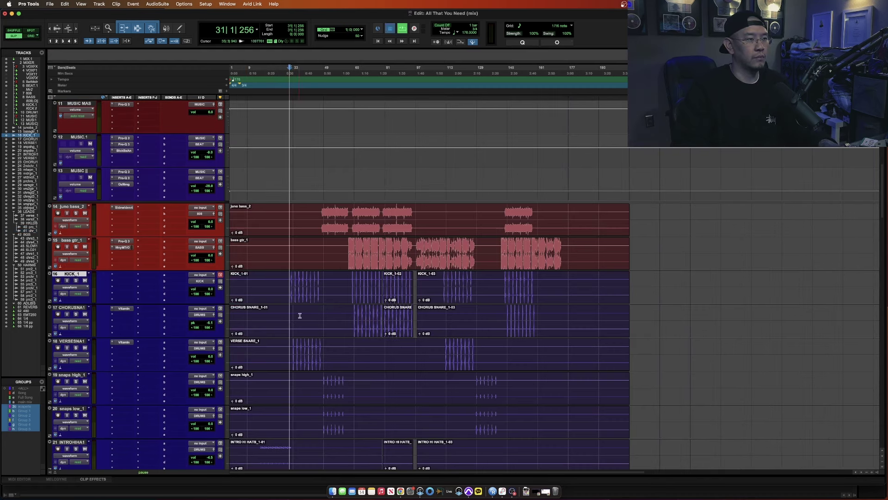
pyautogui.scroll(7, 305, 331)
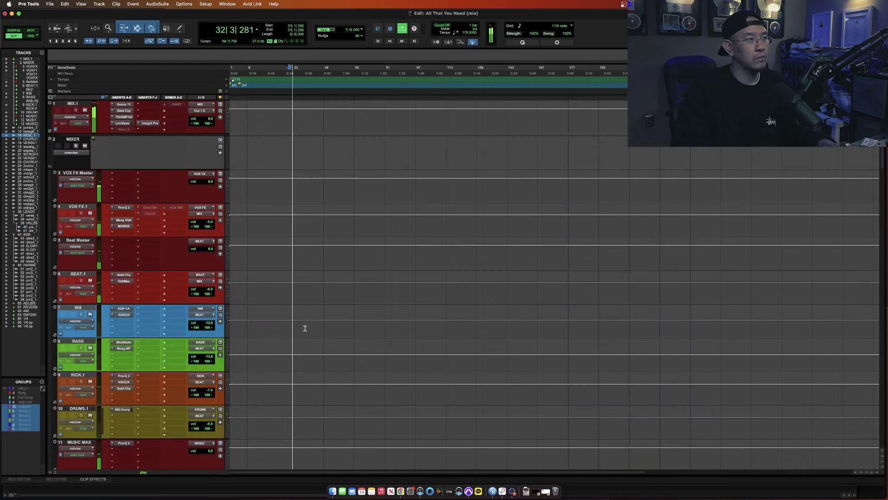
pyautogui.click(124, 111)
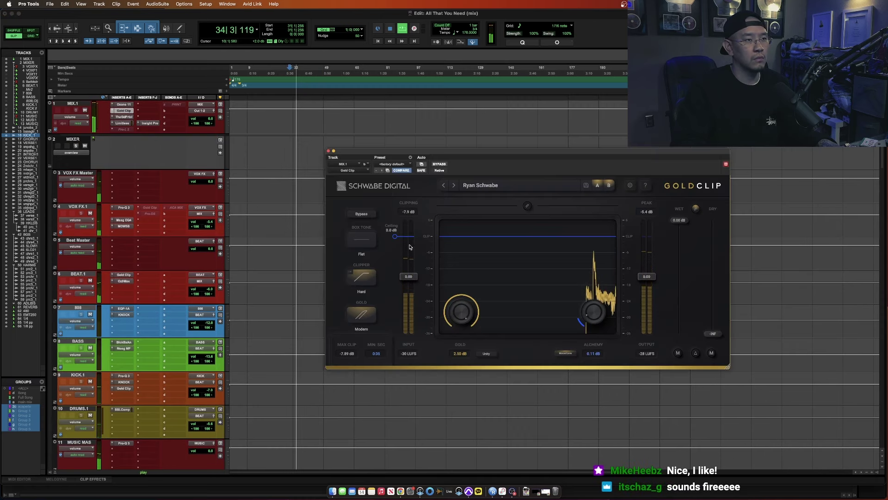
pyautogui.moveTo(396, 238); pyautogui.dragTo(398, 263)
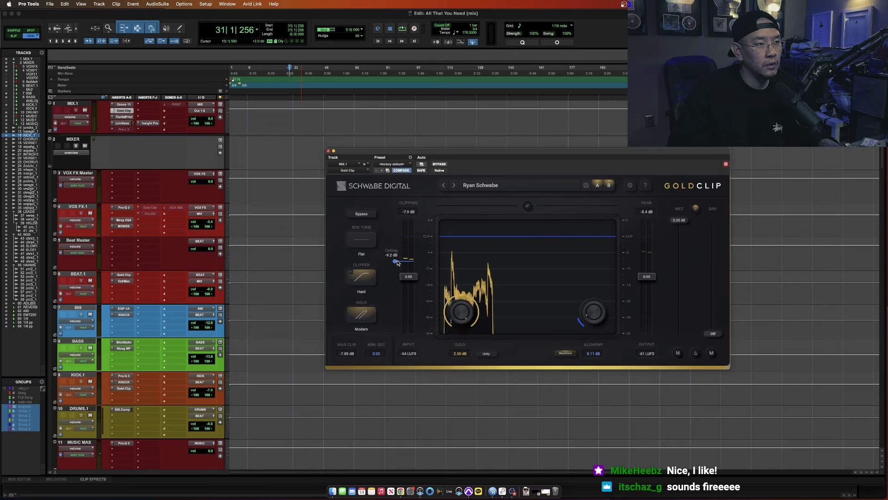
pyautogui.press('space')
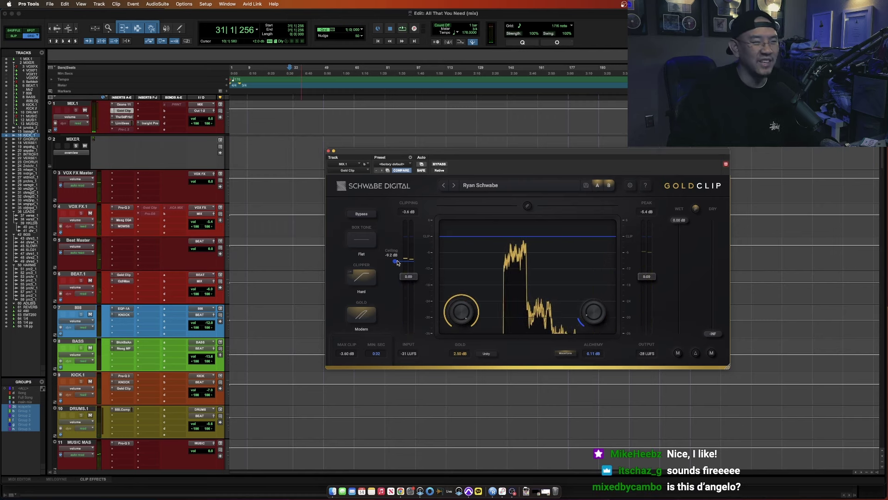
pyautogui.press('space')
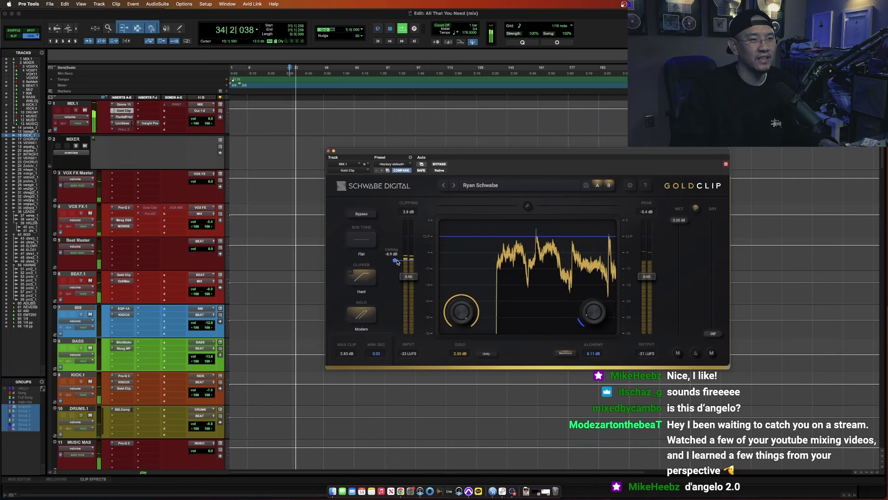
pyautogui.moveTo(397, 262); pyautogui.dragTo(397, 265)
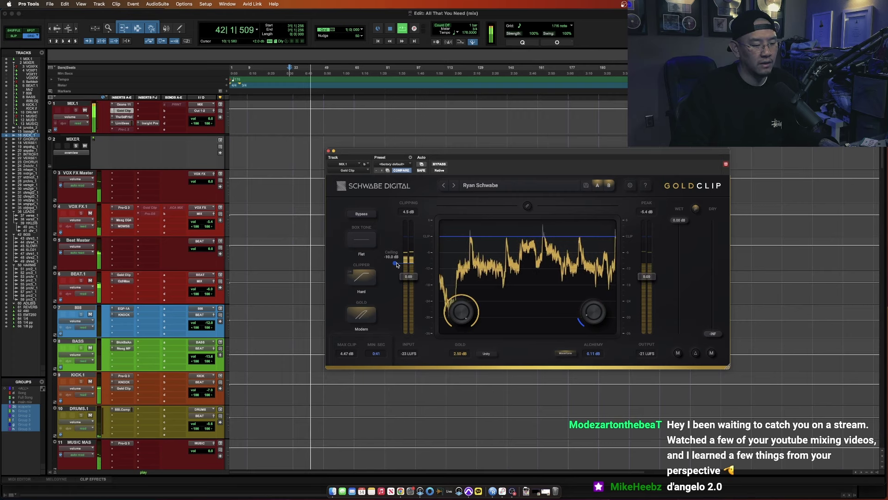
pyautogui.press('space')
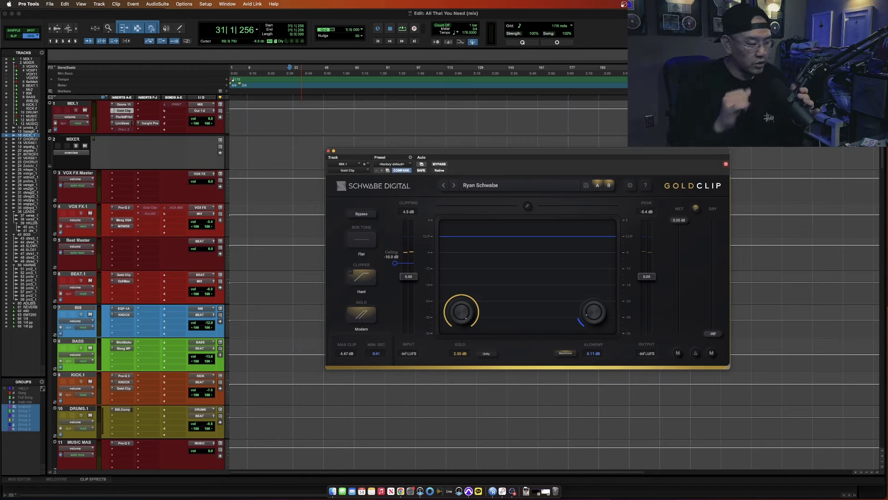
pyautogui.press('space')
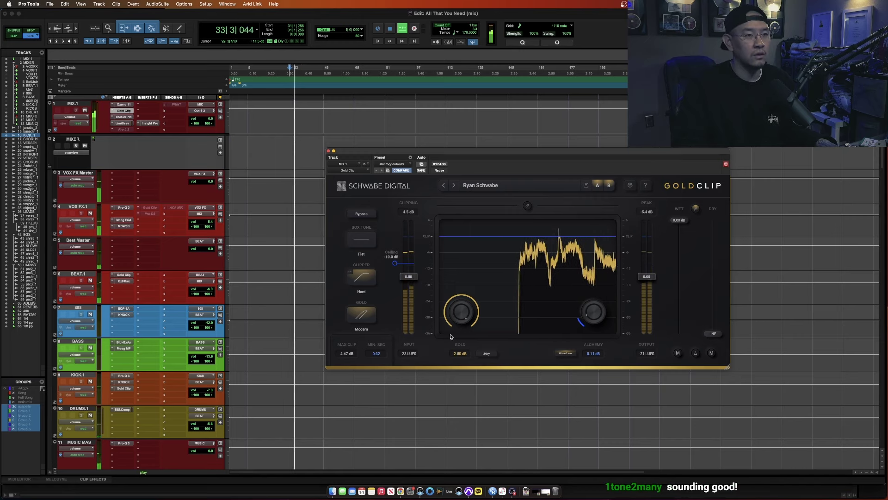
pyautogui.click(328, 151)
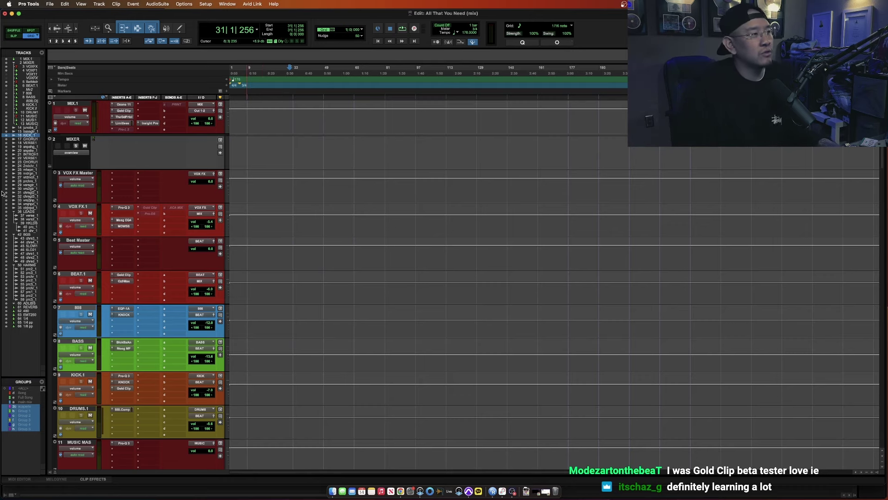
pyautogui.doubleClick(46, 200)
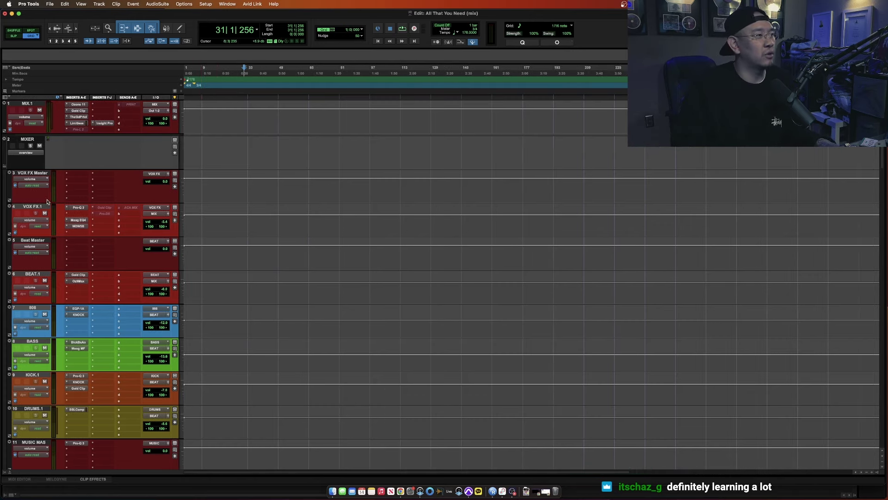
pyautogui.click(1, 194)
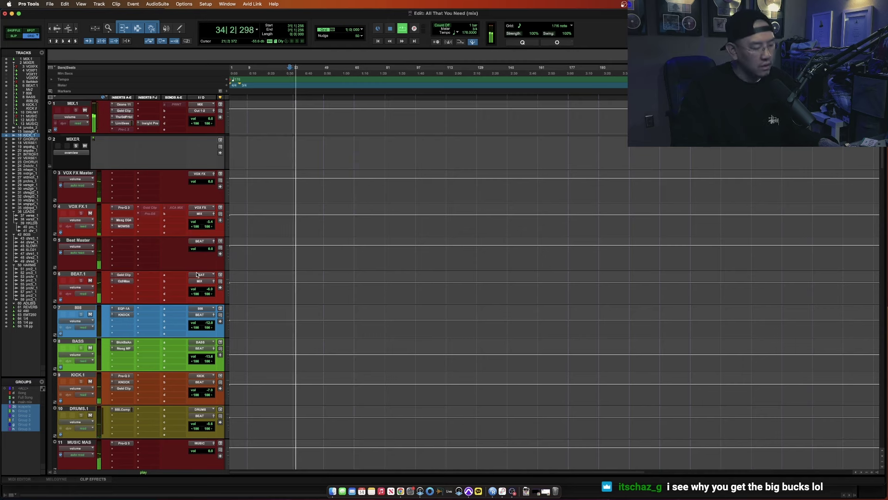
# - Check the Limitless limiter on MIX.1 during playback and lower the VOX FX.1 track's volume to -6.1
pyautogui.click(122, 124)
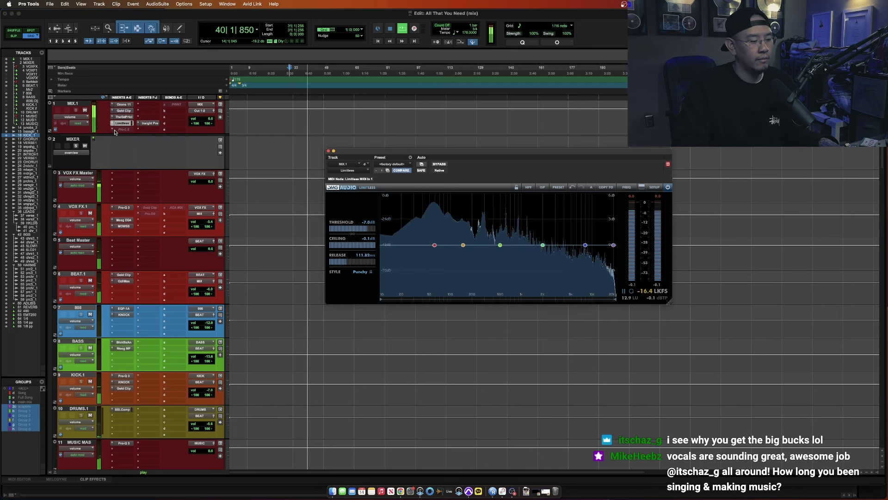
pyautogui.click(121, 124)
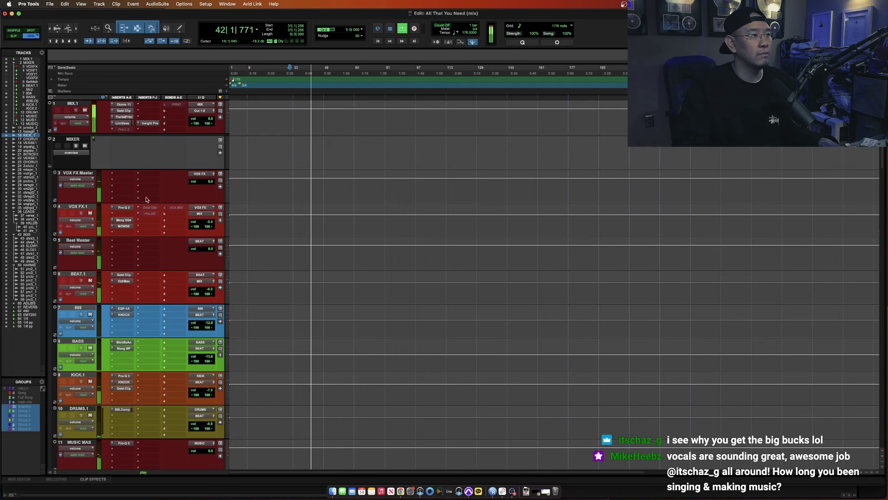
pyautogui.keyDown('super'); pyautogui.click(210, 224); pyautogui.keyUp('super')
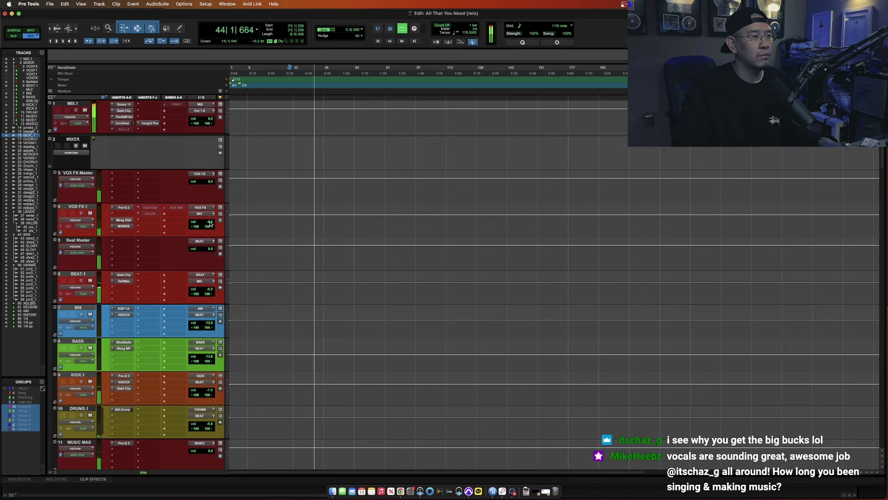
pyautogui.moveTo(211, 224); pyautogui.dragTo(210, 227)
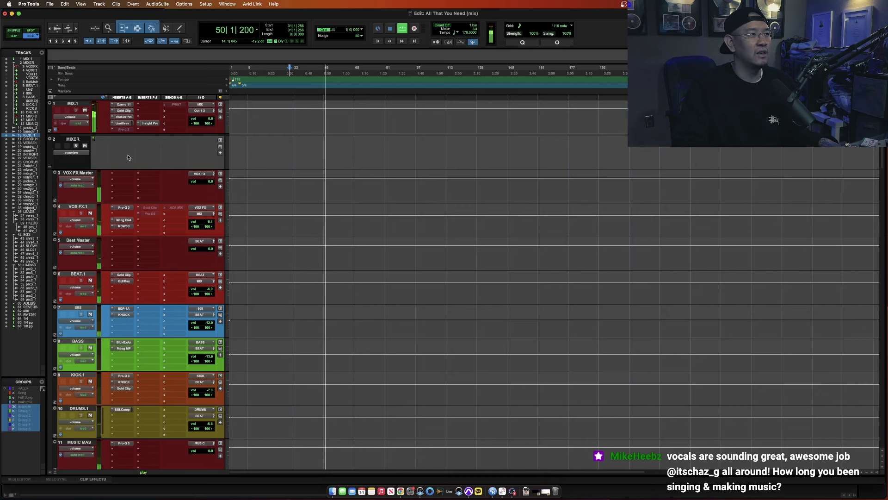
# - Review the third-slot plug-in and Gold Clip on the MIX.1 track while the pre-chorus plays
pyautogui.click(124, 117)
pyautogui.click(124, 117)
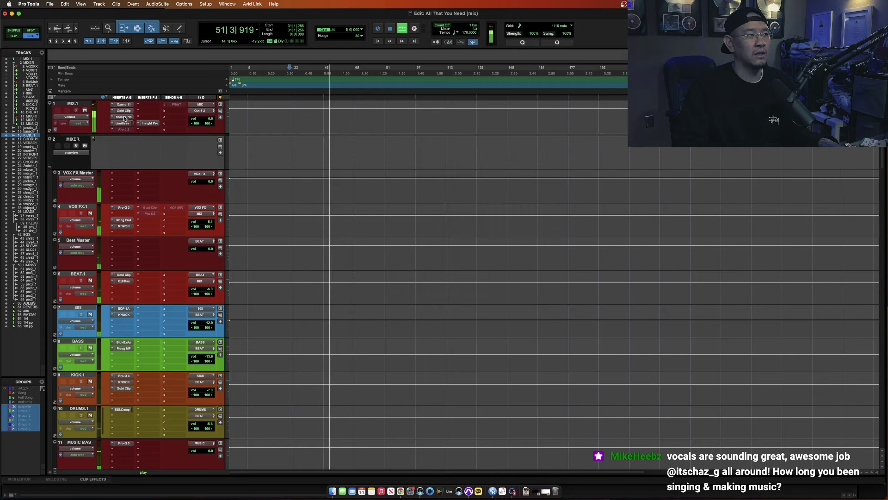
pyautogui.click(123, 111)
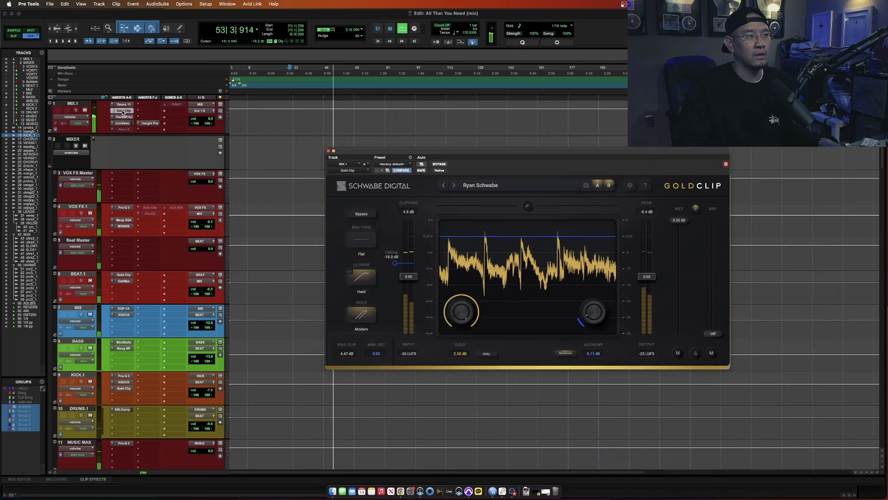
pyautogui.click(124, 111)
# - Fine-tune the second band's width in the Imager of MIX.1's Ozone 11, view the Clarity module, and close the plug-in
pyautogui.click(123, 104)
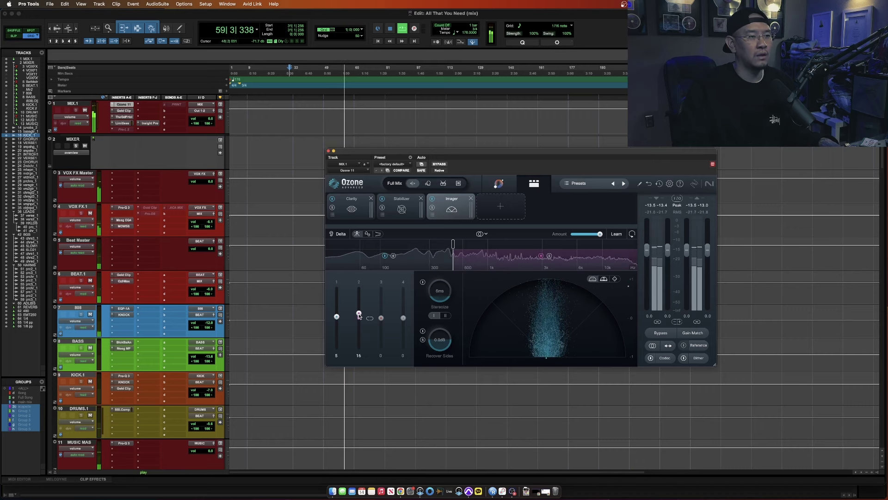
pyautogui.moveTo(359, 313); pyautogui.dragTo(359, 315)
pyautogui.click(352, 209)
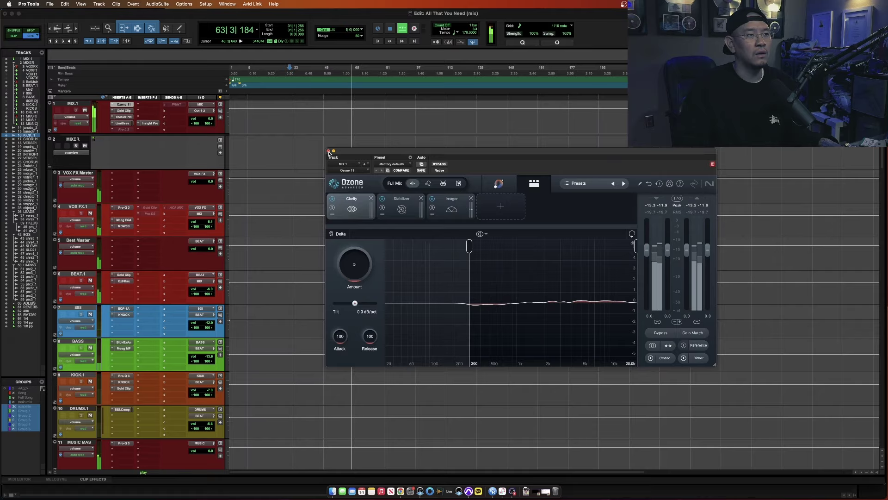
pyautogui.click(328, 151)
# - Place the playback start at bar 63 on the chorus snare track and lower that track's volume to about -1.8 dB
pyautogui.scroll(-15, 376, 201)
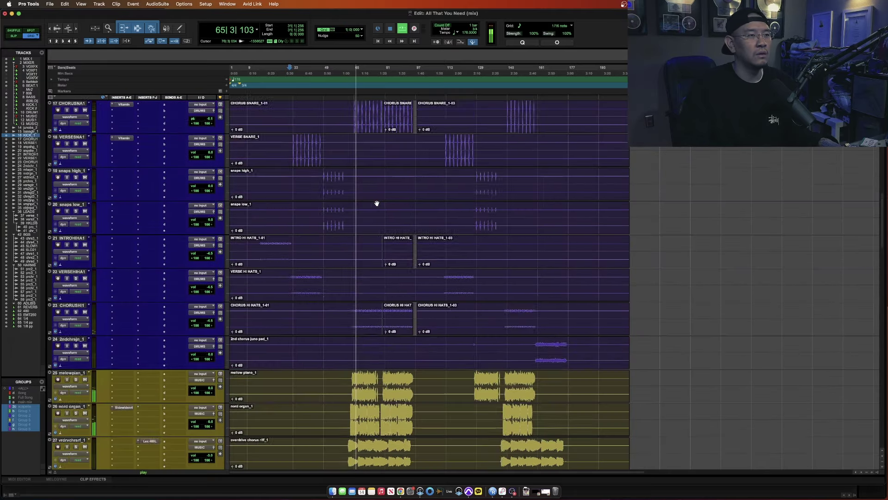
pyautogui.scroll(-7, 377, 204)
pyautogui.scroll(20, 376, 203)
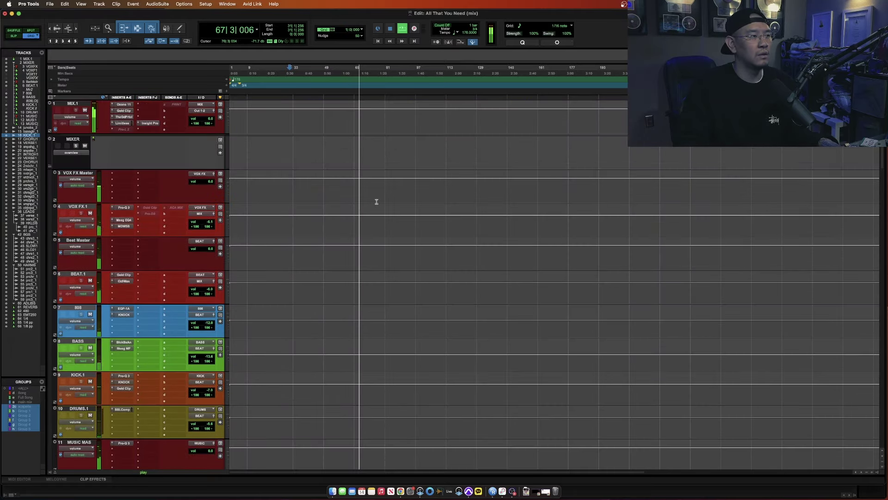
pyautogui.scroll(-4, 377, 202)
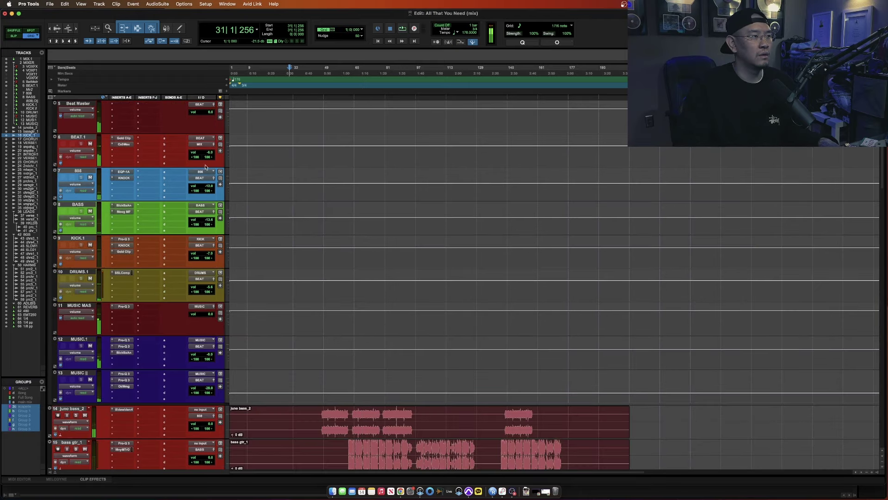
pyautogui.scroll(-6, 325, 364)
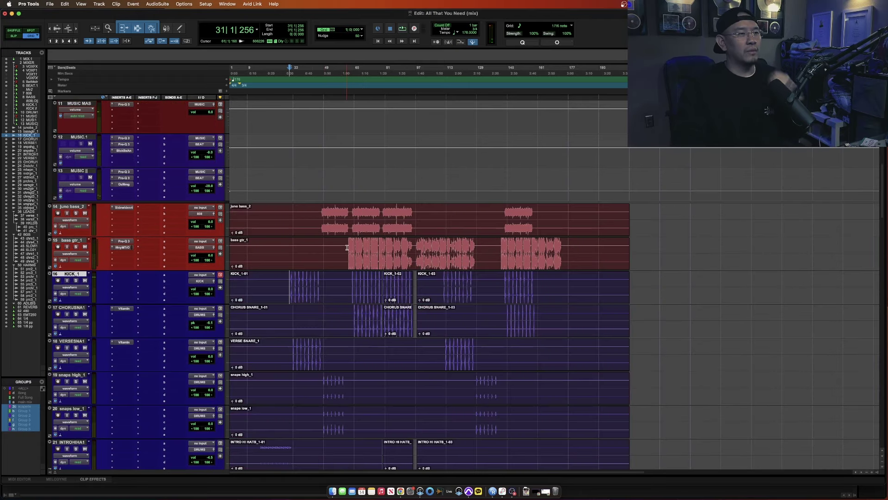
pyautogui.click(347, 247)
pyautogui.click(353, 303)
pyautogui.click(354, 327)
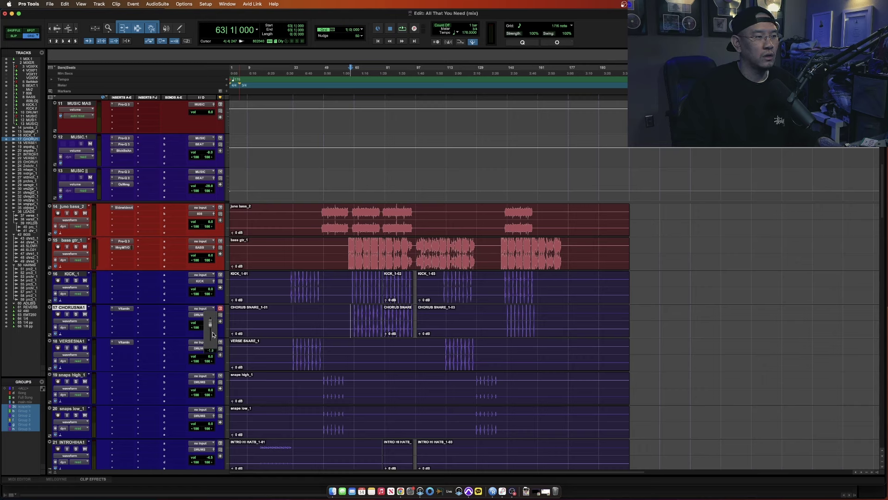
pyautogui.moveTo(213, 335); pyautogui.dragTo(213, 334)
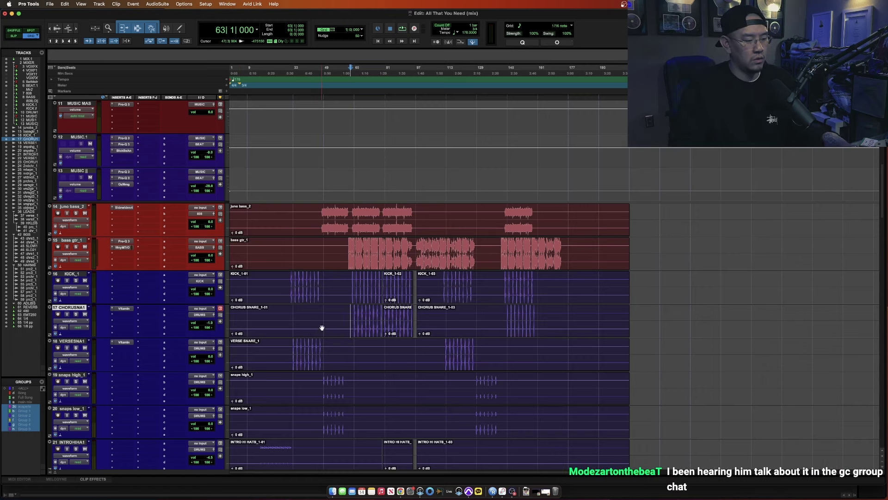
# - Play the mix into the first chorus from the kick track and lower the KICK.1 bus volume
pyautogui.click(346, 311)
pyautogui.press('space')
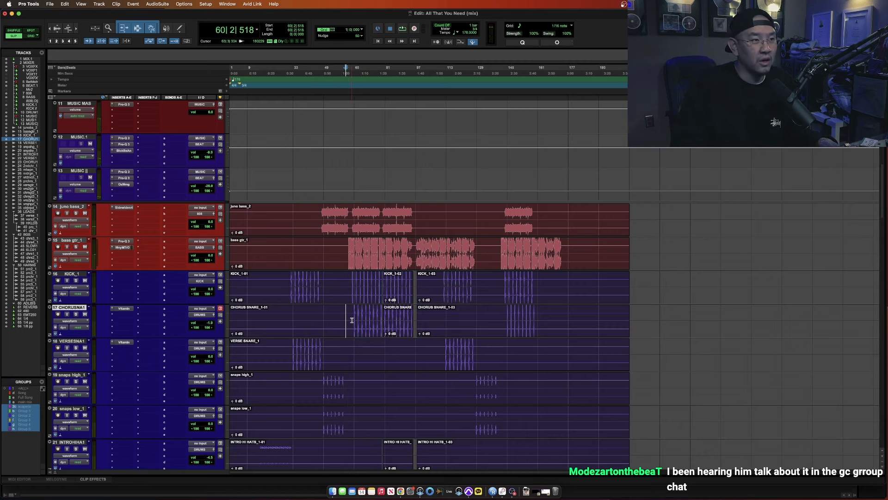
pyautogui.click(352, 279)
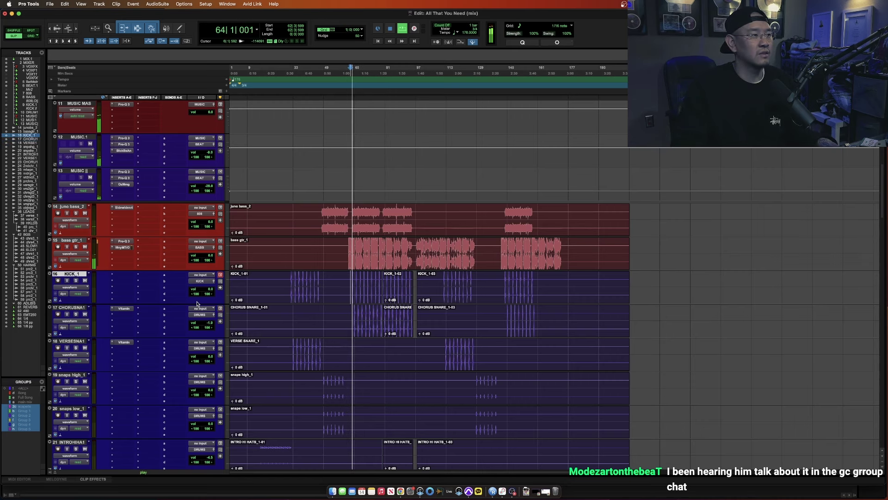
pyautogui.scroll(5, 213, 302)
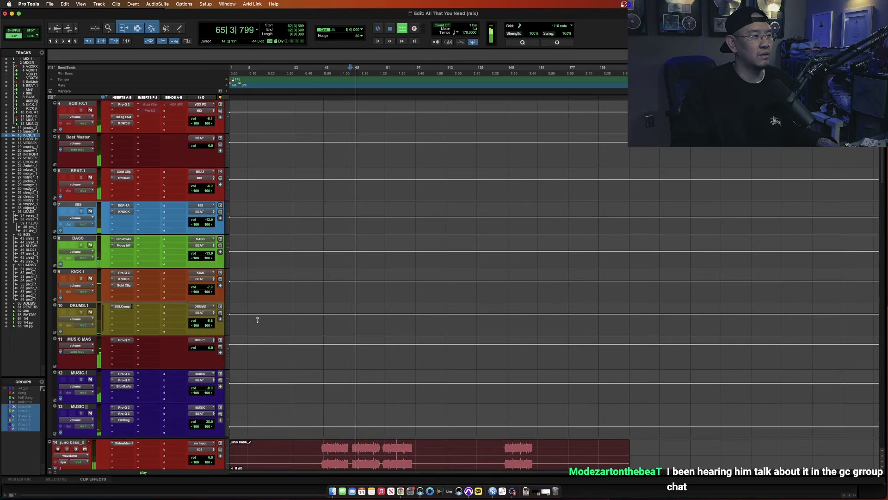
pyautogui.click(209, 288)
pyautogui.moveTo(209, 288); pyautogui.dragTo(210, 294)
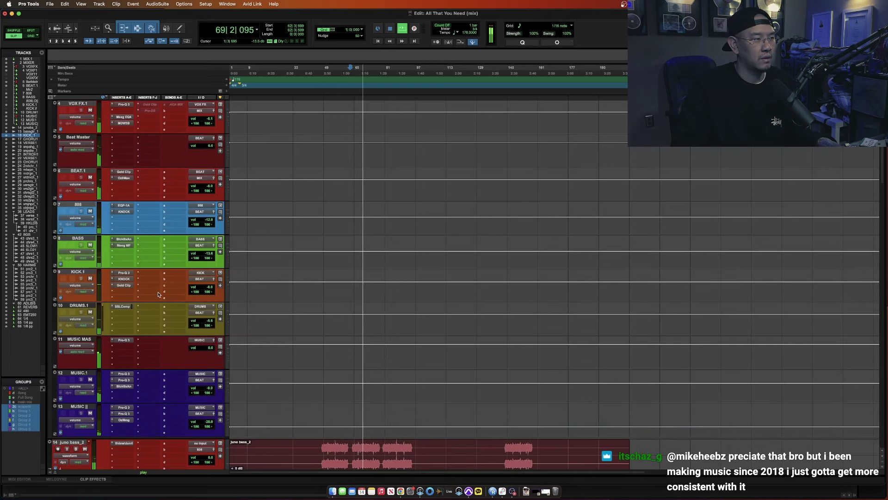
# - Set the Gold Clip ceiling on the KICK.1 bus to about -1.7 dB and close the plug-in
pyautogui.click(124, 285)
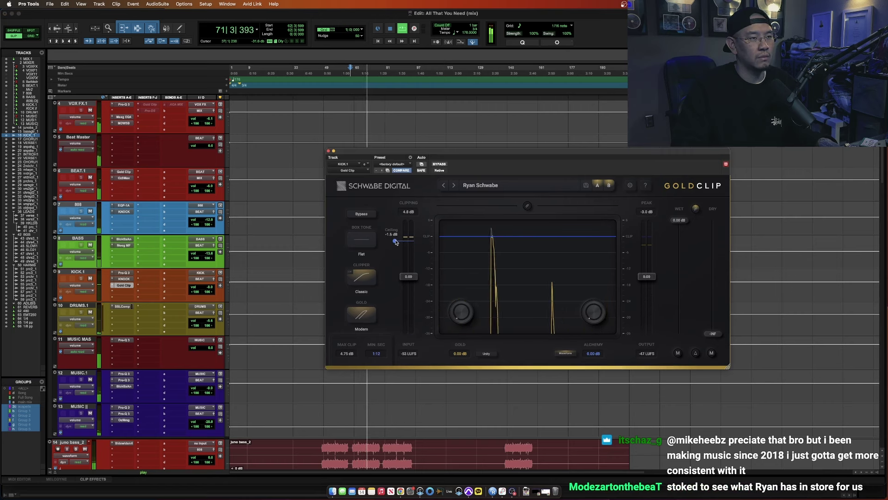
pyautogui.moveTo(396, 240); pyautogui.dragTo(396, 240)
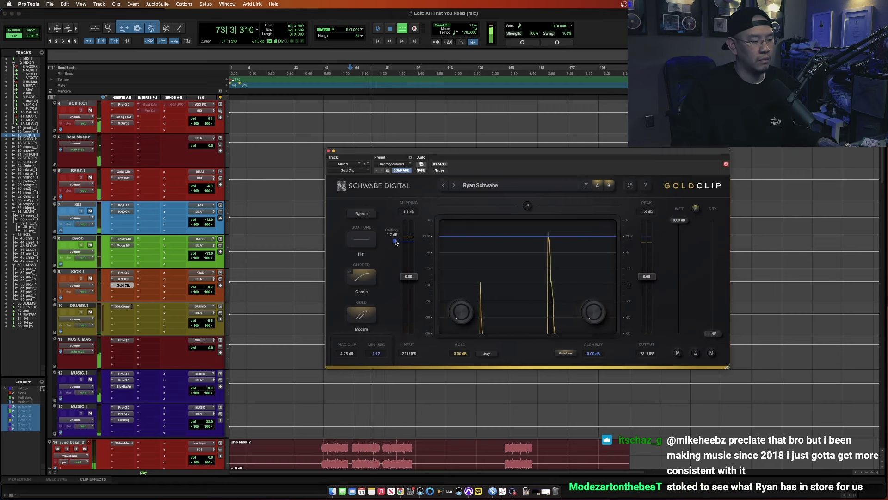
pyautogui.click(328, 151)
# - Play from bar 62 on the bass guitar track, lower that track's volume, and reduce the BASS bus to about -15.1 dB
pyautogui.scroll(-5, 331, 307)
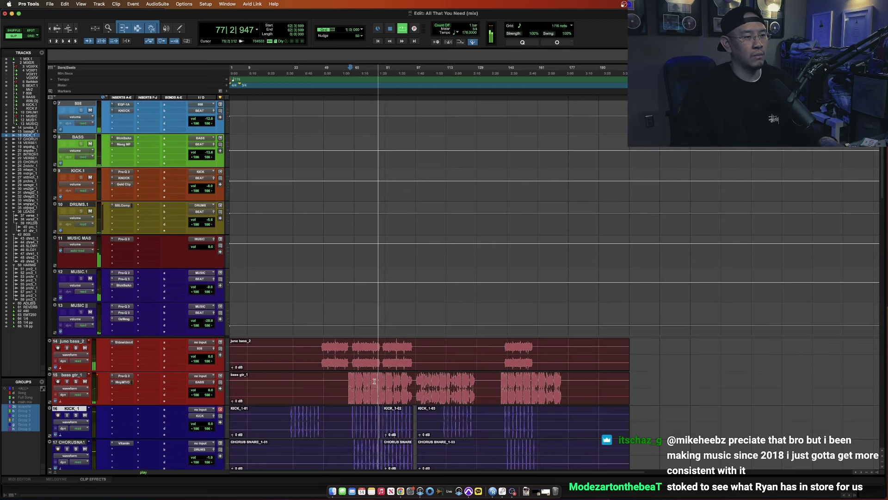
pyautogui.click(374, 381)
pyautogui.hotkey('shift', 's')
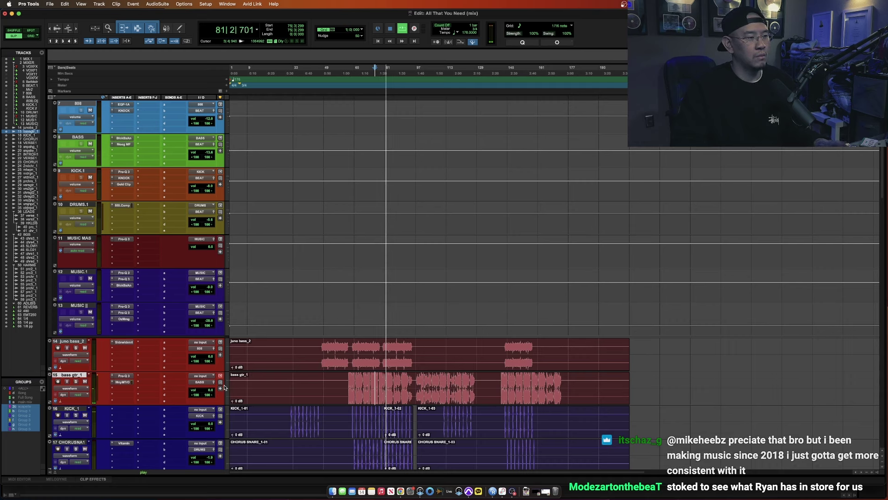
pyautogui.press('space')
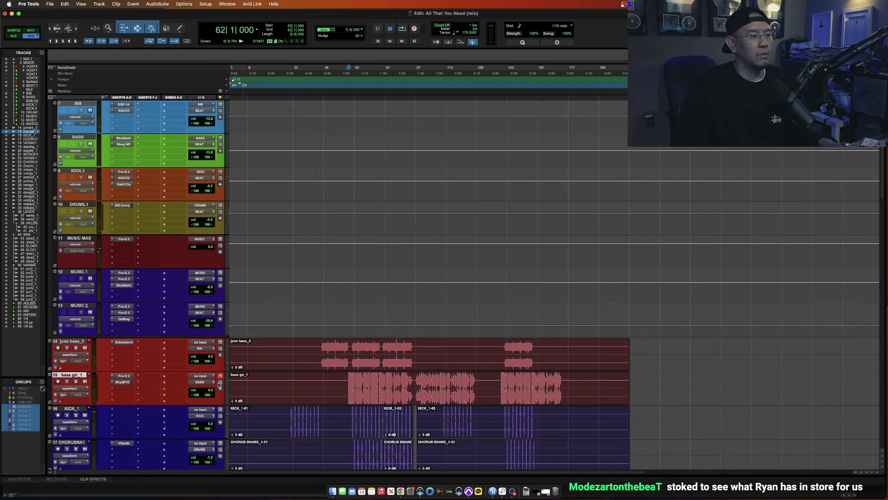
pyautogui.moveTo(208, 393); pyautogui.dragTo(210, 401)
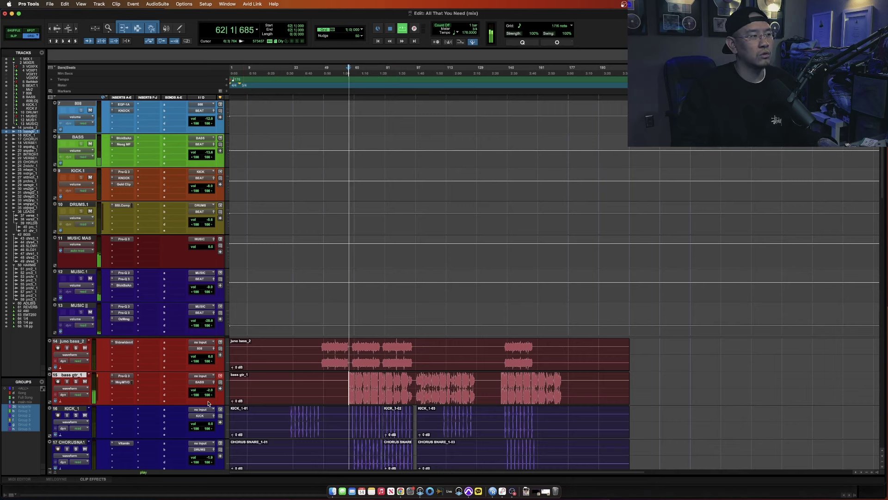
pyautogui.scroll(3, 172, 295)
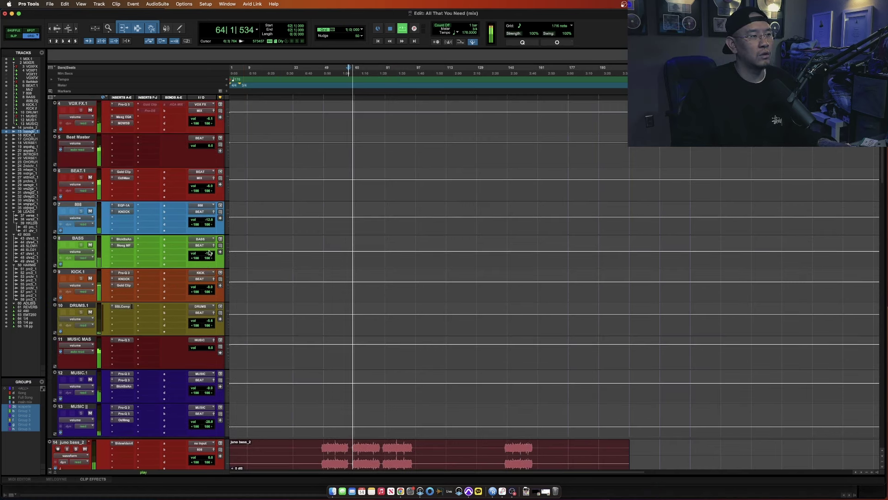
pyautogui.moveTo(209, 253); pyautogui.dragTo(210, 262)
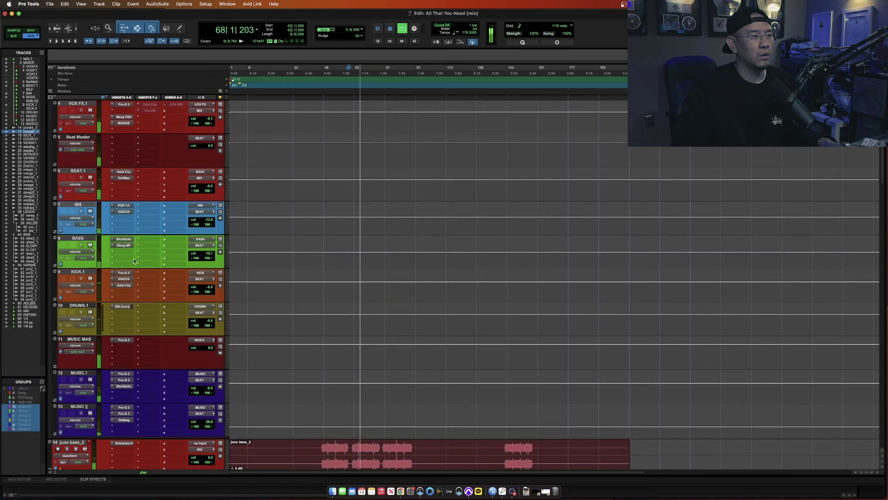
# - Insert FabFilter Pro-Q 3 on the BASS bus with a 12 dB/oct low cut at about 42 Hz
pyautogui.click(113, 252)
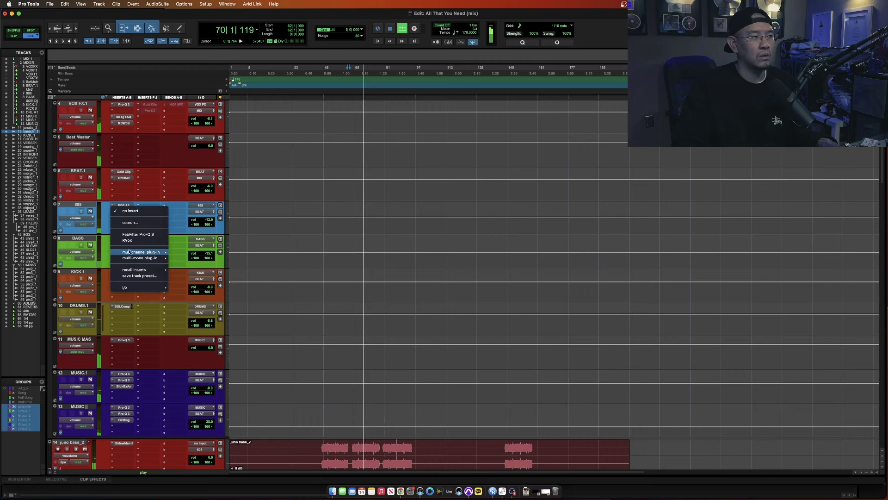
pyautogui.click(129, 234)
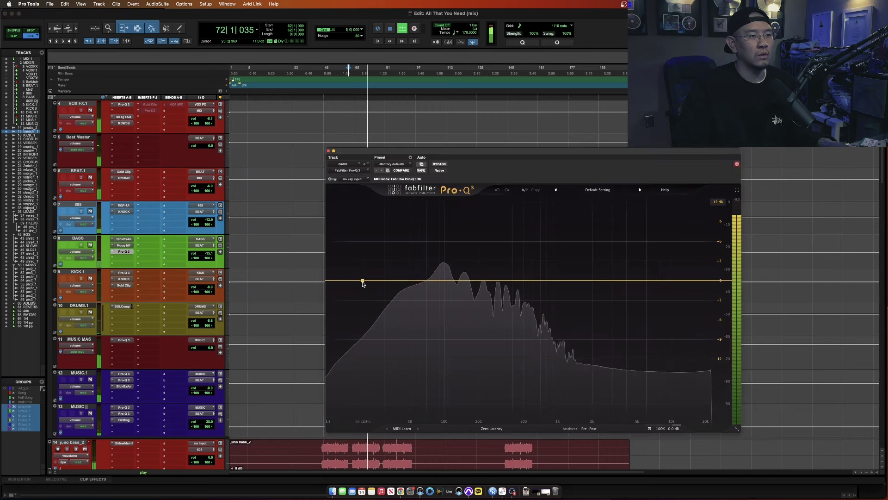
pyautogui.click(363, 281)
pyautogui.moveTo(363, 281); pyautogui.dragTo(403, 281)
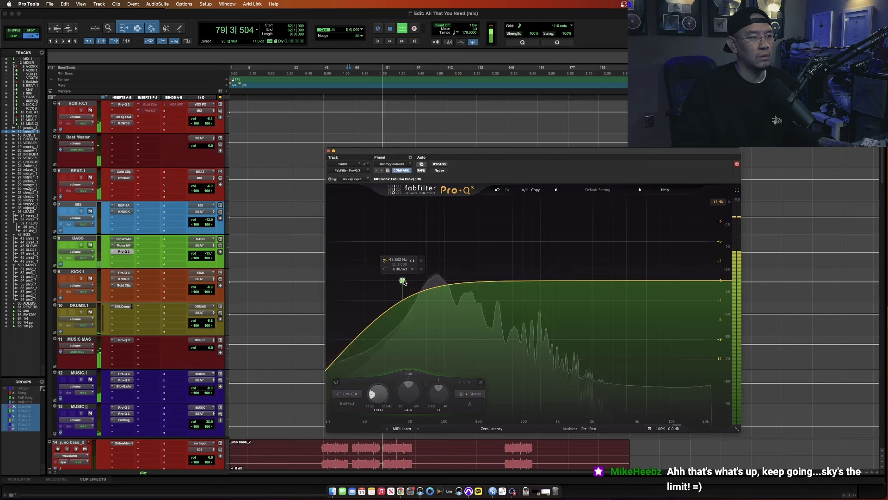
pyautogui.keyDown('alt'); pyautogui.keyDown('shift'); pyautogui.click(403, 281); pyautogui.keyUp('shift'); pyautogui.keyUp('alt')
pyautogui.moveTo(403, 281); pyautogui.dragTo(403, 281)
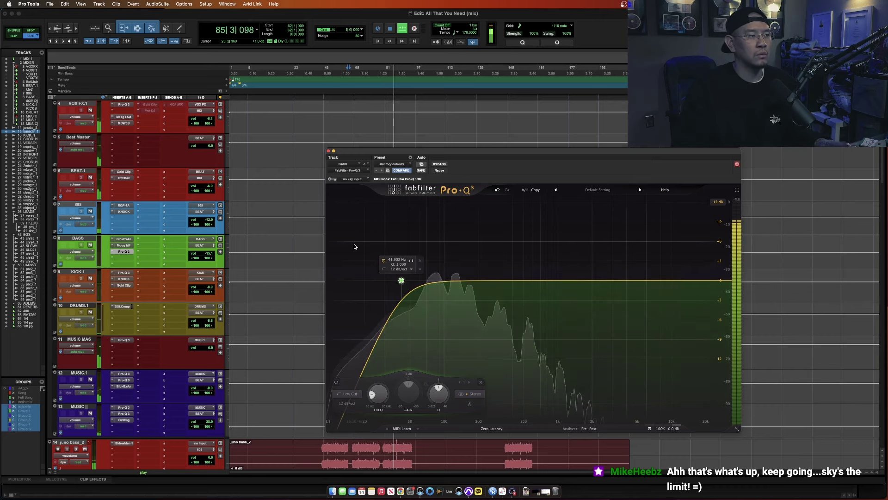
pyautogui.press('super+w')
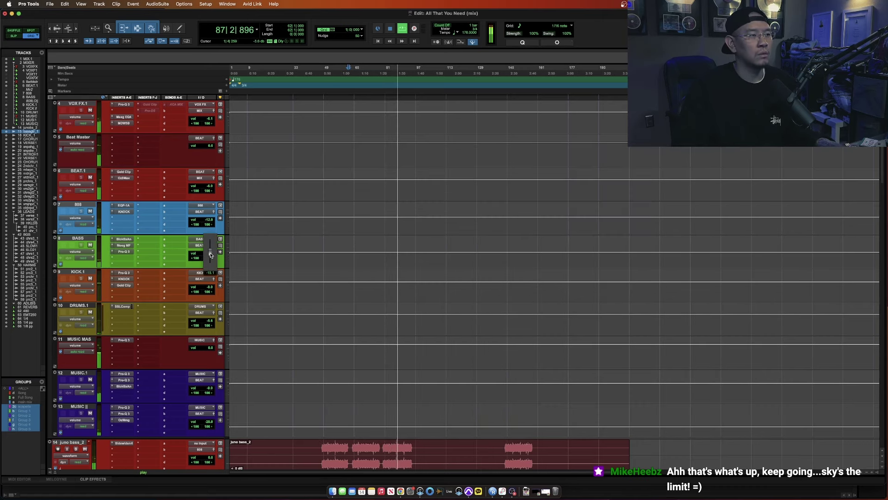
# - Raise the 808 bus volume to about -11.1 dB and review its Pultec EQP-1A settings
pyautogui.click(210, 221)
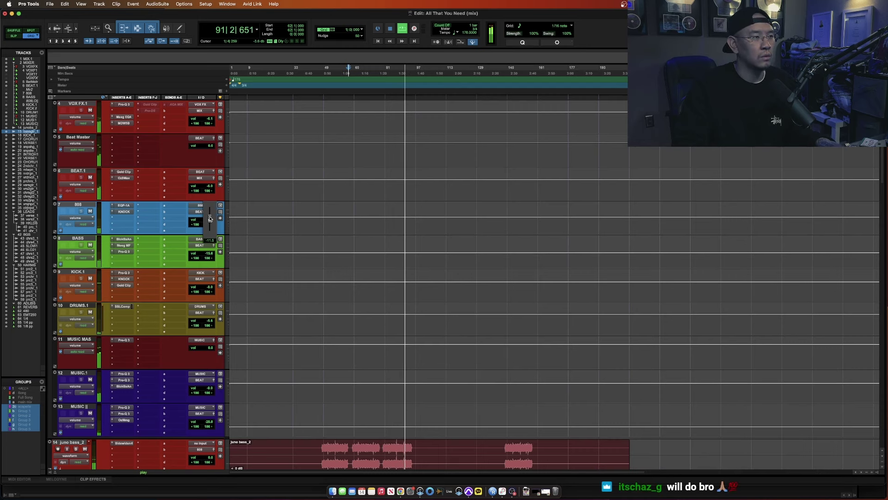
pyautogui.moveTo(209, 217); pyautogui.dragTo(209, 217)
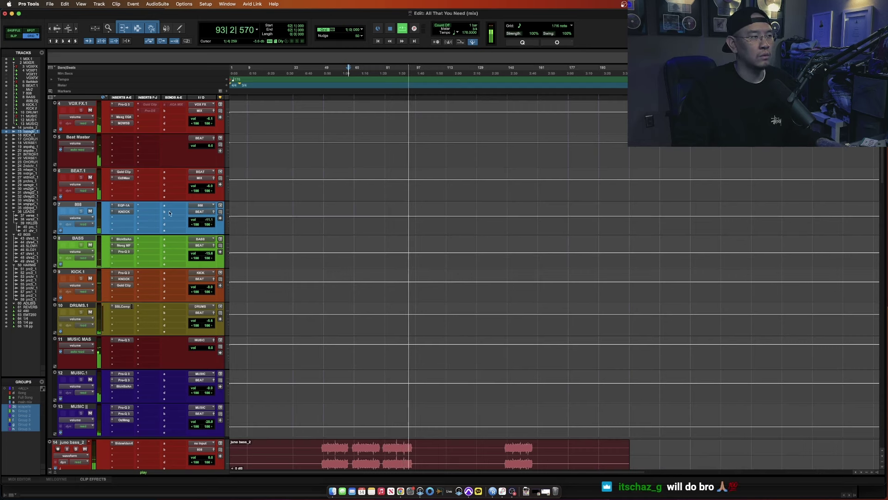
pyautogui.click(125, 211)
pyautogui.click(125, 212)
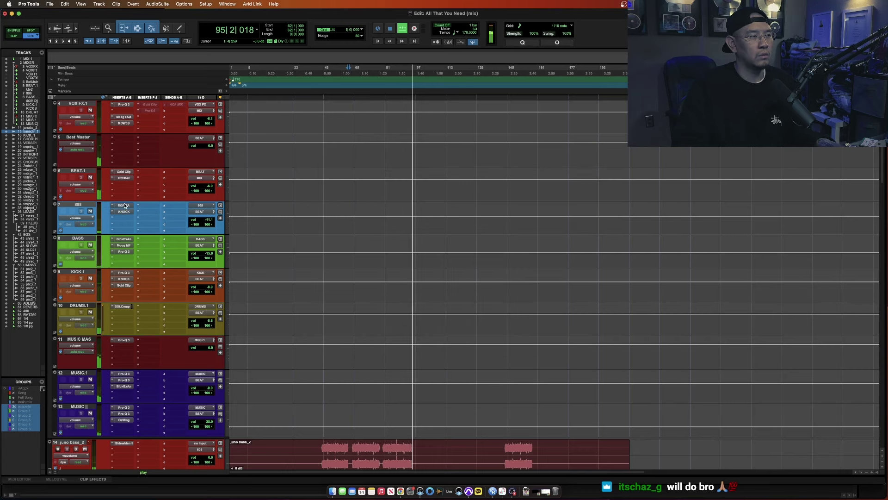
pyautogui.click(123, 205)
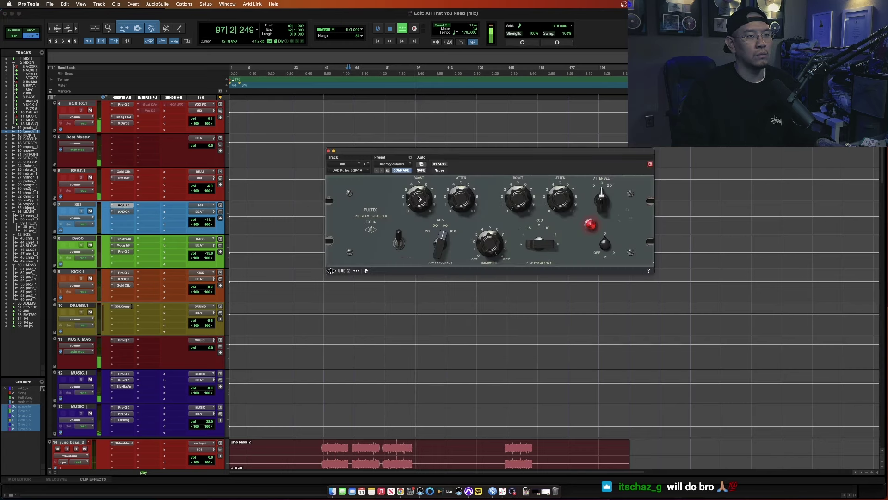
pyautogui.press('super+w')
# - Separate the opening phrase of the verse 2 lead vocal at bar 97 and lower its clip gain to -1.5 dB
pyautogui.scroll(-15, 420, 273)
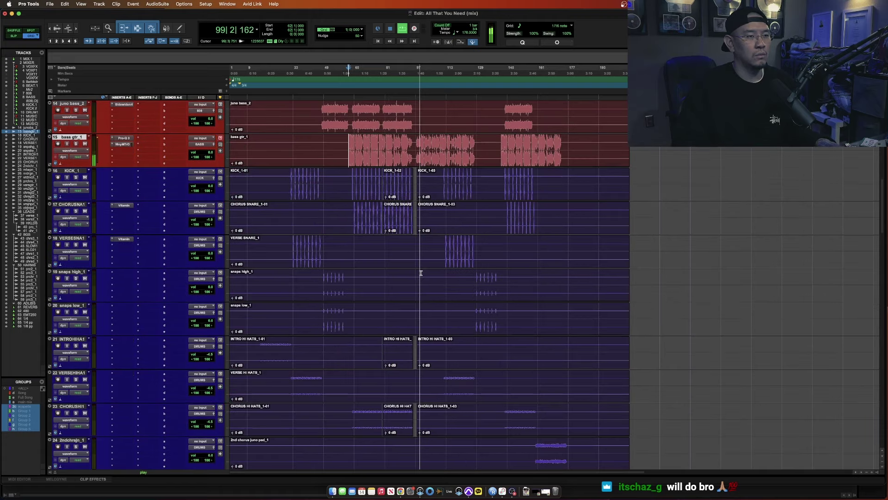
pyautogui.scroll(-8, 420, 308)
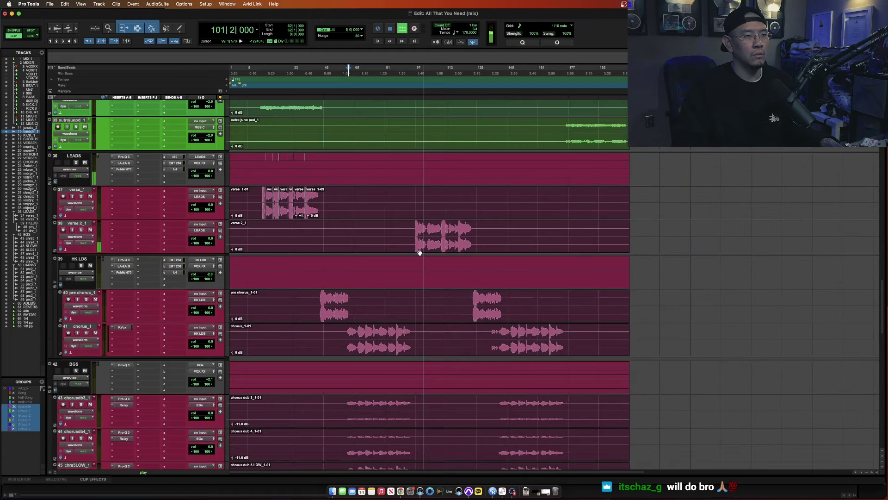
pyautogui.click(414, 226)
pyautogui.press('F4')
pyautogui.click(419, 230)
pyautogui.press('t')
pyautogui.press('t')
pyautogui.press('t')
pyautogui.press('t')
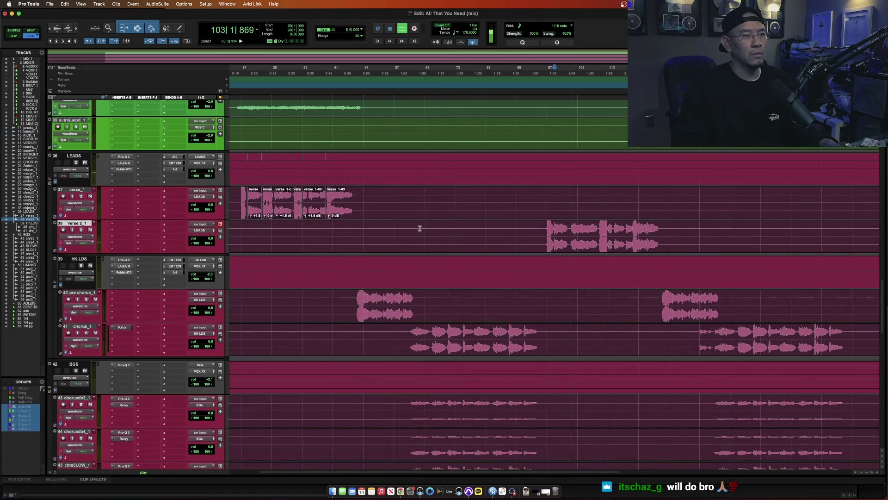
pyautogui.press('super+bracketleft')
pyautogui.press('super+bracketleft')
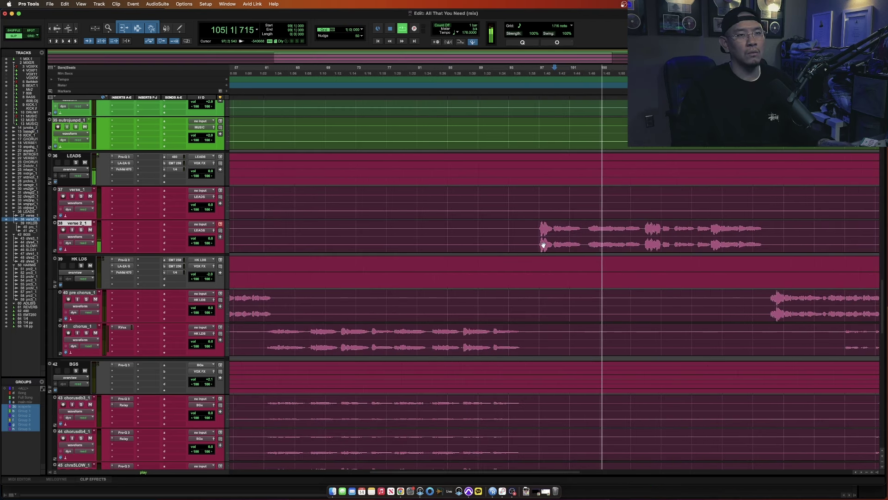
pyautogui.press('super+bracketleft')
pyautogui.press('super+bracketleft')
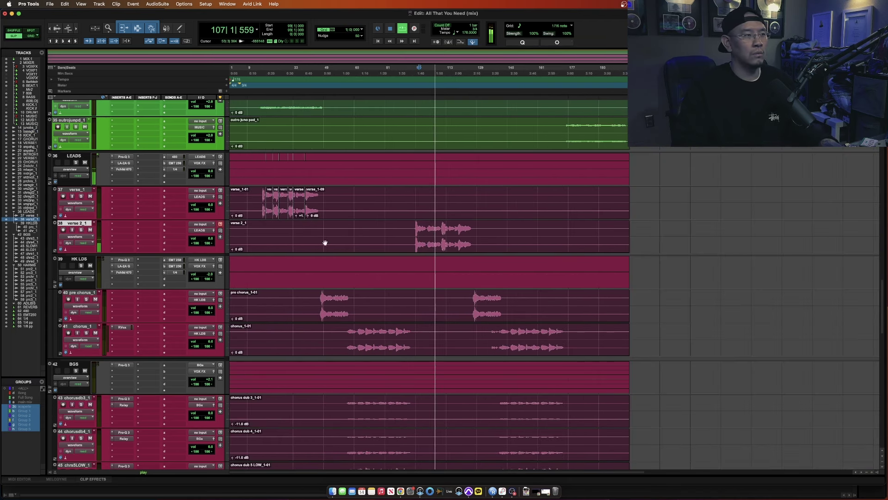
pyautogui.press('t')
pyautogui.press('t')
pyautogui.press('t')
pyautogui.press('t')
pyautogui.moveTo(554, 231); pyautogui.dragTo(498, 235)
pyautogui.press('b')
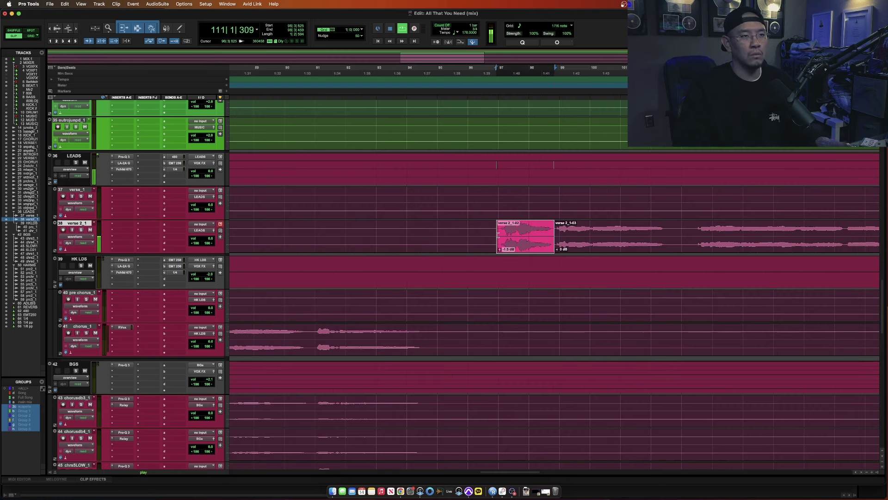
# - Separate the loud verse 2 vocal phrase near bar 111 and lower its clip gain to -1.5 dB
pyautogui.press('super+bracketleft')
pyautogui.moveTo(735, 236); pyautogui.dragTo(772, 237)
pyautogui.press('b')
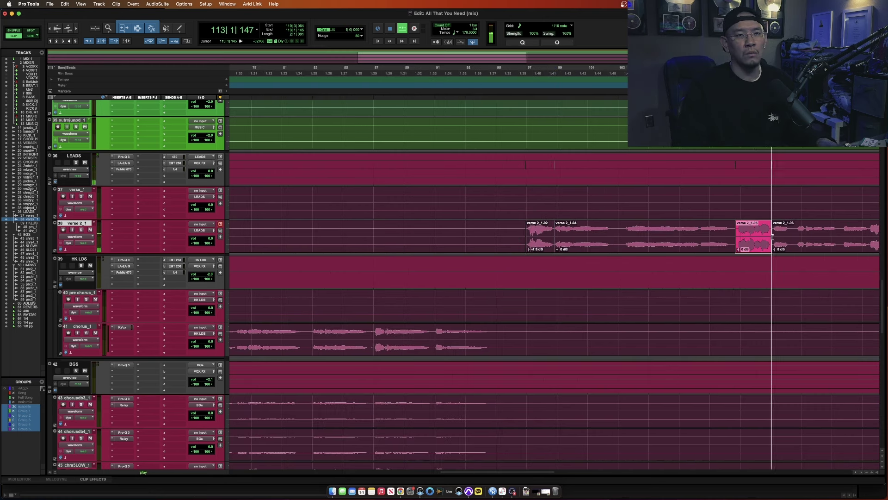
pyautogui.hotkey('ctrl', 'shift', 'Down')
pyautogui.hotkey('ctrl', 'shift', 'Down')
pyautogui.hotkey('ctrl', 'shift', 'Down')
pyautogui.hotkey('ctrl', 'shift', 'Down')
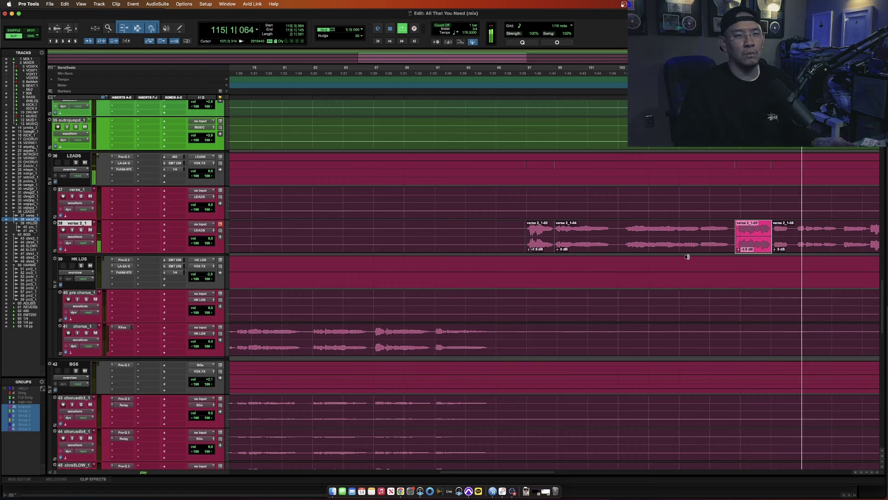
# - Stop playback, separate the loud verse 2 vocal phrase near bar 119, and lower its clip gain
pyautogui.press('super+bracketleft')
pyautogui.press('super+bracketleft')
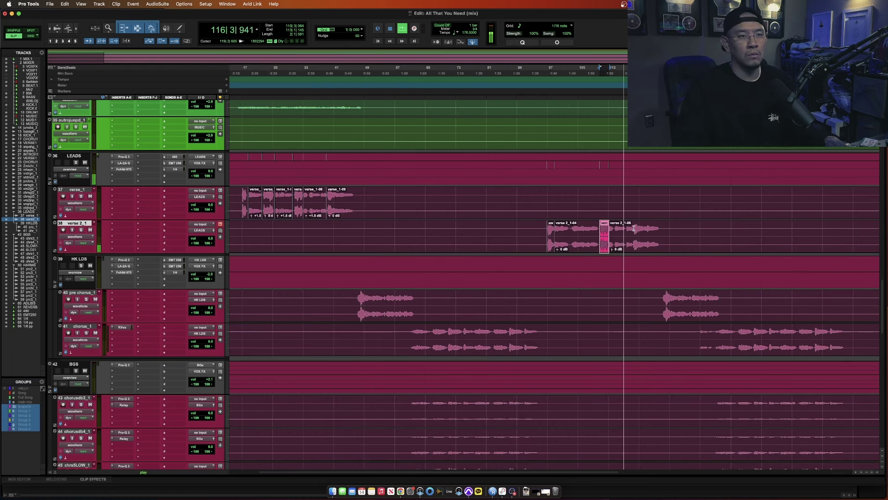
pyautogui.click(634, 229)
pyautogui.press('space')
pyautogui.press('super+bracketright')
pyautogui.press('super+bracketright')
pyautogui.press('super+bracketright')
pyautogui.press('super+bracketright')
pyautogui.moveTo(551, 229); pyautogui.dragTo(628, 235)
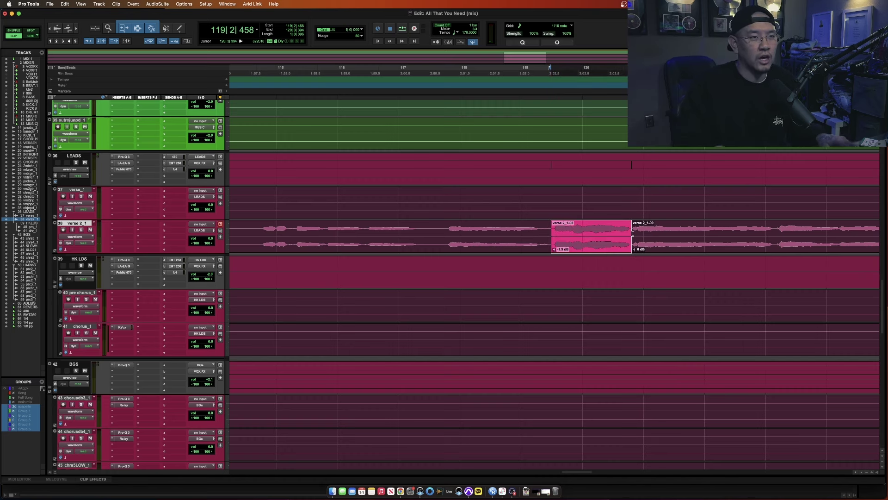
pyautogui.press('super+bracketleft')
pyautogui.press('super+bracketleft')
pyautogui.press('super+bracketleft')
pyautogui.press('super+bracketleft')
pyautogui.press('super+bracketleft')
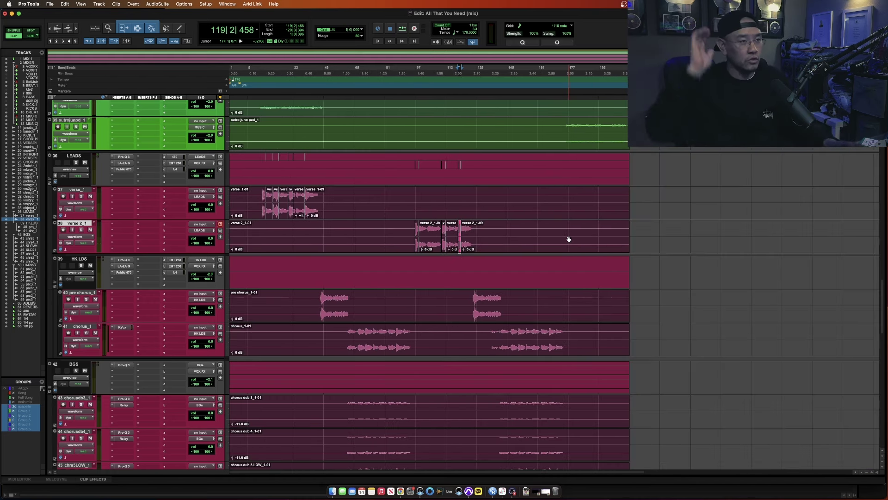
# - Play the mix from bar 95 to check the verse 2 lead vocal's adjusted phrases
pyautogui.press('F4')
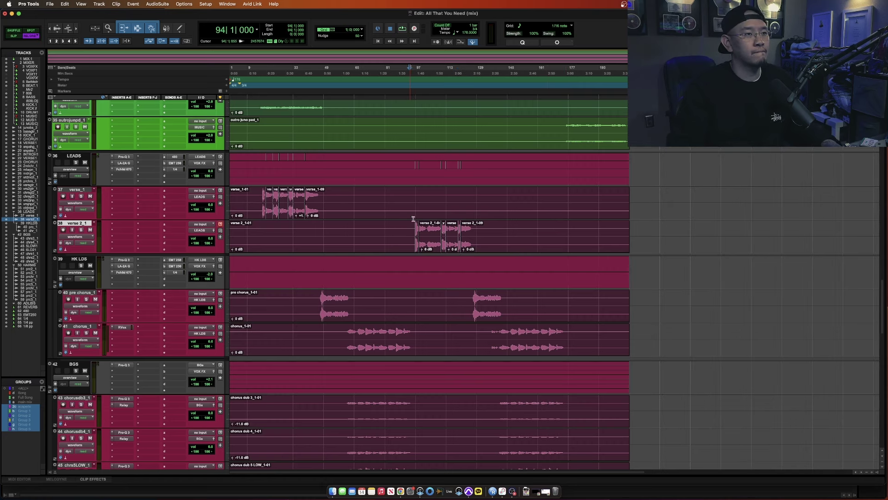
pyautogui.press('super+bracketright')
pyautogui.press('super+bracketright')
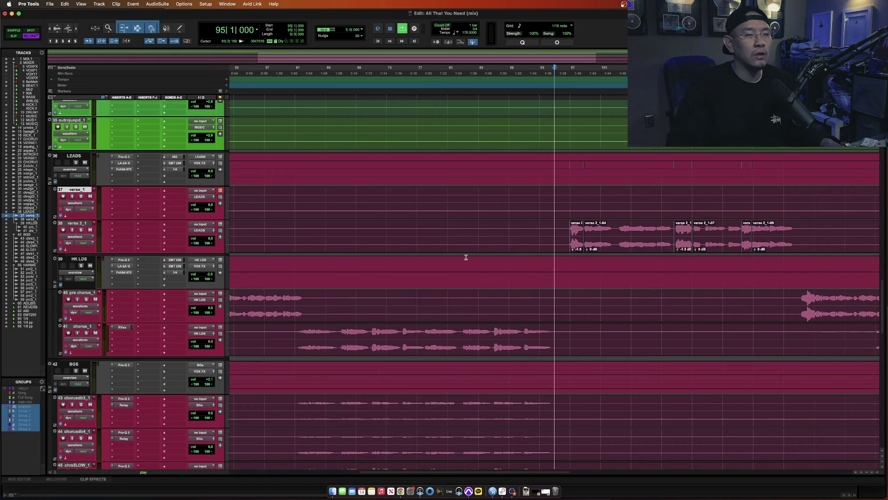
pyautogui.press('space')
pyautogui.click(553, 228)
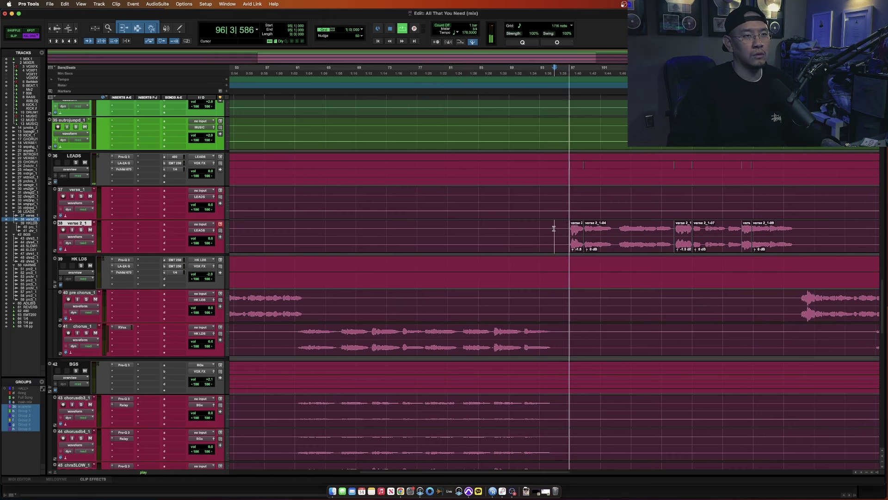
# - Lower the clip gain of verse 2's opening phrase to about -2 dB and turn down the separated phrase near bar 111
pyautogui.press('super+bracketleft')
pyautogui.moveTo(550, 238); pyautogui.dragTo(589, 238)
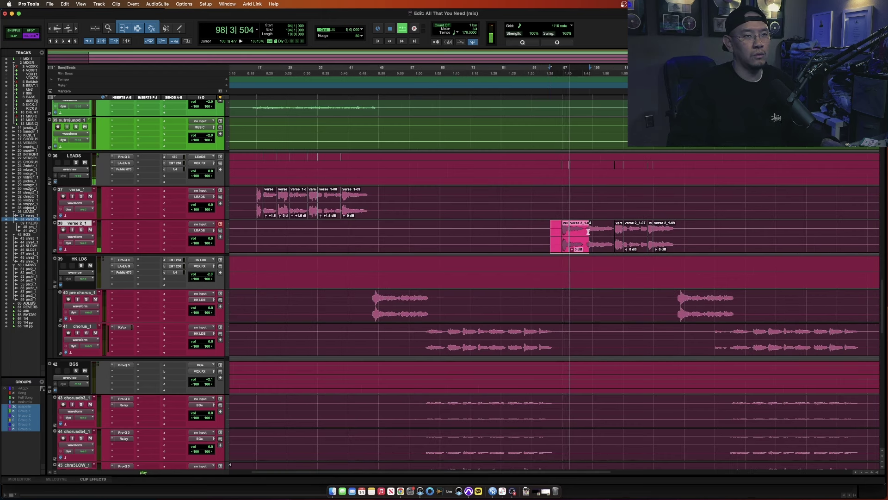
pyautogui.doubleClick(565, 230)
pyautogui.press('super+bracketright')
pyautogui.press('super+bracketright')
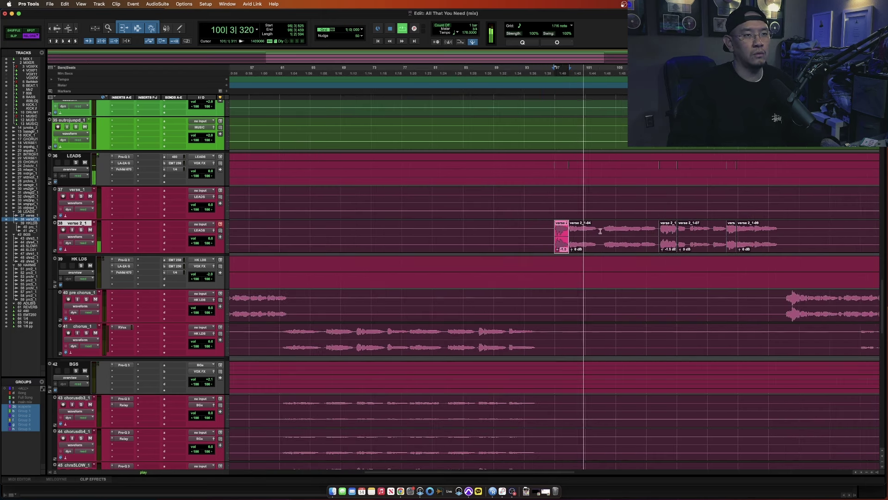
pyautogui.press('super+bracketleft')
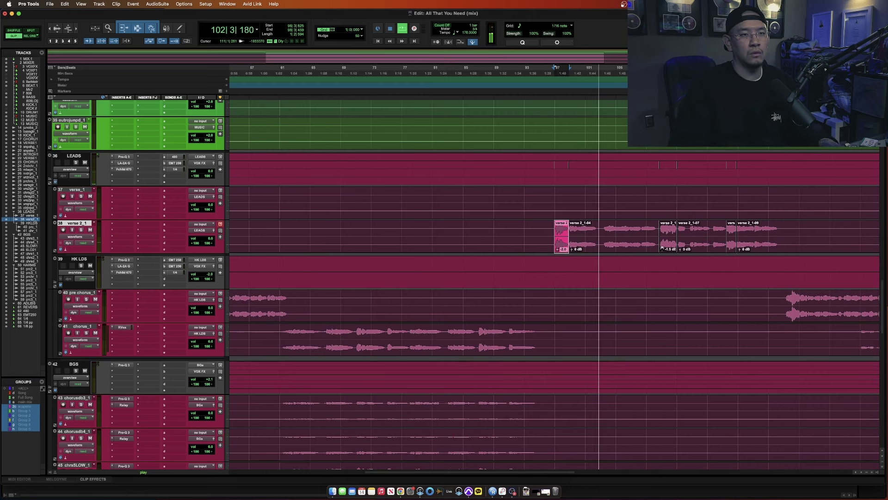
pyautogui.click(669, 241)
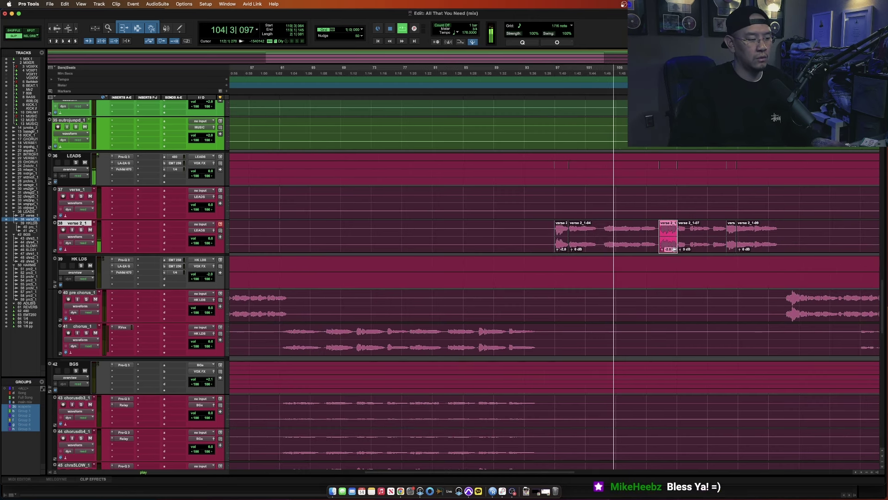
# - Set the clip gain of the verse 2 lead vocal's separated phrase near bar 119 to -2.0 dB
pyautogui.click(731, 246)
pyautogui.press('super+bracketright')
pyautogui.press('super+bracketright')
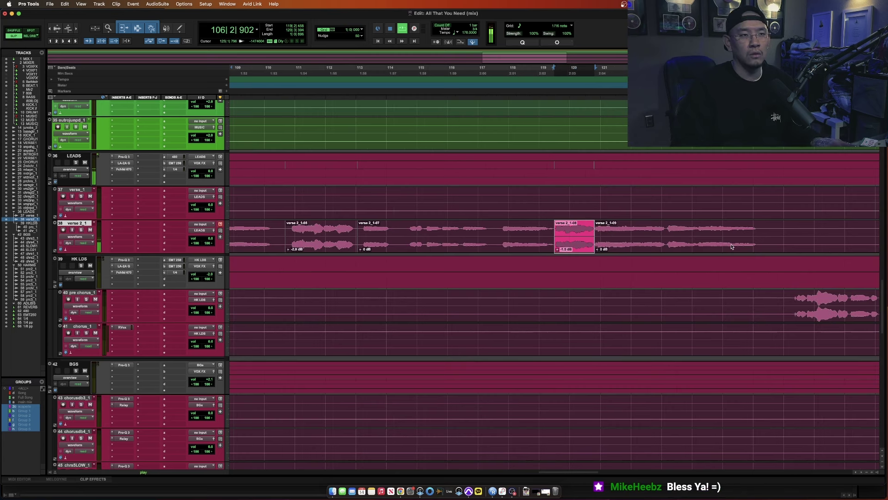
pyautogui.press('super+bracketleft')
pyautogui.press('super+bracketleft')
pyautogui.moveTo(579, 239); pyautogui.dragTo(347, 243)
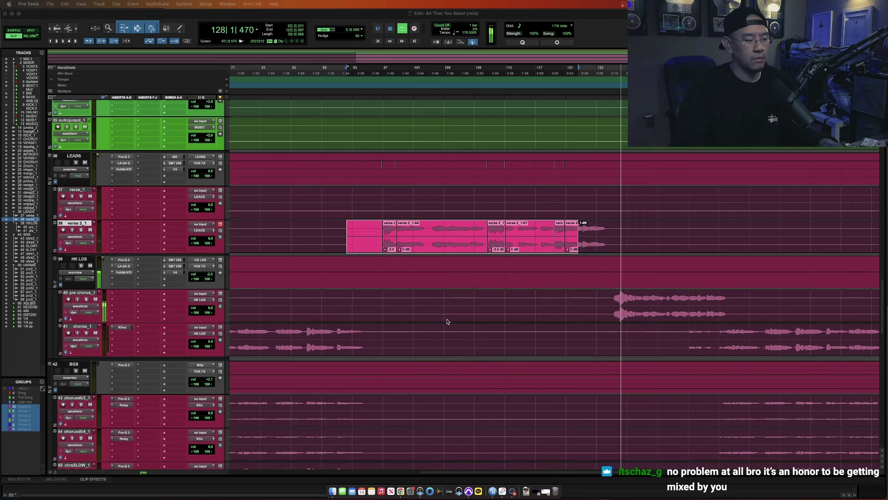
# - Separate the loud opening phrase of the second pre-chorus lead near bar 128 and lower its clip gain to -2.0 dB
pyautogui.click(364, 237)
pyautogui.press('r')
pyautogui.press('r')
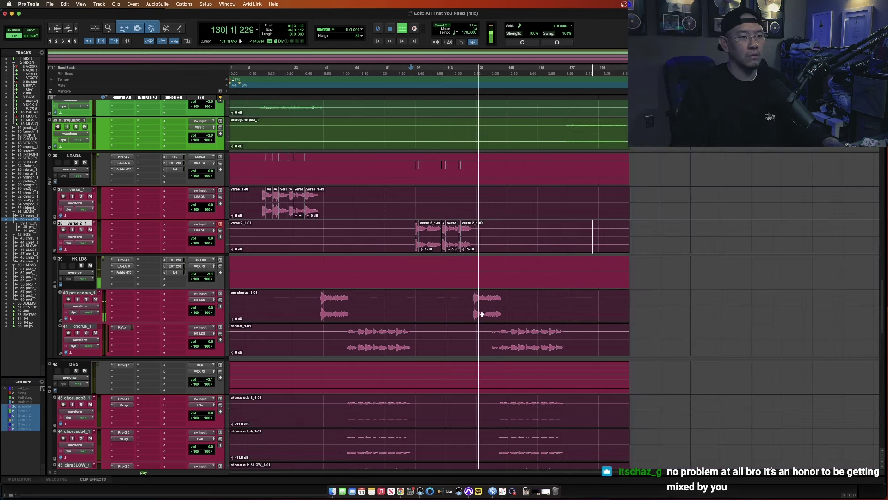
pyautogui.click(473, 297)
pyautogui.press('super+bracketright')
pyautogui.press('super+bracketright')
pyautogui.press('super+bracketright')
pyautogui.press('super+bracketright')
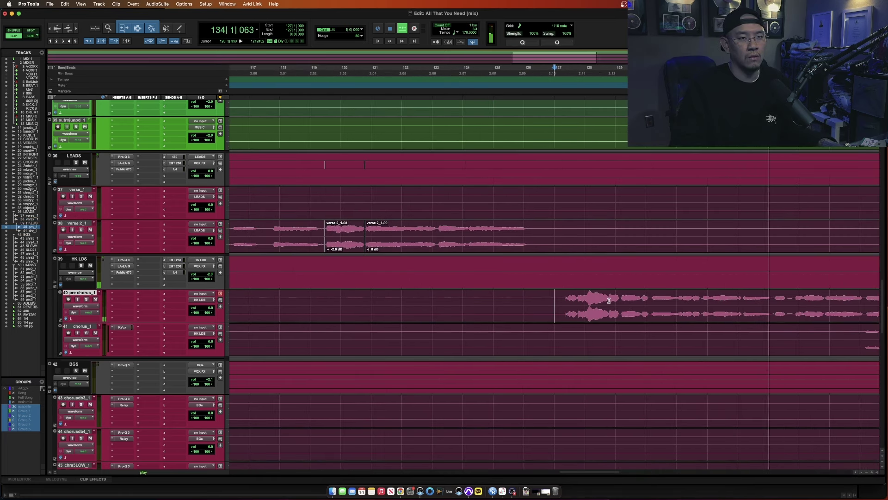
pyautogui.moveTo(609, 301); pyautogui.dragTo(577, 310)
pyautogui.press('b')
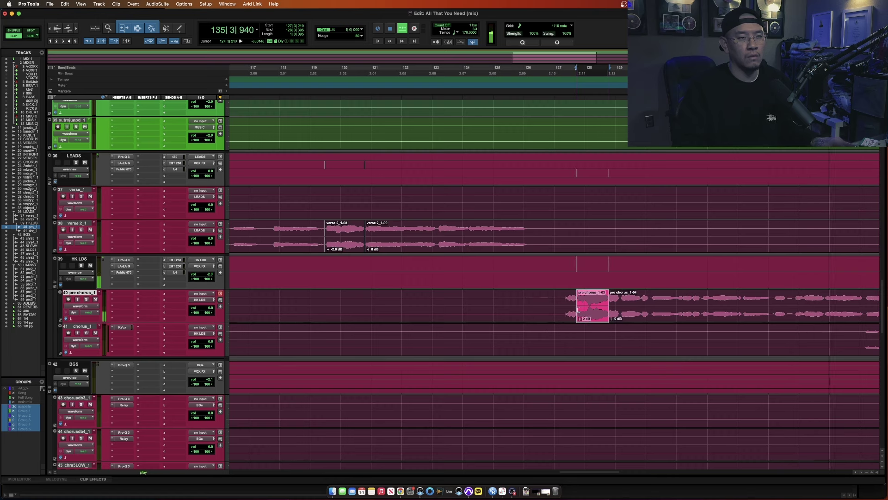
# - Separate the loud opening phrase of the first pre-chorus lead near bar 48 and lower its clip gain
pyautogui.press('super+bracketleft')
pyautogui.press('super+bracketleft')
pyautogui.press('super+bracketleft')
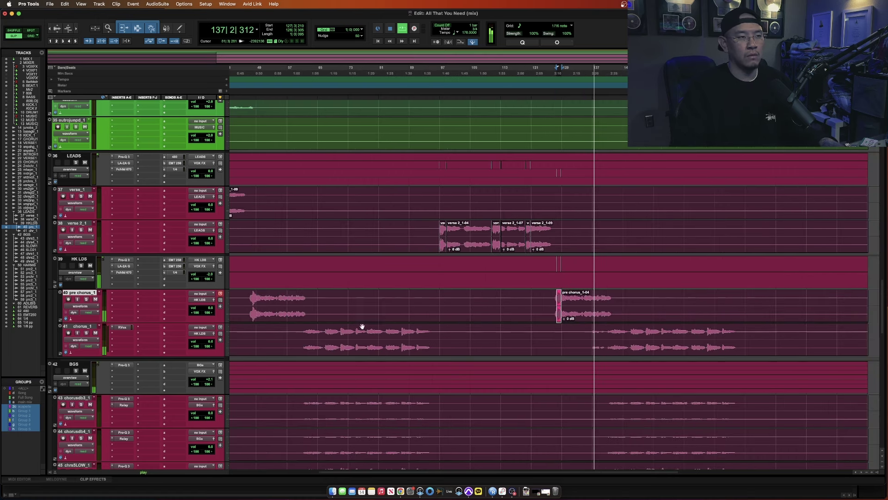
pyautogui.click(253, 303)
pyautogui.press('super+bracketright')
pyautogui.press('super+bracketright')
pyautogui.press('super+bracketright')
pyautogui.press('super+bracketright')
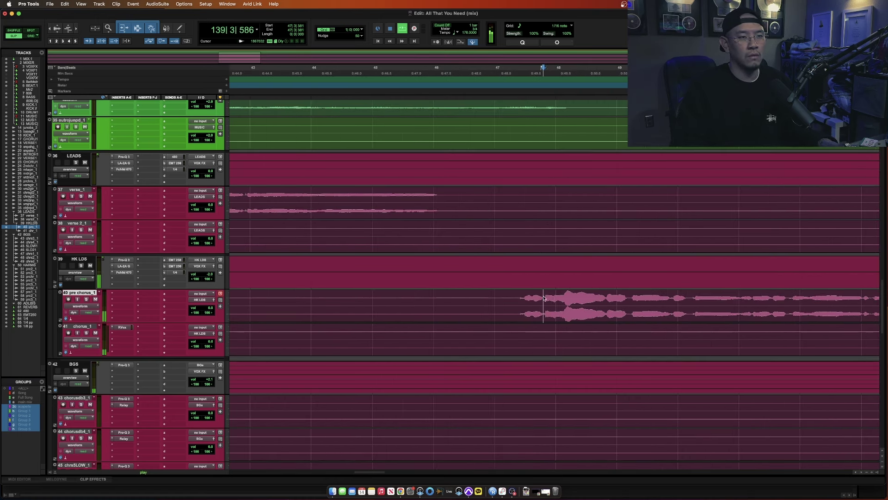
pyautogui.moveTo(544, 299); pyautogui.dragTo(607, 303)
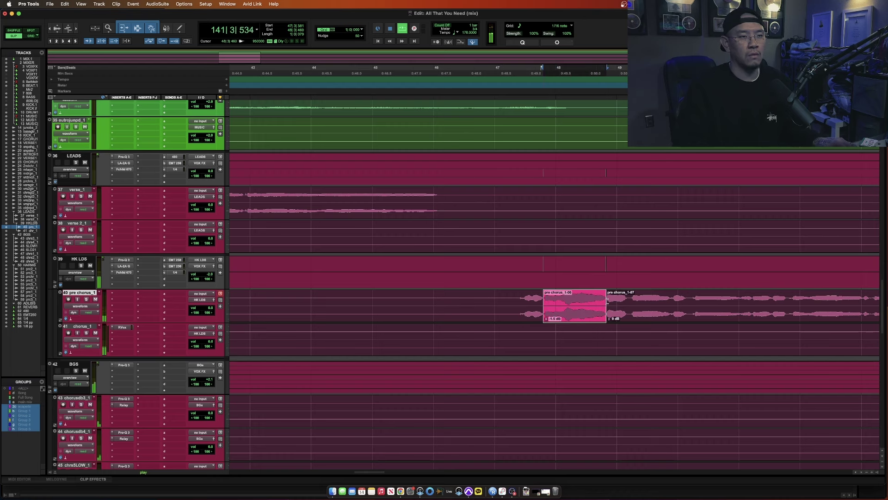
# - Compare the clip gain of the separated opening phrases in the two pre-chorus lead sections
pyautogui.press('super+bracketleft')
pyautogui.press('super+bracketleft')
pyautogui.press('super+bracketleft')
pyautogui.press('super+bracketleft')
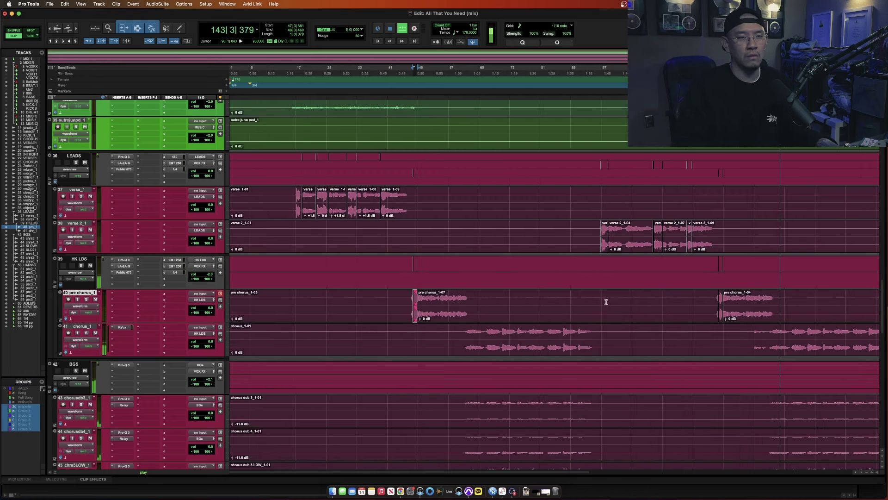
pyautogui.click(734, 309)
pyautogui.press('e')
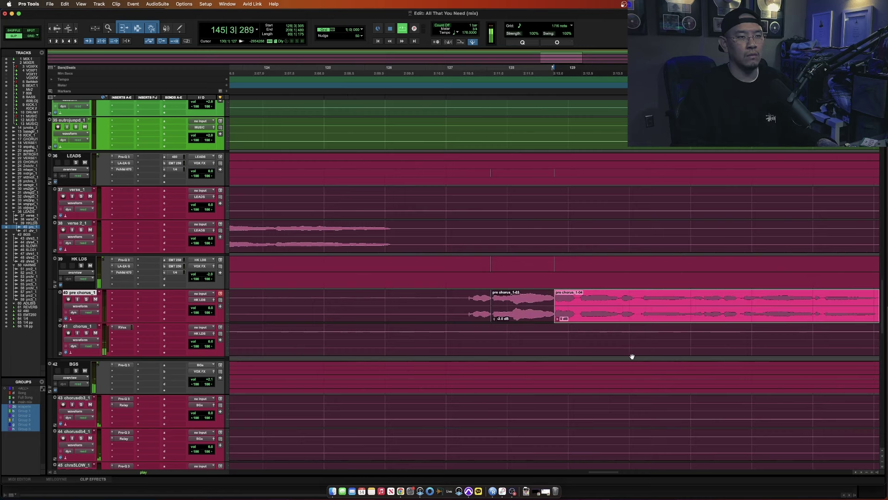
pyautogui.press('e')
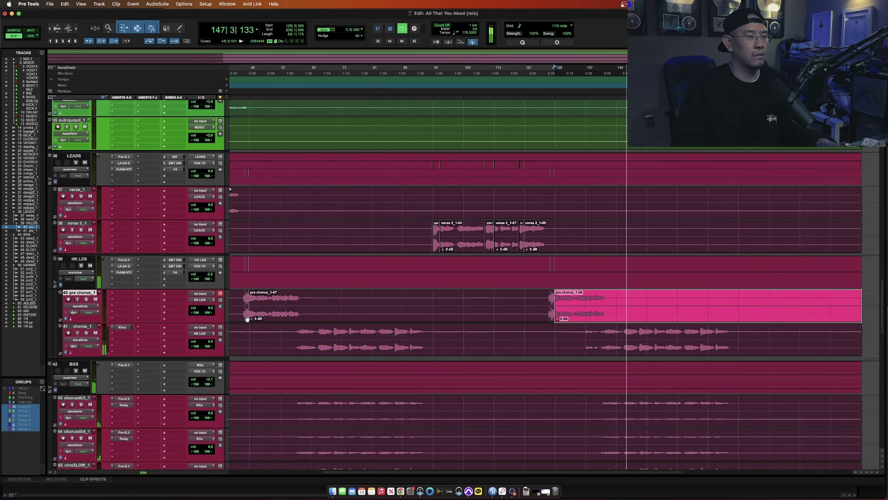
pyautogui.click(248, 319)
# - Lower the BASS track's volume to about -16 dB
pyautogui.scroll(12, 337, 311)
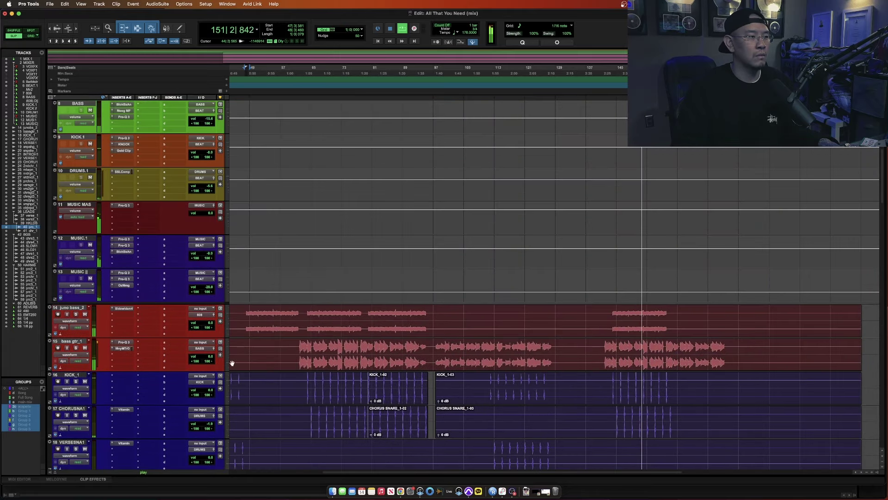
pyautogui.scroll(2, 232, 363)
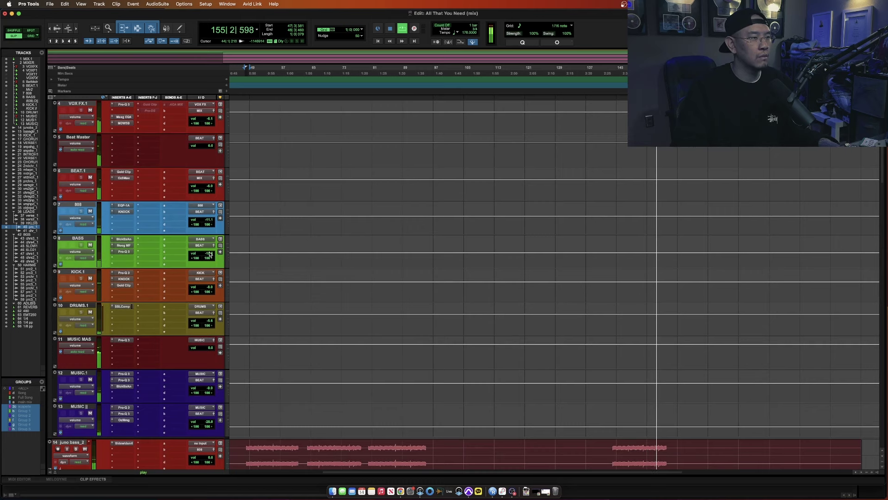
pyautogui.moveTo(210, 253); pyautogui.dragTo(211, 256)
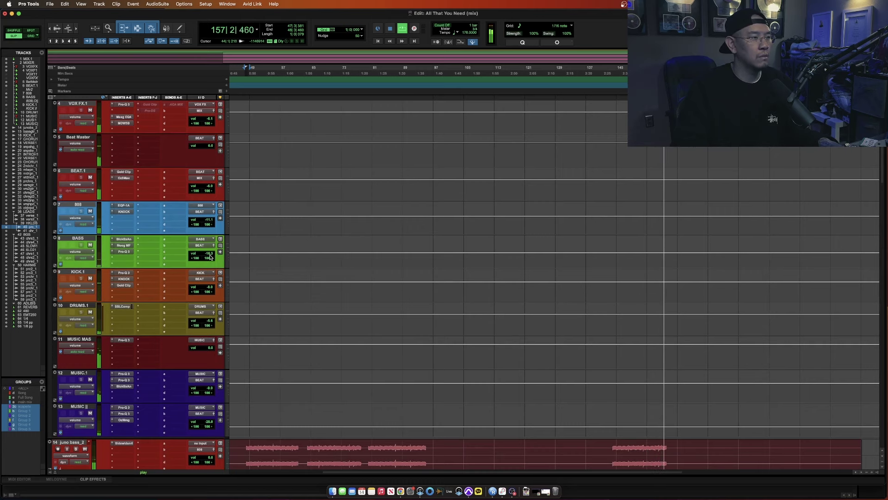
# - Add a dynamic bell cut around 47 Hz in the BASS track's Pro-Q 3 and assign its side-chain key input
pyautogui.click(124, 251)
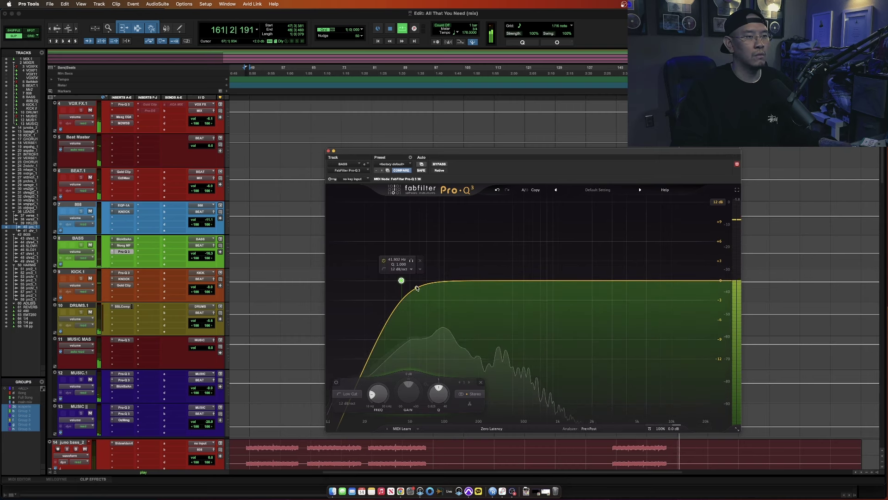
pyautogui.moveTo(414, 289); pyautogui.dragTo(405, 285)
pyautogui.keyDown('alt'); pyautogui.click(407, 288); pyautogui.keyUp('alt')
pyautogui.keyDown('alt'); pyautogui.click(406, 286); pyautogui.keyUp('alt')
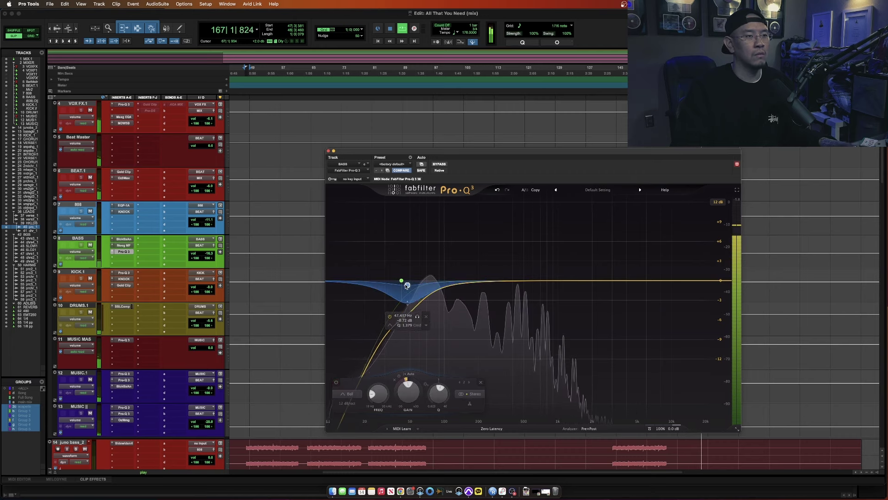
pyautogui.click(354, 179)
pyautogui.click(353, 185)
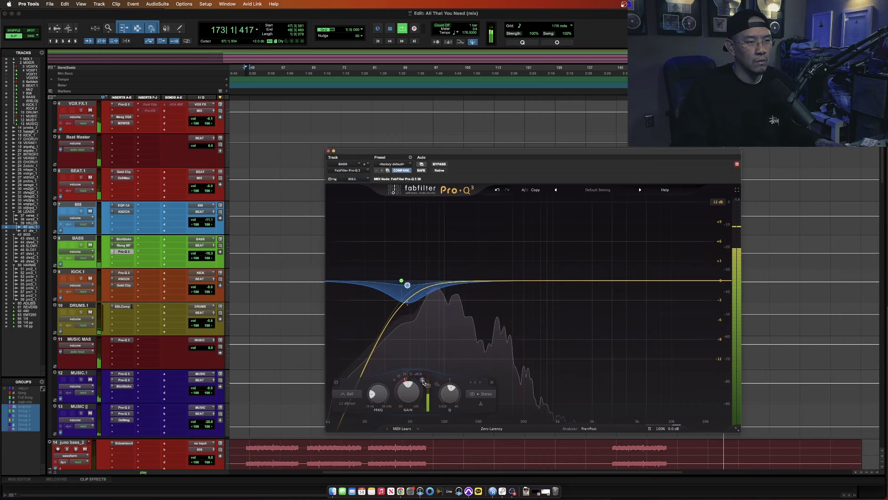
pyautogui.press('super+w')
# - Play the mix from about bar 142 to hear the side-chained bass cut in the last chorus
pyautogui.scroll(-5, 603, 389)
pyautogui.click(609, 317)
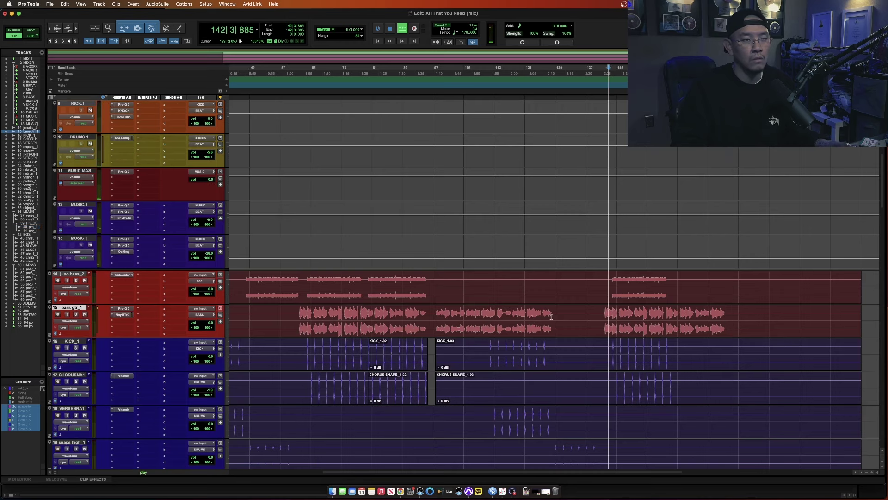
pyautogui.press('space')
pyautogui.scroll(6, 508, 320)
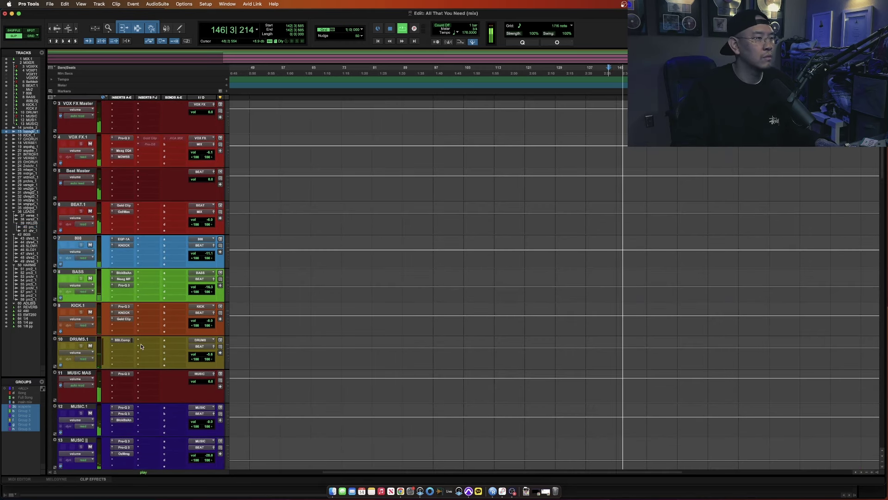
# - Refine the BASS dynamic cut's threshold and shape it to about 46 Hz, -0.20 dB and Q 1.89, ending with playback stopped
pyautogui.click(124, 285)
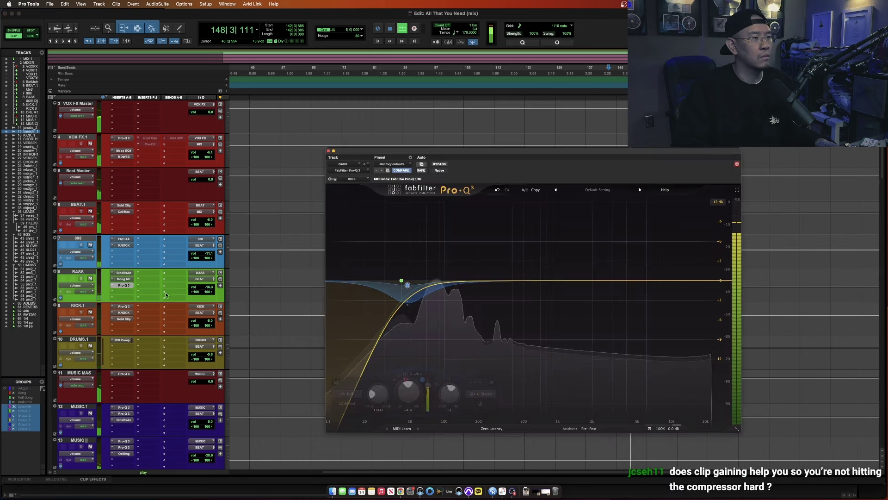
pyautogui.moveTo(407, 284)
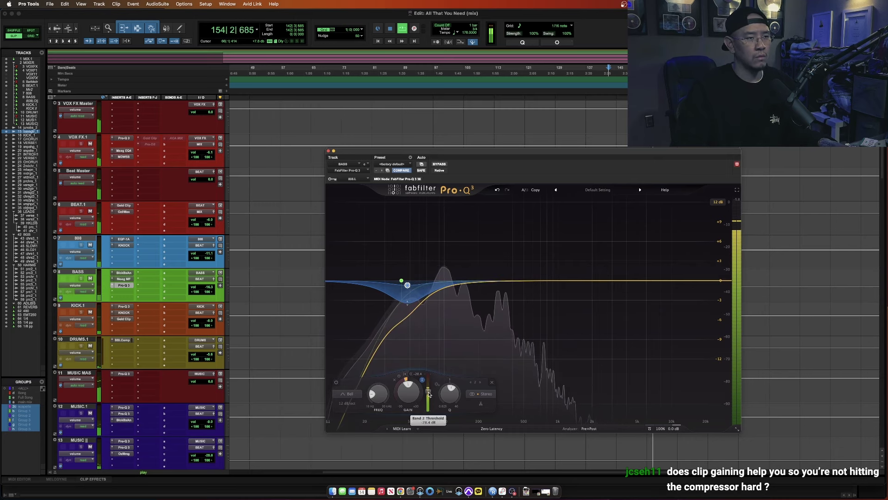
pyautogui.moveTo(429, 395); pyautogui.dragTo(429, 392)
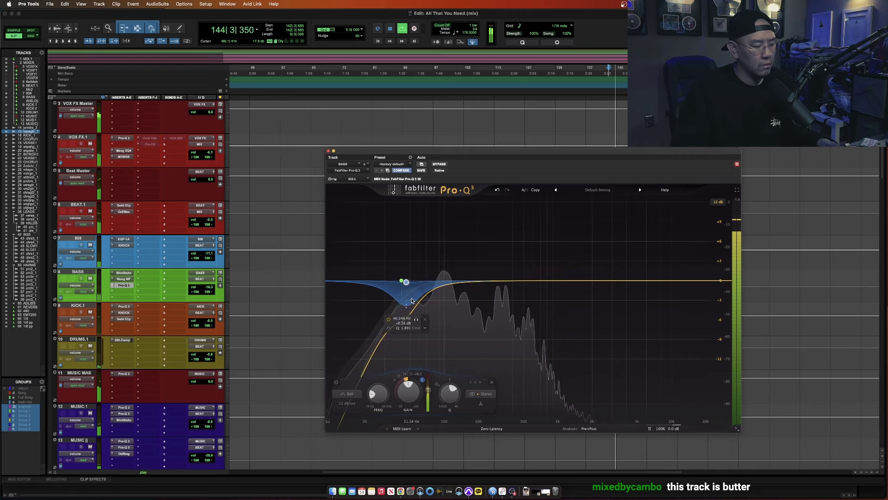
pyautogui.scroll(-3, 402, 281)
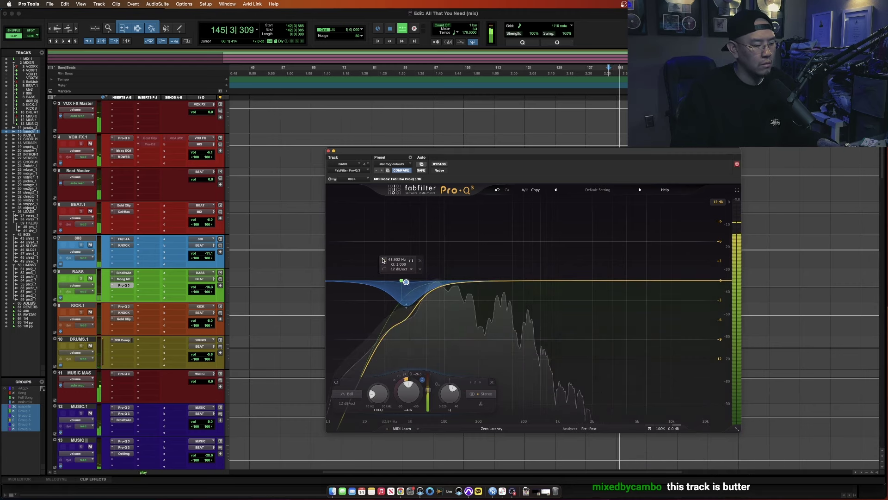
pyautogui.click(329, 151)
pyautogui.scroll(-10, 423, 282)
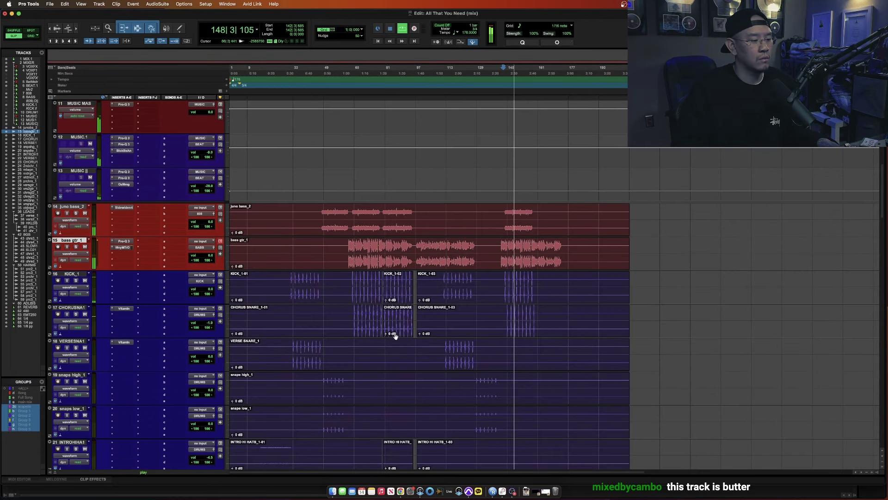
pyautogui.press('space')
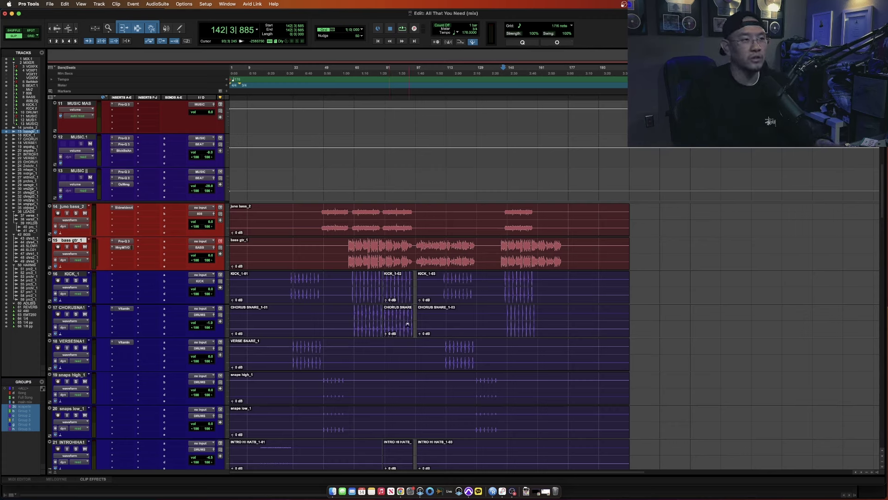
# - Examine the bass guitar's chorus section and the clip-gained phrases across the verse 1 and verse 2 lead vocals
pyautogui.moveTo(347, 254); pyautogui.dragTo(414, 250)
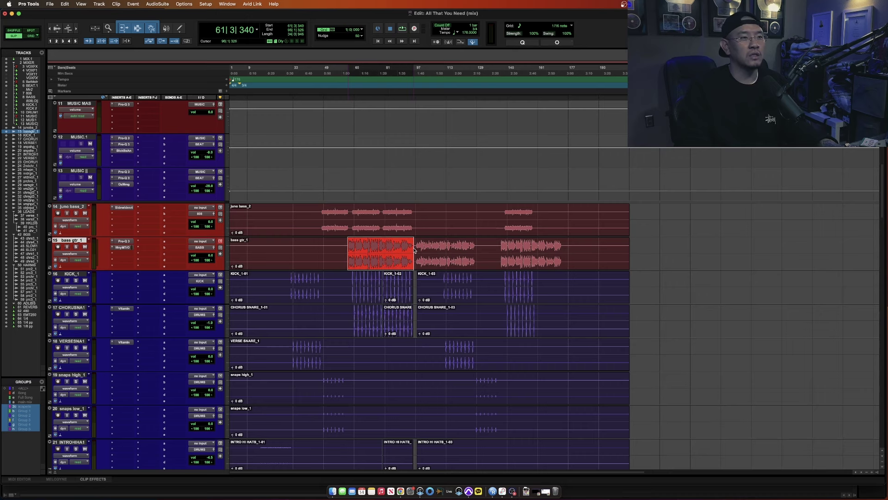
pyautogui.scroll(-15, 413, 249)
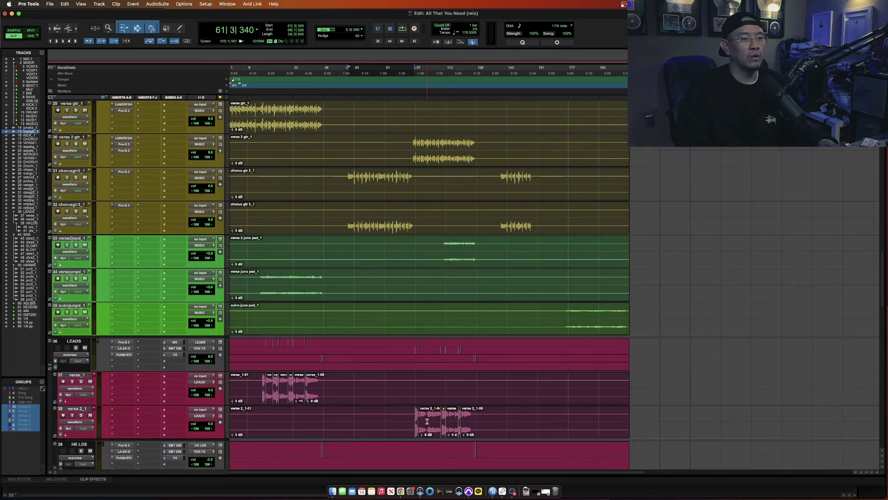
pyautogui.click(417, 435)
pyautogui.press('t')
pyautogui.press('t')
pyautogui.press('t')
pyautogui.press('t')
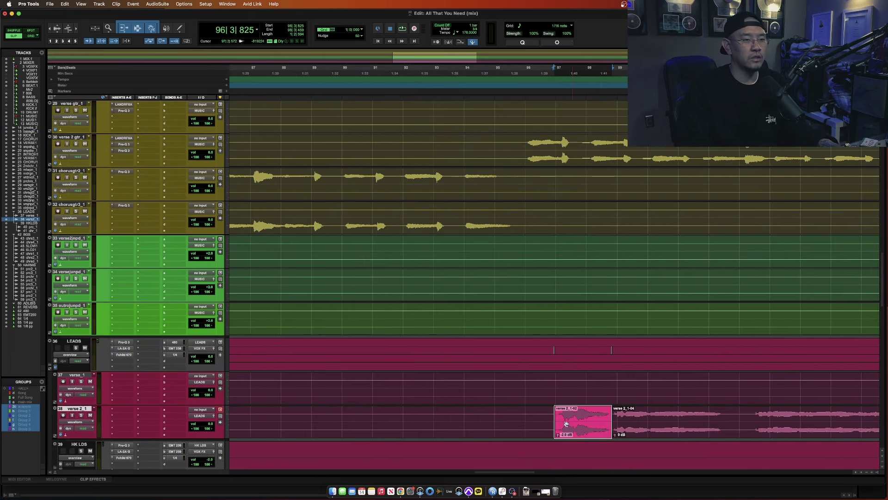
pyautogui.press('super+bracketleft')
pyautogui.press('super+bracketleft')
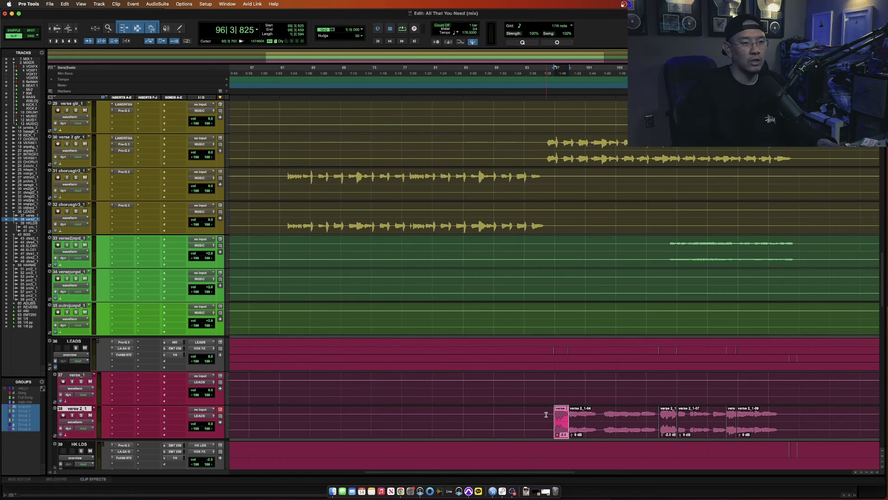
pyautogui.press('super+bracketleft')
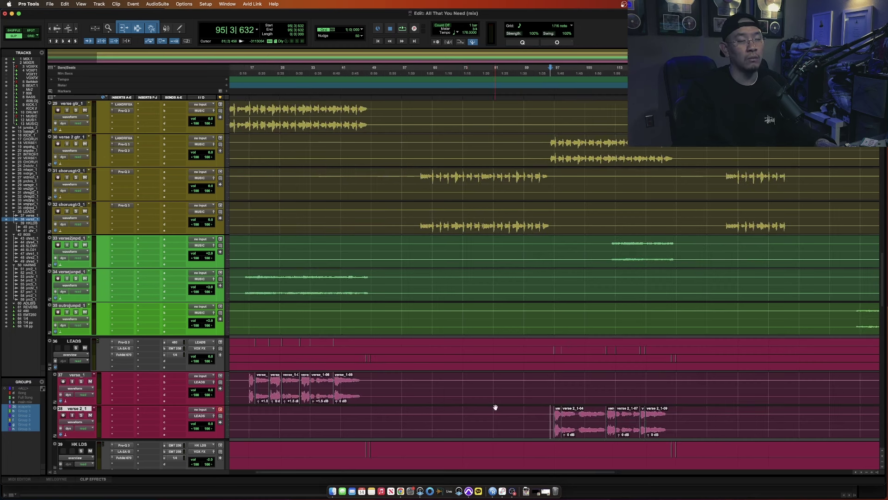
pyautogui.tripleClick(581, 415)
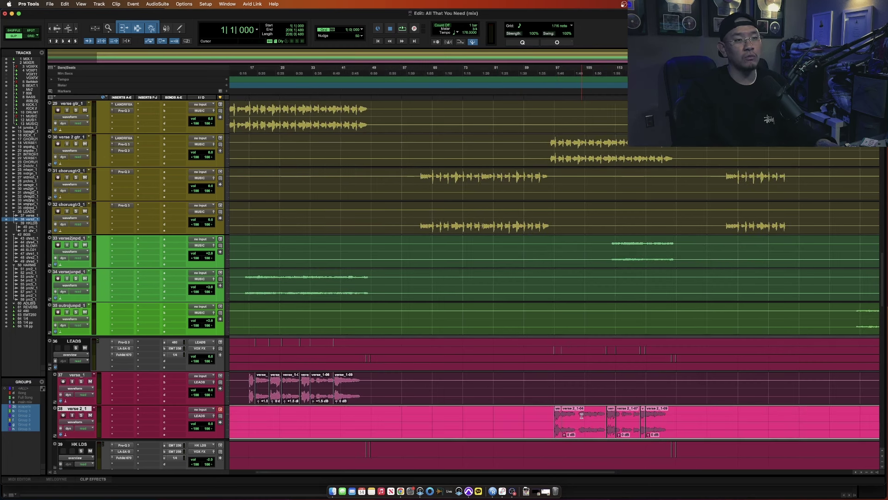
pyautogui.press('super+bracketleft')
pyautogui.click(413, 383)
pyautogui.press('super+bracketright')
pyautogui.press('super+bracketright')
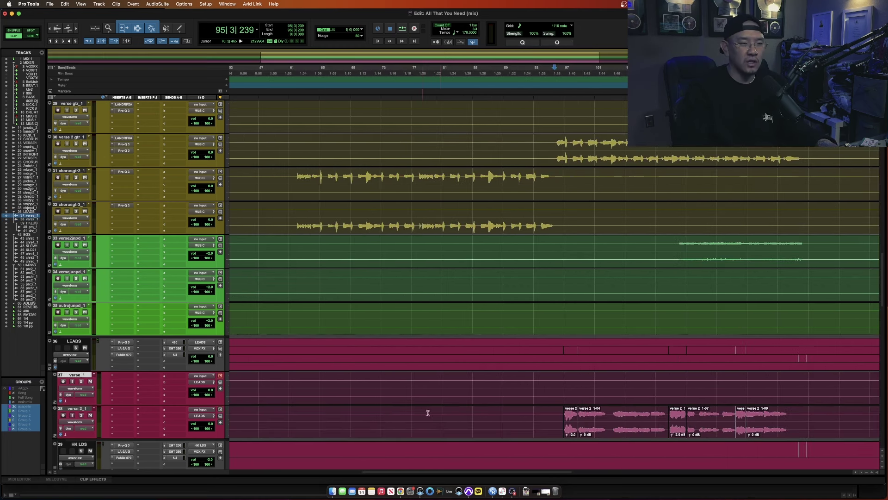
pyautogui.press('super+bracketleft')
pyautogui.press('super+bracketleft')
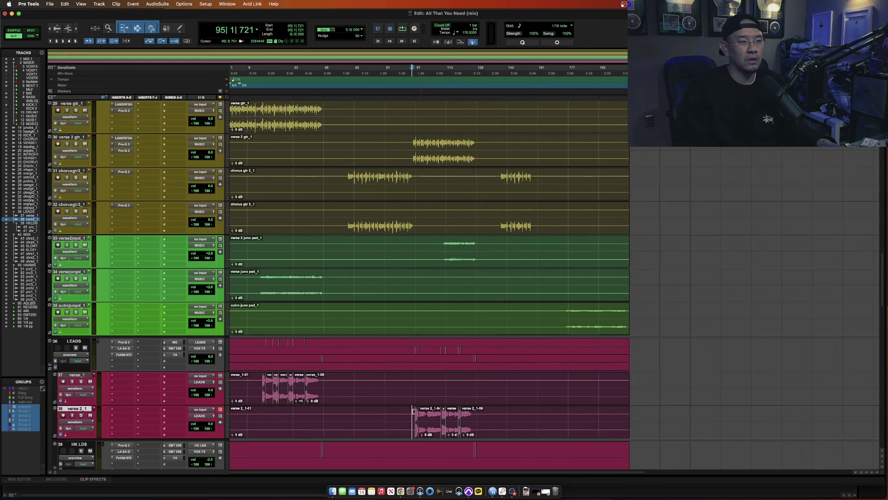
# - Play the mix from about bar 17 to check the verse 1 lead vocal's clip-gained phrases
pyautogui.click(262, 380)
pyautogui.press('space')
pyautogui.press('super+bracketright')
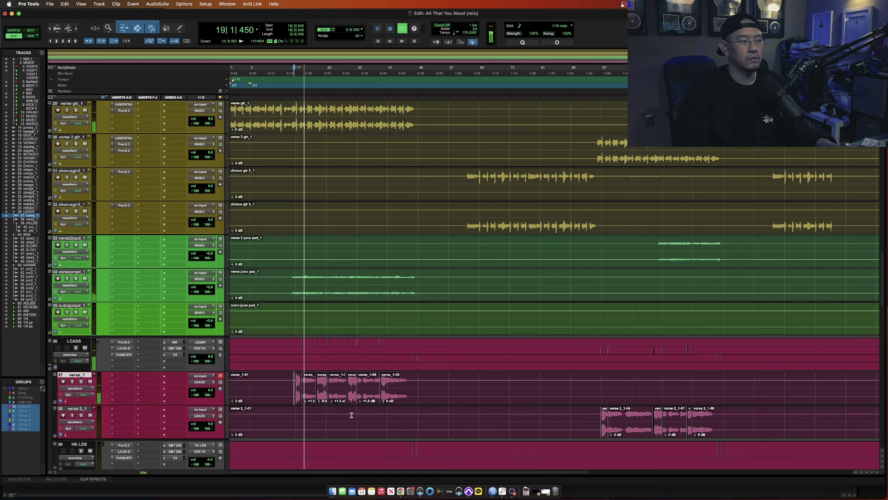
pyautogui.press('super+bracketright')
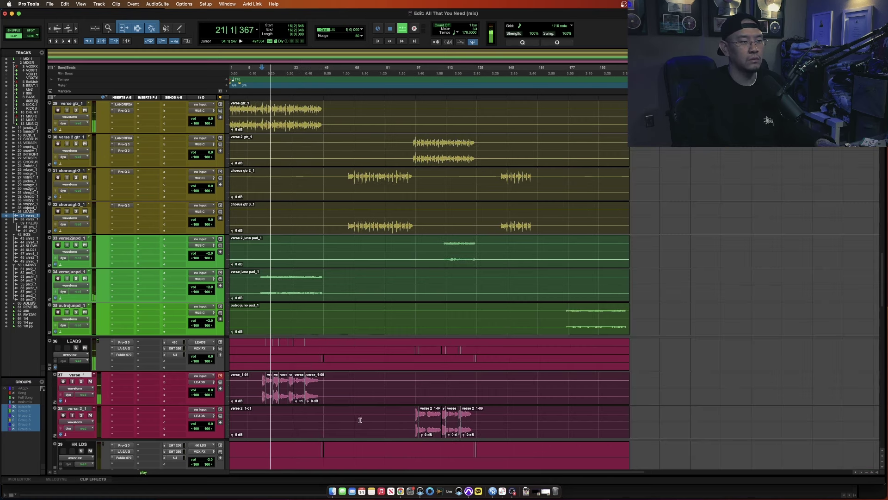
# - Isolate the harsh consonant at bar 20 of the verse 1 lead vocal, lowering its clip gain to -4.5 dB with crossfaded edges
pyautogui.click(388, 383)
pyautogui.press('super+bracketright')
pyautogui.press('super+bracketright')
pyautogui.press('super+bracketright')
pyautogui.press('super+bracketright')
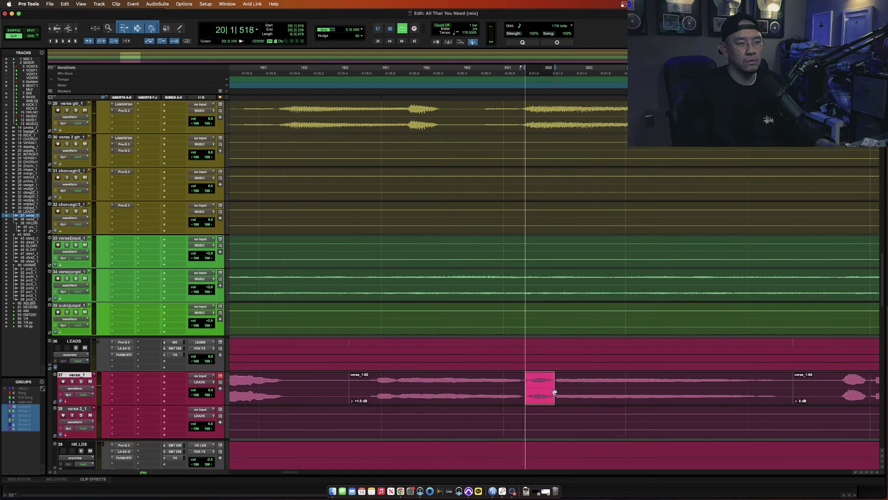
pyautogui.press('super+e')
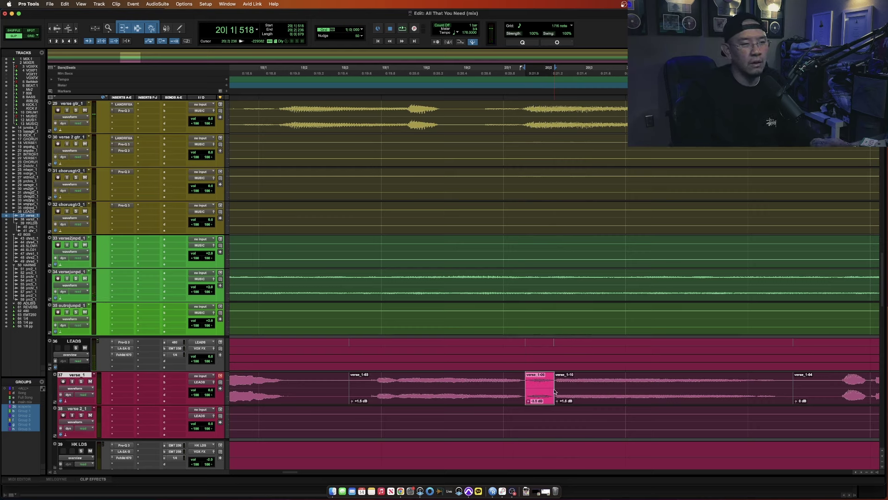
pyautogui.moveTo(565, 377); pyautogui.dragTo(508, 380)
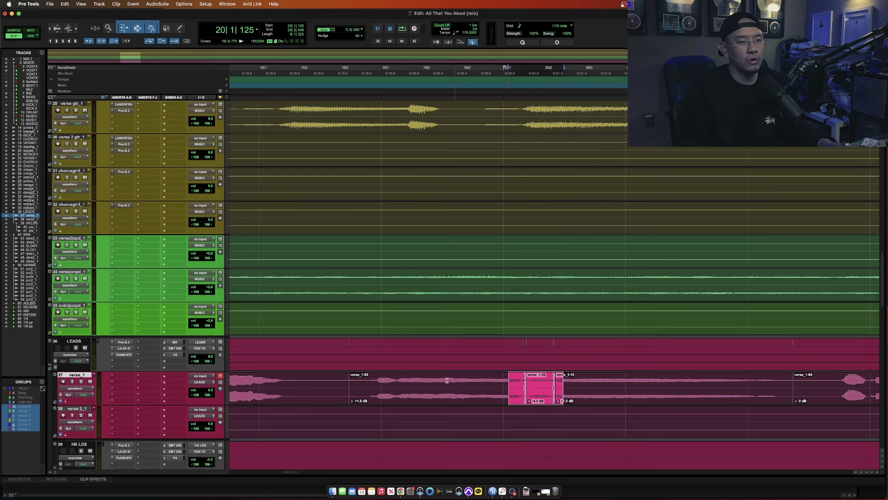
# - Play the mix from about bar 19 to hear the lowered consonant in the verse 1 lead vocal
pyautogui.click(369, 380)
pyautogui.press('space')
pyautogui.press('super+bracketleft')
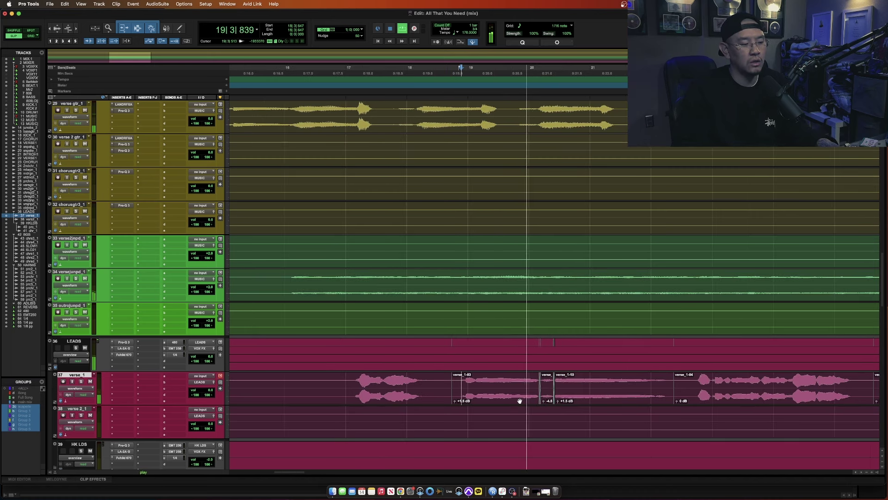
pyautogui.press('super+bracketleft')
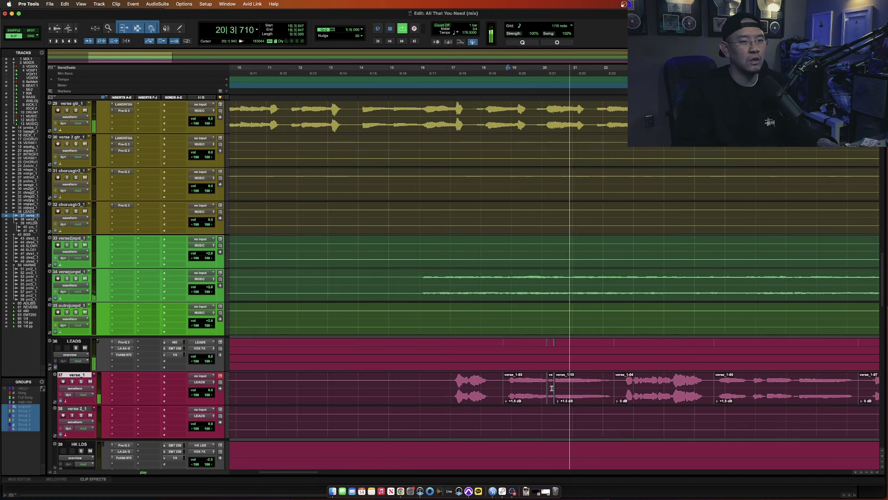
# - Isolate the consonant at bar 23 of the verse 1 lead vocal, lowering its clip gain to -4.0 dB with crossfaded edges
pyautogui.click(604, 381)
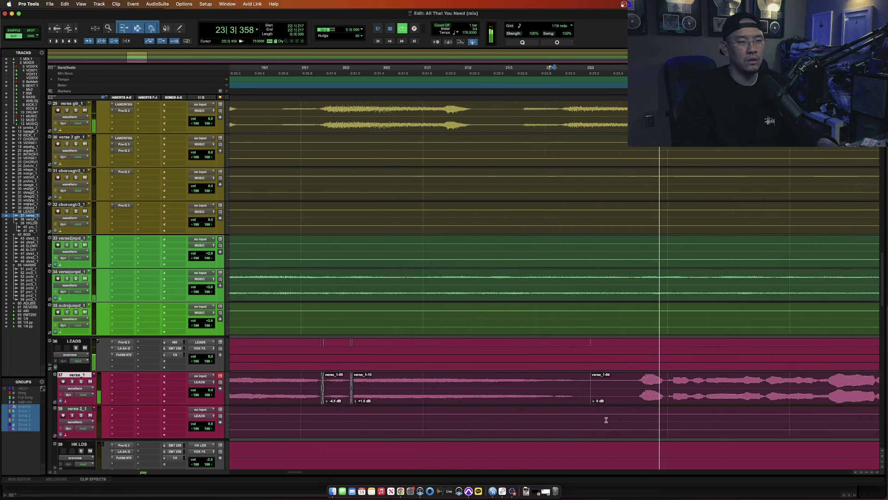
pyautogui.press('super+bracketright')
pyautogui.press('super+bracketright')
pyautogui.press('super+bracketright')
pyautogui.press('super+bracketright')
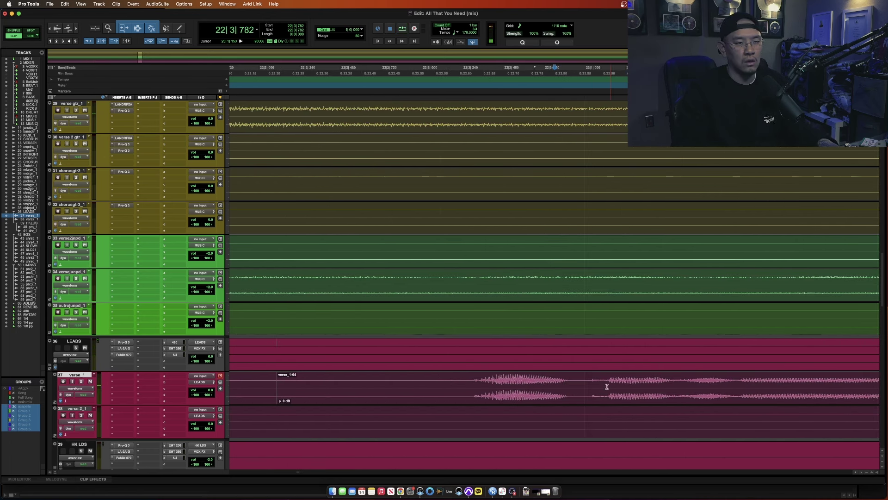
pyautogui.moveTo(586, 386); pyautogui.dragTo(607, 389)
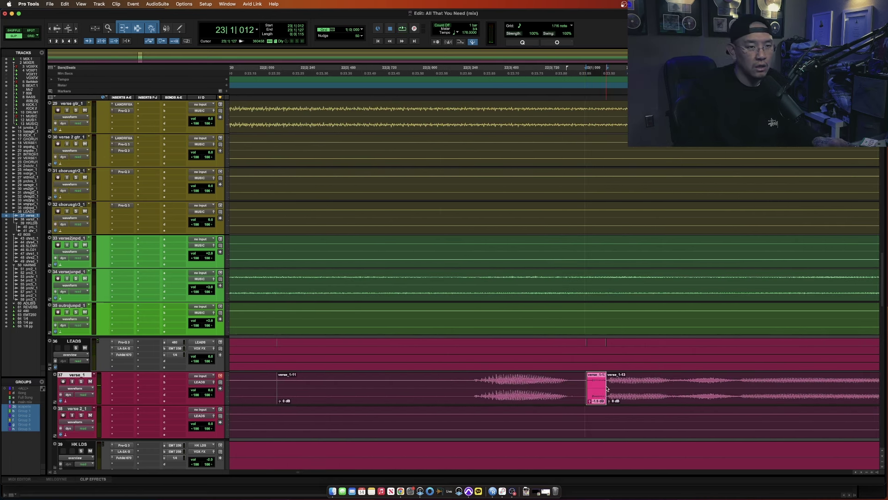
pyautogui.moveTo(564, 383); pyautogui.dragTo(637, 390)
pyautogui.press('f')
# - Separate the phrase tail at bar 22 of the verse 1 lead vocal, lowering its clip gain to -3.1 dB with a crossfade
pyautogui.press('super+bracketleft')
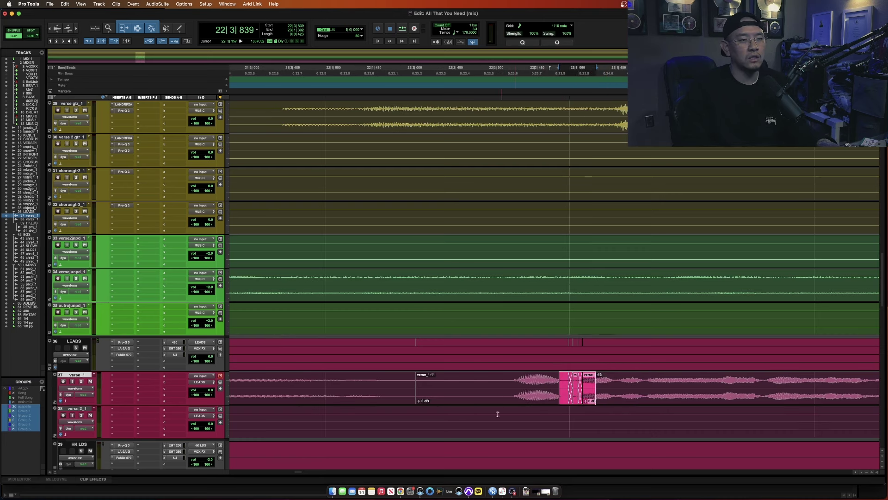
pyautogui.press('super+bracketleft')
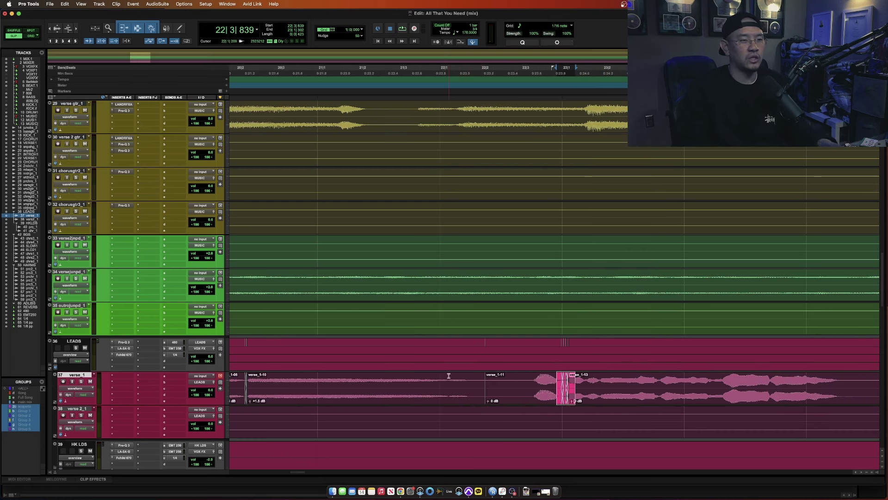
pyautogui.click(449, 376)
pyautogui.press('super+e')
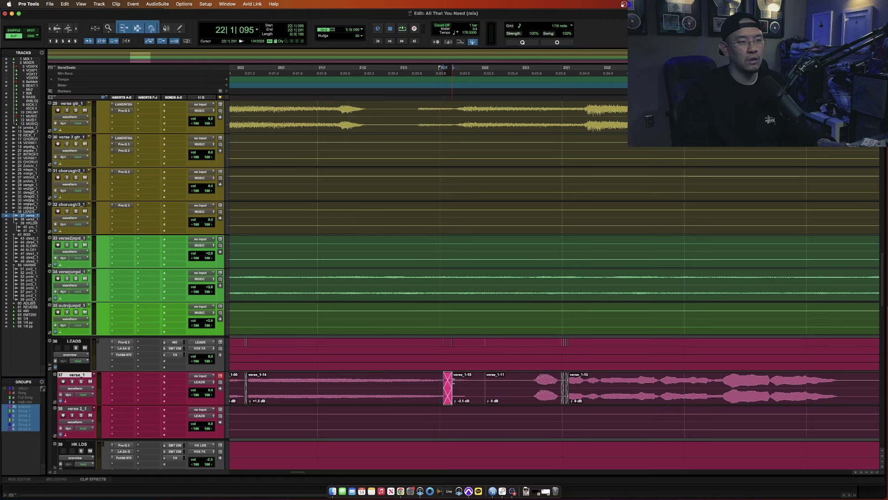
# - Play the mix from about bar 17 to check the clip-gain edits in the verse 1 lead vocal
pyautogui.press('super+bracketleft')
pyautogui.press('super+bracketleft')
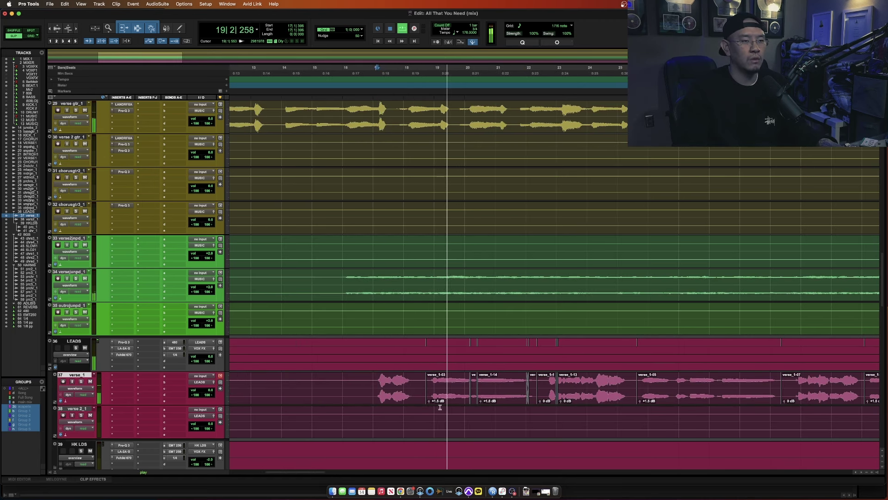
pyautogui.click(507, 391)
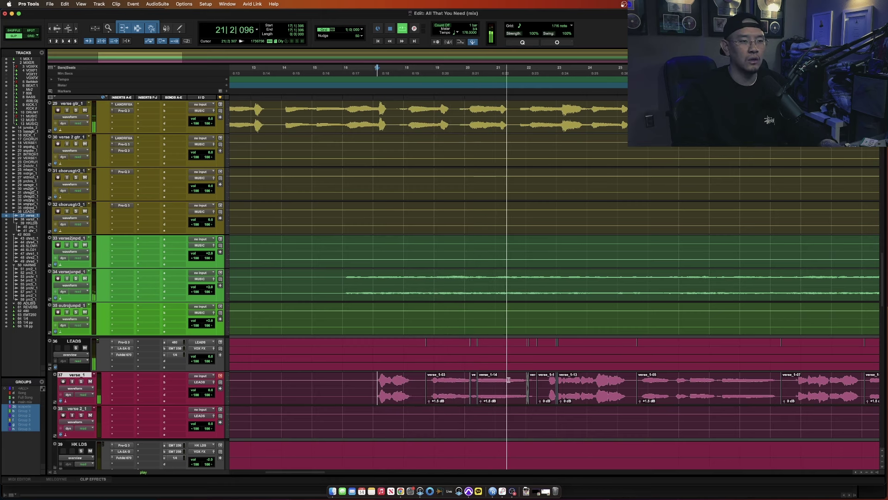
pyautogui.press('super+bracketleft')
pyautogui.click(550, 395)
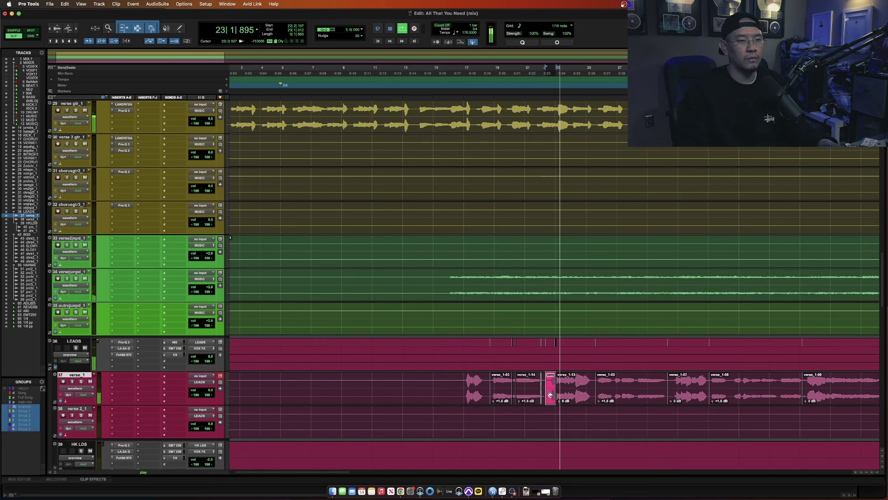
# - Inspect the crossfaded edit at bar 23 of the verse 1 lead vocal and play the mix from about bar 22
pyautogui.click(565, 396)
pyautogui.press('super+bracketright')
pyautogui.press('super+bracketright')
pyautogui.press('super+bracketright')
pyautogui.press('super+bracketright')
pyautogui.press('super+bracketright')
pyautogui.press('super+bracketright')
pyautogui.press('super+bracketright')
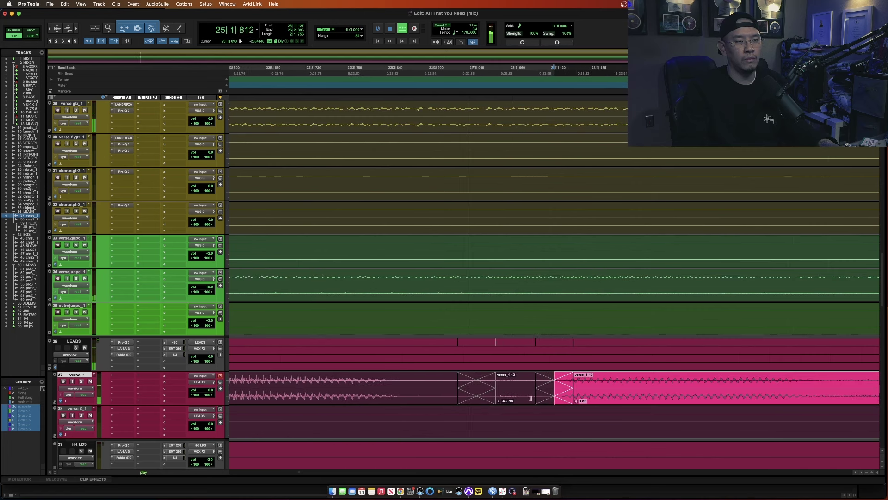
pyautogui.moveTo(503, 430); pyautogui.dragTo(503, 430)
pyautogui.press('super+bracketleft')
pyautogui.press('super+bracketleft')
pyautogui.press('super+bracketleft')
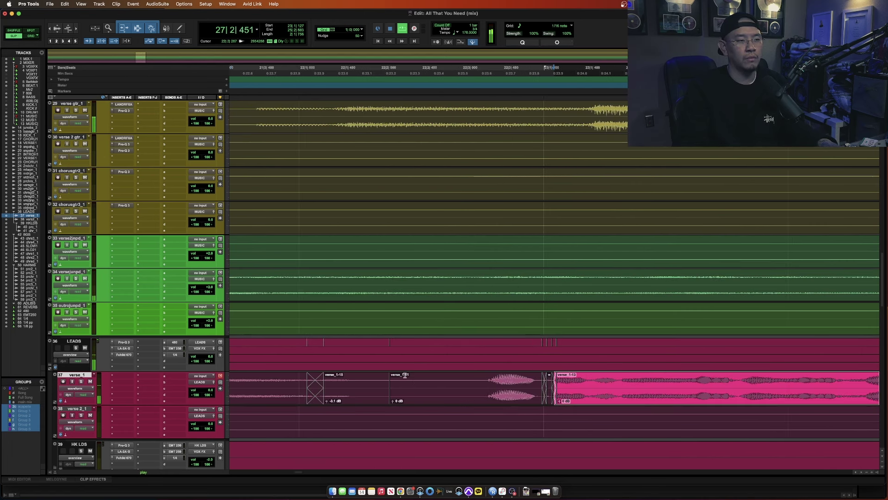
pyautogui.click(403, 376)
pyautogui.press('super+bracketleft')
pyautogui.press('super+bracketleft')
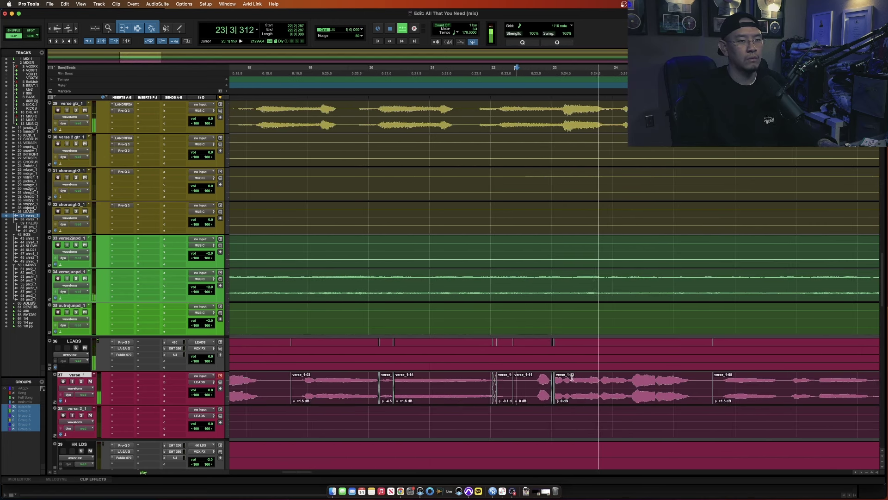
# - Isolate the short syllable just after the bar 23 edit in the verse 1 lead vocal, lowering its clip gain and crossfading its edges
pyautogui.press('super+bracketright')
pyautogui.press('super+bracketright')
pyautogui.press('super+bracketright')
pyautogui.moveTo(481, 387); pyautogui.dragTo(555, 388)
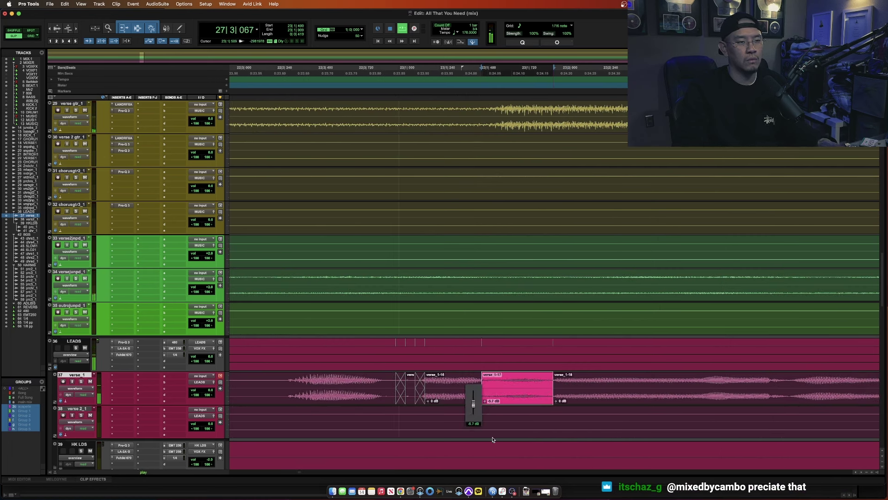
pyautogui.moveTo(462, 378); pyautogui.dragTo(564, 380)
pyautogui.press('f')
# - Play the mix from about bar 21 to check the lowered syllables around bar 23 of the verse 1 lead vocal
pyautogui.press('super+bracketleft')
pyautogui.press('super+bracketleft')
pyautogui.press('space')
pyautogui.doubleClick(395, 385)
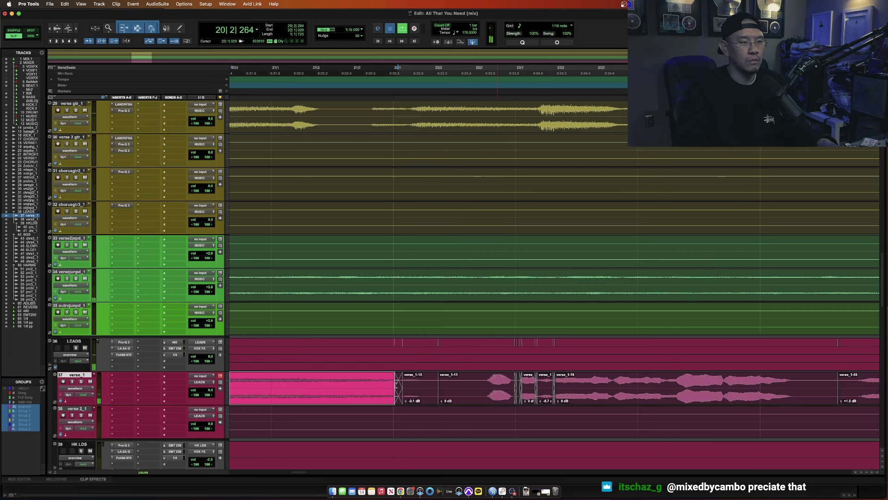
pyautogui.click(358, 374)
pyautogui.press('space')
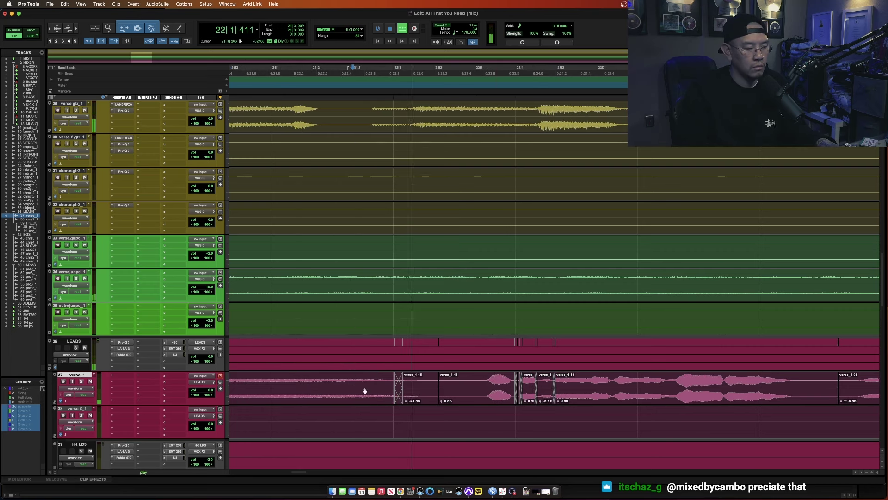
pyautogui.press('super+bracketleft')
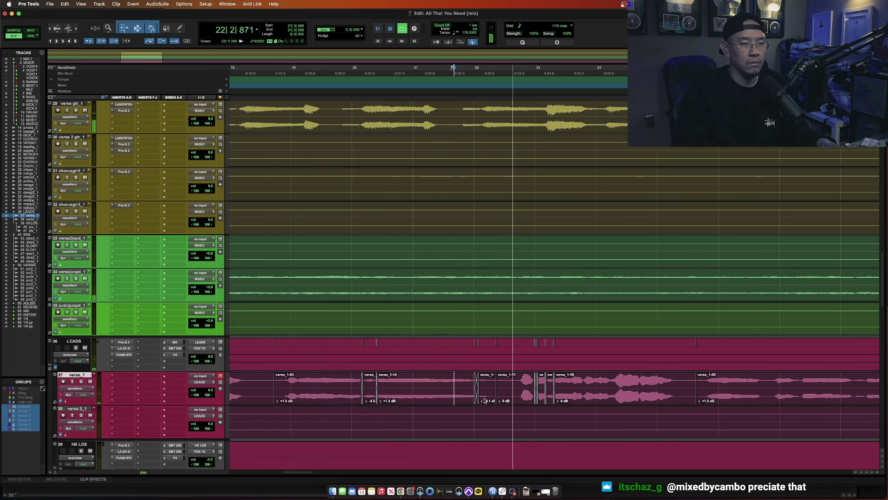
pyautogui.click(568, 399)
pyautogui.click(551, 398)
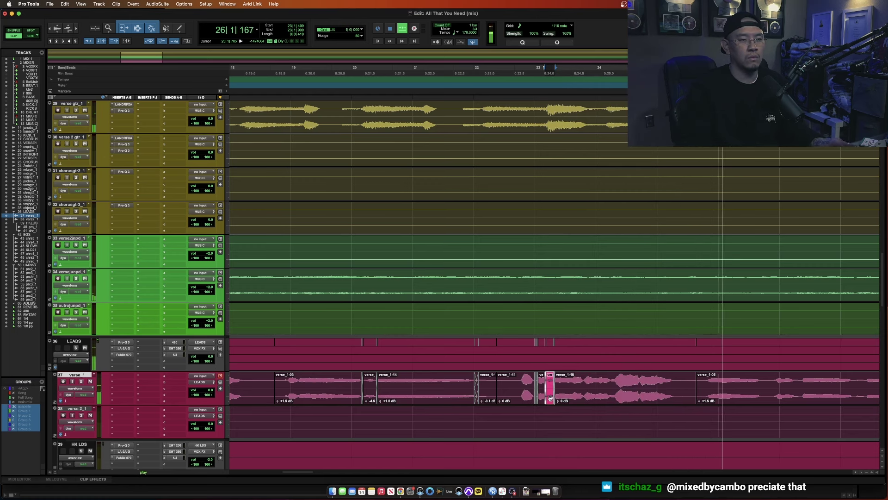
# - Separate the short consonant near the end of bar 26 in the verse 1 lead vocal and crossfade its edges
pyautogui.press('super+bracketright')
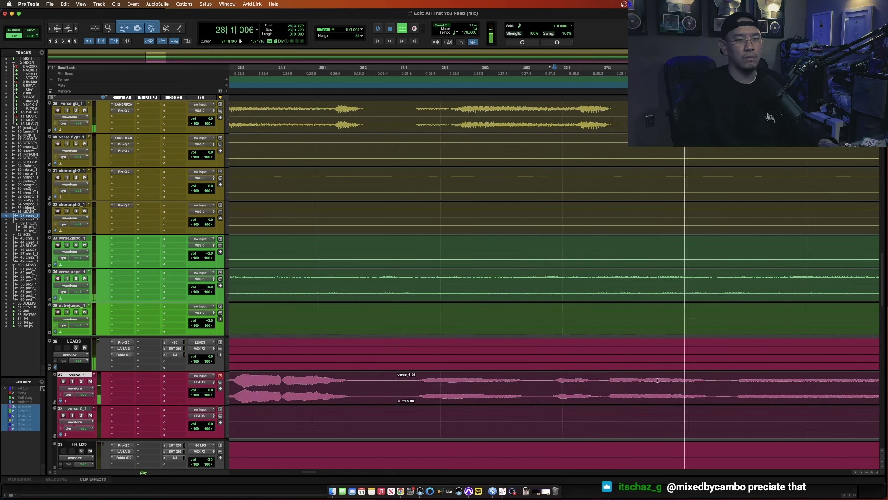
pyautogui.moveTo(551, 386)
pyautogui.mouseDown()
pyautogui.moveTo(524, 394)
pyautogui.moveTo(524, 384)
pyautogui.moveTo(546, 384)
pyautogui.mouseUp()
pyautogui.press('b')
pyautogui.press('f')
pyautogui.press('r')
pyautogui.press('r')
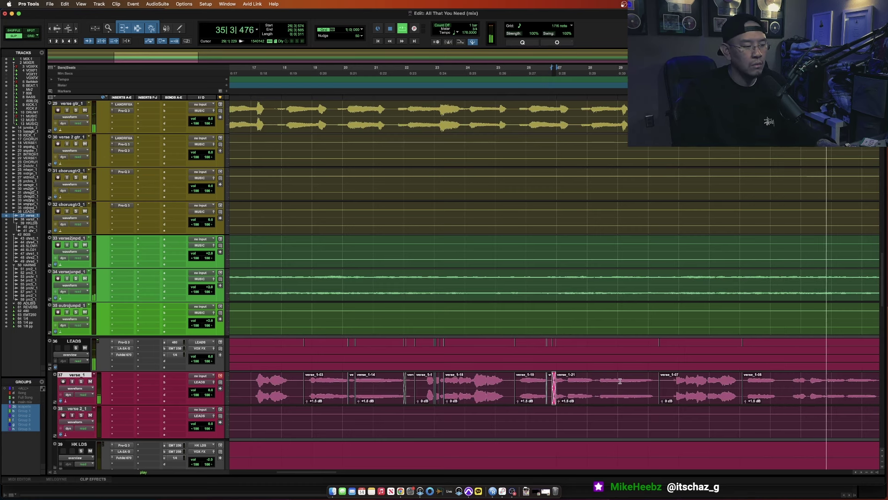
# - Examine and listen to the closing phrases of the verse 1 lead vocal across about bars 39 to 43
pyautogui.click(635, 382)
pyautogui.press('super+bracketleft')
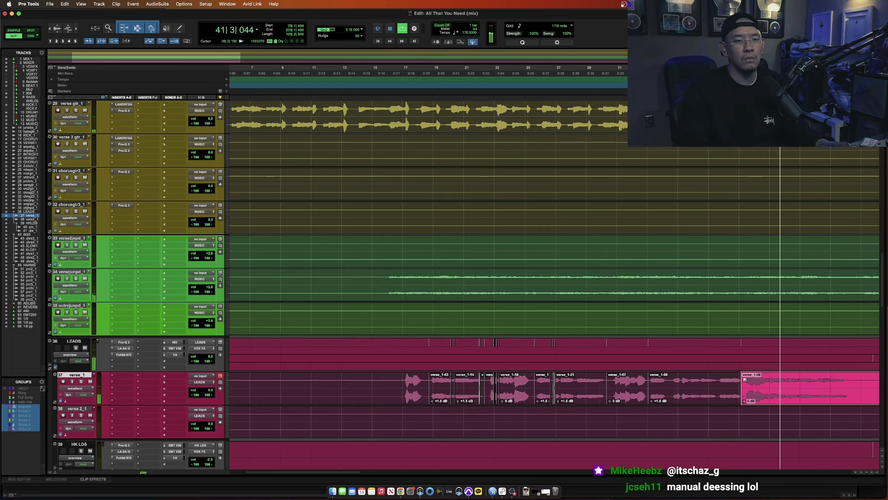
pyautogui.press('super+bracketright')
pyautogui.press('super+bracketright')
pyautogui.press('super+bracketleft')
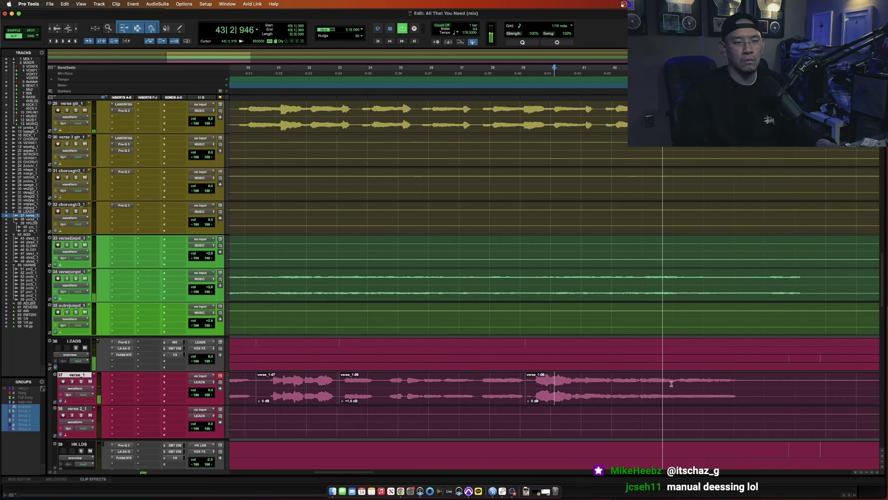
pyautogui.press('super+bracketright')
pyautogui.press('super+bracketright')
pyautogui.press('super+bracketright')
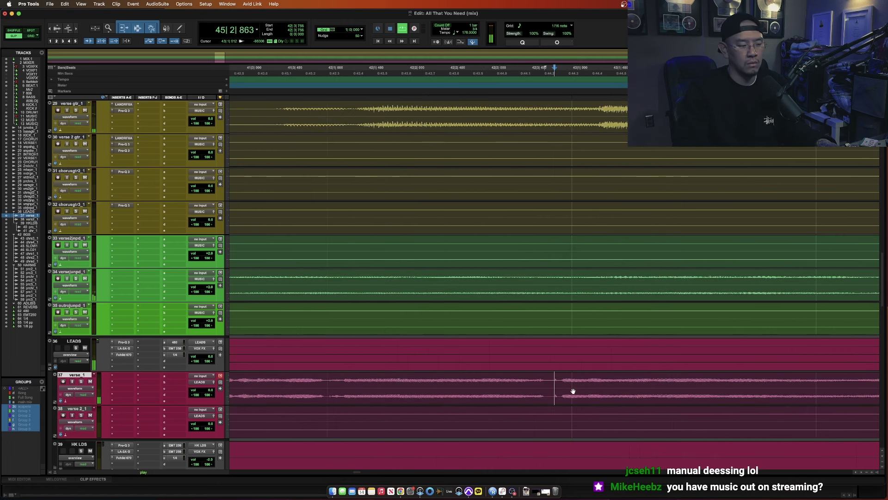
pyautogui.press('super+bracketleft')
pyautogui.press('super+bracketleft')
pyautogui.press('super+bracketleft')
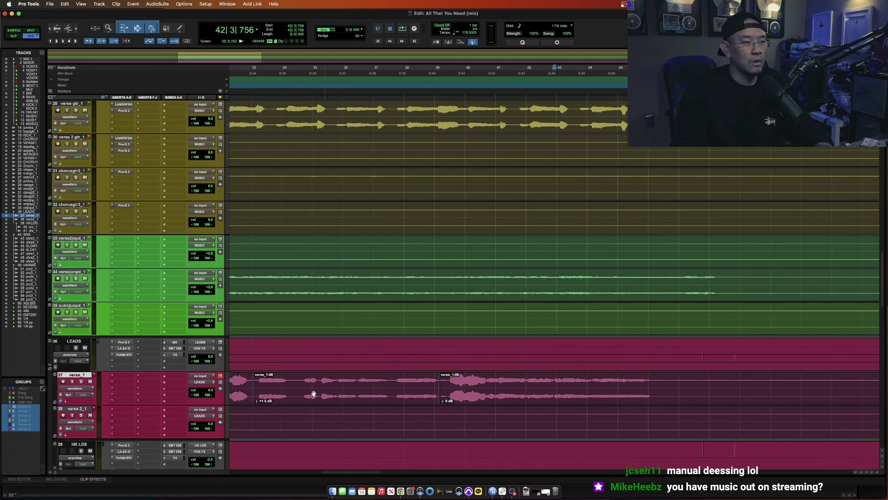
pyautogui.press('super+bracketleft')
pyautogui.press('super+bracketleft')
pyautogui.press('super+bracketleft')
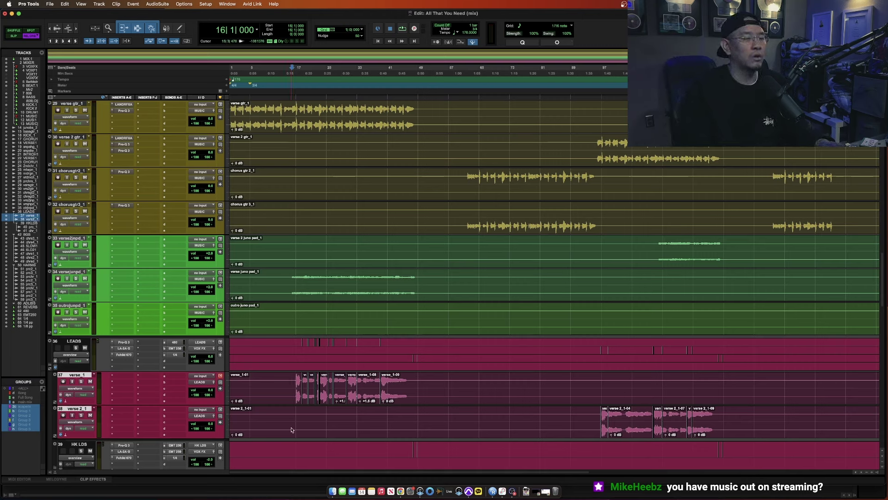
pyautogui.press('a')
pyautogui.press('super+z')
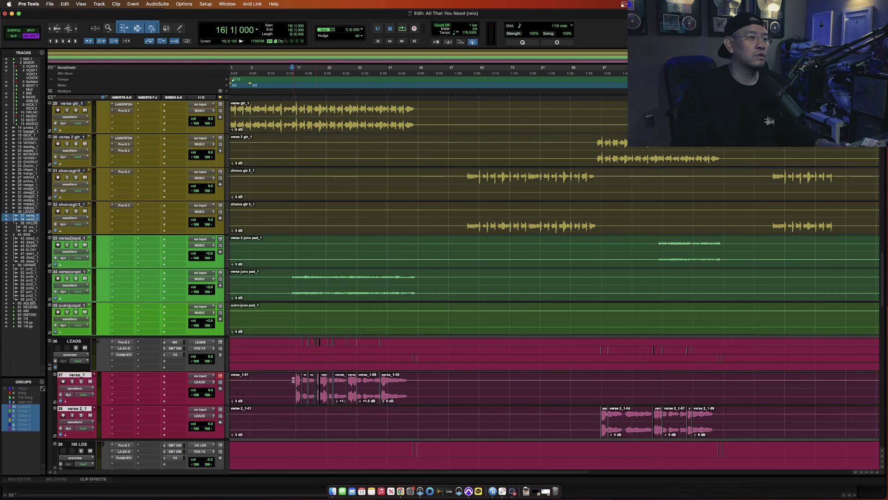
pyautogui.moveTo(291, 381); pyautogui.dragTo(414, 388)
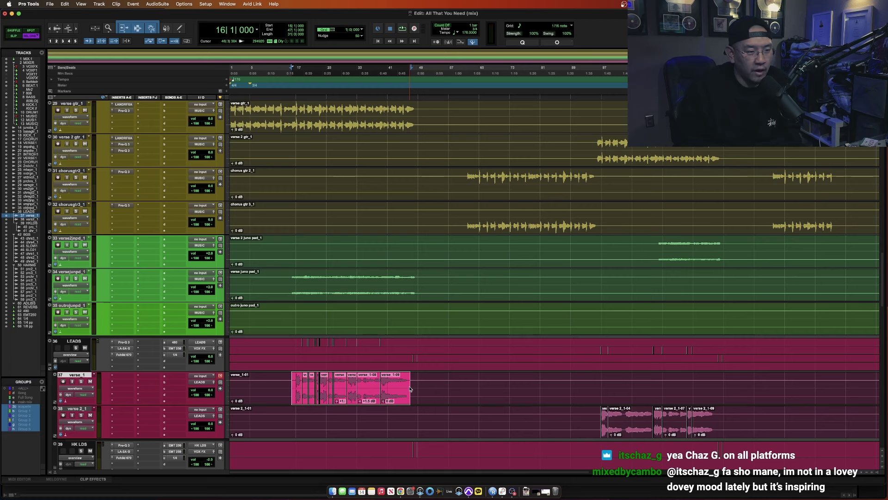
pyautogui.press('t')
pyautogui.press('t')
pyautogui.press('F4')
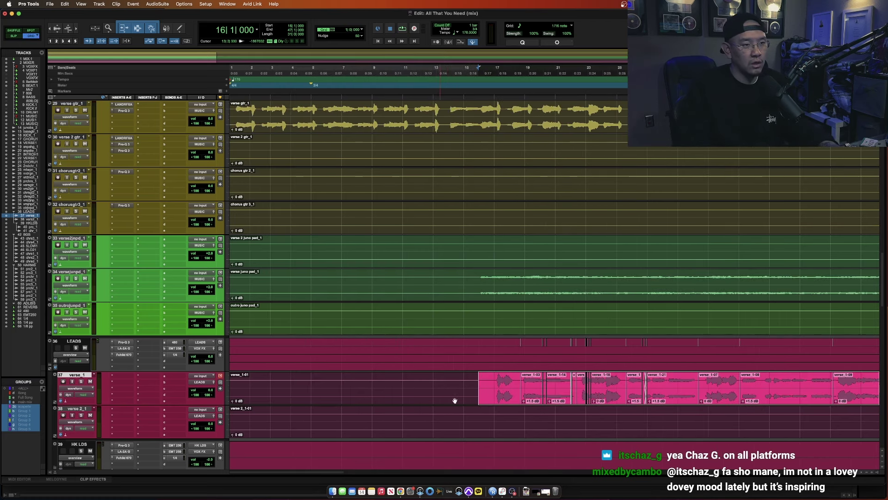
# - Play the verse 1 section from about bar 16 to check the lead vocal's clip-gain edits in the mix
pyautogui.click(472, 383)
pyautogui.press('r')
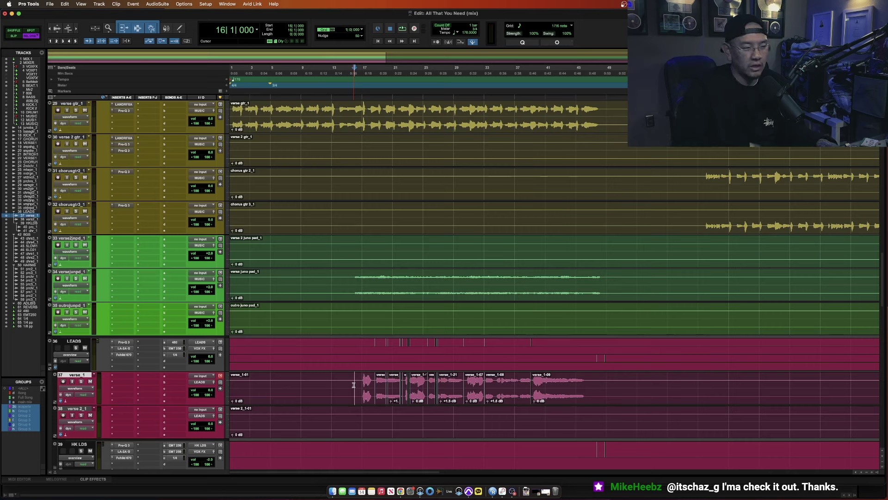
pyautogui.press('space')
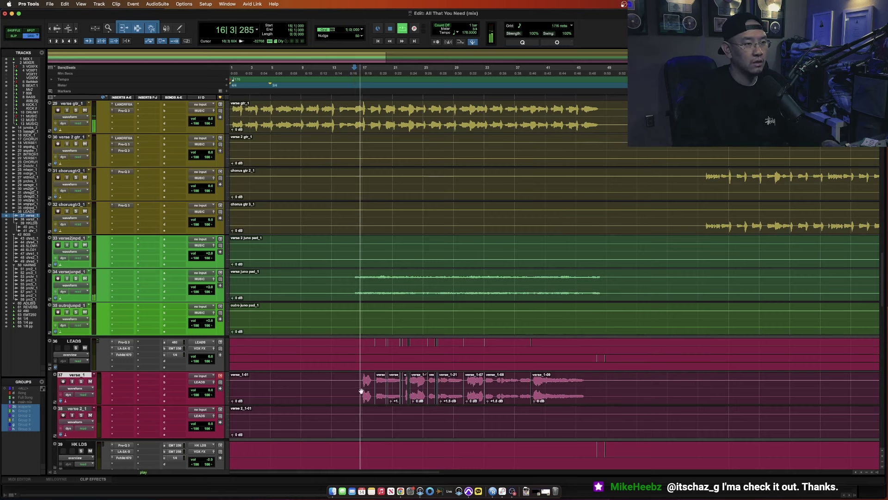
pyautogui.press('F4')
pyautogui.click(362, 384)
pyautogui.press('t')
pyautogui.press('t')
pyautogui.press('r')
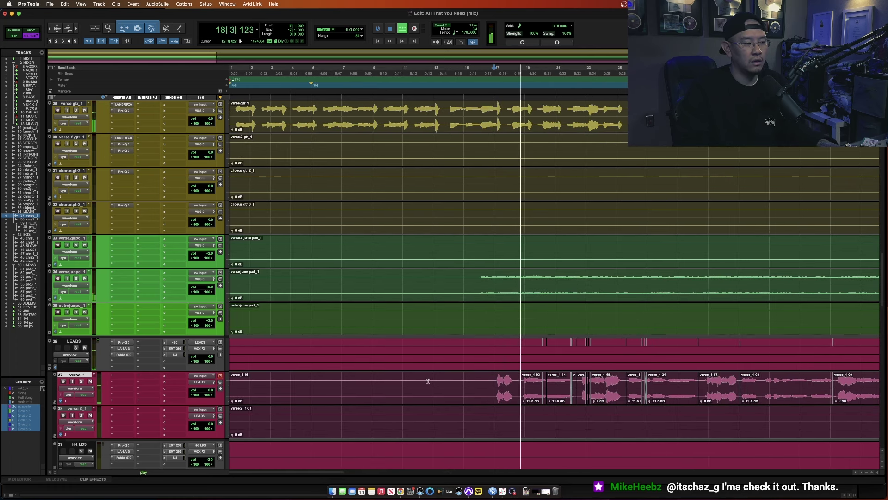
pyautogui.press('super+bracketleft')
pyautogui.press('super+bracketright')
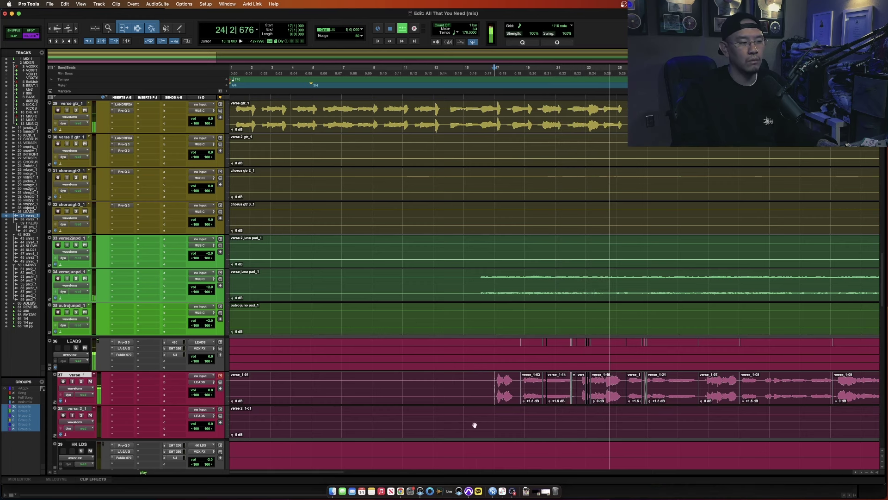
# - Separate the phrase from about bar 34 beat 3 to bar 37 beat 2 in the verse 1 lead vocal as its own clip
pyautogui.press('super+bracketleft')
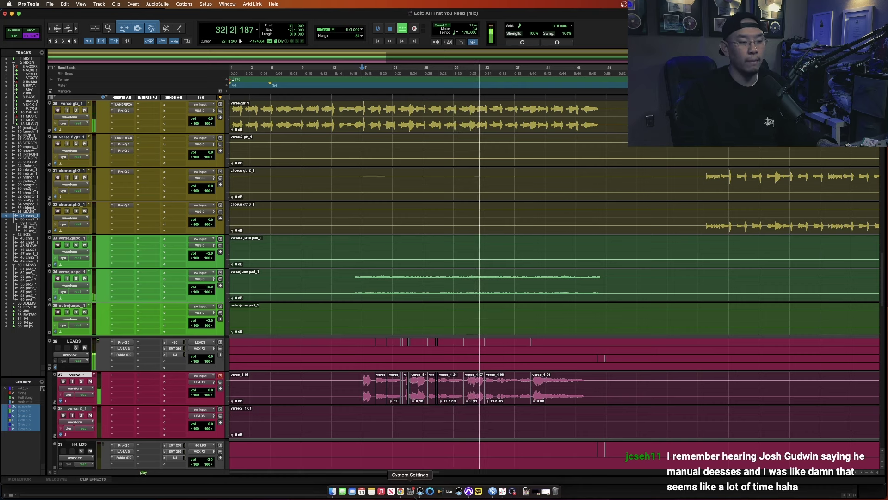
pyautogui.press('F4')
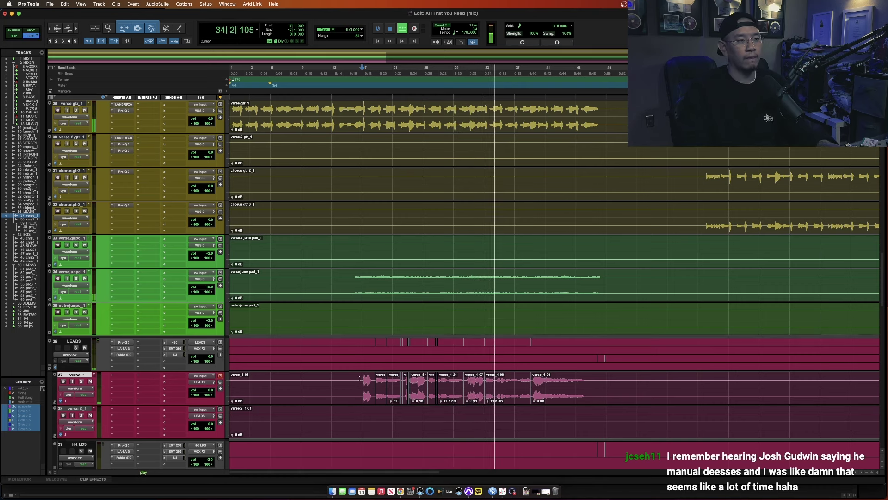
pyautogui.click(516, 379)
pyautogui.press('t')
pyautogui.press('t')
pyautogui.press('t')
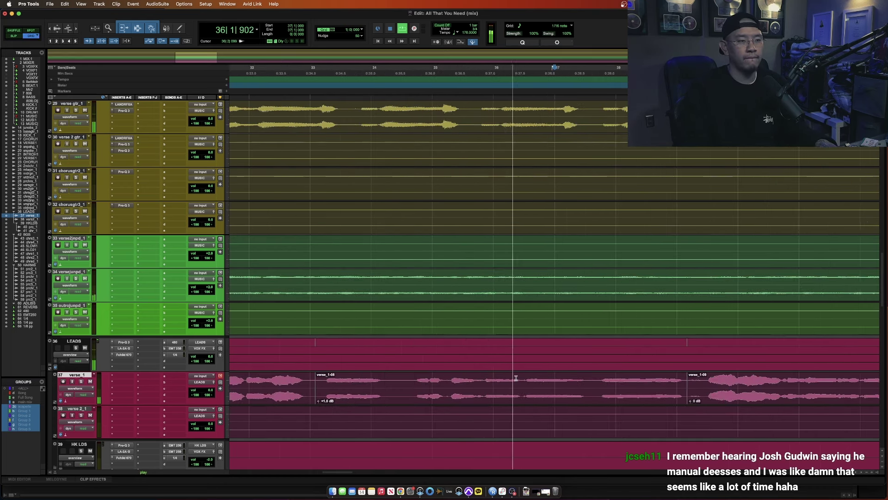
pyautogui.scroll(-2, 482, 380)
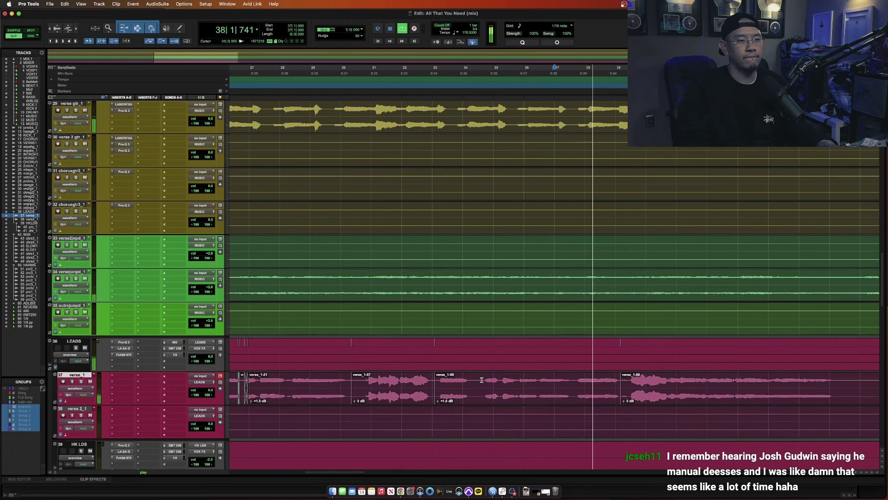
pyautogui.click(572, 381)
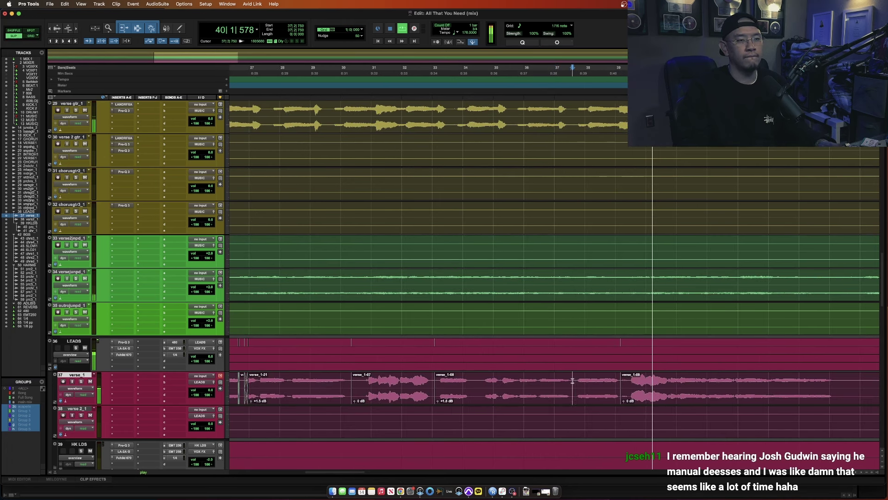
pyautogui.moveTo(573, 380); pyautogui.dragTo(484, 392)
pyautogui.press('b')
# - Raise the separated phrase's clip gain to +2.5 dB around bars 34 to 37 of the verse 1 lead vocal
pyautogui.hotkey('ctrl', 'shift', 'Up')
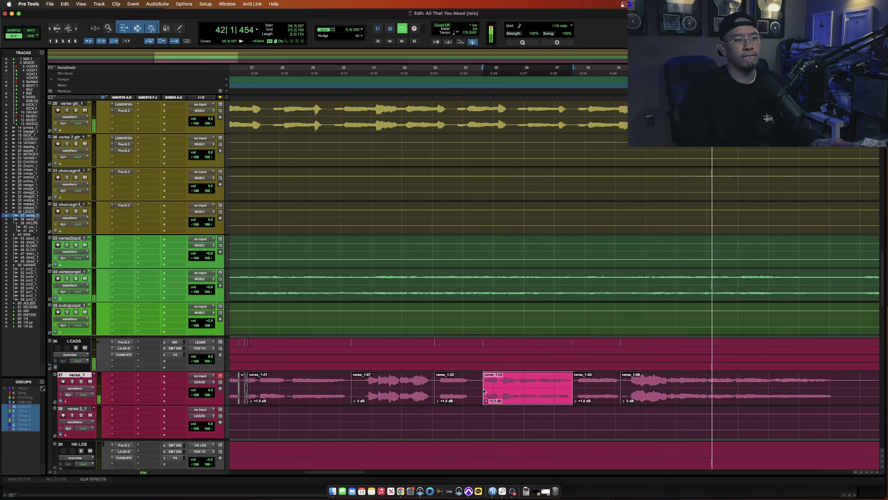
pyautogui.hotkey('ctrl', 'shift', 'Up')
pyautogui.press('r')
pyautogui.click(508, 384)
pyautogui.press('r')
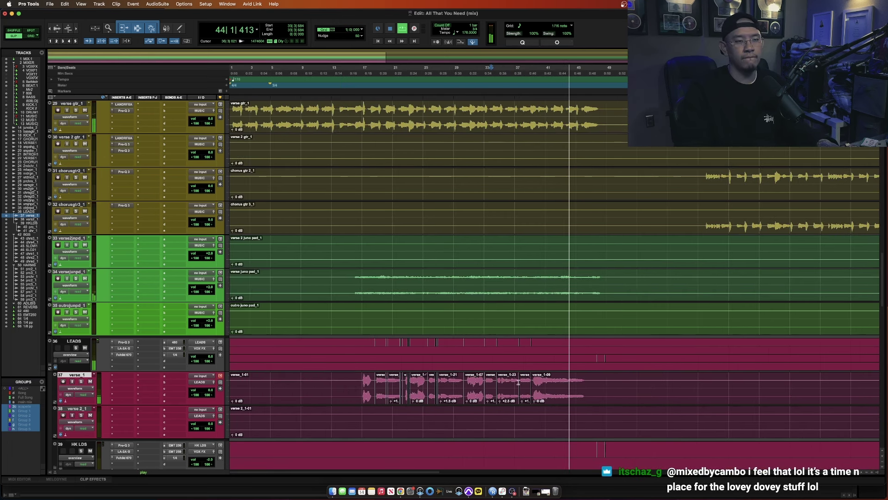
# - Try separating the closing verse 1 lead vocal clip at bar 41 and listen to its sustained tail
pyautogui.click(586, 381)
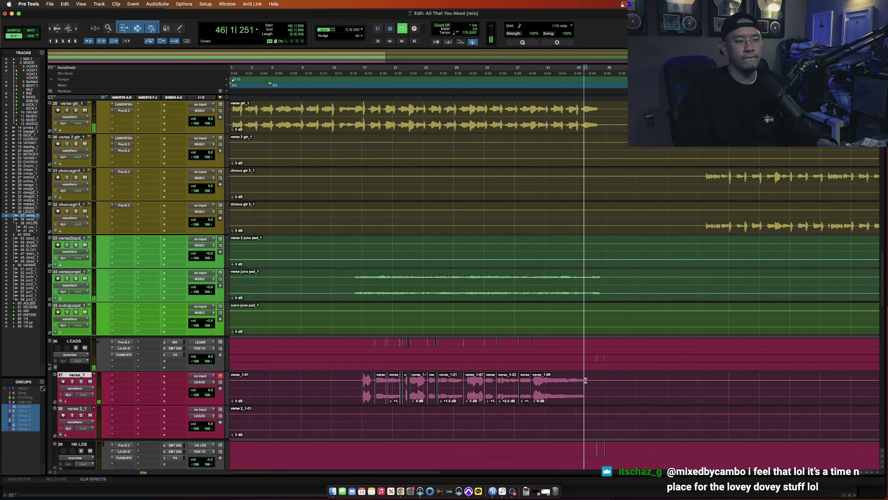
pyautogui.press('space')
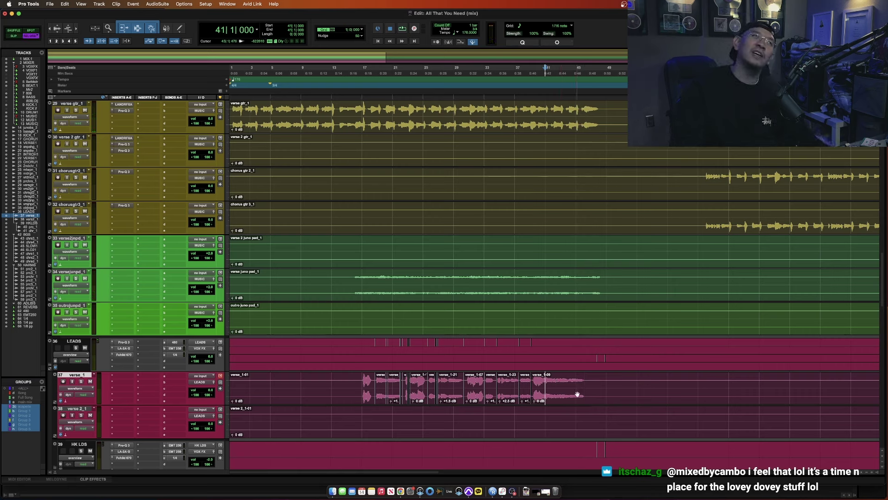
pyautogui.press('F2')
pyautogui.press('b')
pyautogui.press('space')
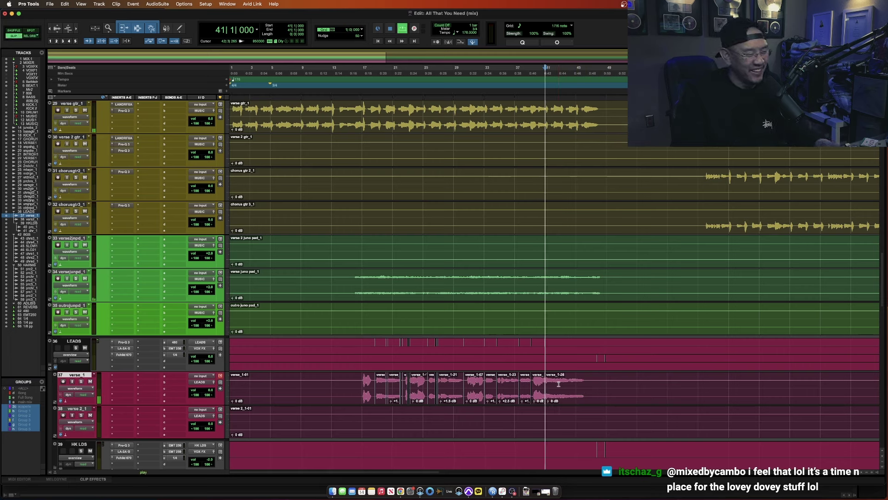
pyautogui.click(560, 385)
pyautogui.press('F3')
pyautogui.press('space')
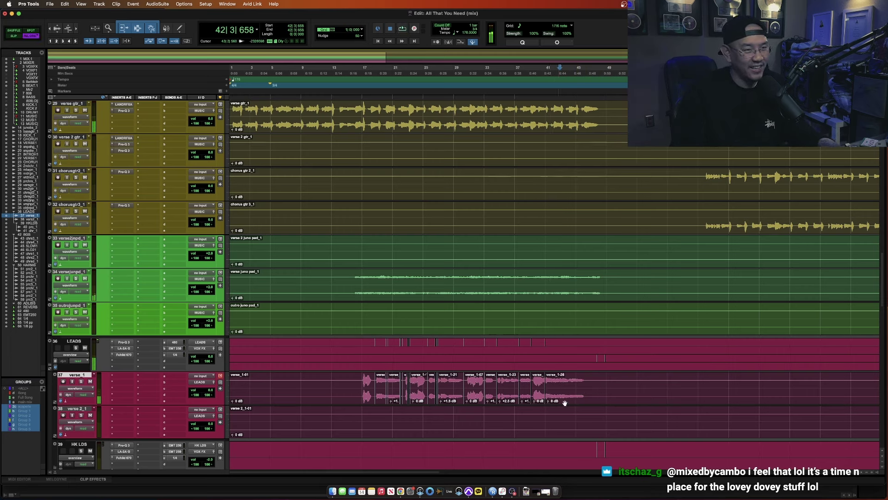
pyautogui.press('space')
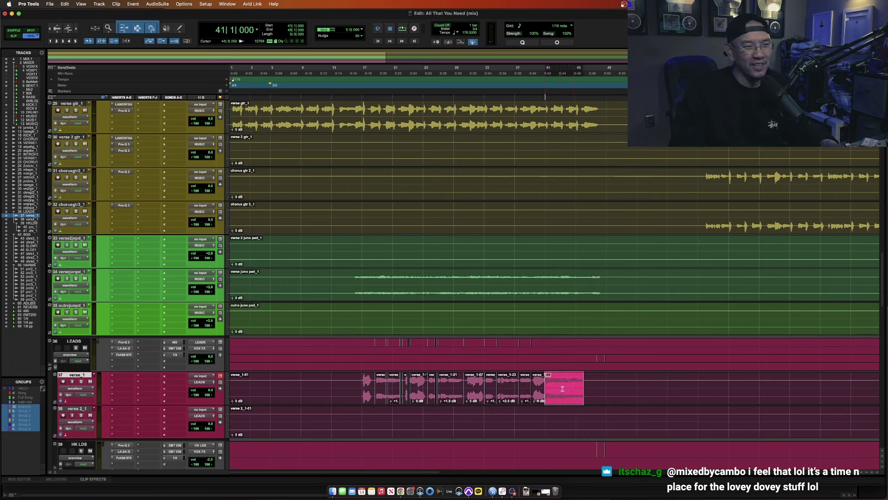
pyautogui.click(557, 389)
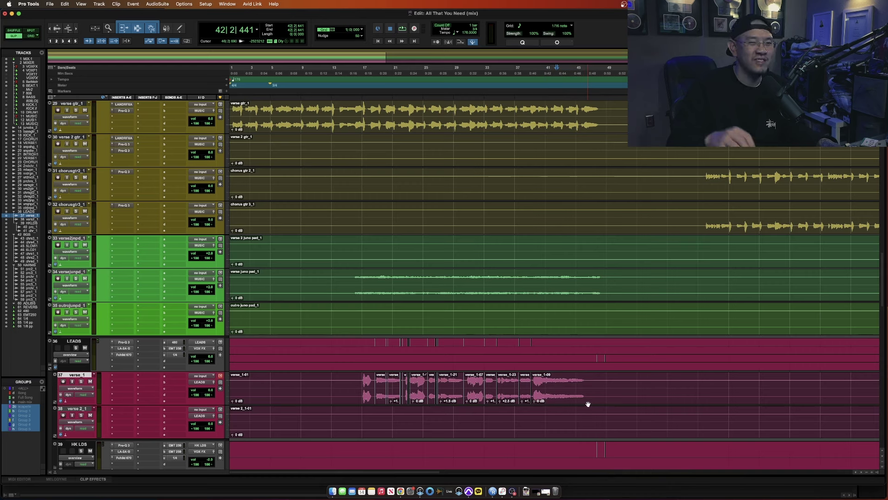
# - Play the mix from about bar 43 through the end of verse 1 into the following section, and place the edit cursor at bar 60
pyautogui.press('space')
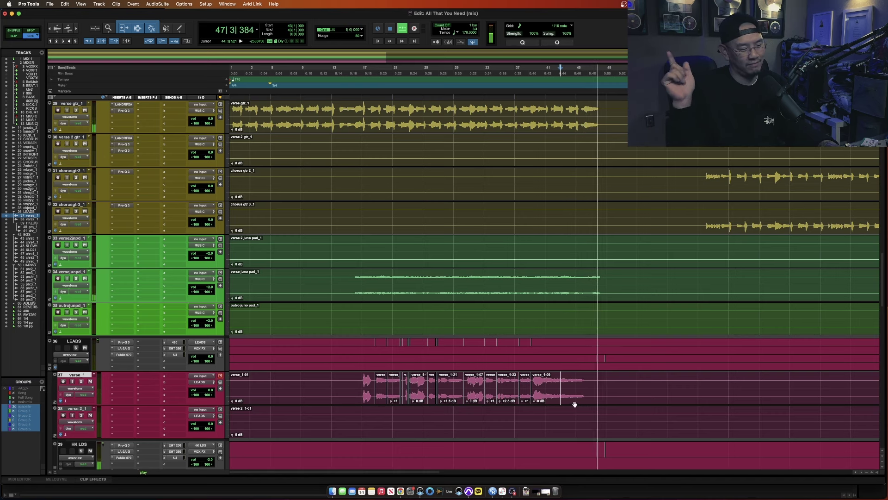
pyautogui.press('r')
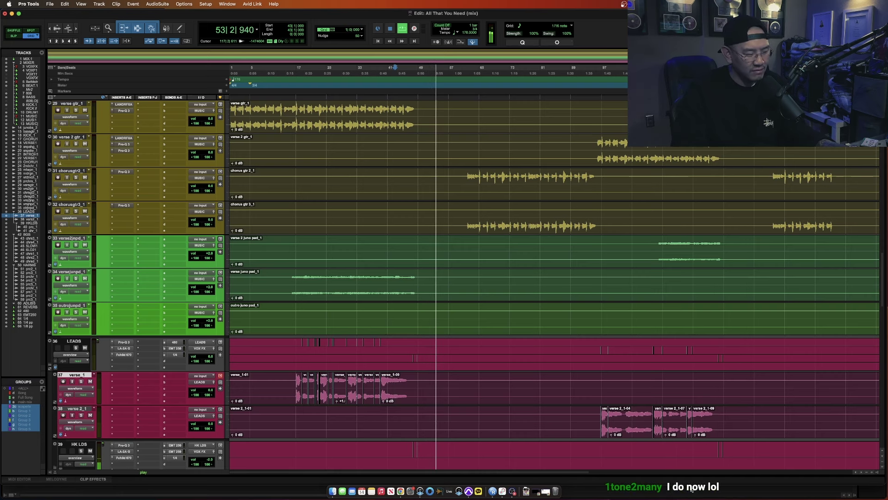
pyautogui.press('t')
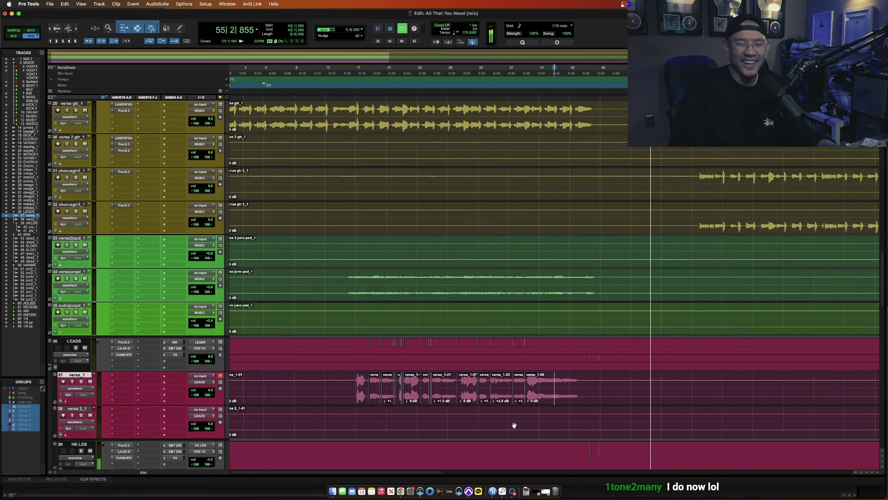
pyautogui.press('F2')
pyautogui.click(580, 381)
pyautogui.press('r')
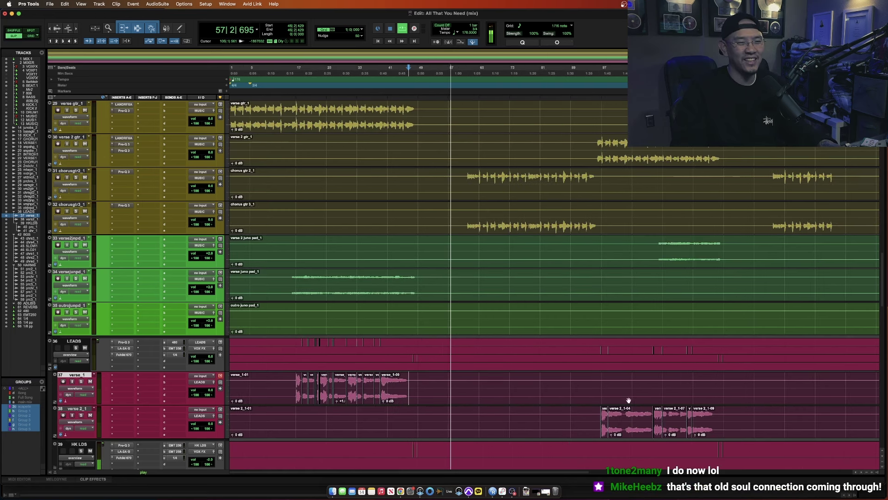
pyautogui.press('t')
pyautogui.press('r')
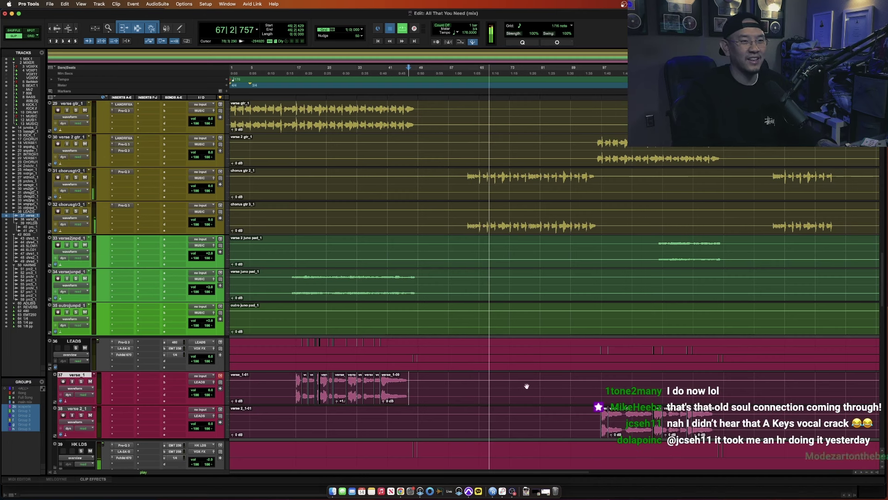
pyautogui.press('space')
pyautogui.click(458, 242)
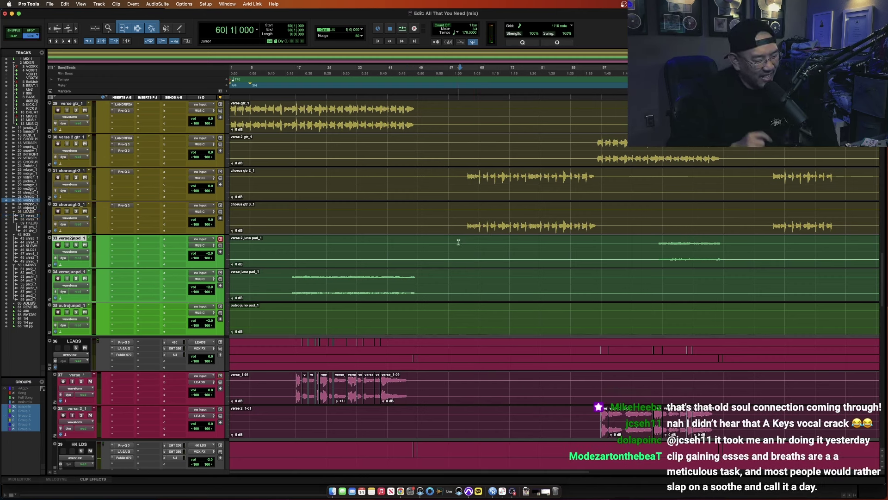
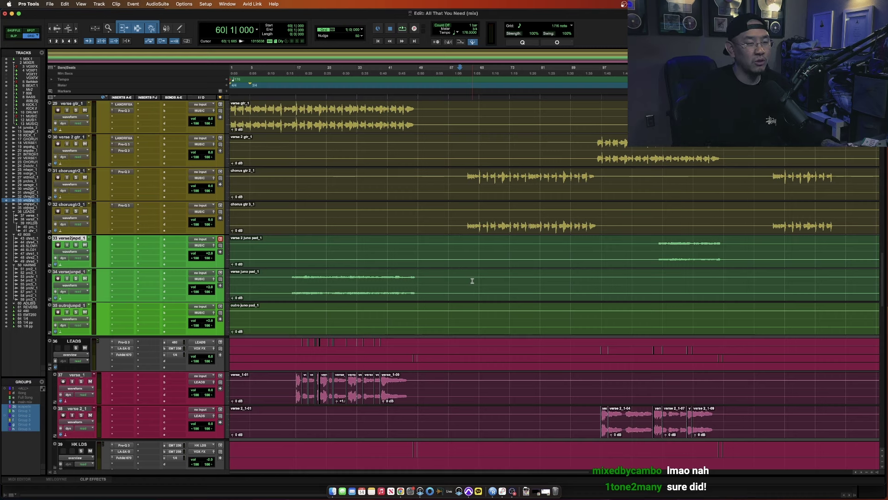
# - Play the mix from bar 61, where the chorus guitars enter, and place the edit cursor where they end around bar 95
pyautogui.click(461, 285)
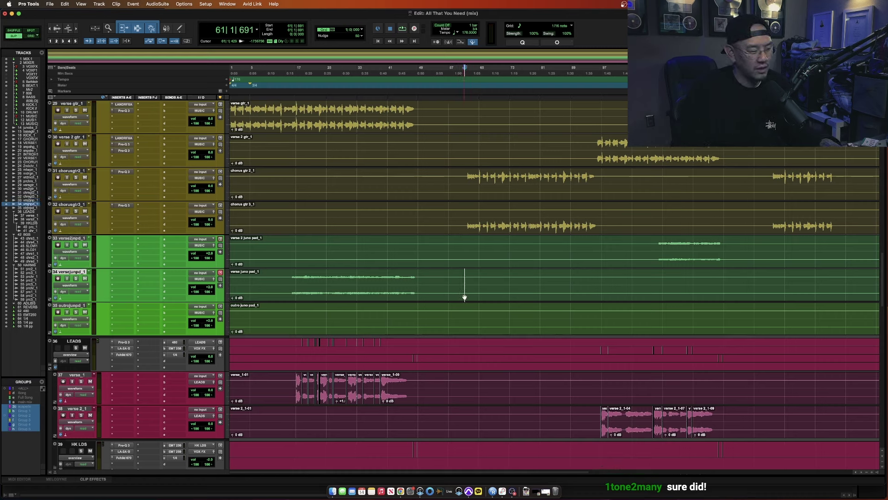
pyautogui.moveTo(467, 178); pyautogui.dragTo(613, 232)
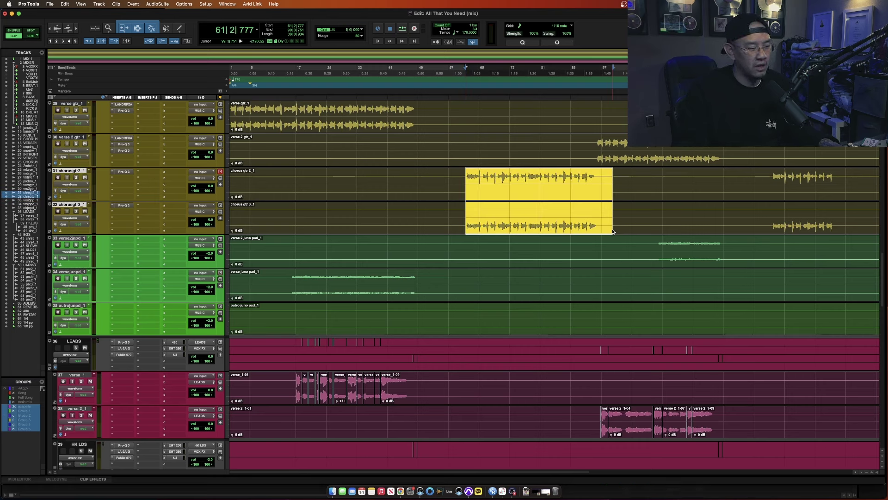
pyautogui.click(465, 174)
pyautogui.keyDown('shift'); pyautogui.click(465, 220); pyautogui.keyUp('shift')
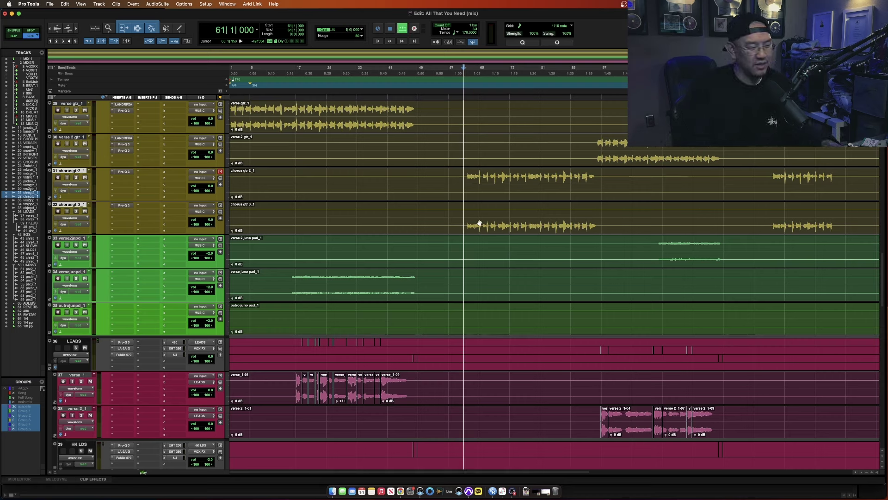
pyautogui.press('space')
pyautogui.click(593, 177)
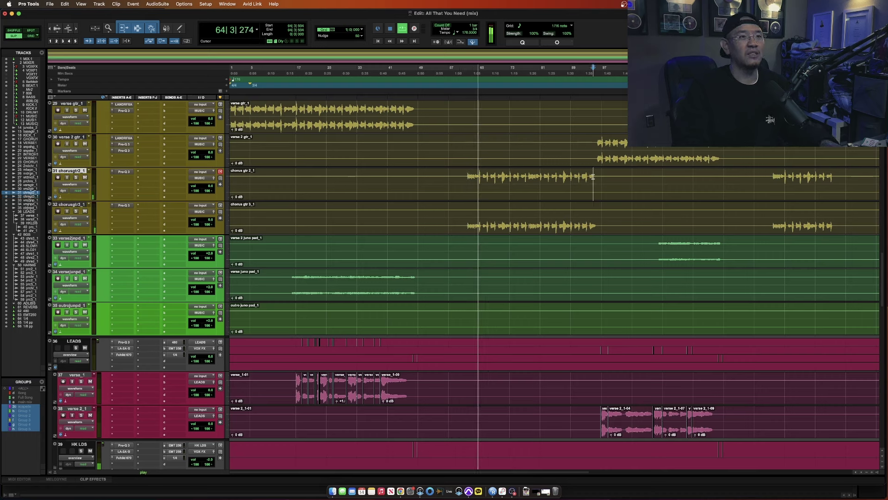
pyautogui.click(595, 178)
pyautogui.press('F4')
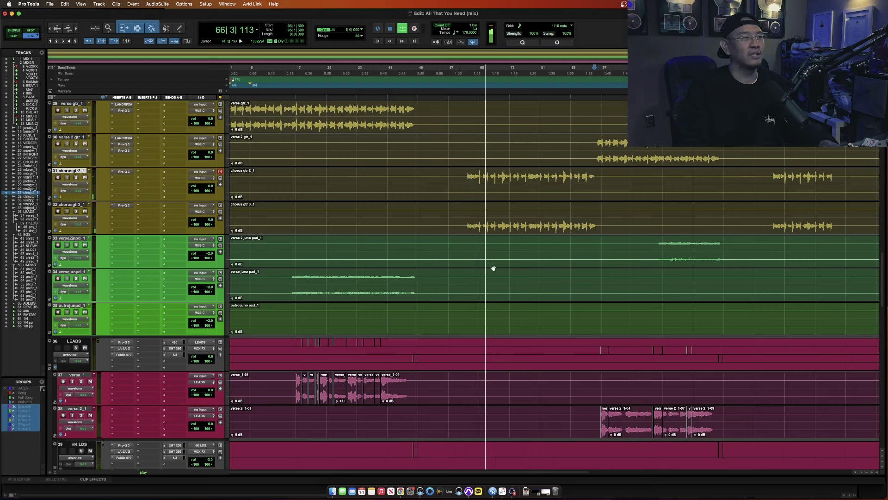
# - Lower the volume of the two chorus guitar tracks, chorusgtr2_1 and chorusgtr3_1, slightly
pyautogui.click(211, 187)
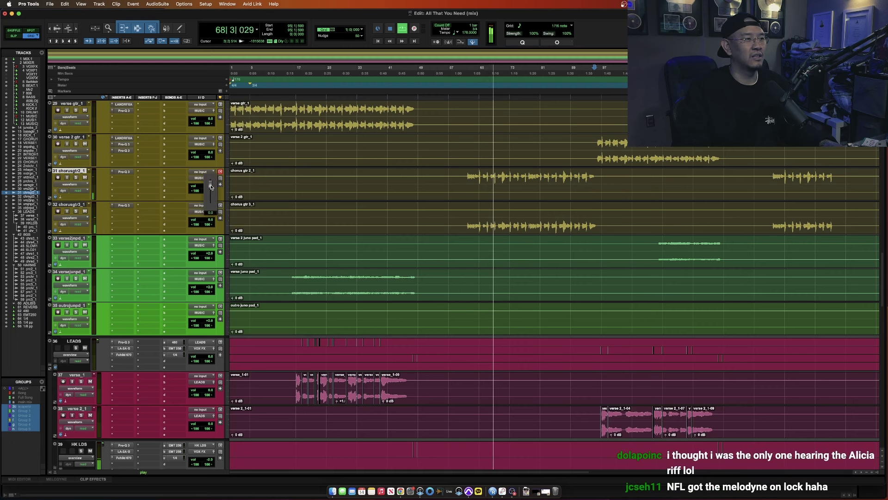
pyautogui.moveTo(211, 187); pyautogui.dragTo(211, 190)
pyautogui.moveTo(211, 219); pyautogui.dragTo(214, 232)
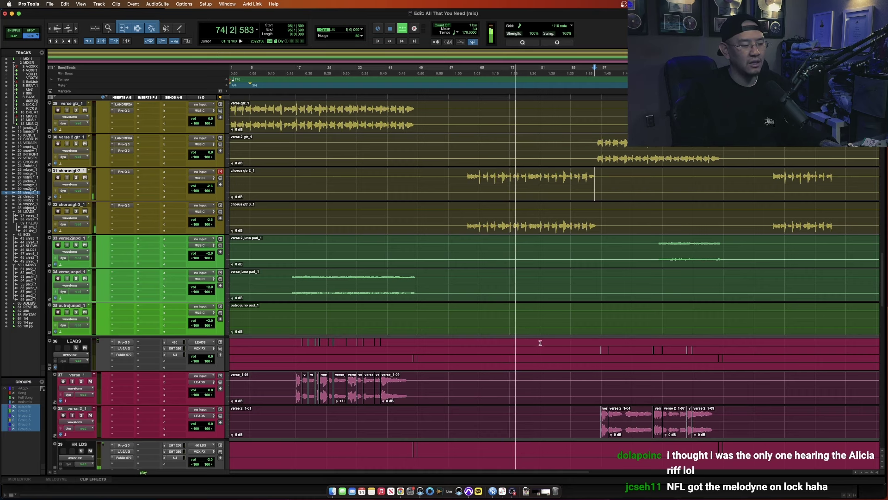
# - Play the mix from bar 95 into verse 2 and bring the verse 2 lead vocal track into view
pyautogui.hscroll(3, 540, 342)
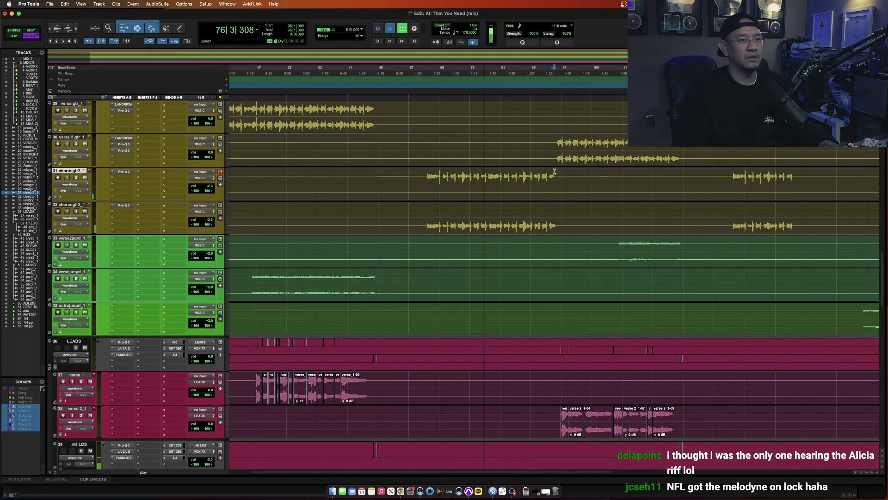
pyautogui.press('space')
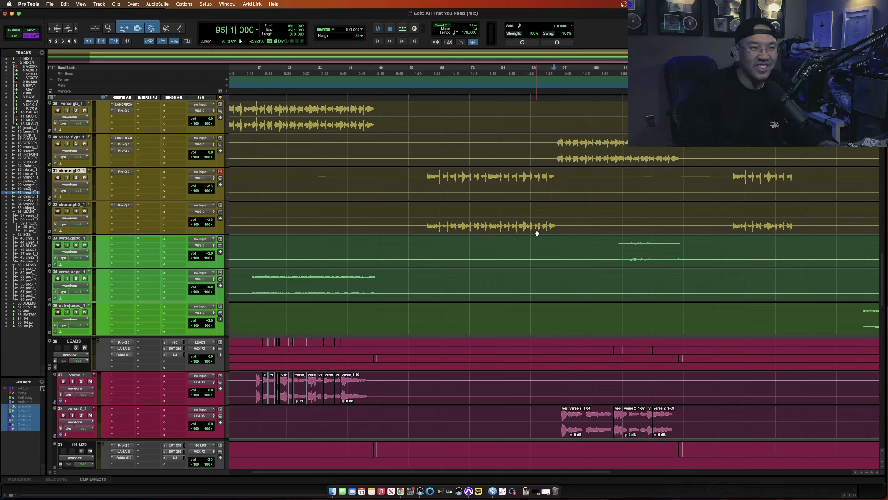
pyautogui.press('space')
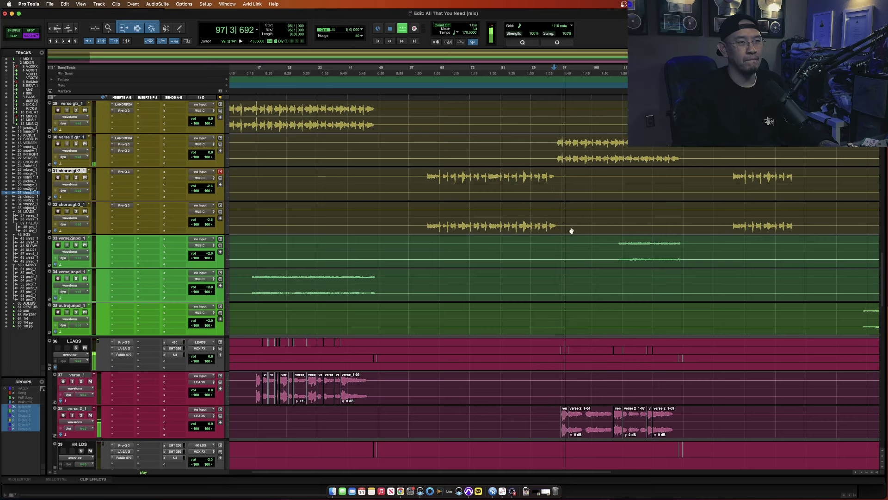
pyautogui.scroll(5, 583, 250)
pyautogui.scroll(-6, 589, 262)
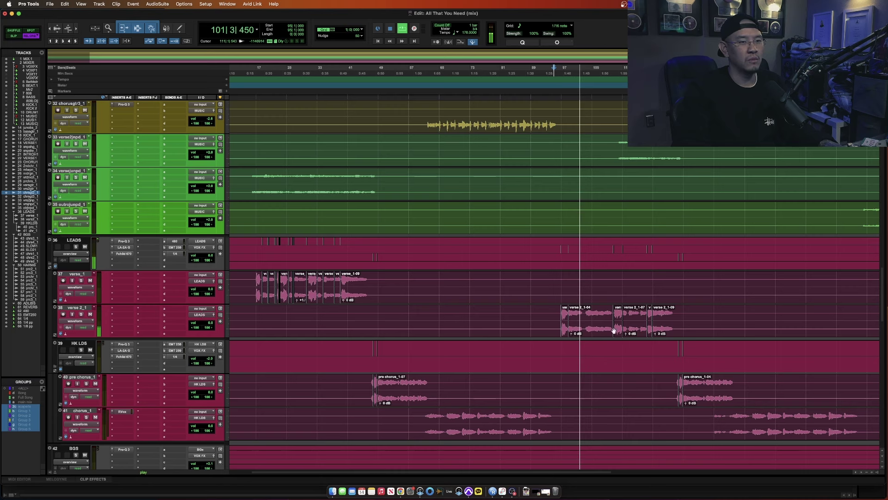
# - Lower the opening verse 2 lead vocal phrase at bar 97 to -2.7 dB clip gain and apply fades to the clip edges
pyautogui.click(565, 331)
pyautogui.press('e')
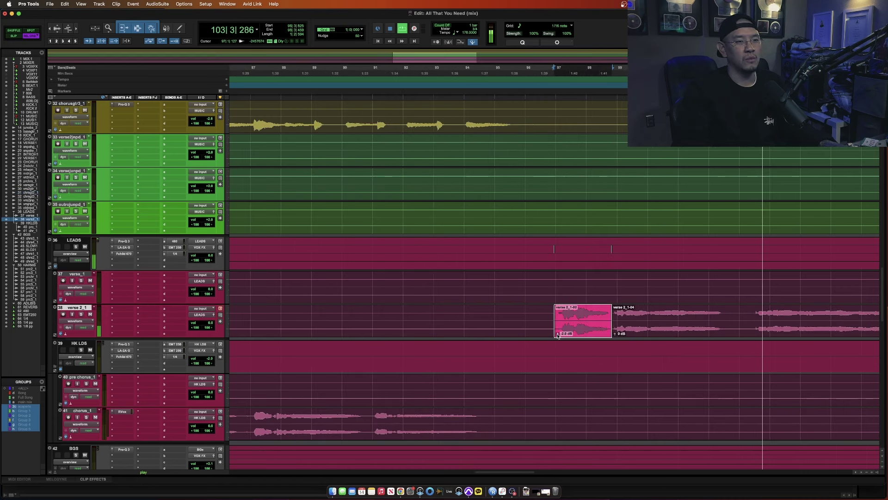
pyautogui.press('r')
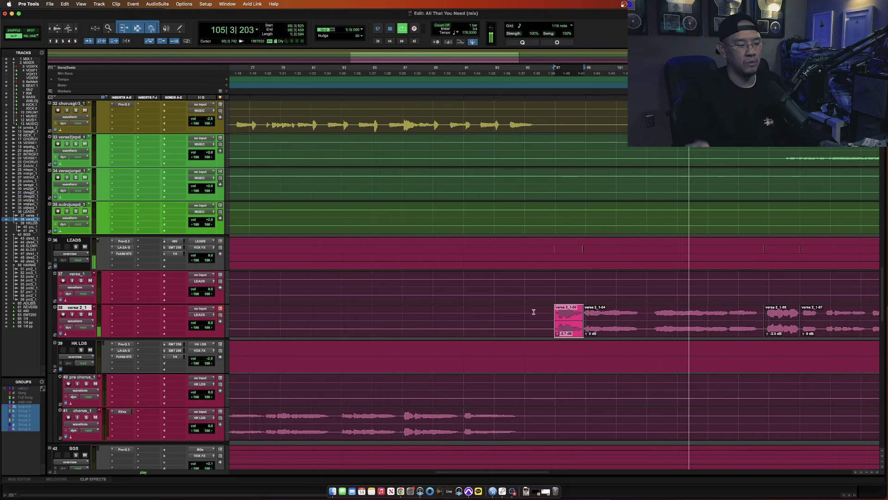
pyautogui.moveTo(534, 312); pyautogui.dragTo(611, 319)
pyautogui.press('r')
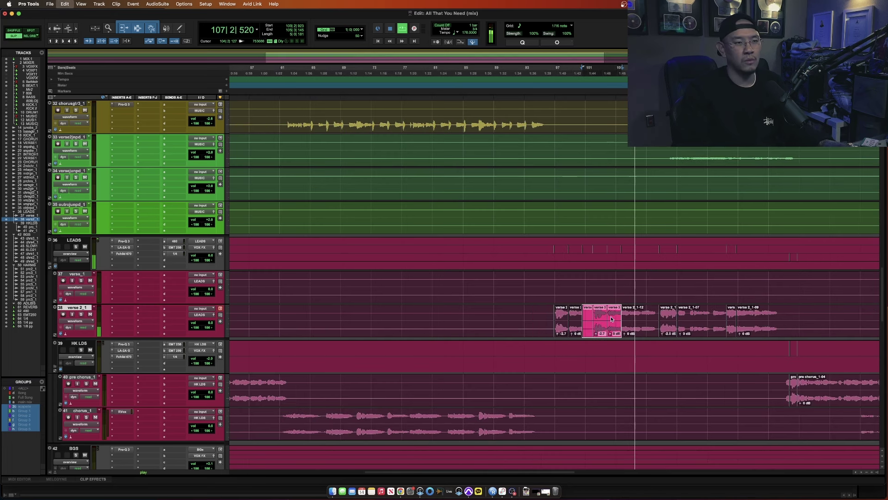
pyautogui.press('super+f')
pyautogui.press('Return')
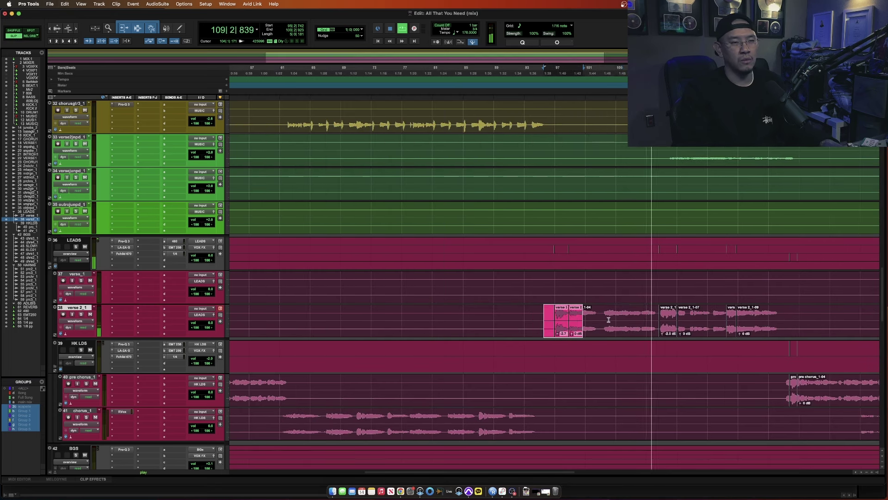
# - Play the chorus from bar 61 to check the lead vocal against the background vocals
pyautogui.press('r')
pyautogui.click(606, 320)
pyautogui.press('r')
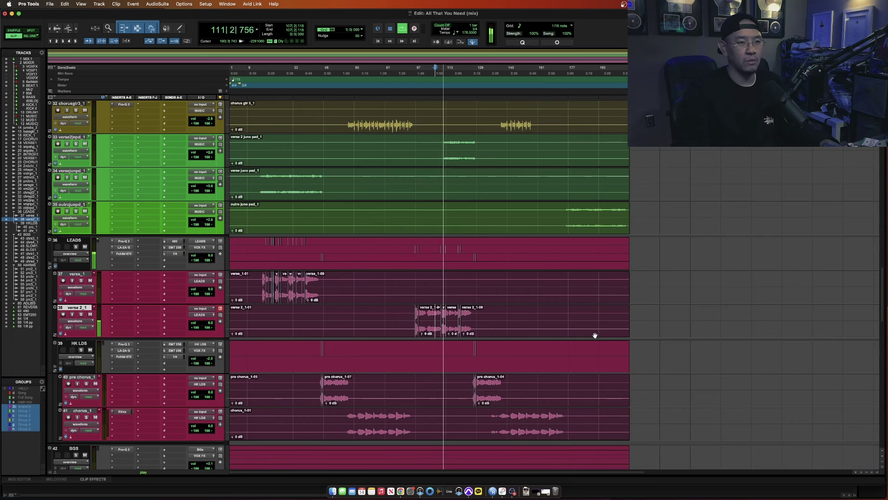
pyautogui.press('t')
pyautogui.scroll(-3, 578, 337)
pyautogui.scroll(-4, 573, 301)
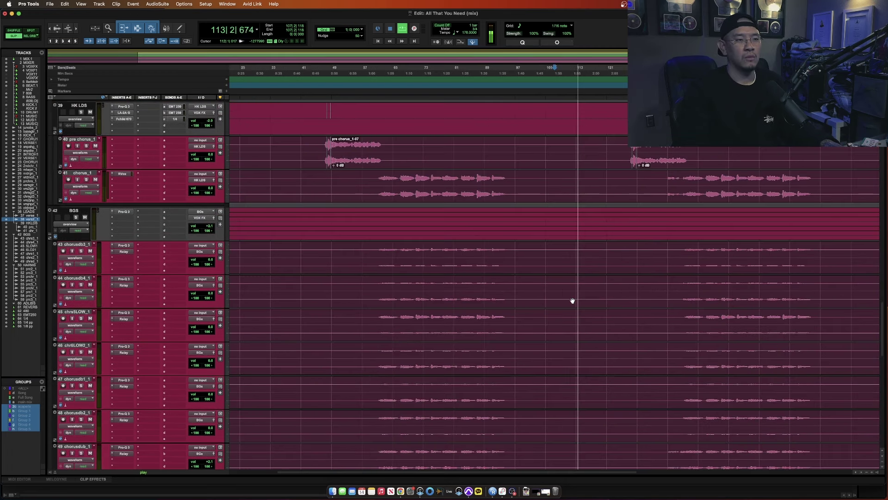
pyautogui.click(379, 182)
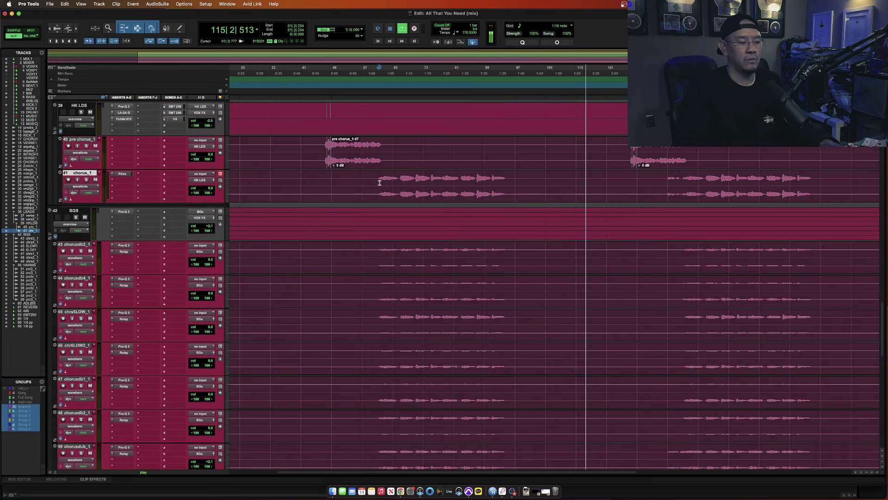
pyautogui.scroll(2, 403, 279)
pyautogui.press('space')
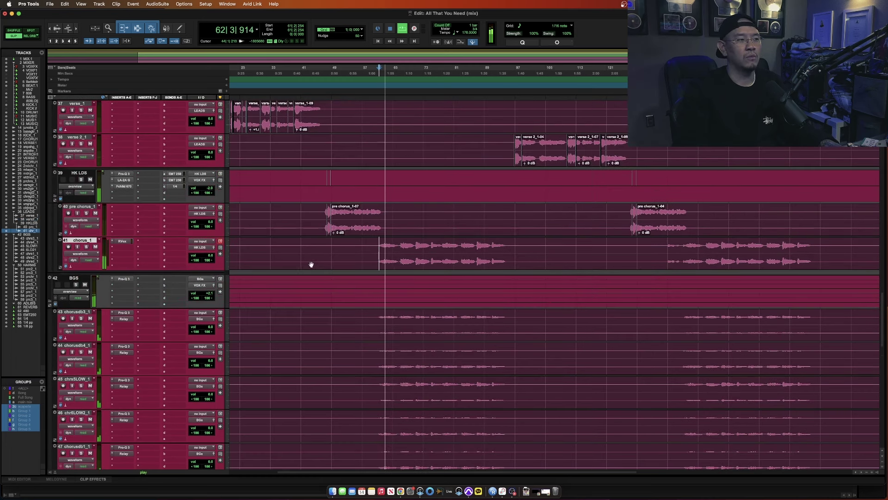
# - Solo the BGS track briefly to hear the backgrounds alone, then raise its volume slightly in the full mix
pyautogui.click(76, 284)
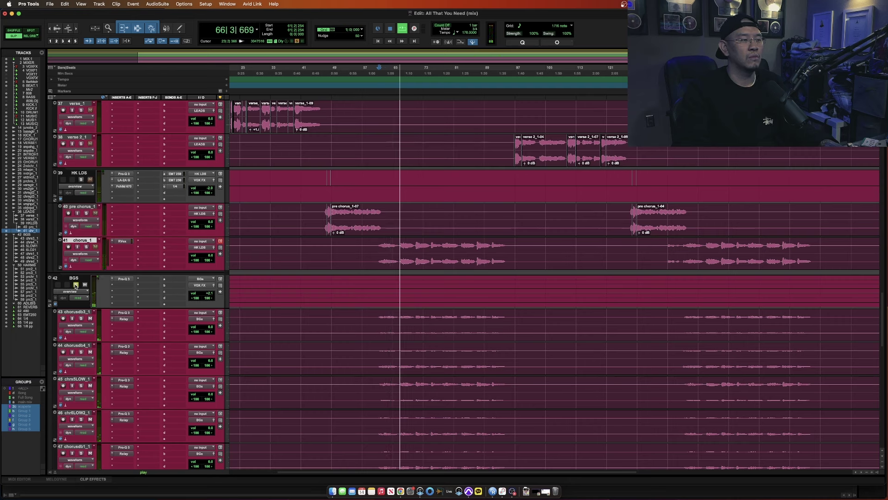
pyautogui.click(76, 285)
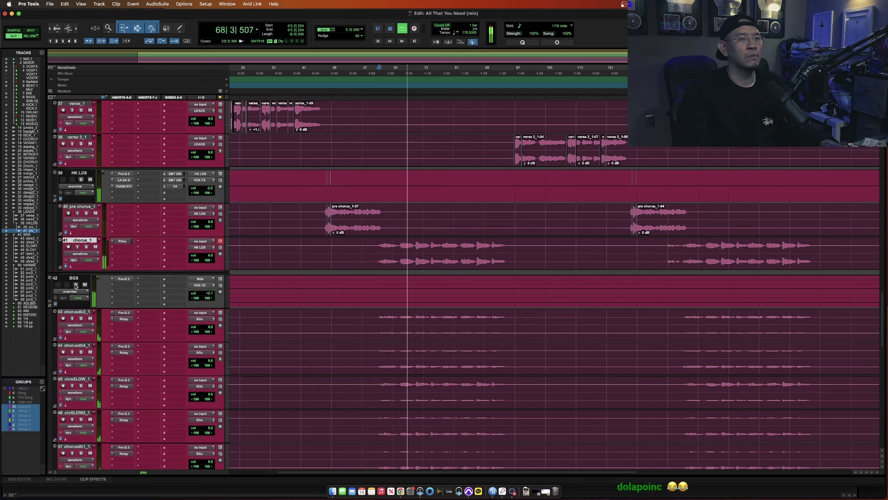
pyautogui.moveTo(208, 294); pyautogui.dragTo(208, 289)
pyautogui.press('space')
# - Solo the seven chorus background vocal tracks and audition them from bar 61 through the Pro-Q 3 on the BGS track
pyautogui.click(124, 279)
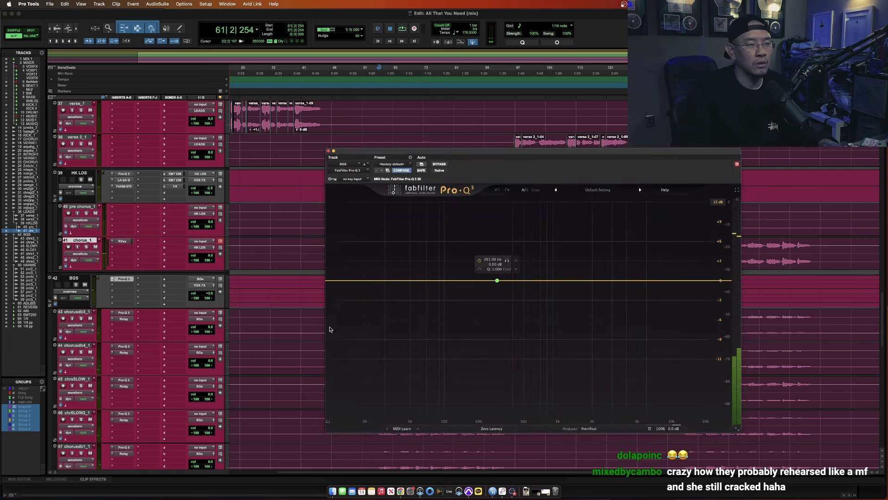
pyautogui.press('super+w')
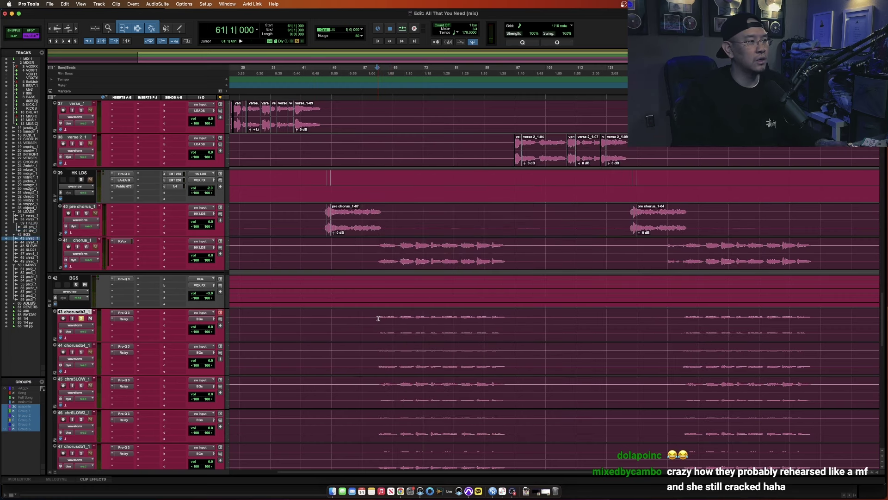
pyautogui.scroll(-6, 378, 319)
pyautogui.keyDown('shift'); pyautogui.click(71, 306); pyautogui.keyUp('shift')
pyautogui.hotkey('shift', 's')
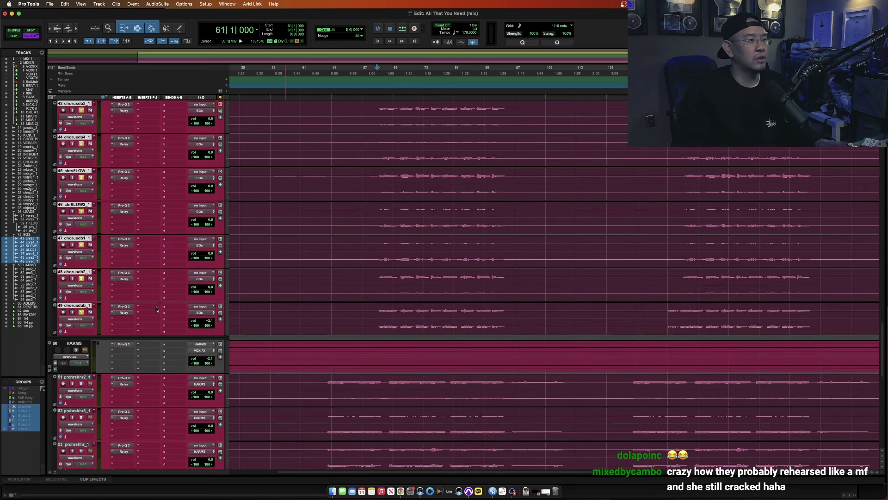
pyautogui.scroll(8, 362, 291)
pyautogui.press('space')
pyautogui.click(126, 367)
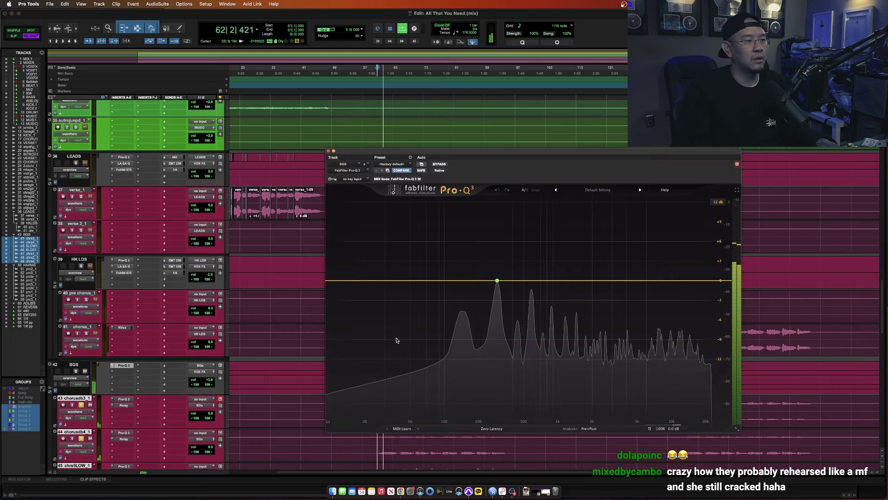
pyautogui.press('space')
# - Add a bell cut to the BGS EQ at about 1.9 kHz with -3.65 dB gain and a Q of about 1.57
pyautogui.moveTo(577, 280); pyautogui.dragTo(592, 304)
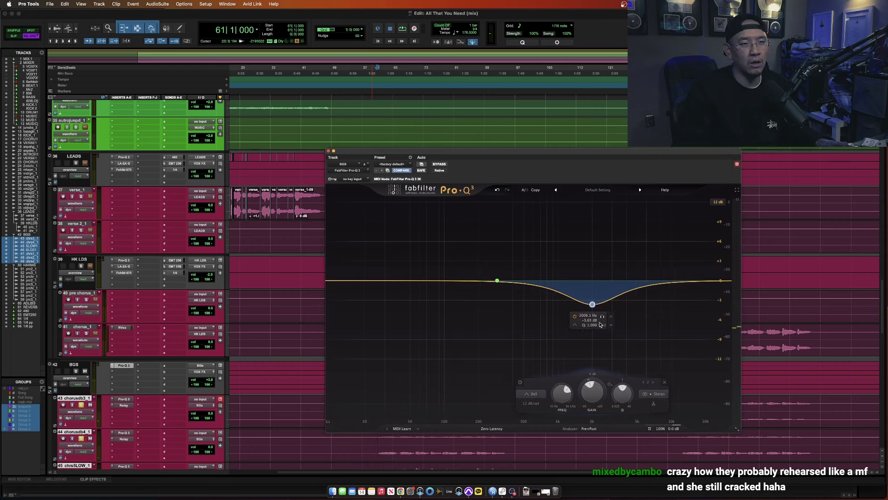
pyautogui.scroll(5, 601, 309)
pyautogui.press('space')
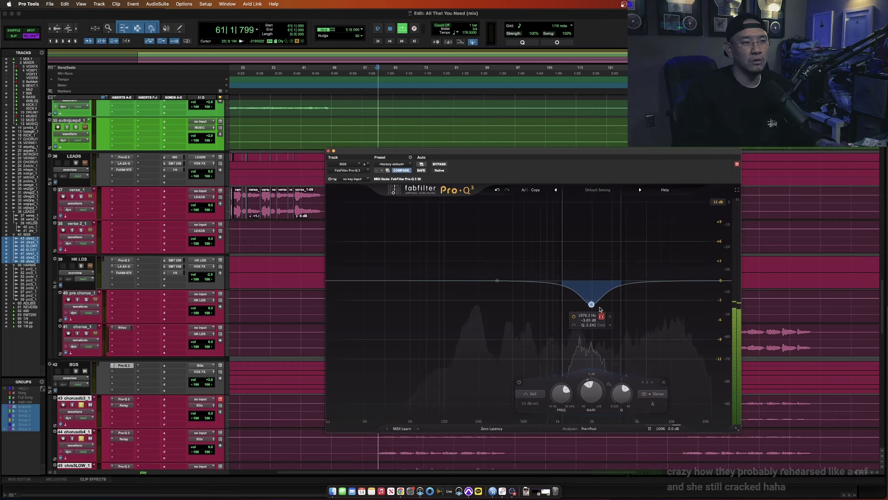
pyautogui.scroll(-3, 600, 309)
pyautogui.moveTo(600, 309); pyautogui.dragTo(599, 307)
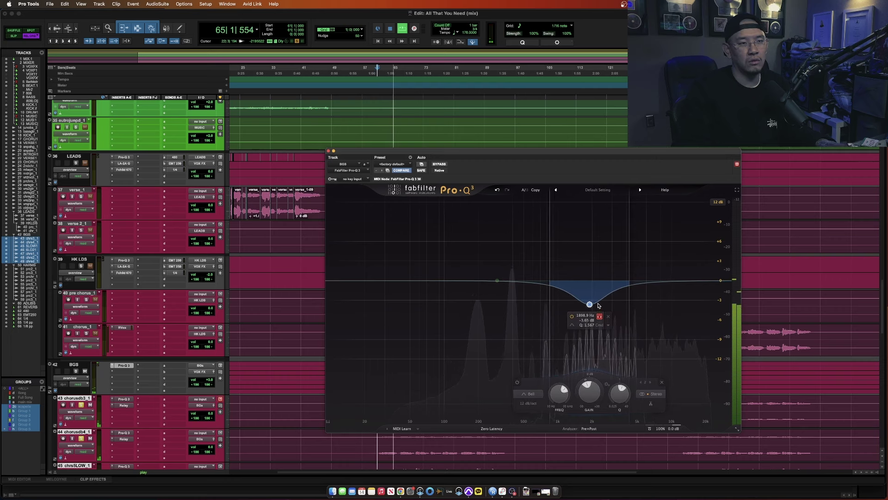
pyautogui.press('space')
# - Add a second BGS EQ bell cut at about 385 Hz with -2.49 dB gain, Q 2.539 and downward dynamic range
pyautogui.moveTo(509, 280); pyautogui.dragTo(511, 290)
pyautogui.scroll(5, 511, 291)
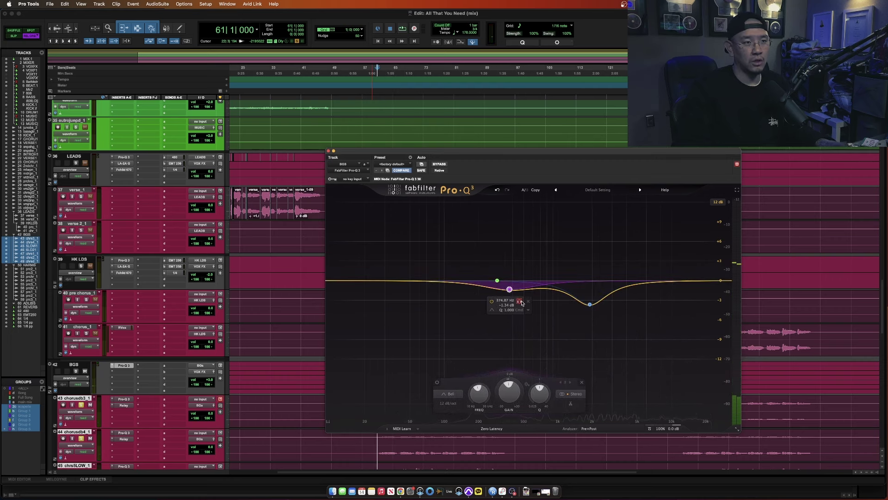
pyautogui.hscroll(2, 521, 291)
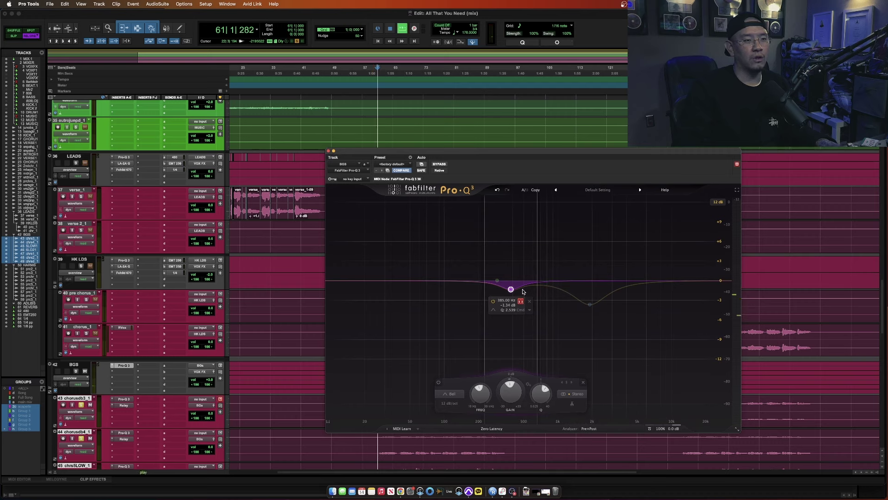
pyautogui.hscroll(-3, 523, 291)
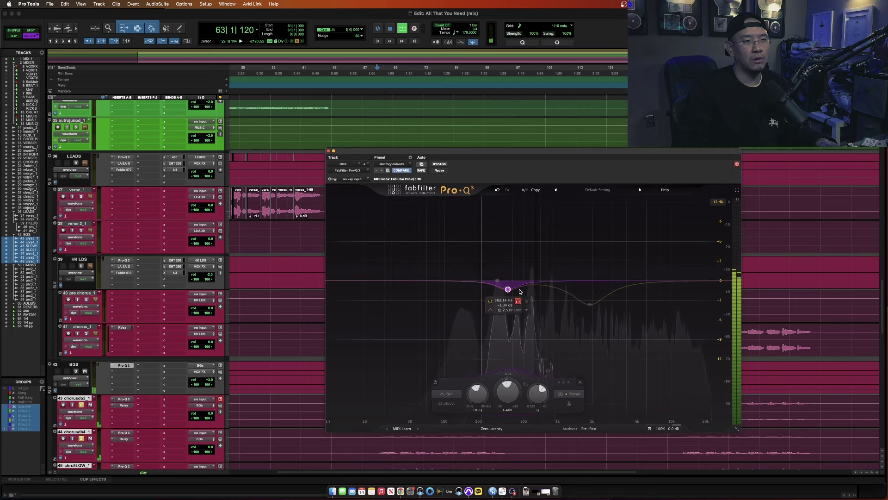
pyautogui.hscroll(3, 522, 291)
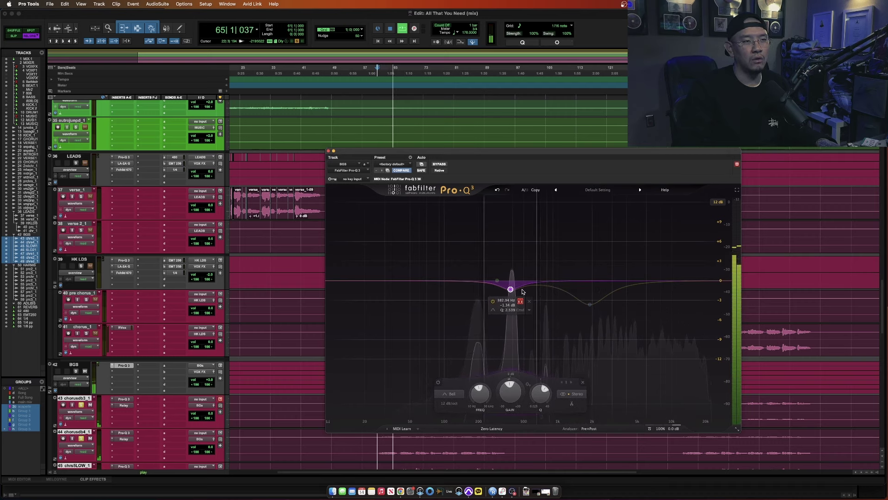
pyautogui.press('space')
pyautogui.moveTo(511, 290); pyautogui.dragTo(512, 297)
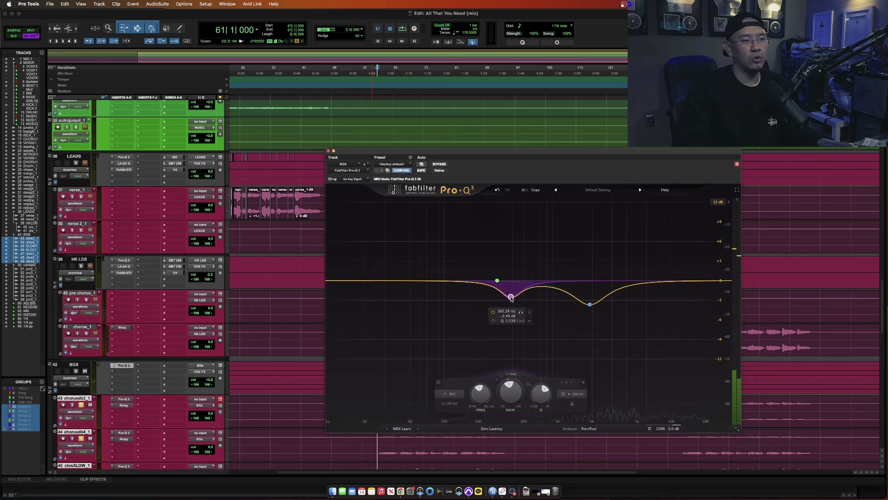
pyautogui.scroll(-3, 511, 297)
# - Unsolo the chorus background vocals to hear the EQ cuts in the full mix and close the EQ
pyautogui.hotkey('shift', 's')
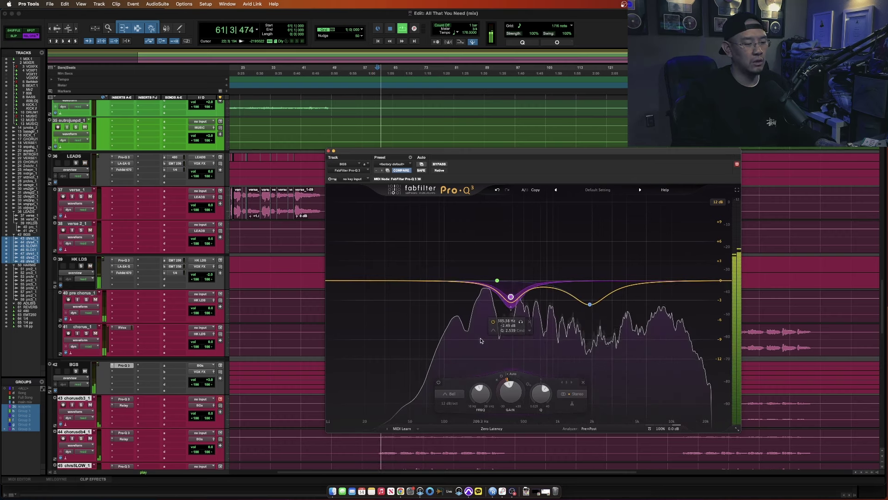
pyautogui.press('super+w')
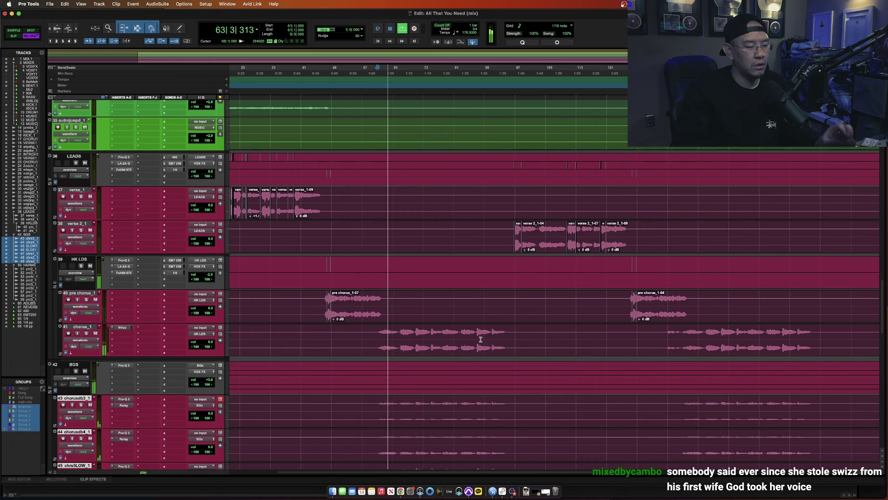
# - Select the first chorus on the chorus_1 lead track from bar 61 and audition it against the background vocals
pyautogui.press('space')
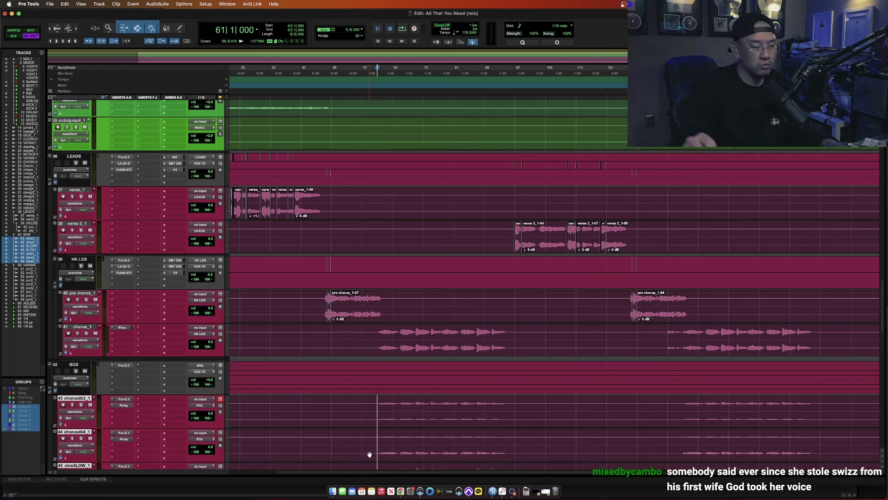
pyautogui.click(375, 333)
pyautogui.keyDown('shift'); pyautogui.click(508, 341); pyautogui.keyUp('shift')
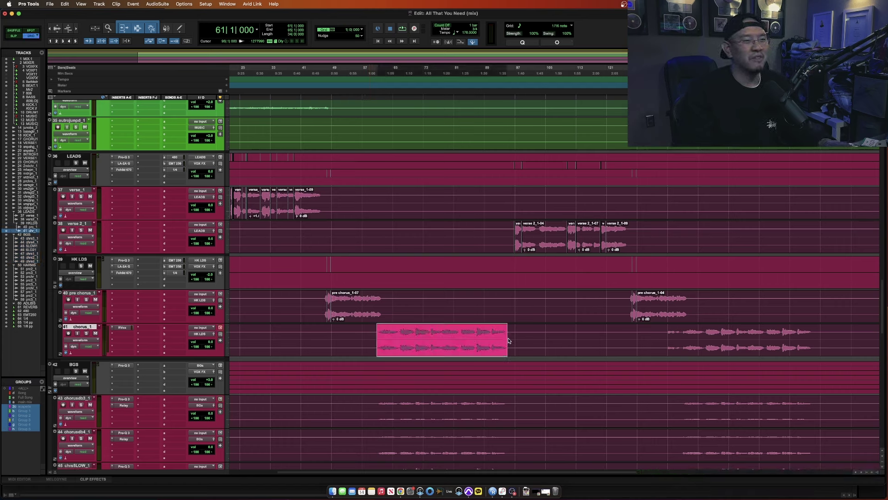
pyautogui.press('space')
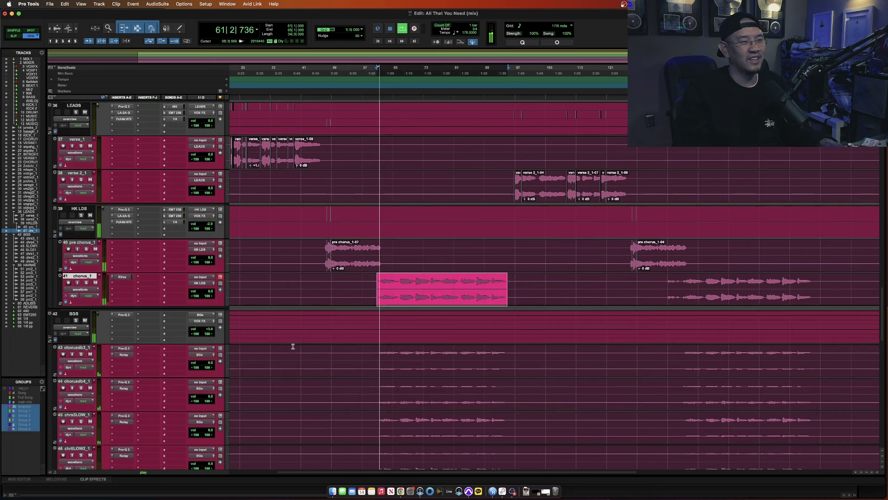
pyautogui.scroll(-2, 282, 342)
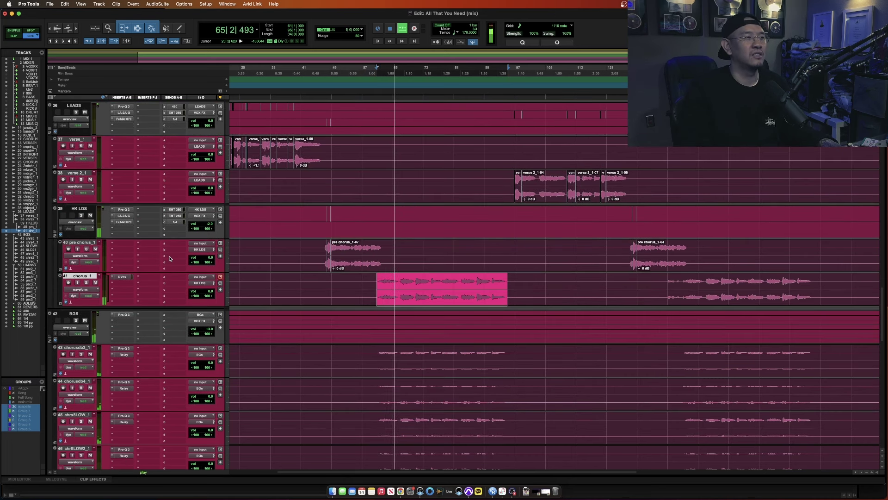
pyautogui.scroll(2, 162, 209)
pyautogui.press('space')
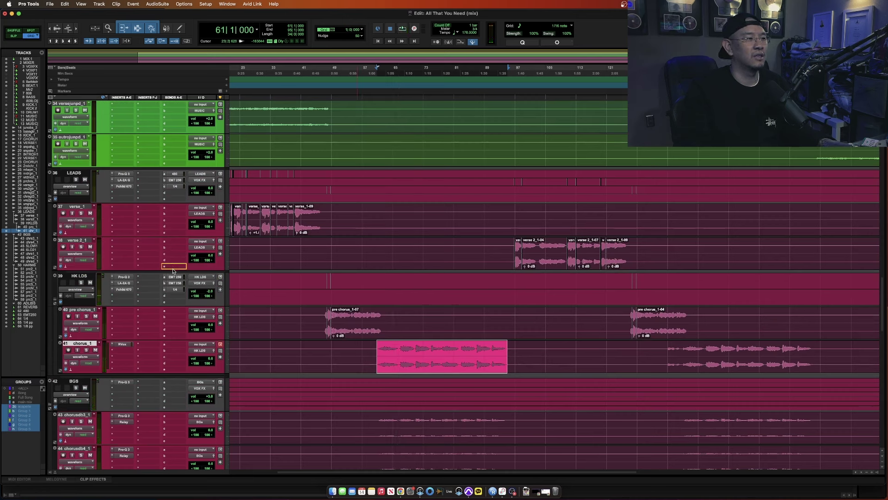
# - Copy the 480 reverb send to the first send slot of HK LDS and BGS, and open the BGS send fader
pyautogui.moveTo(173, 278); pyautogui.dragTo(174, 277)
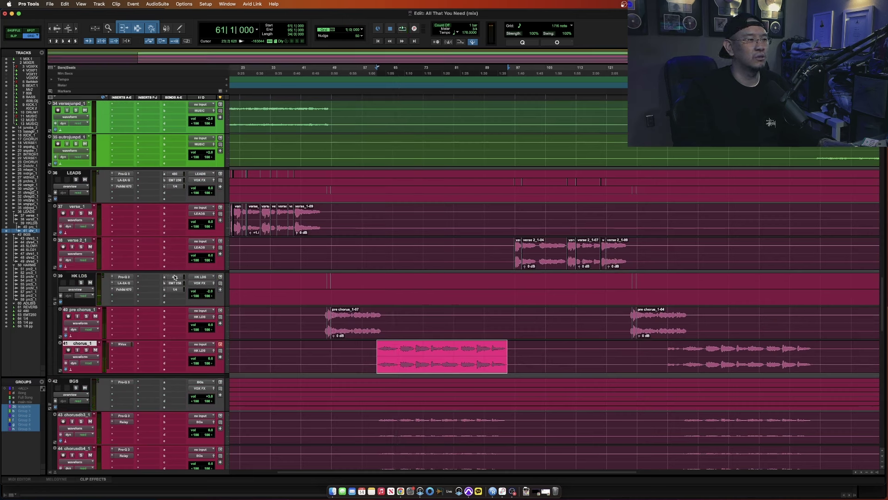
pyautogui.press('space')
pyautogui.click(175, 382)
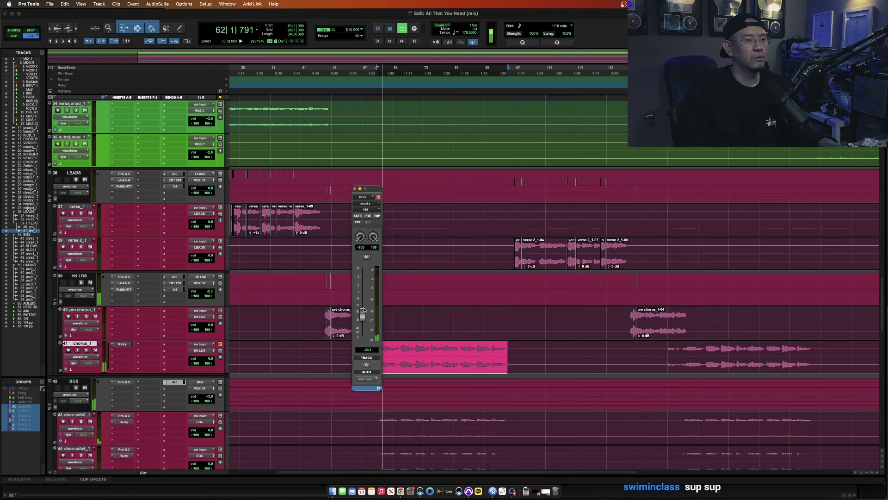
# - Set the BGS send to the 480 reverb to about -12.3 dB and move its fader window clear of the chorus clips
pyautogui.moveTo(362, 313); pyautogui.dragTo(363, 299)
pyautogui.press('space')
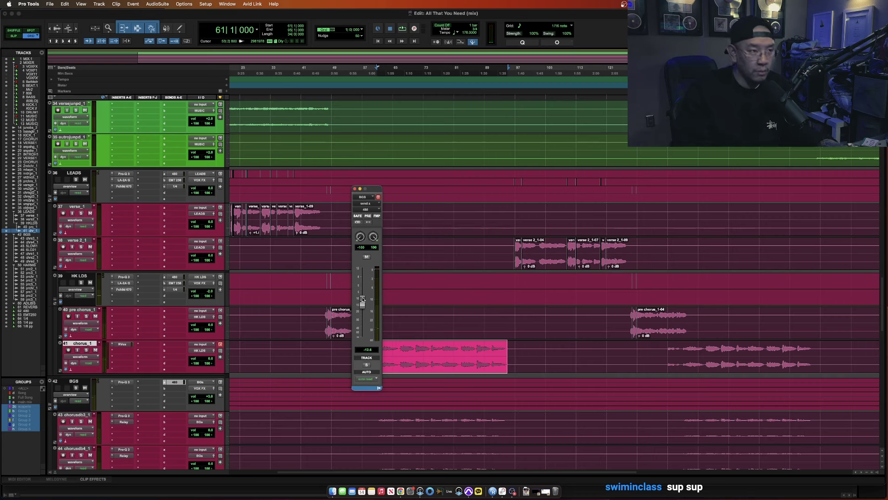
pyautogui.press('space')
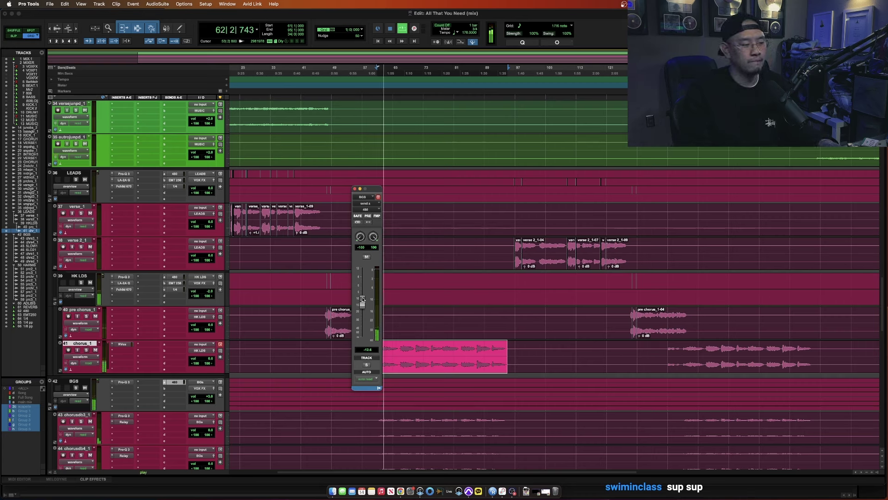
pyautogui.moveTo(362, 300); pyautogui.dragTo(362, 302)
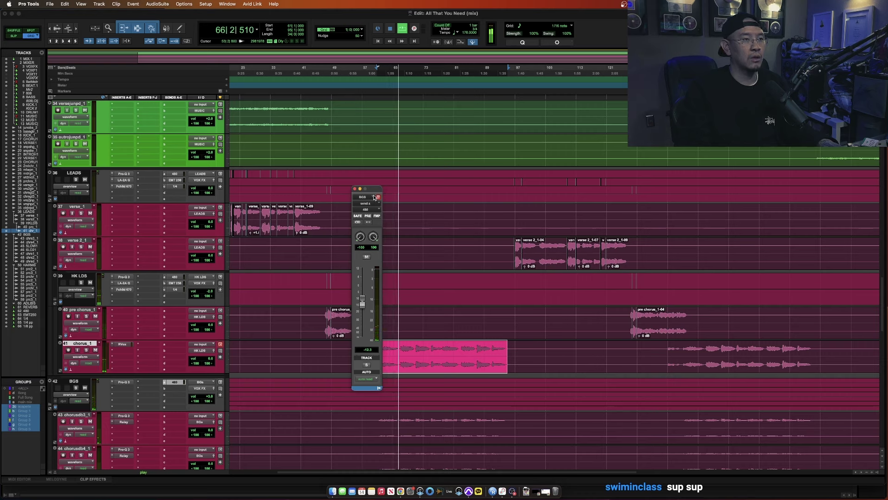
pyautogui.moveTo(374, 198); pyautogui.dragTo(536, 259)
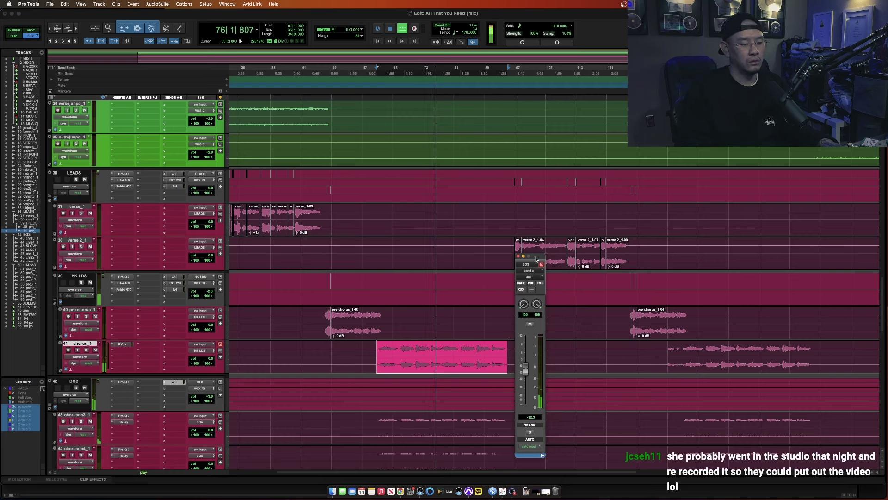
pyautogui.moveTo(536, 260); pyautogui.dragTo(556, 247)
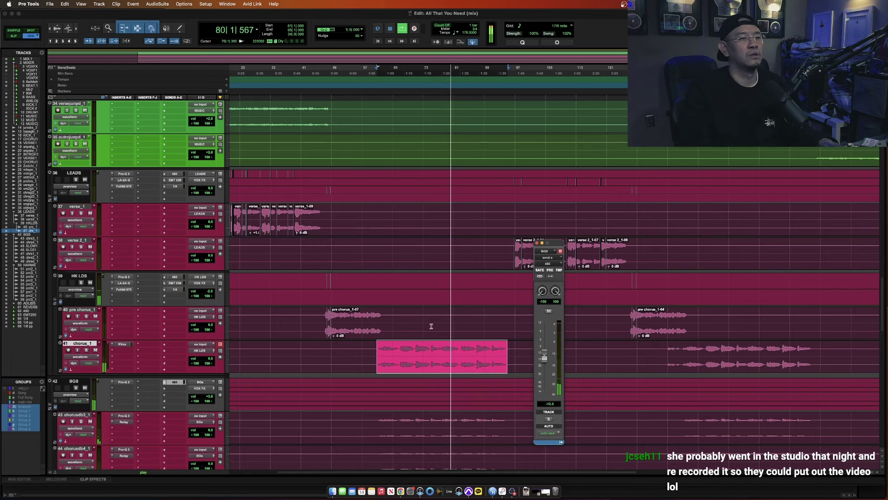
# - Set the playback start just before the chorus and check the mix loudness with Insight Pro on MIX.1
pyautogui.click(375, 349)
pyautogui.scroll(3, 403, 398)
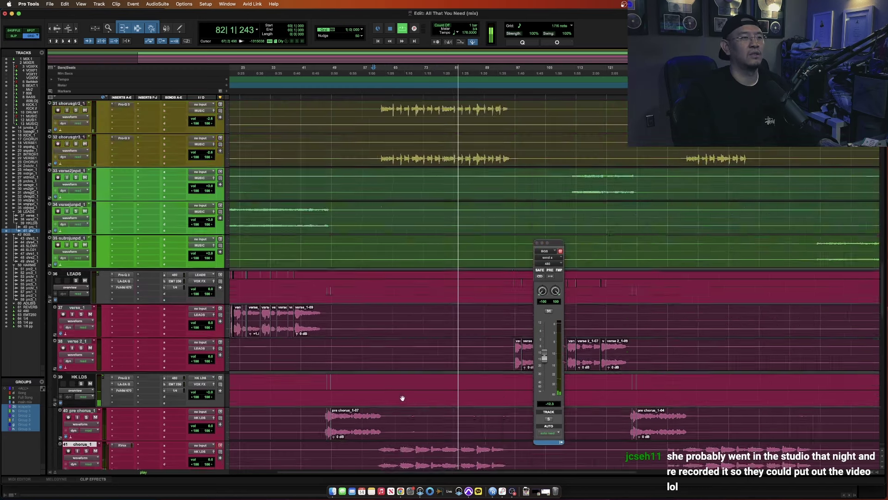
pyautogui.scroll(15, 403, 398)
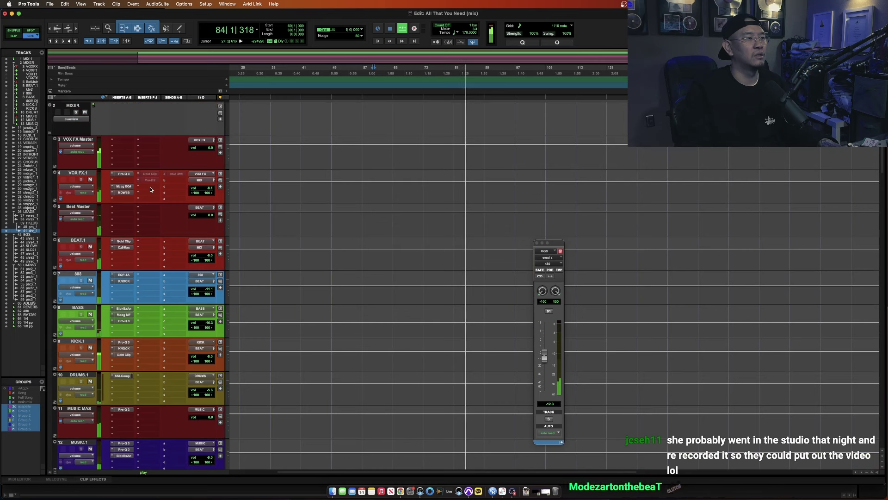
pyautogui.scroll(1, 150, 189)
pyautogui.click(150, 123)
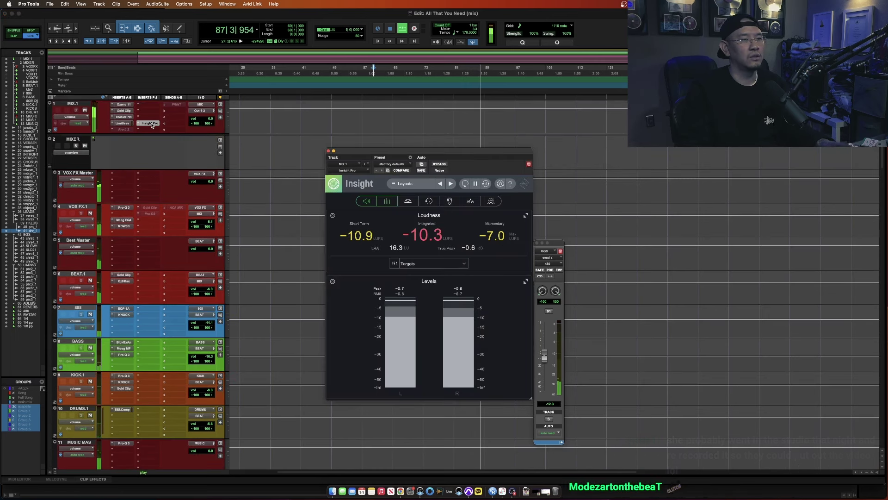
pyautogui.click(150, 124)
# - Lower the BASS bus level to about -17.8 dB
pyautogui.scroll(-2, 176, 307)
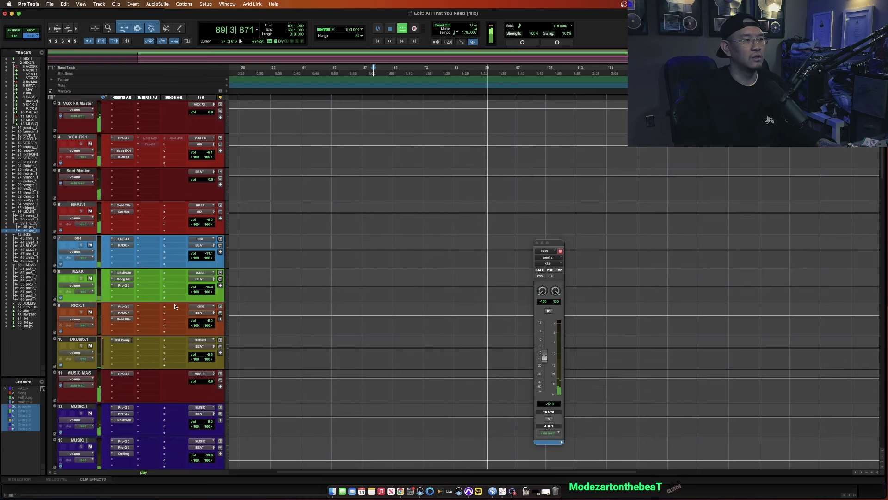
pyautogui.moveTo(208, 287); pyautogui.dragTo(210, 295)
pyautogui.scroll(3, 140, 236)
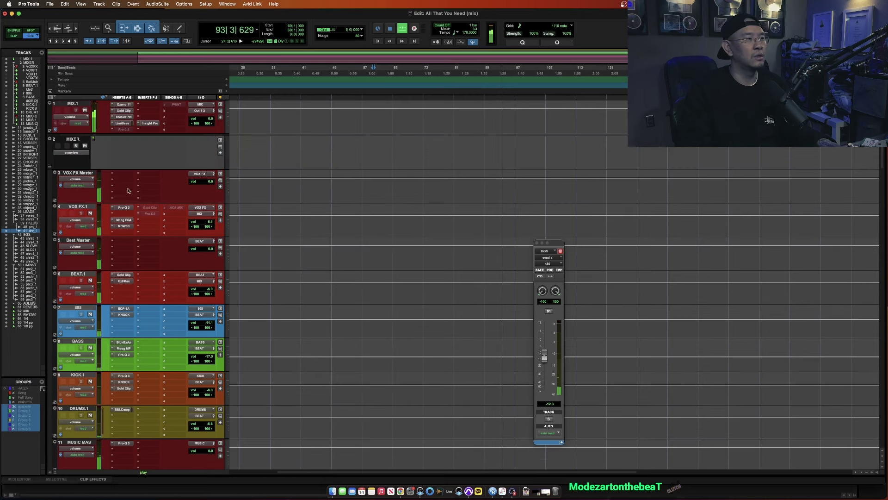
# - Activate FabFilter Pro-L 2 after Limitless on MIX.1 and set its output ceiling to 0.0 dBTP
pyautogui.click(122, 123)
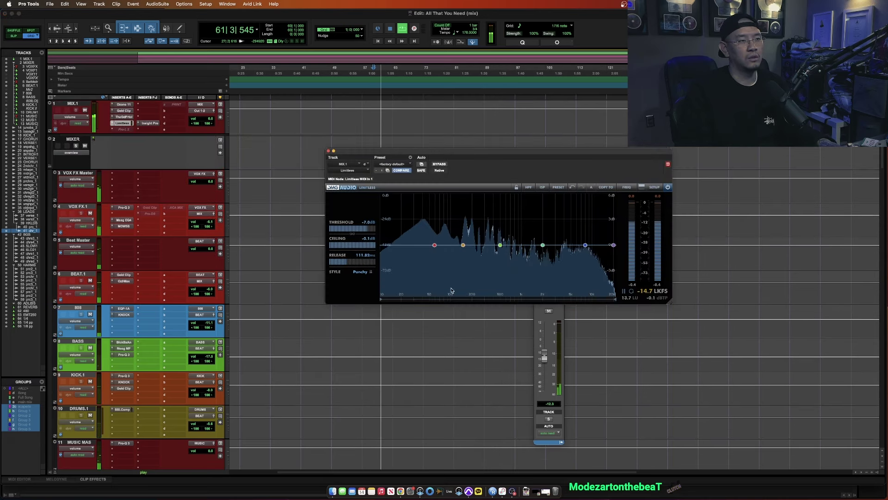
pyautogui.press('space')
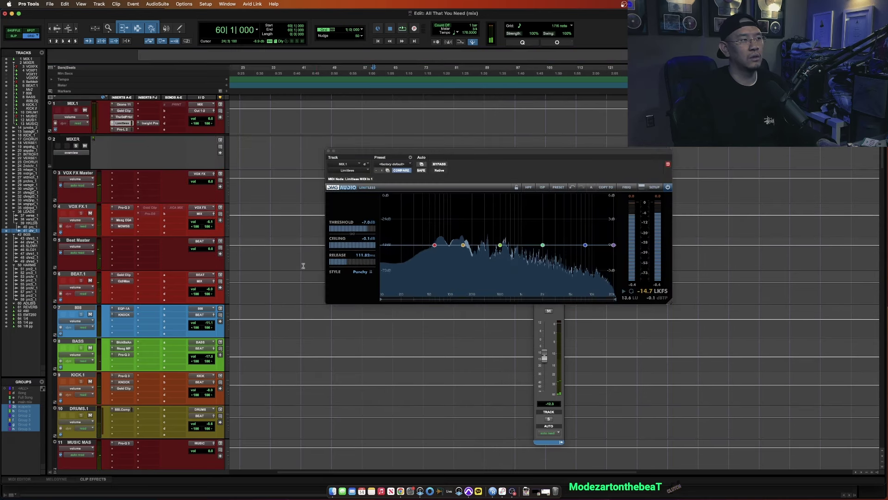
pyautogui.press('space')
pyautogui.click(123, 129)
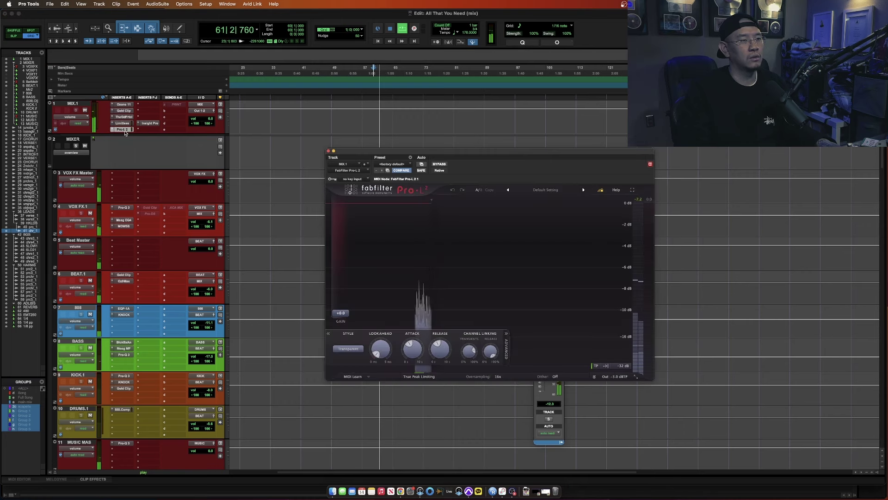
pyautogui.press('space')
pyautogui.moveTo(615, 379)
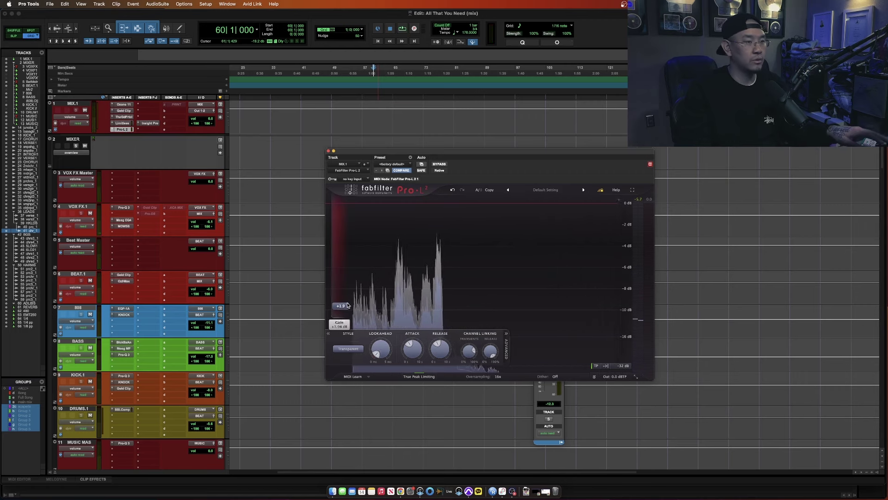
# - Raise the Pro-L 2 gain to about +3 dB while the chorus plays and close the plug-in windows
pyautogui.press('space')
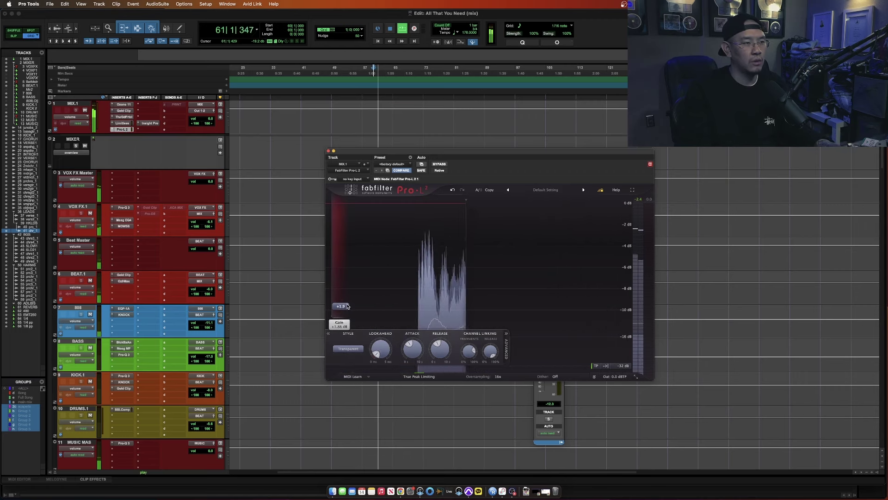
pyautogui.moveTo(348, 306); pyautogui.dragTo(347, 302)
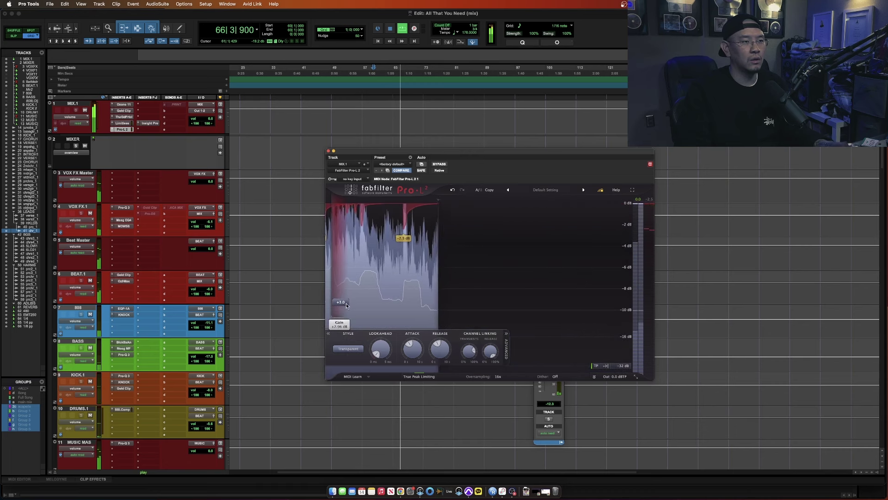
pyautogui.press('ctrl+alt+super+w')
# - Group the chorus and verse snare tracks and lower them together to about -4.0 dB and -2.1 dB
pyautogui.scroll(-10, 331, 342)
pyautogui.scroll(4, 295, 312)
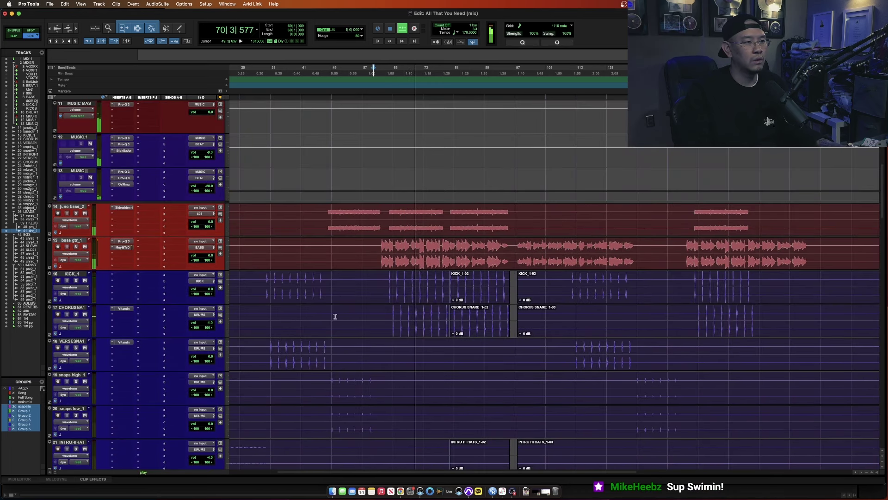
pyautogui.click(69, 307)
pyautogui.keyDown('shift'); pyautogui.click(69, 341); pyautogui.keyUp('shift')
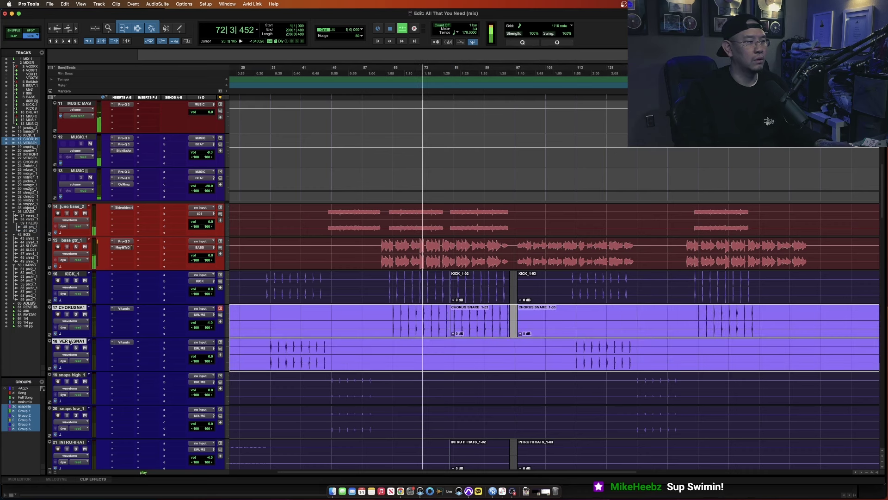
pyautogui.press('super+g')
pyautogui.press('Return')
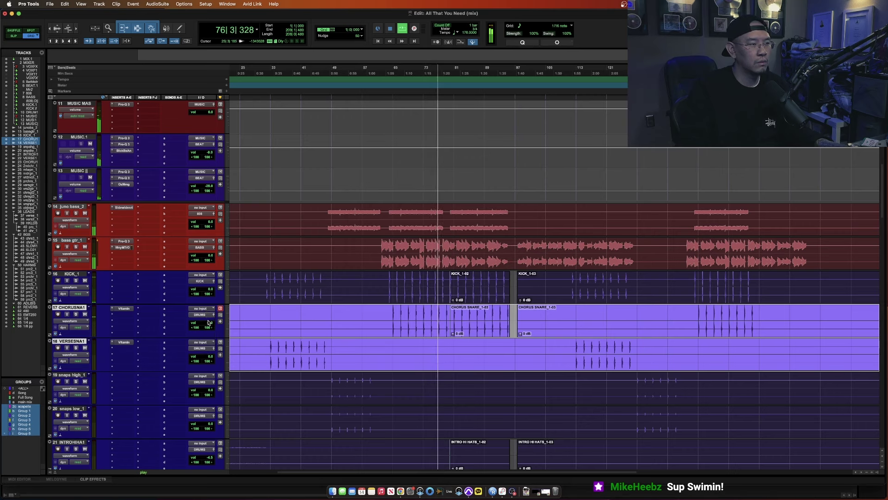
pyautogui.moveTo(209, 323); pyautogui.dragTo(214, 338)
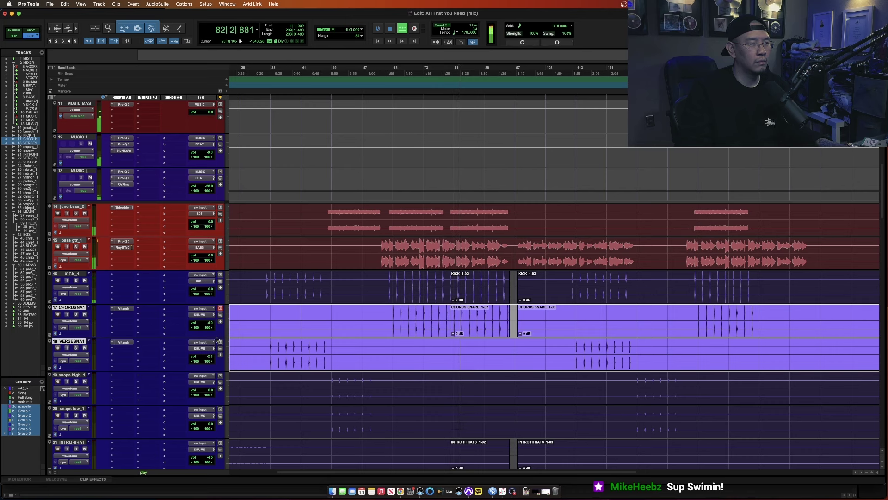
# - Switch to Slip mode and place the playback start on the KICK_1 track in bar 62, just inside the chorus
pyautogui.scroll(4, 271, 370)
pyautogui.press('F2')
pyautogui.click(384, 418)
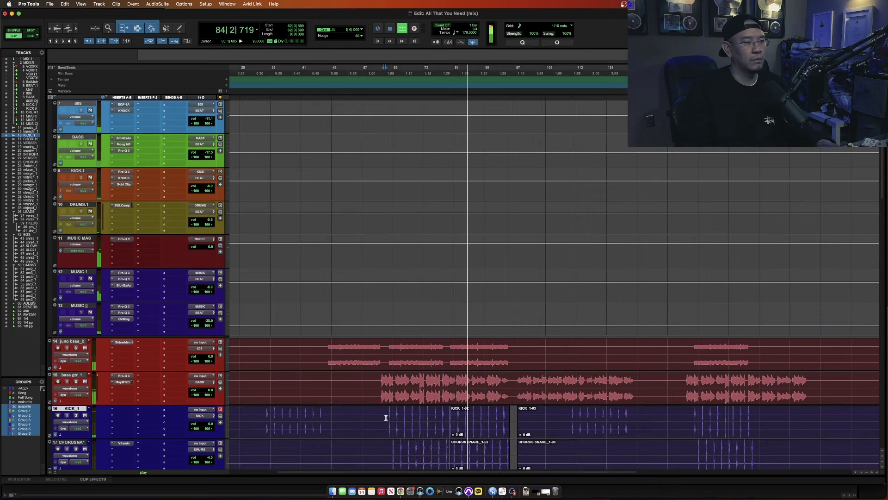
pyautogui.scroll(3, 262, 365)
pyautogui.scroll(2, 262, 364)
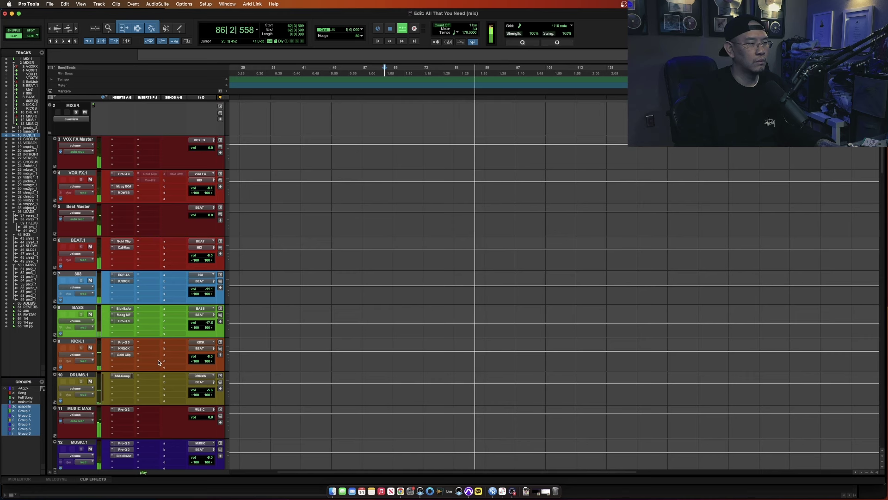
pyautogui.scroll(-3, 158, 362)
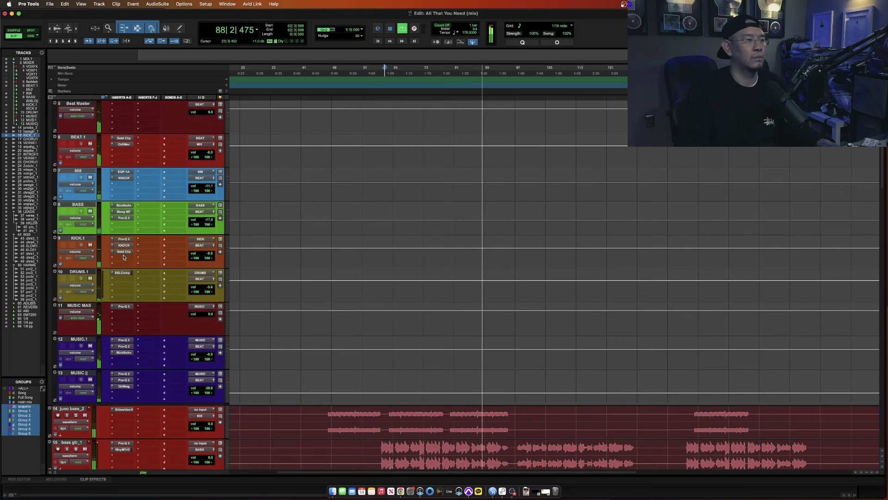
# - Check the existing EQ on BASS, stop playback and insert another Pro-Q 3 in the next free slot
pyautogui.click(123, 218)
pyautogui.click(121, 218)
pyautogui.press('space')
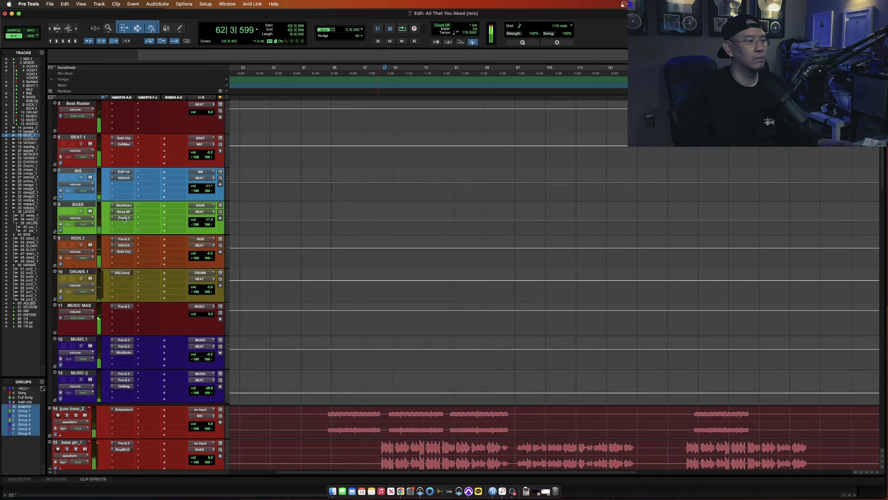
pyautogui.click(121, 224)
pyautogui.click(116, 224)
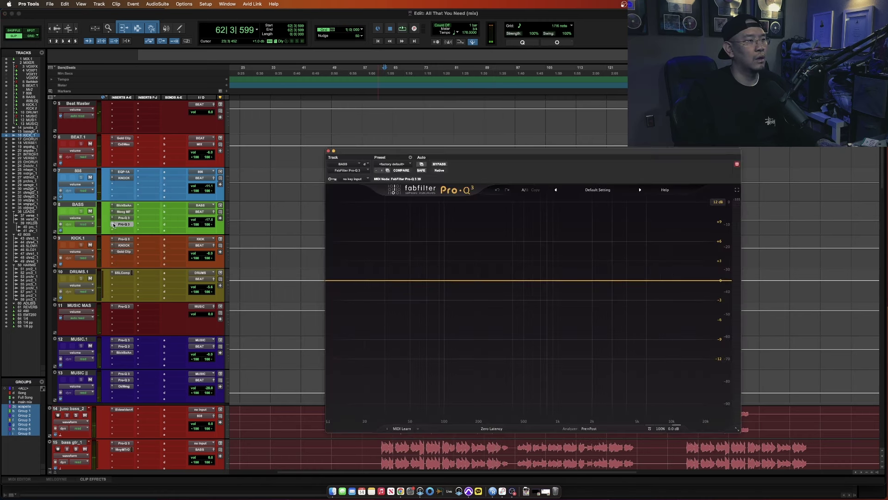
# - Replace the newly inserted Pro-Q 3 on BASS with Trackspacer 2.5 (stereo)
pyautogui.click(113, 224)
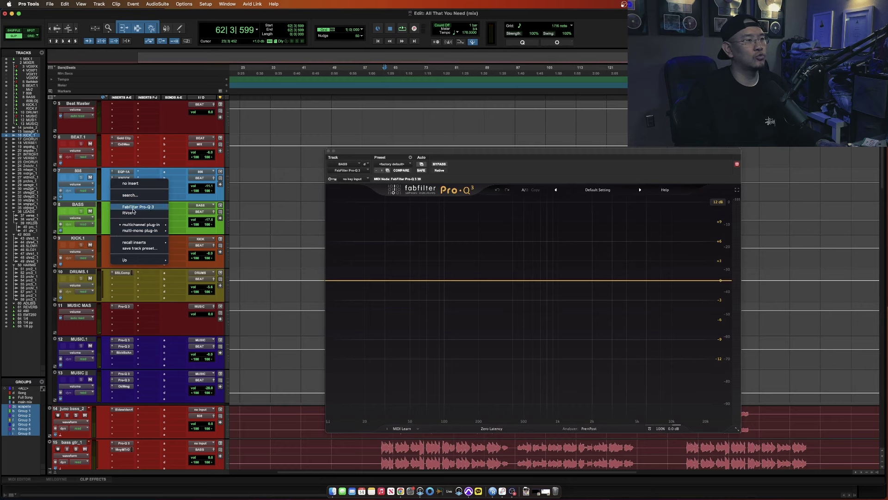
pyautogui.click(128, 195)
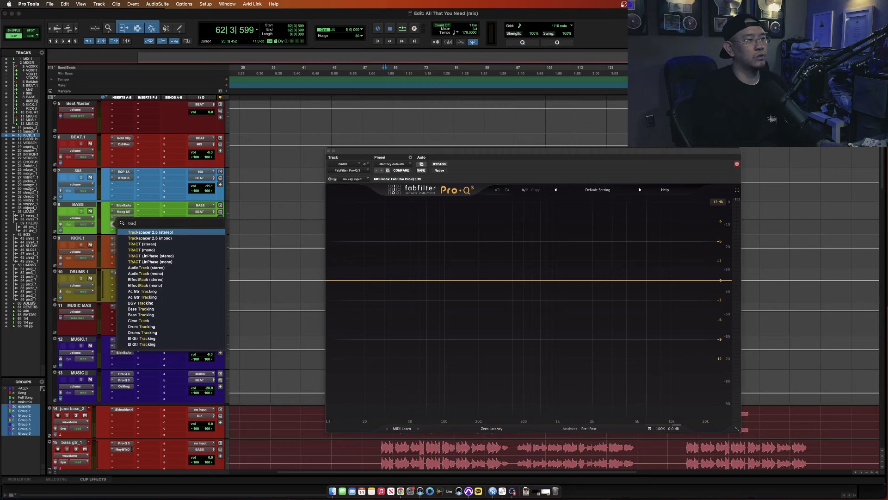
pyautogui.write('track')
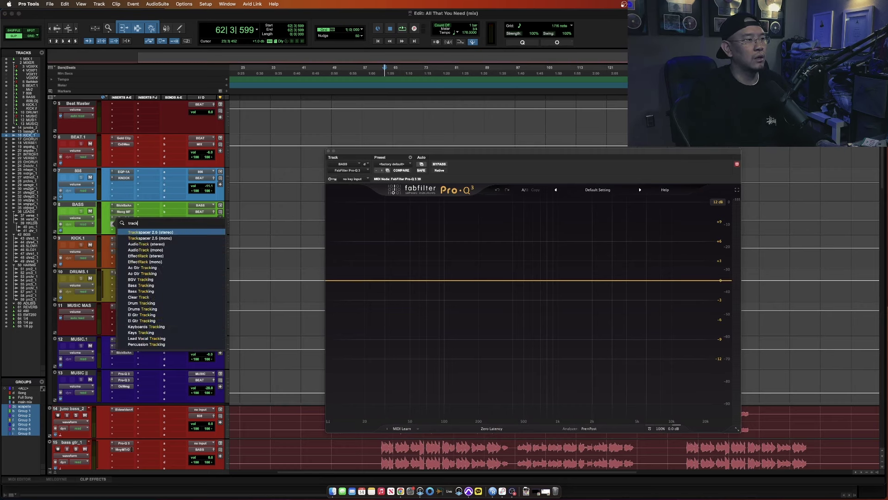
pyautogui.press('Return')
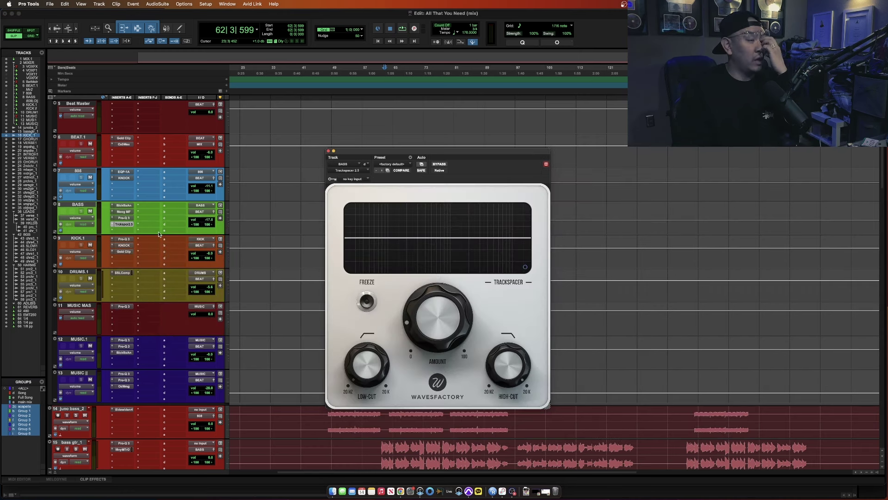
# - Key the BASS Trackspacer from the kick bus, and set the Amount of the kick-keyed Trackspacer on the 808 track to about 6.5%
pyautogui.click(354, 180)
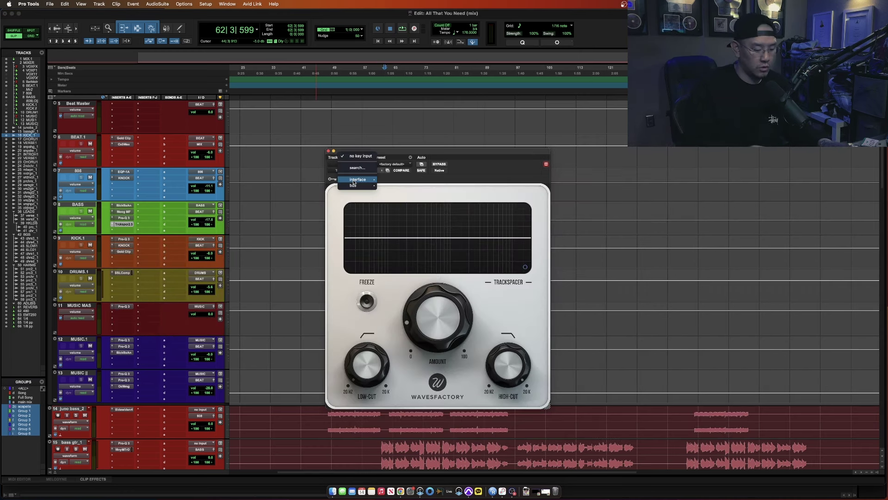
pyautogui.click(393, 191)
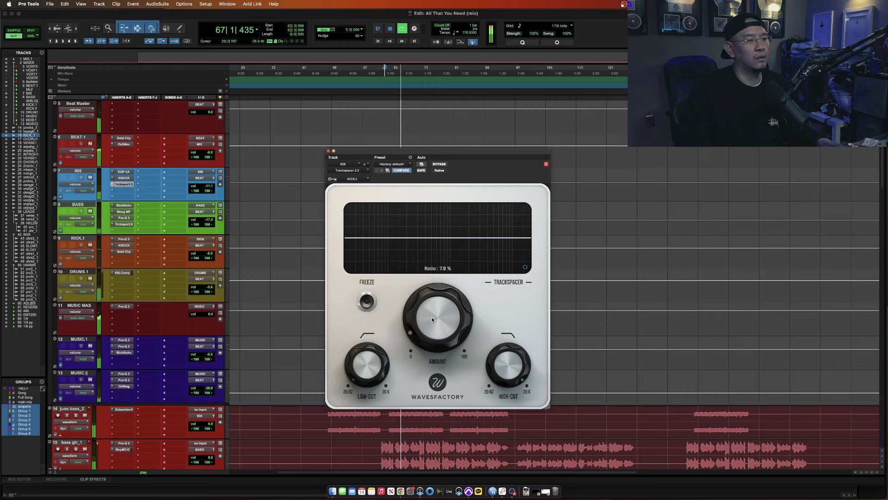
pyautogui.moveTo(432, 318); pyautogui.dragTo(432, 319)
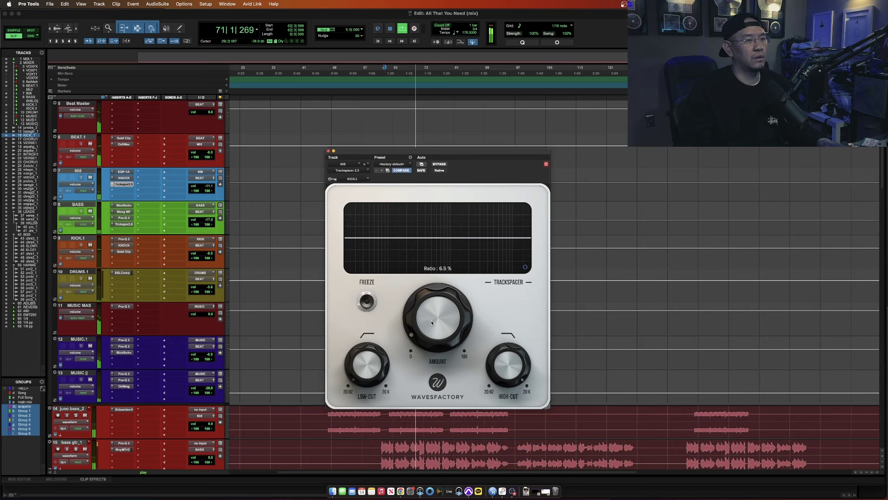
pyautogui.click(328, 151)
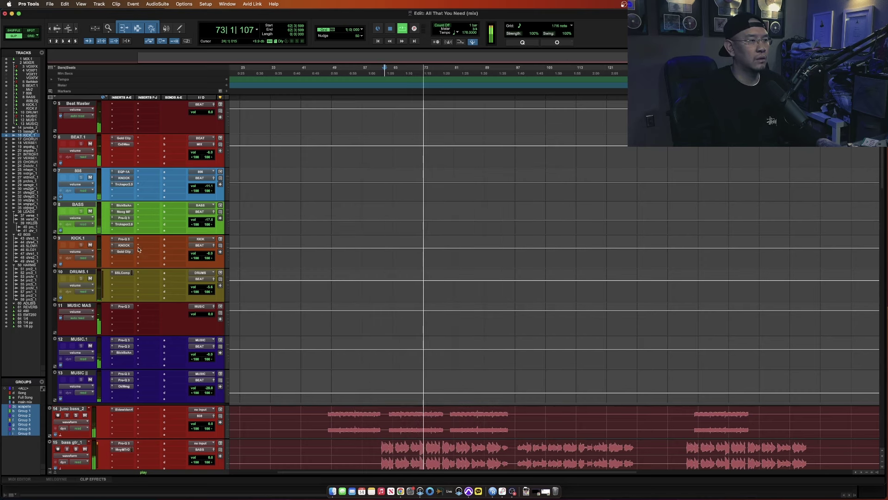
# - Lower the Gold Clip ceiling on KICK.1 to about -3 dB and raise the track volume to about -7.5 dB
pyautogui.click(124, 251)
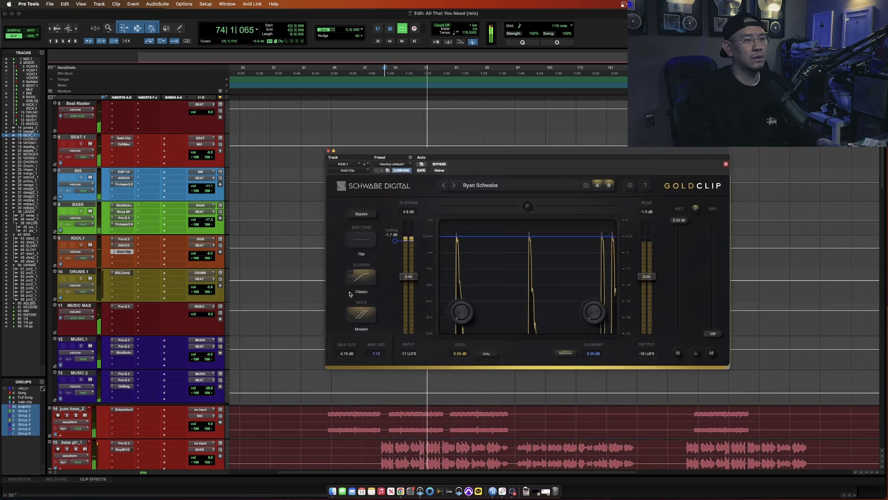
pyautogui.click(123, 246)
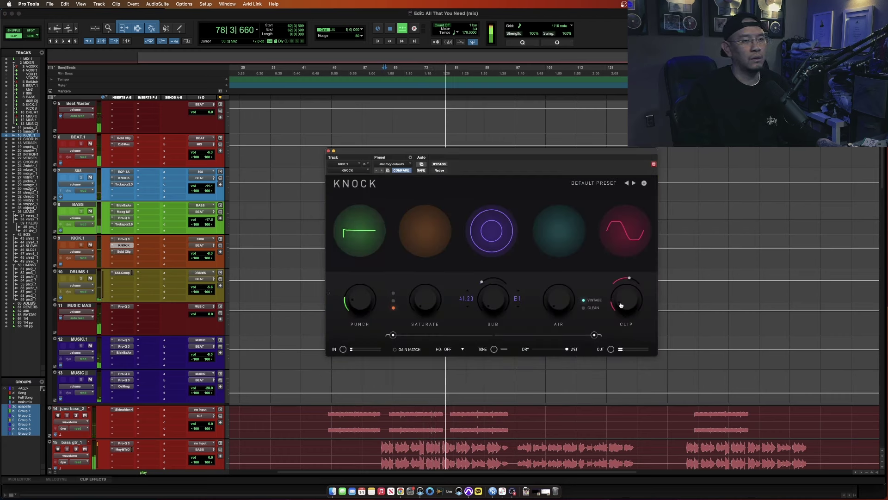
pyautogui.click(124, 251)
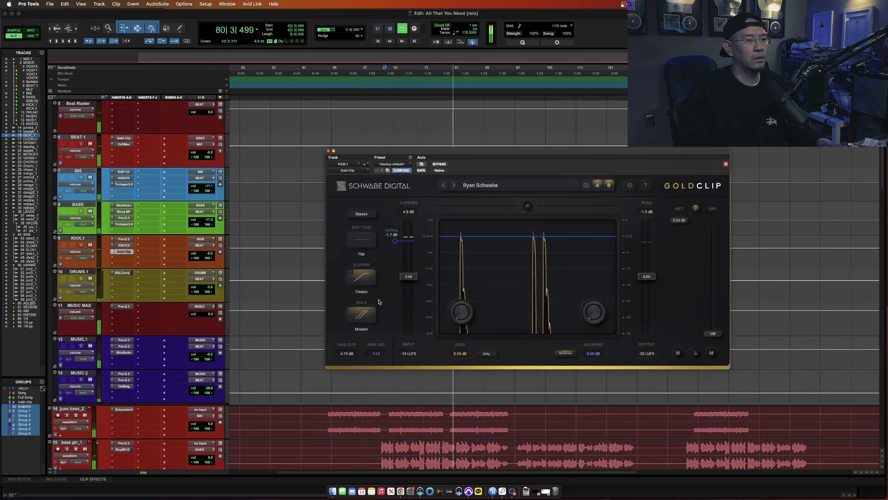
pyautogui.moveTo(395, 244); pyautogui.dragTo(396, 247)
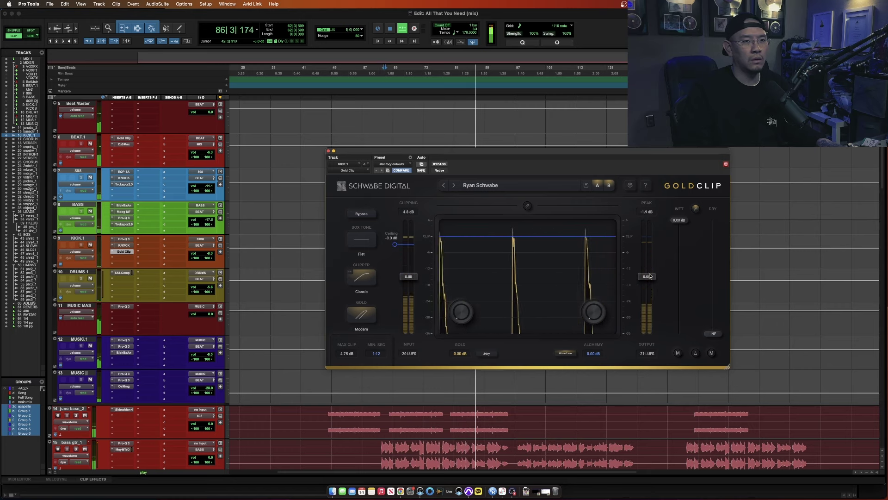
pyautogui.moveTo(210, 253); pyautogui.dragTo(210, 250)
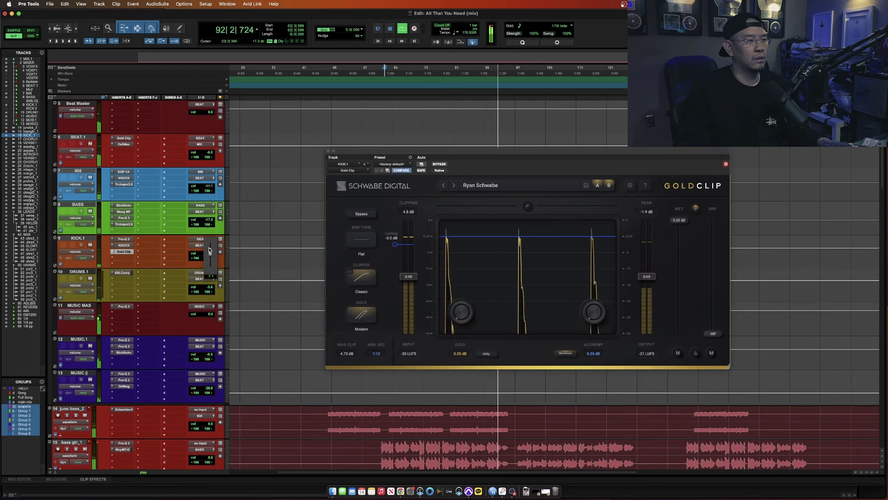
# - Reduce the low bell boost near 56 Hz in KICK.1's Pro-Q 3 to about +3.4 dB, replay the chorus and close the EQ
pyautogui.click(124, 239)
pyautogui.press('space')
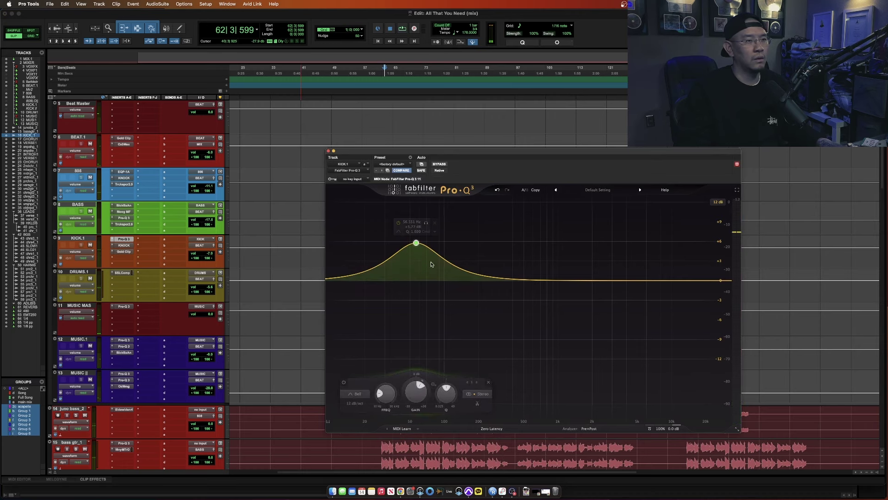
pyautogui.moveTo(416, 242); pyautogui.dragTo(416, 259)
pyautogui.press('space')
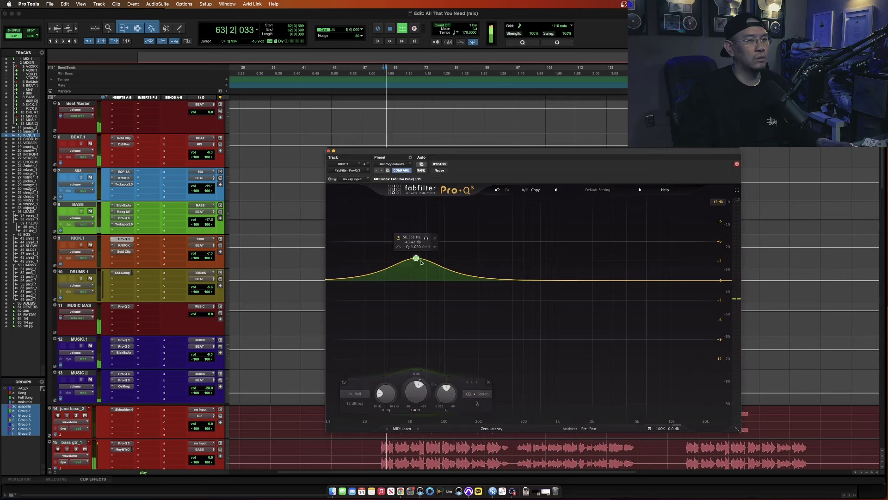
pyautogui.press('super+w')
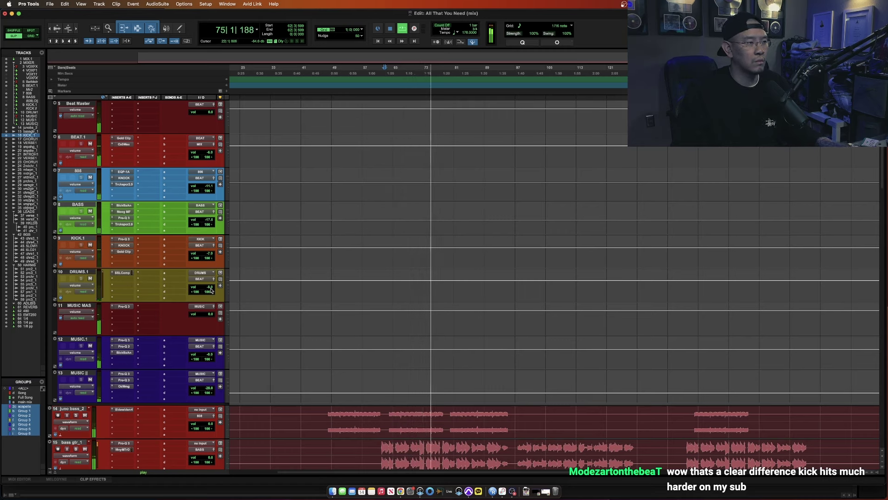
# - Check the low cut in the MUSIC MAS Pro-Q 3 during playback, close it and stop playback
pyautogui.click(123, 307)
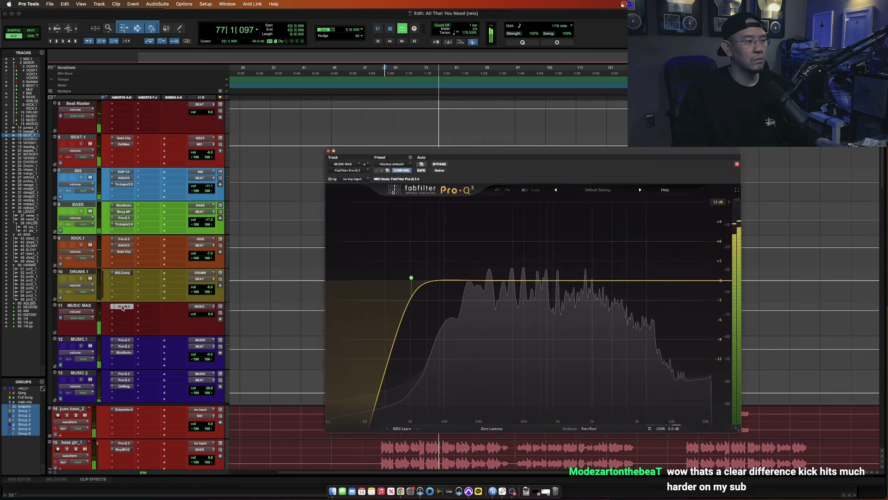
pyautogui.click(122, 306)
pyautogui.scroll(-4, 143, 233)
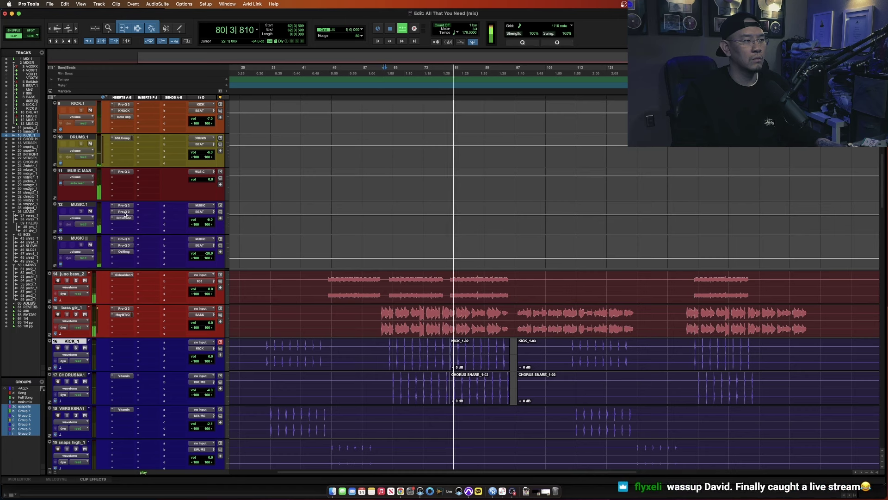
pyautogui.press('space')
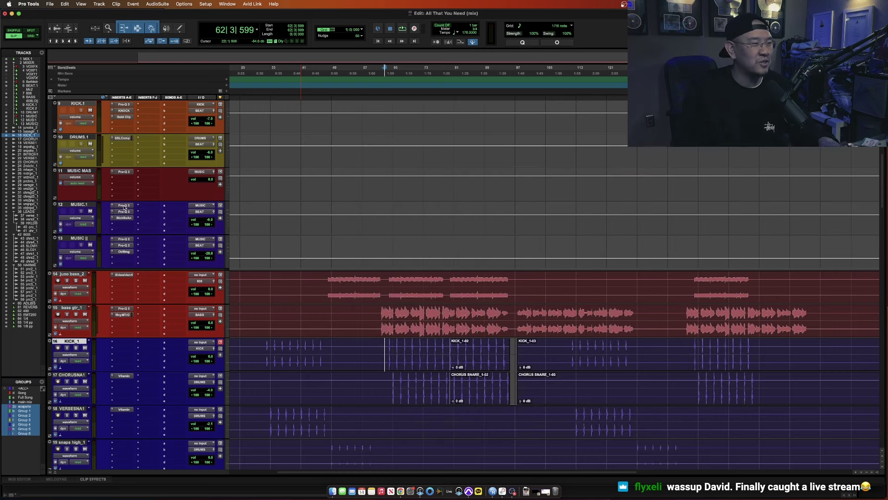
# - Set the dynamic low shelf in MUSIC.1's first Pro-Q 3 to about -4.2 dB at 112 Hz, adjust its threshold and close the plug-in
pyautogui.click(123, 205)
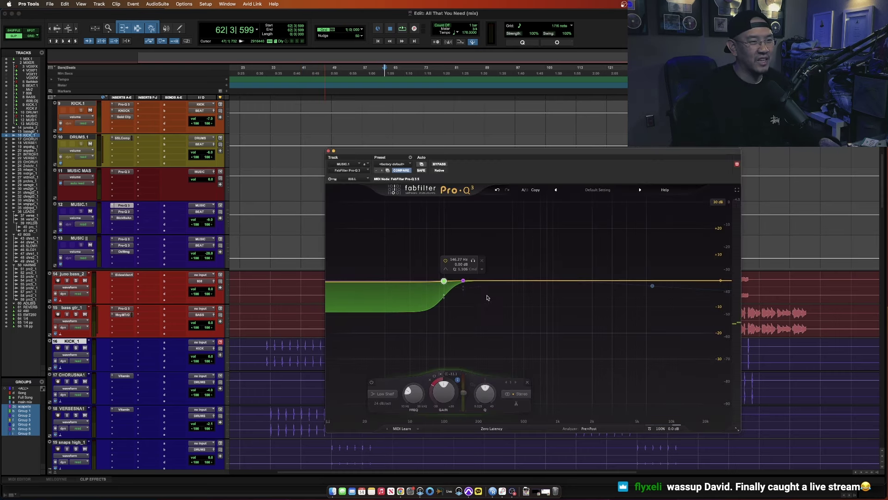
pyautogui.moveTo(444, 282); pyautogui.dragTo(445, 285)
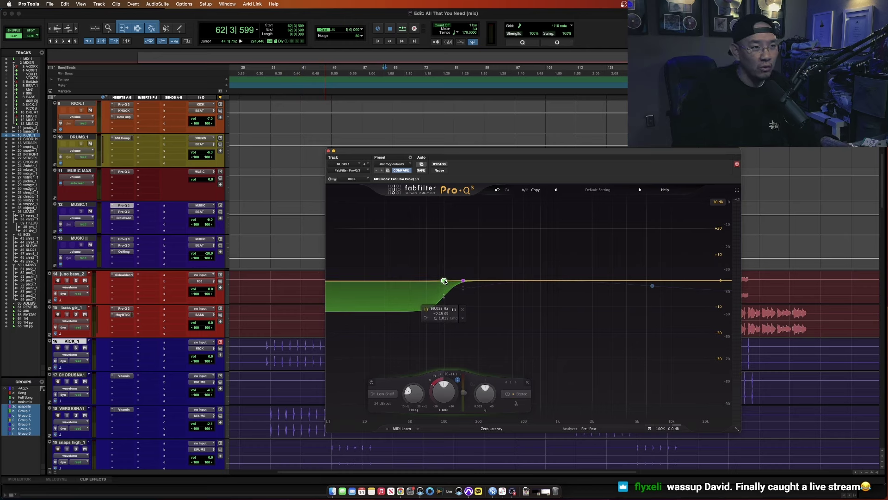
pyautogui.moveTo(445, 281); pyautogui.dragTo(445, 287)
pyautogui.press('space')
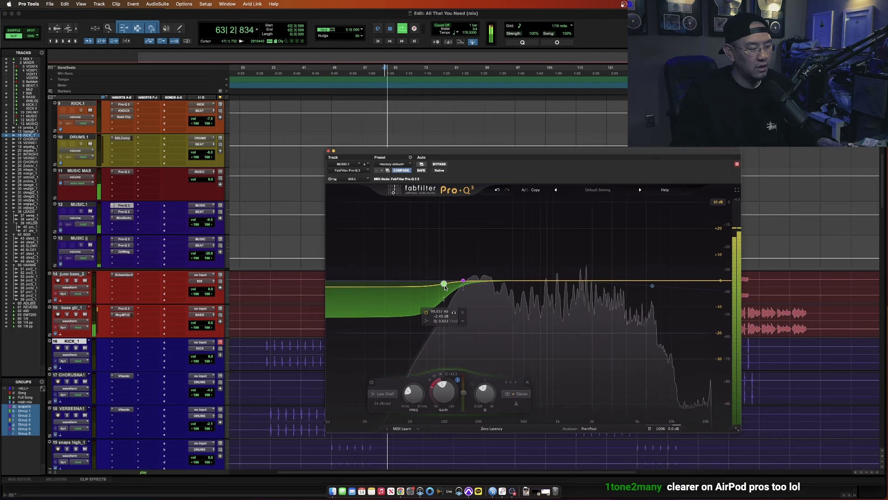
pyautogui.moveTo(445, 287); pyautogui.dragTo(449, 290)
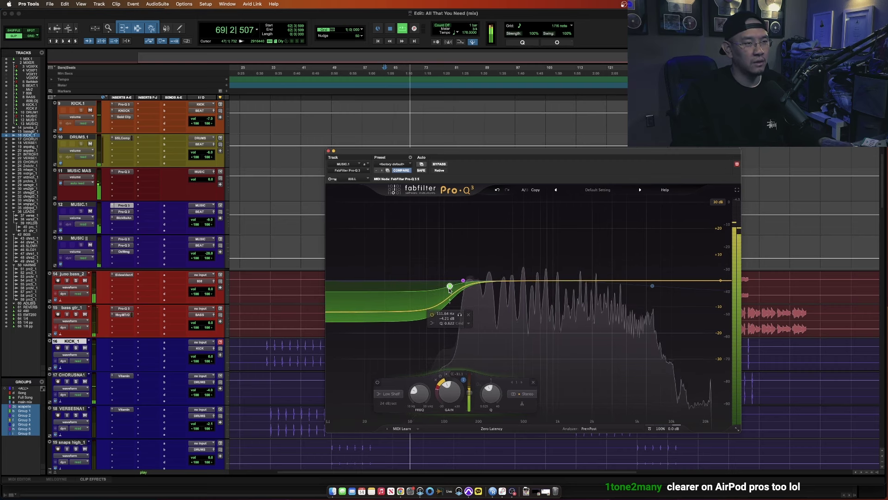
pyautogui.press('ctrl+alt+super+w')
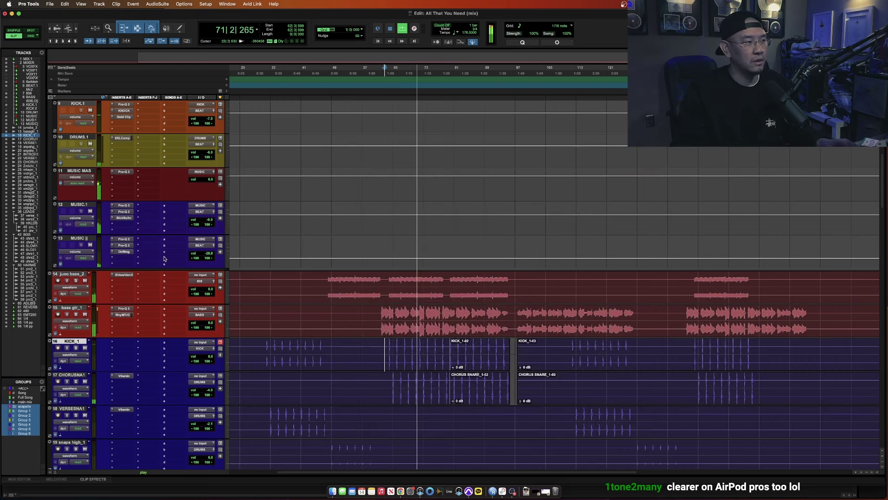
pyautogui.press('ctrl+alt+super+w')
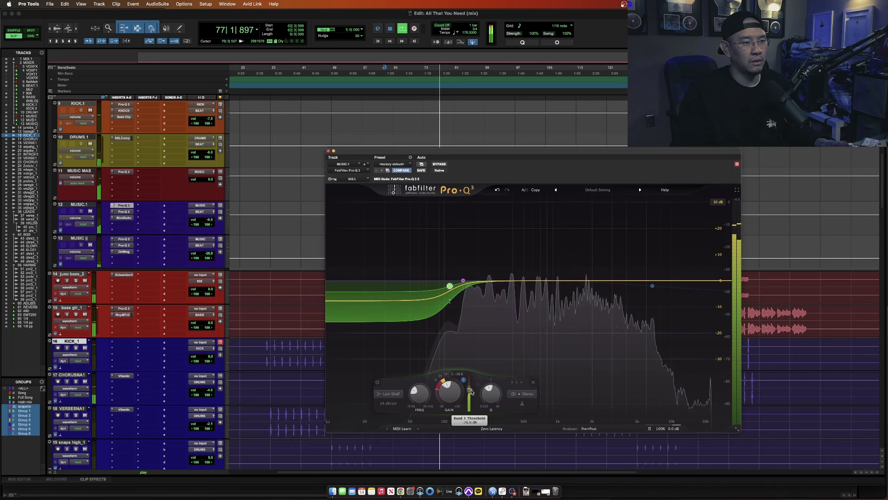
pyautogui.click(123, 205)
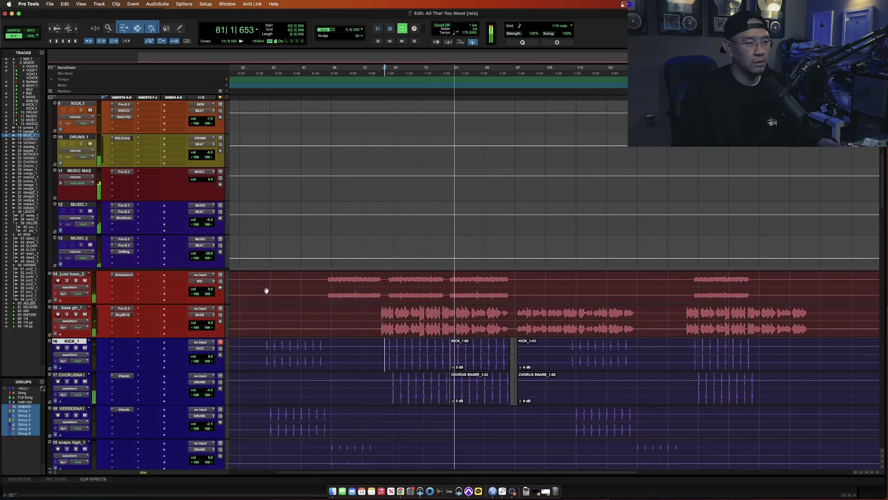
# - Switch to Grid mode and select the full length of the chorus gtr 2 and chorus gtr 3 tracks
pyautogui.scroll(-10, 386, 359)
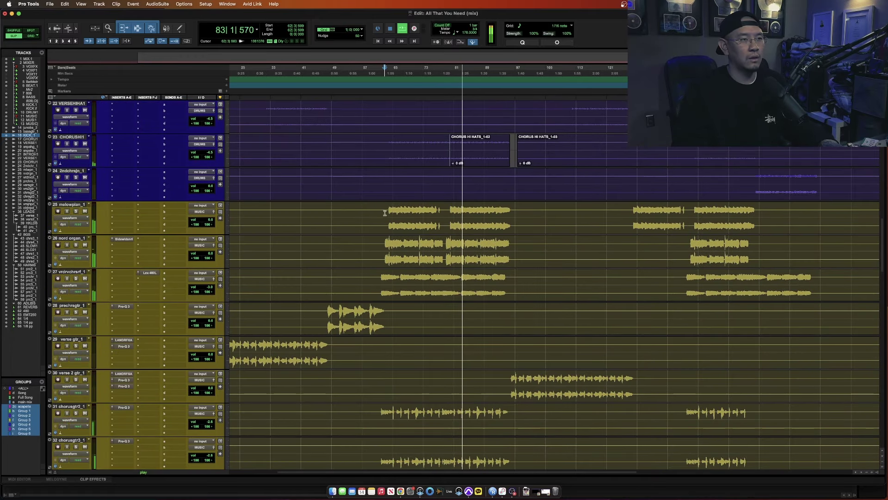
pyautogui.press('F4')
pyautogui.click(384, 213)
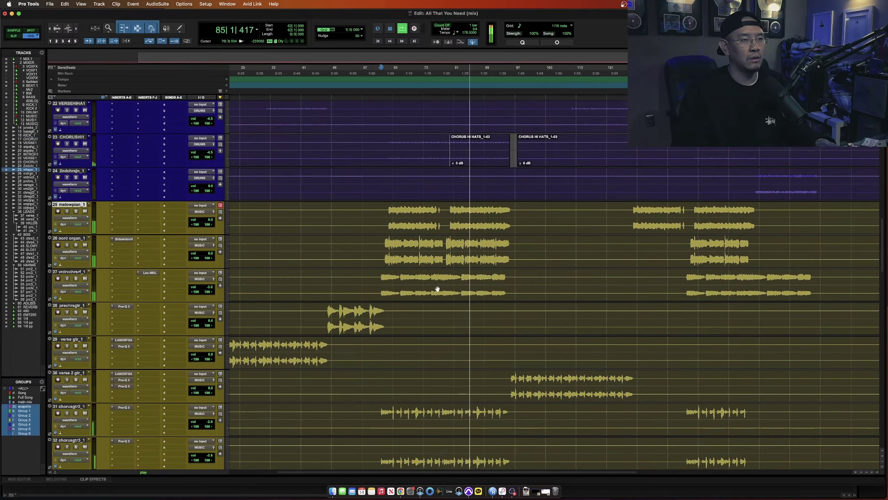
pyautogui.scroll(-8, 426, 323)
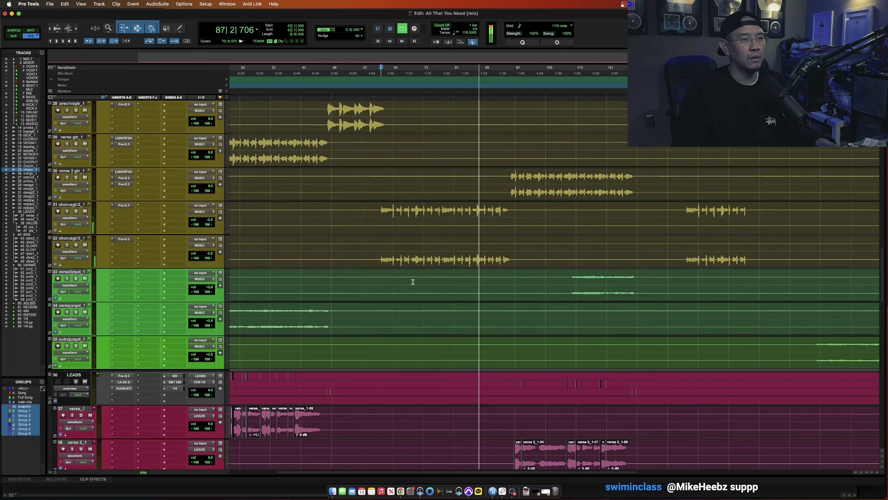
pyautogui.scroll(3, 418, 284)
pyautogui.moveTo(377, 209); pyautogui.dragTo(539, 258)
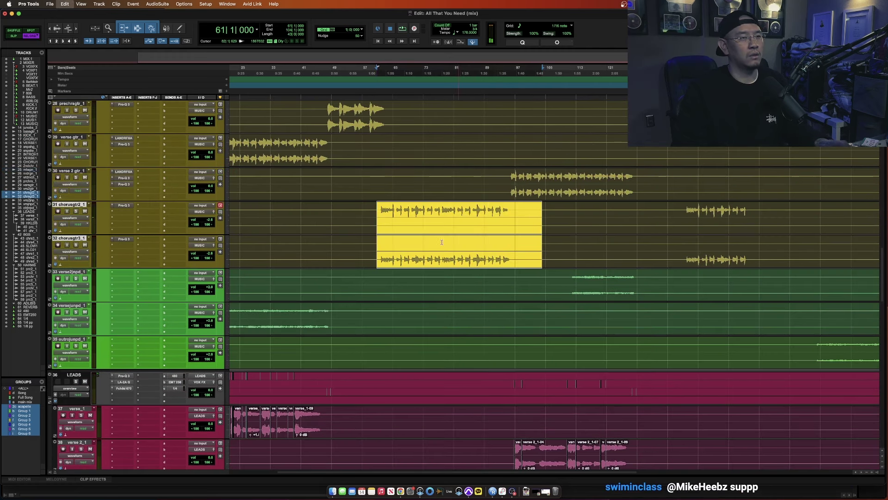
pyautogui.press('super+a')
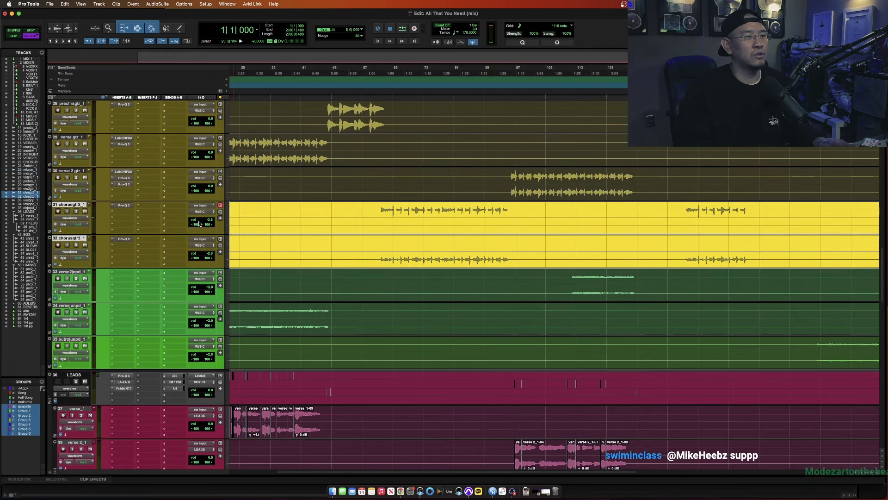
pyautogui.press('r')
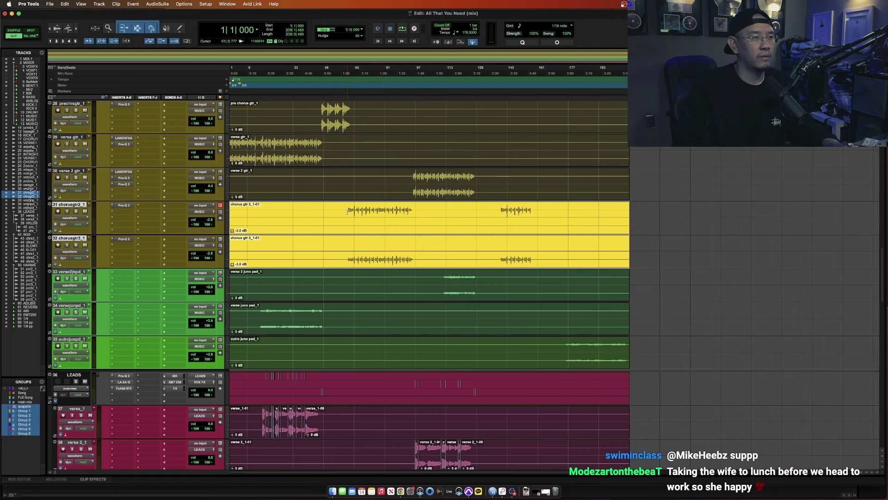
# - Play from the start of the first chorus and check the Pro-Q 3 low cut on the chorus gtr 2 track
pyautogui.click(348, 236)
pyautogui.press('space')
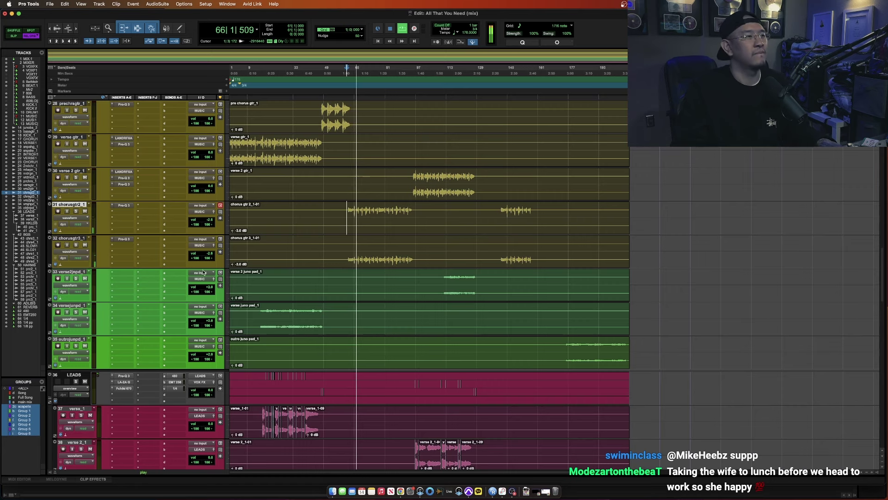
pyautogui.click(123, 205)
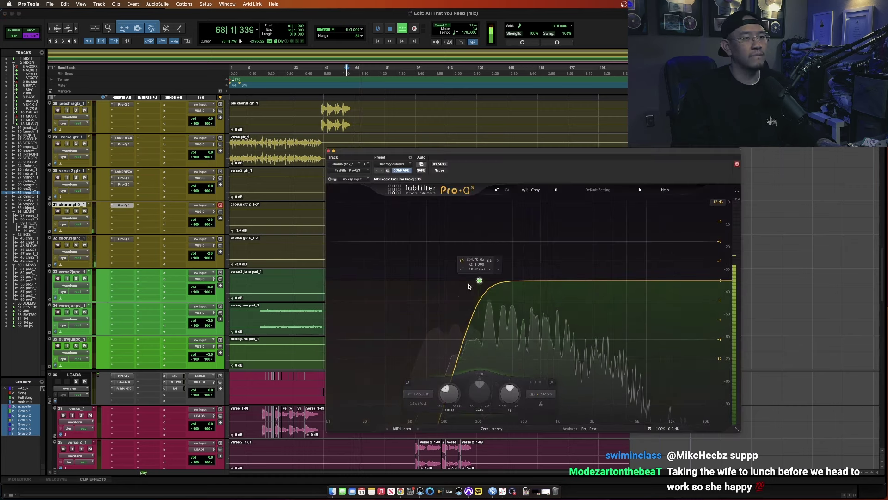
pyautogui.click(328, 151)
# - Lower the clip gain of the selected chorus gtr 2 and chorus gtr 3 clips to about -4 dB and clear the selection
pyautogui.click(320, 226)
pyautogui.keyDown('shift'); pyautogui.click(321, 263); pyautogui.keyUp('shift')
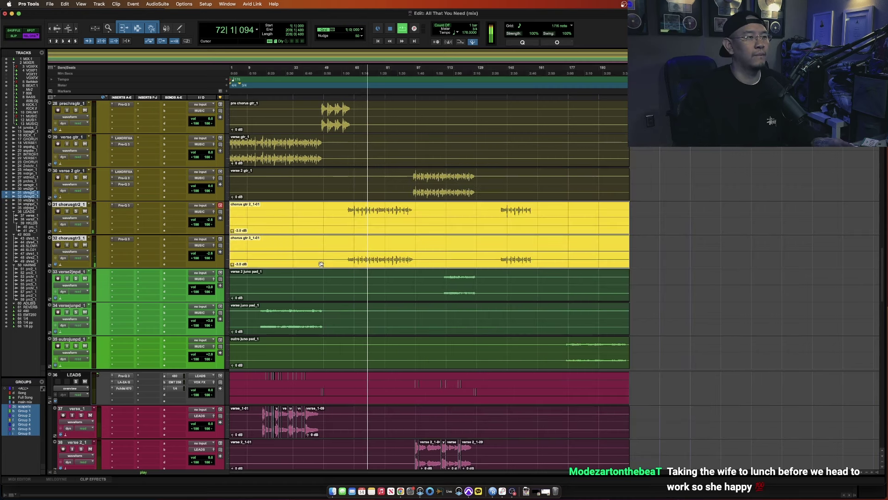
pyautogui.hotkey('ctrl', 'shift', 'Down')
pyautogui.hotkey('ctrl', 'shift', 'Down')
pyautogui.hotkey('ctrl', 'shift', 'Down')
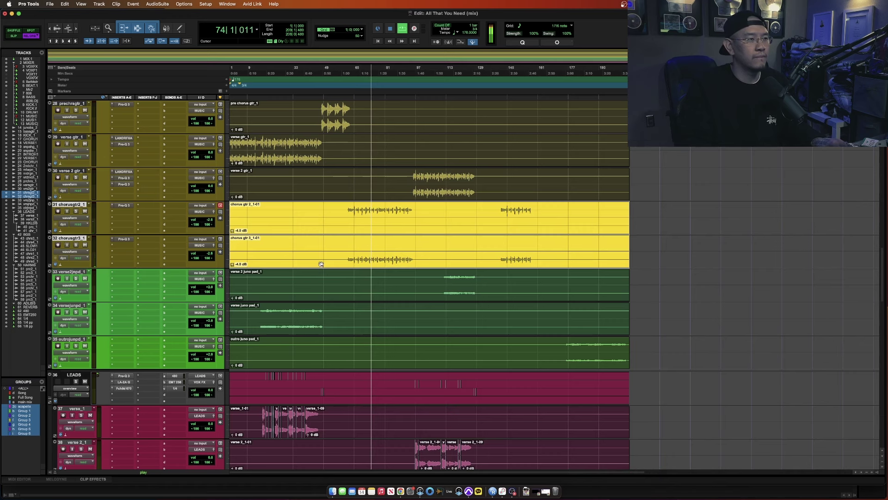
pyautogui.click(408, 221)
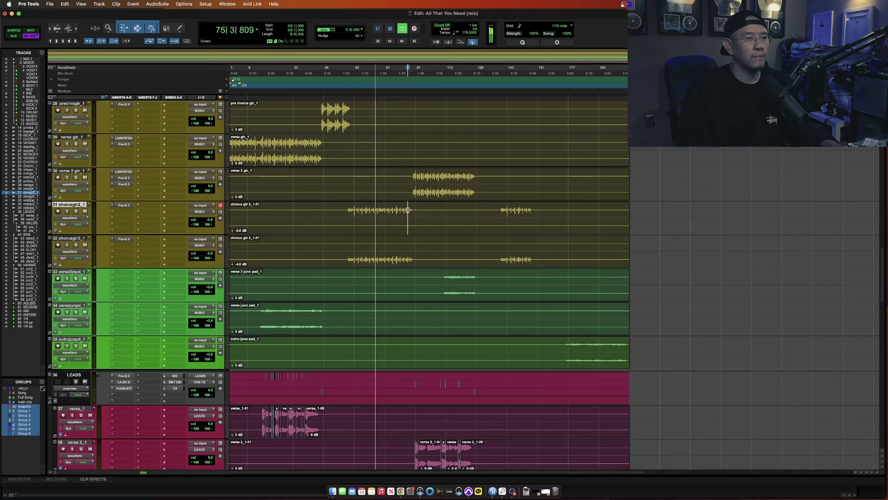
# - Insert FabFilter Pro-Q 3 on the nord organ track and add a bell cut of about -2.1 dB at 185 Hz with Q 1.2
pyautogui.scroll(4, 370, 220)
pyautogui.click(352, 181)
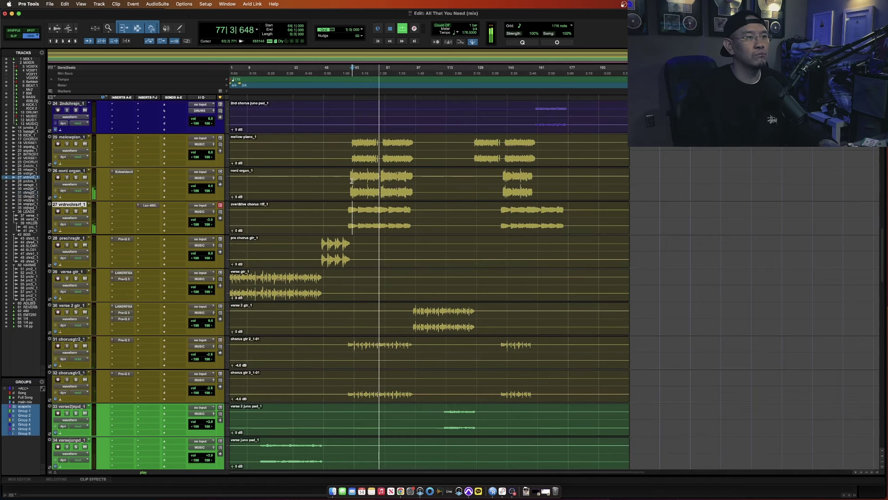
pyautogui.click(350, 181)
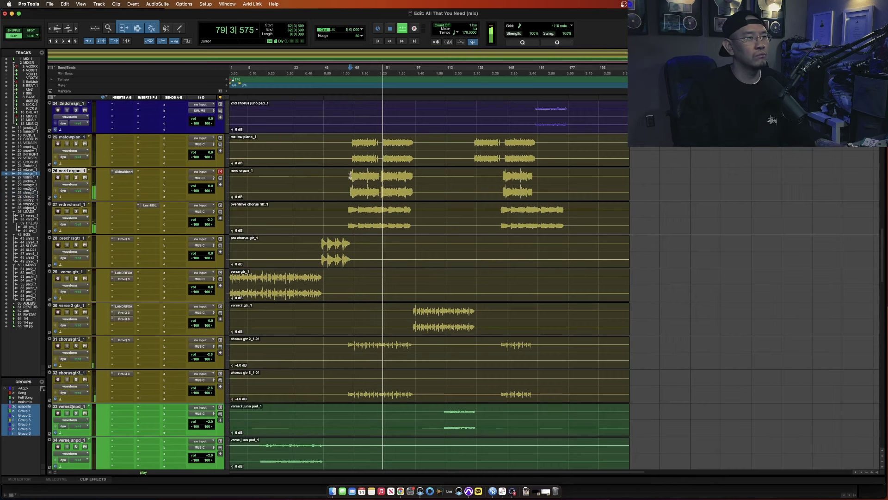
pyautogui.click(114, 179)
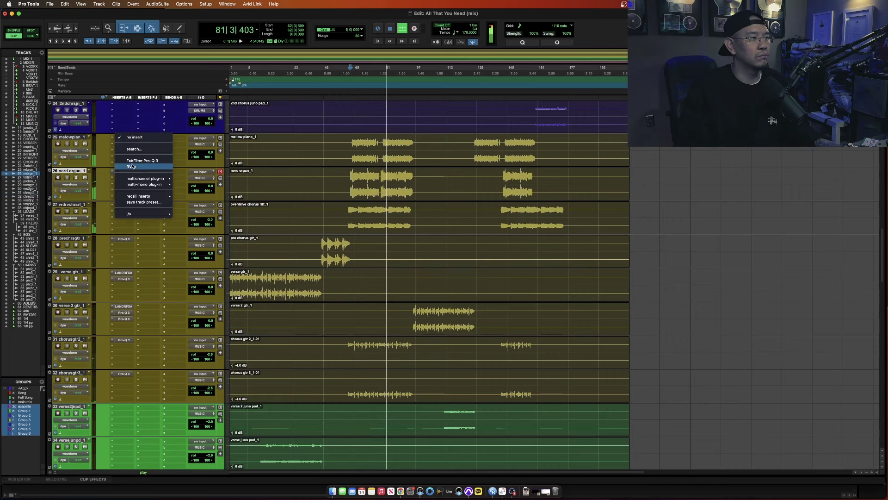
pyautogui.click(143, 164)
pyautogui.moveTo(472, 282); pyautogui.dragTo(474, 293)
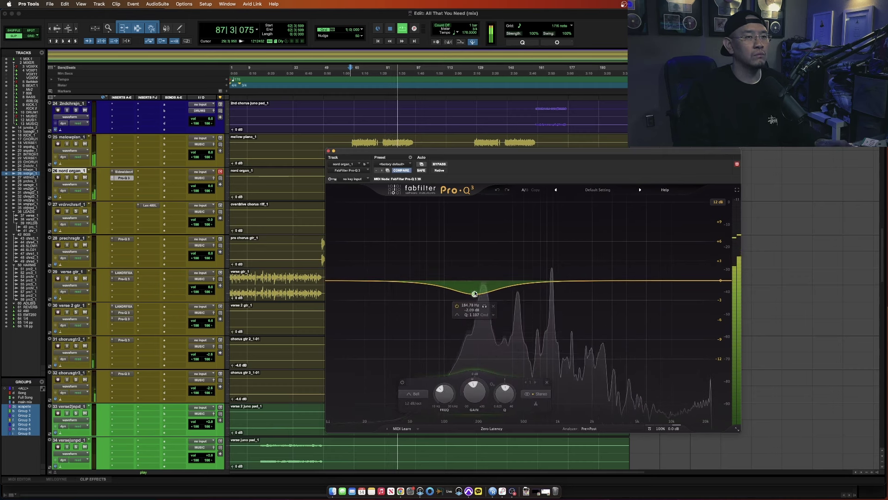
pyautogui.scroll(2, 474, 294)
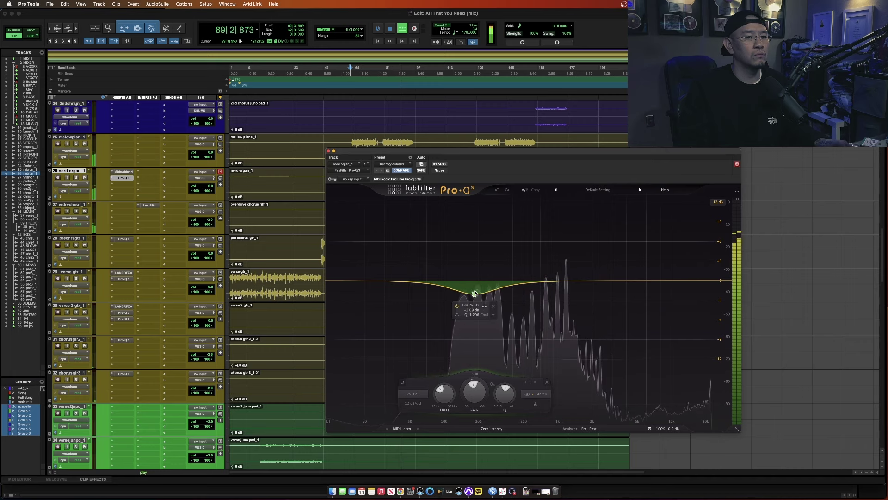
pyautogui.press('space')
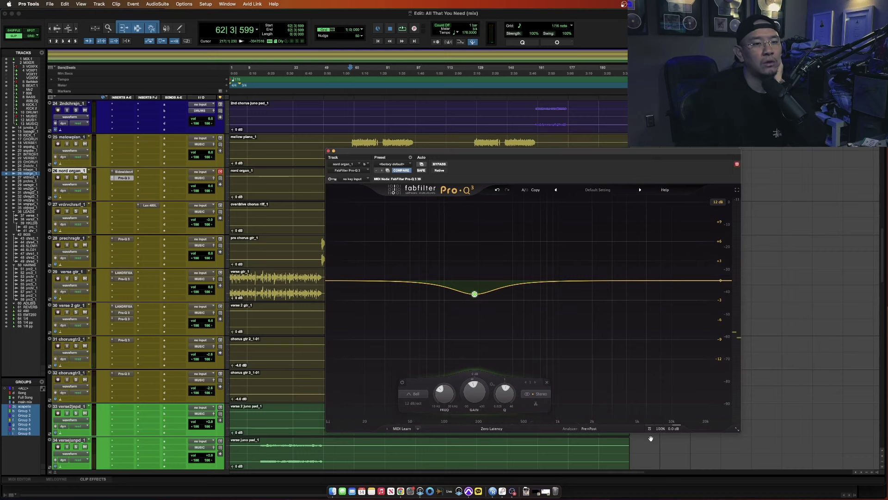
# - Show the VOX FX.1 track as the external spectrum in the nord organ Pro-Q 3 analyzer
pyautogui.click(589, 428)
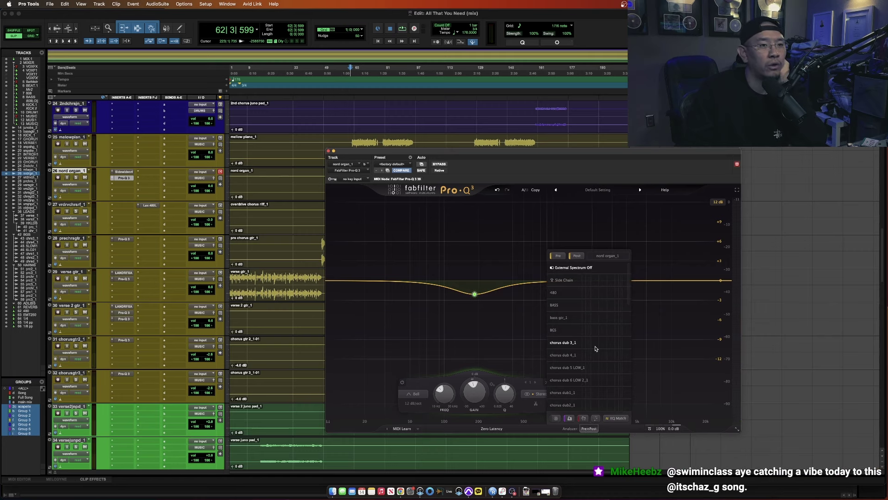
pyautogui.scroll(-10, 577, 319)
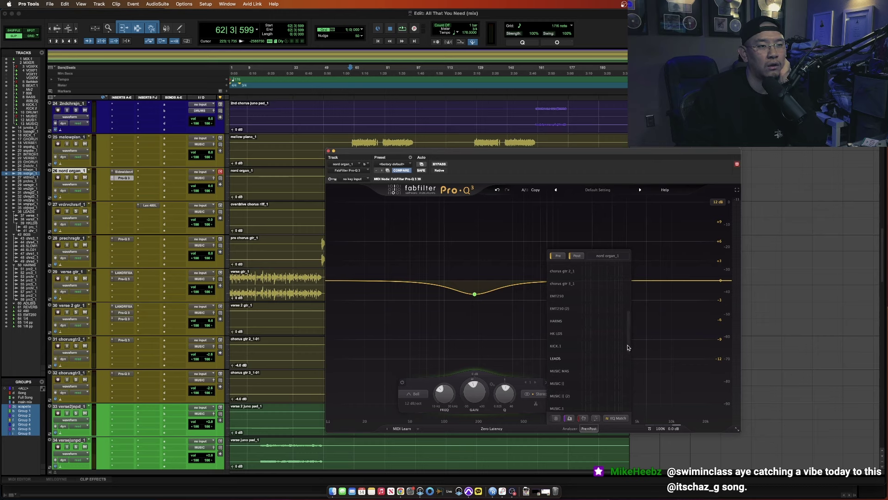
pyautogui.scroll(-2, 627, 347)
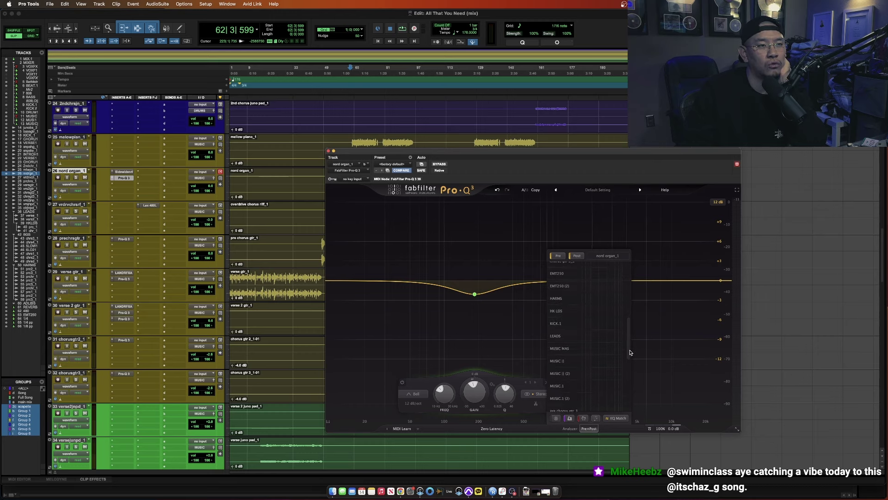
pyautogui.moveTo(630, 352); pyautogui.dragTo(627, 403)
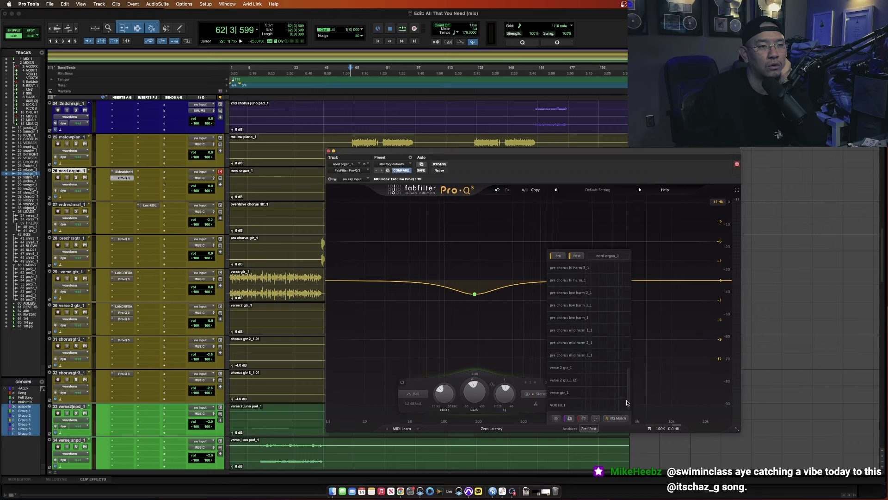
pyautogui.click(589, 406)
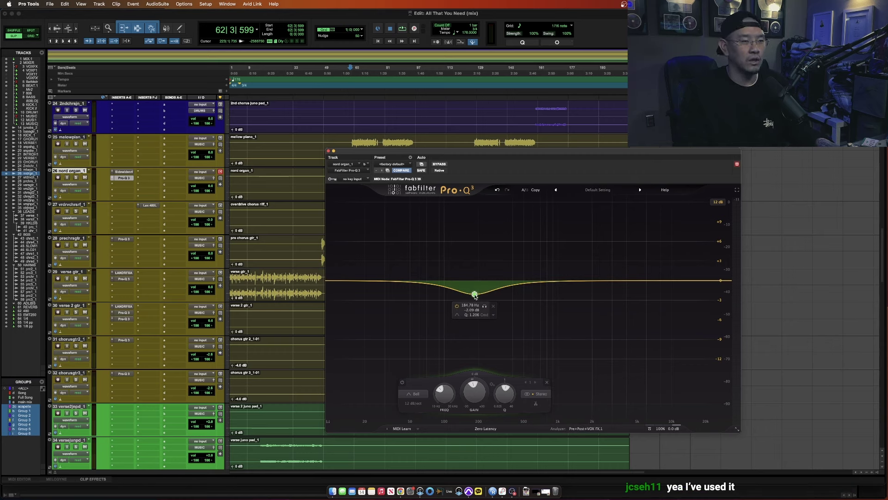
# - During chorus playback, change the nord organ bell cut to about -3.6 dB at 205 Hz with a Q of about 2.06
pyautogui.press('space')
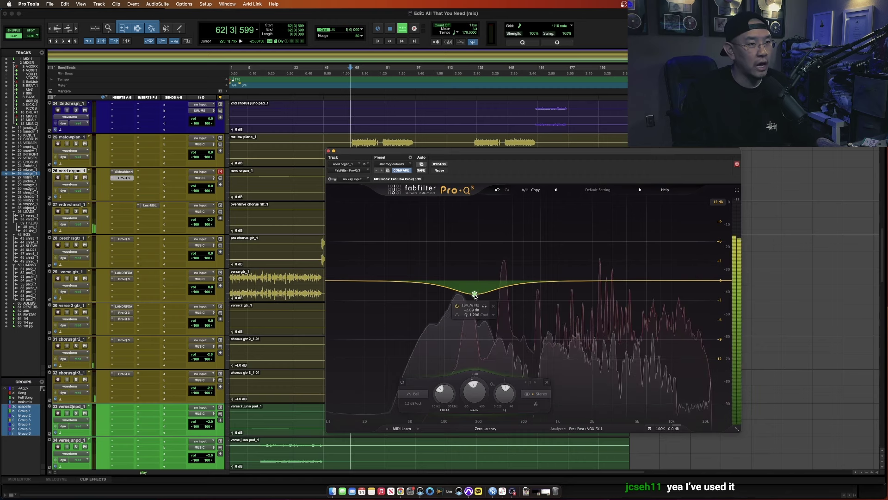
pyautogui.moveTo(474, 295); pyautogui.dragTo(511, 298)
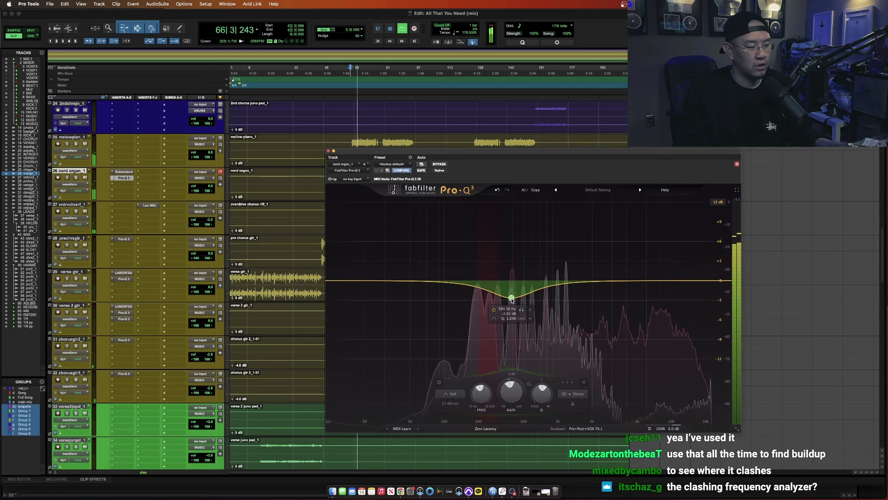
pyautogui.scroll(5, 512, 298)
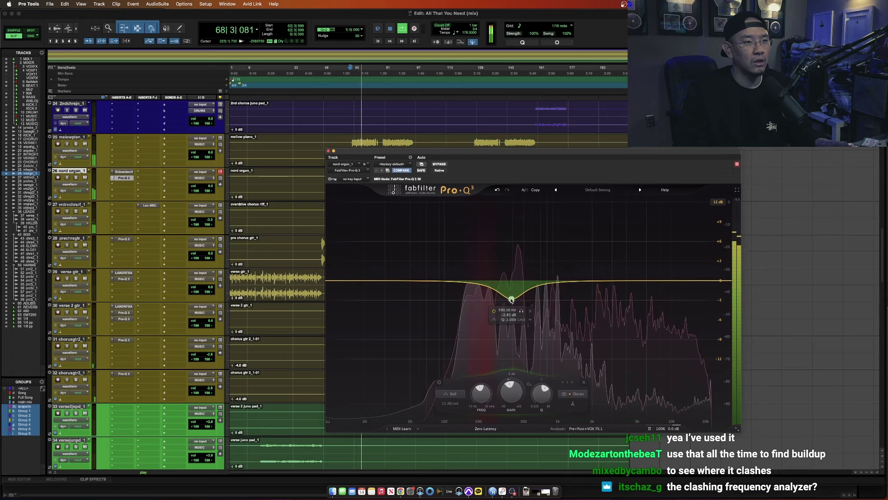
pyautogui.moveTo(512, 300); pyautogui.dragTo(511, 300)
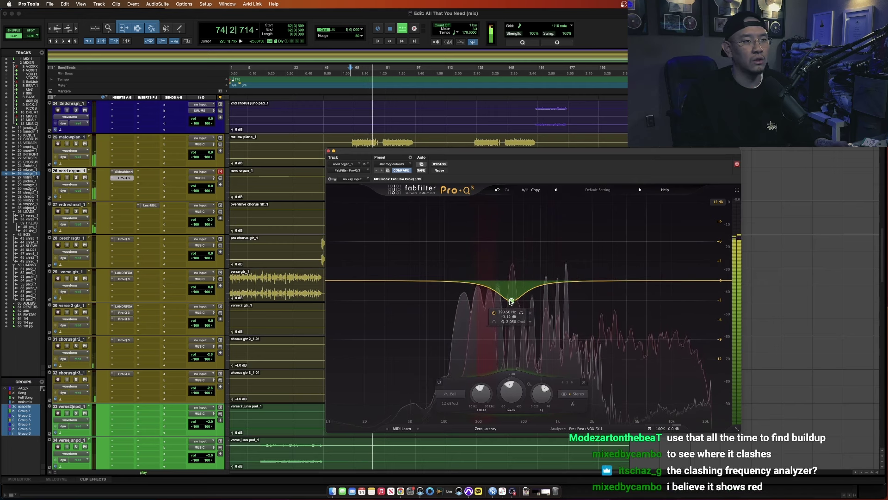
pyautogui.moveTo(512, 302); pyautogui.dragTo(479, 304)
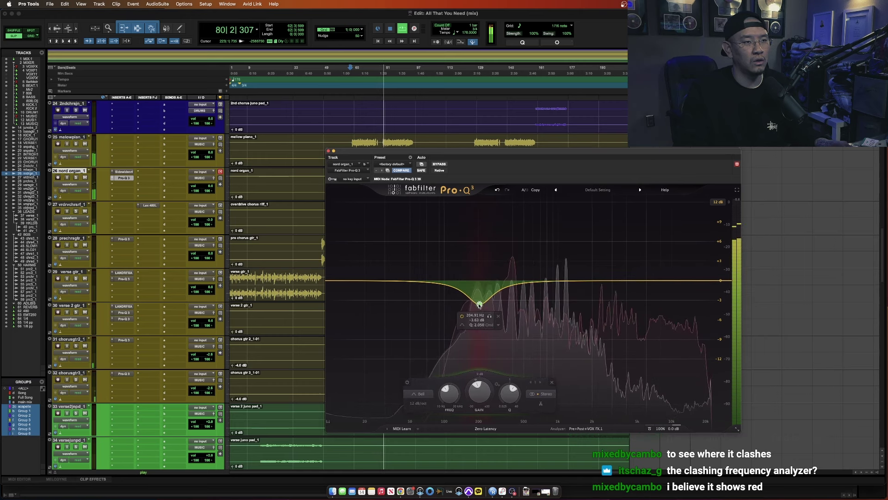
pyautogui.press('space')
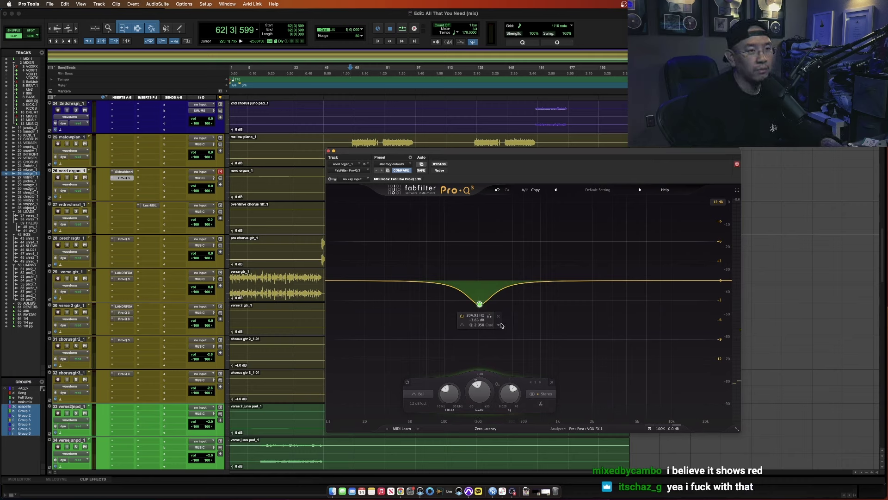
# - Switch the nord organ bell to Mid placement, set it to about -4.2 dB at 204 Hz with Q 1.5, and audition it
pyautogui.moveTo(546, 376)
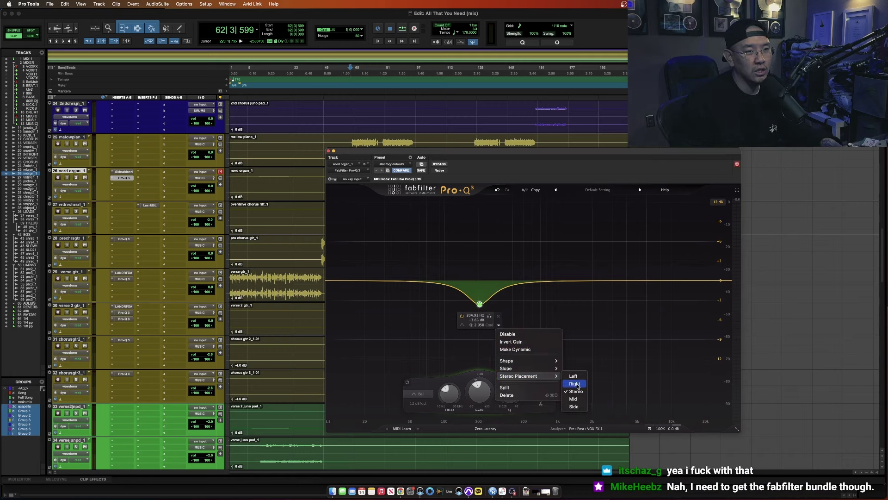
pyautogui.press('space')
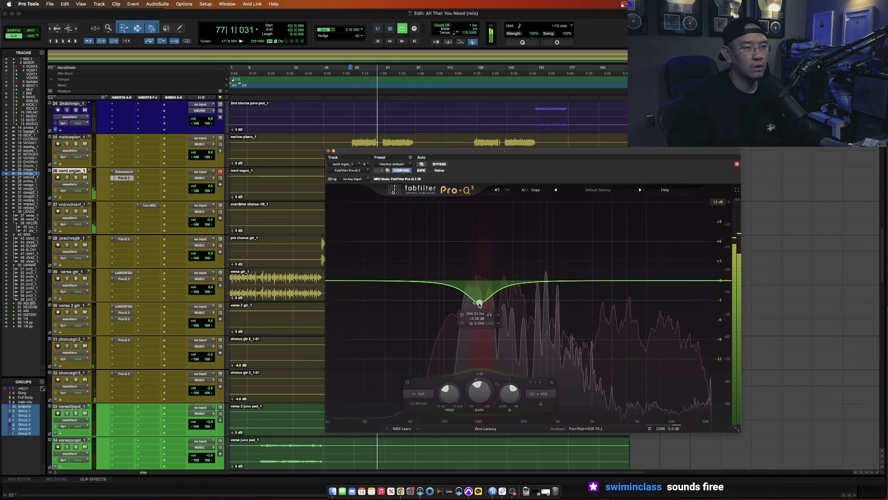
pyautogui.press('space')
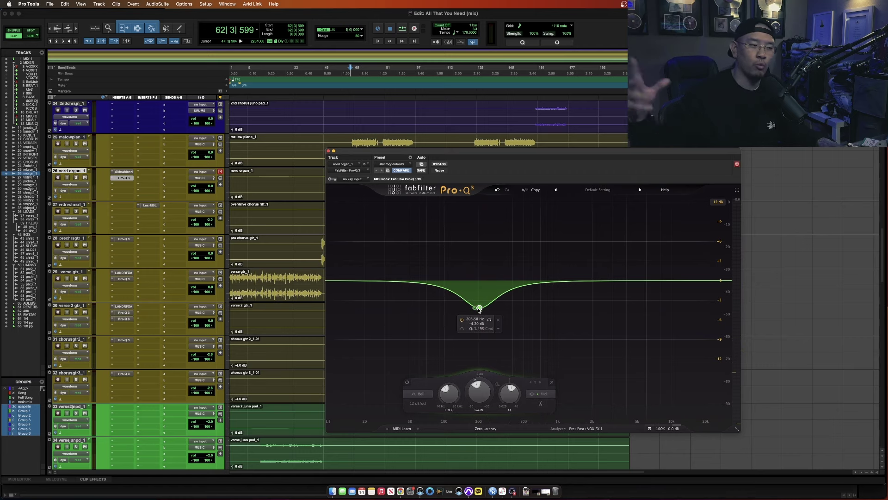
pyautogui.press('space')
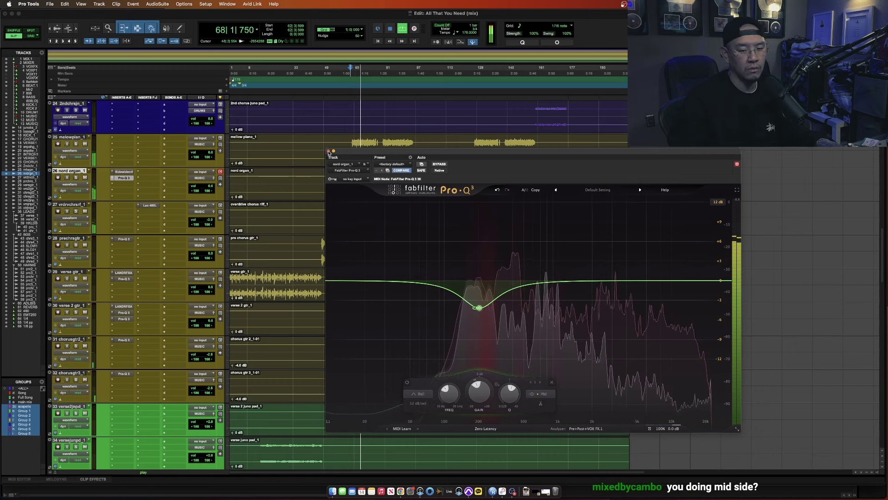
pyautogui.press('space')
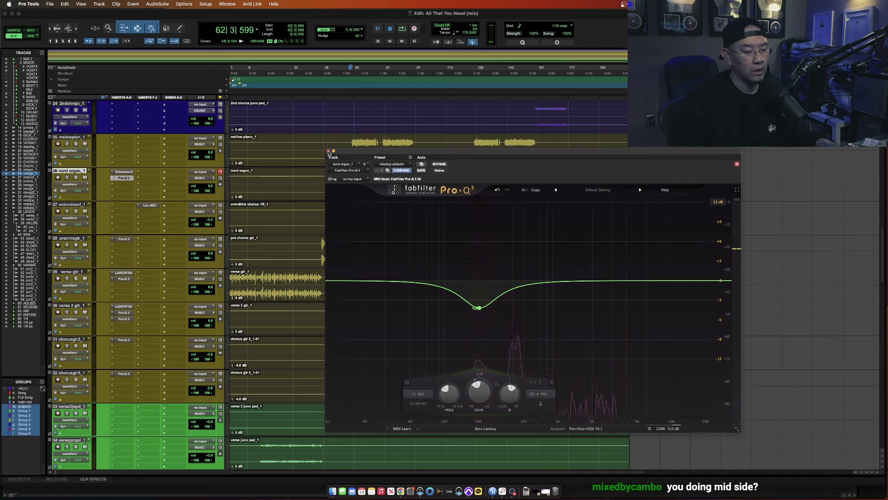
pyautogui.moveTo(480, 307)
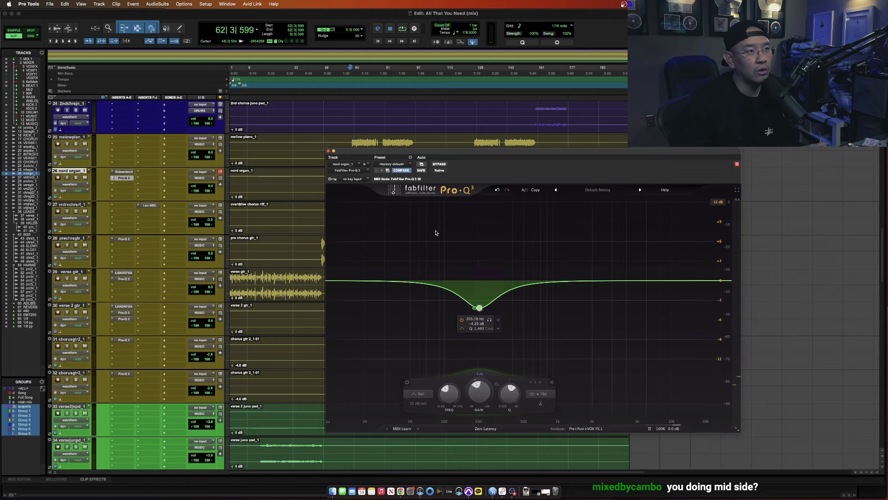
# - Move the EQ window aside and check the Sidewidener and Pro-Q 3 inserts on the nord organ track
pyautogui.moveTo(445, 156); pyautogui.dragTo(414, 160)
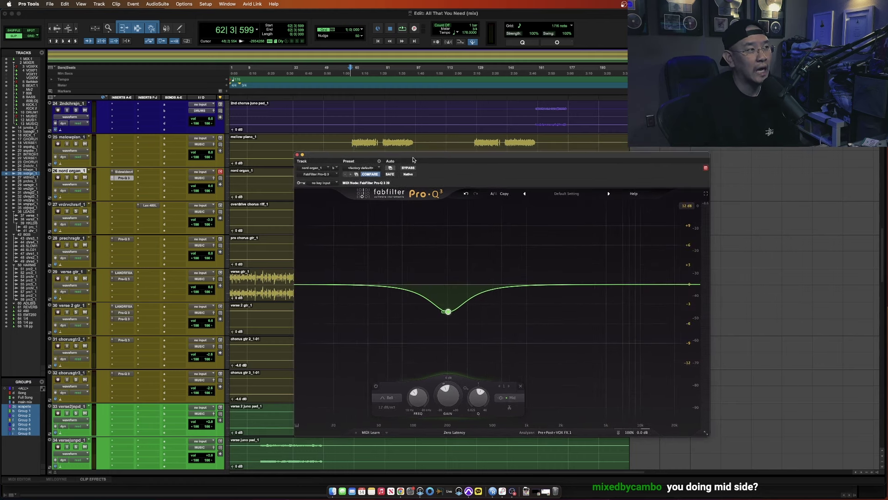
pyautogui.click(124, 172)
pyautogui.click(124, 172)
pyautogui.click(123, 178)
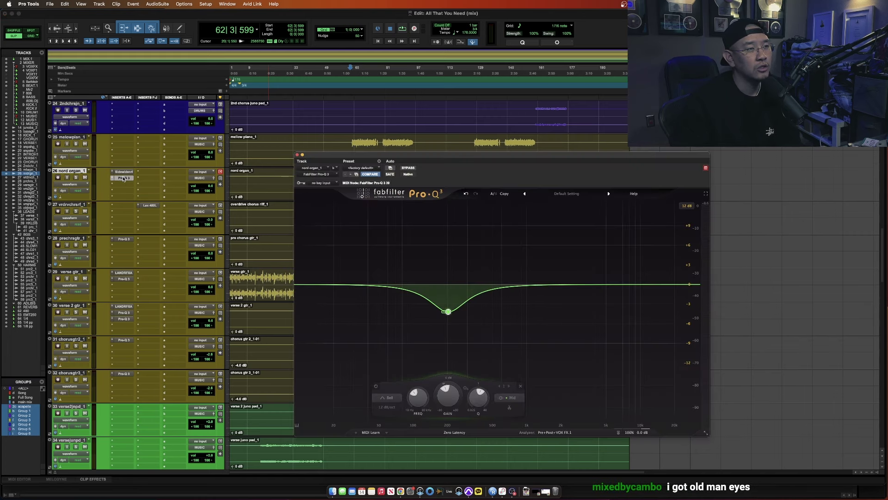
pyautogui.click(124, 178)
pyautogui.click(124, 178)
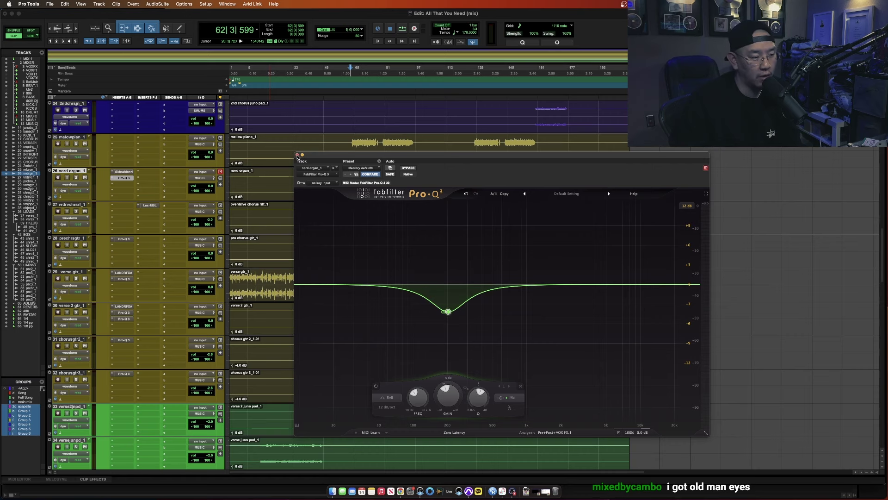
# - Play the chorus and briefly reopen the nord organ Pro-Q 3 to check its cut against the vocal spectrum
pyautogui.click(297, 156)
pyautogui.press('space')
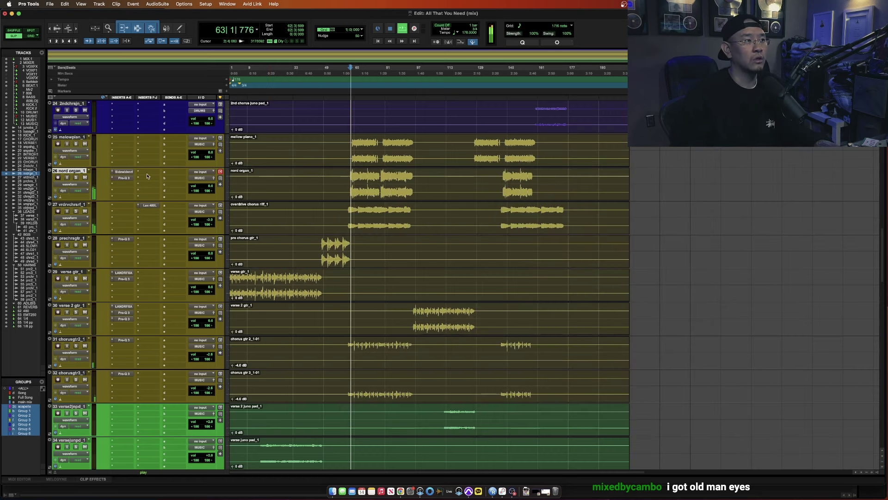
pyautogui.click(124, 178)
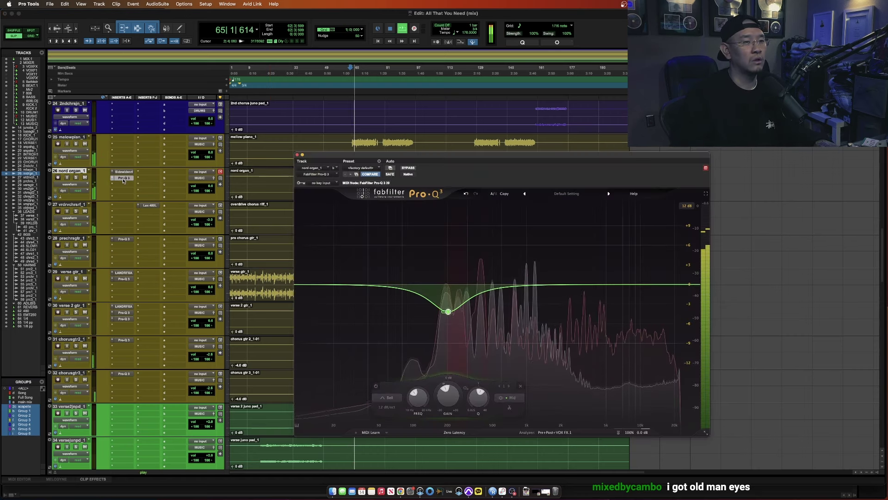
pyautogui.click(298, 155)
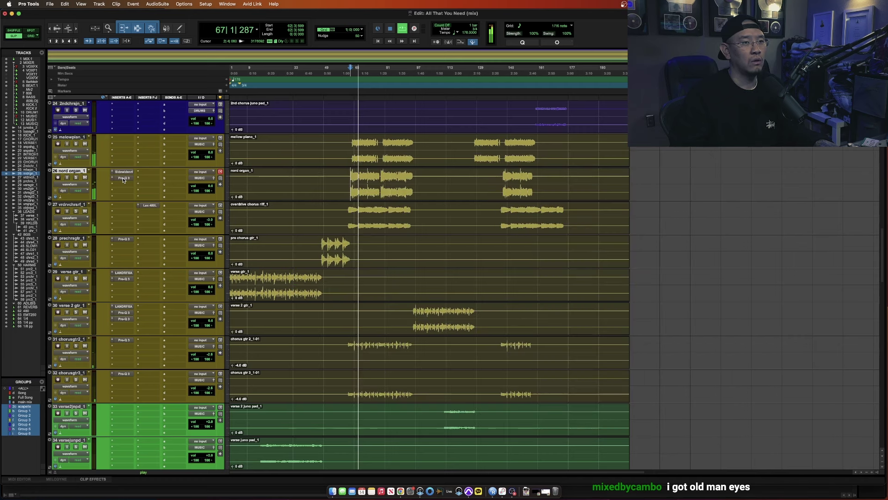
# - Solo the mellow piano track briefly from the chorus start and copy the nord organ's Pro-Q 3 to its first insert
pyautogui.click(351, 154)
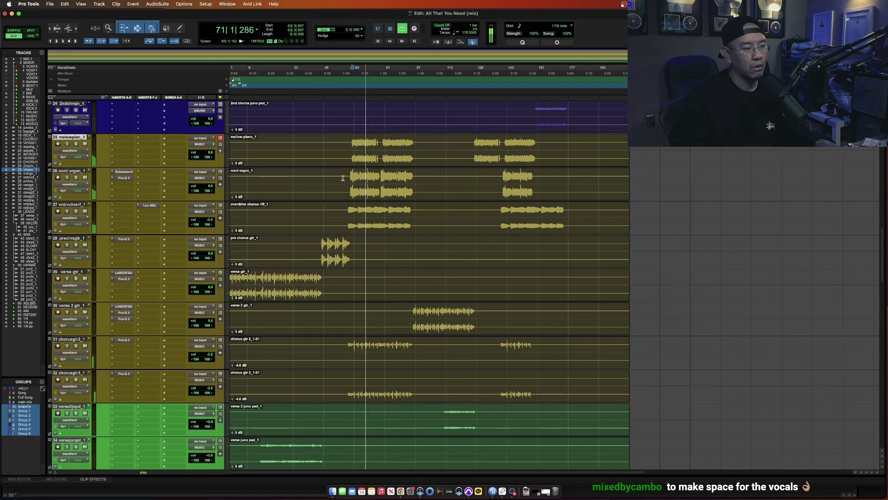
pyautogui.click(77, 144)
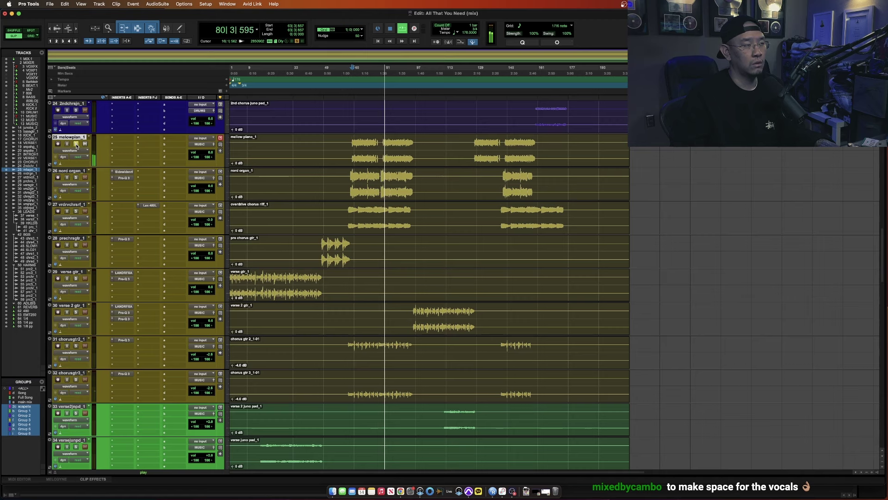
pyautogui.moveTo(124, 177); pyautogui.dragTo(123, 138)
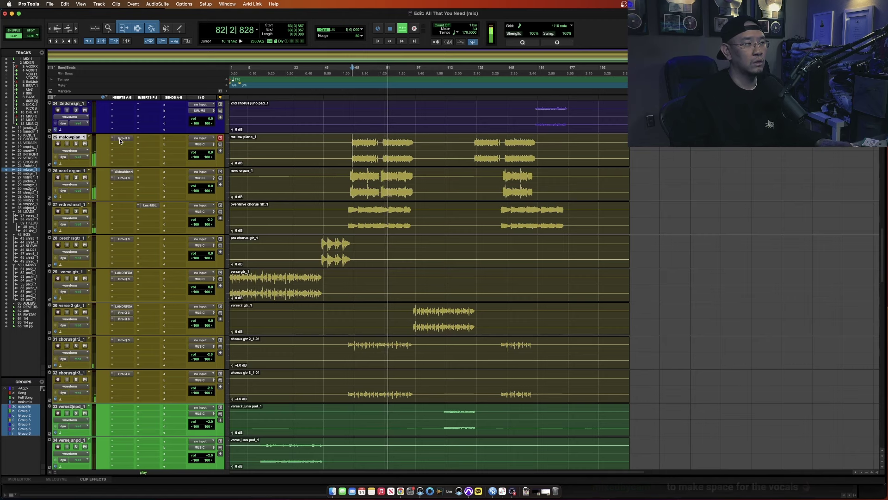
# - Move the mellow piano's Pro-Q 3 dip up to roughly 400 Hz at about -3 dB, narrow its Q, and close the EQ
pyautogui.click(123, 138)
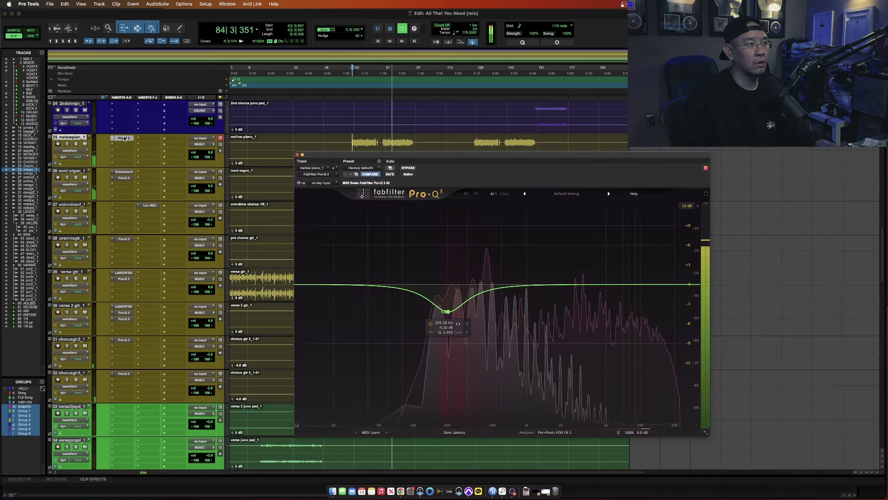
pyautogui.moveTo(447, 313)
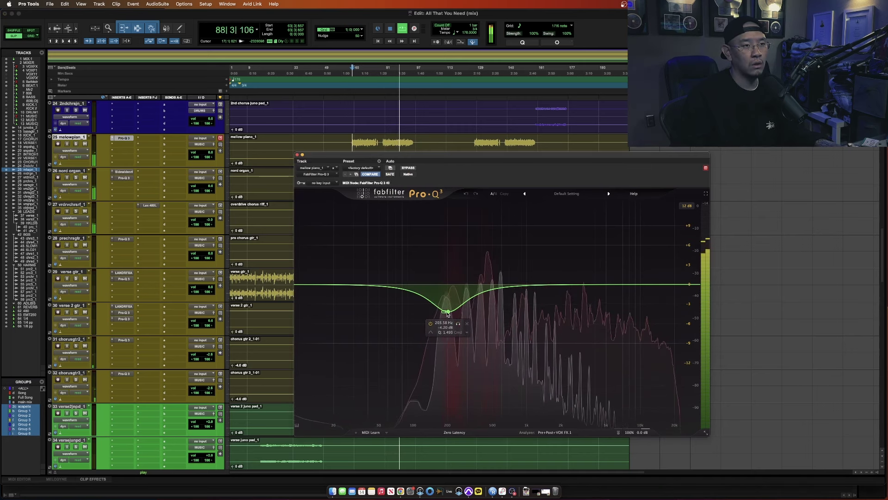
pyautogui.moveTo(447, 313); pyautogui.dragTo(483, 306)
pyautogui.scroll(2, 483, 306)
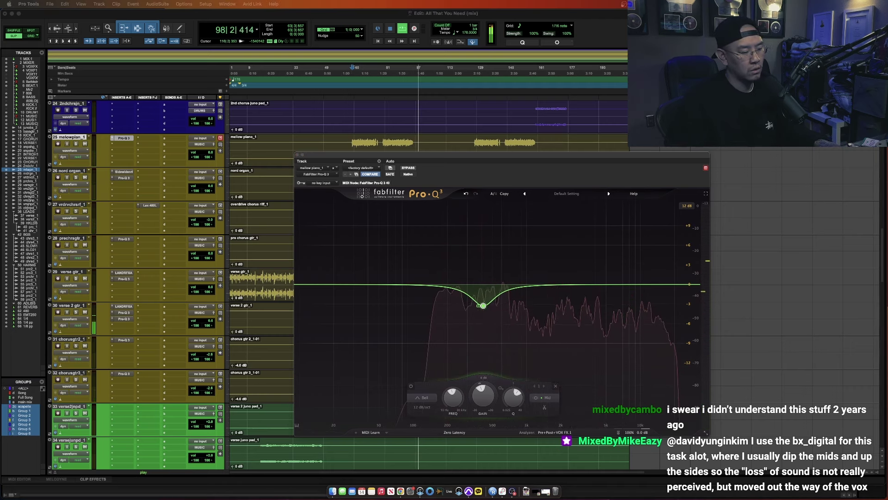
pyautogui.click(297, 155)
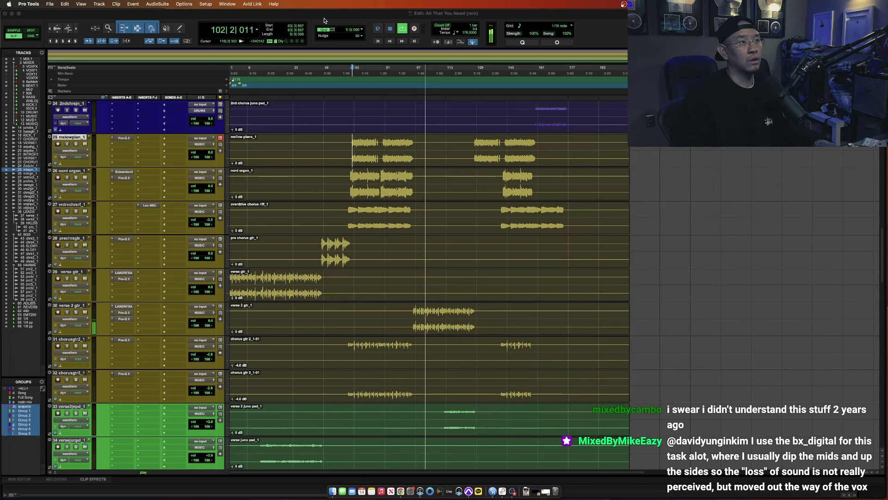
# - Stop playback, mark the first chorus across mellow piano, nord organ and overdrive riff, and restart the song from the beginning
pyautogui.press('space')
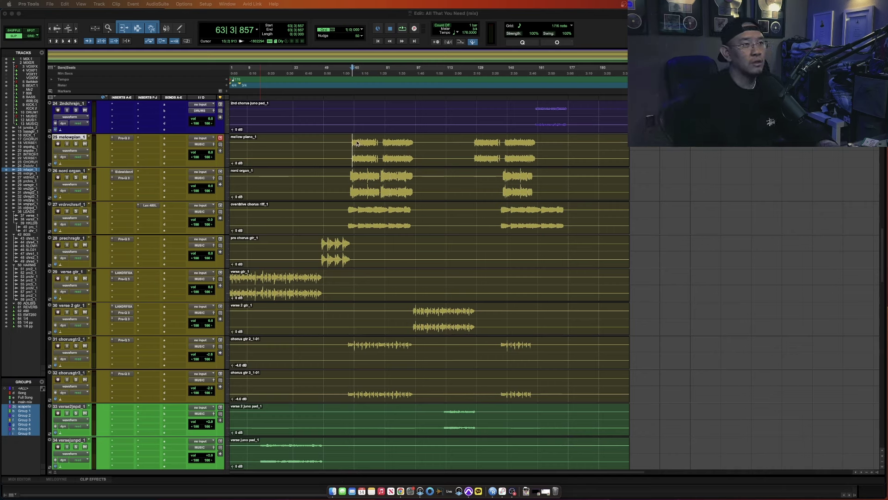
pyautogui.click(352, 148)
pyautogui.moveTo(352, 148); pyautogui.dragTo(414, 211)
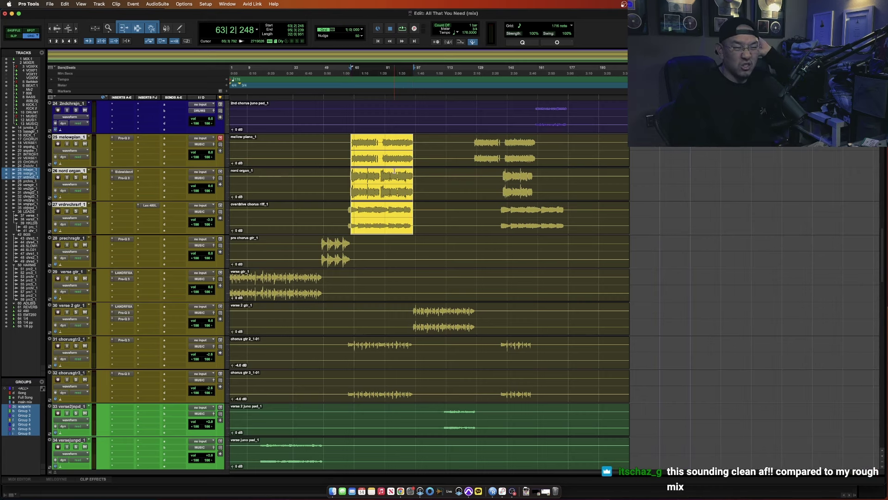
pyautogui.click(352, 141)
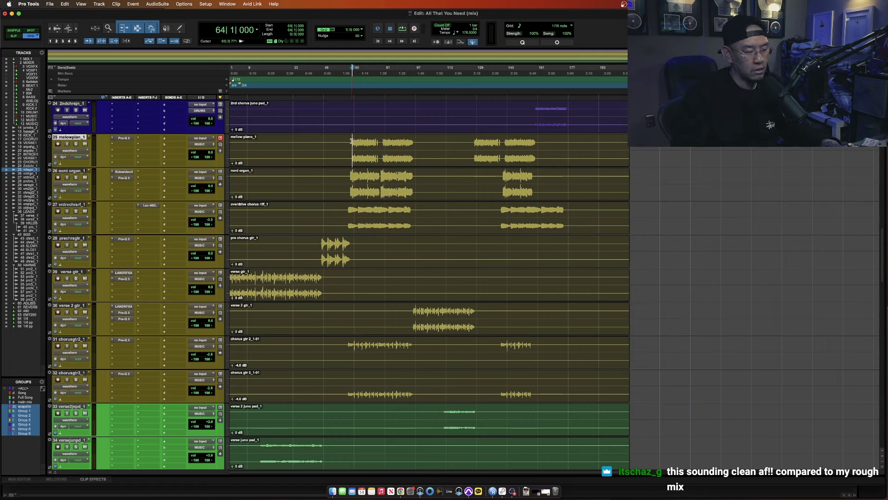
pyautogui.press('space')
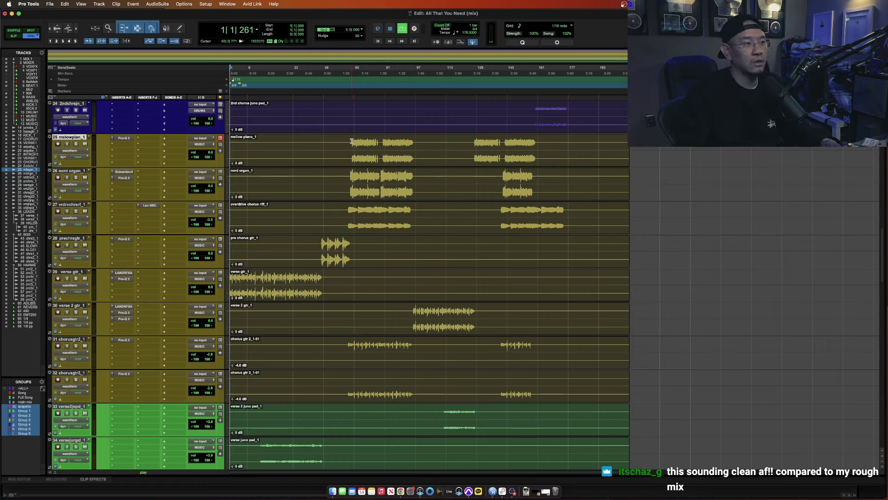
# - Listen to the first verse while selecting the whole pre chorus guitar clip and the whole verse guitar clip
pyautogui.click(320, 245)
pyautogui.tripleClick(320, 245)
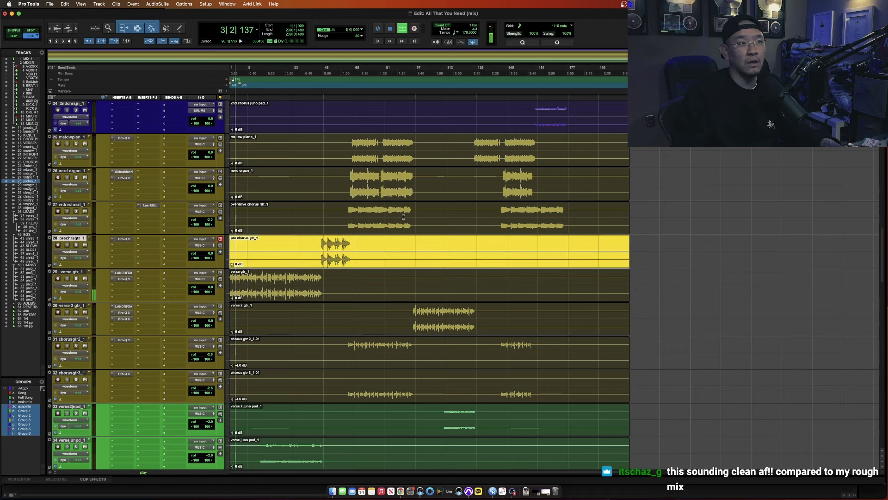
pyautogui.tripleClick(297, 290)
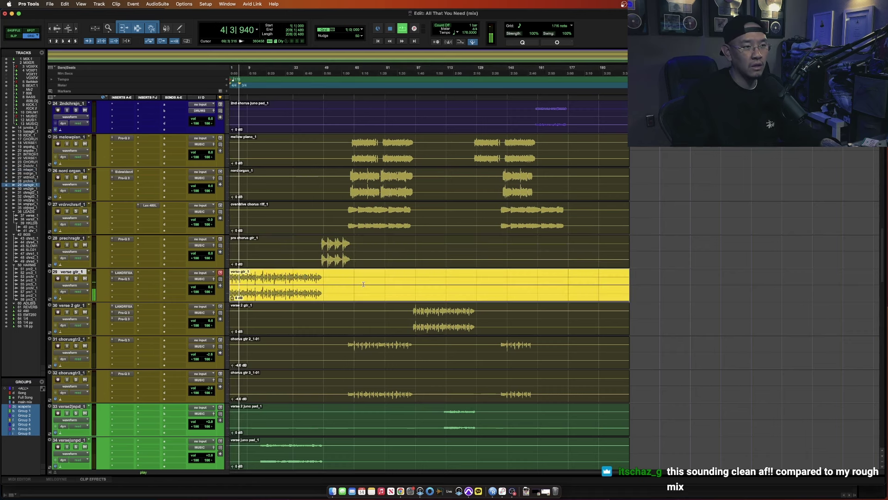
pyautogui.doubleClick(288, 273)
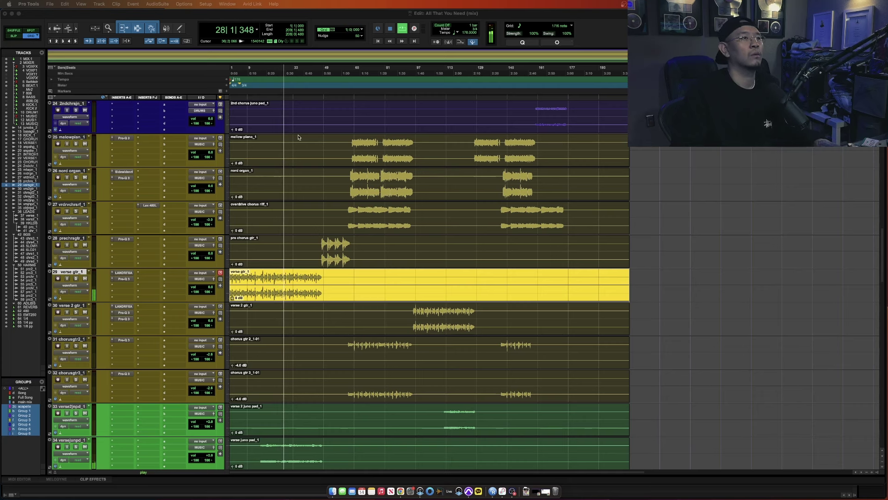
# - Look through the guitar, pad, vocal and drum tracks during the verse and select the first verse's kick hits
pyautogui.scroll(-3, 274, 249)
pyautogui.scroll(-4, 271, 241)
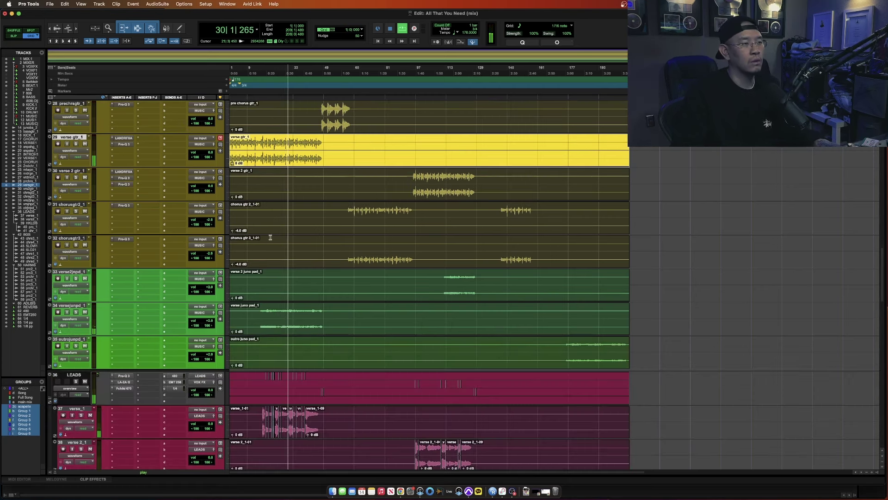
pyautogui.scroll(7, 265, 229)
pyautogui.scroll(-4, 265, 228)
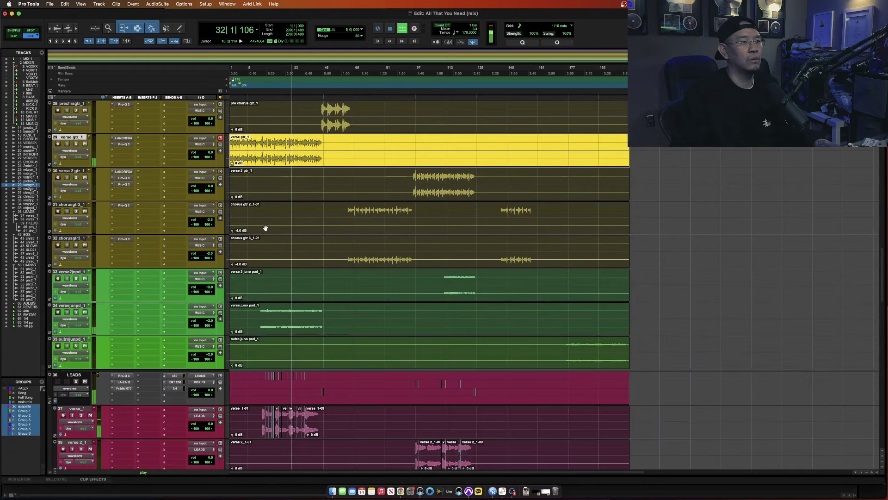
pyautogui.scroll(19, 315, 276)
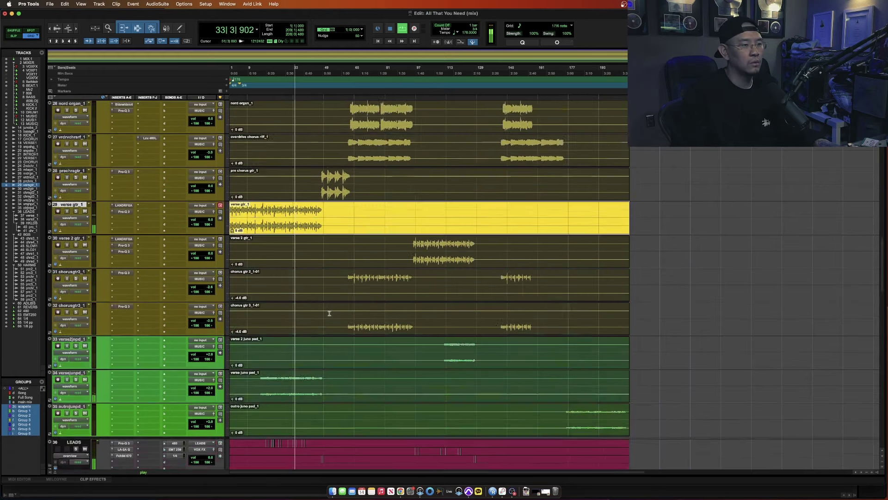
pyautogui.scroll(-3, 329, 313)
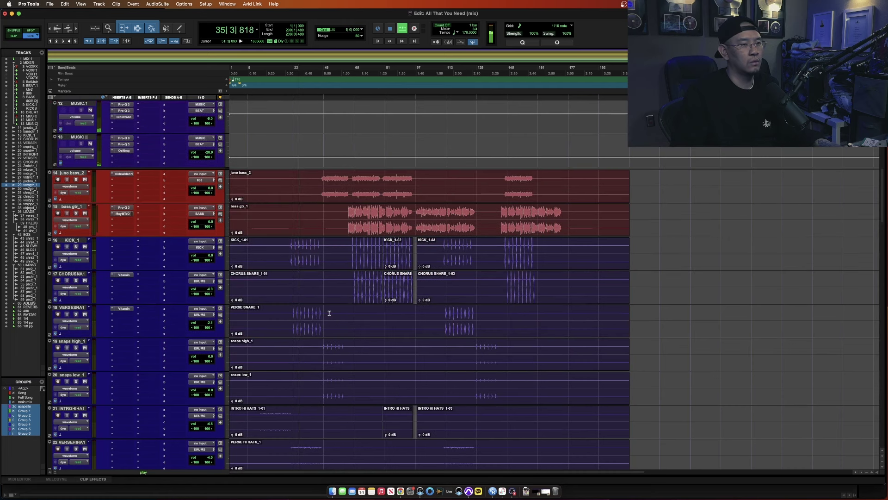
pyautogui.moveTo(324, 250); pyautogui.dragTo(288, 257)
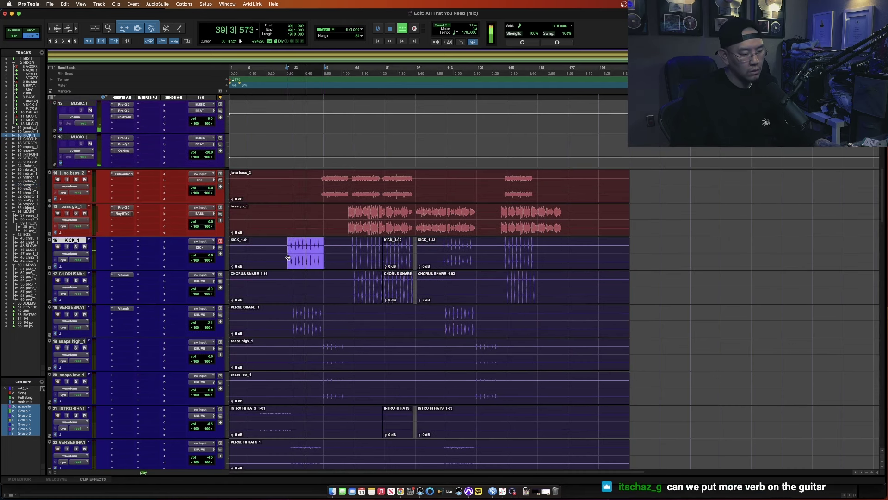
# - Assign the 480 reverb bus to the first send of the verse guitar track
pyautogui.scroll(-14, 301, 263)
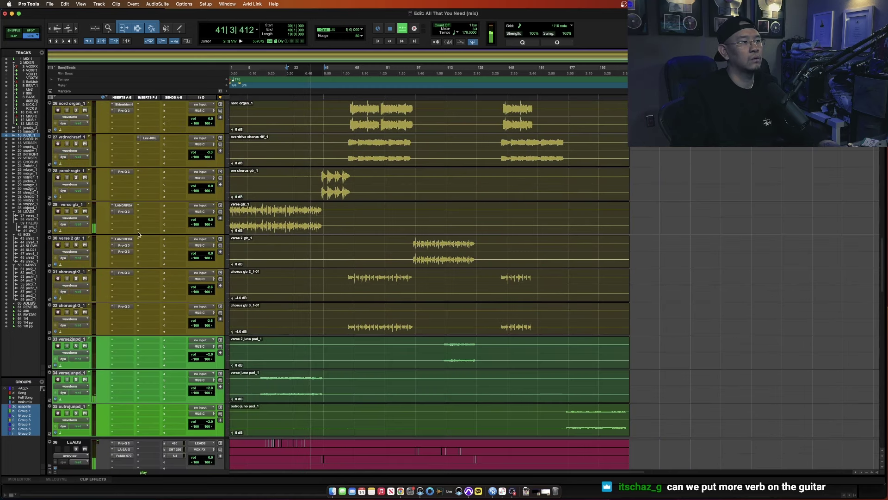
pyautogui.click(165, 207)
pyautogui.press('Escape')
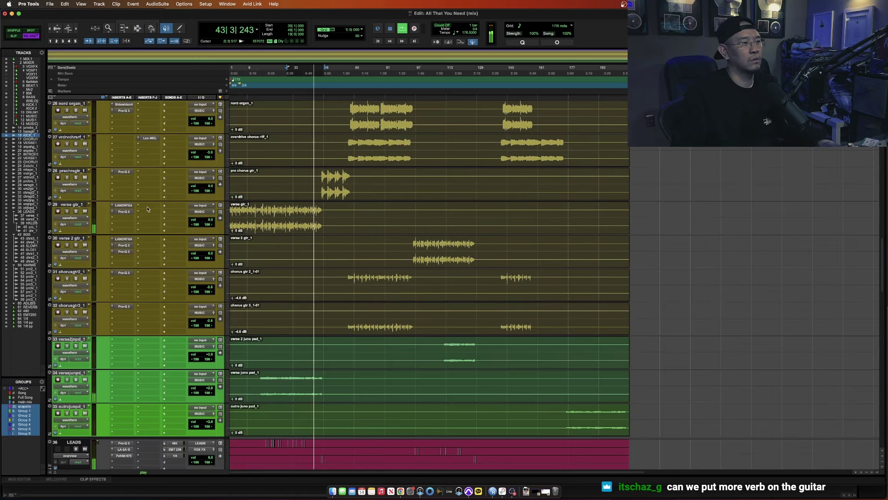
pyautogui.click(175, 207)
pyautogui.moveTo(189, 216)
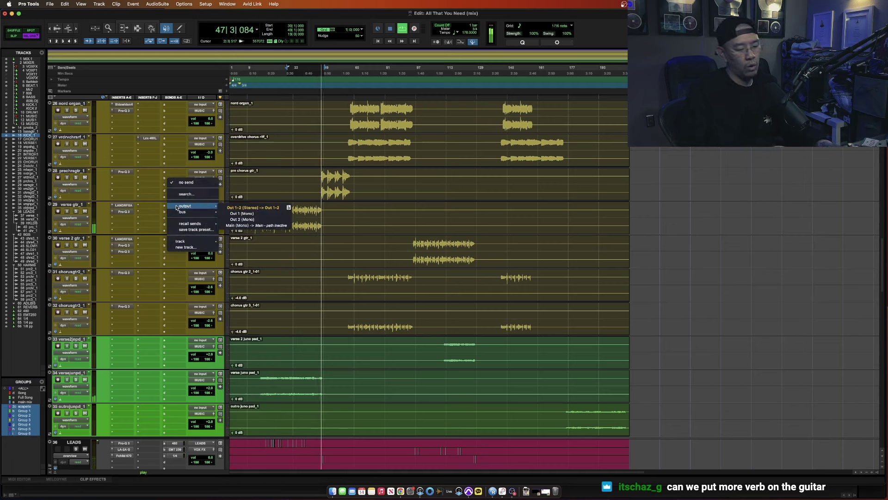
pyautogui.click(206, 207)
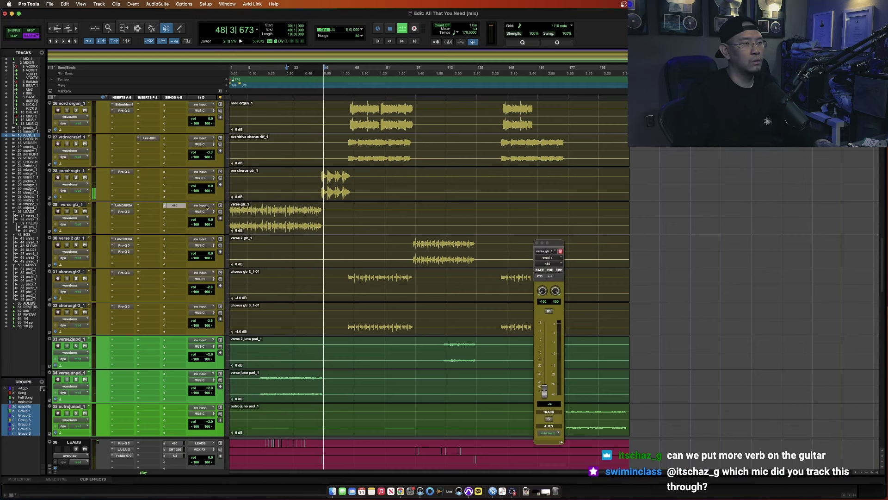
# - Replay the verse from about bar 38 and set the verse guitar's 480 send level to about -17.9 dB
pyautogui.press('F2')
pyautogui.press('super+7')
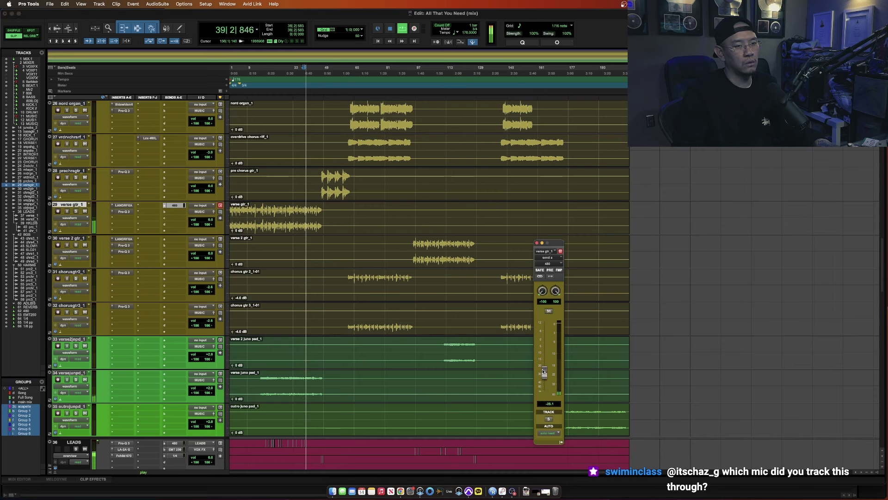
pyautogui.moveTo(540, 357); pyautogui.dragTo(538, 355)
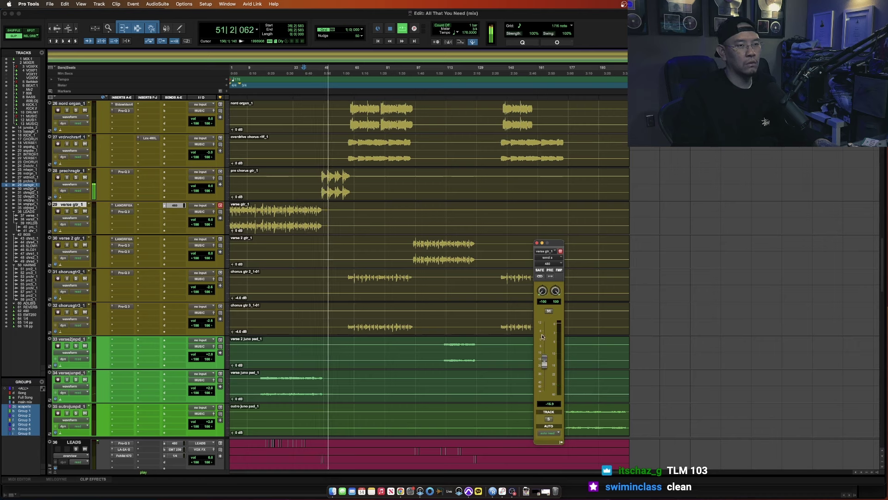
pyautogui.moveTo(544, 363); pyautogui.dragTo(545, 364)
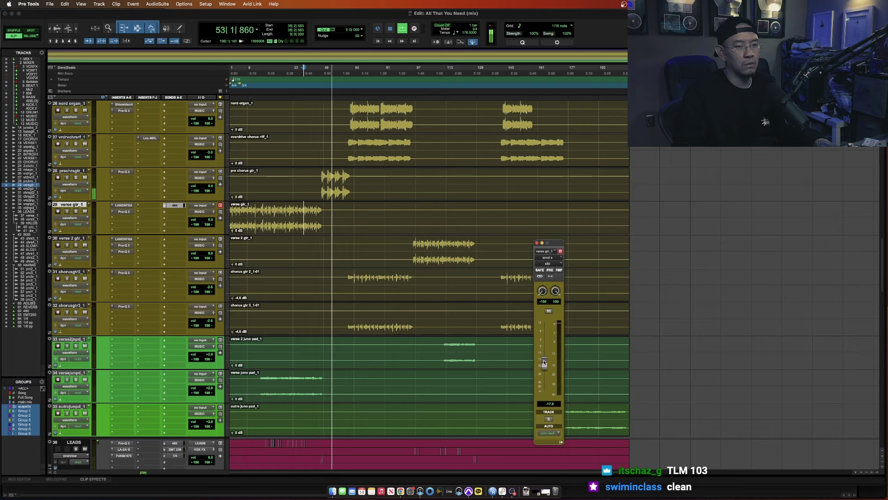
pyautogui.click(537, 242)
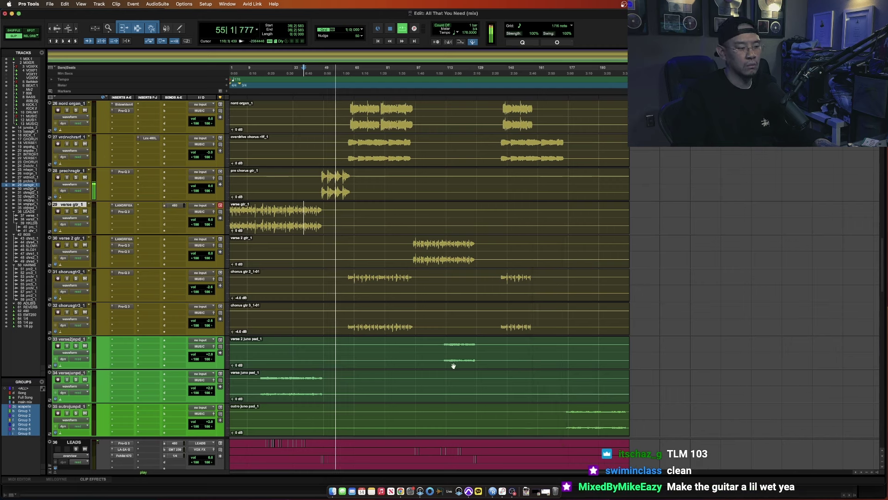
# - Place the cursor early in the verse guitar clip and check the track's LANDR FX Acoustic settings
pyautogui.click(250, 215)
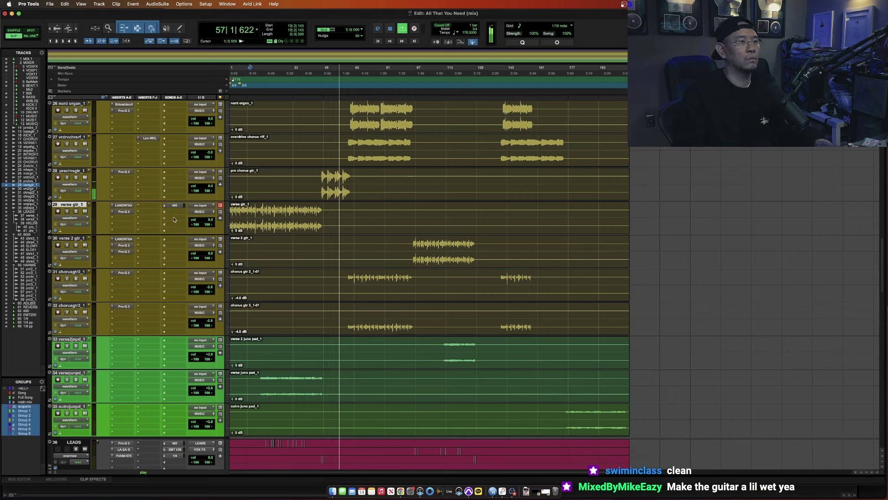
pyautogui.click(124, 206)
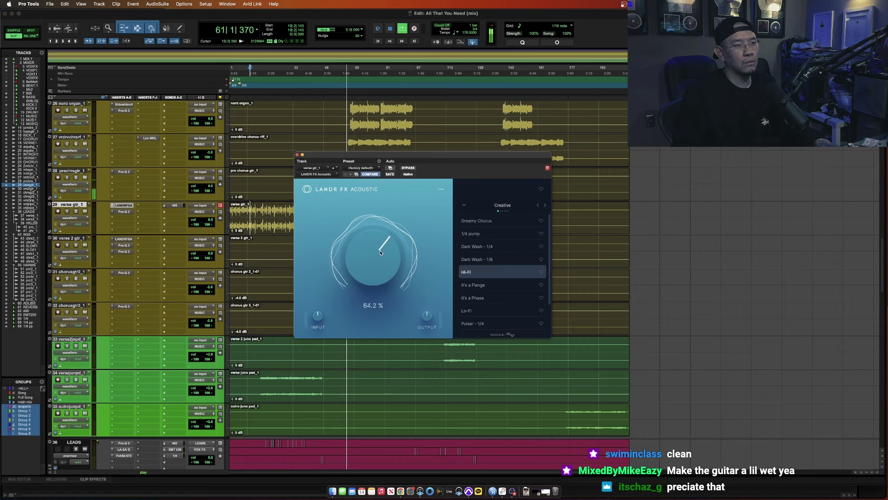
pyautogui.click(297, 155)
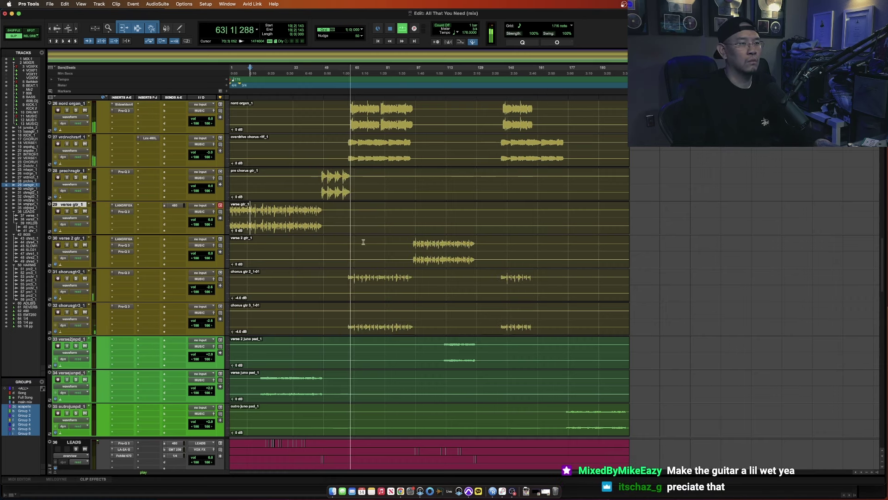
# - Copy the verse guitar's 480 send to the first send of the verse 2 guitar track
pyautogui.press('F4')
pyautogui.press('F4')
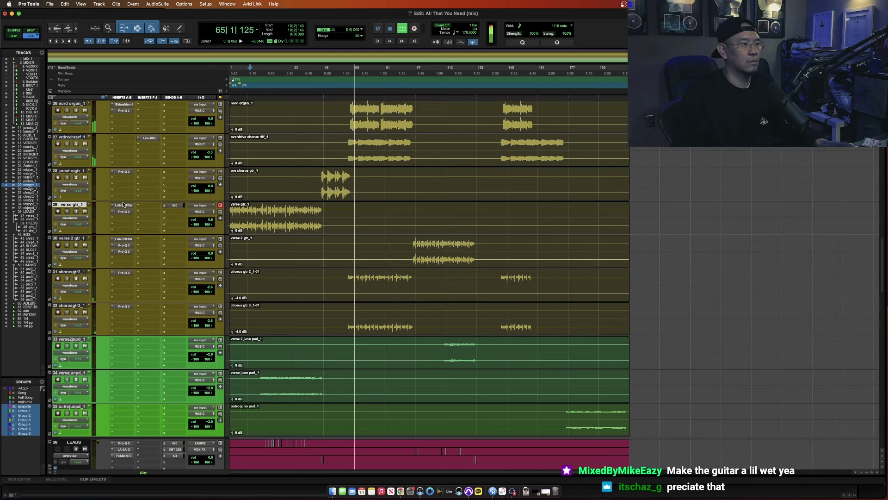
pyautogui.click(124, 240)
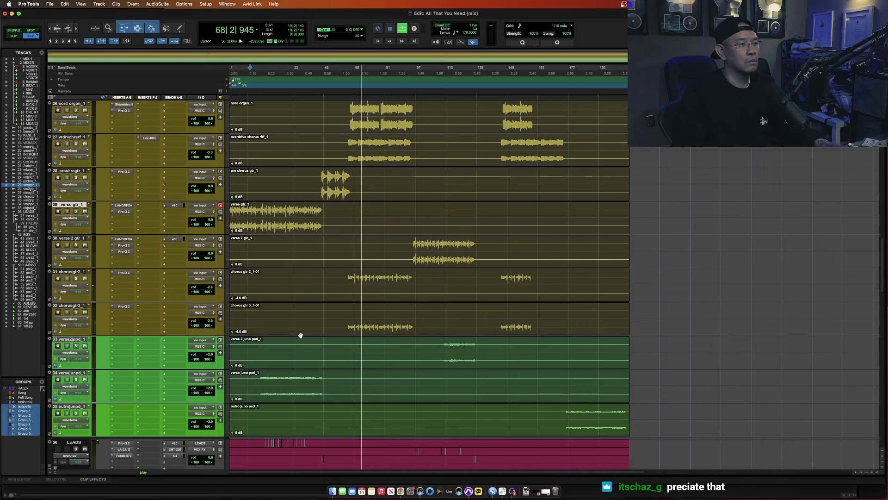
# - Place the cursor at the first chorus on chorus guitar 2 and assign its first send to the stereo 1/4 delay bus
pyautogui.click(347, 276)
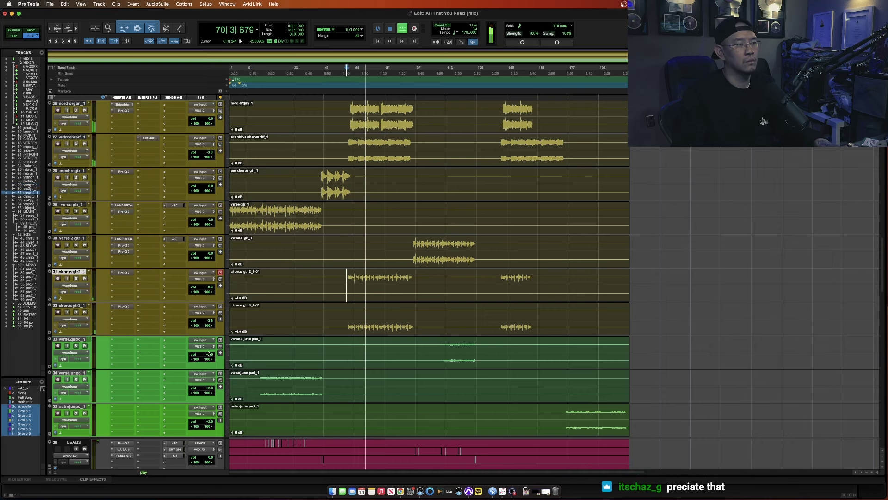
pyautogui.click(167, 274)
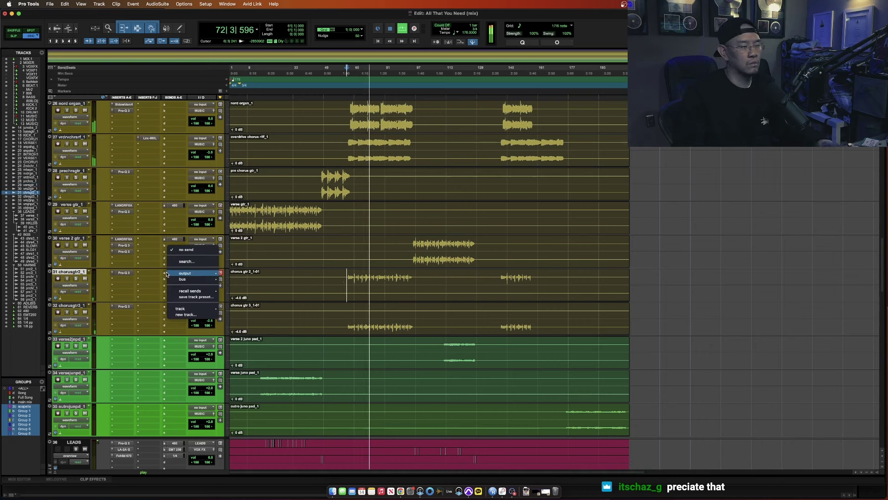
pyautogui.click(187, 261)
pyautogui.write('1/4')
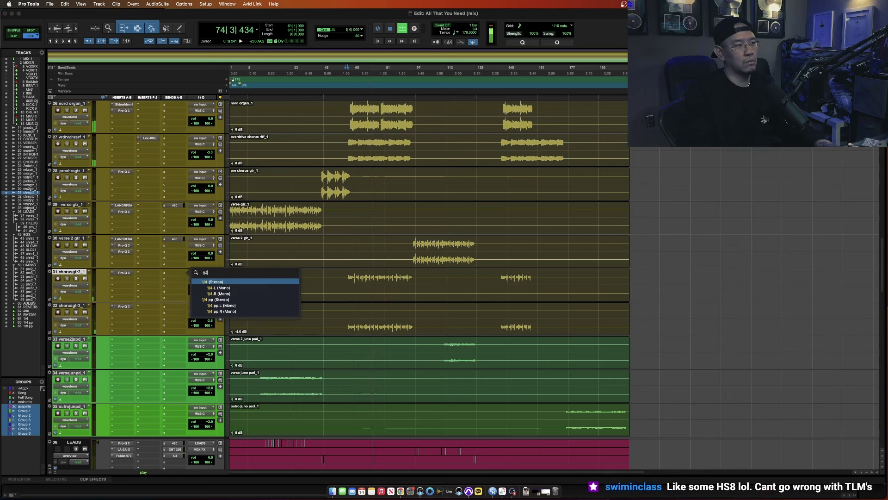
pyautogui.press('Return')
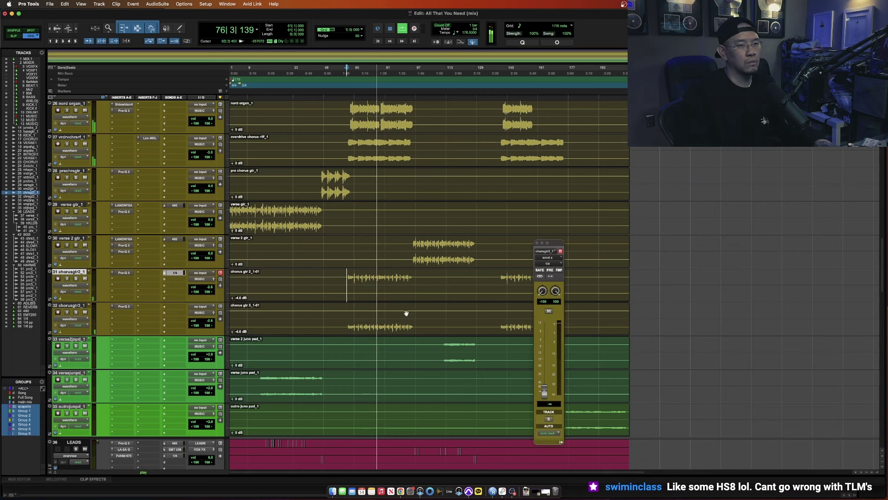
# - Set chorus guitar 2's 1/4 send level to about -17.4 dB and try to copy the send to chorus guitar 3
pyautogui.scroll(-1, 526, 399)
pyautogui.moveTo(548, 390); pyautogui.dragTo(542, 363)
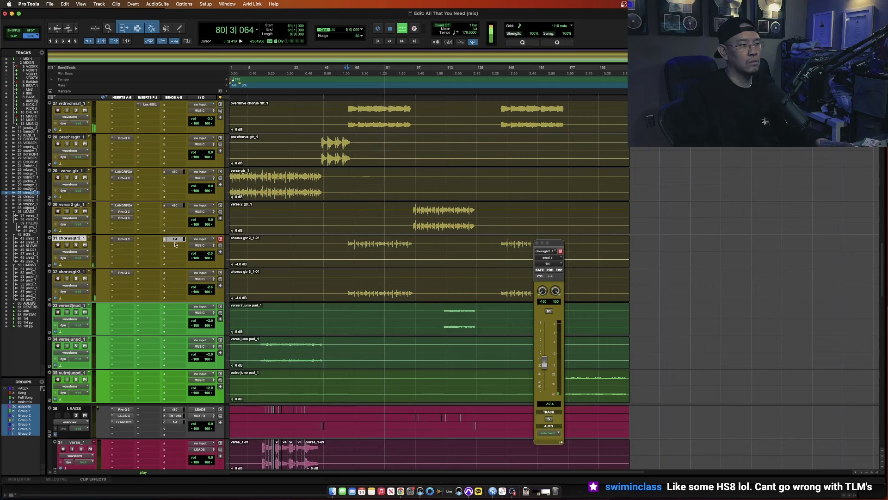
pyautogui.keyDown('alt'); pyautogui.moveTo(174, 240); pyautogui.dragTo(174, 273); pyautogui.keyUp('alt')
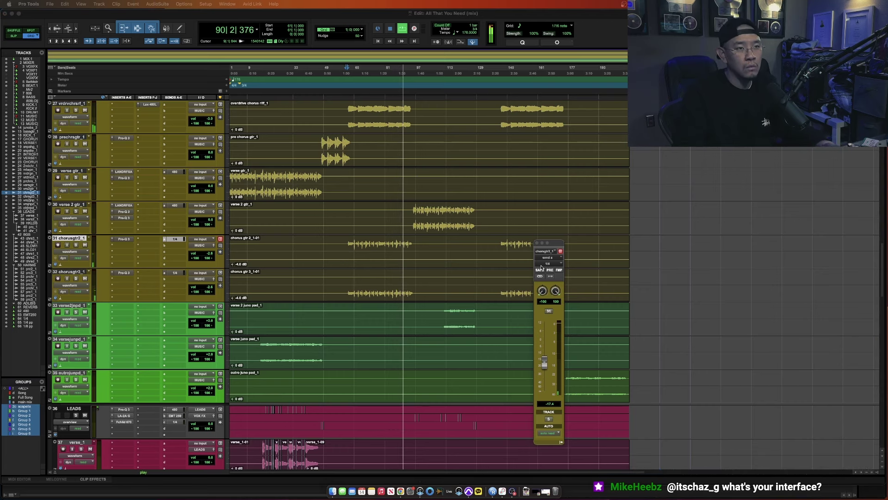
# - Close chorus guitar 2's send window and inspect the end of the first chorus on the chorus lead vocal track
pyautogui.click(538, 243)
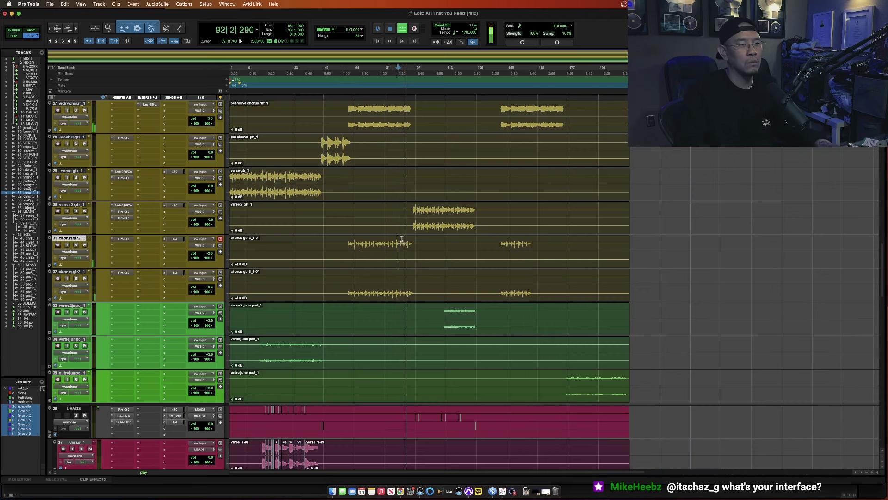
pyautogui.scroll(-5, 447, 356)
pyautogui.press('t')
pyautogui.press('t')
pyautogui.scroll(-3, 451, 338)
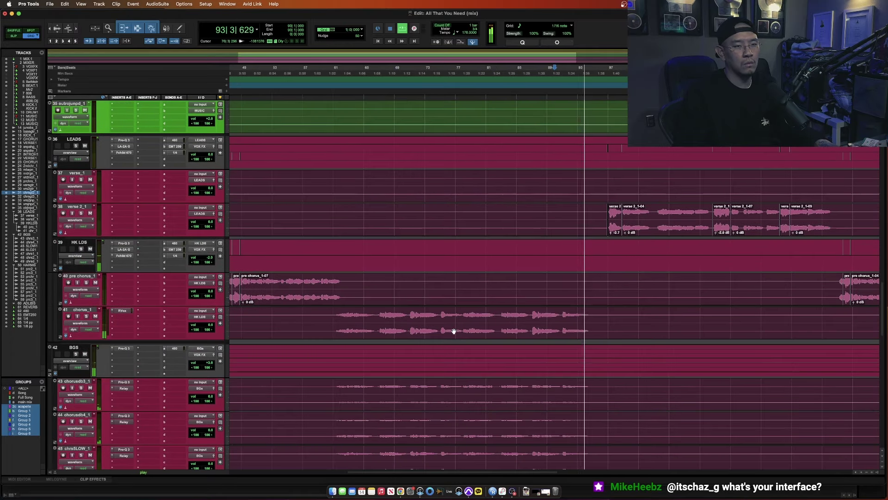
pyautogui.click(560, 317)
pyautogui.press('super+bracketright')
pyautogui.press('super+bracketright')
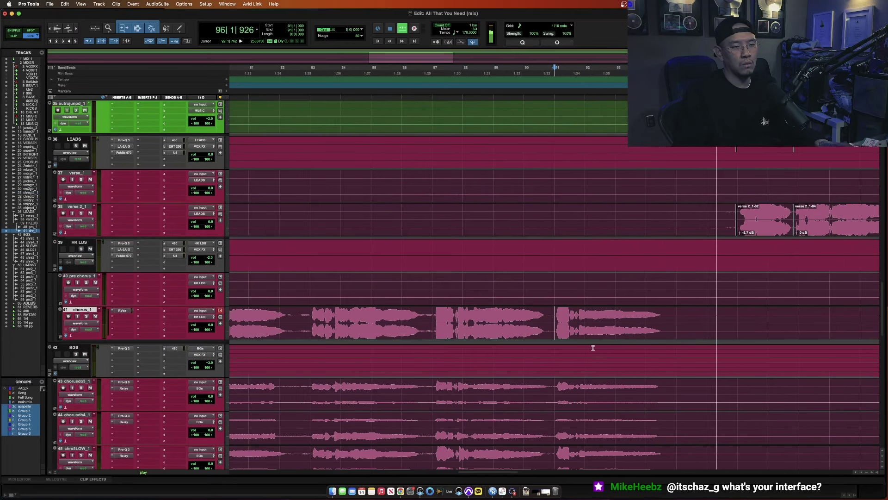
pyautogui.press('super+bracketleft')
pyautogui.press('super+bracketleft')
pyautogui.press('super+bracketleft')
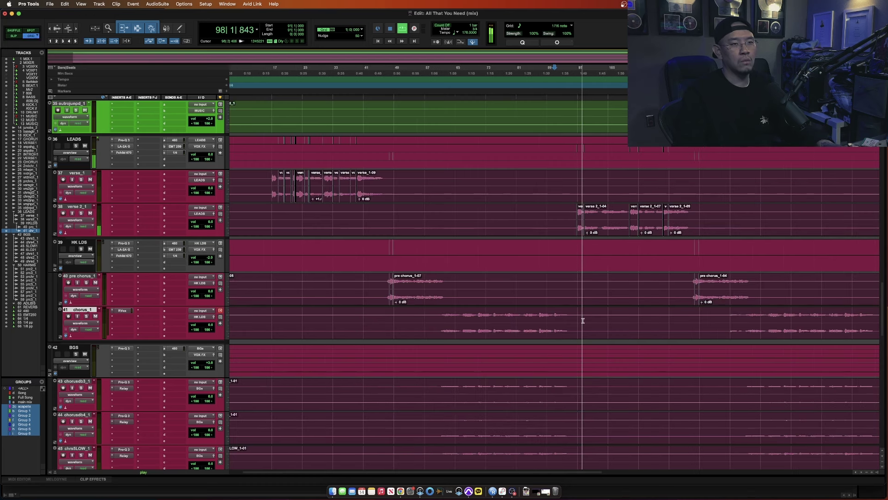
pyautogui.press('super+bracketleft')
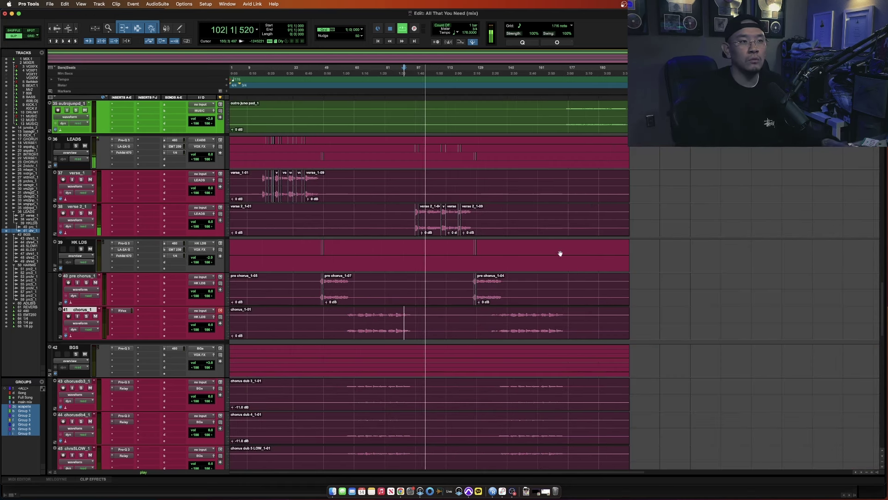
# - Separate the phrase from about bar 99 to bar 102 of the verse 2 lead vocal into its own clip
pyautogui.click(426, 211)
pyautogui.press('super+bracketright')
pyautogui.press('super+bracketright')
pyautogui.press('super+bracketright')
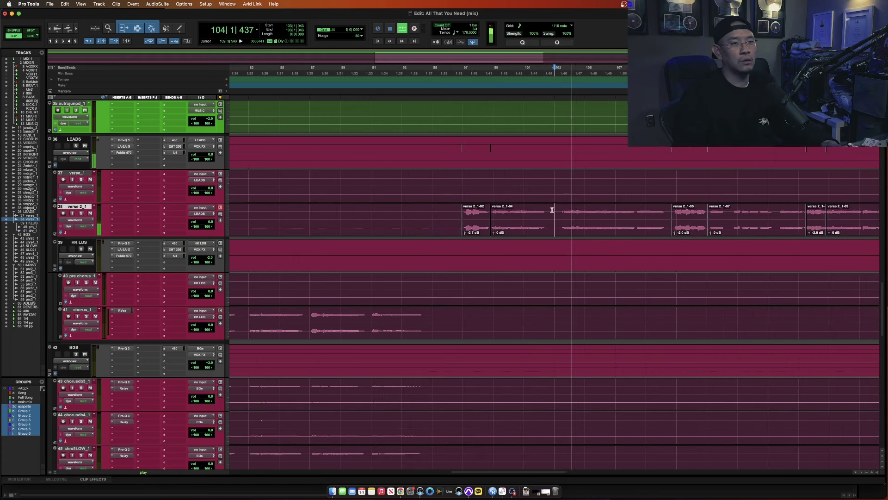
pyautogui.click(516, 227)
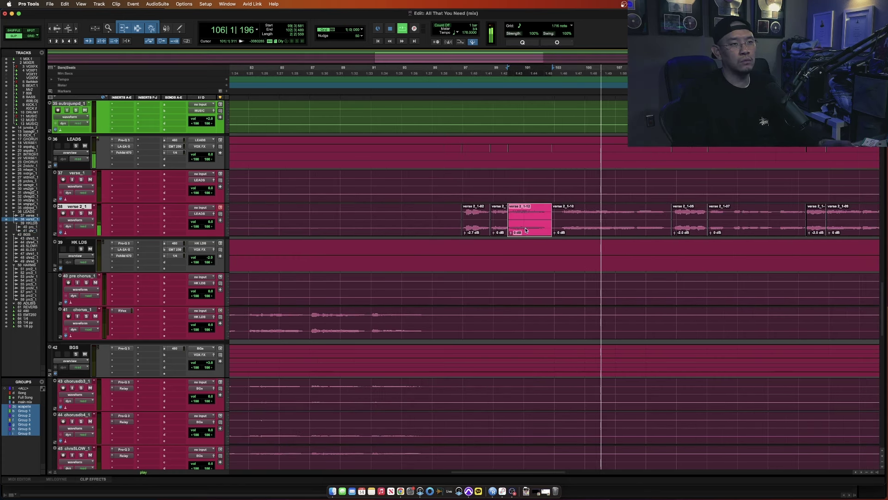
# - Duplicate the verse 2 vocal track without automation or the active playlist and copy the separated phrase onto the duplicate
pyautogui.hotkey('alt', 'shift', 'd')
pyautogui.click(434, 180)
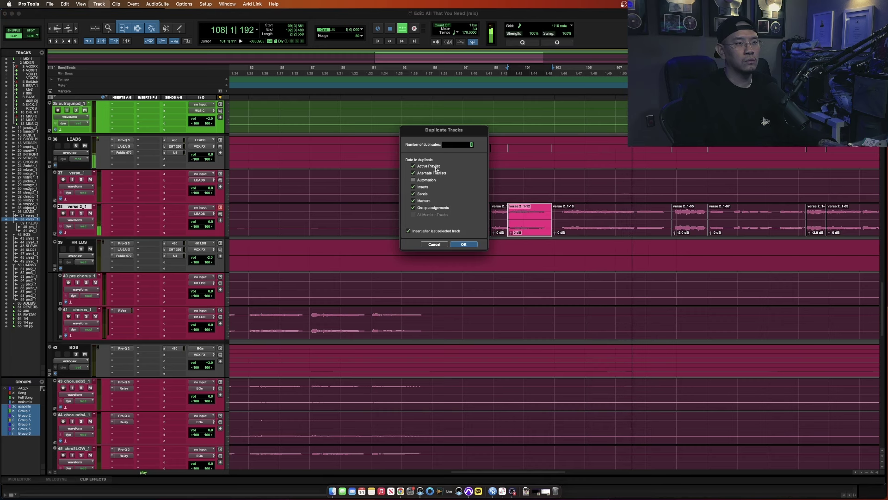
pyautogui.click(435, 166)
pyautogui.press('Return')
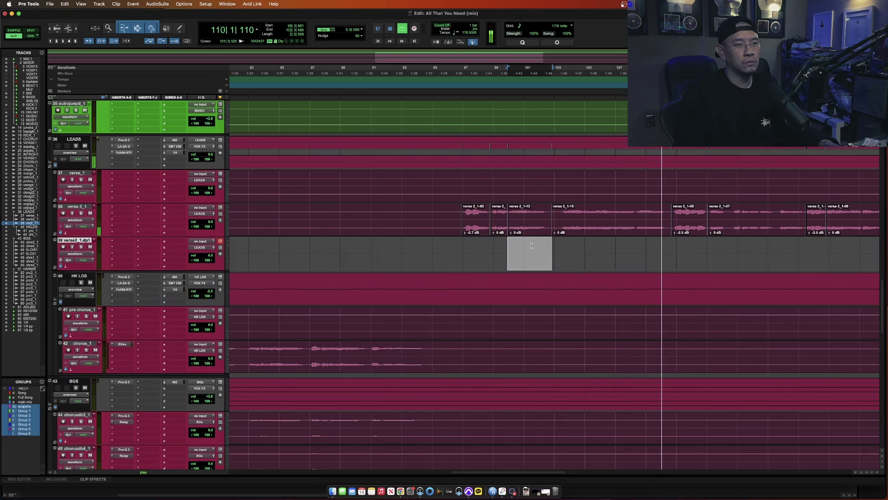
# - Insert stereo H-Delay followed by stereo ValhallaVintageVerb on the duplicated verse 2 track
pyautogui.click(117, 241)
pyautogui.click(135, 211)
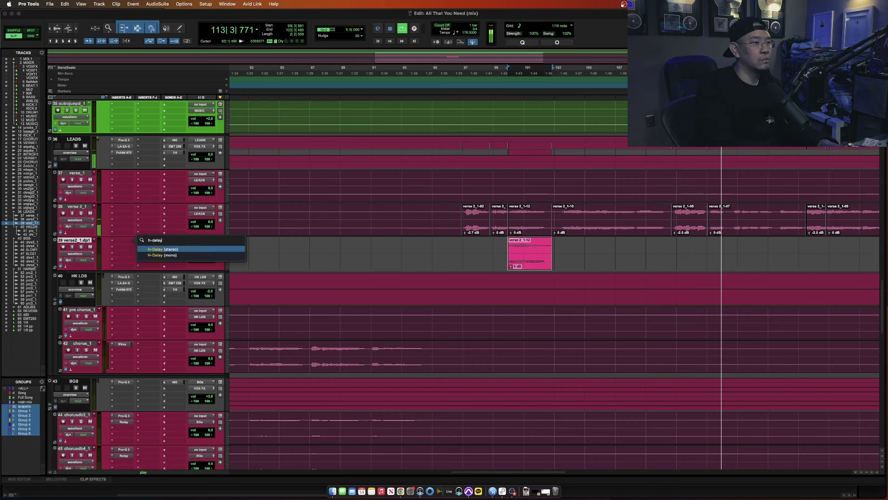
pyautogui.write('h-delay')
pyautogui.press('Return')
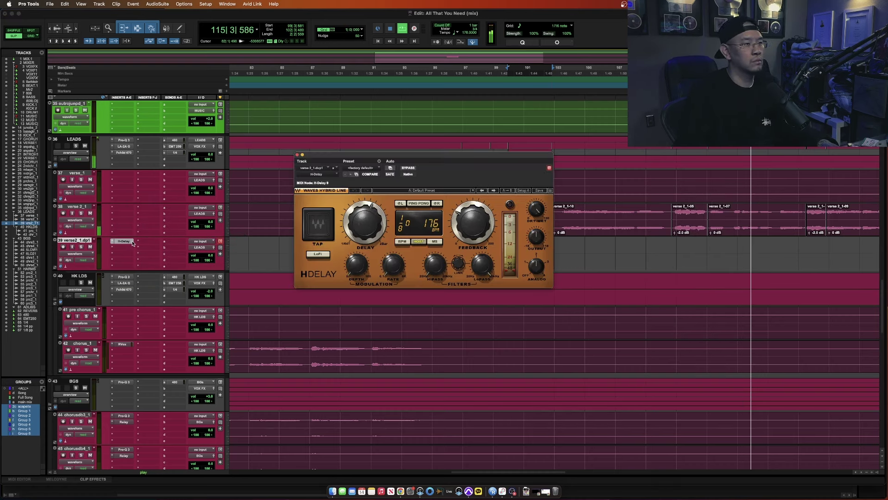
pyautogui.click(146, 242)
pyautogui.write('echo')
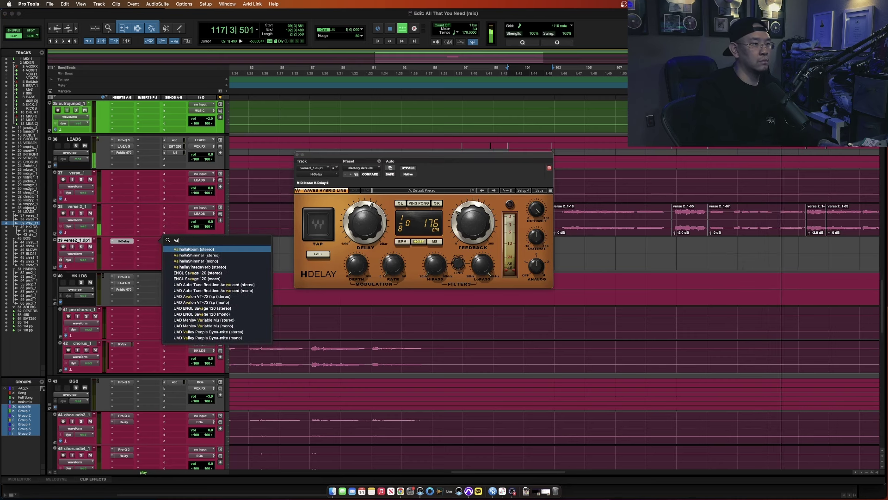
pyautogui.press('Return')
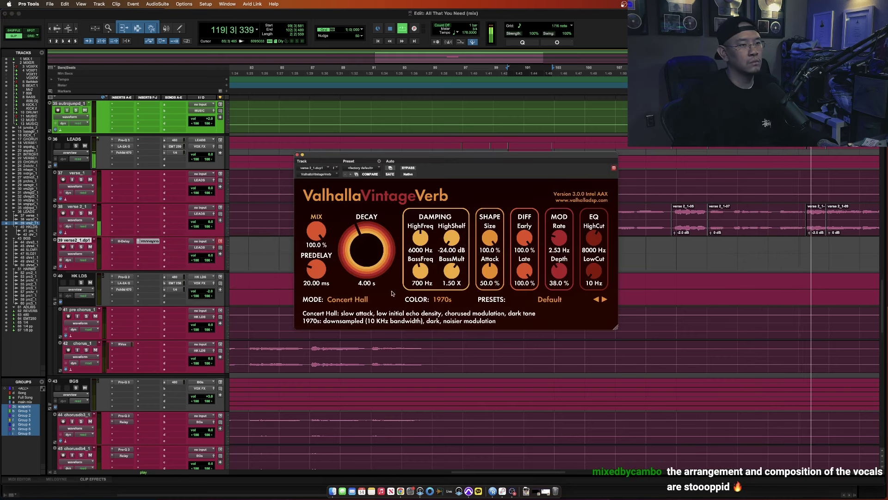
# - Set the reverb's BassMult to 0.95 X, Attack 0%, LowCut 280 Hz, HighCut 5100 Hz, HighFreq damping 3500 Hz and Mix about 57.4%
pyautogui.moveTo(456, 279); pyautogui.dragTo(455, 300)
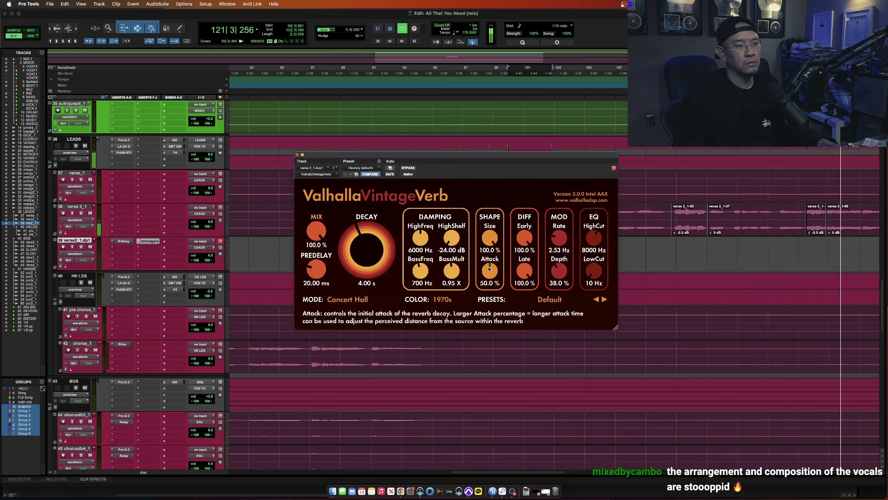
pyautogui.moveTo(490, 273); pyautogui.dragTo(490, 306)
pyautogui.moveTo(593, 276); pyautogui.dragTo(594, 260)
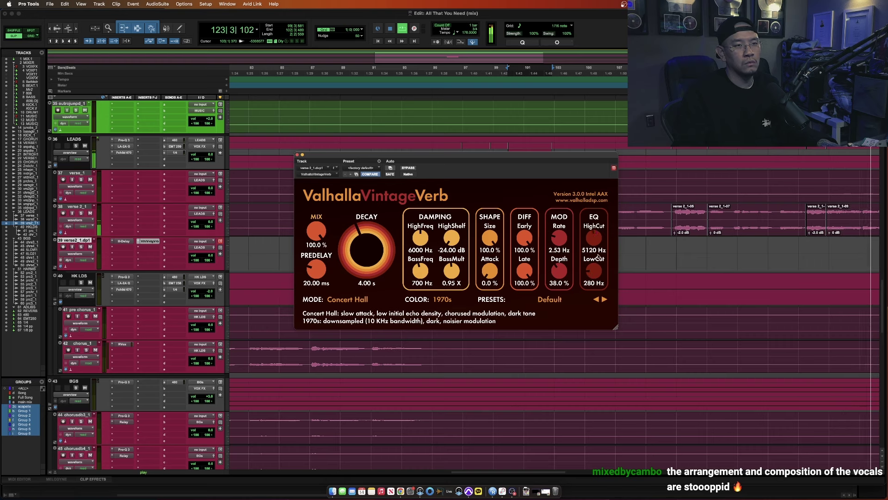
pyautogui.moveTo(418, 241); pyautogui.dragTo(415, 251)
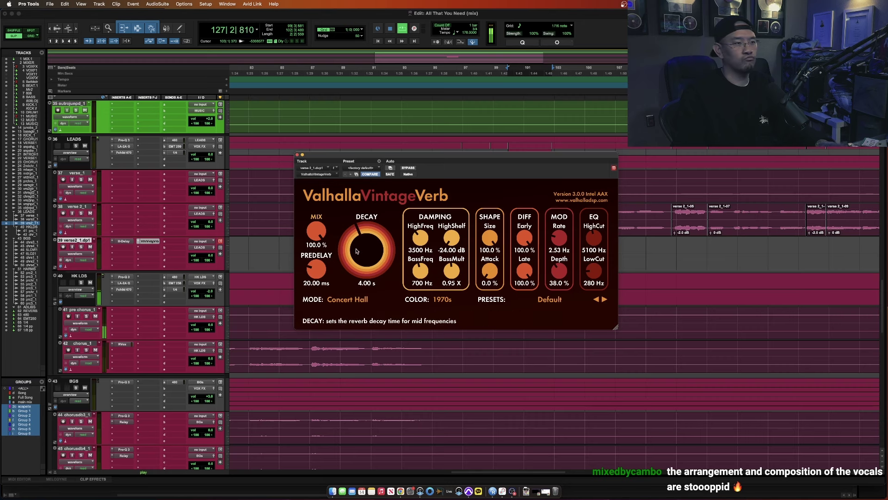
pyautogui.moveTo(316, 230); pyautogui.dragTo(322, 278)
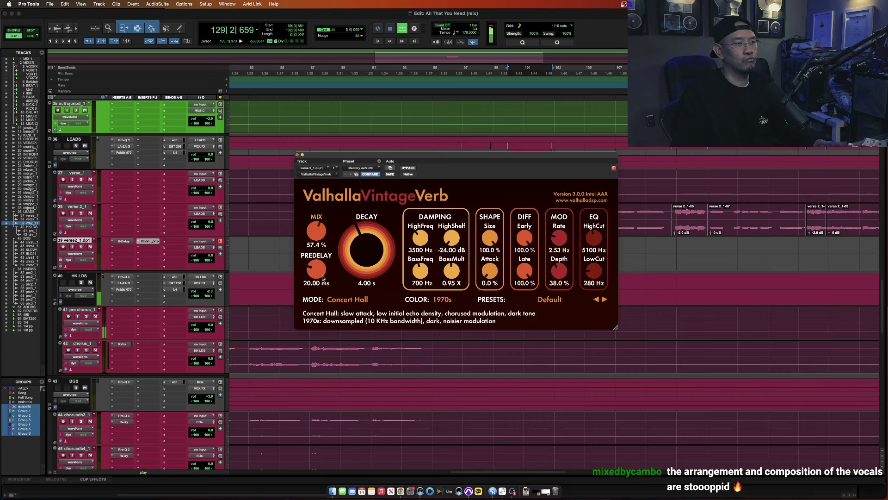
pyautogui.press('super+w')
# - Solo the duplicated verse 2 phrase and set its H-Delay time to 1/2 while auditioning it
pyautogui.doubleClick(519, 244)
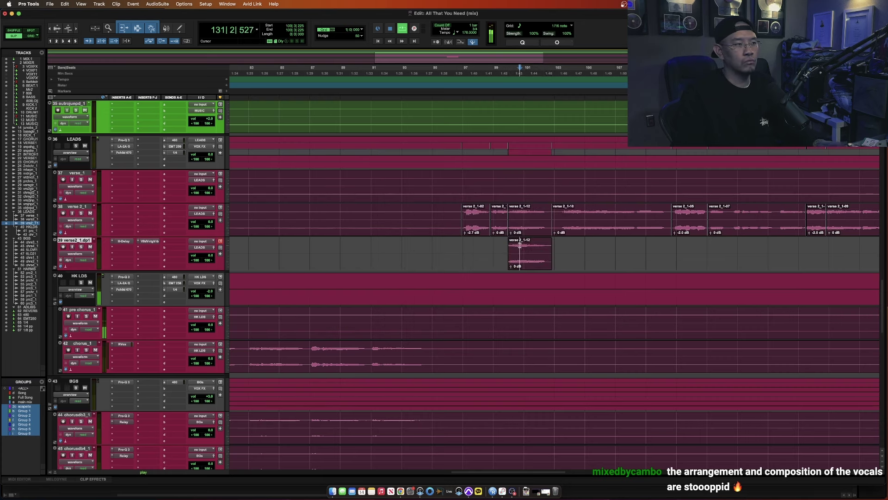
pyautogui.press('space')
pyautogui.click(81, 246)
pyautogui.click(123, 242)
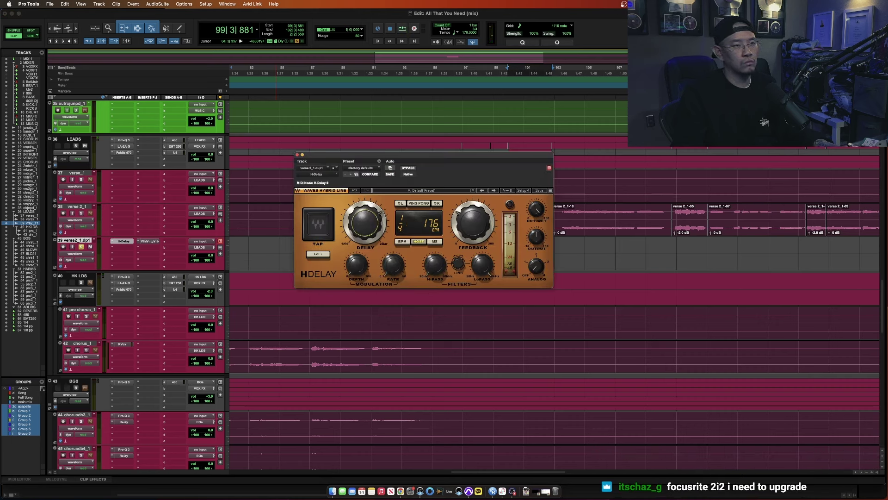
pyautogui.press('space')
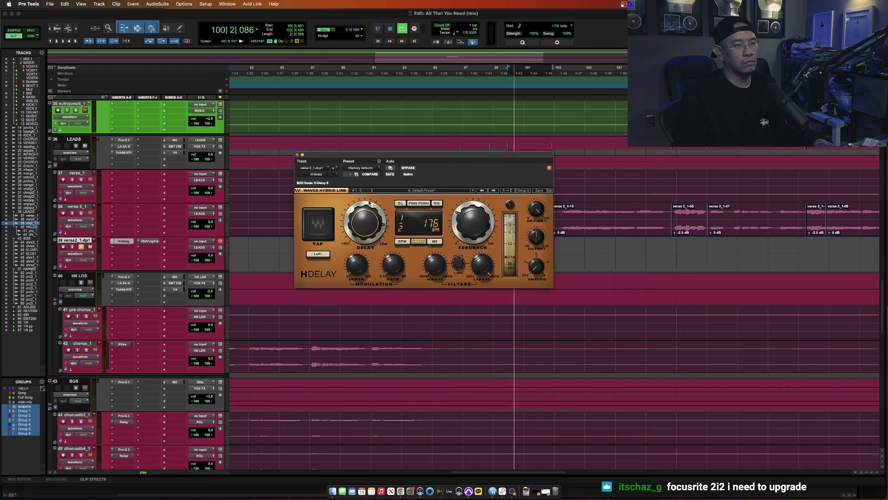
pyautogui.press('space')
pyautogui.click(298, 155)
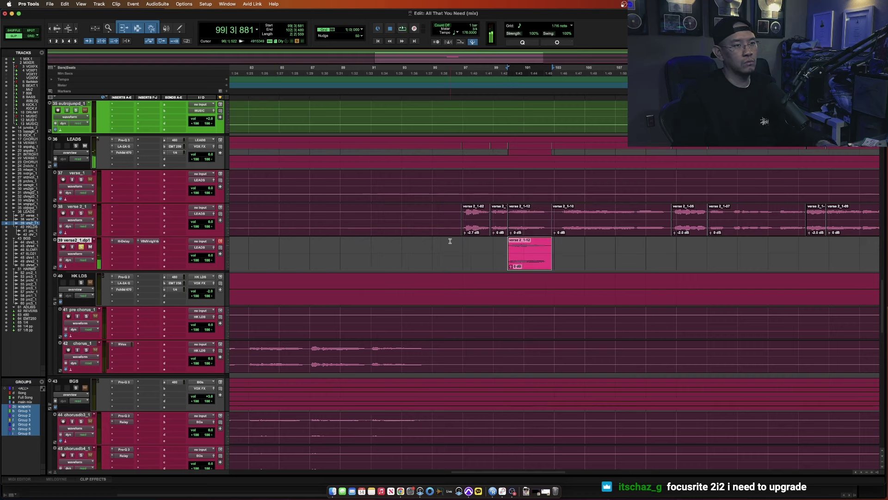
# - Unsolo the duplicated verse 2 track and lower its volume during playback from about bar 96, rechecking its H-Delay settings
pyautogui.click(450, 240)
pyautogui.click(83, 247)
pyautogui.press('space')
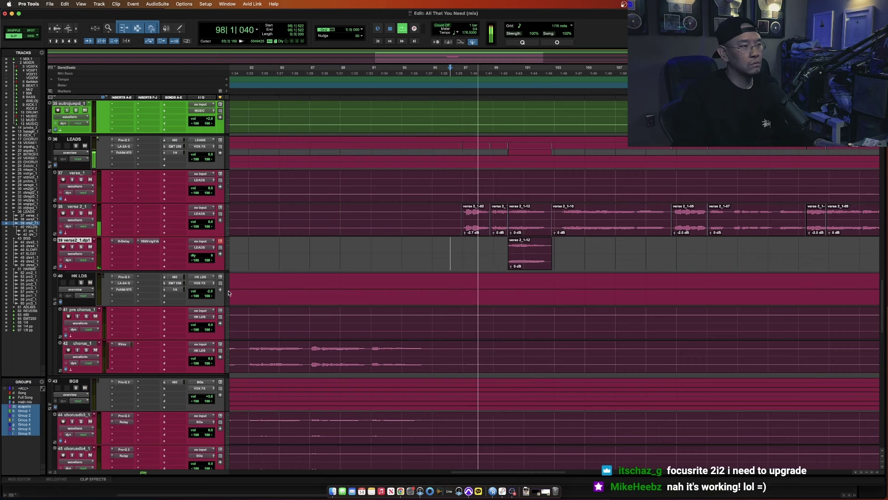
pyautogui.keyDown('super'); pyautogui.click(210, 256); pyautogui.keyUp('super')
pyautogui.keyDown('super'); pyautogui.click(210, 257); pyautogui.keyUp('super')
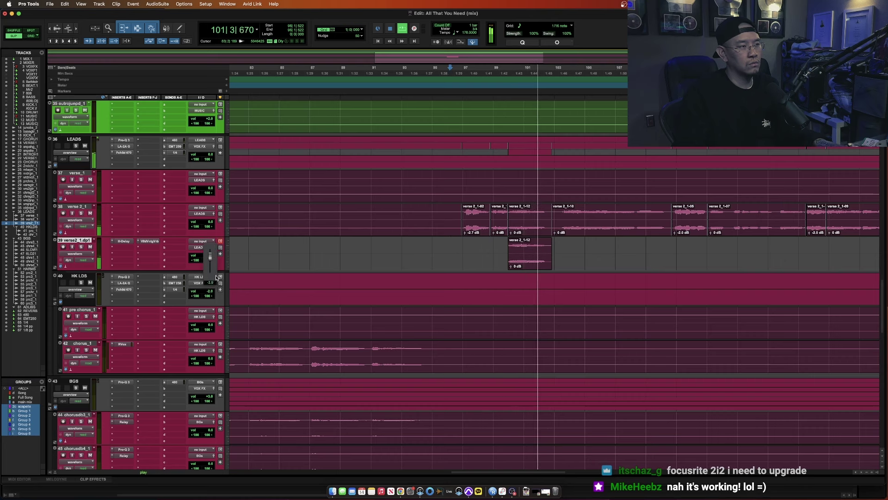
pyautogui.press('space')
pyautogui.click(123, 241)
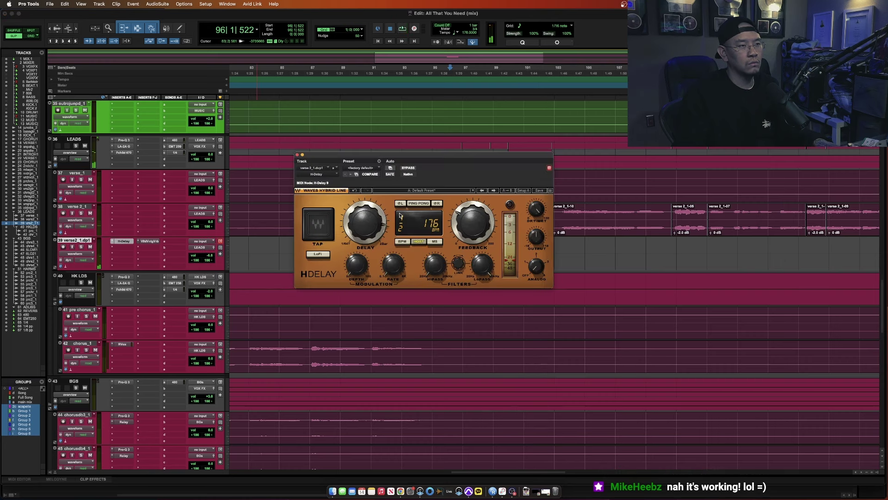
pyautogui.press('super+w')
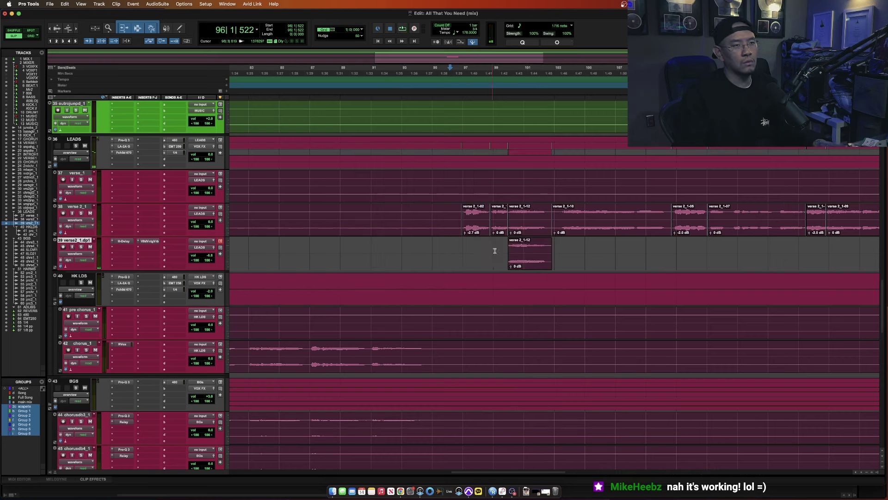
# - Add a long fade-in and fade-out to the phrase clip on the duplicated verse 2 track
pyautogui.press('space')
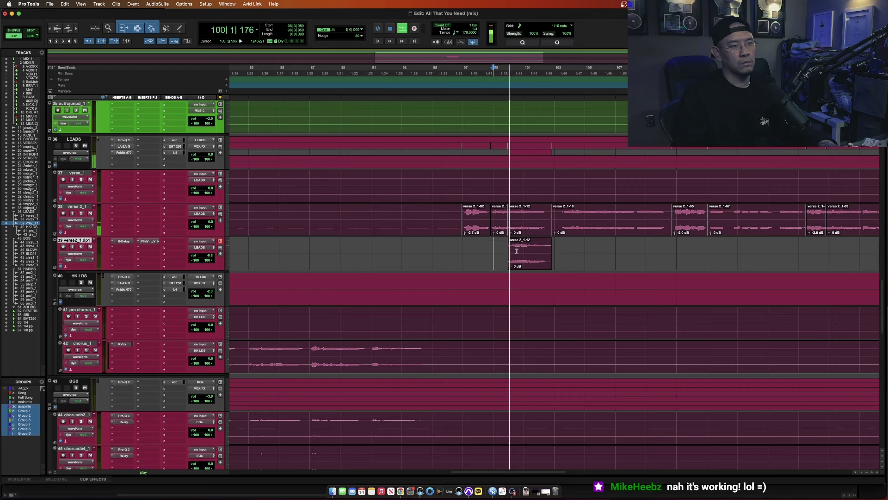
pyautogui.moveTo(515, 251); pyautogui.dragTo(543, 255)
pyautogui.press('f')
pyautogui.press('super+f')
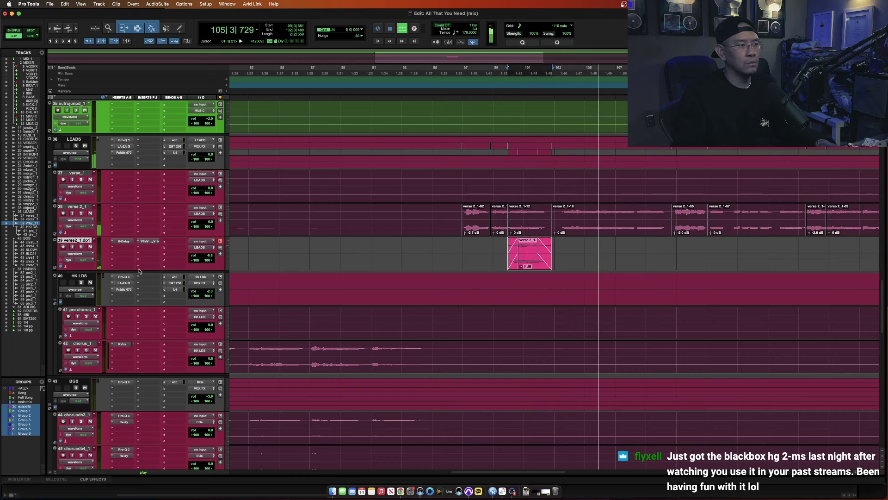
# - Switch on Ping Pong in the duplicated verse 2 track's H-Delay
pyautogui.click(124, 241)
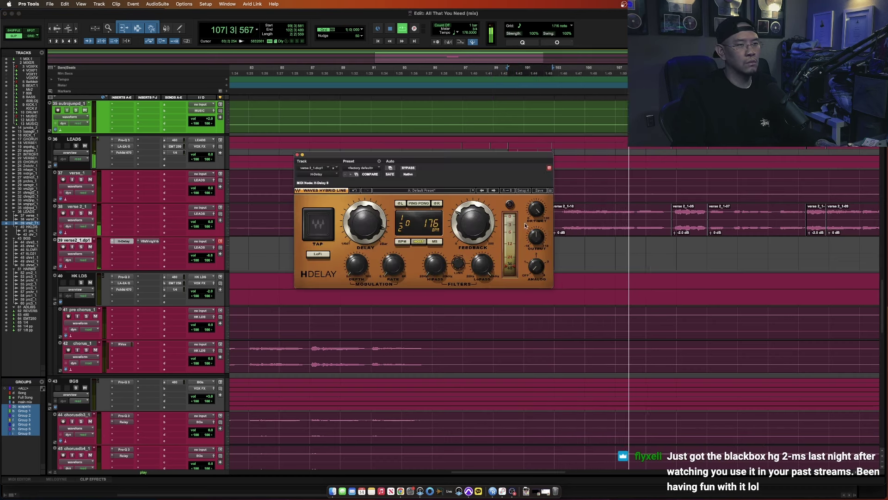
pyautogui.click(418, 203)
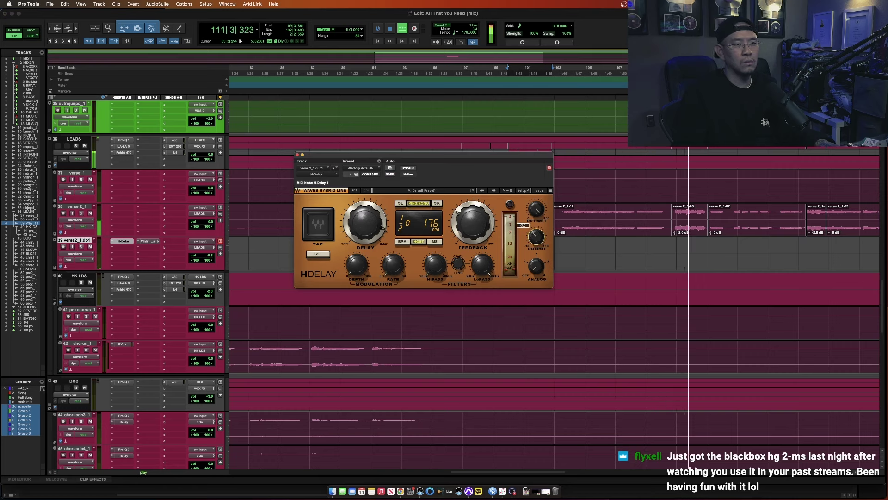
pyautogui.press('super+w')
# - Play the verse 2 opening and lower the duplicated track's ValhallaVintageVerb Mix to about 40.7%
pyautogui.click(473, 251)
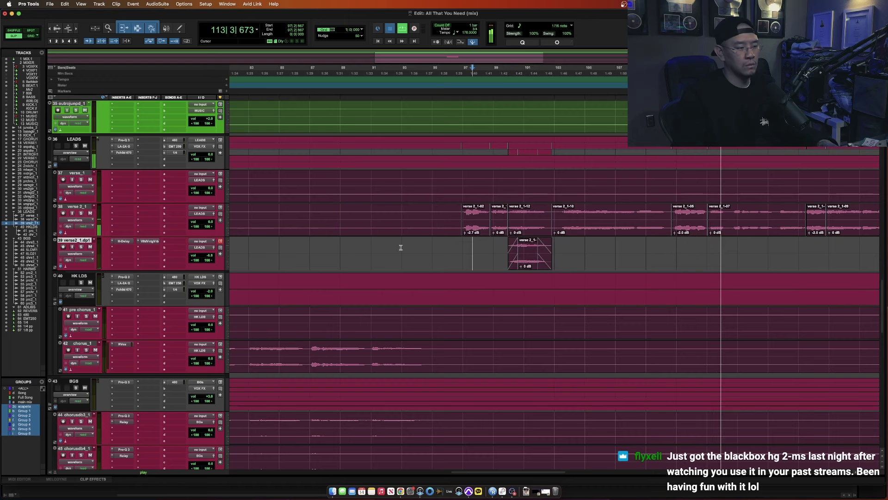
pyautogui.press('space')
pyautogui.press('space')
pyautogui.press('space')
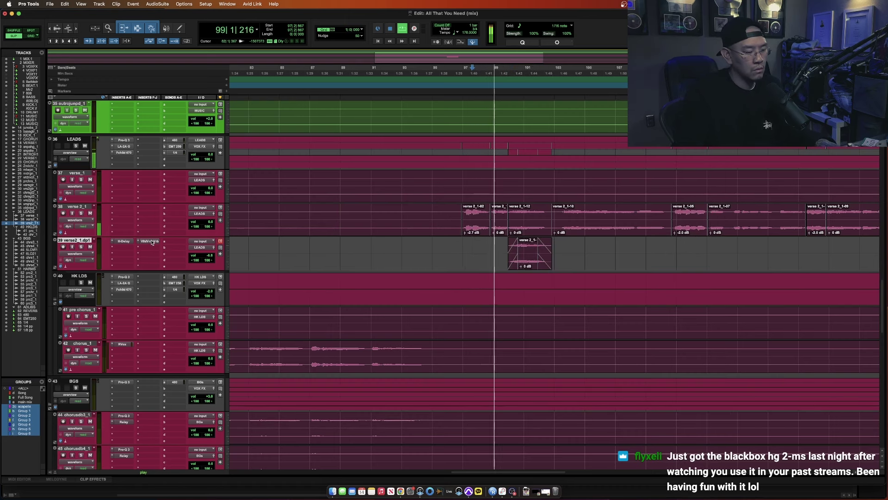
pyautogui.click(149, 241)
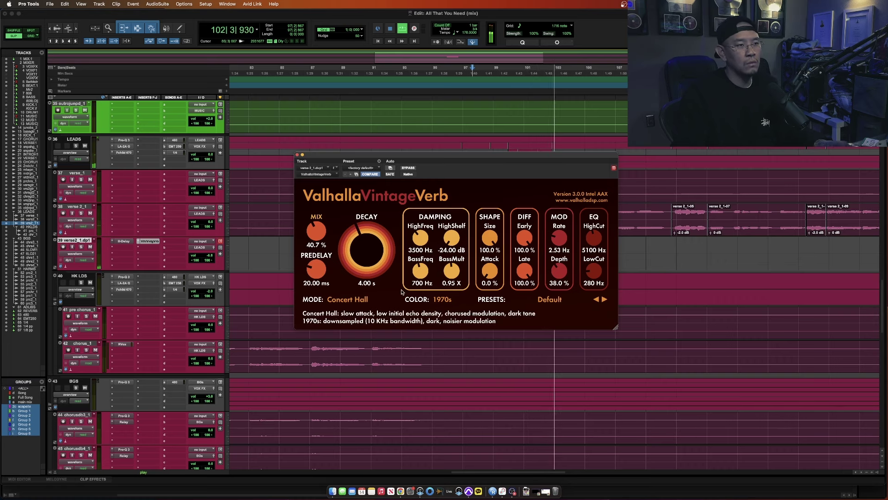
pyautogui.press('super+w')
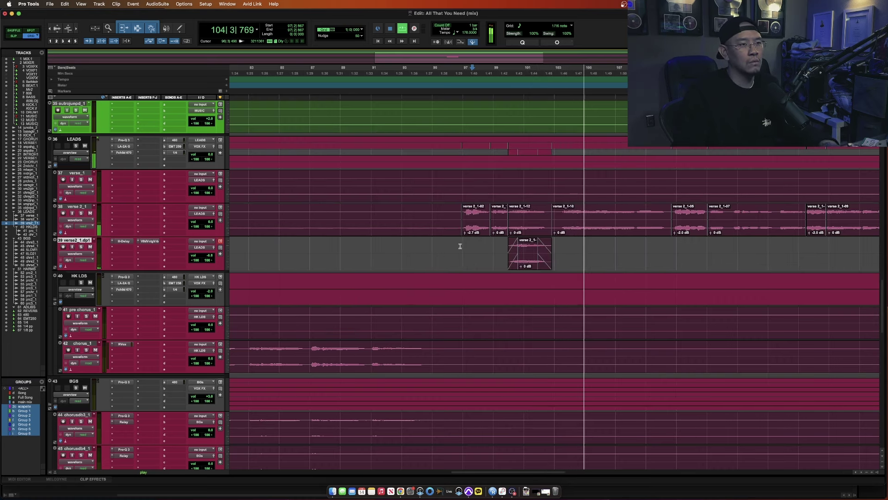
# - Switch to Grid editing, place the cursor at the start of bar 97 and stop playback
pyautogui.press('F4')
pyautogui.press('space')
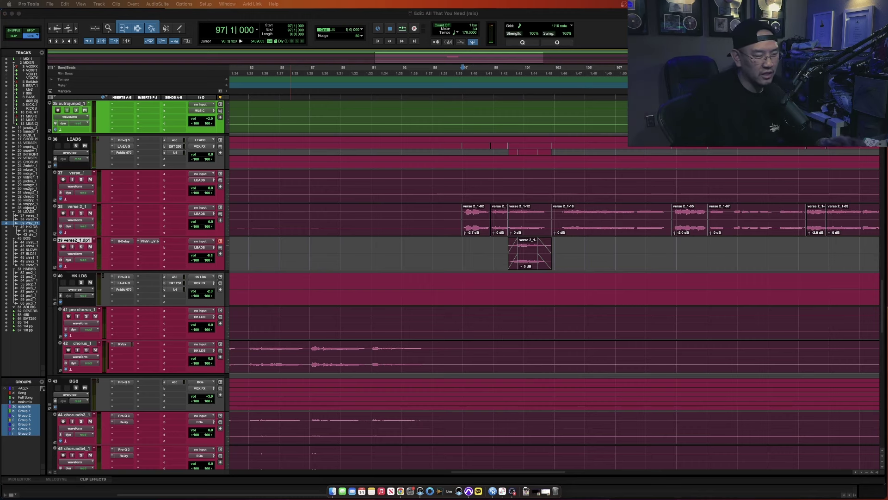
pyautogui.scroll(10, 279, 262)
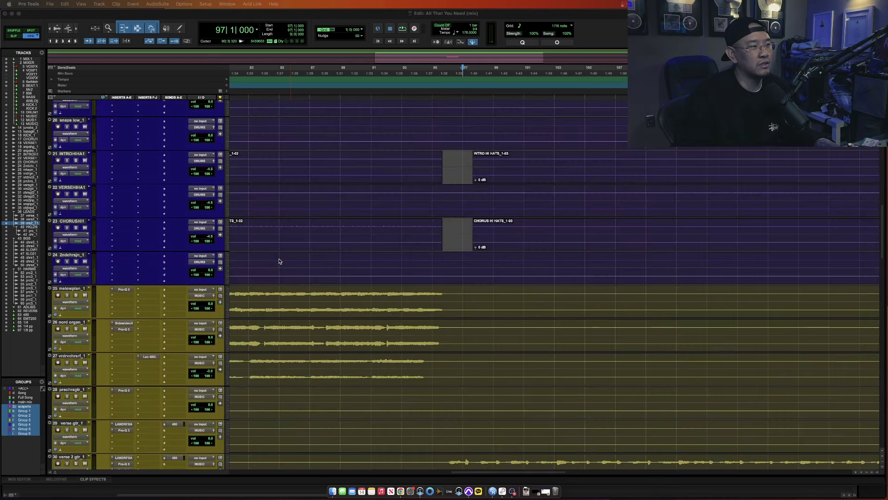
# - Review the Black Box HG-2MS settings on the MUSIC.1 track and close the plugin
pyautogui.scroll(10, 279, 261)
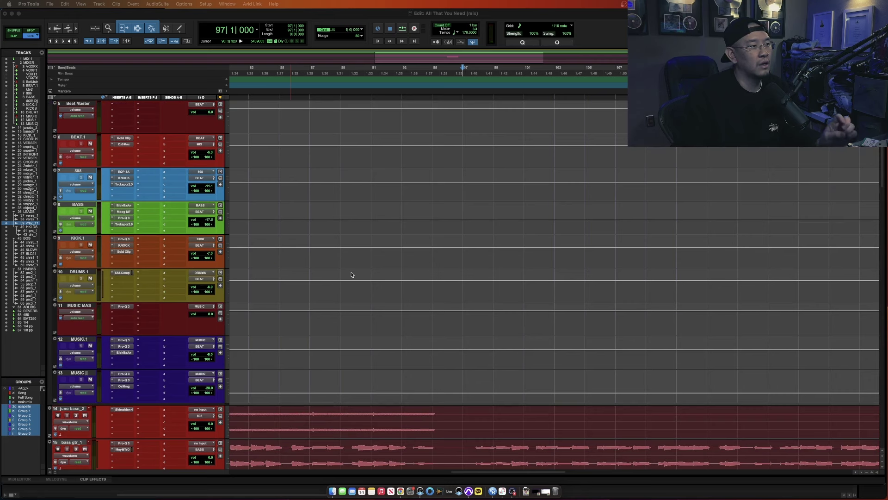
pyautogui.scroll(-2, 351, 275)
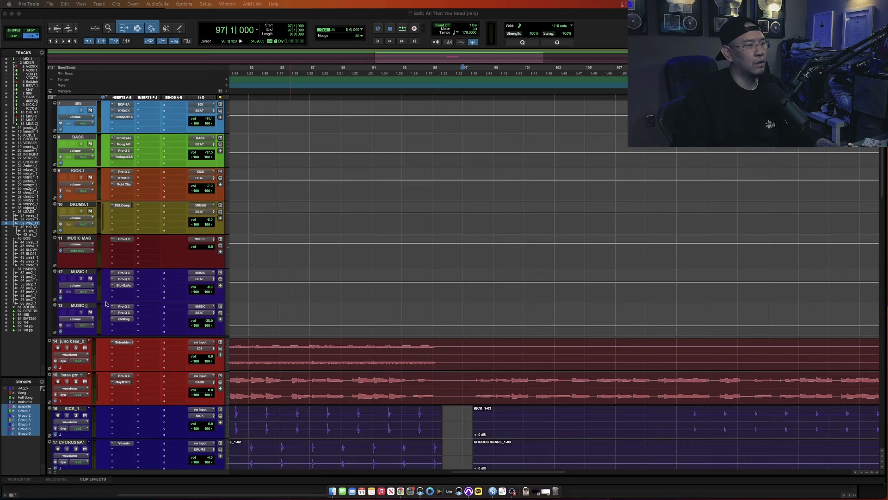
pyautogui.click(124, 285)
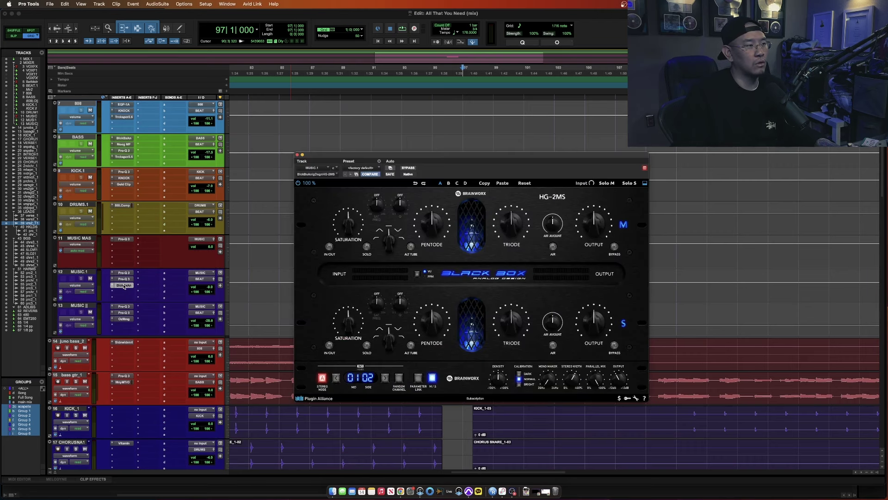
pyautogui.click(124, 286)
pyautogui.click(124, 285)
pyautogui.click(124, 285)
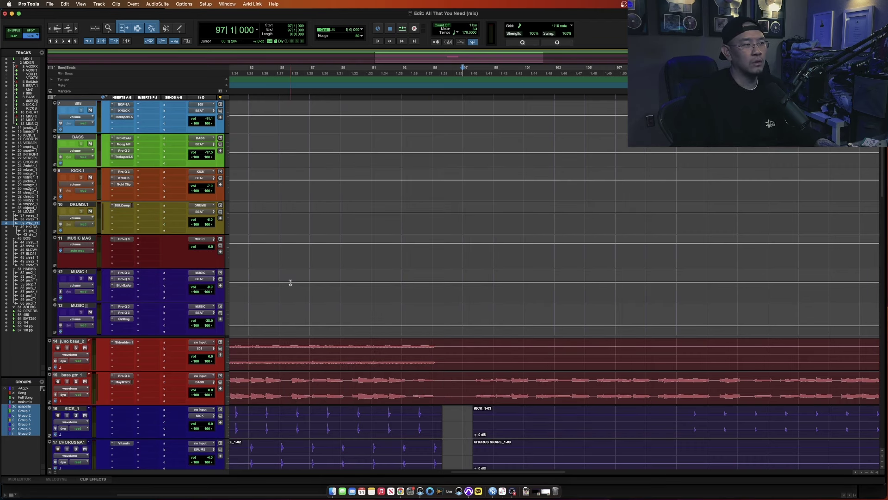
# - Play the transition into verse 2 from shortly before the vocal entry, restarting from slightly earlier
pyautogui.scroll(-15, 290, 282)
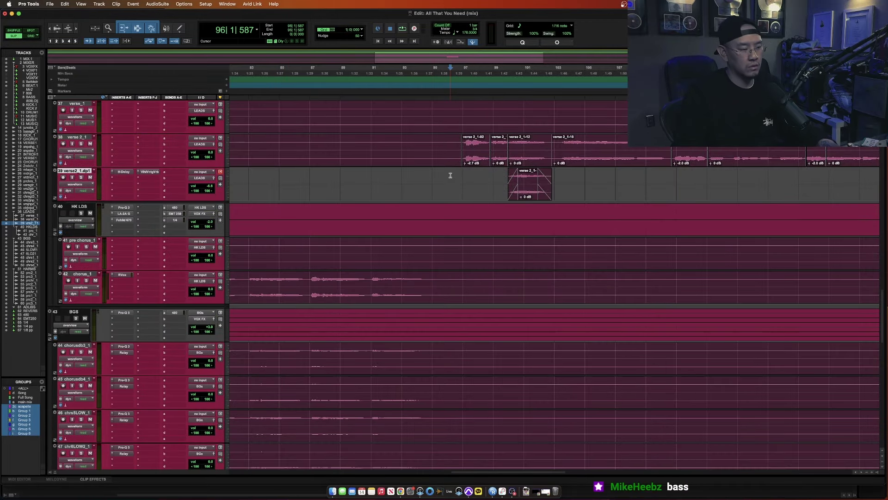
pyautogui.press('space')
pyautogui.scroll(5, 456, 280)
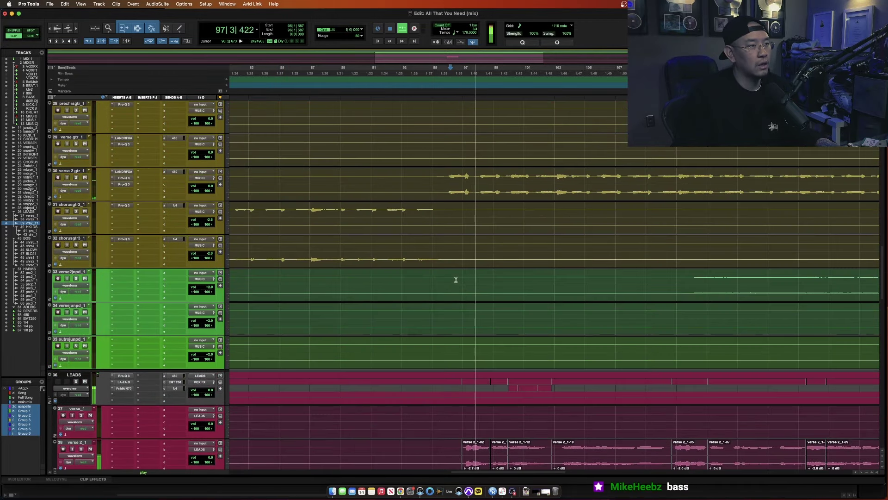
pyautogui.press('space')
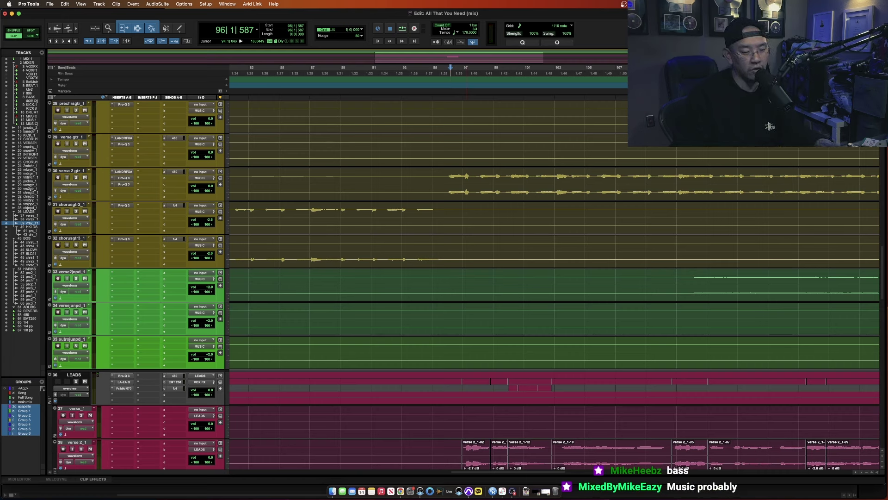
pyautogui.scroll(-4, 447, 401)
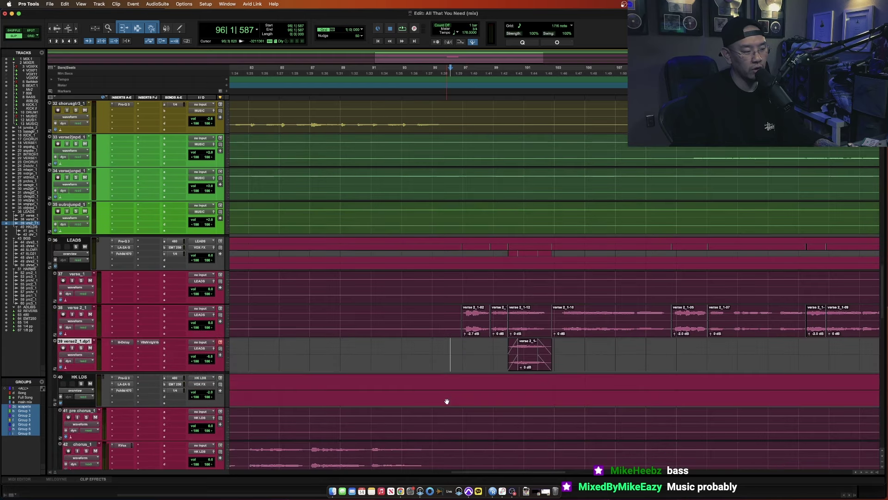
pyautogui.click(438, 317)
pyautogui.press('space')
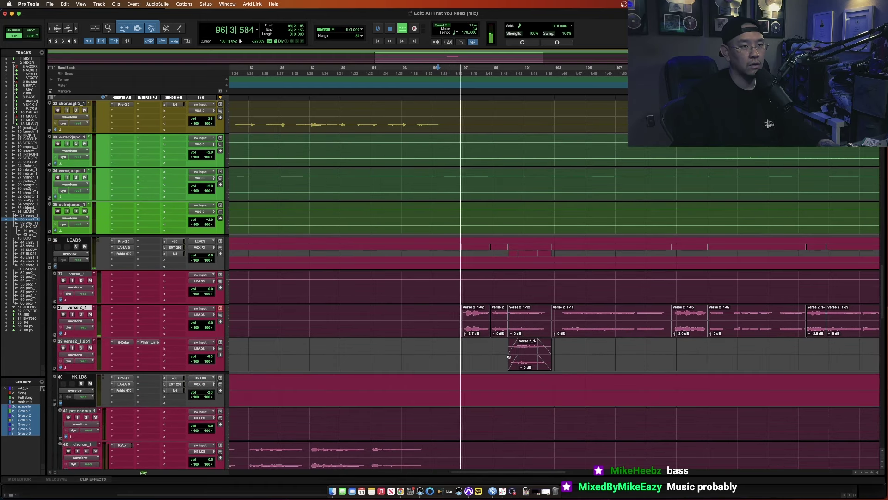
# - Reshape the fade-in of the phrase clip on the duplicated verse 2 track into a convex, faster-rising curve
pyautogui.click(527, 347)
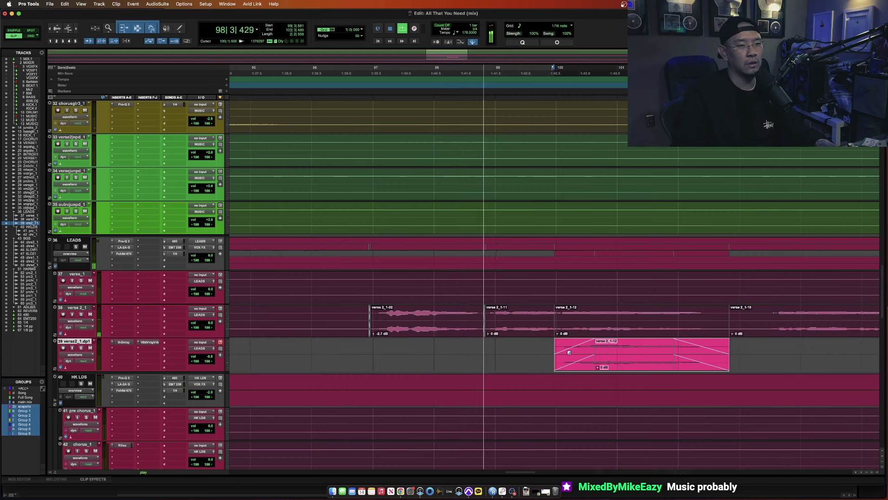
pyautogui.moveTo(568, 352); pyautogui.dragTo(562, 341)
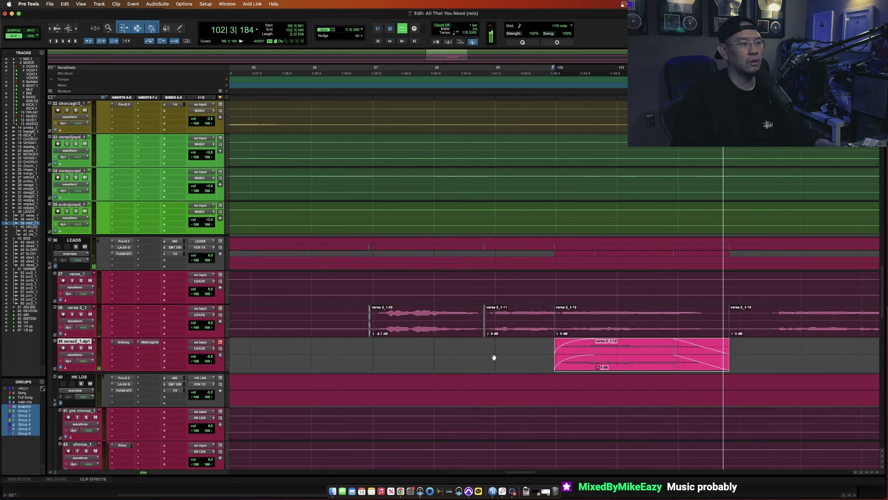
pyautogui.press('super+bracketleft')
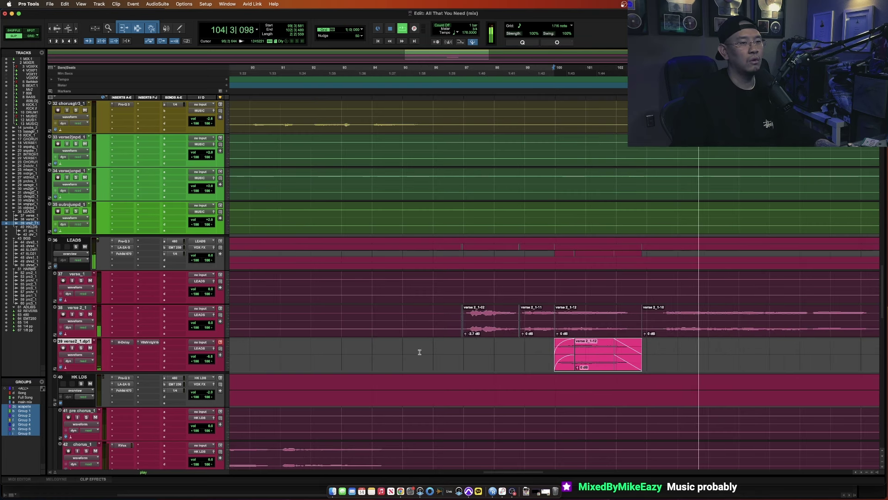
# - Replay the verse 2 opening and set the duplicated track's ValhallaVintageVerb Mix to 59.4% and Decay to 4.49 s
pyautogui.click(435, 351)
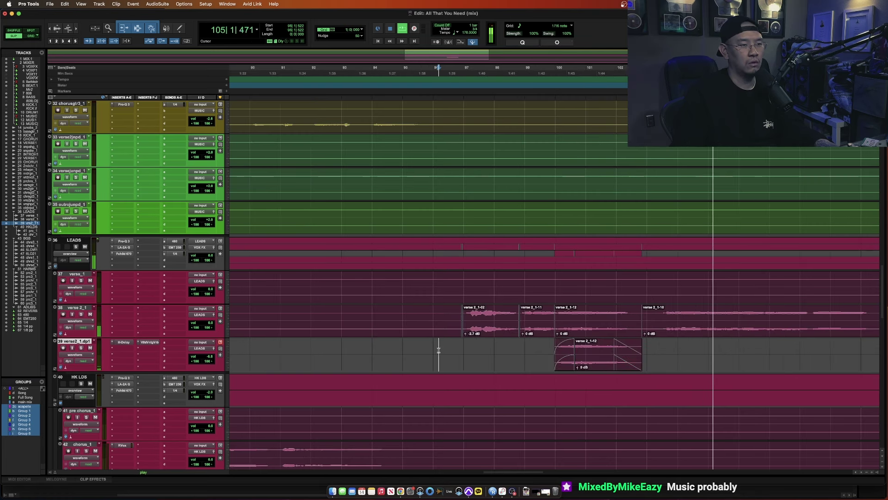
pyautogui.click(148, 342)
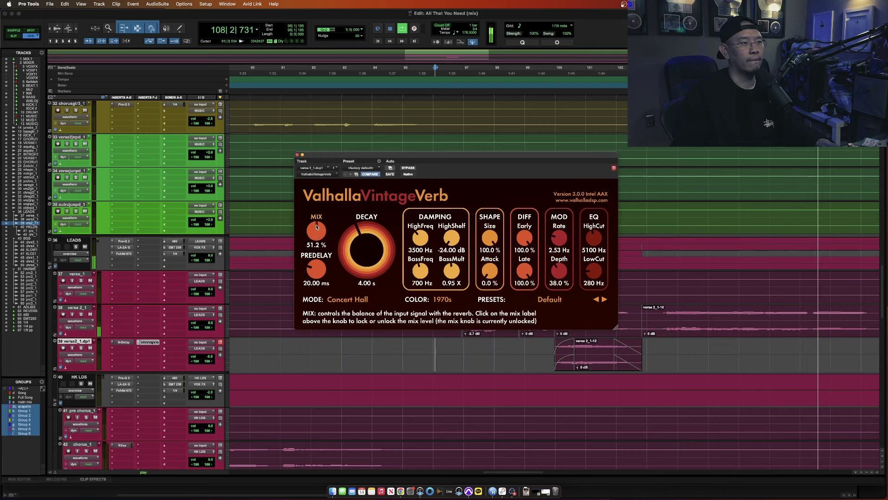
pyautogui.moveTo(316, 226); pyautogui.dragTo(316, 221)
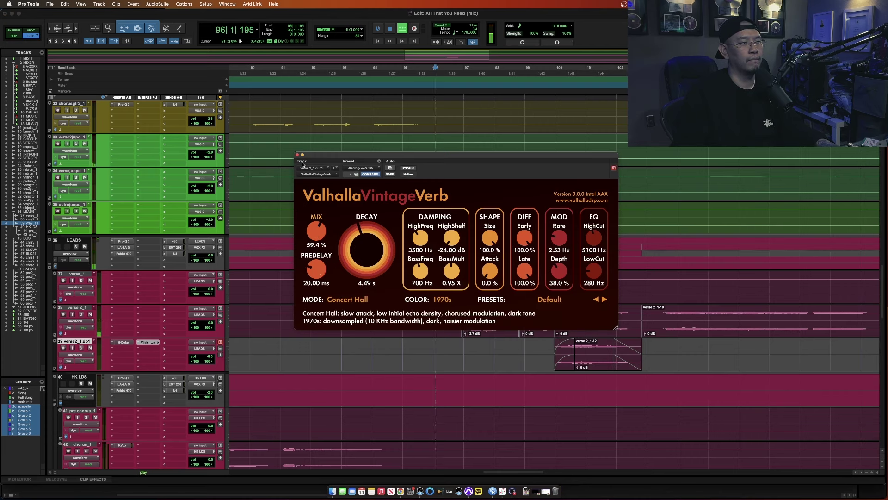
pyautogui.click(297, 154)
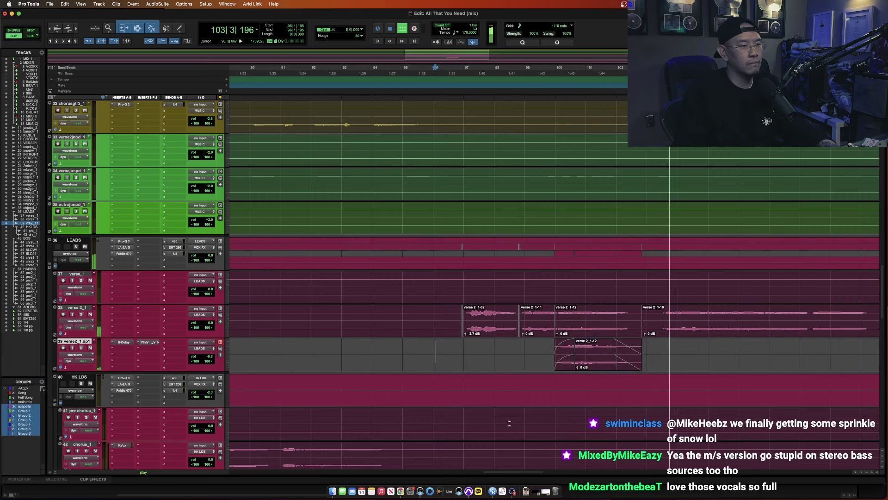
# - Examine the verse 2 vocal phrases up to about bar 109 during playback
pyautogui.press('r')
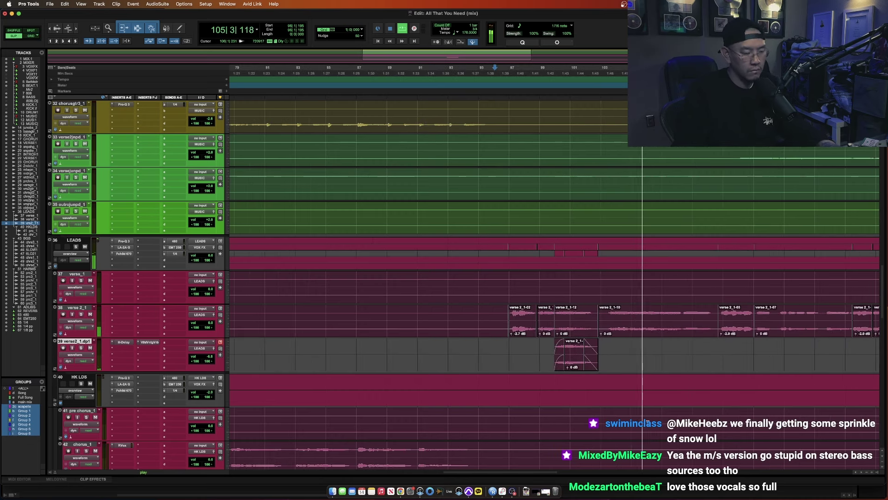
pyautogui.click(681, 313)
pyautogui.press('t')
pyautogui.press('t')
pyautogui.press('t')
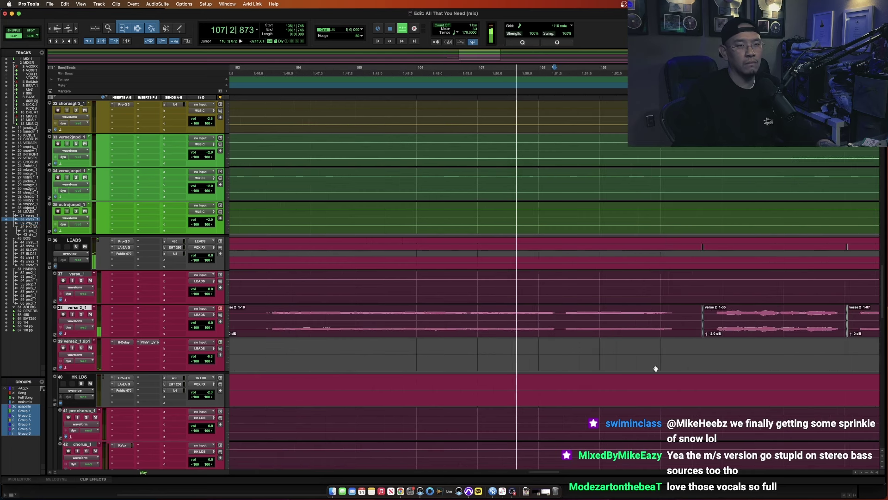
pyautogui.click(563, 317)
pyautogui.press('r')
pyautogui.press('r')
pyautogui.press('r')
# - Examine the guitar, keys and pad tracks under verse 2 while the song plays
pyautogui.scroll(5, 680, 357)
pyautogui.scroll(1, 679, 357)
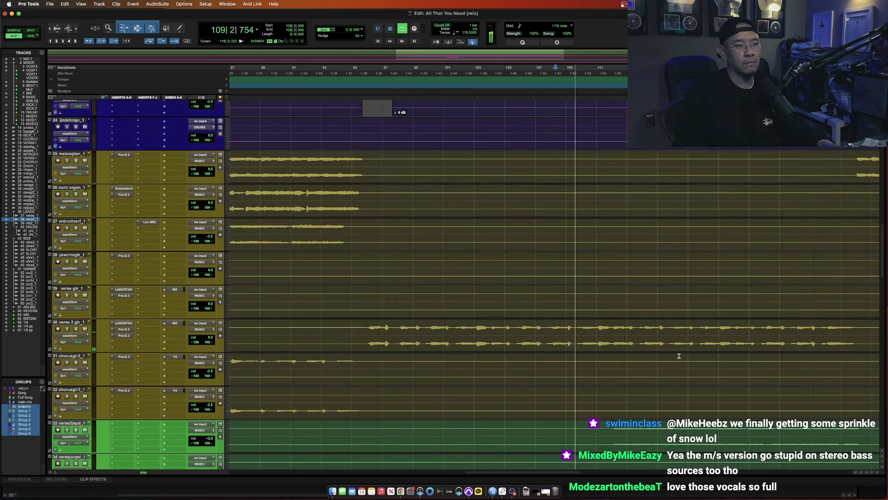
pyautogui.scroll(-4, 680, 357)
pyautogui.scroll(10, 680, 356)
pyautogui.scroll(-10, 679, 356)
pyautogui.scroll(-5, 679, 356)
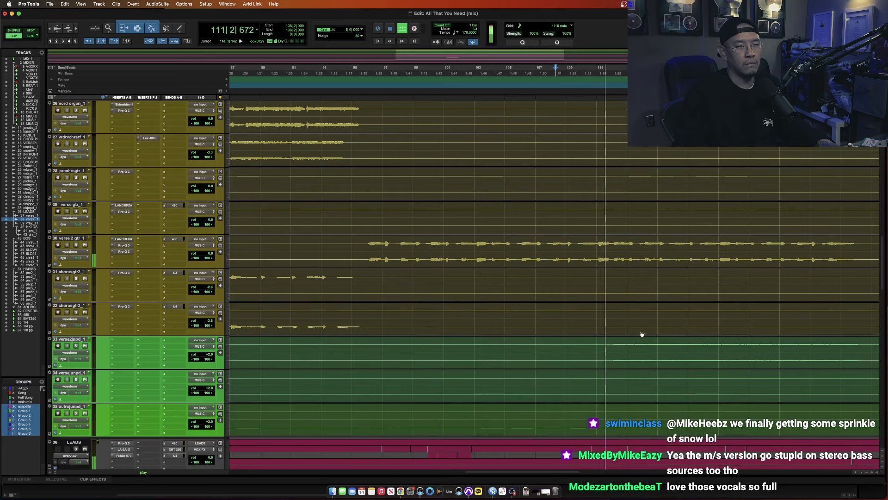
pyautogui.click(610, 176)
pyautogui.press('r')
pyautogui.press('r')
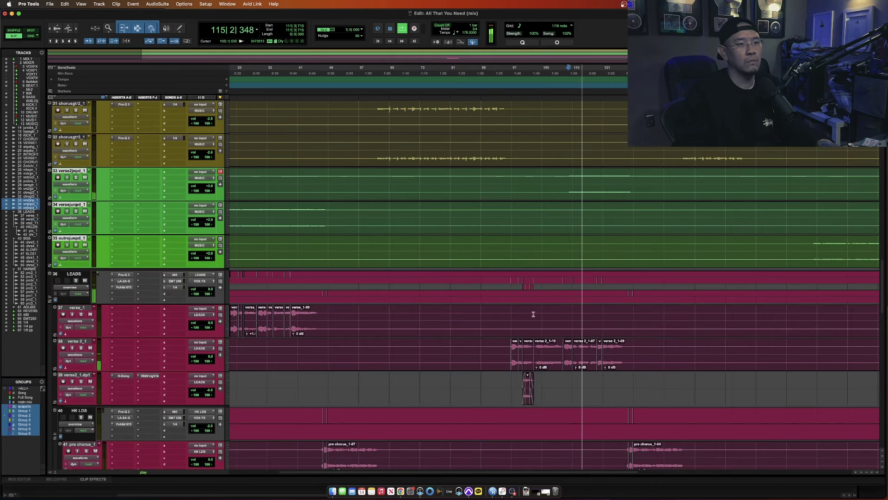
# - Follow the second half of the verse 2 vocal in playback, examining its clips up to the pre-chorus
pyautogui.press('F4')
pyautogui.click(586, 350)
pyautogui.press('t')
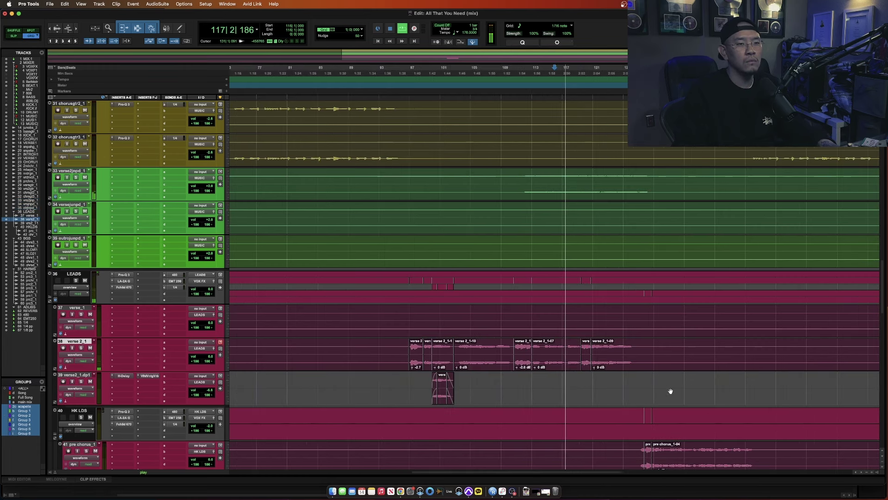
pyautogui.press('t')
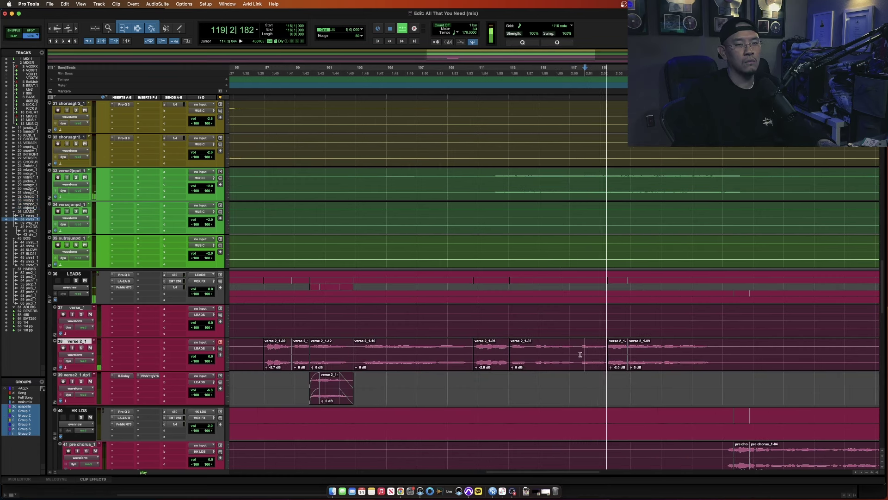
pyautogui.click(618, 359)
pyautogui.click(649, 363)
pyautogui.press('r')
pyautogui.press('t')
pyautogui.press('F4')
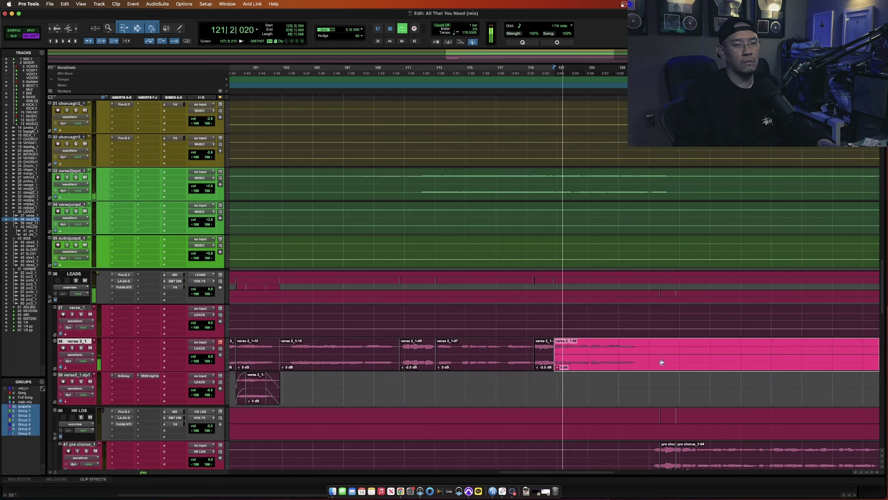
pyautogui.click(638, 361)
pyautogui.press('r')
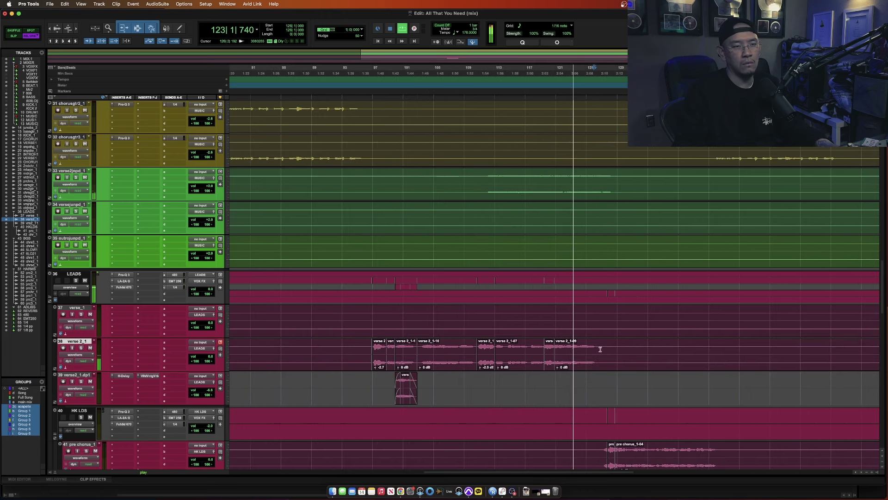
pyautogui.press('t')
pyautogui.press('t')
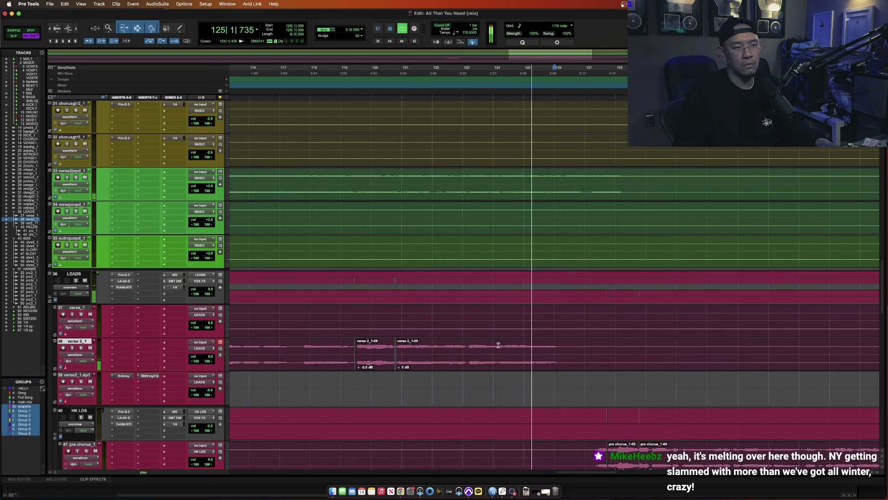
pyautogui.press('r')
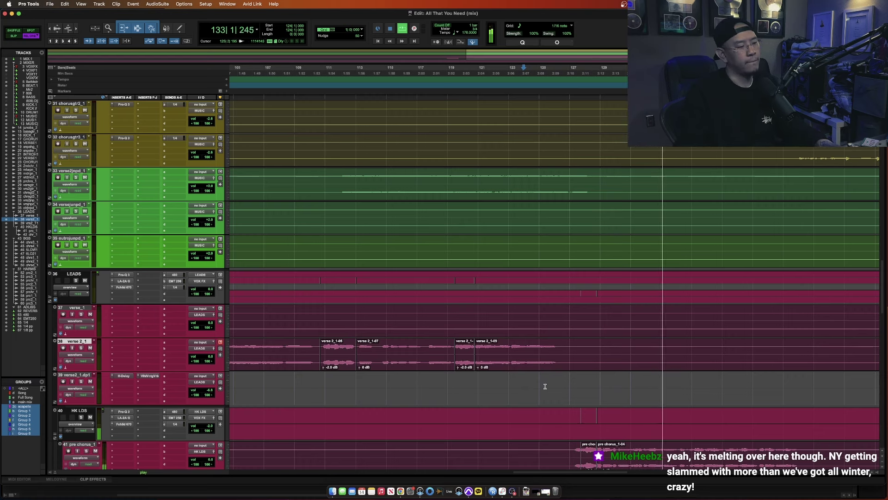
pyautogui.press('super+bracketleft')
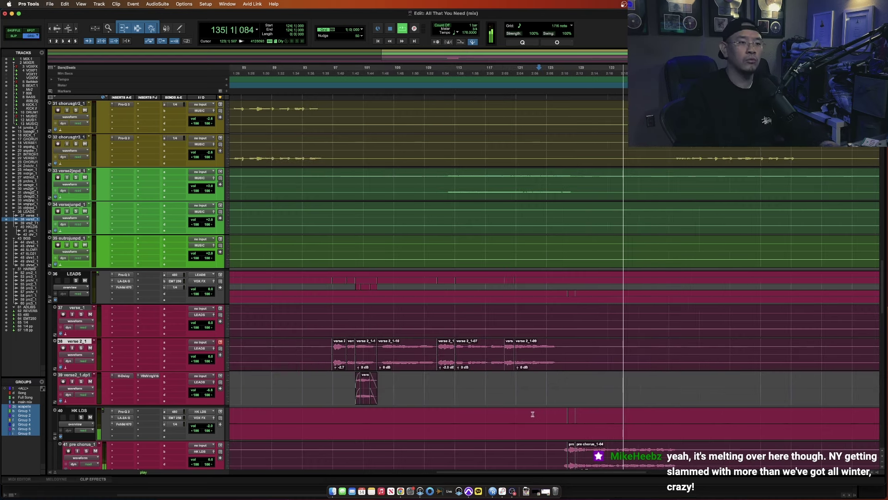
# - Listen through the second pre-chorus and chorus, examining the lead and background vocals, drums and bass guitar
pyautogui.click(564, 381)
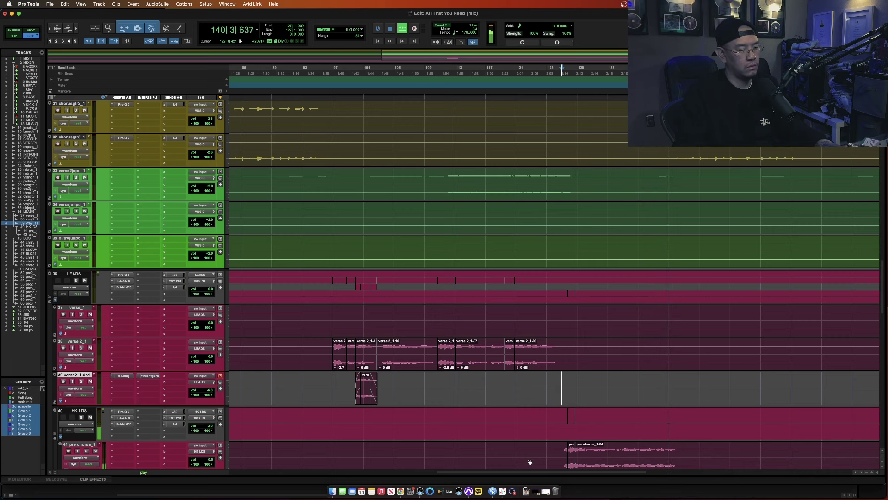
pyautogui.press('super+bracketleft')
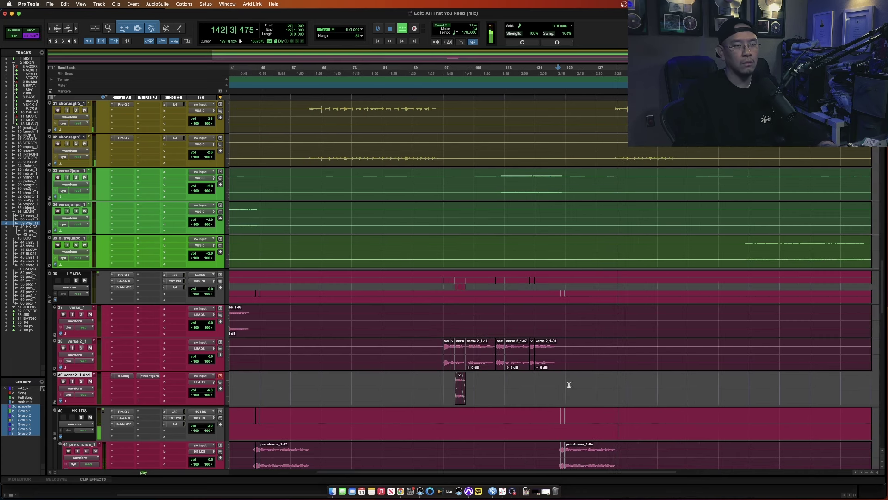
pyautogui.scroll(-3, 569, 384)
pyautogui.scroll(-3, 571, 322)
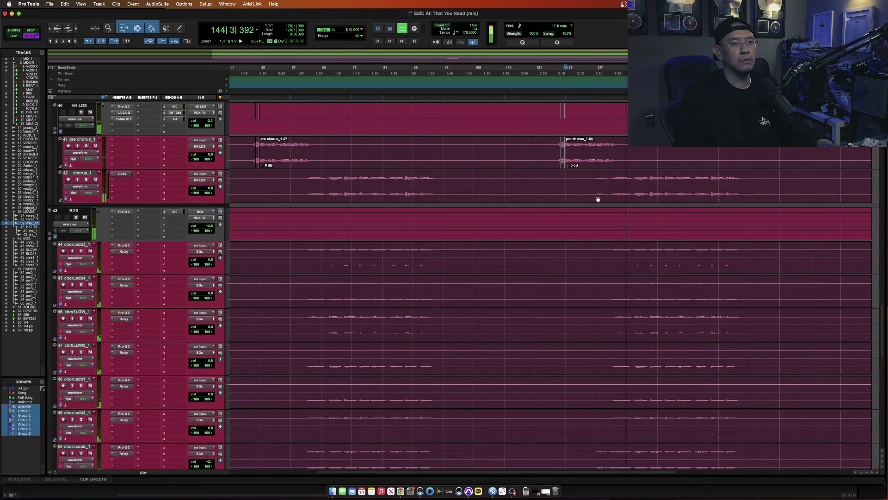
pyautogui.click(595, 178)
pyautogui.scroll(3, 509, 292)
pyautogui.press('super+bracketleft')
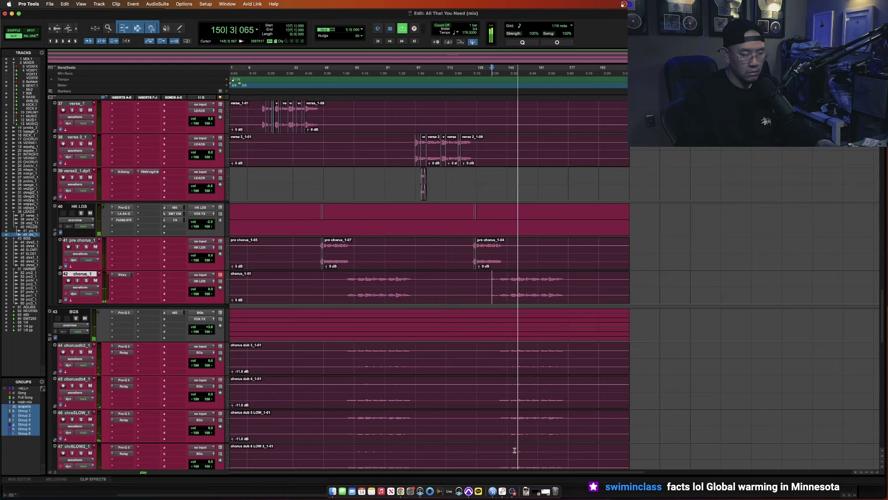
pyautogui.scroll(15, 472, 220)
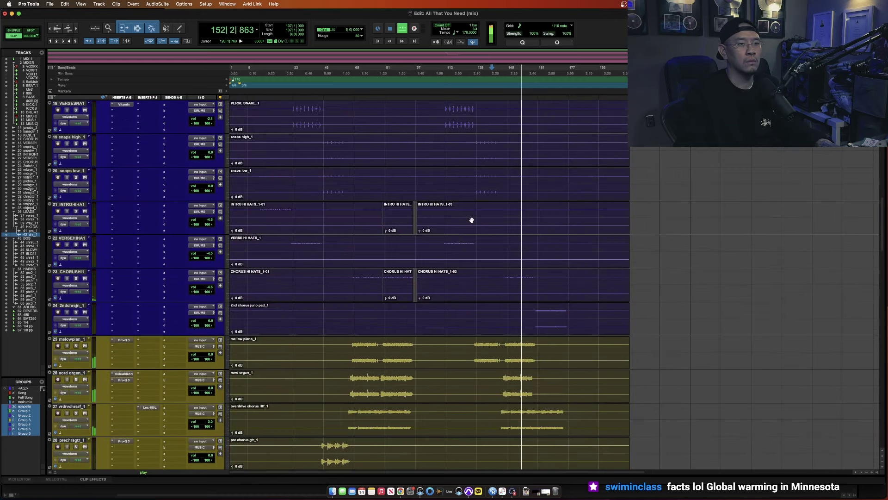
pyautogui.scroll(7, 472, 220)
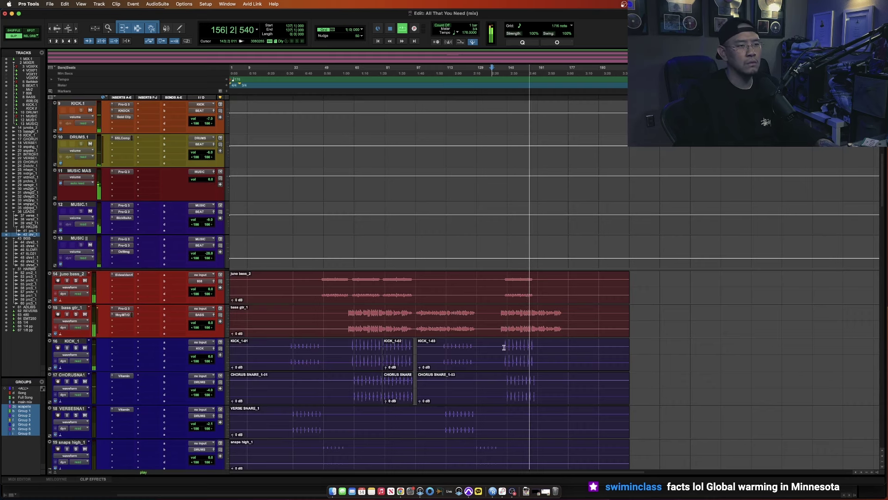
pyautogui.click(541, 312)
pyautogui.press('super+bracketright')
pyautogui.press('super+bracketright')
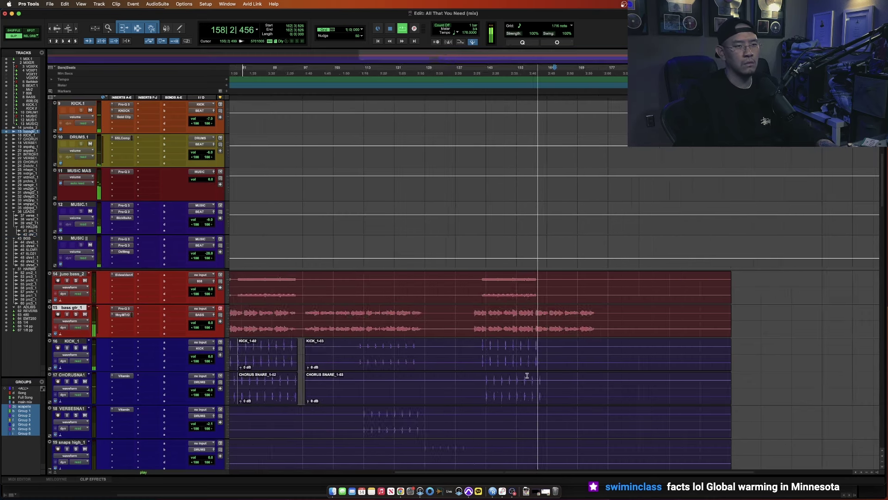
# - Separate the last chorus section of the bass guitar, about bars 141 to 160, and lower its clip gain to -2.0 dB
pyautogui.click(532, 315)
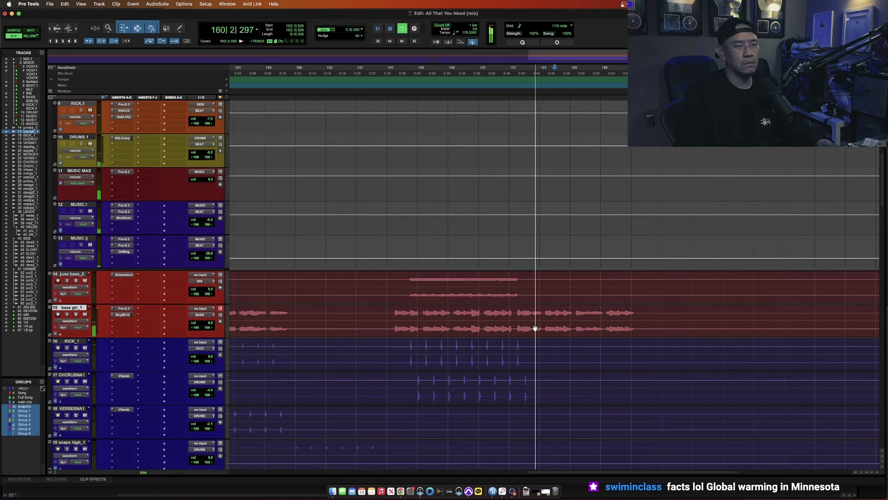
pyautogui.moveTo(532, 316); pyautogui.dragTo(393, 318)
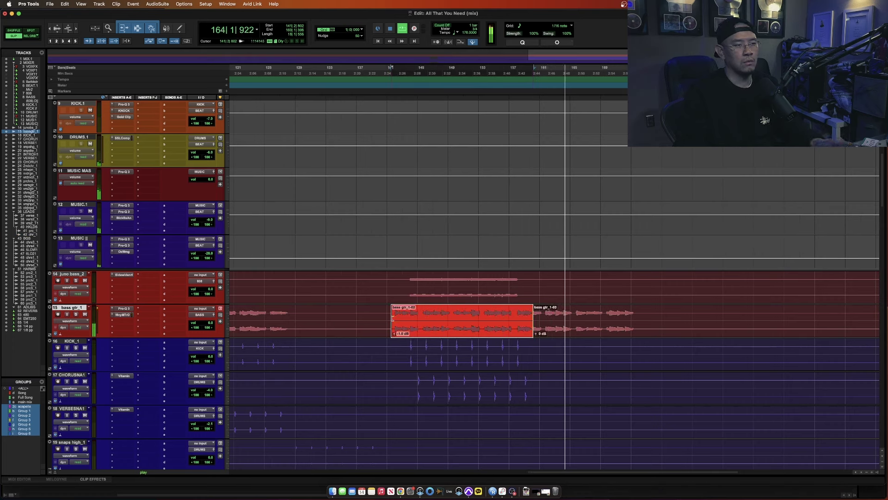
pyautogui.hotkey('ctrl', 'shift', 'Down')
pyautogui.hotkey('ctrl', 'shift', 'Down')
pyautogui.hotkey('ctrl', 'shift', 'Down')
pyautogui.hotkey('ctrl', 'shift', 'Down')
pyautogui.hotkey('alt', 'a')
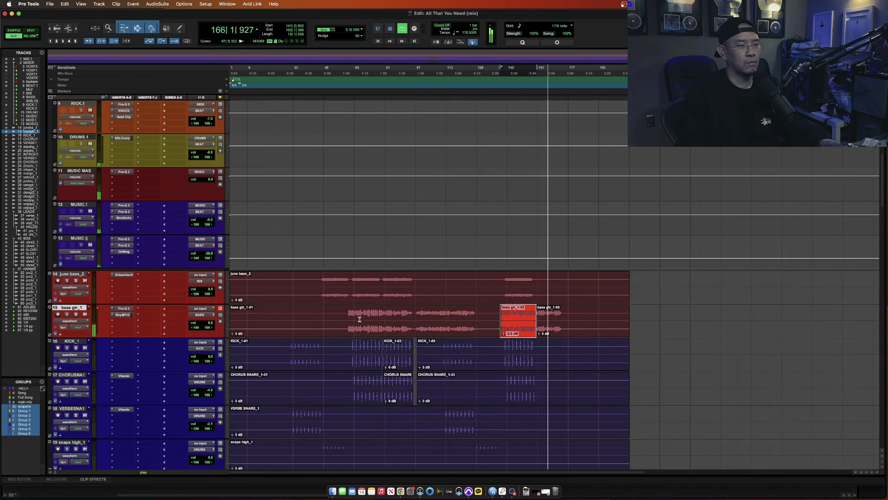
# - Separate the bass guitar part in the first chorus and lower its clip gain to -2.0 dB
pyautogui.moveTo(345, 320); pyautogui.dragTo(393, 327)
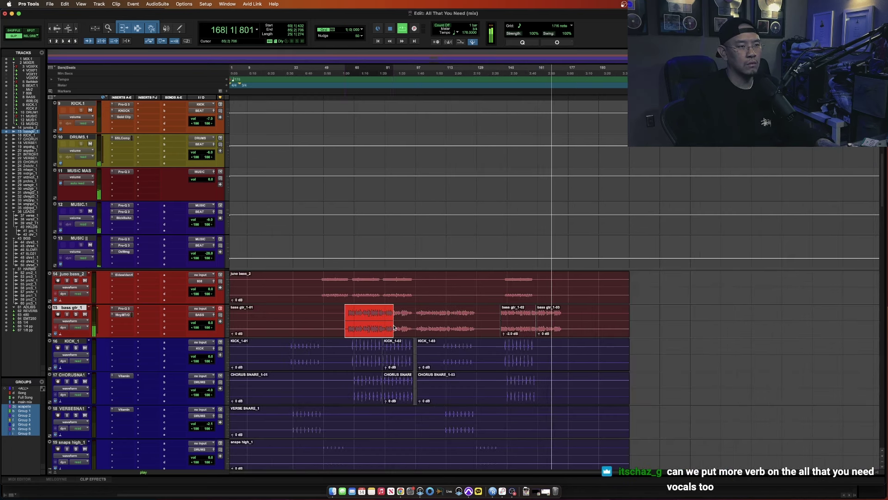
pyautogui.hotkey('ctrl', 'shift', 'Down')
pyautogui.hotkey('ctrl', 'shift', 'Down')
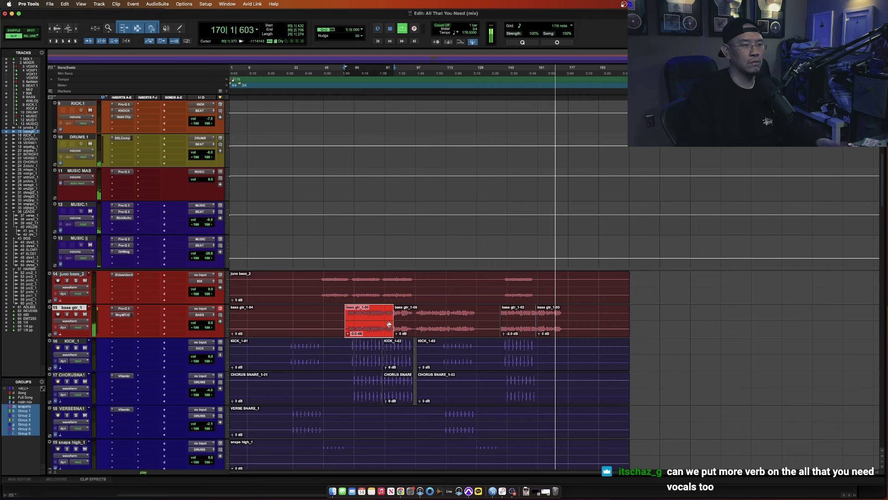
# - Extend the lowered bass guitar clip of the first chorus to the gap before verse 2
pyautogui.click(409, 313)
pyautogui.press('t')
pyautogui.press('t')
pyautogui.press('t')
pyautogui.press('t')
pyautogui.press('r')
pyautogui.press('super+bracketleft')
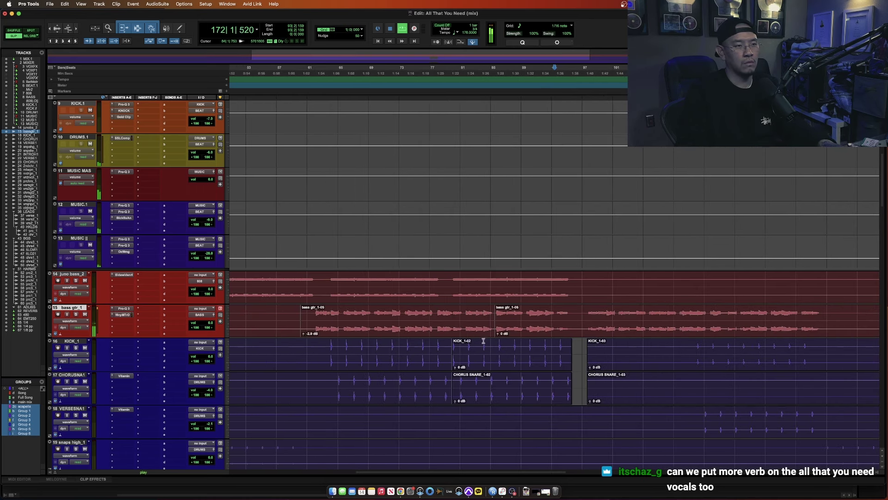
pyautogui.click(489, 329)
pyautogui.hotkey('ctrl', 'shift', 'Down')
pyautogui.hotkey('ctrl', 'shift', 'Down')
pyautogui.moveTo(492, 321); pyautogui.dragTo(580, 320)
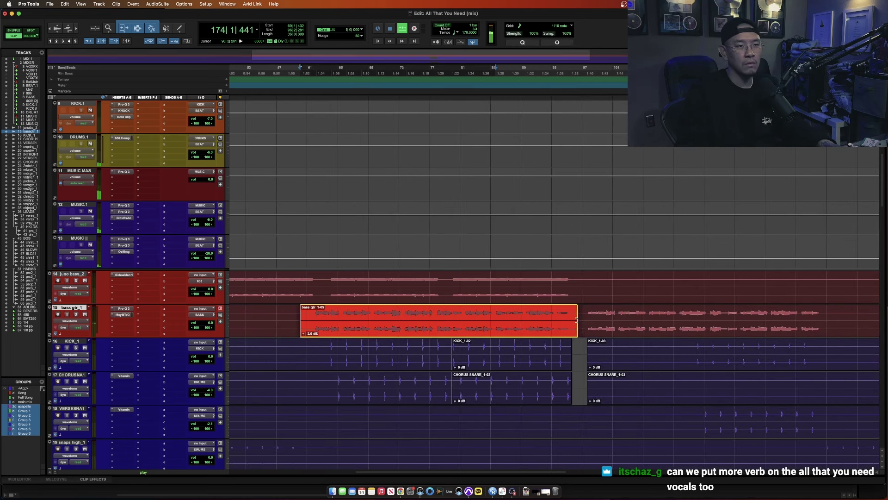
pyautogui.click(575, 319)
pyautogui.press('super+bracketleft')
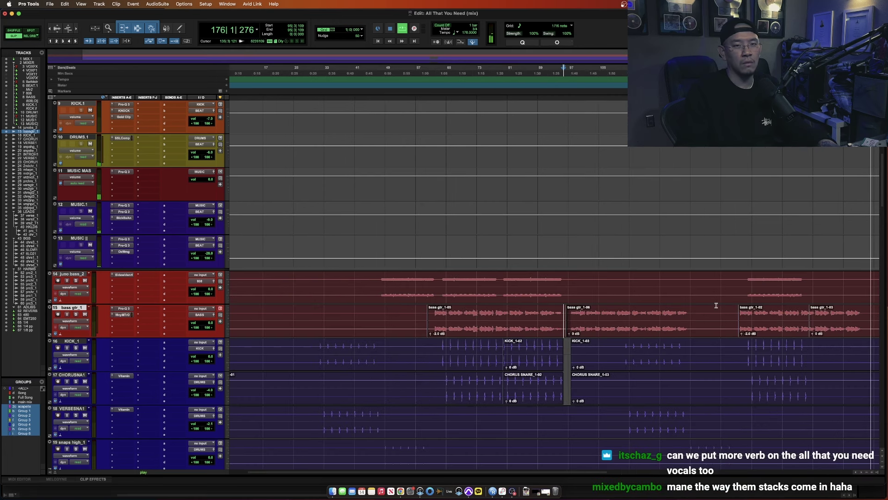
# - Play the last chorus into the outro, examining the separated bass guitar clips against the rest of the mix
pyautogui.press('space')
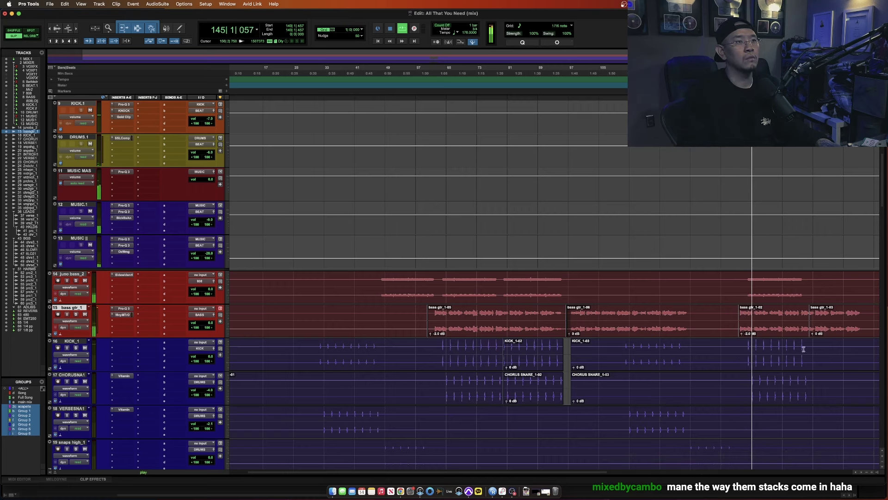
pyautogui.press('super+[')
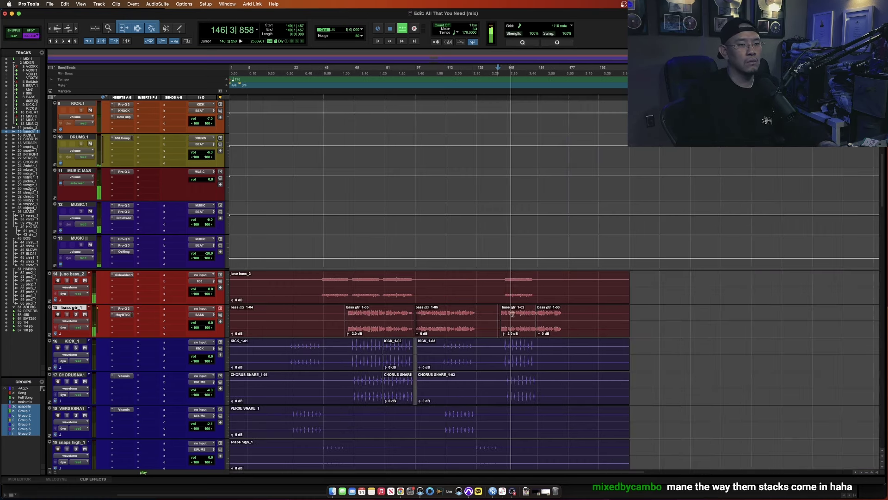
pyautogui.press('t')
pyautogui.press('t')
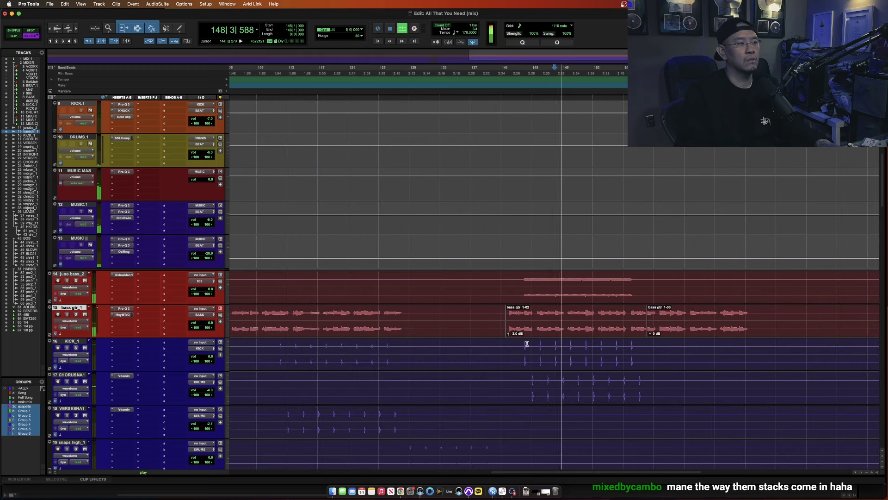
pyautogui.click(557, 327)
pyautogui.press('r')
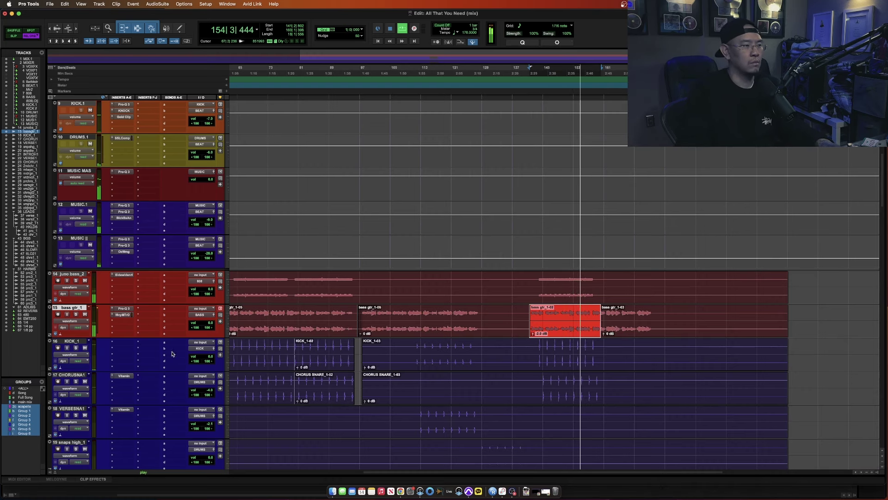
pyautogui.press('r')
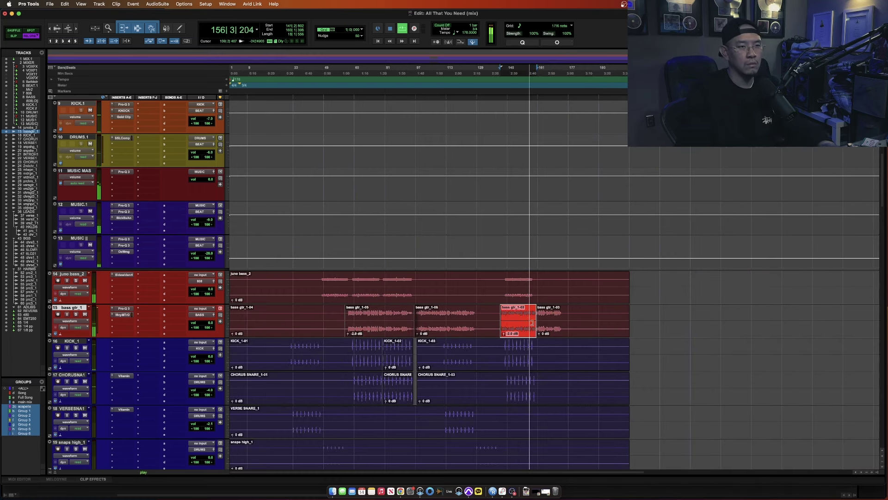
pyautogui.click(531, 324)
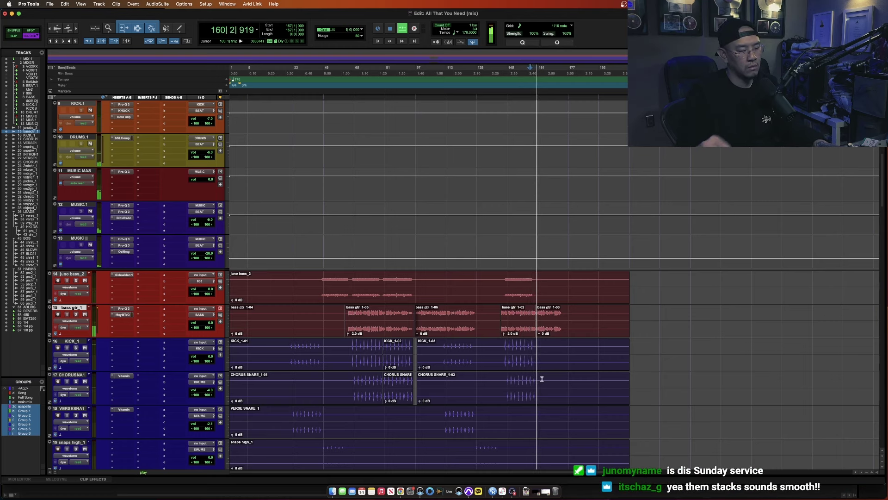
pyautogui.tripleClick(569, 319)
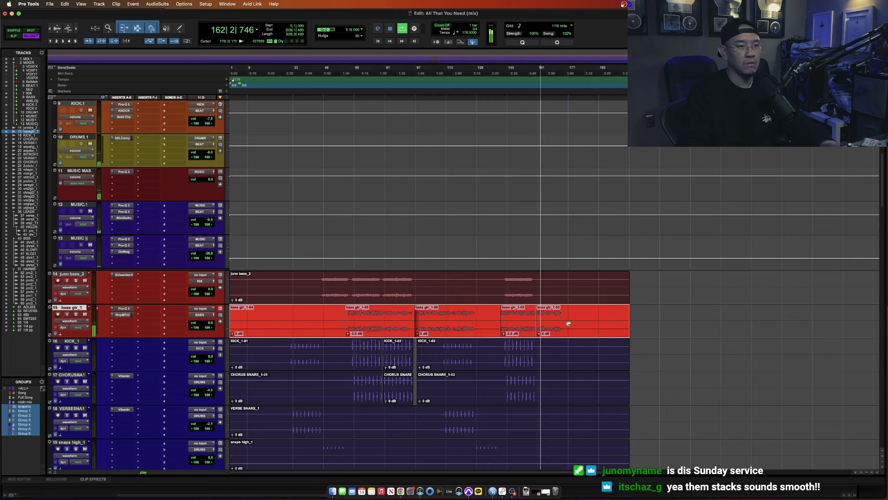
pyautogui.click(569, 312)
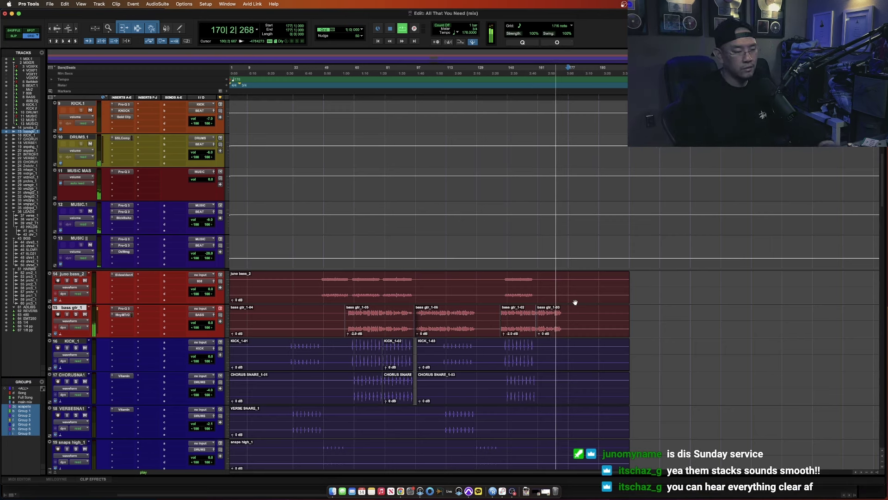
pyautogui.click(568, 298)
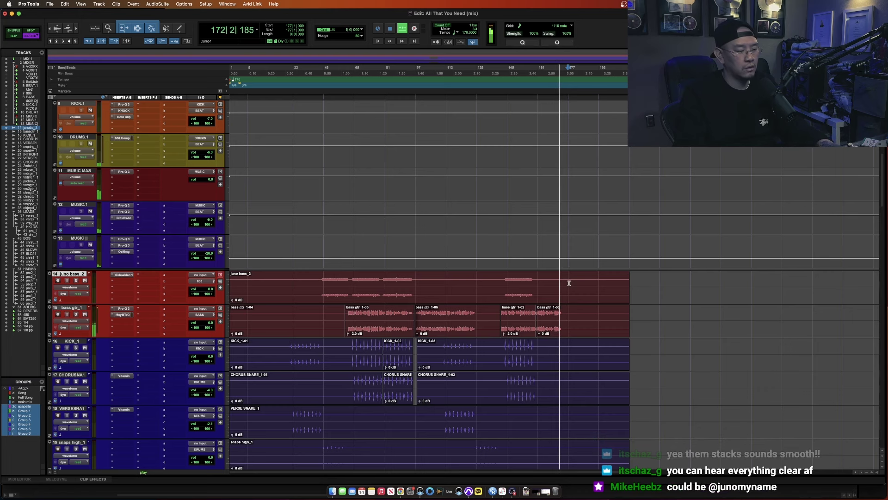
# - Add a send to the stereo 480 bus on the HARMS track
pyautogui.scroll(-5, 570, 280)
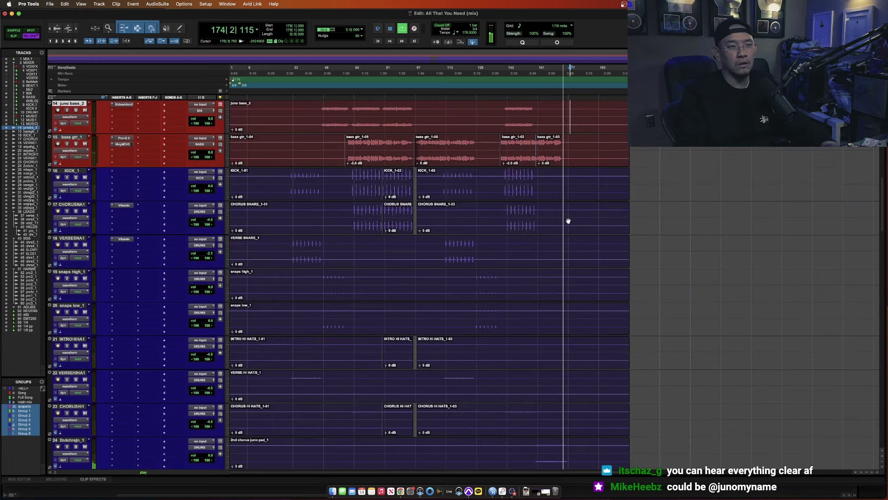
pyautogui.scroll(-10, 568, 221)
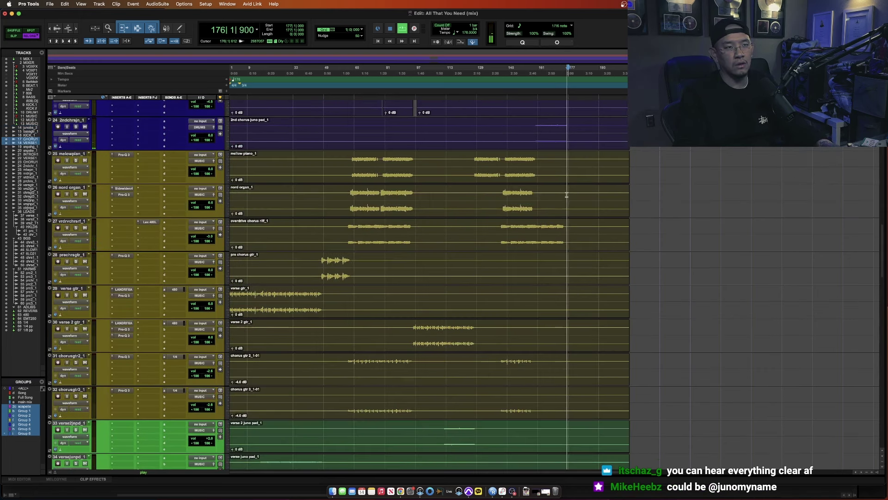
pyautogui.click(568, 194)
pyautogui.scroll(-20, 568, 194)
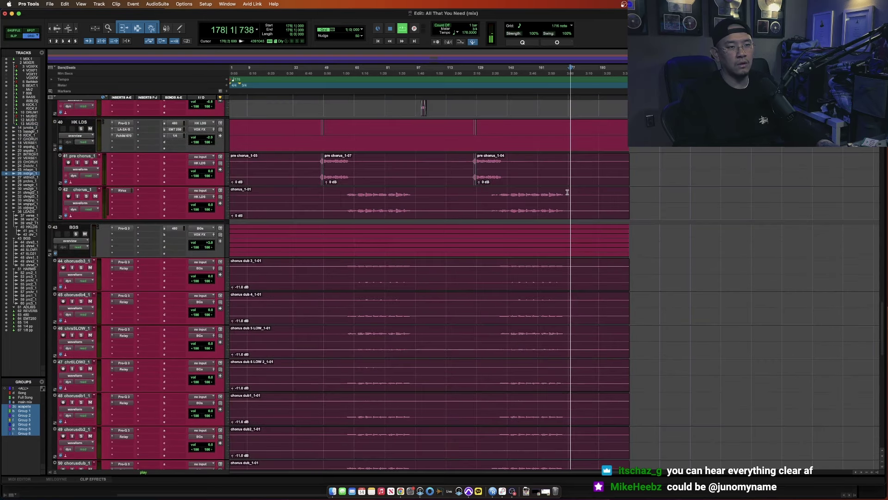
pyautogui.scroll(8, 568, 193)
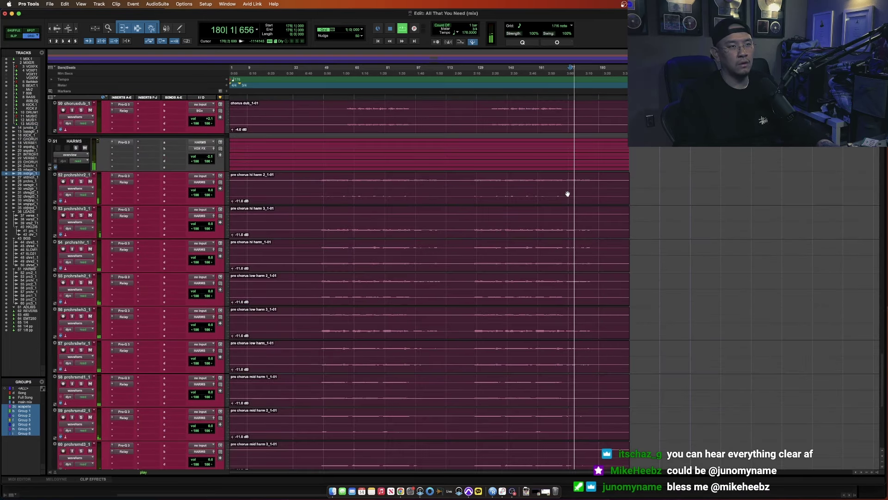
pyautogui.scroll(2, 600, 211)
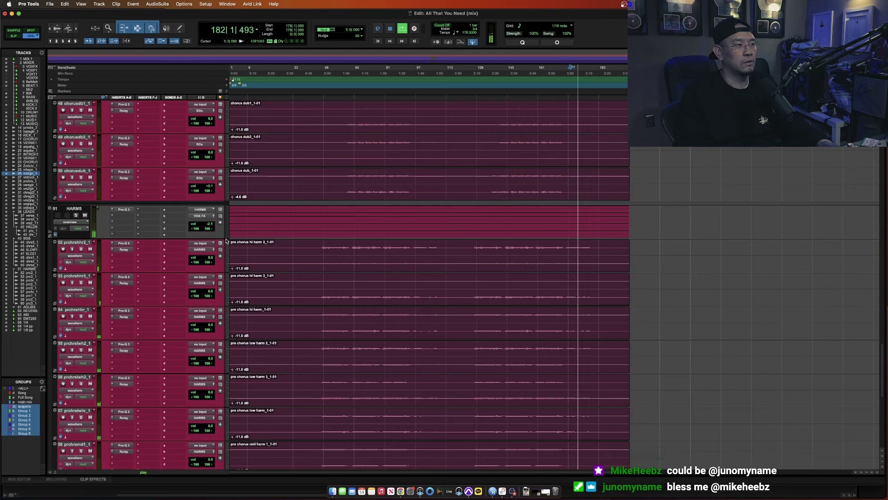
pyautogui.click(171, 211)
pyautogui.click(182, 201)
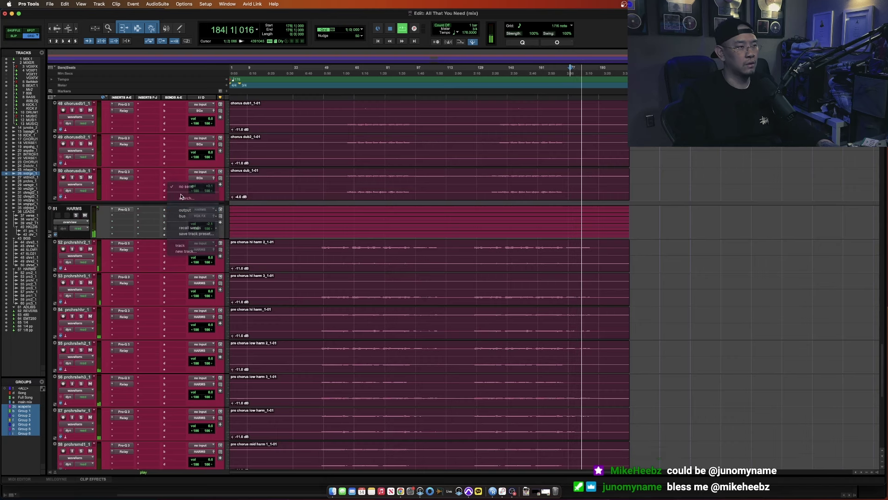
pyautogui.write('480')
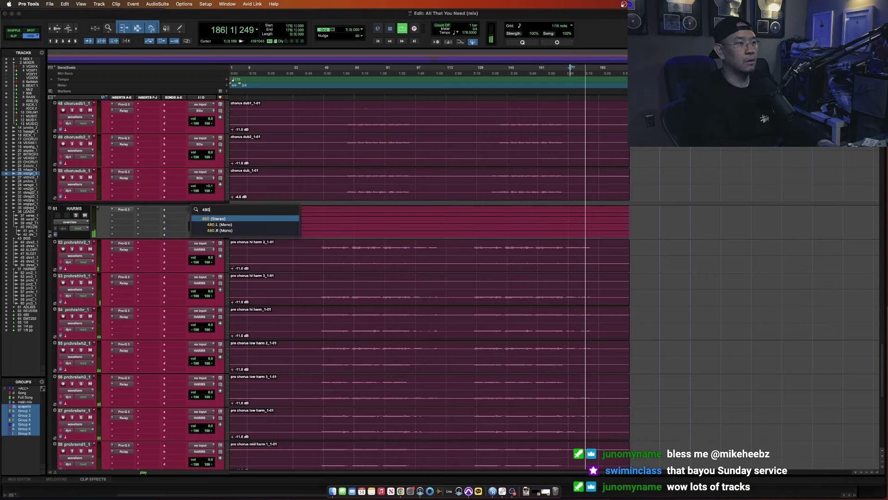
pyautogui.press('Return')
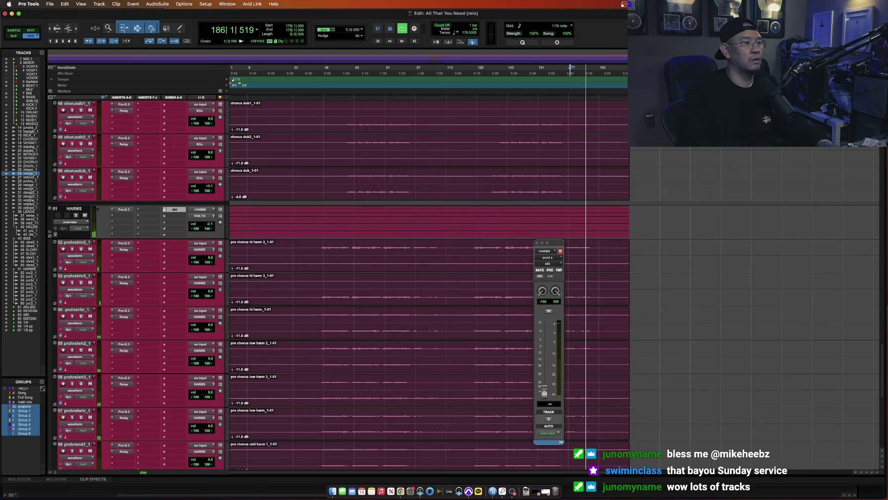
# - Automate the HARMS send to the 480 up from bar 175, ramping down from about bar 187 to bar 192
pyautogui.keyDown('ctrl'); pyautogui.keyDown('super'); pyautogui.click(545, 391); pyautogui.keyUp('super'); pyautogui.keyUp('ctrl')
pyautogui.moveTo(568, 221); pyautogui.dragTo(601, 226)
pyautogui.press('space')
pyautogui.press('t')
pyautogui.press('t')
pyautogui.press('t')
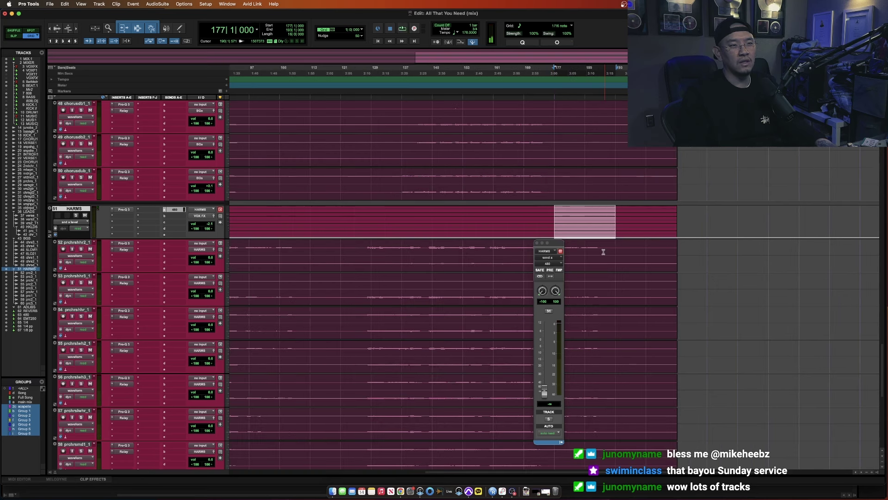
pyautogui.click(495, 222)
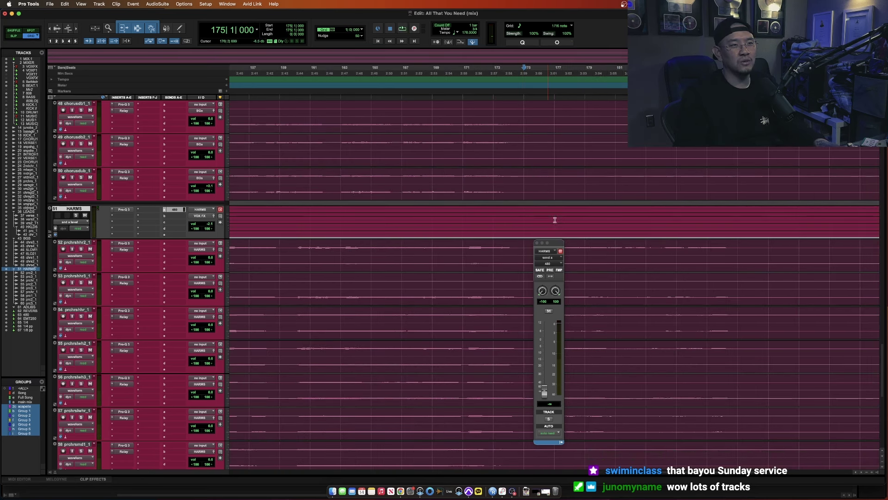
pyautogui.scroll(-3, 553, 220)
pyautogui.keyDown('shift'); pyautogui.click(660, 221); pyautogui.keyUp('shift')
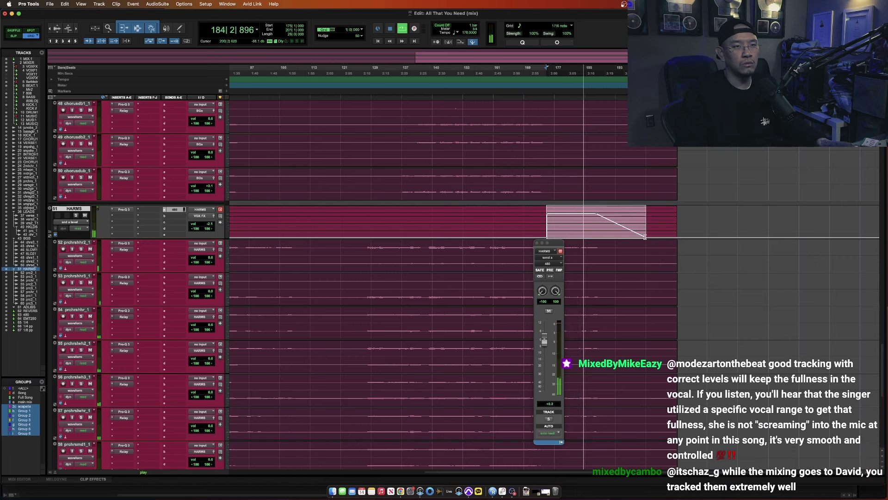
pyautogui.moveTo(647, 240); pyautogui.dragTo(615, 237)
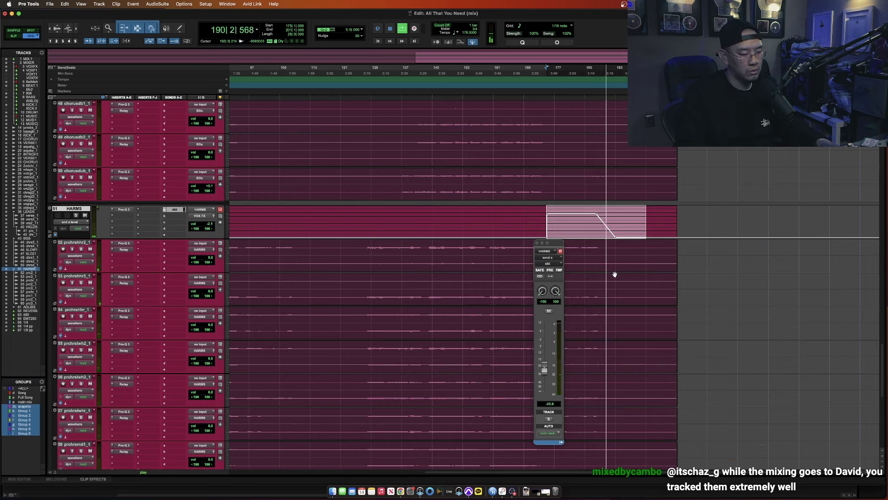
pyautogui.press('super+w')
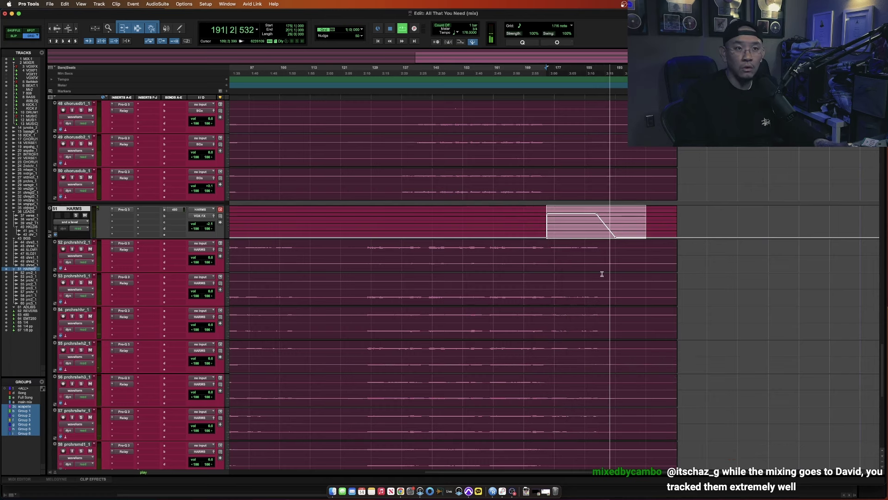
# - Raise the HARMS send level before the outro boost and smooth the rise into a short ramp around bar 174
pyautogui.press('F4')
pyautogui.click(616, 228)
pyautogui.press('space')
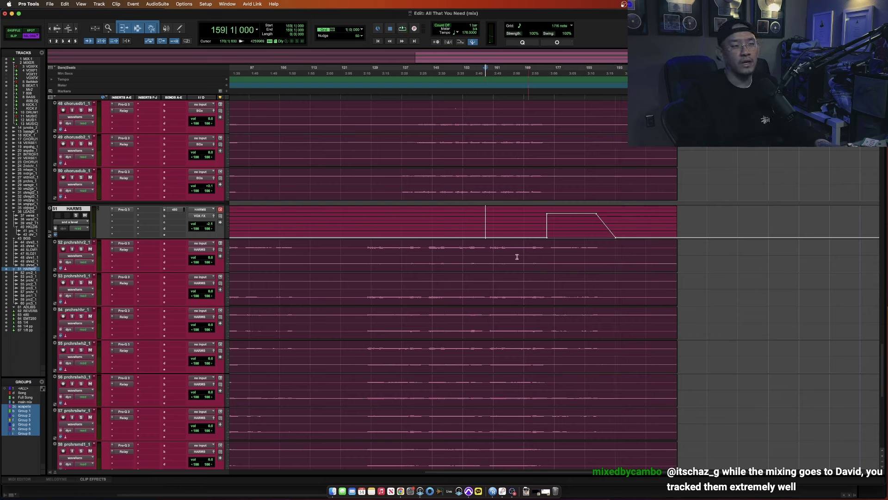
pyautogui.press('space')
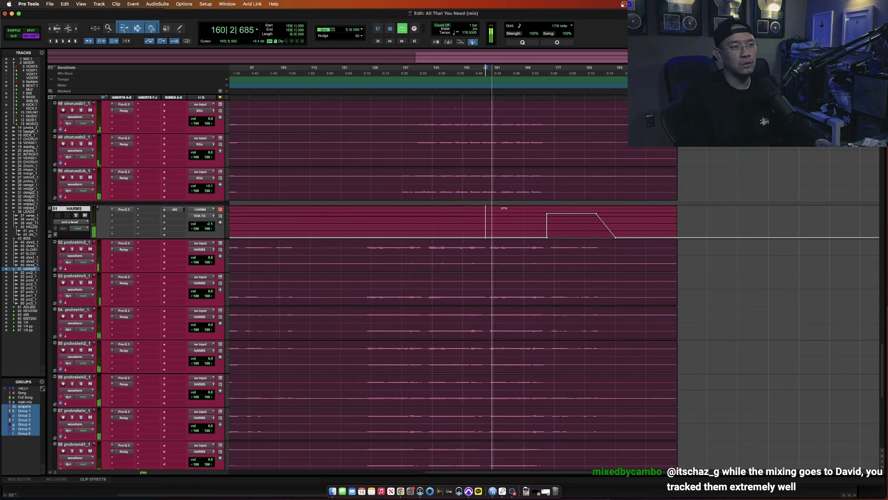
pyautogui.moveTo(504, 208); pyautogui.dragTo(500, 157)
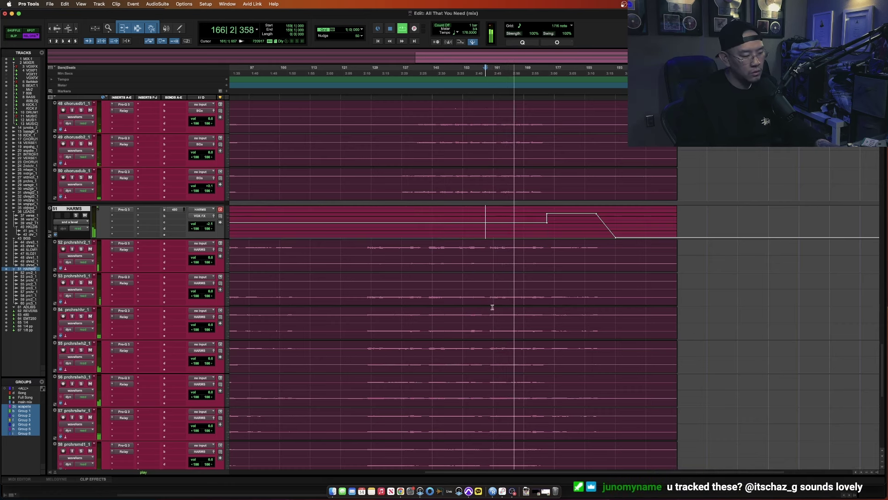
pyautogui.press('super+bracketleft')
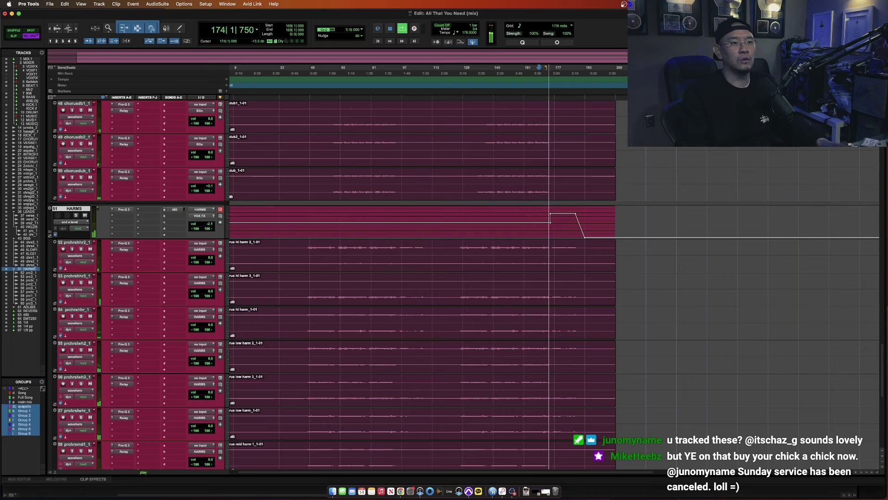
pyautogui.press('super+bracketright')
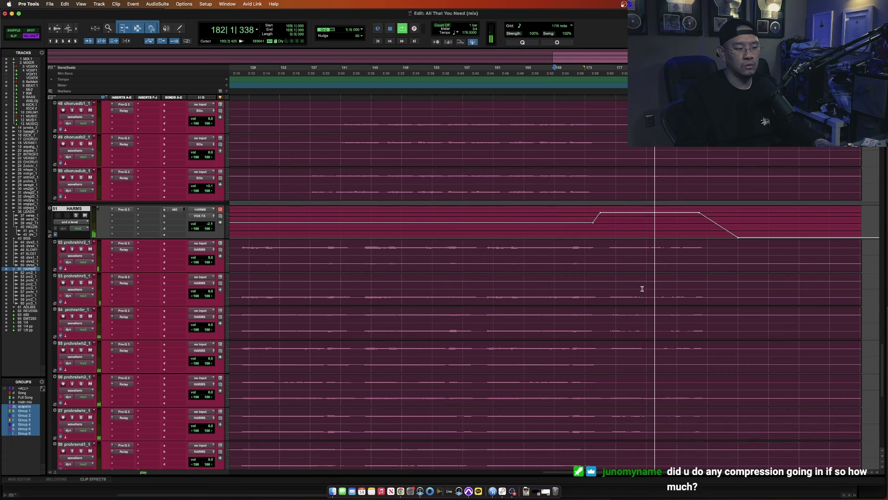
# - Delete the empty stretch of the grouped harmony clips between about bars 174 and 176
pyautogui.press('F2')
pyautogui.click(597, 254)
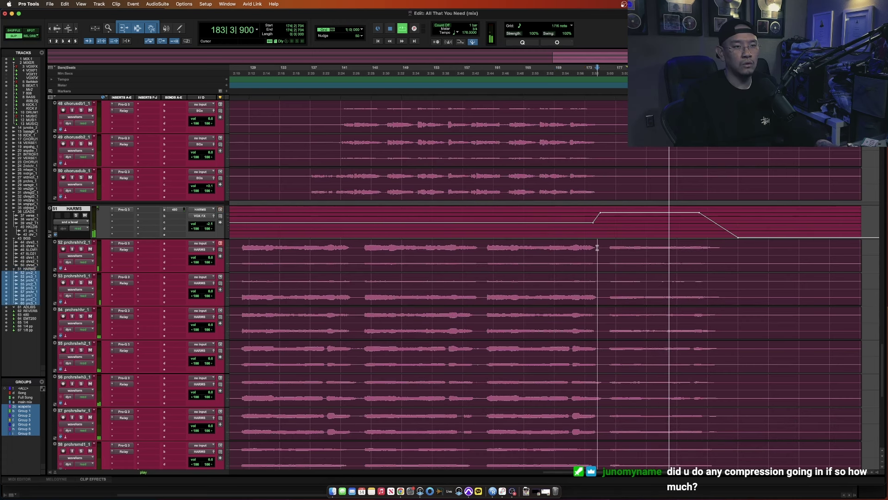
pyautogui.press('t')
pyautogui.press('t')
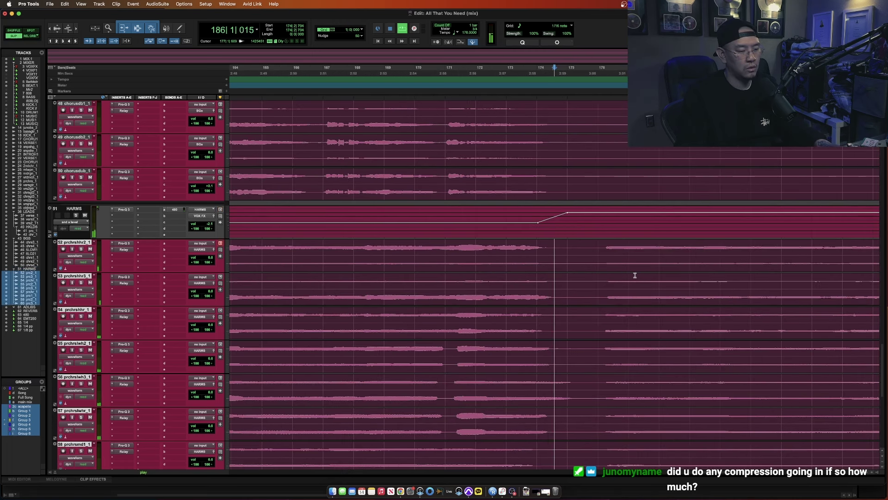
pyautogui.keyDown('shift'); pyautogui.click(601, 246); pyautogui.keyUp('shift')
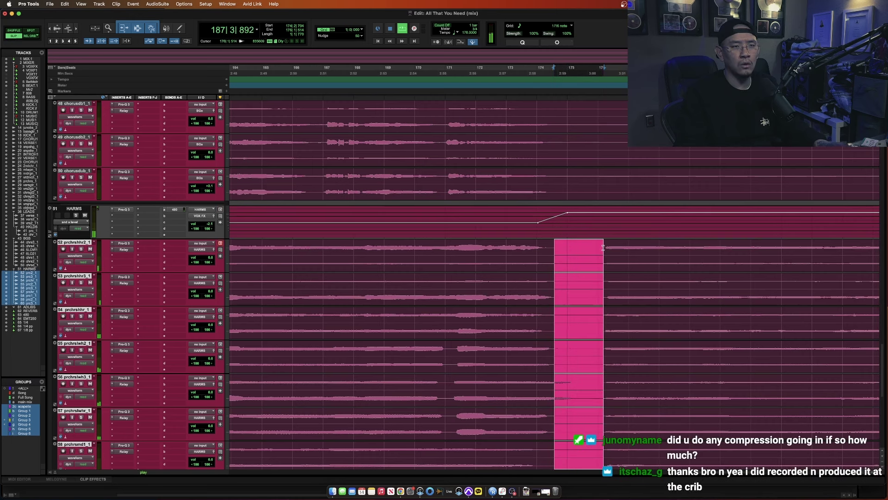
pyautogui.press('BackSpace')
# - Fade out the harmony clips before the gap and fade in the outro clips after it
pyautogui.moveTo(591, 258); pyautogui.dragTo(537, 255)
pyautogui.hotkey('ctrl', 'f')
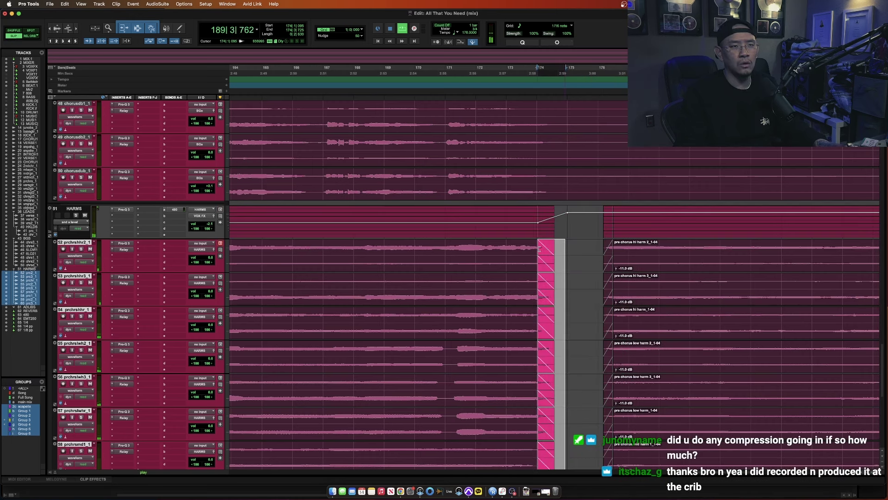
pyautogui.hotkey('ctrl', 'f')
# - Play the harmonies from about bar 172 through the outro and slightly lower the boosted HARMS send level
pyautogui.click(486, 250)
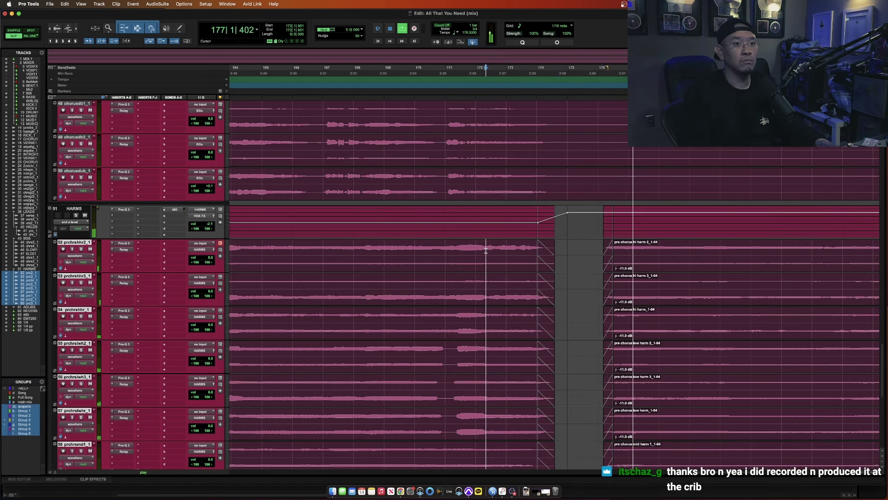
pyautogui.press('r')
pyautogui.scroll(-5, 565, 249)
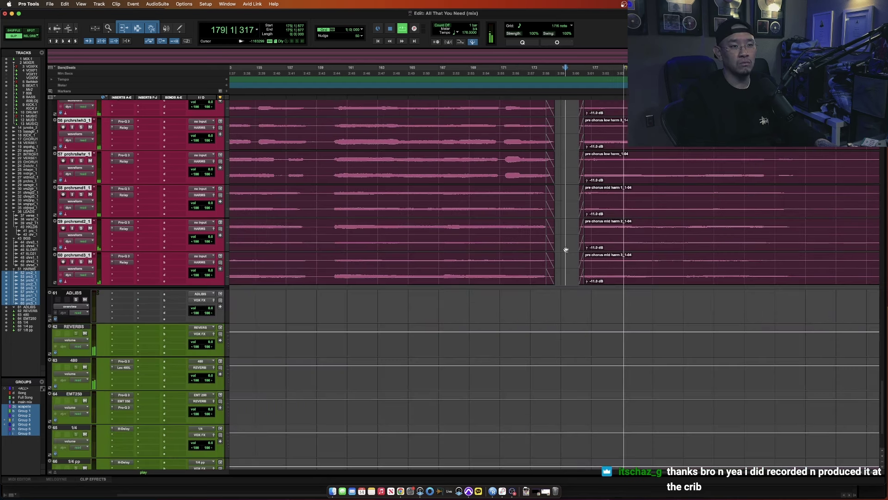
pyautogui.scroll(5, 566, 250)
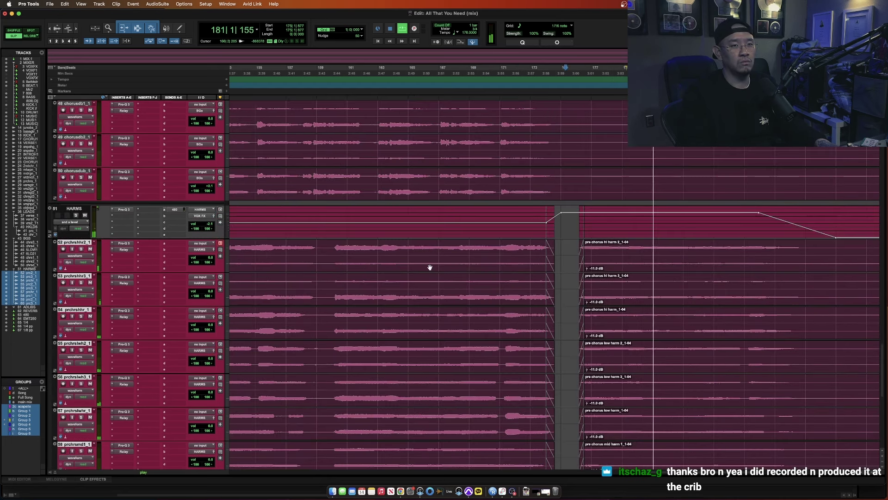
pyautogui.scroll(-2, 593, 237)
pyautogui.moveTo(596, 212); pyautogui.dragTo(596, 213)
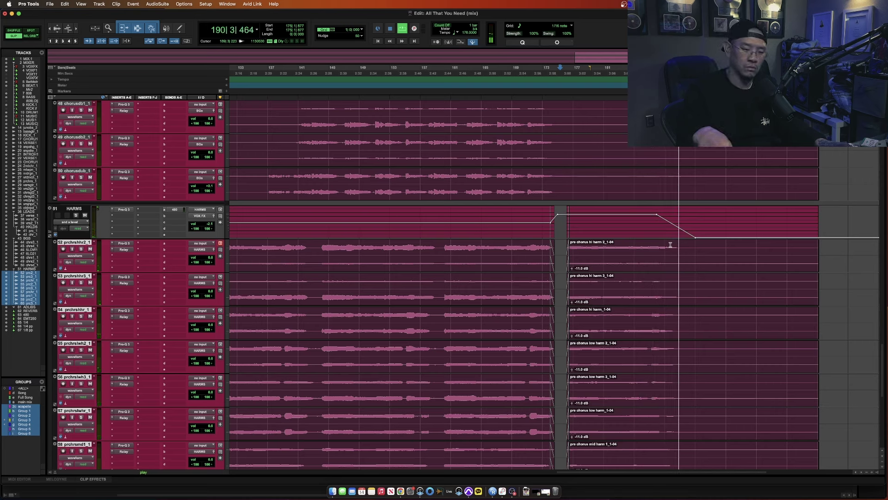
# - Play the HARMS track from about bar 192 to check how the reverb tail ends the song
pyautogui.click(693, 223)
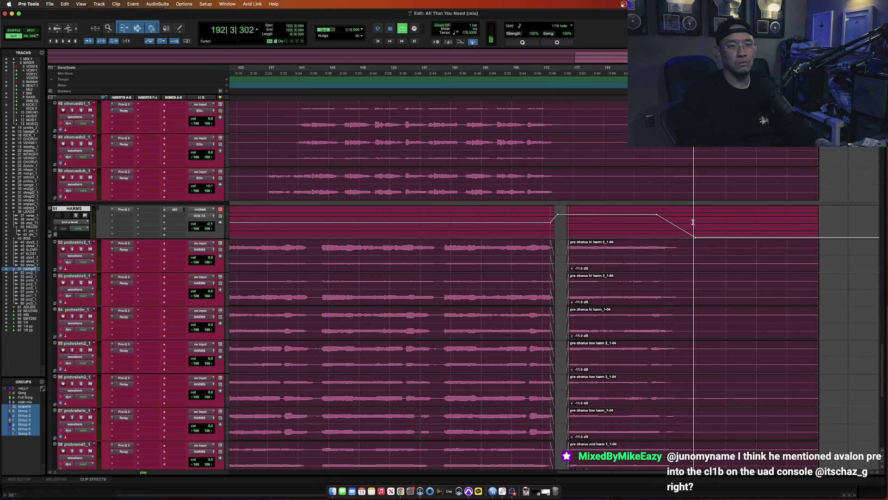
pyautogui.press('F4')
pyautogui.click(693, 222)
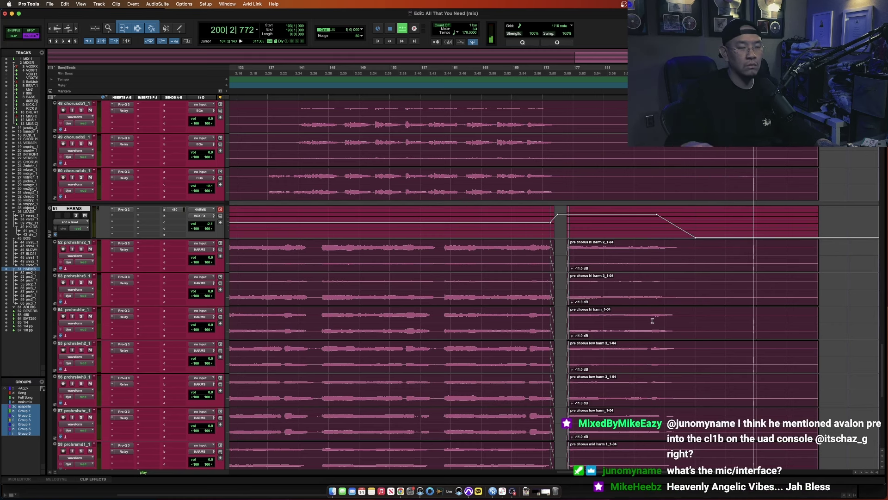
pyautogui.press('r')
pyautogui.press('r')
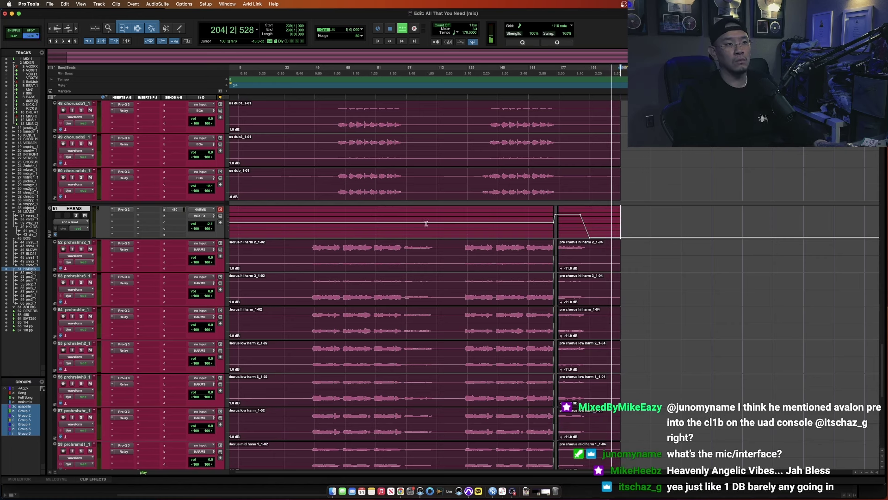
# - Stop playback, return to bar 1 and play the song from the beginning with the bass and drum tracks in view
pyautogui.moveTo(360, 220); pyautogui.dragTo(228, 218)
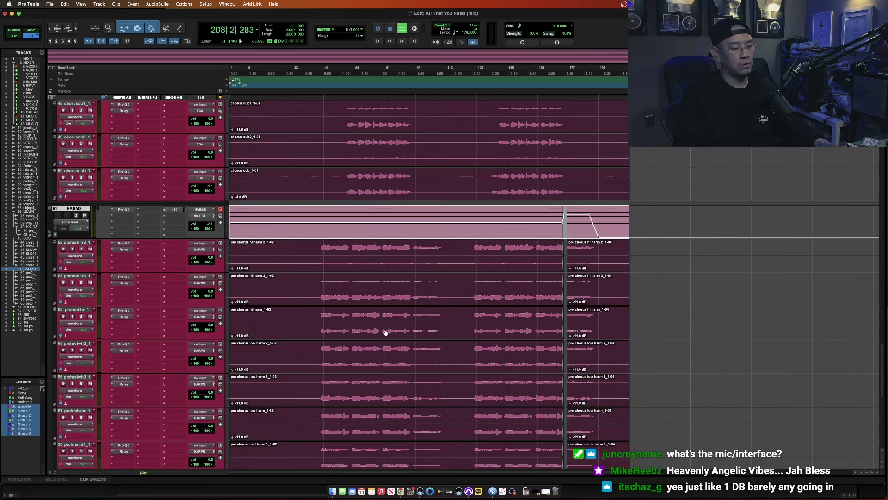
pyautogui.press('space')
pyautogui.scroll(15, 386, 332)
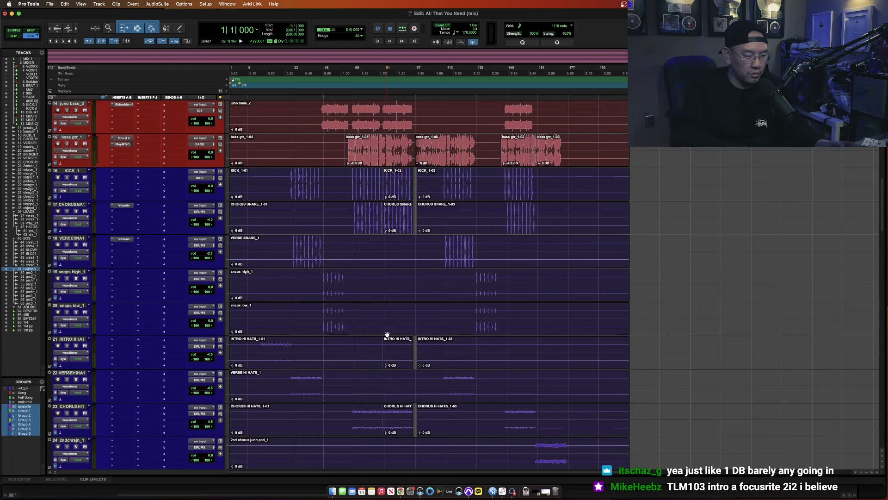
pyautogui.press('Return')
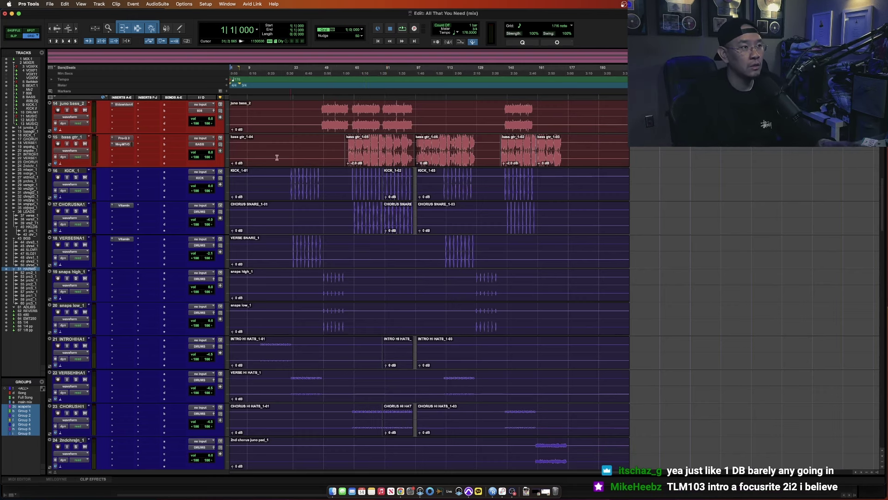
pyautogui.press('space')
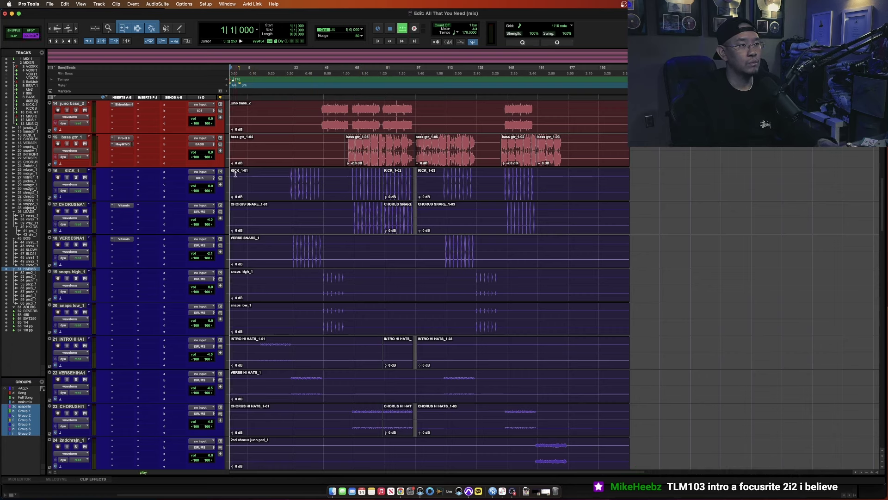
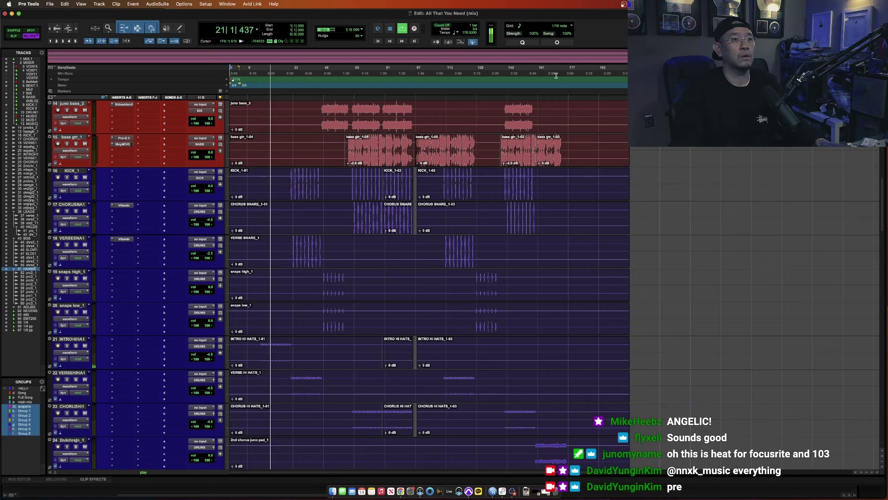
# - Look over all channel levels in the enlarged Mix window and return to the Edit window
pyautogui.click(540, 16)
pyautogui.press('super+equal')
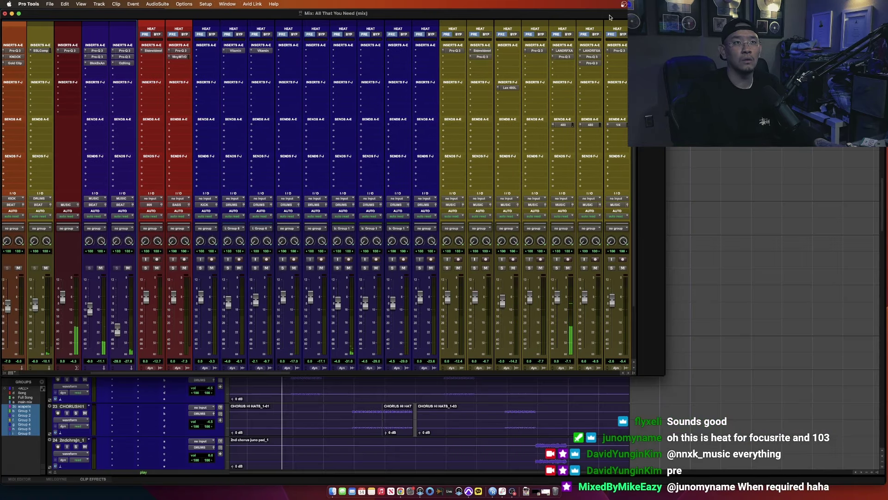
pyautogui.doubleClick(609, 16)
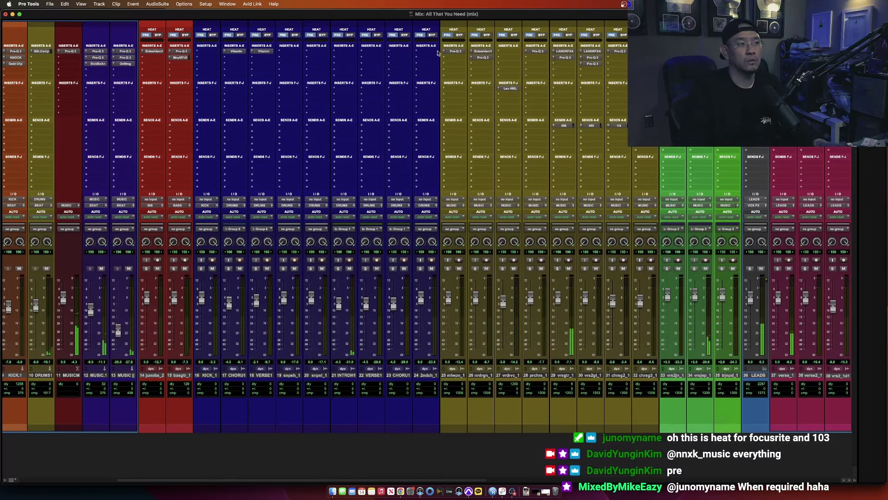
pyautogui.press('super+equal')
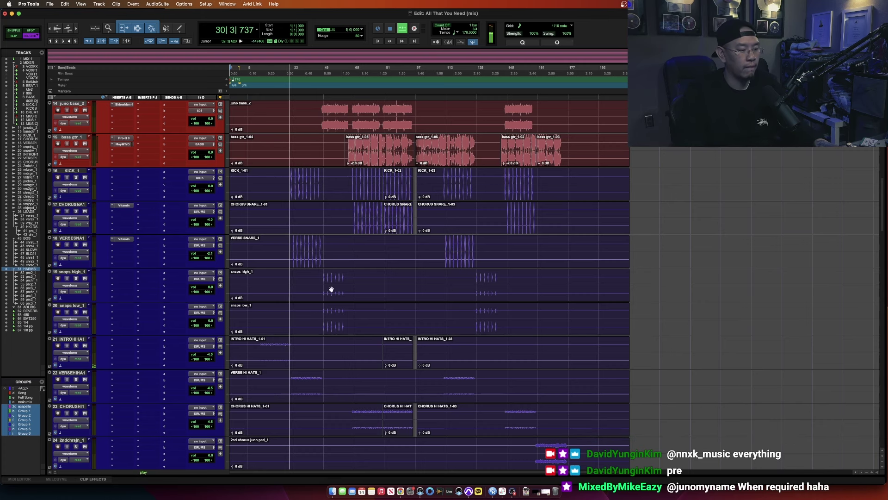
# - Hide the track and group lists and collapse the MIXER folder so its bus tracks are out of the way
pyautogui.doubleClick(46, 304)
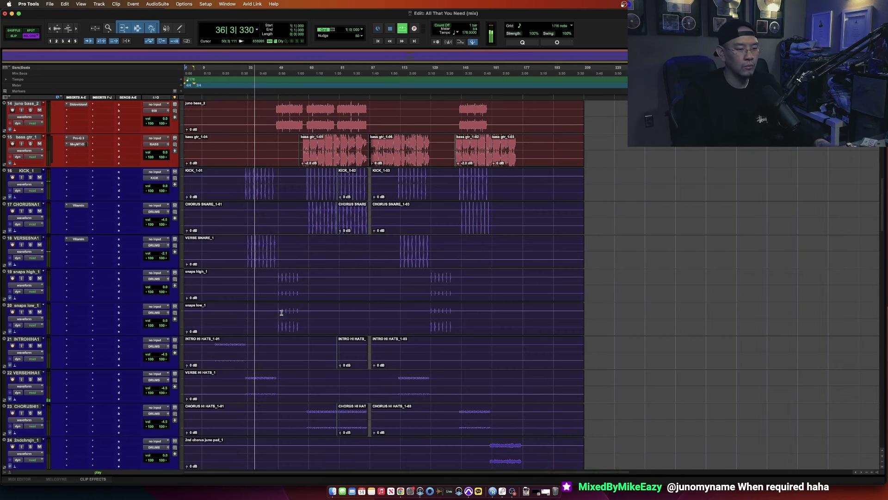
pyautogui.scroll(10, 284, 313)
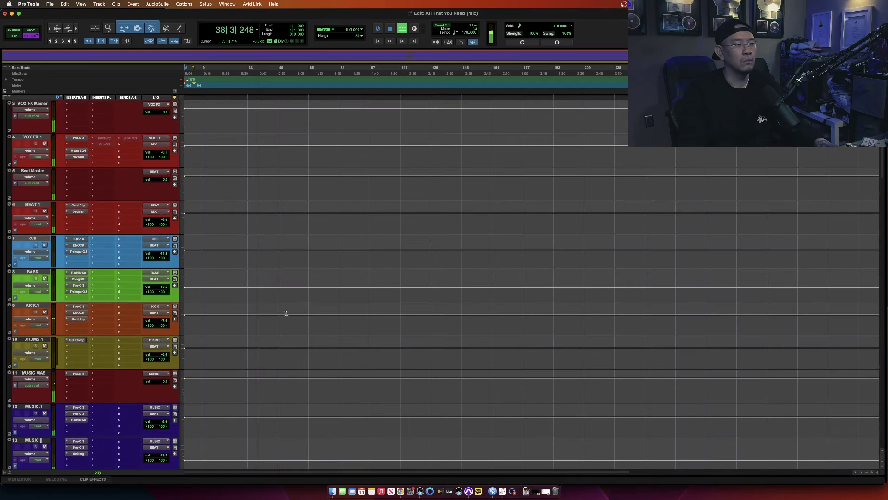
pyautogui.scroll(-12, 286, 314)
pyautogui.scroll(15, 287, 314)
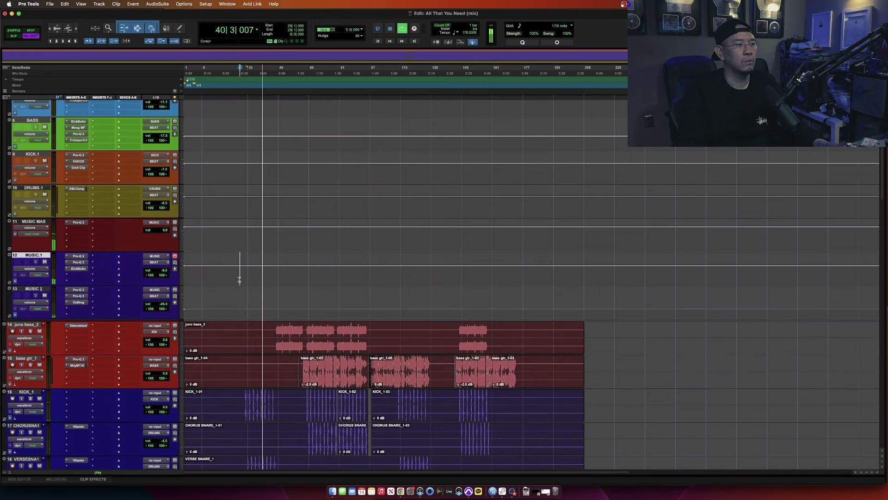
pyautogui.scroll(-8, 308, 312)
pyautogui.scroll(1, 266, 297)
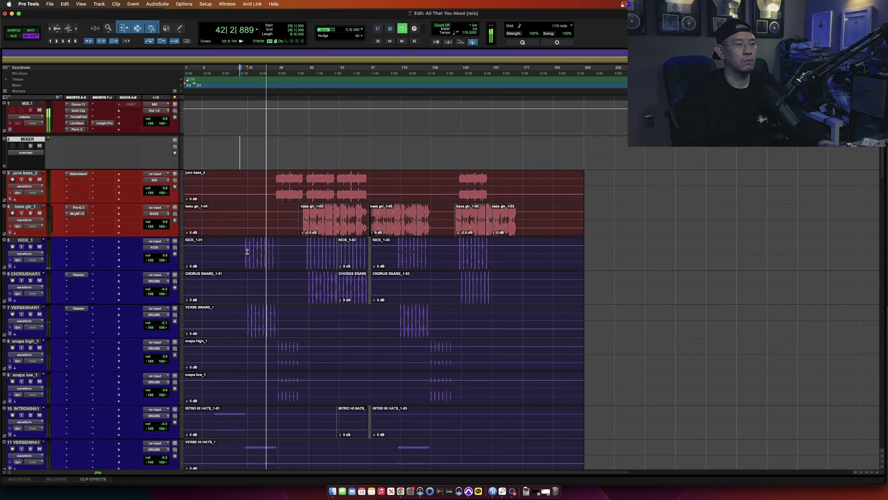
# - Lower the pre chorus guitar track's volume to -1.0 dB while the pre-chorus plays
pyautogui.click(247, 251)
pyautogui.press('super+bracketright')
pyautogui.press('super+bracketright')
pyautogui.press('super+bracketright')
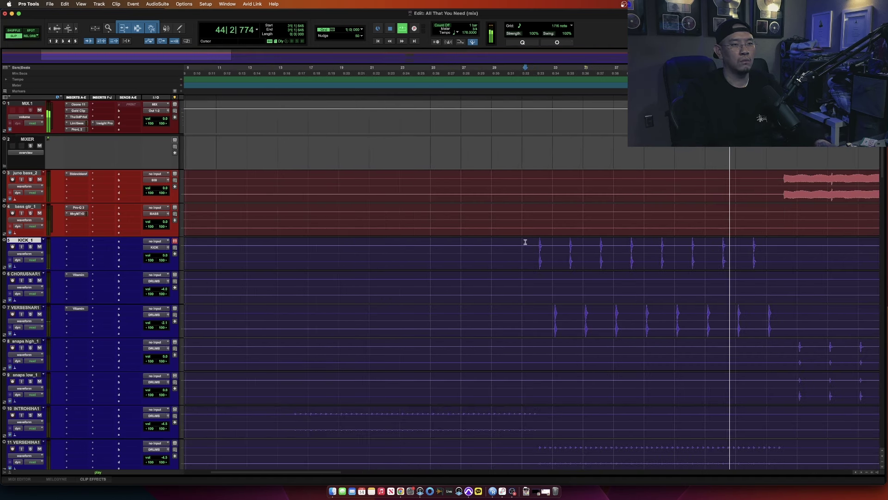
pyautogui.scroll(-12, 680, 238)
pyautogui.press('super+bracketleft')
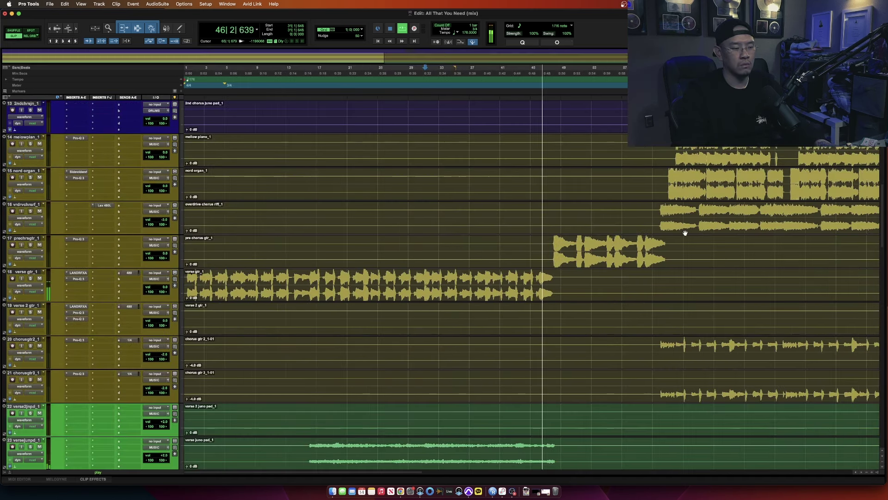
pyautogui.press('super+bracketleft')
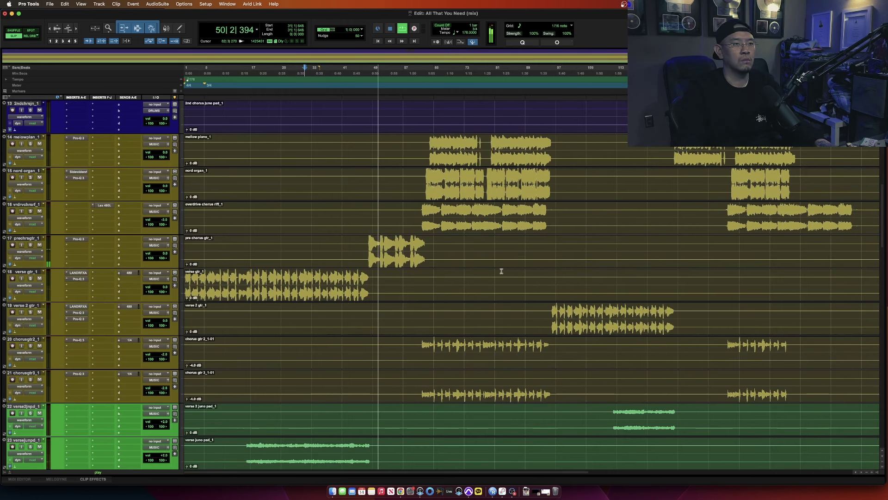
pyautogui.click(367, 243)
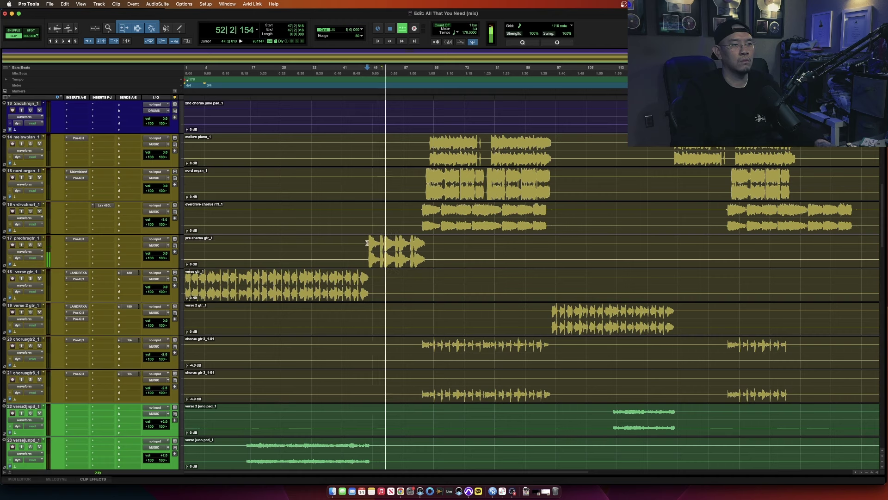
pyautogui.click(165, 254)
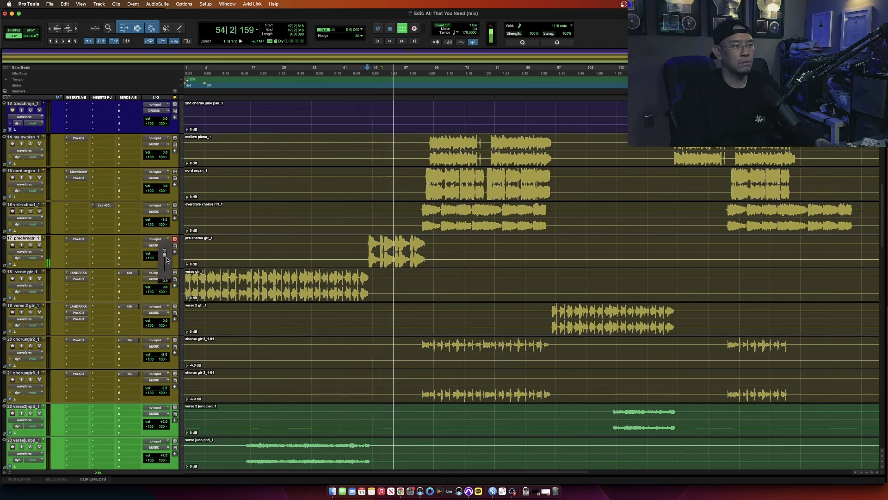
pyautogui.moveTo(166, 257); pyautogui.dragTo(167, 259)
# - Lower the juno bass track's volume to -1.5 dB
pyautogui.scroll(10, 270, 327)
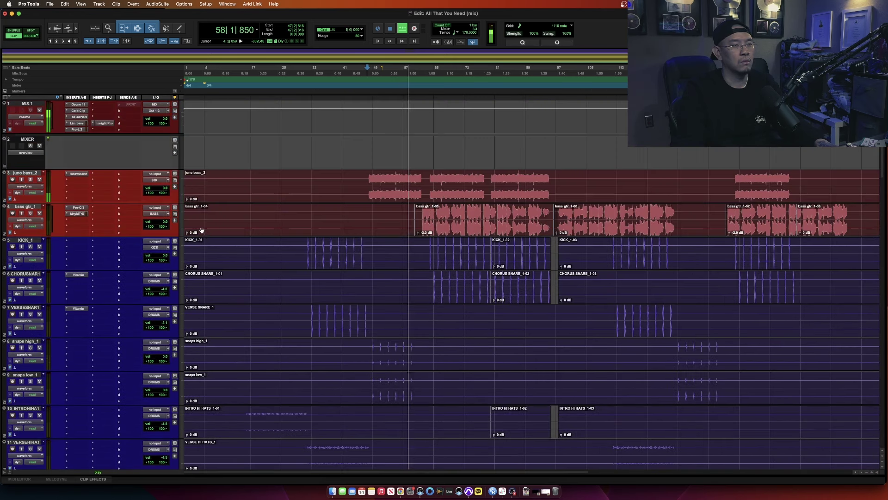
pyautogui.click(166, 189)
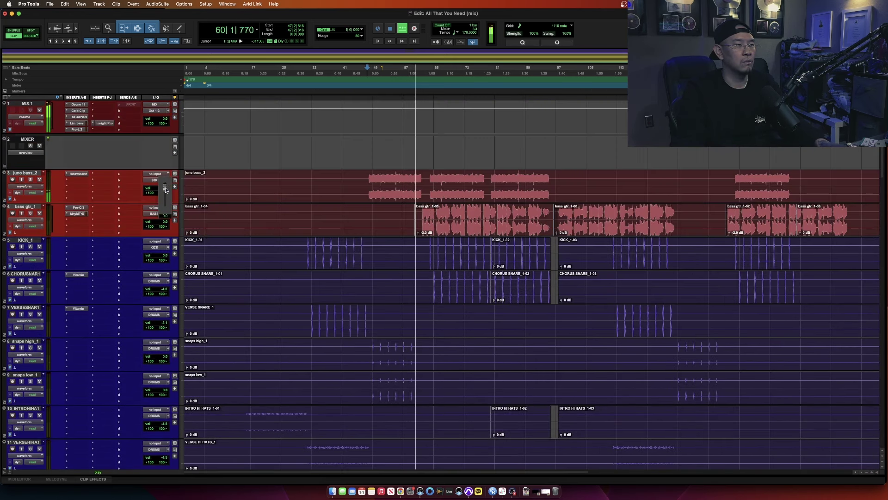
pyautogui.moveTo(165, 189); pyautogui.dragTo(167, 198)
pyautogui.click(368, 176)
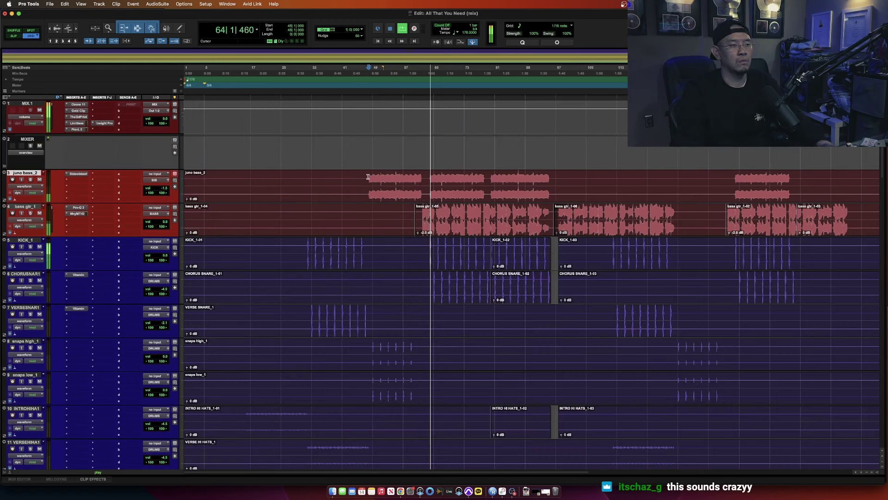
pyautogui.press('F3')
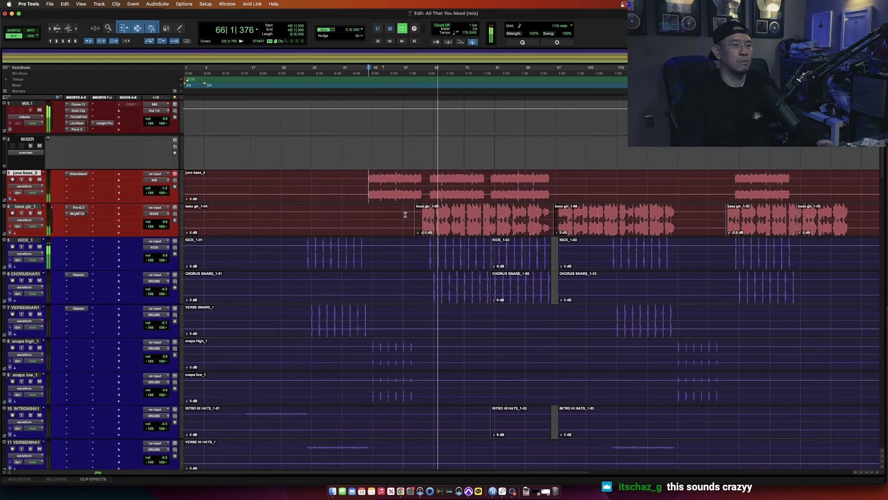
pyautogui.click(405, 215)
# - Separate the loud accent at bar 65 on both chorus guitar tracks and lower its clip gain to -6.5 dB
pyautogui.scroll(-10, 431, 231)
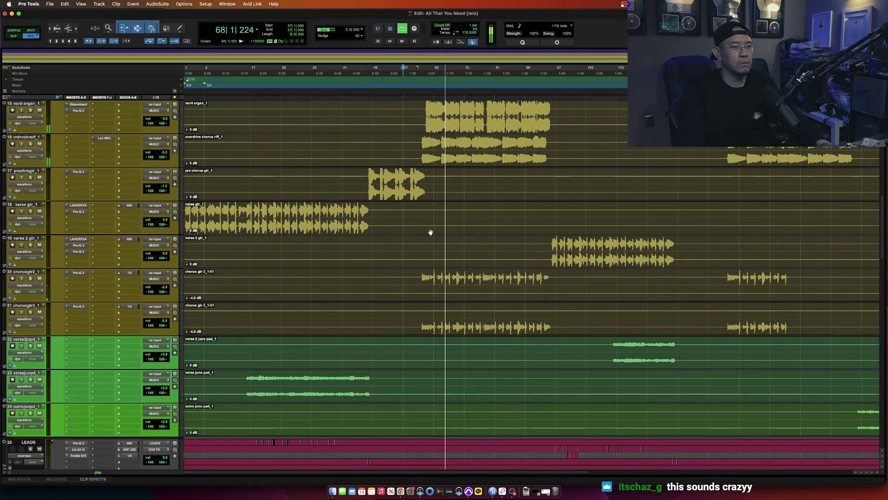
pyautogui.press('F2')
pyautogui.click(419, 287)
pyautogui.click(432, 287)
pyautogui.press('t')
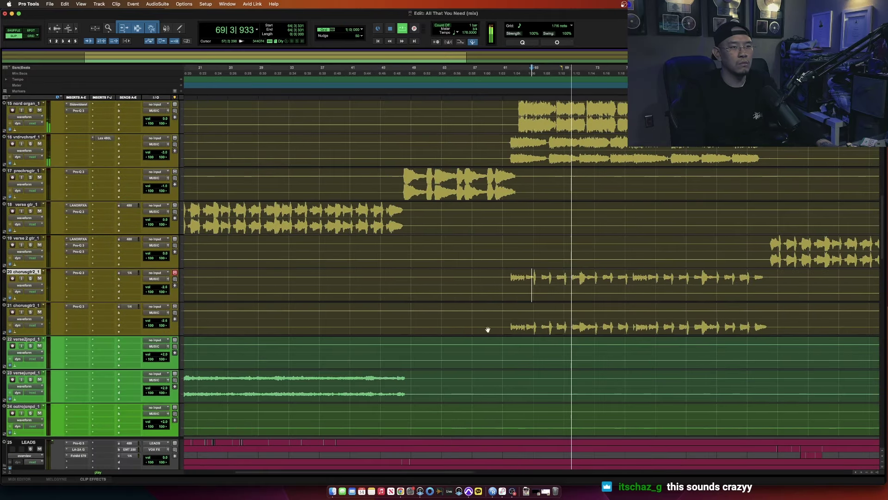
pyautogui.press('super+bracketright')
pyautogui.press('super+bracketright')
pyautogui.press('super+bracketright')
pyautogui.moveTo(552, 274); pyautogui.dragTo(580, 324)
pyautogui.press('super+e')
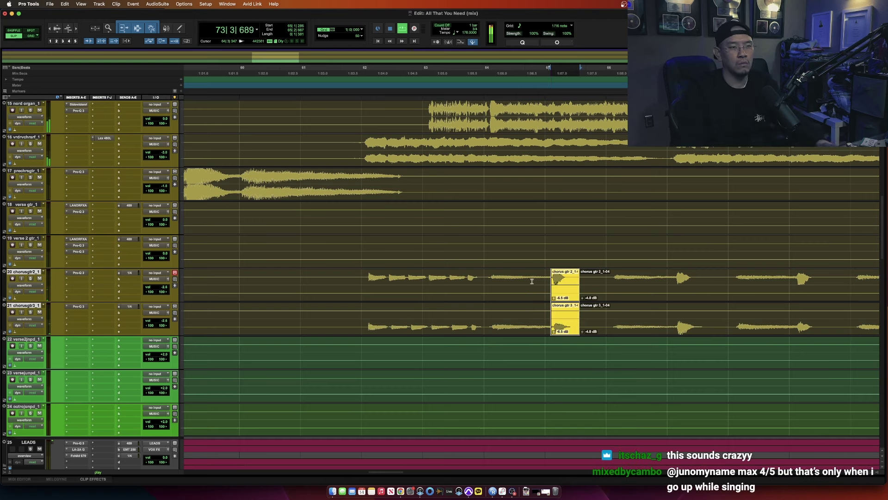
pyautogui.moveTo(531, 278); pyautogui.dragTo(598, 316)
# - Separate the matching chorus guitar accent at bar 145 on both tracks and lower its clip gain to -7.0 dB
pyautogui.click(507, 282)
pyautogui.press('super+bracketleft')
pyautogui.press('super+bracketleft')
pyautogui.press('super+bracketleft')
pyautogui.press('super+bracketleft')
pyautogui.press('super+bracketleft')
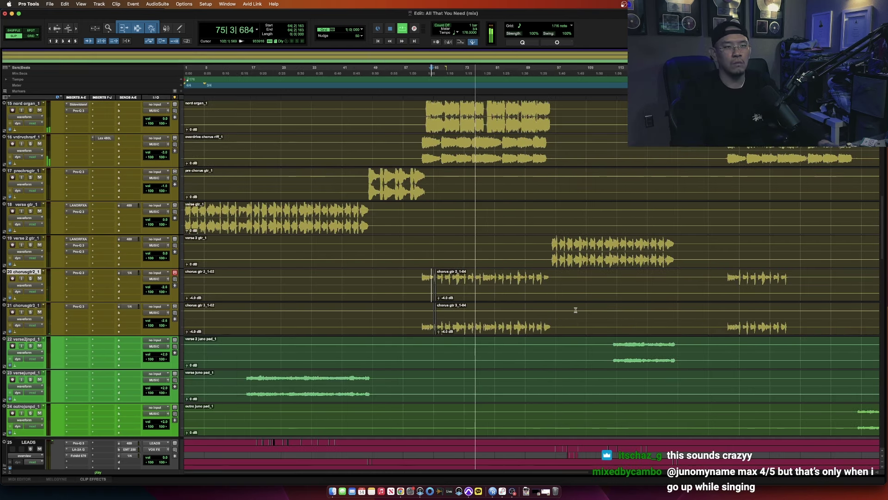
pyautogui.click(466, 279)
pyautogui.press('super+bracketright')
pyautogui.press('super+bracketright')
pyautogui.press('super+bracketright')
pyautogui.press('super+bracketright')
pyautogui.press('super+bracketright')
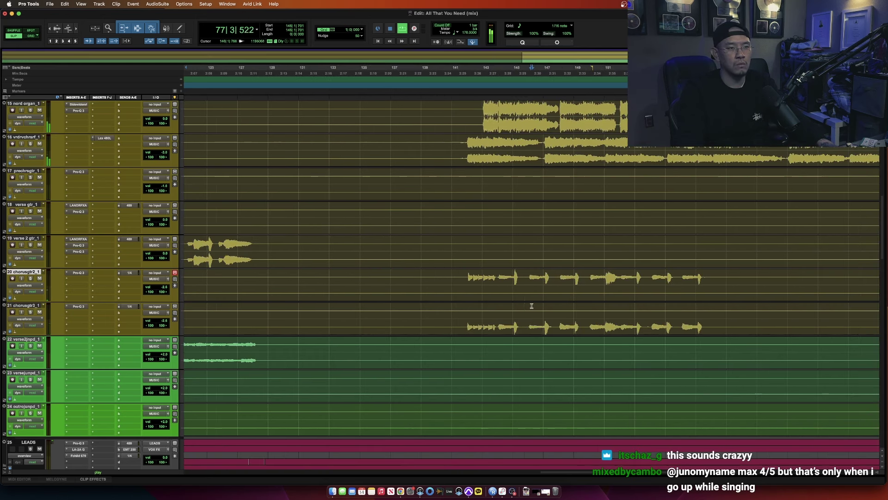
pyautogui.moveTo(464, 275); pyautogui.dragTo(485, 320)
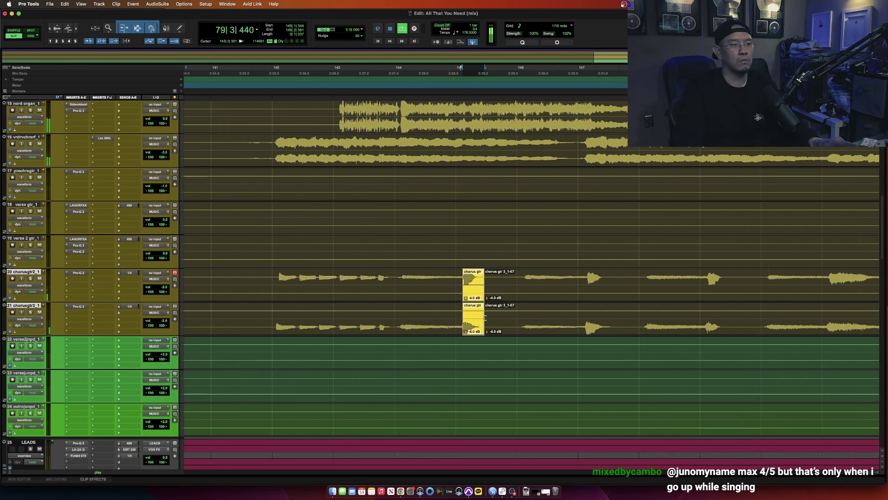
pyautogui.moveTo(446, 281); pyautogui.dragTo(511, 316)
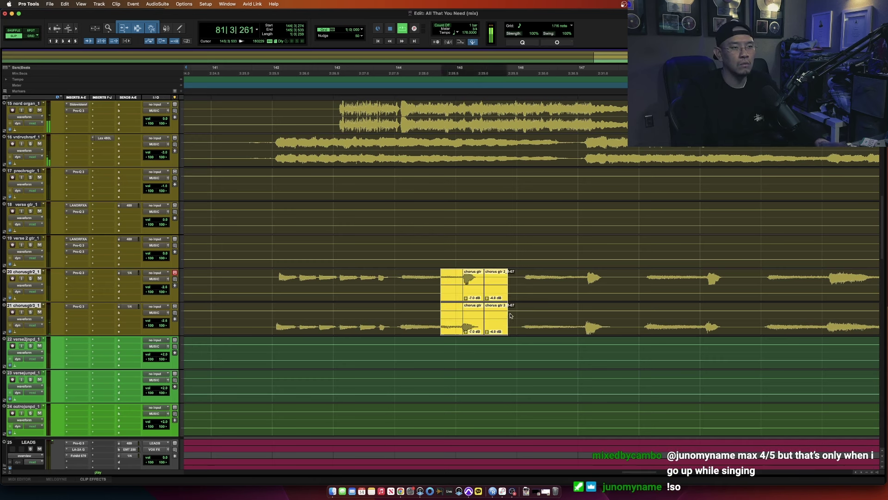
# - Examine the guitar, overdrive riff and vocal tracks around the first chorus while the song keeps playing
pyautogui.scroll(-5, 439, 311)
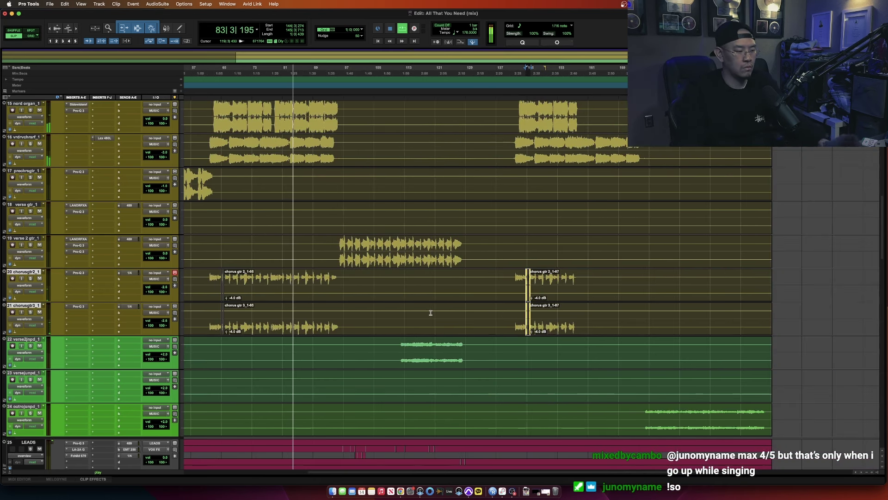
pyautogui.click(274, 296)
pyautogui.hscroll(-5, 288, 315)
pyautogui.press('F4')
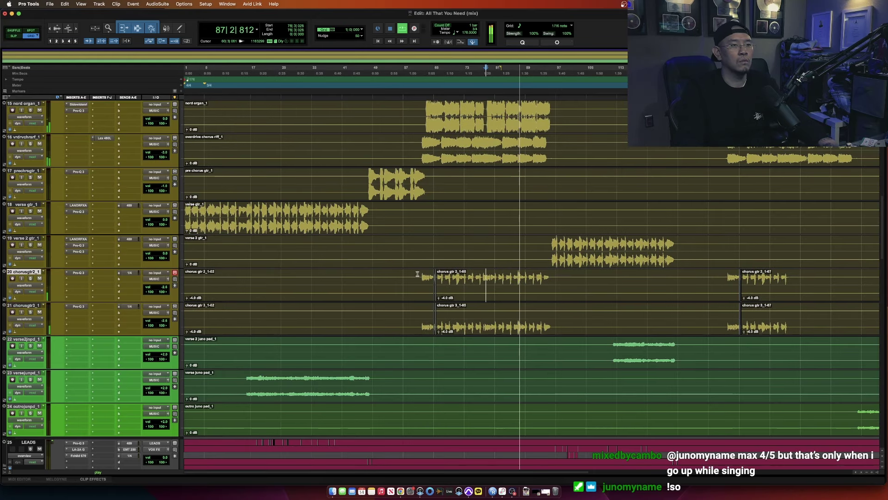
pyautogui.click(418, 275)
pyautogui.scroll(5, 442, 330)
pyautogui.click(422, 375)
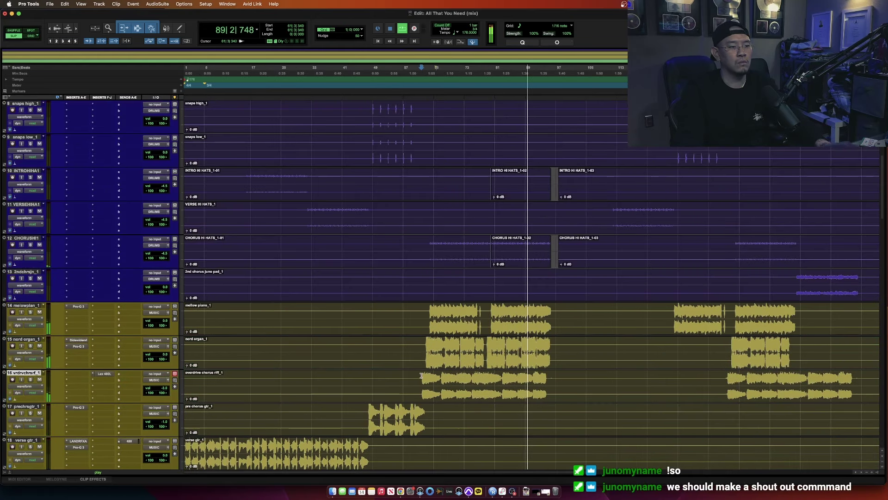
pyautogui.hscroll(3, 421, 375)
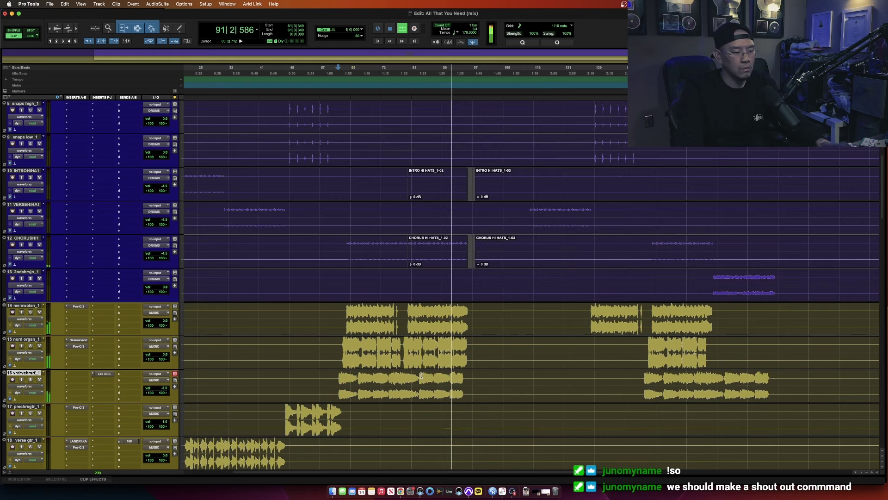
pyautogui.scroll(-5, 417, 372)
pyautogui.click(447, 315)
pyautogui.scroll(-5, 447, 315)
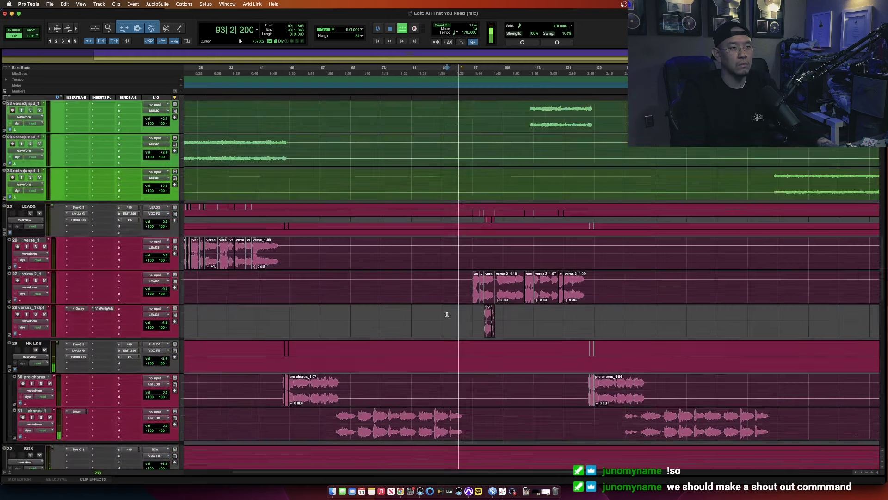
# - Delete the gap between the vocal phrases just before bar 91 on all seven chorus dub tracks
pyautogui.click(449, 242)
pyautogui.press('t')
pyautogui.press('t')
pyautogui.press('t')
pyautogui.press('t')
pyautogui.press('t')
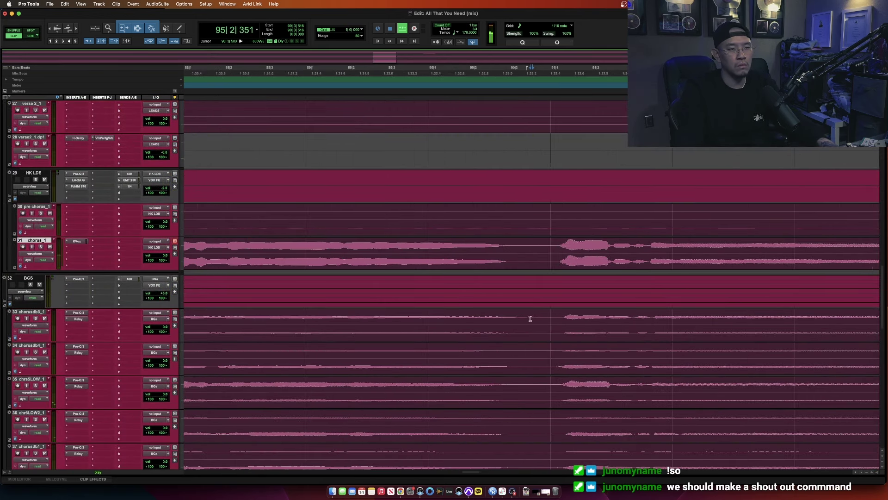
pyautogui.press('super+alt+]')
pyautogui.press('super+alt+]')
pyautogui.press('super+alt+]')
pyautogui.moveTo(512, 315); pyautogui.dragTo(566, 209)
pyautogui.press('Delete')
# - Fade in the chorus dub clips after the gap at bar 91 and fade out the clips before it
pyautogui.scroll(3, 553, 198)
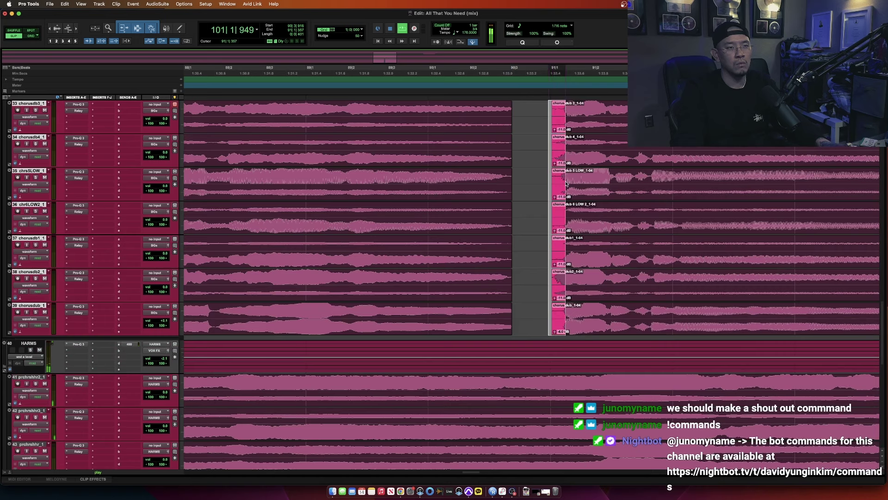
pyautogui.press('f')
pyautogui.moveTo(516, 313); pyautogui.dragTo(502, 313)
pyautogui.press('f')
pyautogui.scroll(3, 500, 319)
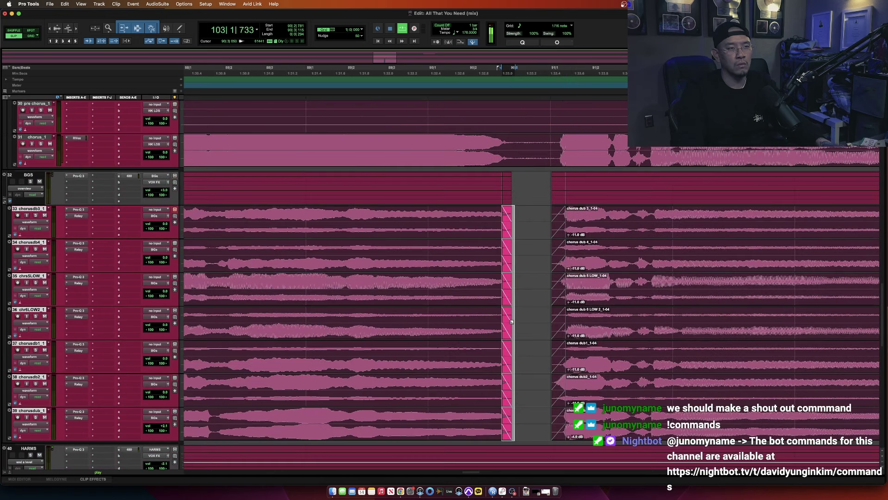
pyautogui.press('r')
pyautogui.press('r')
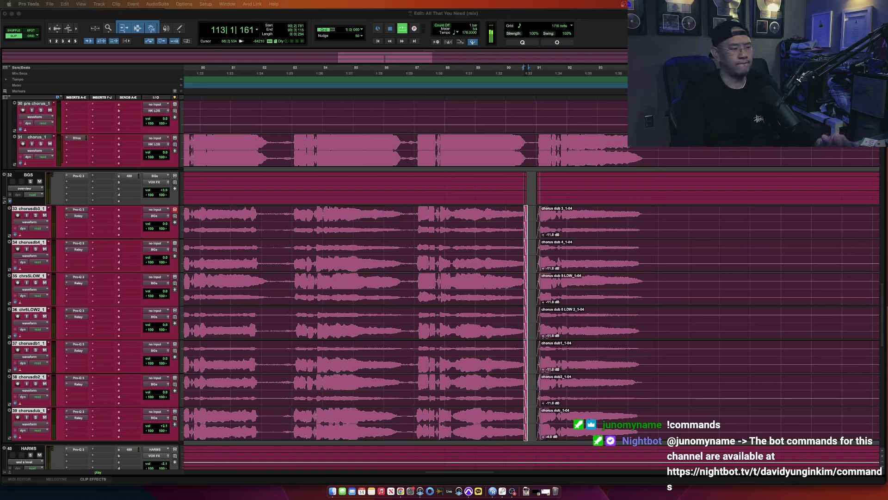
# - Listen on through the second verse and into the last chorus, checking the vocals, bass and drums across the full arrangement
pyautogui.click(534, 218)
pyautogui.press('r')
pyautogui.press('r')
pyautogui.press('r')
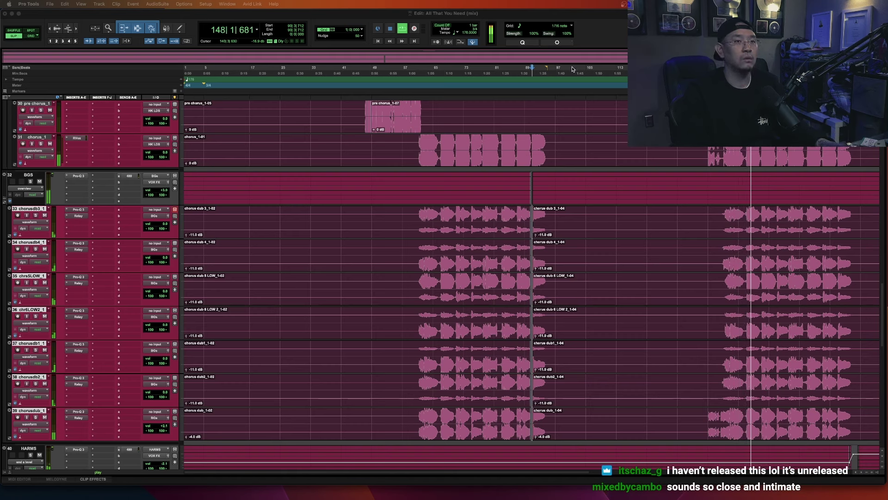
pyautogui.press('super+alt+]')
pyautogui.press('super+alt+[')
pyautogui.press('super+alt+[')
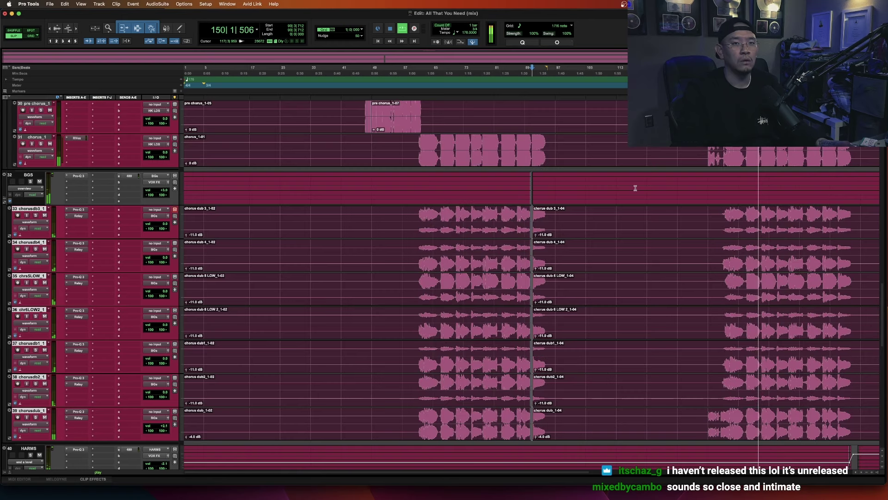
pyautogui.press('r')
pyautogui.press('r')
pyautogui.press('t')
pyautogui.scroll(20, 527, 308)
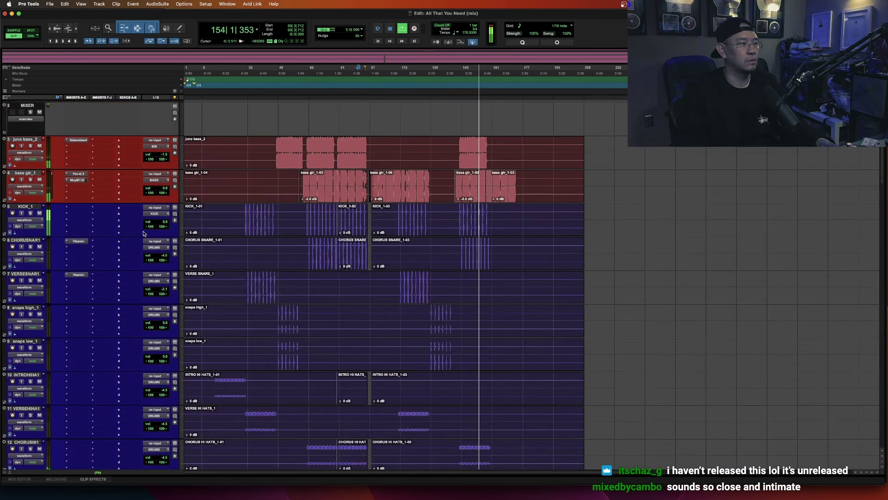
# - Lower the first band of the Limitless limiter on the MIX.1 track to about -0.5 dB at 64 Hz
pyautogui.scroll(2, 223, 264)
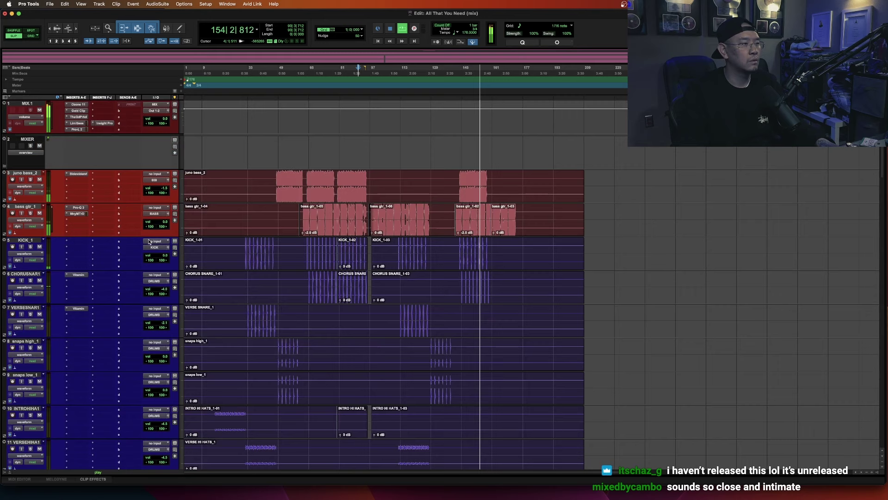
pyautogui.click(27, 143)
pyautogui.click(78, 124)
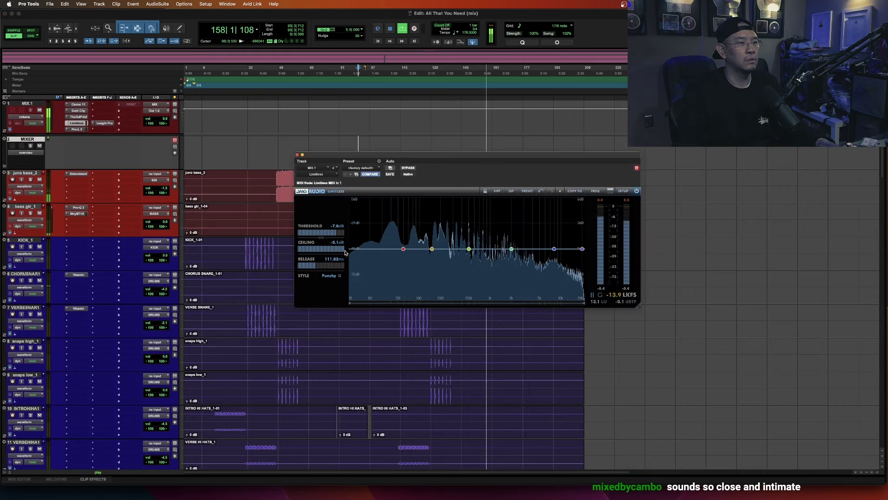
pyautogui.moveTo(402, 252); pyautogui.dragTo(406, 254)
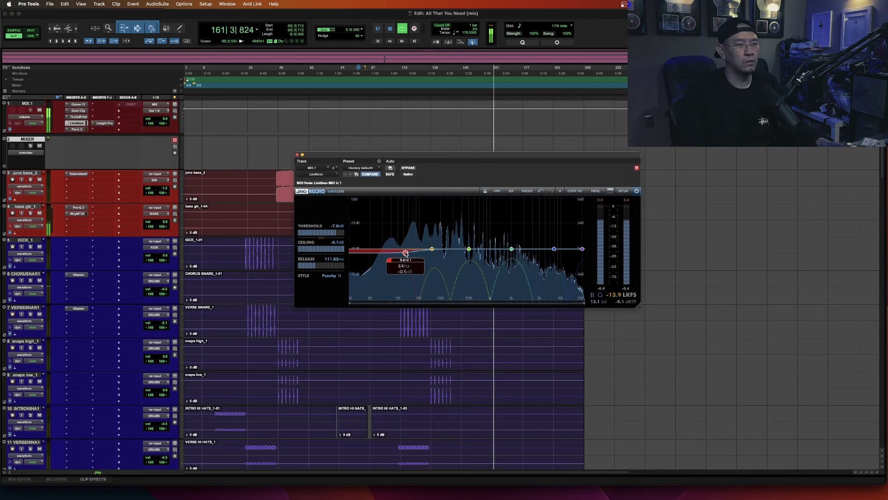
pyautogui.moveTo(426, 156); pyautogui.dragTo(551, 149)
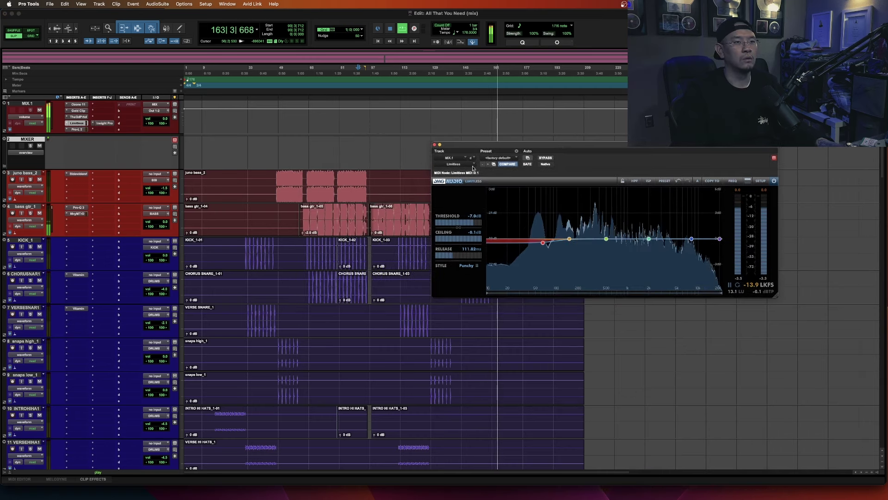
pyautogui.click(421, 148)
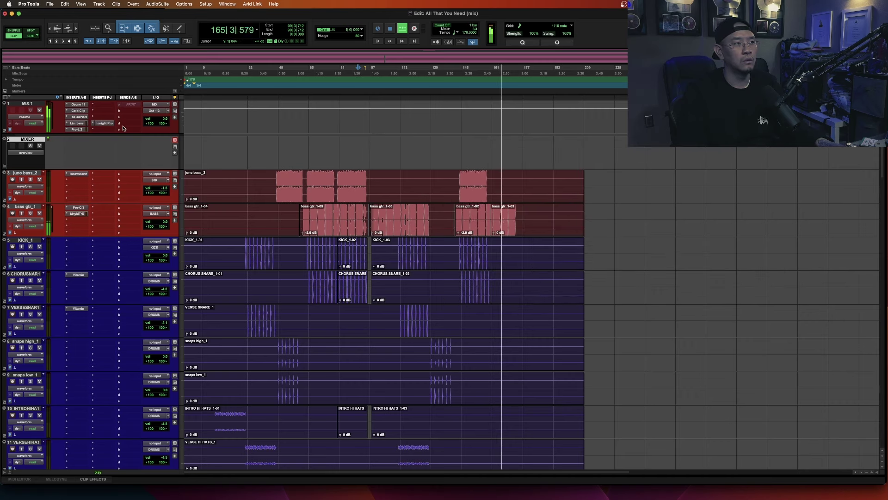
# - Check the mix's loudness and peak levels in the Insight meter on the MIX.1 track
pyautogui.click(104, 123)
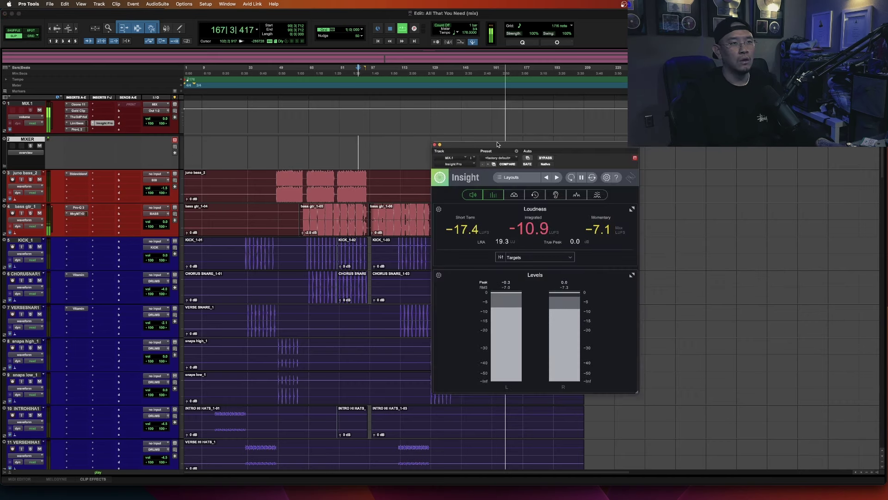
pyautogui.moveTo(499, 145); pyautogui.dragTo(694, 149)
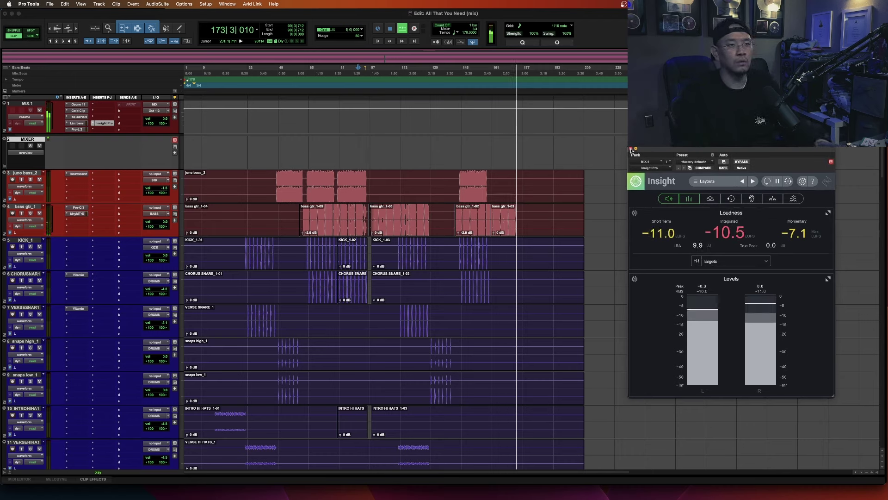
pyautogui.click(631, 148)
# - Delete the gap between the vocal phrases just before bar 171 on all seven chorus dub tracks
pyautogui.scroll(-10, 580, 210)
pyautogui.scroll(-15, 580, 210)
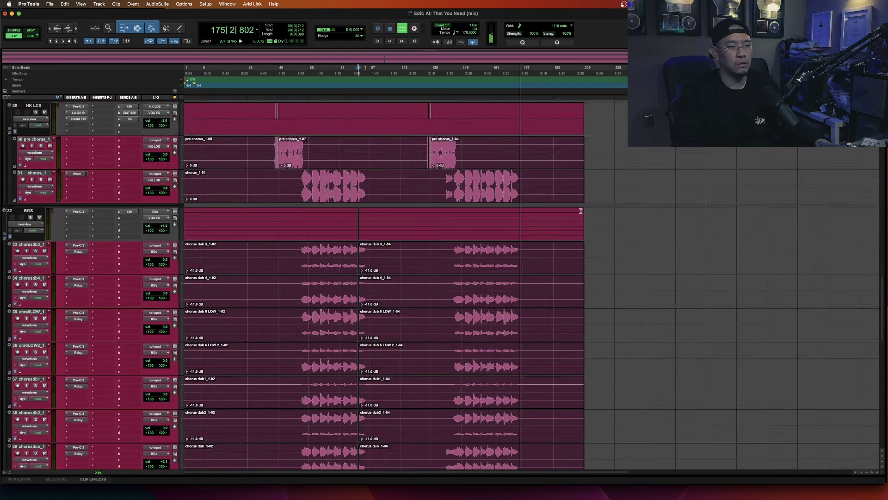
pyautogui.click(510, 195)
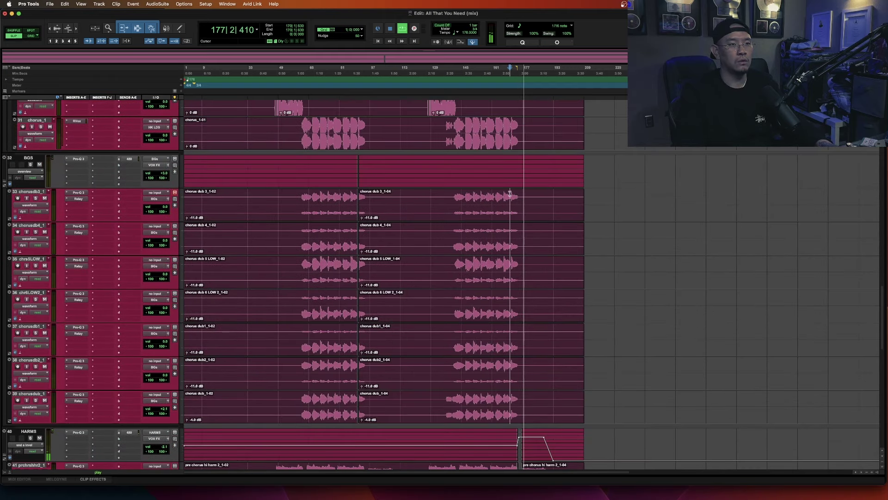
pyautogui.press('t')
pyautogui.press('t')
pyautogui.press('t')
pyautogui.press('t')
pyautogui.press('t')
pyautogui.press('super+alt+bracketright')
pyautogui.press('super+alt+bracketright')
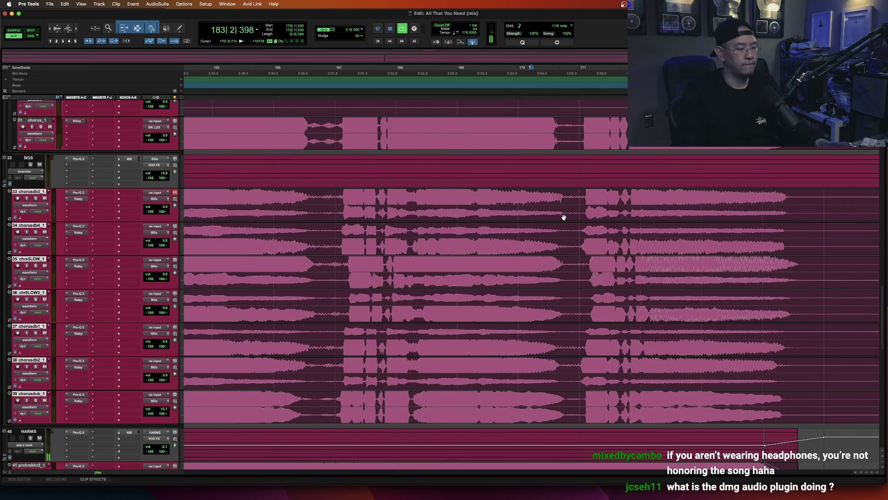
pyautogui.press('super+alt+bracketleft')
pyautogui.moveTo(564, 197); pyautogui.dragTo(583, 367)
pyautogui.press('BackSpace')
# - Fade in the chorus dub clips after the gap before bar 171 and fade out the clips preceding it
pyautogui.doubleClick(585, 368)
pyautogui.press('BackSpace')
pyautogui.press('super+z')
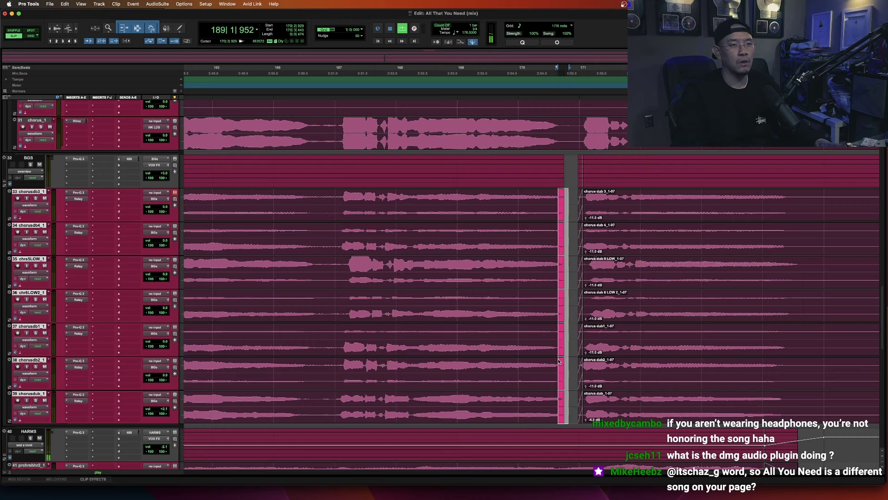
# - Listen through the outro while looking over the full arrangement, from the bass and drums to the guitars and pads
pyautogui.press('r')
pyautogui.press('r')
pyautogui.press('r')
pyautogui.scroll(15, 472, 347)
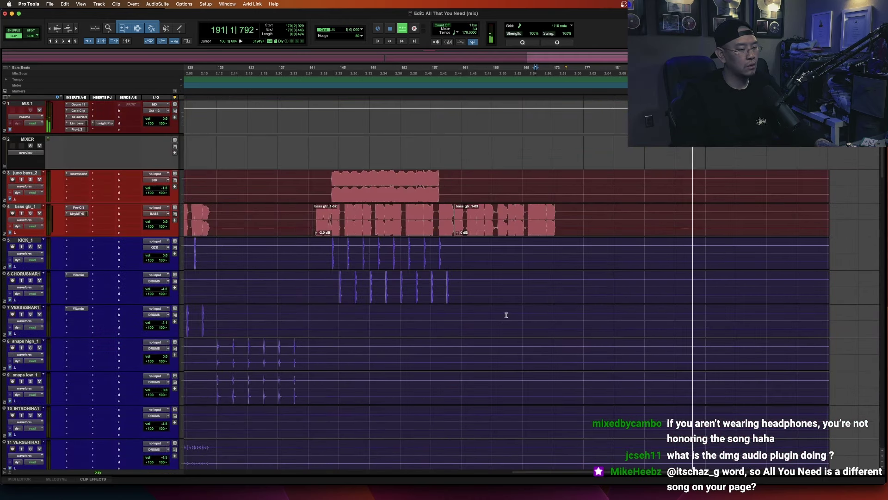
pyautogui.hscroll(-10, 481, 297)
pyautogui.press('r')
pyautogui.press('r')
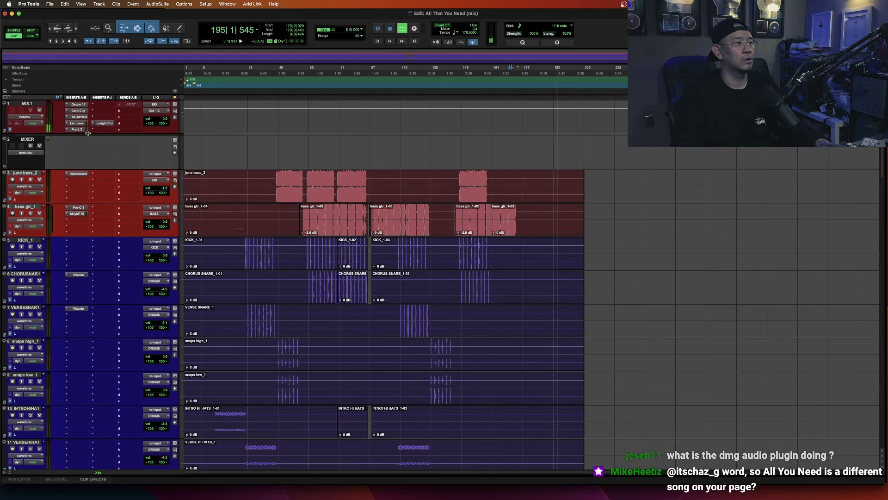
pyautogui.scroll(-10, 460, 295)
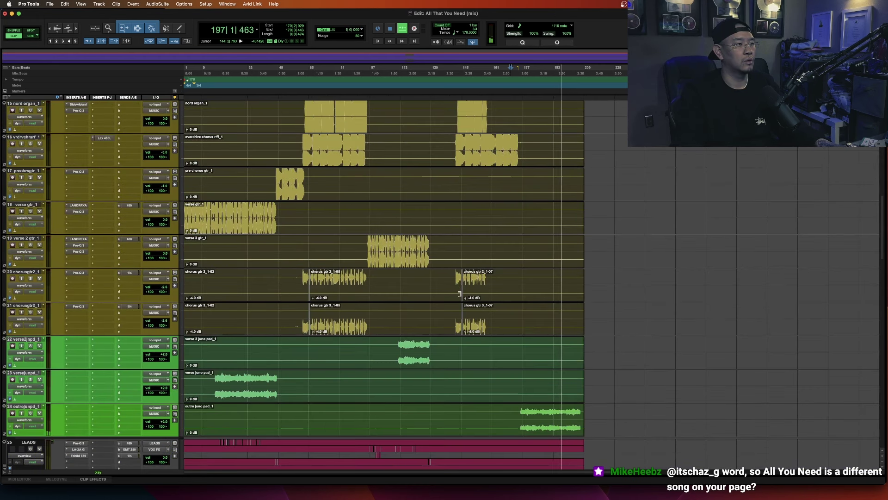
pyautogui.scroll(10, 462, 292)
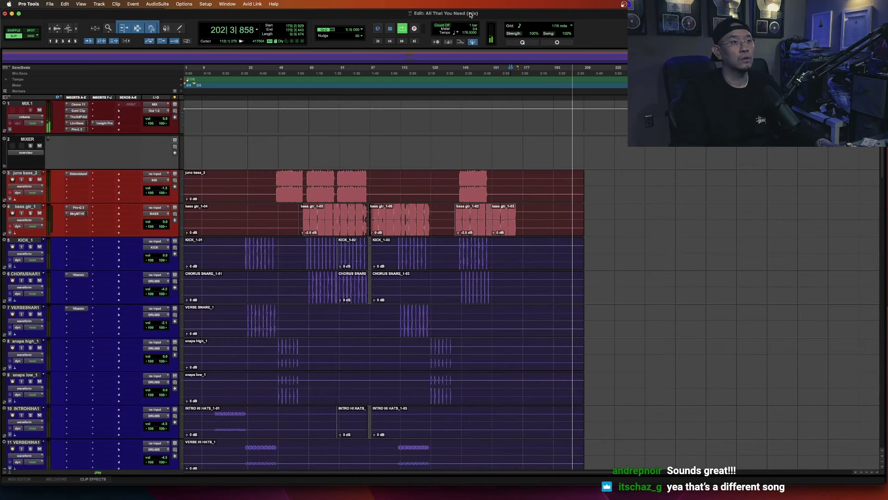
# - Save the session under the name All That You Need (mix1) and stop playback
pyautogui.press('super+shift+s')
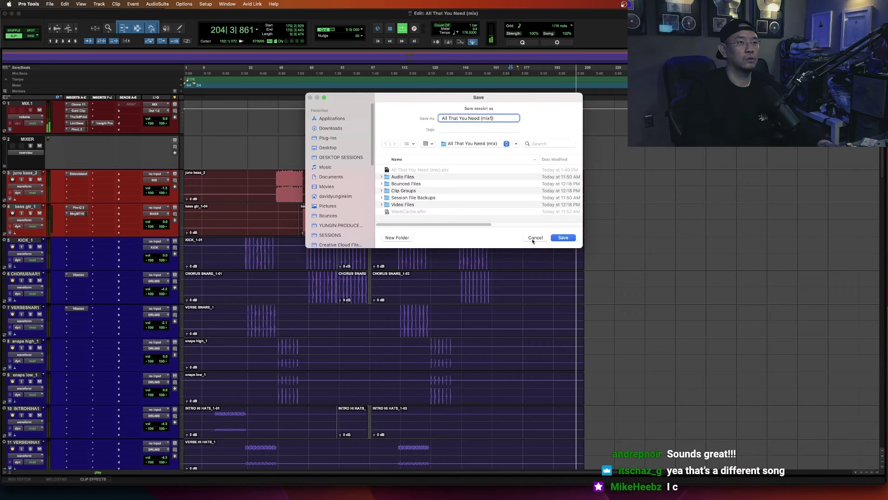
pyautogui.click(534, 237)
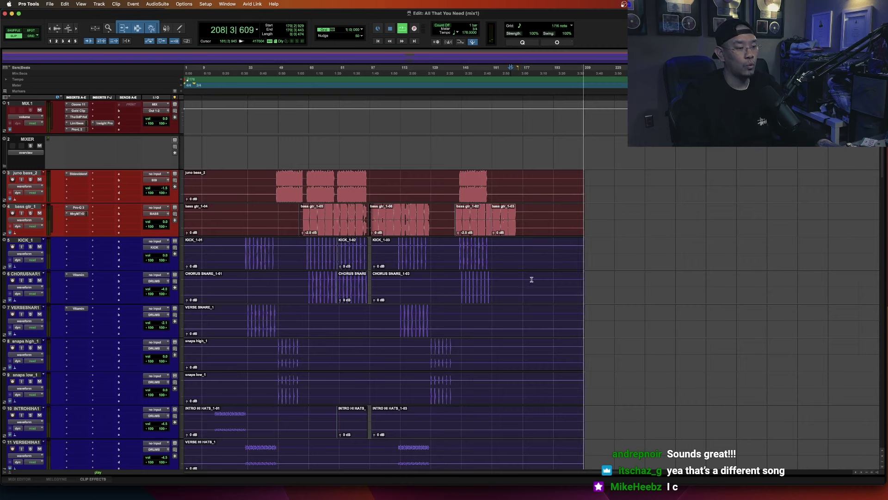
pyautogui.press('space')
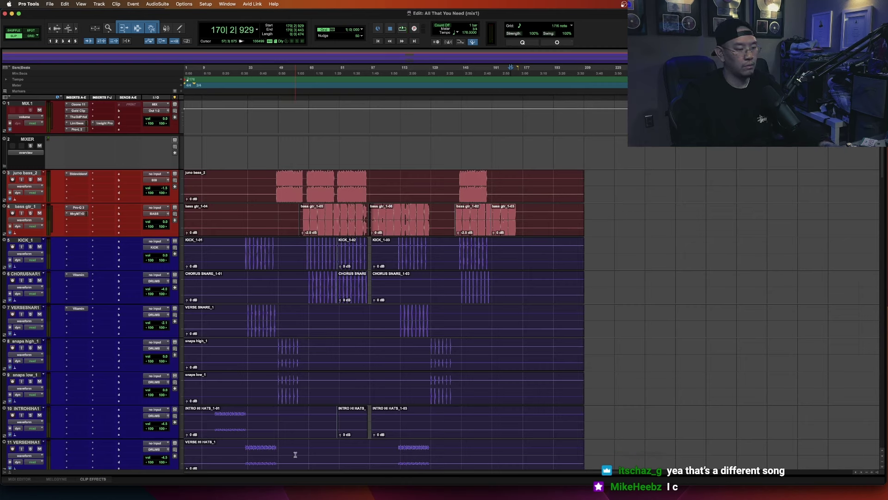
# - Bounce the full length of the song offline from Out 1-2 (Stereo) as an MP3 named All That You Need (mix1)
pyautogui.tripleClick(300, 242)
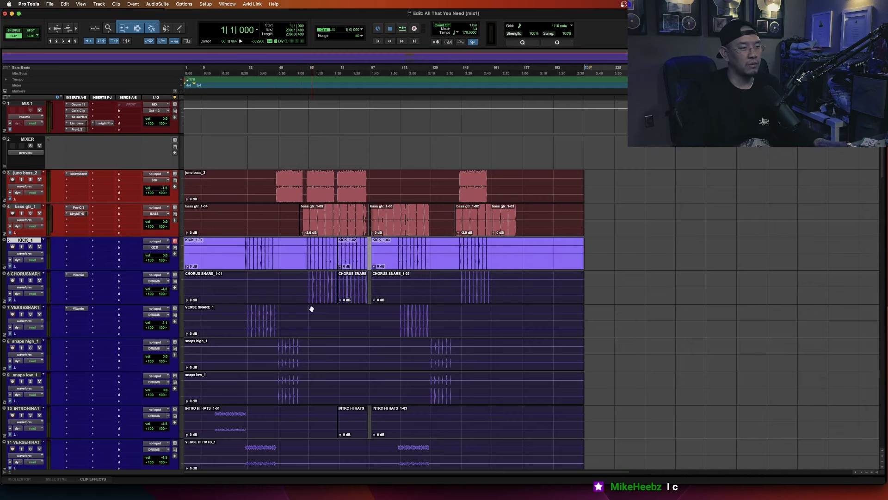
pyautogui.scroll(-10, 311, 309)
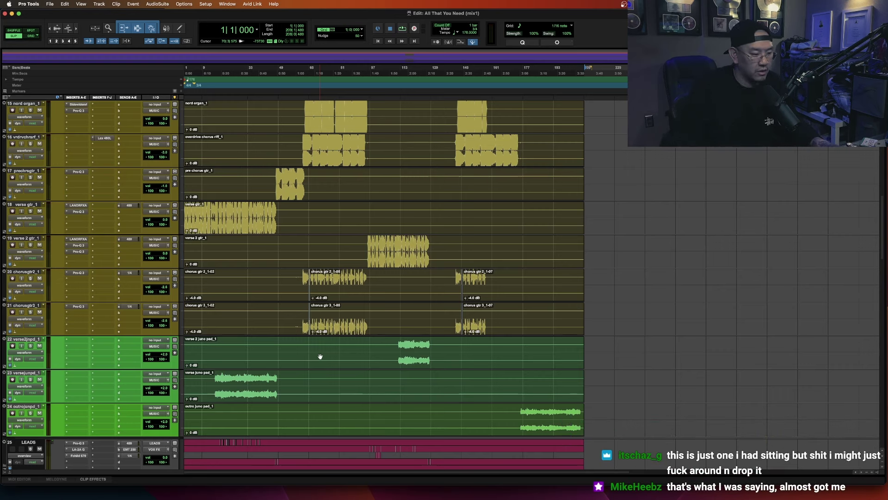
pyautogui.tripleClick(308, 247)
pyautogui.scroll(15, 308, 248)
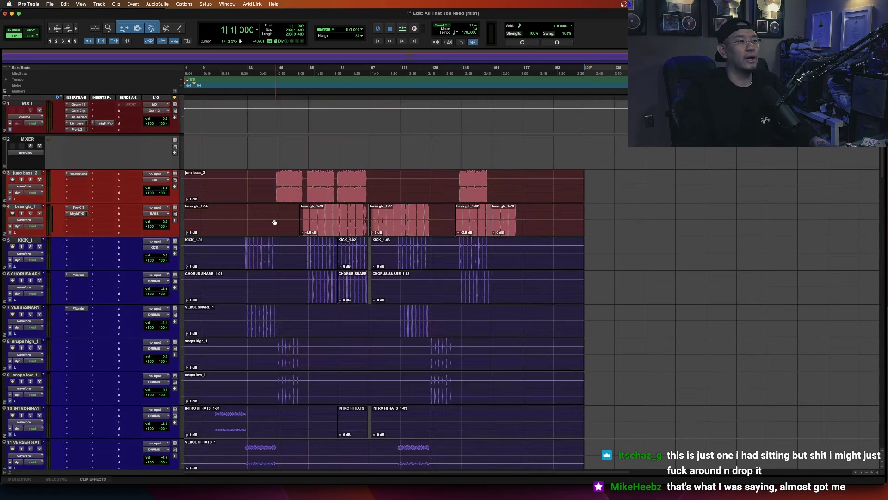
pyautogui.tripleClick(269, 181)
pyautogui.press('super+alt+b')
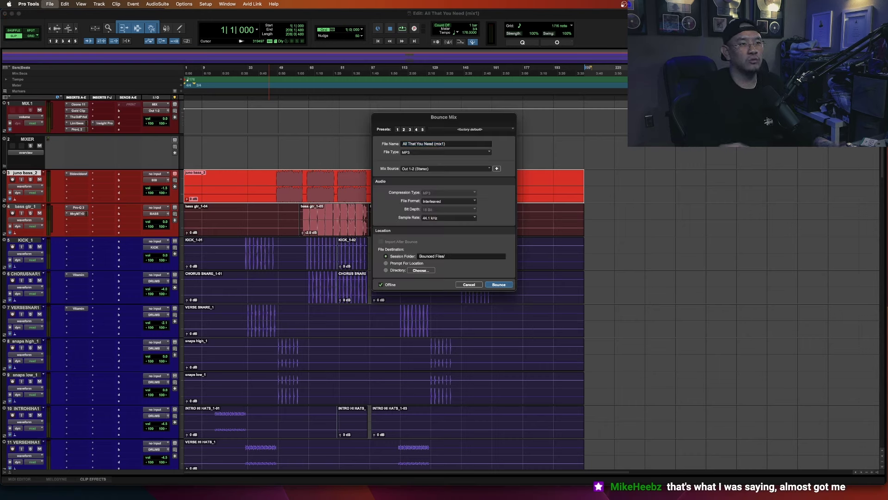
pyautogui.click(441, 170)
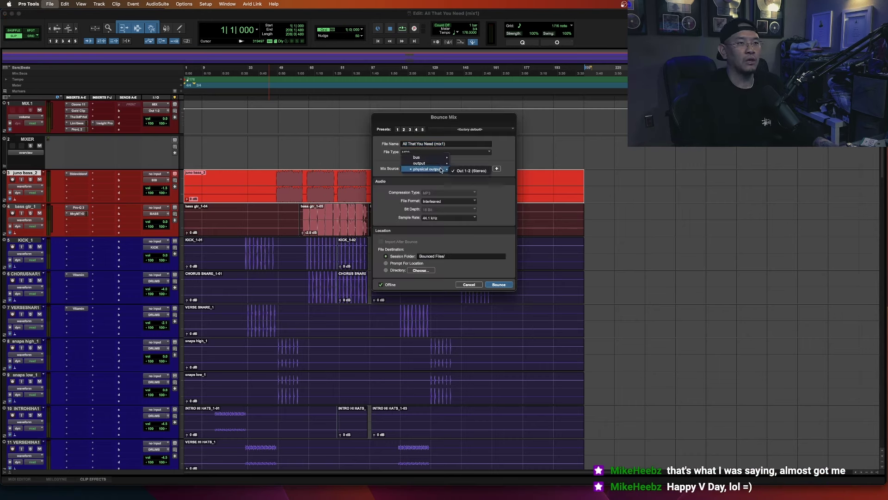
pyautogui.click(462, 172)
pyautogui.click(499, 284)
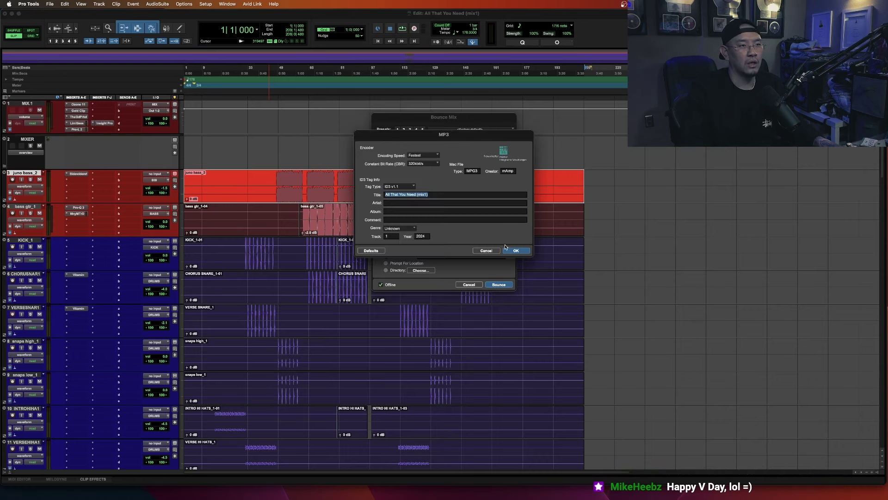
pyautogui.click(516, 250)
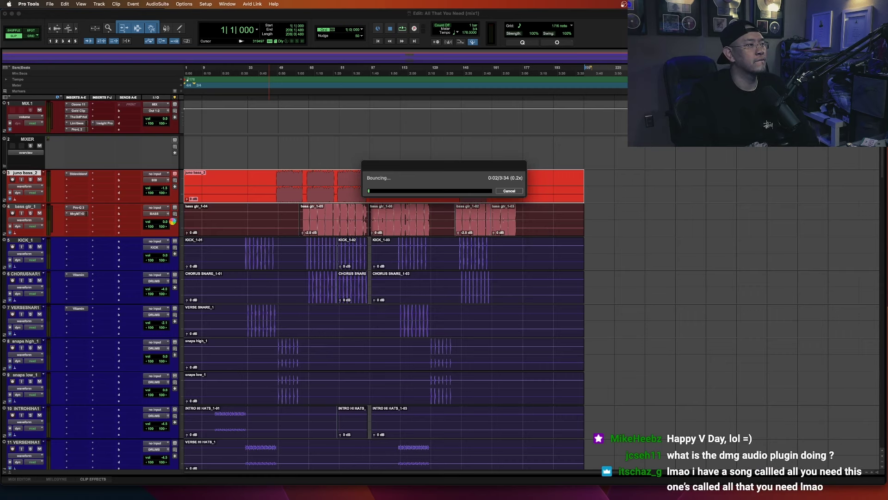
# - Compare the settings of the Limitless, Pro-L 2 and The God Particle plug-ins on the MIX.1 track
pyautogui.click(76, 123)
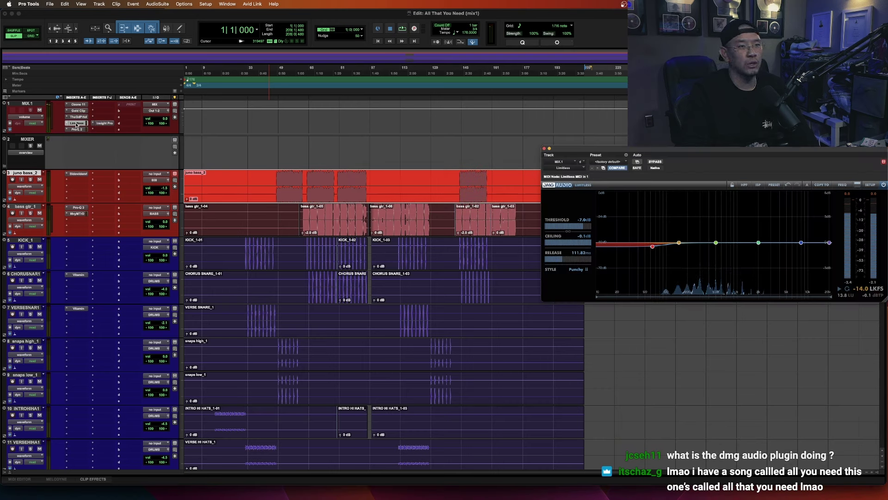
pyautogui.moveTo(591, 152); pyautogui.dragTo(360, 129)
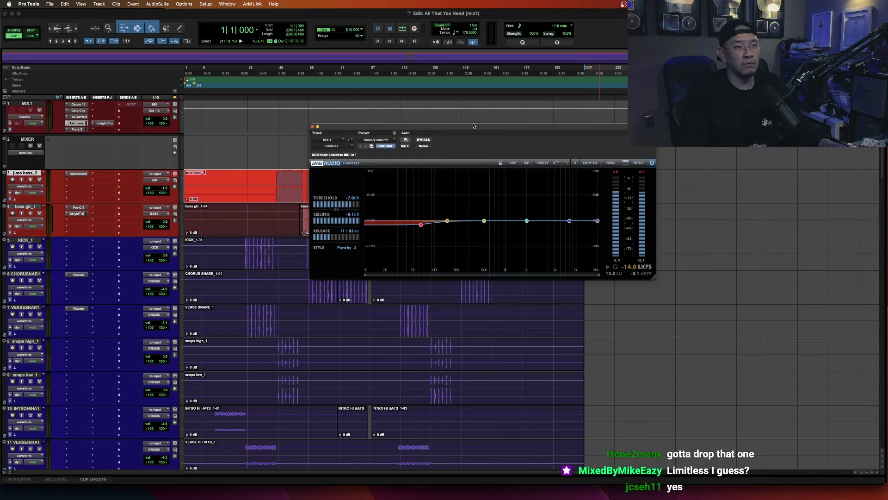
pyautogui.click(77, 129)
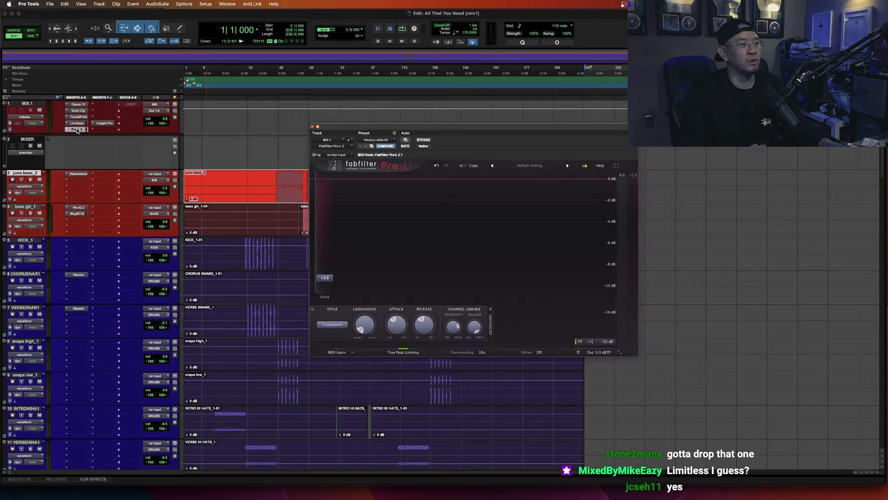
pyautogui.click(77, 129)
pyautogui.click(78, 117)
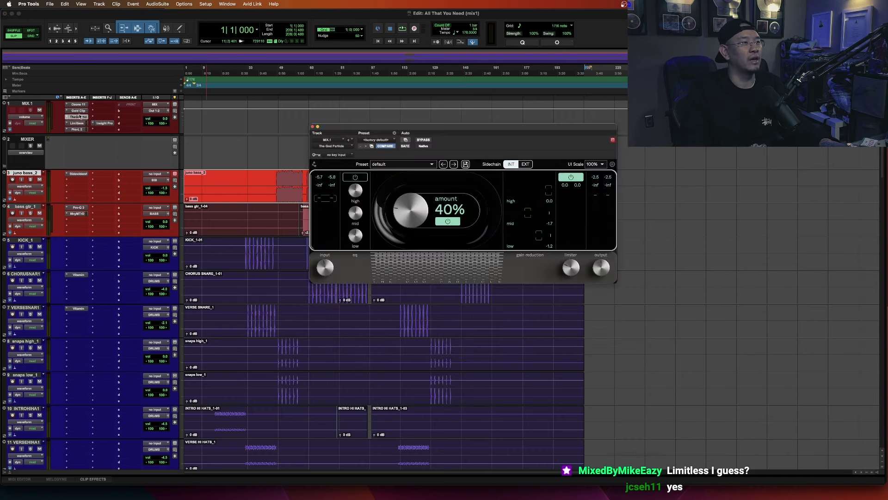
pyautogui.click(77, 124)
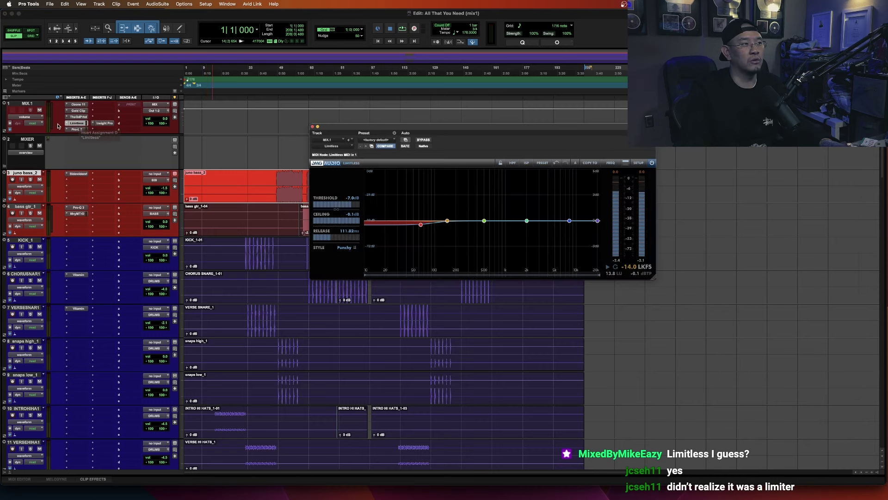
pyautogui.click(79, 117)
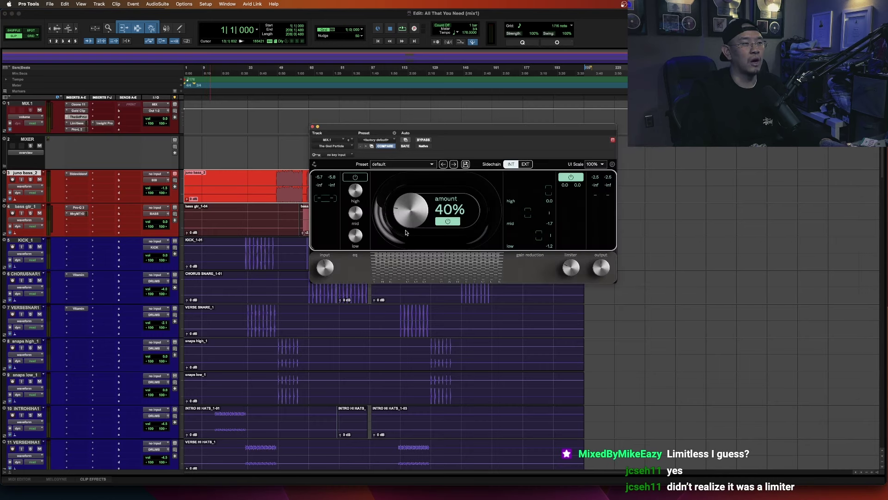
# - Play short passages from about bars 48 and 63 while watching the level meters in The God Particle
pyautogui.click(278, 177)
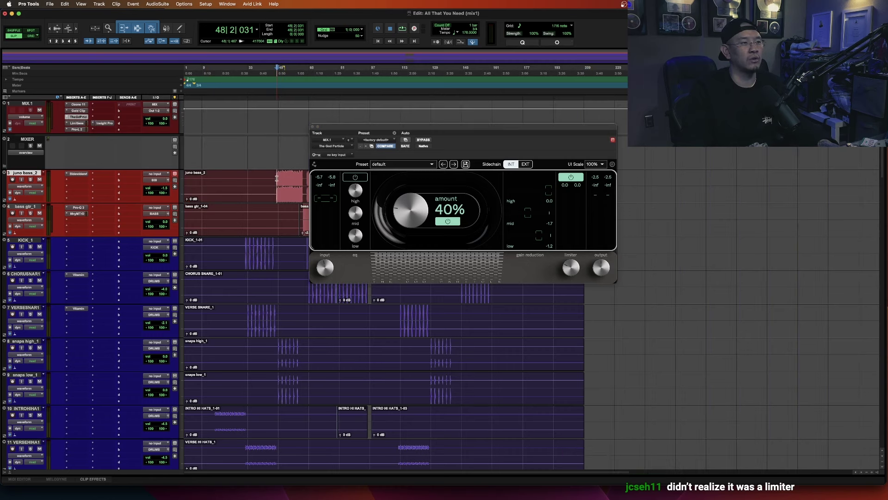
pyautogui.press('space')
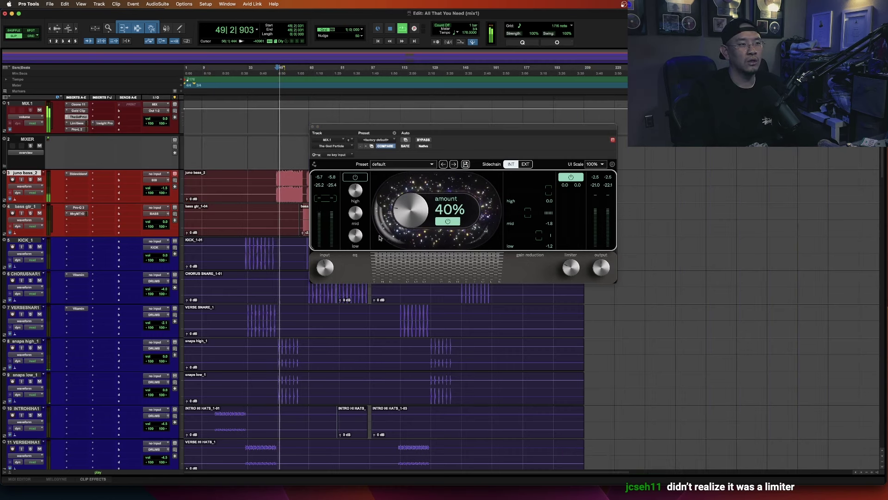
pyautogui.press('space')
pyautogui.click(307, 285)
pyautogui.press('space')
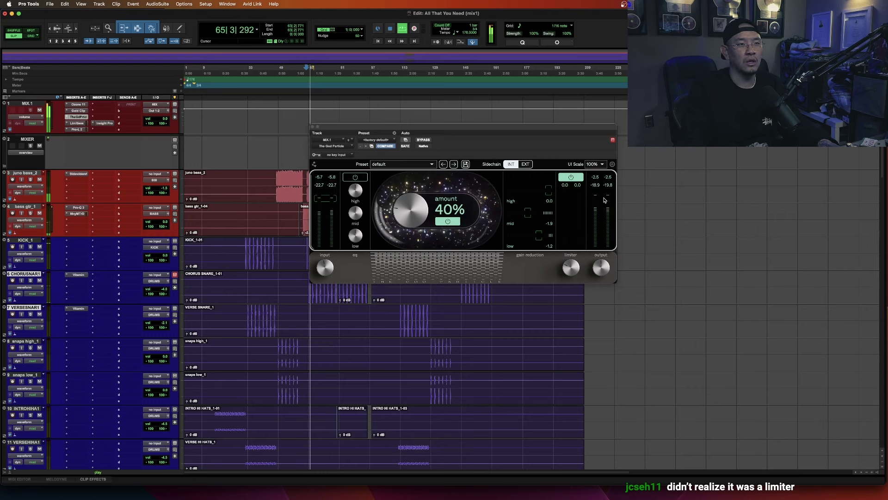
pyautogui.press('space')
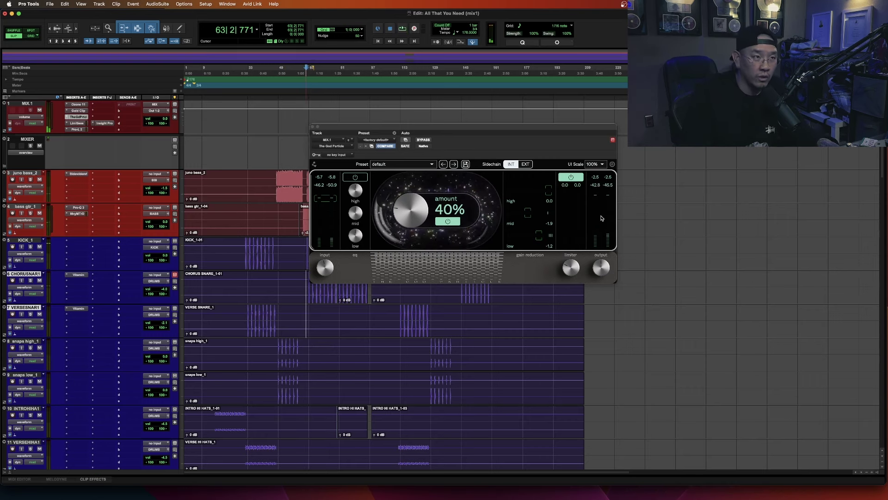
# - Play the song from about bar 63 and set the threshold of Limitless on the MIX.1 track to -9.0 dB
pyautogui.click(77, 123)
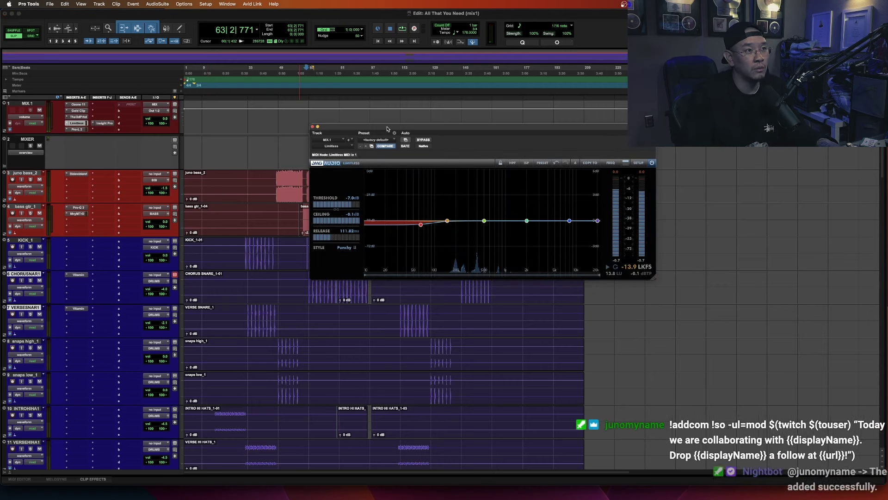
pyautogui.moveTo(389, 130); pyautogui.dragTo(464, 194)
pyautogui.press('space')
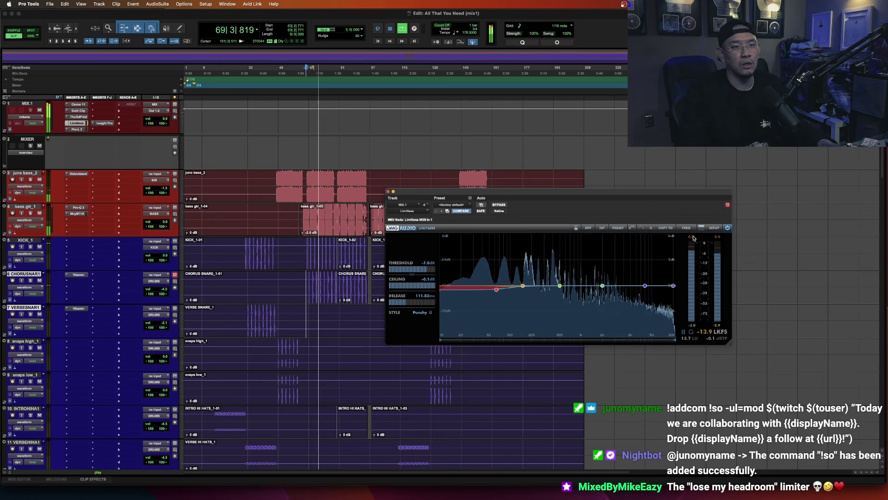
pyautogui.press('space')
pyautogui.press('F4')
pyautogui.press('space')
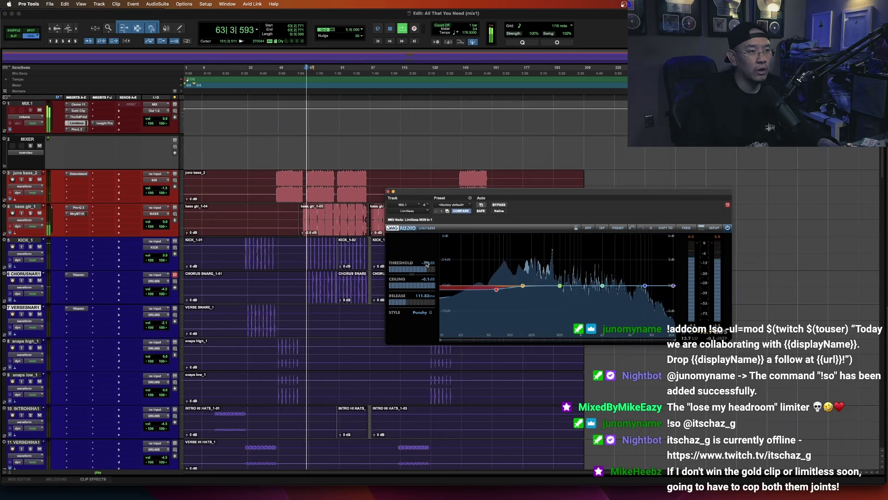
pyautogui.moveTo(427, 271); pyautogui.dragTo(429, 269)
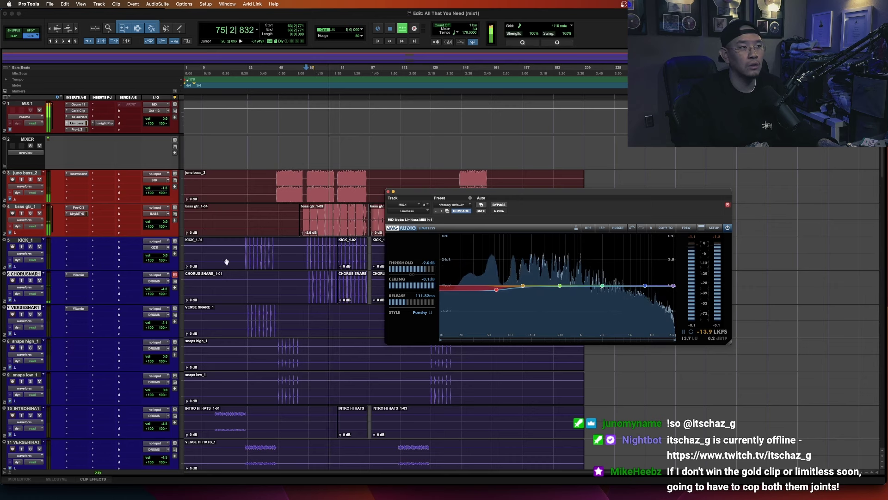
# - Bring up the Insight Pro meter on the MIX.1 track beside the clips and watch the loudness and level readings during playback
pyautogui.click(105, 123)
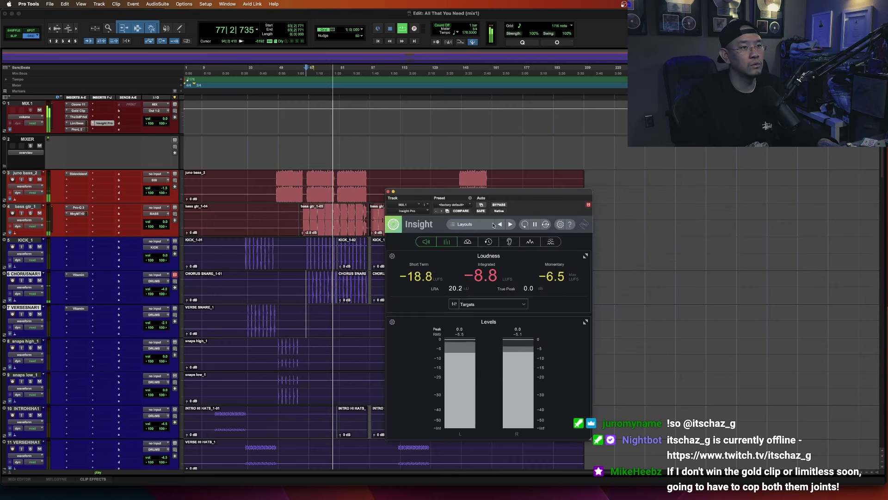
pyautogui.moveTo(461, 195); pyautogui.dragTo(643, 174)
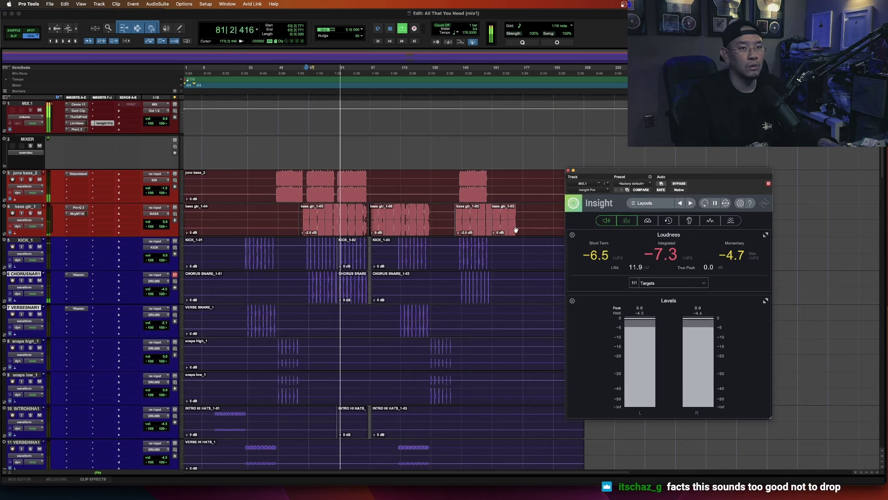
pyautogui.moveTo(603, 173); pyautogui.dragTo(628, 174)
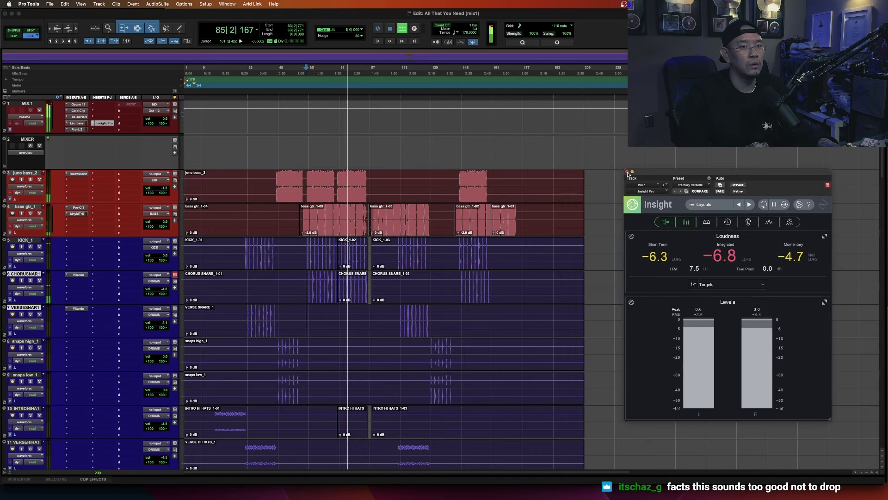
# - Set the gain of Pro-L 2 on the MIX.1 track to +2.0 dB and close both plug-in windows
pyautogui.click(76, 129)
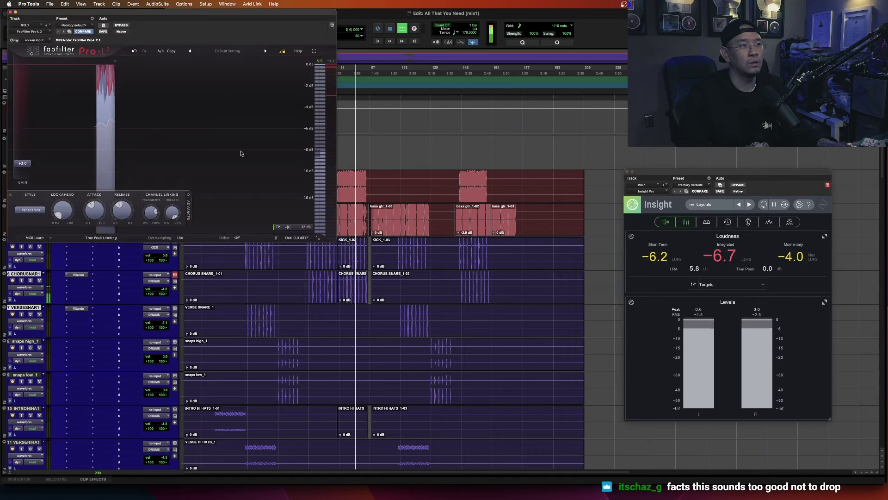
pyautogui.moveTo(227, 15); pyautogui.dragTo(232, 20)
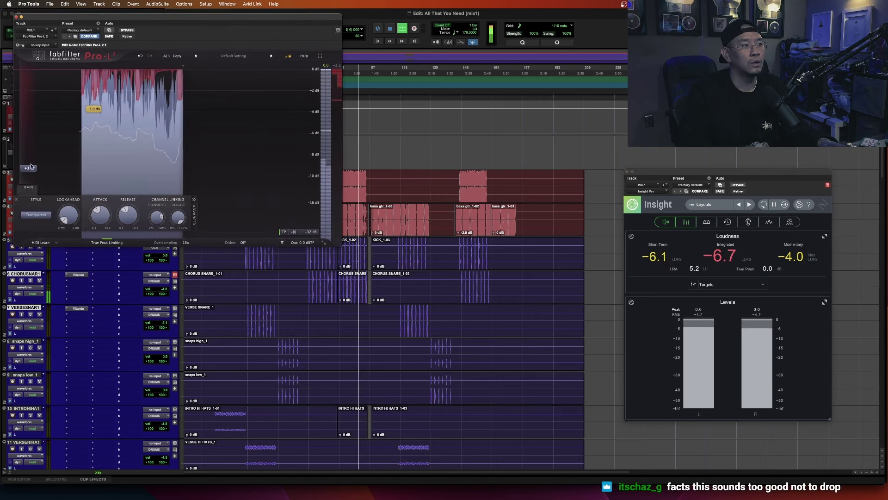
pyautogui.moveTo(33, 174); pyautogui.dragTo(35, 180)
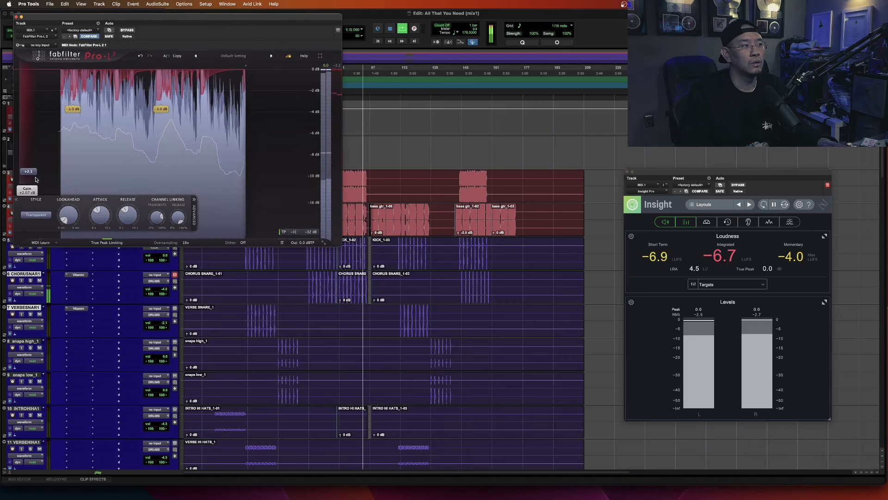
pyautogui.click(16, 16)
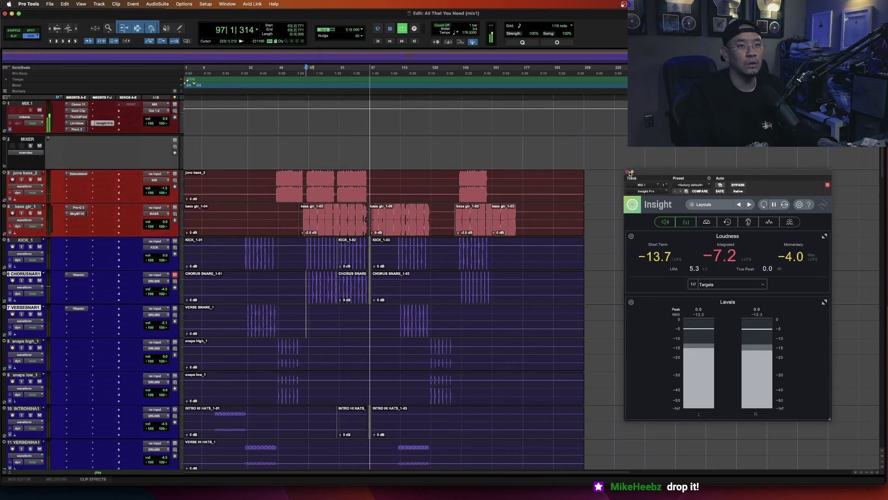
pyautogui.click(628, 172)
# - Look through the tracks during playback, and replay the song from bar 63 to listen to the adjusted limiting
pyautogui.tripleClick(388, 215)
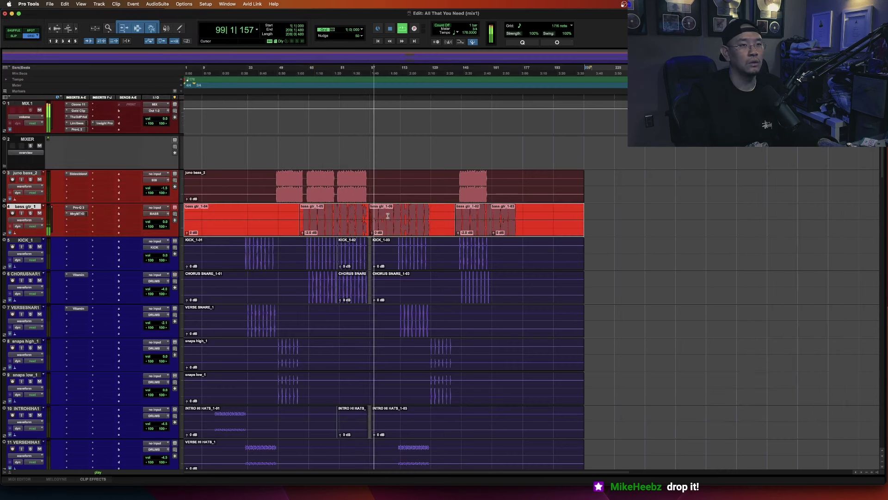
pyautogui.scroll(-15, 377, 229)
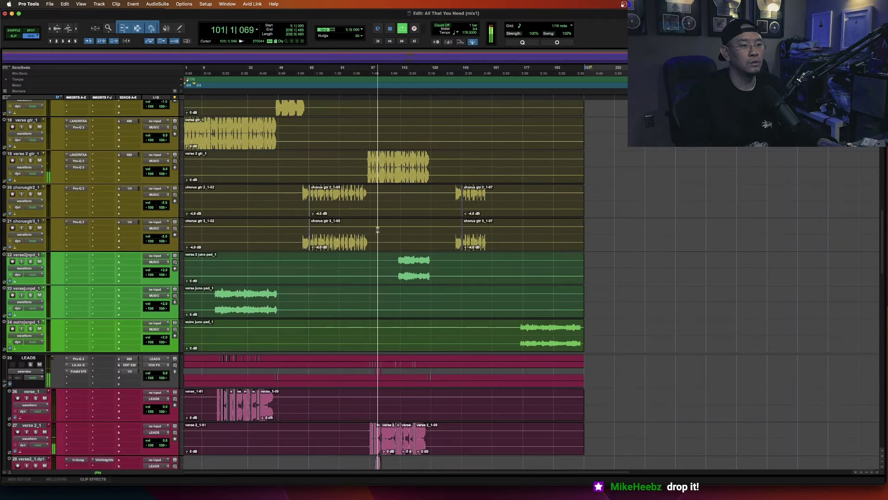
pyautogui.scroll(15, 378, 229)
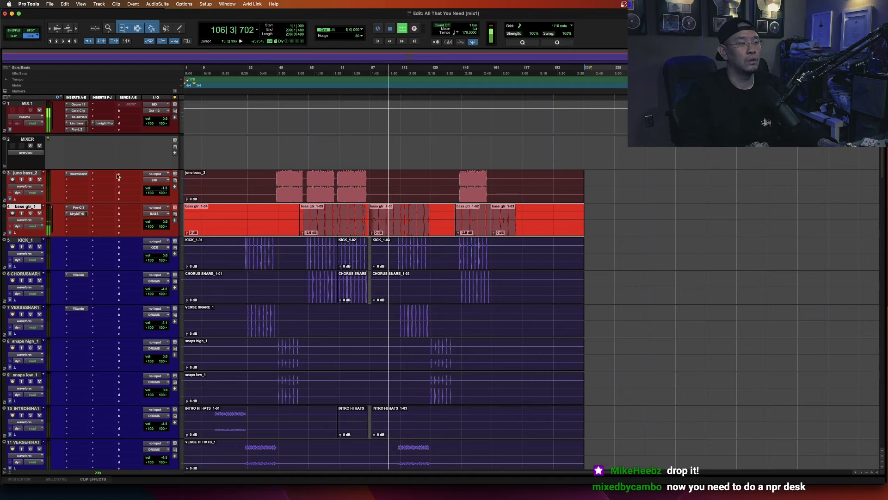
pyautogui.press('space')
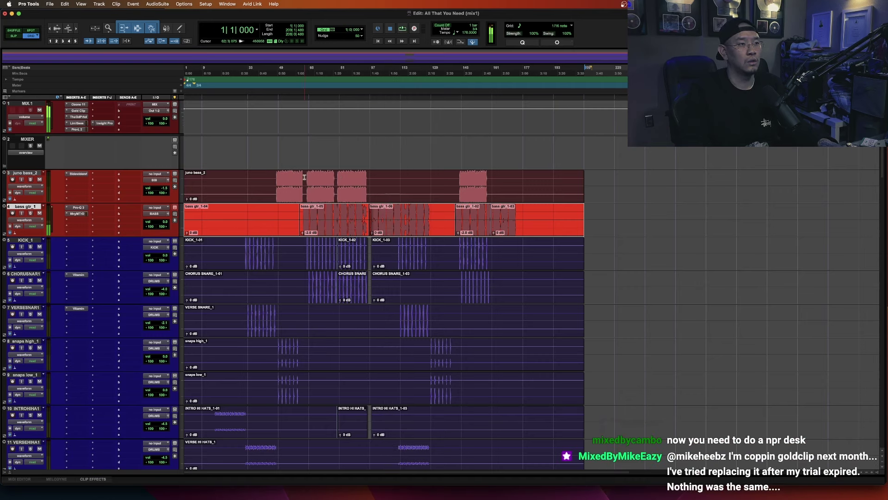
pyautogui.click(307, 179)
pyautogui.press('space')
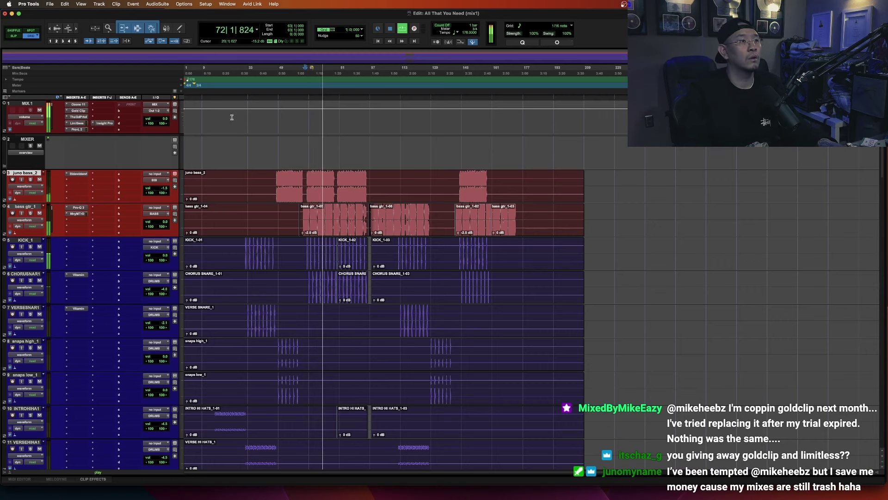
pyautogui.press('space')
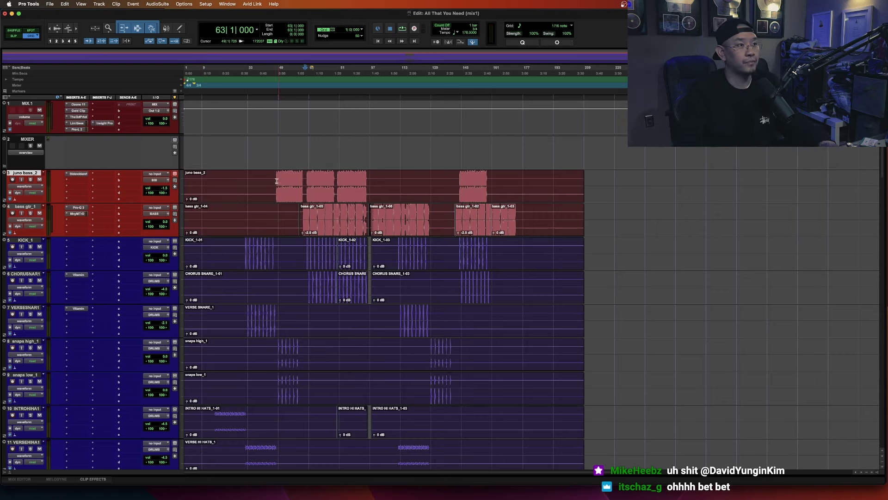
pyautogui.click(20, 171)
pyautogui.keyDown('alt'); pyautogui.click(20, 171); pyautogui.keyUp('alt')
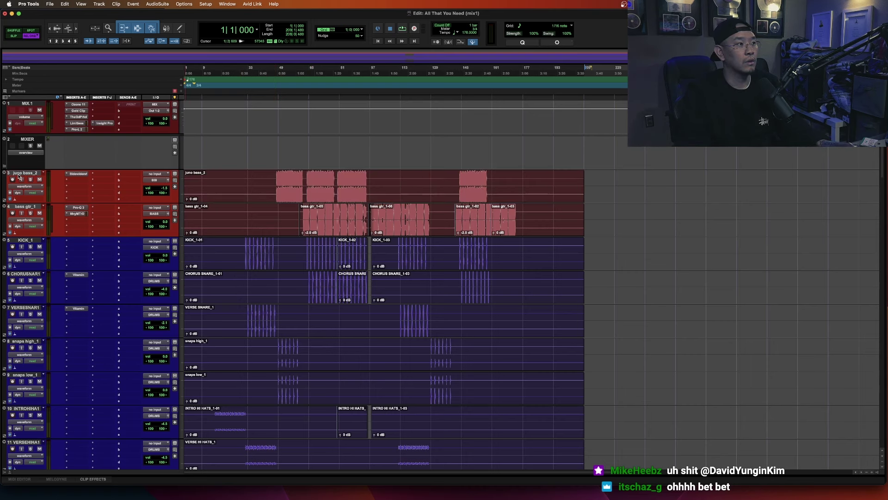
pyautogui.keyDown('alt'); pyautogui.click(24, 105); pyautogui.keyUp('alt')
pyautogui.click(25, 104)
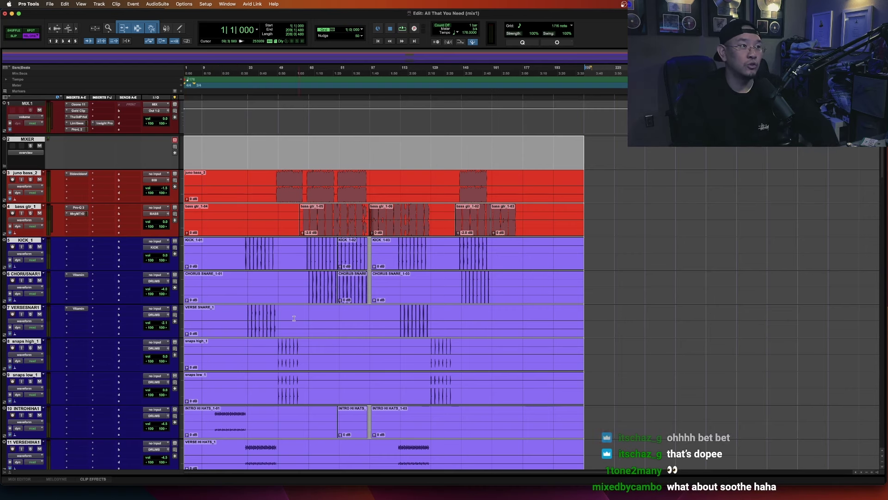
pyautogui.click(272, 195)
pyautogui.tripleClick(269, 218)
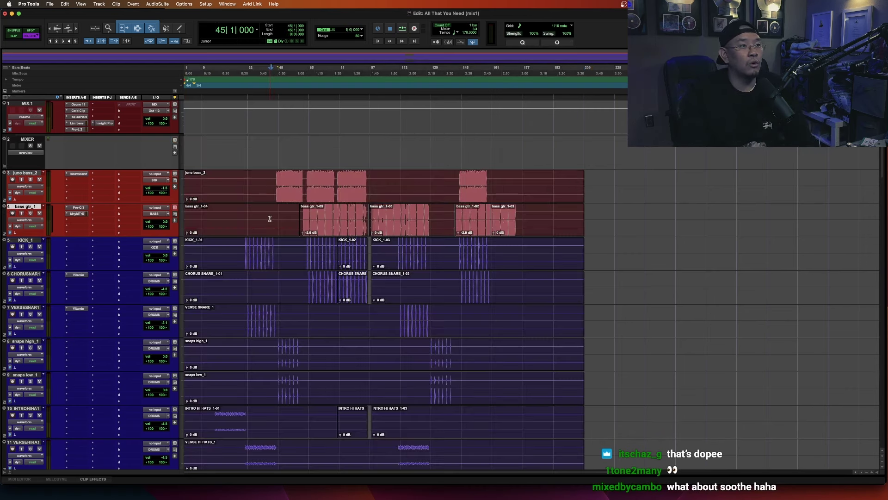
pyautogui.tripleClick(264, 178)
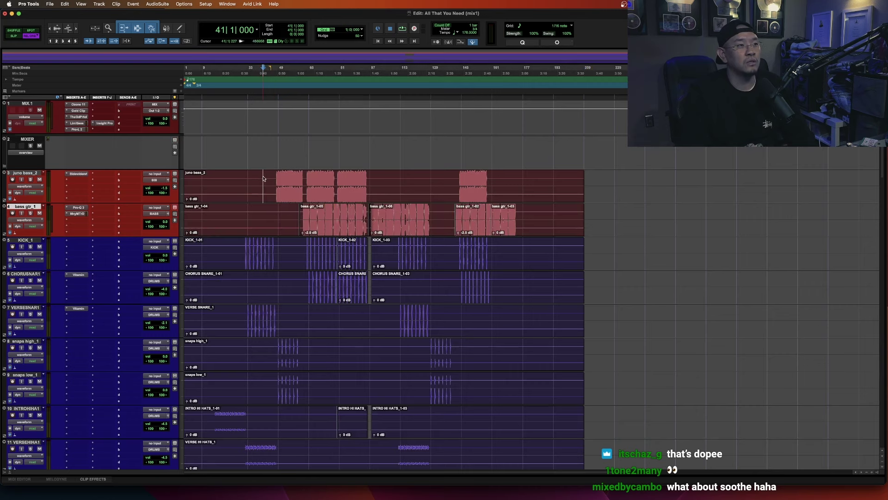
pyautogui.tripleClick(276, 215)
pyautogui.click(277, 216)
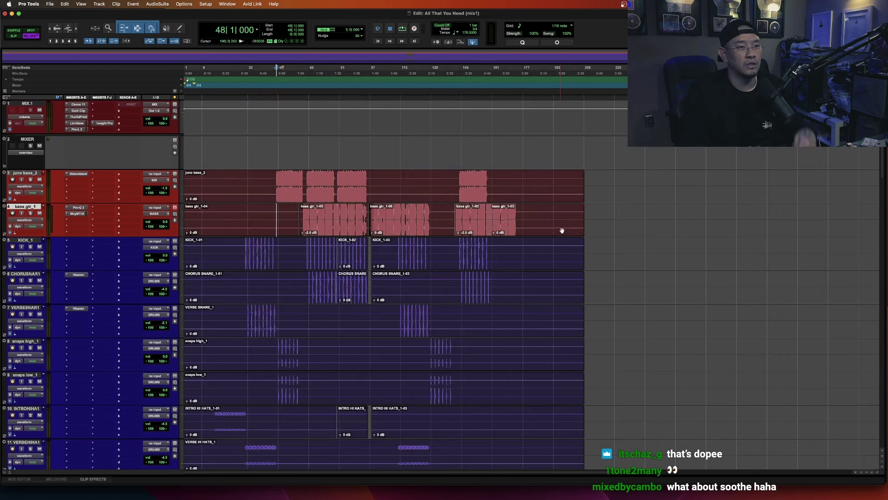
pyautogui.tripleClick(526, 213)
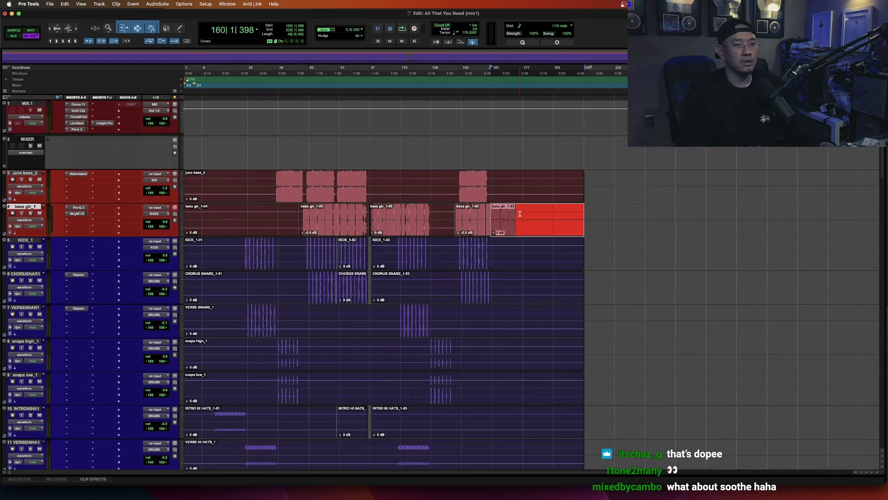
pyautogui.tripleClick(275, 211)
pyautogui.doubleClick(275, 211)
pyautogui.tripleClick(275, 210)
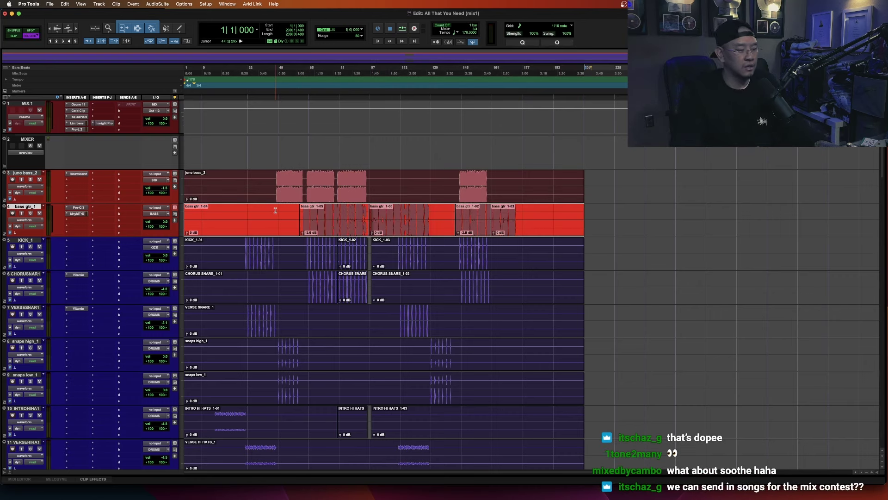
pyautogui.tripleClick(276, 210)
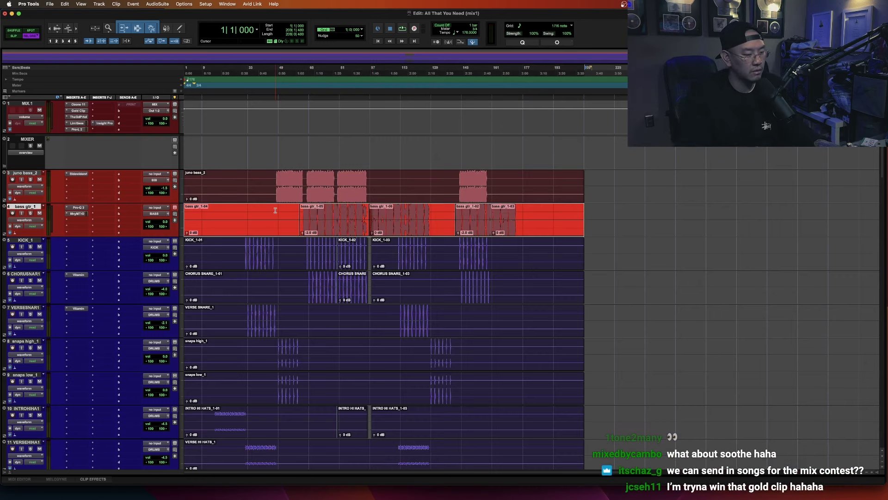